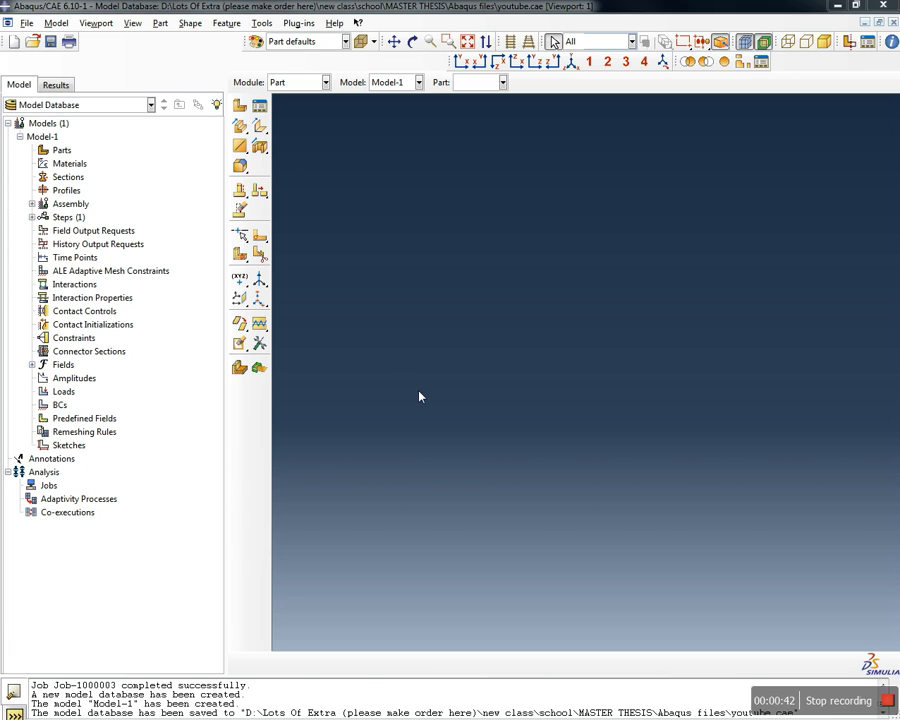
# Create a 3D deformable solid extrusion part named Concrete Beam with an approximate size of 3000
pyautogui.doubleClick(61, 150)
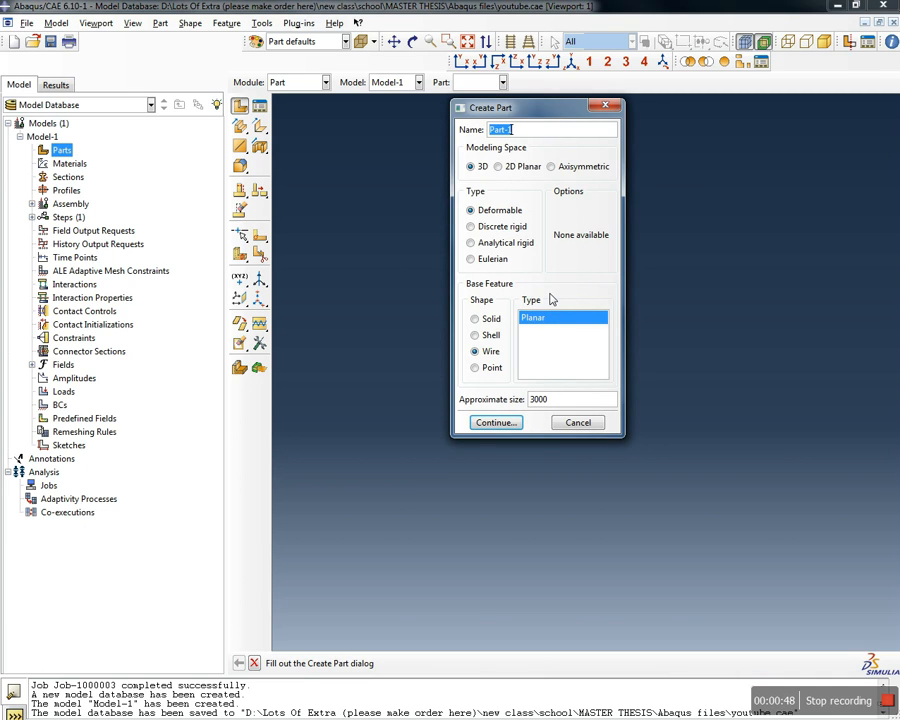
pyautogui.write('Concrete Beam')
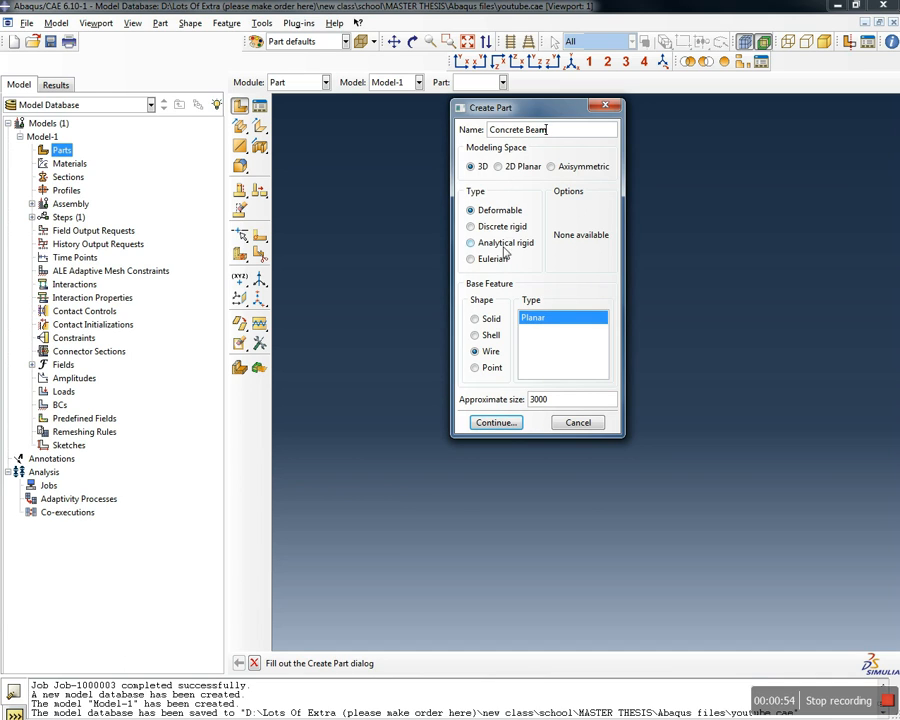
pyautogui.click(489, 318)
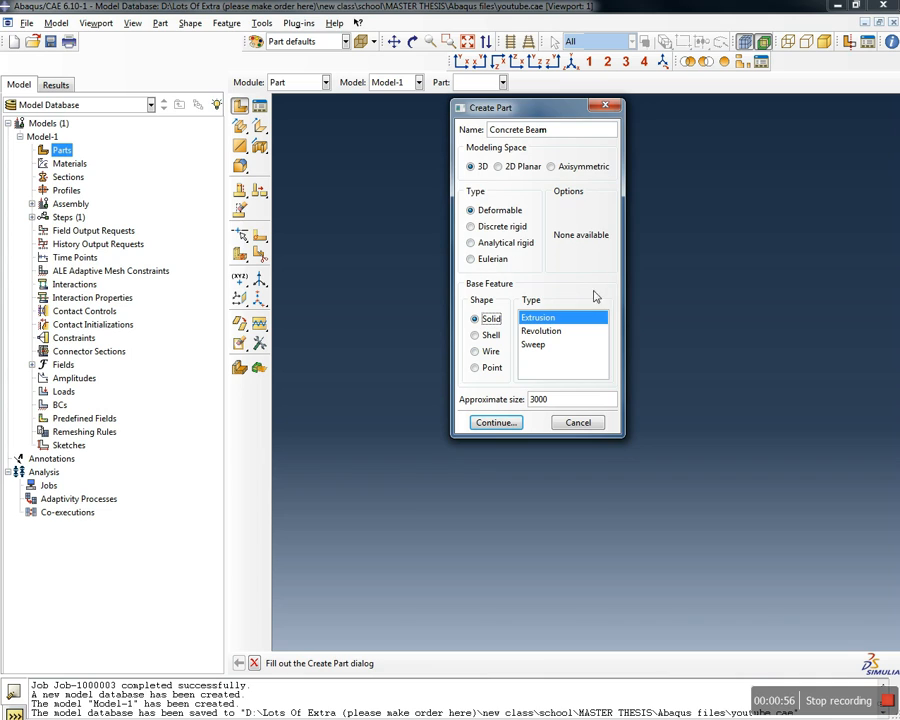
pyautogui.doubleClick(566, 400)
pyautogui.click(566, 400)
pyautogui.click(495, 423)
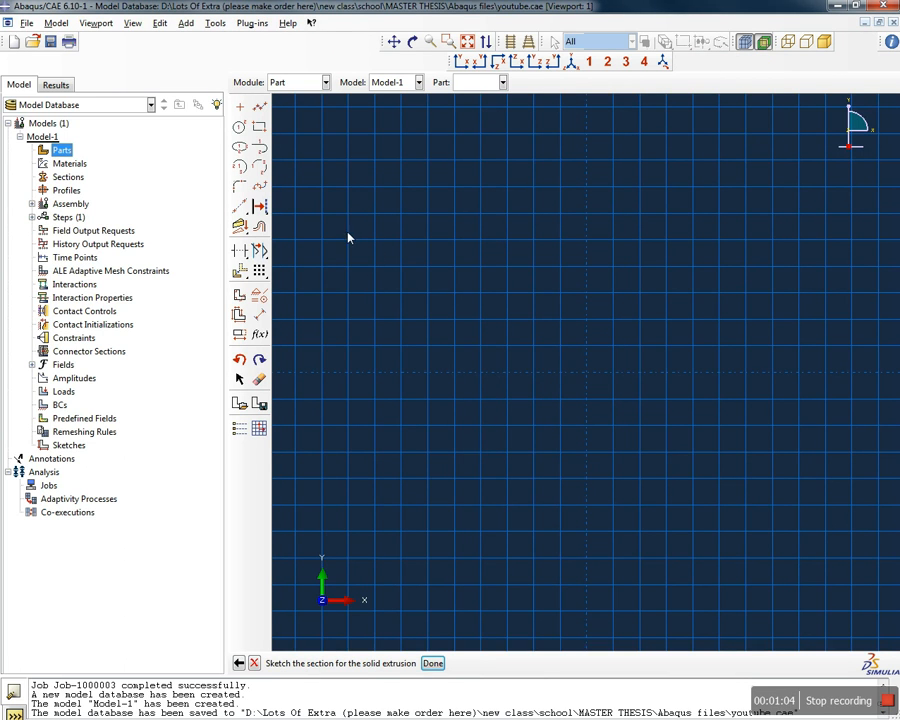
# Sketch a rectangle about 287.5 wide and 225 high, starting just above and beside the origin
pyautogui.click(259, 126)
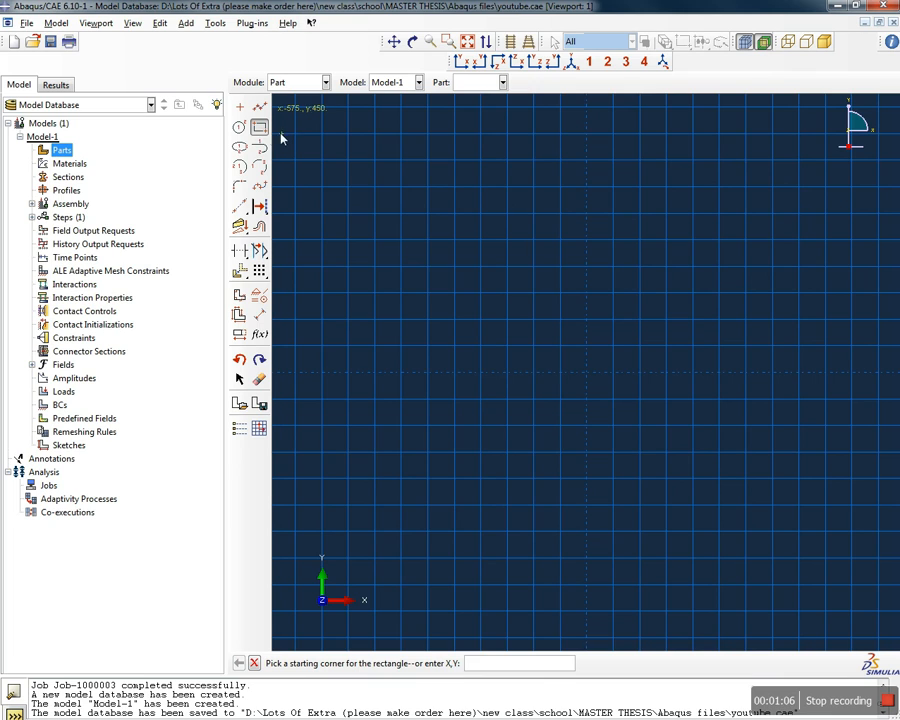
pyautogui.click(560, 359)
pyautogui.click(709, 475)
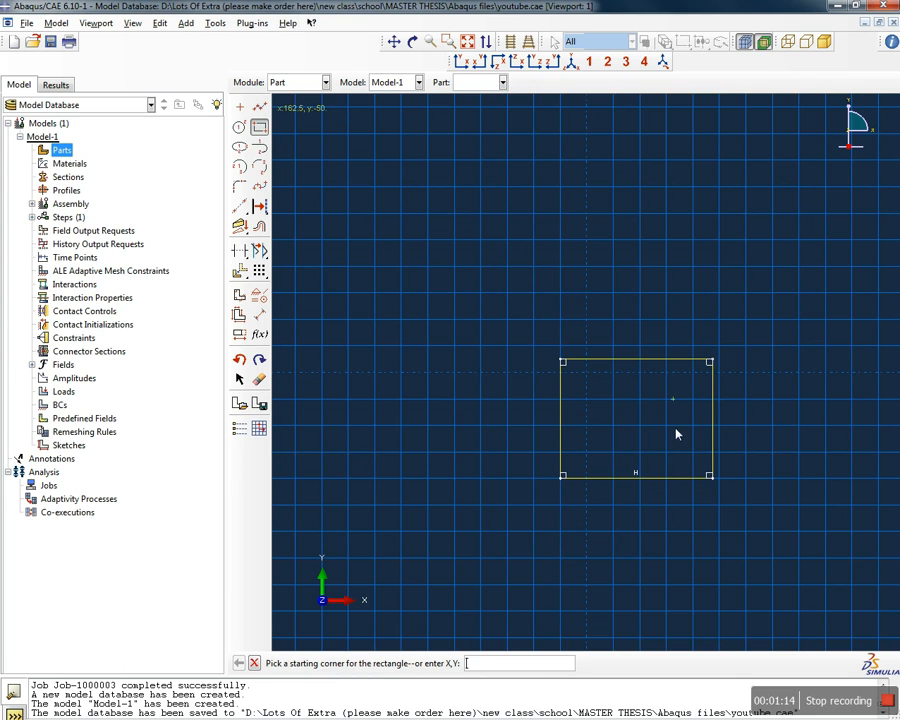
# Dimension the rectangle's width above its upper edge and set it to 300
pyautogui.click(260, 315)
pyautogui.click(562, 360)
pyautogui.click(710, 361)
pyautogui.click(676, 309)
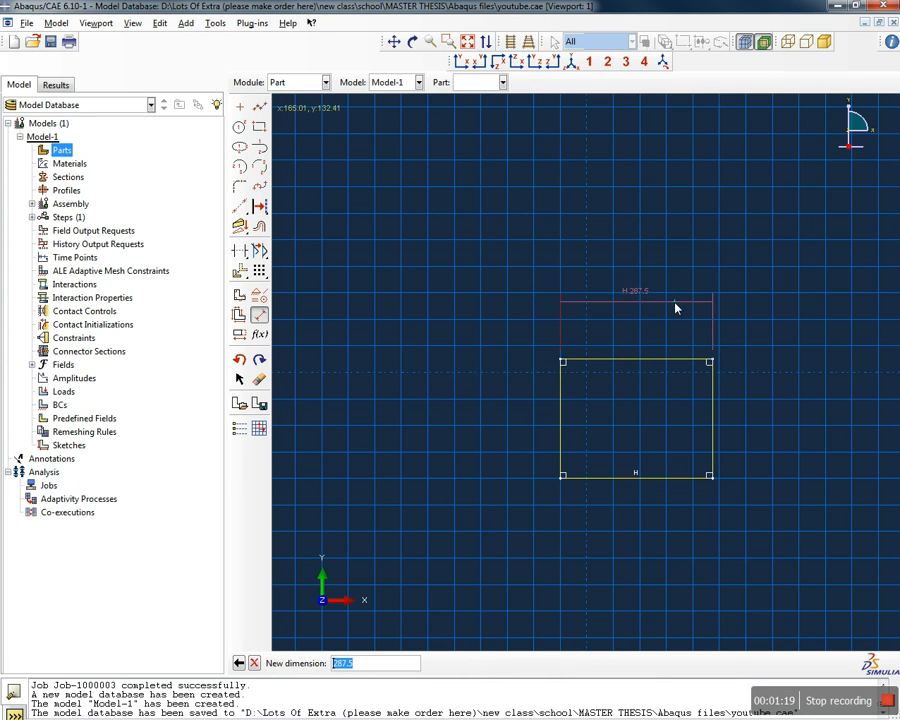
pyautogui.write('300')
pyautogui.press('Return')
# Dimension the rectangle's height beside its vertical edge and set it to 300
pyautogui.click(562, 476)
pyautogui.click(560, 363)
pyautogui.click(501, 388)
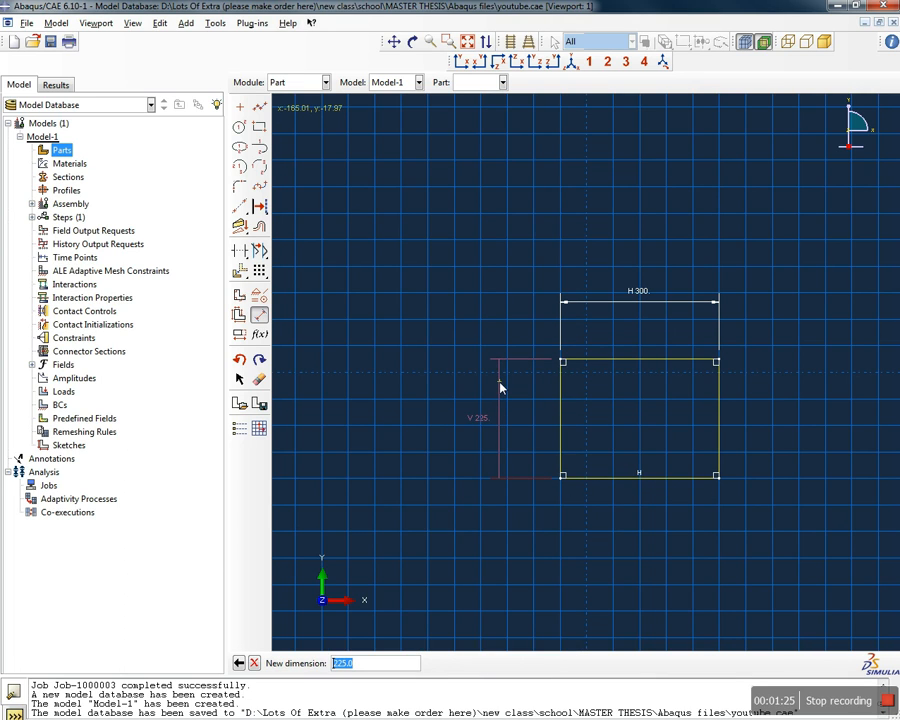
pyautogui.write('300')
pyautogui.press('Return')
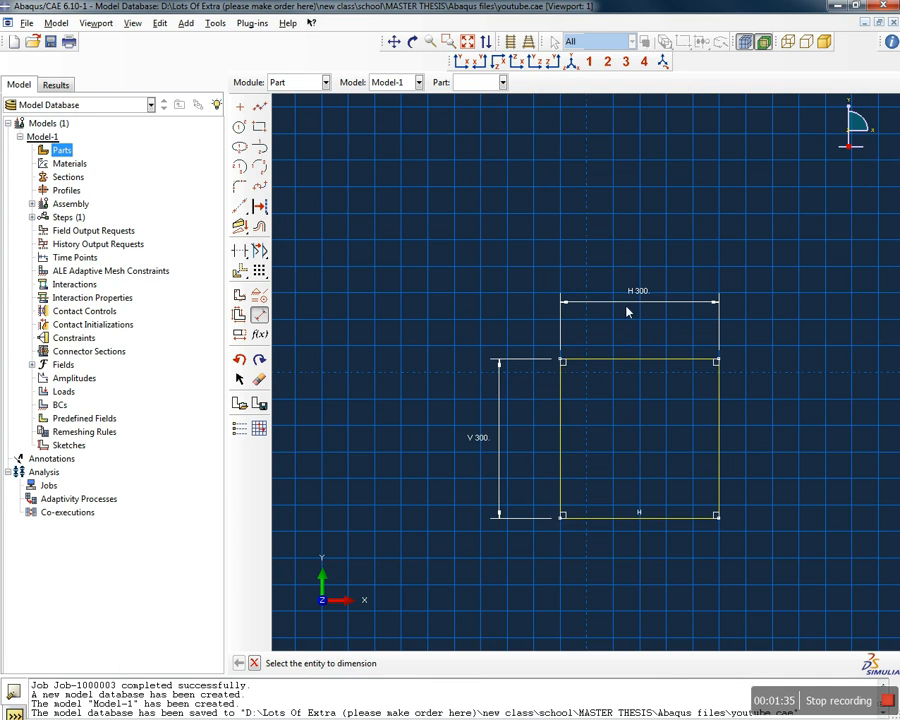
pyautogui.click(254, 663)
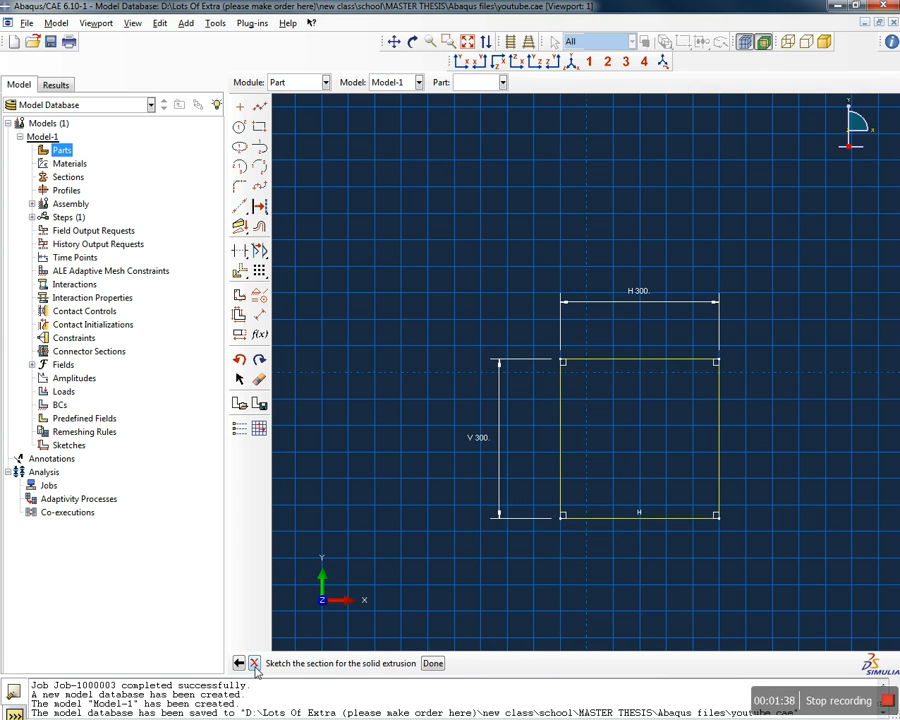
# Finish the section sketch and extrude it to a blind depth of 2800
pyautogui.click(432, 664)
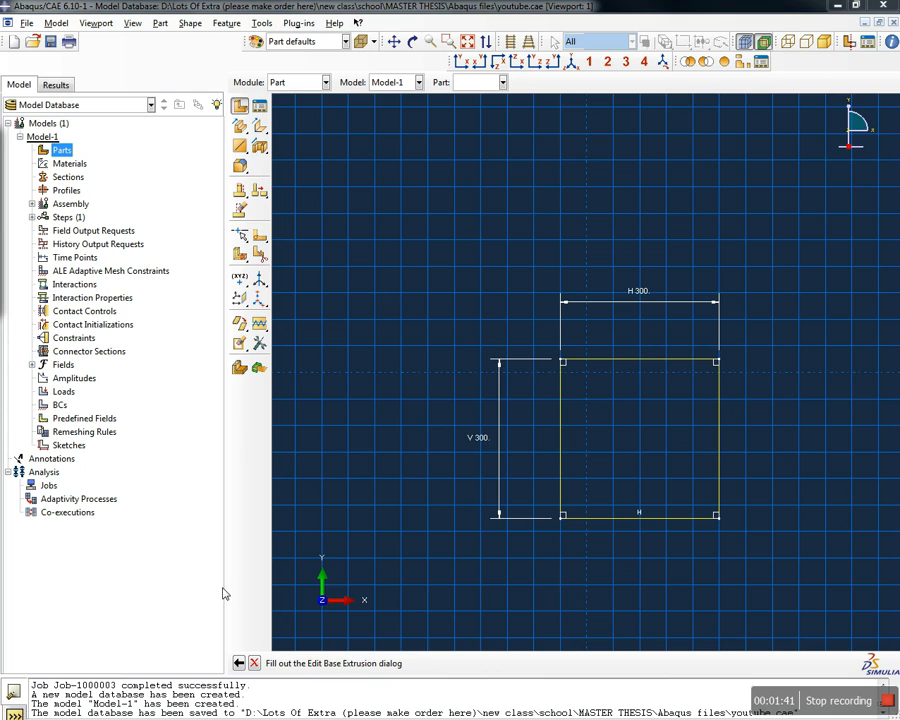
pyautogui.moveTo(274, 158); pyautogui.dragTo(372, 190)
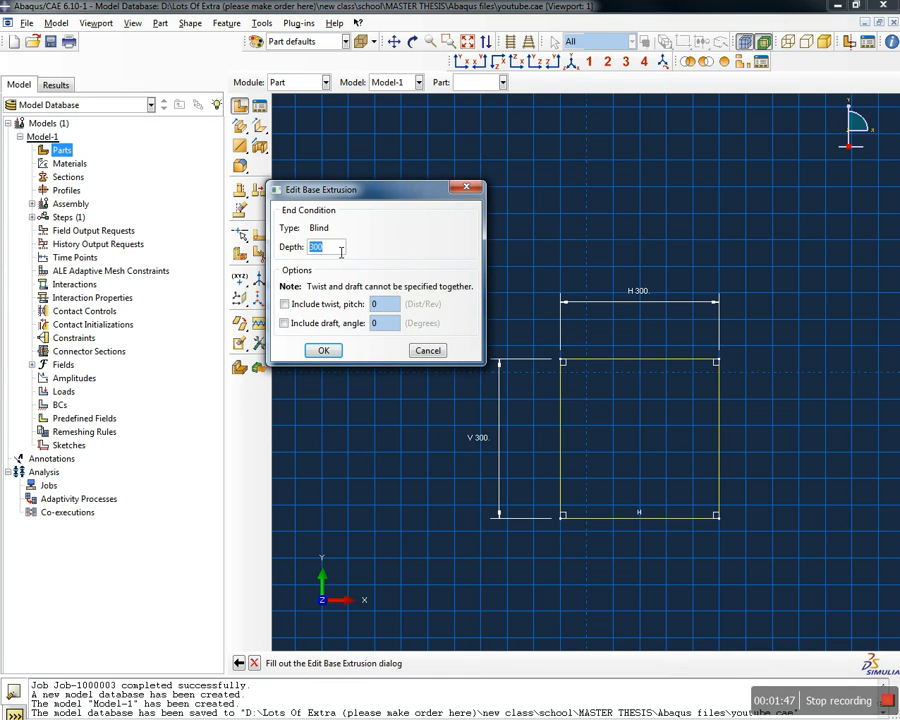
pyautogui.write('280')
pyautogui.click(324, 350)
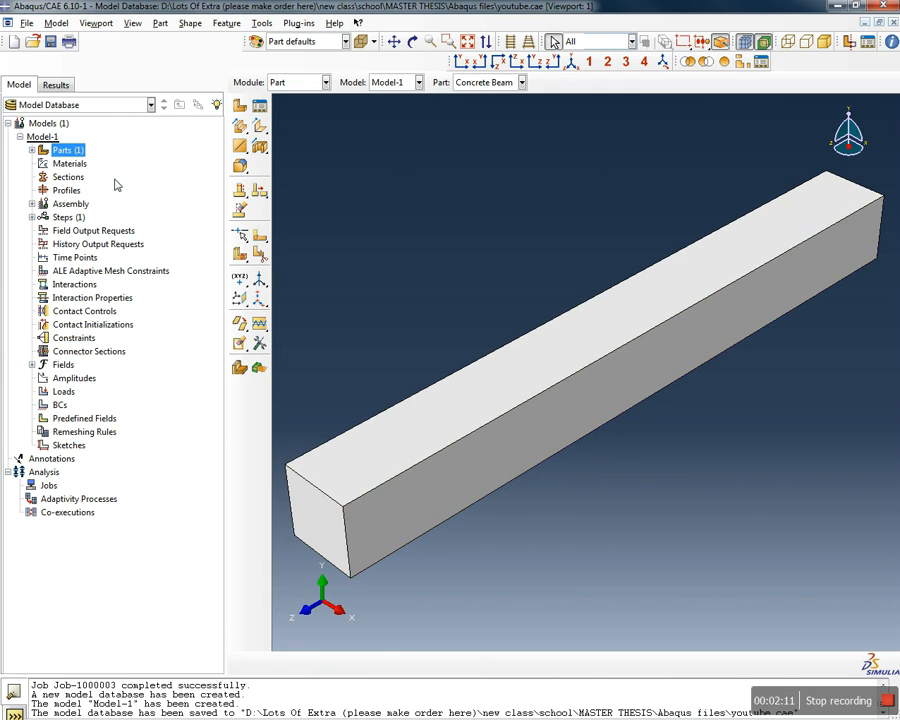
# Create a 3D deformable planar wire part named Rebar with an approximate size of 3000
pyautogui.click(32, 151)
pyautogui.doubleClick(68, 150)
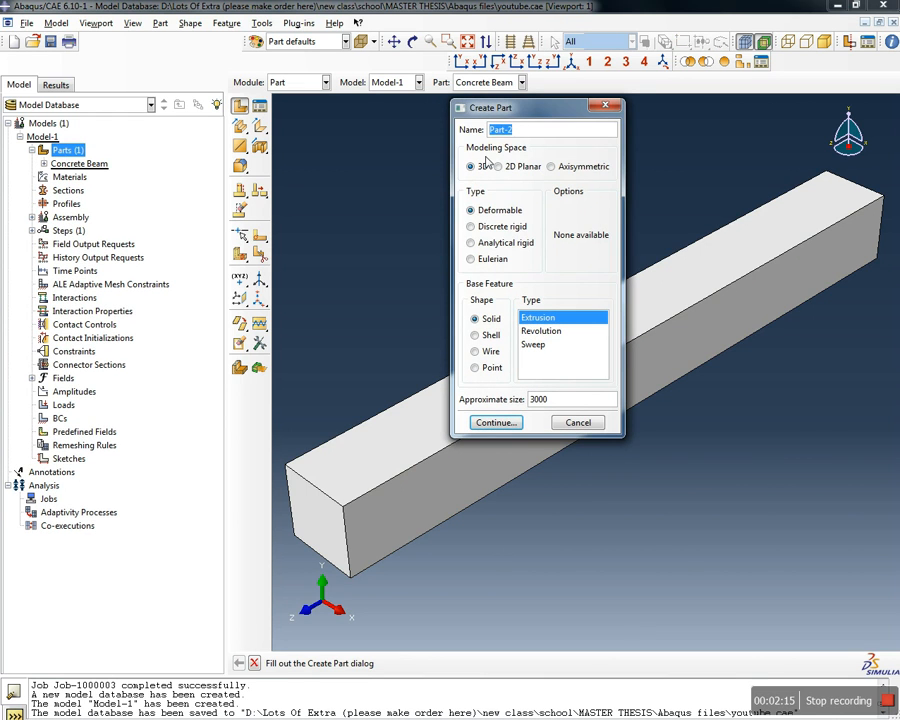
pyautogui.write('Rebar')
pyautogui.click(490, 352)
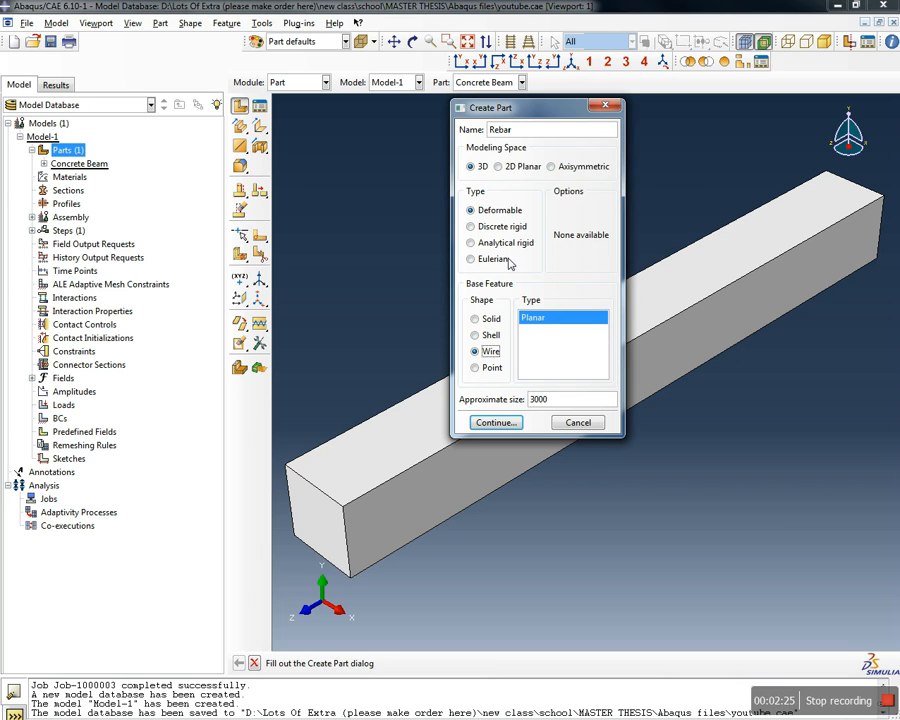
pyautogui.click(509, 425)
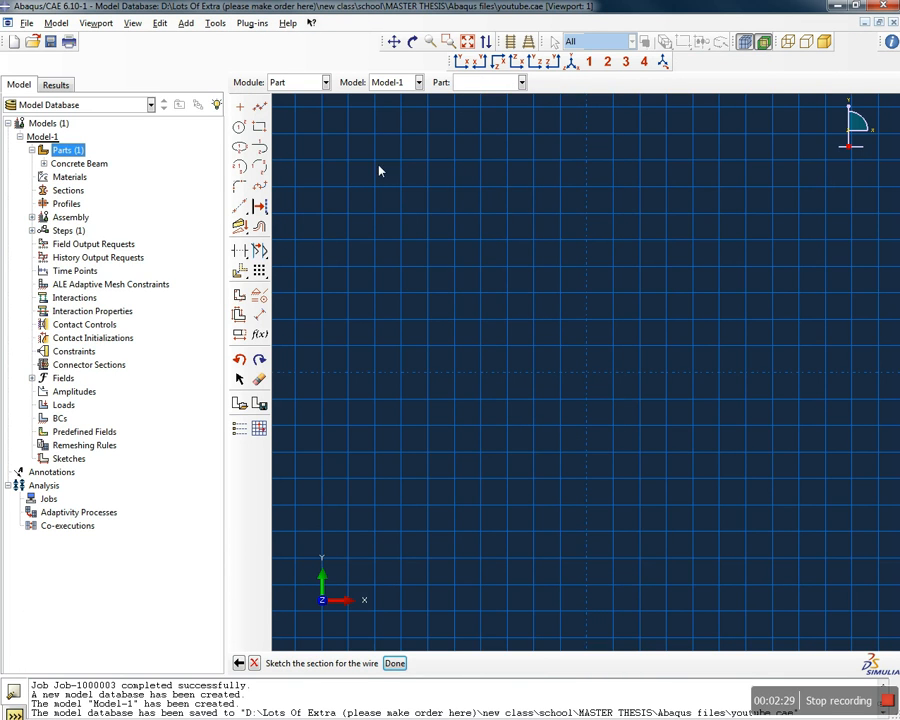
# Sketch a horizontal line about 650 long slightly above the horizontal construction axis
pyautogui.click(259, 107)
pyautogui.click(375, 346)
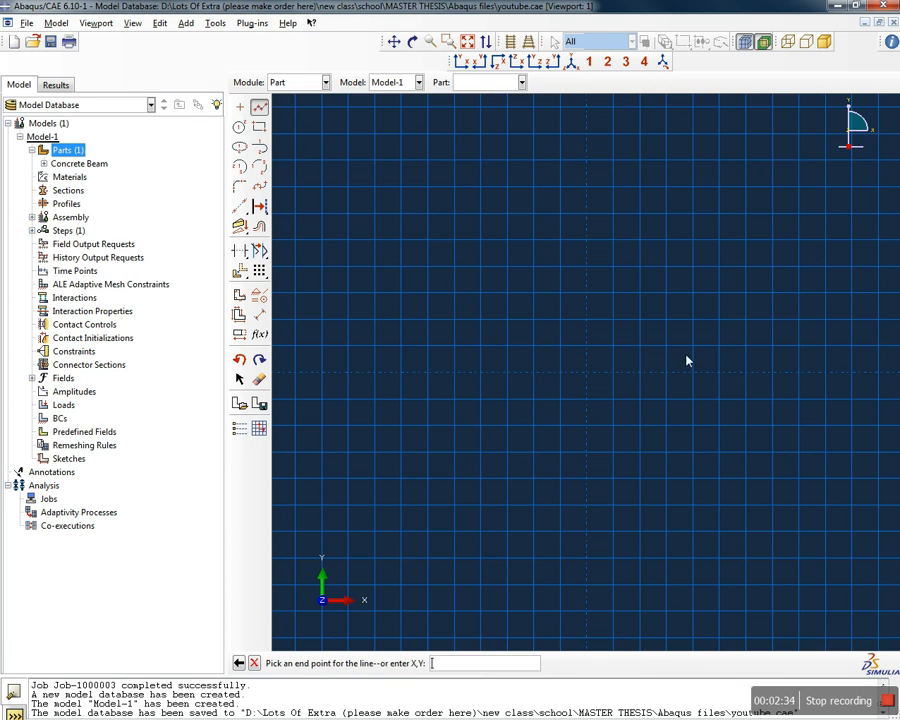
pyautogui.click(718, 347)
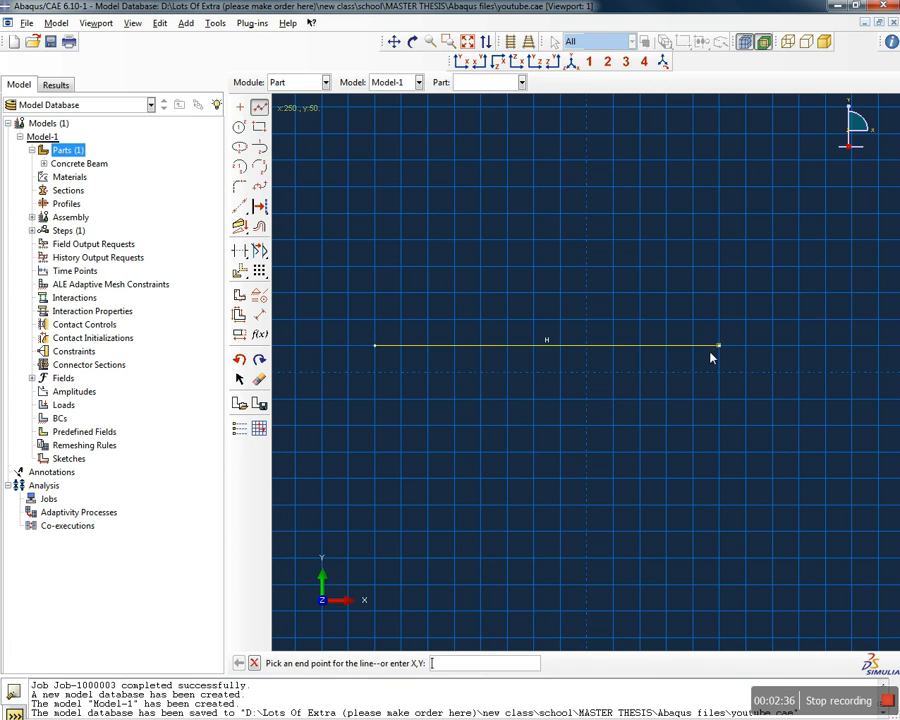
pyautogui.rightClick(596, 401)
pyautogui.click(583, 398)
pyautogui.press('Escape')
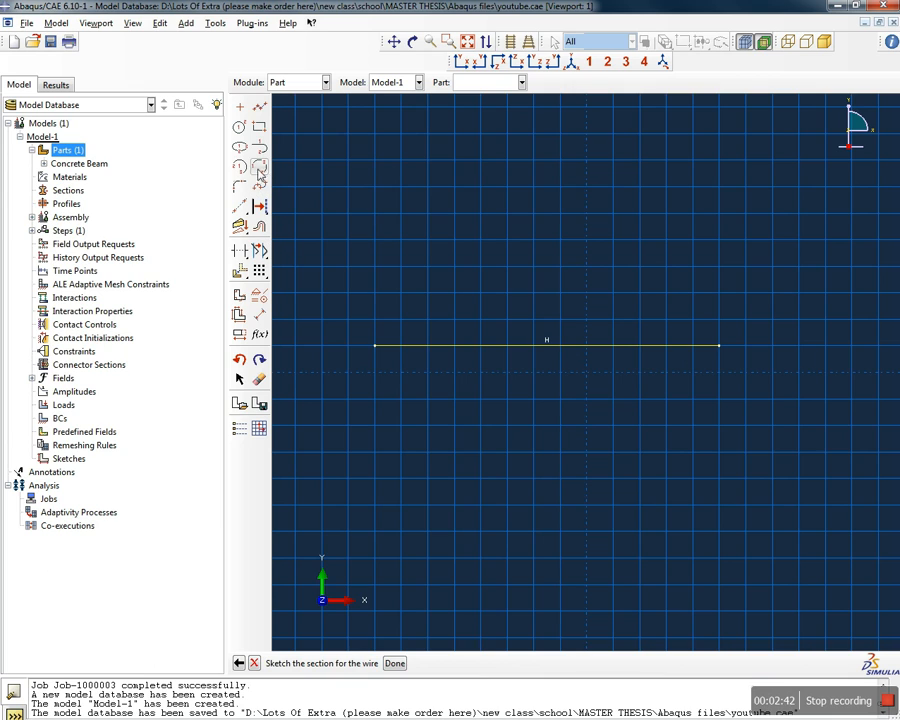
# Dimension the line's length as 2800 and finish the wire sketch
pyautogui.click(259, 314)
pyautogui.click(373, 347)
pyautogui.click(719, 346)
pyautogui.click(681, 408)
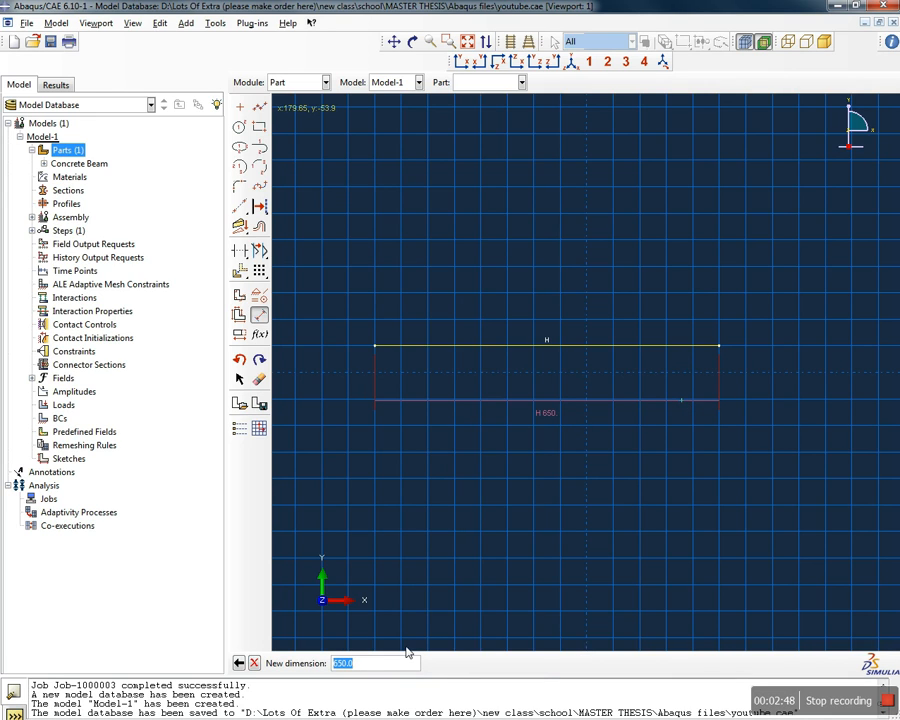
pyautogui.write('2800')
pyautogui.press('Return')
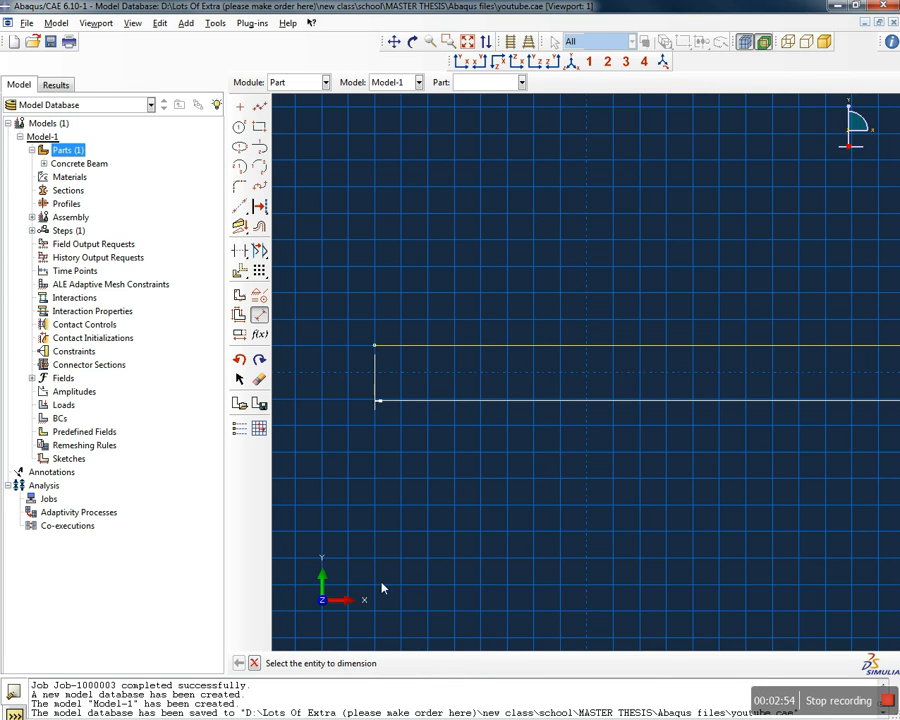
pyautogui.click(254, 664)
pyautogui.click(395, 664)
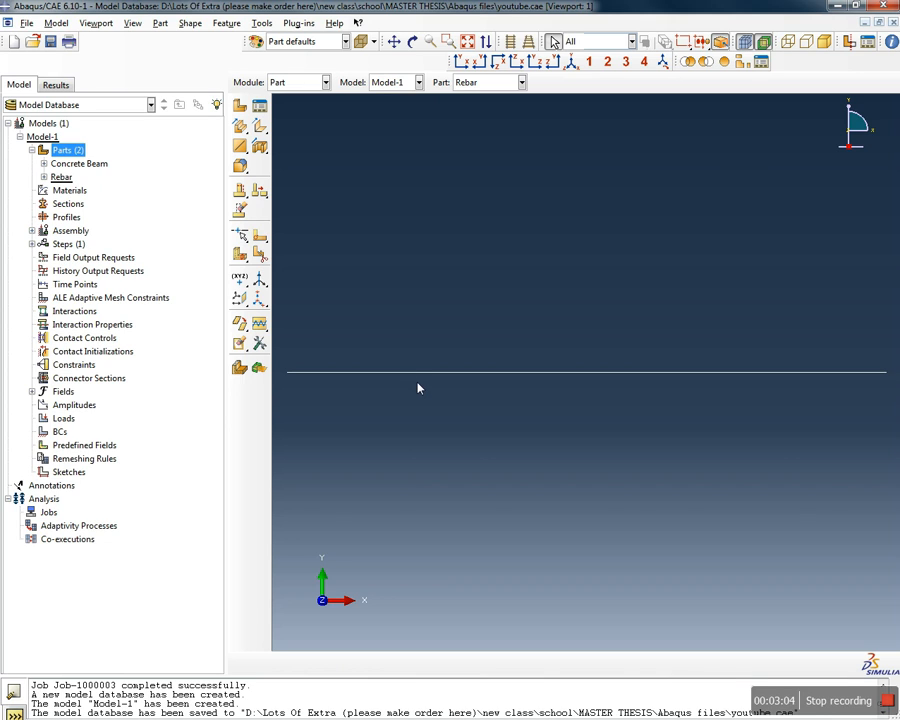
# Create a material named C20/25 and give it a mass density of 2.4E-9
pyautogui.doubleClick(70, 190)
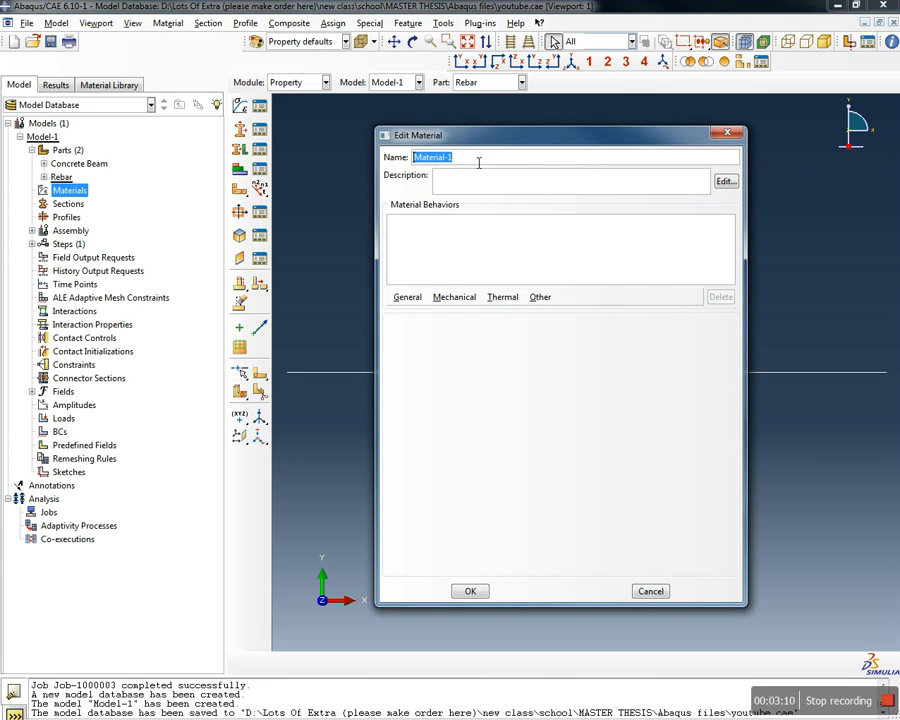
pyautogui.write('C20/25')
pyautogui.click(422, 303)
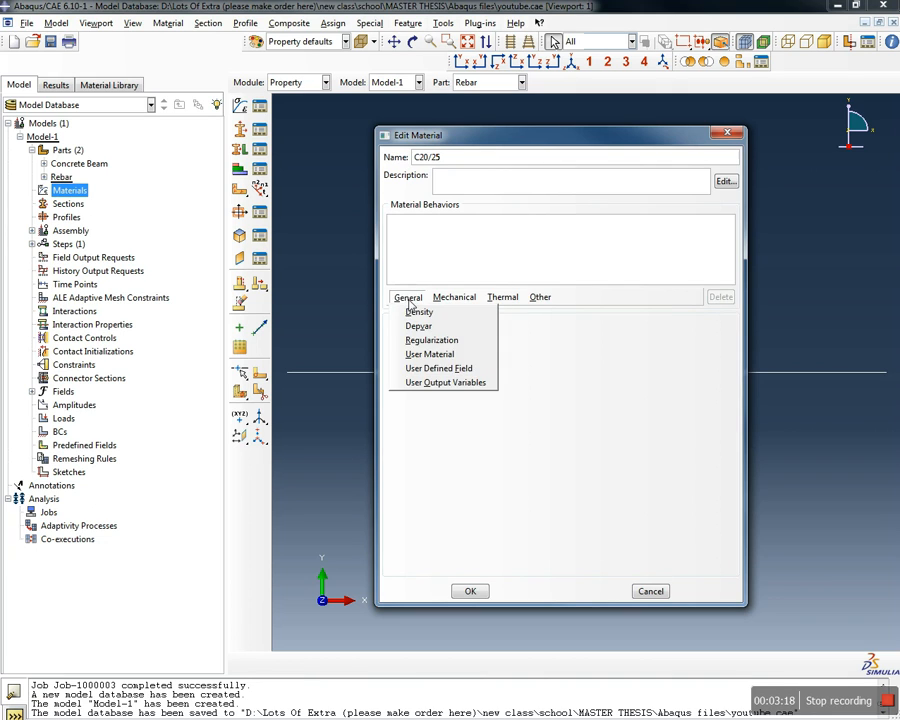
pyautogui.click(420, 312)
pyautogui.click(445, 418)
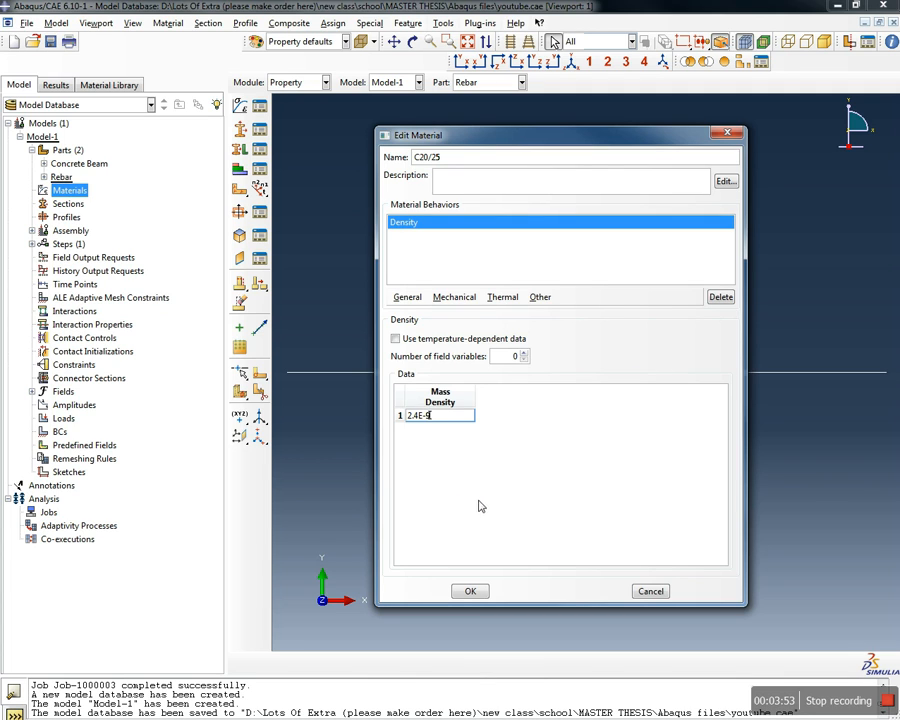
pyautogui.click(408, 300)
# Add isotropic elasticity to the C20/25 material with a Young's modulus of 20000 and a Poisson's ratio of 0.18
pyautogui.click(454, 297)
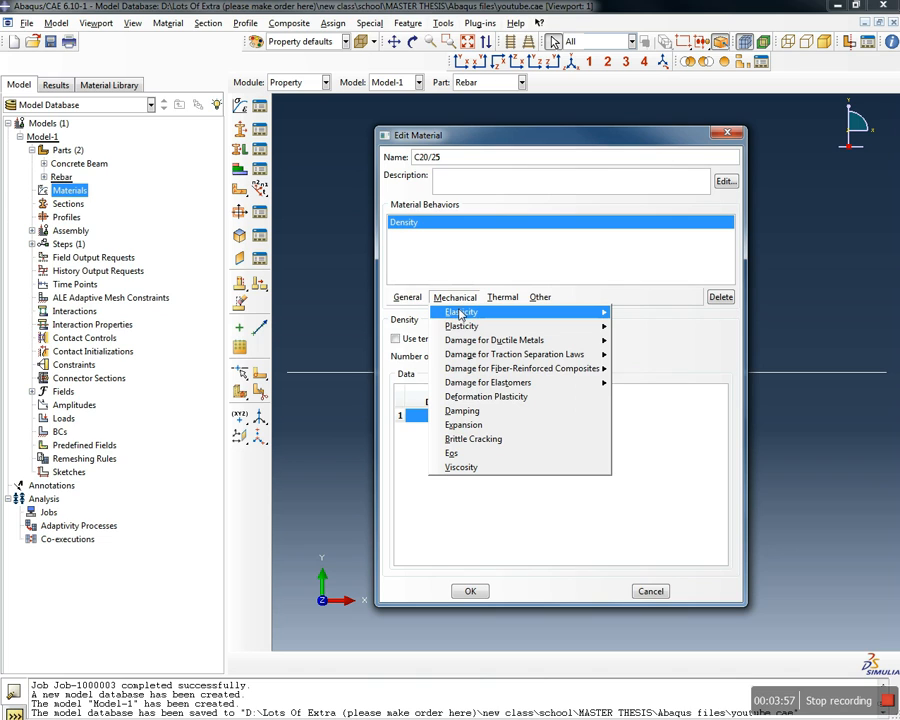
pyautogui.click(603, 312)
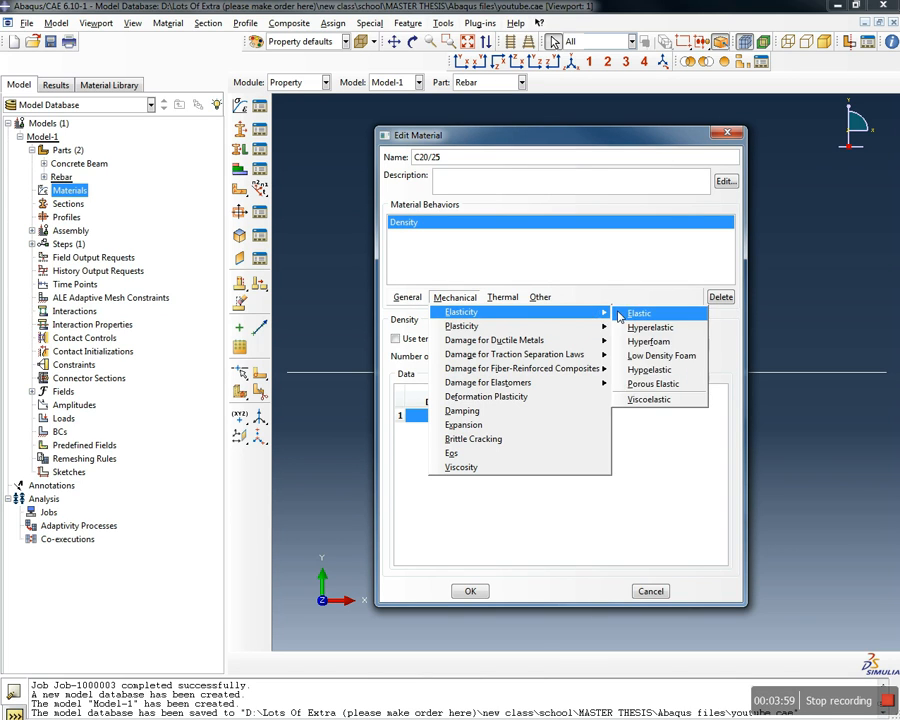
pyautogui.click(620, 316)
pyautogui.click(445, 489)
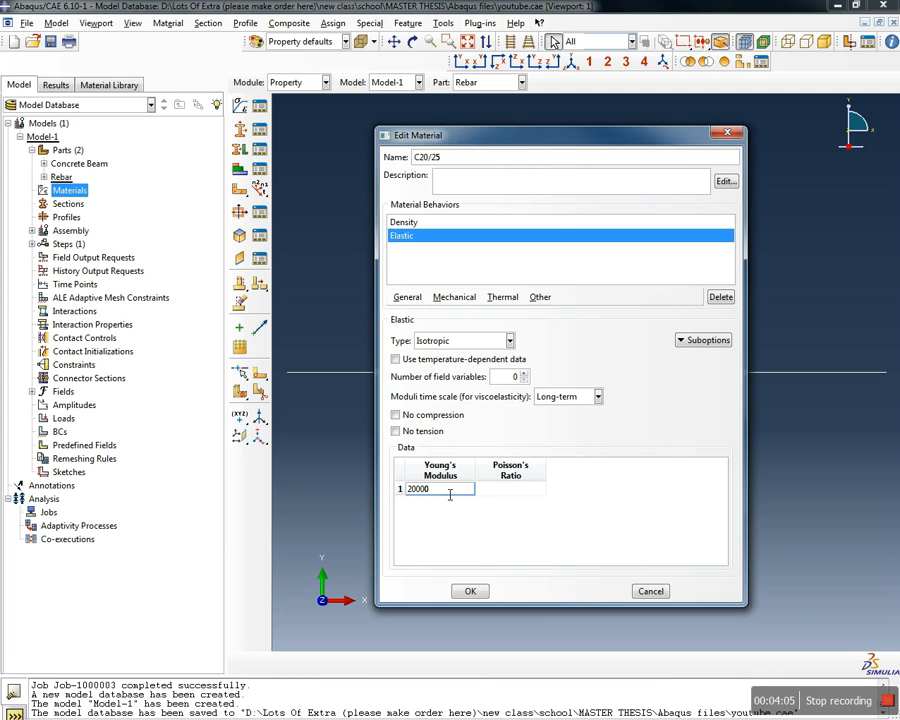
pyautogui.click(520, 489)
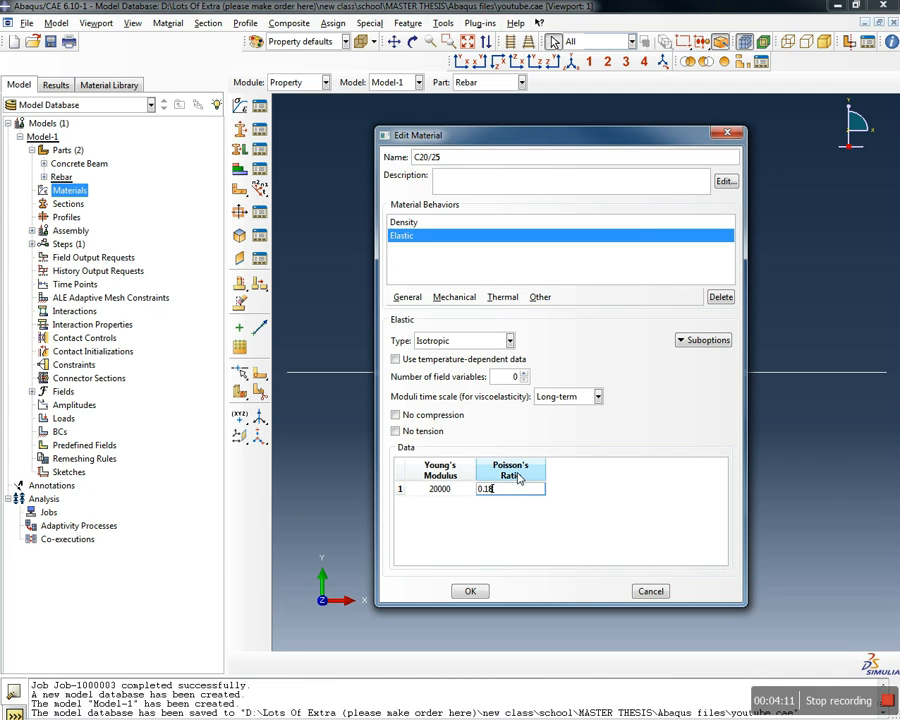
# Add Concrete Damaged Plasticity to C20/25 with dilation angle 31, eccentricity 0.1, fb0/fc0 1.16, K 0.667 and viscosity parameter 0
pyautogui.click(458, 298)
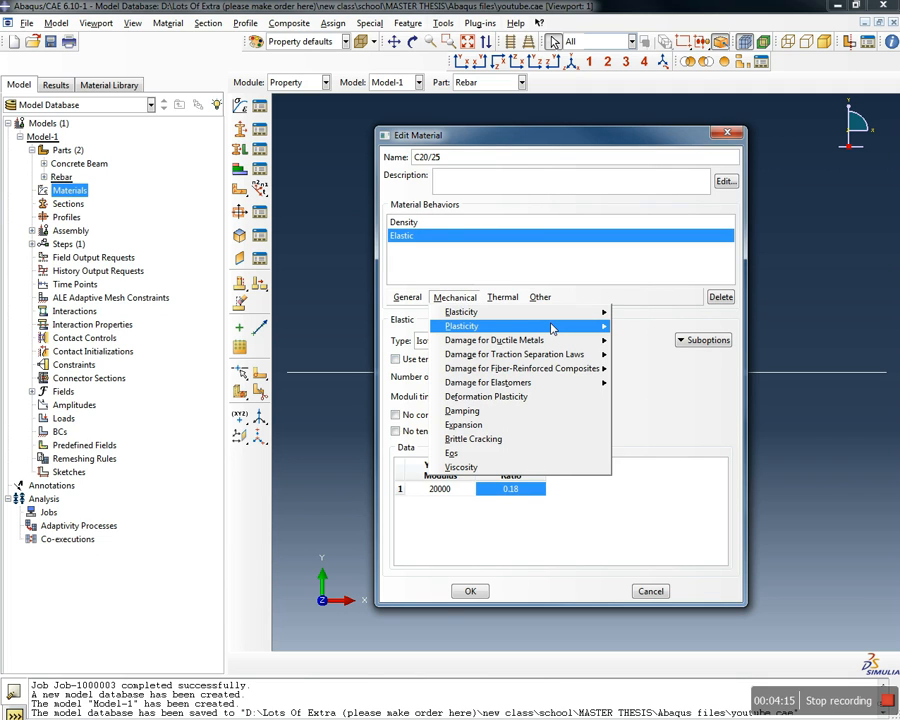
pyautogui.moveTo(553, 328)
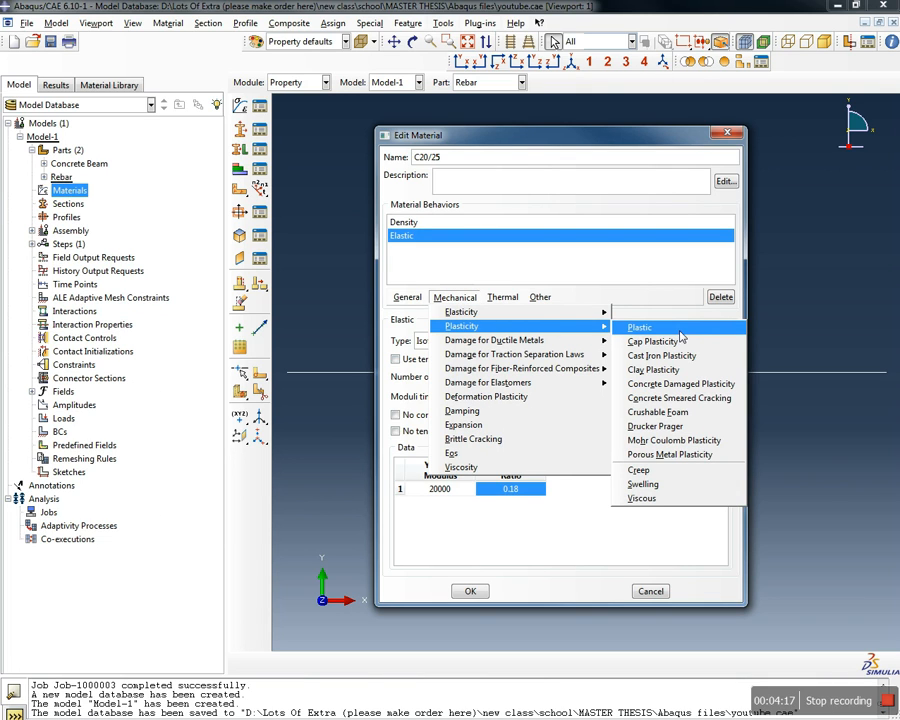
pyautogui.click(688, 389)
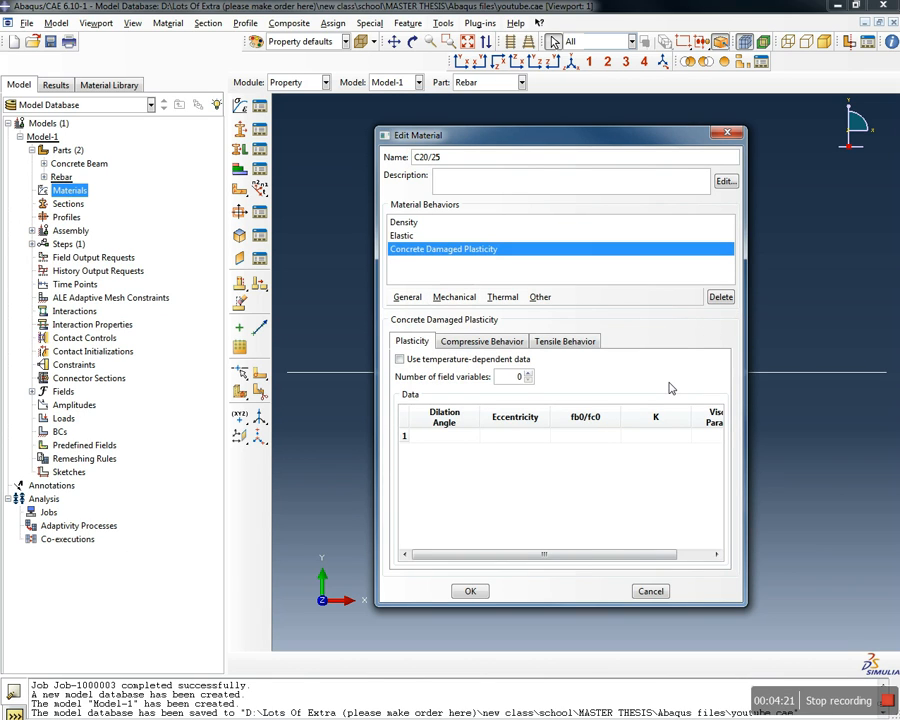
pyautogui.click(450, 438)
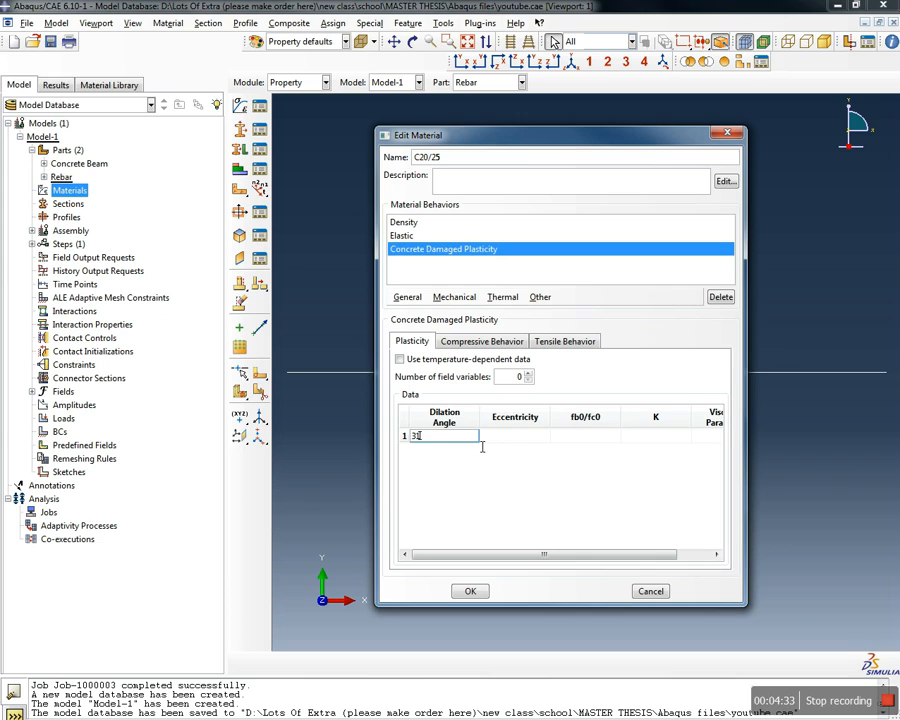
pyautogui.click(522, 437)
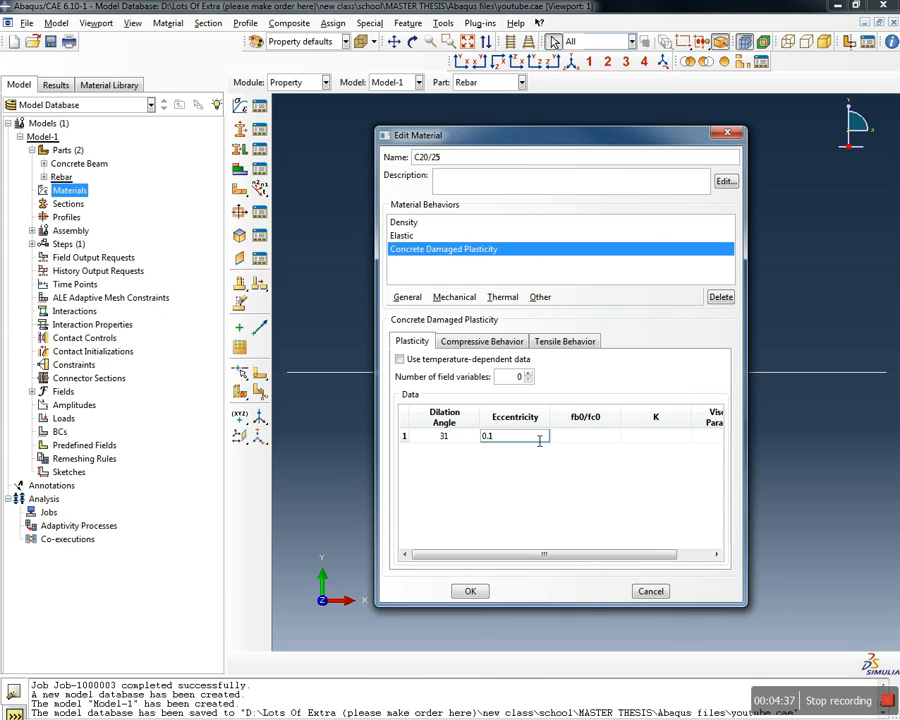
pyautogui.click(599, 437)
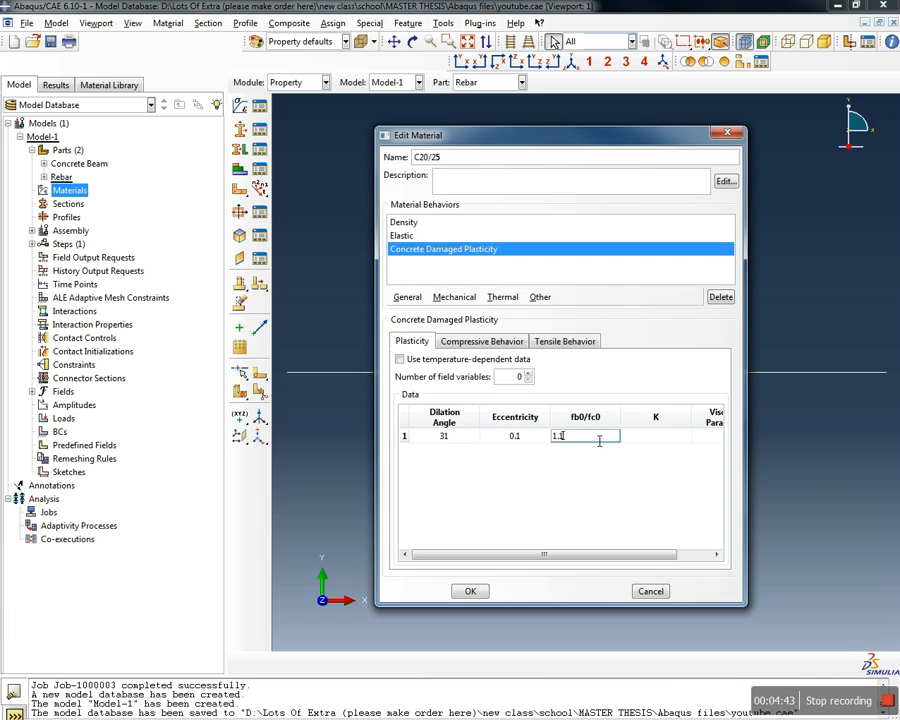
pyautogui.click(656, 442)
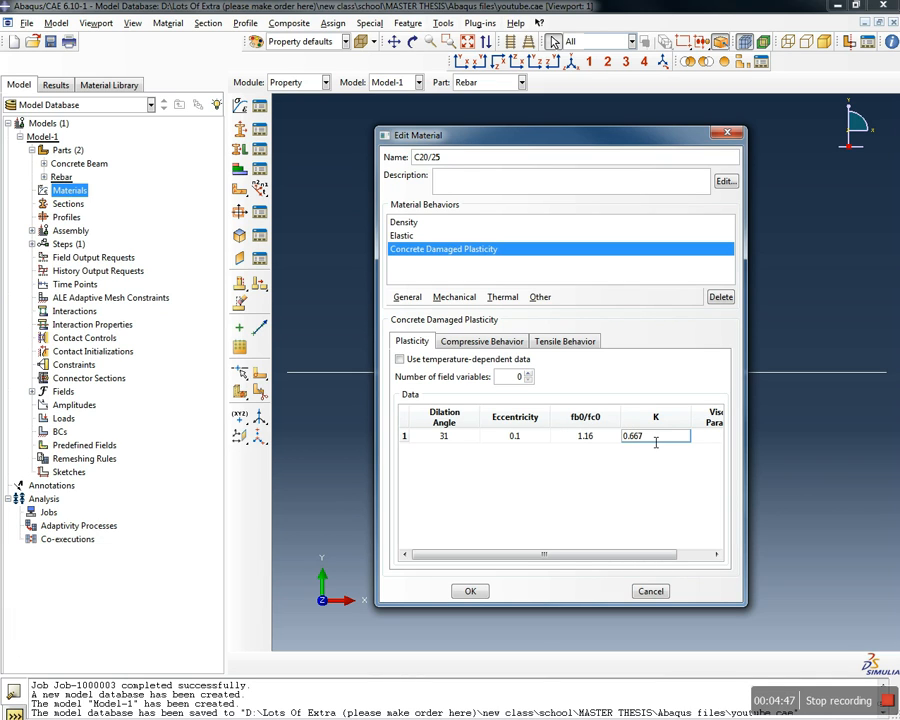
pyautogui.press('Tab')
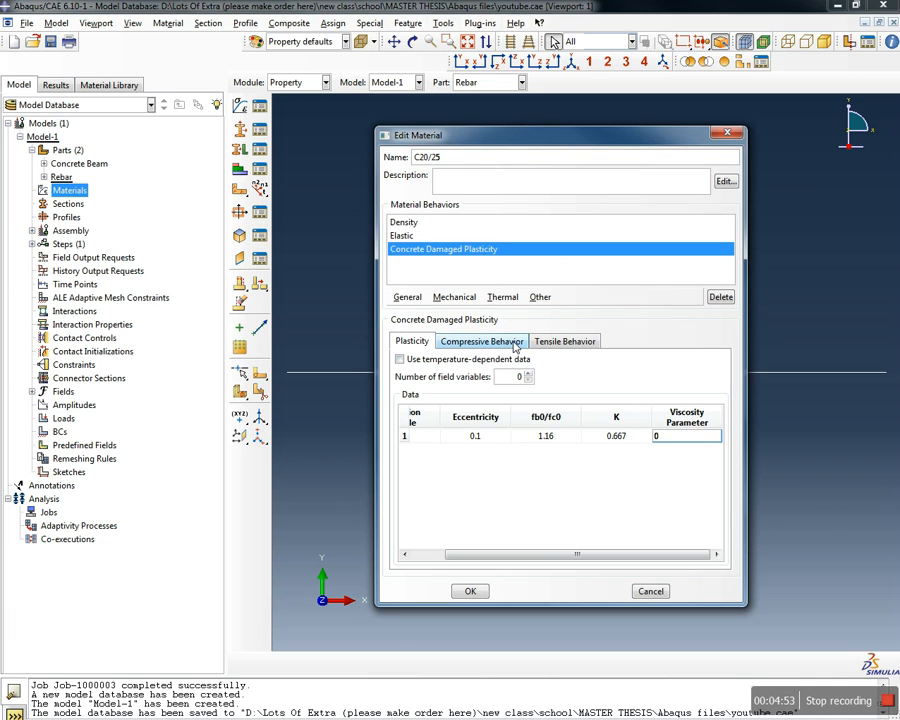
# Define the concrete's compressive behavior with a yield stress of 25 at an inelastic strain of 0
pyautogui.click(516, 344)
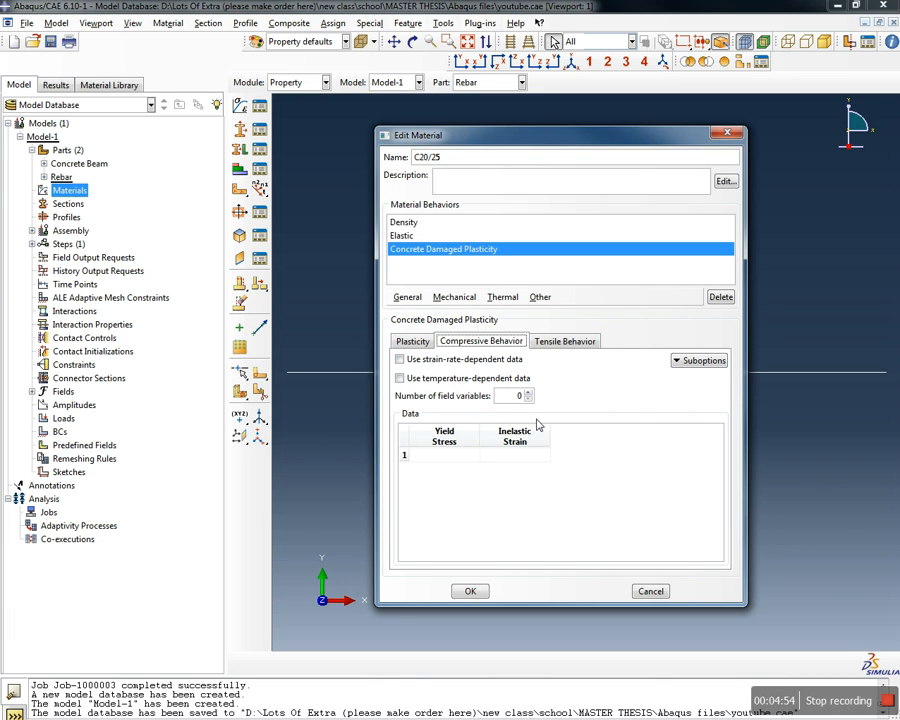
pyautogui.click(462, 456)
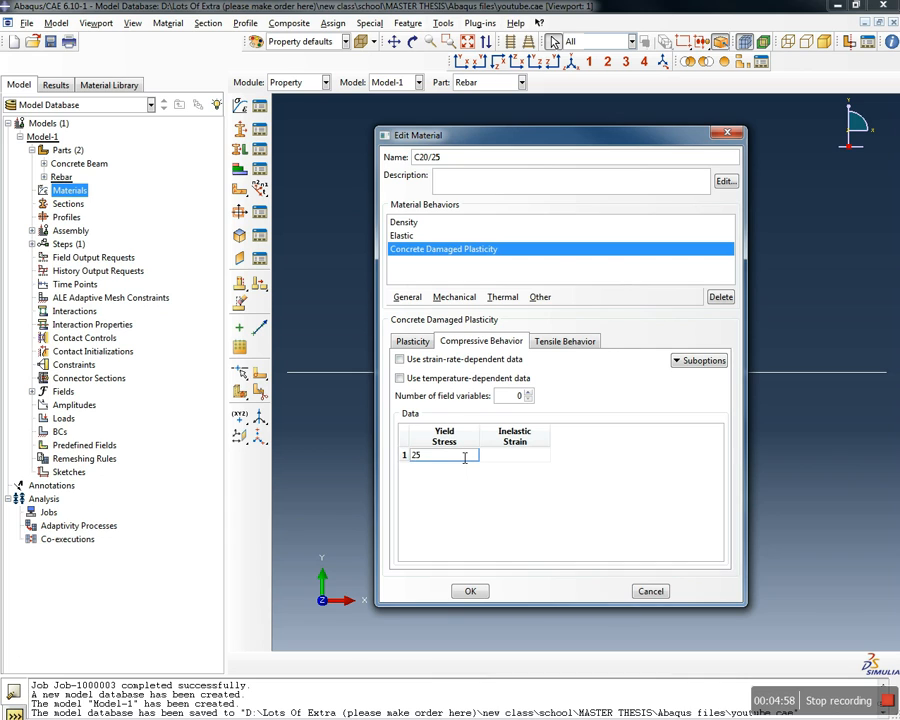
pyautogui.click(528, 458)
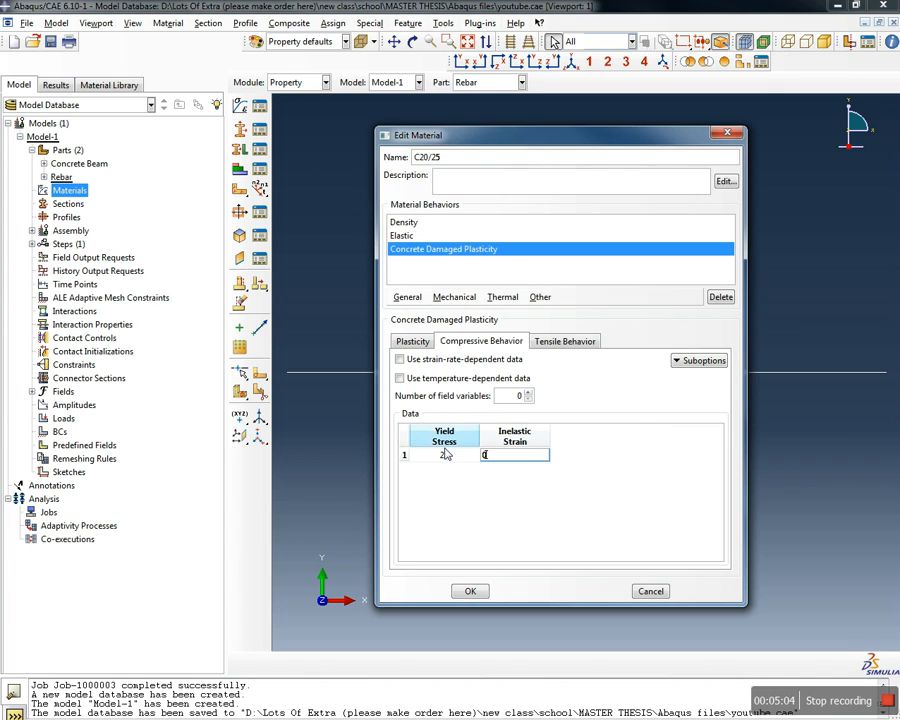
pyautogui.click(446, 457)
pyautogui.click(530, 457)
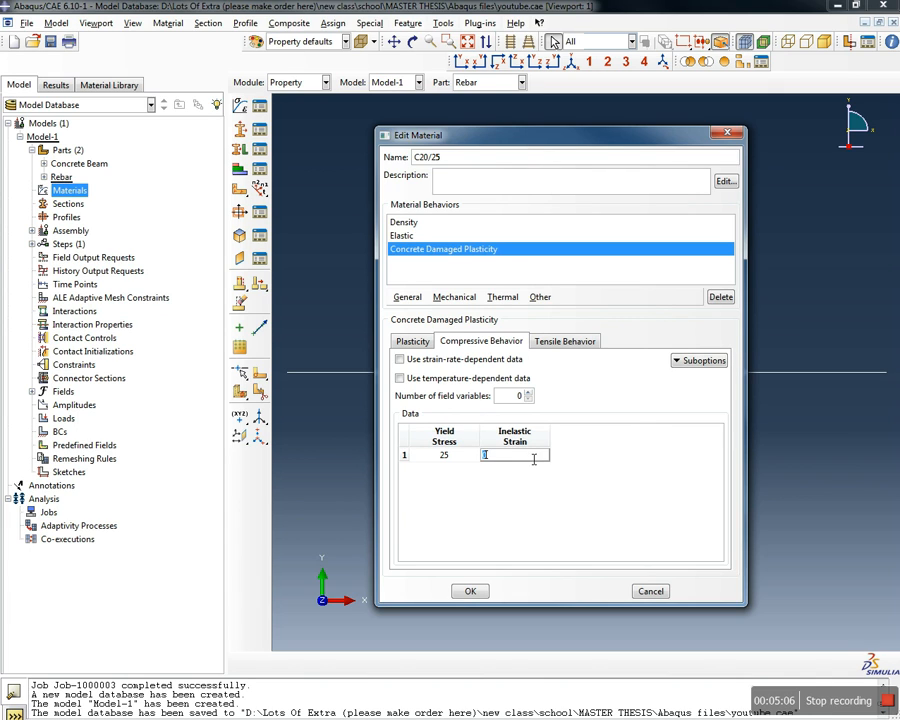
# Define the concrete's tensile behavior with a yield stress of 2.25 at a cracking strain of 0, and return to the compressive data
pyautogui.click(572, 341)
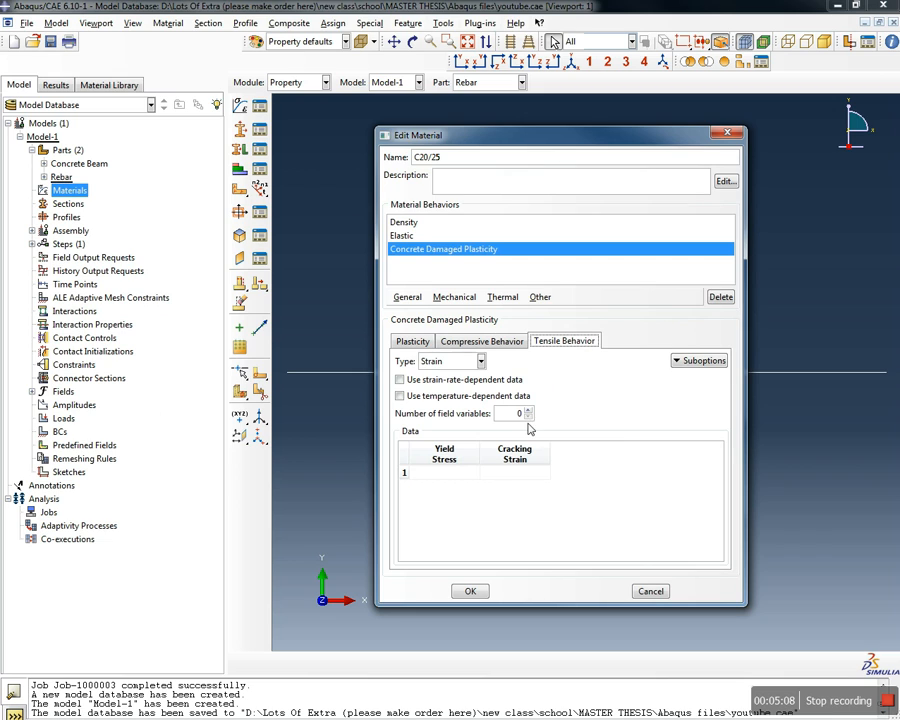
pyautogui.click(459, 476)
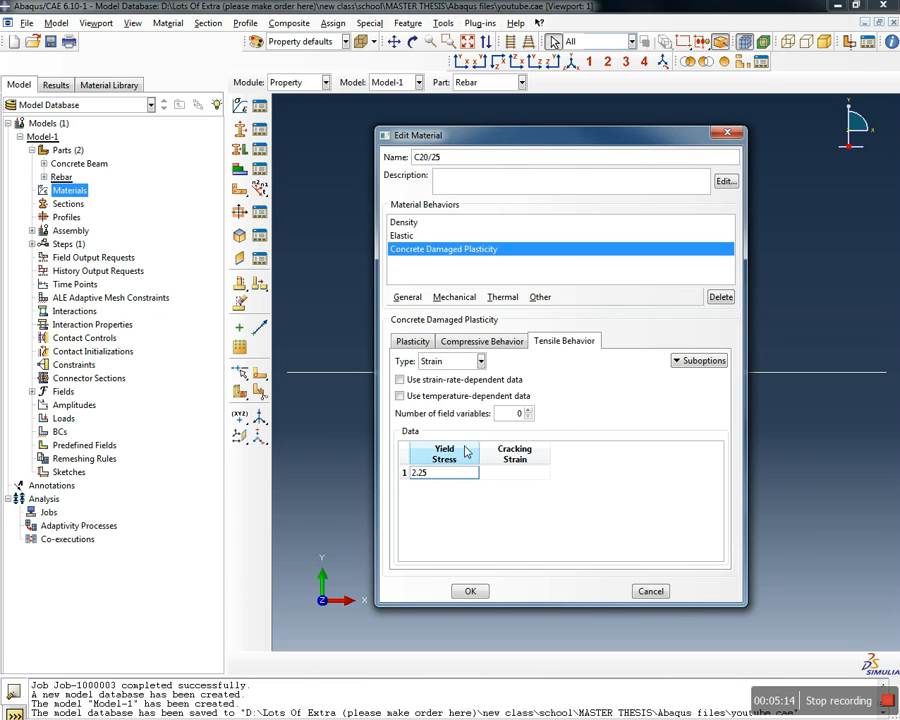
pyautogui.click(513, 478)
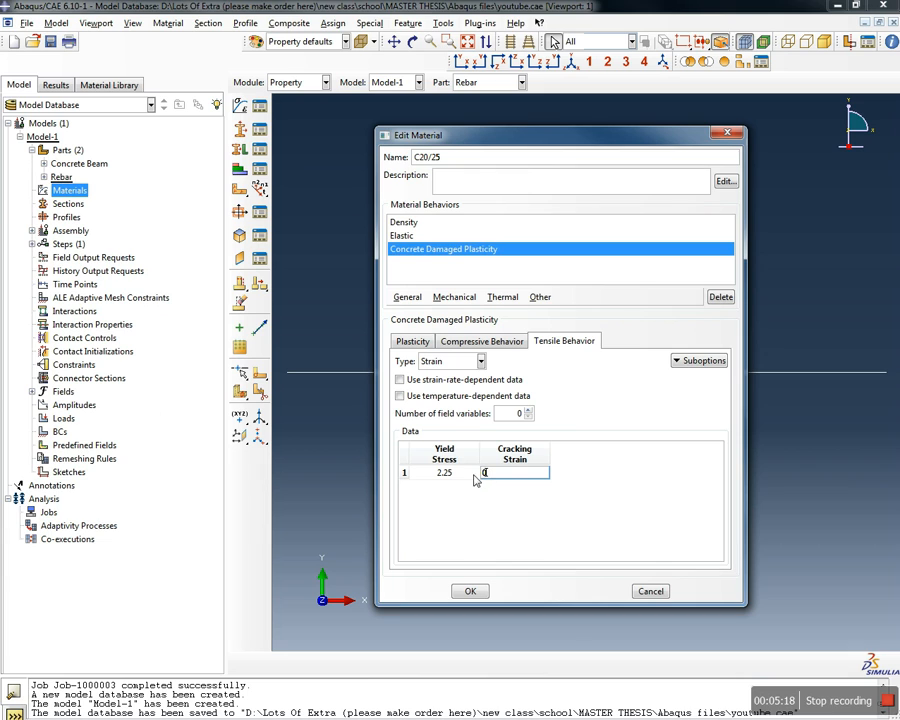
pyautogui.click(500, 341)
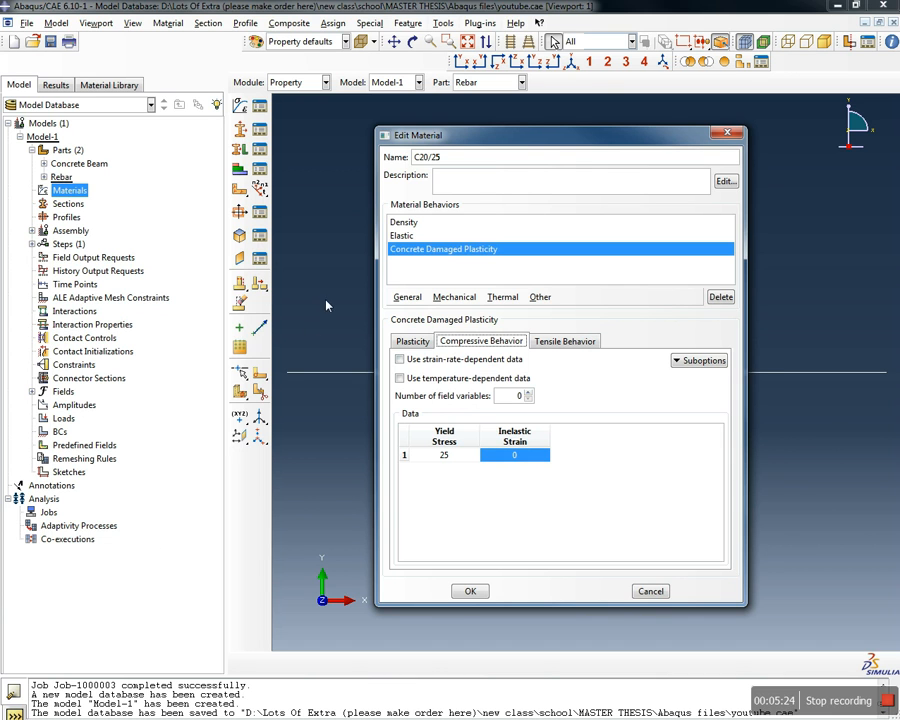
# Switch to the video support workbook in Excel and examine the concrete stress-strain equation, the compression and tension data, and their plotted curves
pyautogui.hotkey('alt', 'Tab')
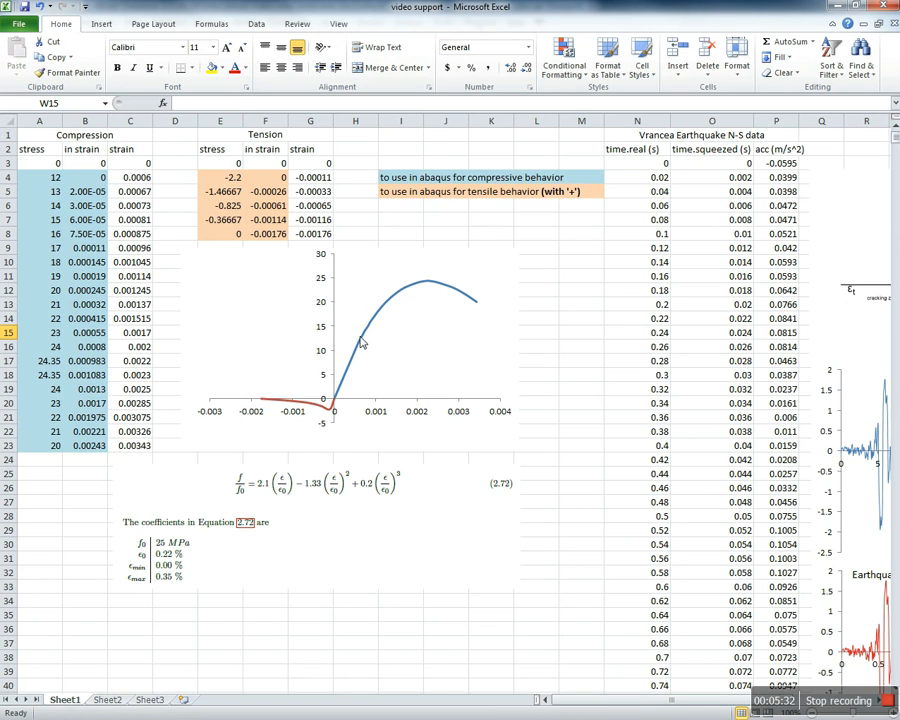
pyautogui.click(378, 470)
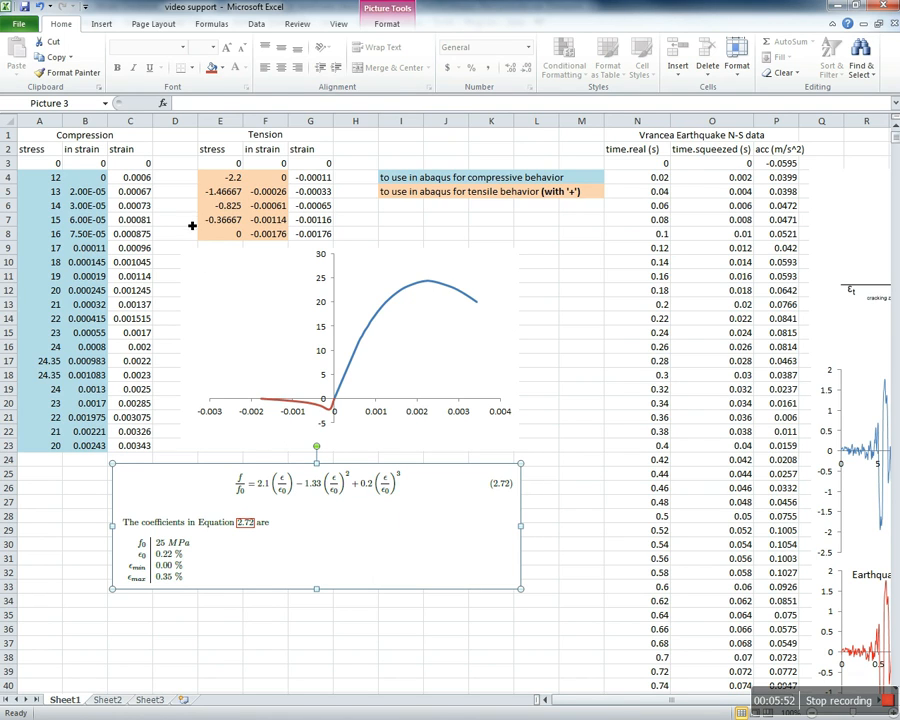
pyautogui.click(83, 190)
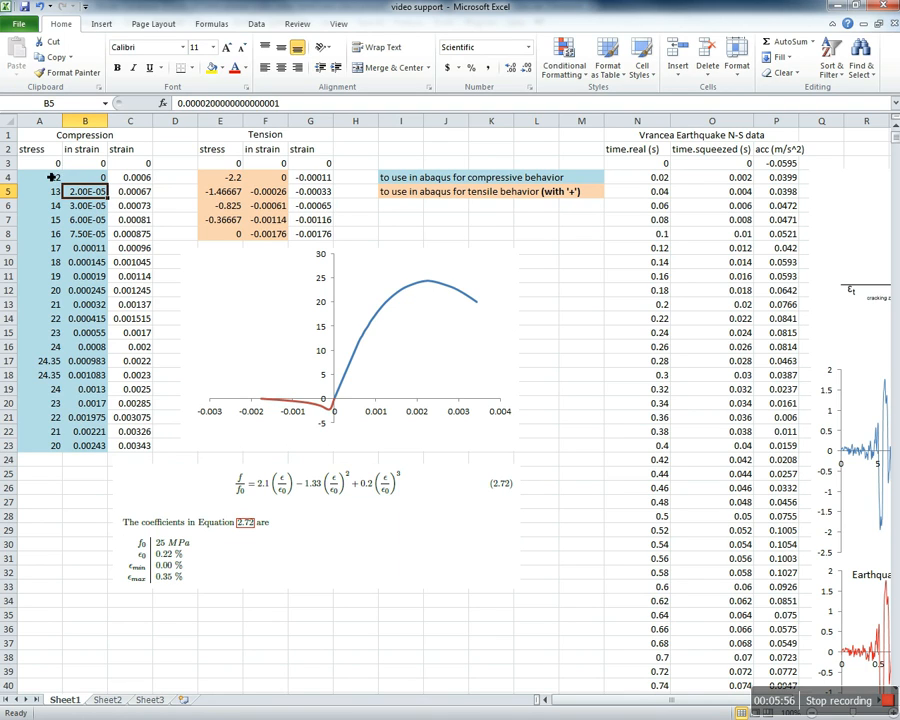
pyautogui.moveTo(58, 163); pyautogui.dragTo(58, 177)
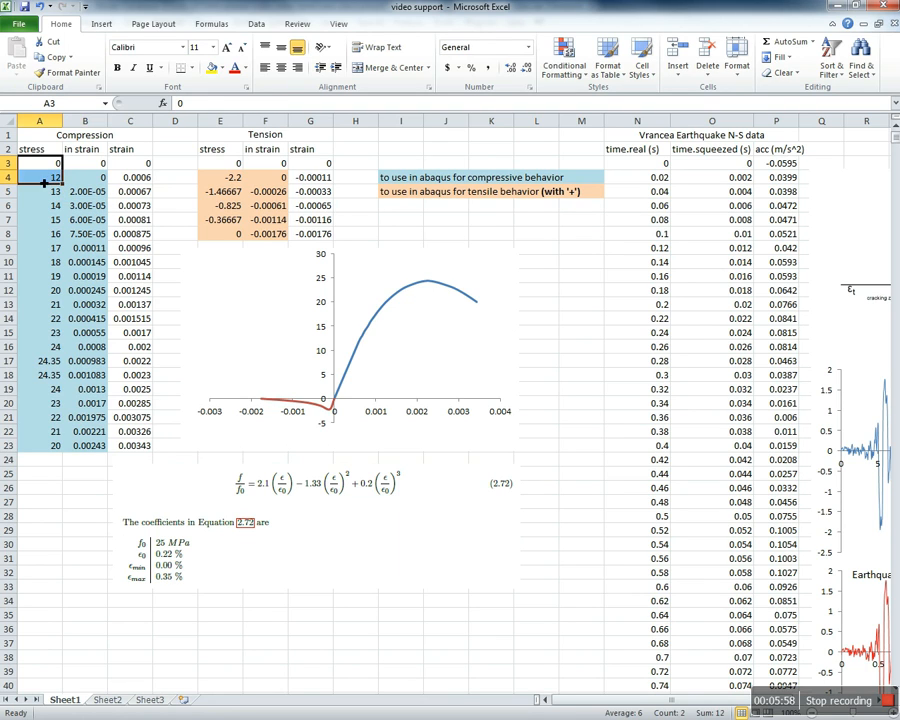
pyautogui.click(403, 292)
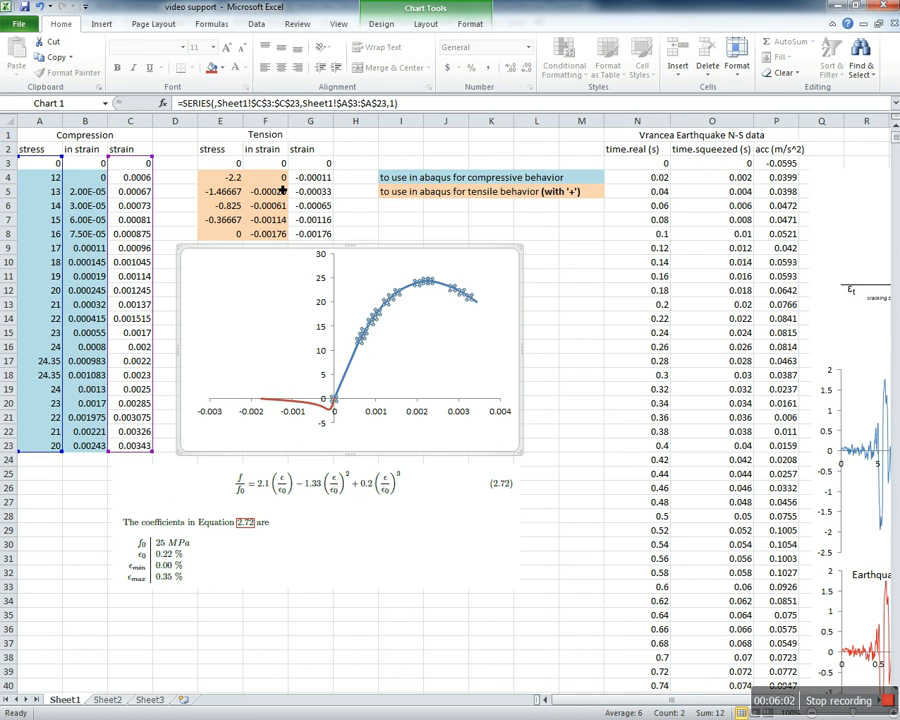
pyautogui.click(321, 408)
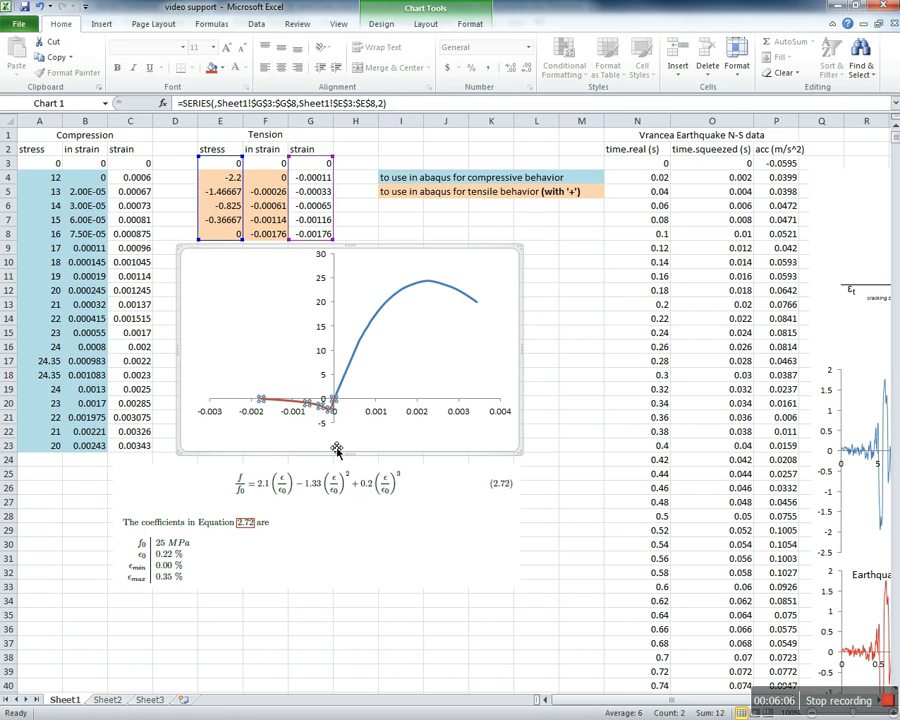
pyautogui.click(325, 490)
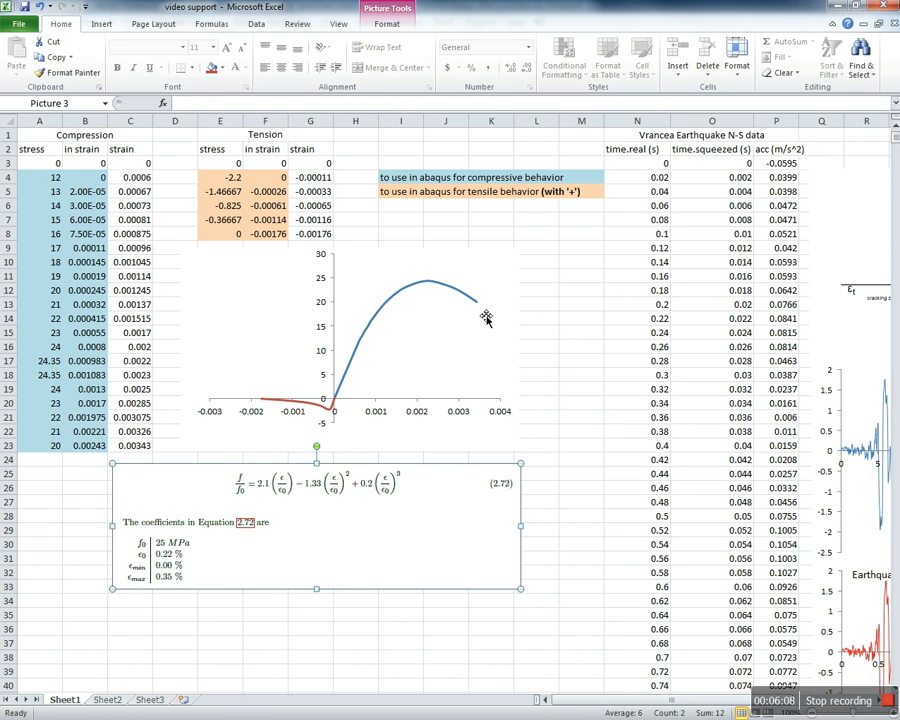
# Examine the total strain formula in C7 and compare the first compression table rows with the compression and tension curves
pyautogui.moveTo(335, 414)
pyautogui.click(81, 182)
pyautogui.click(140, 220)
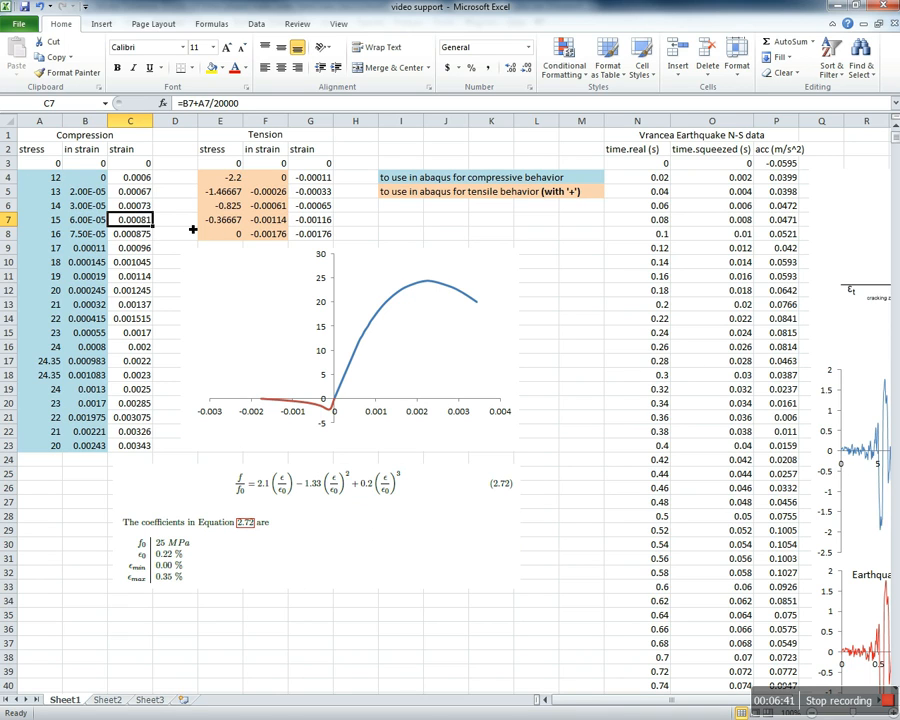
pyautogui.click(396, 303)
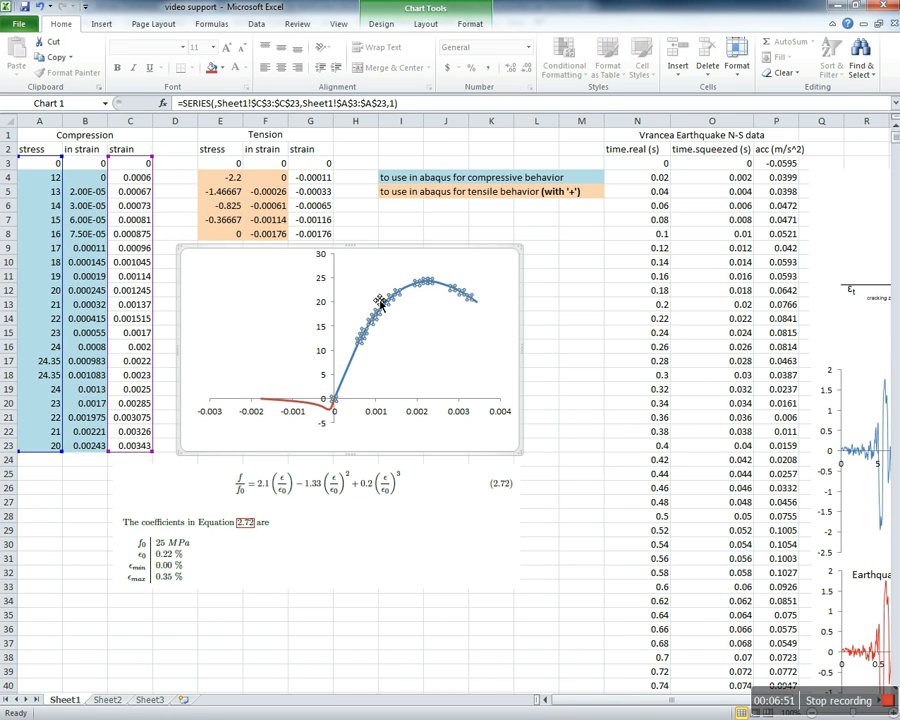
pyautogui.click(305, 403)
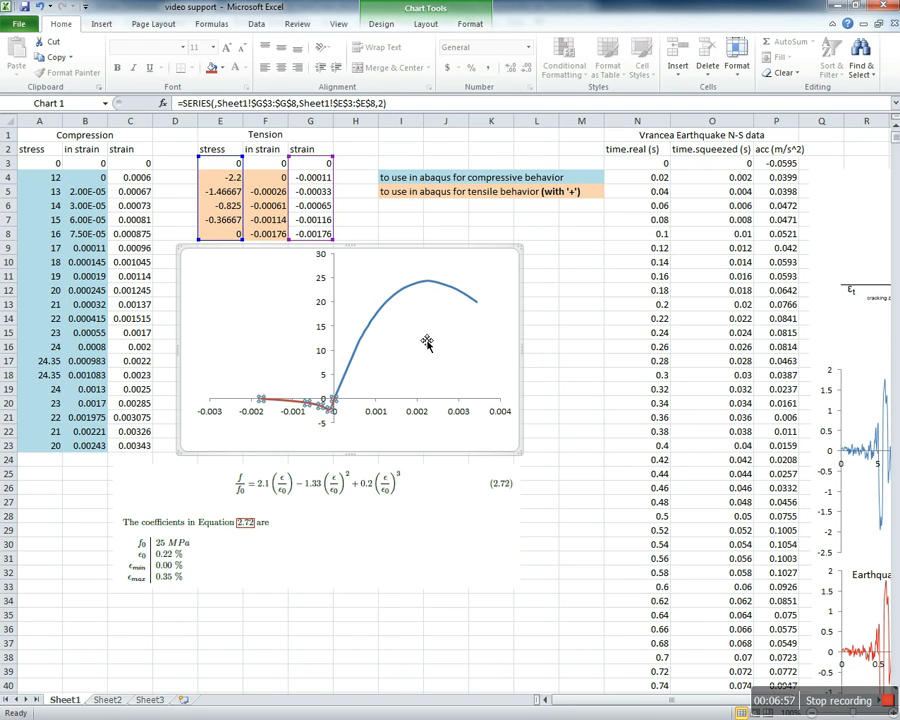
pyautogui.click(253, 295)
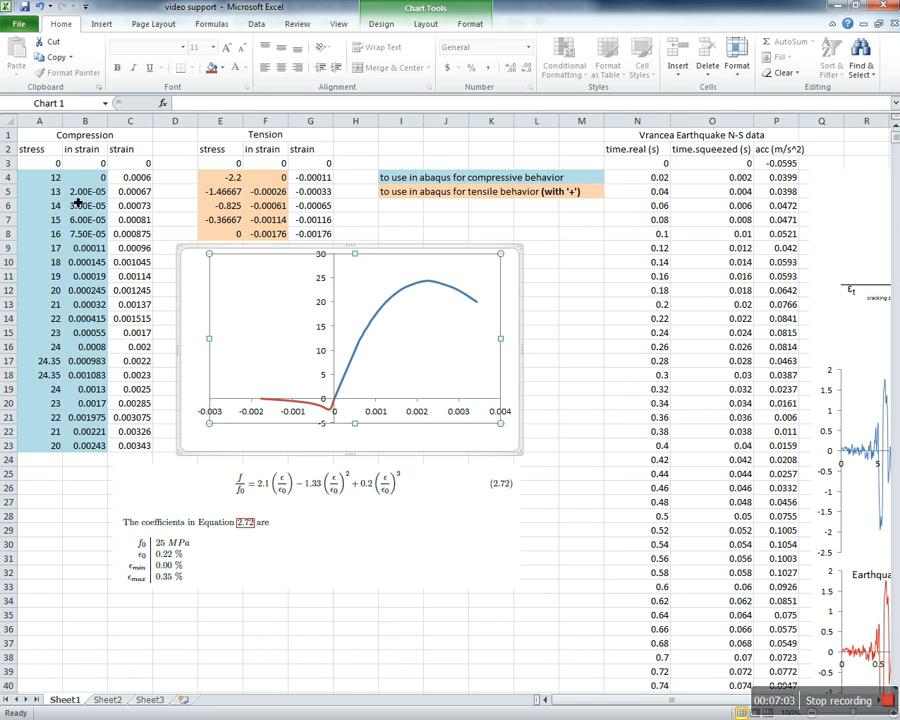
pyautogui.click(53, 182)
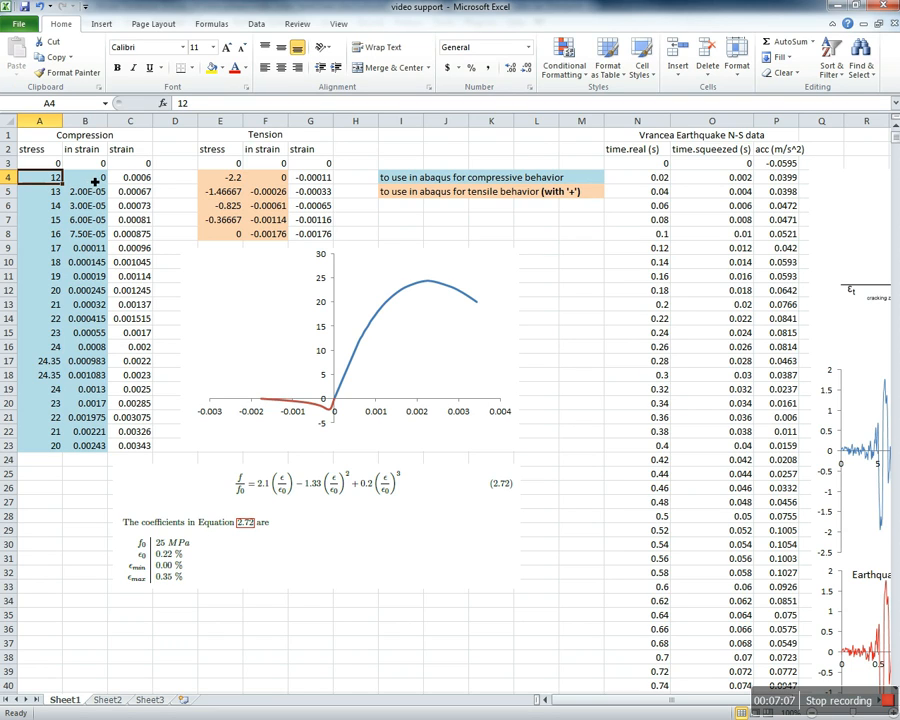
pyautogui.click(138, 178)
pyautogui.click(92, 180)
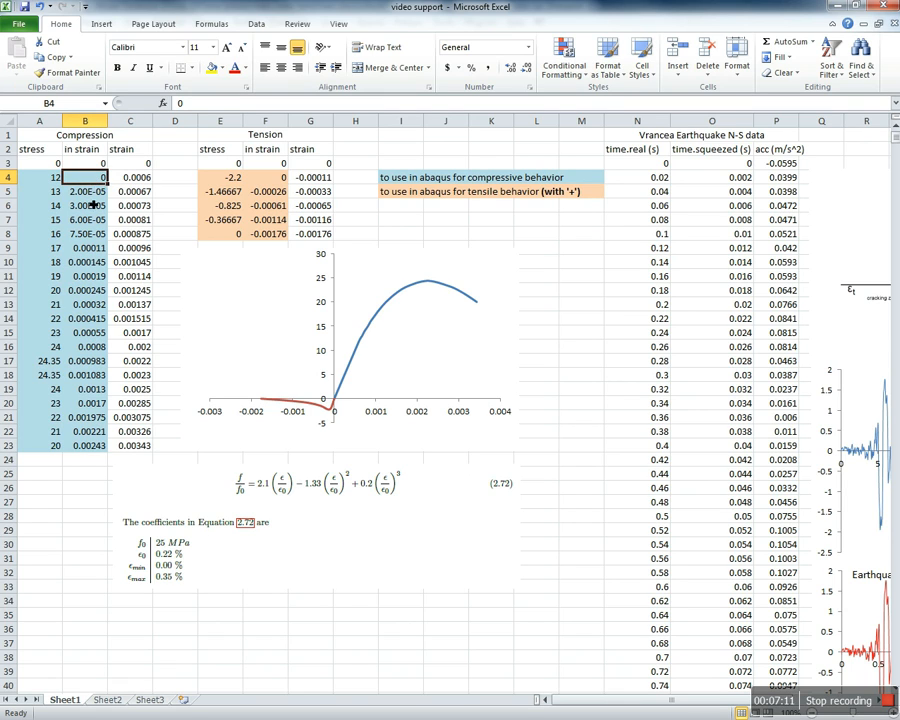
pyautogui.click(92, 204)
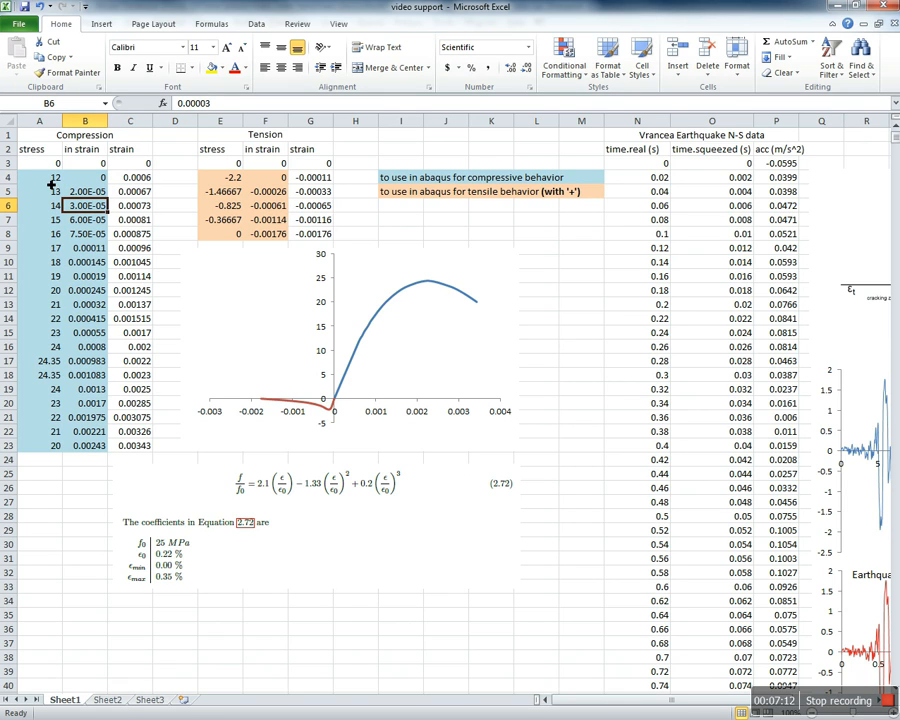
# Copy the compression stress and inelastic strain values in A4:B23 and switch back to Abaqus/CAE
pyautogui.moveTo(52, 178); pyautogui.dragTo(93, 445)
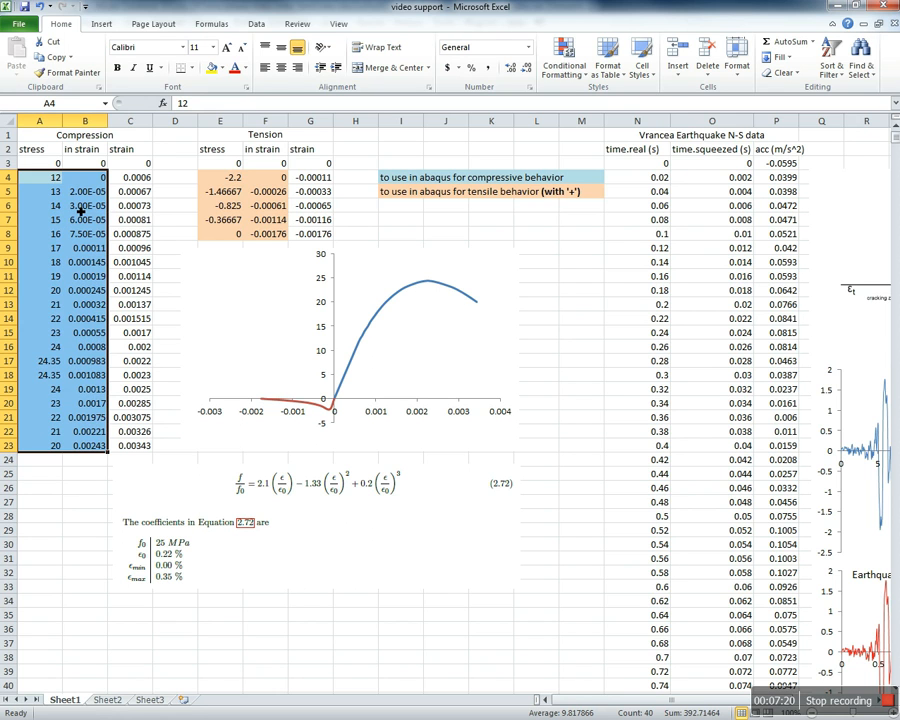
pyautogui.hotkey('ctrl', 'c')
pyautogui.moveTo(457, 10); pyautogui.dragTo(0, 180)
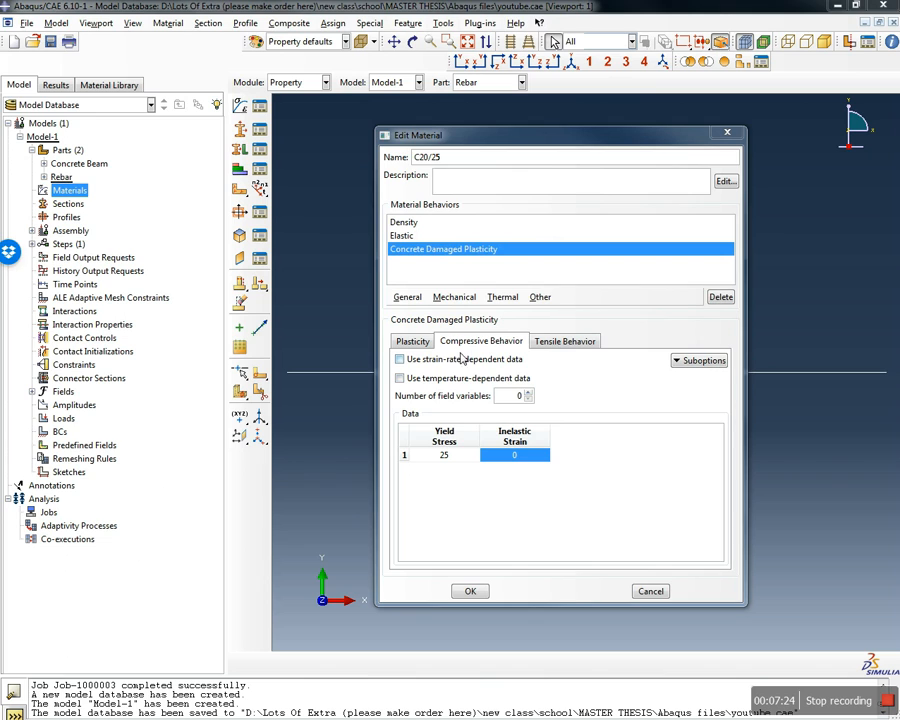
# Try to paste the copied compression values over both cells of the first row in the compressive behavior table
pyautogui.doubleClick(455, 457)
pyautogui.click(455, 458)
pyautogui.doubleClick(518, 458)
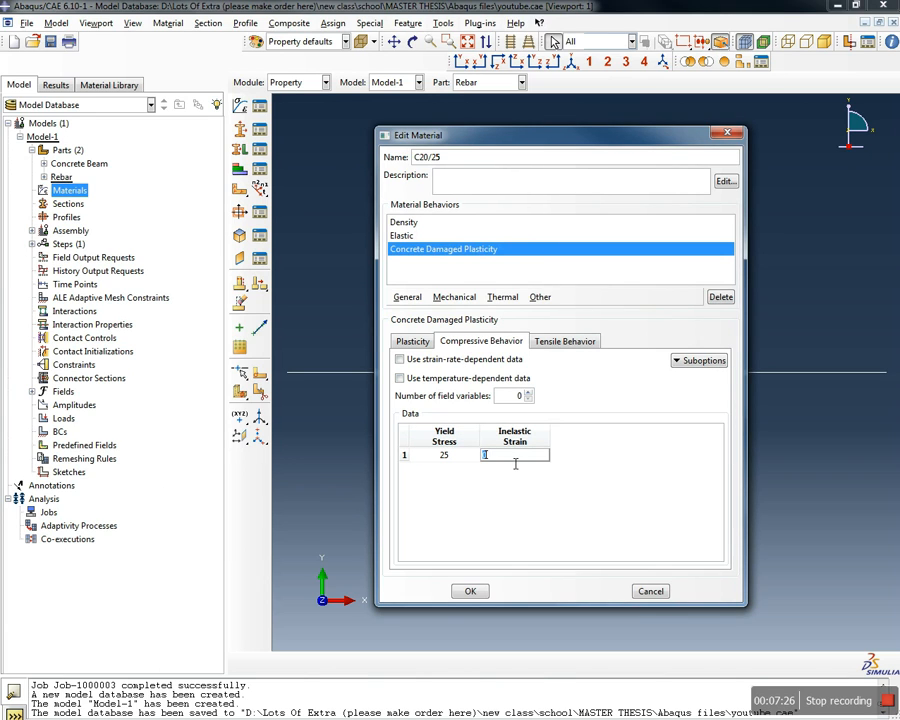
pyautogui.moveTo(472, 455); pyautogui.dragTo(514, 456)
pyautogui.hotkey('ctrl', 'v')
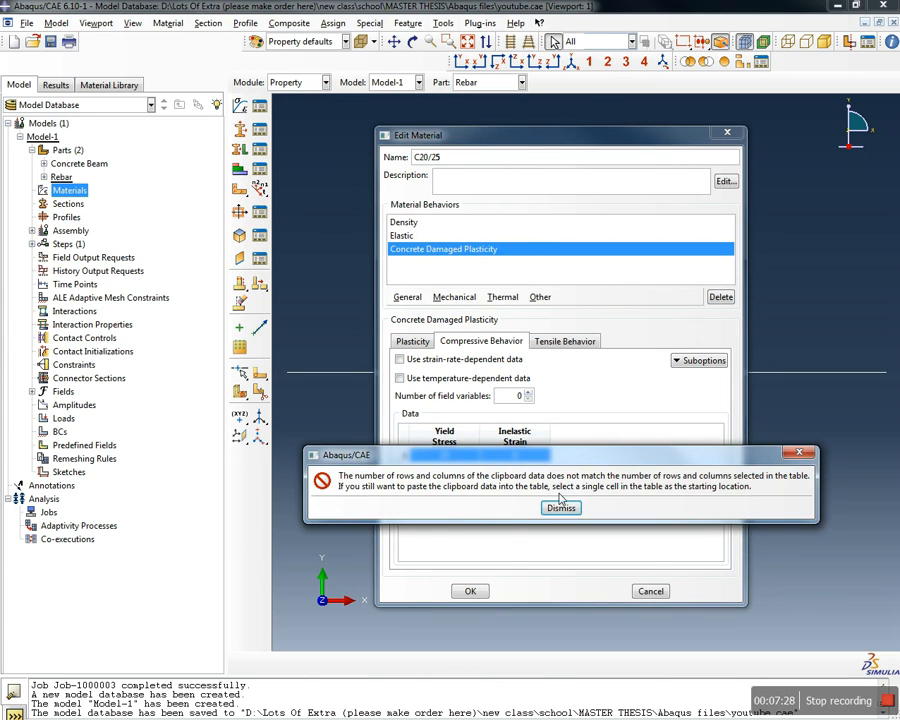
pyautogui.click(561, 507)
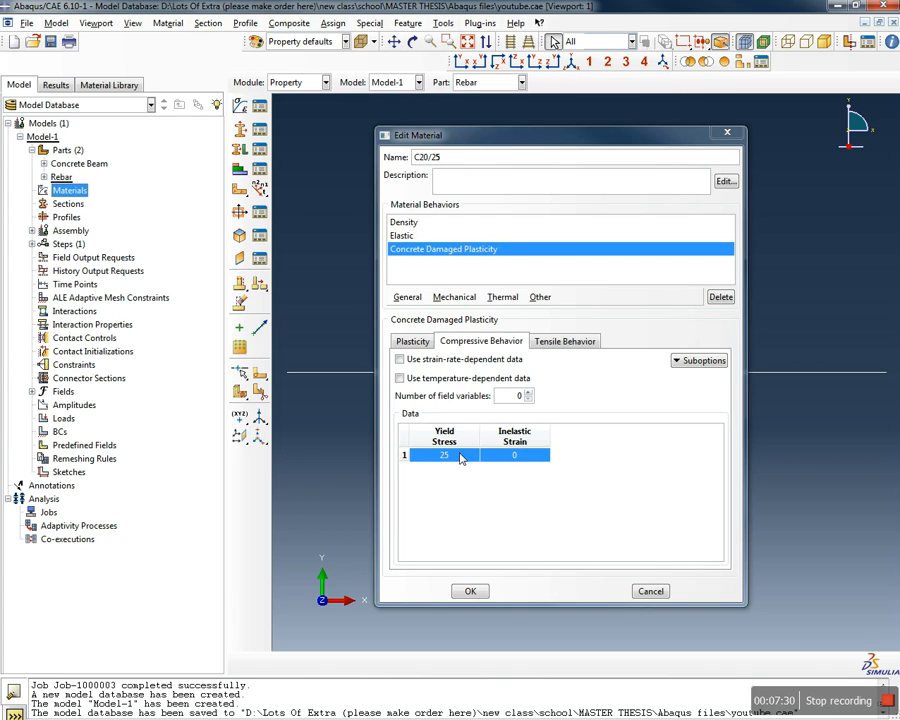
# Clear the first row of the compressive behavior table, paste the copied compression values there, and review the compressive and tensile data
pyautogui.doubleClick(462, 457)
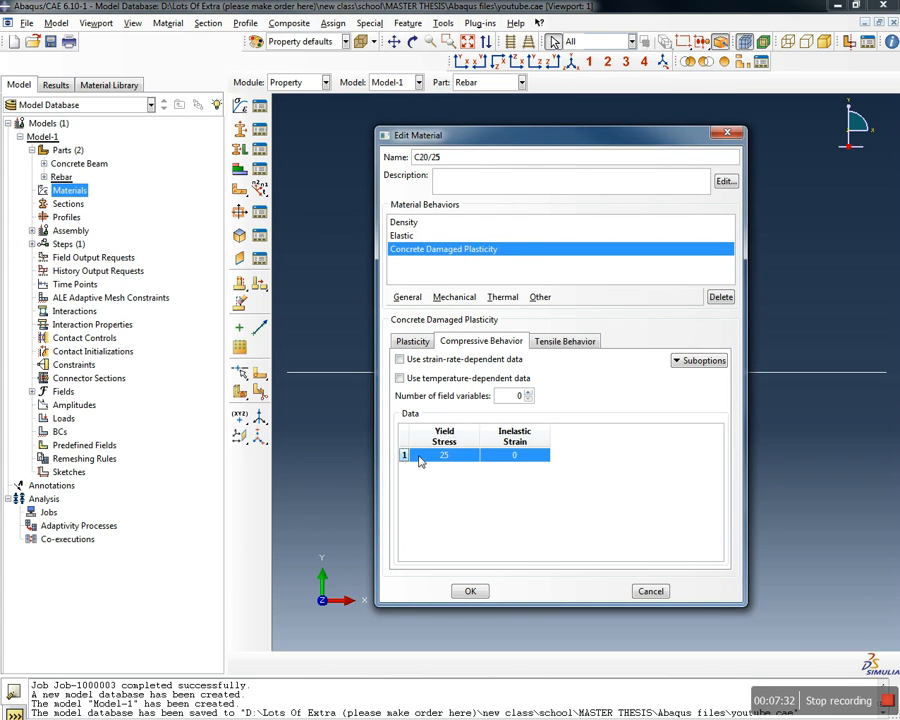
pyautogui.rightClick(458, 455)
pyautogui.click(478, 534)
pyautogui.rightClick(452, 458)
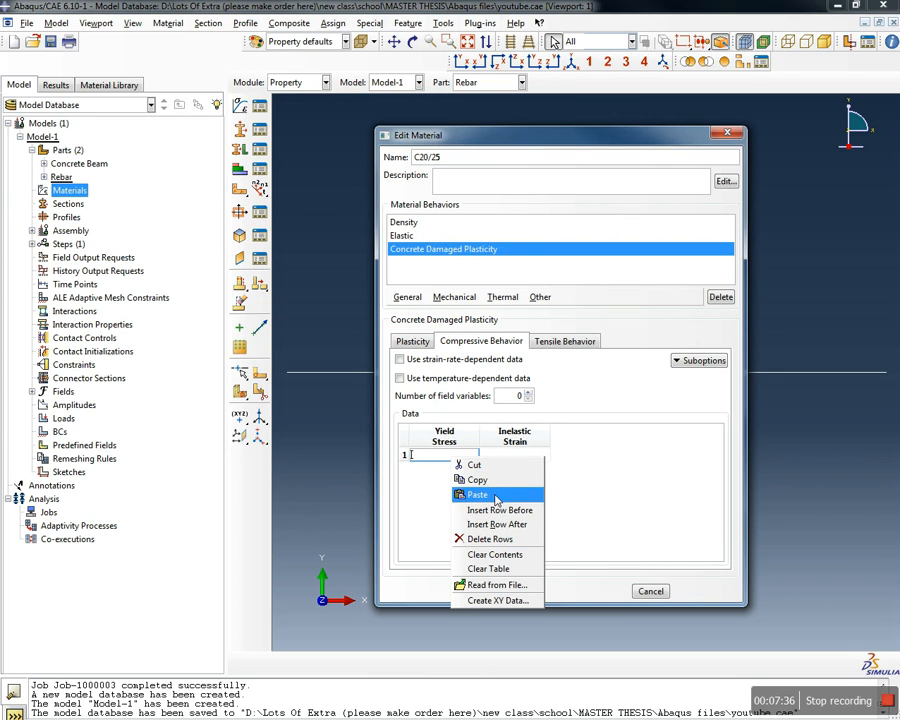
pyautogui.click(477, 494)
pyautogui.moveTo(716, 462); pyautogui.dragTo(616, 420)
pyautogui.click(563, 341)
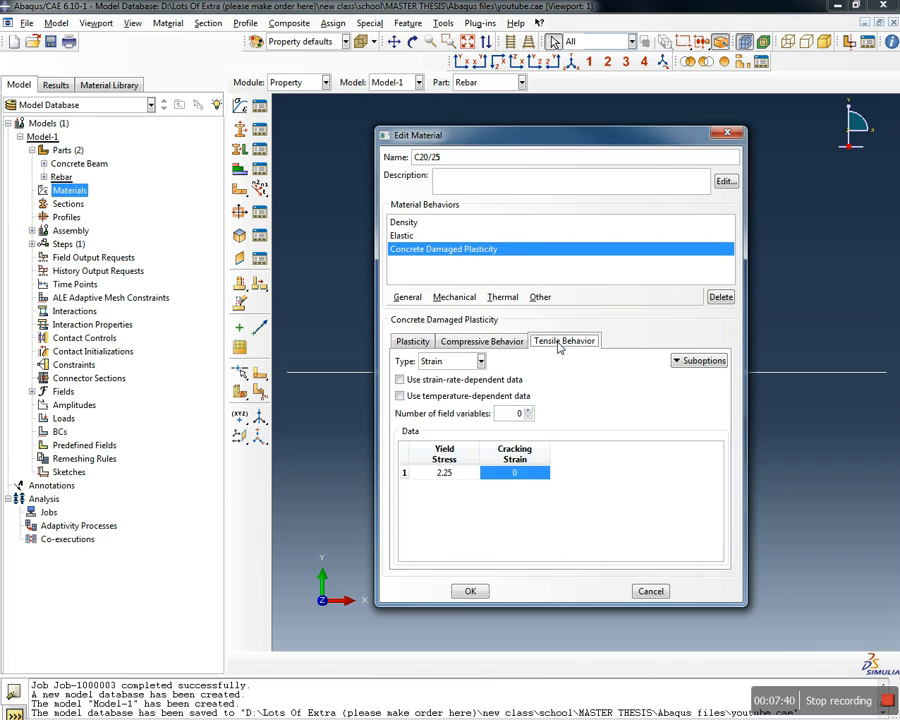
pyautogui.click(500, 341)
pyautogui.moveTo(717, 460)
pyautogui.mouseDown()
pyautogui.moveTo(716, 557)
pyautogui.moveTo(718, 455)
pyautogui.mouseUp()
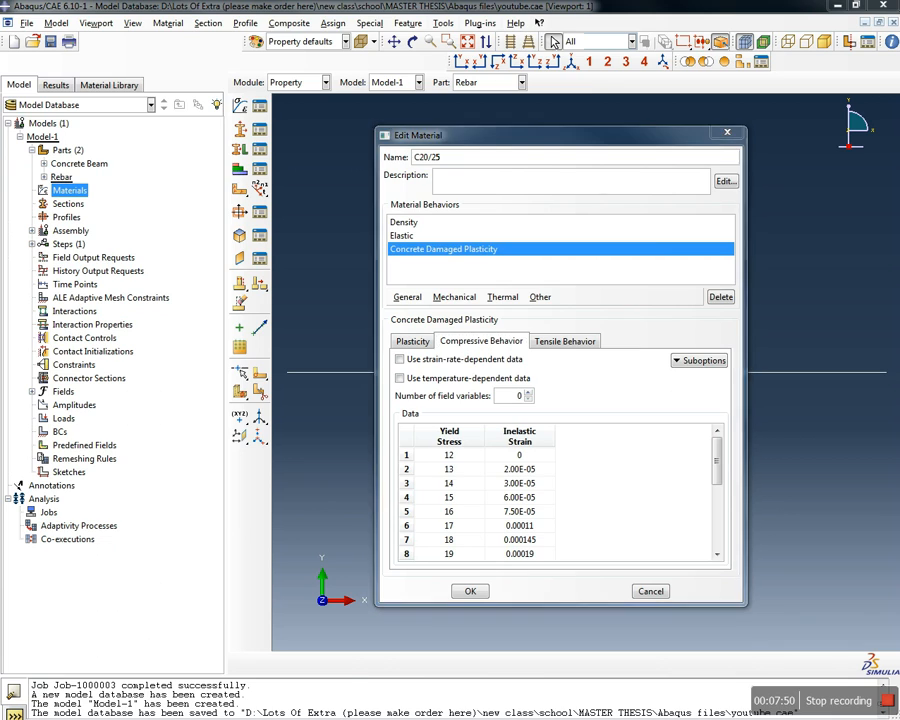
# Switch to the video support workbook in Excel, examine the idealized concrete stress-strain diagram beside the curves, and return to Abaqus/CAE
pyautogui.hotkey('alt', 'Tab')
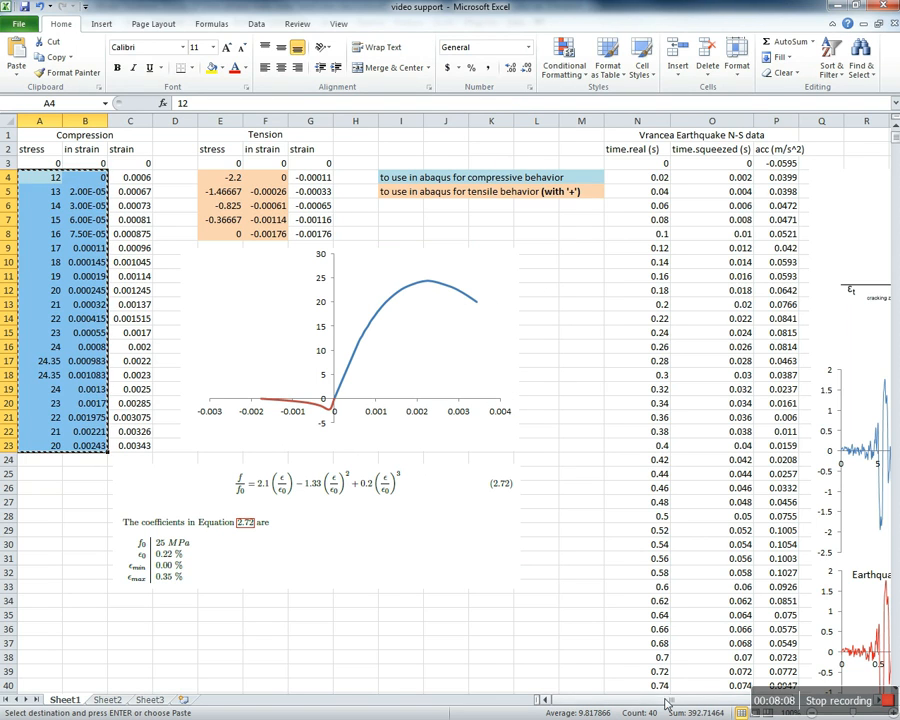
pyautogui.hscroll(2, 691, 694)
pyautogui.click(675, 244)
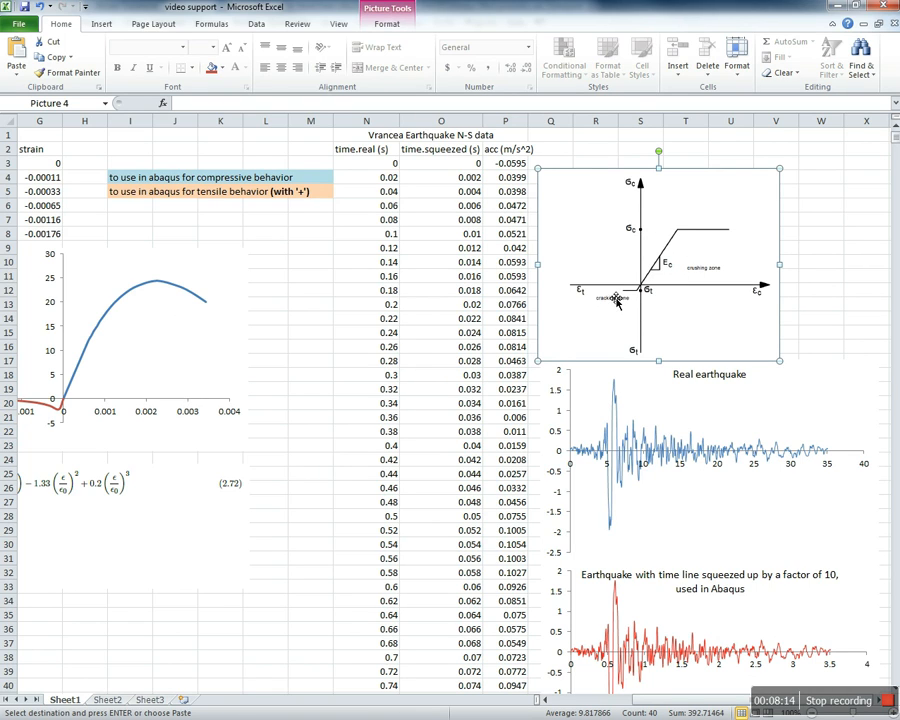
pyautogui.moveTo(680, 706); pyautogui.dragTo(600, 706)
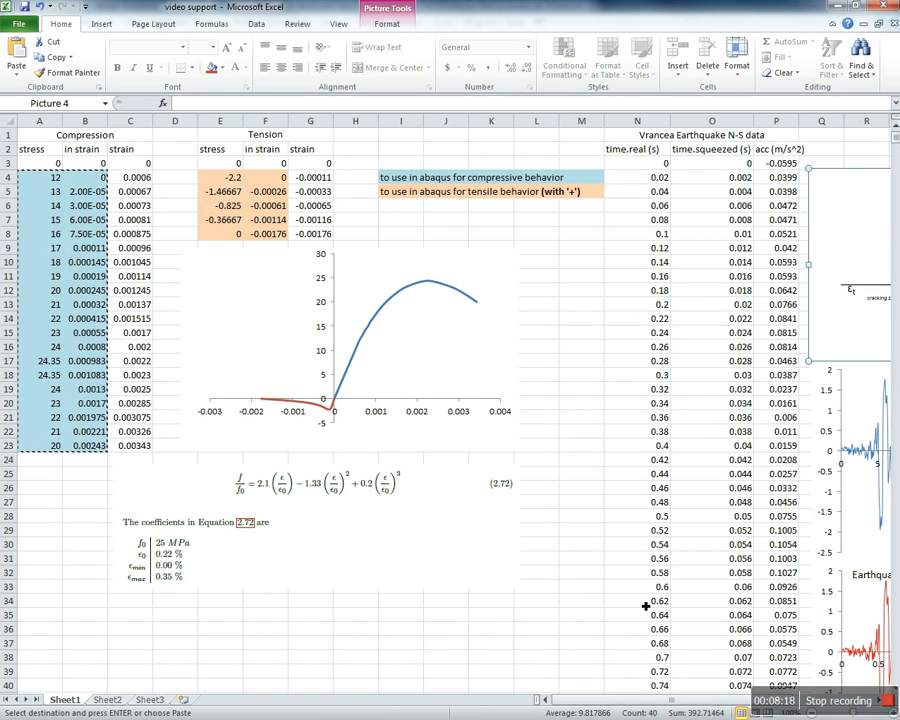
pyautogui.moveTo(675, 705); pyautogui.dragTo(622, 693)
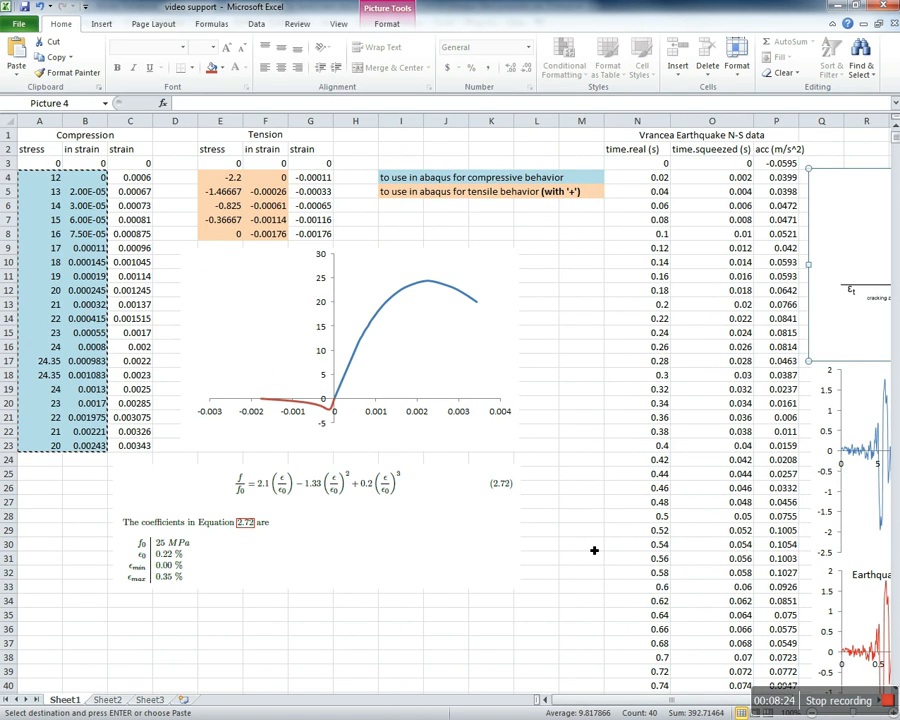
pyautogui.click(612, 525)
pyautogui.click(600, 291)
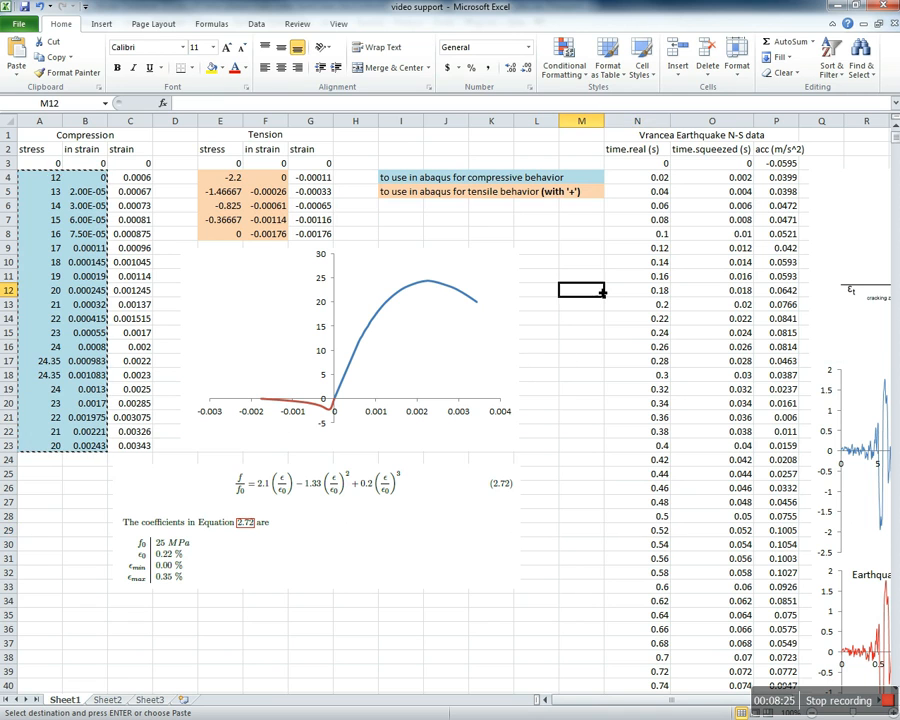
pyautogui.hotkey('alt', 'Tab')
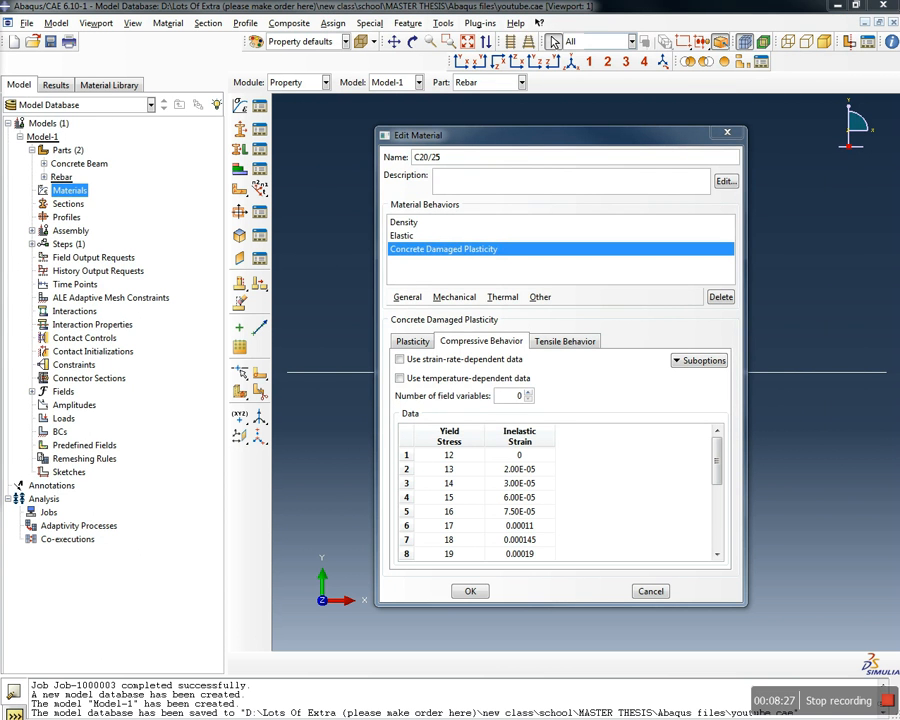
# Delete the first five rows of the compressive behavior table and clear all remaining pasted values
pyautogui.doubleClick(500, 469)
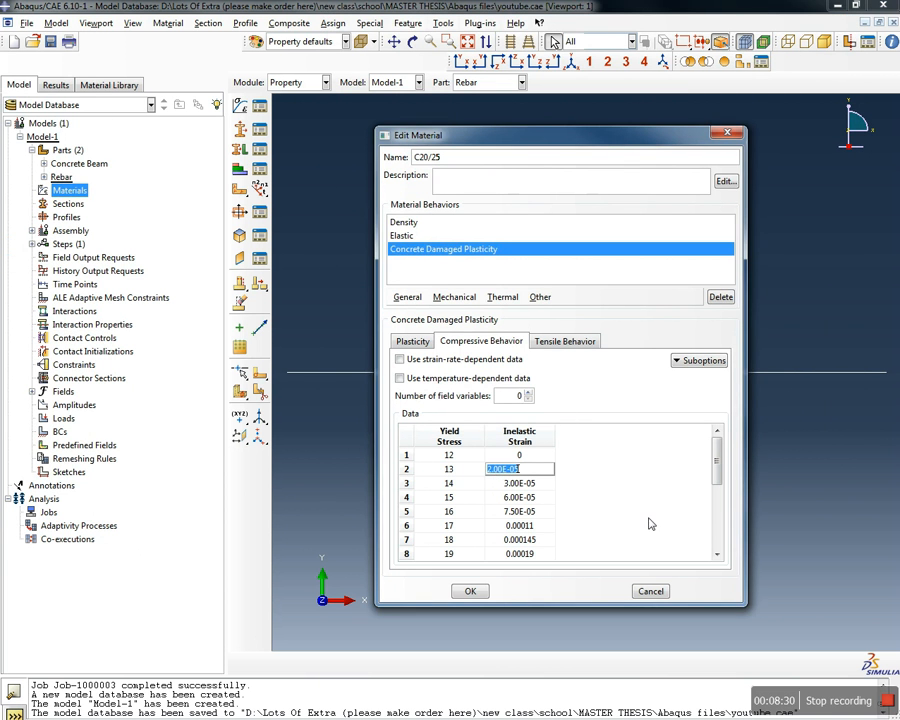
pyautogui.moveTo(449, 455); pyautogui.dragTo(520, 511)
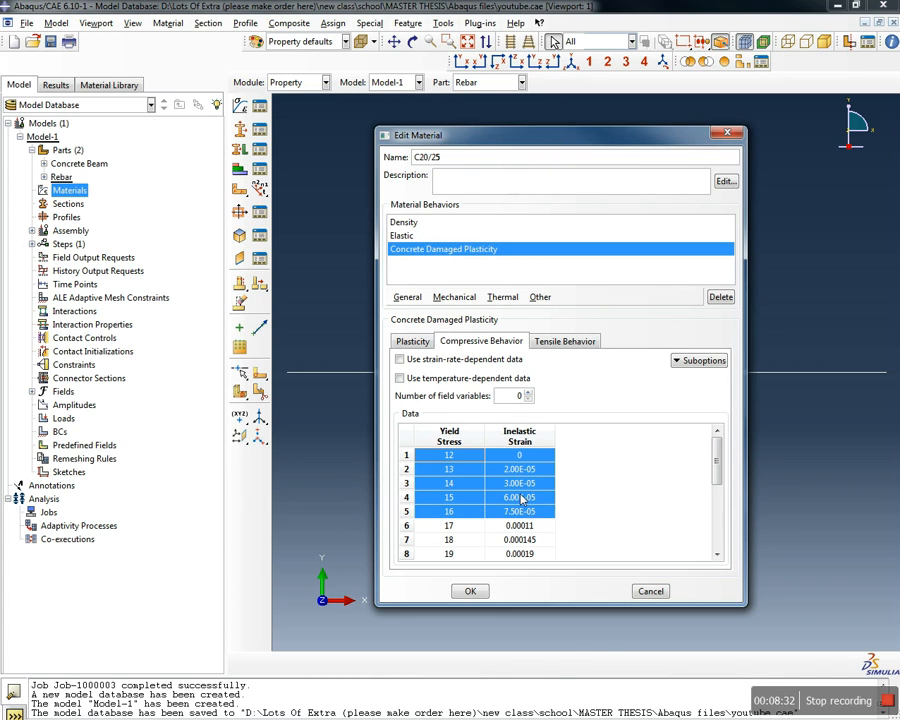
pyautogui.rightClick(522, 496)
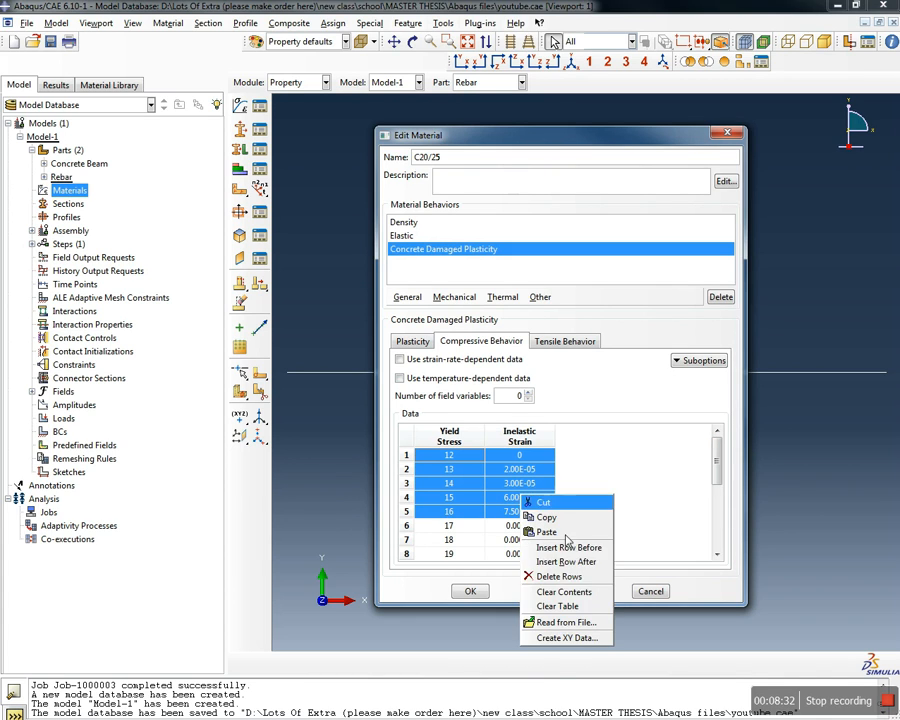
pyautogui.click(563, 576)
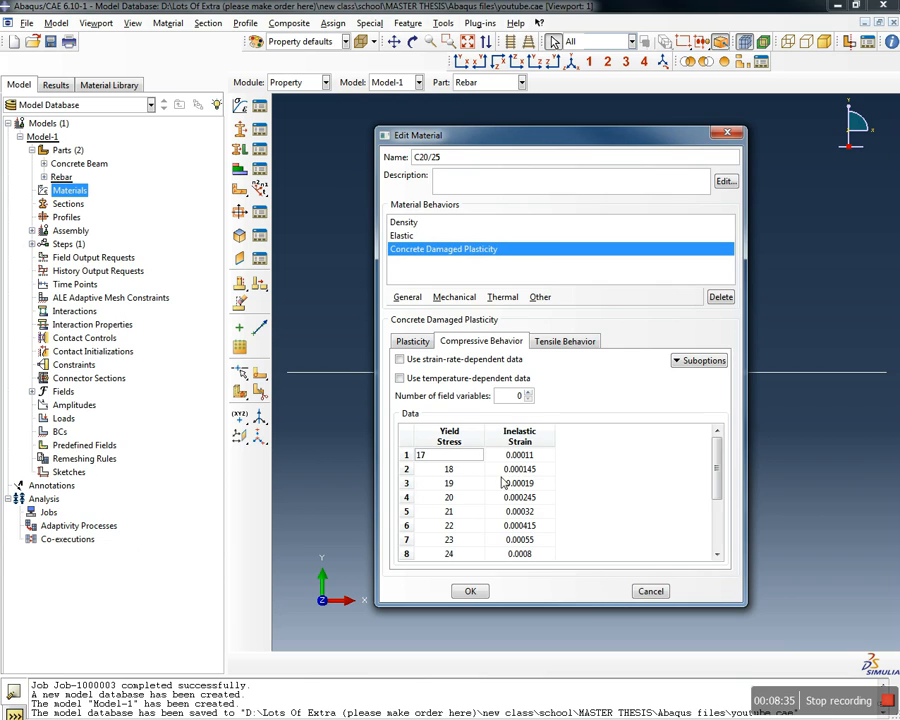
pyautogui.click(515, 469)
pyautogui.rightClick(512, 470)
pyautogui.click(542, 585)
# Enter a yield stress of 25 and an inelastic strain of 0 in the first compressive behavior row
pyautogui.click(461, 455)
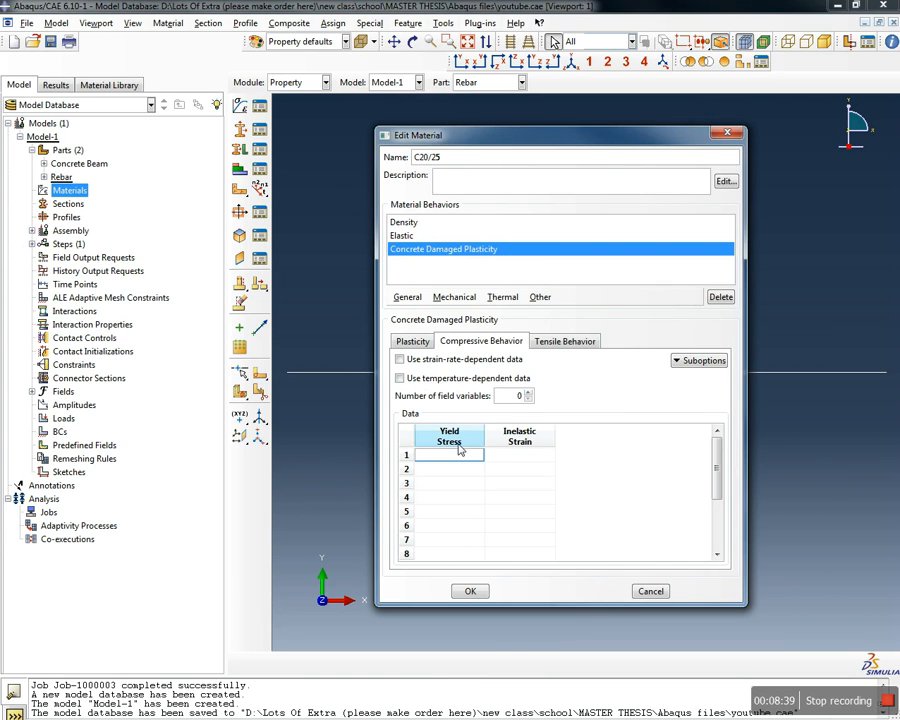
pyautogui.write('25')
pyautogui.click(532, 460)
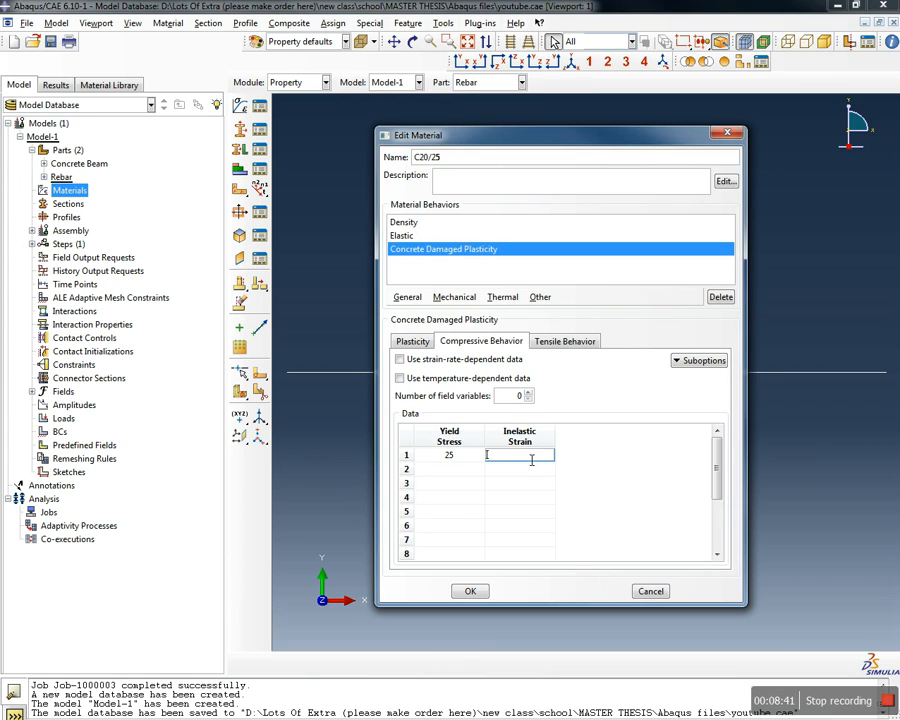
pyautogui.write('0')
pyautogui.click(522, 470)
# Review the tensile, compressive and plasticity data of the damaged plasticity model and save the C20/25 material
pyautogui.click(564, 341)
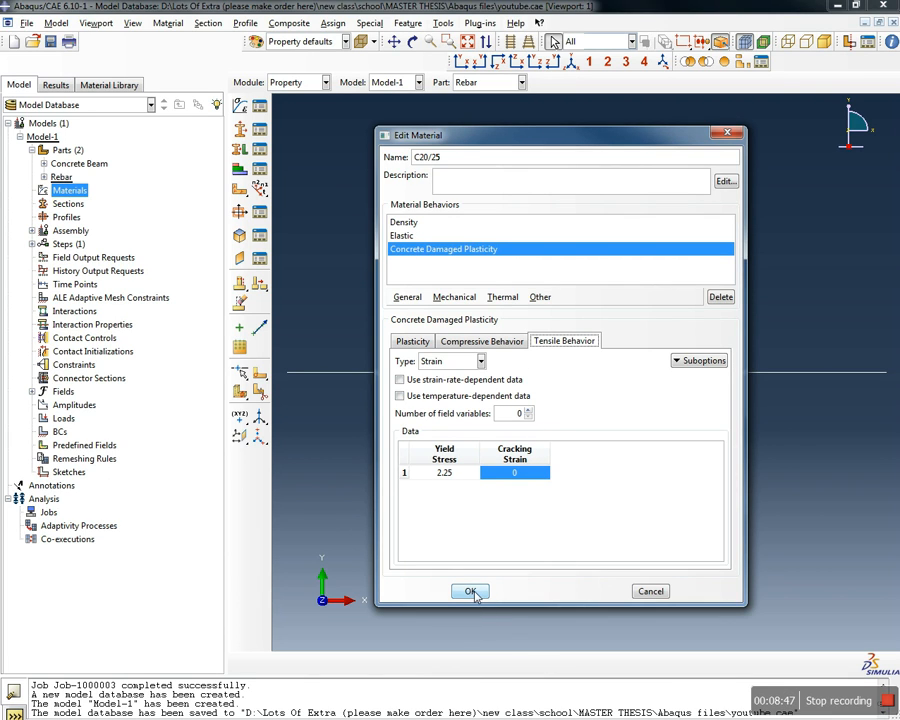
pyautogui.click(482, 341)
pyautogui.click(412, 341)
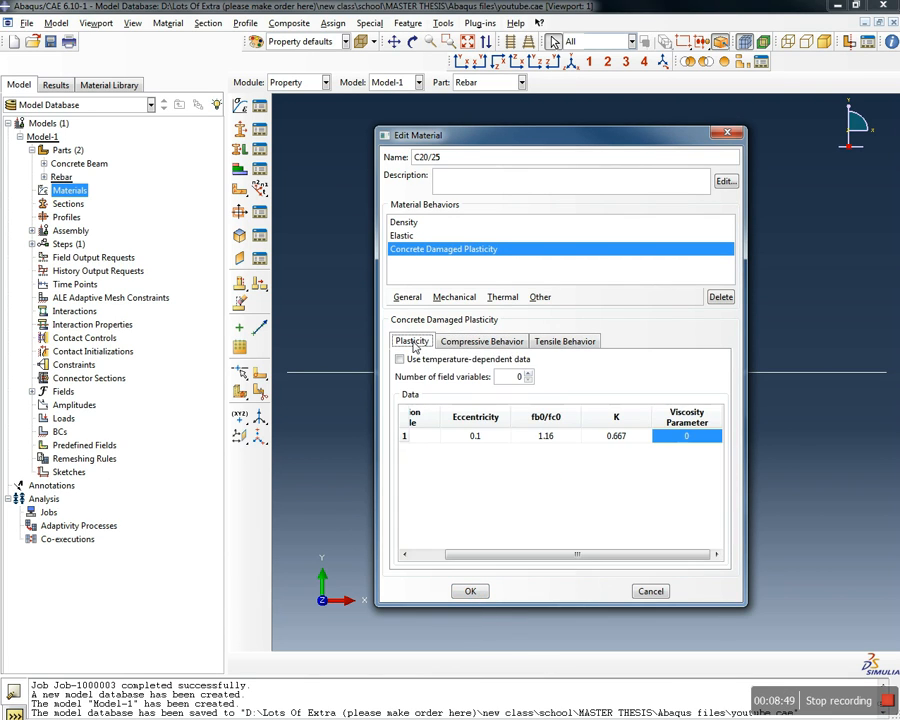
pyautogui.click(470, 592)
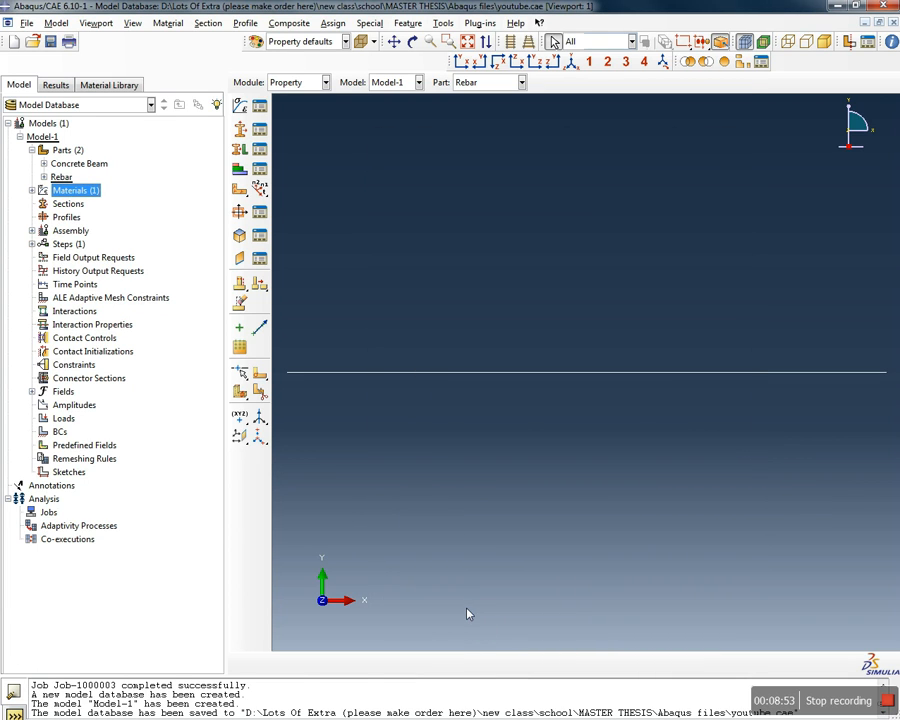
# Create a second material named Steel and give it a mass density of 7.85E-9
pyautogui.click(32, 190)
pyautogui.doubleClick(75, 190)
pyautogui.write('Steel')
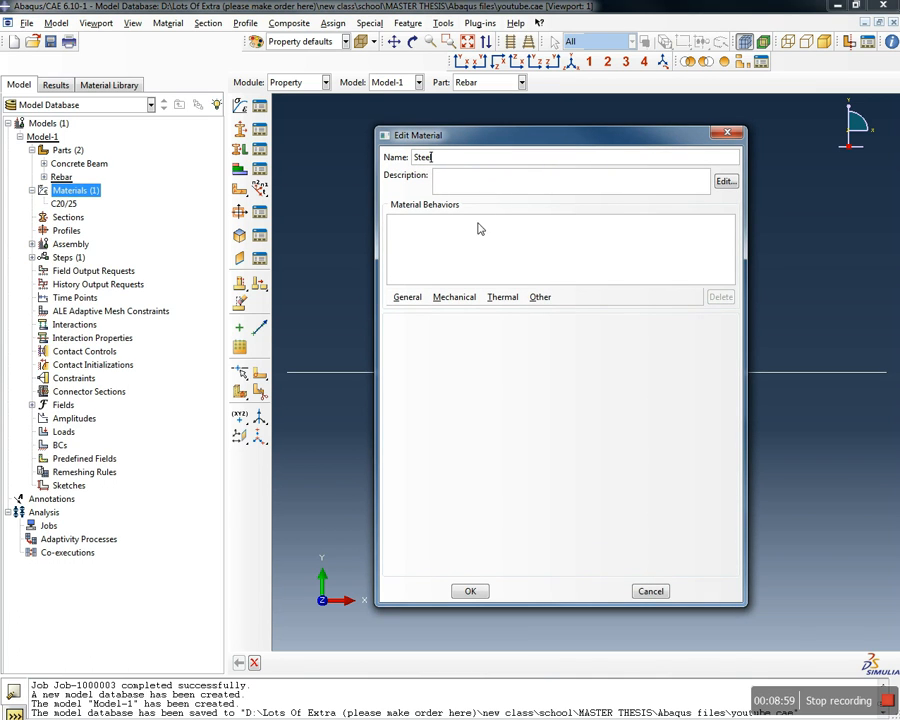
pyautogui.click(407, 297)
pyautogui.click(414, 311)
pyautogui.click(452, 419)
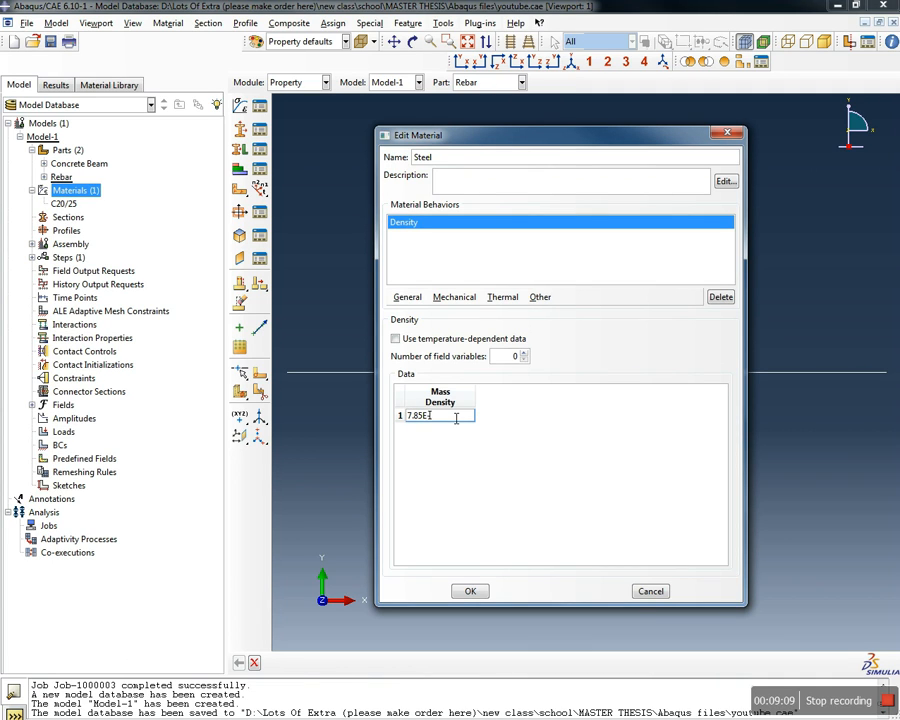
# Add isotropic elastic behavior to Steel with a Young's modulus of 210000 and a Poisson's ratio of 0.3
pyautogui.click(407, 297)
pyautogui.moveTo(453, 300)
pyautogui.moveTo(591, 313)
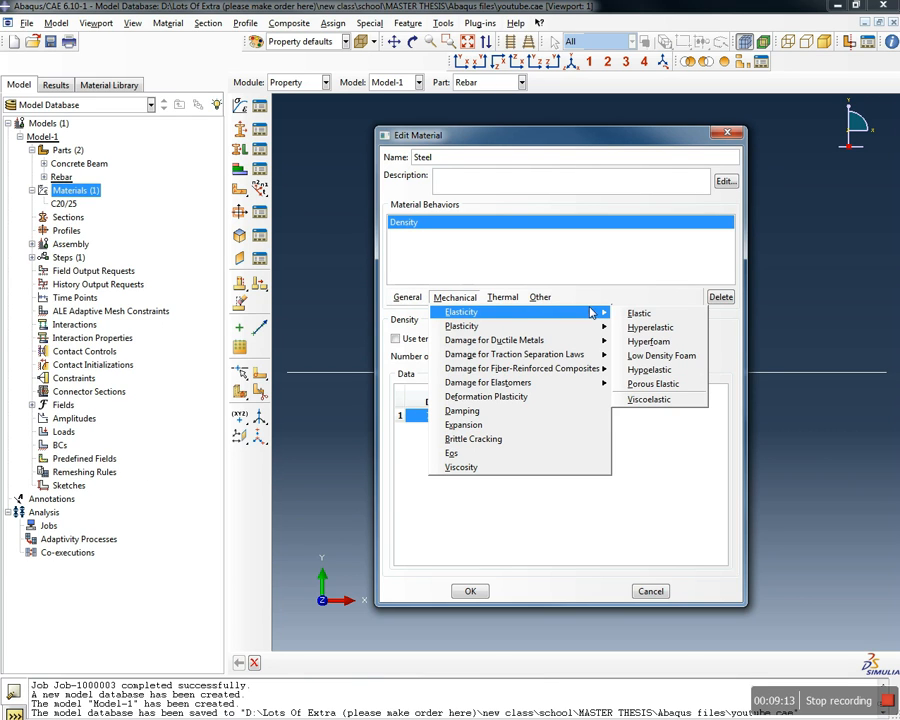
pyautogui.click(638, 313)
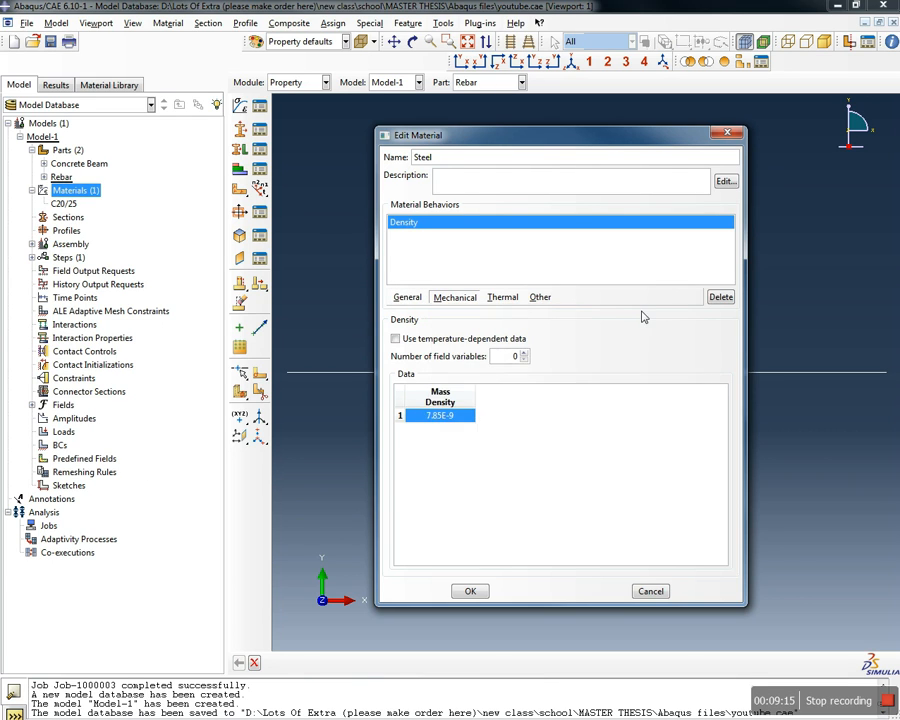
pyautogui.click(463, 490)
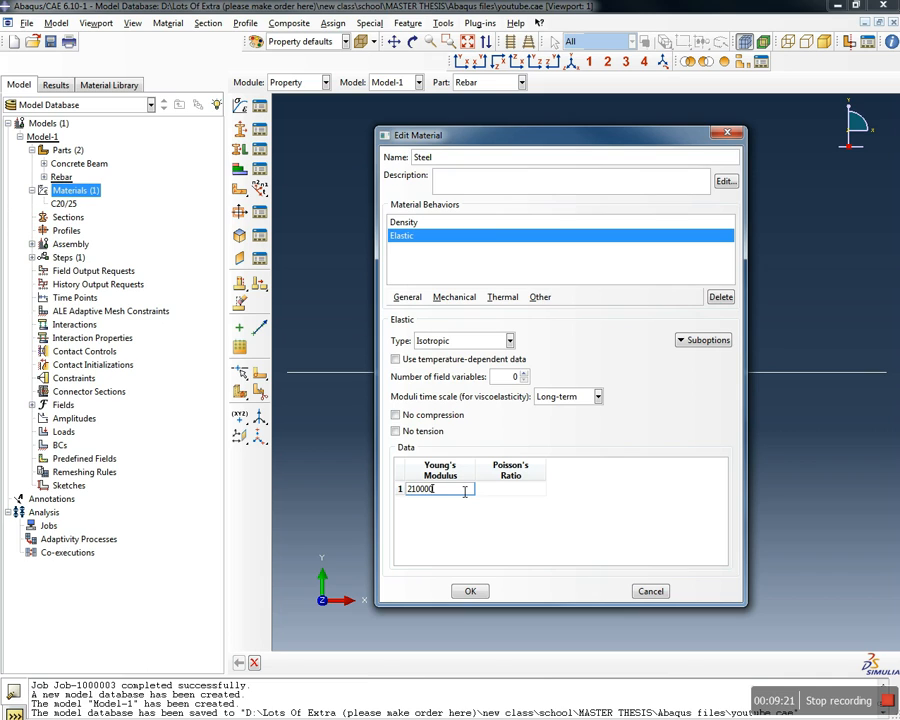
pyautogui.click(535, 491)
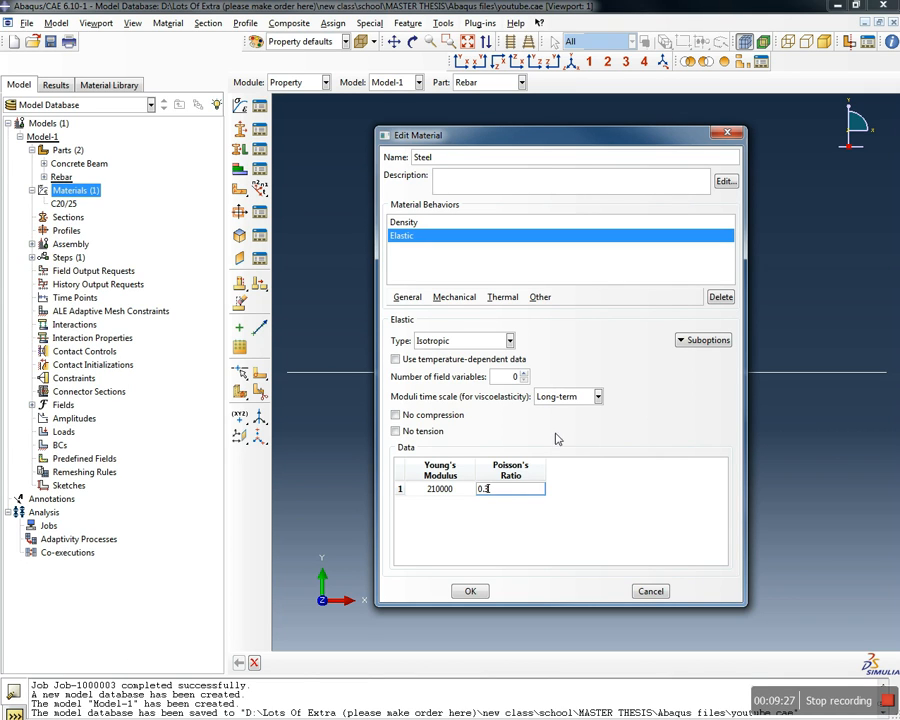
# Add plastic behavior with isotropic hardening to Steel, using a yield stress of 350 and a plastic strain of 0
pyautogui.click(455, 297)
pyautogui.moveTo(486, 326)
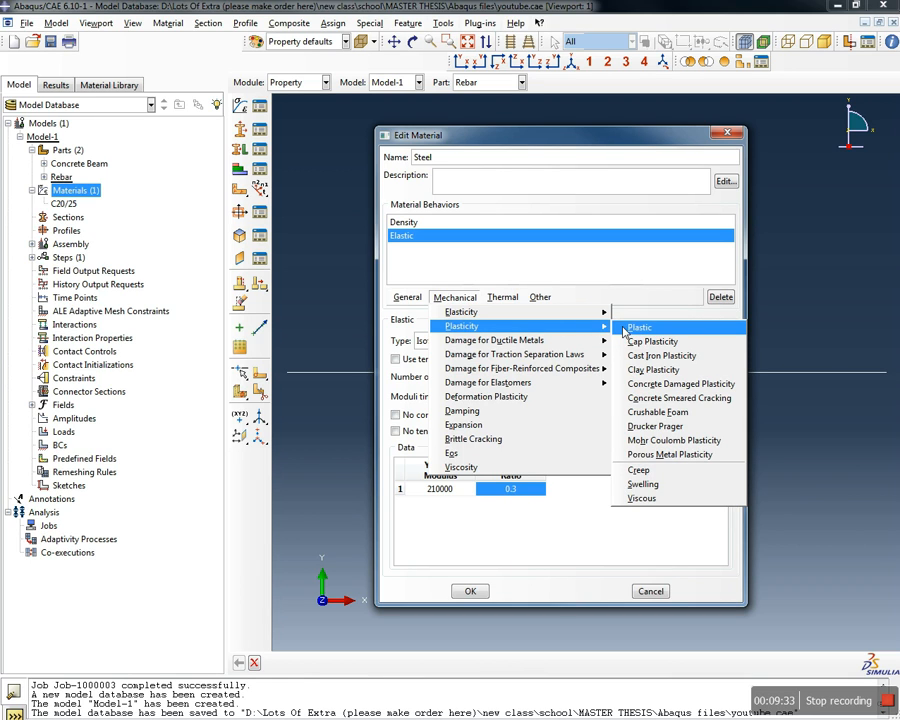
pyautogui.click(659, 331)
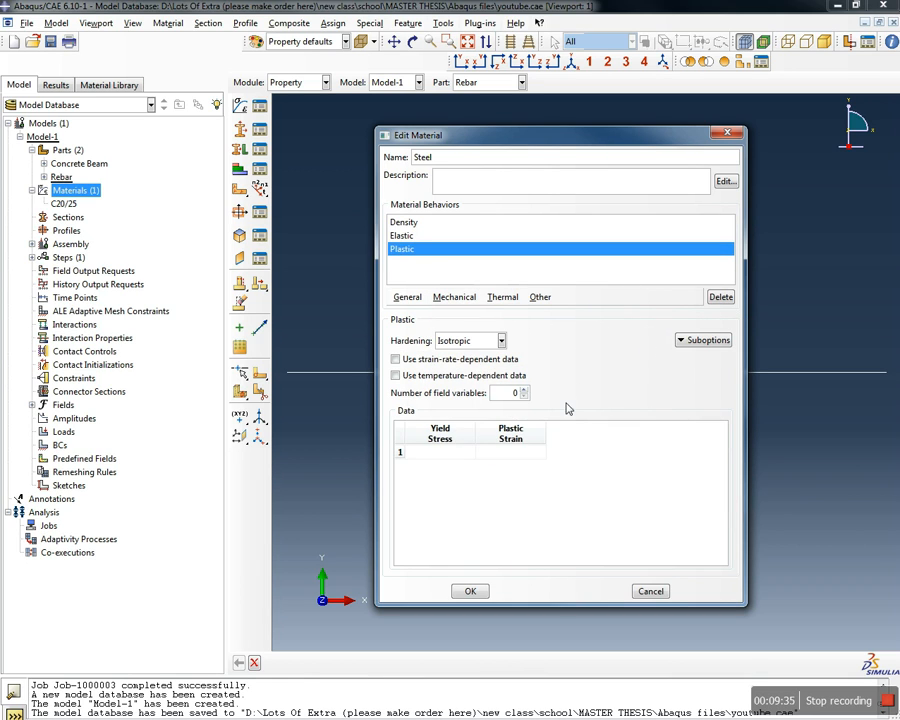
pyautogui.click(465, 455)
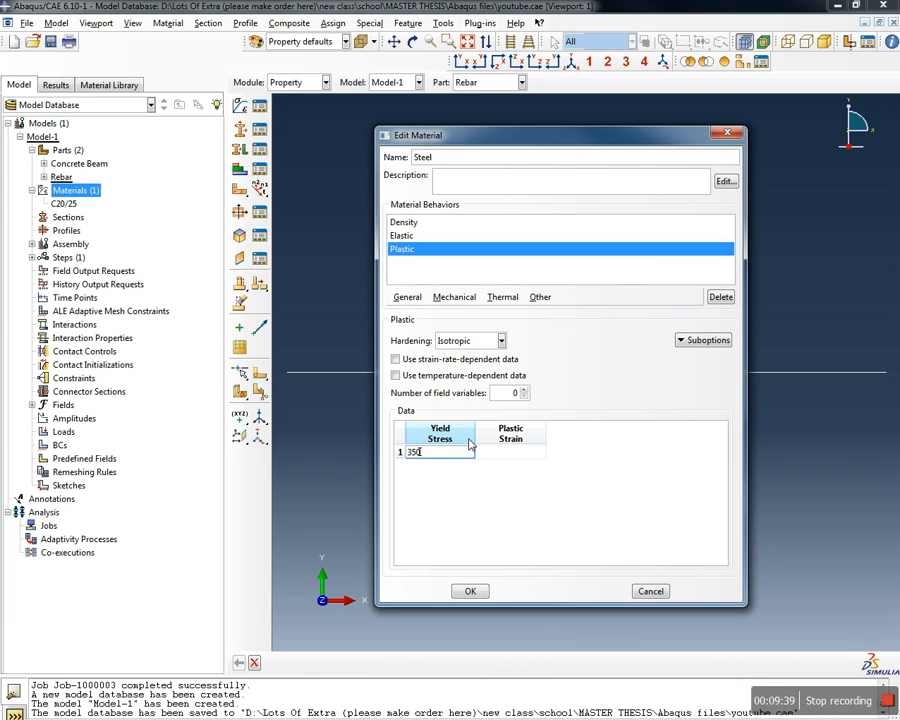
pyautogui.click(527, 458)
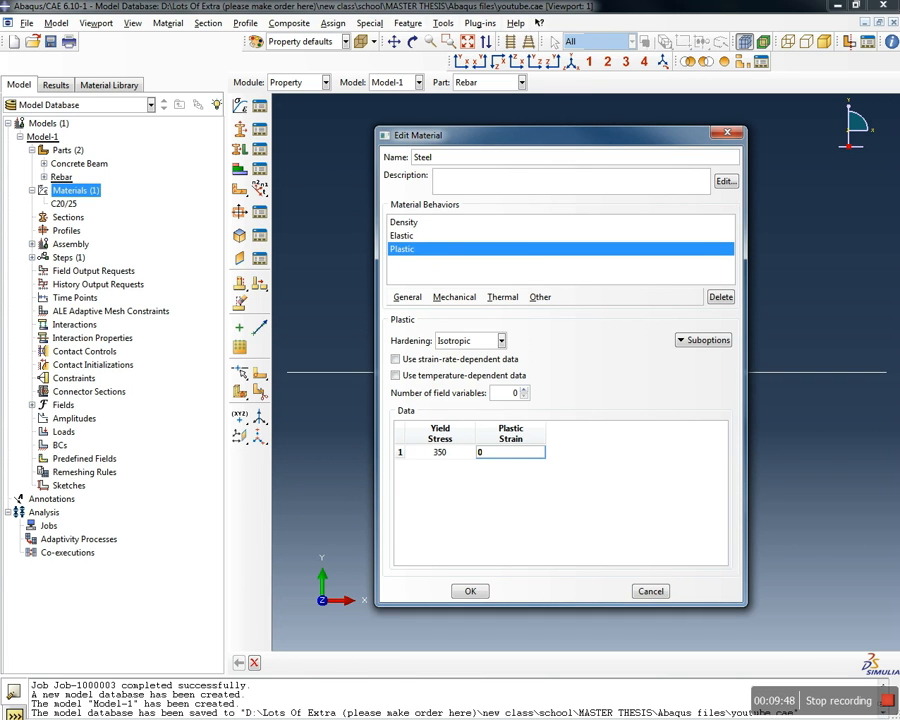
# Switch to the video support workbook in Excel, inspect the points near the compression curve's peak, and return to Abaqus/CAE
pyautogui.hotkey('alt', 'Tab')
pyautogui.moveTo(420, 118); pyautogui.dragTo(382, 8)
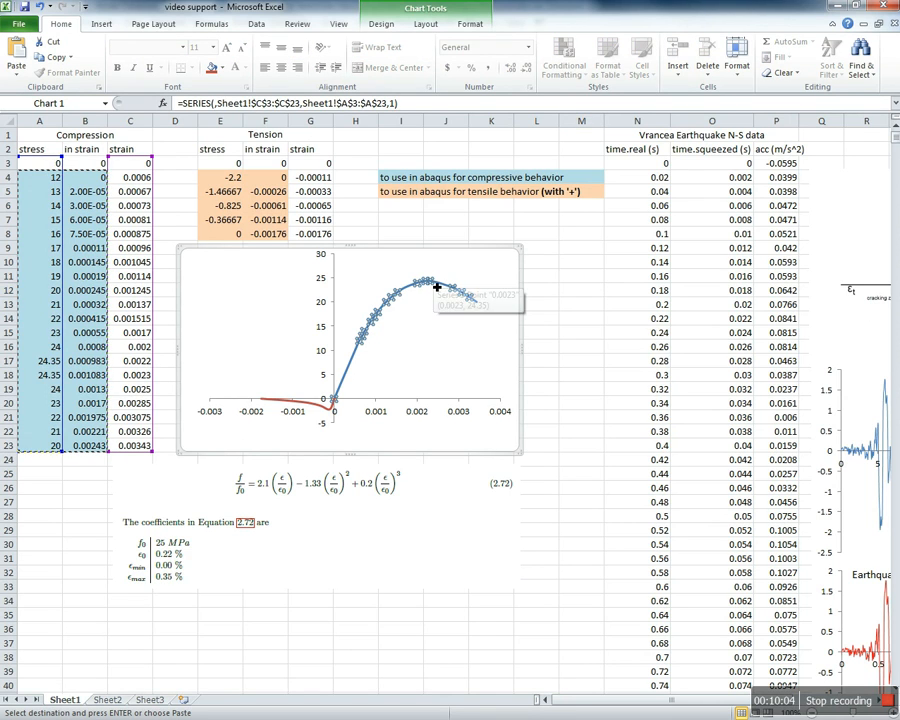
pyautogui.moveTo(434, 287)
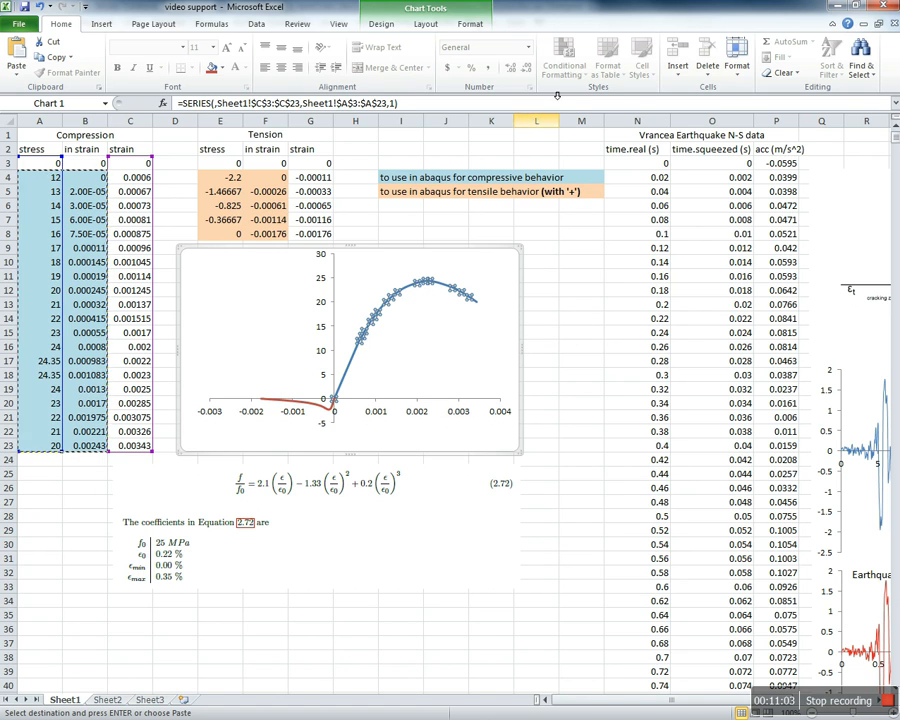
pyautogui.hotkey('alt', 'Tab')
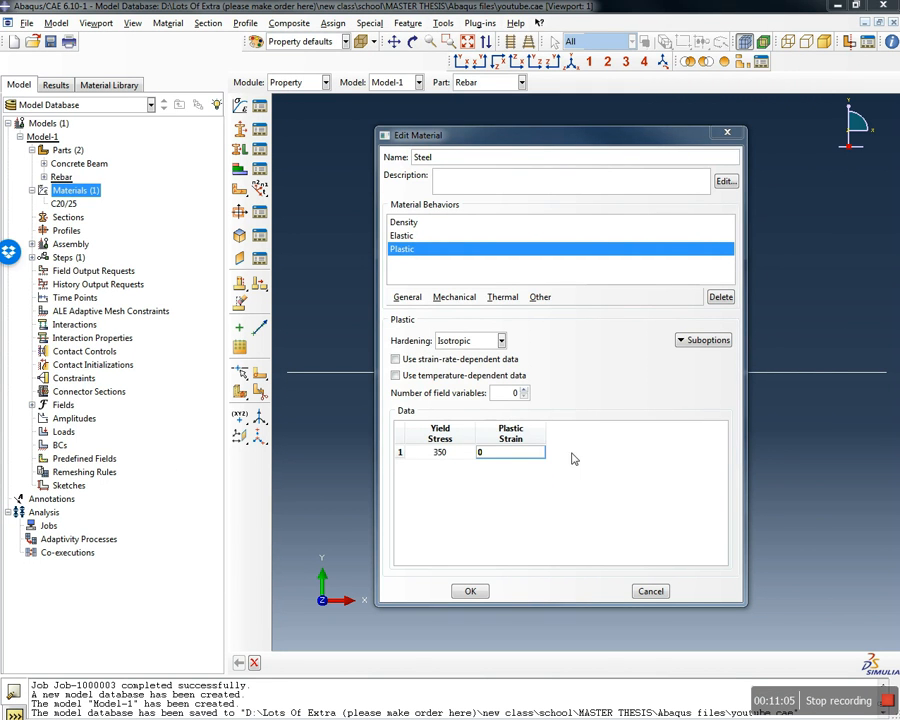
# Check the yield stress and plastic strain entries of Steel and save the material
pyautogui.click(446, 456)
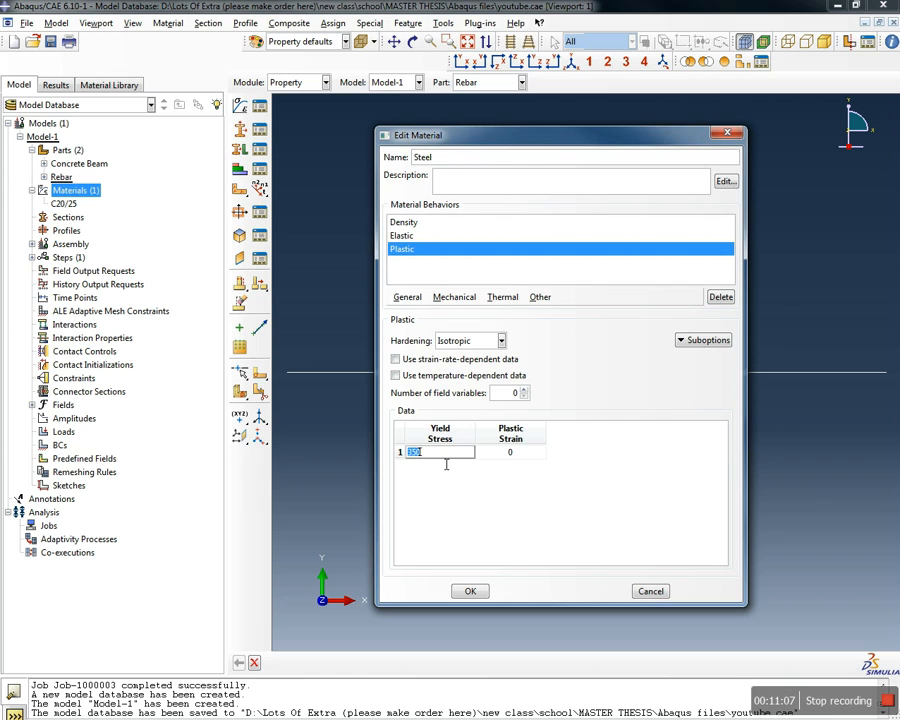
pyautogui.click(516, 453)
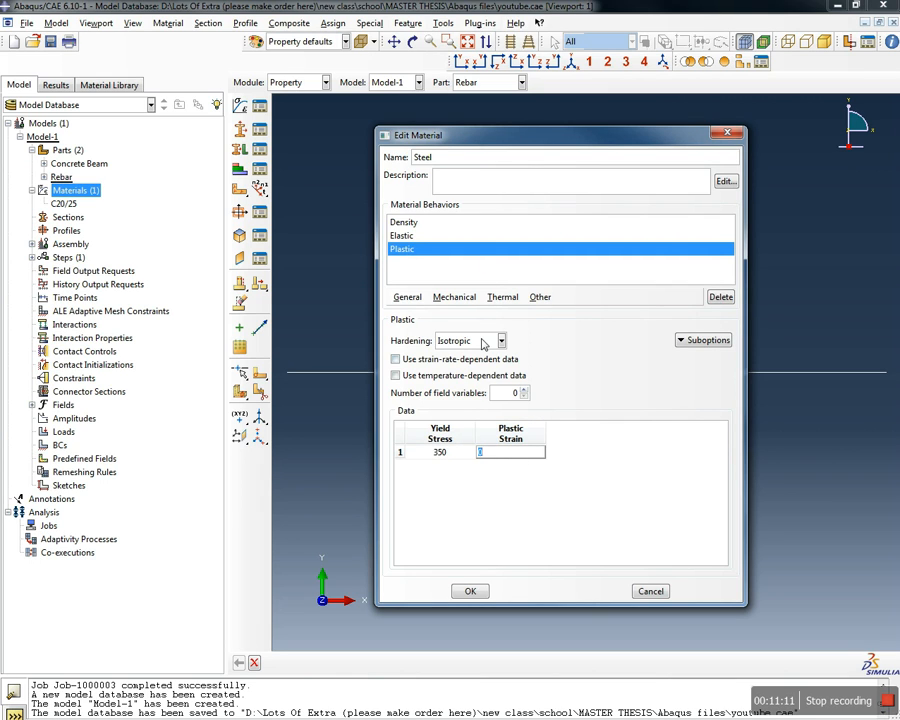
pyautogui.click(481, 592)
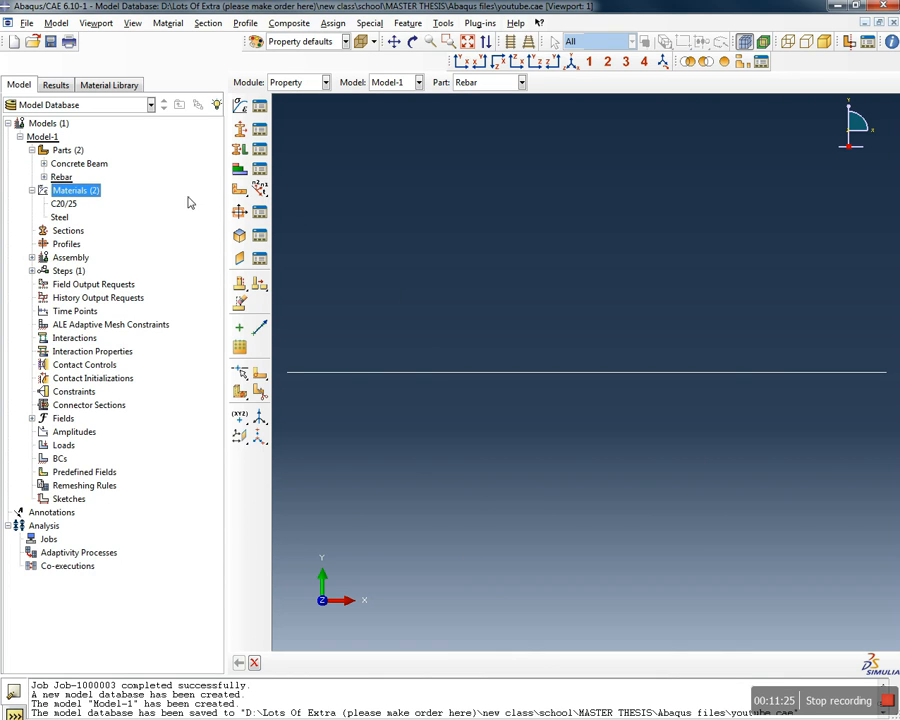
# Create a solid, homogeneous section named concrete CS
pyautogui.click(72, 233)
pyautogui.doubleClick(68, 230)
pyautogui.moveTo(226, 178); pyautogui.dragTo(510, 181)
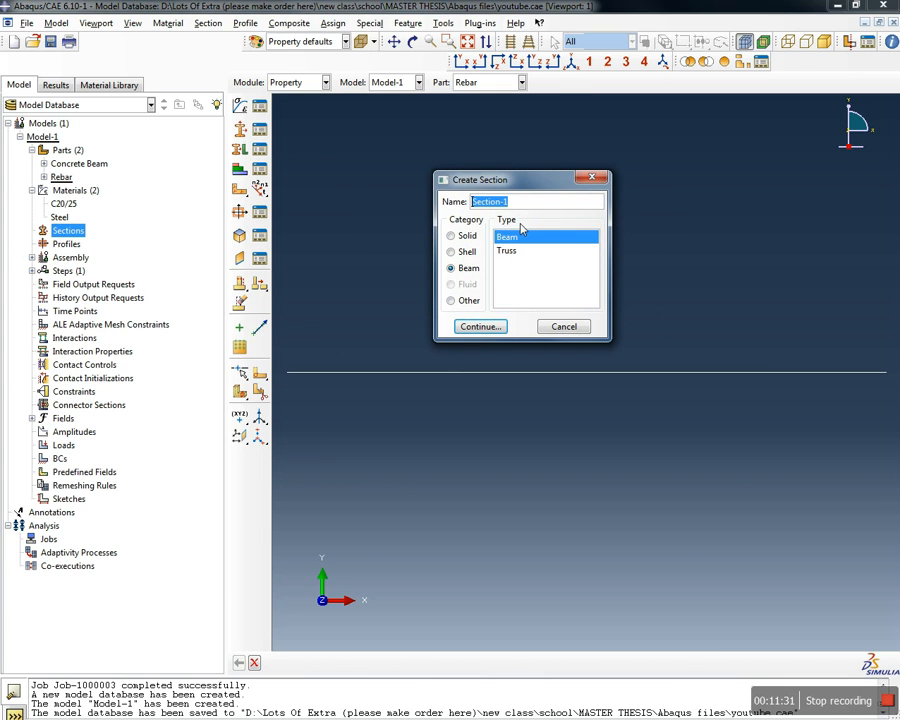
pyautogui.click(451, 235)
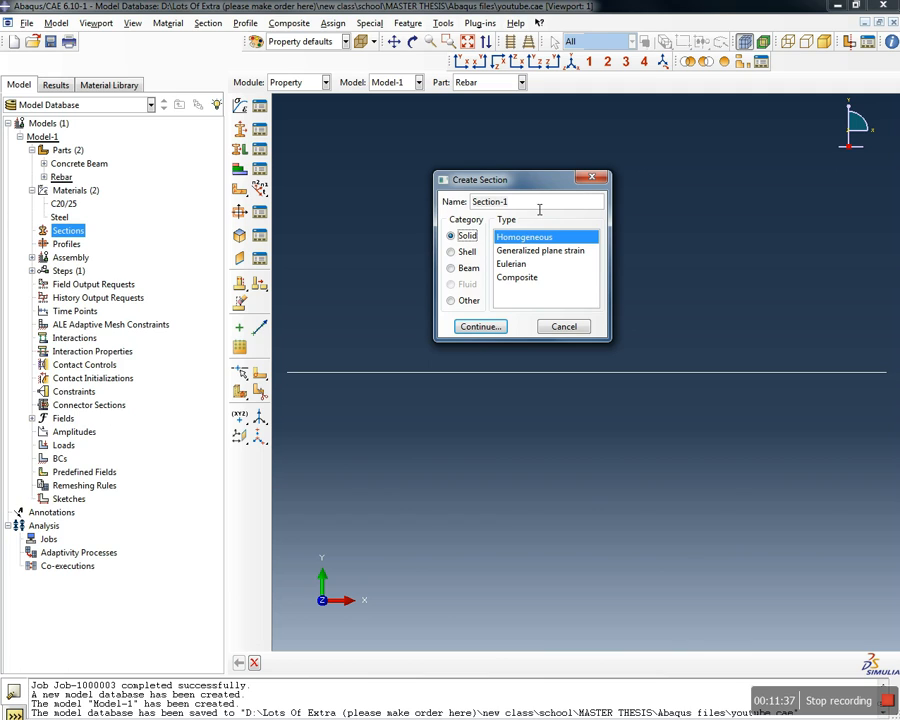
pyautogui.moveTo(539, 209); pyautogui.dragTo(408, 189)
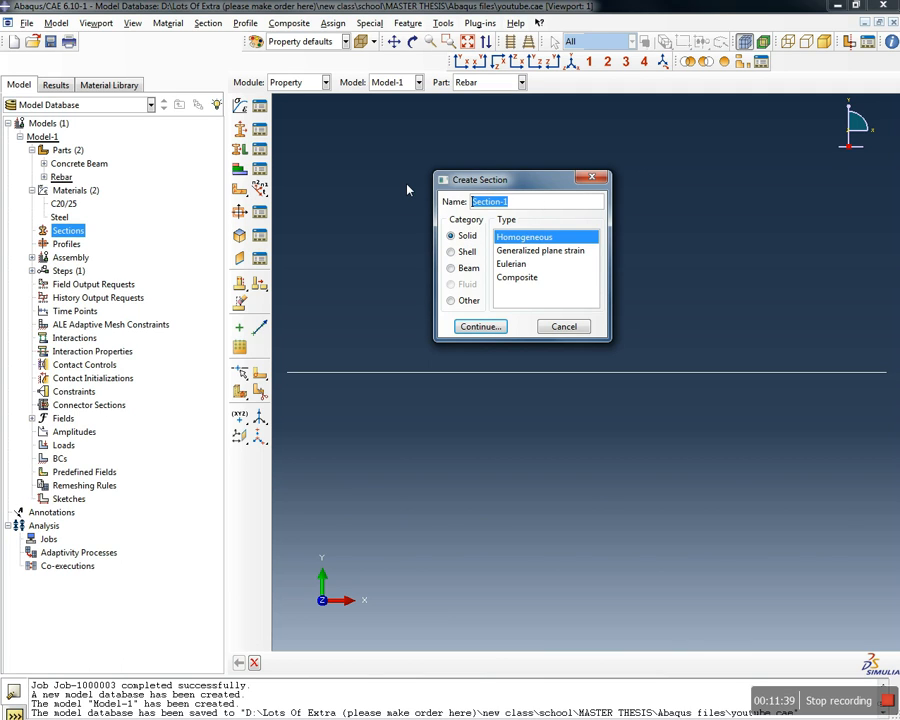
pyautogui.write('concrete CS')
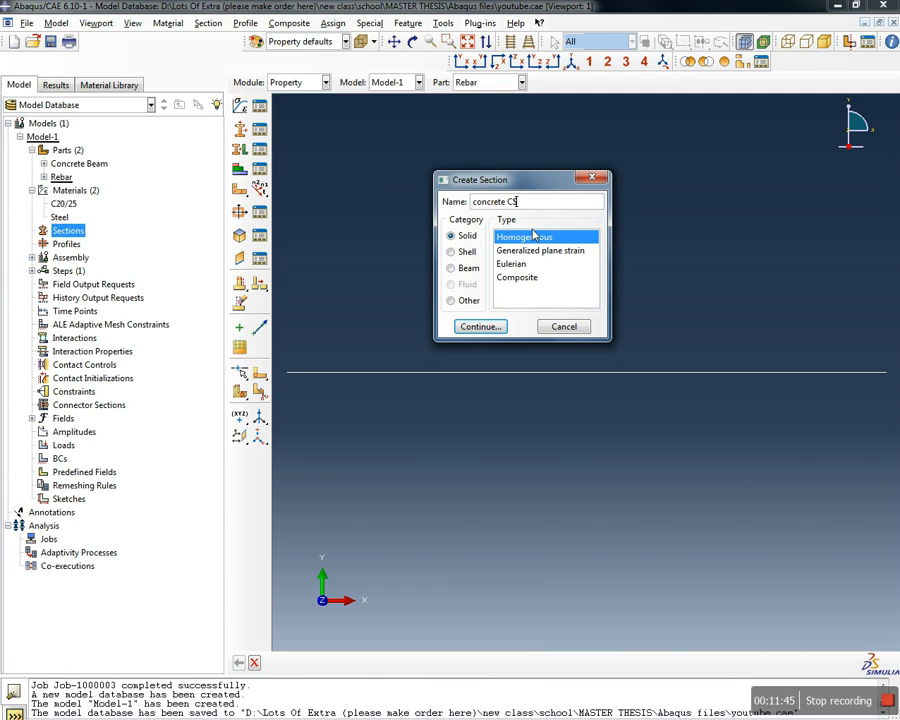
pyautogui.click(476, 325)
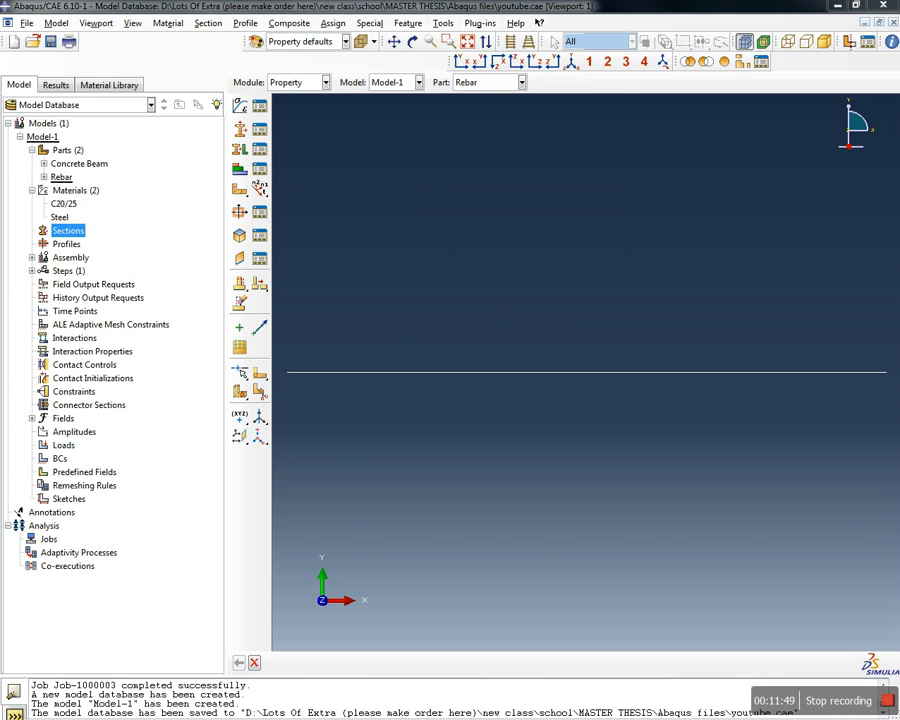
# Assign the C20/25 material to the concrete CS section and save it
pyautogui.click(505, 246)
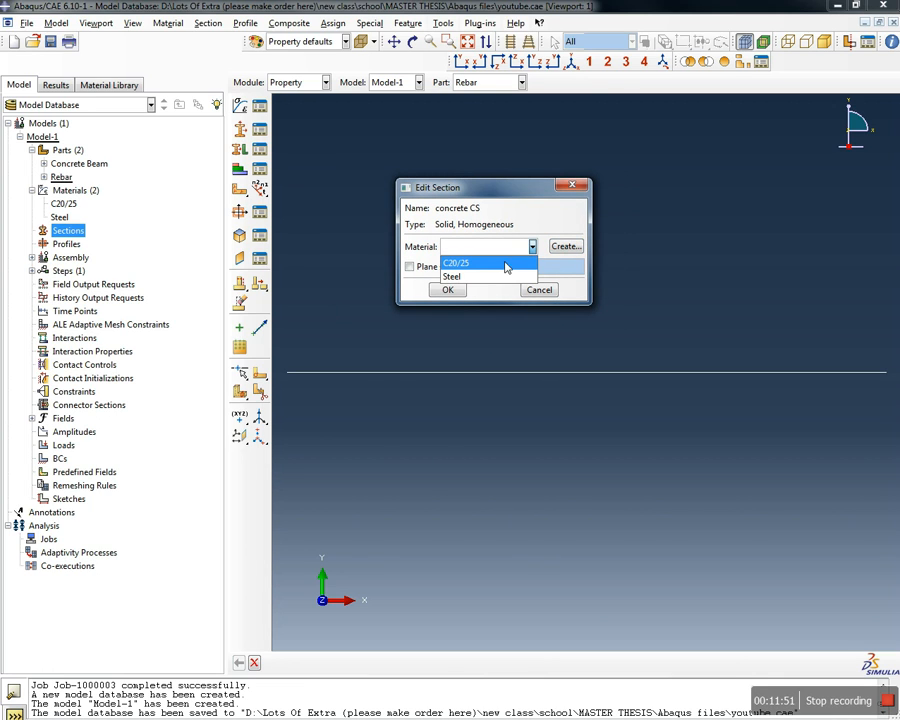
pyautogui.click(474, 263)
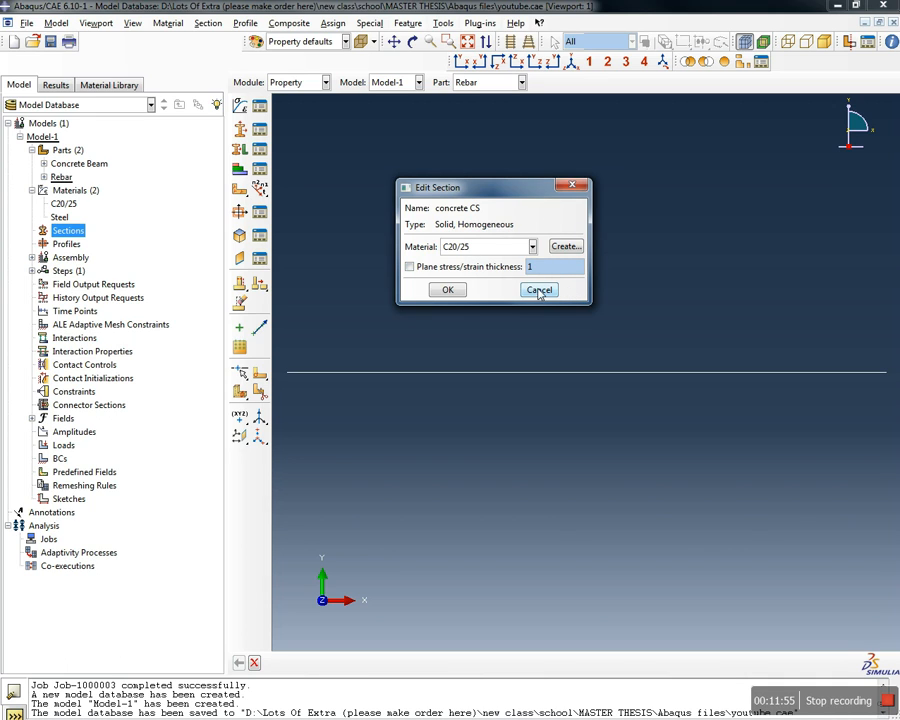
pyautogui.click(446, 290)
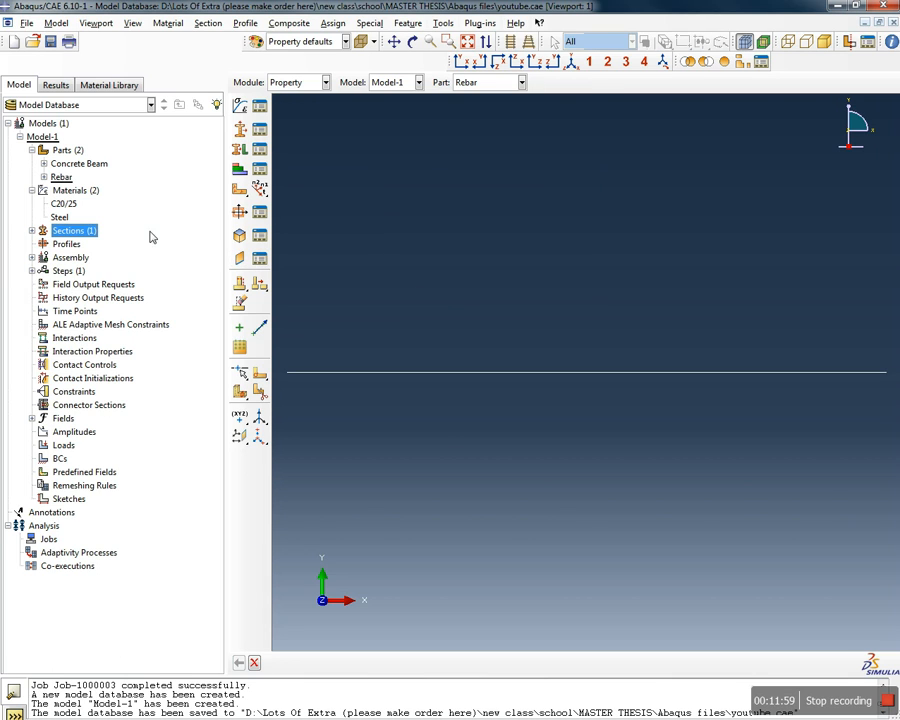
pyautogui.click(32, 231)
pyautogui.doubleClick(72, 231)
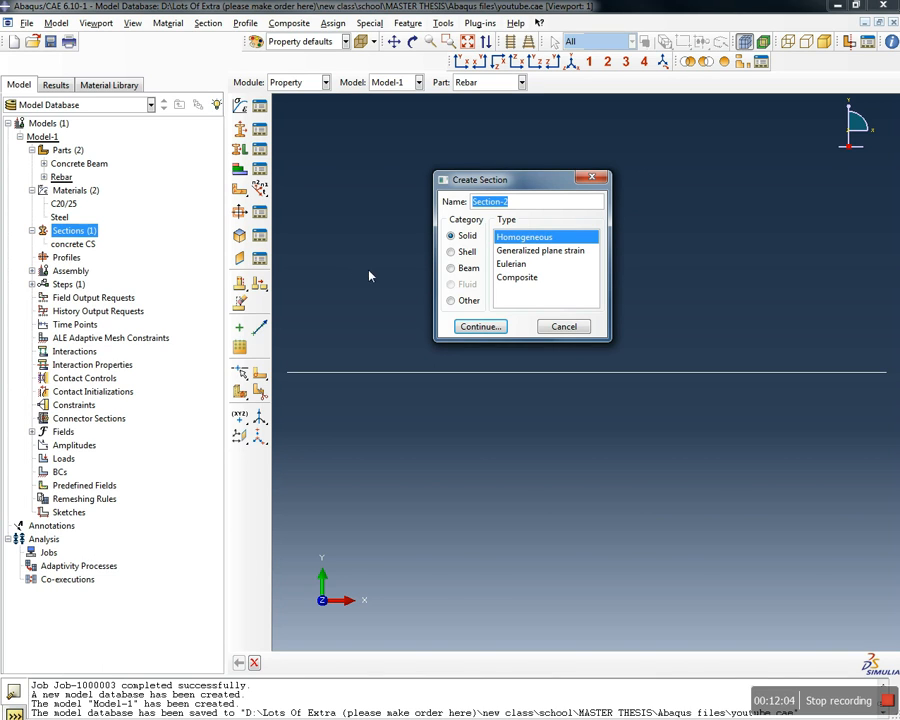
pyautogui.click(592, 180)
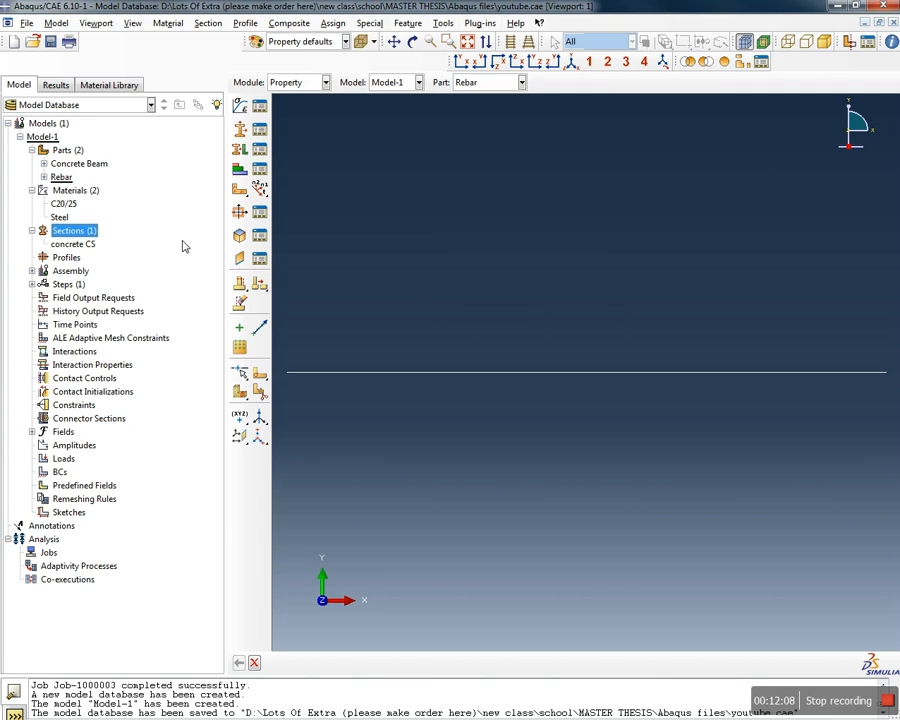
# Create a circular profile named circ and set its radius to 7
pyautogui.doubleClick(67, 258)
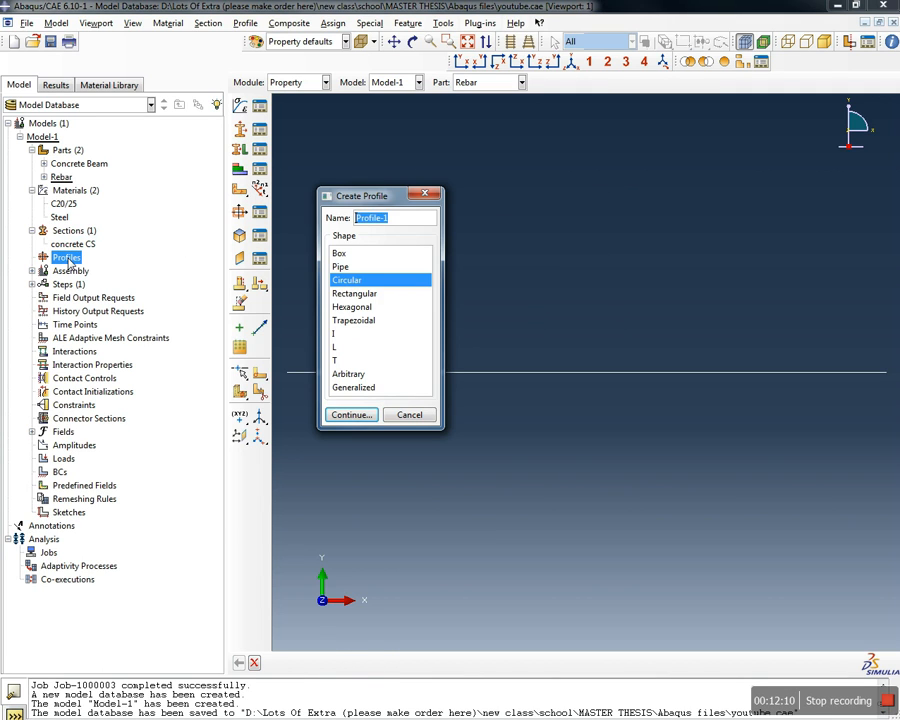
pyautogui.write('circ')
pyautogui.click(345, 266)
pyautogui.click(352, 293)
pyautogui.click(346, 320)
pyautogui.click(340, 333)
pyautogui.click(340, 359)
pyautogui.click(346, 373)
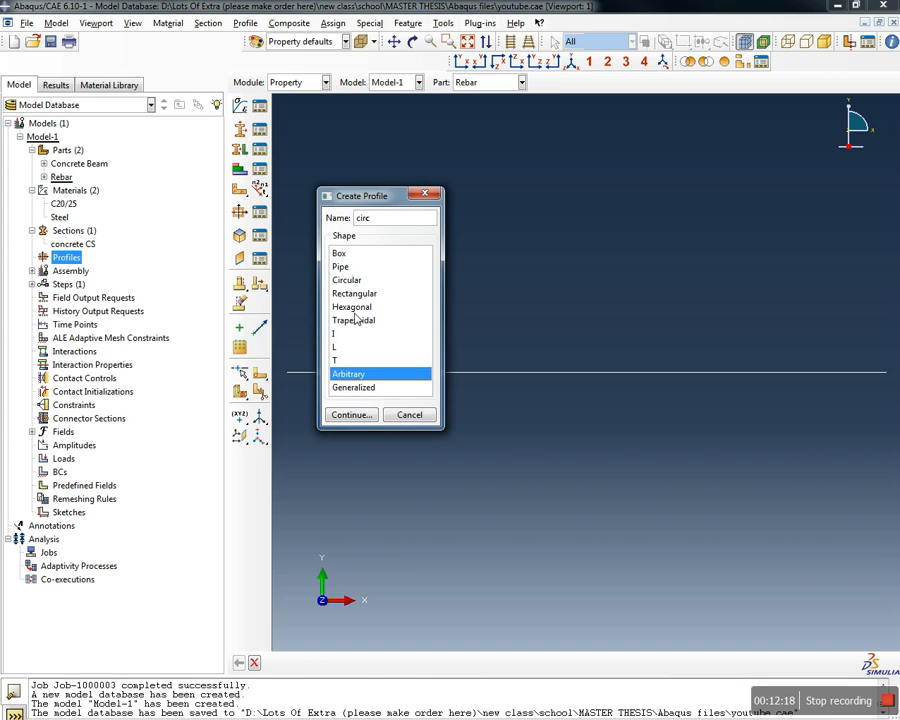
pyautogui.click(350, 281)
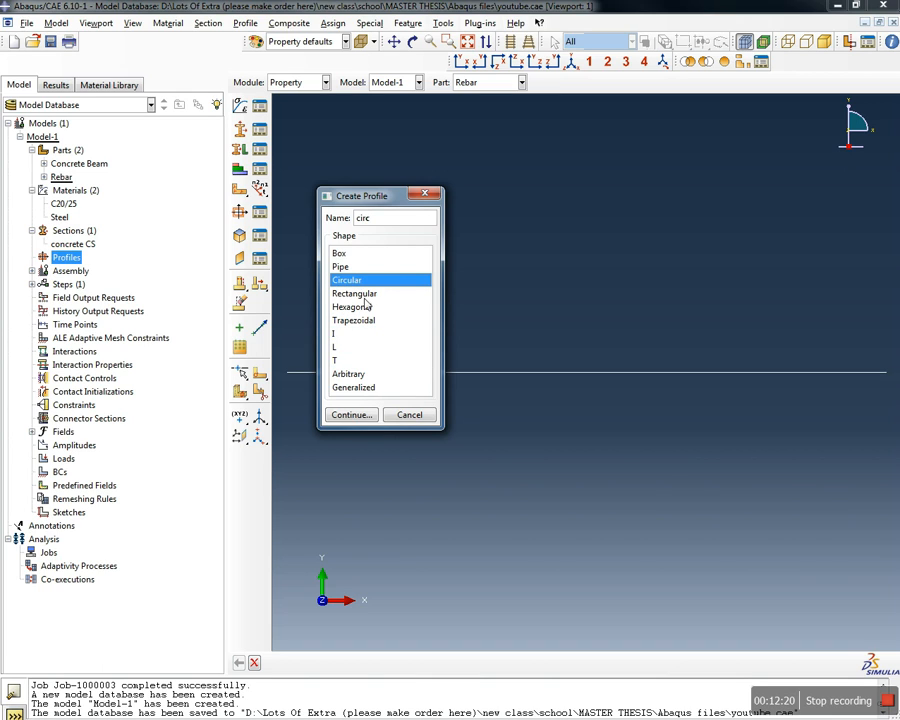
pyautogui.click(360, 414)
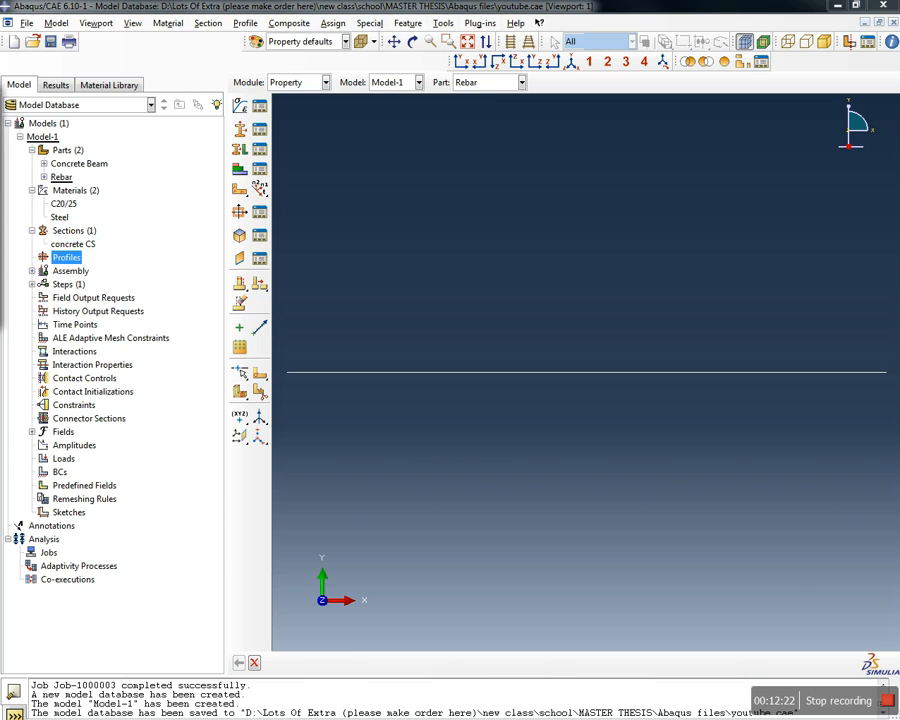
pyautogui.moveTo(512, 141); pyautogui.dragTo(506, 177)
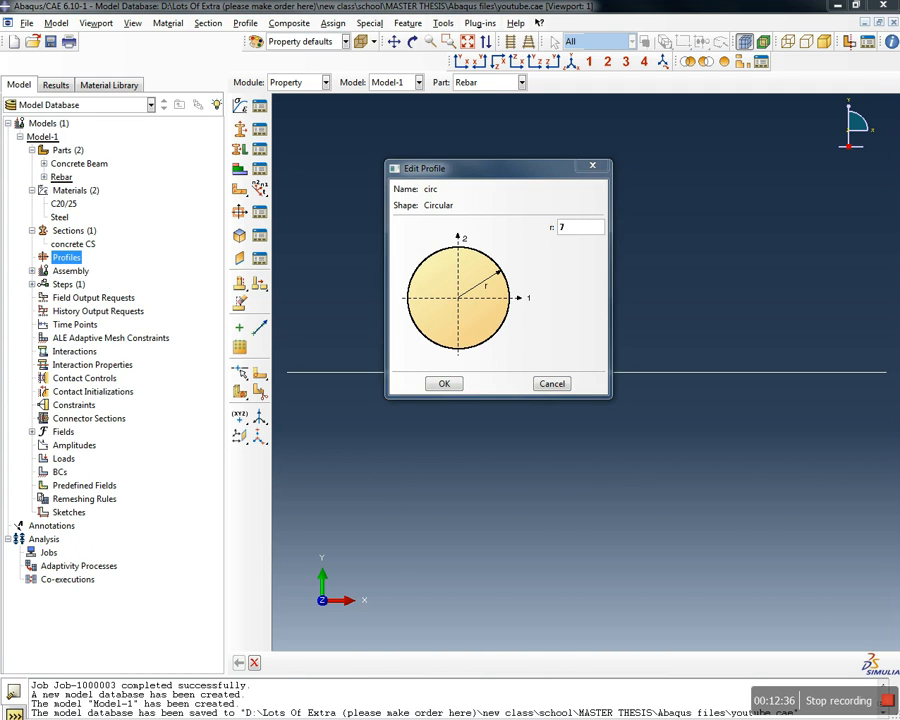
# Consult the multi-storey framed reinforced concrete structure section of report.pdf in Adobe Reader, return to Abaqus/CAE and save the circ profile
pyautogui.hotkey('alt', 'Tab')
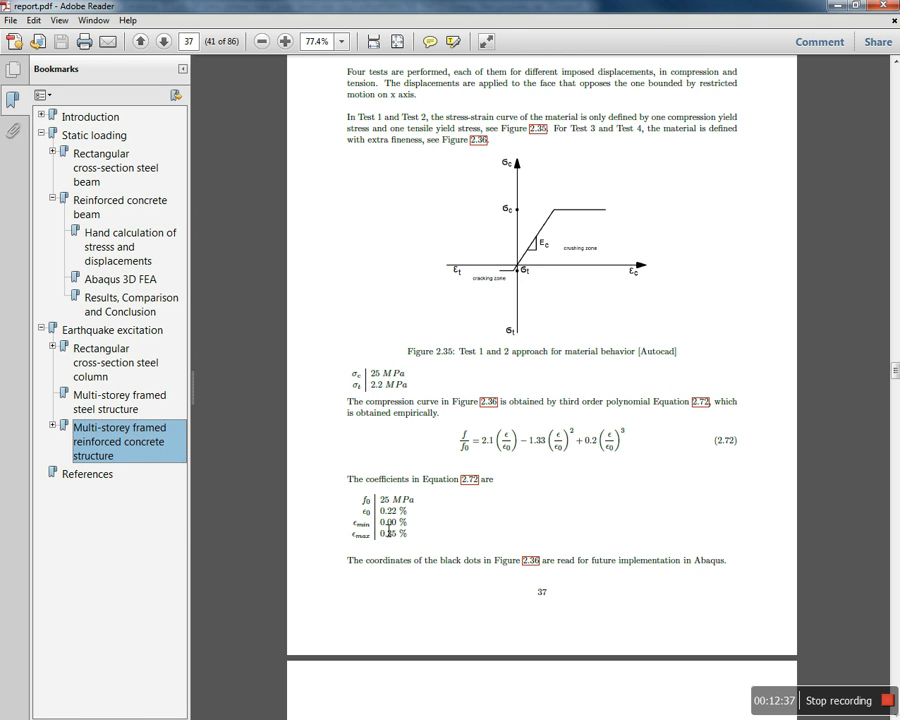
pyautogui.click(134, 446)
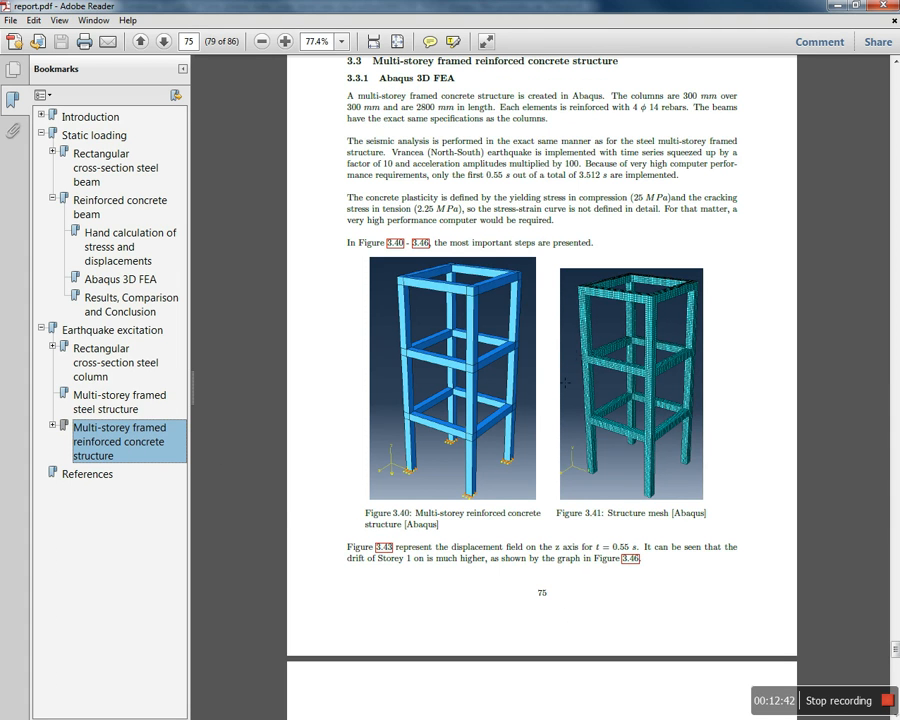
pyautogui.scroll(-1, 542, 380)
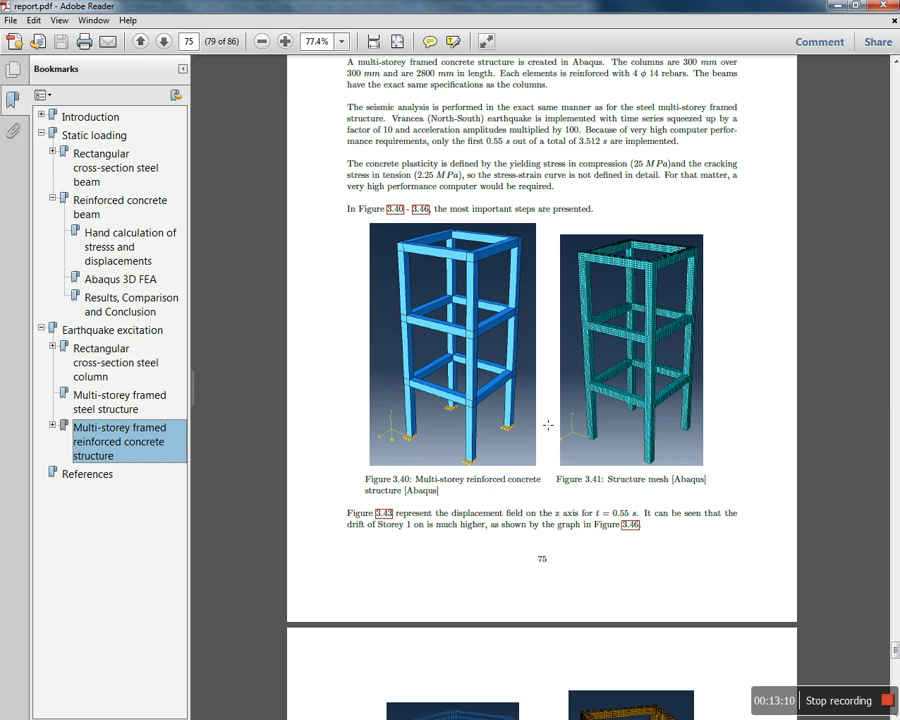
pyautogui.scroll(-10, 550, 393)
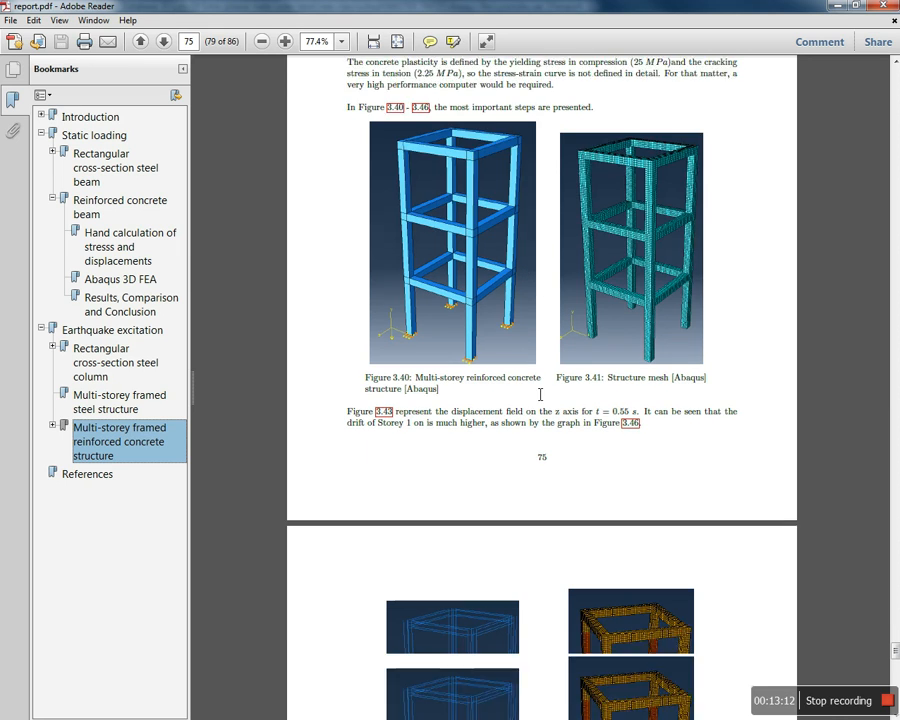
pyautogui.scroll(-1, 532, 377)
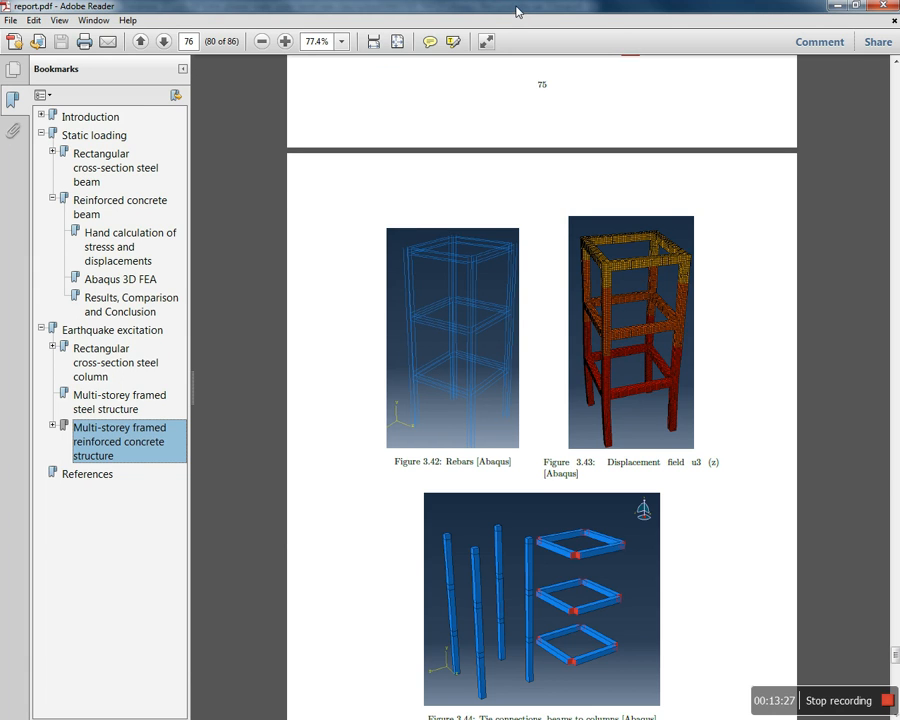
pyautogui.hotkey('alt', 'Tab')
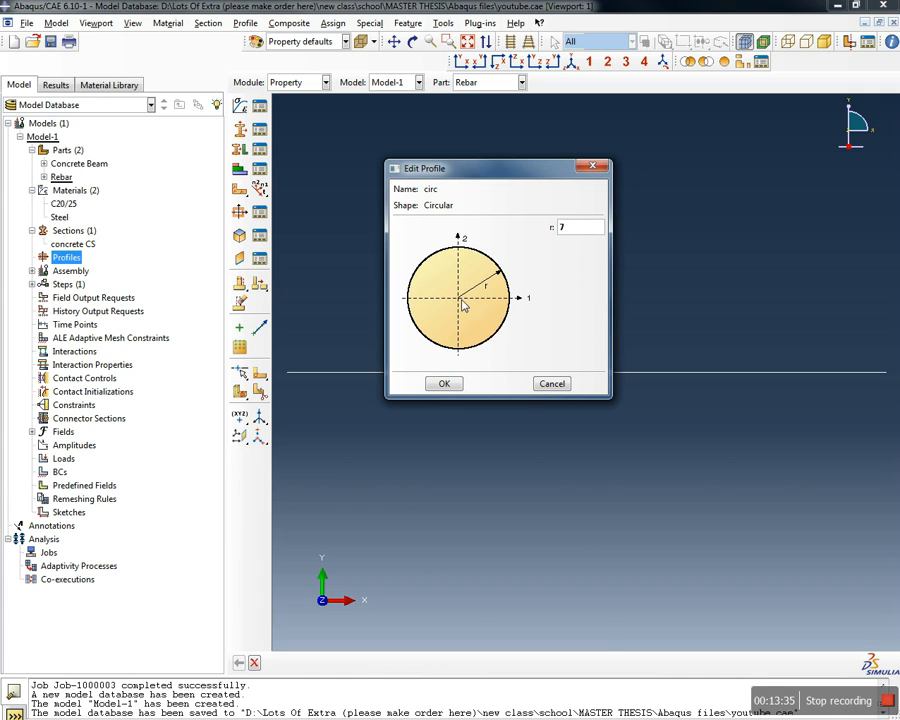
pyautogui.click(446, 384)
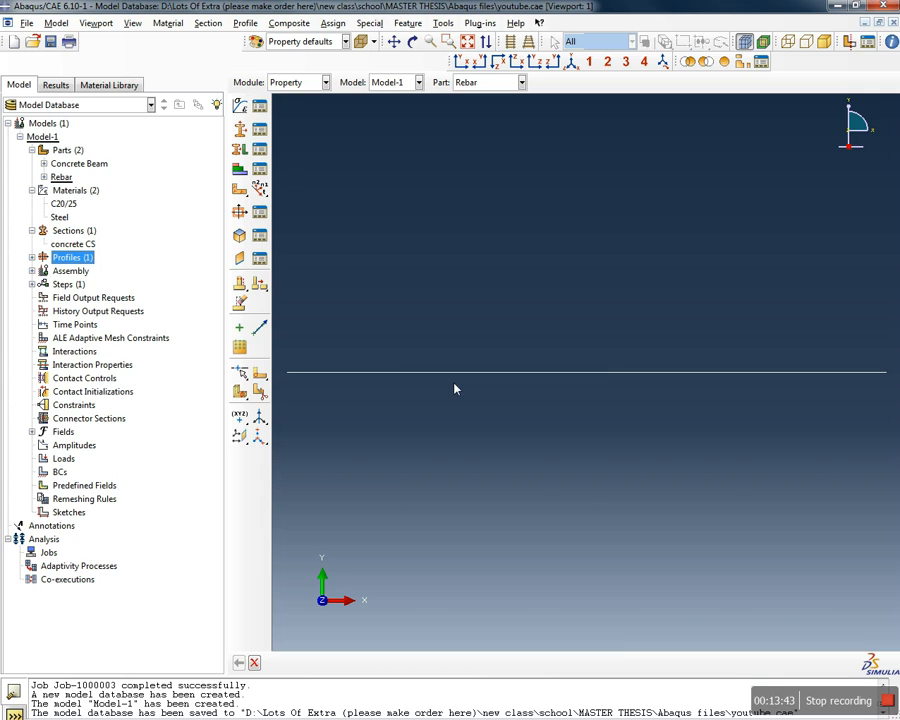
# Create a section of category and type Beam named rebar CS
pyautogui.doubleClick(68, 233)
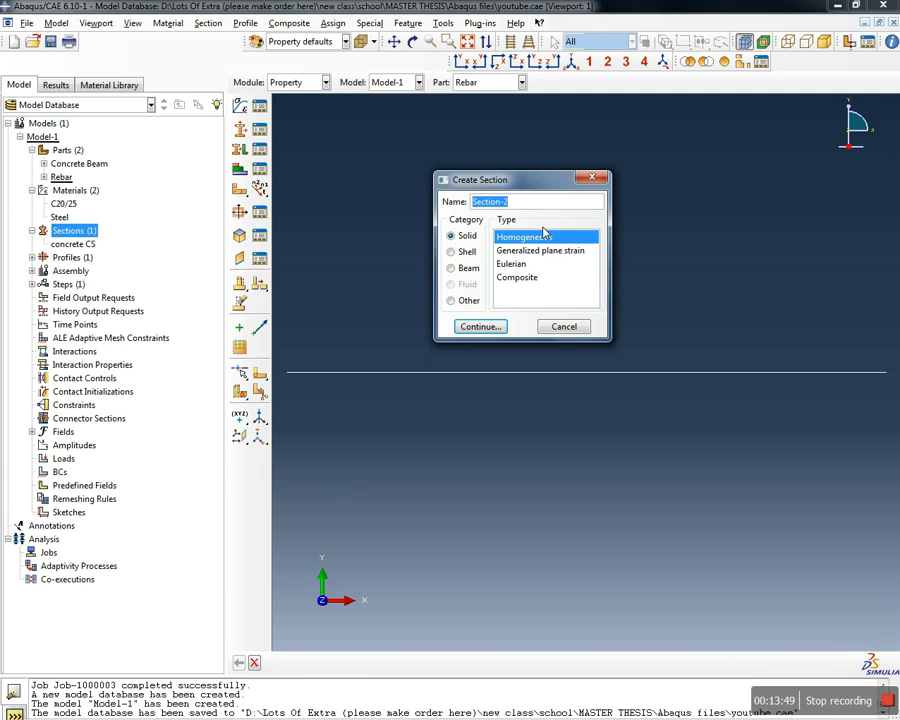
pyautogui.click(467, 268)
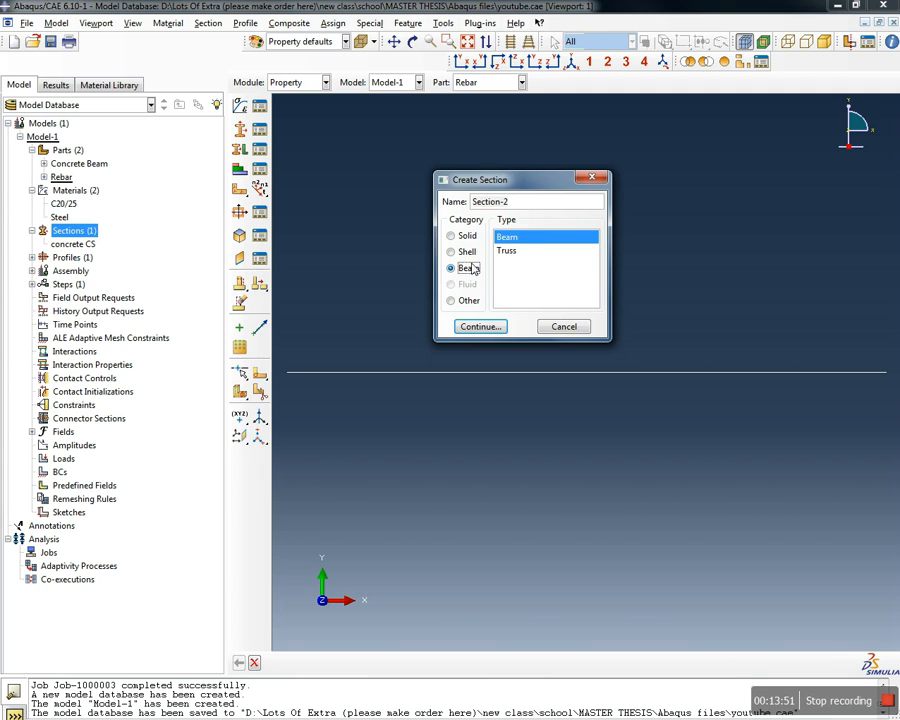
pyautogui.moveTo(522, 204); pyautogui.dragTo(408, 199)
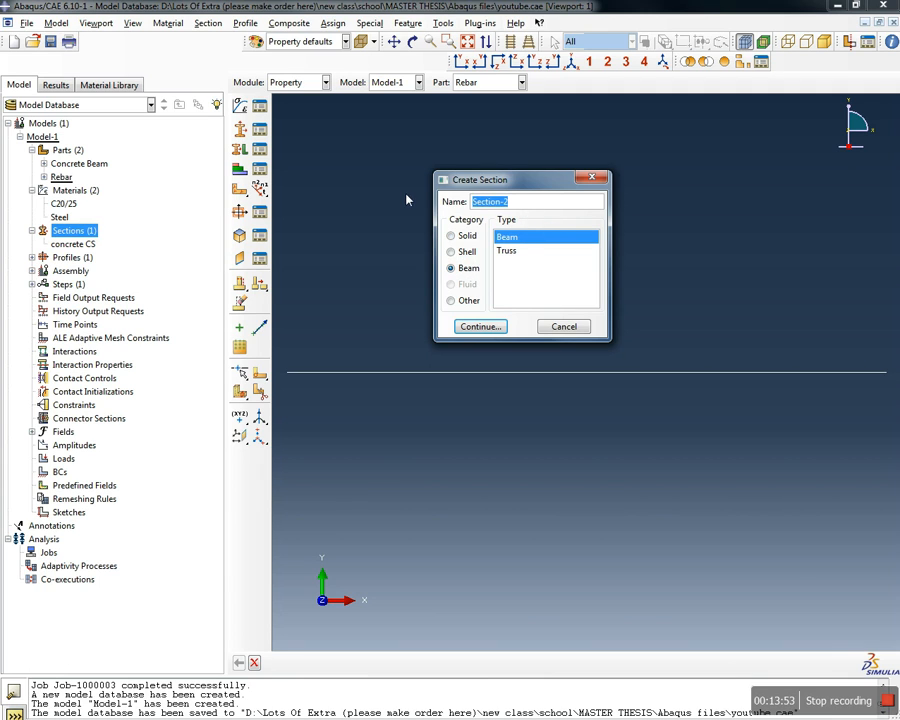
pyautogui.write('rebar CS')
pyautogui.click(489, 326)
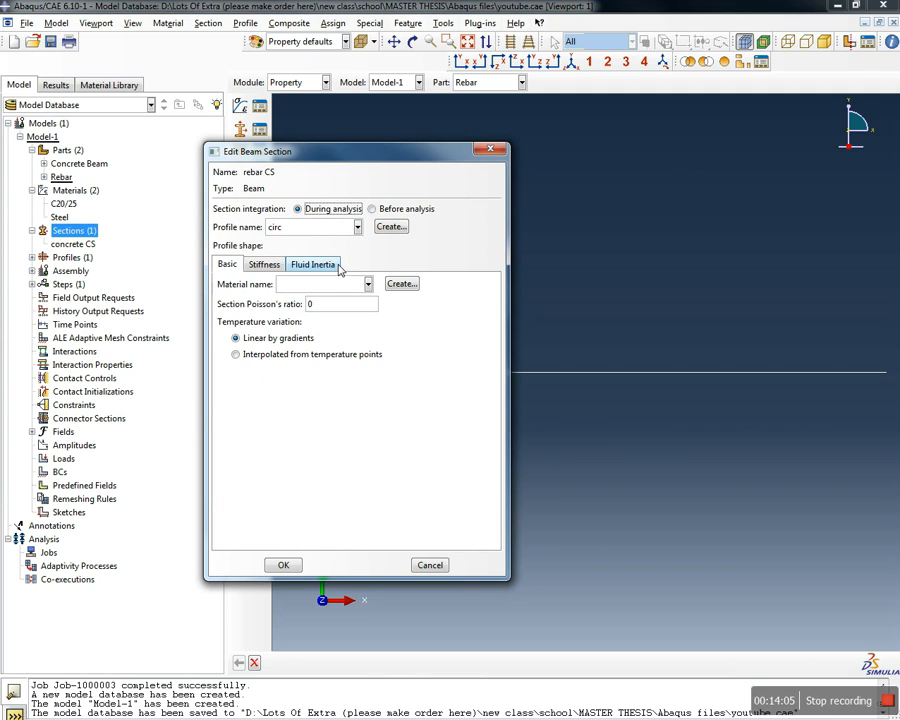
# Select the circ profile for rebar CS, set the section Poisson's ratio to 0.3, and try to save the section
pyautogui.click(341, 231)
pyautogui.click(337, 245)
pyautogui.click(335, 307)
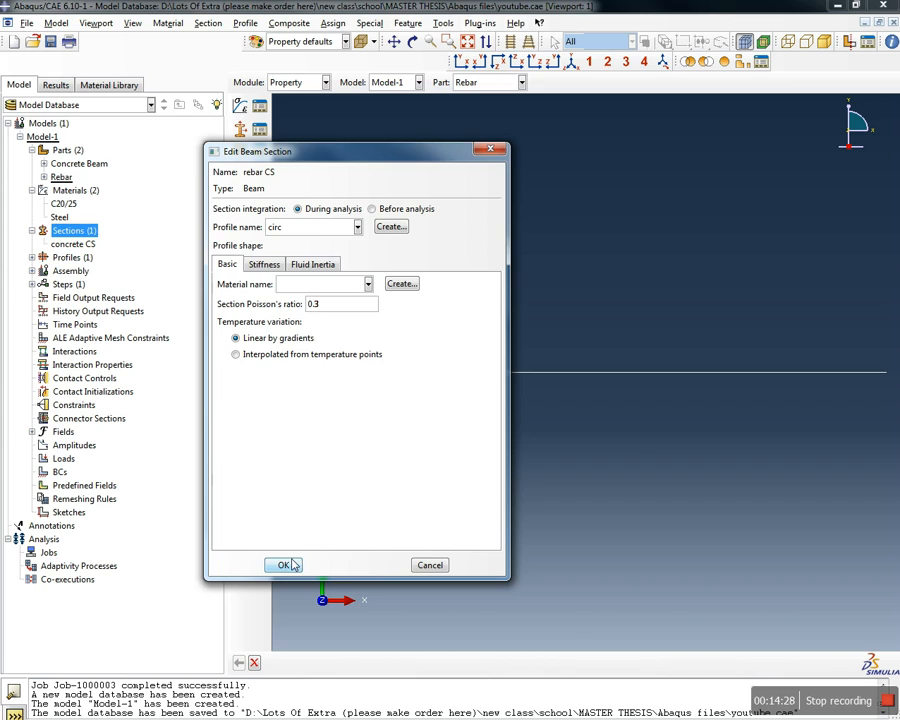
pyautogui.click(290, 566)
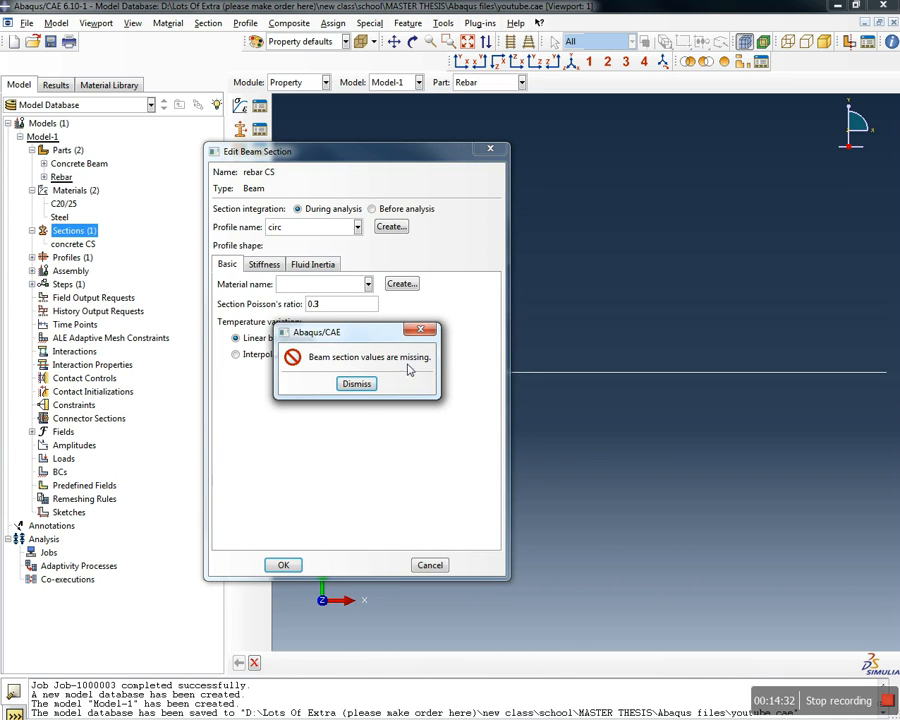
pyautogui.click(358, 385)
# Assign the Steel material to the rebar CS beam section and save it
pyautogui.click(297, 287)
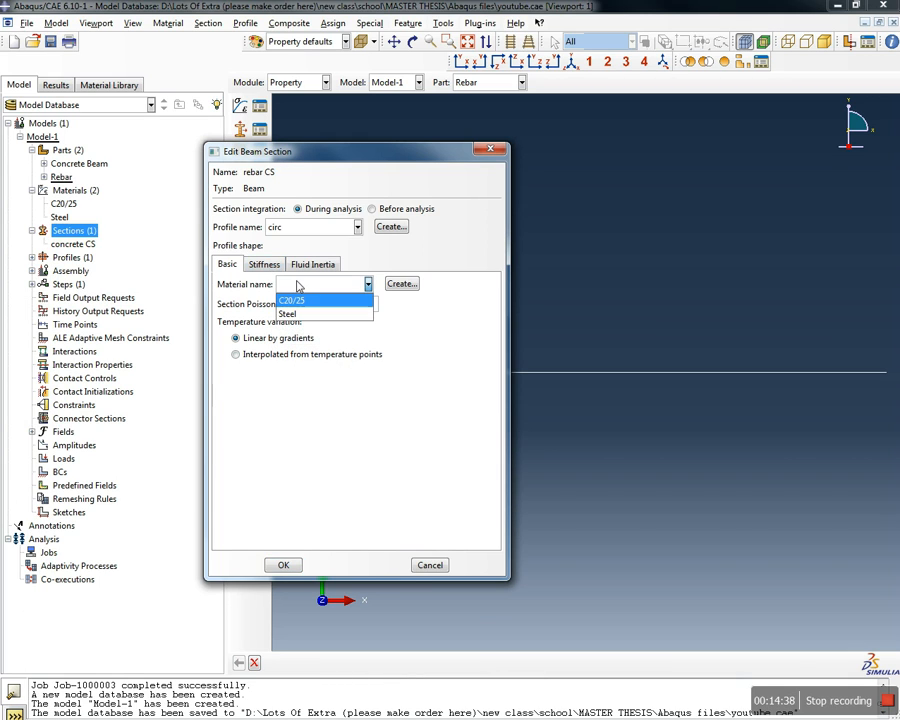
pyautogui.click(306, 313)
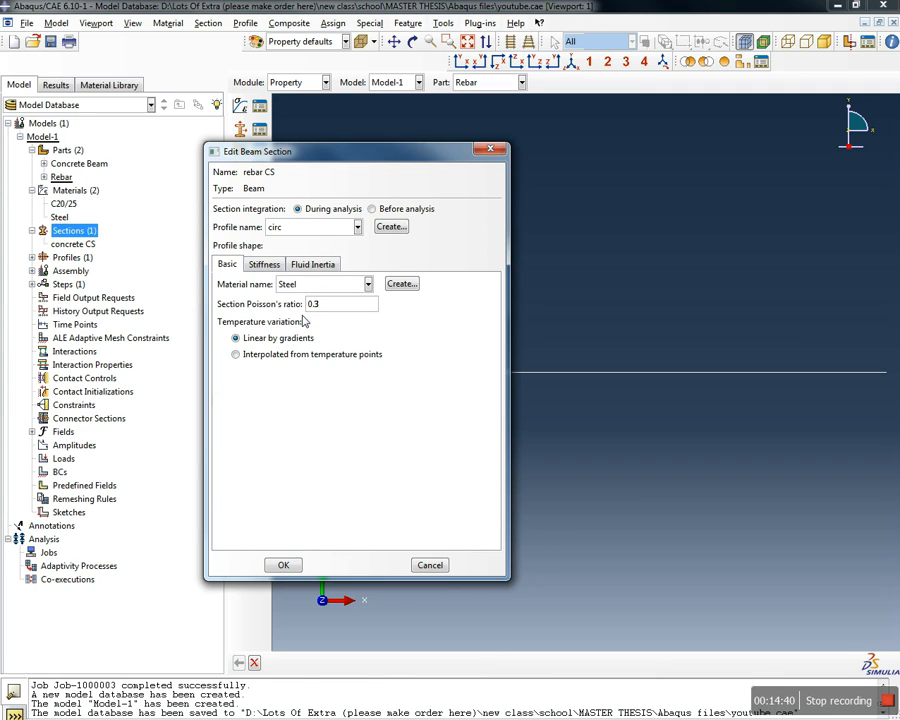
pyautogui.click(307, 287)
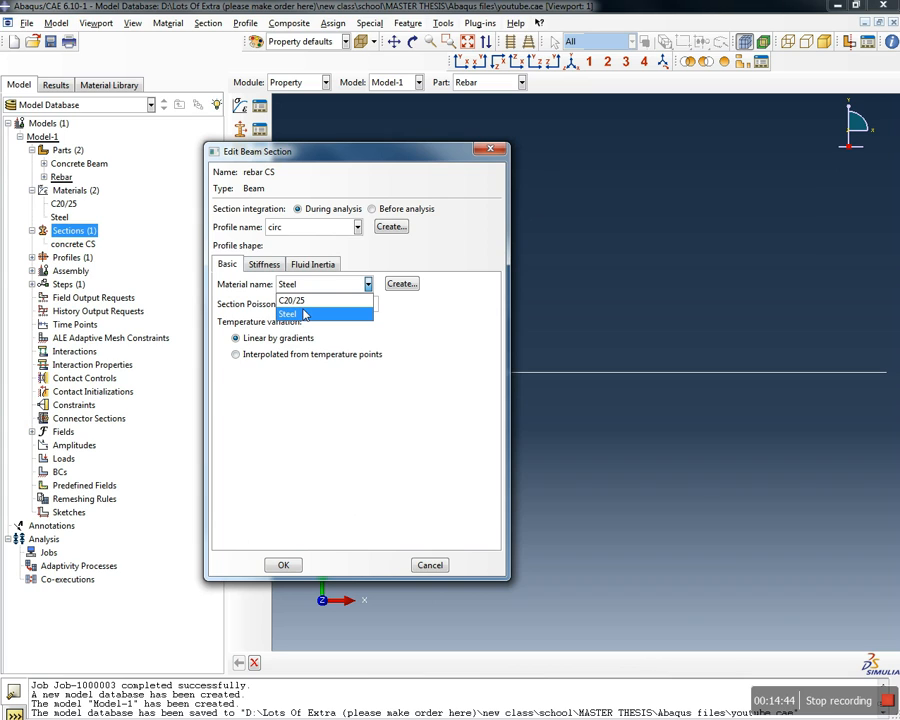
pyautogui.click(306, 314)
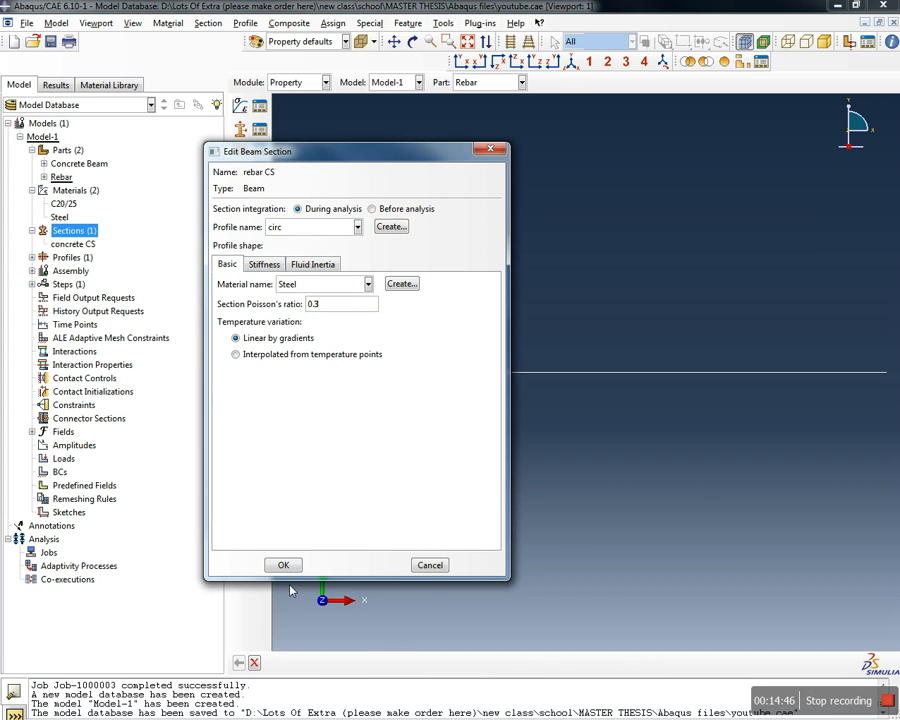
pyautogui.click(287, 566)
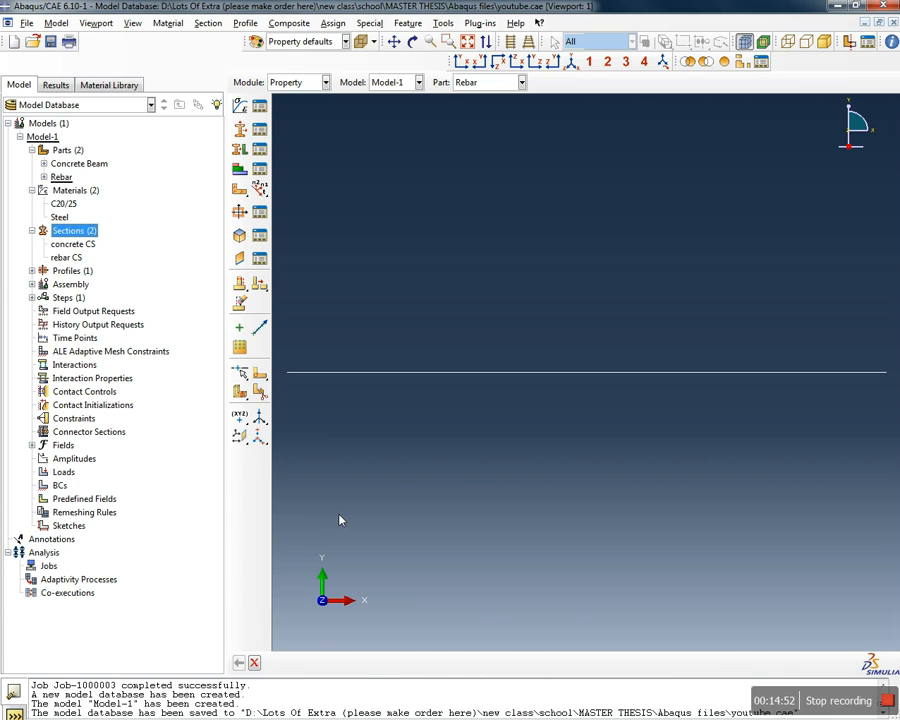
# Assign the concrete CS section to the whole solid of the Concrete Beam part
pyautogui.click(43, 164)
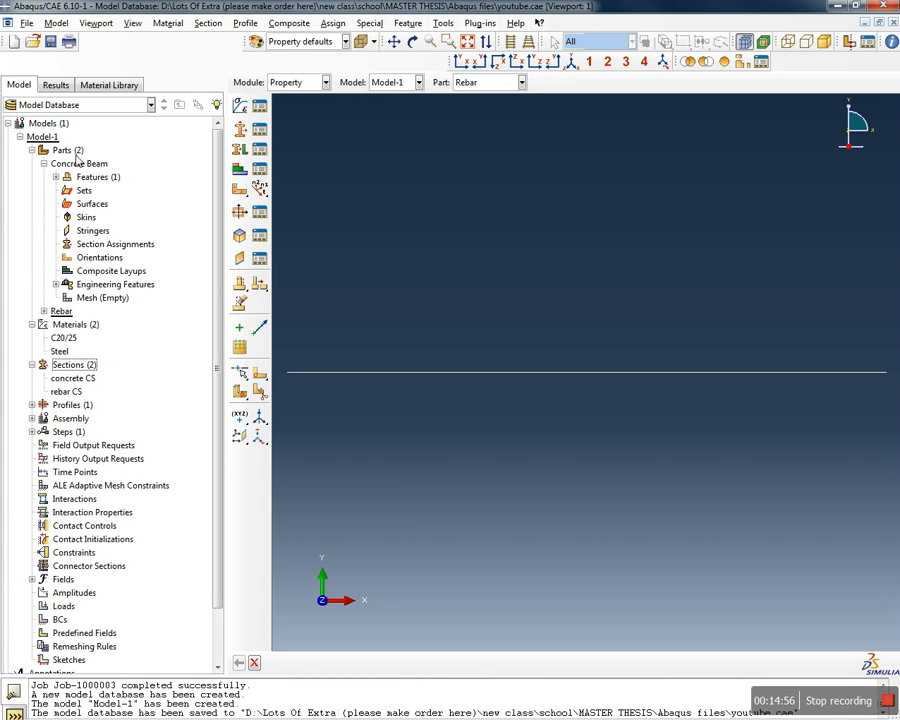
pyautogui.doubleClick(114, 245)
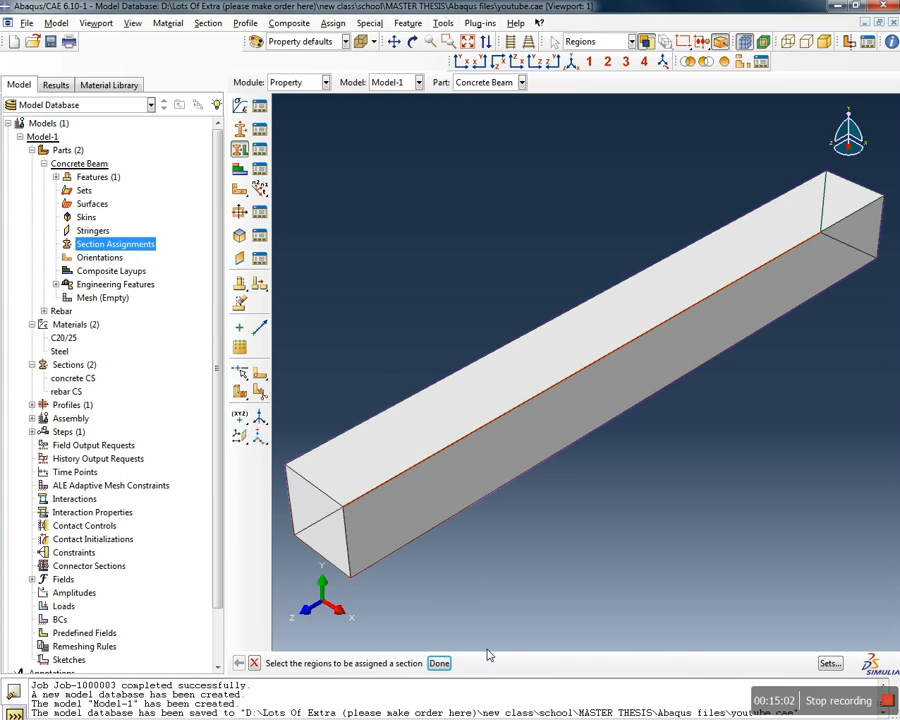
pyautogui.click(440, 664)
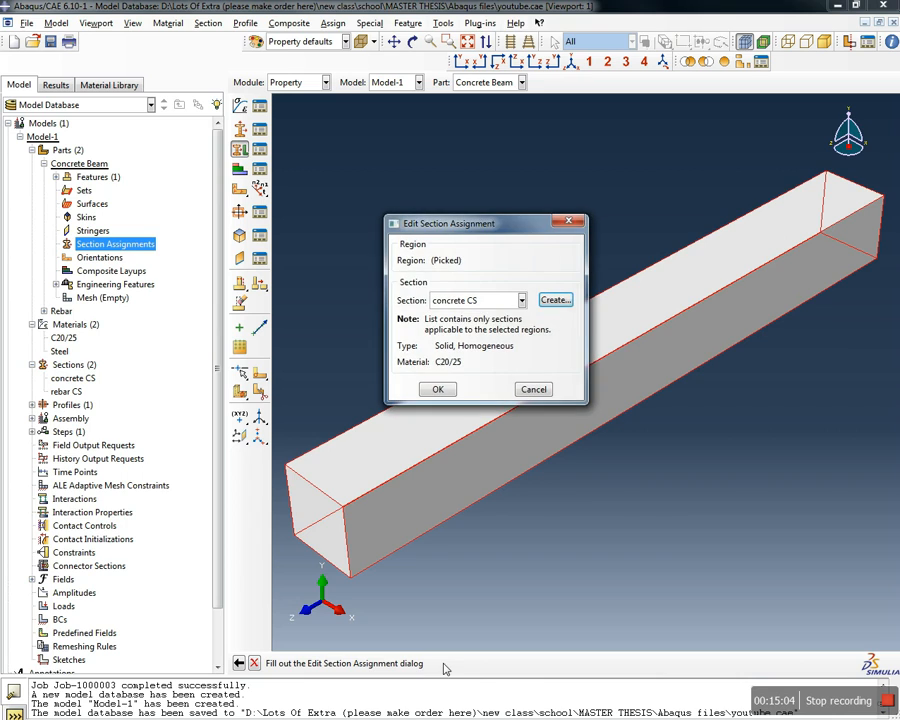
pyautogui.click(499, 304)
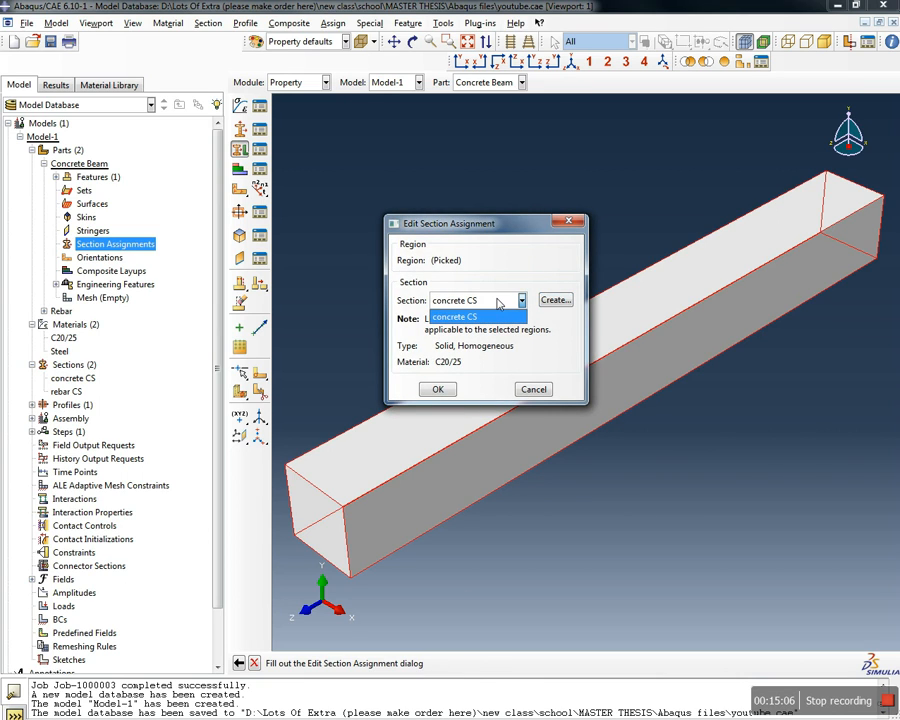
pyautogui.click(492, 317)
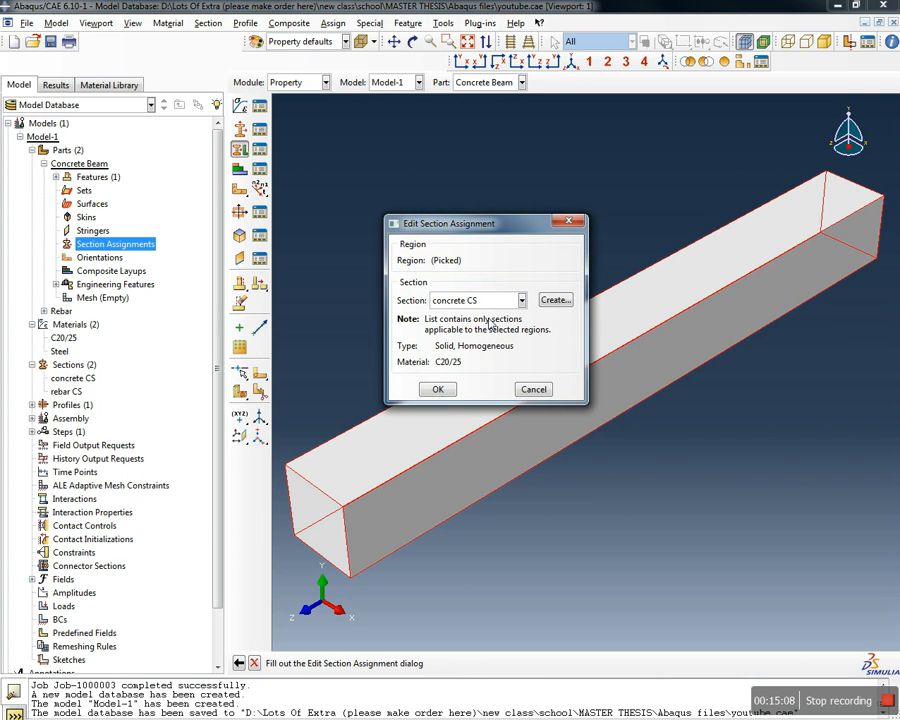
pyautogui.click(438, 390)
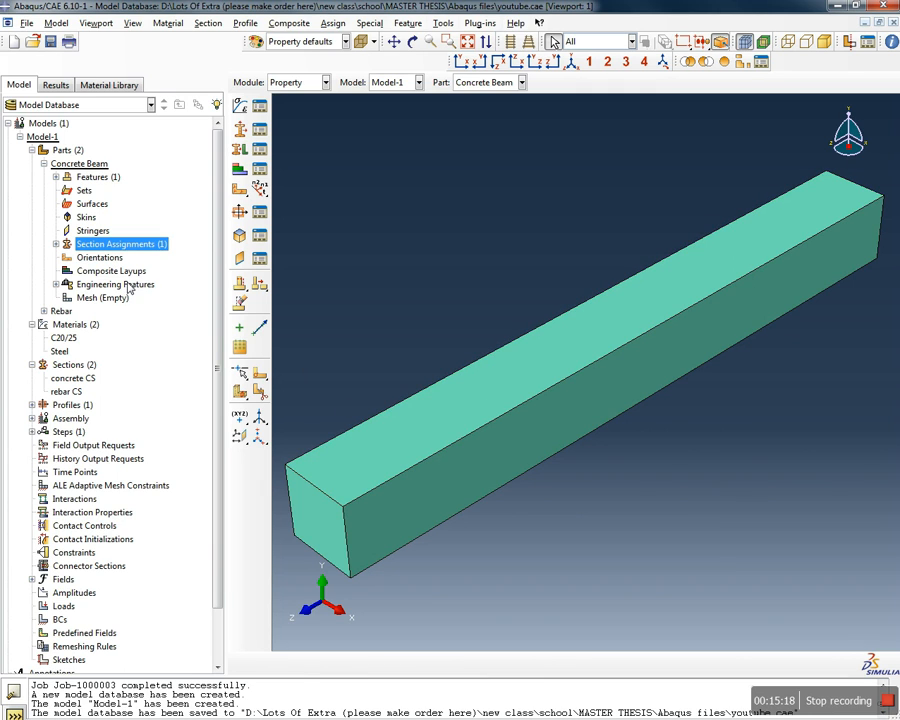
# Assign the rebar CS section to the wire of the Rebar part
pyautogui.click(43, 164)
pyautogui.click(43, 176)
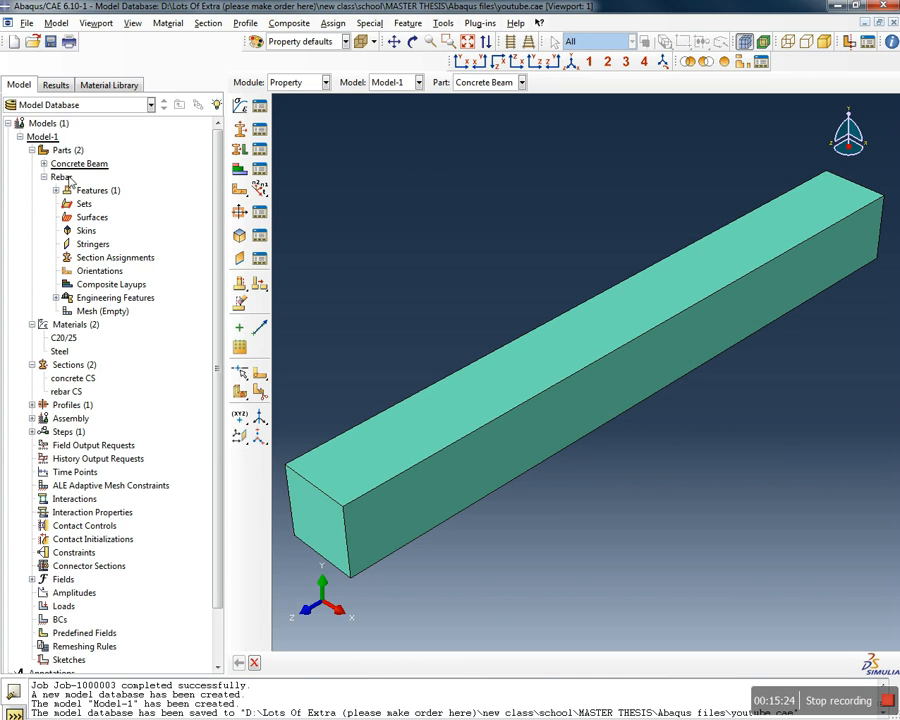
pyautogui.doubleClick(62, 177)
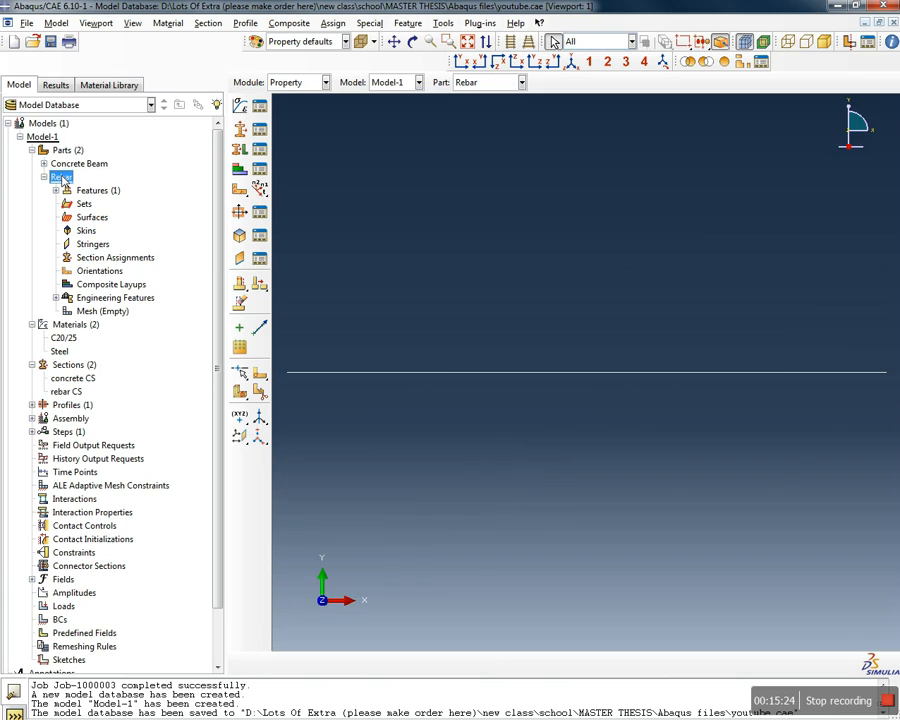
pyautogui.doubleClick(101, 258)
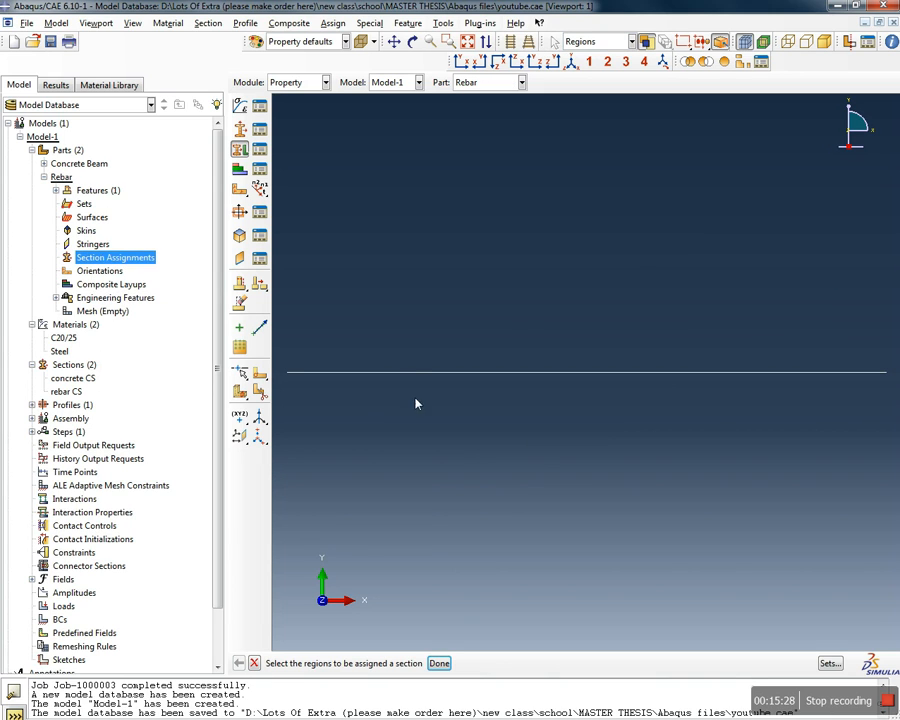
pyautogui.click(405, 372)
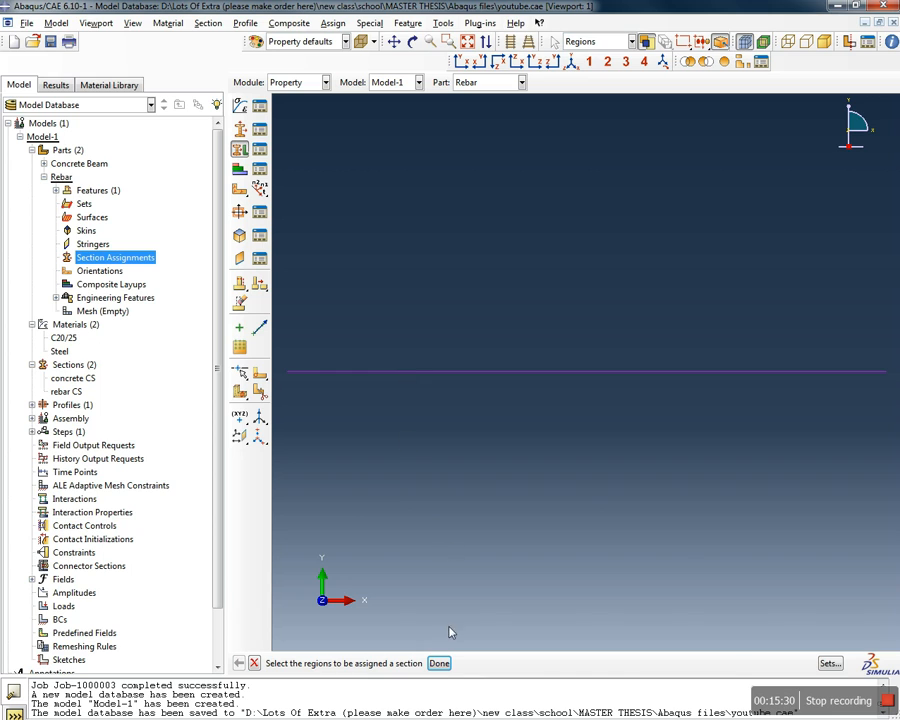
pyautogui.click(439, 663)
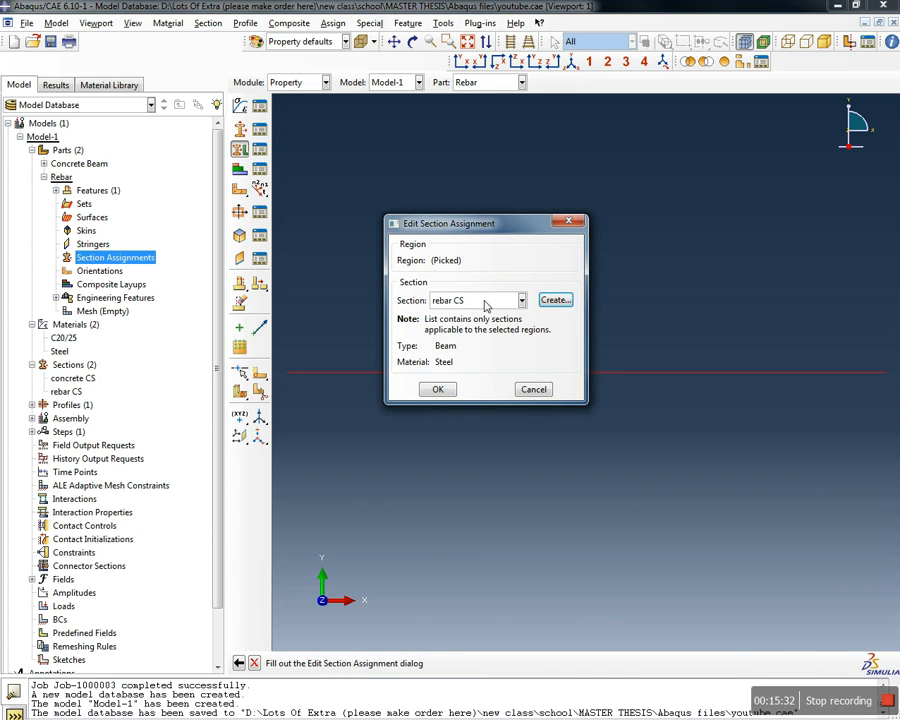
pyautogui.click(485, 301)
pyautogui.click(480, 314)
pyautogui.click(463, 300)
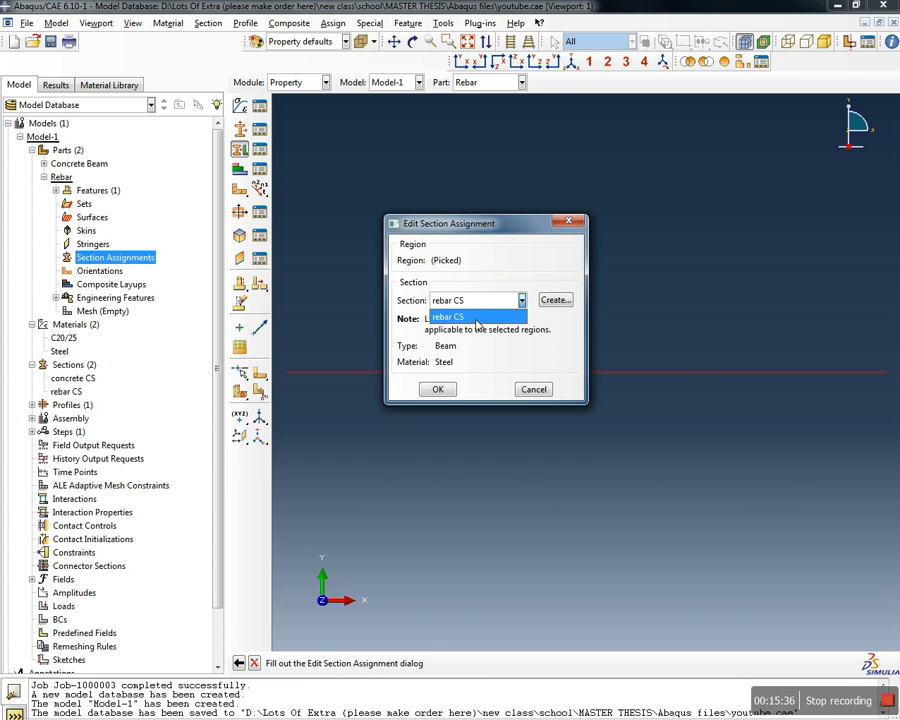
pyautogui.click(479, 317)
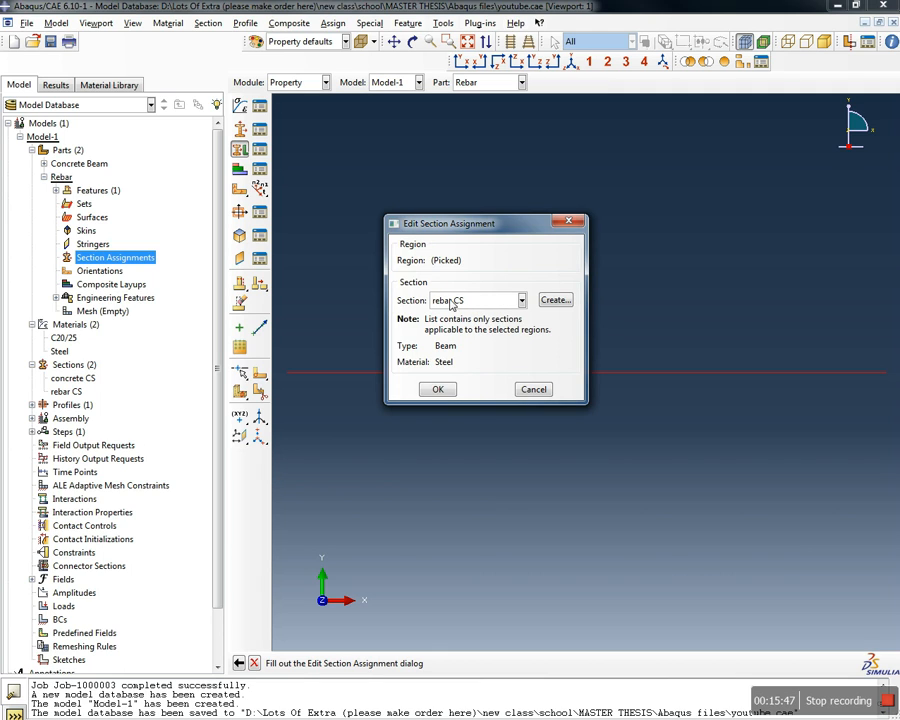
pyautogui.click(474, 300)
pyautogui.click(470, 316)
pyautogui.click(438, 389)
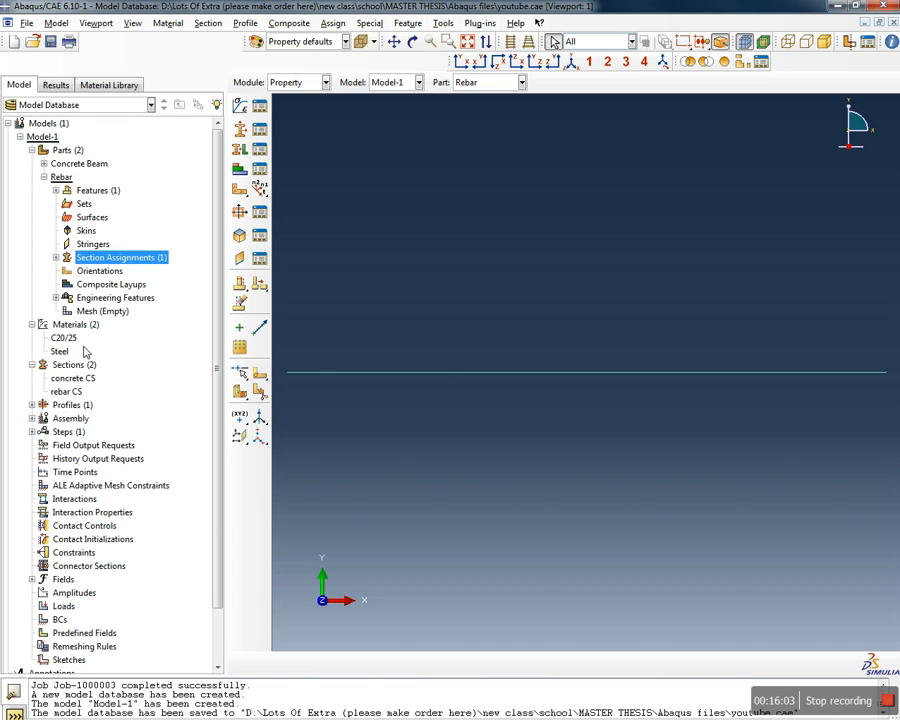
# Collapse the Rebar part's entries in the model tree and save the model database
pyautogui.scroll(-2, 160, 430)
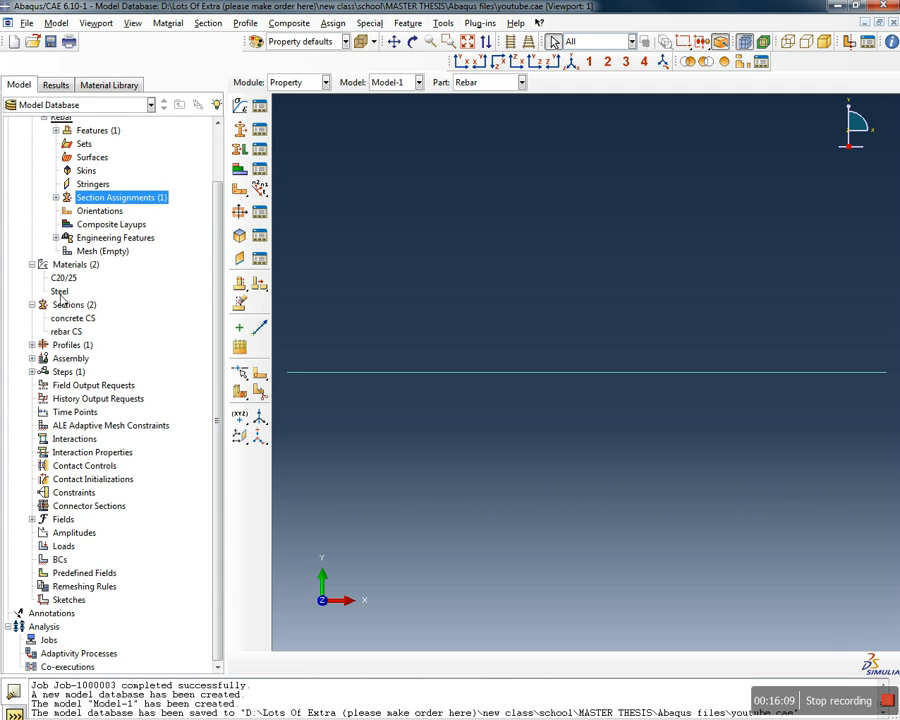
pyautogui.scroll(1, 56, 200)
pyautogui.click(44, 148)
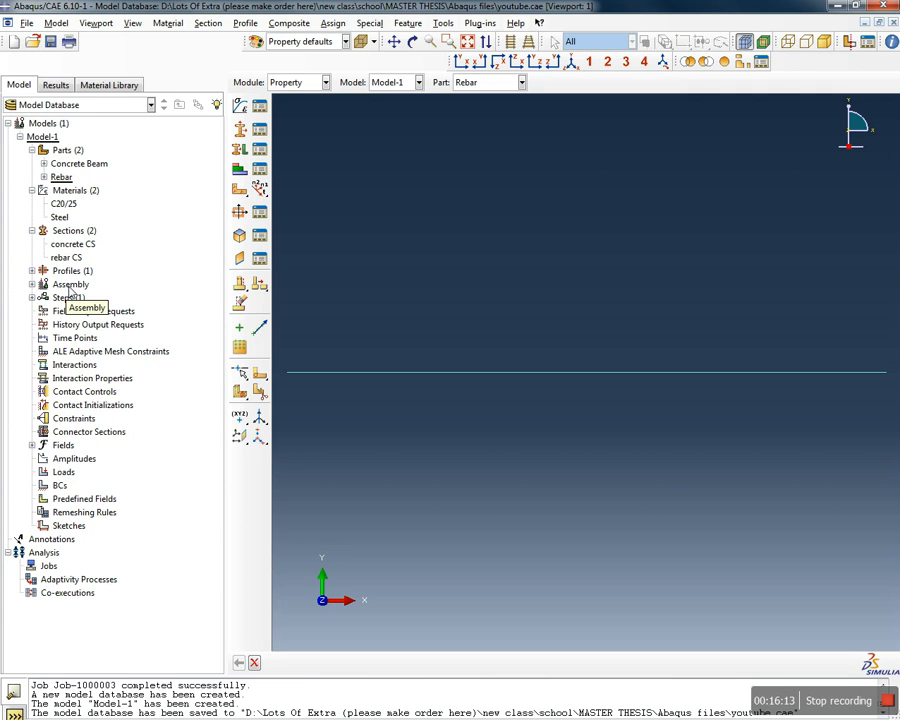
pyautogui.click(51, 43)
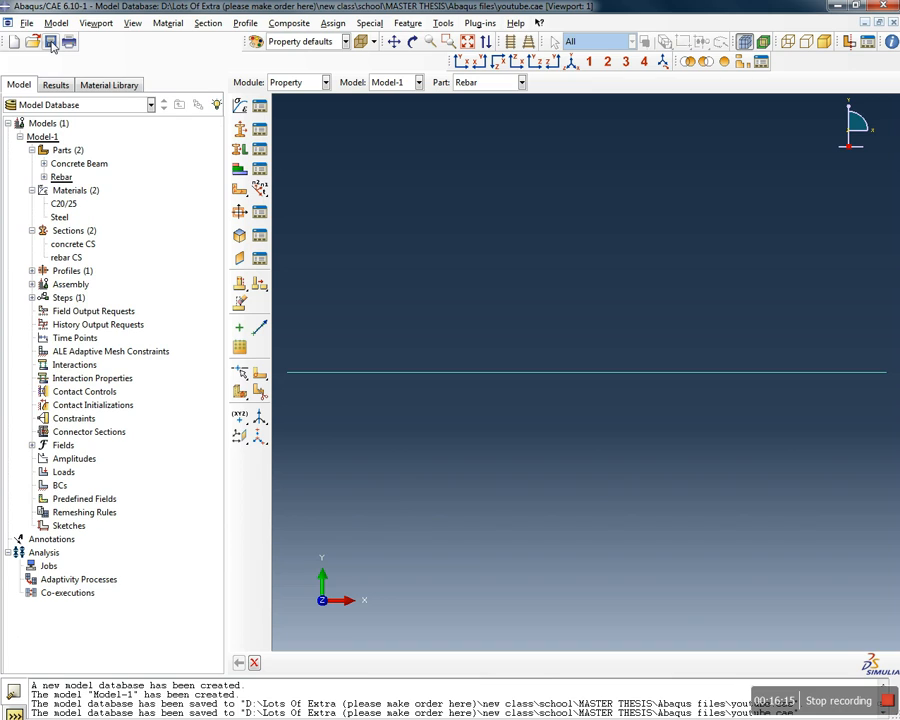
pyautogui.click(51, 43)
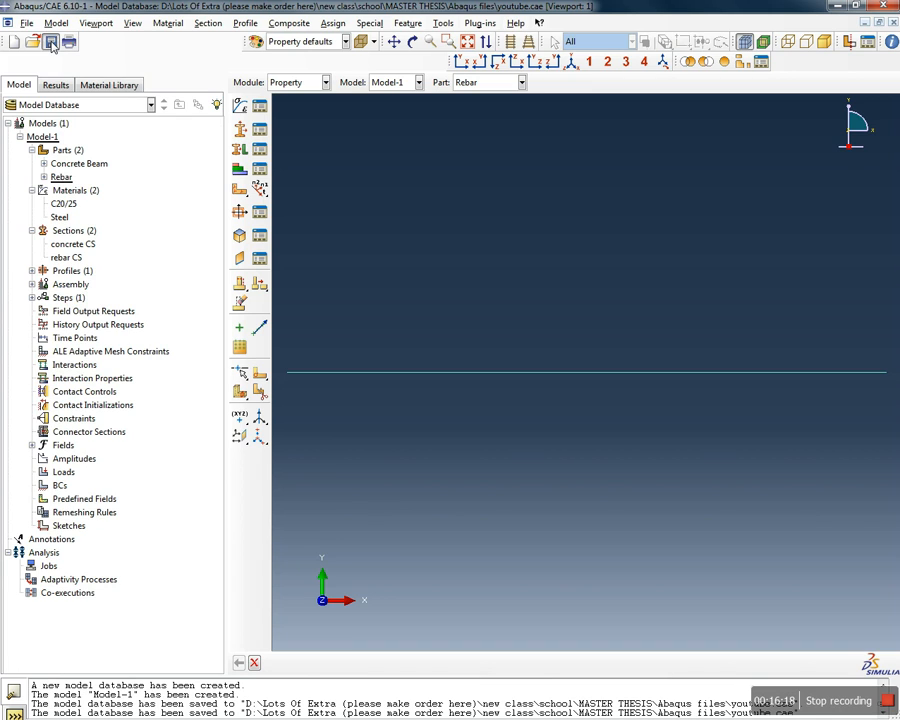
# Create independent instances of both the Concrete Beam and Rebar parts in the assembly
pyautogui.click(32, 285)
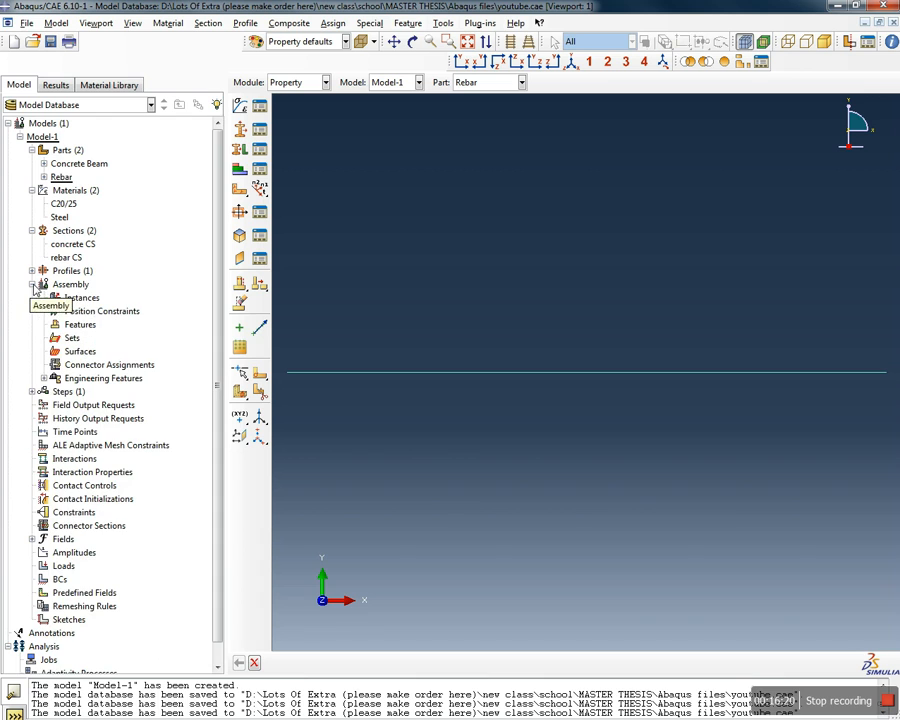
pyautogui.doubleClick(90, 299)
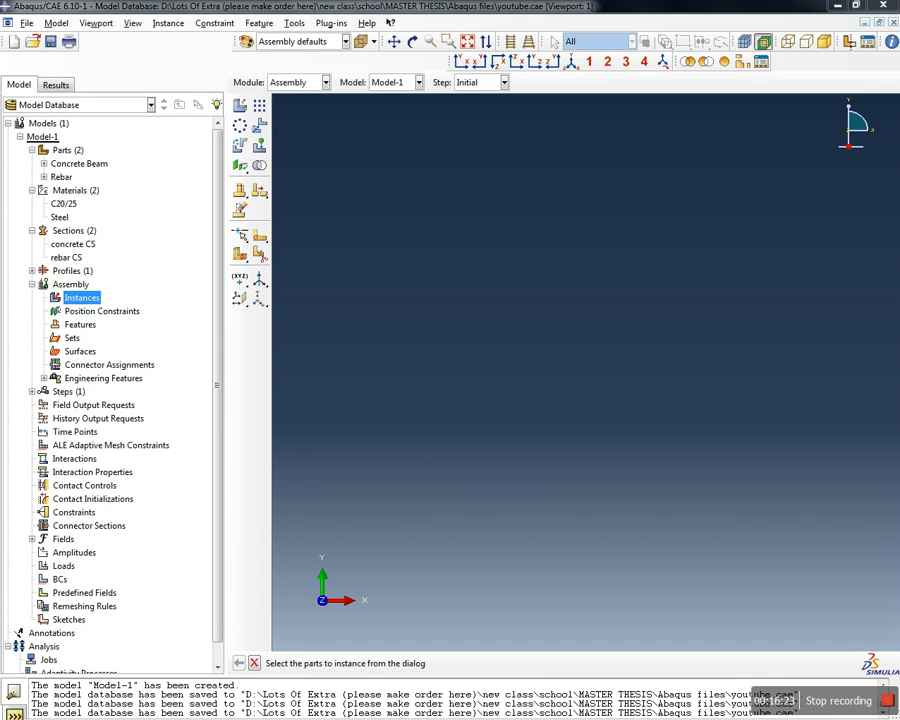
pyautogui.moveTo(409, 188); pyautogui.dragTo(499, 201)
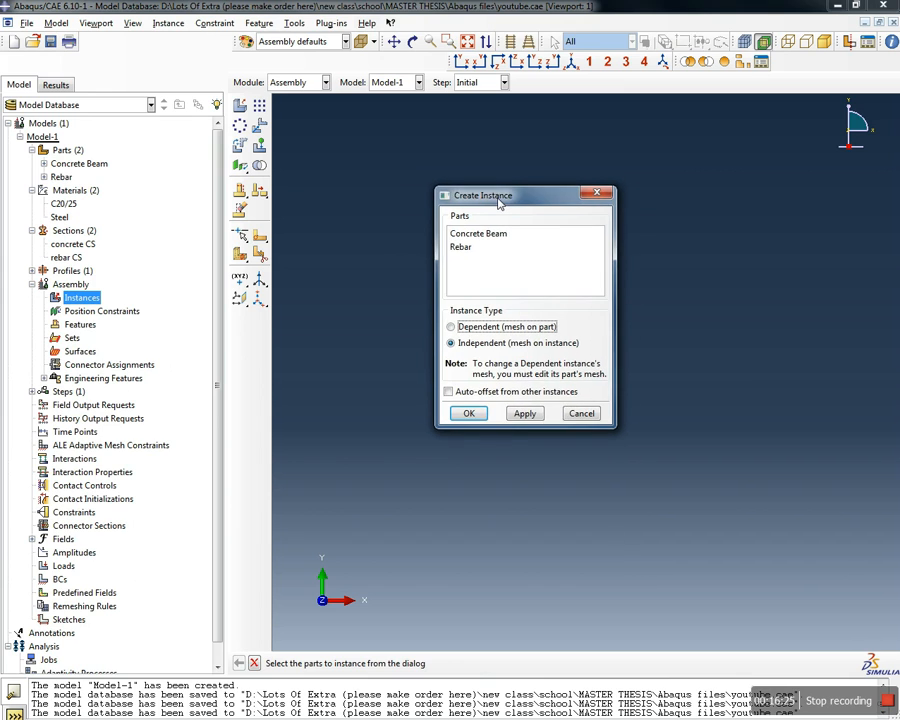
pyautogui.click(498, 236)
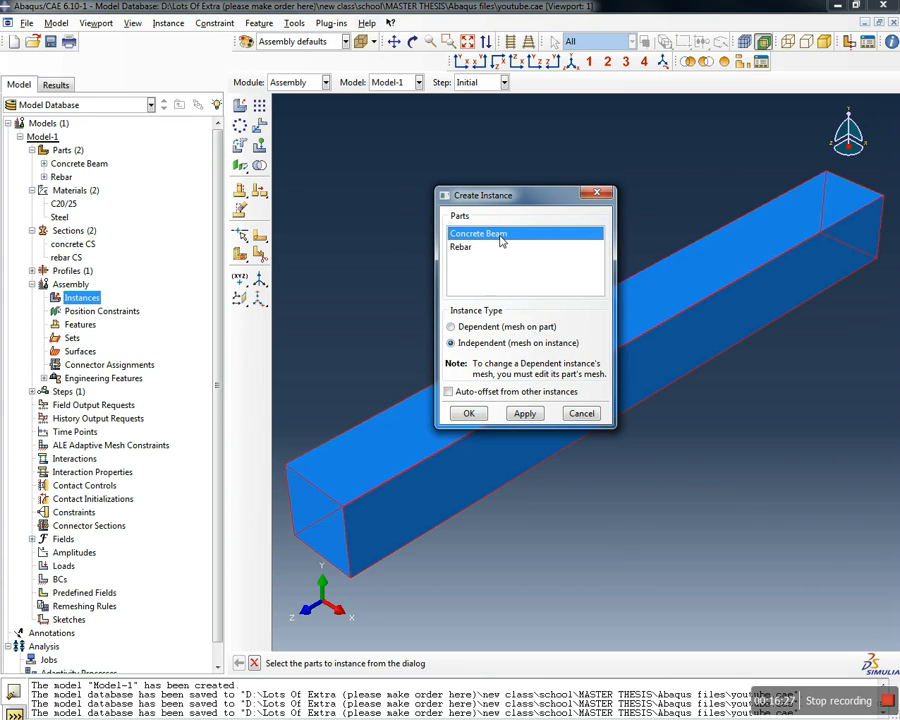
pyautogui.click(462, 247)
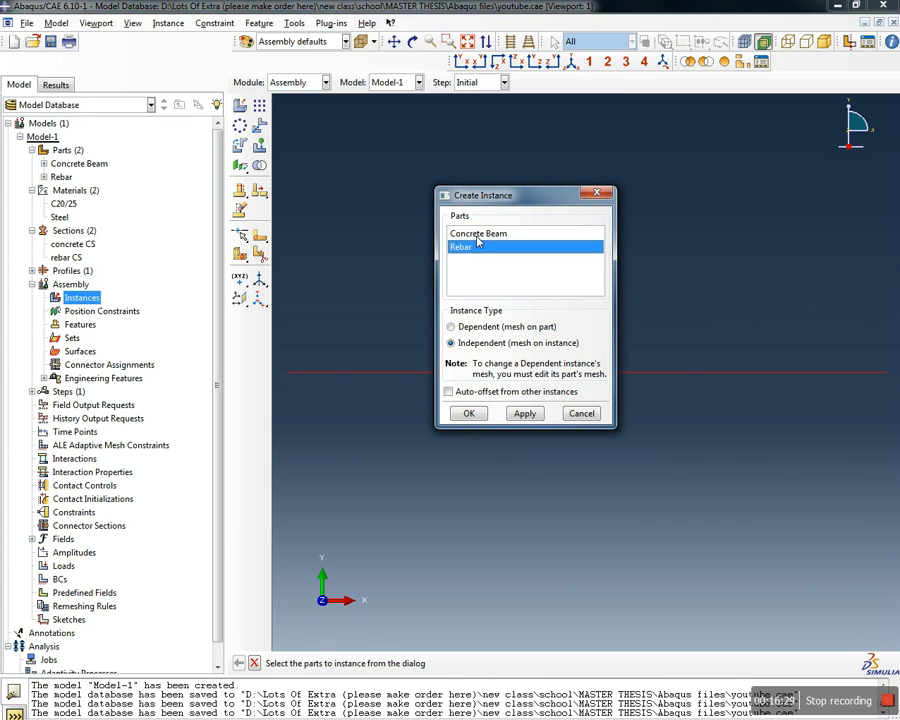
pyautogui.press('Up')
pyautogui.keyDown('shift'); pyautogui.click(476, 247); pyautogui.keyUp('shift')
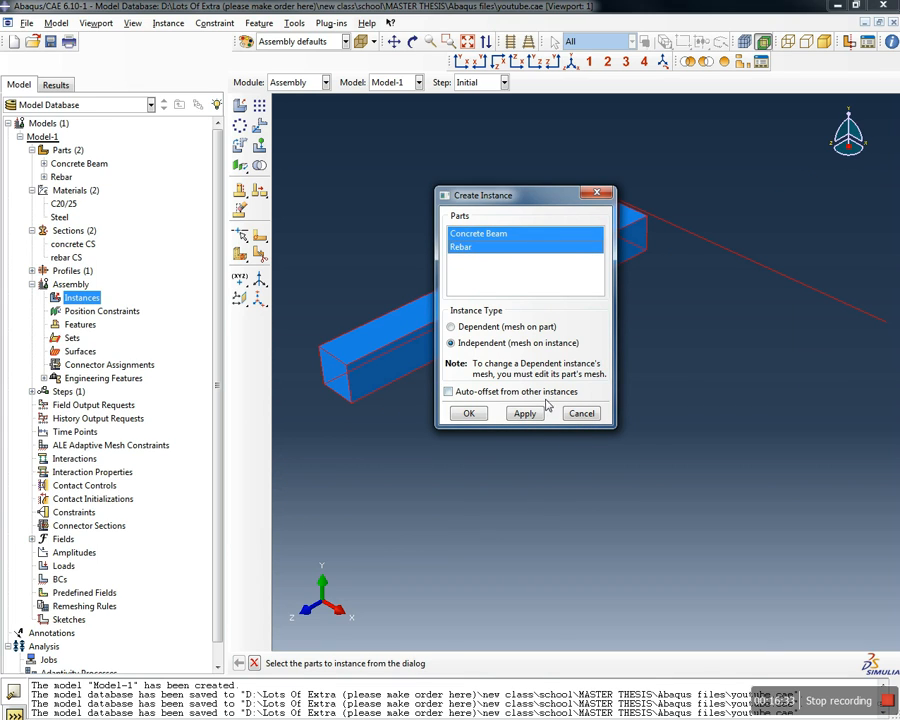
pyautogui.click(469, 414)
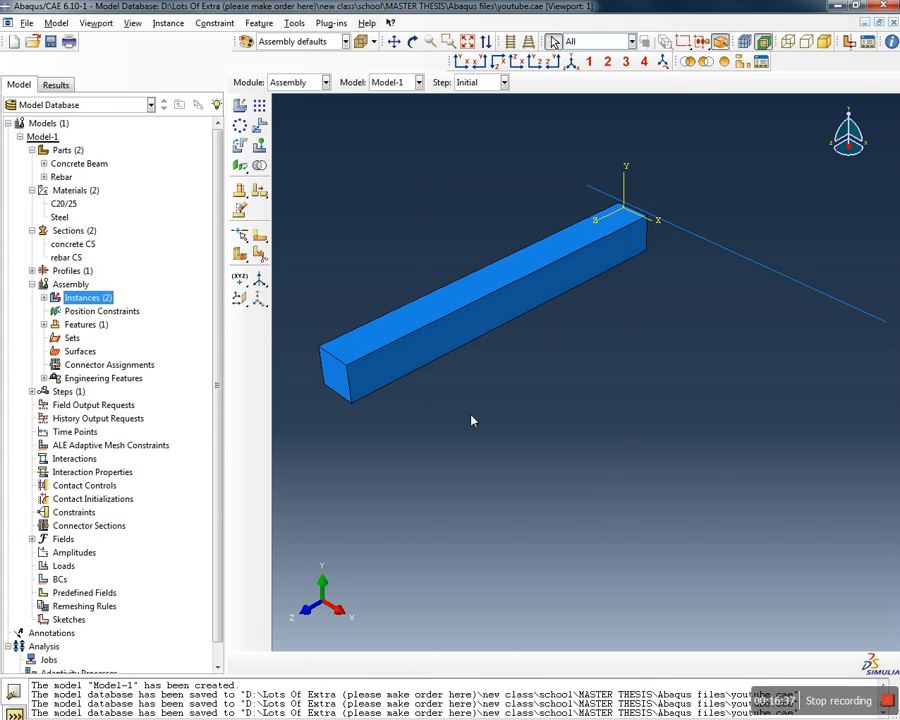
# Rotate the Concrete Beam instance 90 degrees about the upper X-direction edge of its end face near the origin
pyautogui.scroll(-1, 467, 449)
pyautogui.scroll(-3, 484, 338)
pyautogui.scroll(5, 563, 236)
pyautogui.scroll(-3, 502, 408)
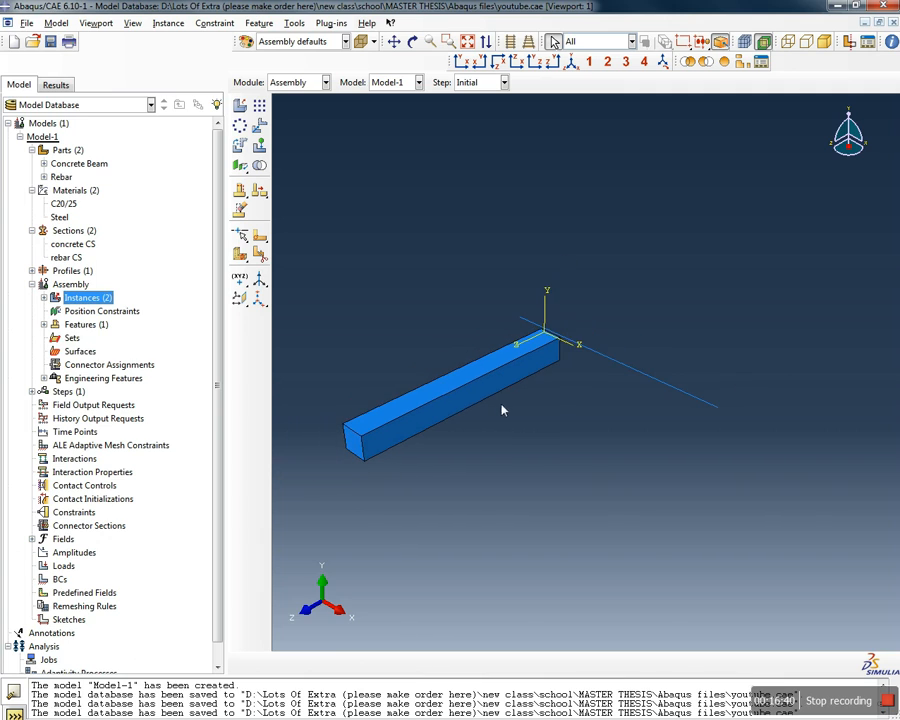
pyautogui.click(240, 146)
pyautogui.click(436, 401)
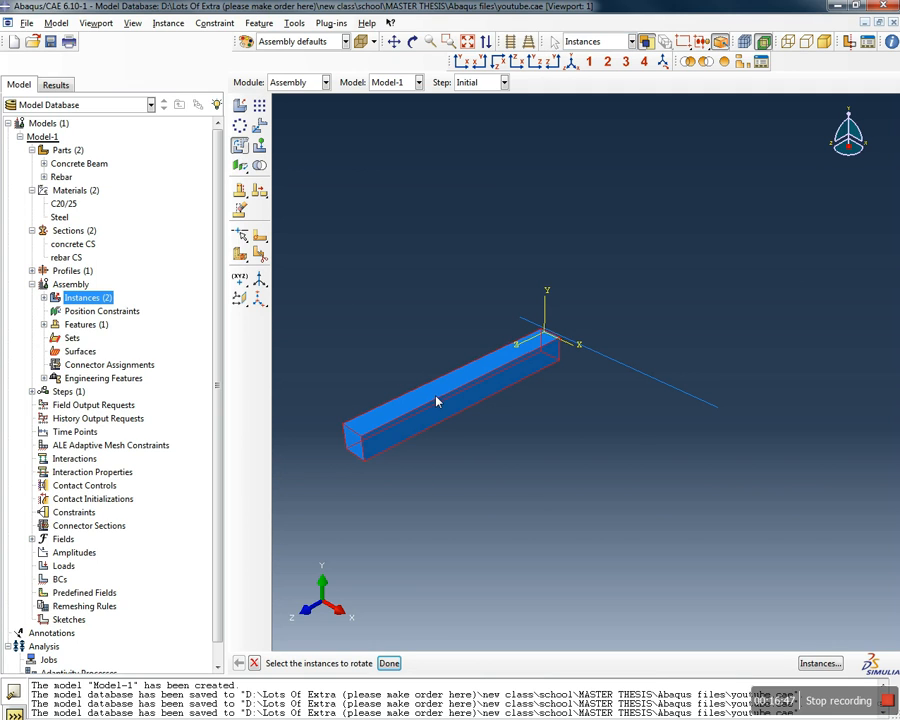
pyautogui.click(396, 660)
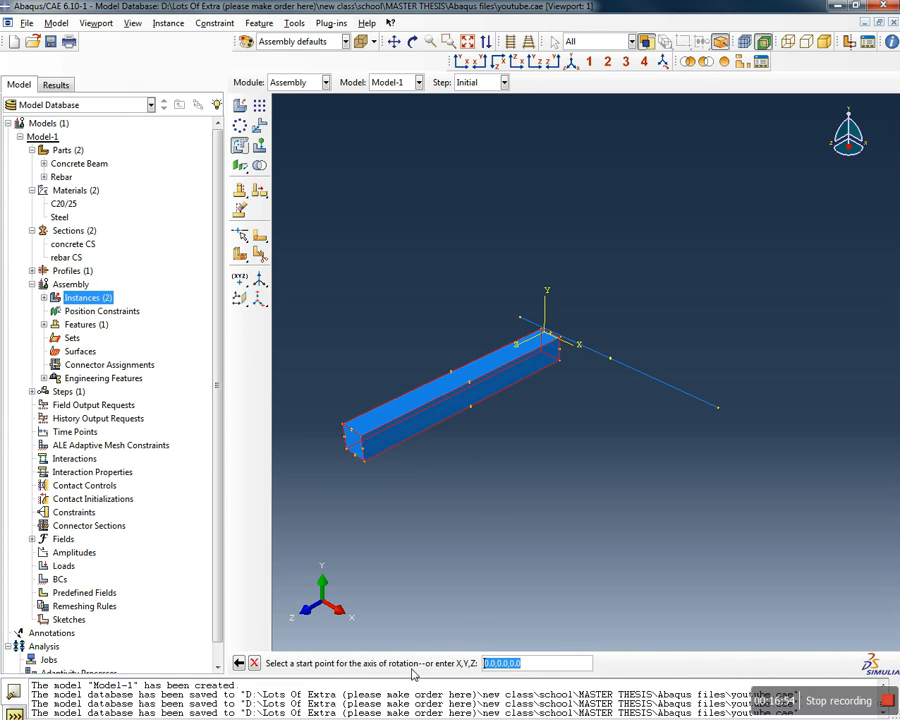
pyautogui.click(543, 333)
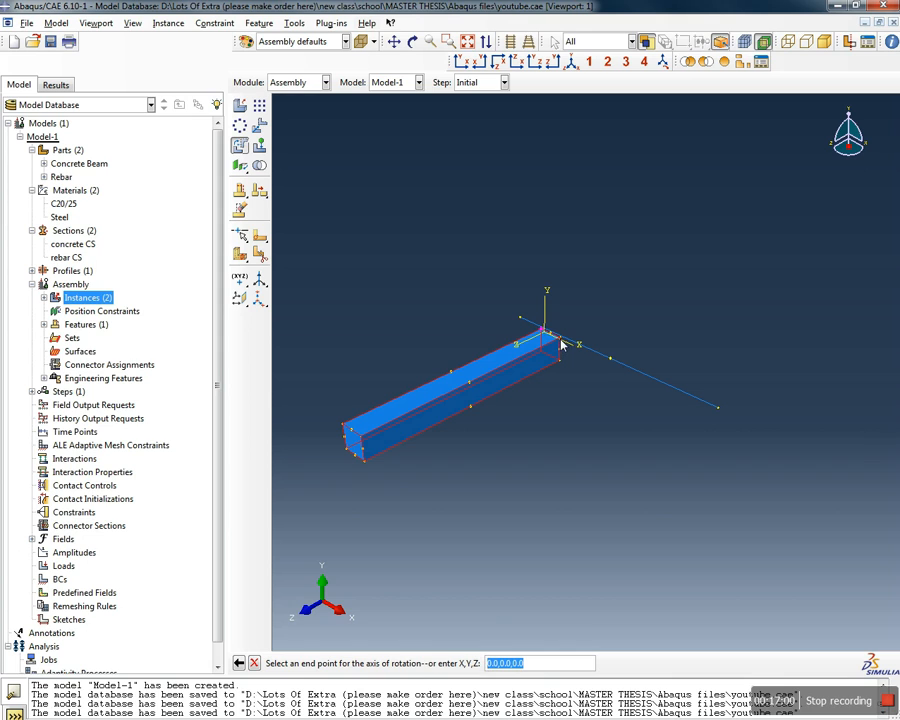
pyautogui.click(562, 344)
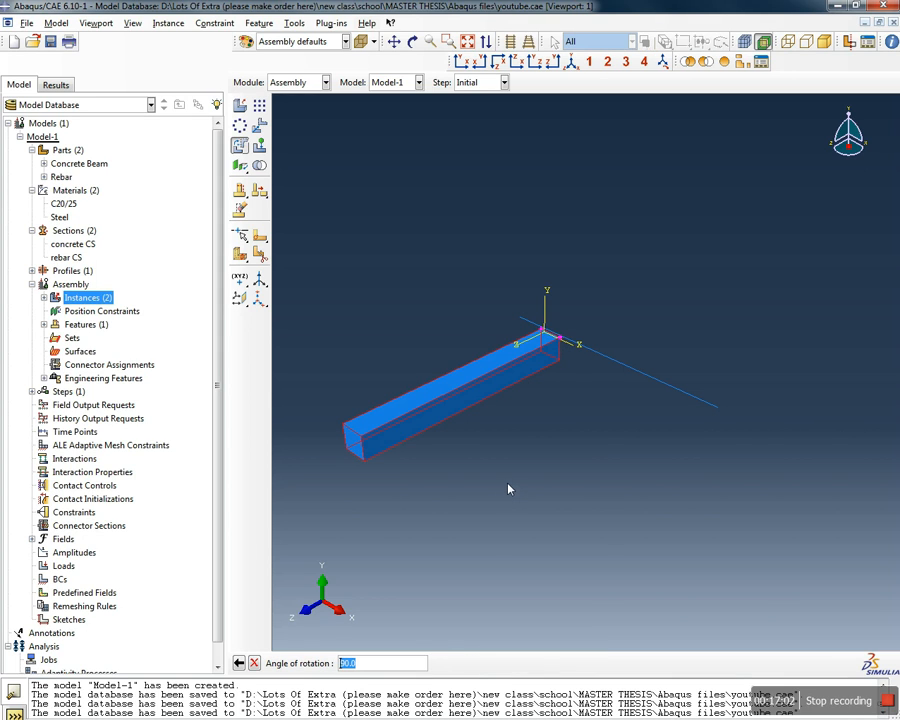
pyautogui.press('Return')
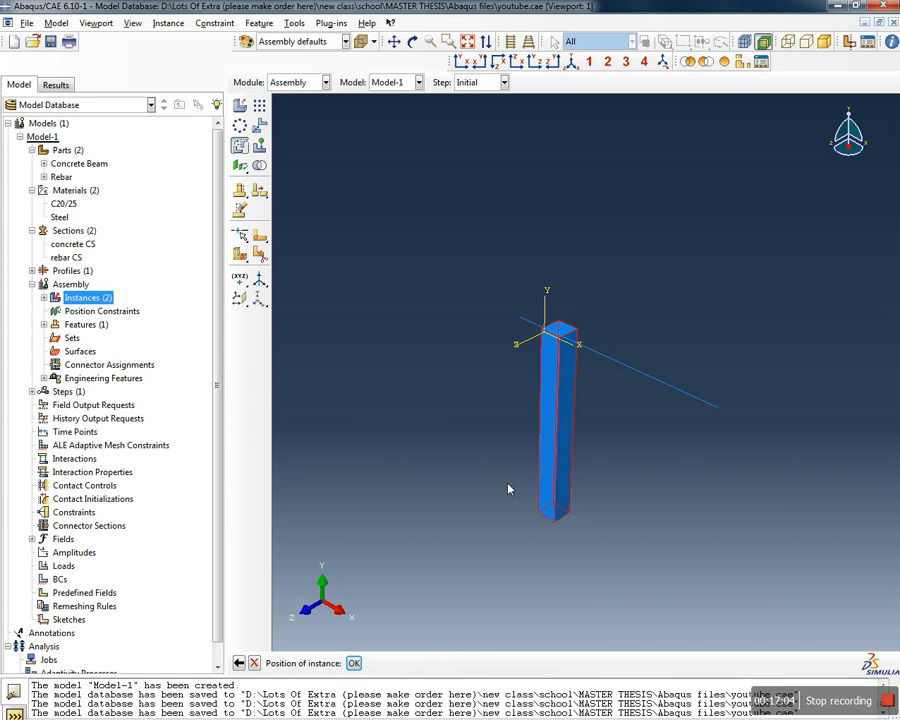
pyautogui.click(354, 664)
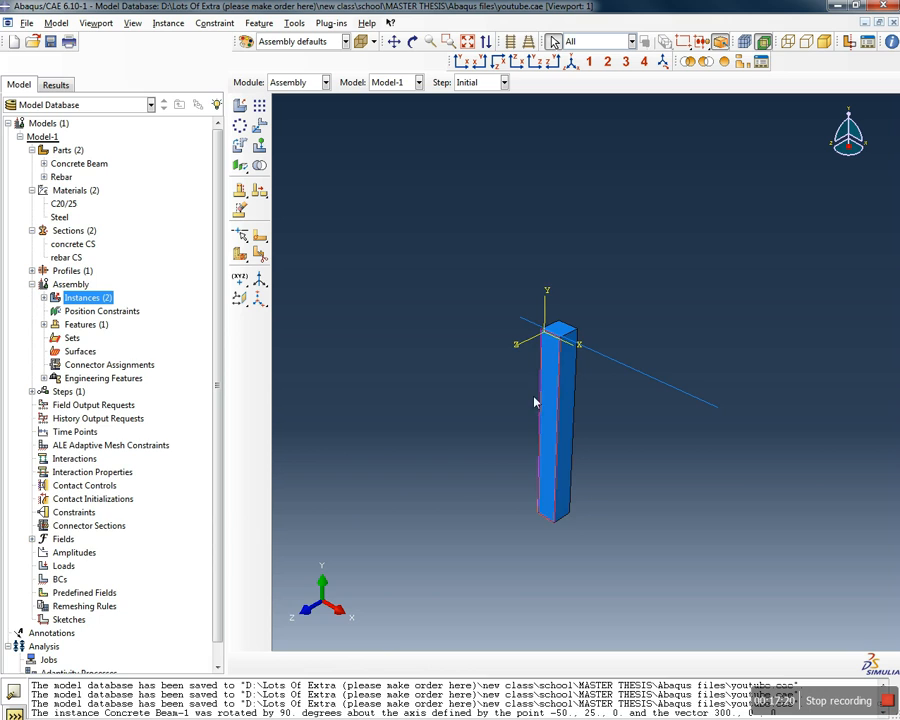
# Translate the Concrete Beam instance from a corner of its lower end face to the assembly origin
pyautogui.scroll(-3, 558, 422)
pyautogui.scroll(1, 554, 449)
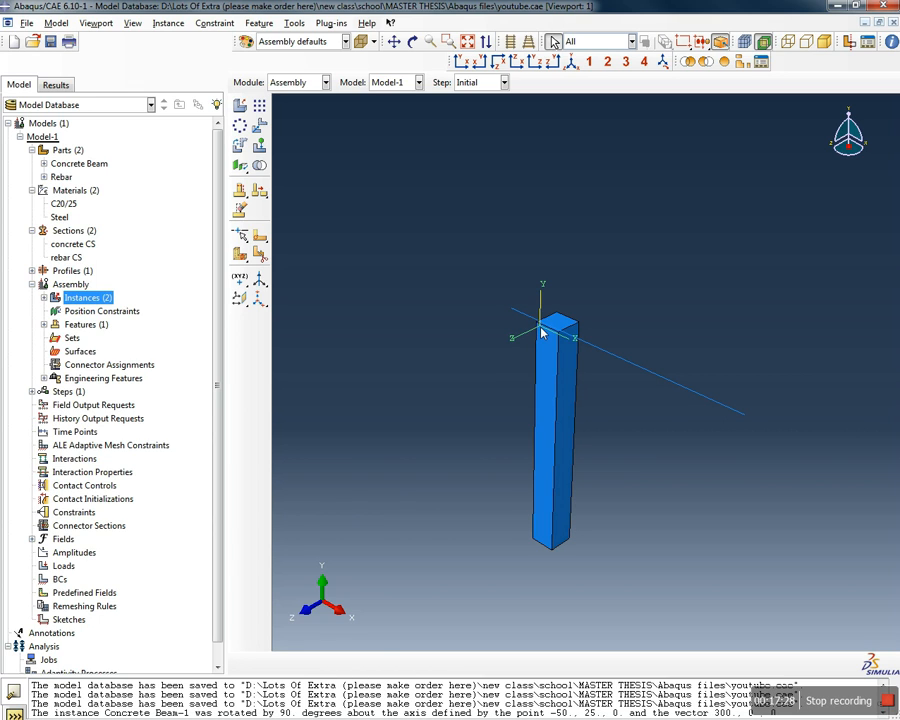
pyautogui.click(262, 131)
pyautogui.click(556, 438)
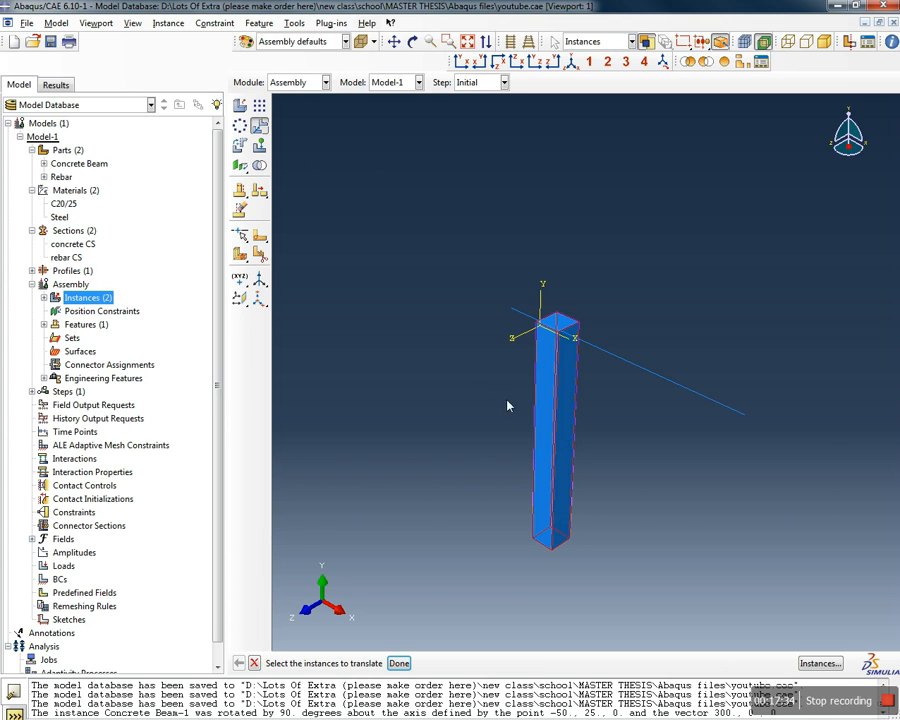
pyautogui.click(399, 663)
pyautogui.keyDown('ctrl'); pyautogui.keyDown('alt'); pyautogui.moveTo(640, 488); pyautogui.dragTo(532, 432); pyautogui.keyUp('alt'); pyautogui.keyUp('ctrl')
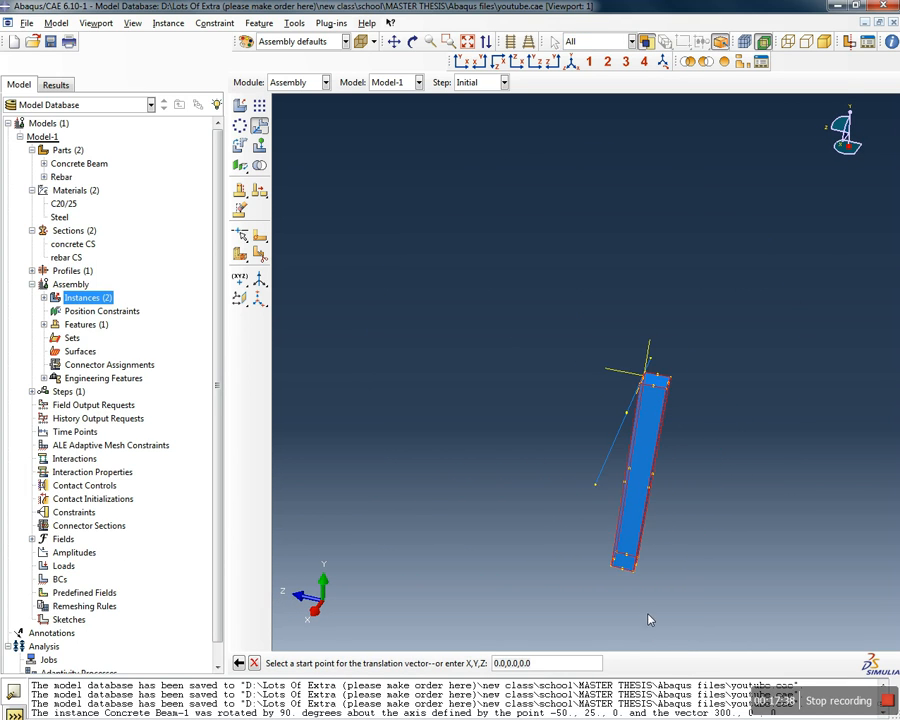
pyautogui.scroll(2, 648, 620)
pyautogui.click(633, 567)
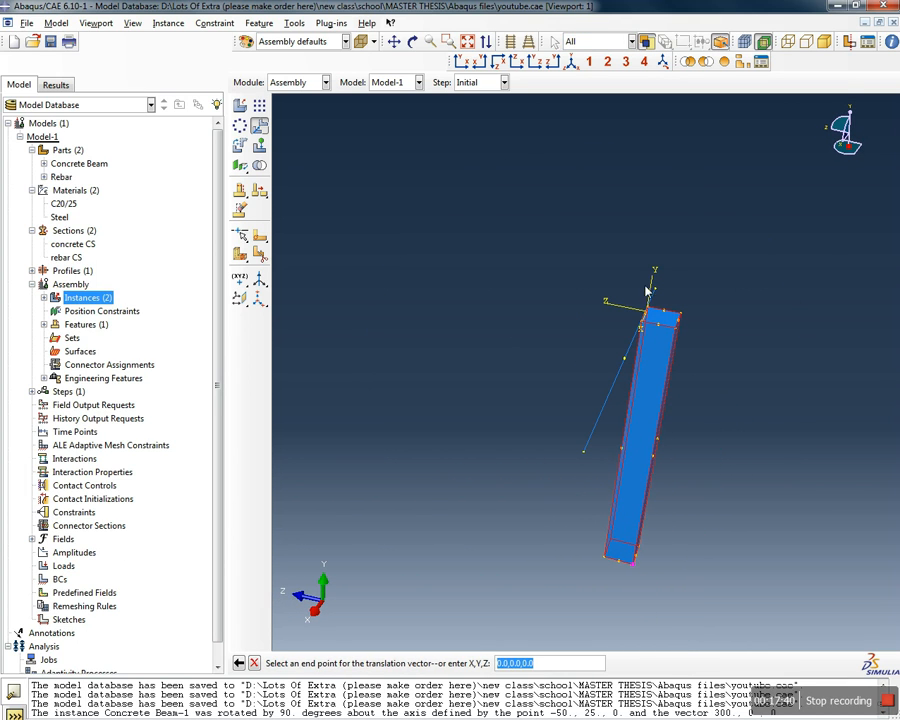
pyautogui.scroll(3, 648, 300)
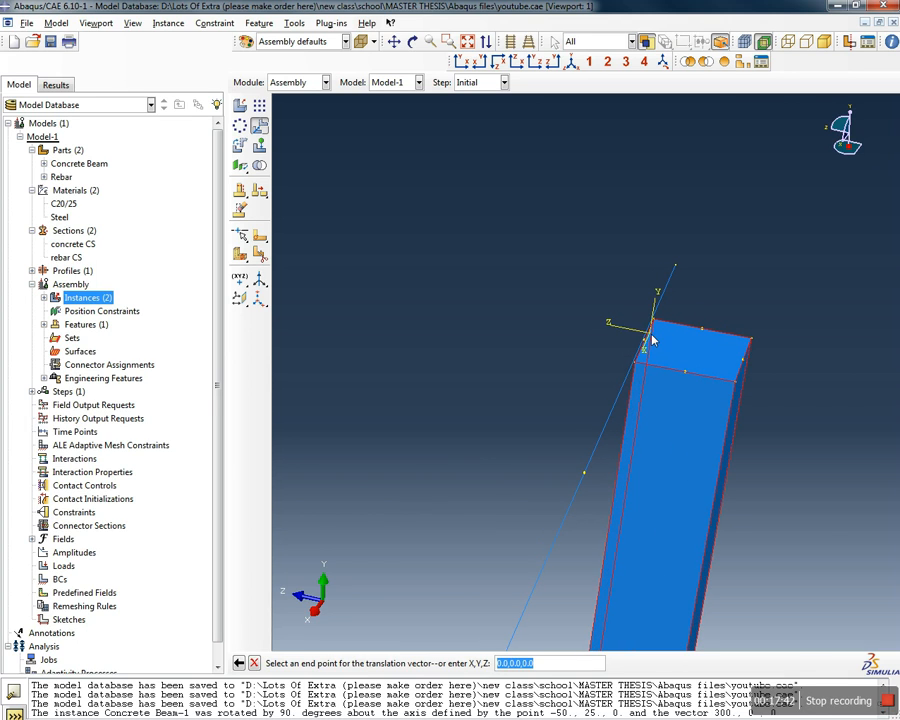
pyautogui.click(648, 340)
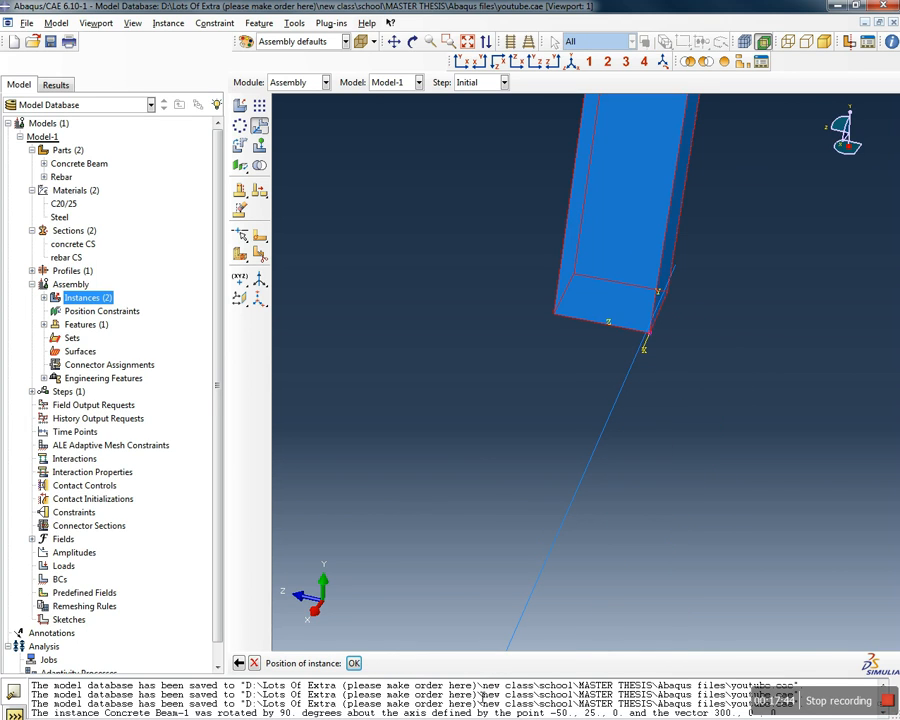
pyautogui.click(354, 664)
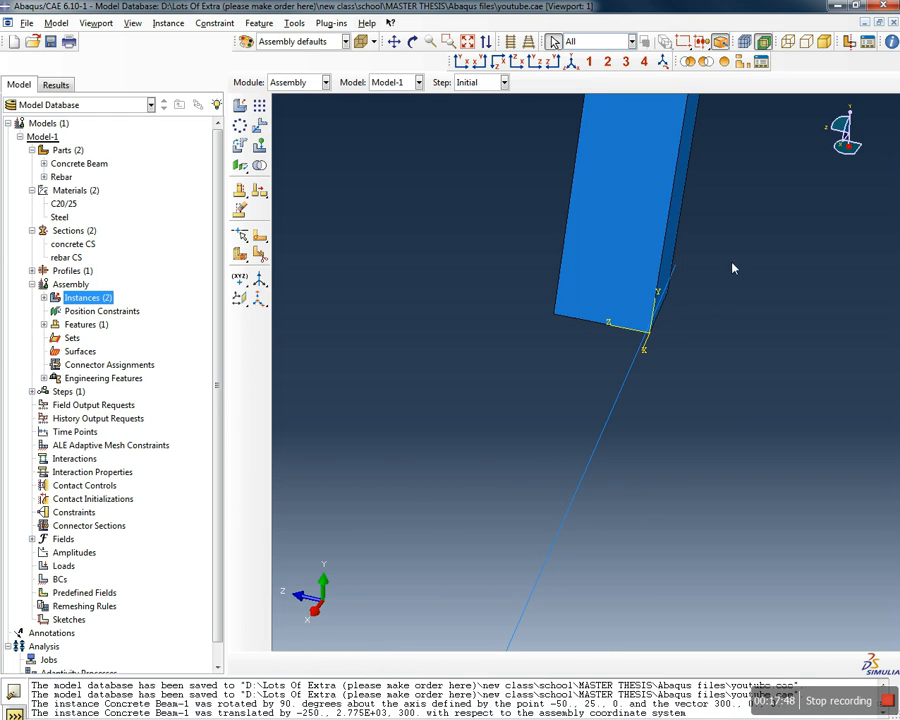
# Translate the Concrete Beam instance by 300 along X, moving its neighbouring bottom corner onto the assembly origin
pyautogui.scroll(-4, 699, 376)
pyautogui.keyDown('ctrl'); pyautogui.keyDown('alt'); pyautogui.moveTo(751, 285); pyautogui.dragTo(672, 420); pyautogui.keyUp('alt'); pyautogui.keyUp('ctrl')
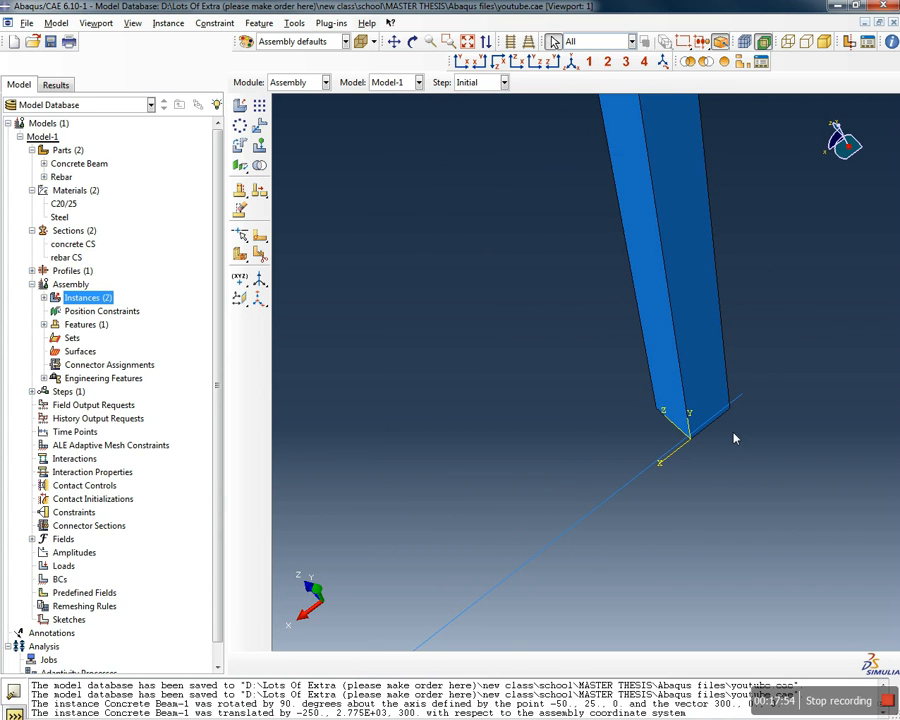
pyautogui.scroll(2, 708, 416)
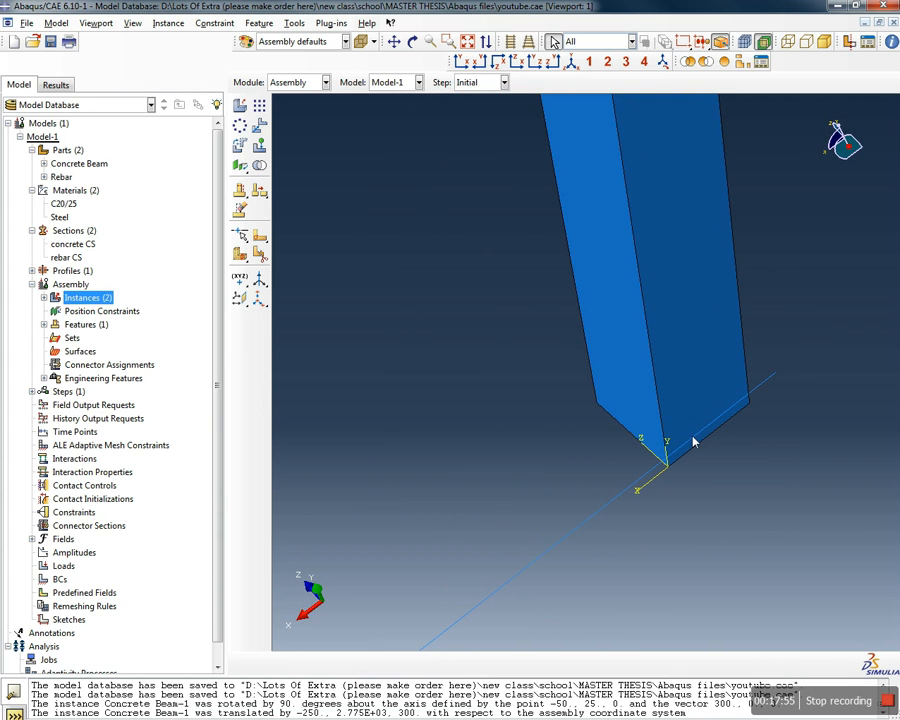
pyautogui.click(259, 127)
pyautogui.click(700, 340)
pyautogui.middleClick(706, 350)
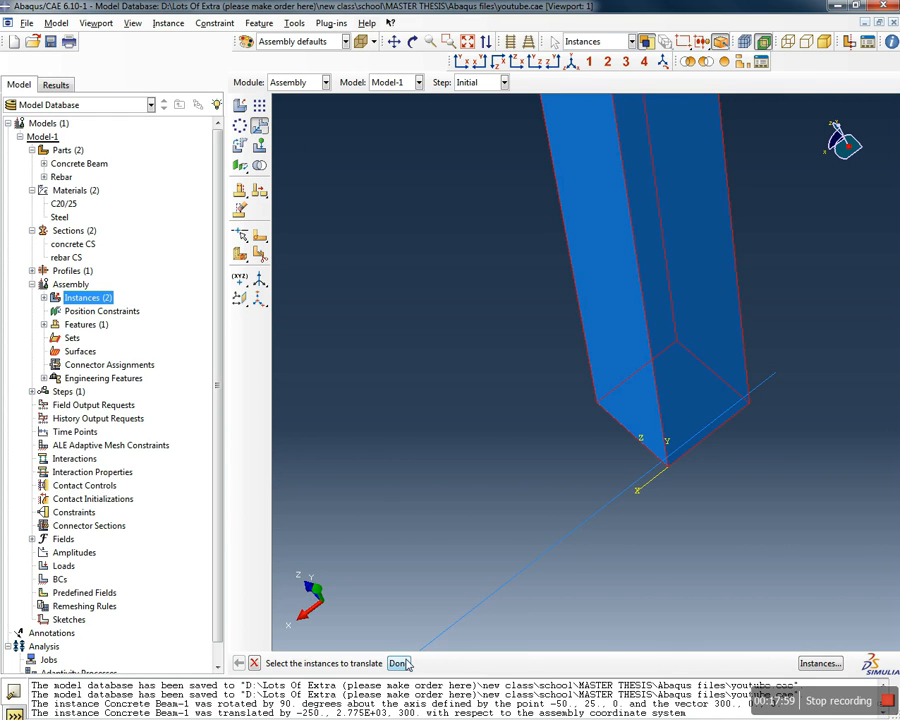
pyautogui.click(750, 409)
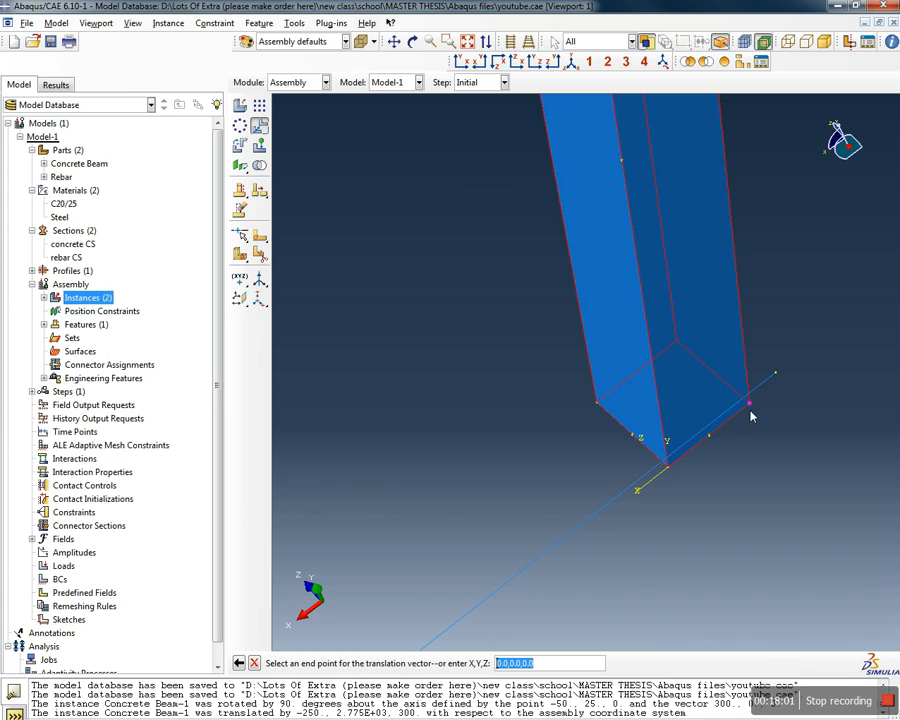
pyautogui.click(668, 468)
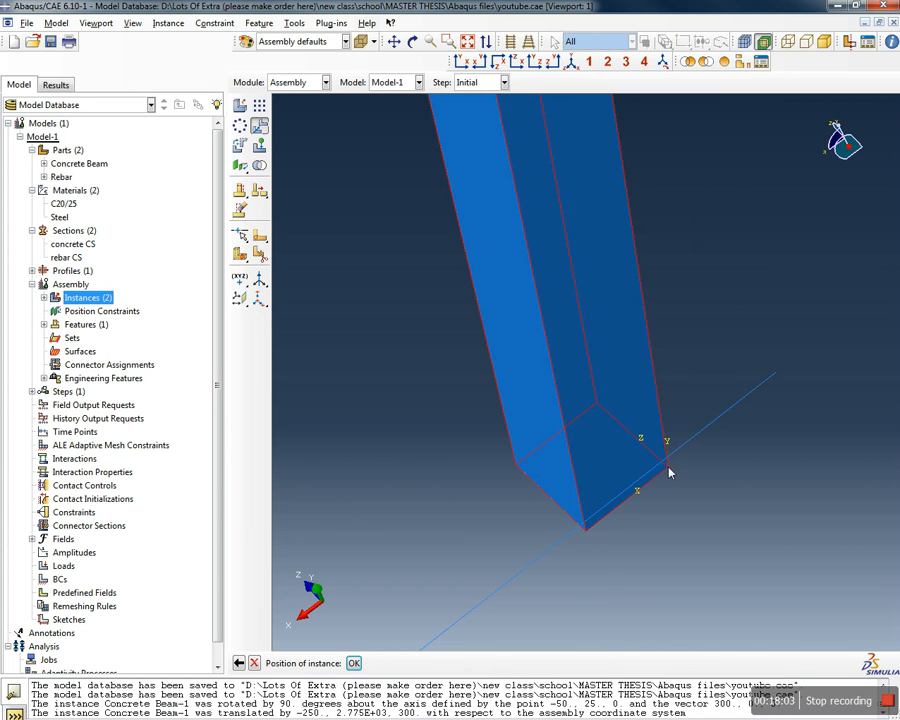
pyautogui.click(361, 664)
pyautogui.keyDown('ctrl'); pyautogui.keyDown('alt'); pyautogui.moveTo(788, 473); pyautogui.dragTo(716, 536); pyautogui.keyUp('alt'); pyautogui.keyUp('ctrl')
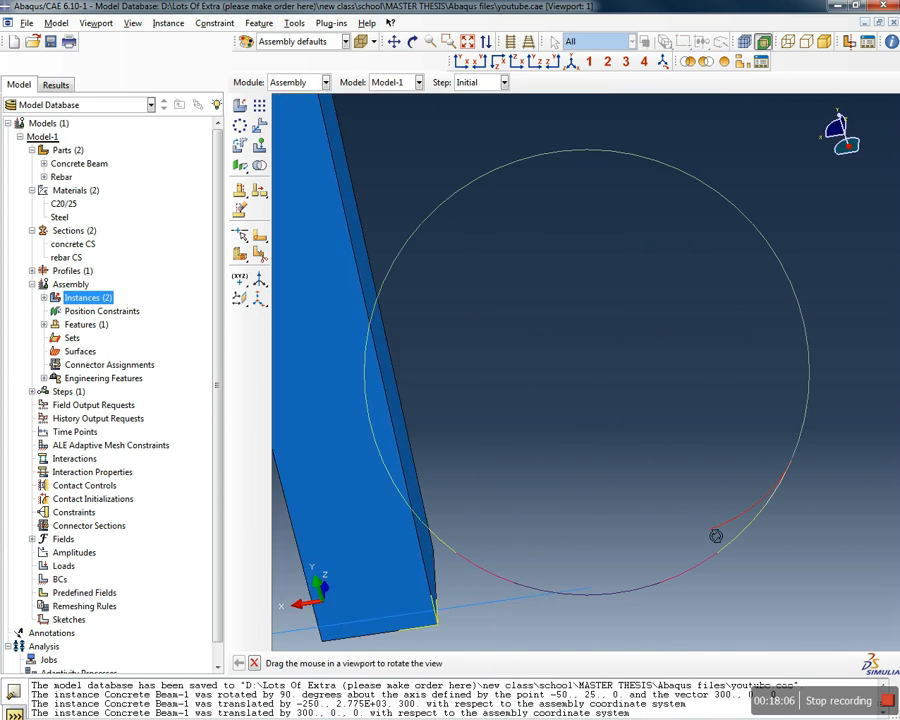
pyautogui.scroll(5, 508, 434)
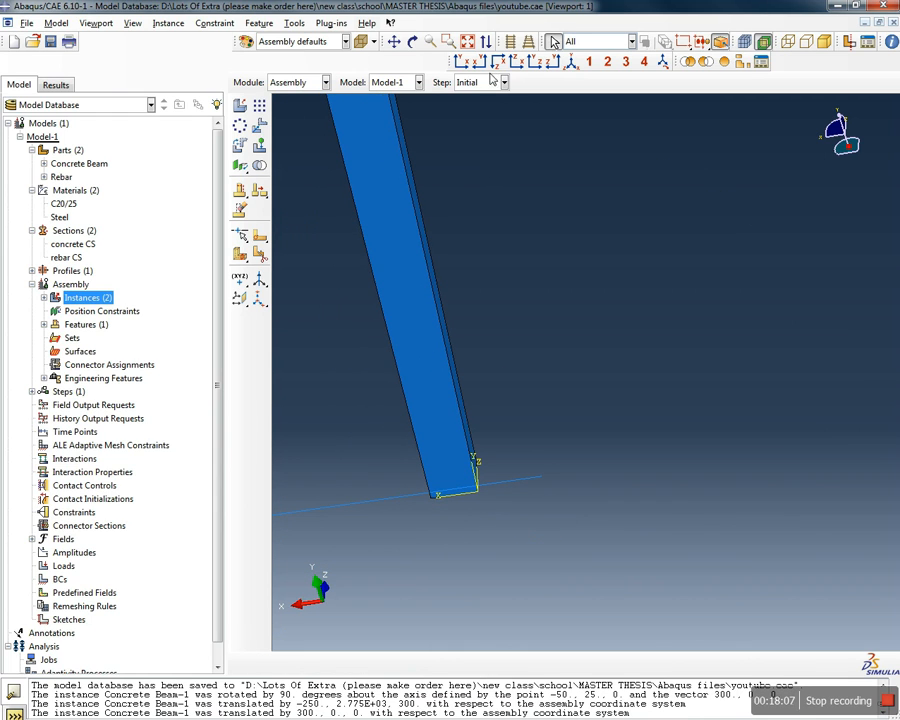
pyautogui.click(467, 43)
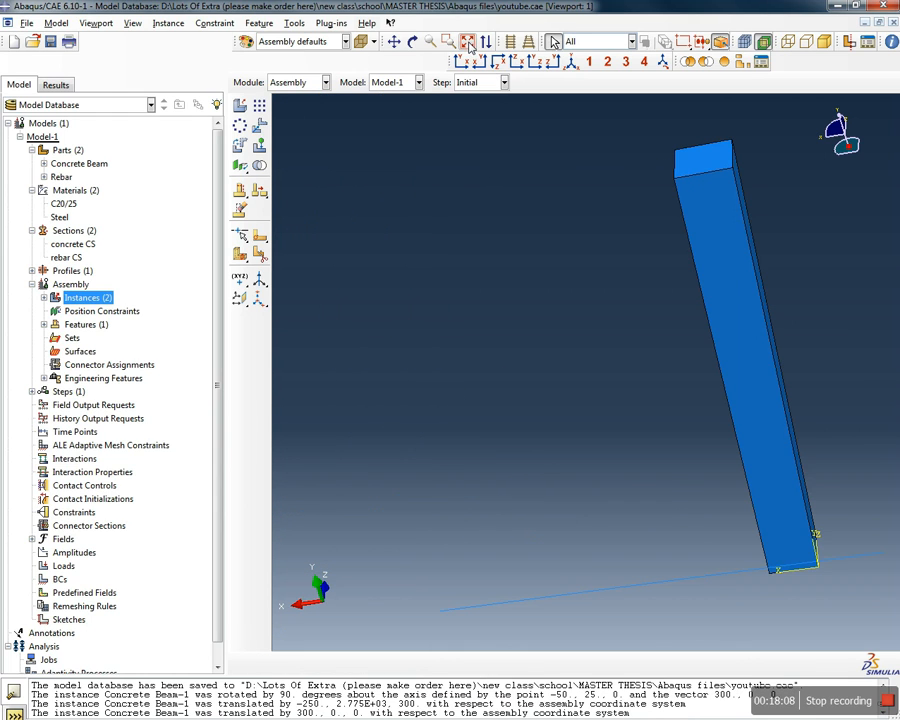
pyautogui.click(571, 62)
pyautogui.keyDown('ctrl'); pyautogui.keyDown('alt'); pyautogui.moveTo(605, 466); pyautogui.dragTo(497, 457); pyautogui.keyUp('alt'); pyautogui.keyUp('ctrl')
pyautogui.scroll(2, 510, 468)
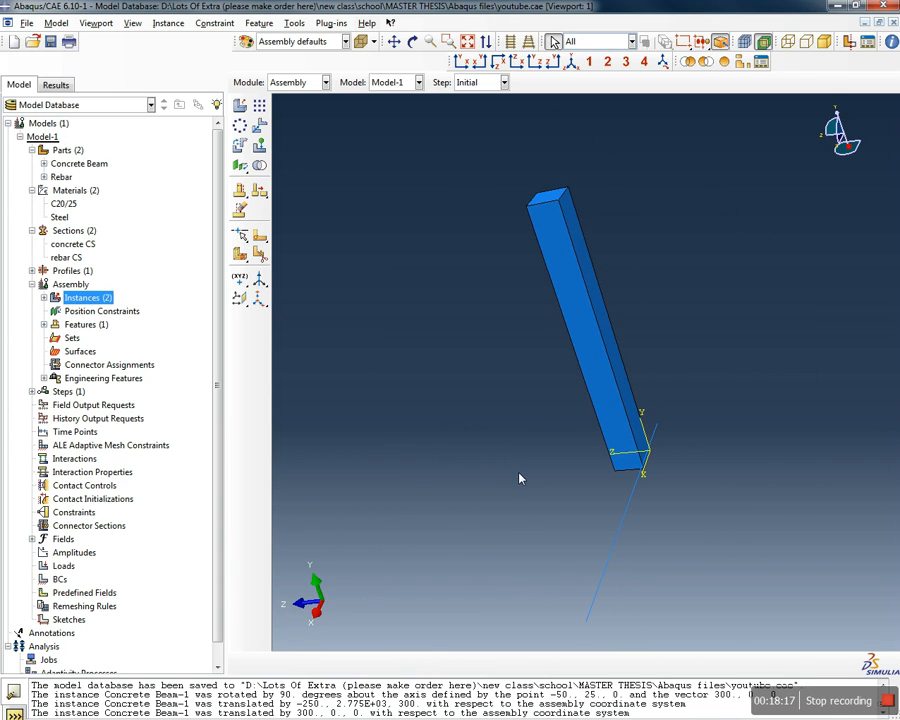
pyautogui.click(593, 606)
pyautogui.click(240, 145)
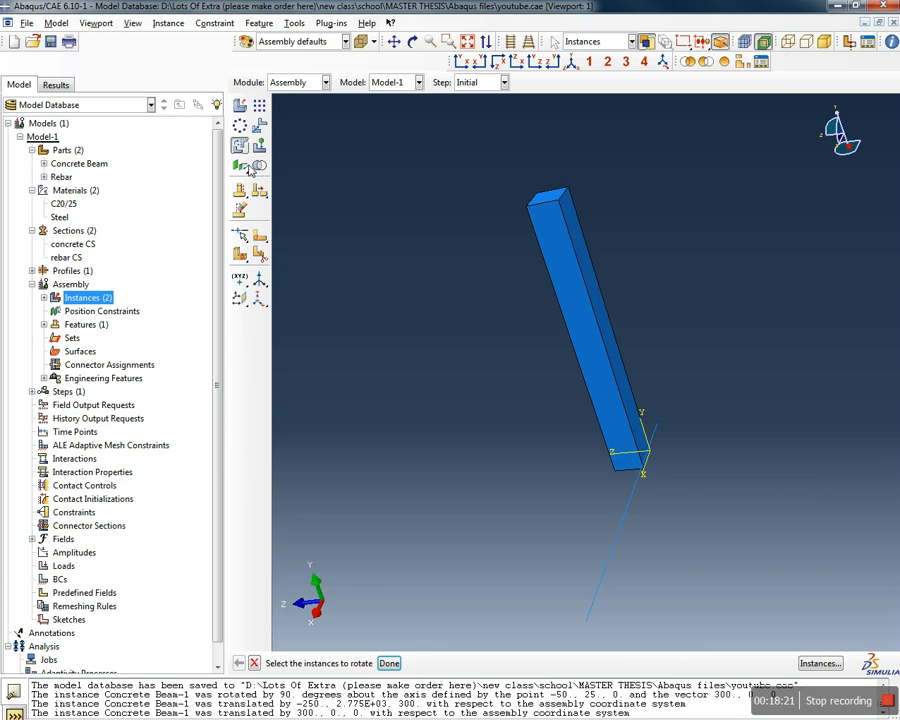
pyautogui.click(610, 558)
pyautogui.click(390, 664)
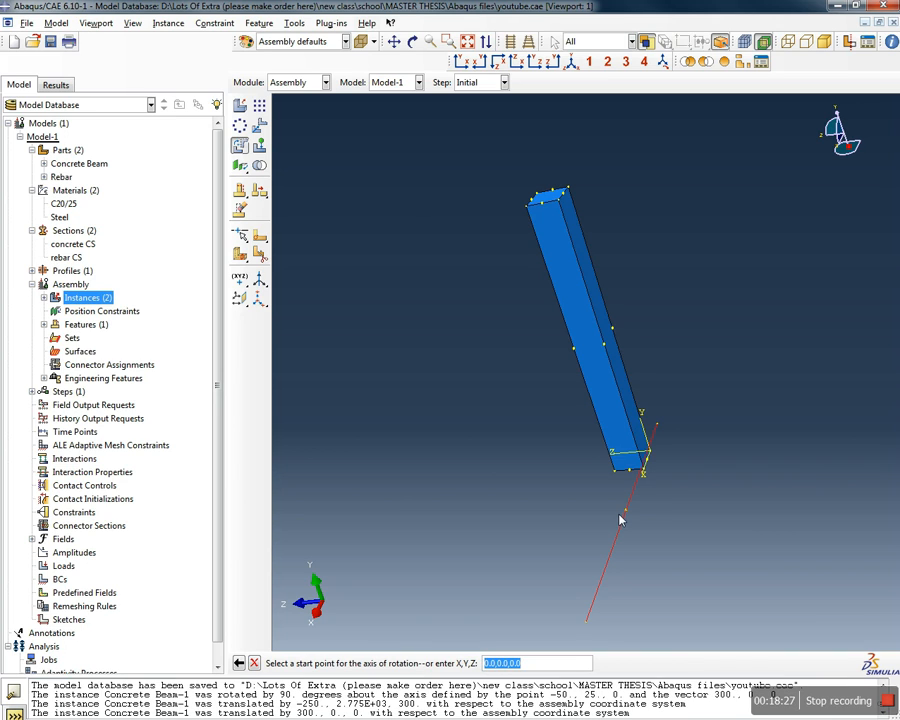
pyautogui.click(615, 471)
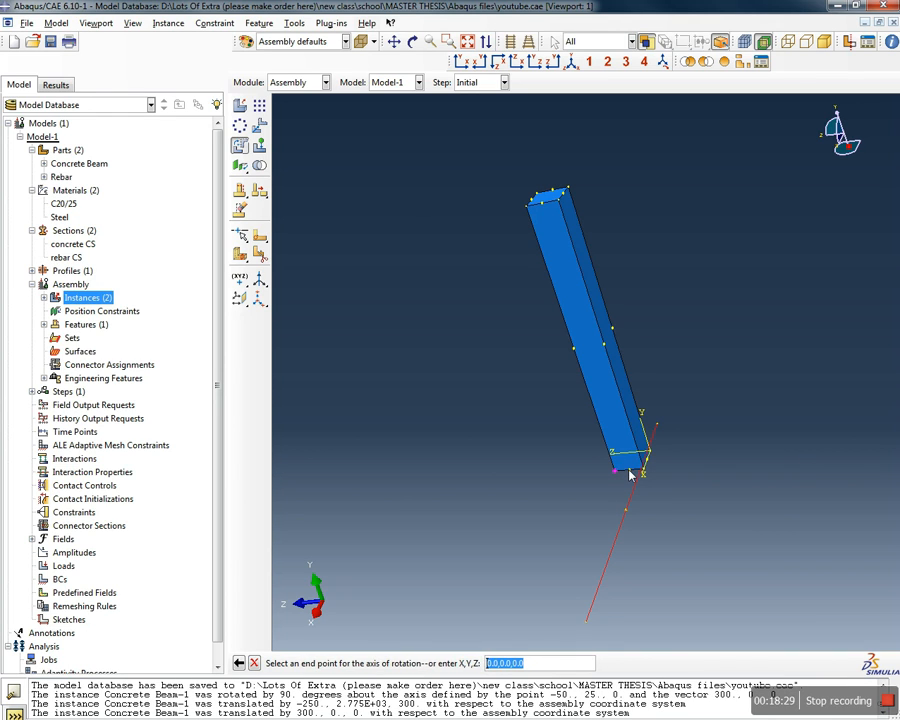
pyautogui.click(630, 476)
pyautogui.press('Return')
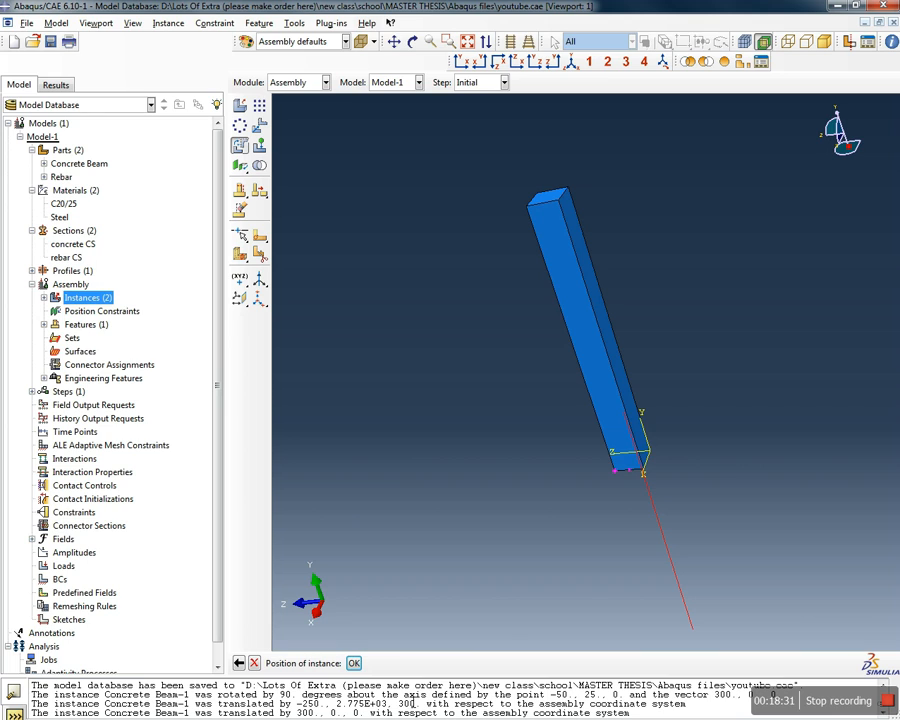
pyautogui.click(259, 126)
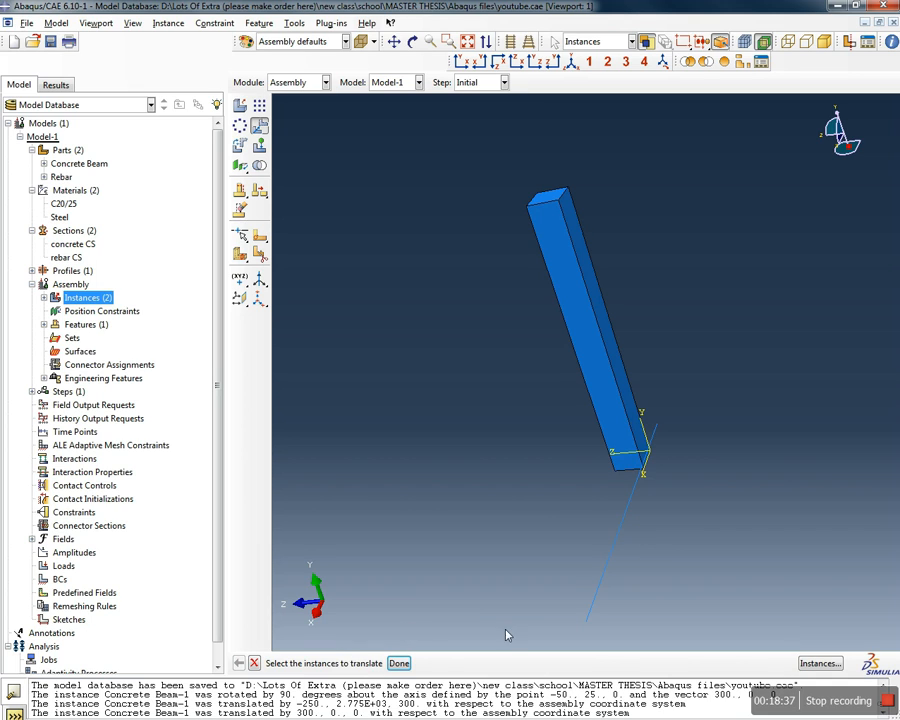
pyautogui.click(254, 663)
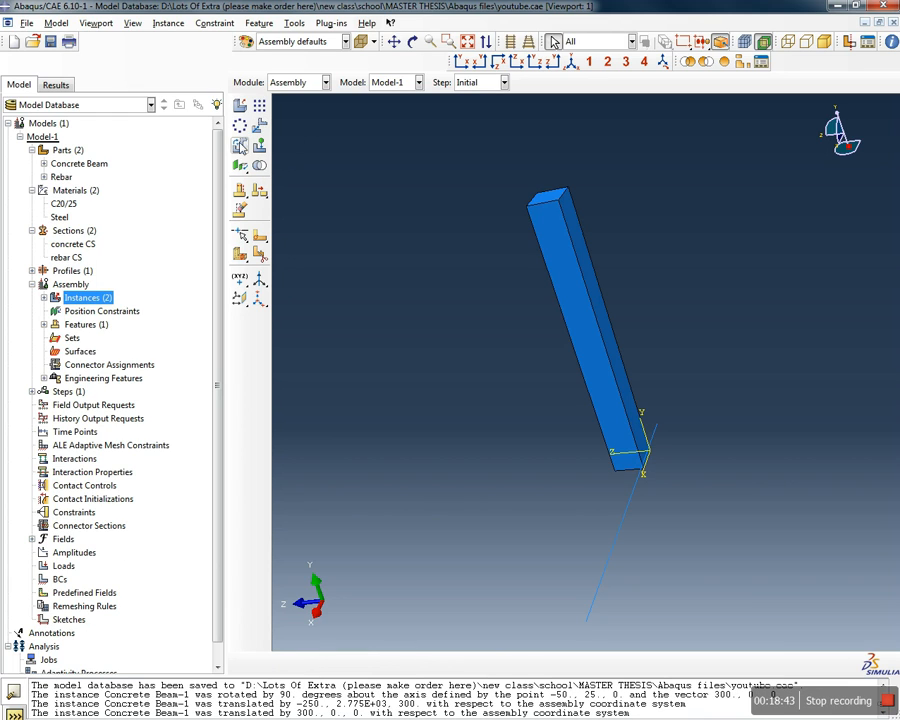
# Rotate the Rebar instance 90 degrees about the beam's bottom Z-direction edge, from its corner at 300, 0, 300 to the edge midpoint
pyautogui.click(241, 148)
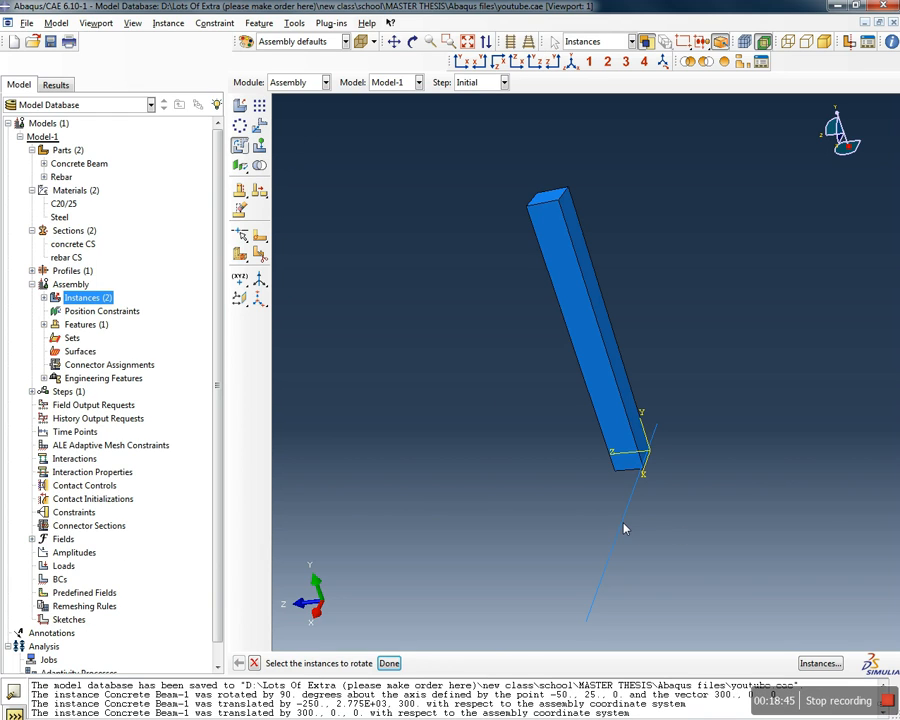
pyautogui.click(636, 476)
pyautogui.middleClick(634, 480)
pyautogui.click(616, 472)
pyautogui.click(628, 472)
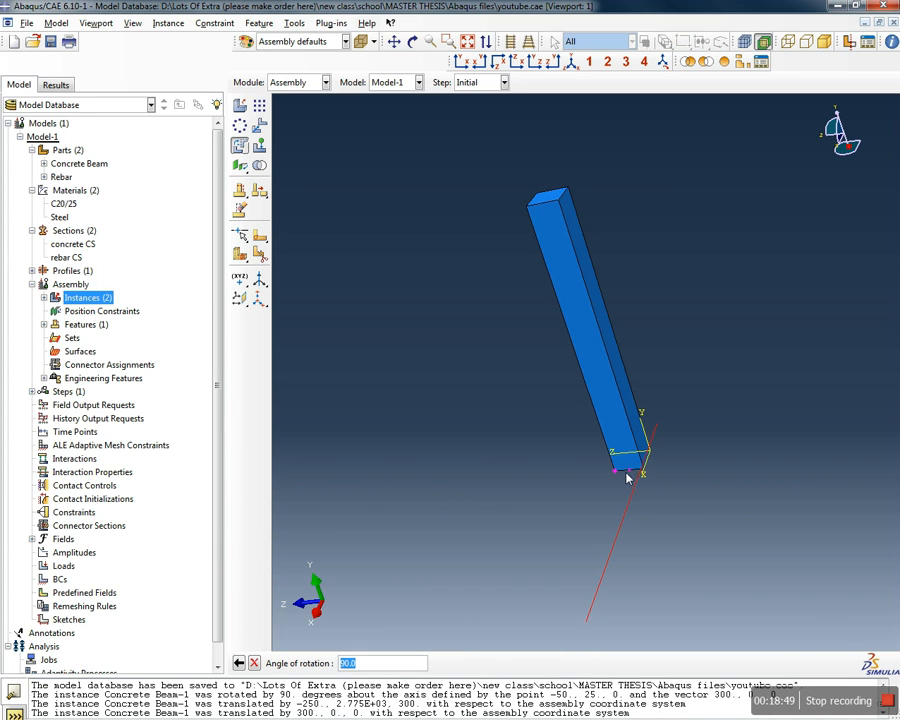
pyautogui.press('Return')
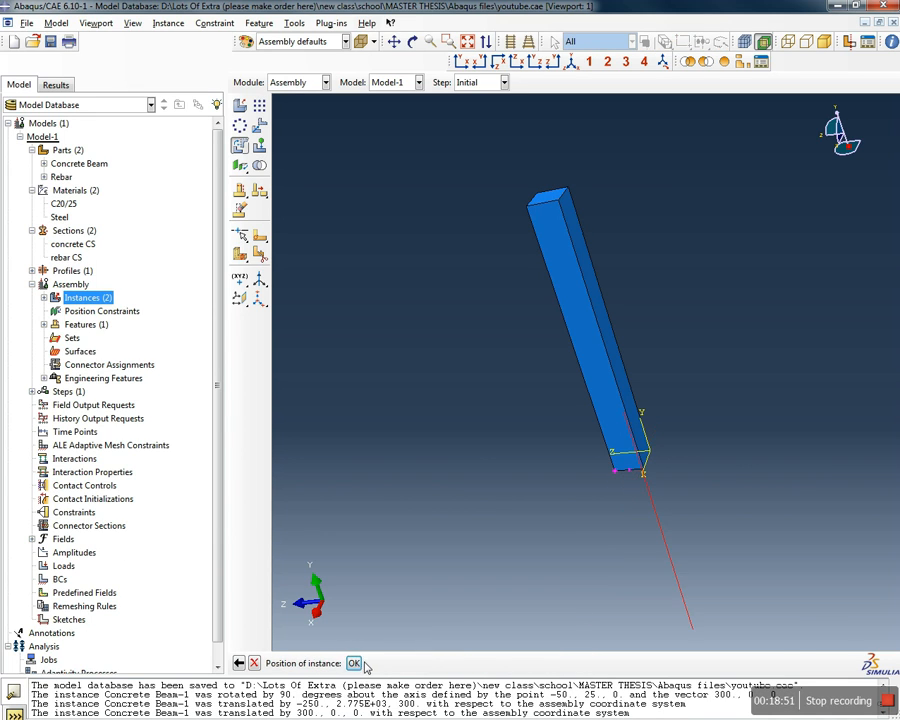
pyautogui.click(354, 663)
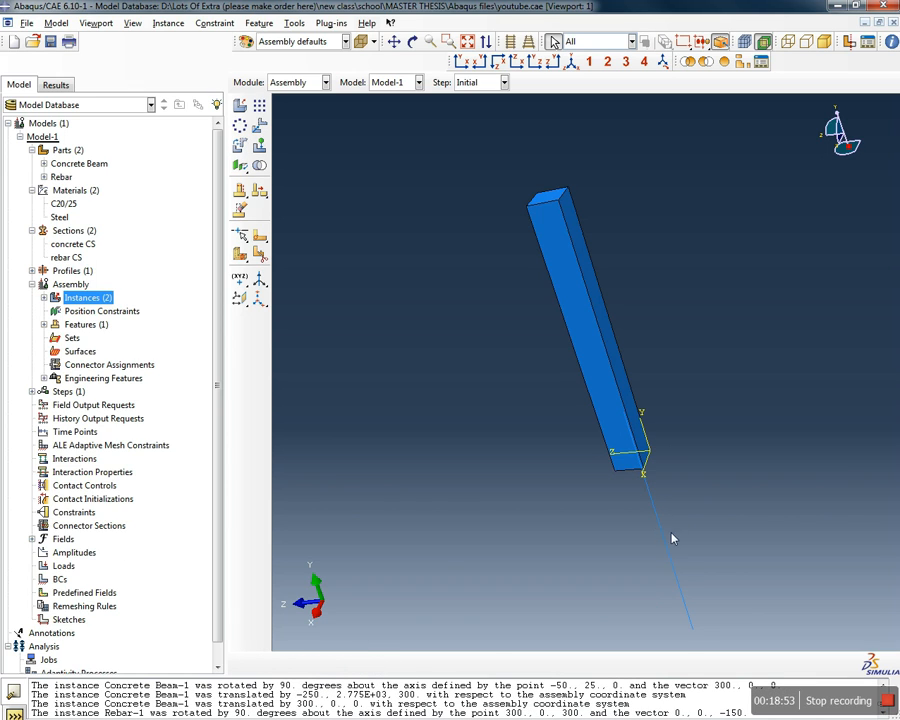
# Translate the Rebar instance from its lower endpoint to the beam corner at the assembly origin
pyautogui.click(259, 126)
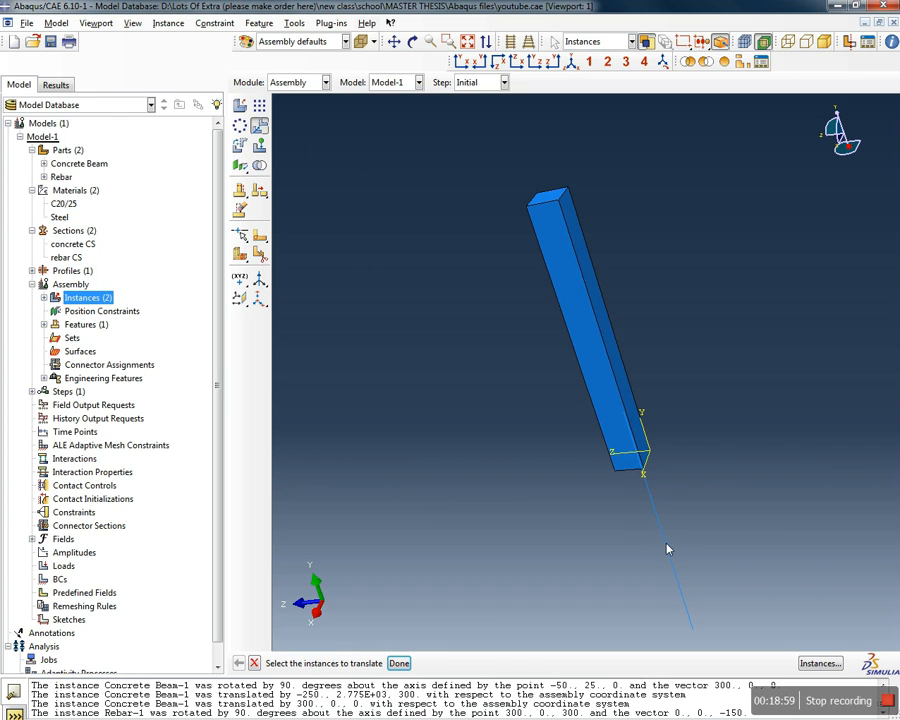
pyautogui.click(676, 578)
pyautogui.click(411, 664)
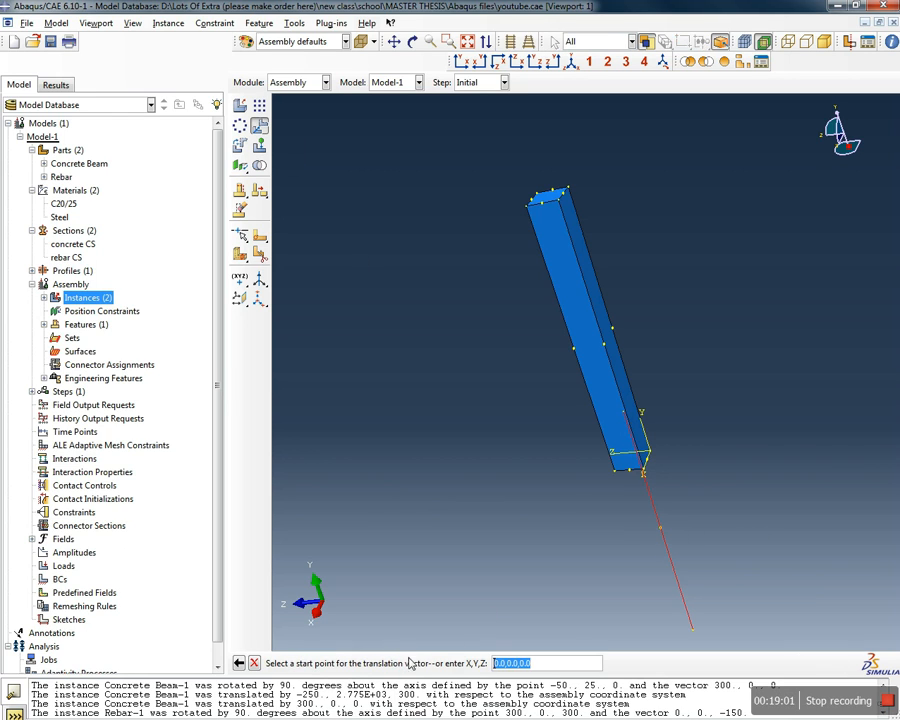
pyautogui.click(692, 631)
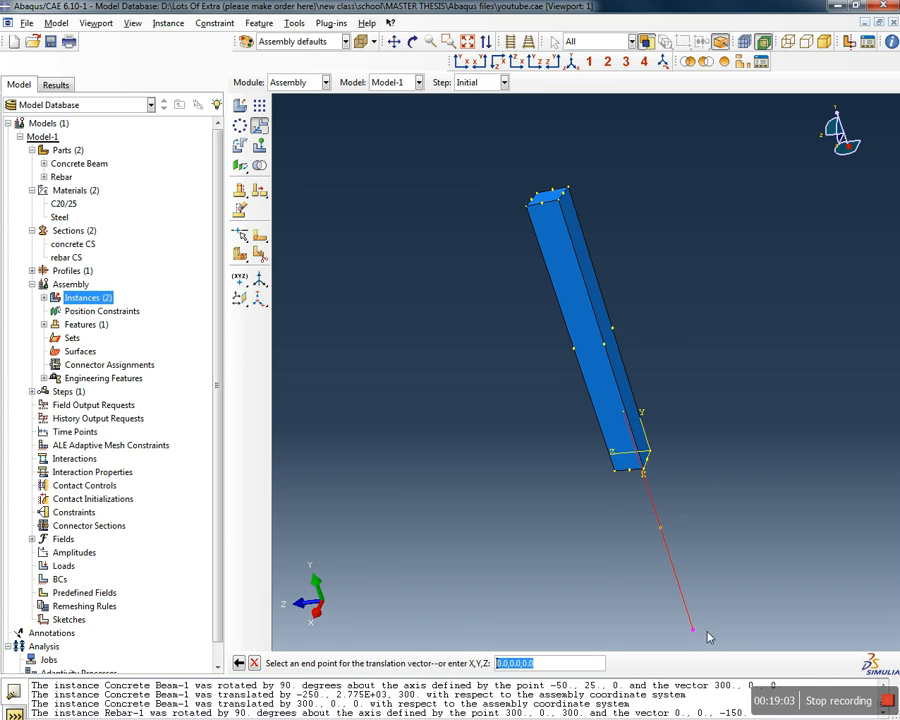
pyautogui.click(650, 454)
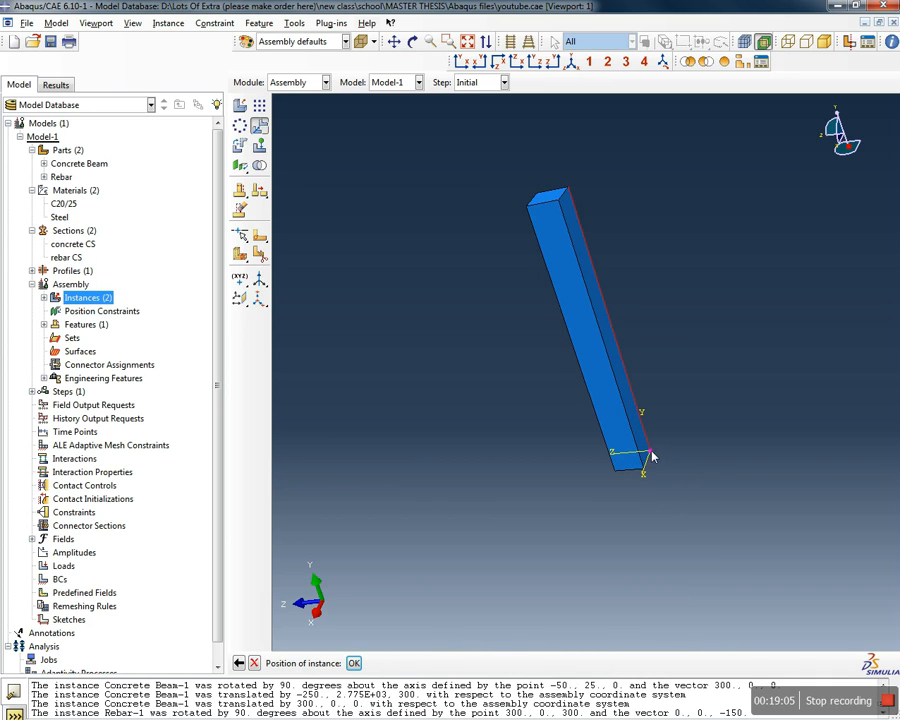
pyautogui.click(355, 662)
# Suppress the Concrete Beam-1 instance in the assembly
pyautogui.keyDown('ctrl'); pyautogui.keyDown('alt'); pyautogui.moveTo(603, 519); pyautogui.dragTo(378, 475); pyautogui.keyUp('alt'); pyautogui.keyUp('ctrl')
pyautogui.keyDown('ctrl'); pyautogui.keyDown('alt'); pyautogui.moveTo(526, 464); pyautogui.dragTo(444, 369); pyautogui.keyUp('alt'); pyautogui.keyUp('ctrl')
pyautogui.keyDown('ctrl'); pyautogui.keyDown('alt'); pyautogui.moveTo(480, 416); pyautogui.dragTo(466, 384); pyautogui.keyUp('alt'); pyautogui.keyUp('ctrl')
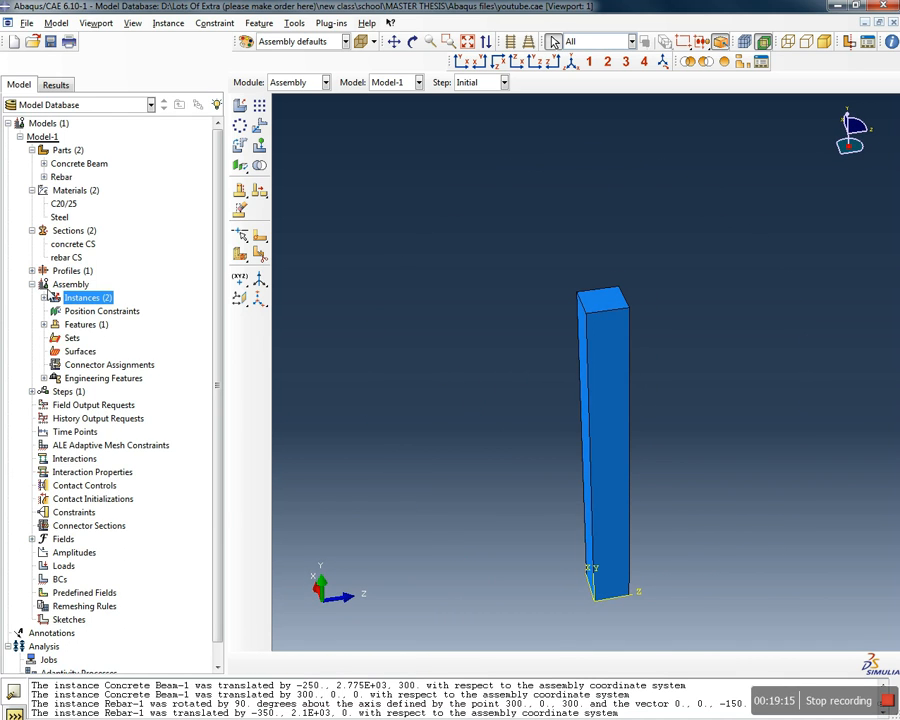
pyautogui.click(43, 297)
pyautogui.click(96, 312)
pyautogui.rightClick(96, 312)
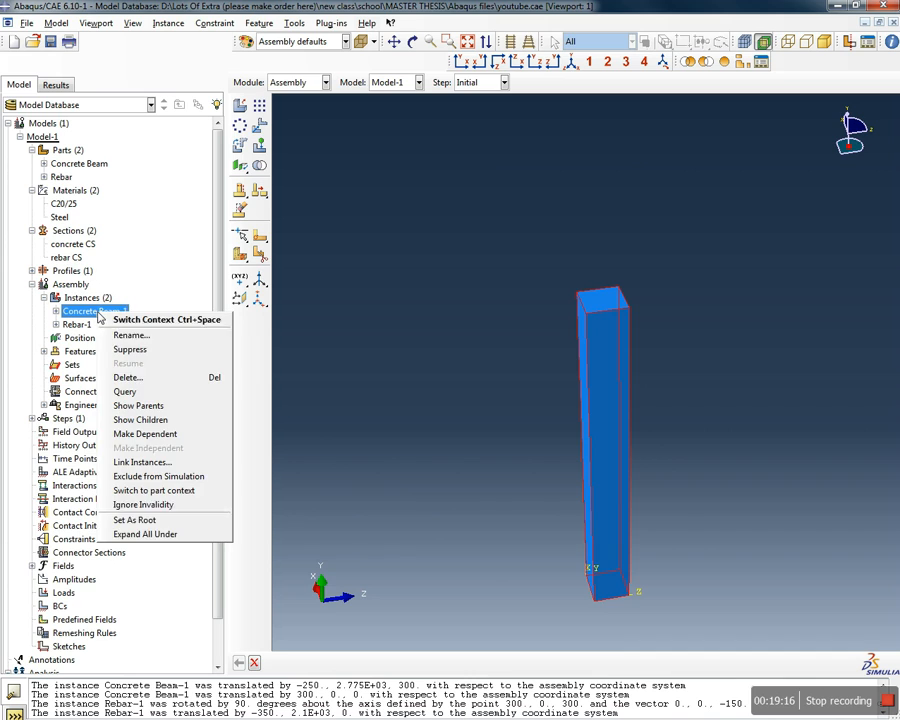
pyautogui.click(146, 349)
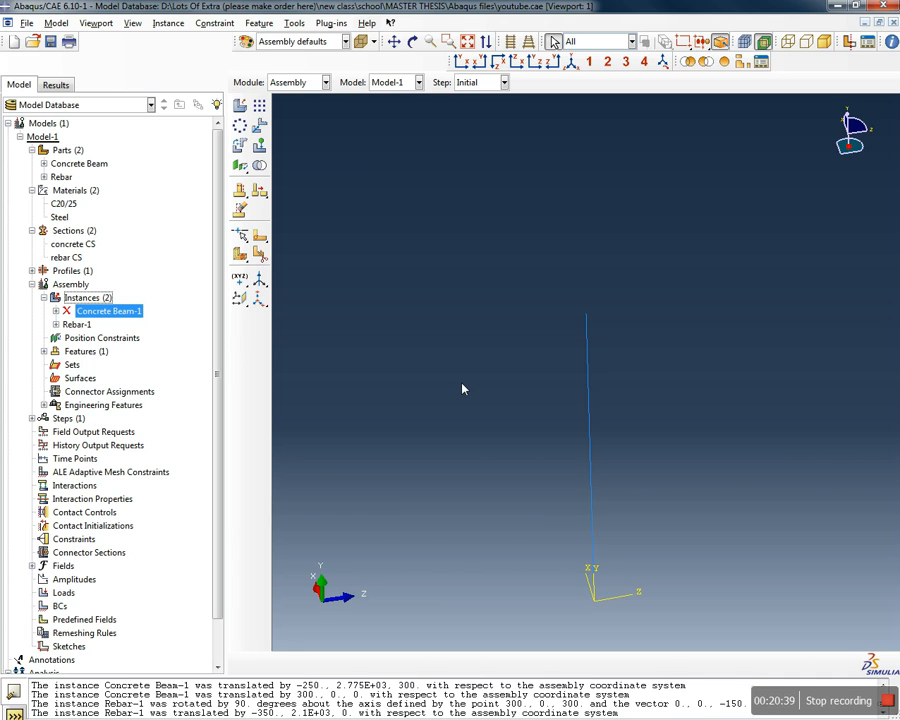
# Set up a linear pattern of the Rebar instance with 2 instances and a 226 offset in both directions
pyautogui.click(259, 106)
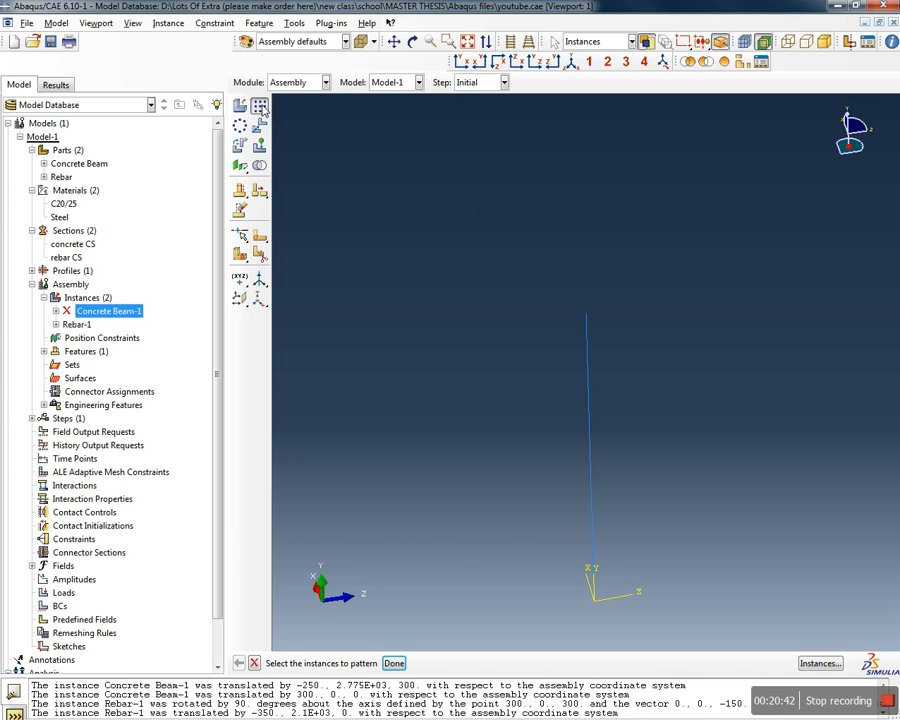
pyautogui.click(592, 519)
pyautogui.click(394, 663)
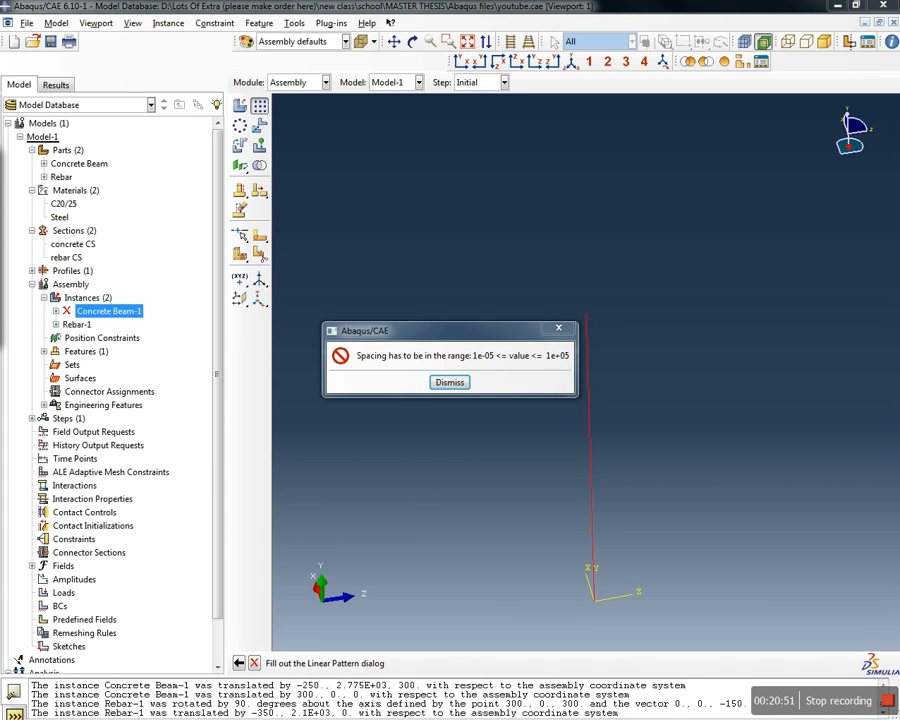
pyautogui.moveTo(330, 139); pyautogui.dragTo(583, 141)
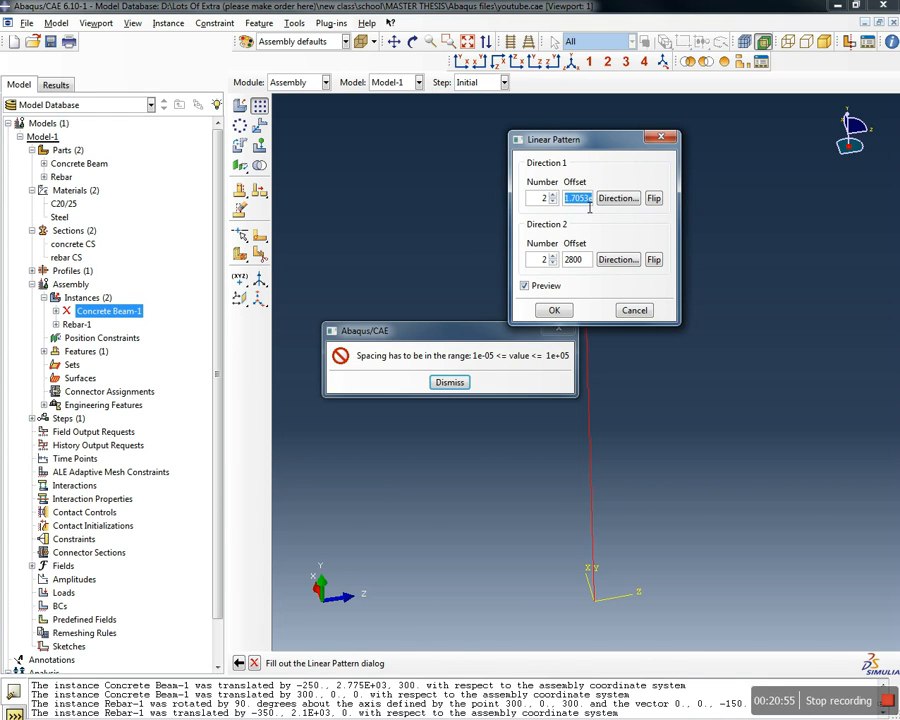
pyautogui.click(449, 382)
pyautogui.doubleClick(580, 198)
pyautogui.write('226')
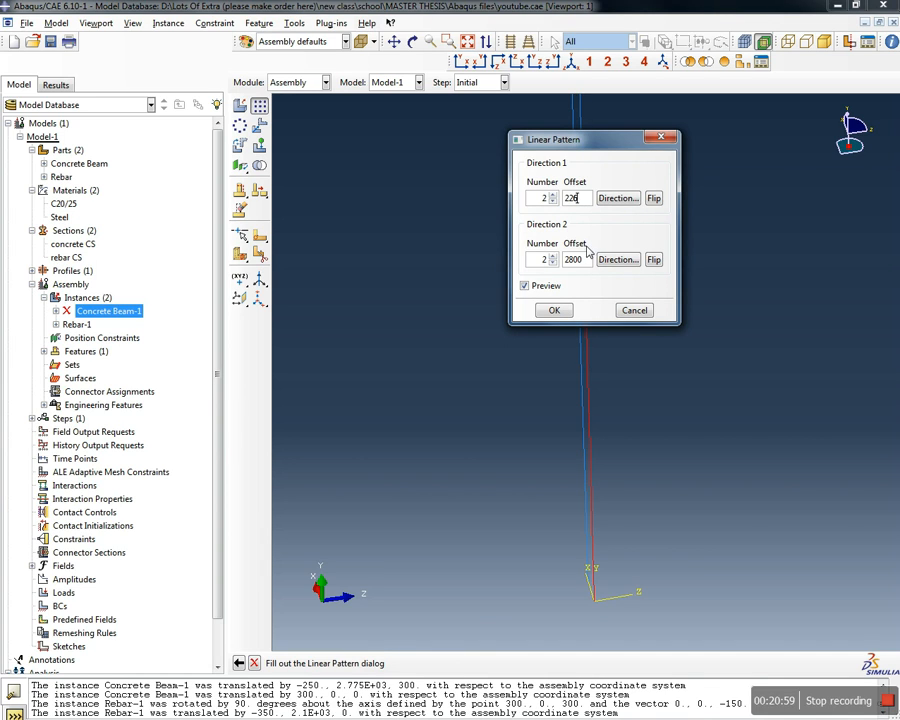
pyautogui.doubleClick(576, 260)
pyautogui.write('226')
pyautogui.moveTo(586, 143); pyautogui.dragTo(391, 197)
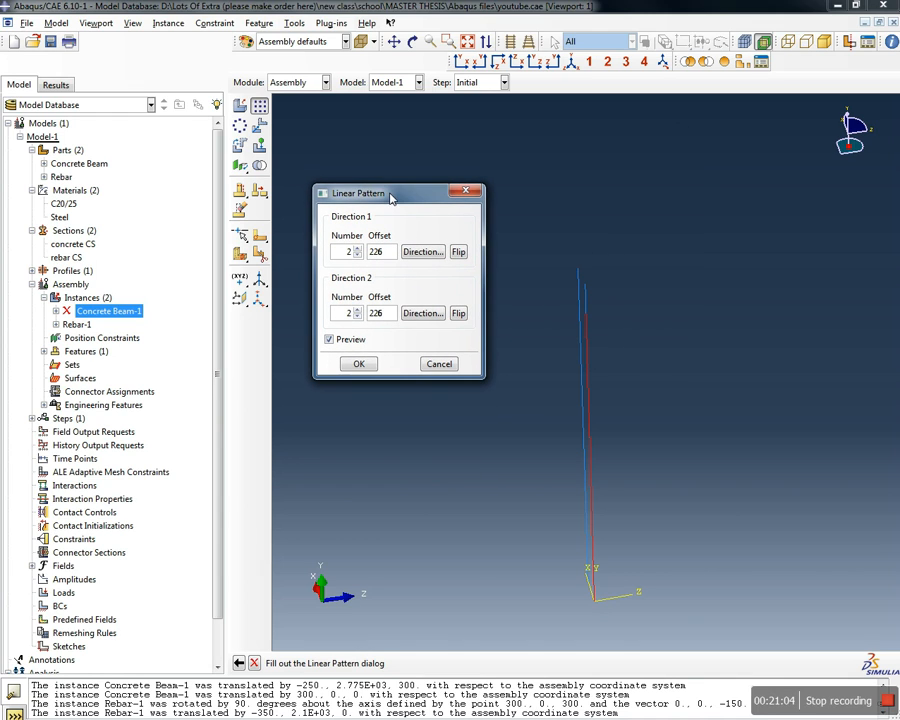
# Align the pattern's first direction with the assembly X axis and the second with the Z axis, and create the rebar copies
pyautogui.click(428, 255)
pyautogui.click(592, 597)
pyautogui.click(456, 315)
pyautogui.click(620, 600)
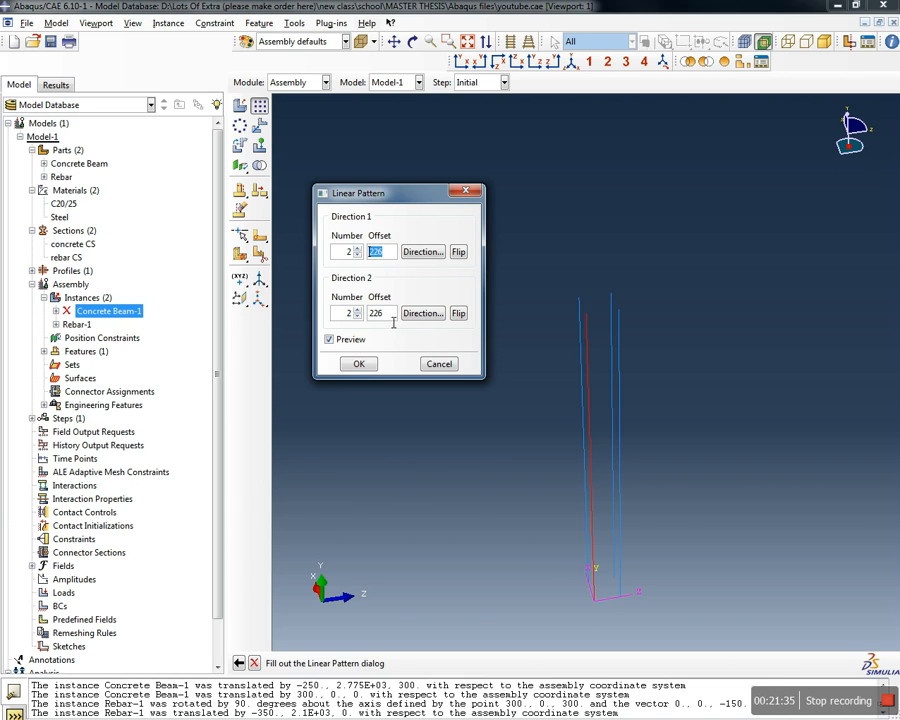
pyautogui.click(355, 364)
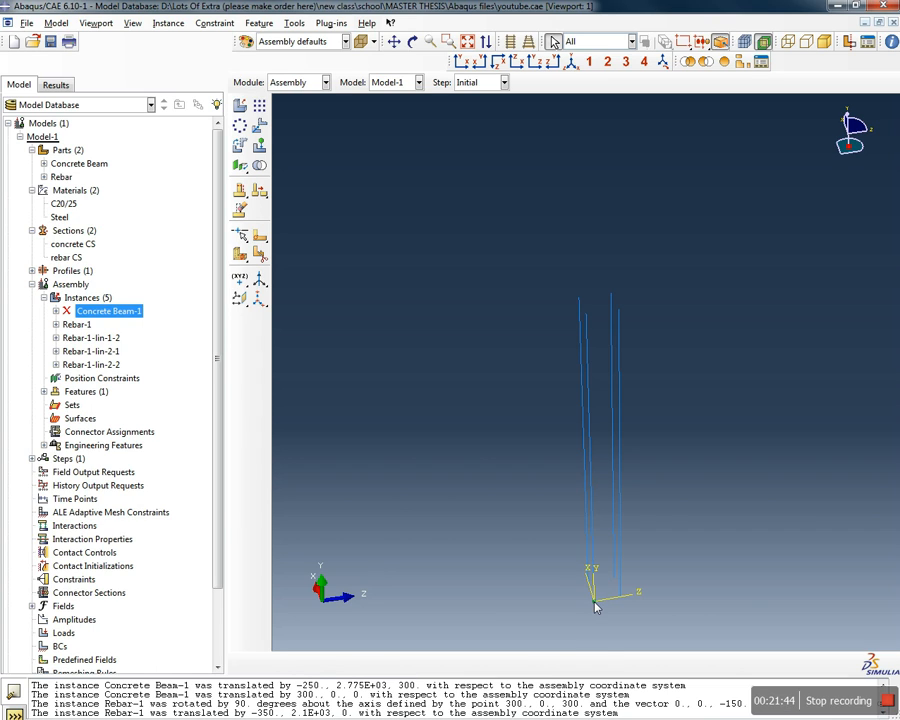
# Translate all four rebar instances together from the assembly origin to the end point 37, 0, 37
pyautogui.click(260, 127)
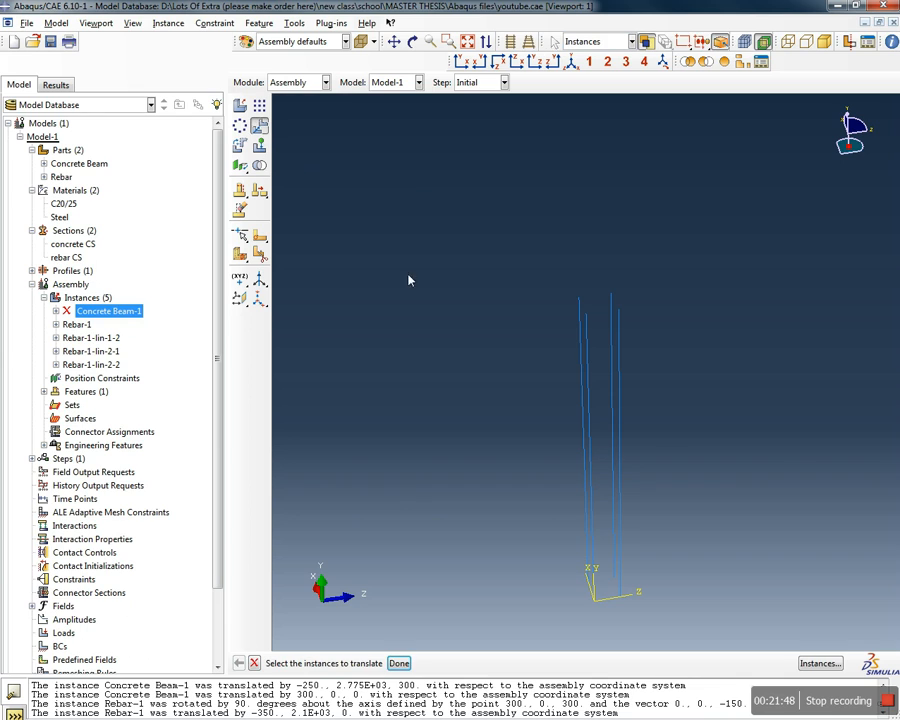
pyautogui.moveTo(697, 537); pyautogui.dragTo(468, 224)
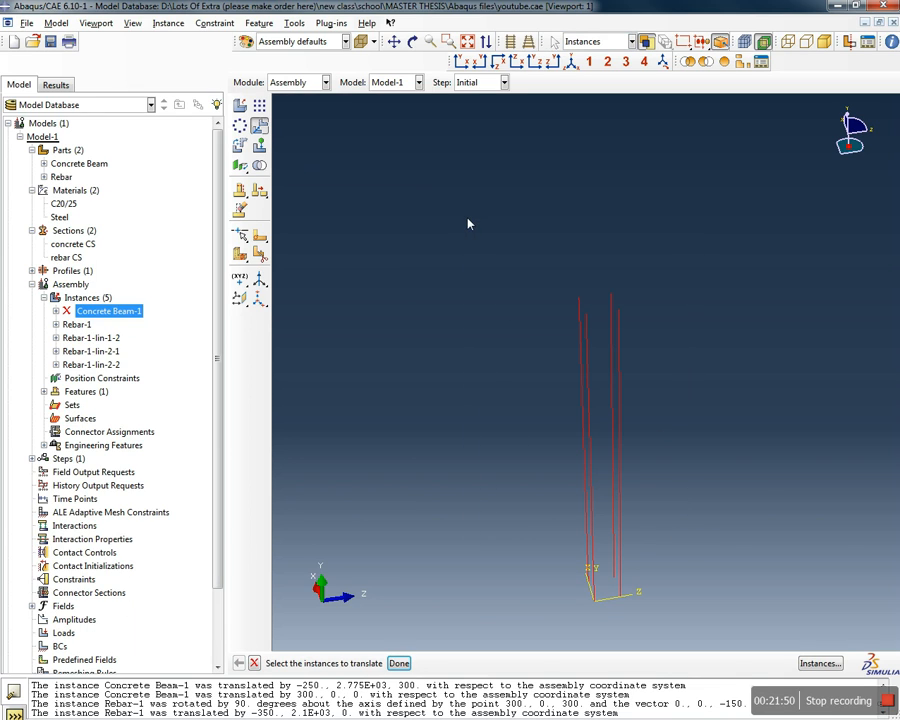
pyautogui.click(399, 663)
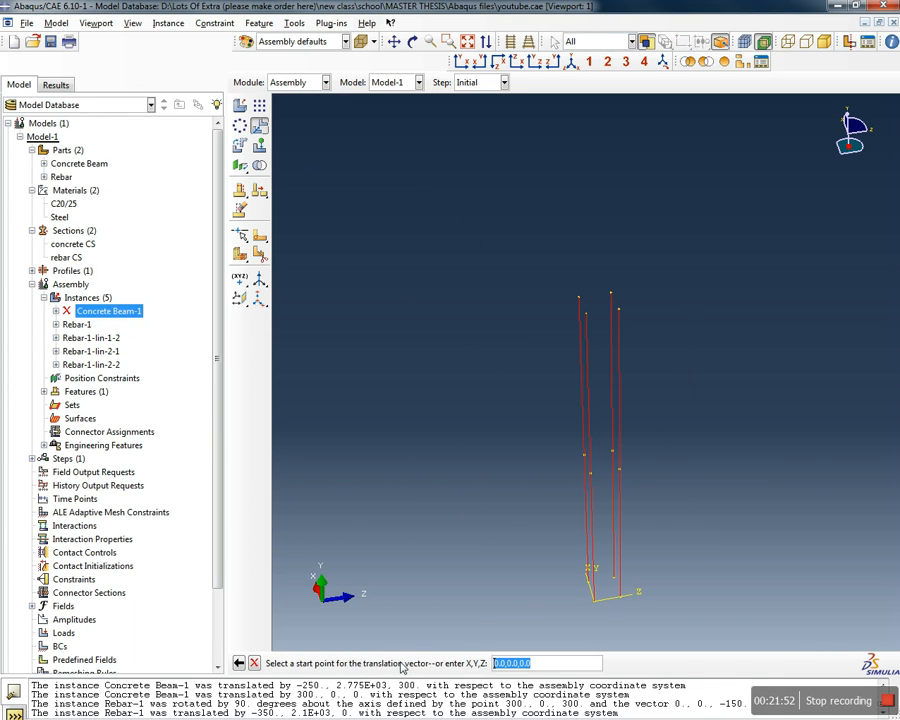
pyautogui.click(596, 603)
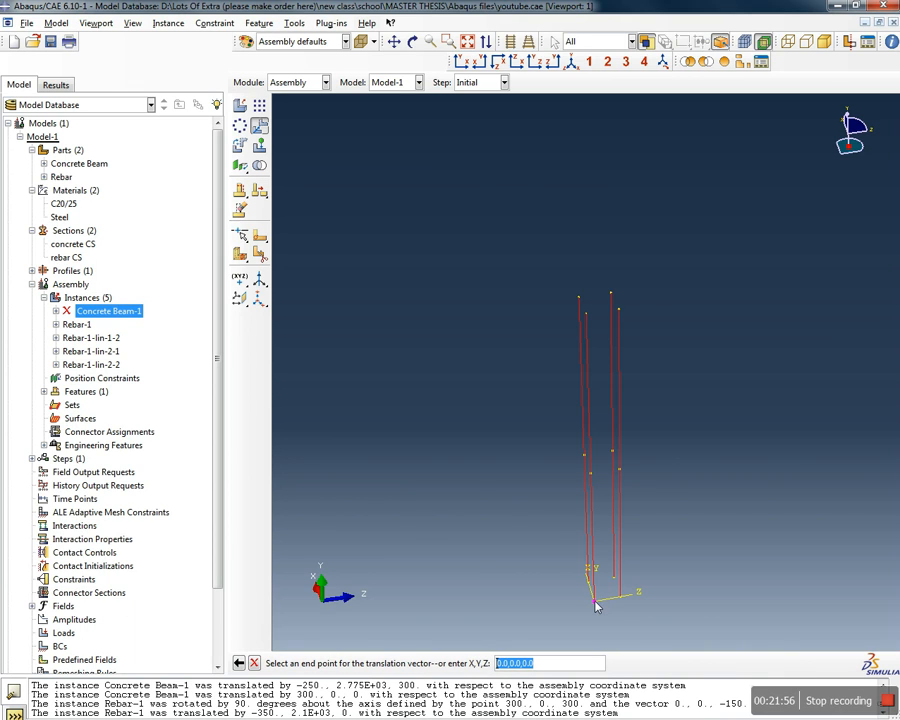
pyautogui.click(514, 670)
pyautogui.moveTo(513, 669); pyautogui.dragTo(490, 667)
pyautogui.write('370')
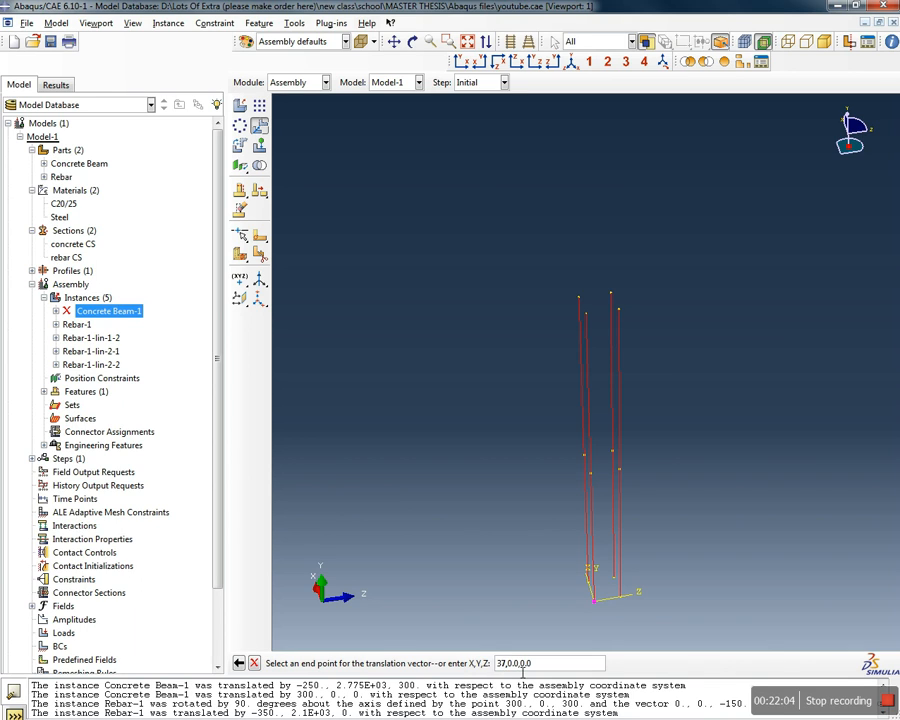
pyautogui.moveTo(519, 667); pyautogui.dragTo(508, 667)
pyautogui.moveTo(541, 667); pyautogui.dragTo(519, 667)
pyautogui.write('37.0,0.37')
pyautogui.press('Return')
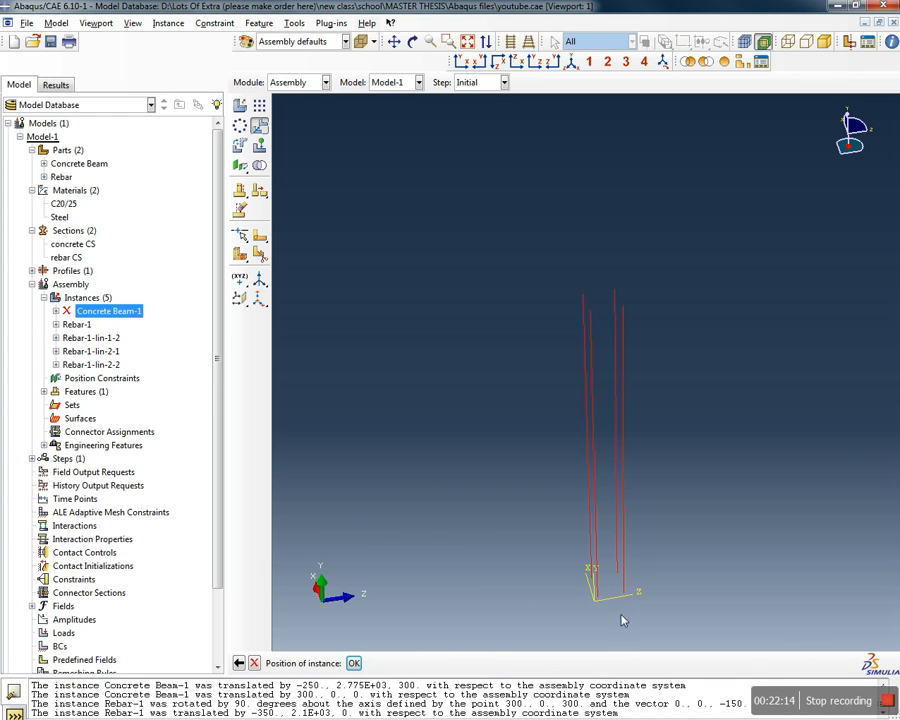
pyautogui.click(353, 663)
# Resume the suppressed Concrete Beam-1 instance so it appears around the four rebars
pyautogui.scroll(-2, 611, 602)
pyautogui.scroll(3, 604, 601)
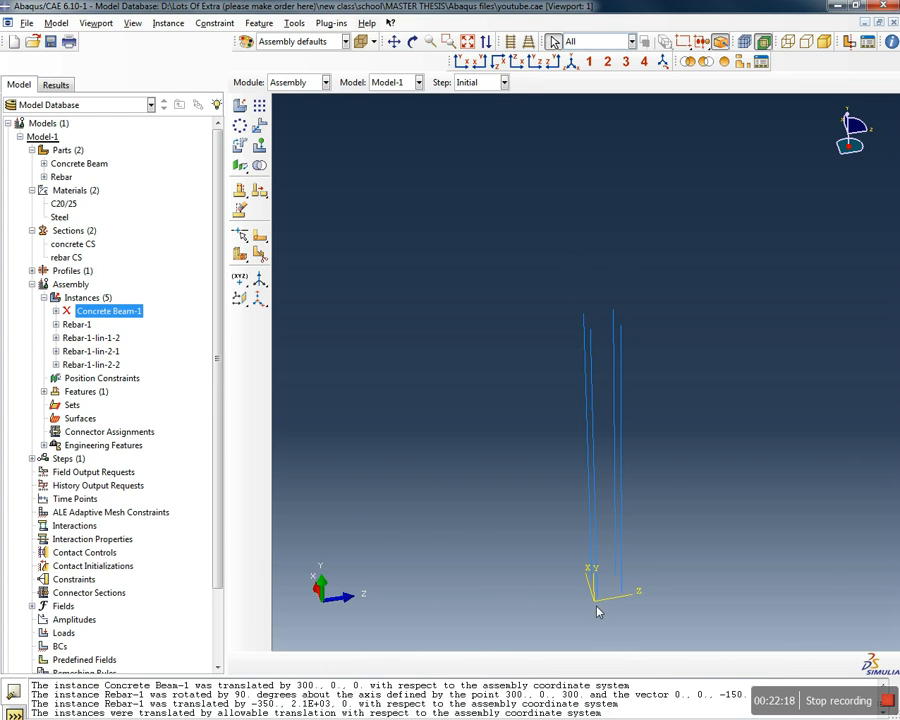
pyautogui.keyDown('ctrl'); pyautogui.keyDown('alt'); pyautogui.moveTo(542, 610); pyautogui.dragTo(534, 587); pyautogui.keyUp('alt'); pyautogui.keyUp('ctrl')
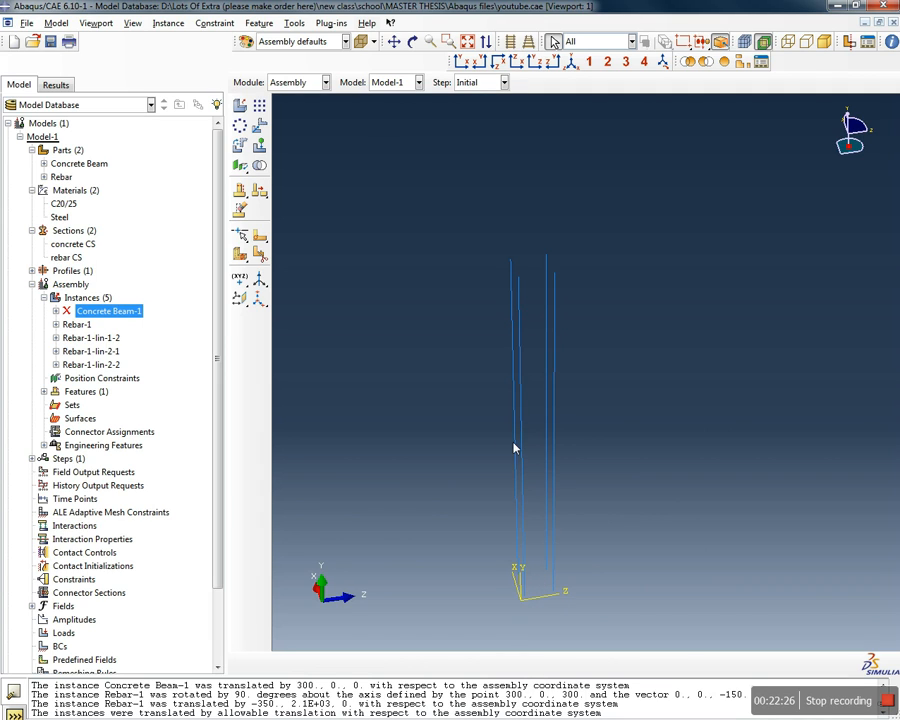
pyautogui.scroll(-5, 538, 591)
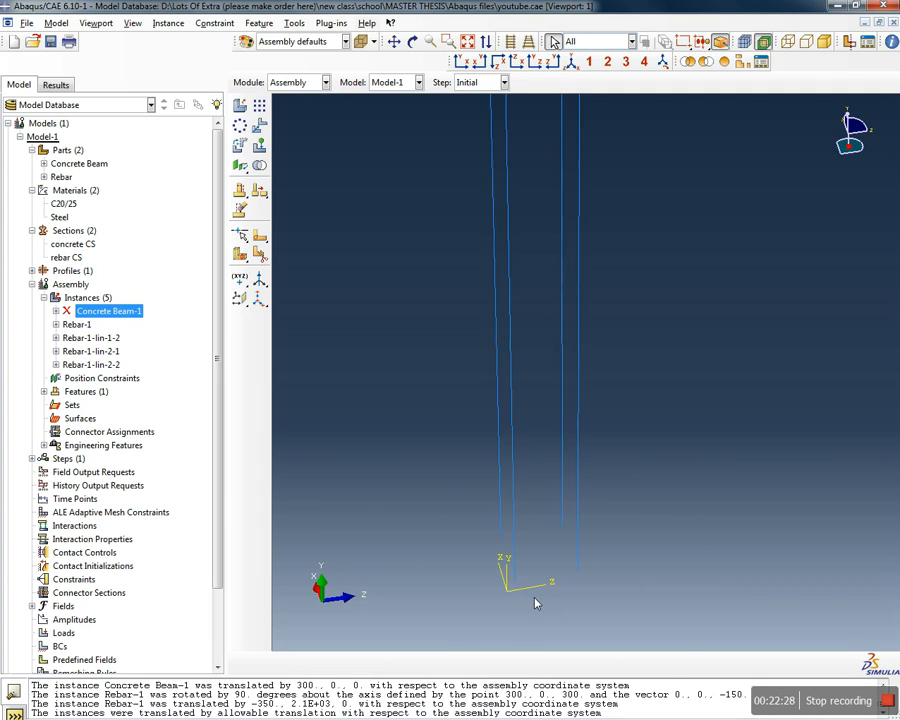
pyautogui.scroll(3, 536, 587)
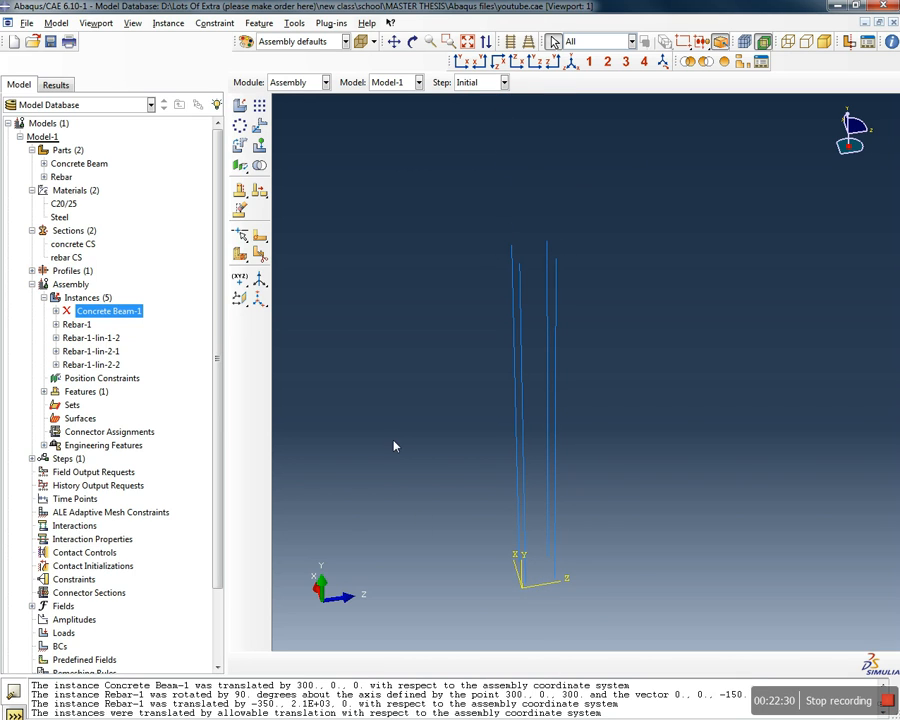
pyautogui.rightClick(106, 311)
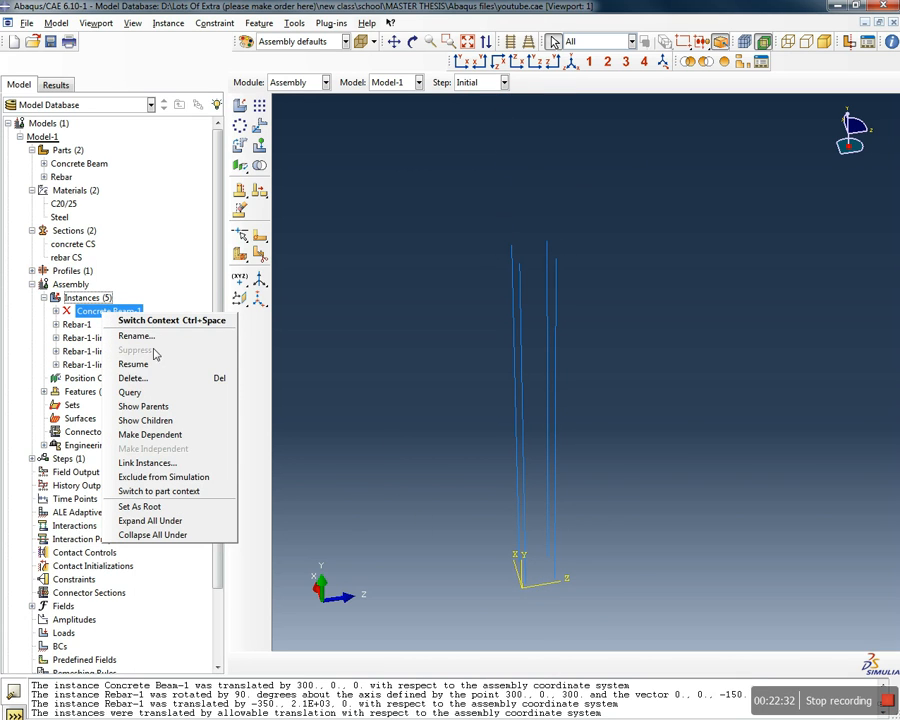
pyautogui.click(134, 364)
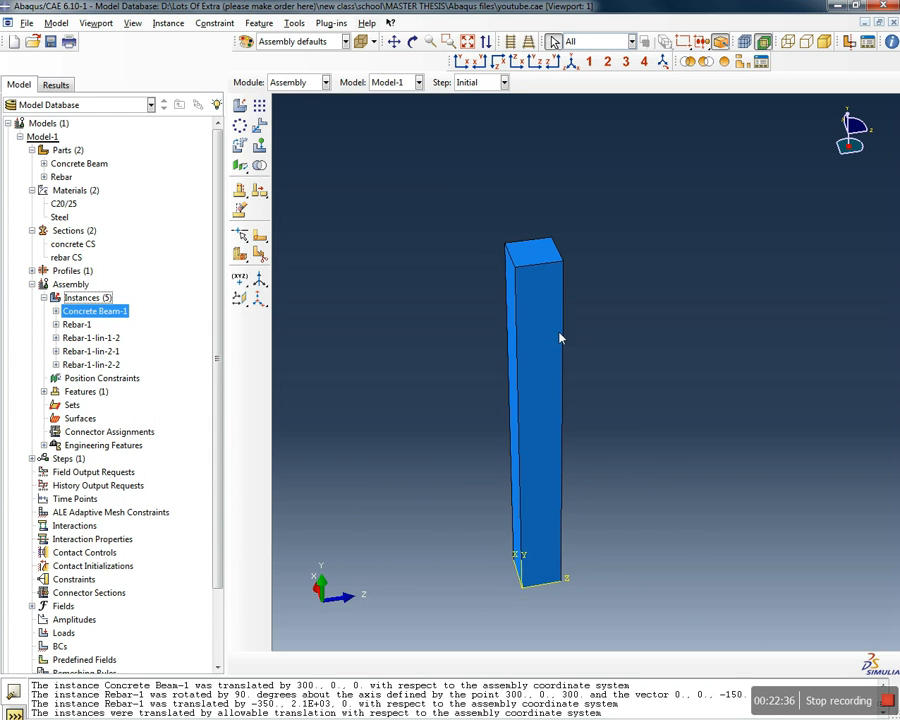
# Display the assembly in wireframe and inspect the rebar positions inside the concrete beam
pyautogui.click(788, 42)
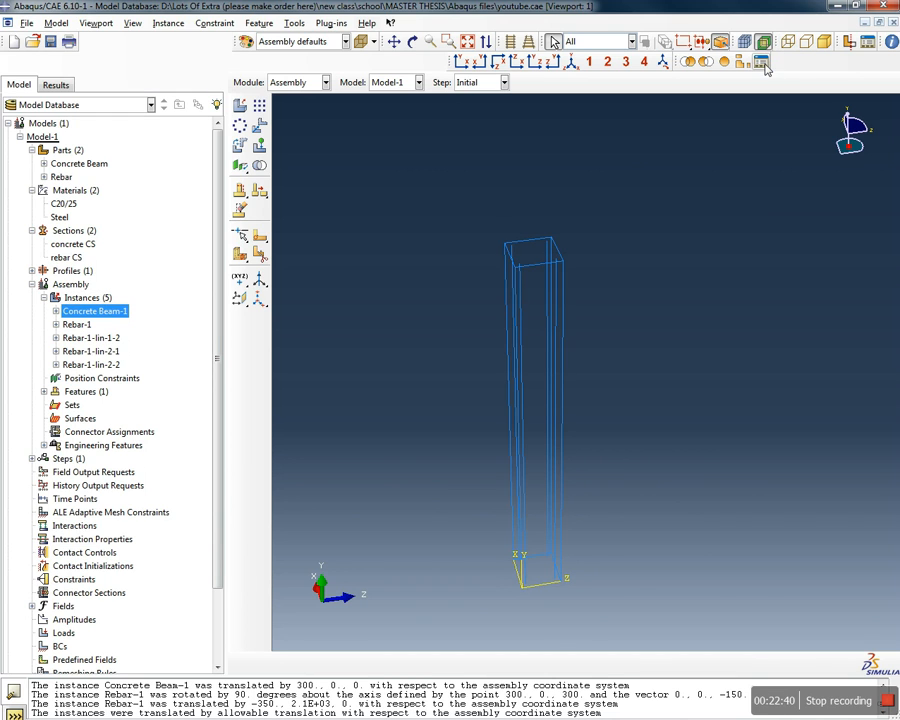
pyautogui.click(792, 43)
pyautogui.click(791, 42)
pyautogui.keyDown('ctrl'); pyautogui.keyDown('alt'); pyautogui.moveTo(651, 245); pyautogui.dragTo(641, 324); pyautogui.keyUp('alt'); pyautogui.keyUp('ctrl')
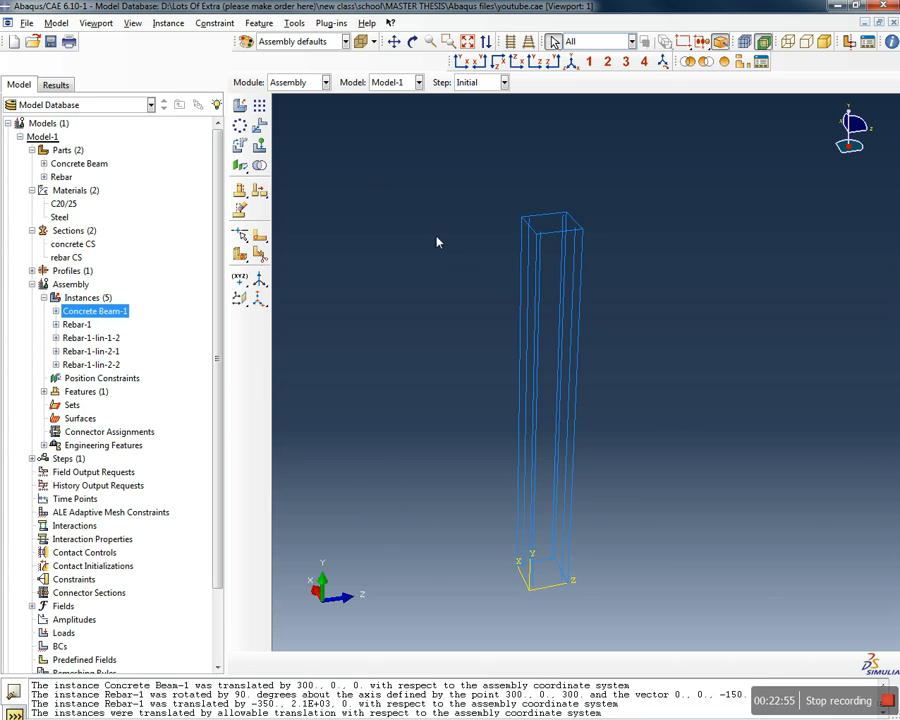
pyautogui.moveTo(467, 214)
pyautogui.keyDown('ctrl'); pyautogui.keyDown('alt'); pyautogui.mouseDown()
pyautogui.moveTo(470, 207)
pyautogui.moveTo(468, 228)
pyautogui.moveTo(455, 231)
pyautogui.mouseUp(); pyautogui.keyUp('alt'); pyautogui.keyUp('ctrl')
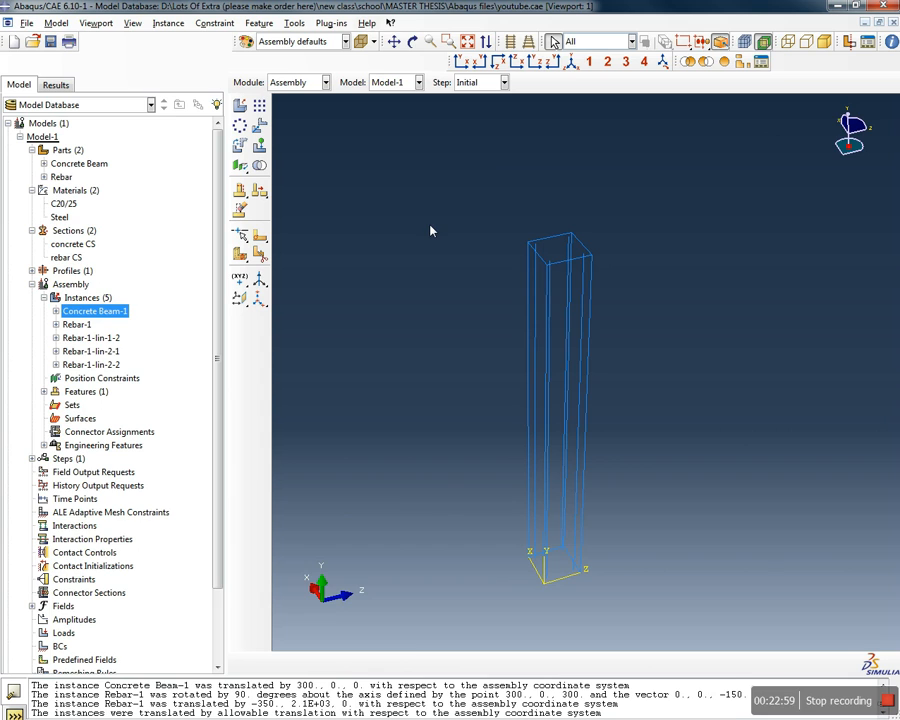
pyautogui.moveTo(218, 336); pyautogui.dragTo(212, 421)
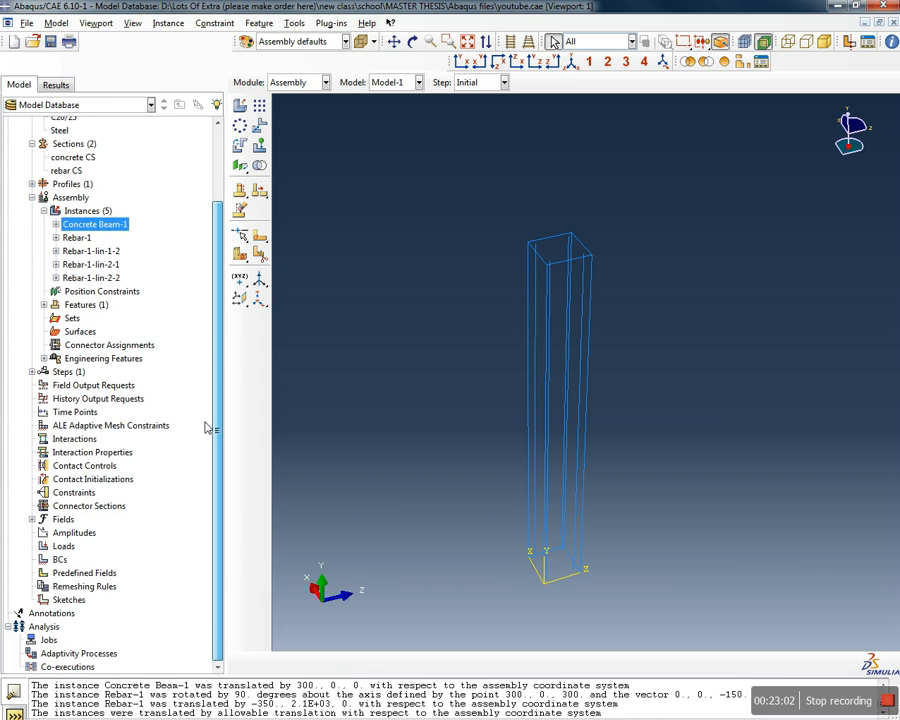
pyautogui.click(72, 493)
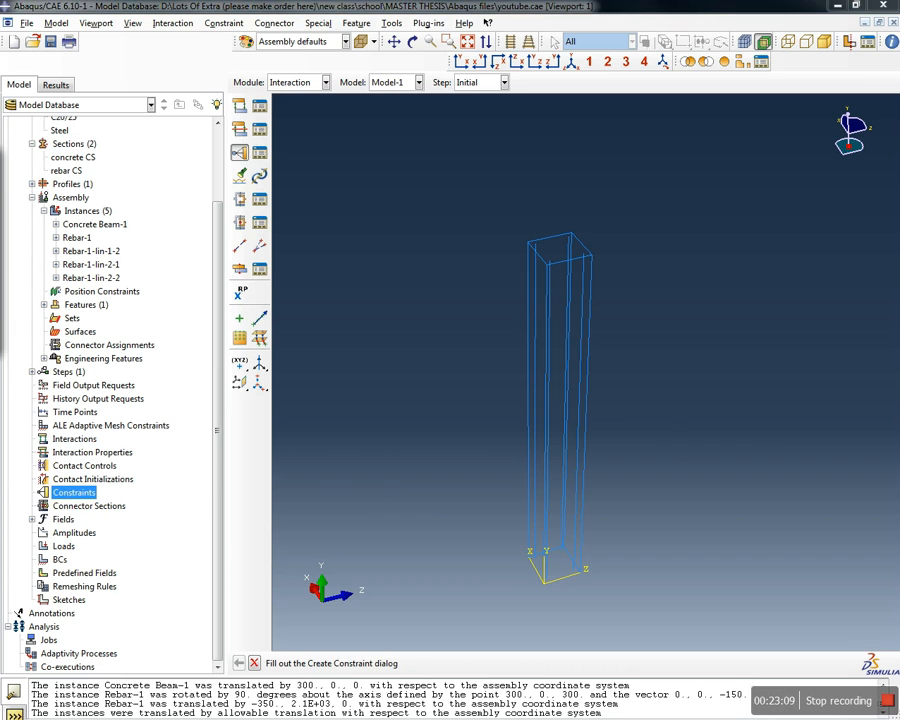
pyautogui.moveTo(302, 178); pyautogui.dragTo(346, 222)
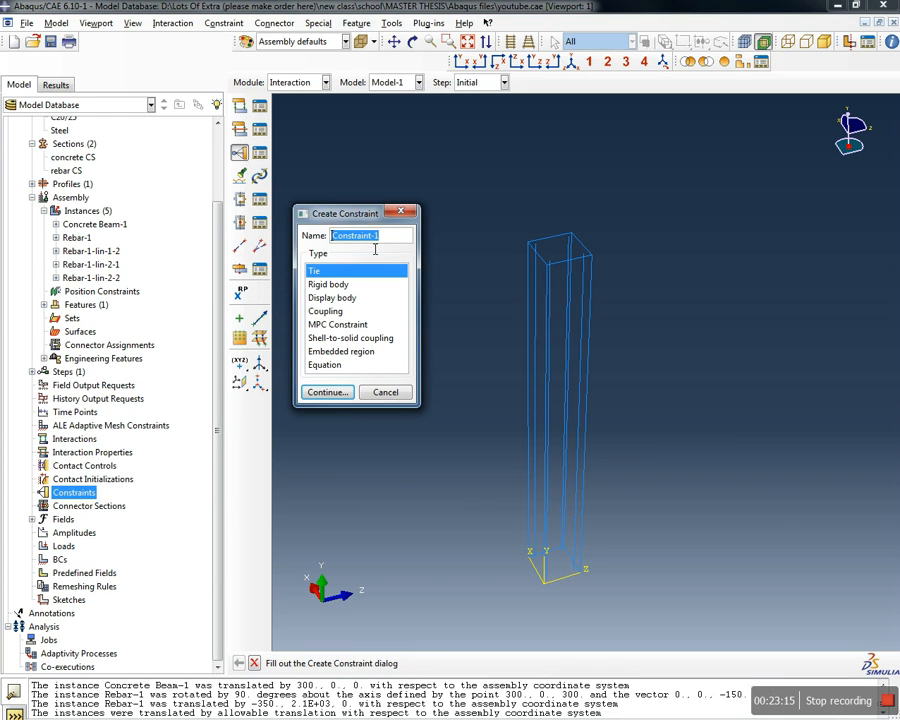
pyautogui.write('embdedded rebar')
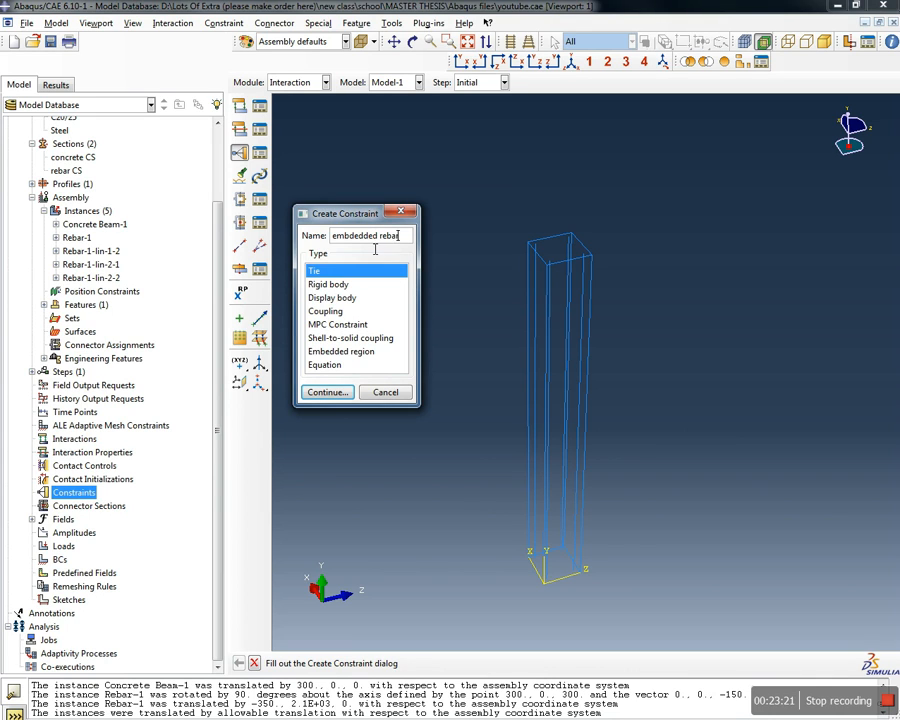
pyautogui.click(346, 354)
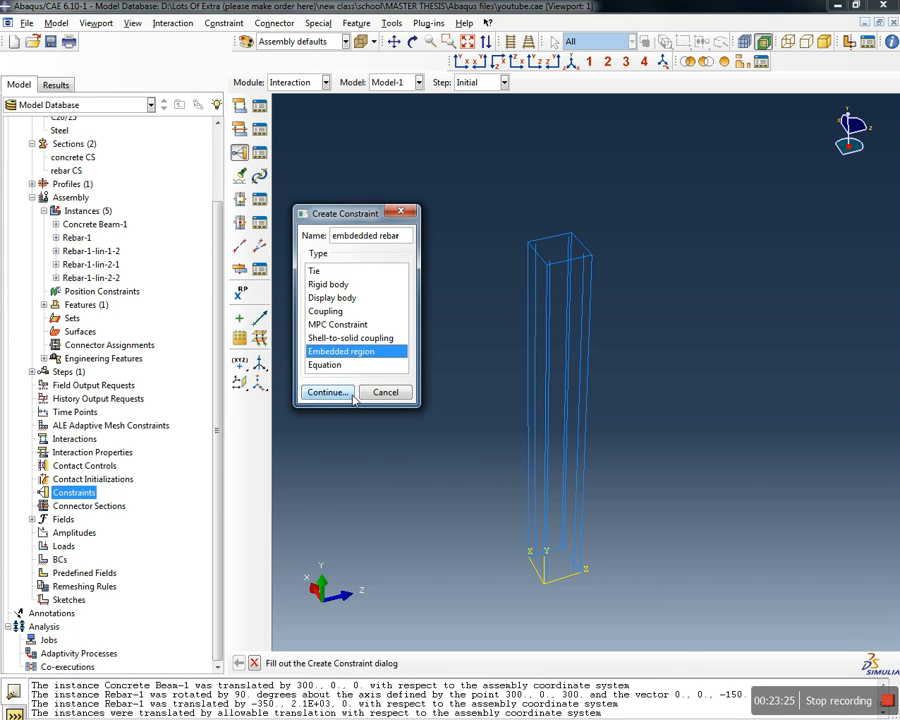
pyautogui.click(328, 392)
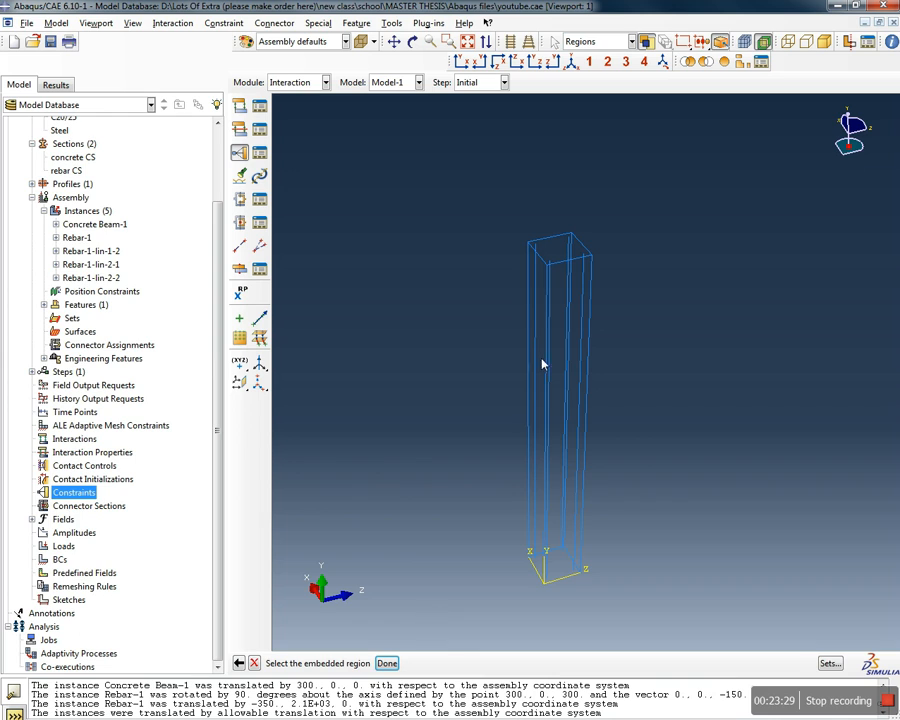
pyautogui.click(553, 254)
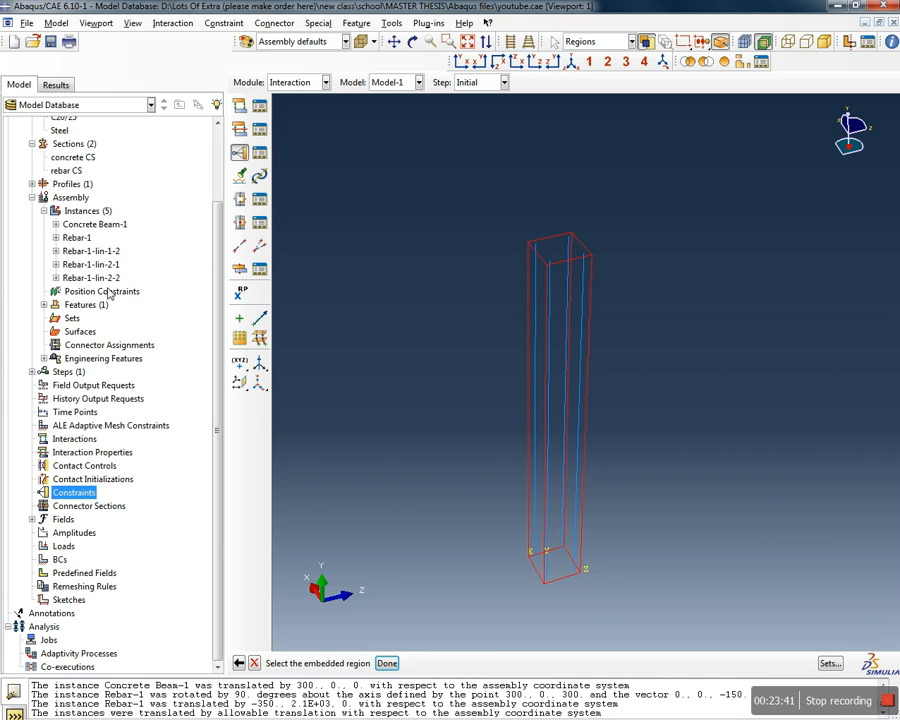
# Suppress the Concrete Beam-1 instance so that only the four rebars are available for selection
pyautogui.scroll(3, 217, 190)
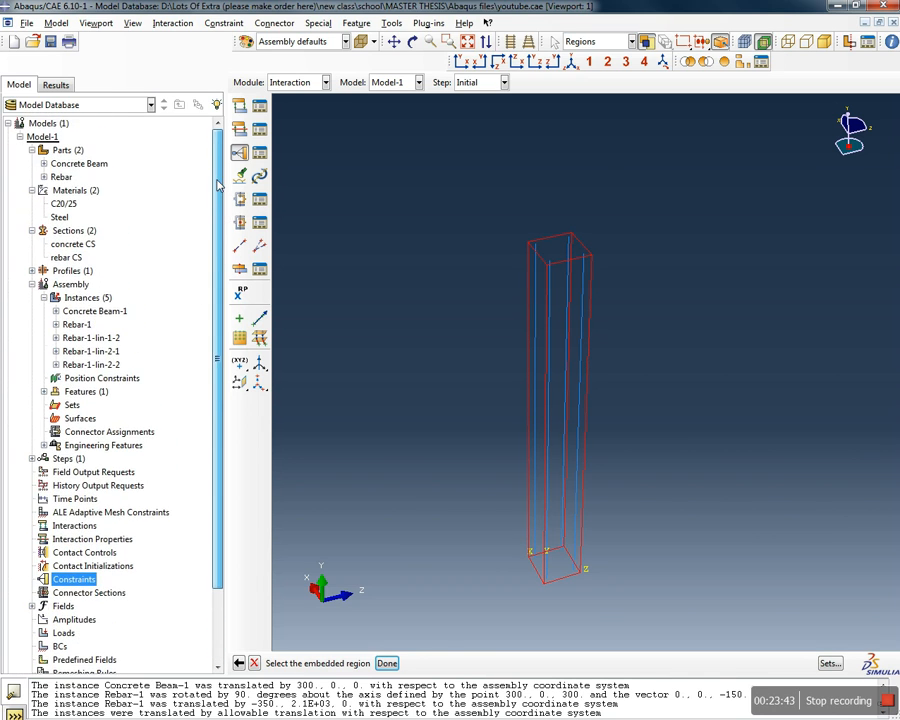
pyautogui.rightClick(118, 315)
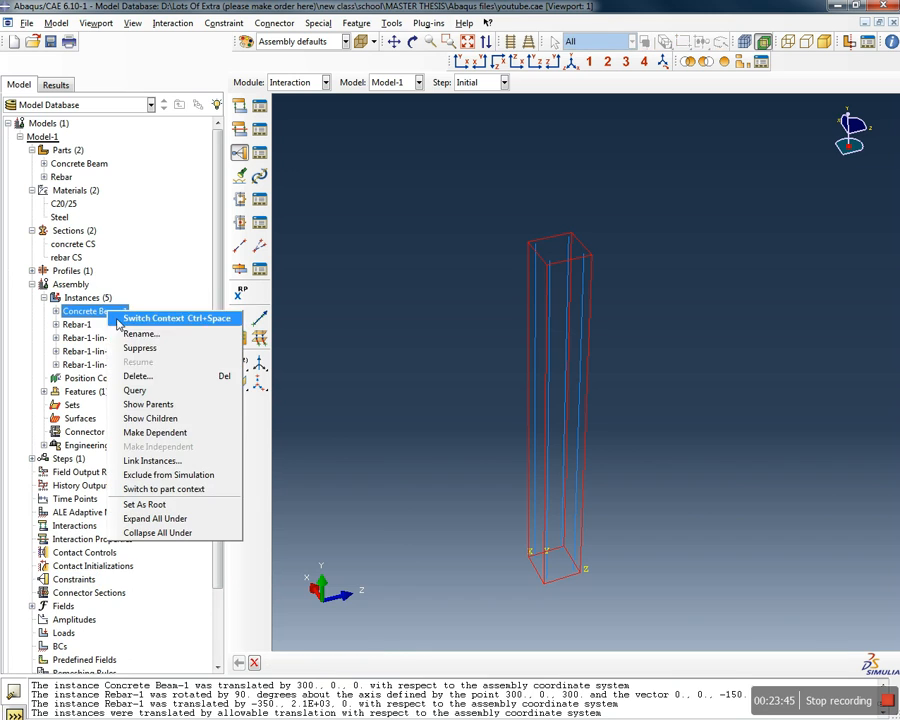
pyautogui.click(148, 351)
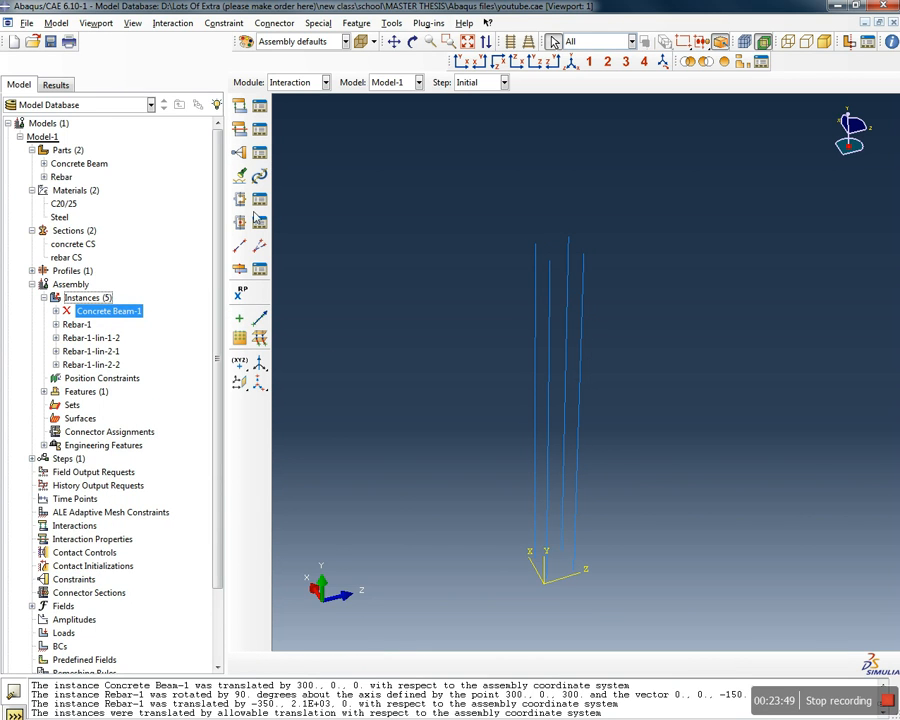
pyautogui.moveTo(222, 297); pyautogui.dragTo(234, 382)
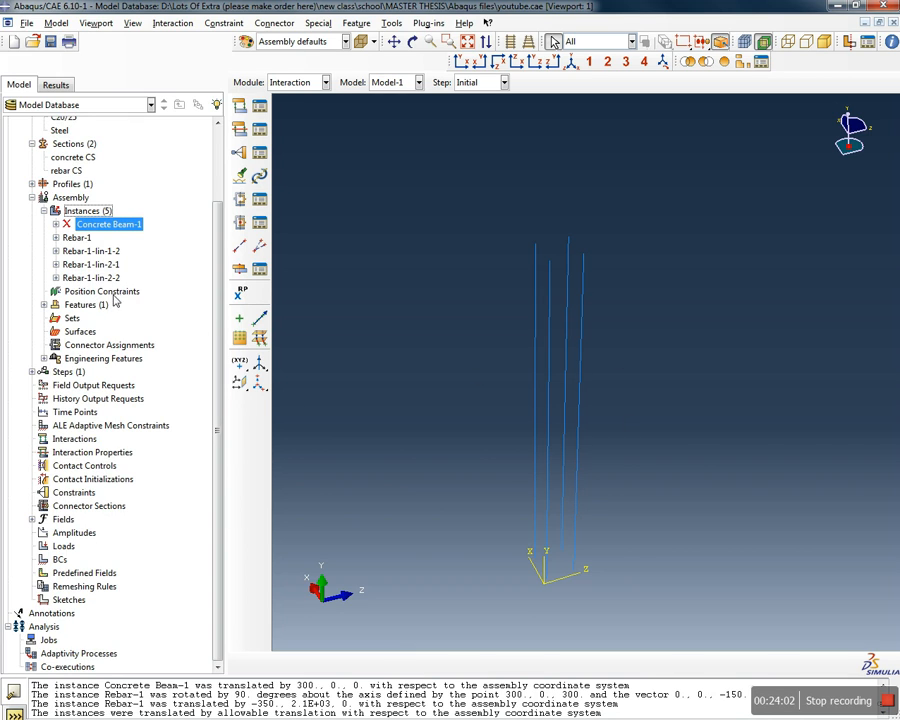
pyautogui.doubleClick(74, 492)
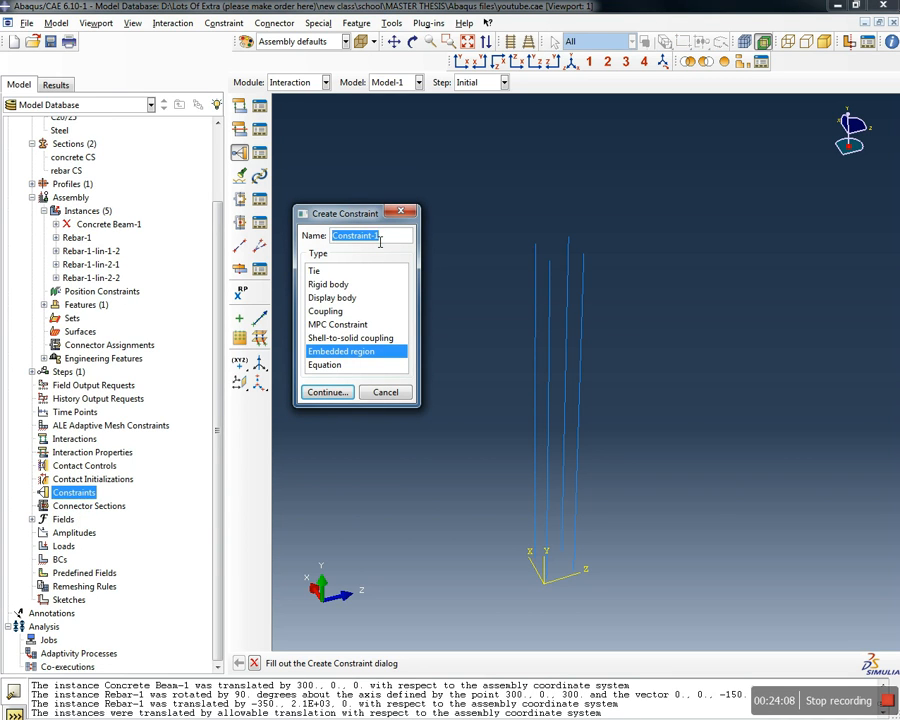
pyautogui.write('Embedded rebar')
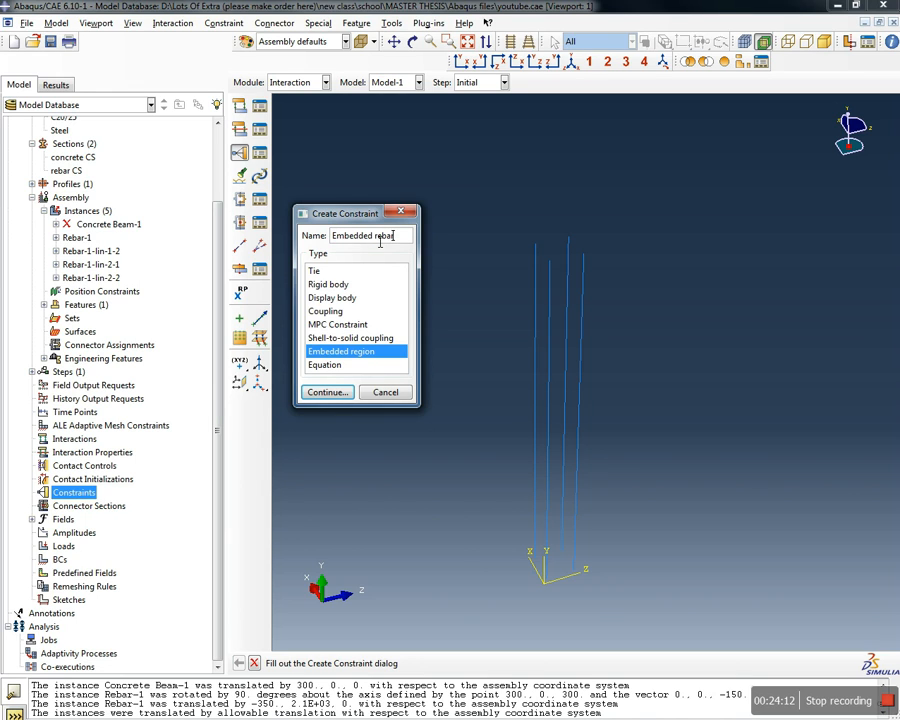
pyautogui.write('s')
pyautogui.click(340, 394)
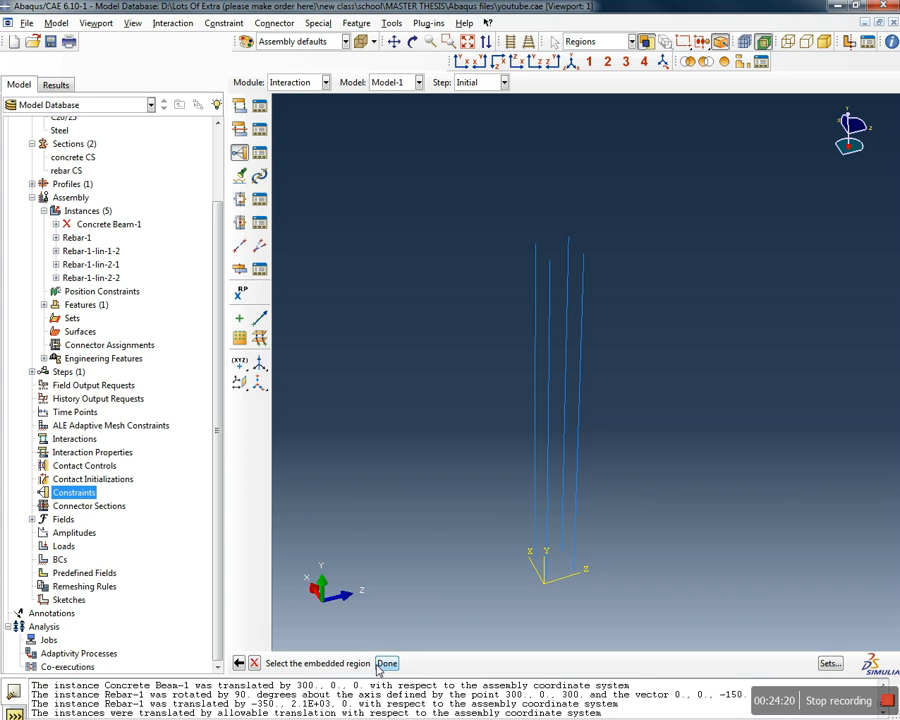
pyautogui.moveTo(701, 447); pyautogui.dragTo(457, 246)
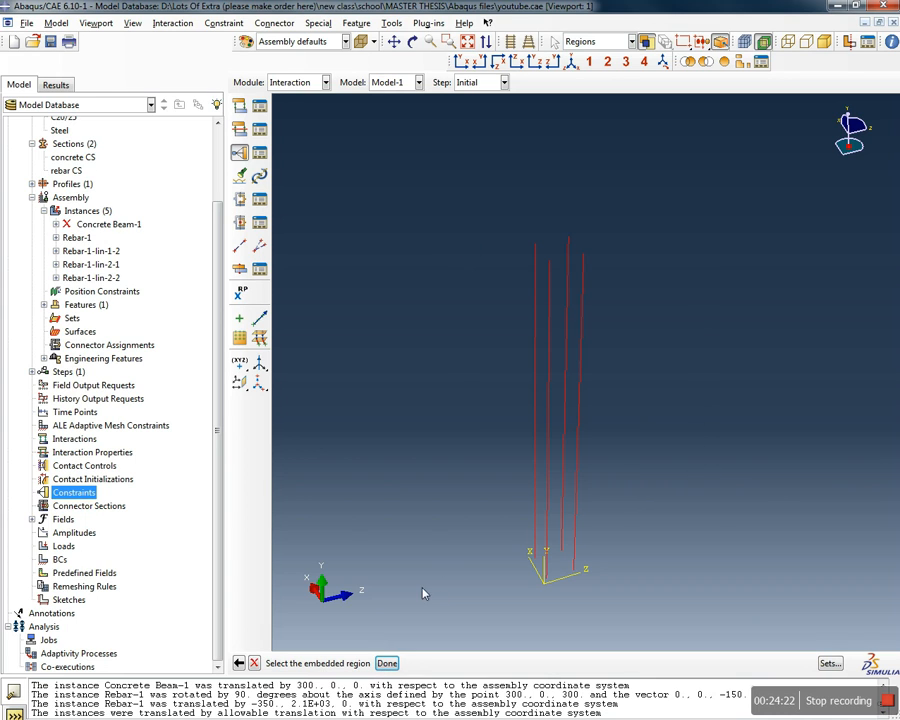
pyautogui.click(387, 663)
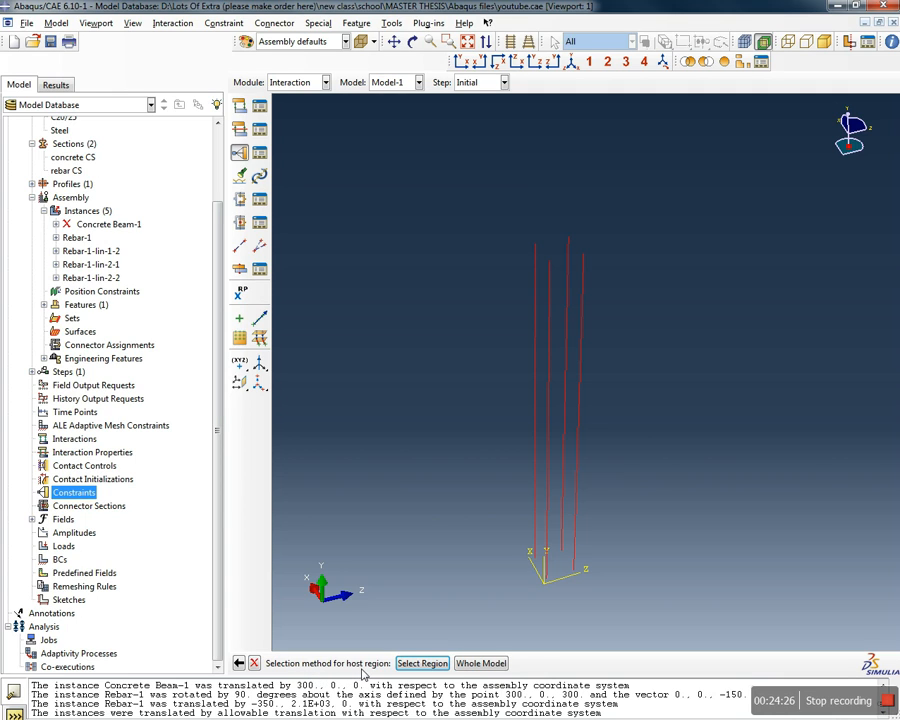
pyautogui.click(421, 665)
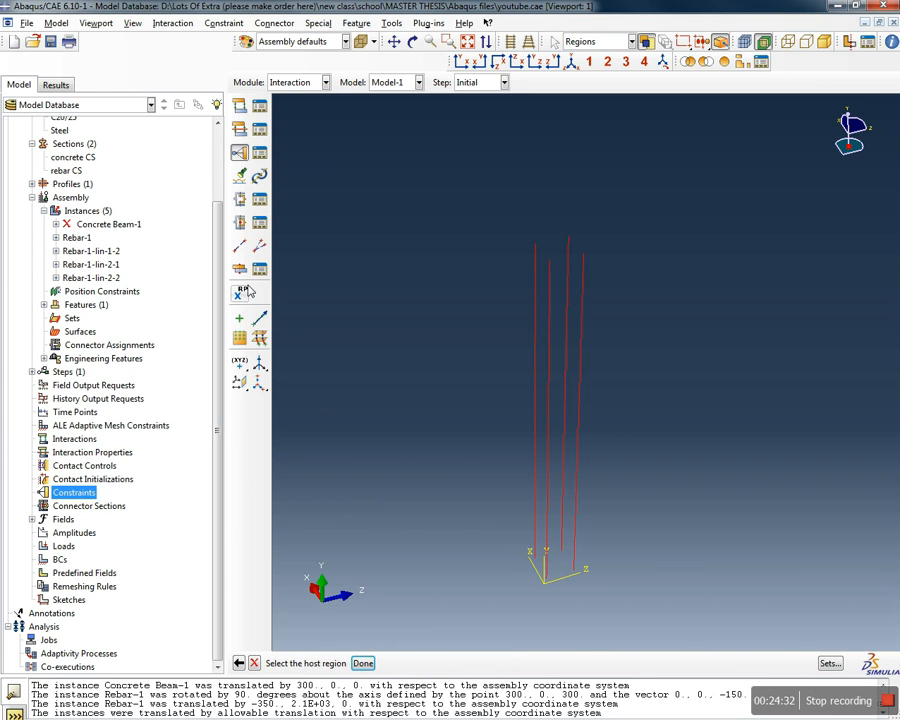
# Resume the suppressed Concrete Beam-1 instance while selecting the host region for the embedded rebars
pyautogui.click(106, 224)
pyautogui.rightClick(110, 225)
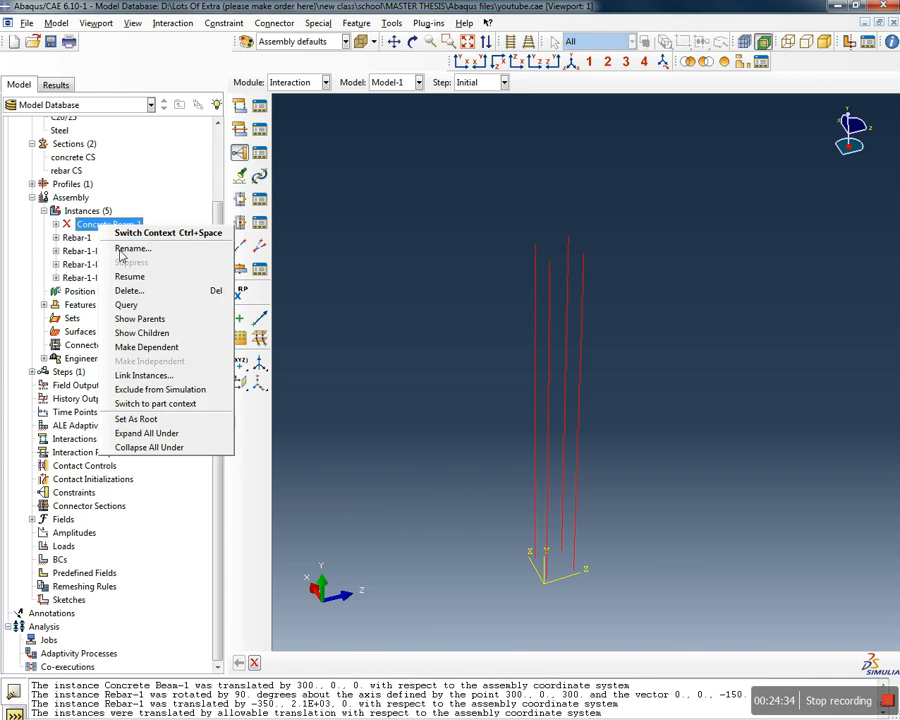
pyautogui.click(145, 280)
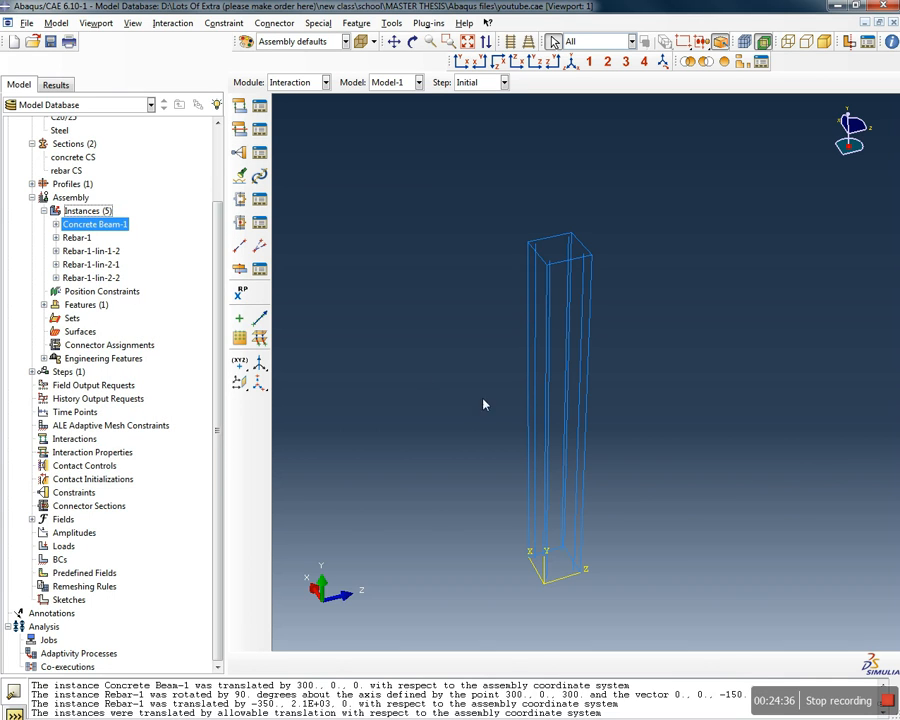
pyautogui.click(560, 262)
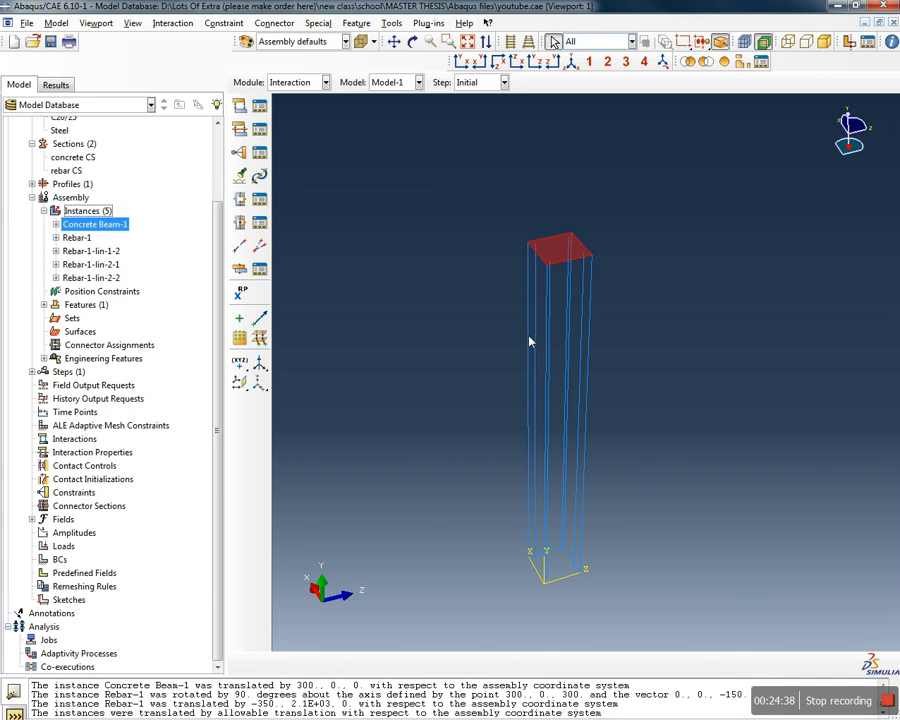
pyautogui.click(365, 297)
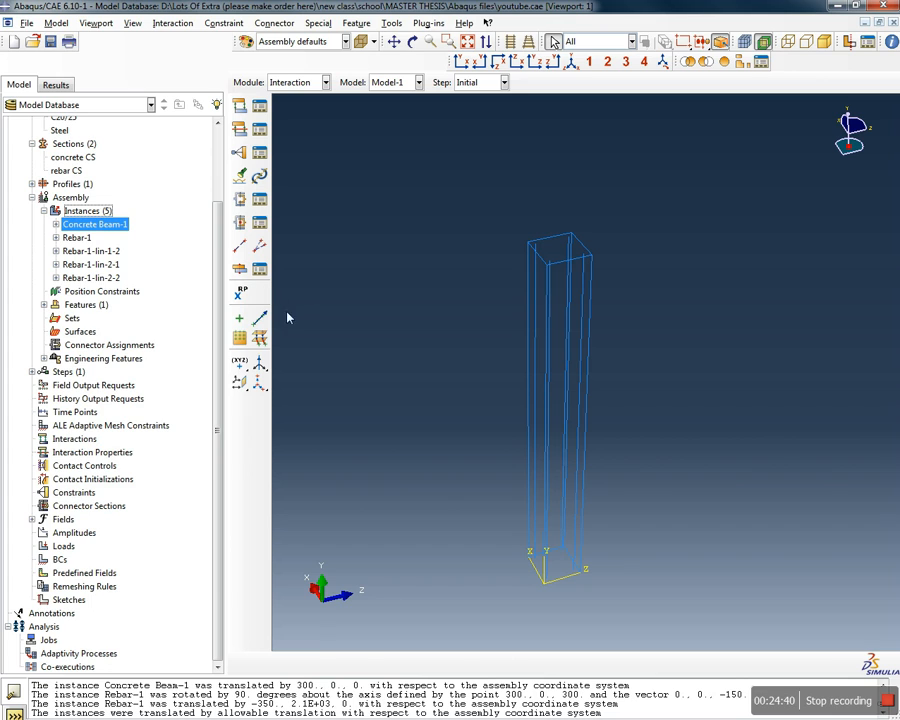
pyautogui.doubleClick(72, 318)
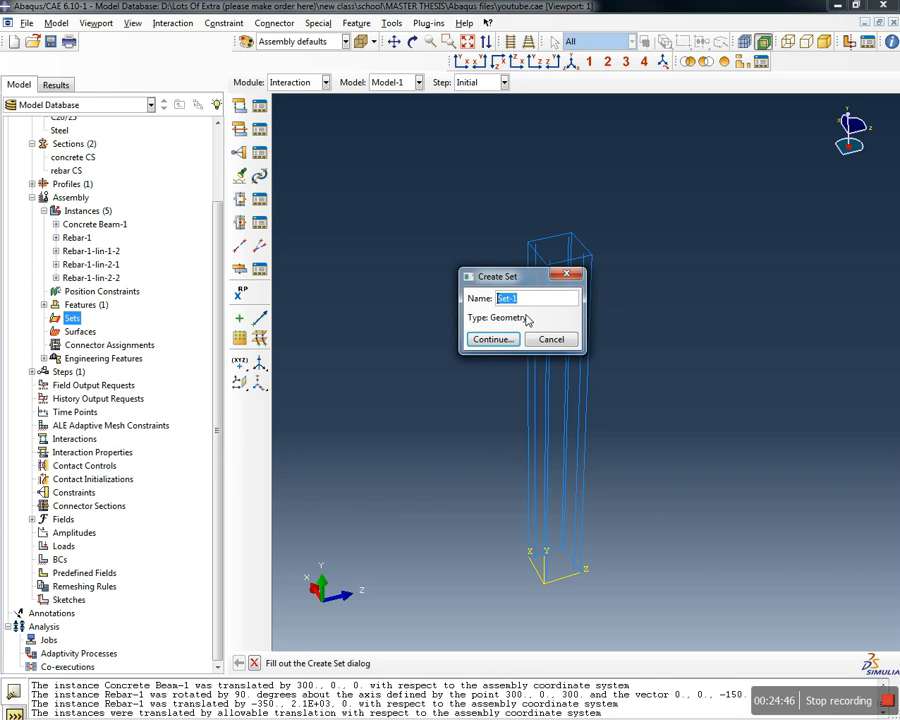
pyautogui.write('rebars')
pyautogui.click(493, 340)
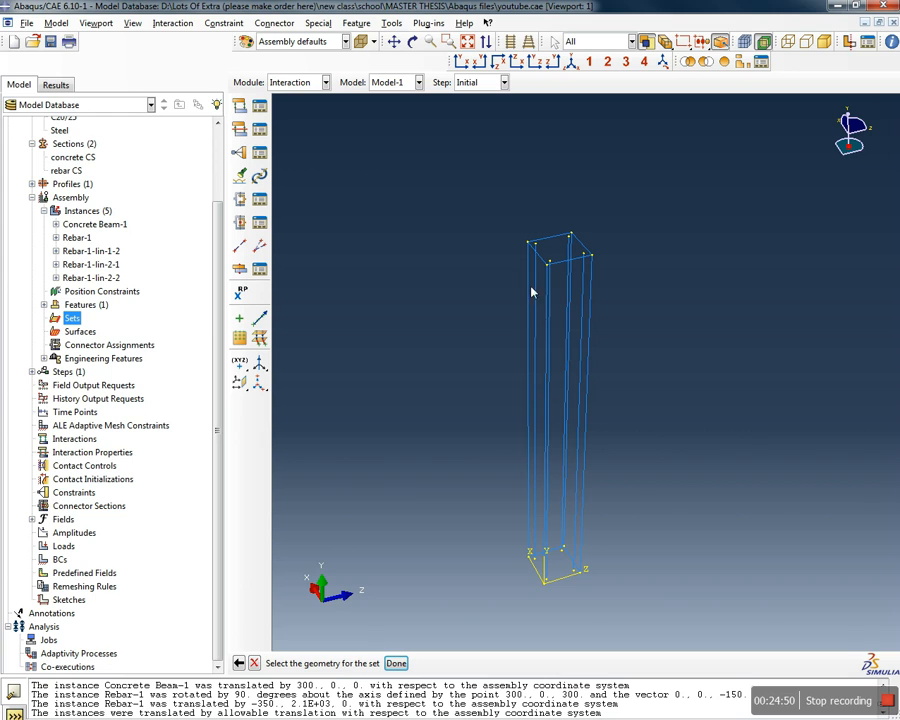
# Suppress the Concrete Beam-1 instance to leave only the four rebars in the assembly
pyautogui.click(95, 224)
pyautogui.rightClick(93, 224)
pyautogui.click(125, 260)
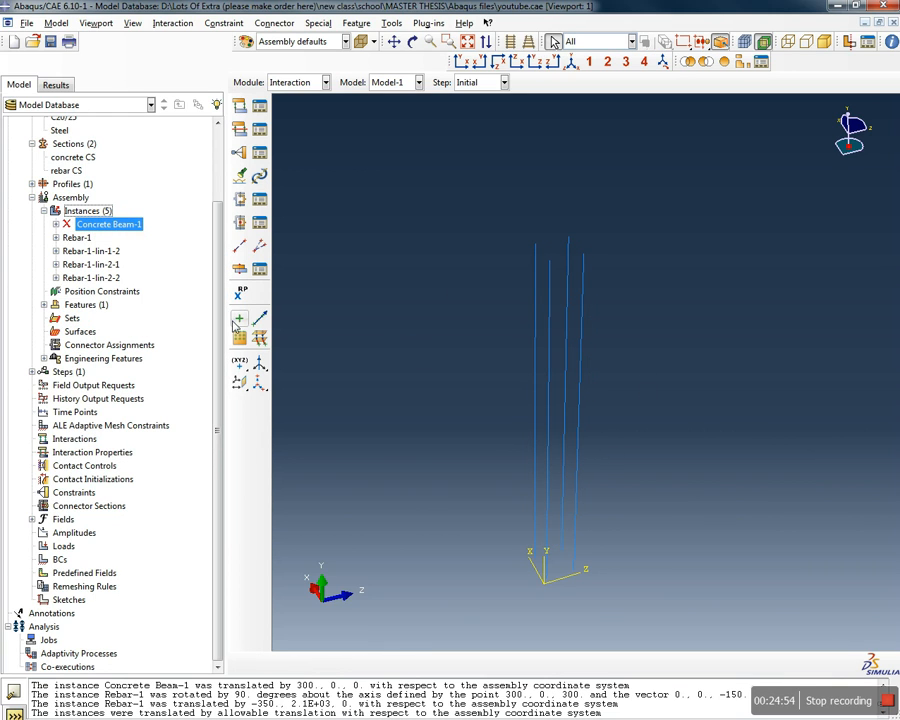
# Create an assembly geometry set named rebars containing all four rebar instances
pyautogui.doubleClick(71, 318)
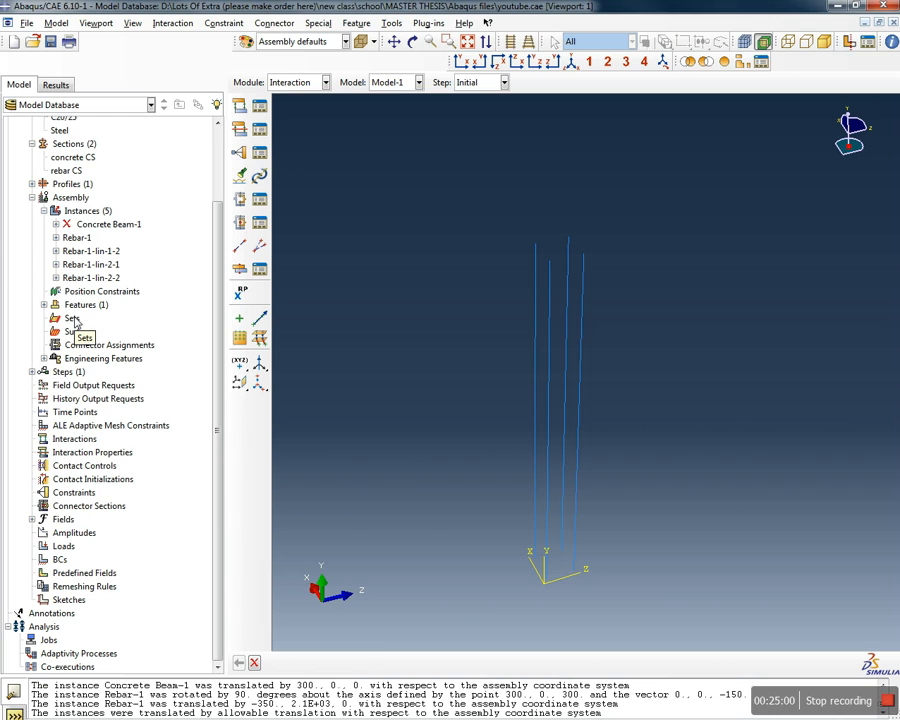
pyautogui.write('rebars')
pyautogui.click(492, 339)
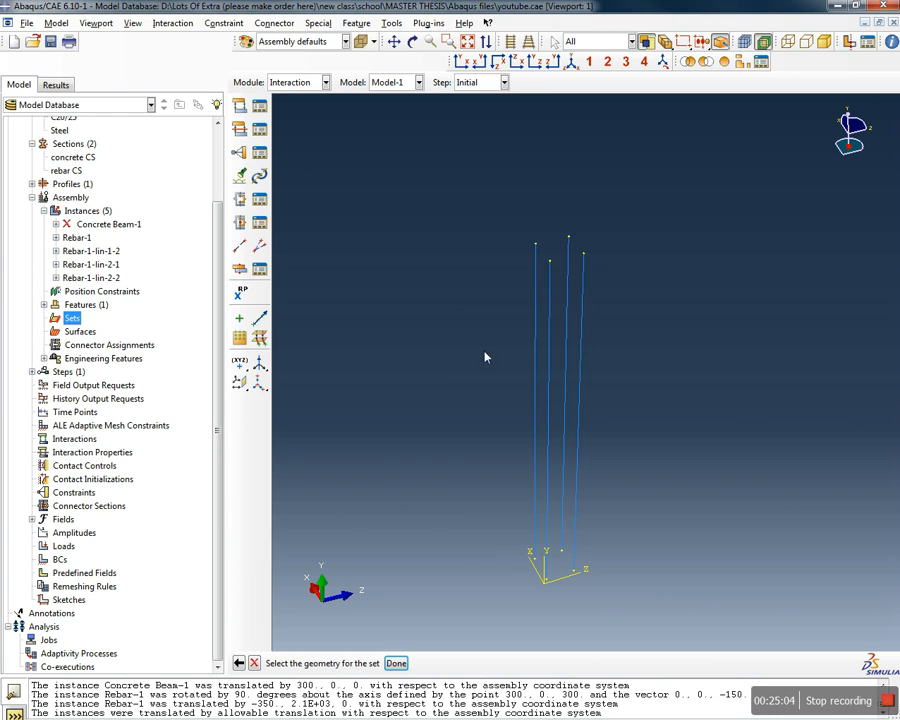
pyautogui.moveTo(642, 400); pyautogui.dragTo(427, 213)
pyautogui.click(396, 663)
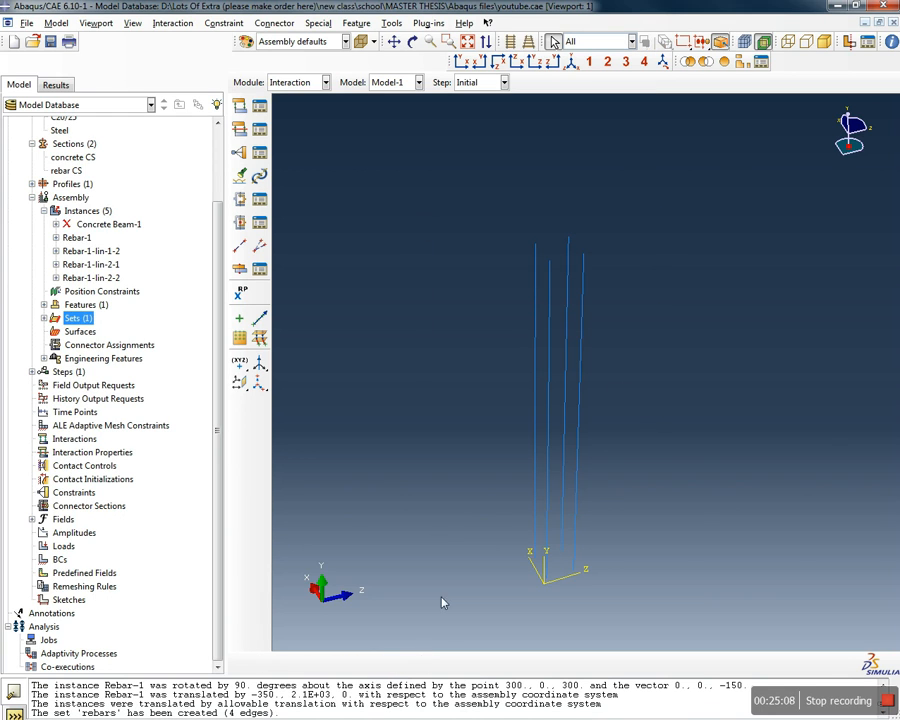
# Expand the assembly sets in the model tree and resume the Concrete Beam-1 instance
pyautogui.click(44, 318)
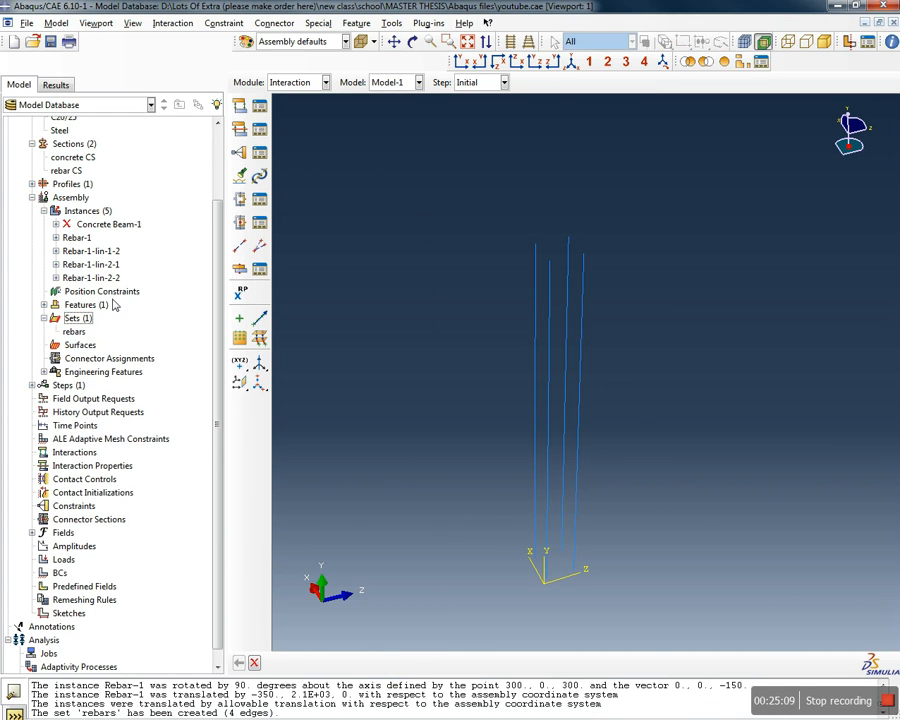
pyautogui.click(100, 224)
pyautogui.rightClick(102, 224)
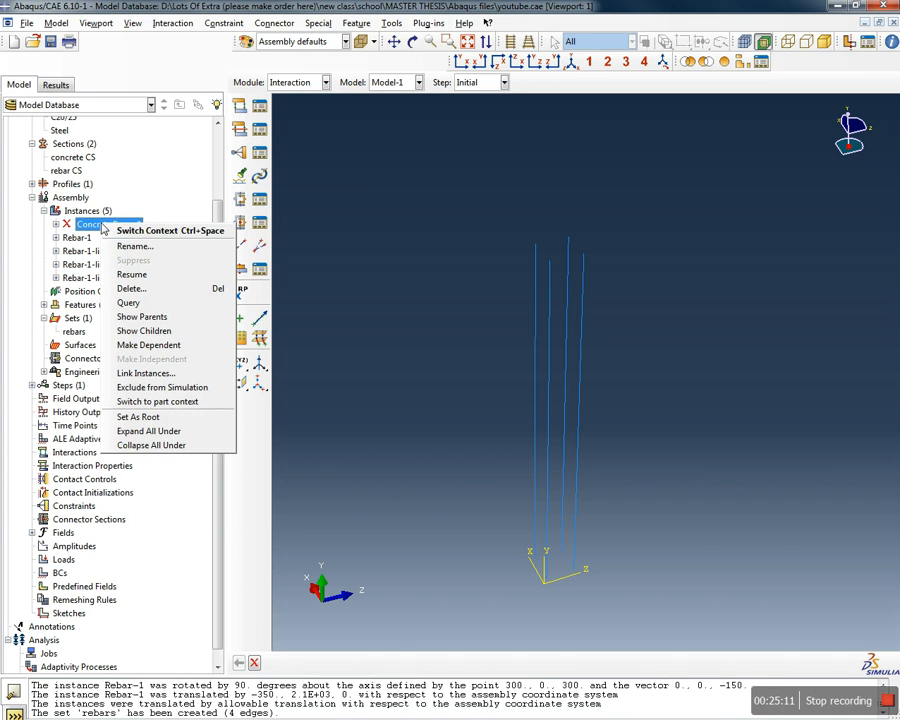
pyautogui.click(160, 276)
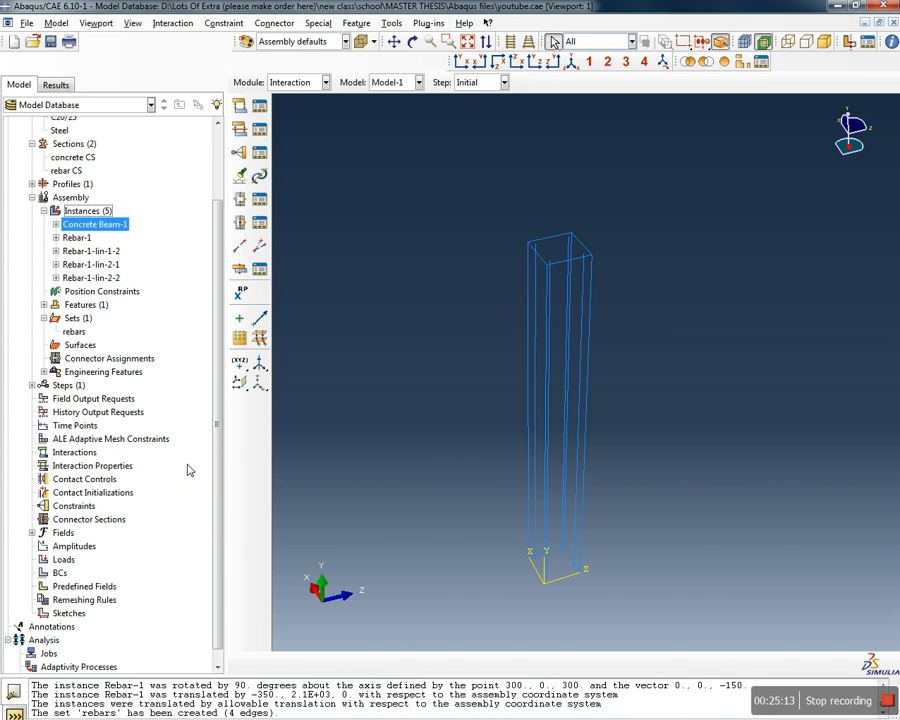
# Start a new constraint of type Embedded region named embedded rebars
pyautogui.doubleClick(74, 506)
pyautogui.click(355, 352)
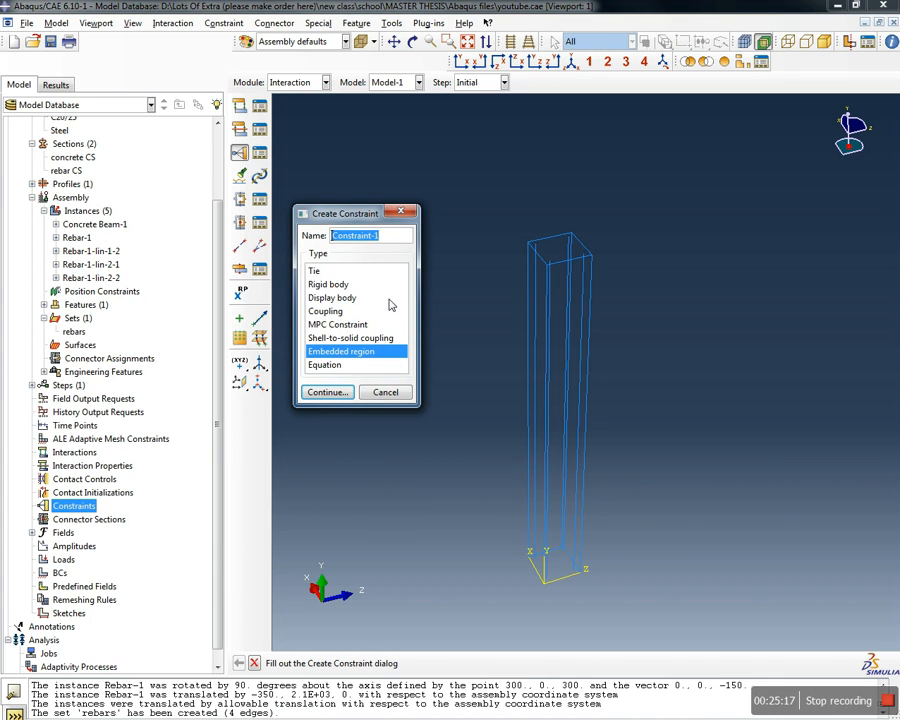
pyautogui.write('embedded rebars')
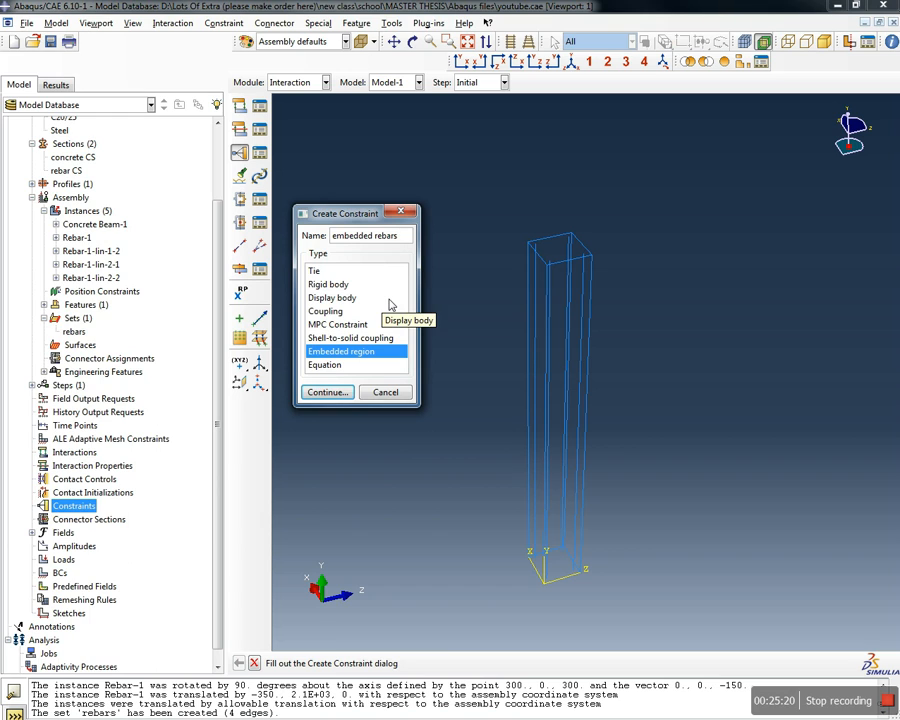
pyautogui.click(325, 392)
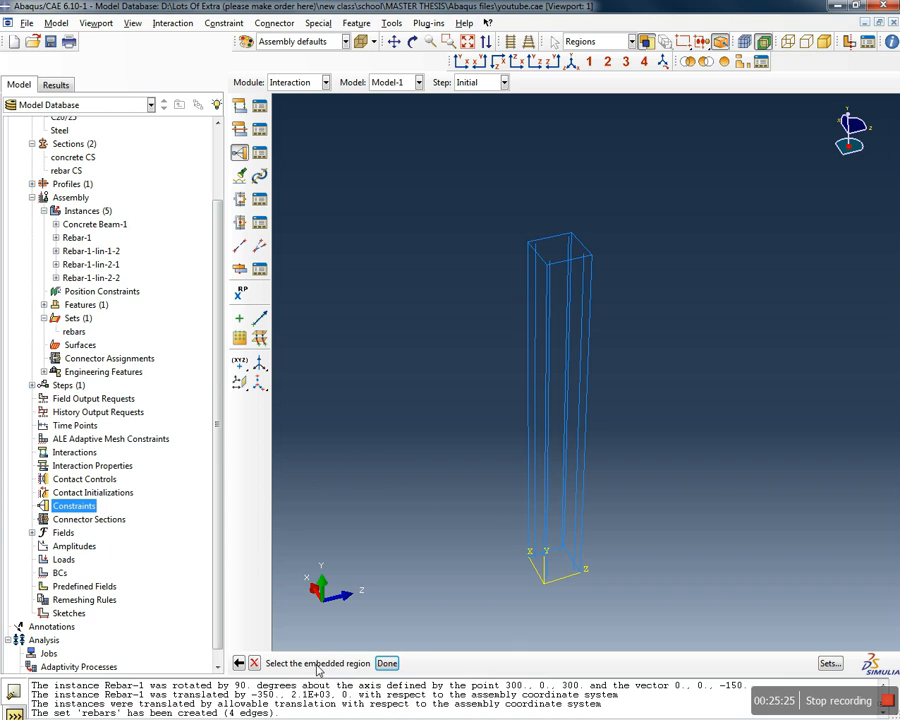
# Choose the rebars set as the embedded region, with selections highlighted in the viewport
pyautogui.click(830, 663)
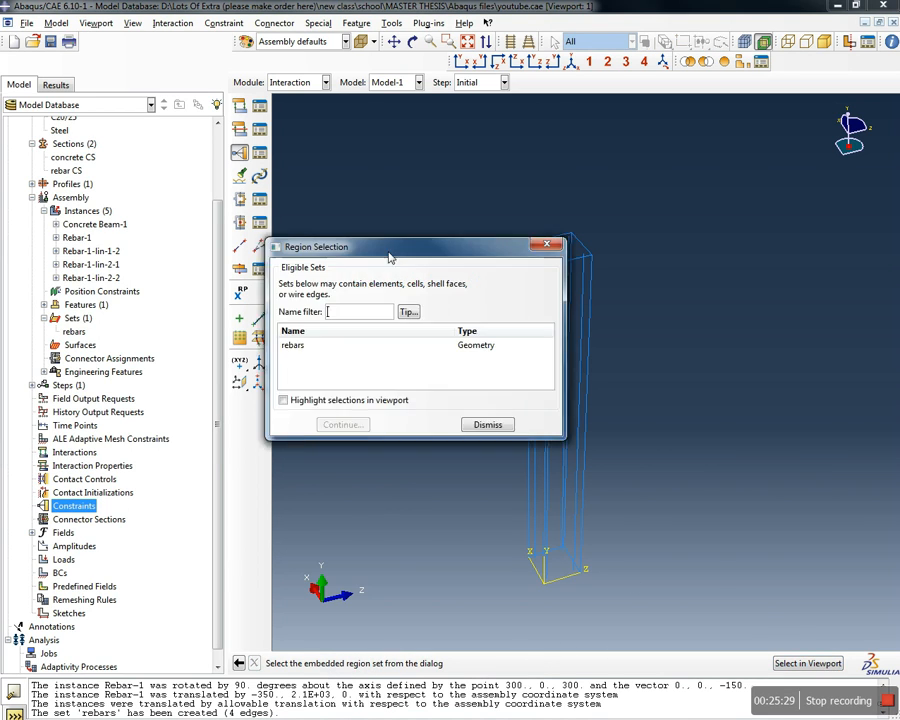
pyautogui.click(420, 351)
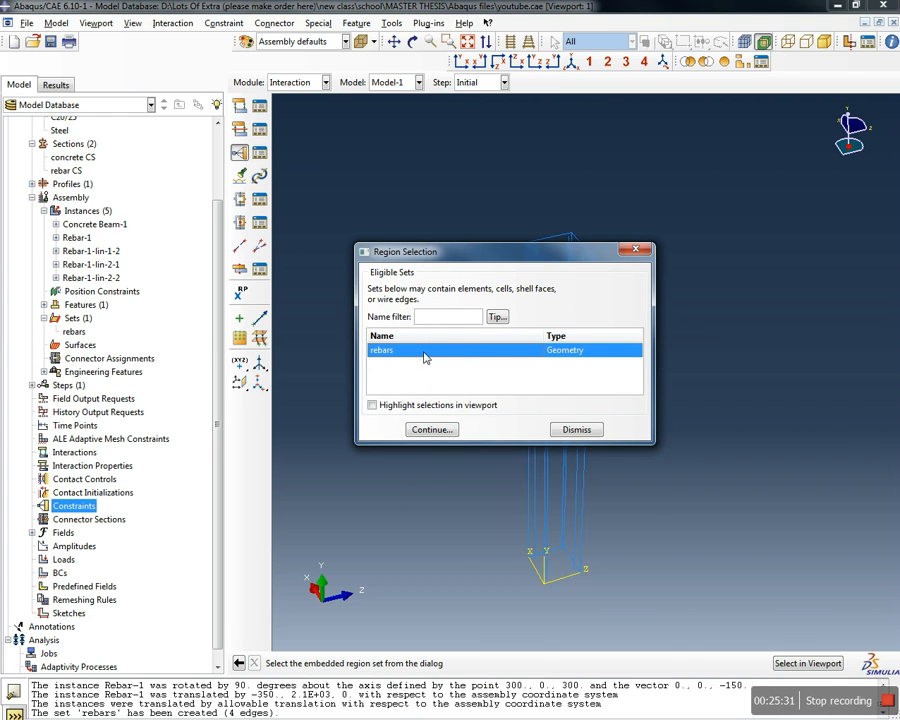
pyautogui.moveTo(477, 255); pyautogui.dragTo(250, 134)
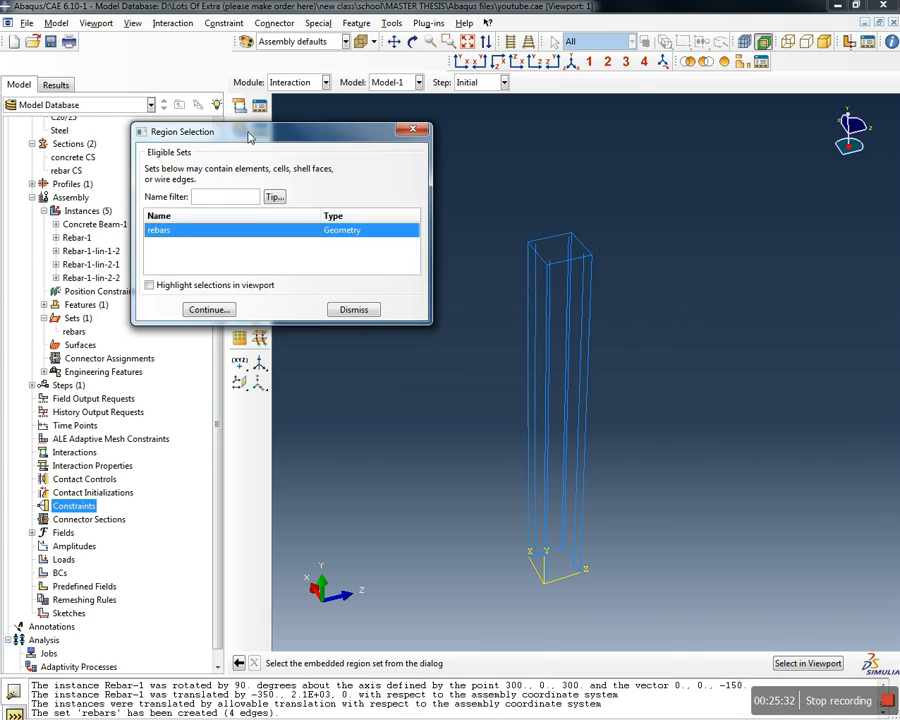
pyautogui.click(147, 283)
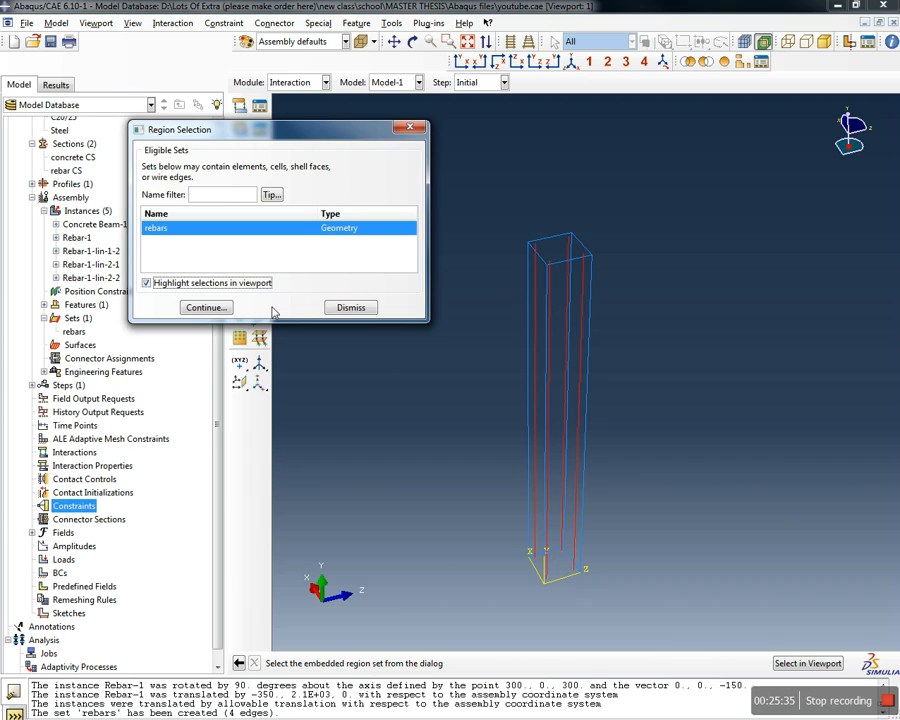
pyautogui.click(220, 309)
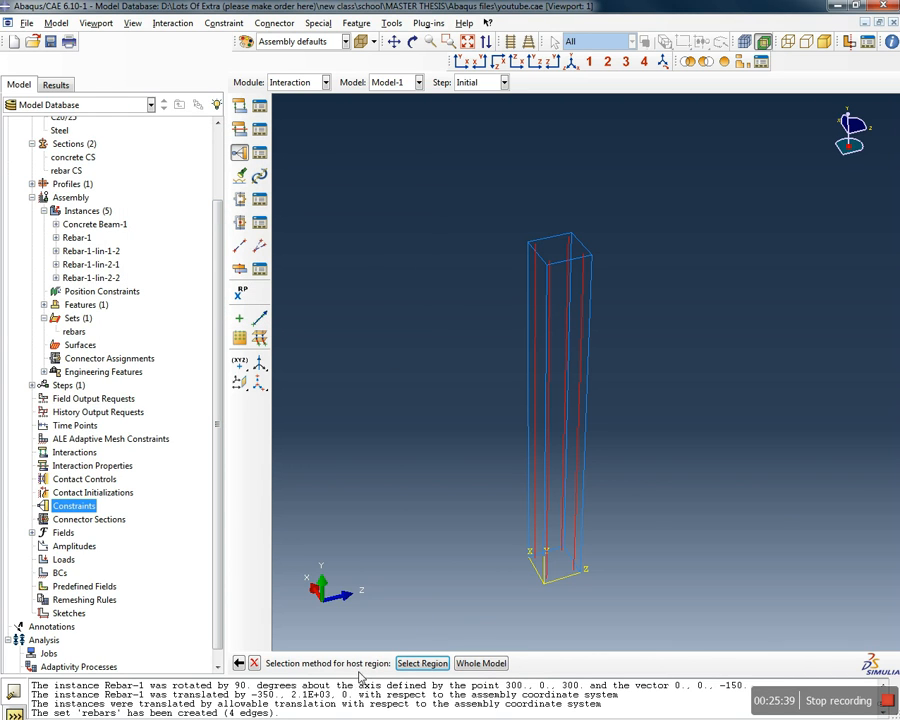
# Shade the assembly, pick the concrete beam in the viewport as host region, and accept the constraint with its default tolerances
pyautogui.click(422, 663)
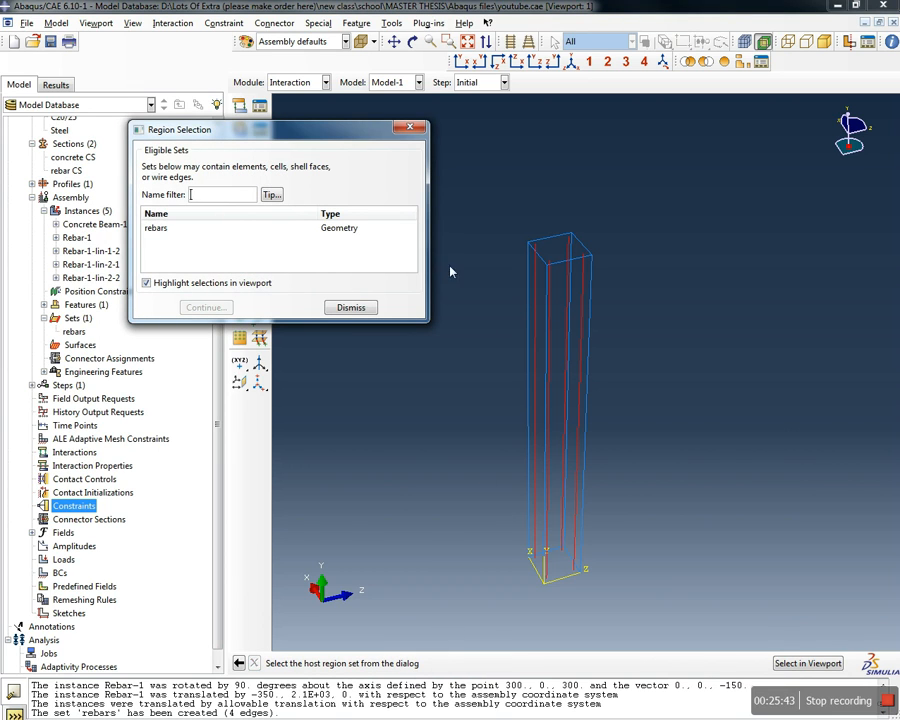
pyautogui.click(557, 258)
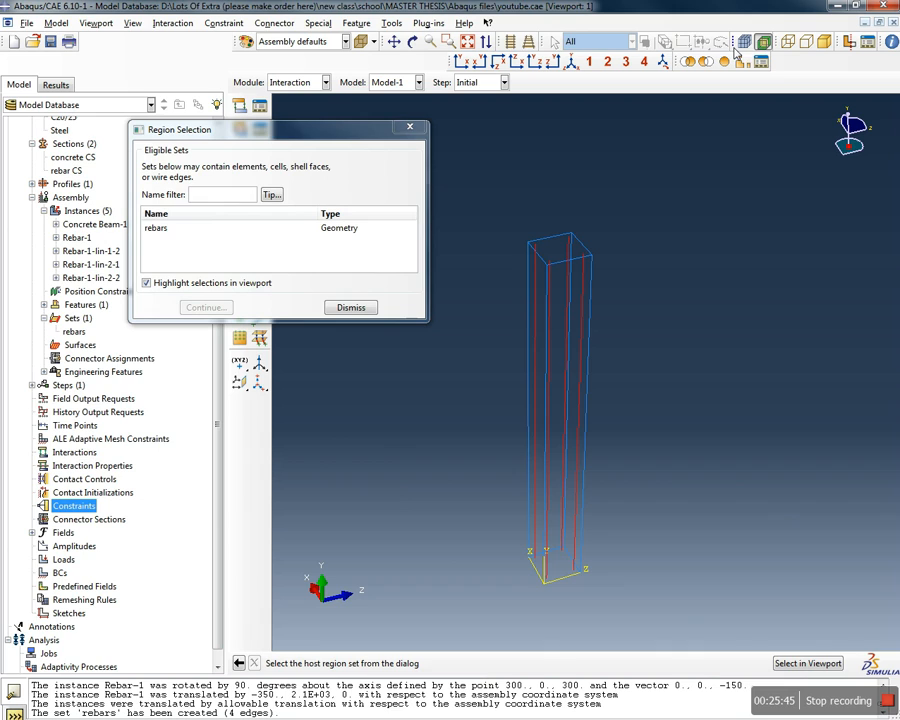
pyautogui.click(824, 41)
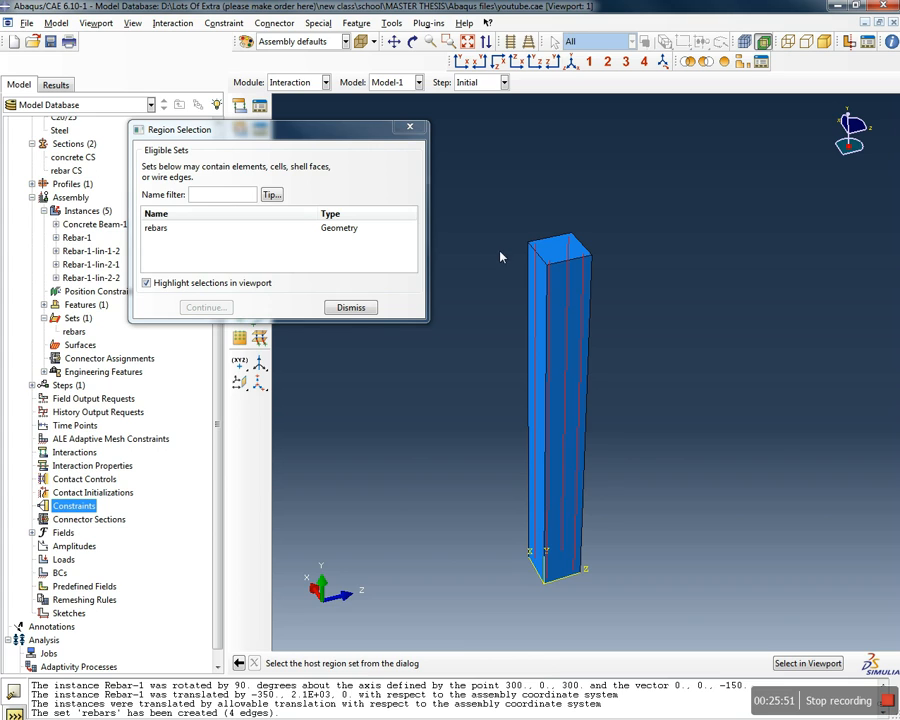
pyautogui.click(800, 663)
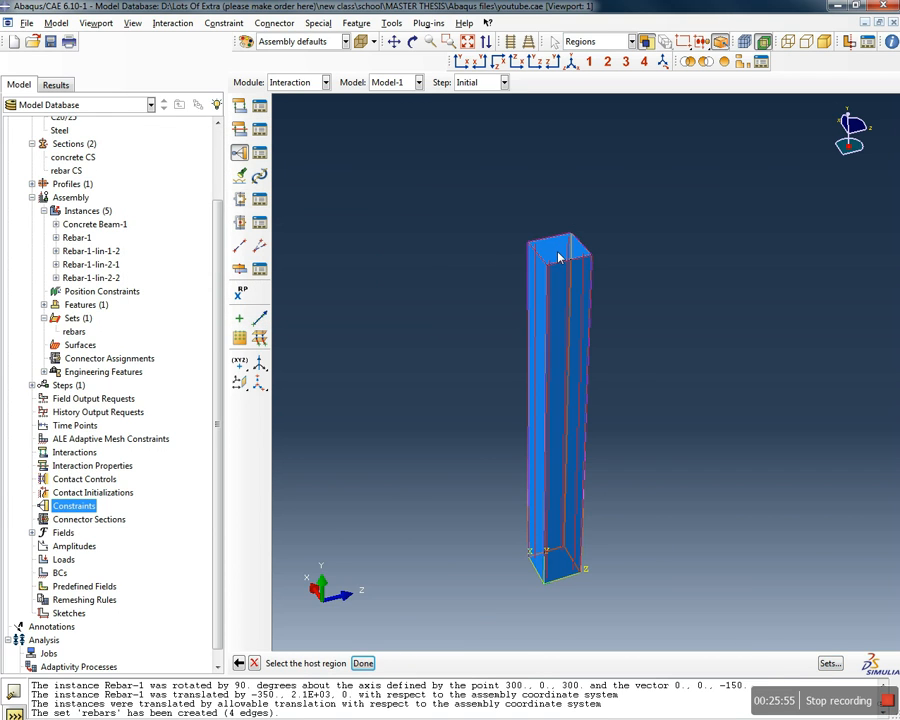
pyautogui.click(560, 258)
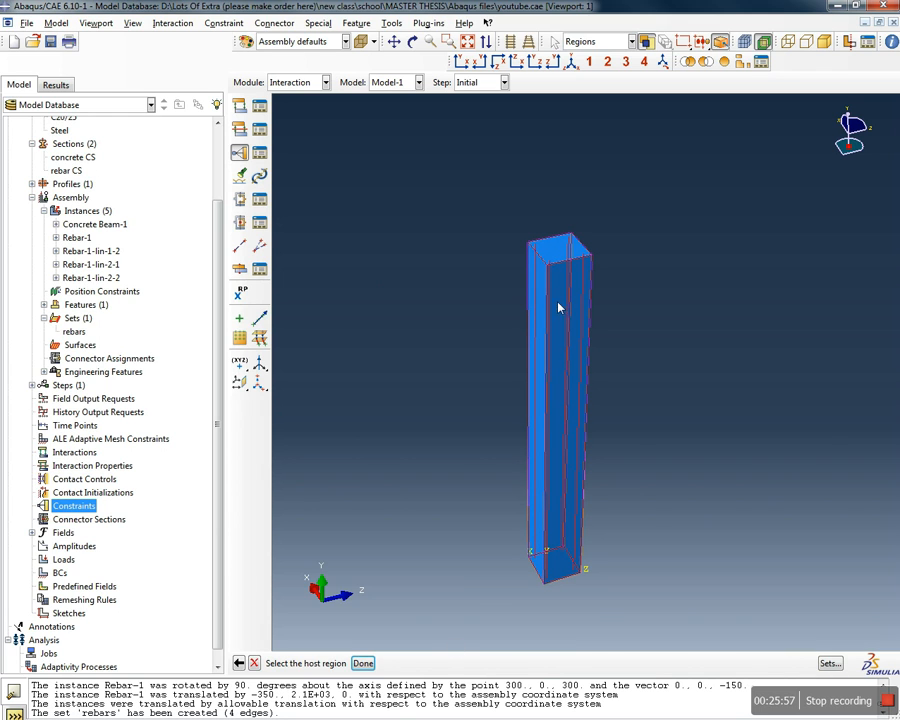
pyautogui.click(362, 663)
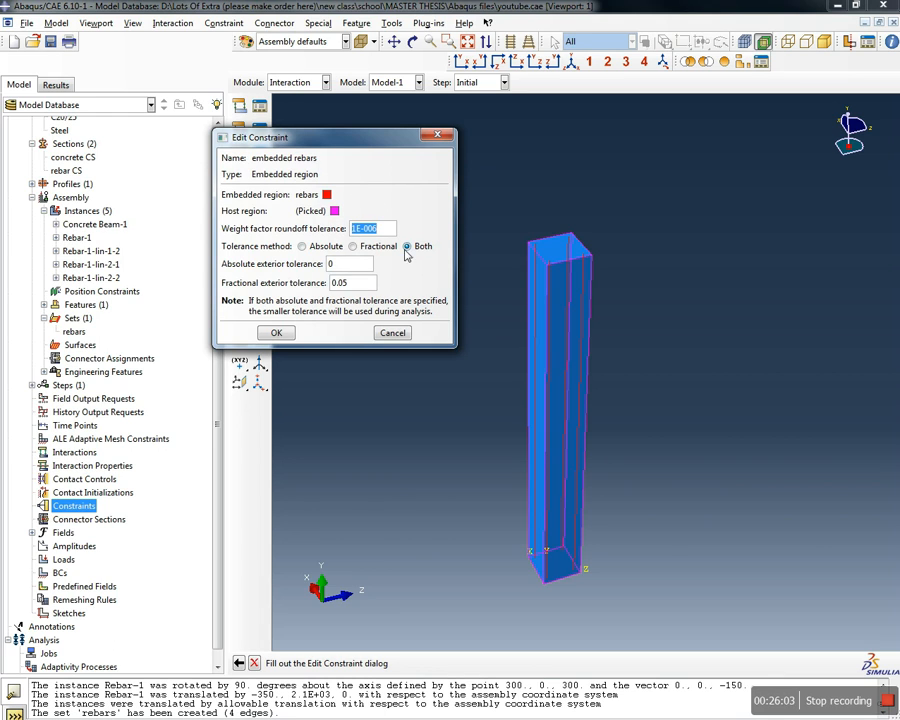
pyautogui.click(278, 334)
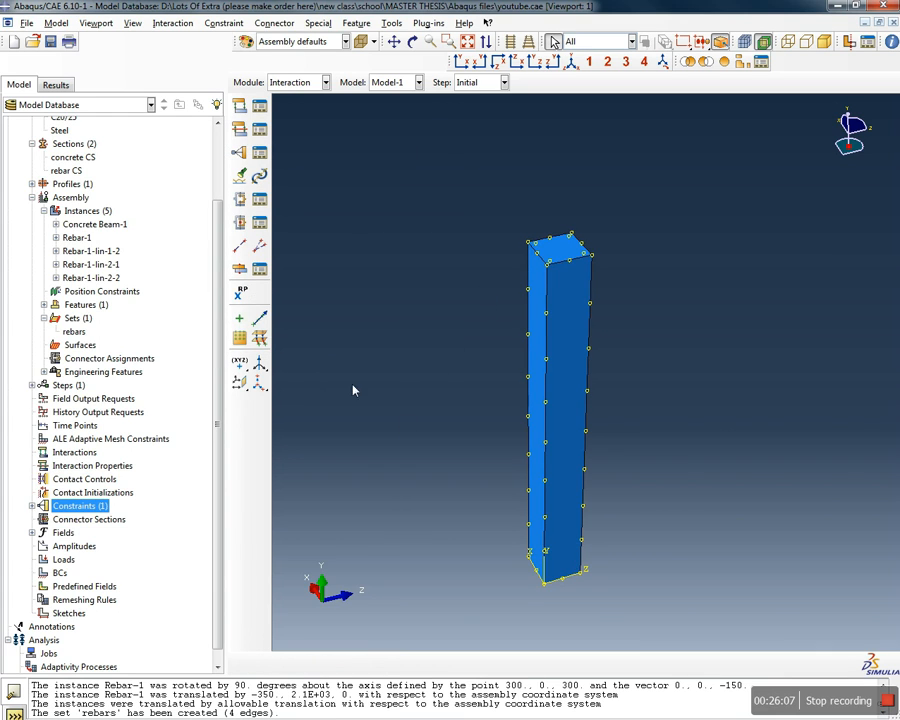
pyautogui.click(552, 268)
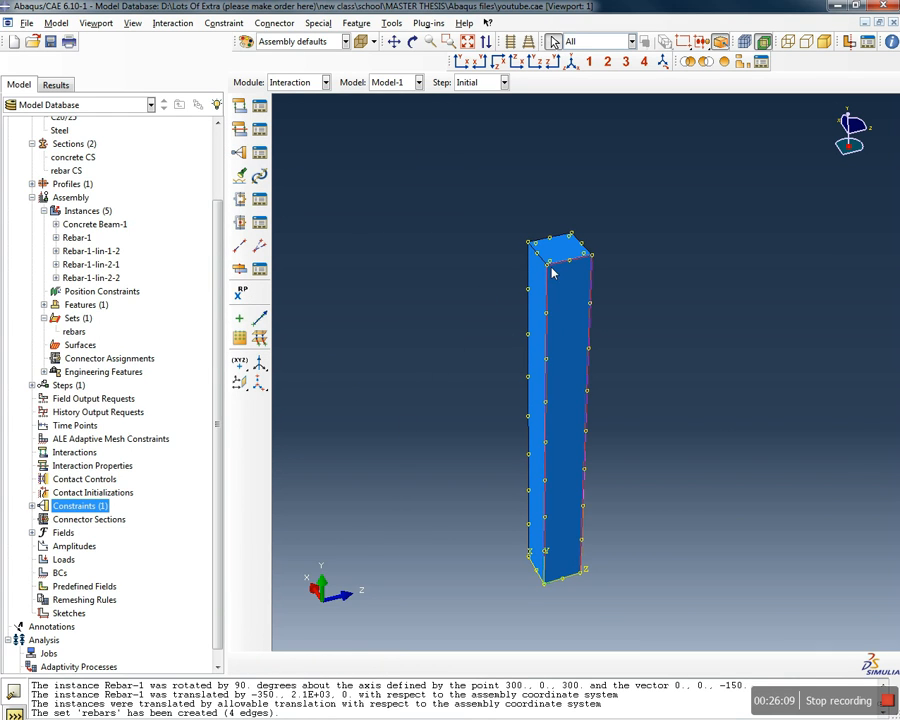
pyautogui.click(497, 274)
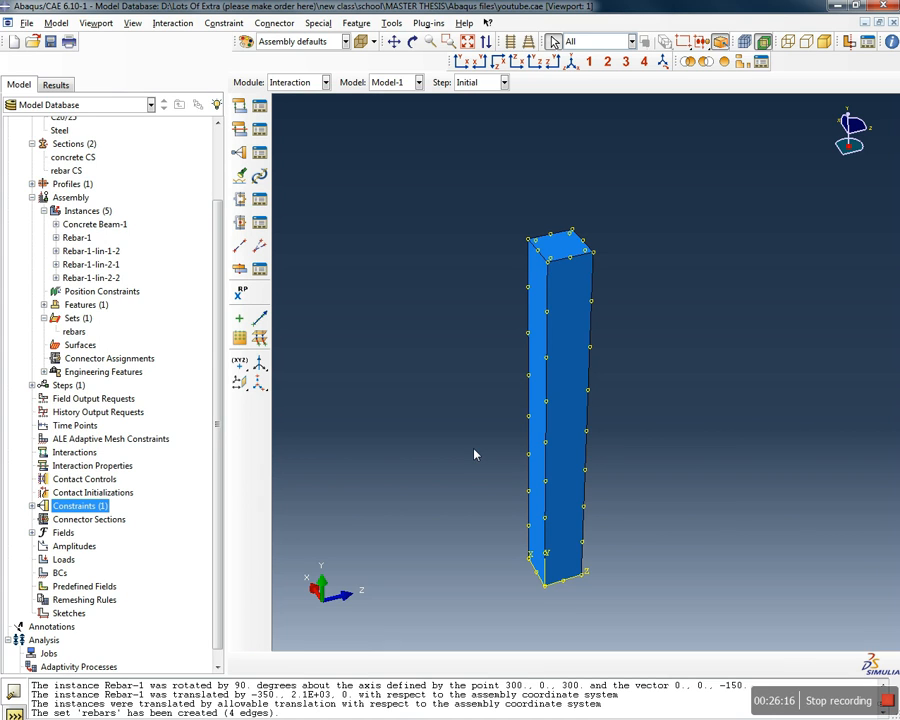
pyautogui.scroll(2, 460, 466)
pyautogui.scroll(-2, 458, 311)
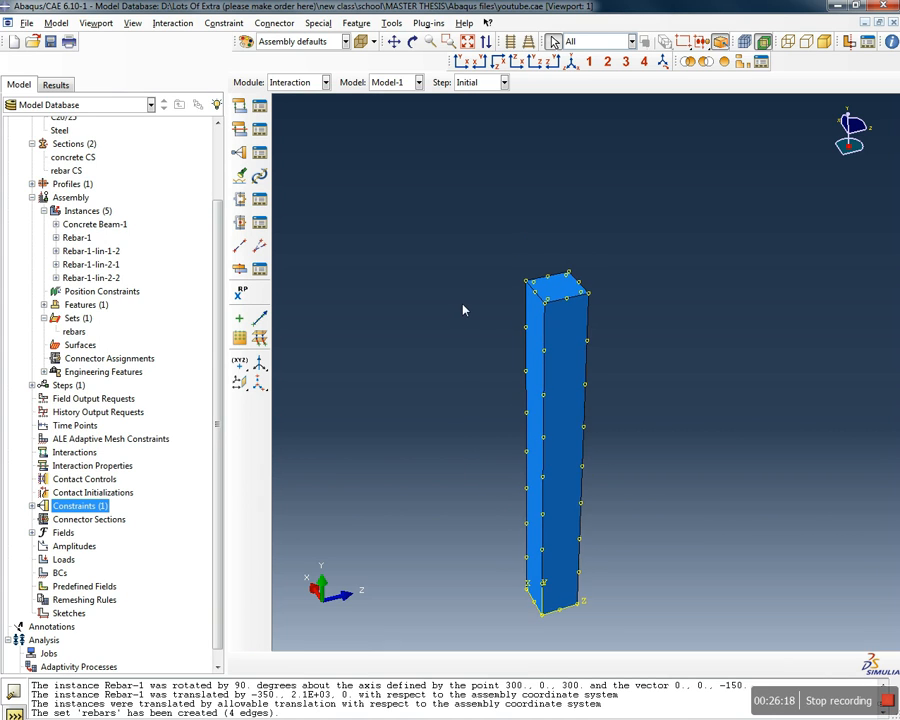
pyautogui.scroll(2, 472, 322)
pyautogui.scroll(-1, 488, 360)
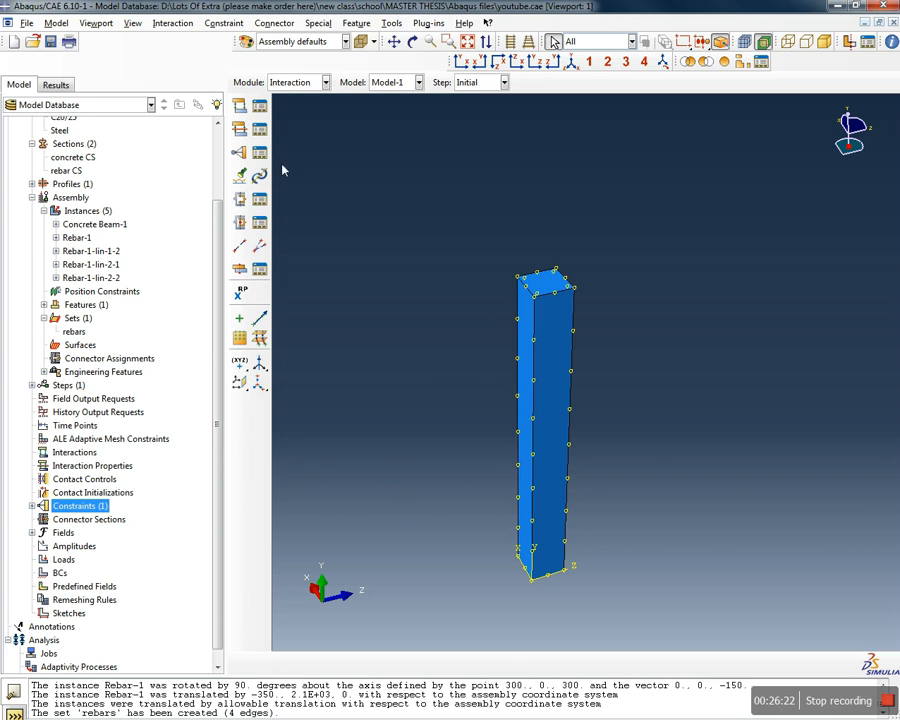
# Switch to the Assembly module and save the model database
pyautogui.click(324, 82)
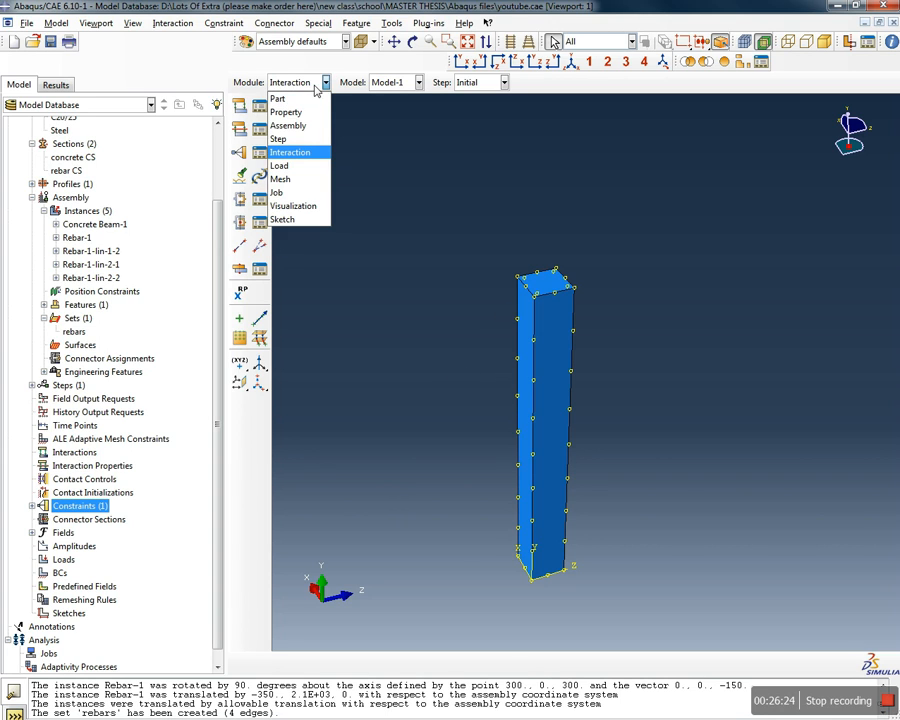
pyautogui.click(290, 125)
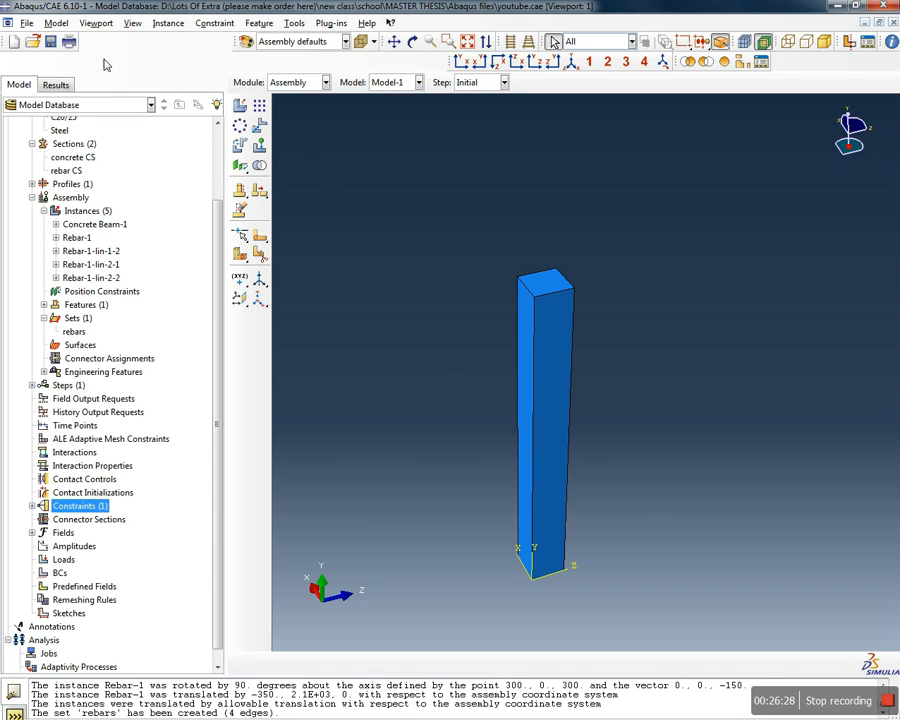
pyautogui.click(50, 43)
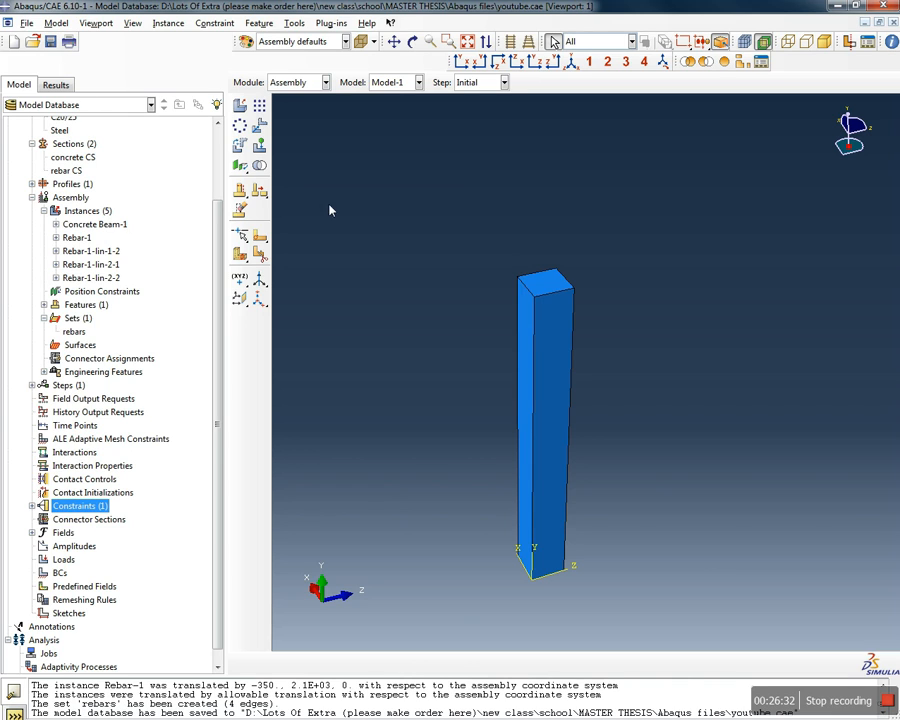
# Start a linear pattern of the concrete beam with its rebars, with direction 1 along X at offset 2800 and direction 2 along Z
pyautogui.click(258, 106)
pyautogui.moveTo(628, 605); pyautogui.dragTo(512, 270)
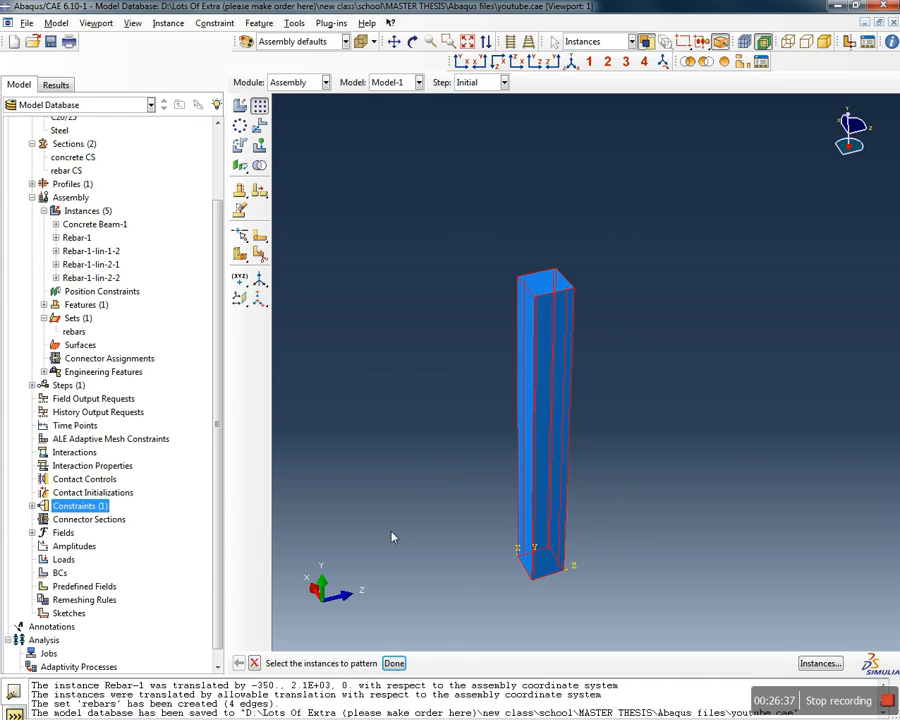
pyautogui.click(395, 665)
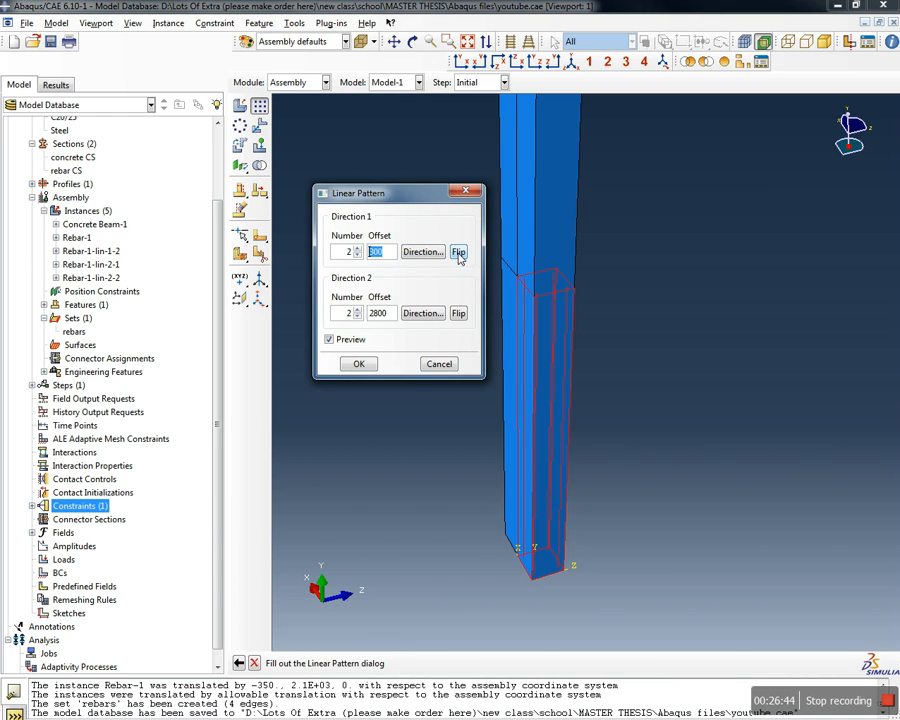
pyautogui.write('2800')
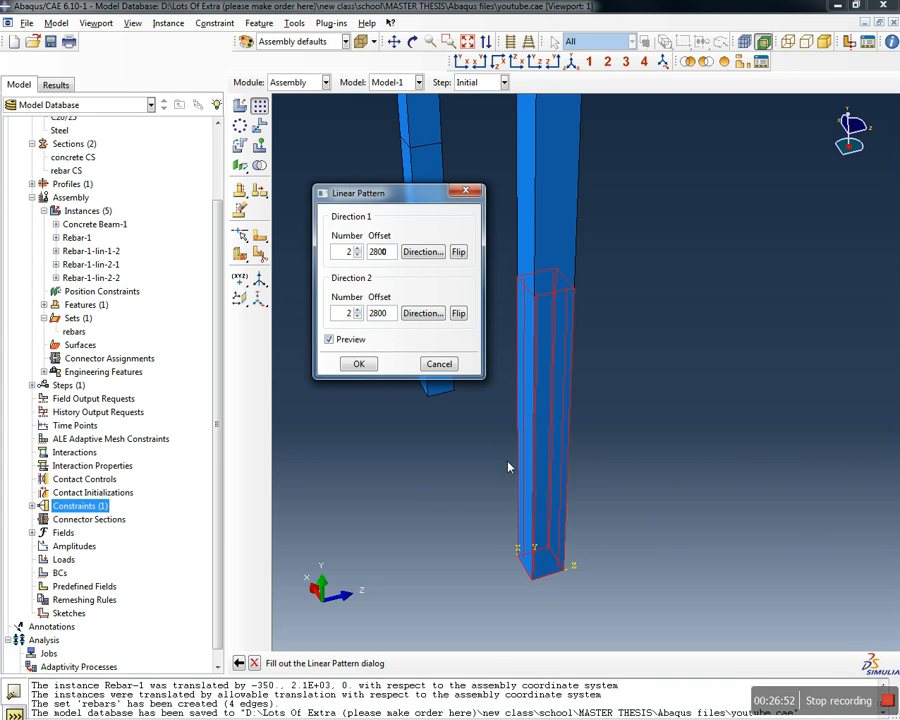
pyautogui.click(446, 255)
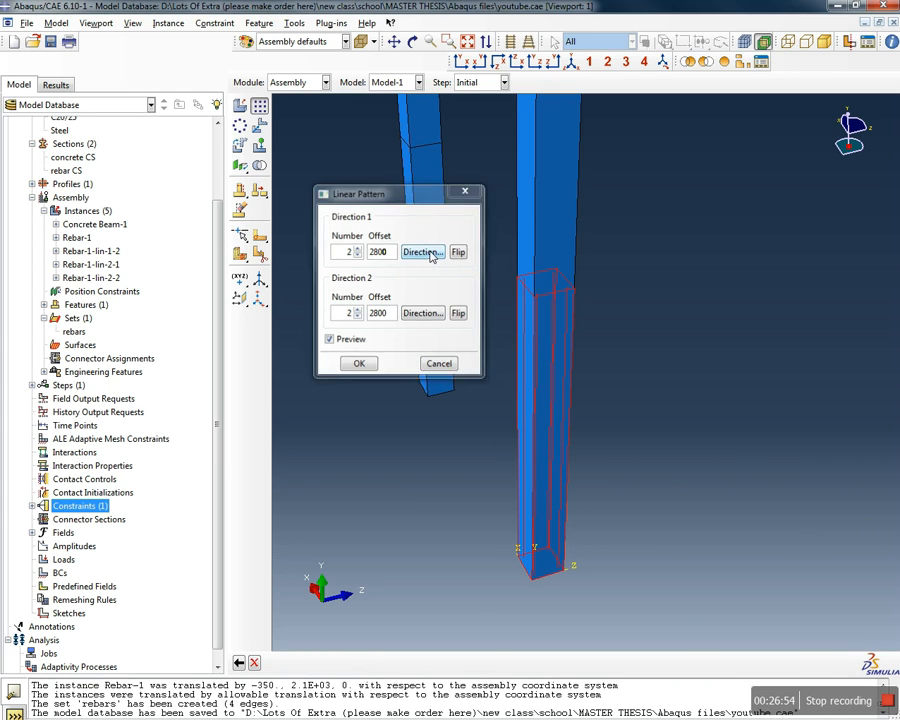
pyautogui.click(522, 568)
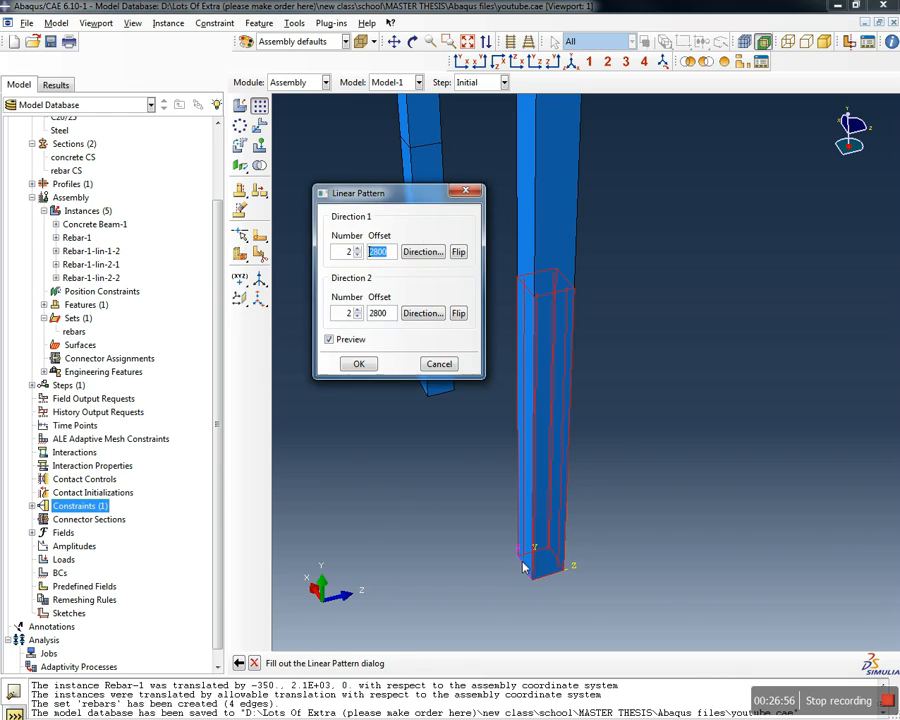
pyautogui.doubleClick(378, 313)
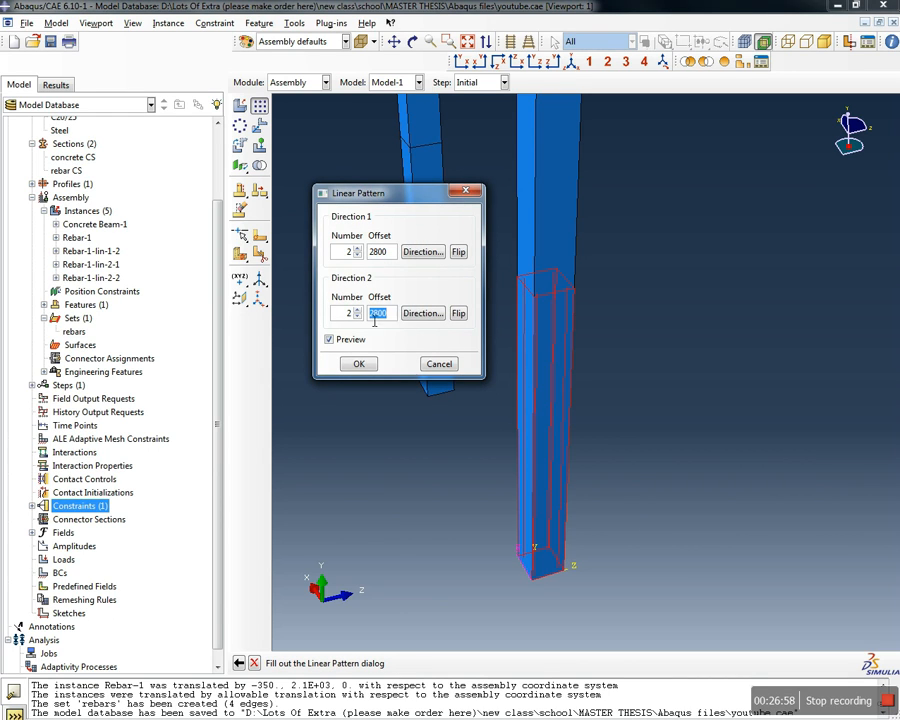
pyautogui.click(431, 318)
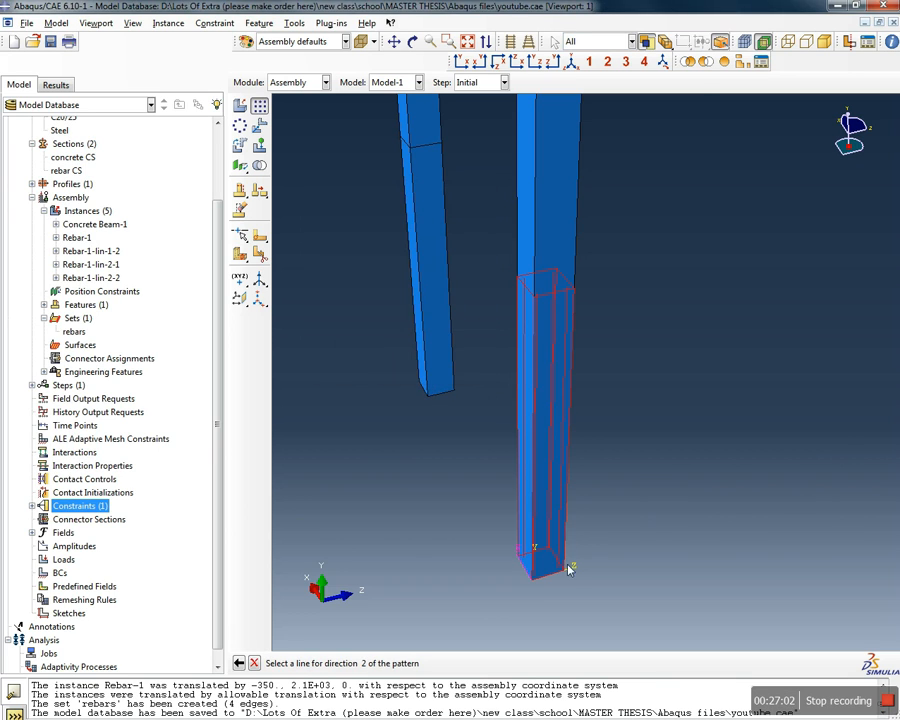
pyautogui.click(554, 577)
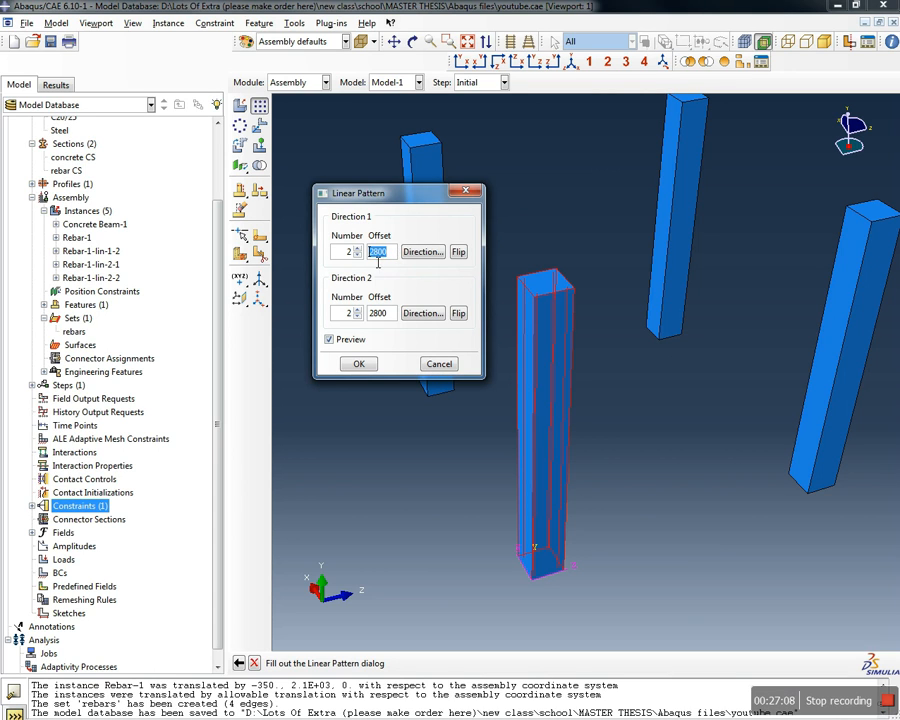
# Set the linear pattern offsets to 3100 in both directions and create the two-by-two copies
pyautogui.moveTo(393, 196); pyautogui.dragTo(255, 203)
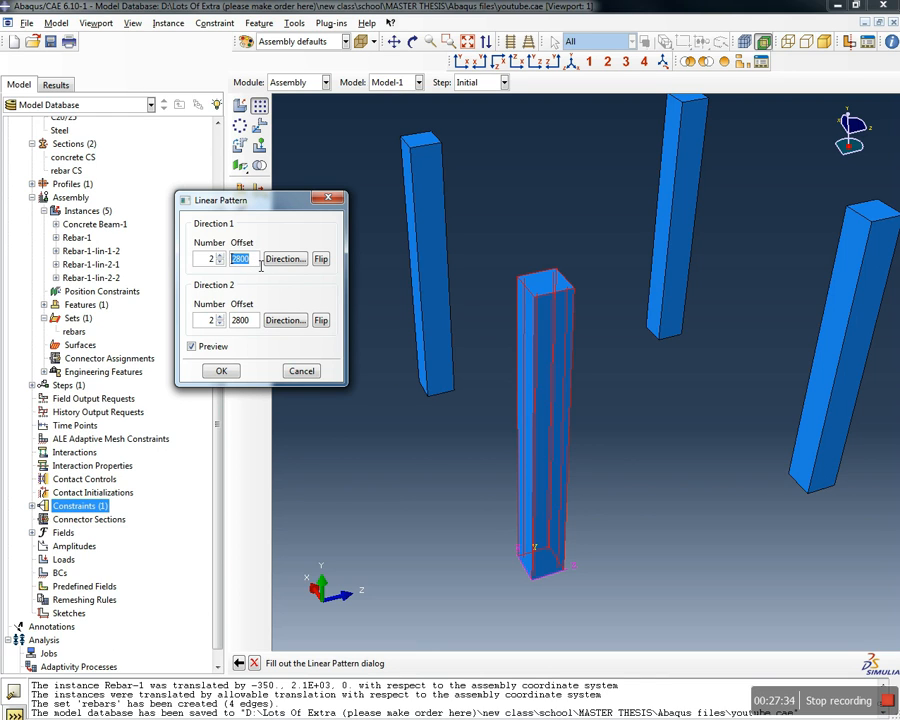
pyautogui.write('3100')
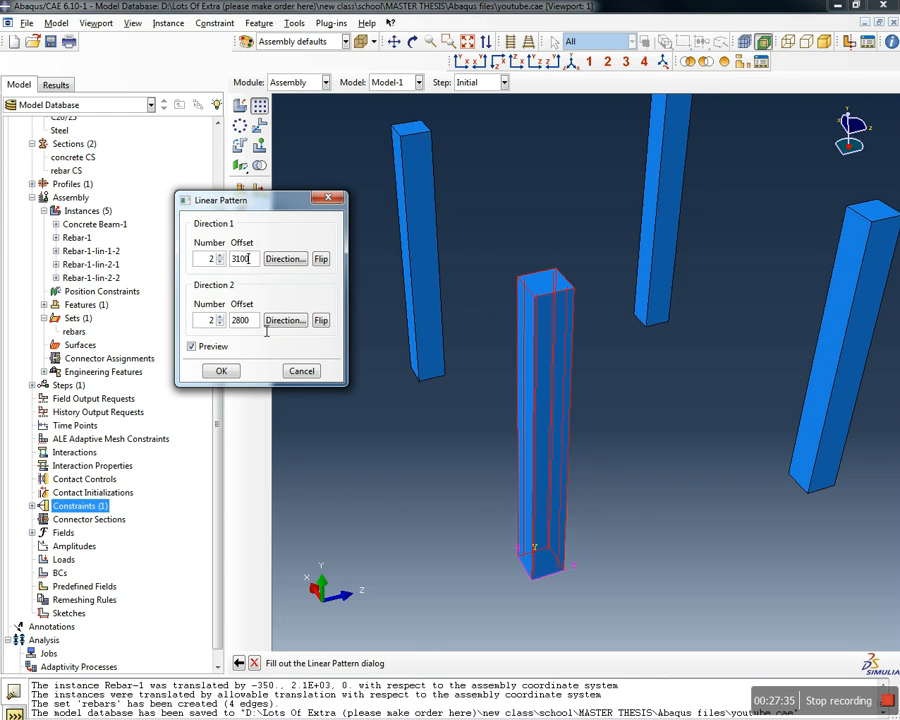
pyautogui.press('Tab')
pyautogui.write('3100')
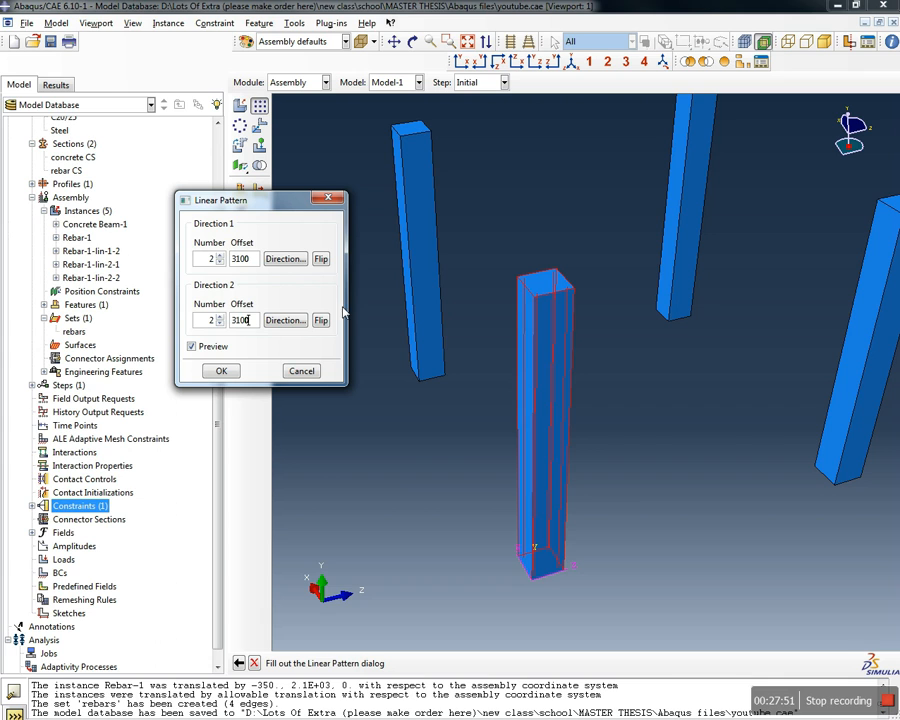
pyautogui.click(222, 371)
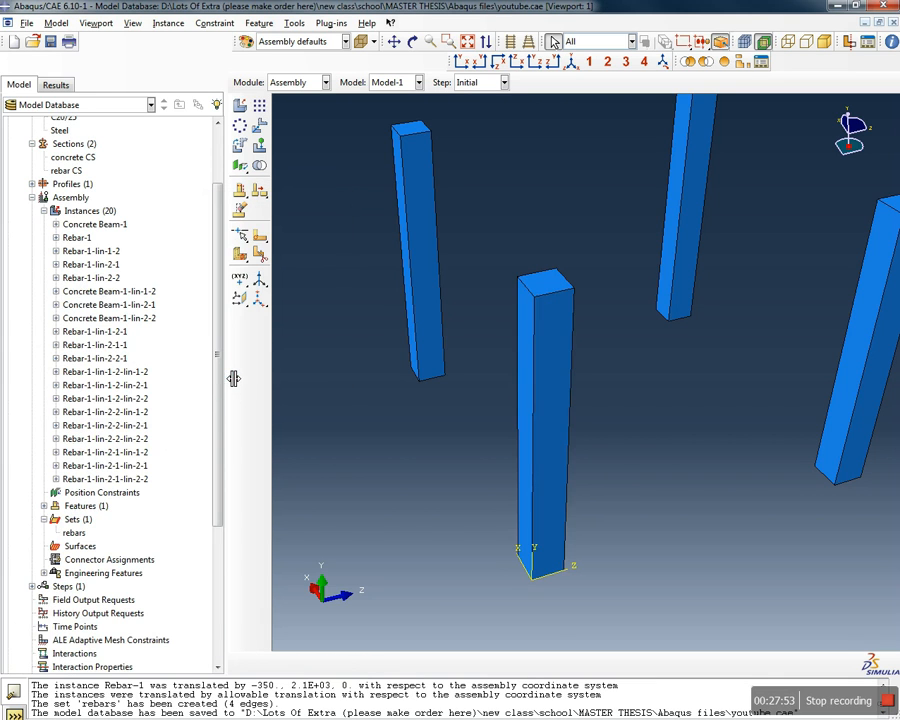
# Examine the layout of the four patterned concrete members in the viewport
pyautogui.scroll(-2, 532, 502)
pyautogui.scroll(2, 660, 285)
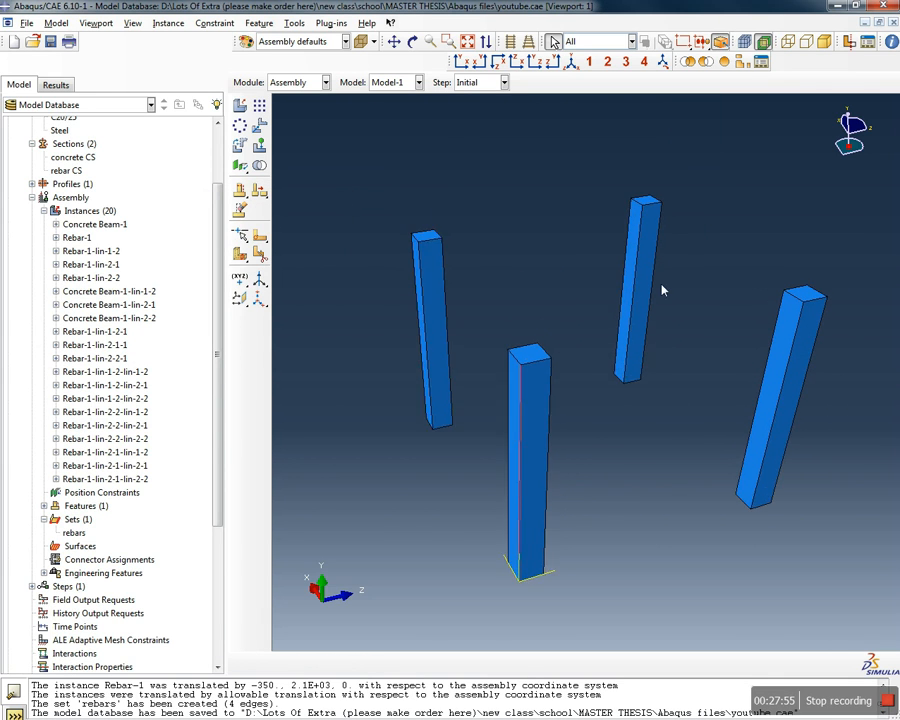
pyautogui.scroll(-4, 696, 214)
pyautogui.scroll(2, 805, 165)
pyautogui.scroll(1, 805, 169)
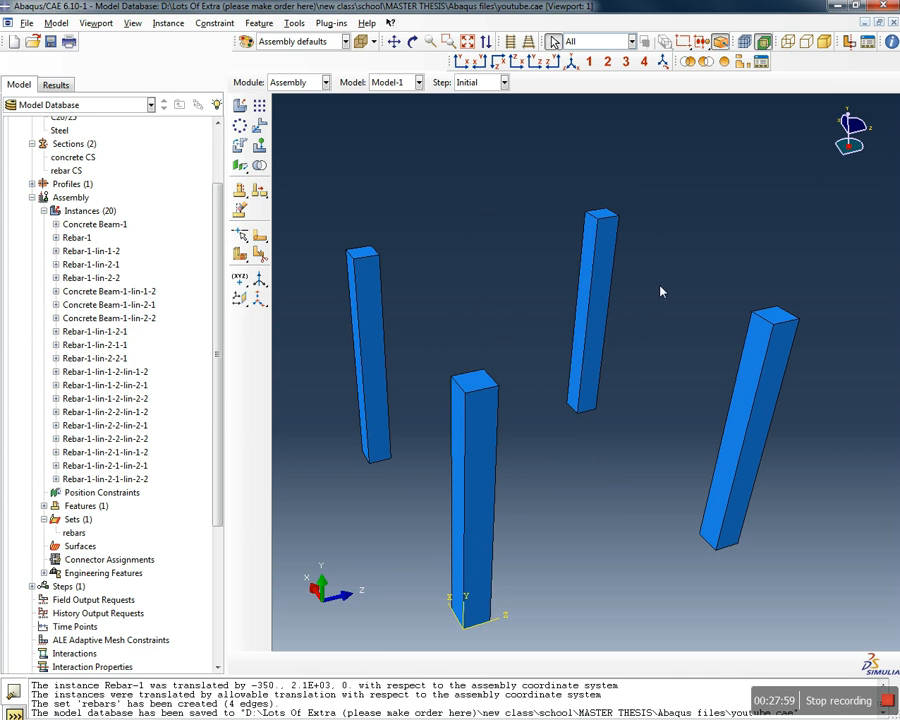
pyautogui.scroll(-3, 645, 300)
pyautogui.scroll(3, 619, 230)
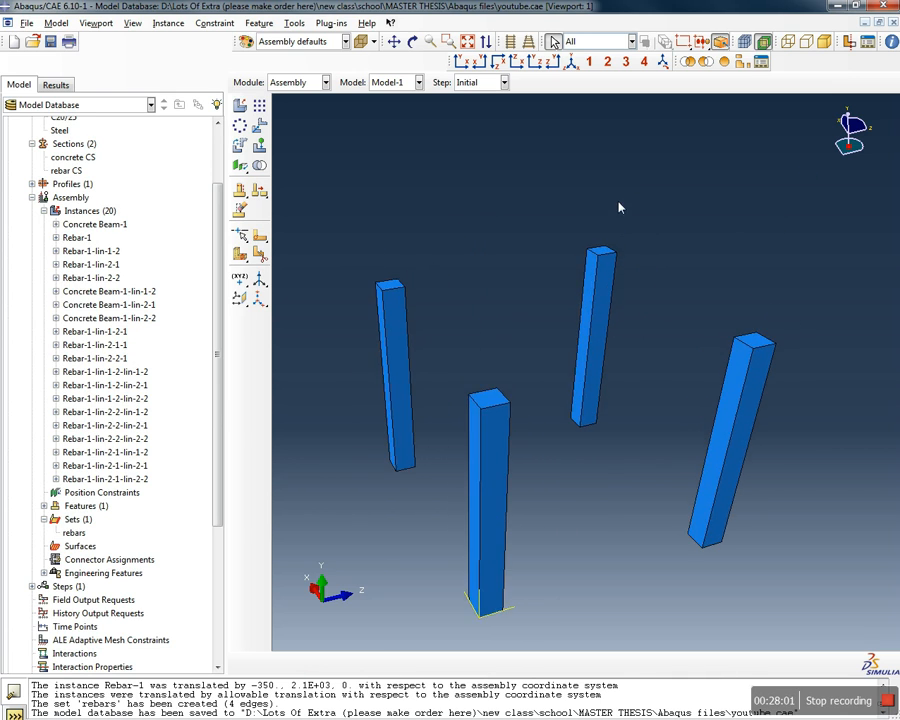
pyautogui.scroll(-3, 620, 275)
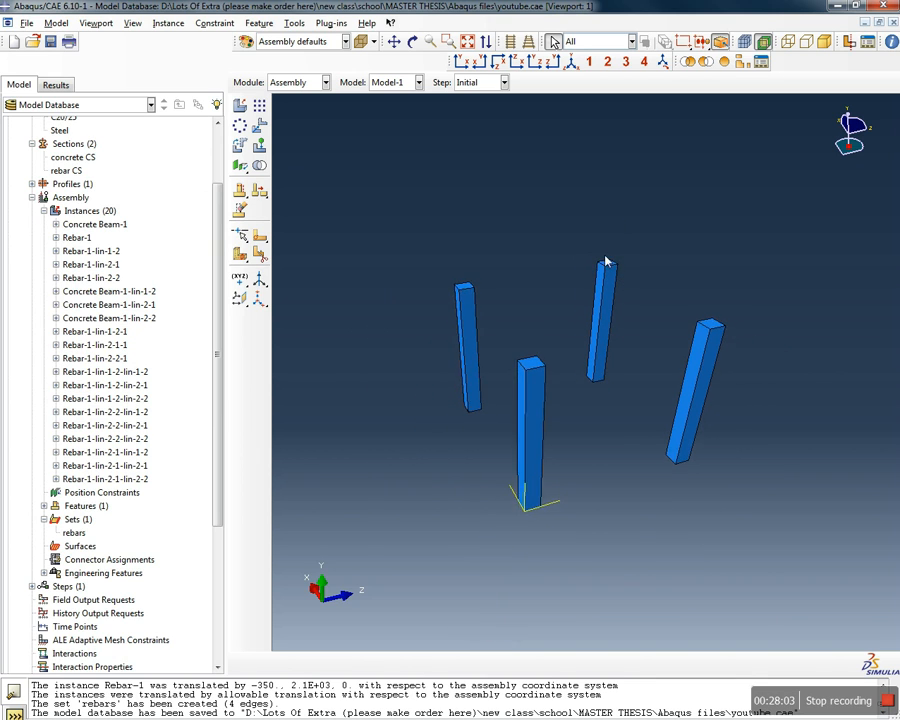
pyautogui.scroll(3, 606, 219)
pyautogui.scroll(2, 580, 340)
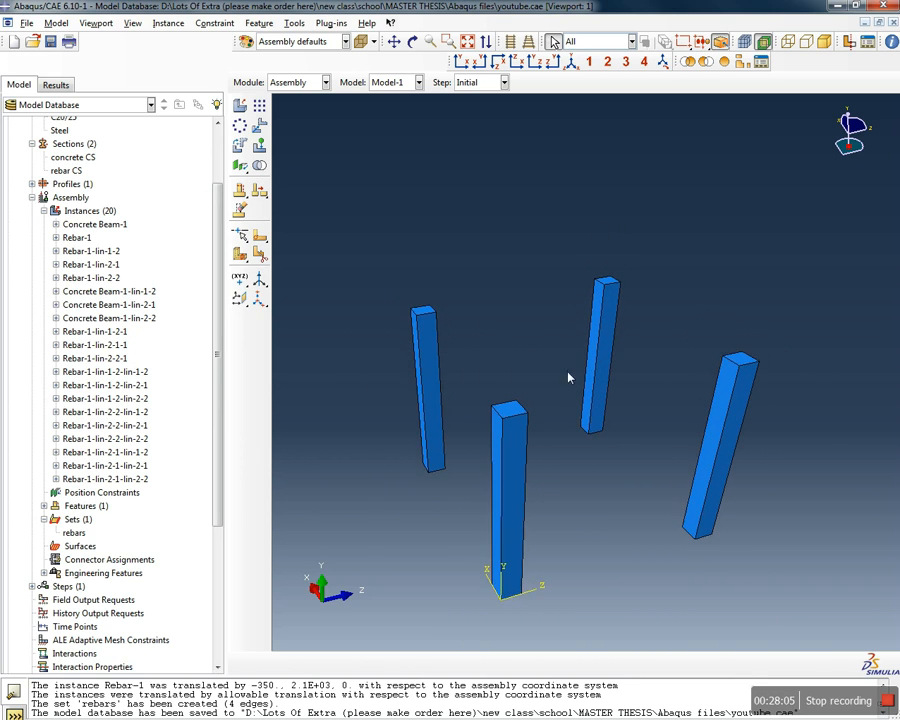
pyautogui.scroll(-3, 560, 320)
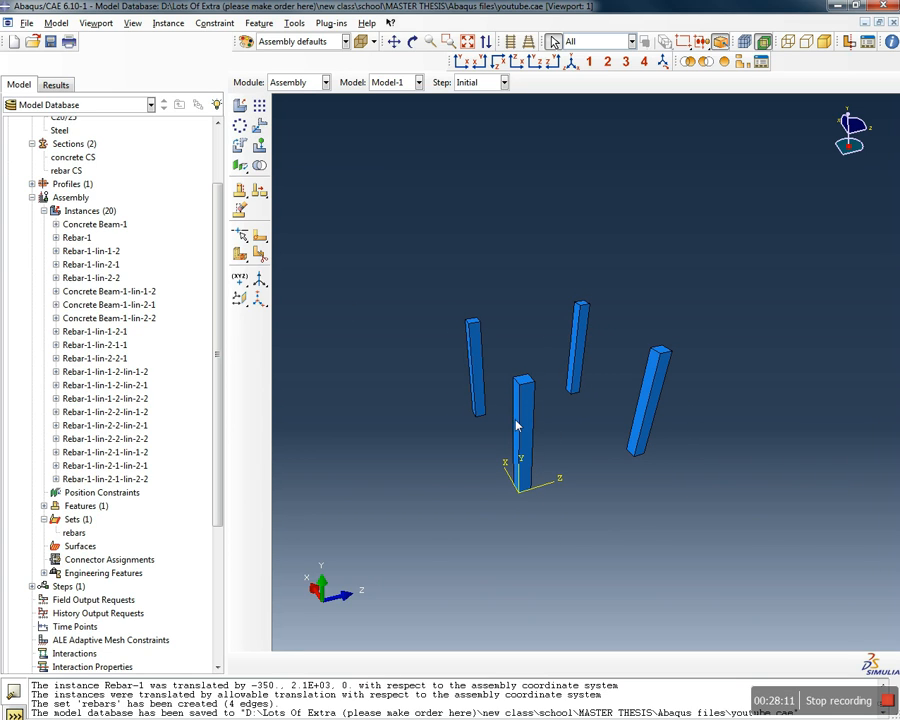
pyautogui.moveTo(541, 508); pyautogui.dragTo(496, 372)
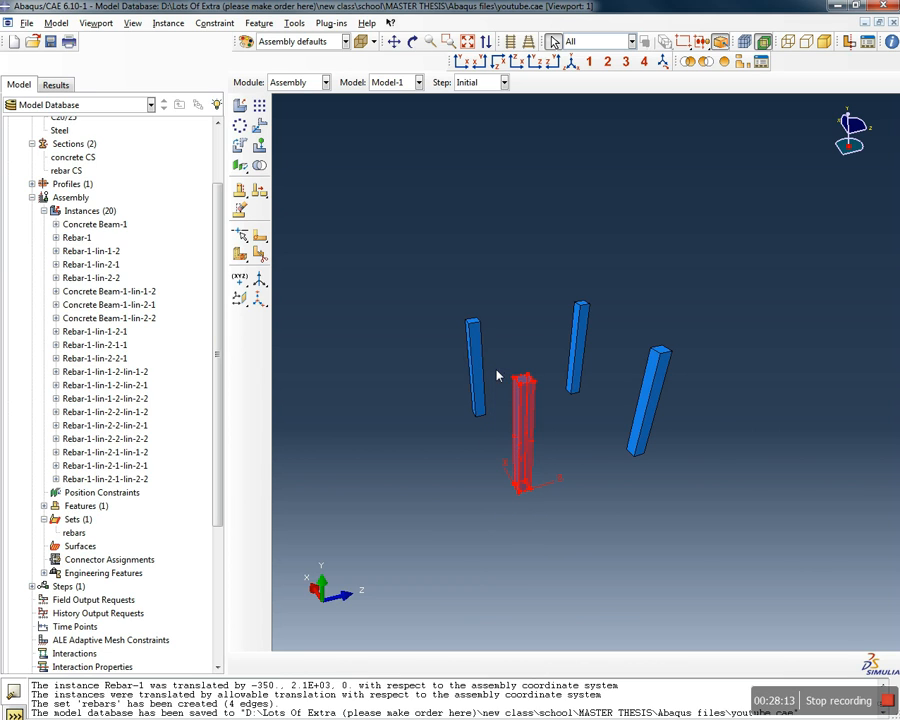
pyautogui.click(240, 147)
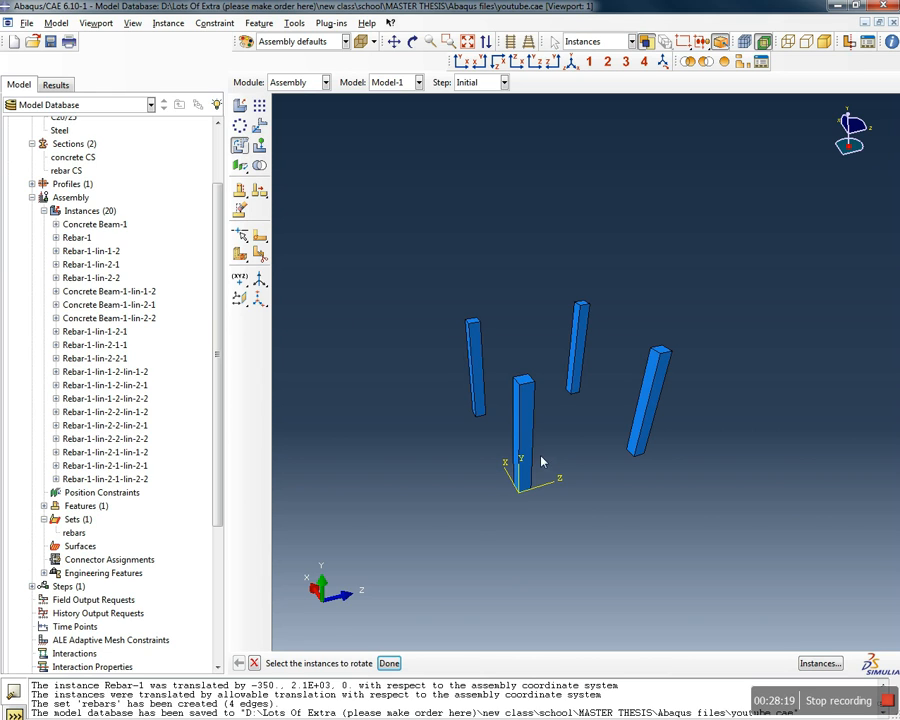
pyautogui.click(254, 663)
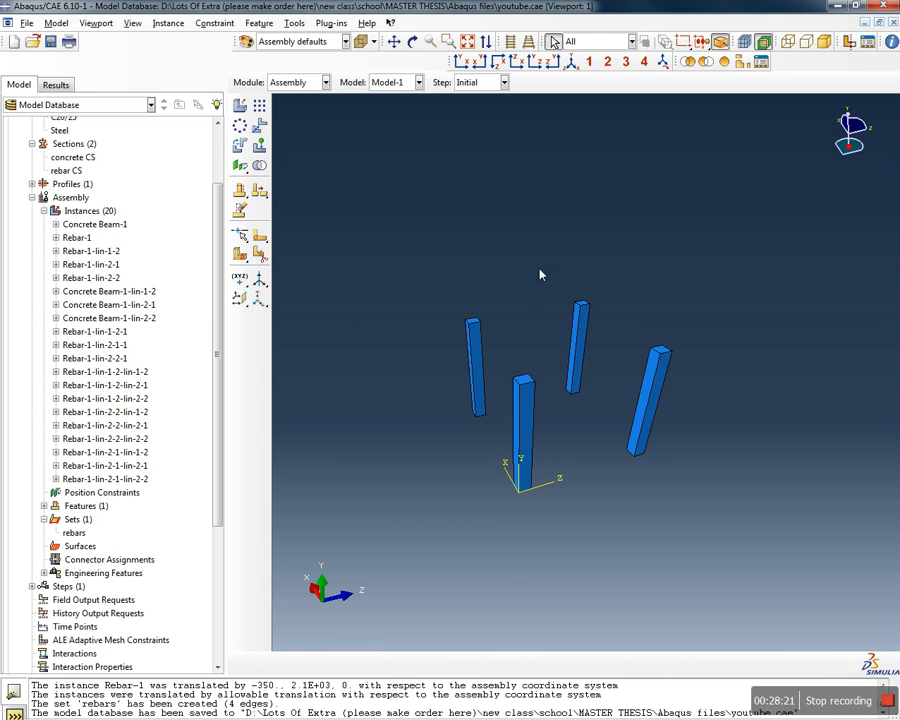
pyautogui.scroll(2, 519, 293)
pyautogui.moveTo(570, 529); pyautogui.dragTo(481, 398)
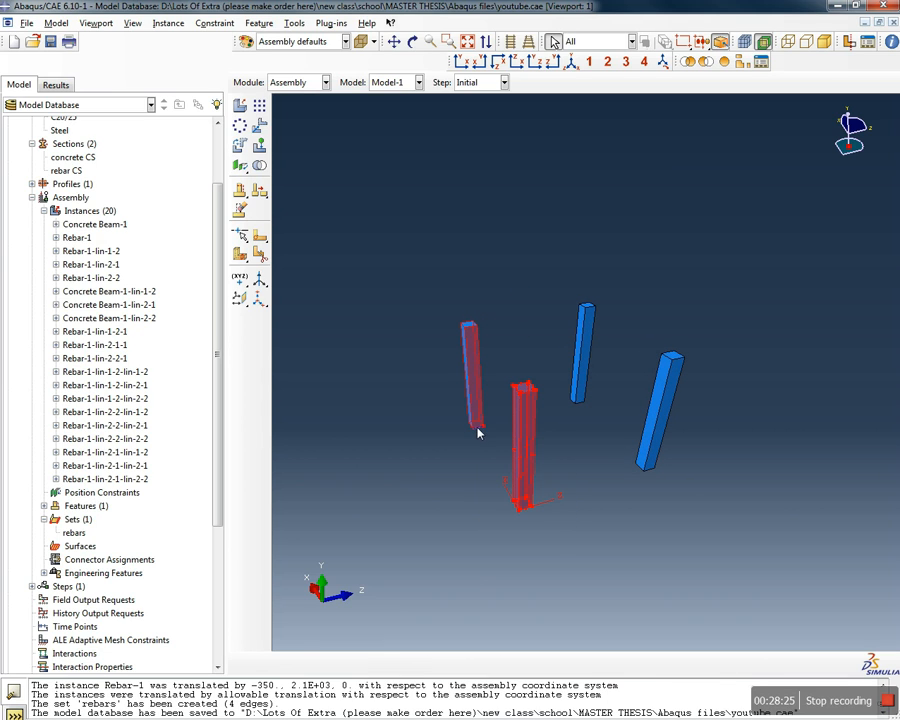
pyautogui.click(560, 476)
pyautogui.moveTo(563, 540); pyautogui.dragTo(494, 380)
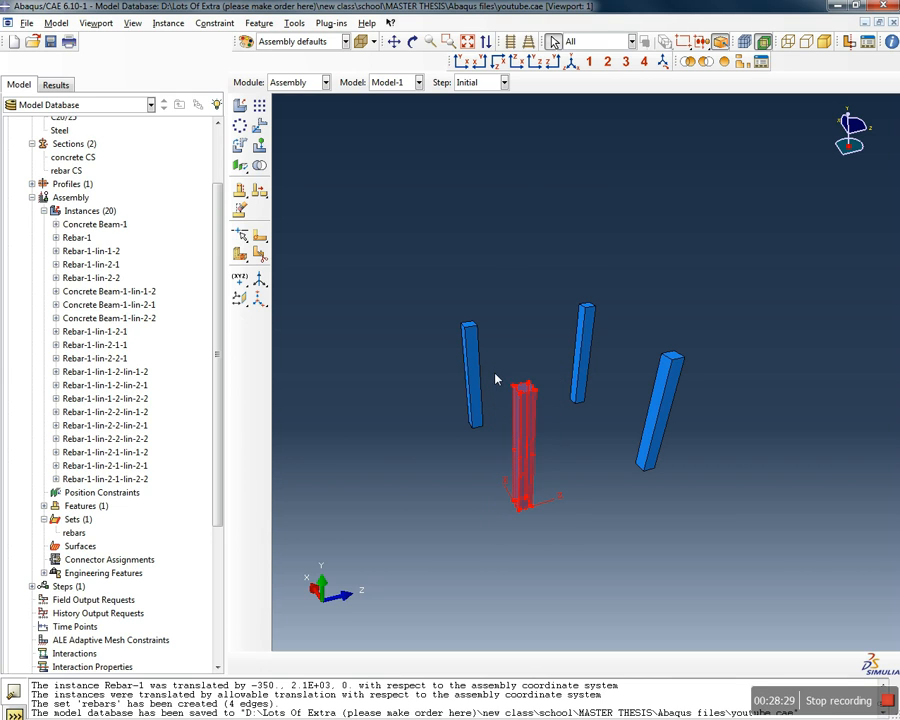
pyautogui.click(356, 282)
# Pattern one corner member with its rebars linearly, with two copies at offset 2000 in direction 1 and one in direction 2
pyautogui.click(260, 106)
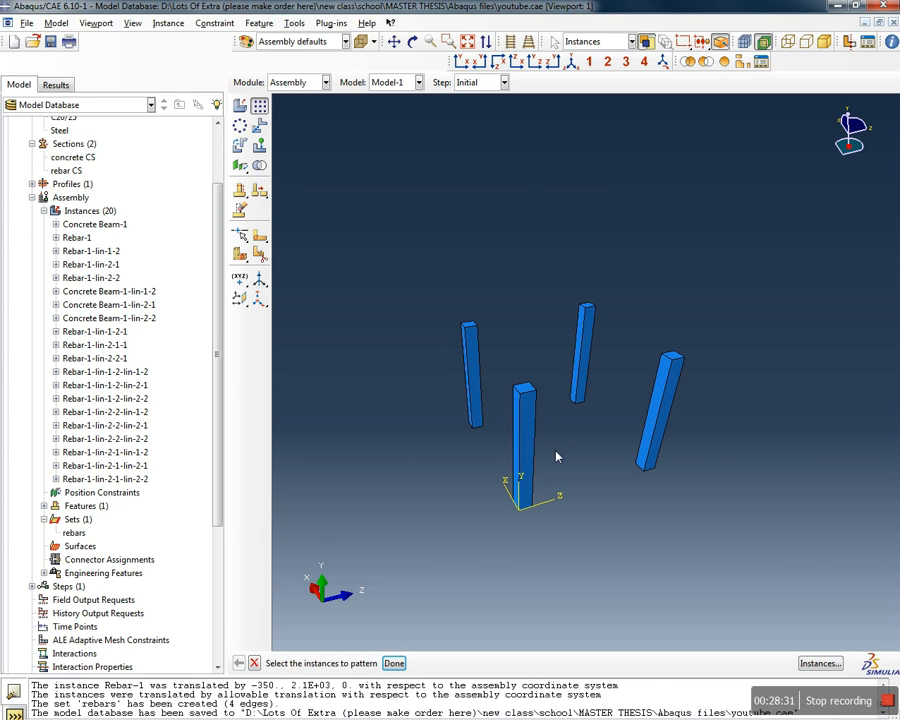
pyautogui.moveTo(488, 458); pyautogui.dragTo(440, 285)
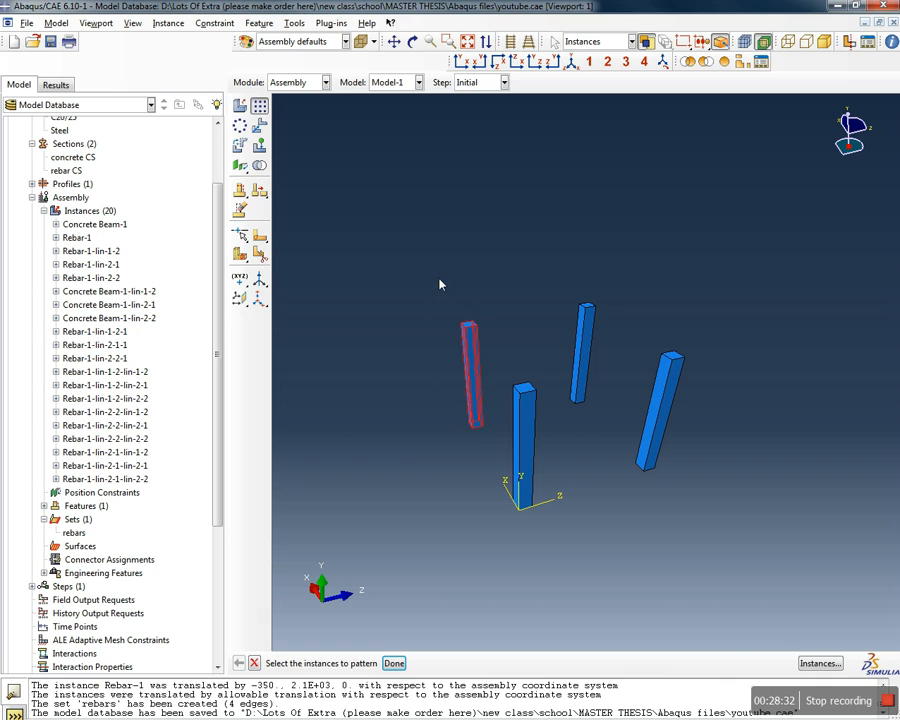
pyautogui.click(394, 664)
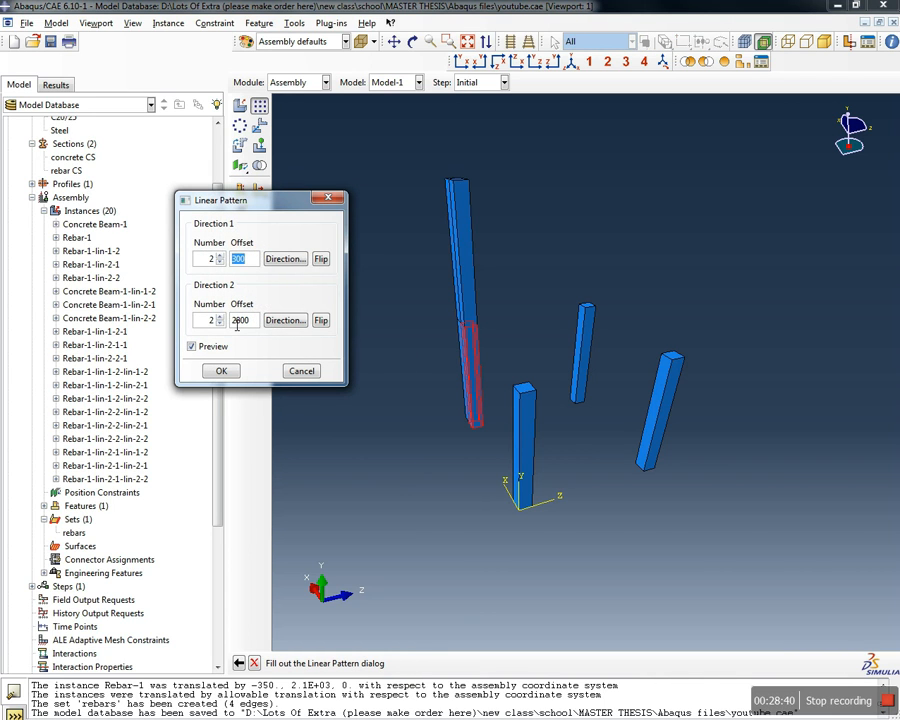
pyautogui.click(219, 323)
pyautogui.doubleClick(247, 261)
pyautogui.write('500')
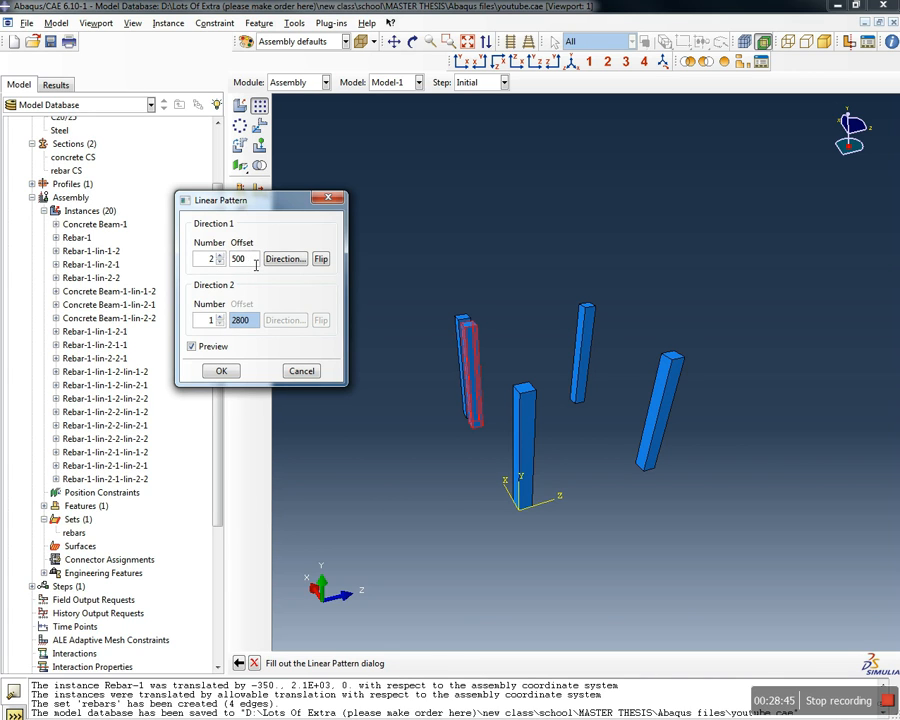
pyautogui.press('Return')
pyautogui.write('2000')
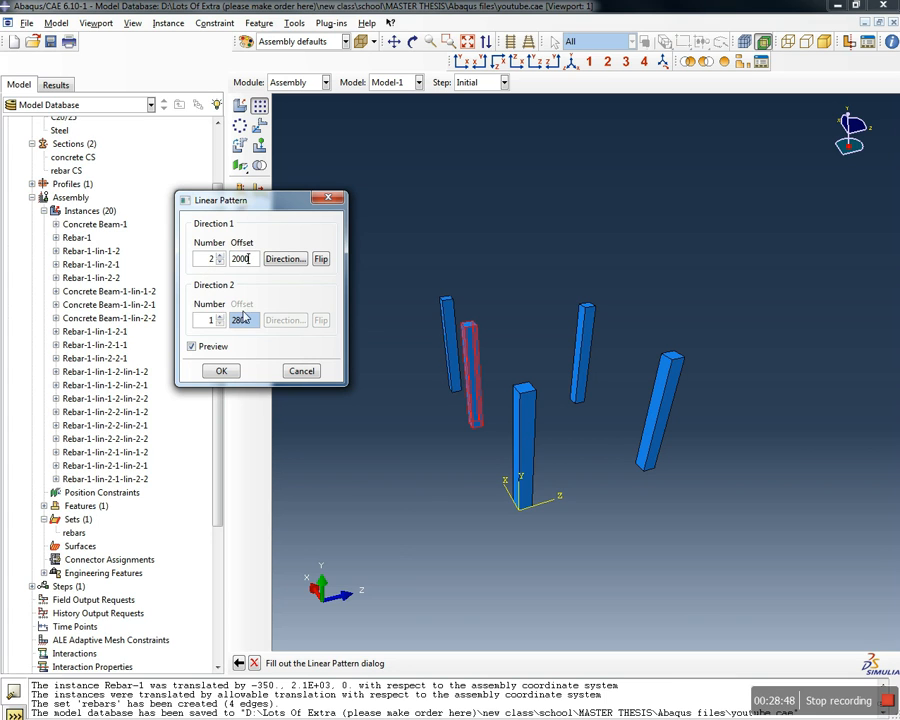
pyautogui.click(221, 370)
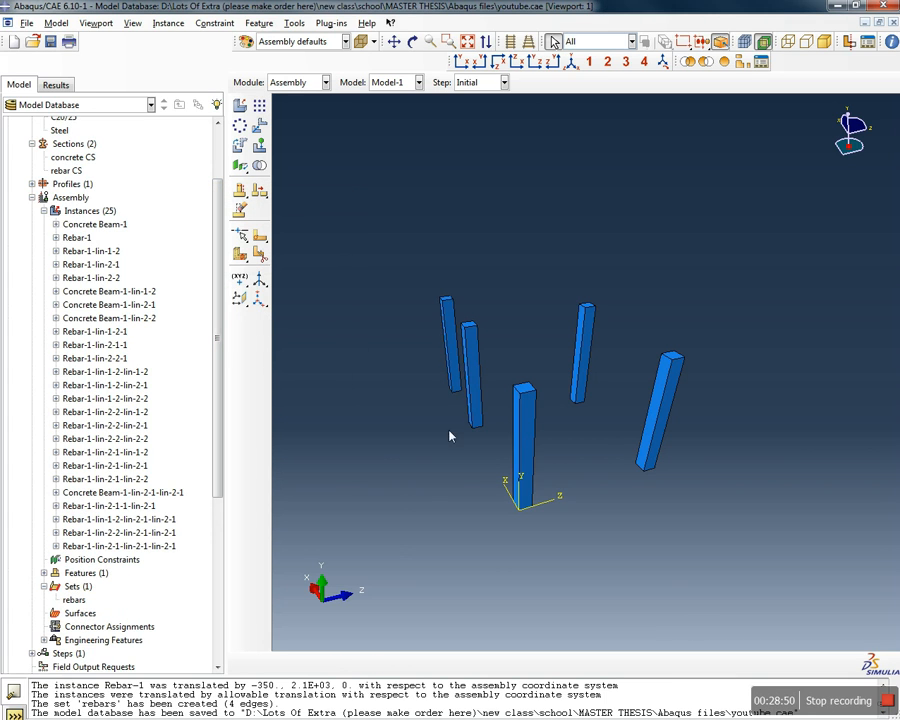
pyautogui.keyDown('ctrl'); pyautogui.keyDown('alt'); pyautogui.moveTo(456, 386); pyautogui.dragTo(408, 337); pyautogui.keyUp('alt'); pyautogui.keyUp('ctrl')
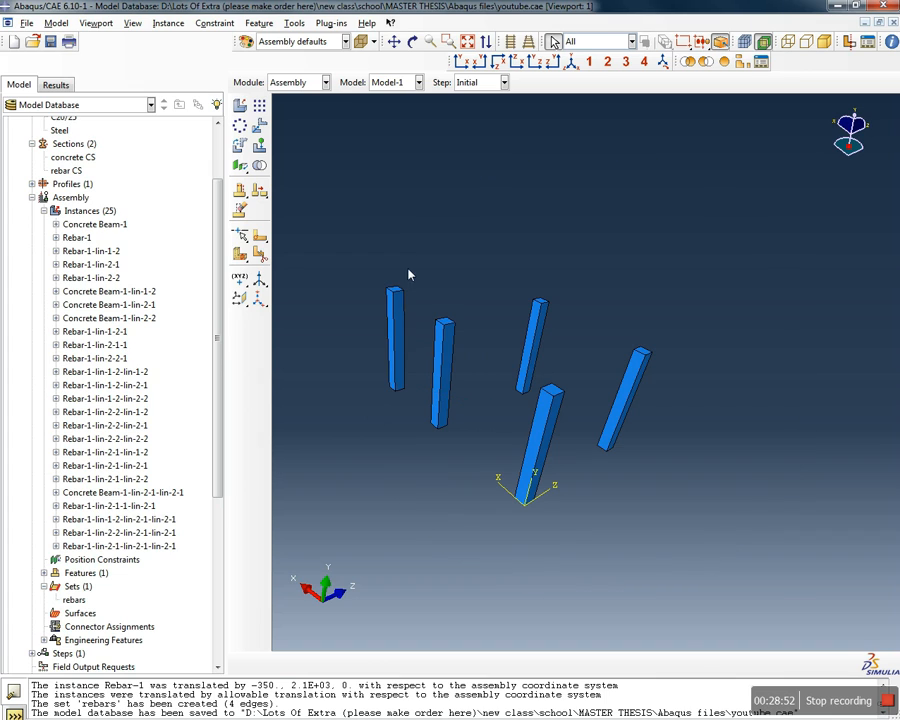
# Try to rotate the newly copied member with its rebars 90 degrees about its bottom edge
pyautogui.moveTo(410, 255); pyautogui.dragTo(376, 420)
pyautogui.click(324, 271)
pyautogui.click(239, 145)
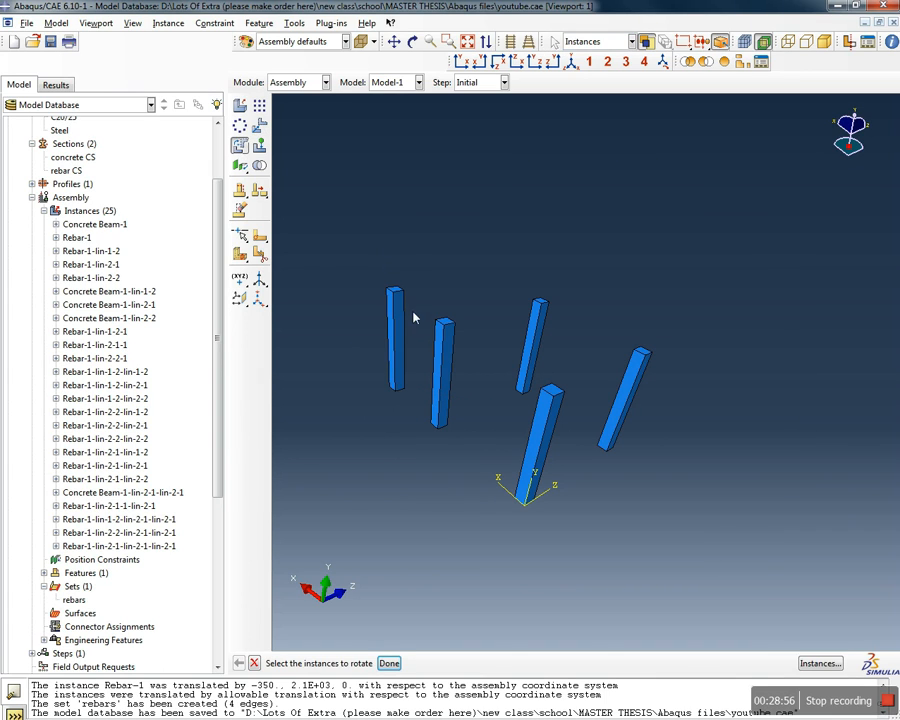
pyautogui.moveTo(416, 258); pyautogui.dragTo(380, 410)
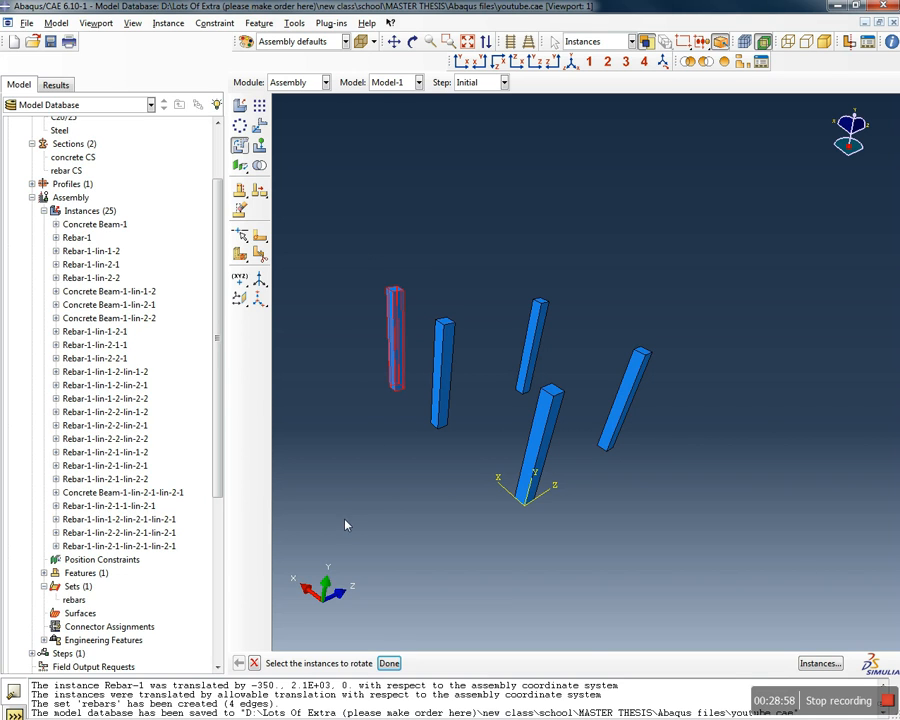
pyautogui.click(389, 663)
pyautogui.scroll(1, 392, 387)
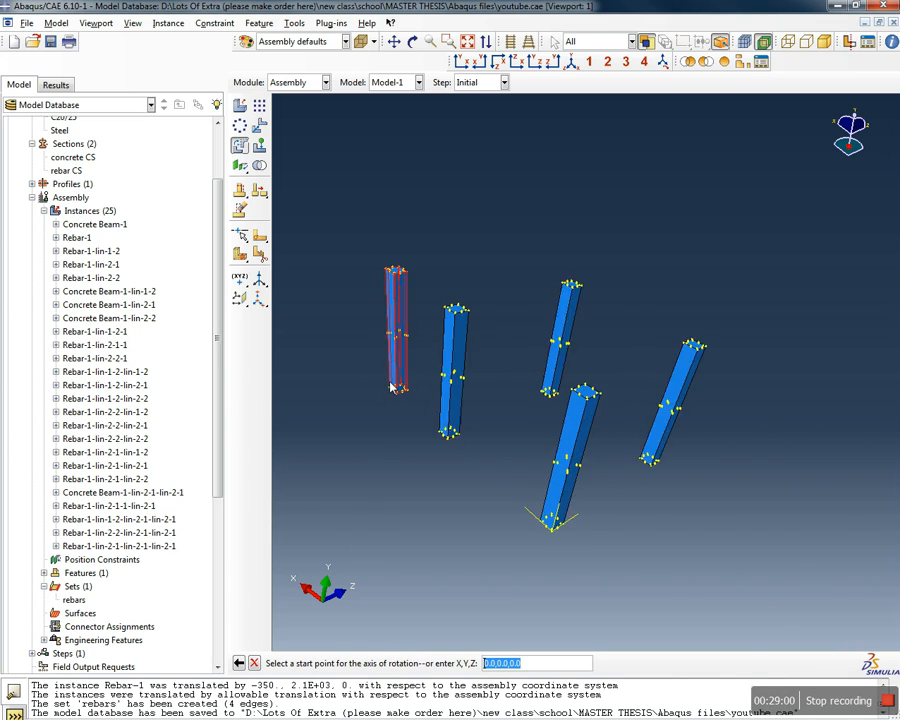
pyautogui.scroll(2, 394, 392)
pyautogui.click(404, 405)
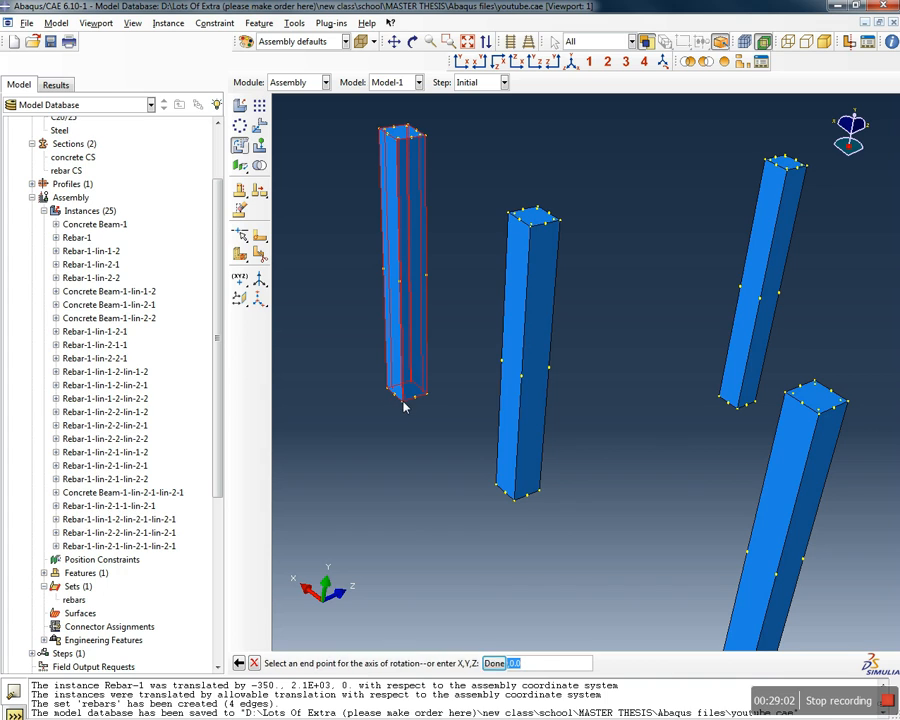
pyautogui.click(416, 399)
pyautogui.press('Return')
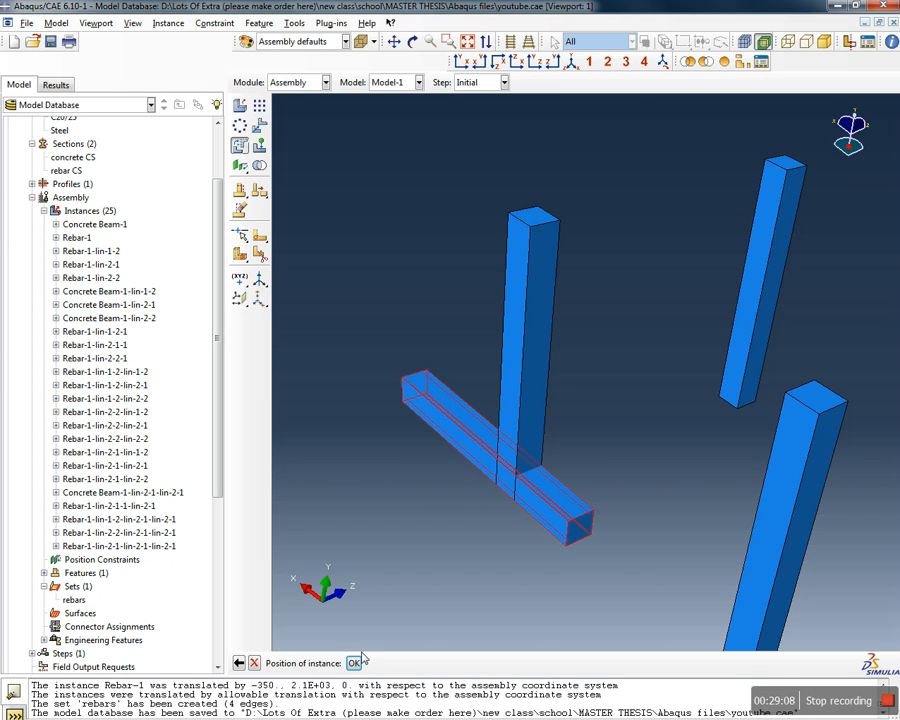
pyautogui.scroll(-4, 433, 448)
pyautogui.click(355, 663)
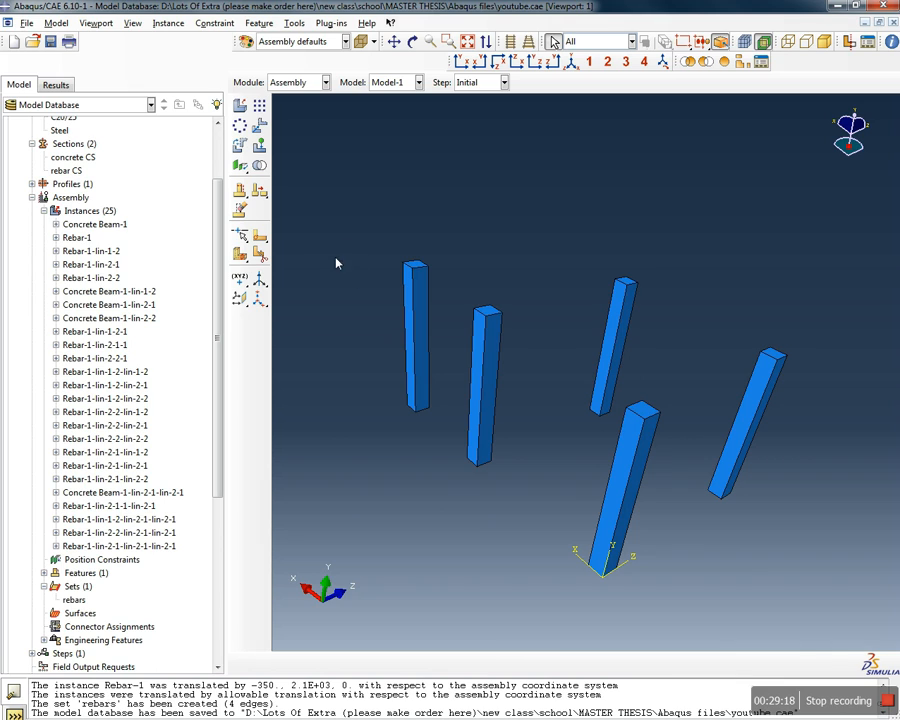
pyautogui.click(259, 127)
pyautogui.moveTo(438, 226); pyautogui.dragTo(387, 422)
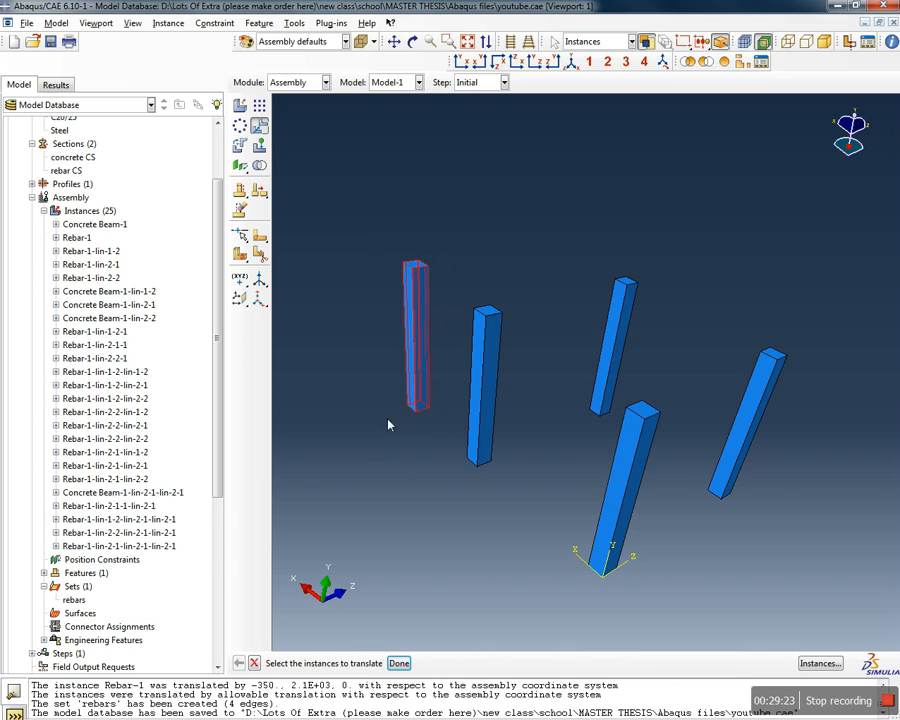
pyautogui.click(400, 664)
pyautogui.scroll(2, 398, 245)
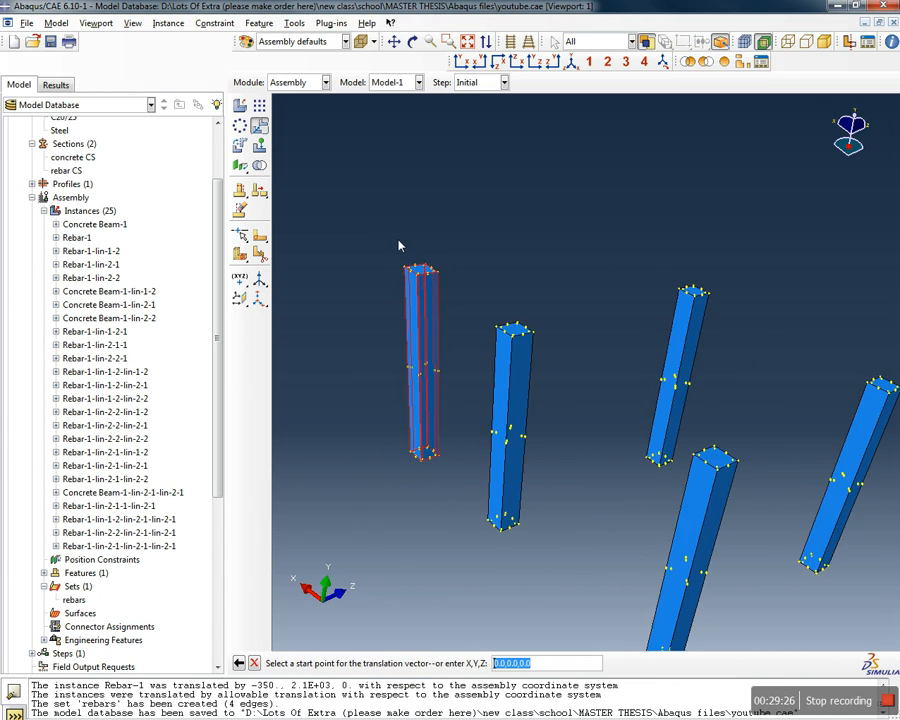
pyautogui.scroll(2, 398, 245)
pyautogui.click(408, 288)
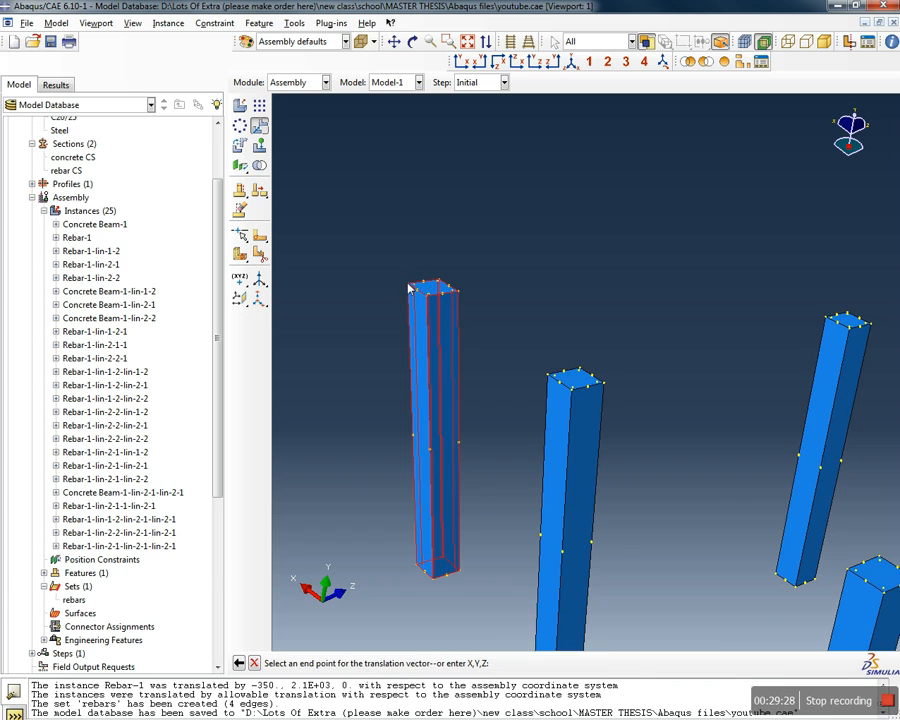
pyautogui.click(424, 287)
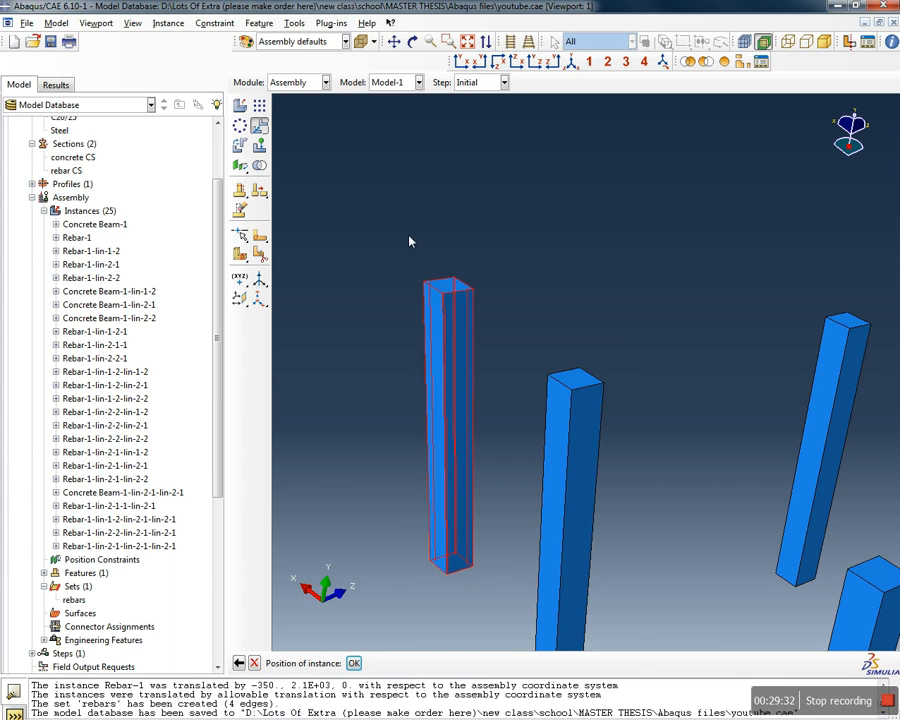
pyautogui.click(255, 664)
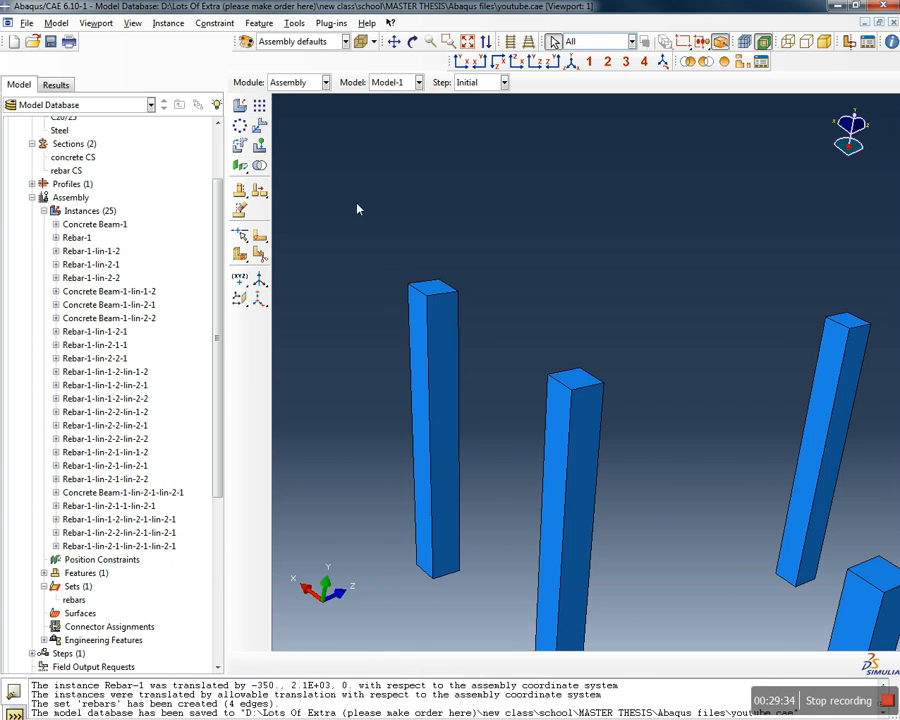
# Rotate the newly copied member with its rebars 90 degrees about its top edge parallel to Z to make it horizontal
pyautogui.click(240, 146)
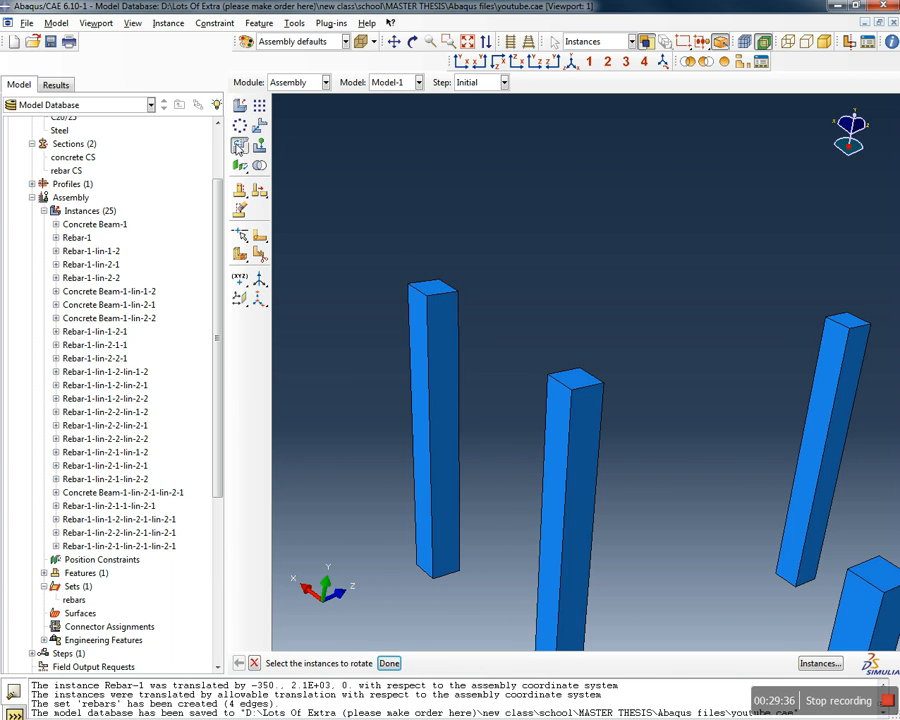
pyautogui.moveTo(484, 598); pyautogui.dragTo(382, 235)
pyautogui.click(389, 663)
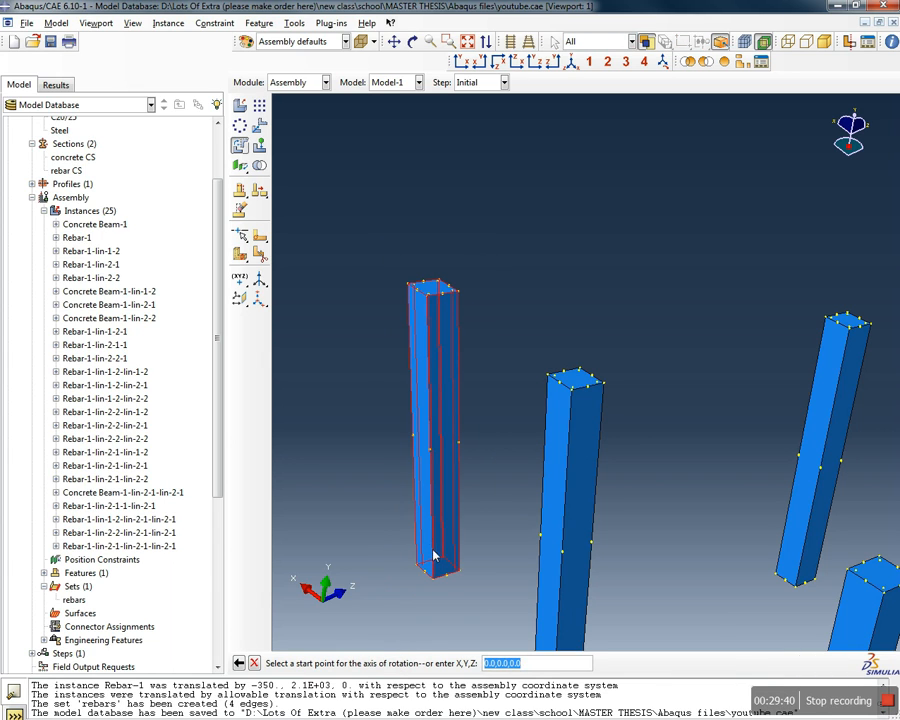
pyautogui.click(408, 285)
pyautogui.click(425, 287)
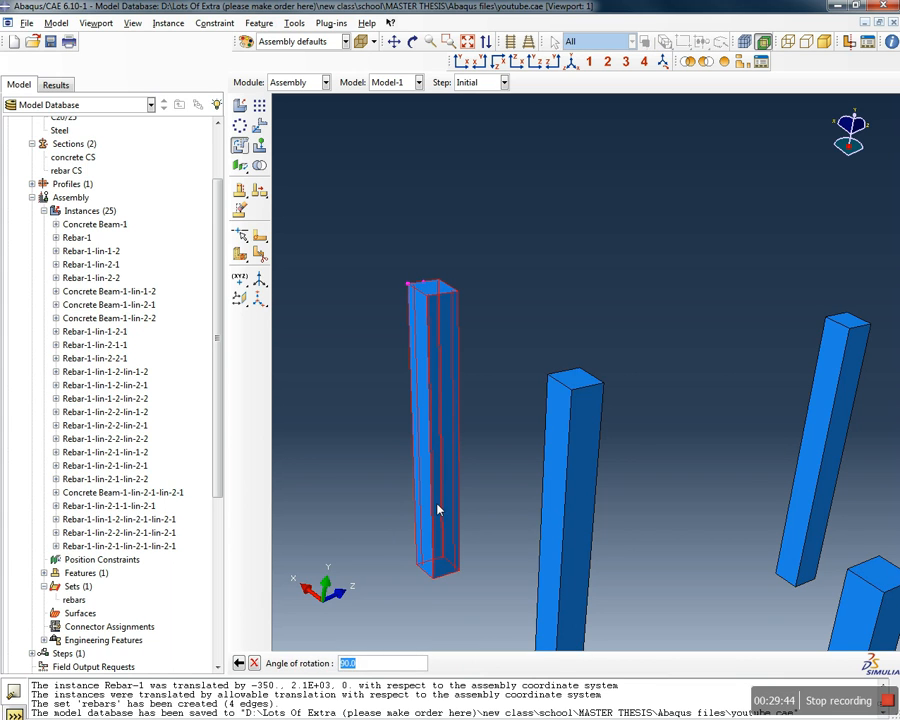
pyautogui.press('Return')
pyautogui.scroll(-1, 478, 321)
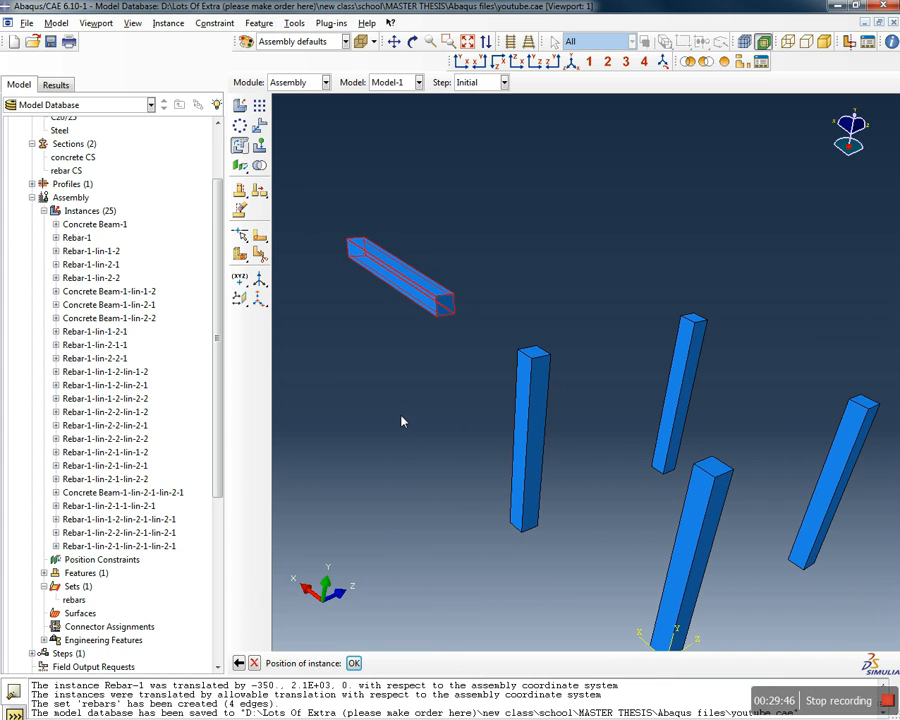
pyautogui.click(354, 664)
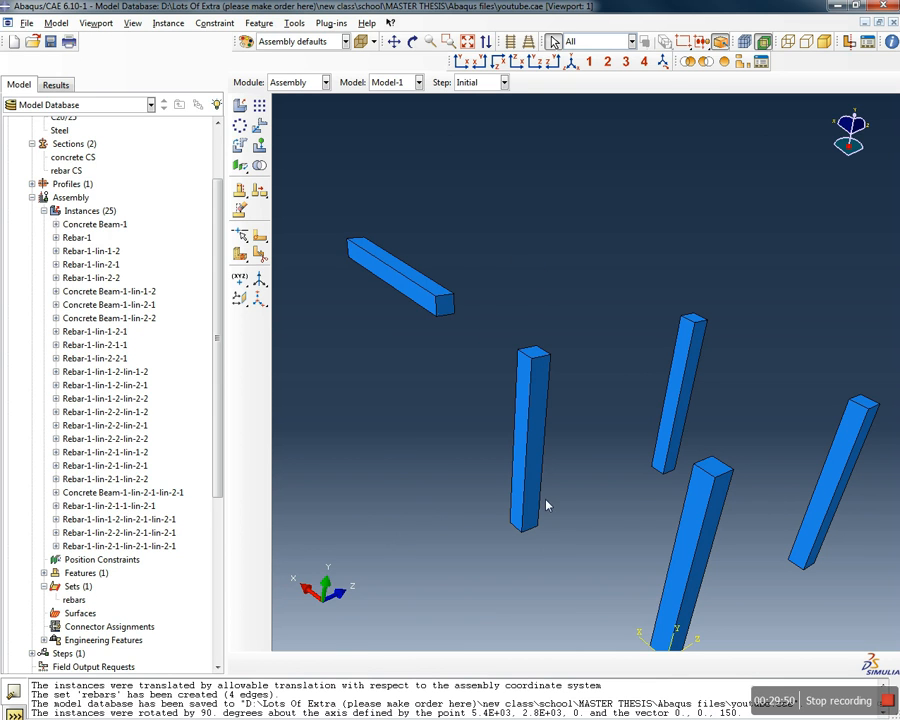
# Examine the horizontal member's position relative to the four columns from several viewing angles
pyautogui.keyDown('ctrl'); pyautogui.keyDown('alt'); pyautogui.moveTo(486, 498); pyautogui.dragTo(663, 516); pyautogui.keyUp('alt'); pyautogui.keyUp('ctrl')
pyautogui.scroll(-4, 454, 374)
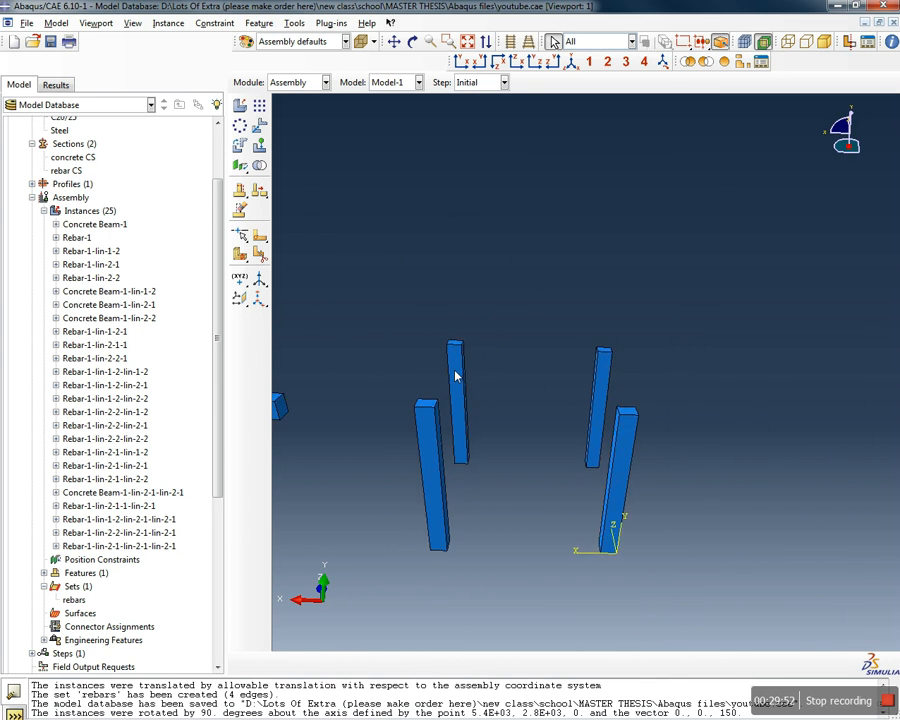
pyautogui.moveTo(419, 451)
pyautogui.keyDown('ctrl'); pyautogui.keyDown('alt'); pyautogui.mouseDown()
pyautogui.moveTo(474, 426)
pyautogui.moveTo(426, 460)
pyautogui.moveTo(418, 447)
pyautogui.mouseUp(); pyautogui.keyUp('alt'); pyautogui.keyUp('ctrl')
pyautogui.scroll(-6, 374, 398)
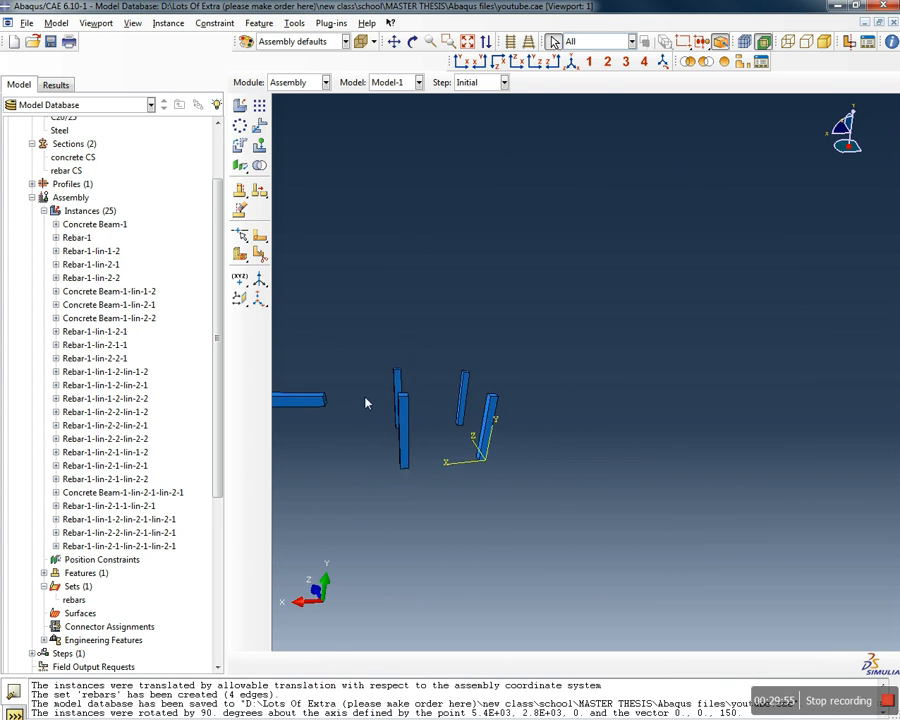
pyautogui.scroll(5, 300, 395)
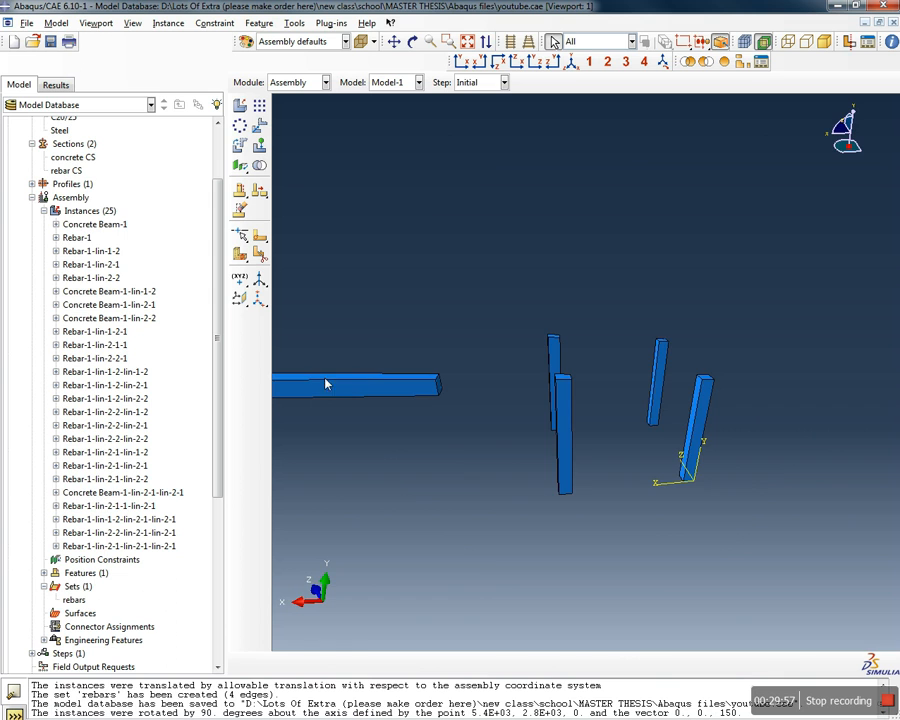
pyautogui.keyDown('ctrl'); pyautogui.keyDown('alt'); pyautogui.moveTo(499, 474); pyautogui.dragTo(505, 512); pyautogui.keyUp('alt'); pyautogui.keyUp('ctrl')
pyautogui.scroll(-5, 416, 382)
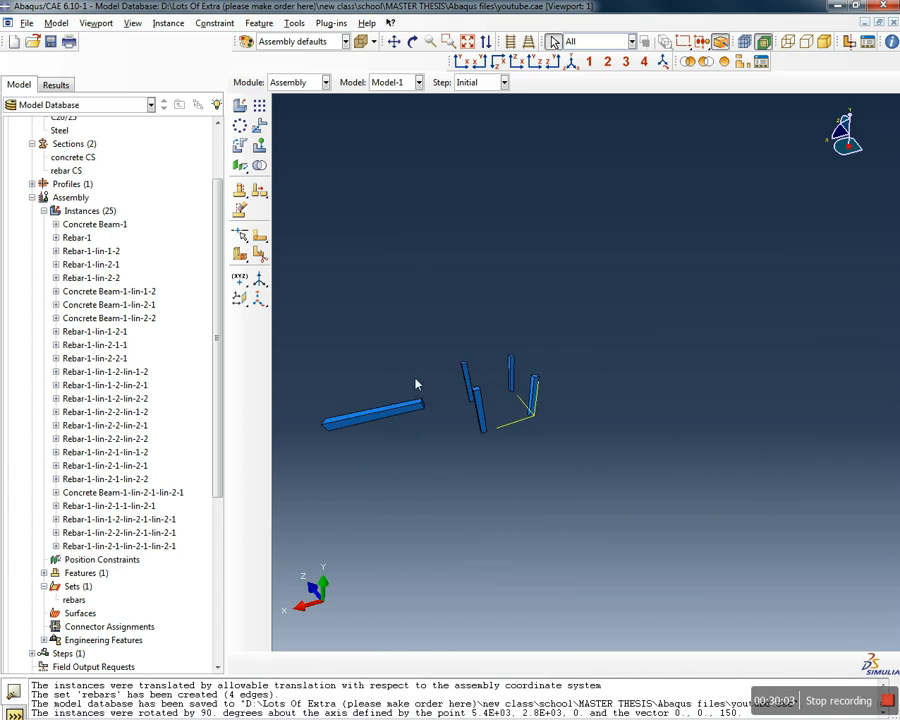
pyautogui.scroll(3, 343, 411)
pyautogui.keyDown('ctrl'); pyautogui.keyDown('alt'); pyautogui.moveTo(474, 442); pyautogui.dragTo(471, 380); pyautogui.keyUp('alt'); pyautogui.keyUp('ctrl')
# Translate the horizontal member with its rebars so its near upper end corner meets the matching top corner of the nearest column
pyautogui.click(259, 125)
pyautogui.moveTo(607, 422); pyautogui.dragTo(366, 292)
pyautogui.click(398, 663)
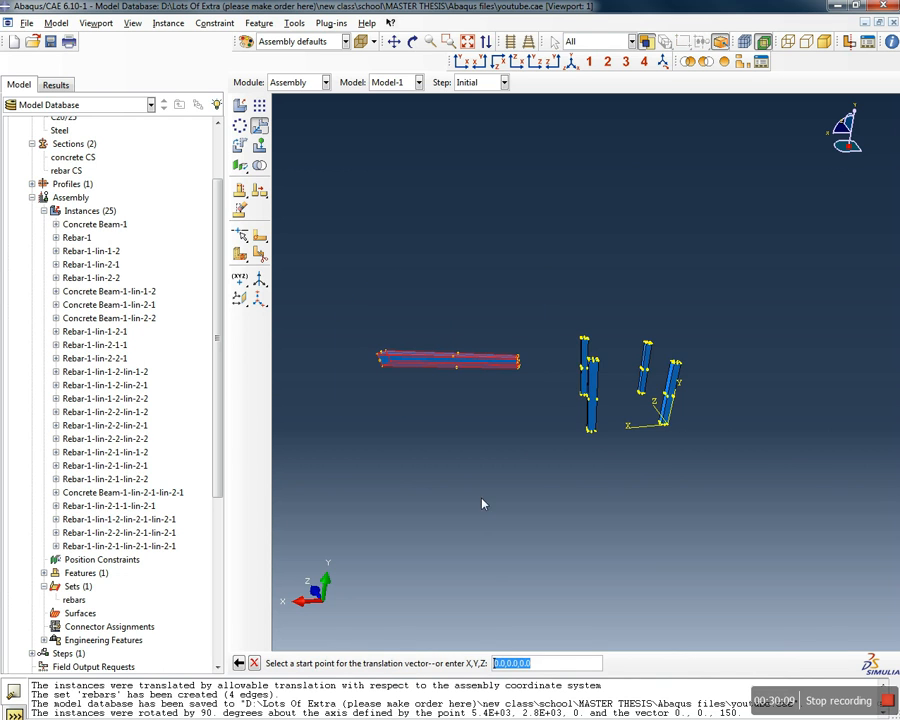
pyautogui.scroll(8, 512, 361)
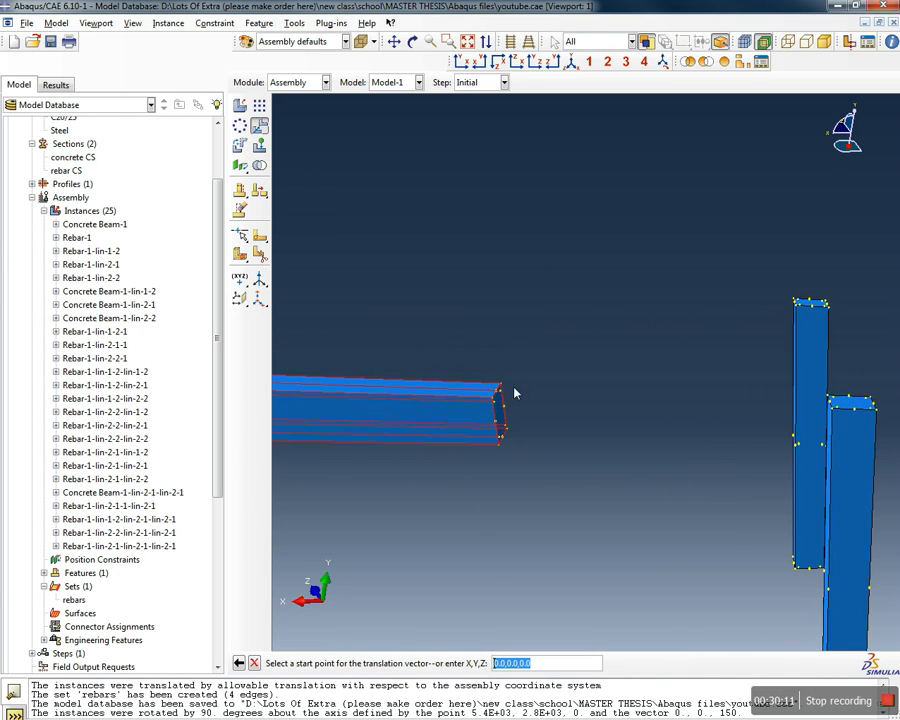
pyautogui.click(494, 403)
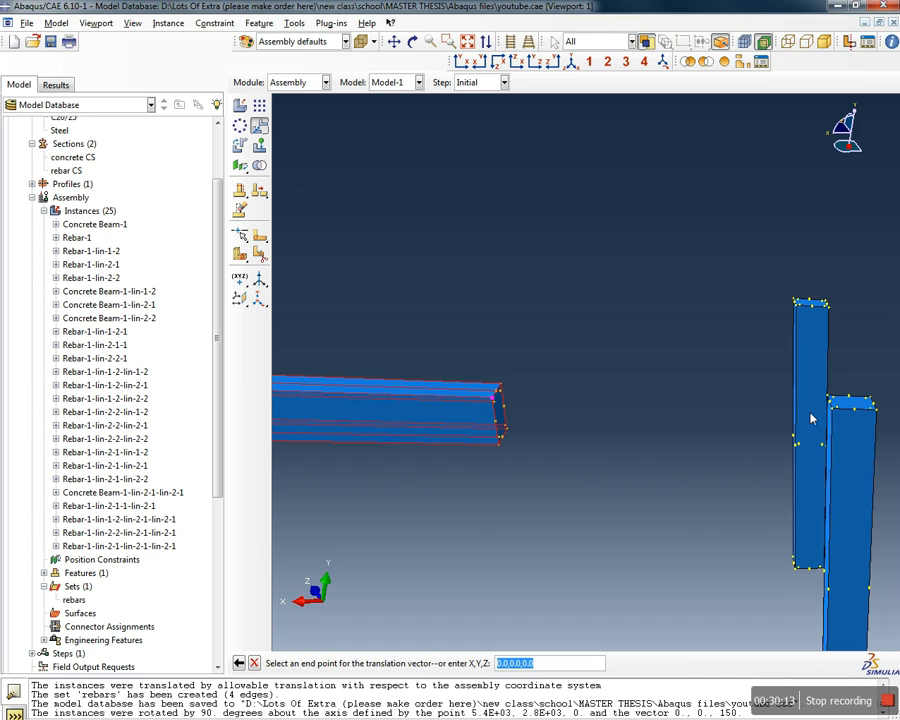
pyautogui.scroll(3, 838, 418)
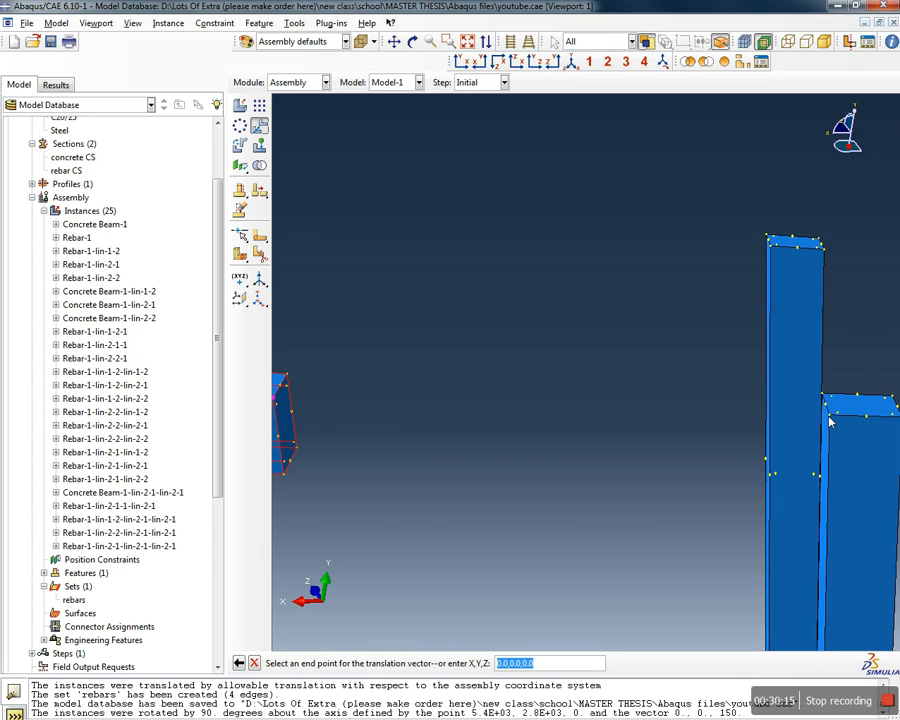
pyautogui.click(829, 422)
pyautogui.scroll(-5, 652, 460)
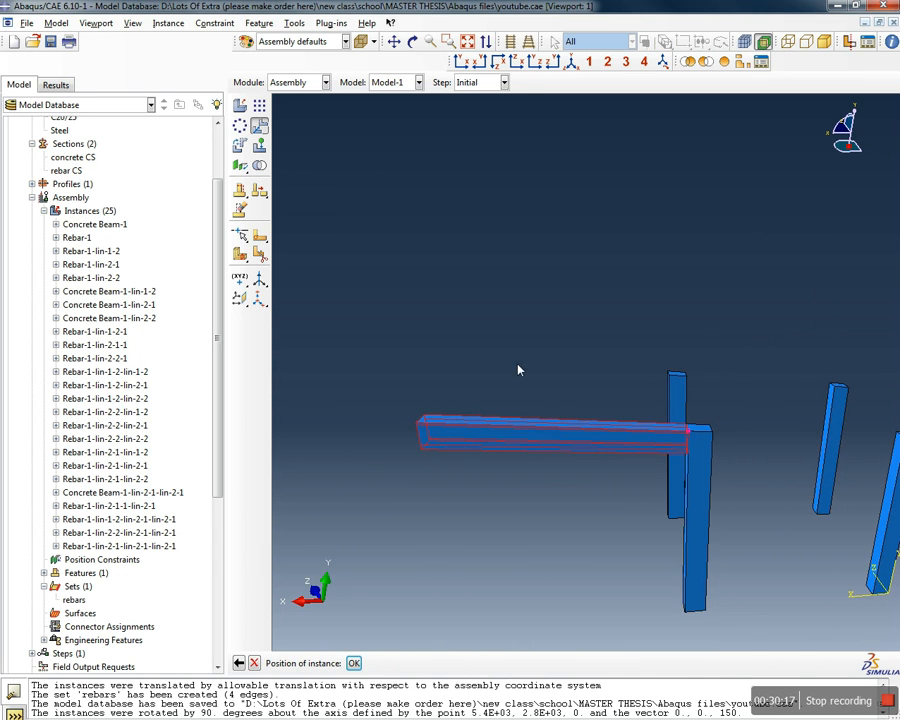
pyautogui.scroll(-5, 534, 378)
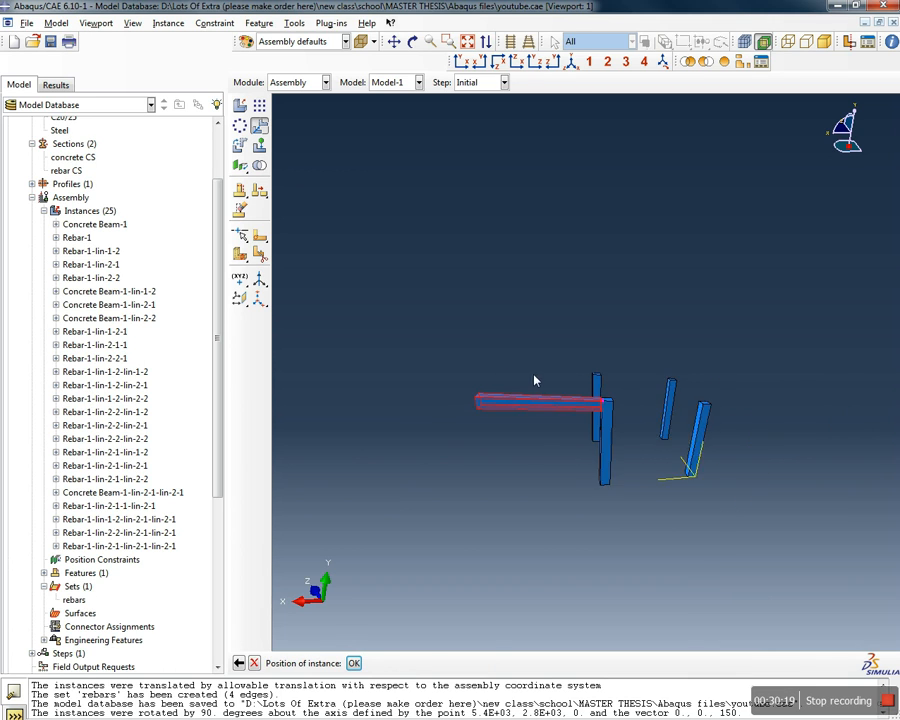
pyautogui.click(355, 664)
pyautogui.scroll(-4, 716, 347)
pyautogui.scroll(3, 745, 338)
pyautogui.scroll(5, 727, 354)
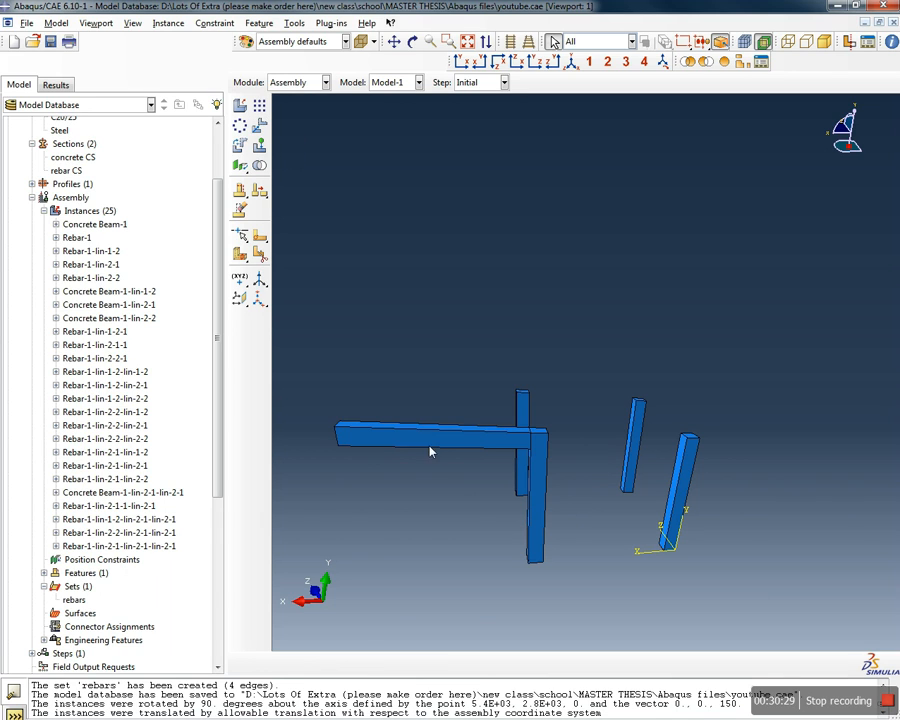
pyautogui.scroll(-2, 494, 412)
pyautogui.scroll(3, 444, 396)
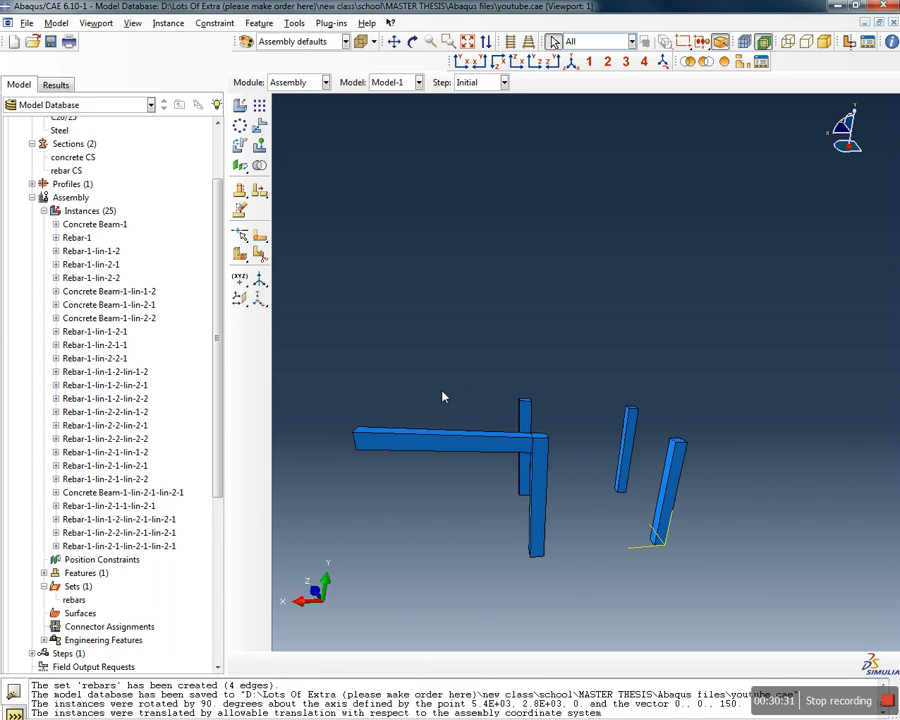
# Translate the horizontal beam with its rebars so its upper front end corner meets the inner top corner of the column at the origin
pyautogui.click(259, 125)
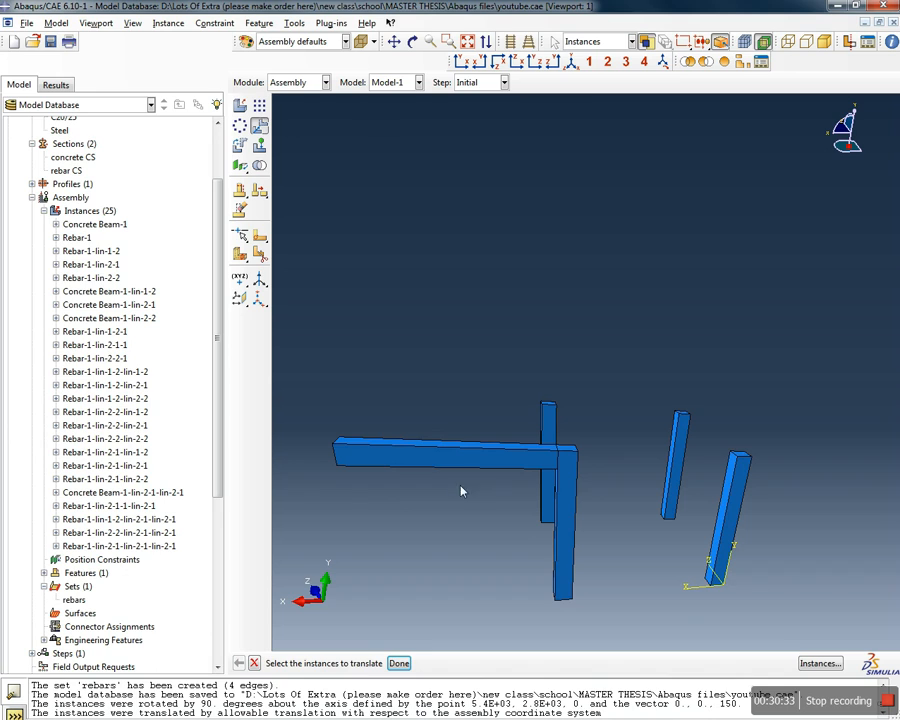
pyautogui.click(255, 664)
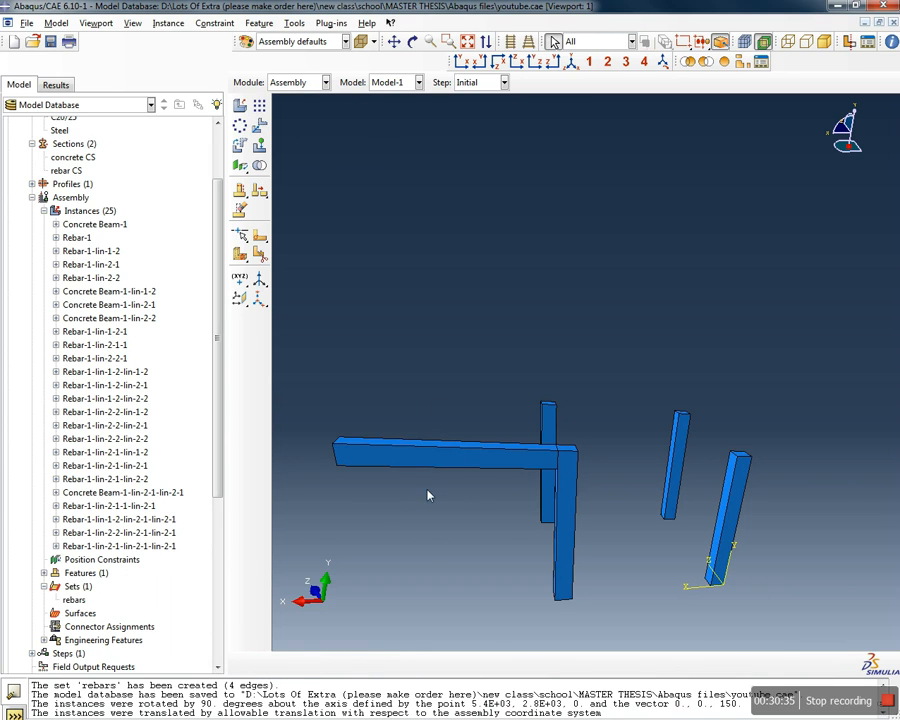
pyautogui.click(260, 126)
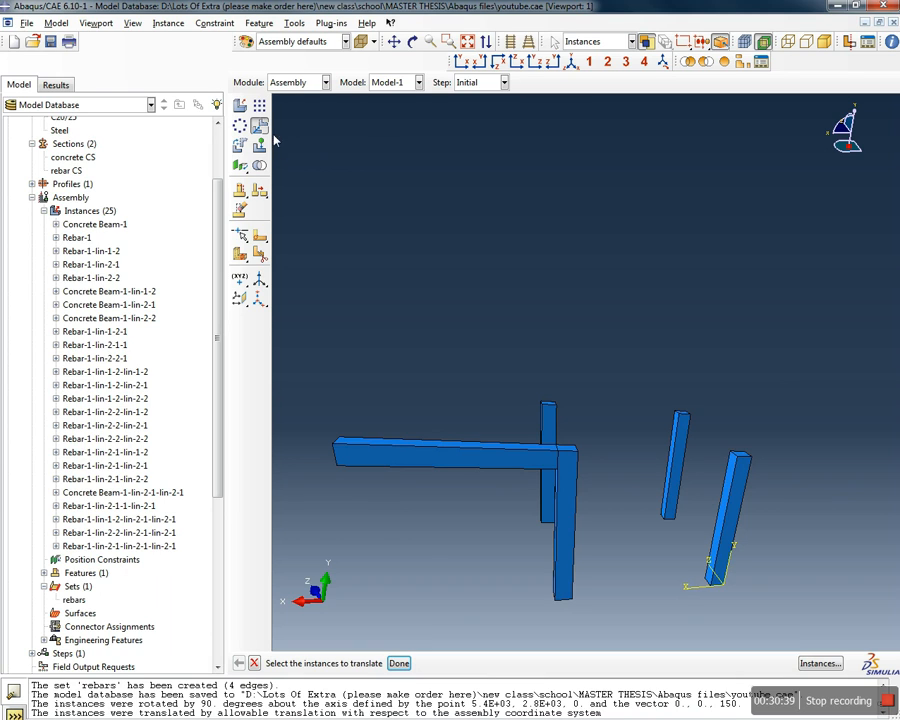
pyautogui.click(262, 129)
pyautogui.click(260, 127)
pyautogui.click(400, 454)
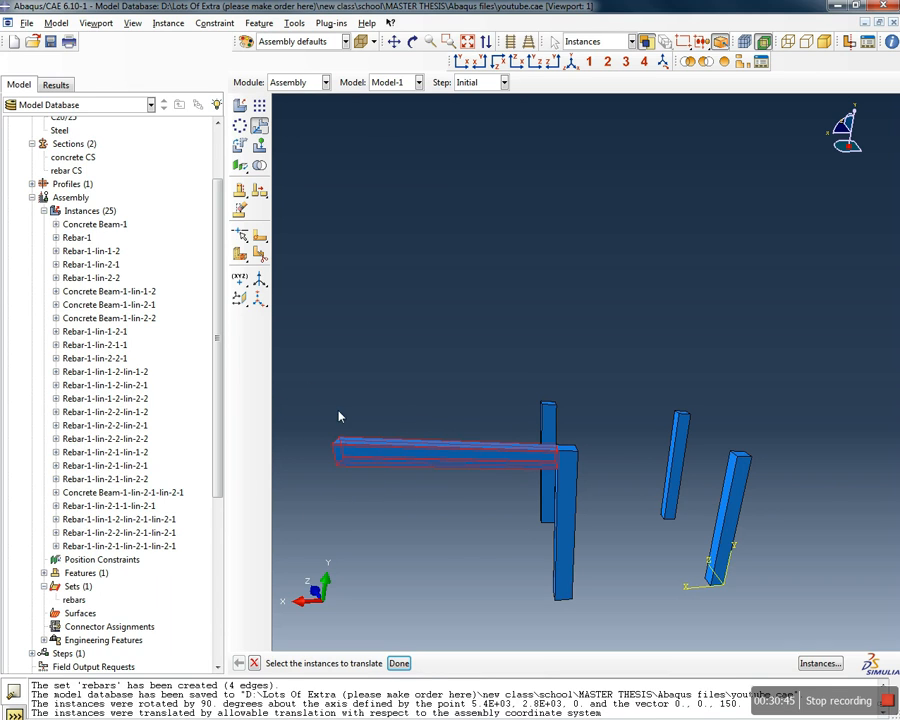
pyautogui.click(399, 664)
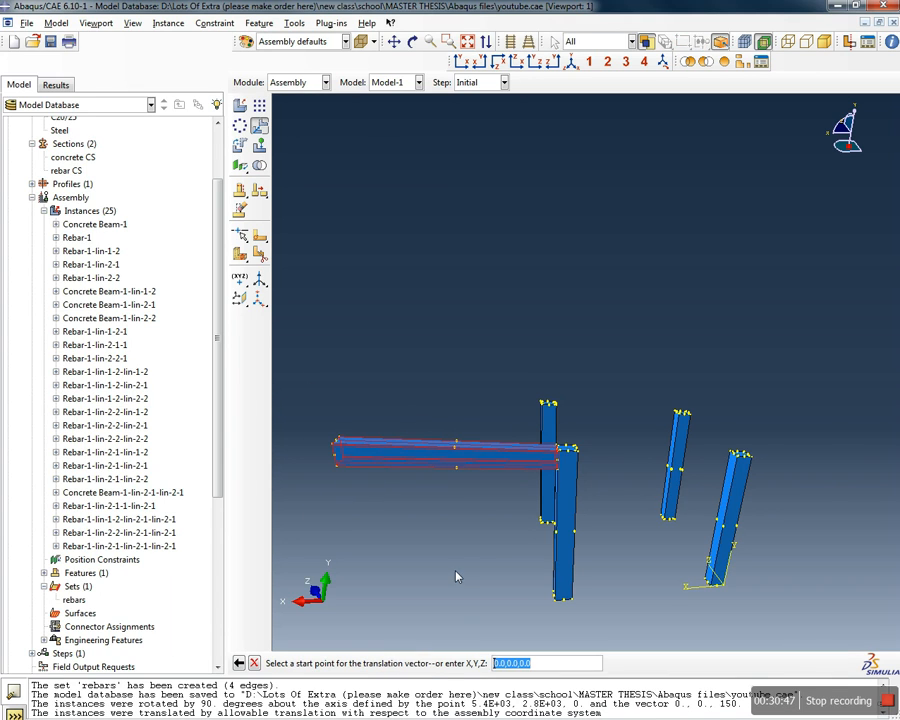
pyautogui.scroll(3, 560, 460)
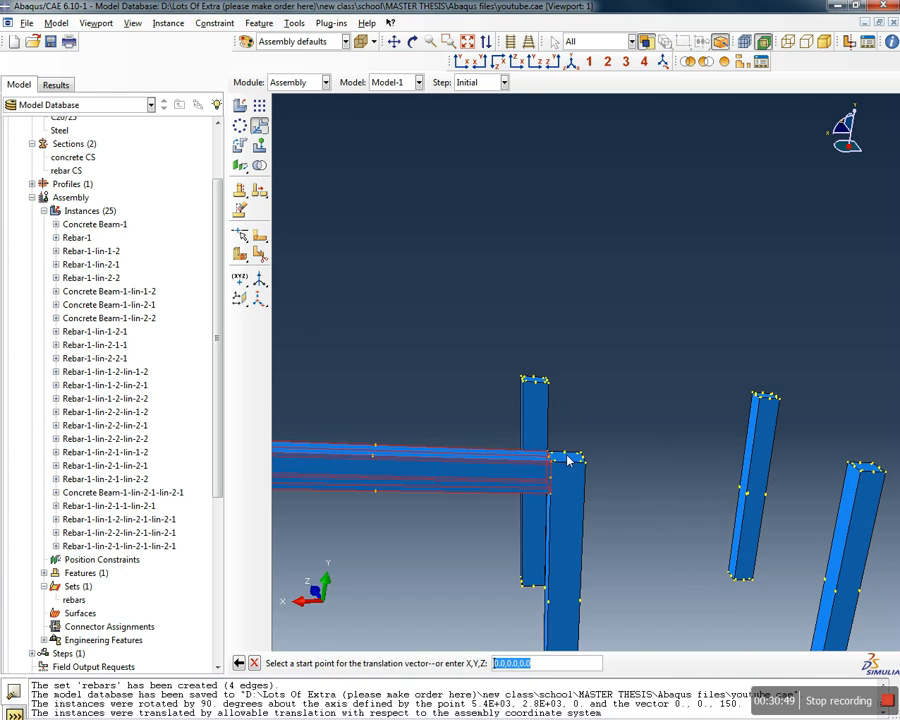
pyautogui.click(550, 460)
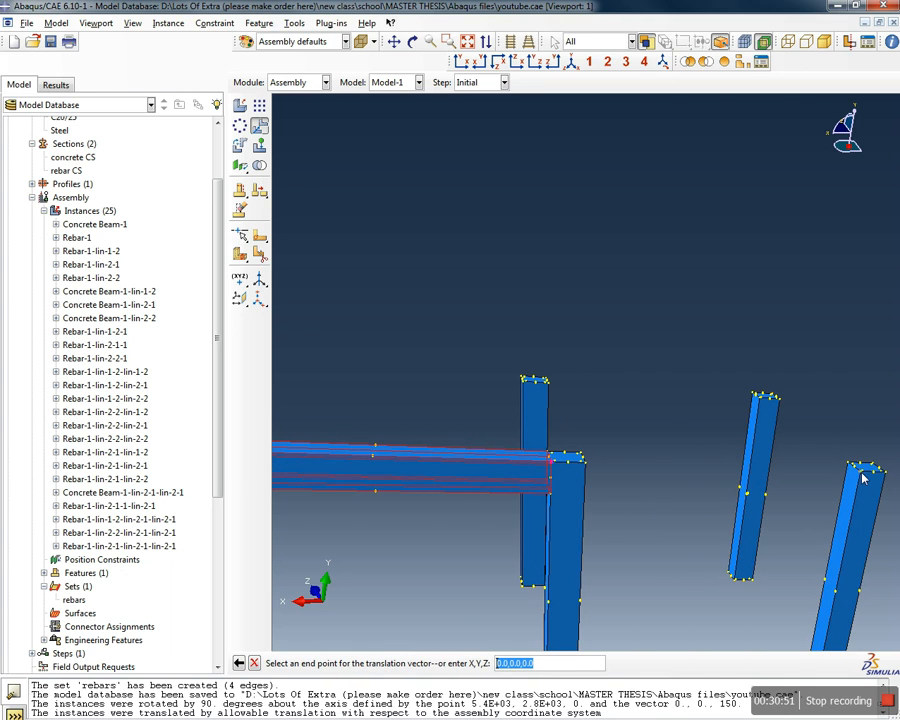
pyautogui.scroll(3, 865, 478)
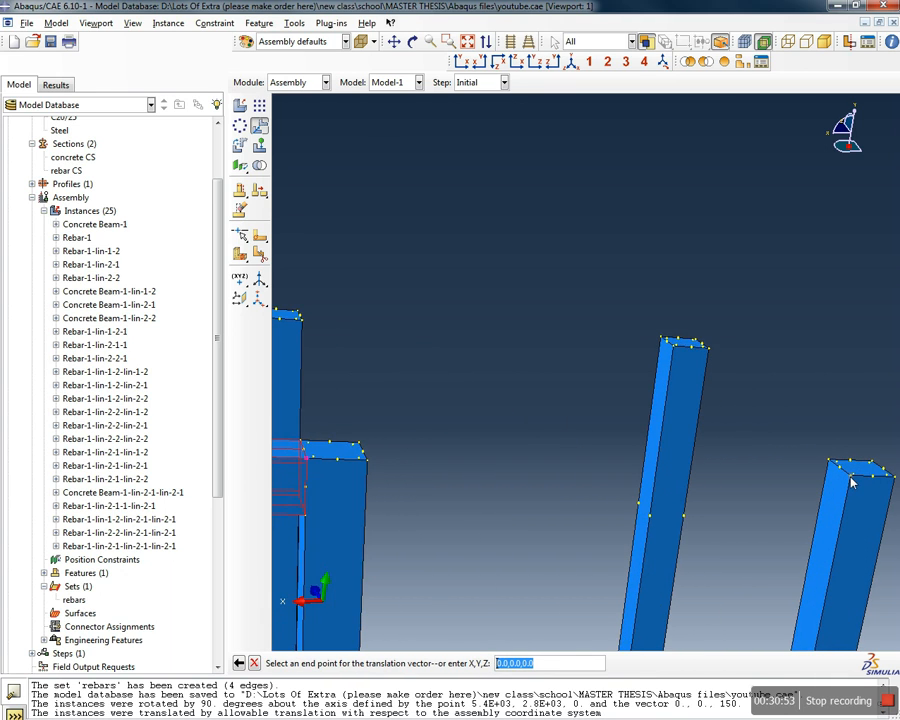
pyautogui.click(850, 480)
pyautogui.click(354, 664)
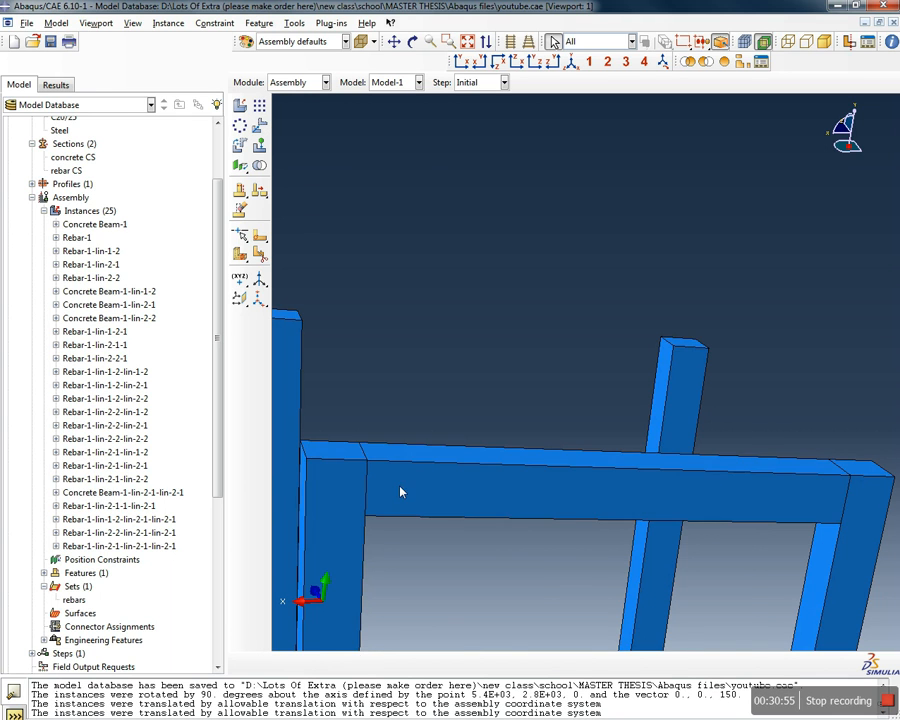
# Examine how the beam fits between the two columns from several viewing angles
pyautogui.scroll(-3, 400, 490)
pyautogui.scroll(1, 458, 454)
pyautogui.scroll(2, 534, 454)
pyautogui.scroll(-5, 533, 451)
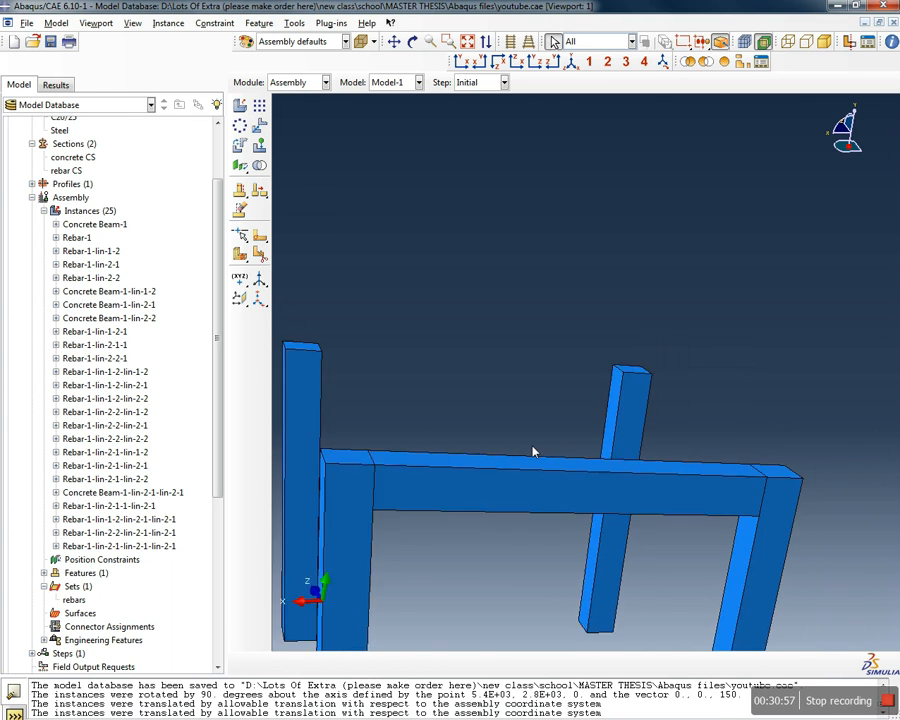
pyautogui.keyDown('ctrl'); pyautogui.keyDown('alt'); pyautogui.moveTo(728, 316); pyautogui.dragTo(629, 446); pyautogui.keyUp('alt'); pyautogui.keyUp('ctrl')
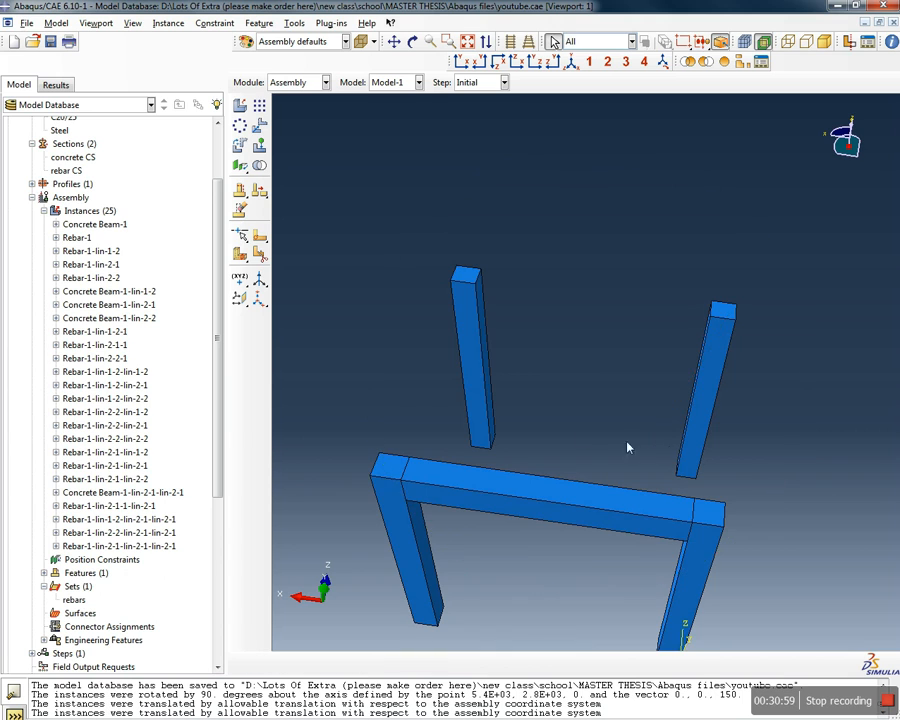
pyautogui.scroll(-2, 575, 382)
pyautogui.scroll(-2, 595, 488)
pyautogui.keyDown('ctrl'); pyautogui.keyDown('alt'); pyautogui.moveTo(595, 488); pyautogui.dragTo(532, 330); pyautogui.keyUp('alt'); pyautogui.keyUp('ctrl')
pyautogui.scroll(2, 588, 411)
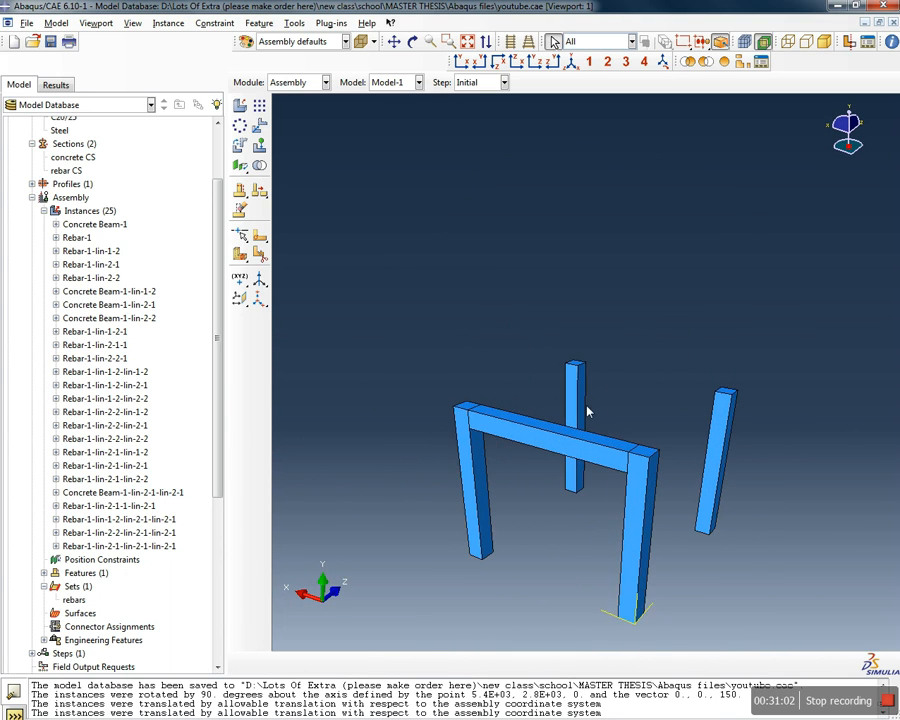
# Linear-pattern the beam with its rebars along Z toward the other column pair, 3 instances at a 3100 offset, with one in direction 1
pyautogui.click(259, 105)
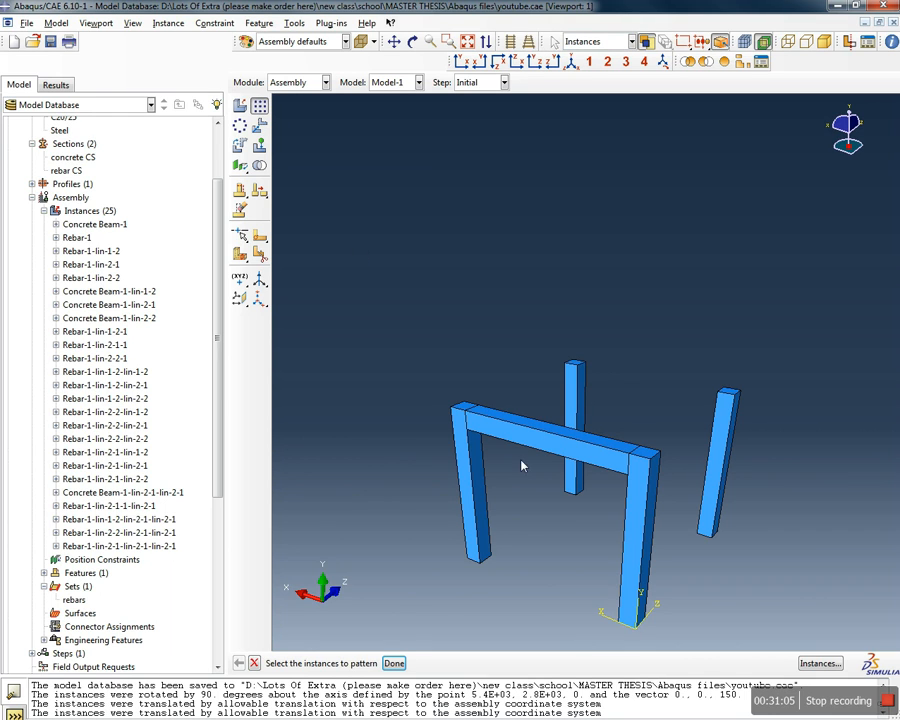
pyautogui.click(518, 405)
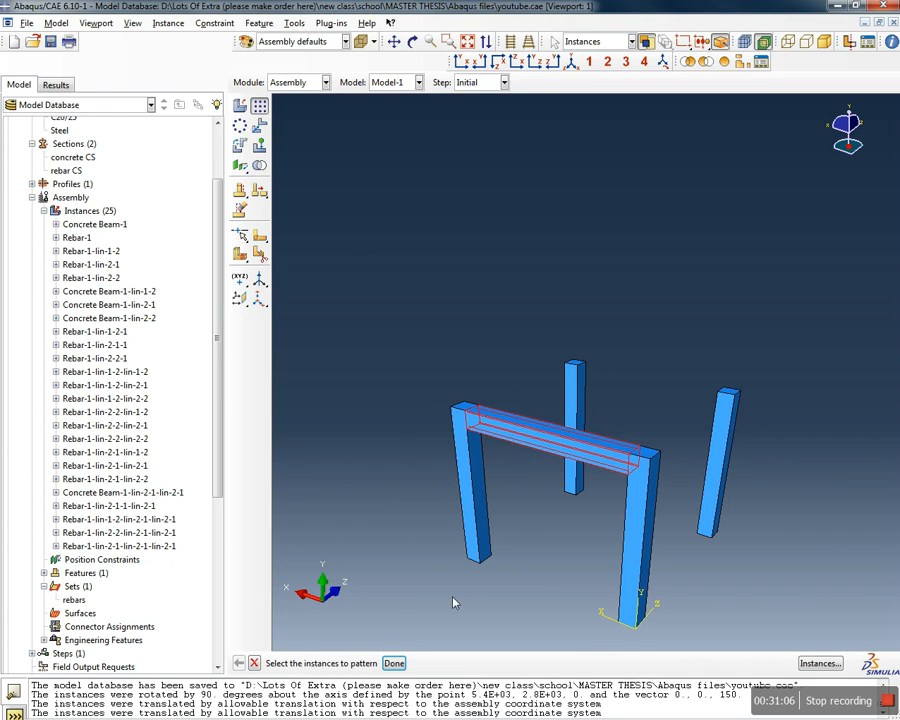
pyautogui.click(394, 663)
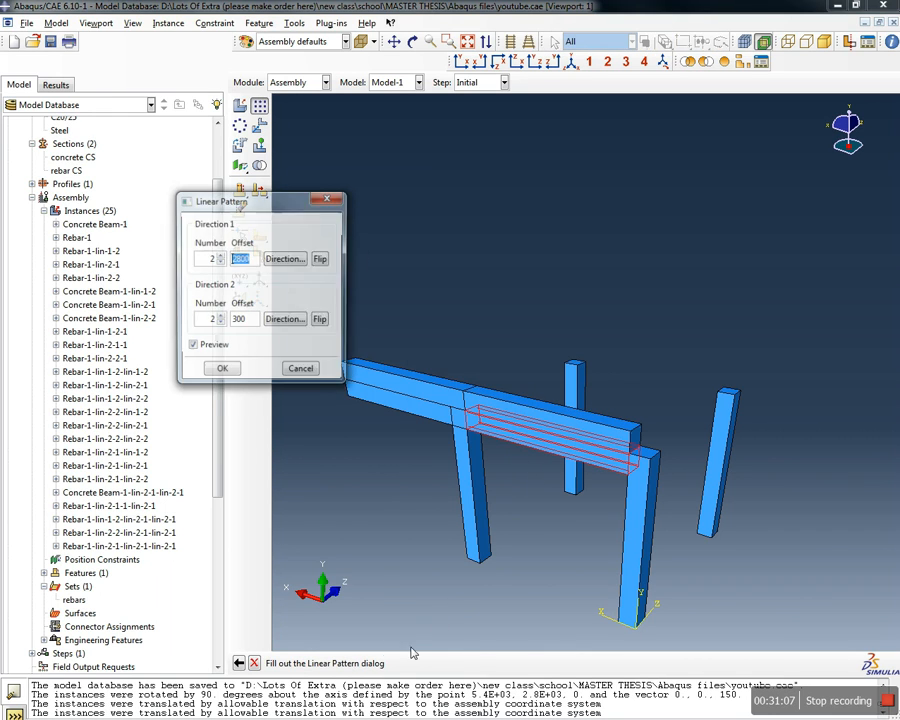
pyautogui.click(221, 263)
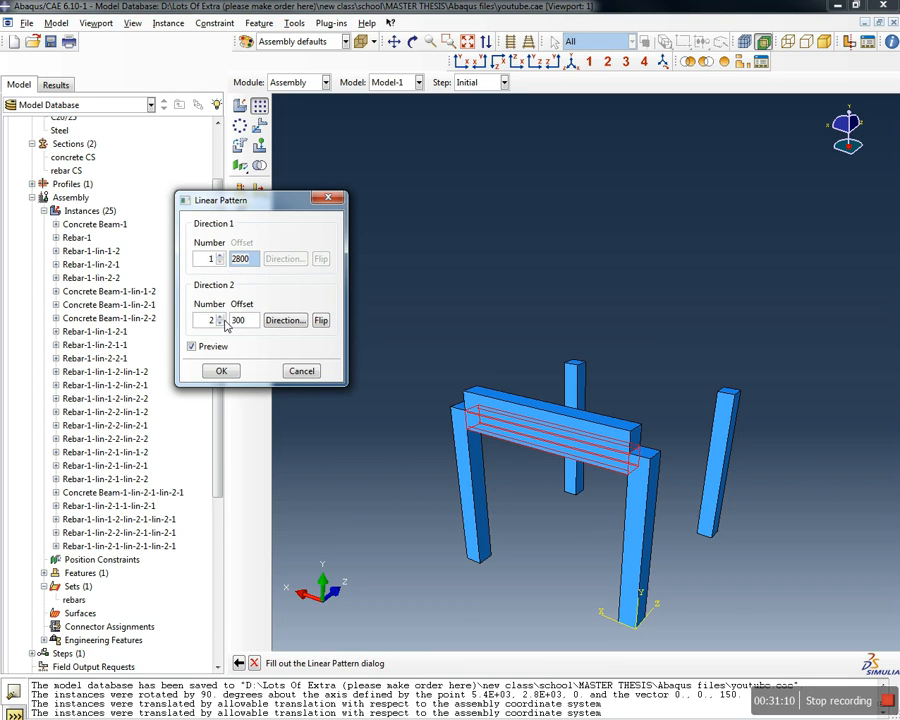
pyautogui.click(285, 320)
pyautogui.click(655, 461)
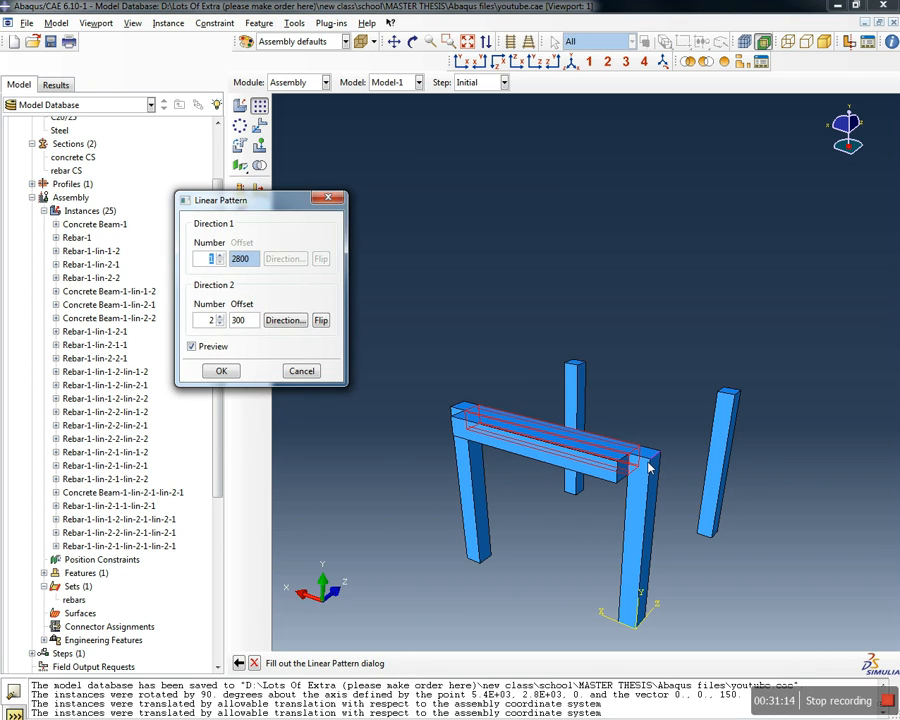
pyautogui.click(321, 321)
pyautogui.moveTo(252, 322); pyautogui.dragTo(212, 320)
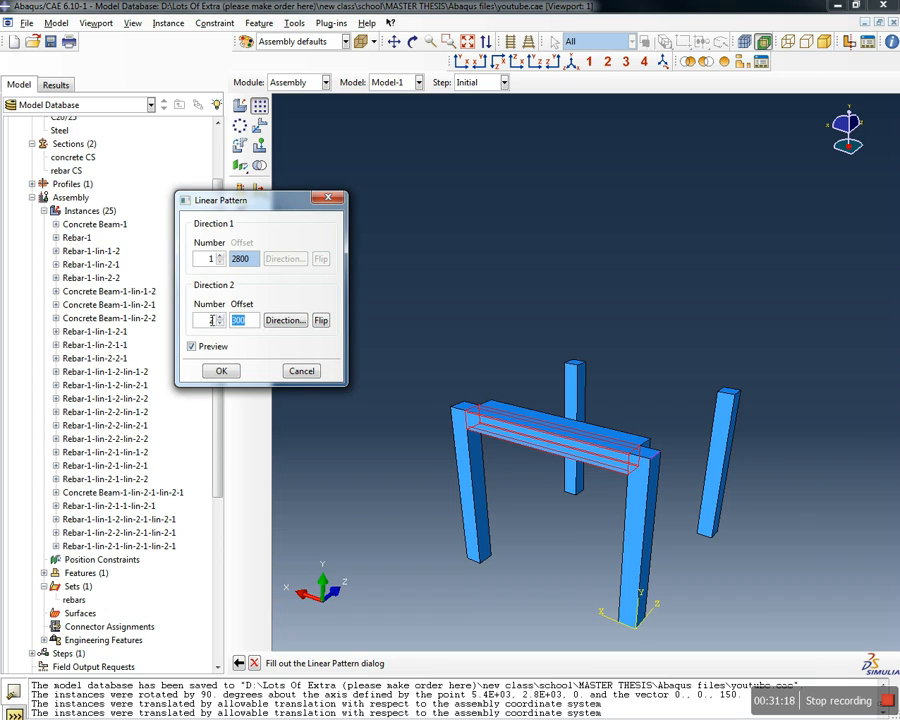
pyautogui.write('3100')
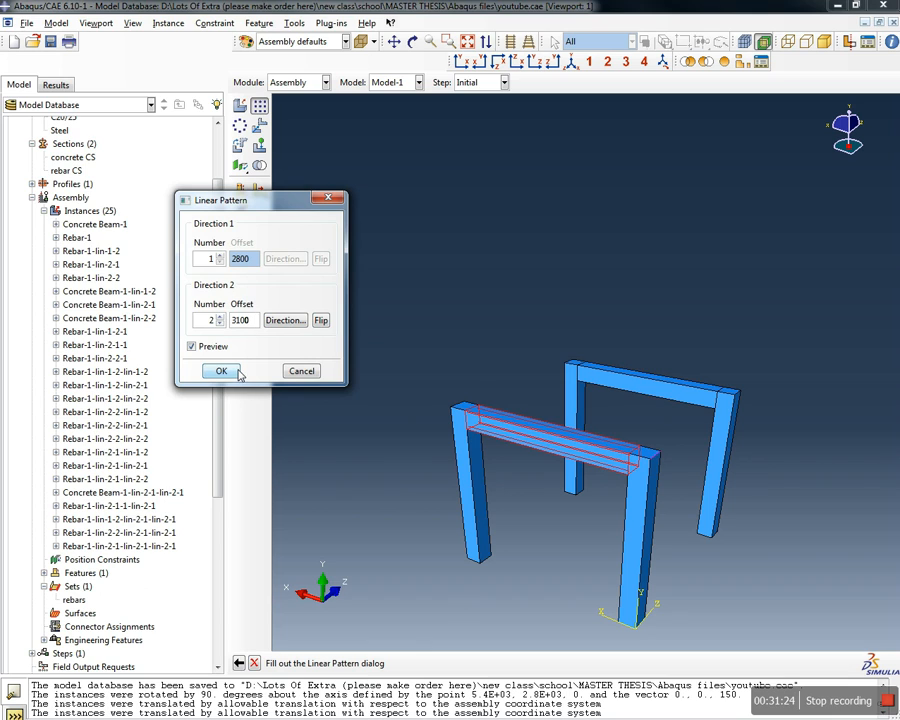
pyautogui.click(220, 316)
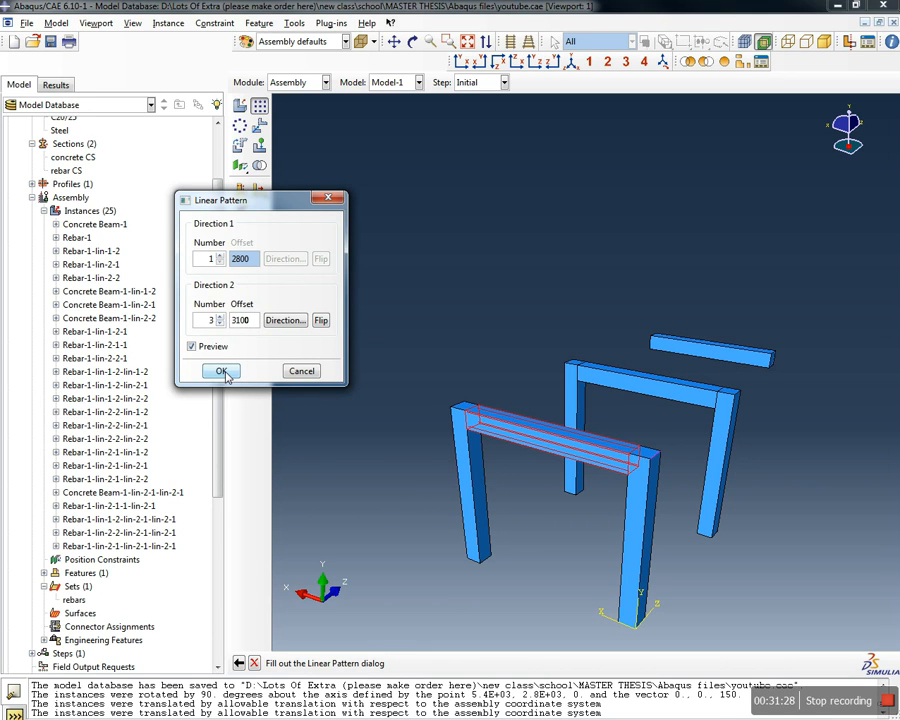
pyautogui.click(222, 372)
# Rotate the free-standing third beam with its rebars 90 degrees about a vertical edge at its near end, making it parallel to Z
pyautogui.keyDown('ctrl'); pyautogui.keyDown('alt'); pyautogui.moveTo(808, 494); pyautogui.dragTo(783, 336); pyautogui.keyUp('alt'); pyautogui.keyUp('ctrl')
pyautogui.scroll(-3, 783, 336)
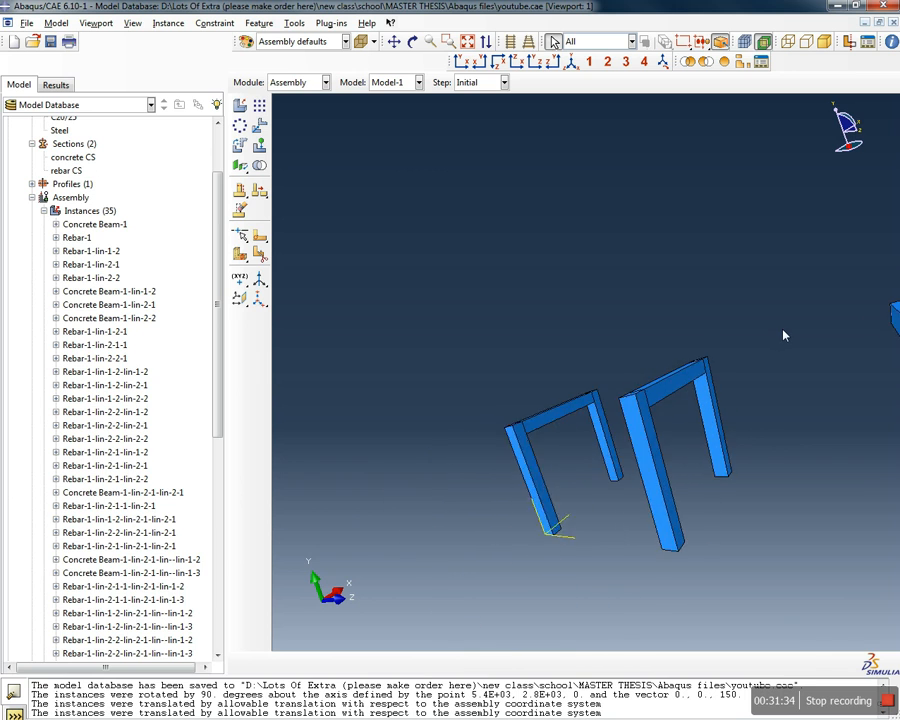
pyautogui.click(467, 42)
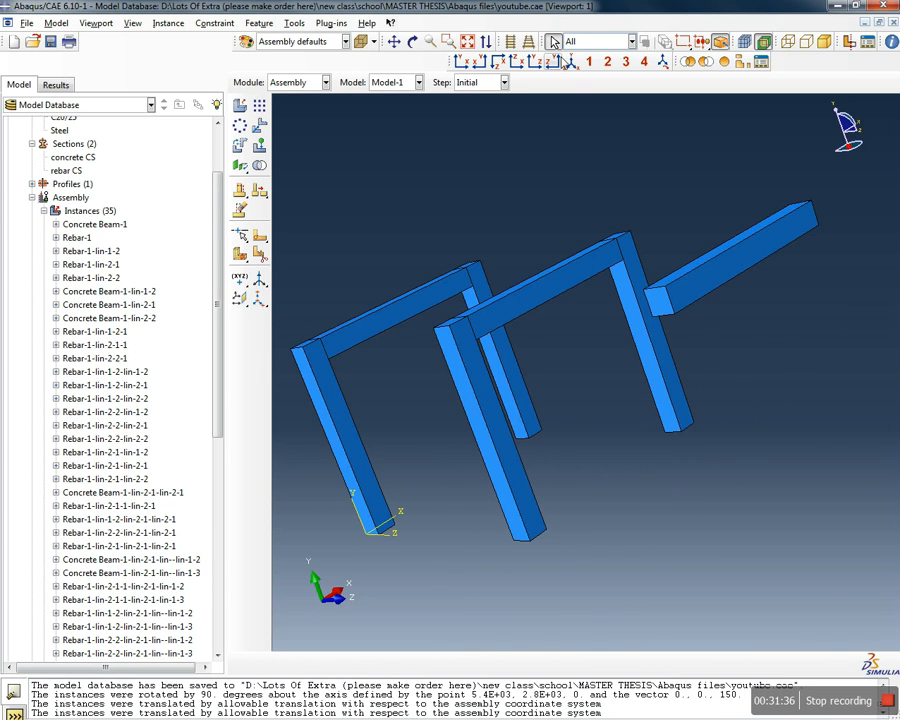
pyautogui.click(571, 63)
pyautogui.scroll(-4, 553, 378)
pyautogui.moveTo(681, 370)
pyautogui.keyDown('ctrl'); pyautogui.keyDown('alt'); pyautogui.mouseDown()
pyautogui.moveTo(575, 437)
pyautogui.moveTo(824, 412)
pyautogui.moveTo(686, 352)
pyautogui.mouseUp(); pyautogui.keyUp('alt'); pyautogui.keyUp('ctrl')
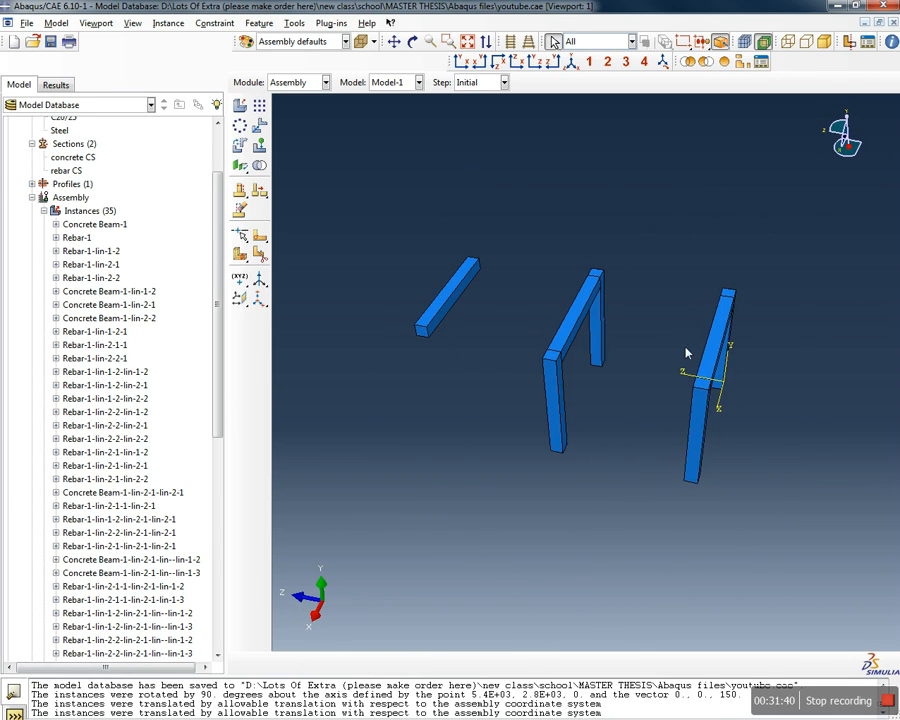
pyautogui.click(239, 145)
pyautogui.click(418, 334)
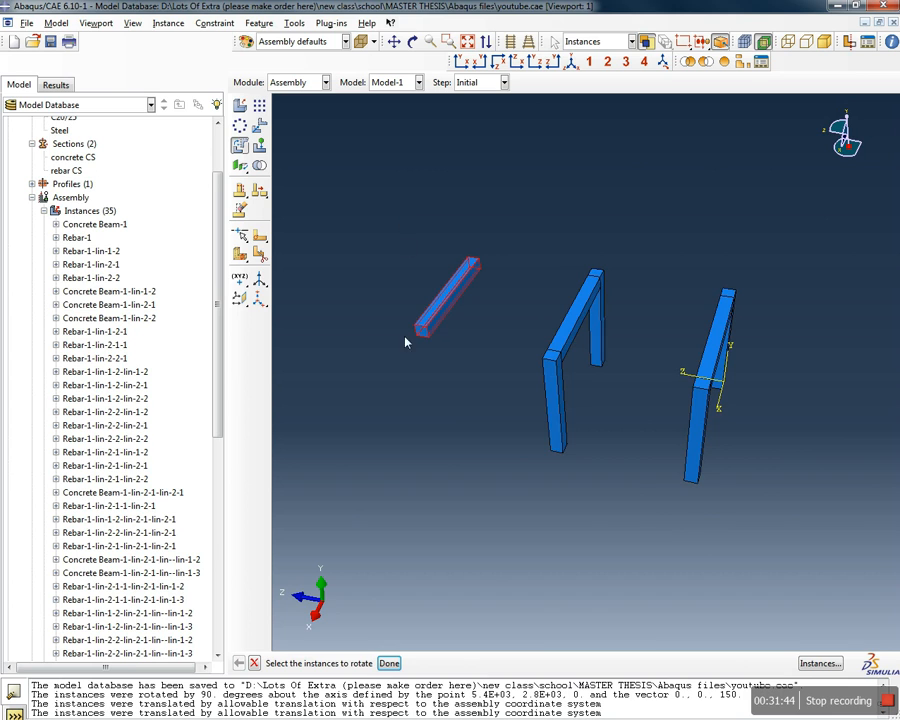
pyautogui.scroll(3, 414, 315)
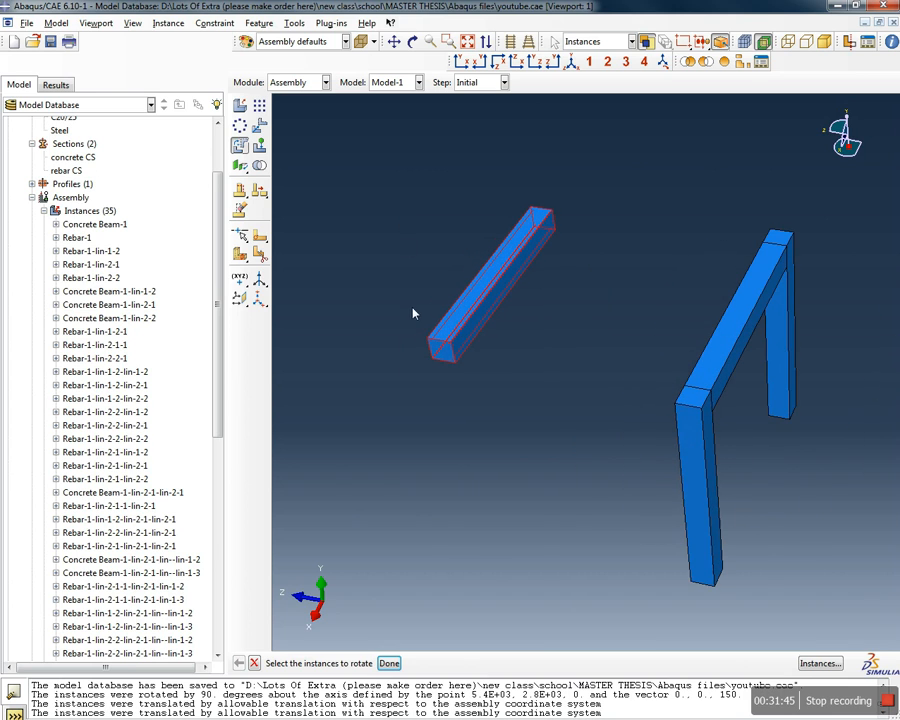
pyautogui.click(389, 663)
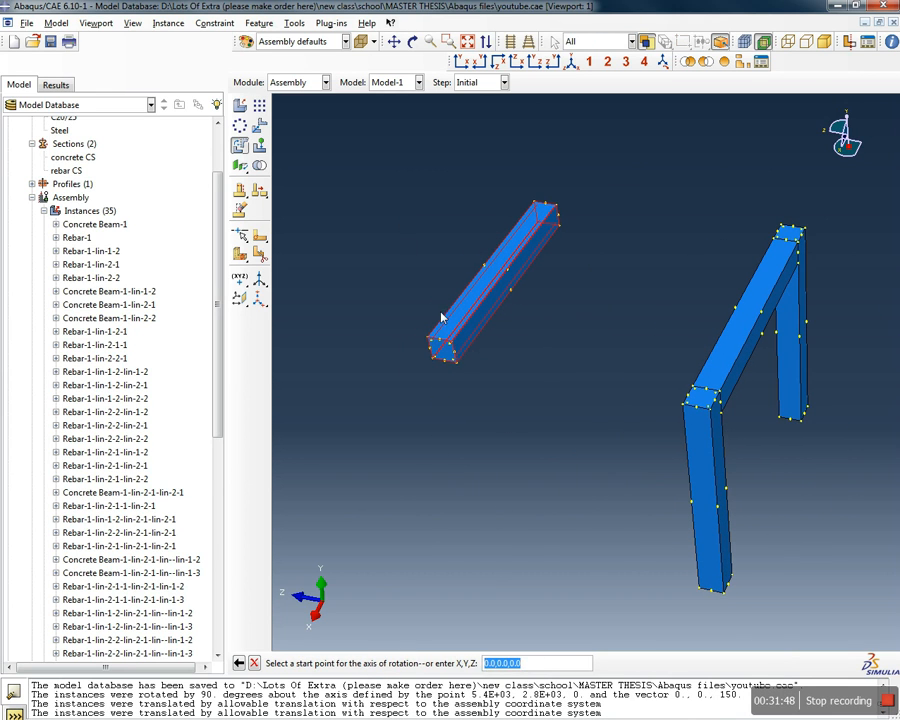
pyautogui.scroll(3, 441, 317)
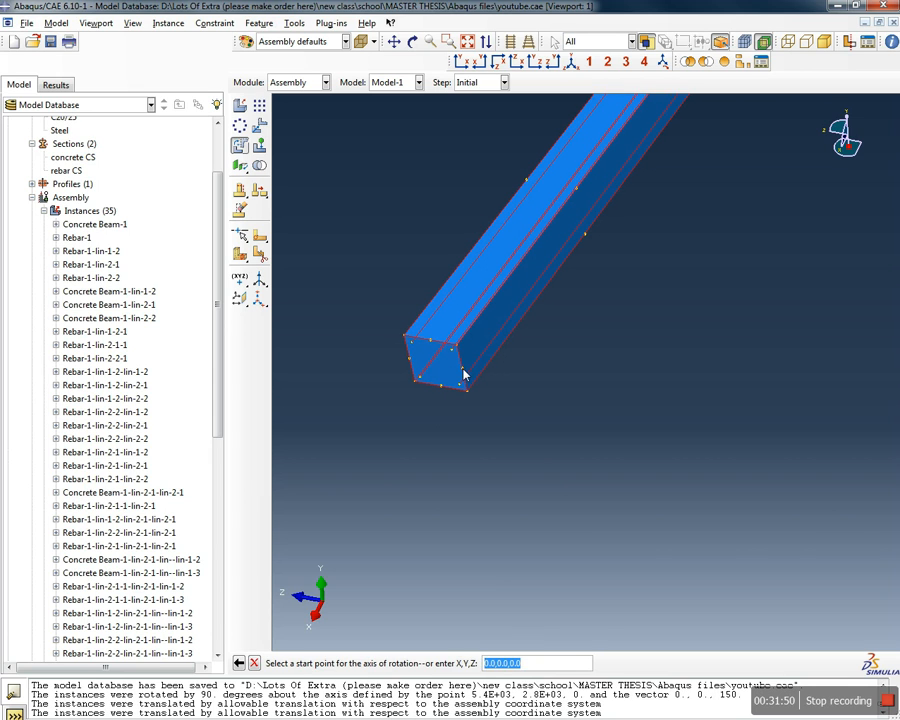
pyautogui.click(463, 373)
pyautogui.click(468, 394)
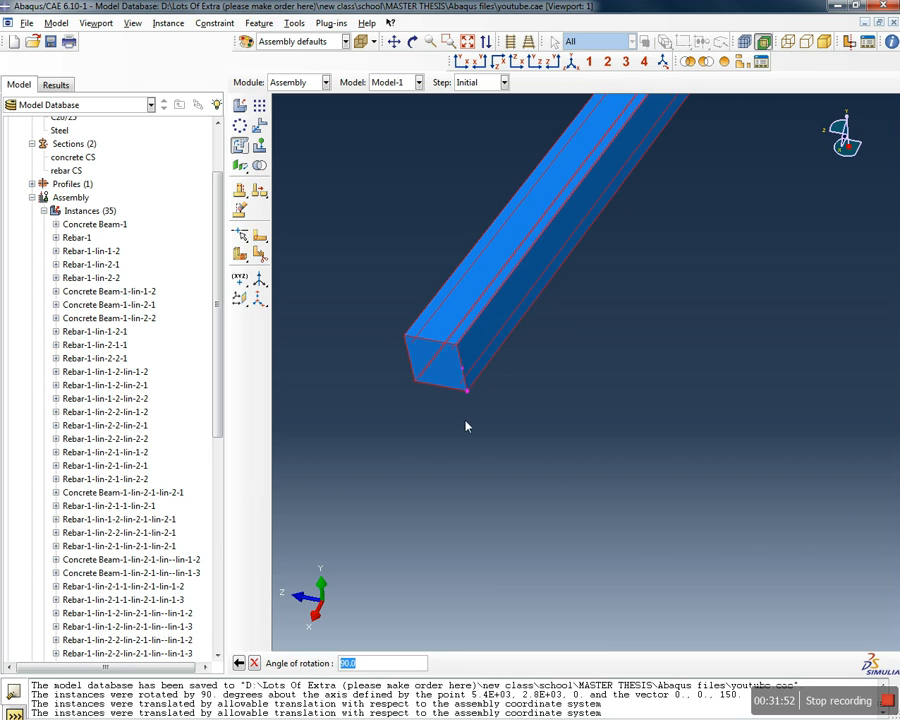
pyautogui.press('Return')
pyautogui.scroll(-5, 432, 374)
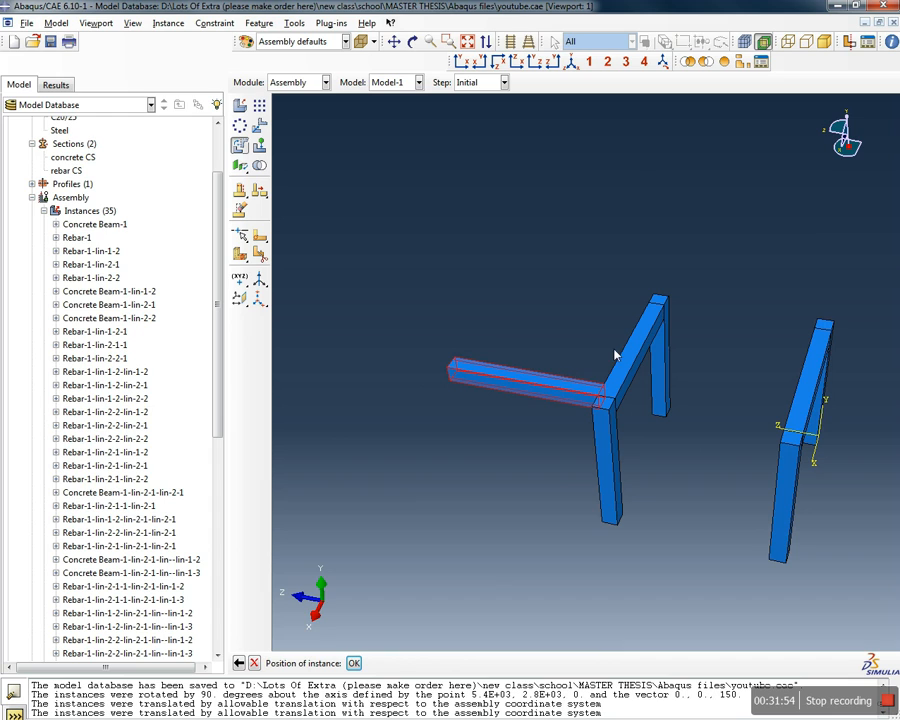
pyautogui.press('Return')
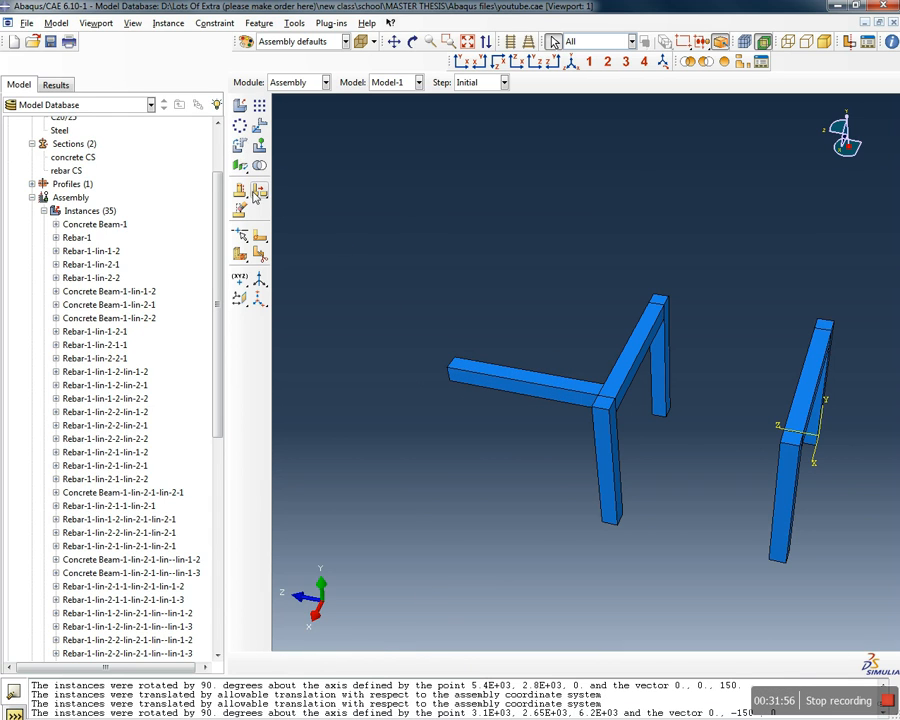
# Translate the rotated beam with its rebars so its upper inner end corner meets the inner top corner of the front column nearer the origin
pyautogui.click(260, 125)
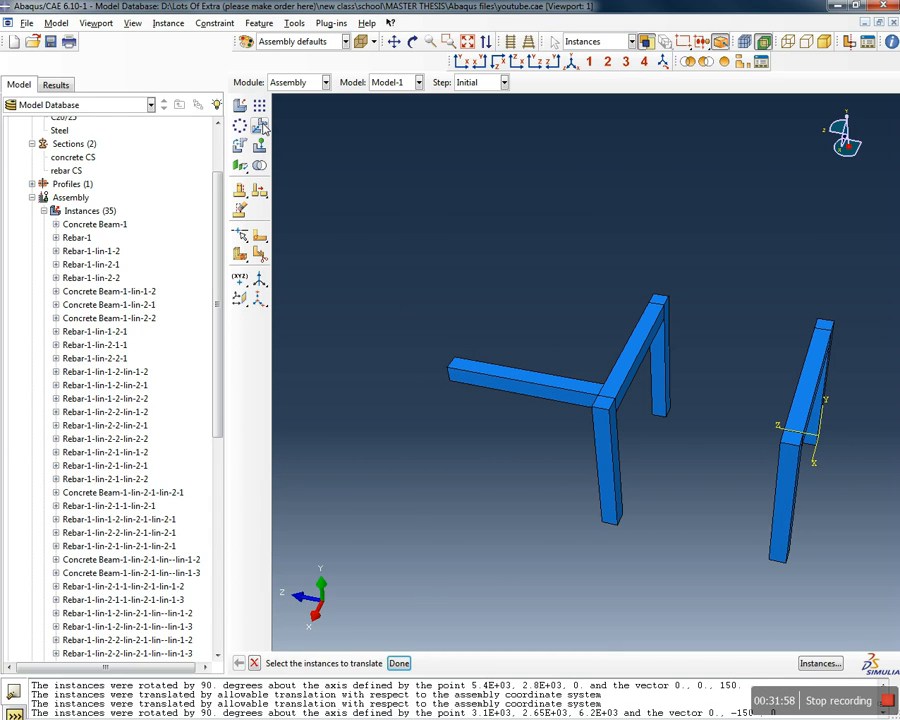
pyautogui.click(490, 382)
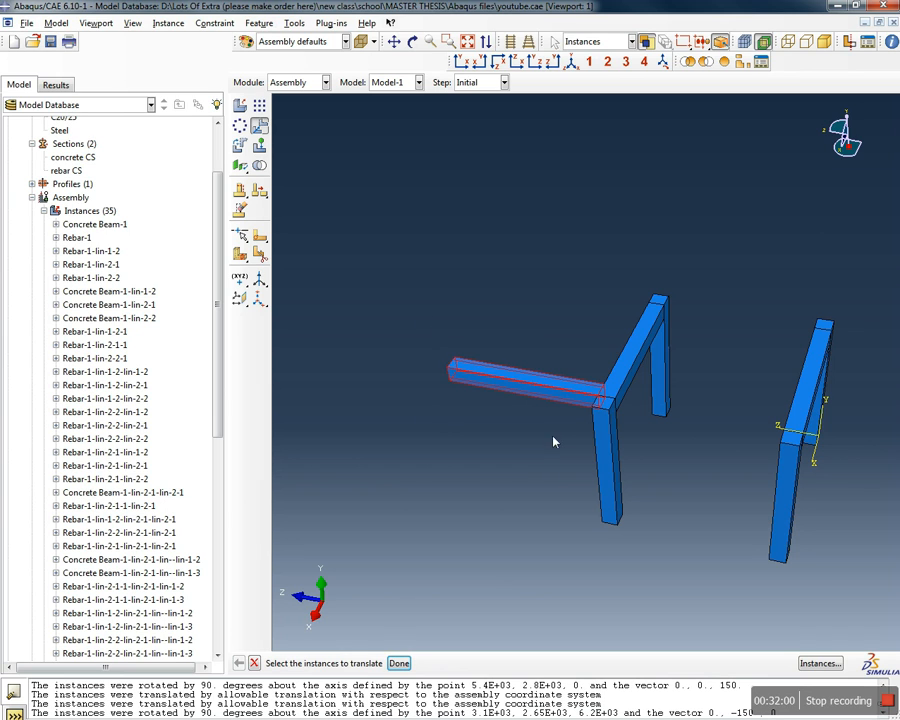
pyautogui.click(399, 663)
pyautogui.scroll(4, 608, 370)
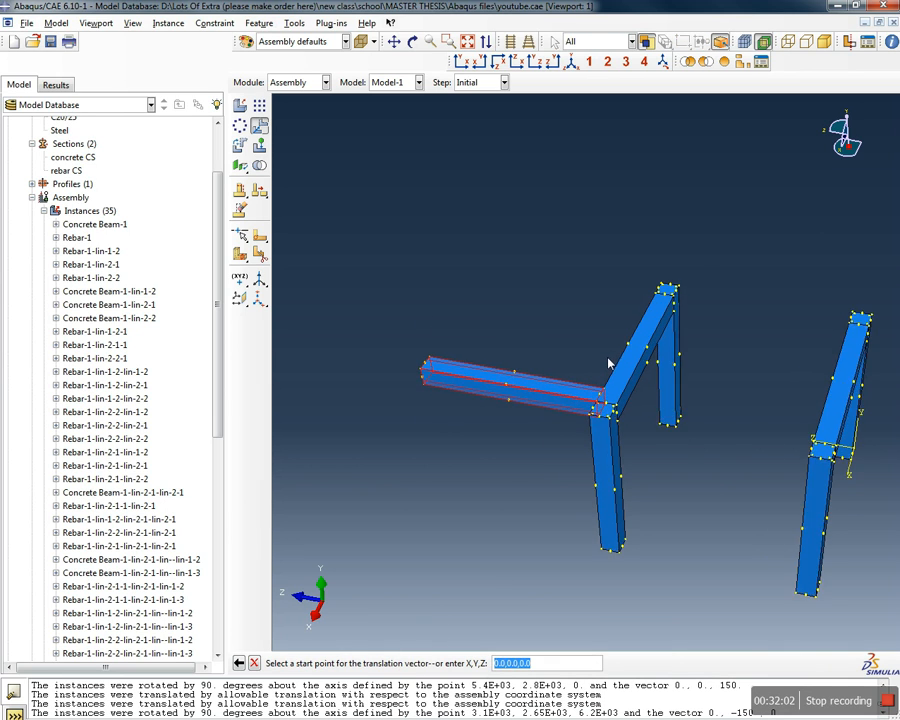
pyautogui.scroll(5, 596, 426)
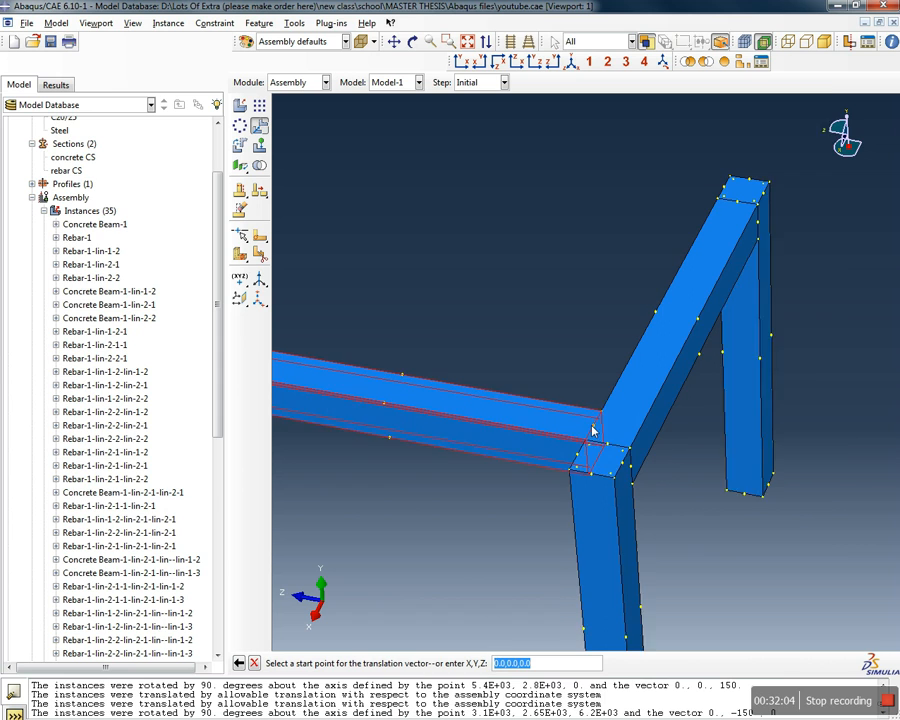
pyautogui.click(605, 402)
pyautogui.scroll(-4, 551, 386)
pyautogui.scroll(-6, 551, 386)
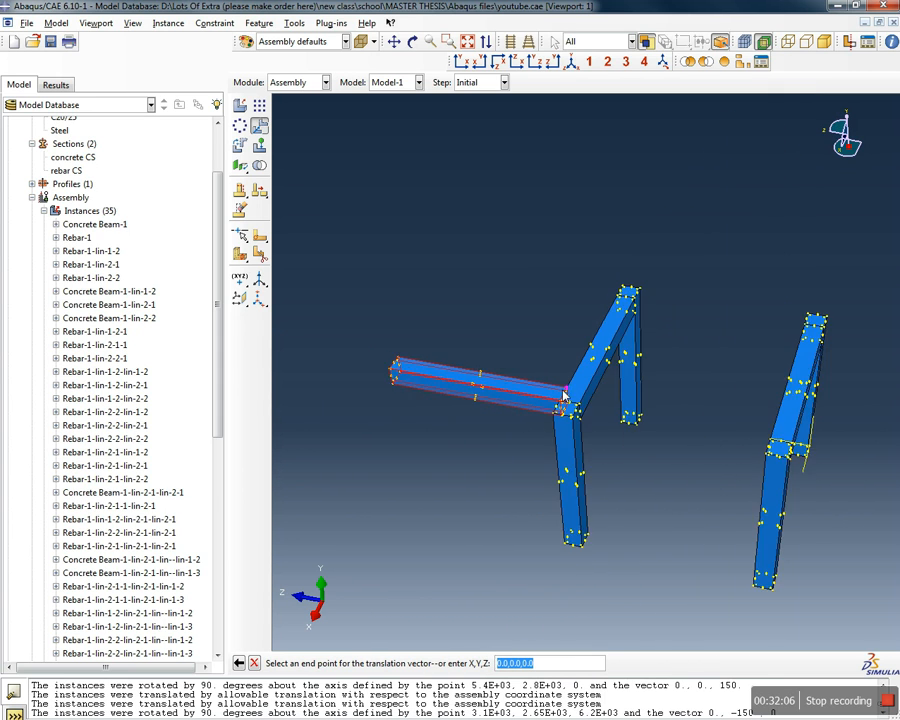
pyautogui.scroll(6, 740, 425)
pyautogui.scroll(3, 745, 398)
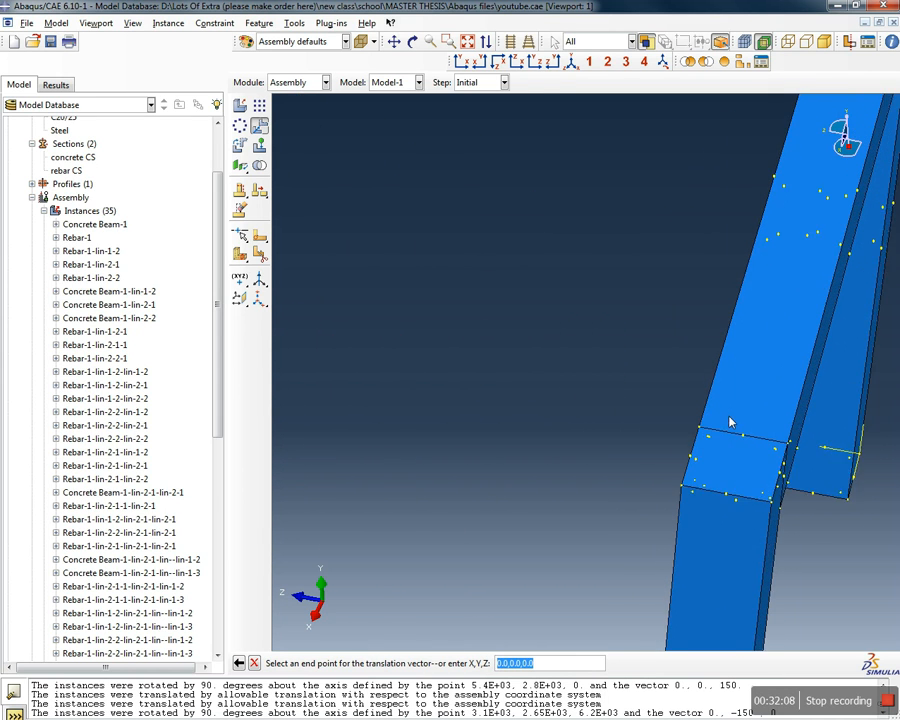
pyautogui.click(696, 431)
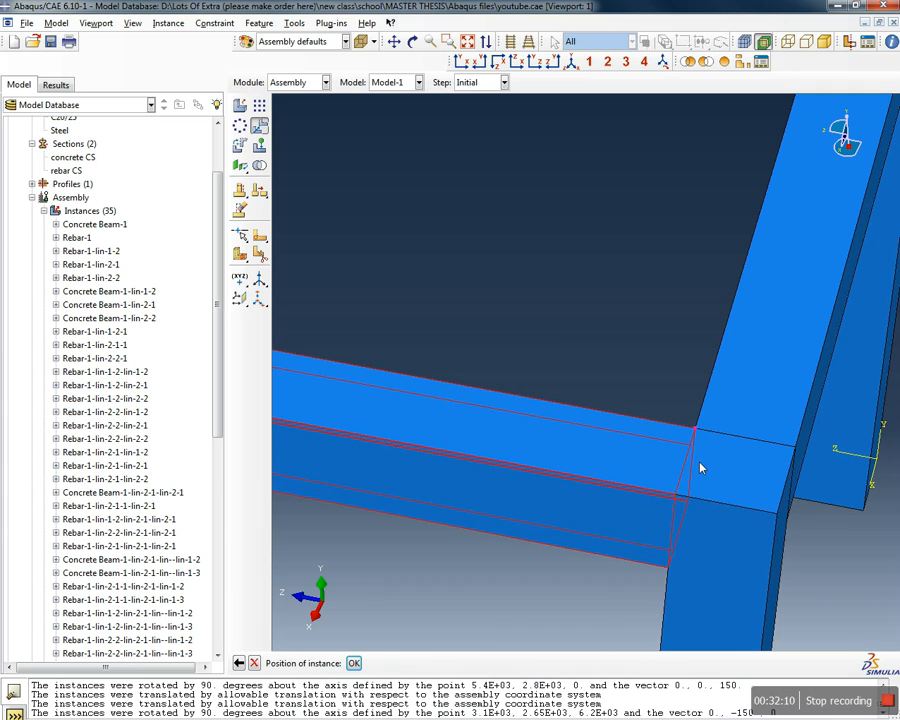
pyautogui.middleClick(700, 468)
pyautogui.scroll(-8, 554, 428)
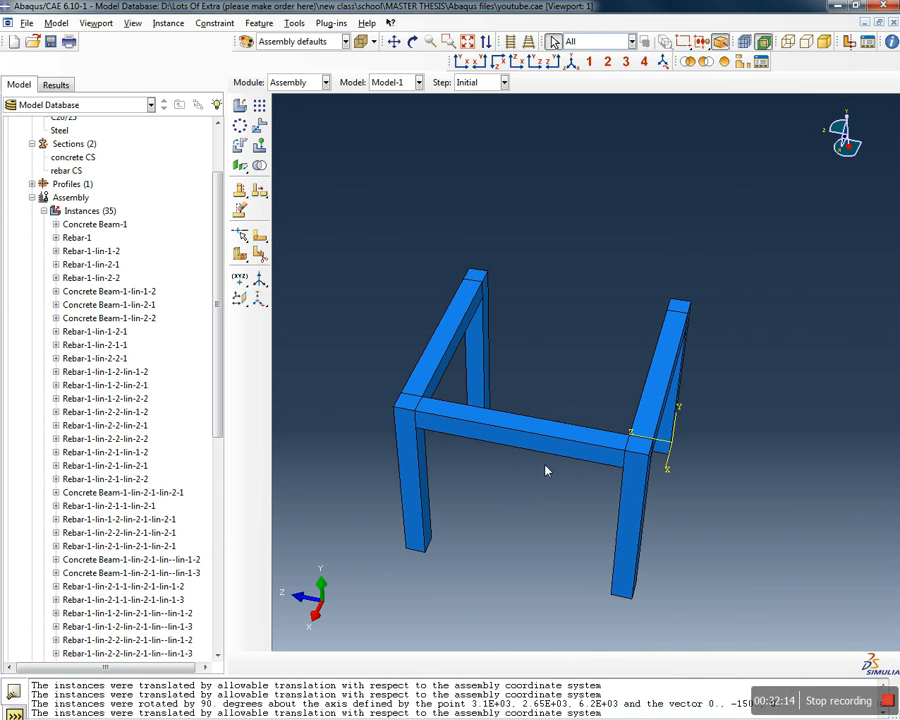
# Linear-pattern the front connecting beam with its rebars along the X-direction beam toward the rear columns, 2 instances at a 3100 offset, with one in direction 1
pyautogui.click(259, 105)
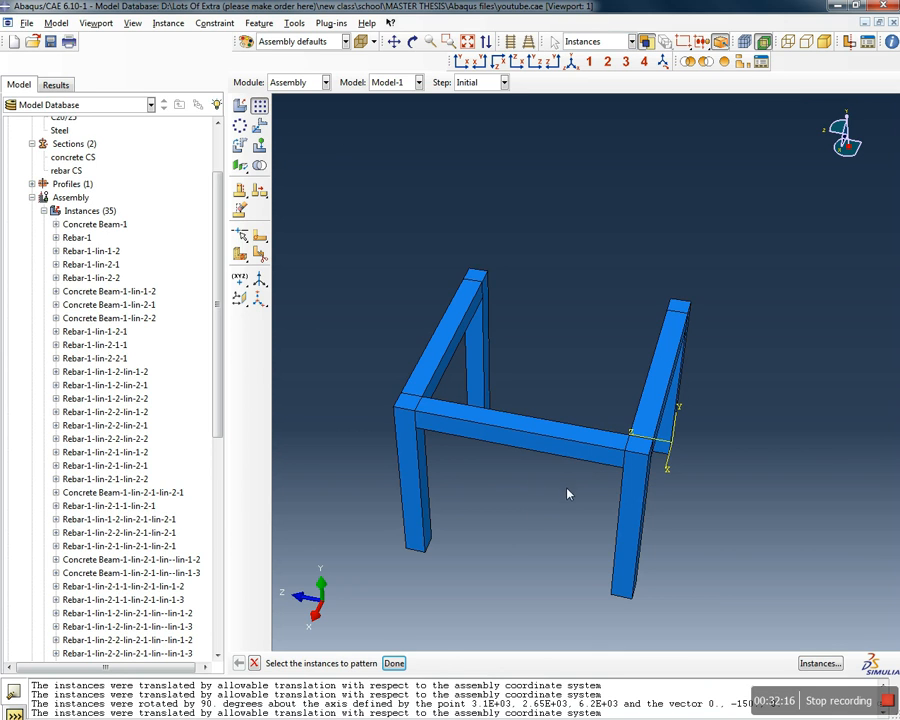
pyautogui.click(520, 430)
pyautogui.click(394, 663)
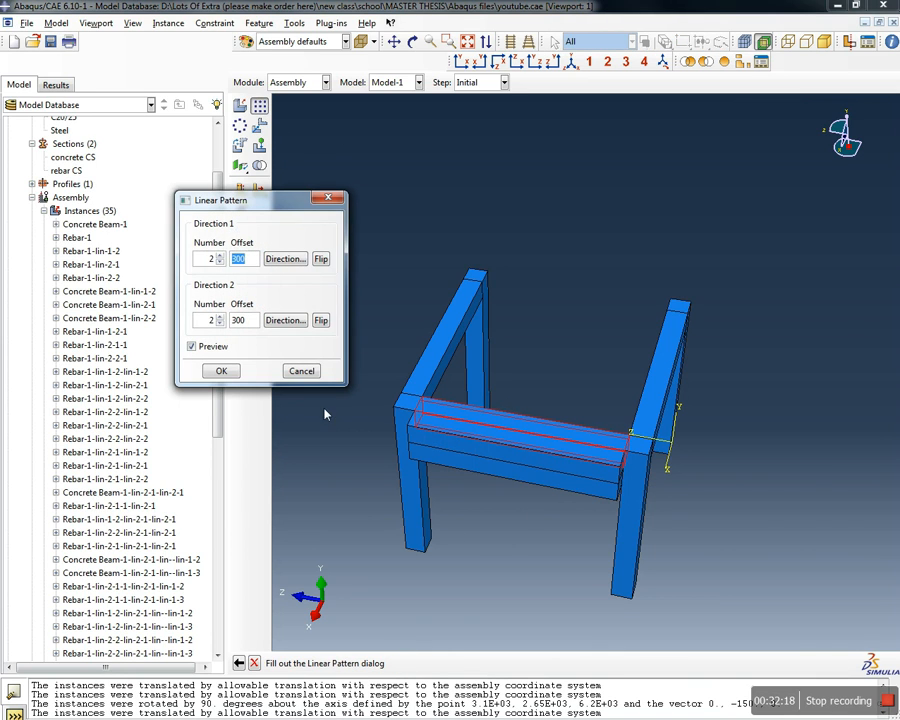
pyautogui.click(219, 262)
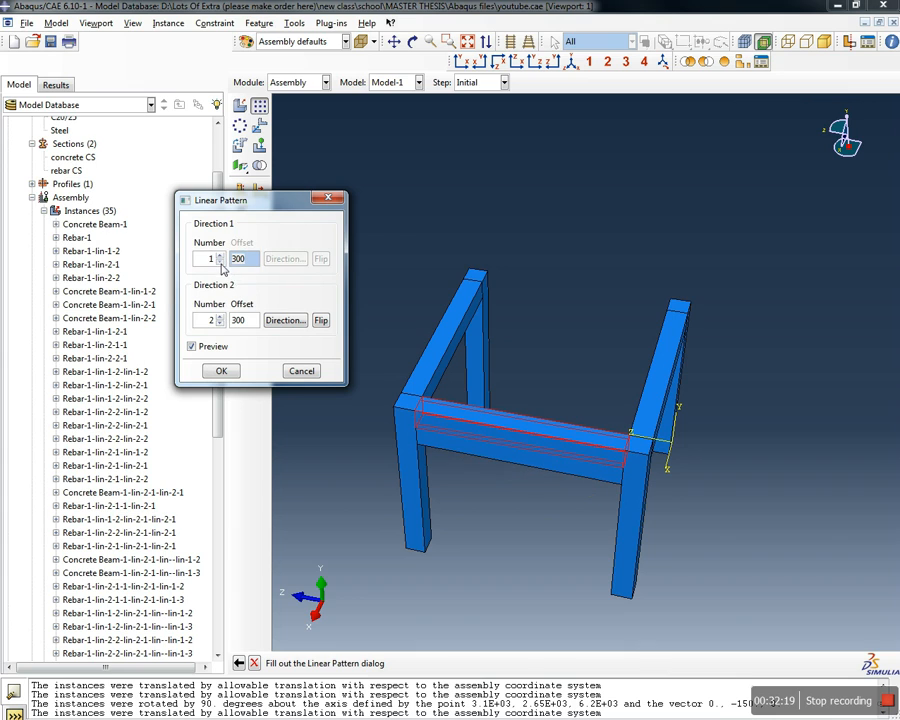
pyautogui.click(284, 321)
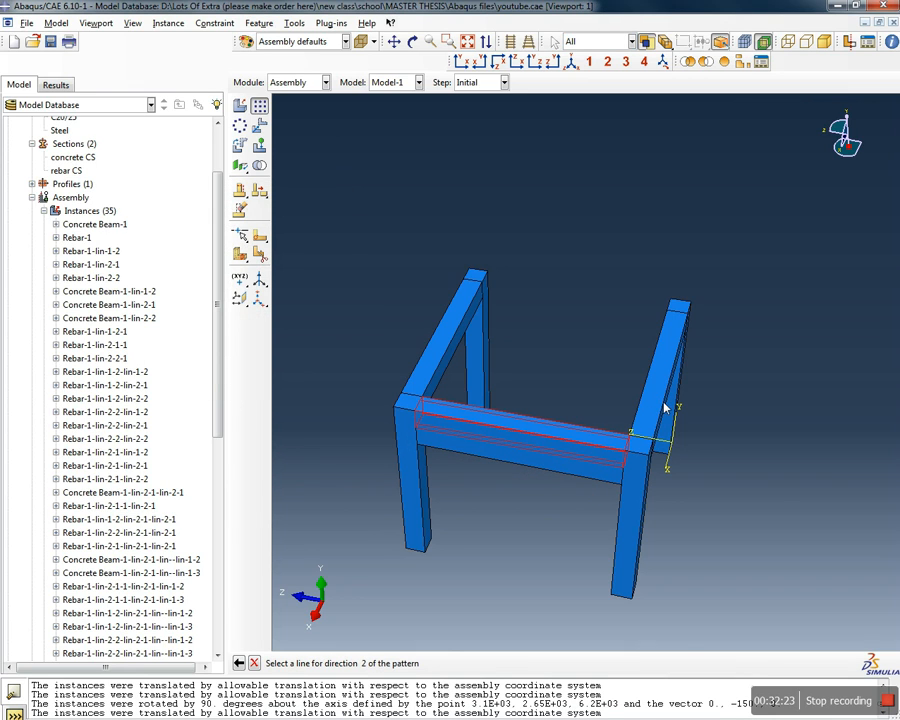
pyautogui.click(661, 408)
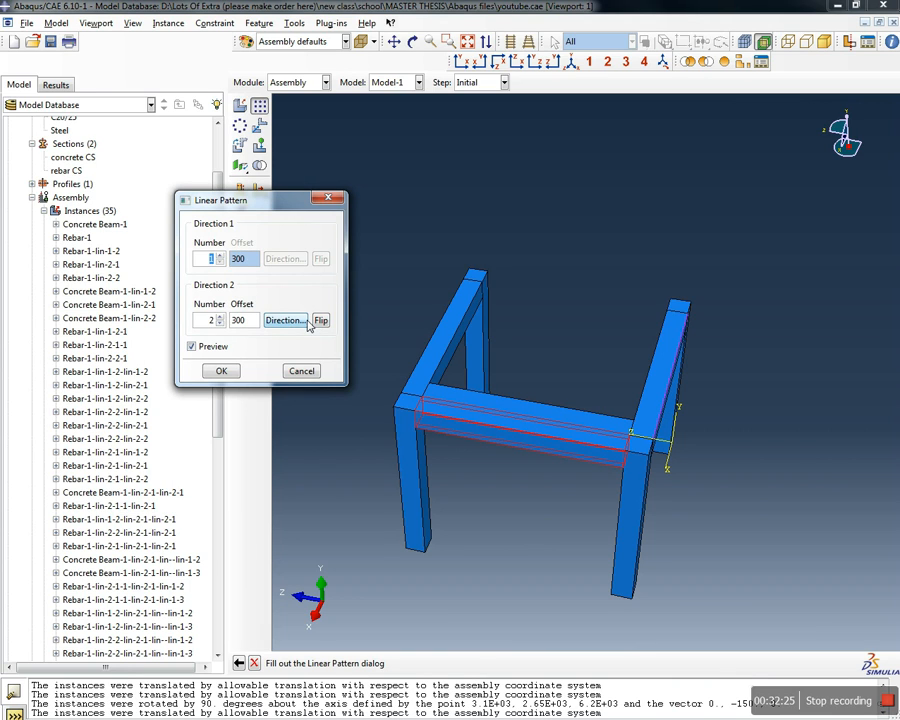
pyautogui.moveTo(252, 319); pyautogui.dragTo(183, 314)
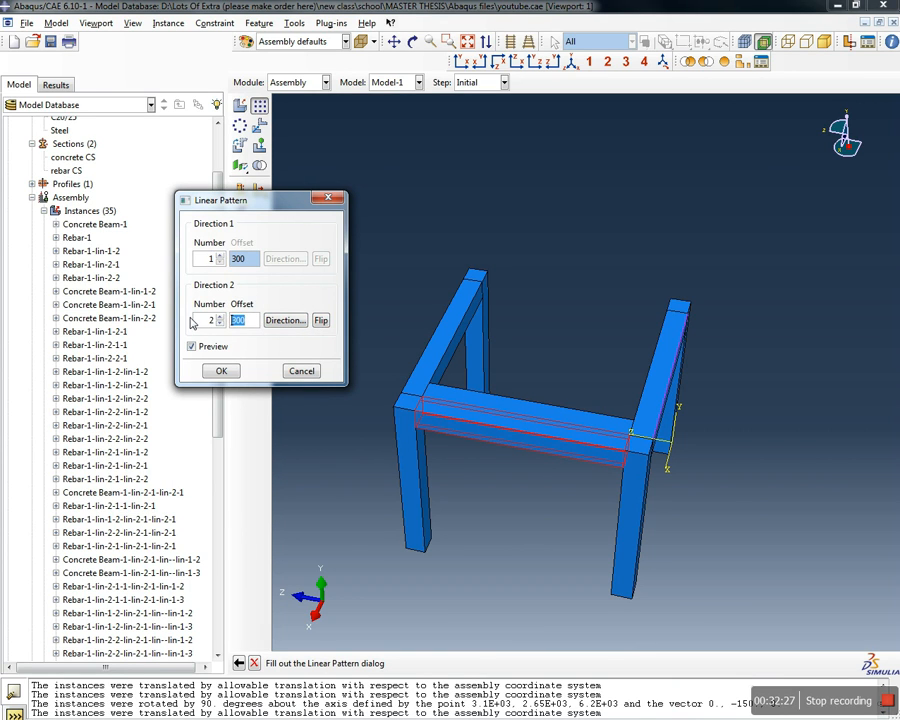
pyautogui.write('3100')
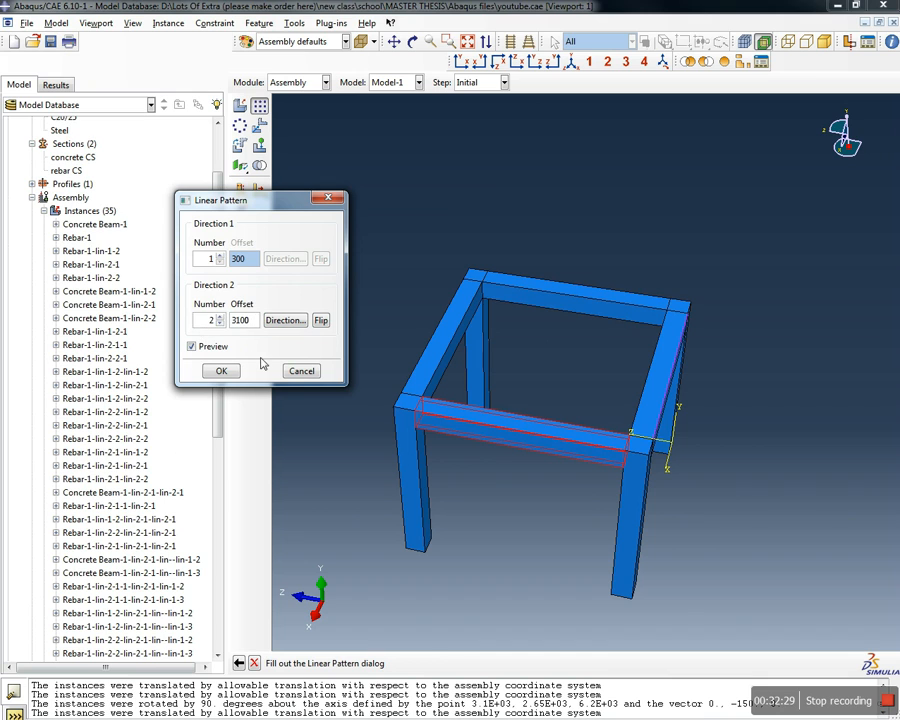
pyautogui.click(221, 370)
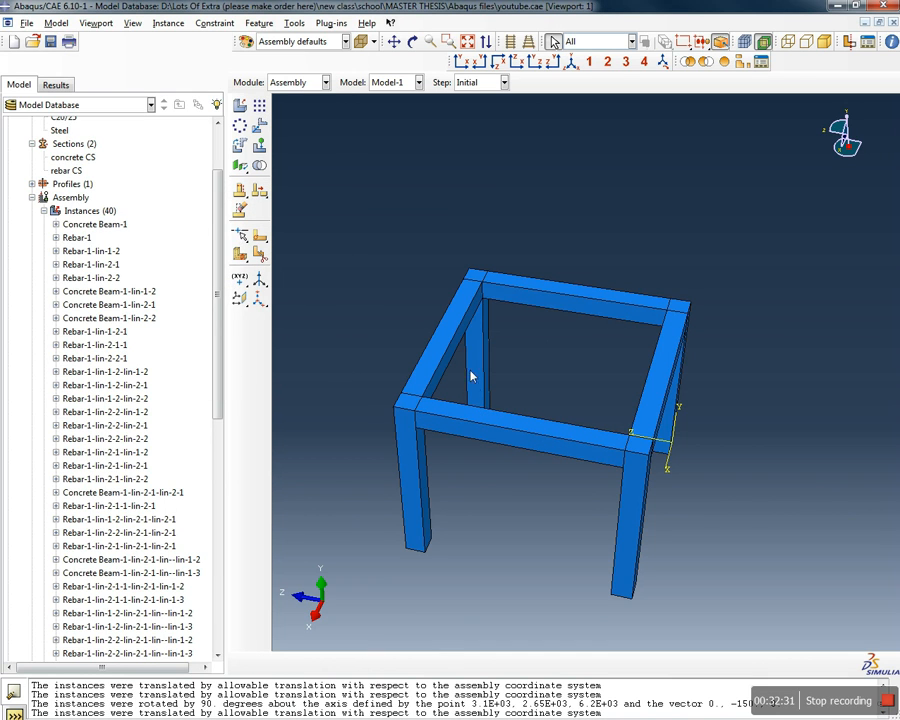
# Examine the four-column frame and its beam connections from several viewing angles and distances
pyautogui.keyDown('ctrl'); pyautogui.keyDown('alt'); pyautogui.moveTo(647, 502); pyautogui.dragTo(545, 472); pyautogui.keyUp('alt'); pyautogui.keyUp('ctrl')
pyautogui.keyDown('ctrl'); pyautogui.keyDown('alt'); pyautogui.moveTo(505, 364); pyautogui.dragTo(667, 246); pyautogui.keyUp('alt'); pyautogui.keyUp('ctrl')
pyautogui.keyDown('ctrl'); pyautogui.keyDown('alt'); pyautogui.moveTo(700, 524); pyautogui.dragTo(633, 537); pyautogui.keyUp('alt'); pyautogui.keyUp('ctrl')
pyautogui.scroll(-3, 498, 397)
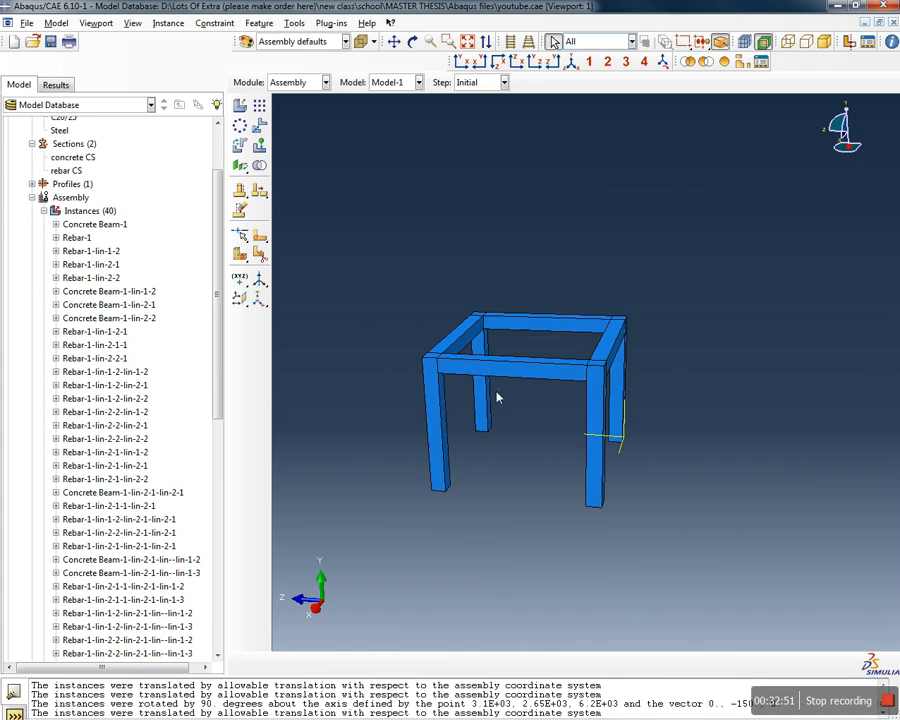
pyautogui.scroll(2, 498, 397)
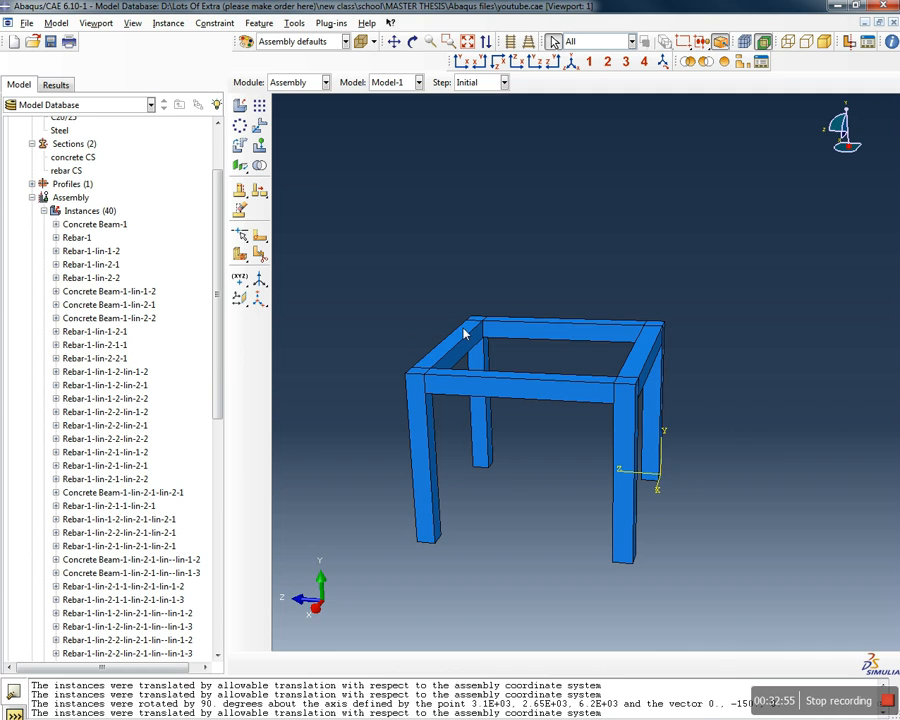
pyautogui.scroll(-2, 468, 330)
pyautogui.scroll(1, 462, 385)
pyautogui.moveTo(356, 553); pyautogui.dragTo(761, 300)
pyautogui.click(593, 245)
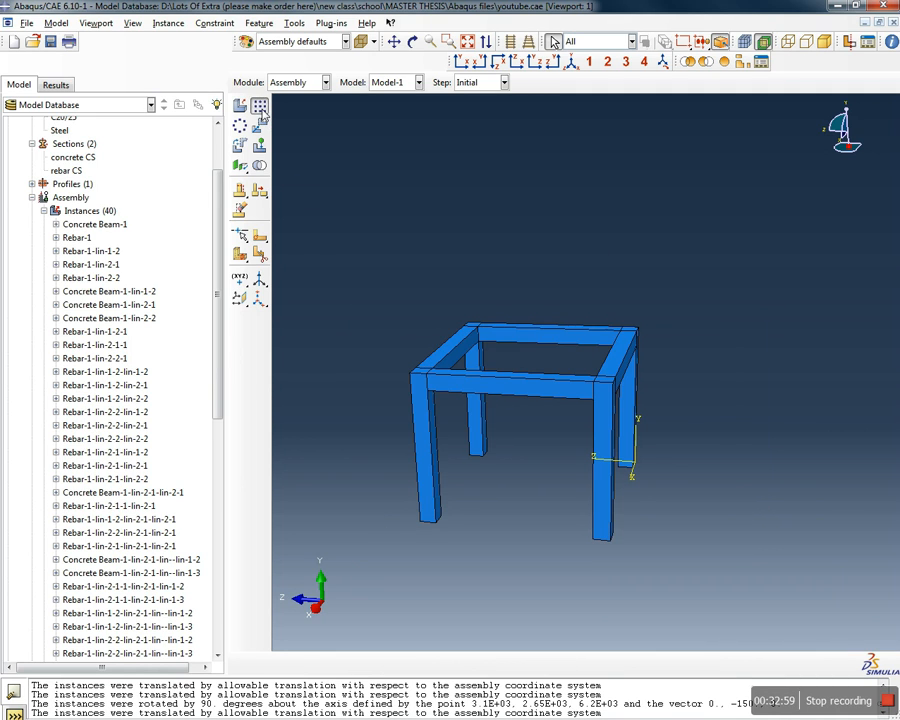
# Linear-pattern the whole frame with all rebars upward along a vertical column edge, 3 instances at a 4000 offset, with one in direction 1
pyautogui.click(259, 105)
pyautogui.hotkey('ctrl', 'a')
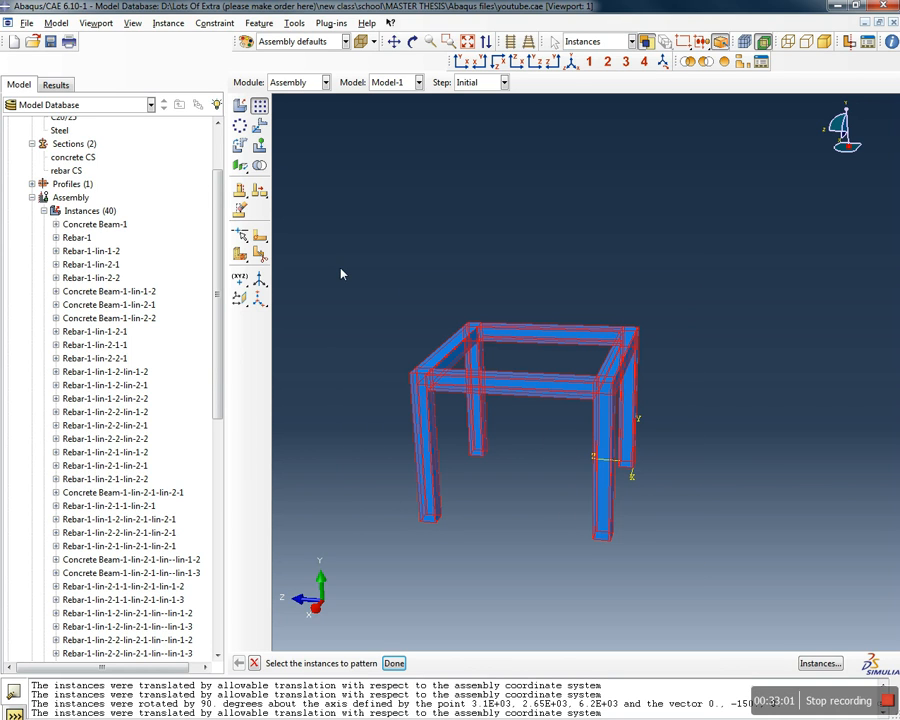
pyautogui.click(393, 663)
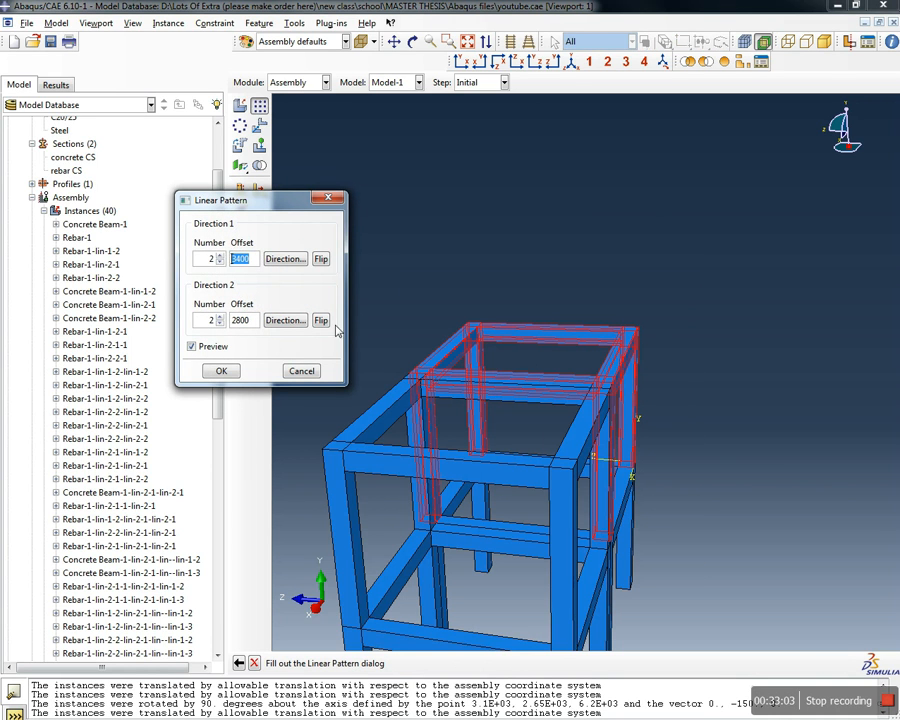
pyautogui.click(219, 262)
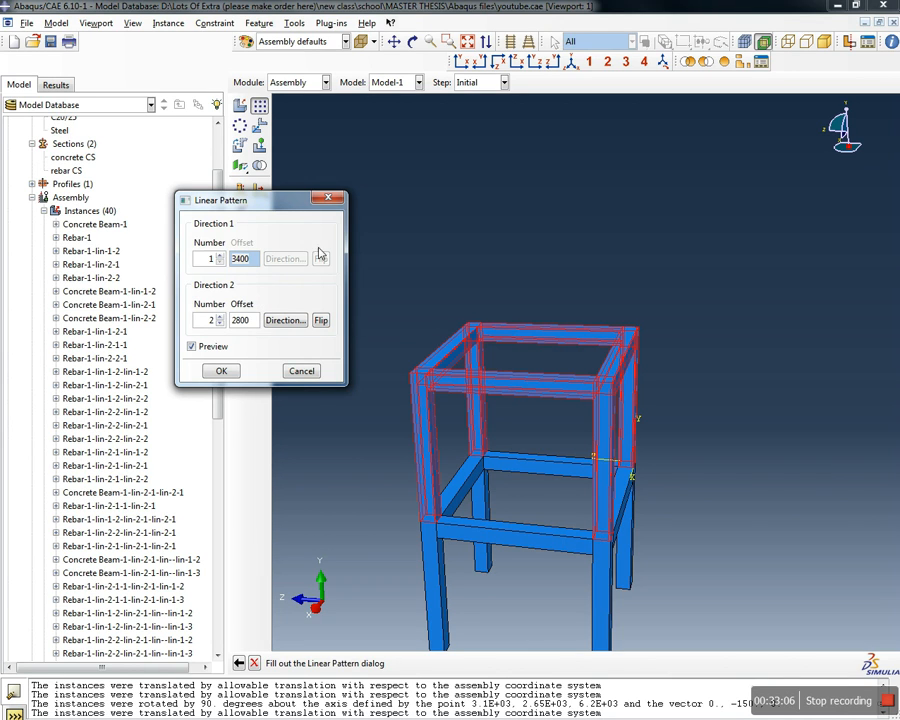
pyautogui.click(285, 320)
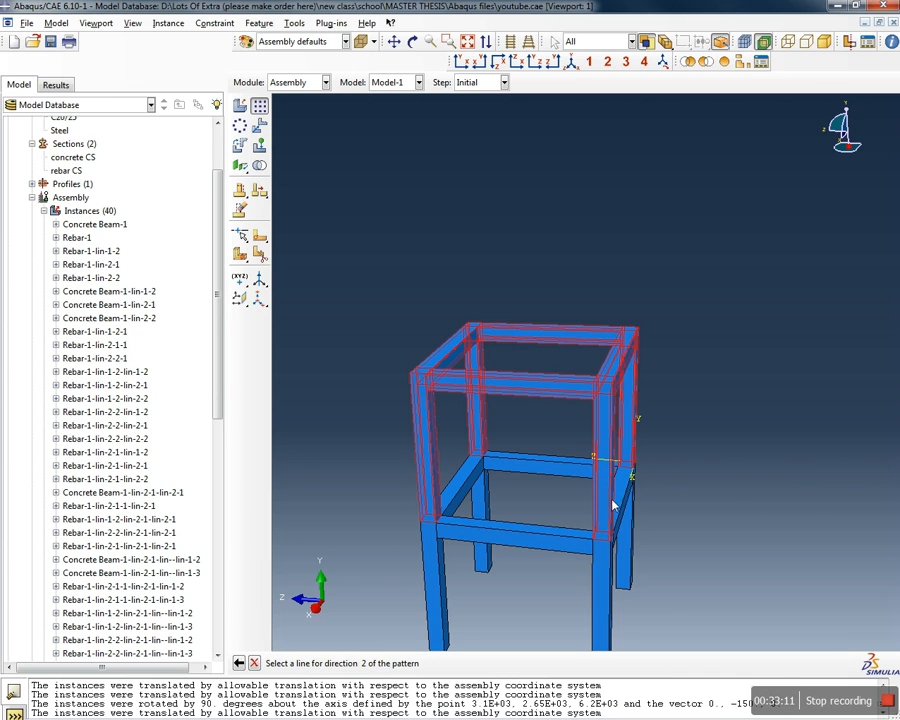
pyautogui.click(610, 530)
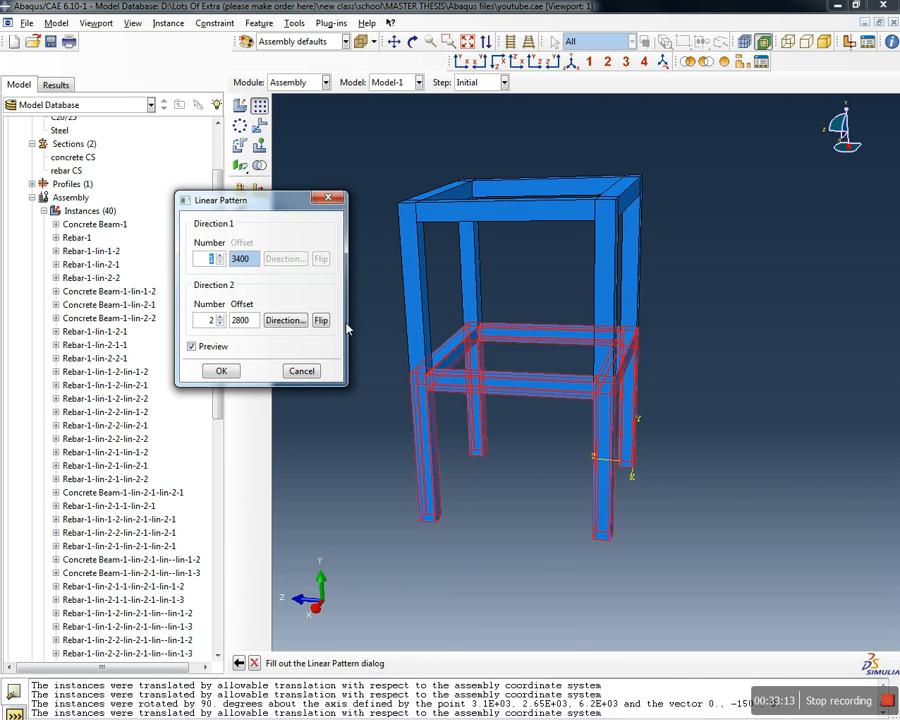
pyautogui.moveTo(256, 321); pyautogui.dragTo(211, 317)
pyautogui.write('4000')
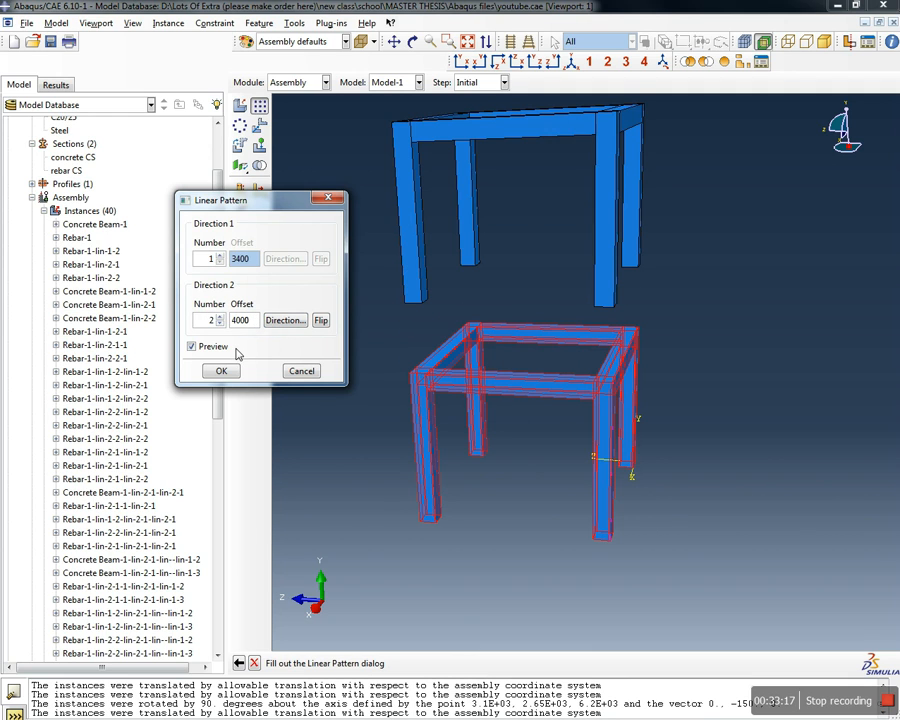
pyautogui.click(219, 316)
pyautogui.doubleClick(212, 321)
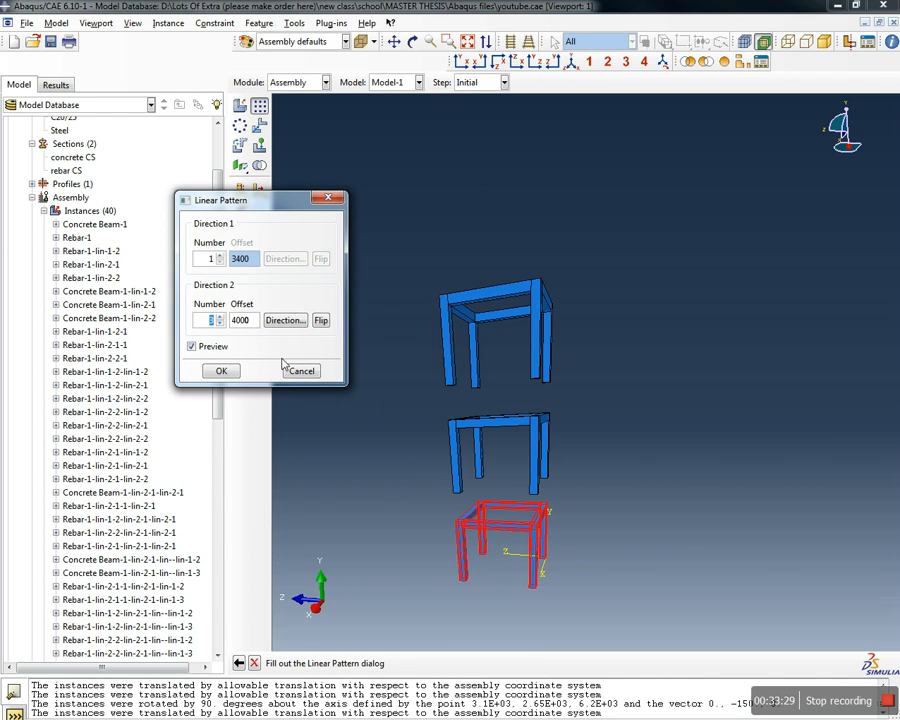
pyautogui.click(224, 370)
pyautogui.scroll(3, 585, 415)
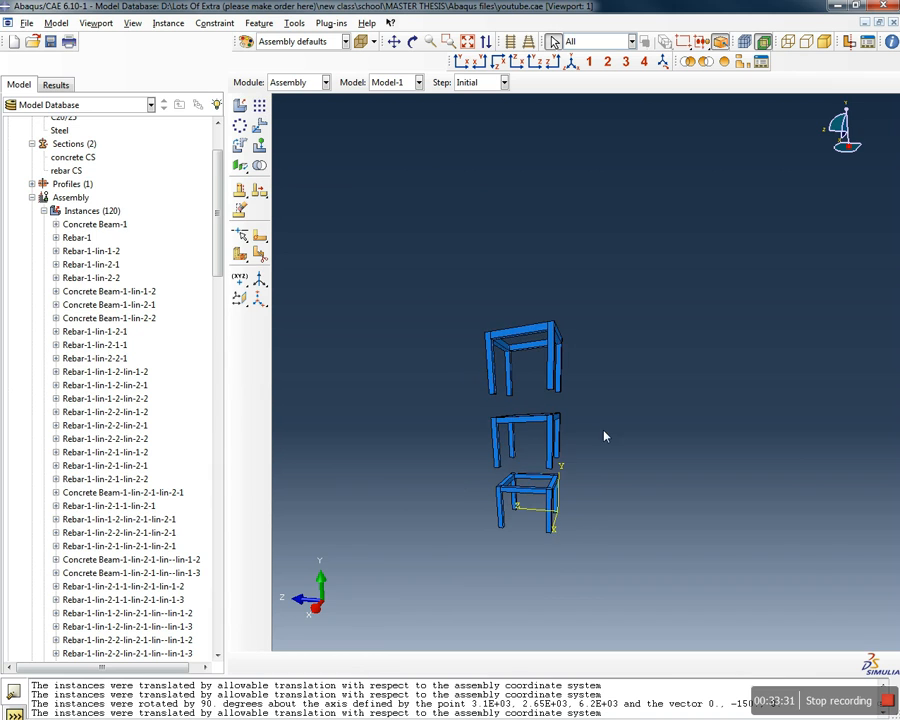
pyautogui.scroll(-2, 522, 329)
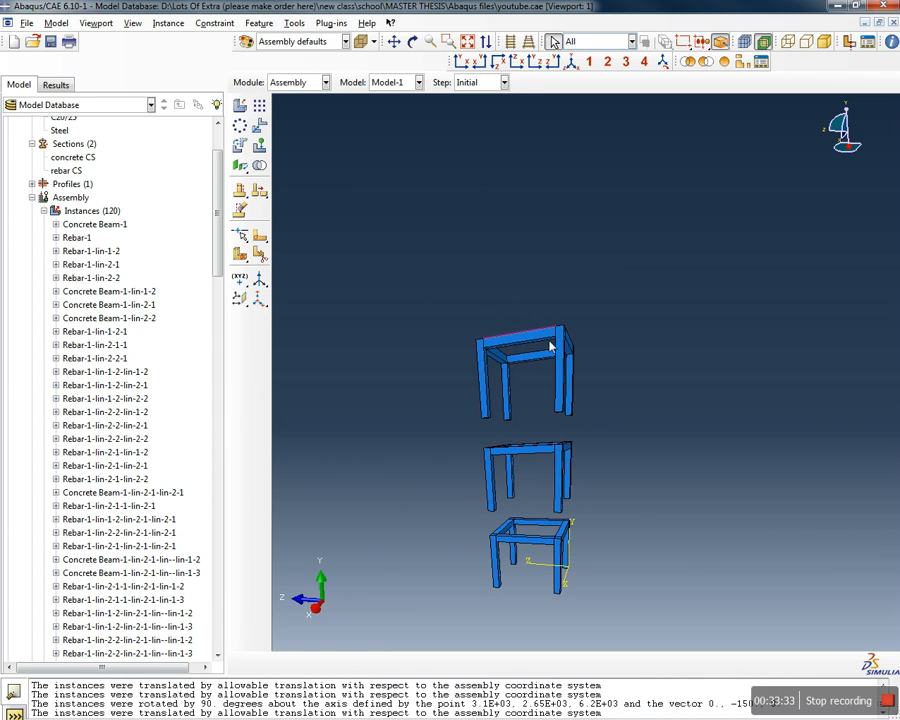
# Switch to report.pdf in Adobe Reader, examine the beam-to-column tie connections in Figure 3.44, and return to Abaqus/CAE
pyautogui.keyDown('ctrl'); pyautogui.keyDown('alt'); pyautogui.moveTo(505, 287); pyautogui.dragTo(522, 382); pyautogui.keyUp('alt'); pyautogui.keyUp('ctrl')
pyautogui.keyDown('ctrl'); pyautogui.keyDown('alt'); pyautogui.moveTo(689, 517); pyautogui.dragTo(458, 560); pyautogui.keyUp('alt'); pyautogui.keyUp('ctrl')
pyautogui.moveTo(0, 97); pyautogui.dragTo(440, 2)
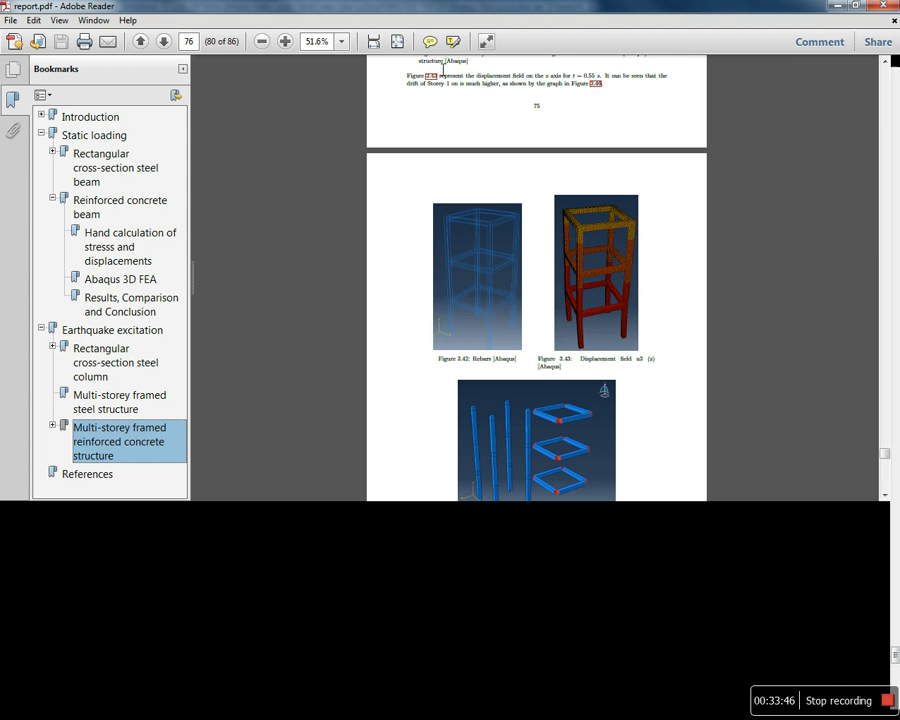
pyautogui.scroll(-1, 558, 352)
pyautogui.scroll(-1, 558, 352)
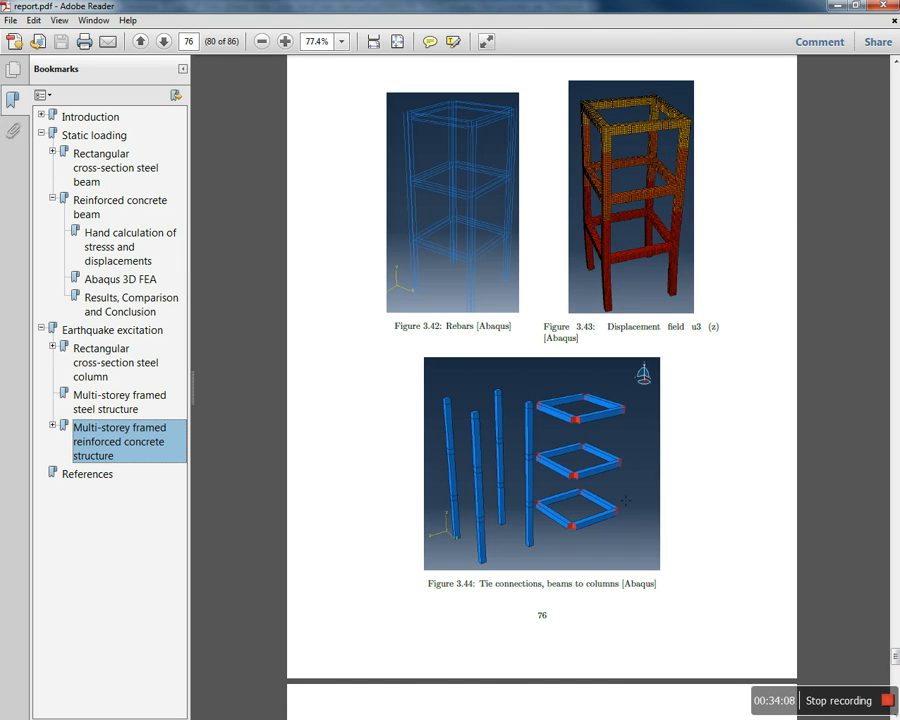
pyautogui.doubleClick(579, 6)
pyautogui.click(390, 590)
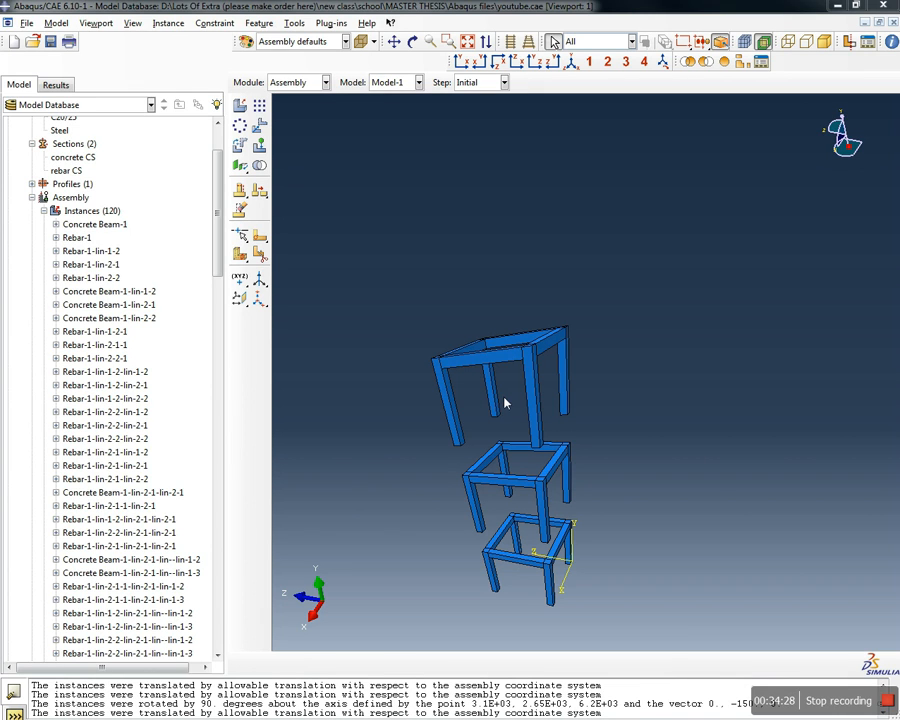
# Translate all beams of the three storeys along X by the frame's full width, measured between the outer bottom corners of the lowest front columns
pyautogui.keyDown('ctrl'); pyautogui.keyDown('alt'); pyautogui.moveTo(492, 412); pyautogui.dragTo(520, 420); pyautogui.keyUp('alt'); pyautogui.keyUp('ctrl')
pyautogui.keyDown('ctrl'); pyautogui.keyDown('alt'); pyautogui.moveTo(535, 589); pyautogui.dragTo(572, 587); pyautogui.keyUp('alt'); pyautogui.keyUp('ctrl')
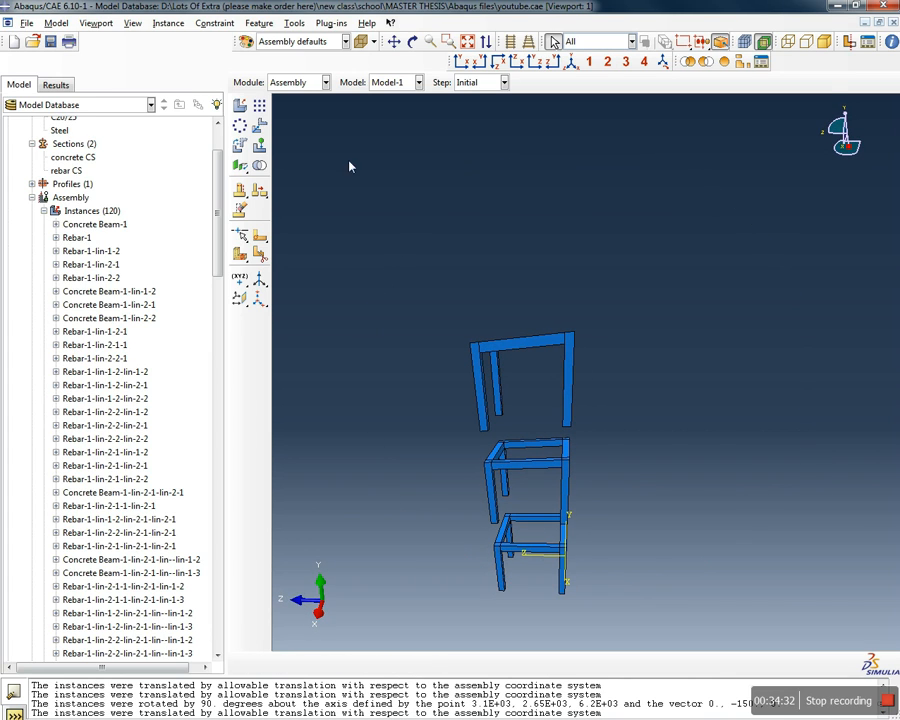
pyautogui.click(259, 129)
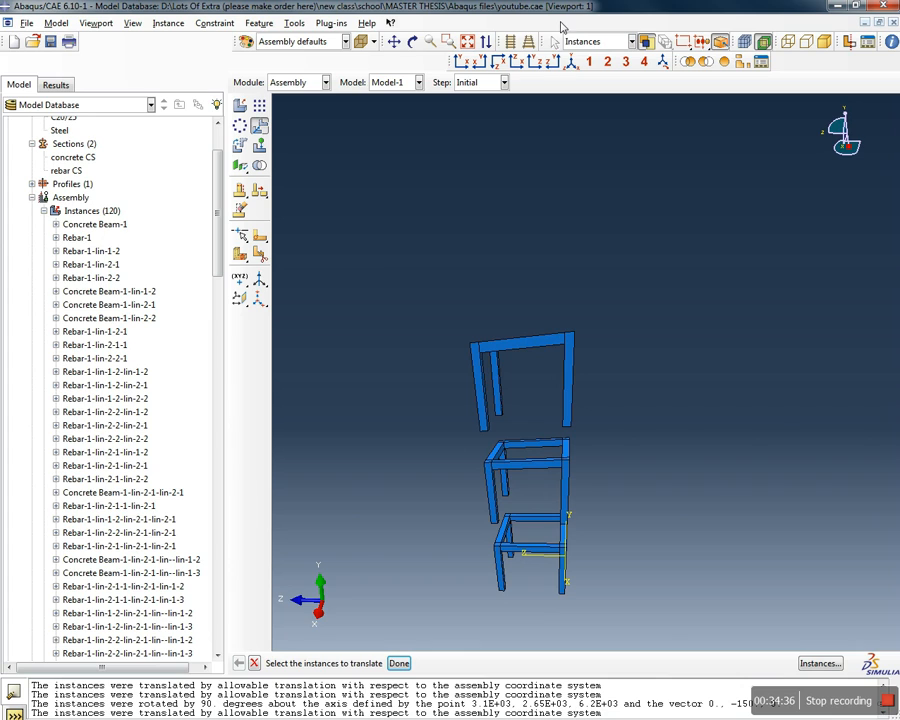
pyautogui.click(553, 63)
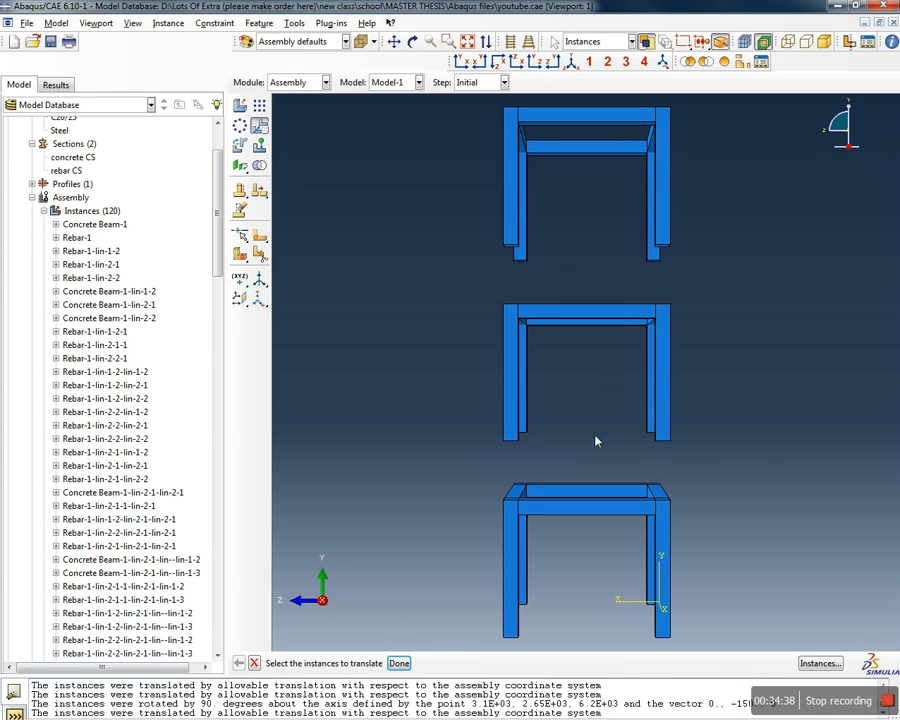
pyautogui.moveTo(608, 530); pyautogui.dragTo(558, 108)
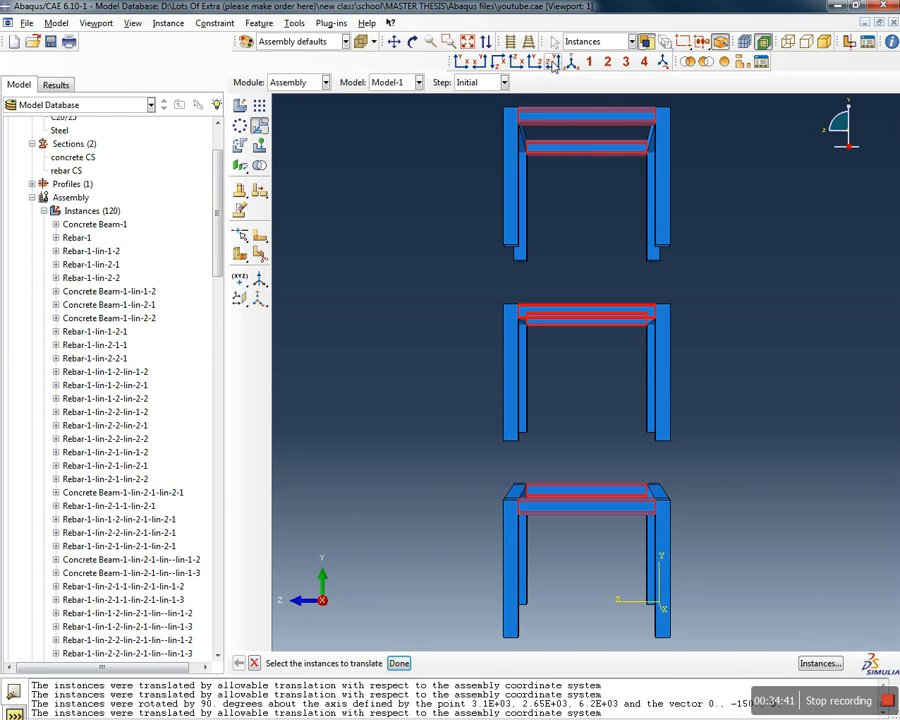
pyautogui.click(554, 63)
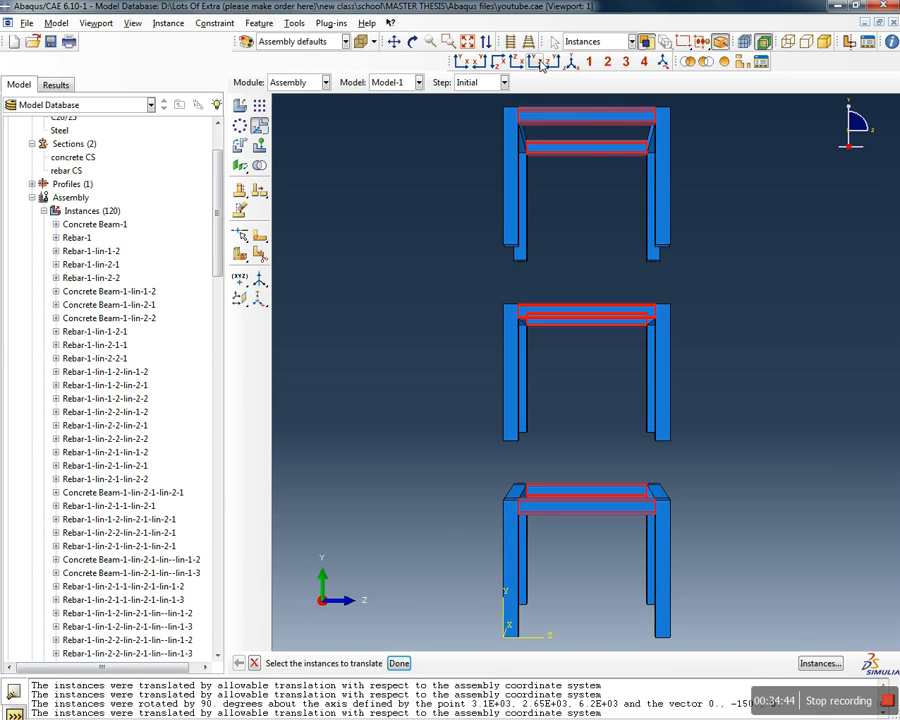
pyautogui.click(517, 62)
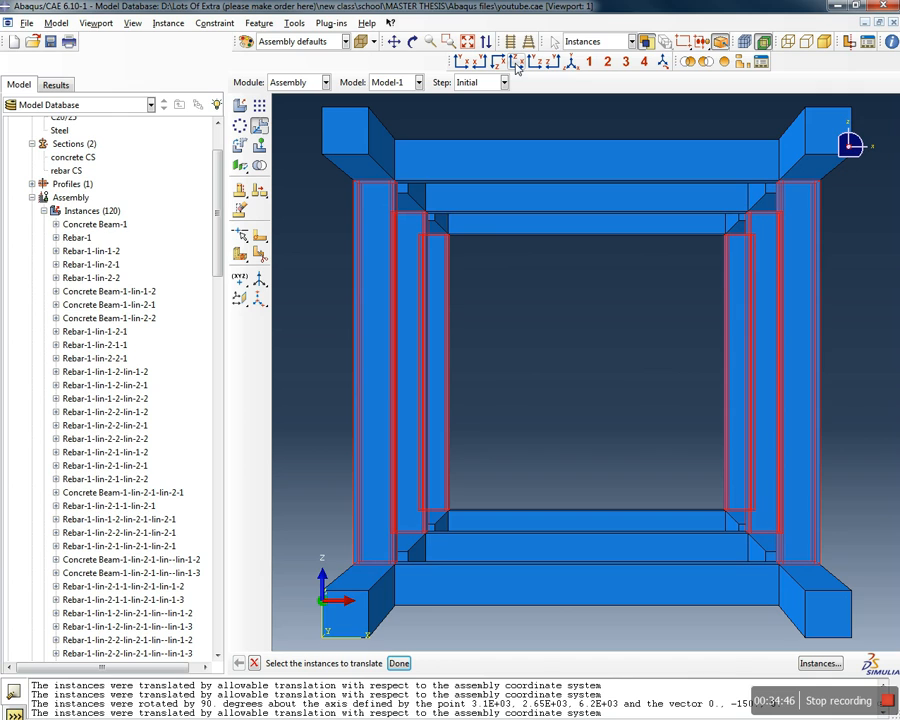
pyautogui.moveTo(670, 634); pyautogui.dragTo(535, 128)
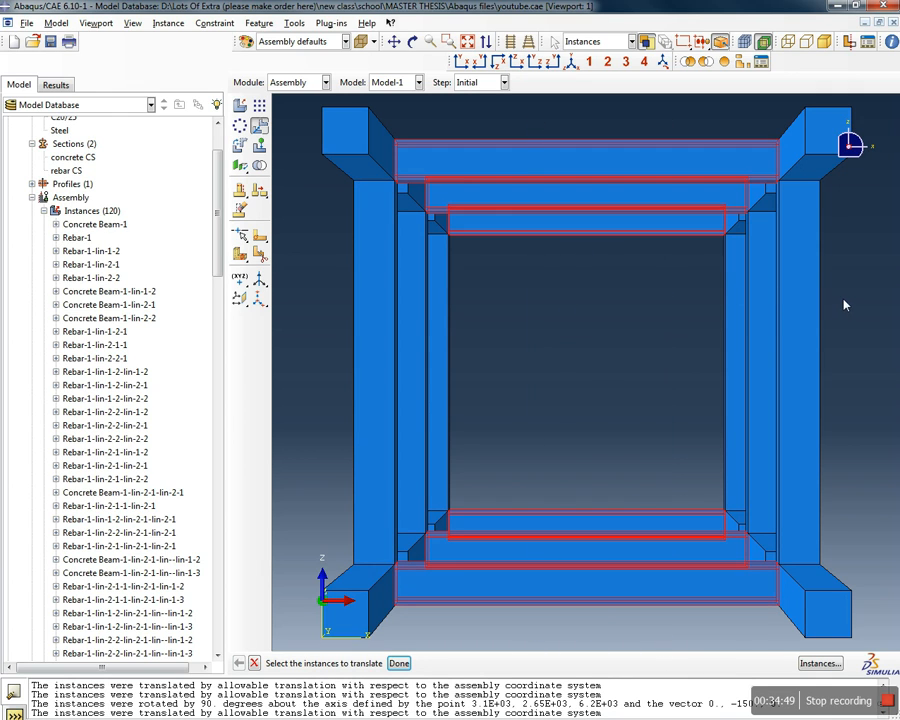
pyautogui.keyDown('shift'); pyautogui.moveTo(838, 303); pyautogui.dragTo(311, 390); pyautogui.keyUp('shift')
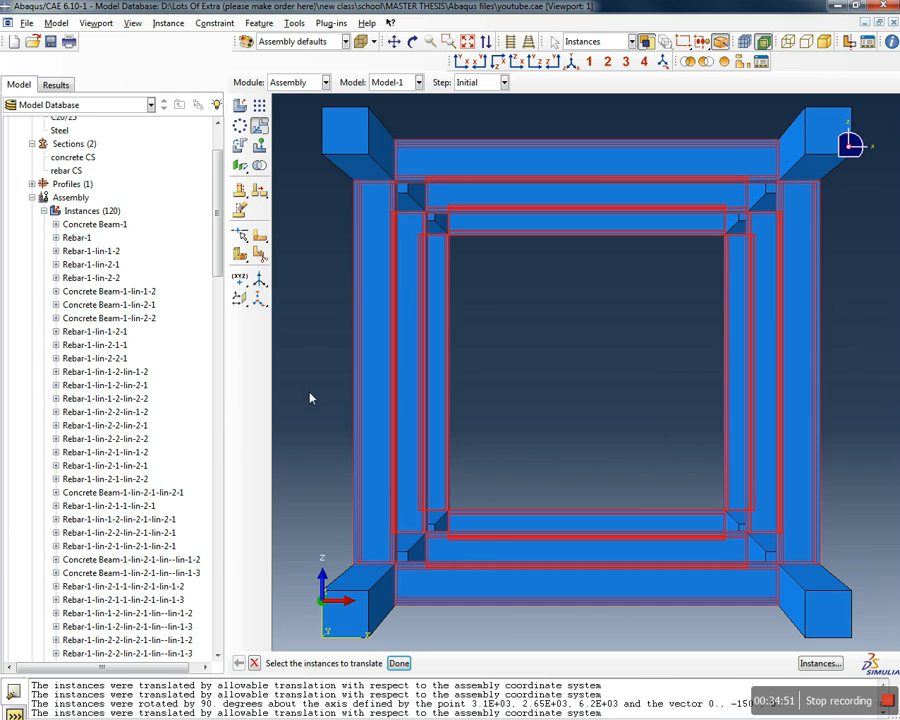
pyautogui.click(398, 663)
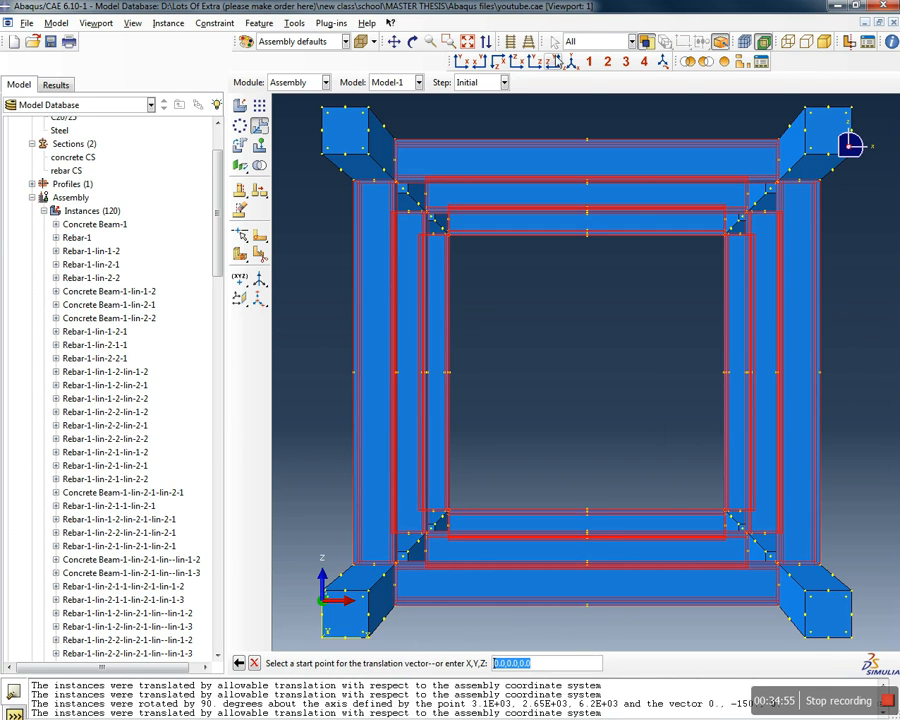
pyautogui.click(460, 64)
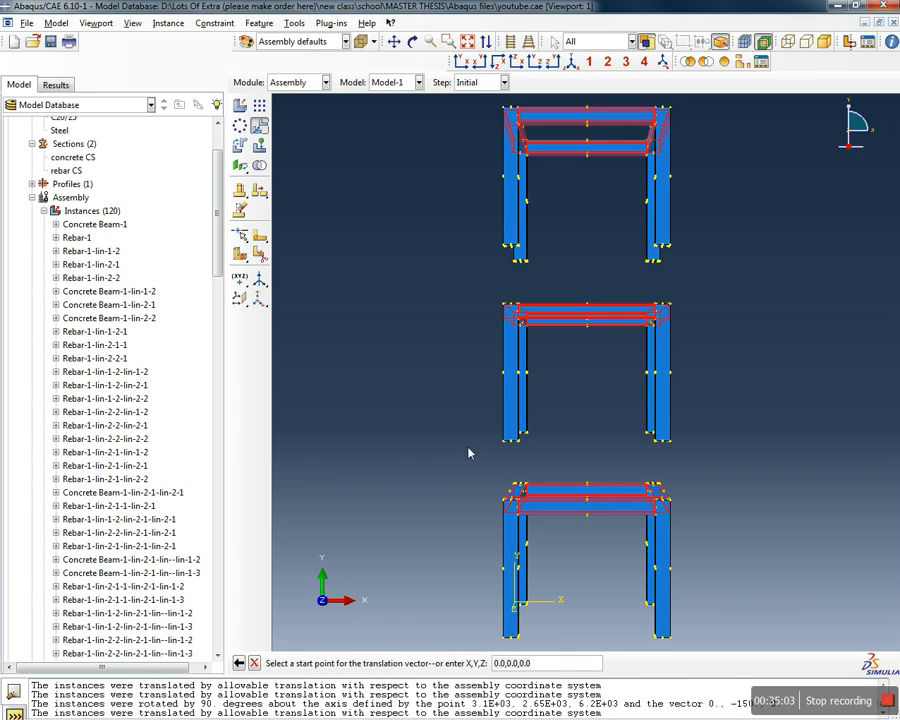
pyautogui.click(504, 636)
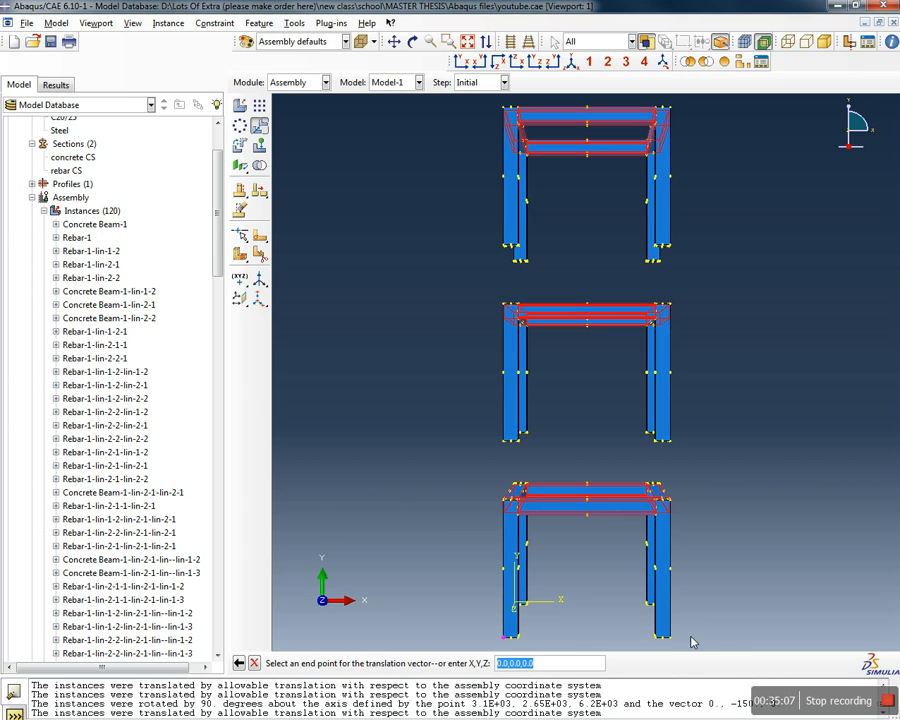
pyautogui.click(670, 637)
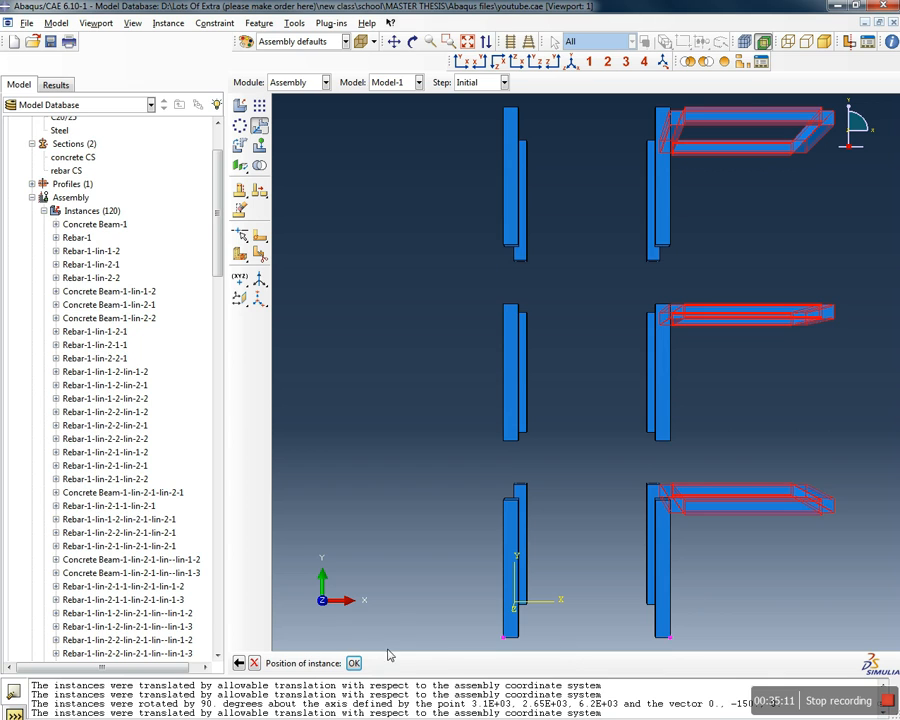
pyautogui.click(354, 664)
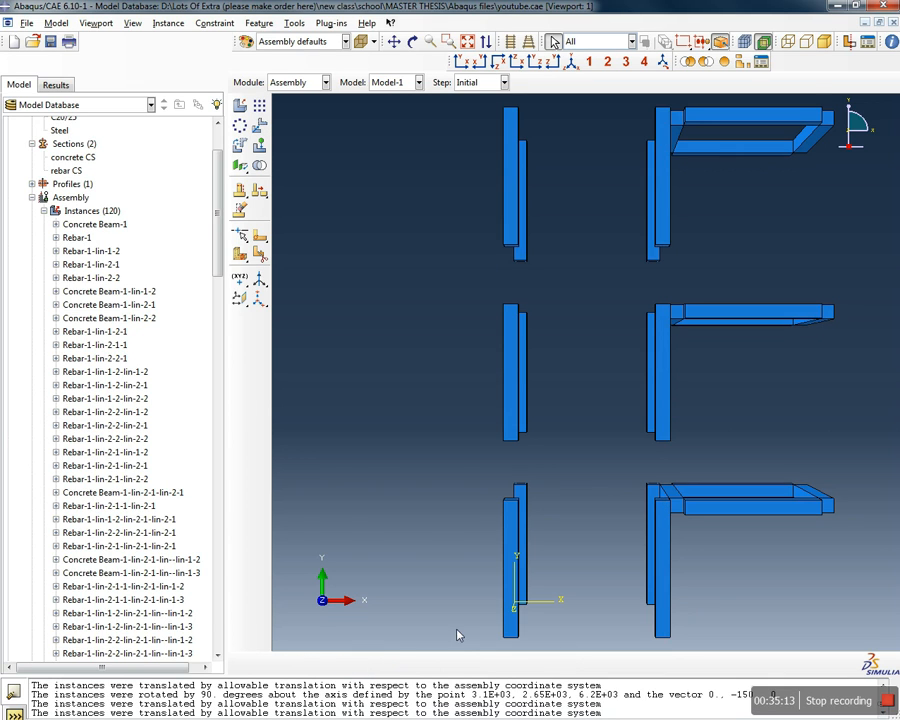
# Try to translate the three beam frames further along X, clear of the adjacent columns
pyautogui.scroll(-4, 667, 486)
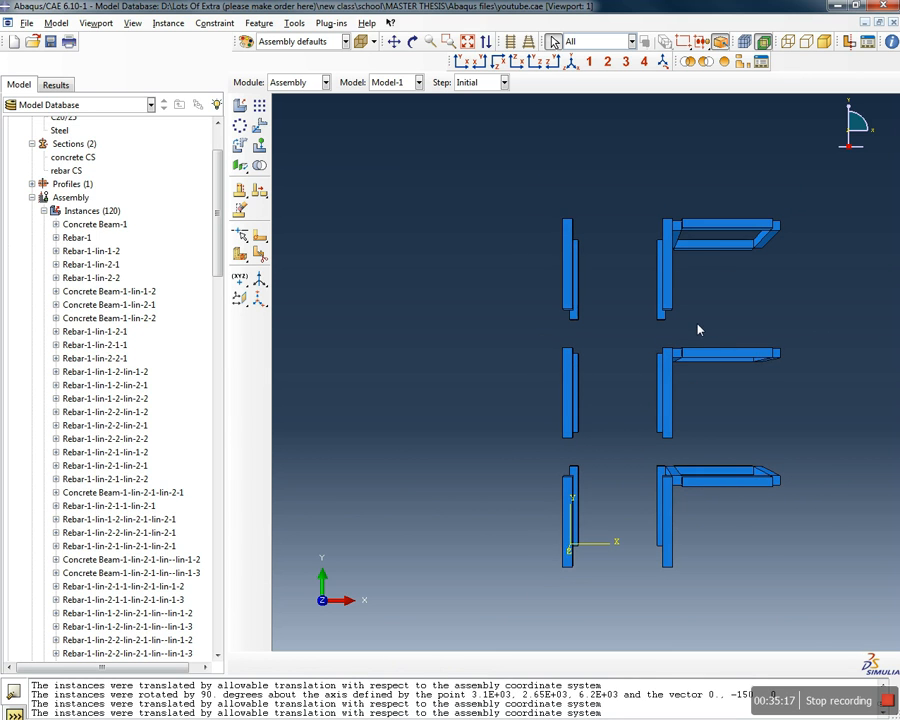
pyautogui.scroll(1, 729, 267)
pyautogui.keyDown('ctrl'); pyautogui.keyDown('alt'); pyautogui.moveTo(755, 319); pyautogui.dragTo(773, 319); pyautogui.keyUp('alt'); pyautogui.keyUp('ctrl')
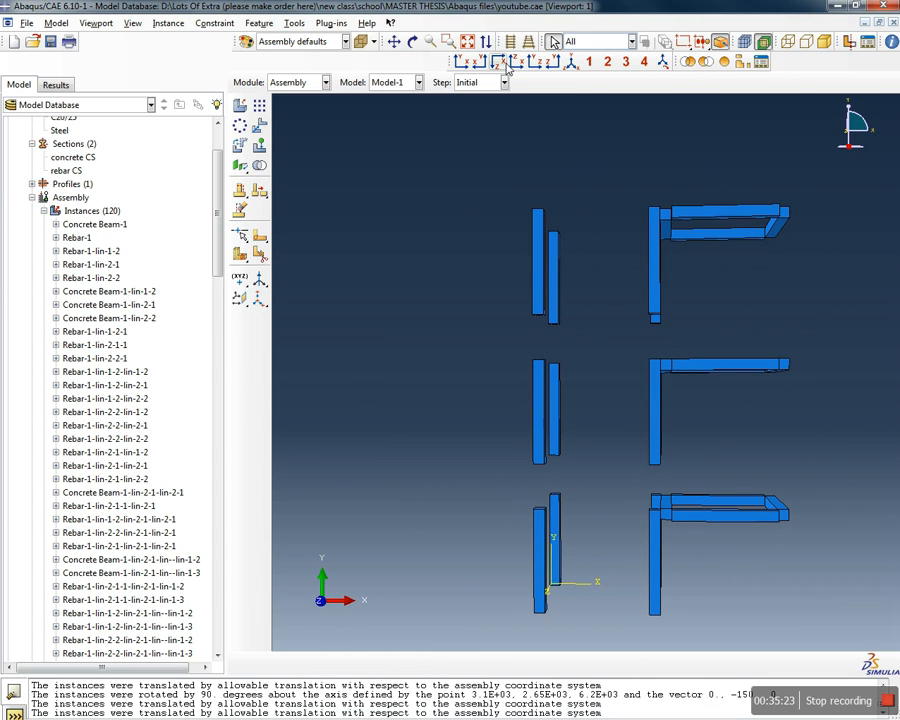
pyautogui.click(538, 62)
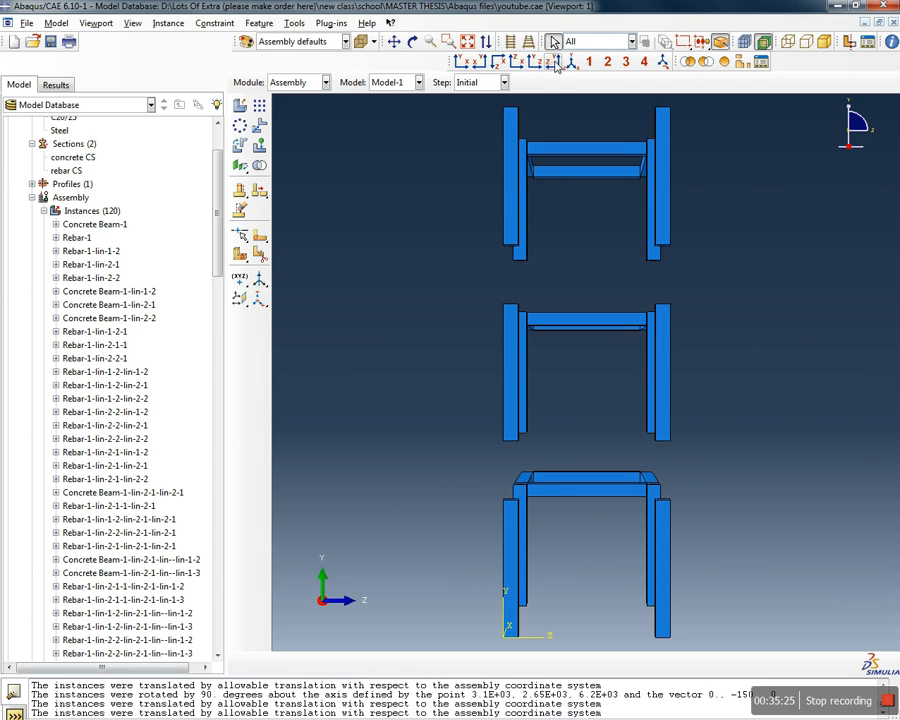
pyautogui.click(479, 62)
pyautogui.click(462, 63)
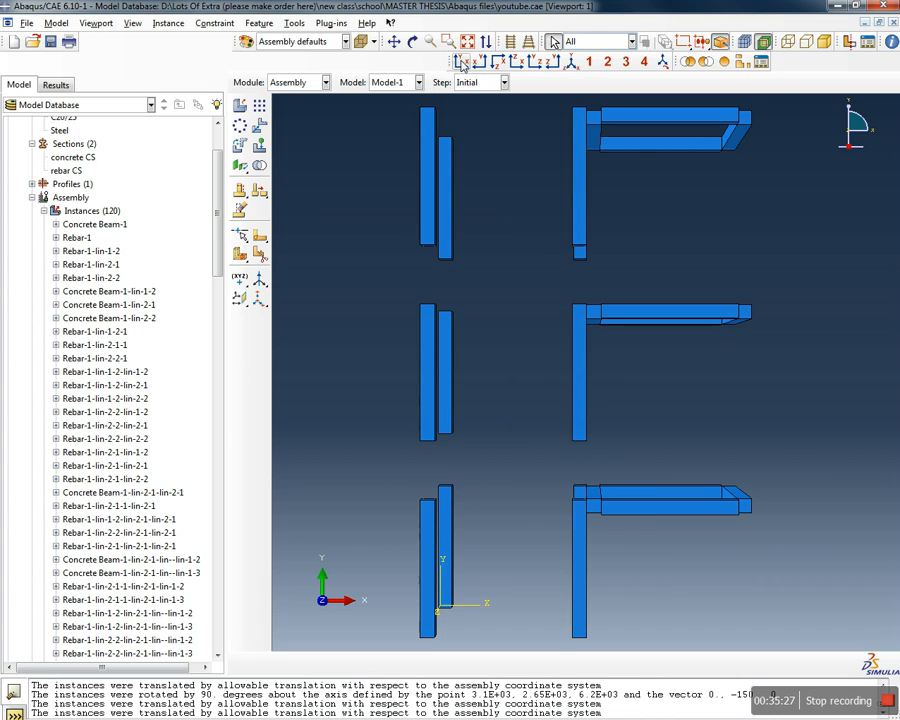
pyautogui.click(260, 126)
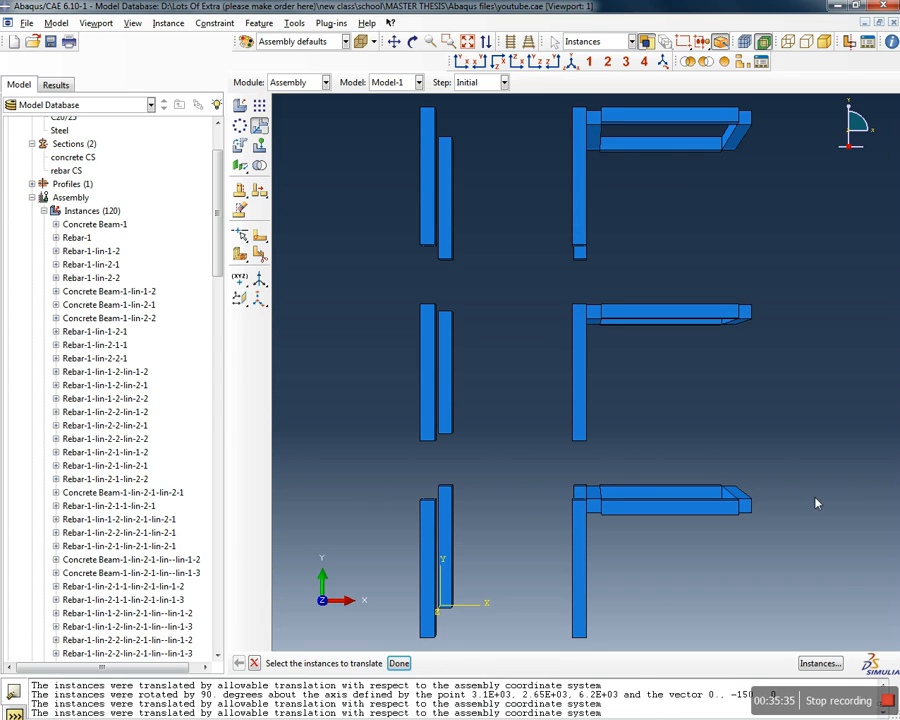
pyautogui.moveTo(832, 604); pyautogui.dragTo(592, 103)
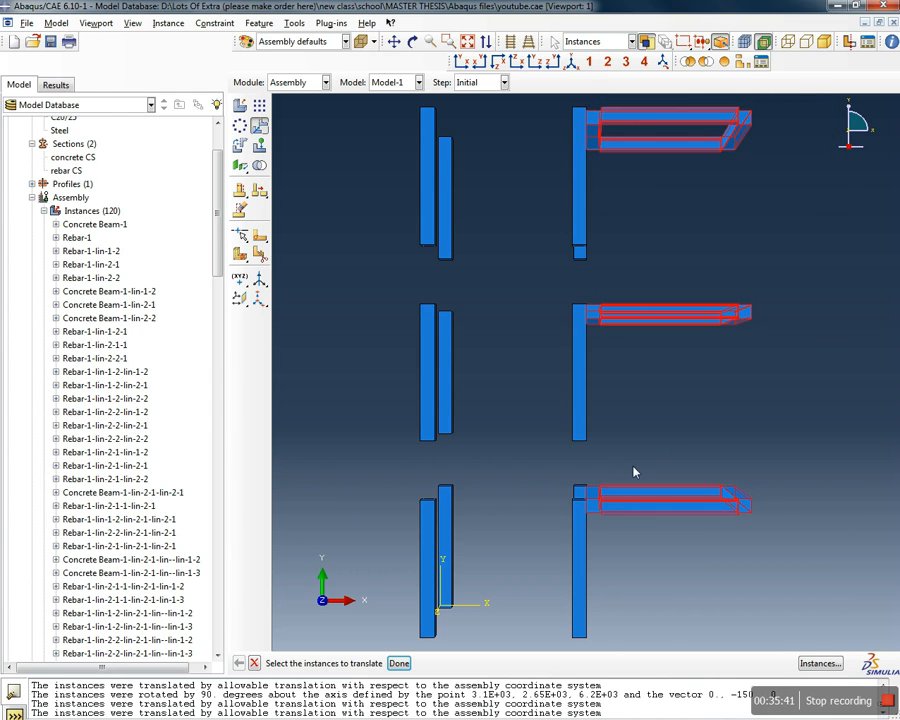
pyautogui.click(399, 664)
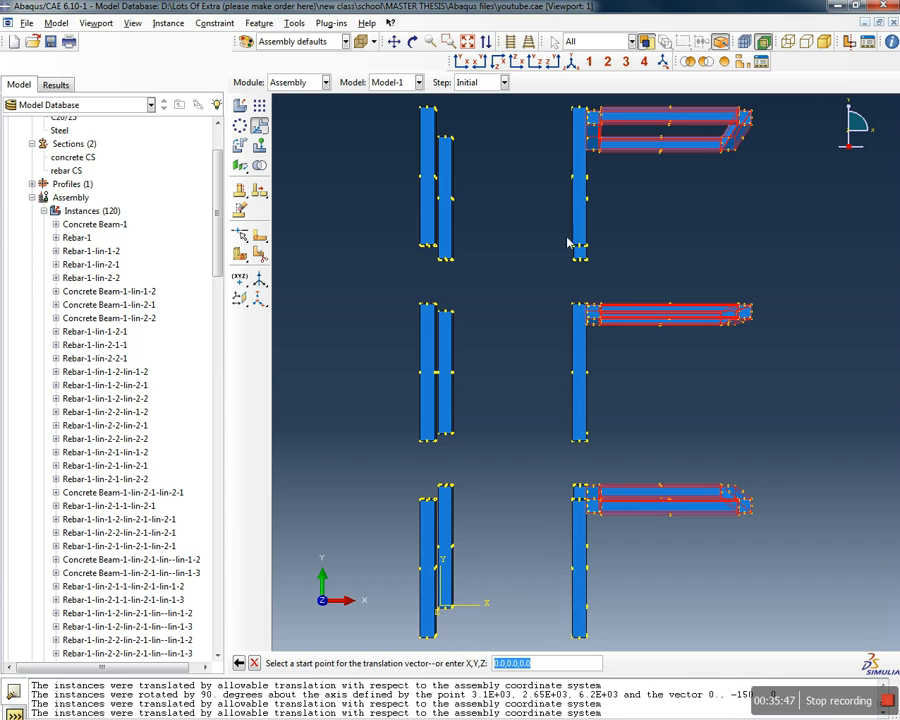
pyautogui.click(573, 306)
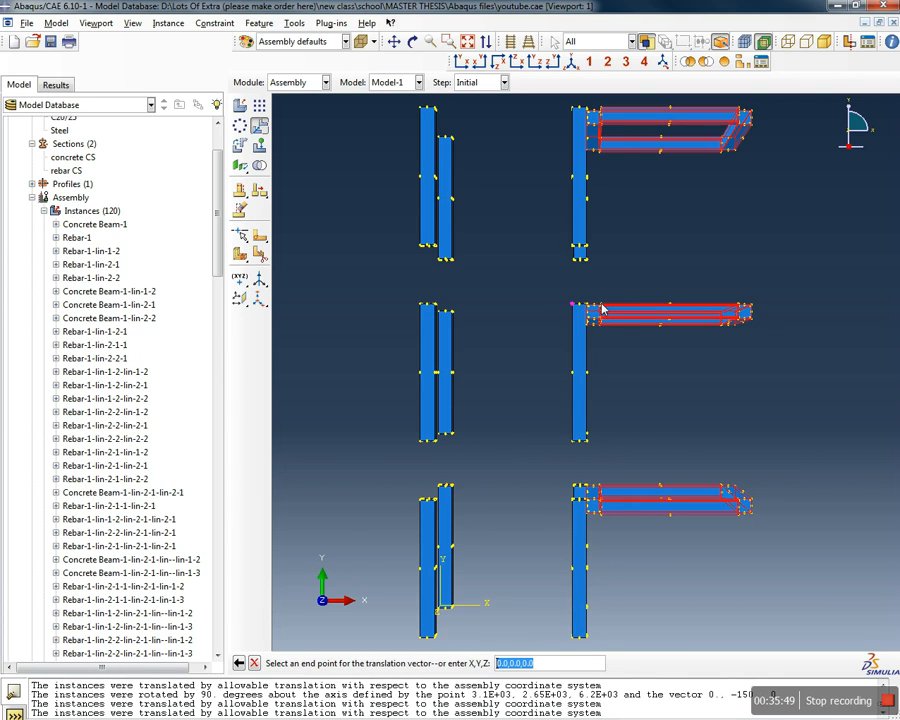
pyautogui.click(602, 310)
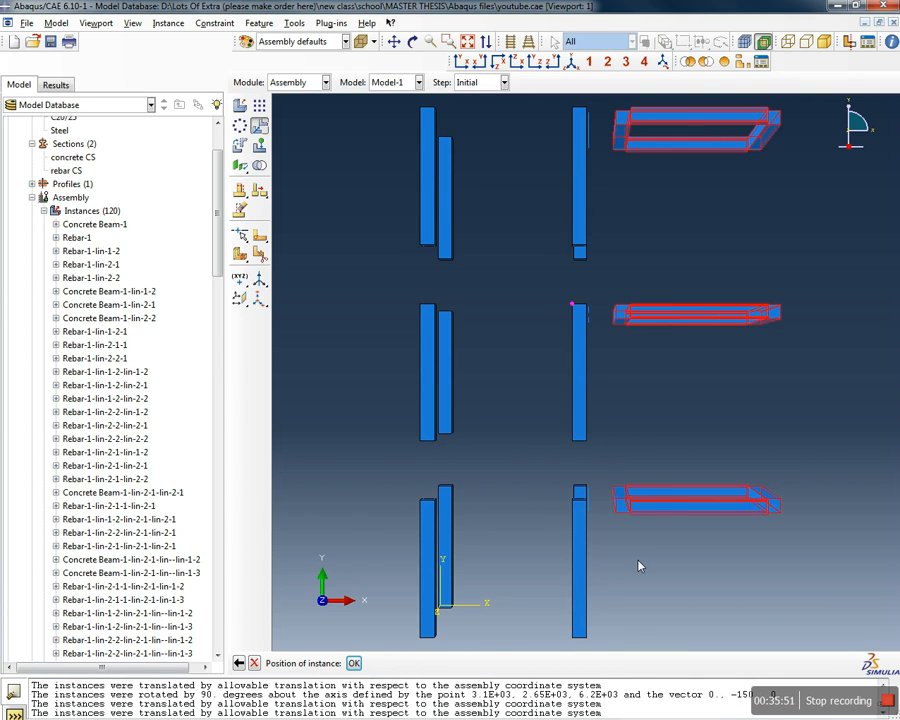
pyautogui.keyDown('ctrl'); pyautogui.keyDown('alt'); pyautogui.moveTo(671, 189); pyautogui.dragTo(647, 267); pyautogui.keyUp('alt'); pyautogui.keyUp('ctrl')
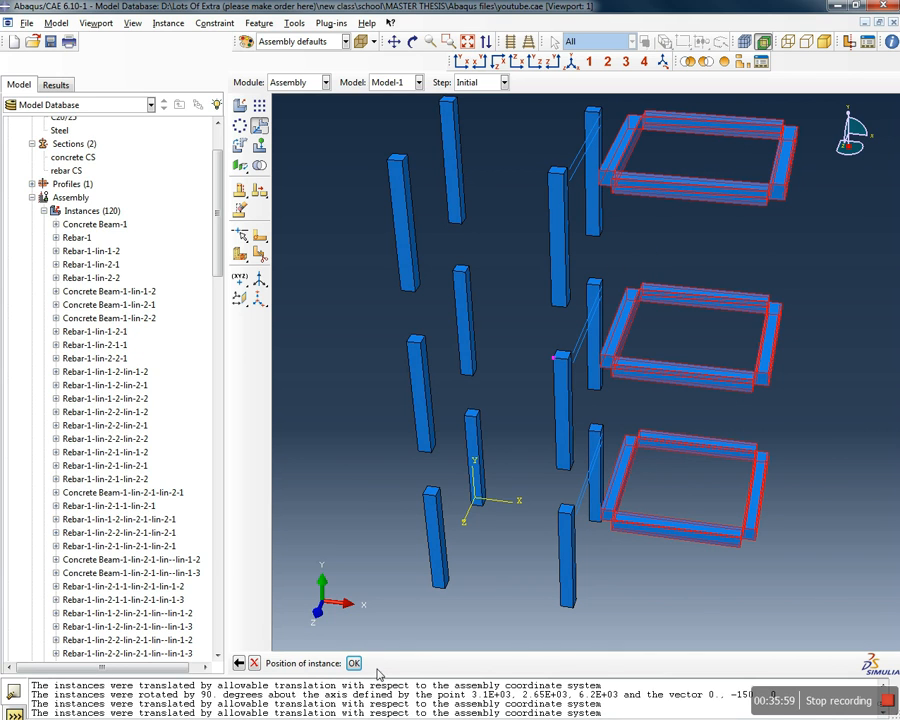
pyautogui.click(254, 663)
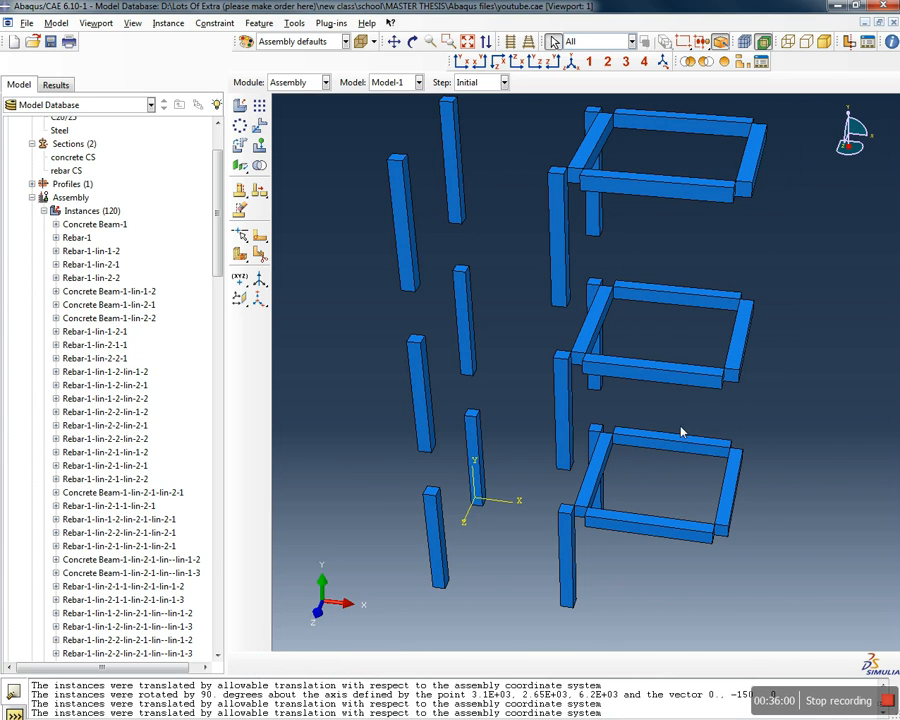
pyautogui.keyDown('ctrl'); pyautogui.keyDown('alt'); pyautogui.moveTo(728, 578); pyautogui.dragTo(648, 651); pyautogui.keyUp('alt'); pyautogui.keyUp('ctrl')
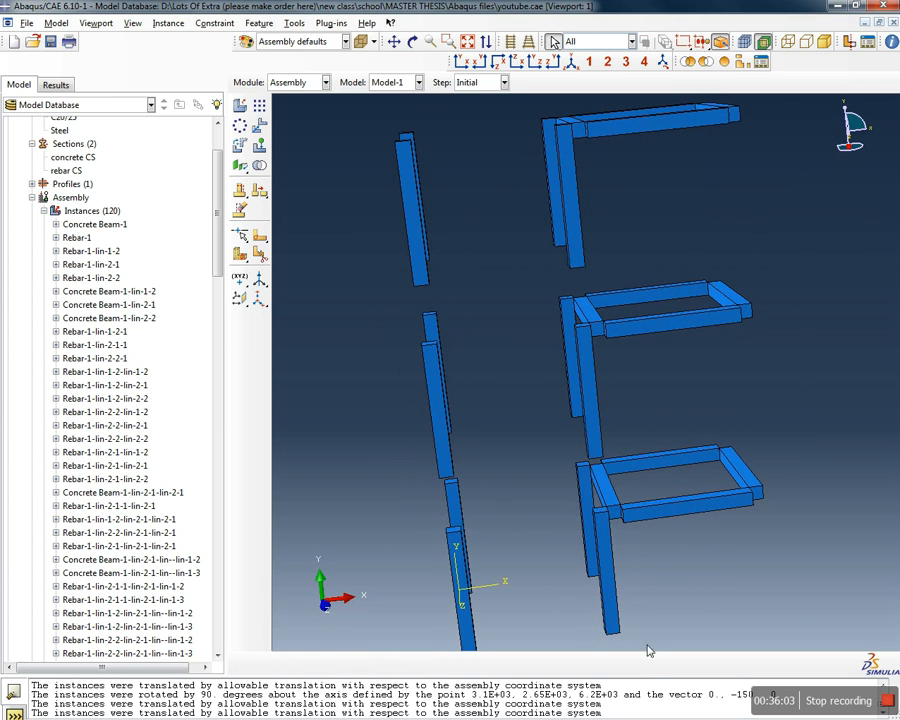
pyautogui.click(479, 62)
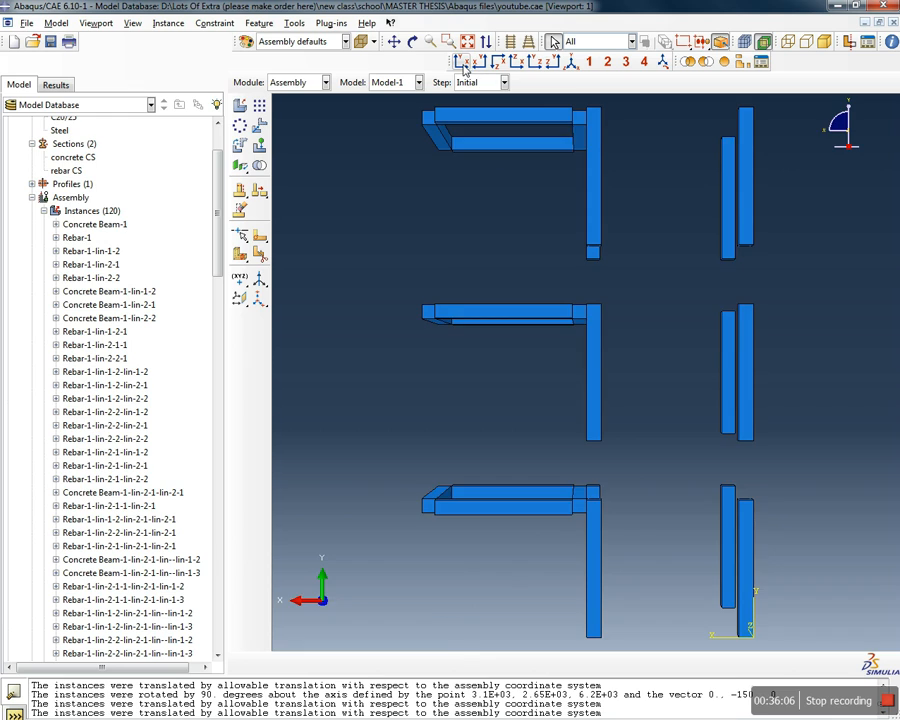
pyautogui.click(462, 62)
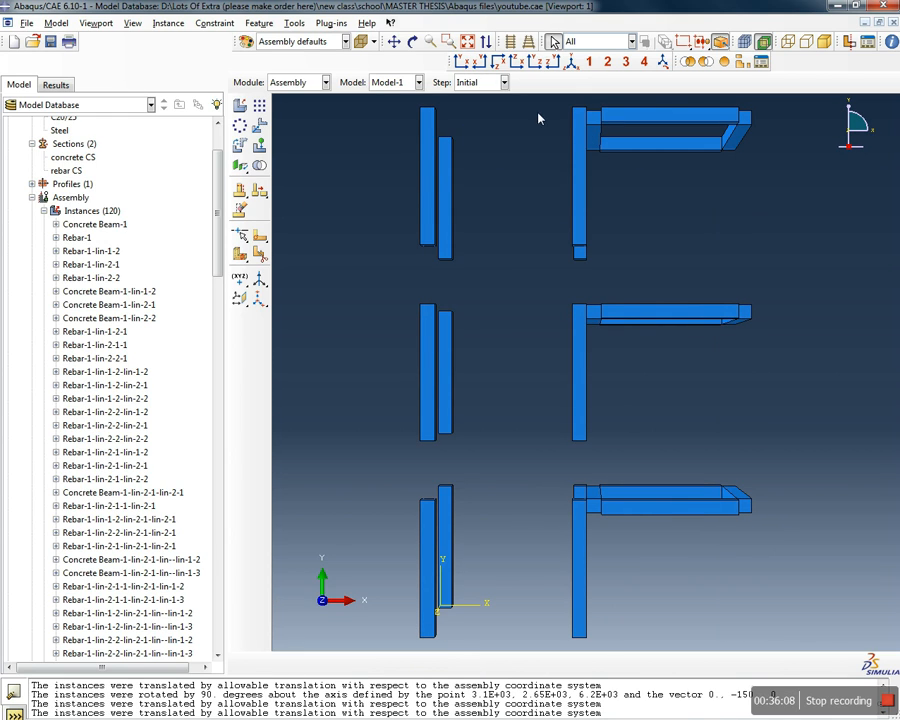
pyautogui.click(259, 127)
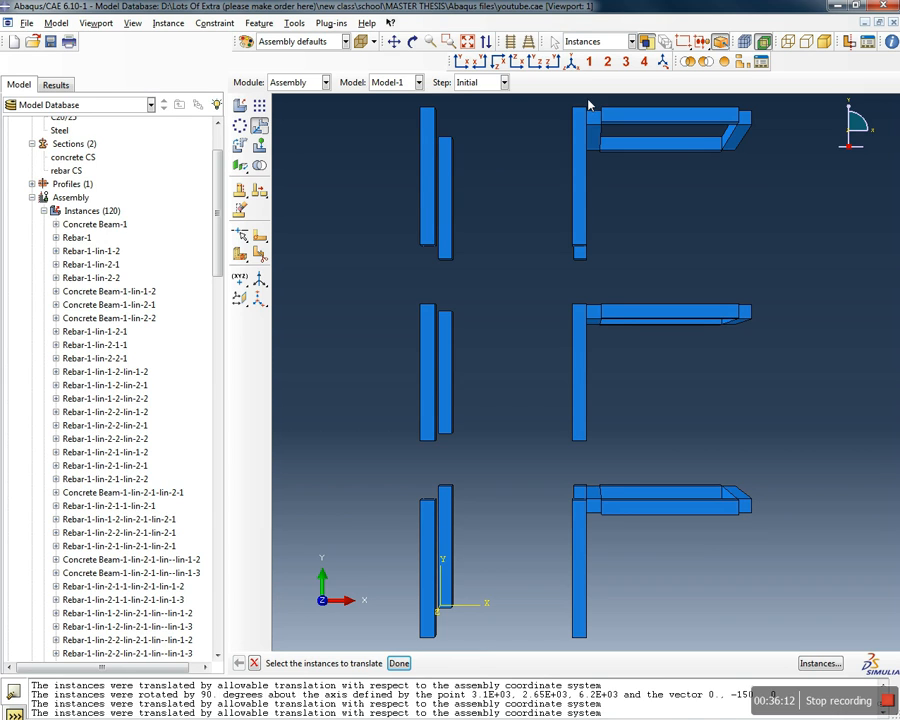
pyautogui.moveTo(590, 108); pyautogui.dragTo(869, 605)
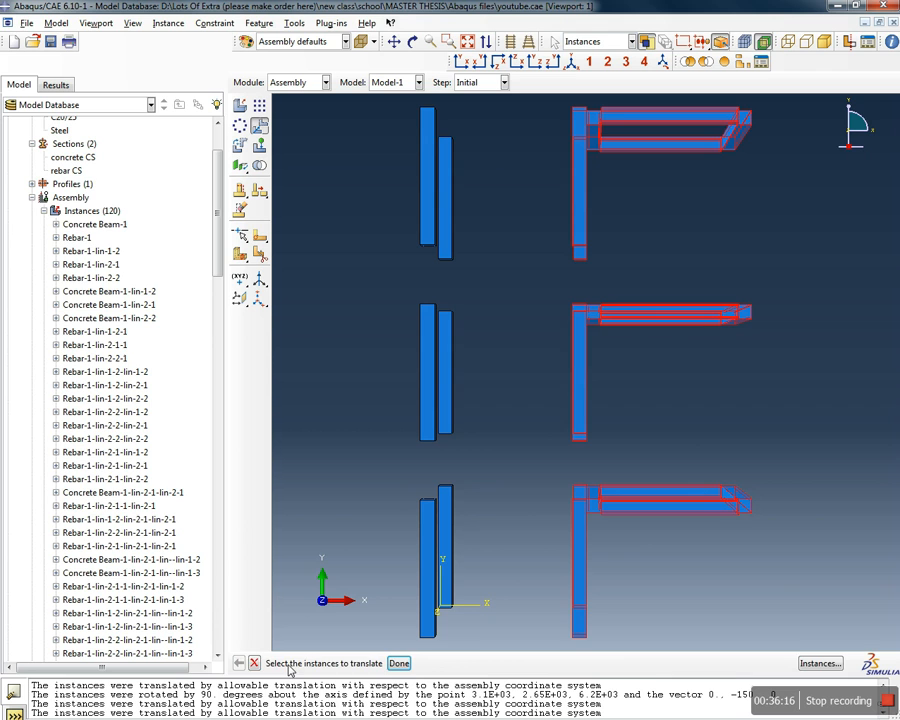
pyautogui.click(254, 663)
pyautogui.scroll(1, 602, 488)
pyautogui.scroll(-5, 621, 270)
pyautogui.keyDown('ctrl'); pyautogui.keyDown('alt'); pyautogui.moveTo(629, 233); pyautogui.dragTo(617, 414); pyautogui.keyUp('alt'); pyautogui.keyUp('ctrl')
pyautogui.moveTo(604, 461); pyautogui.dragTo(659, 205)
pyautogui.moveTo(523, 546); pyautogui.dragTo(703, 335)
pyautogui.press('Escape')
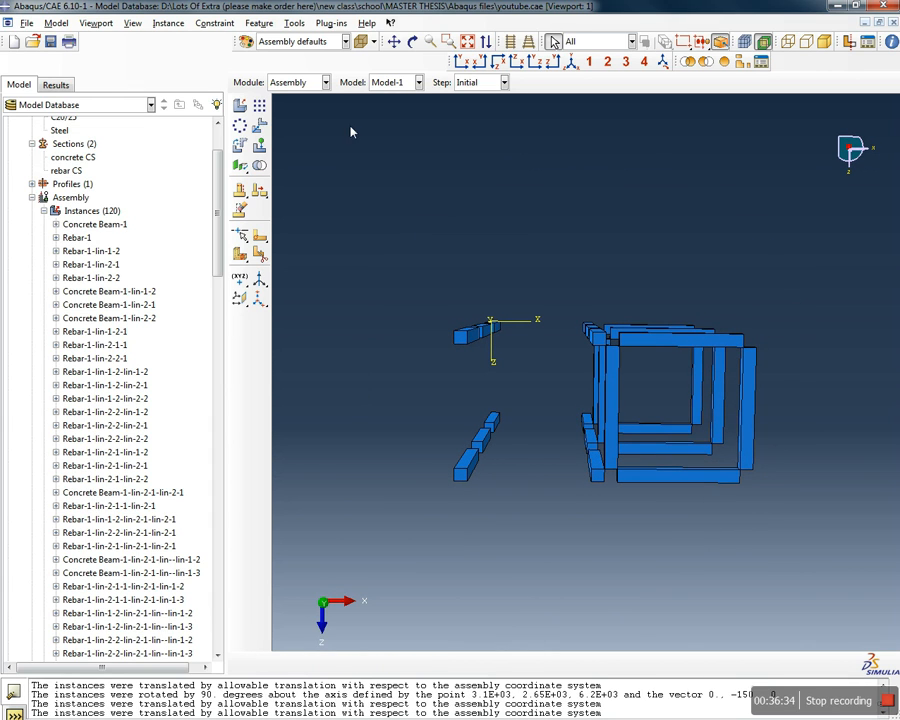
pyautogui.click(259, 128)
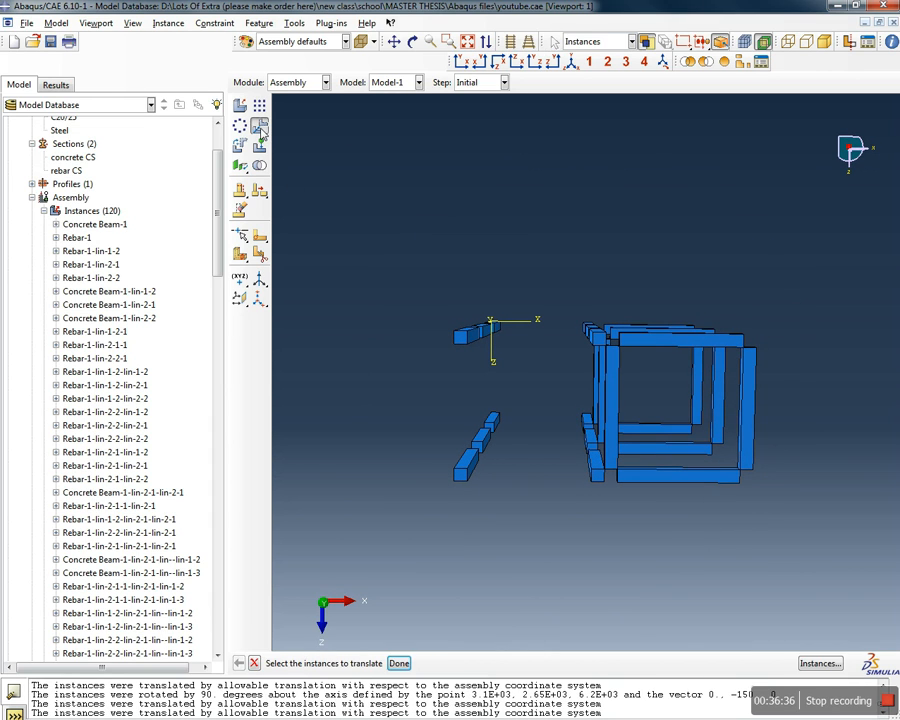
pyautogui.moveTo(757, 367); pyautogui.dragTo(566, 394)
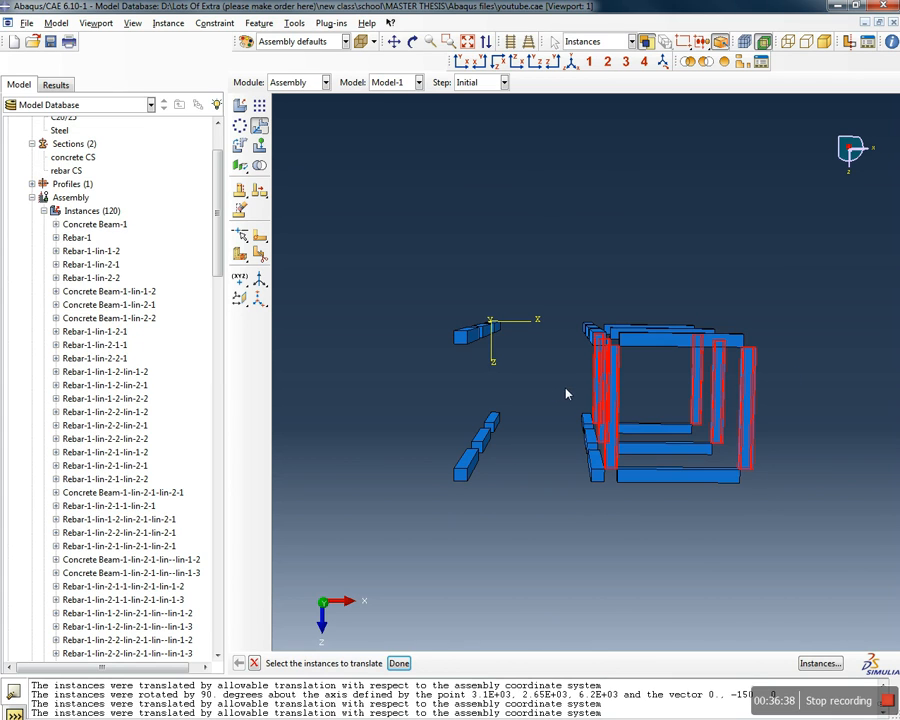
pyautogui.moveTo(723, 514); pyautogui.dragTo(647, 263)
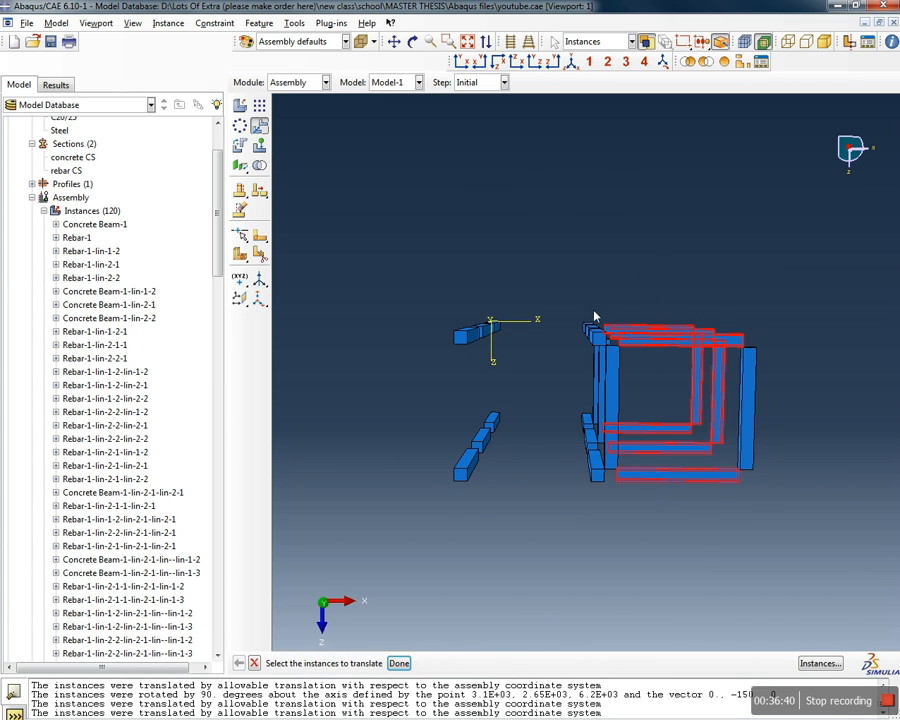
pyautogui.keyDown('shift'); pyautogui.moveTo(788, 394); pyautogui.dragTo(554, 398); pyautogui.keyUp('shift')
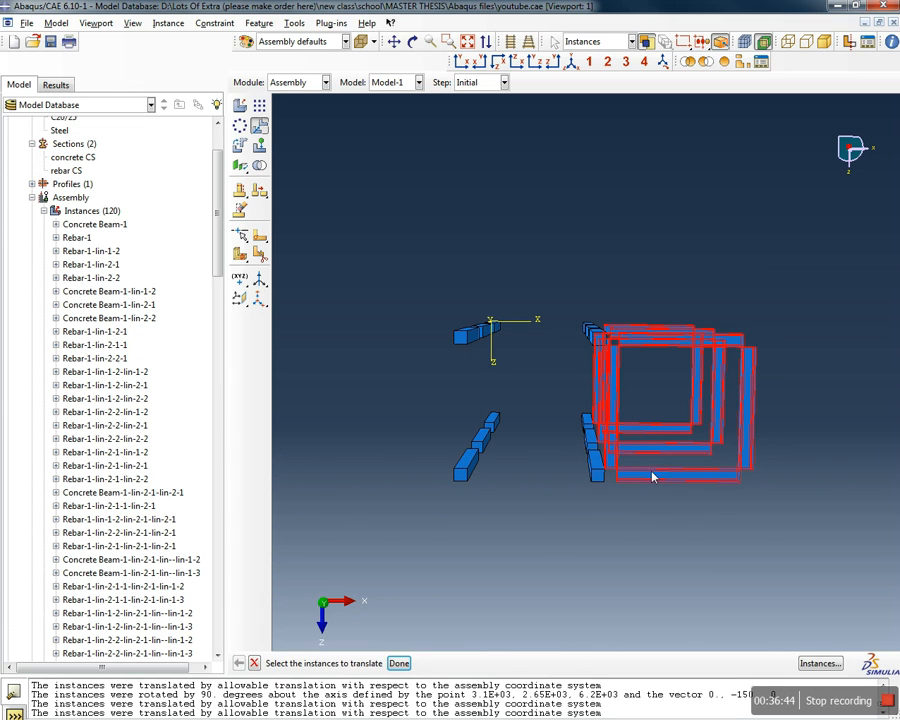
pyautogui.click(599, 300)
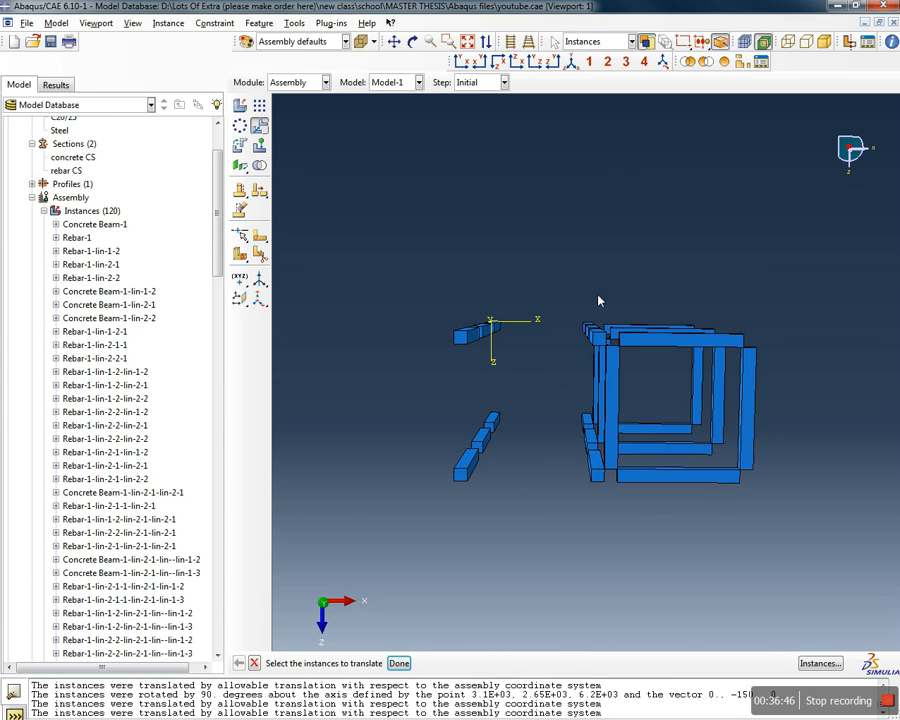
pyautogui.moveTo(666, 402); pyautogui.dragTo(800, 378)
pyautogui.moveTo(702, 518); pyautogui.dragTo(639, 434)
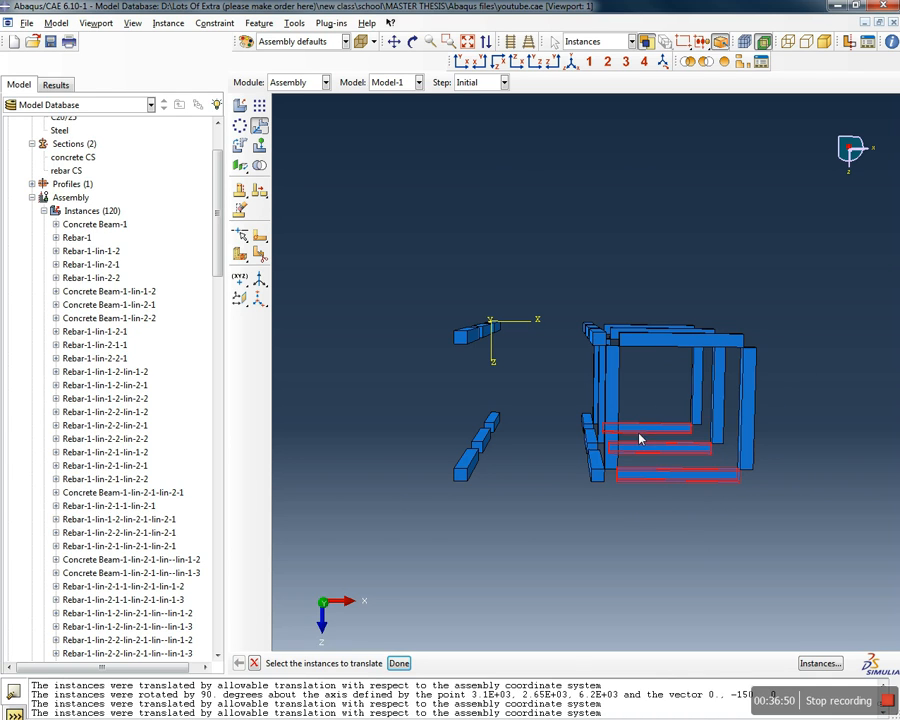
pyautogui.keyDown('shift'); pyautogui.moveTo(705, 518); pyautogui.dragTo(656, 292); pyautogui.keyUp('shift')
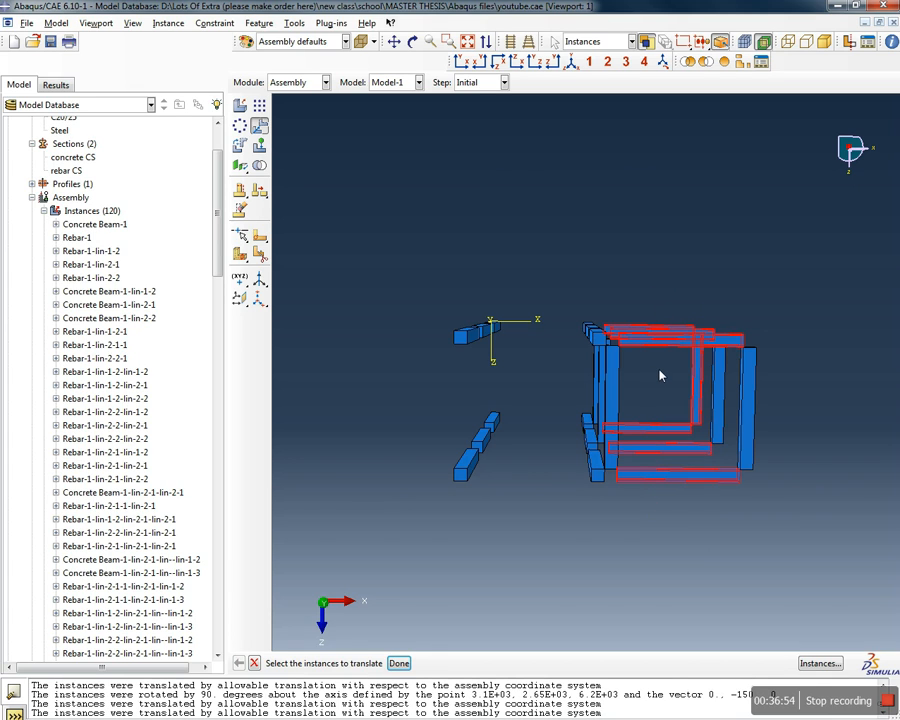
pyautogui.moveTo(538, 257); pyautogui.dragTo(685, 183)
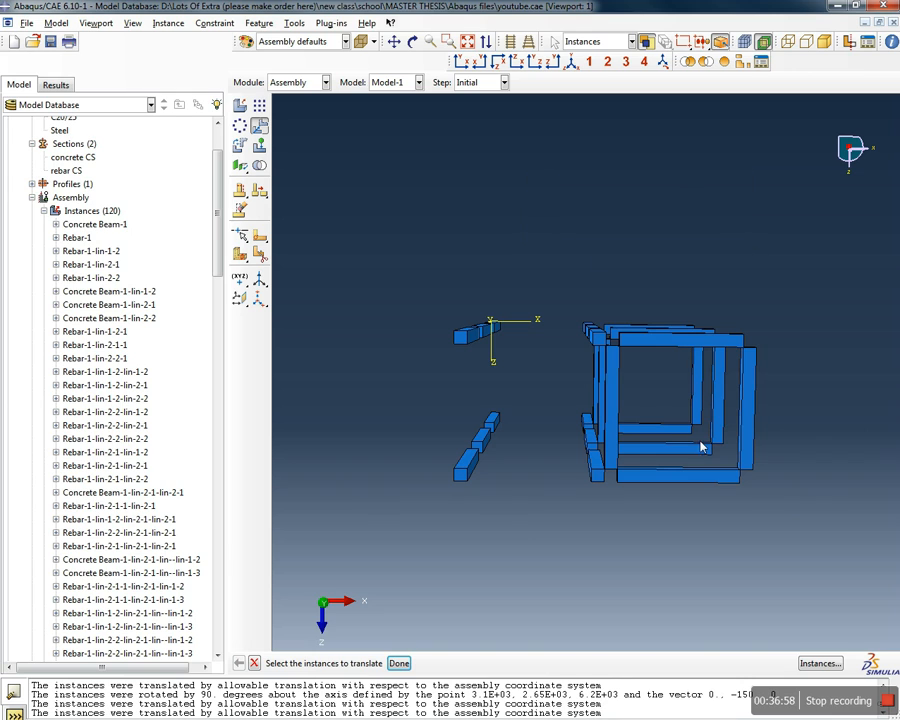
pyautogui.moveTo(673, 399); pyautogui.dragTo(790, 316)
pyautogui.moveTo(814, 416); pyautogui.dragTo(687, 319)
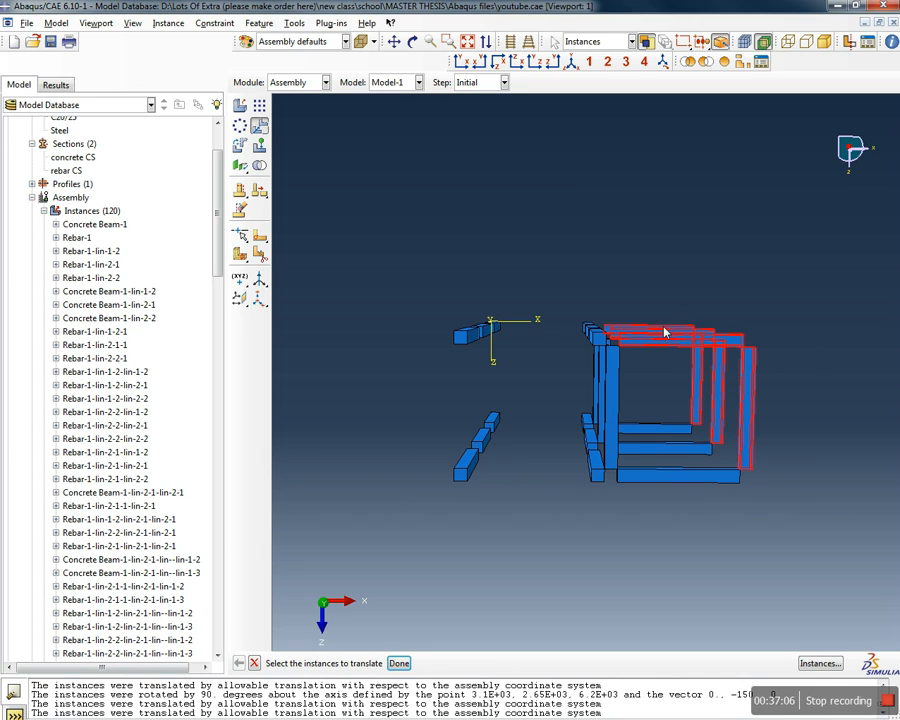
pyautogui.click(685, 271)
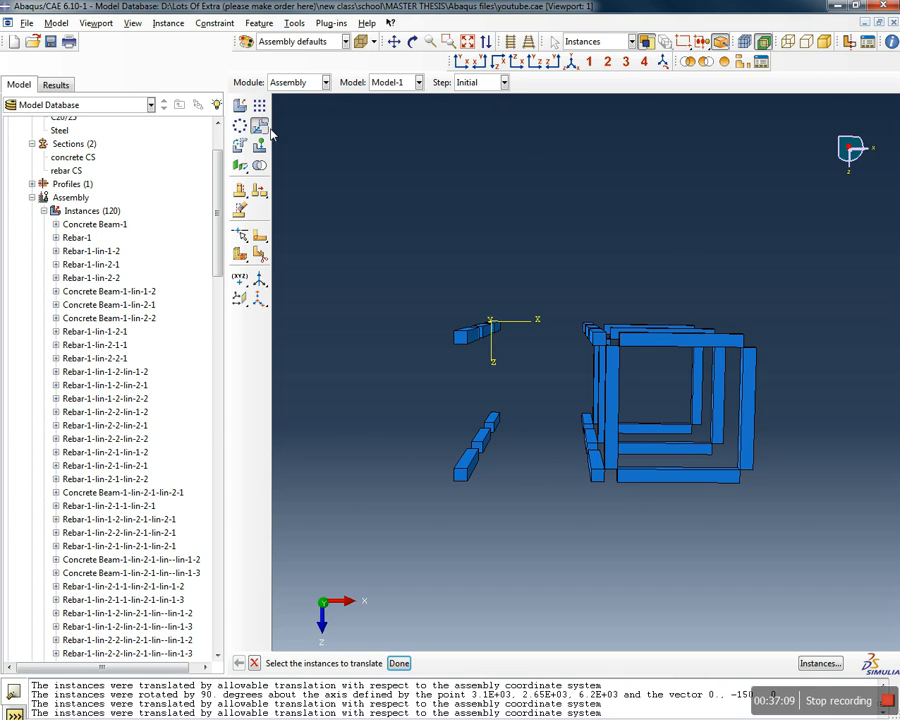
# Translate the beams of all three storeys along X, from the middle-storey column's outer top corner to the adjacent beam's near top corner
pyautogui.moveTo(791, 388); pyautogui.dragTo(524, 396)
pyautogui.keyDown('shift'); pyautogui.moveTo(714, 524); pyautogui.dragTo(651, 286); pyautogui.keyUp('shift')
pyautogui.click(402, 663)
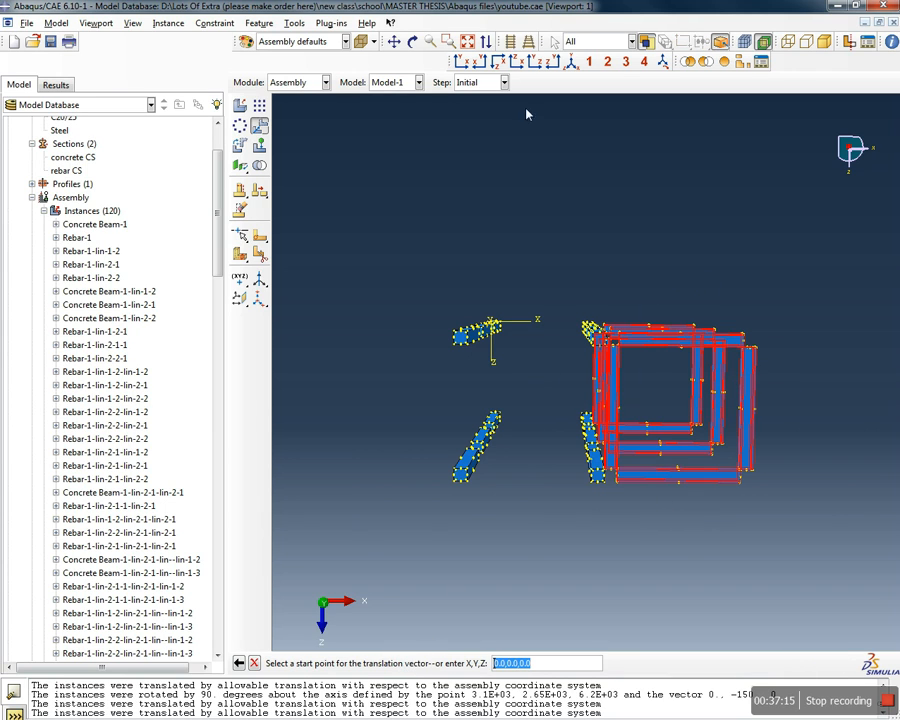
pyautogui.click(490, 63)
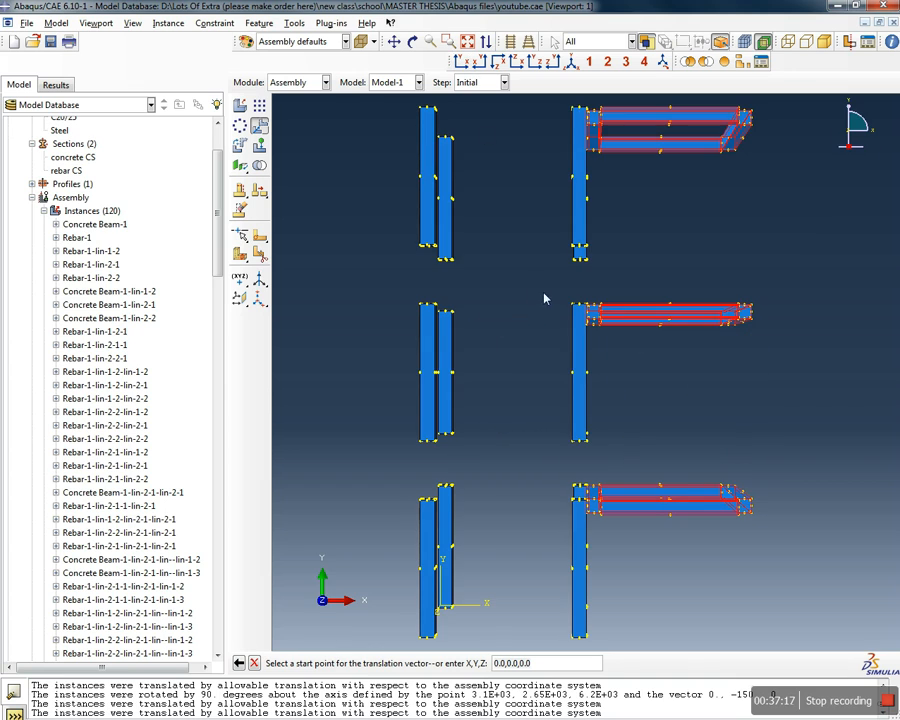
pyautogui.click(578, 307)
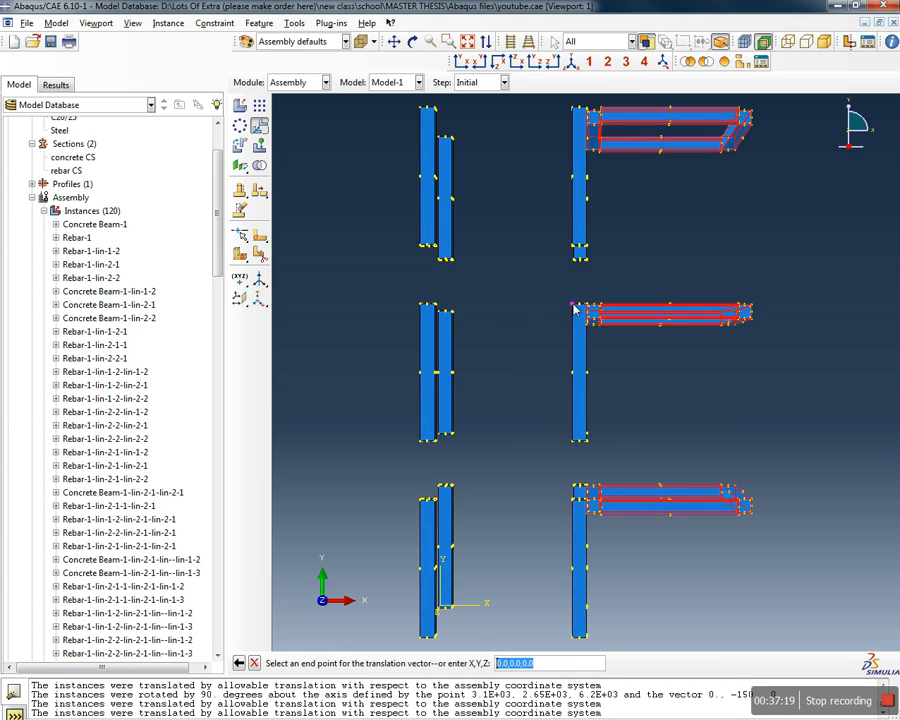
pyautogui.click(601, 309)
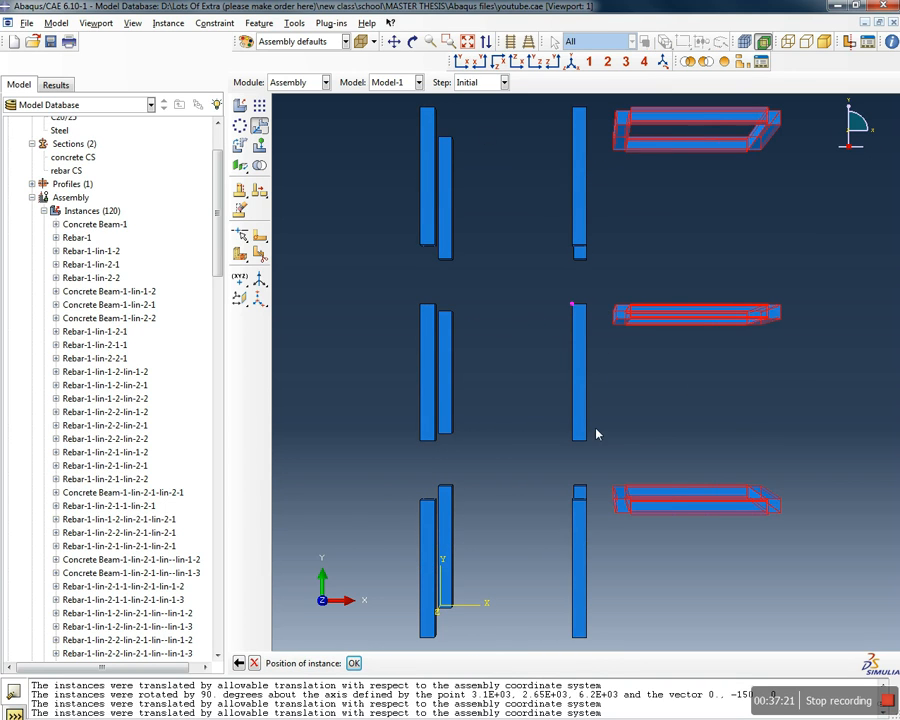
pyautogui.click(353, 663)
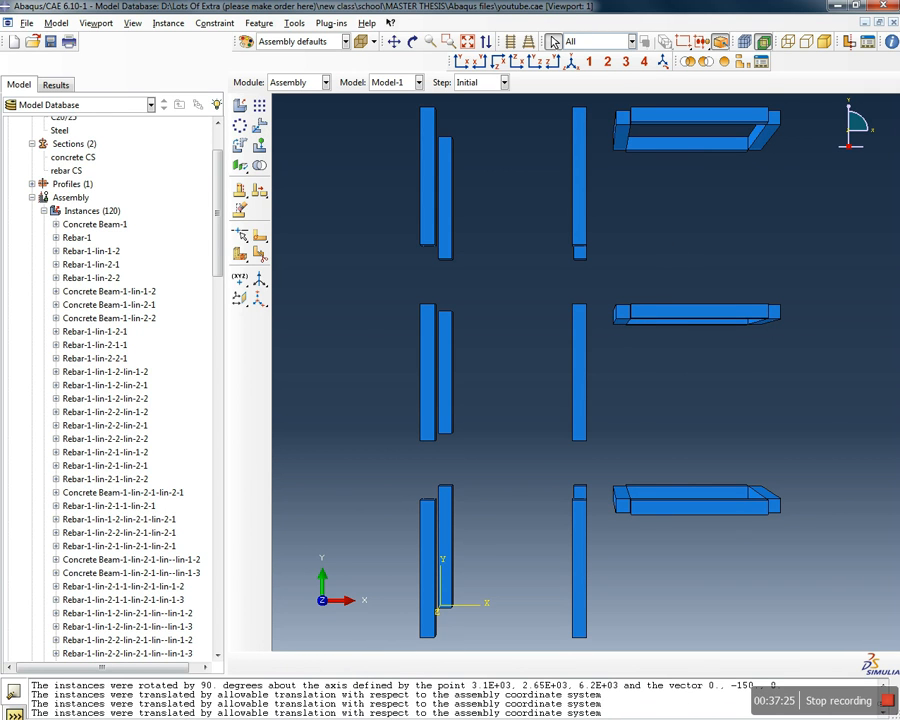
# Inspect the separated frames from several angles against Figure 3.44 in report.pdf in Adobe Reader, and return to Abaqus/CAE
pyautogui.keyDown('ctrl'); pyautogui.keyDown('alt'); pyautogui.moveTo(480, 133); pyautogui.dragTo(454, 281); pyautogui.keyUp('alt'); pyautogui.keyUp('ctrl')
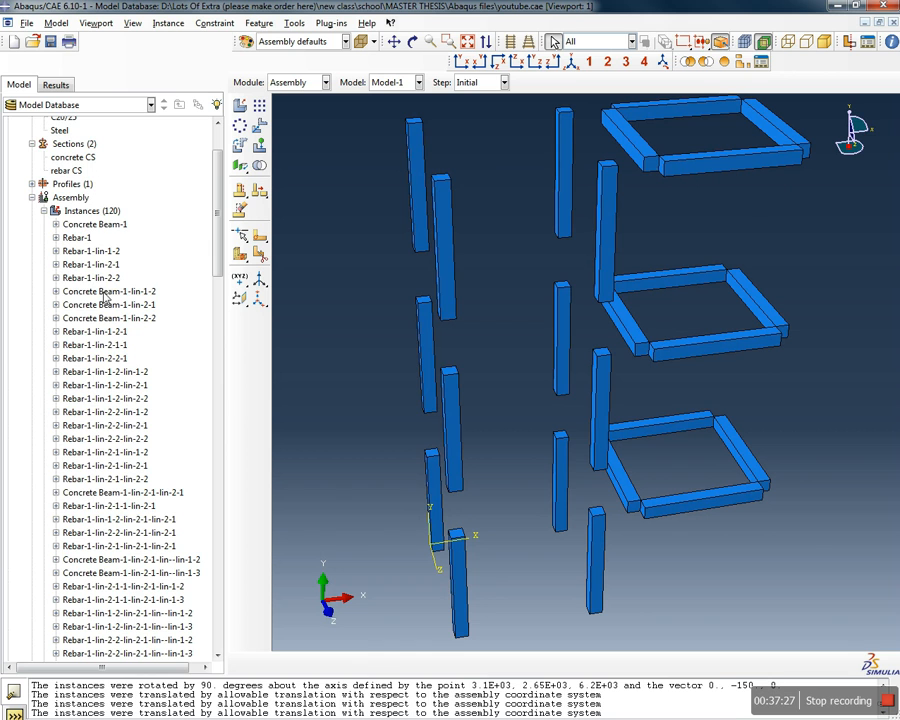
pyautogui.keyDown('ctrl'); pyautogui.keyDown('alt'); pyautogui.moveTo(532, 333); pyautogui.dragTo(476, 390); pyautogui.keyUp('alt'); pyautogui.keyUp('ctrl')
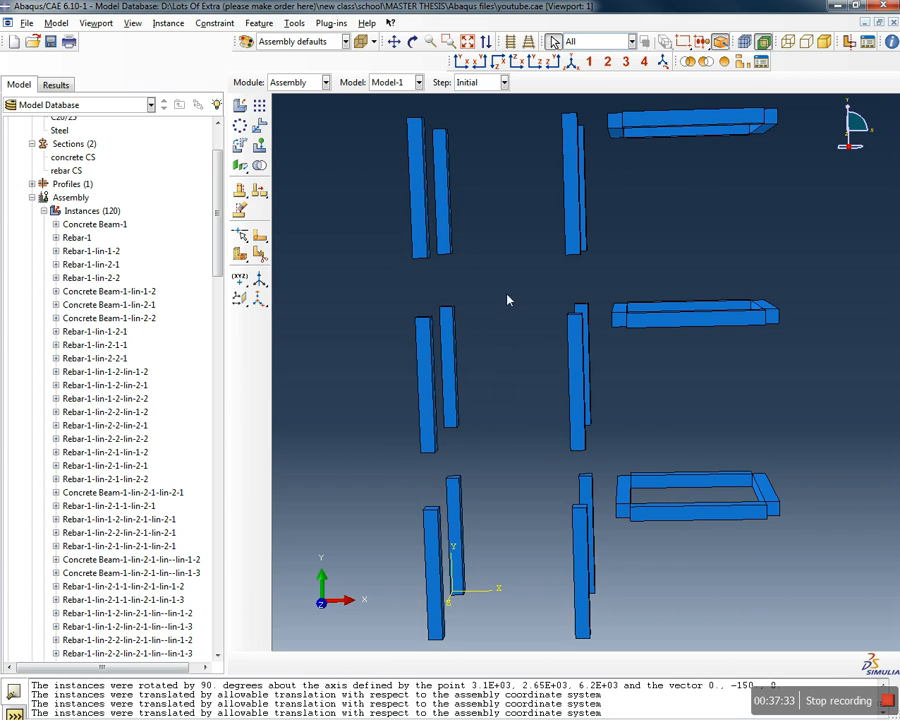
pyautogui.keyDown('ctrl'); pyautogui.keyDown('alt'); pyautogui.moveTo(572, 388); pyautogui.dragTo(400, 315); pyautogui.keyUp('alt'); pyautogui.keyUp('ctrl')
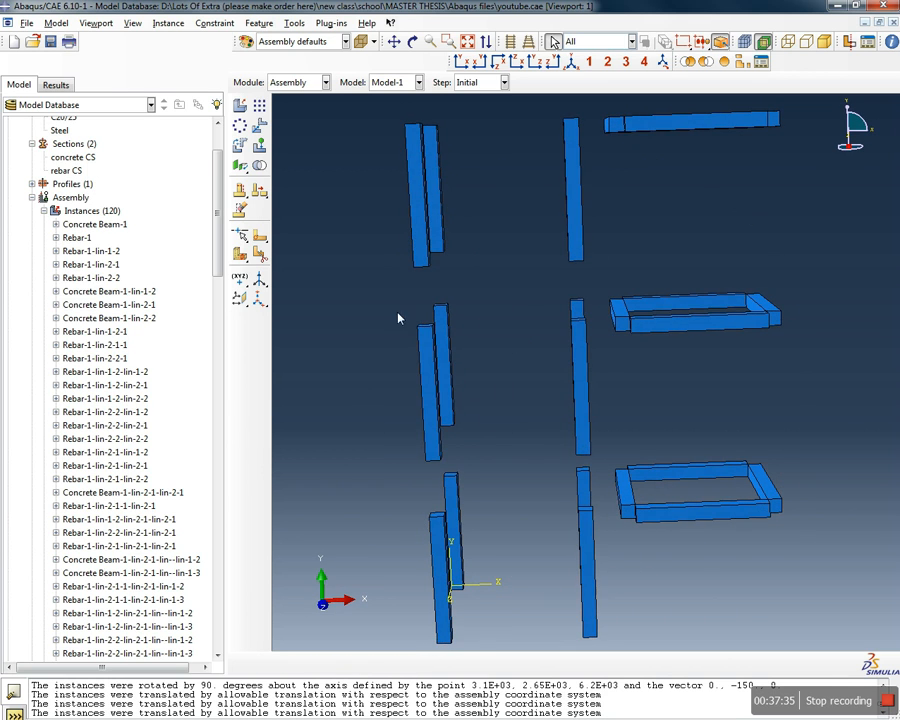
pyautogui.hotkey('alt', 'Tab')
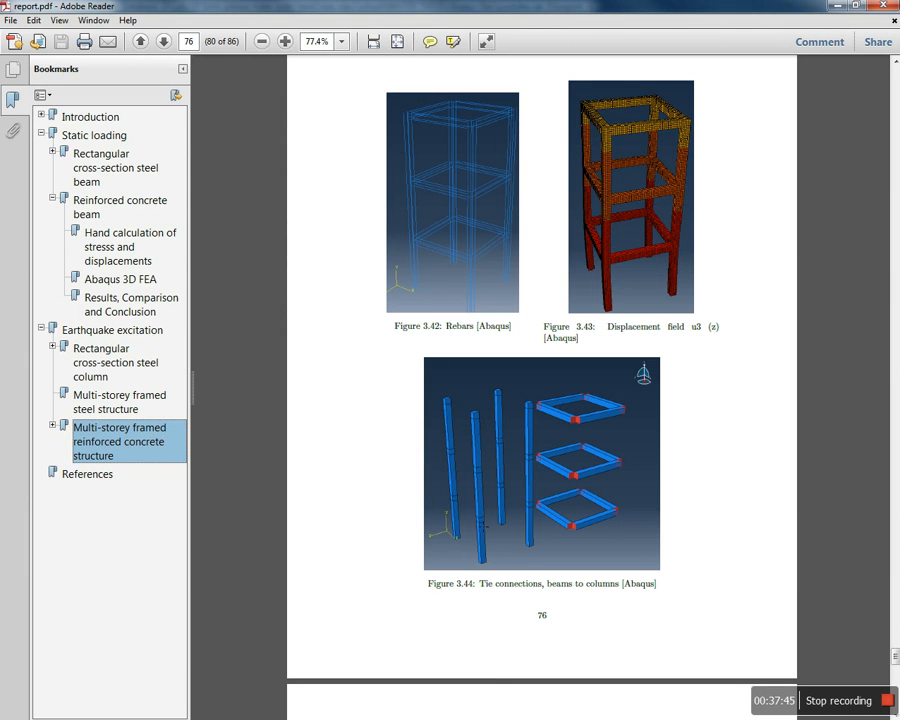
pyautogui.doubleClick(480, 8)
pyautogui.click(480, 8)
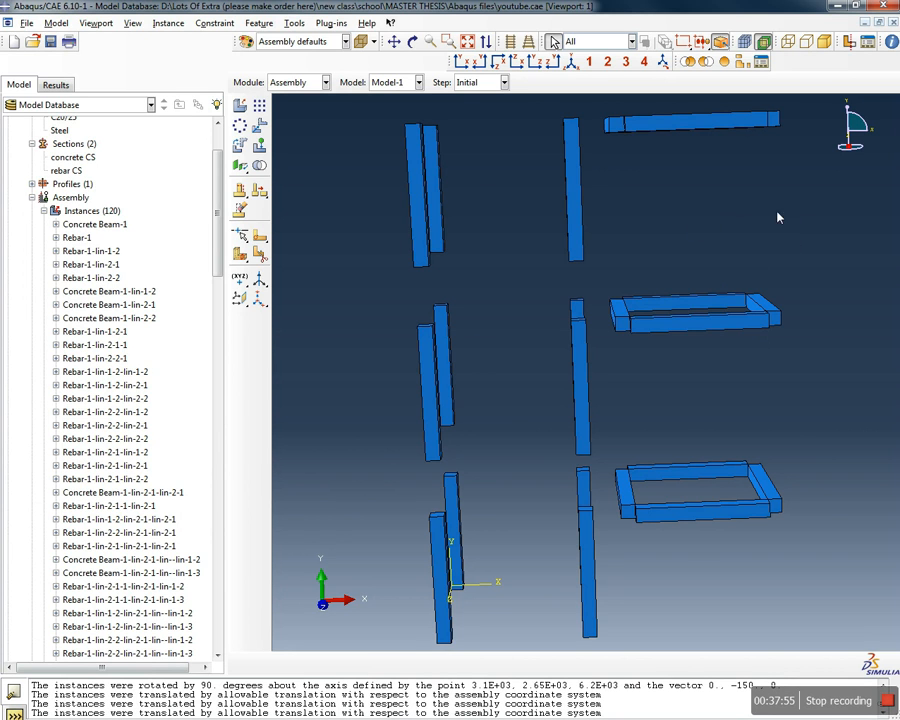
pyautogui.press('F2')
pyautogui.moveTo(805, 239); pyautogui.dragTo(683, 241)
pyautogui.press('Escape')
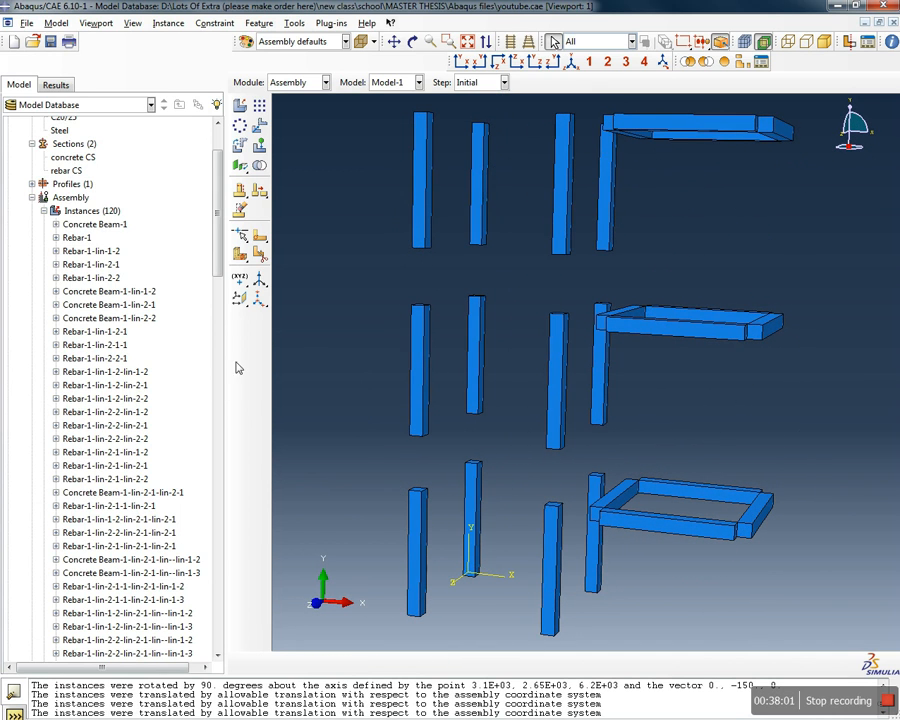
# Collapse the assembly's Instances branch to shorten the model tree
pyautogui.moveTo(217, 173); pyautogui.dragTo(191, 570)
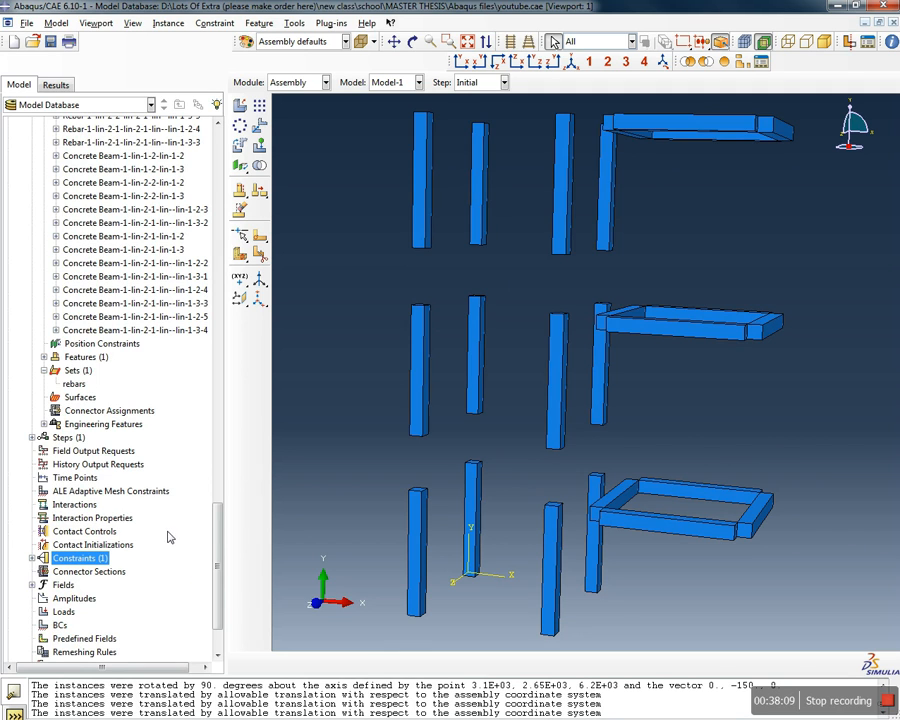
pyautogui.scroll(-2, 113, 478)
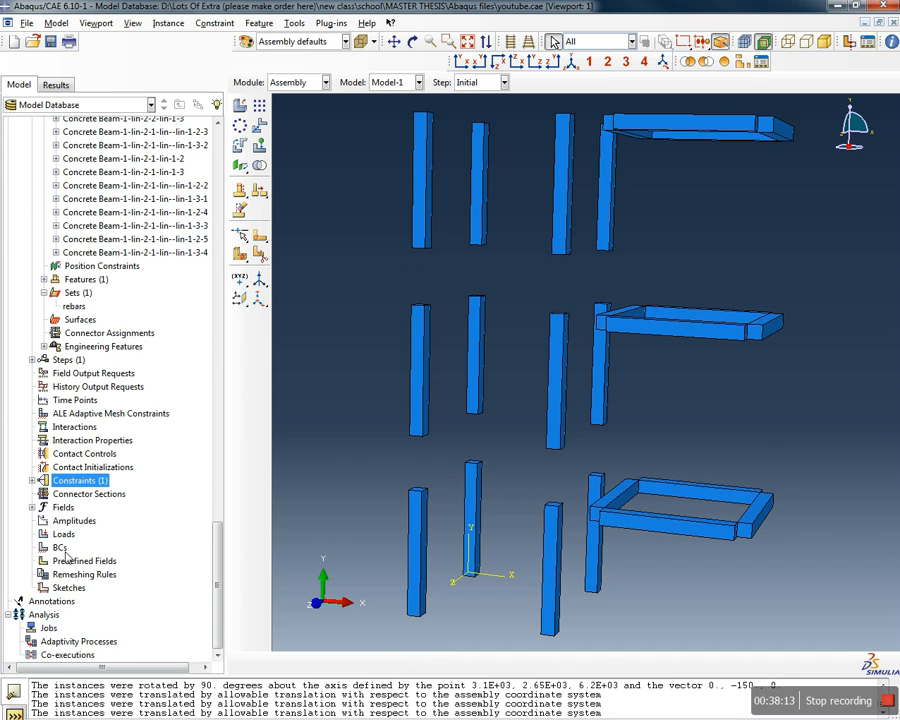
pyautogui.scroll(20, 122, 405)
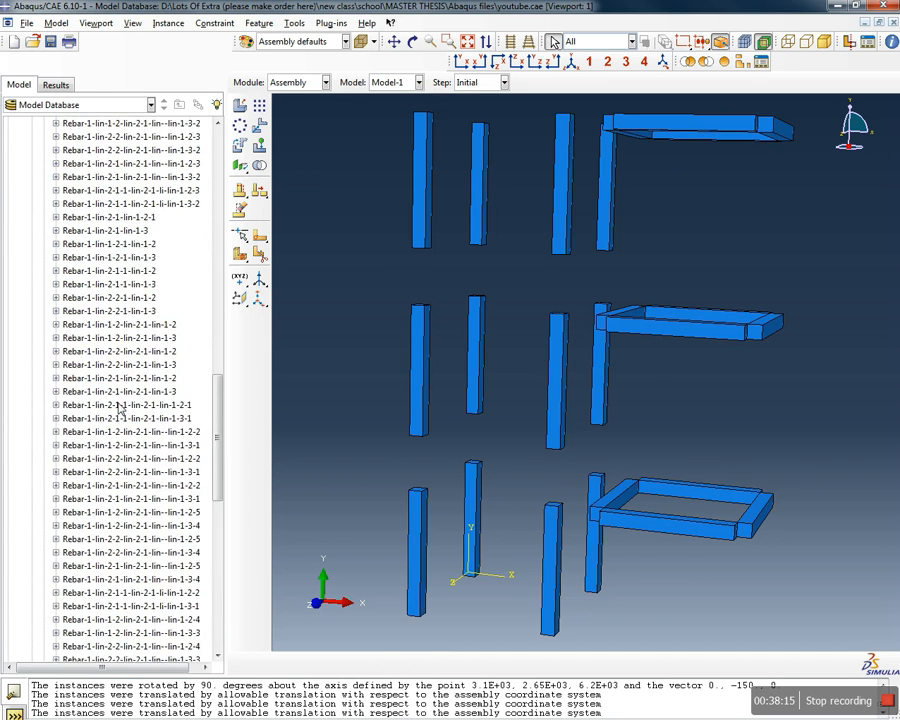
pyautogui.scroll(10, 105, 385)
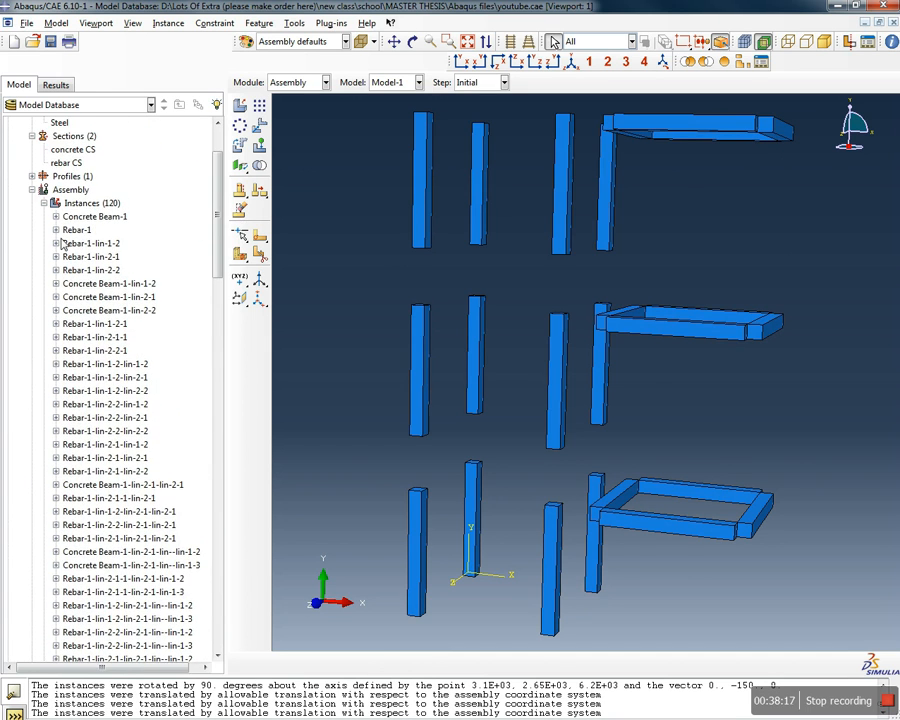
pyautogui.click(43, 203)
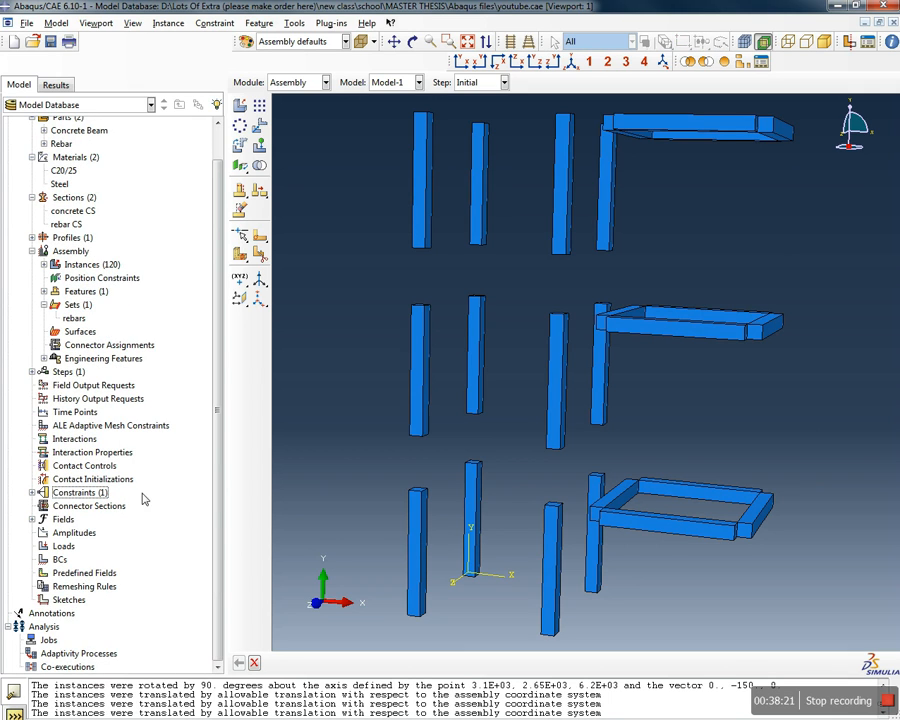
pyautogui.click(241, 256)
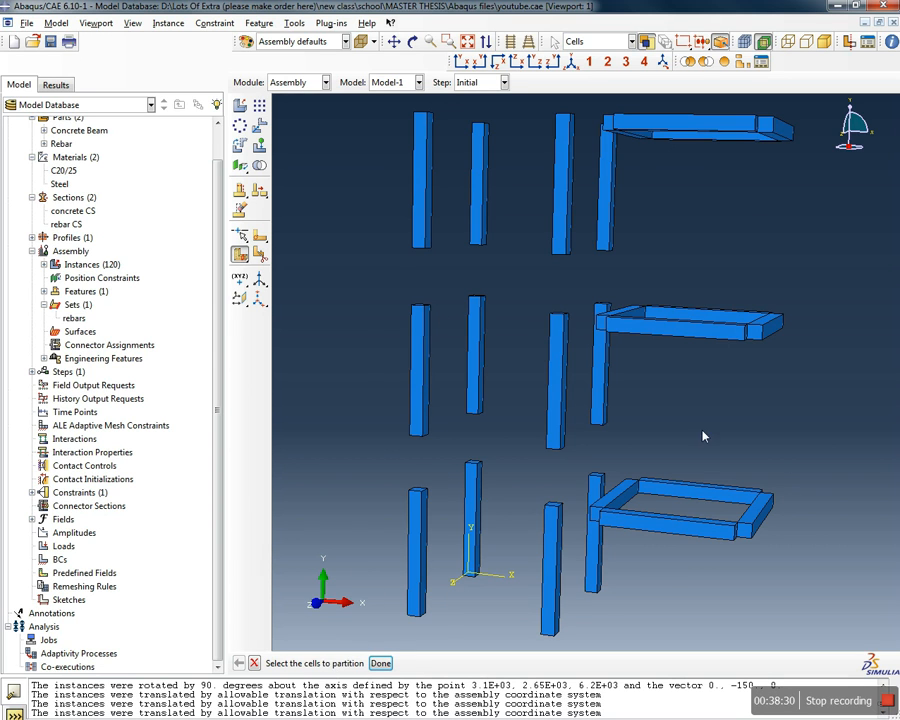
pyautogui.keyDown('ctrl'); pyautogui.keyDown('alt'); pyautogui.moveTo(461, 388); pyautogui.dragTo(532, 424); pyautogui.keyUp('alt'); pyautogui.keyUp('ctrl')
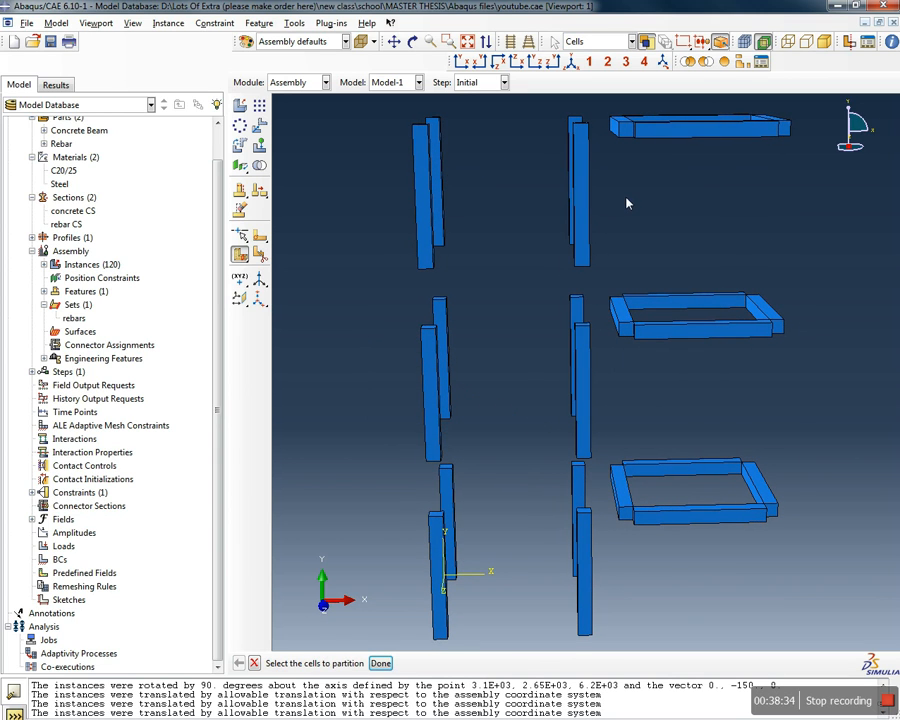
pyautogui.scroll(2, 474, 424)
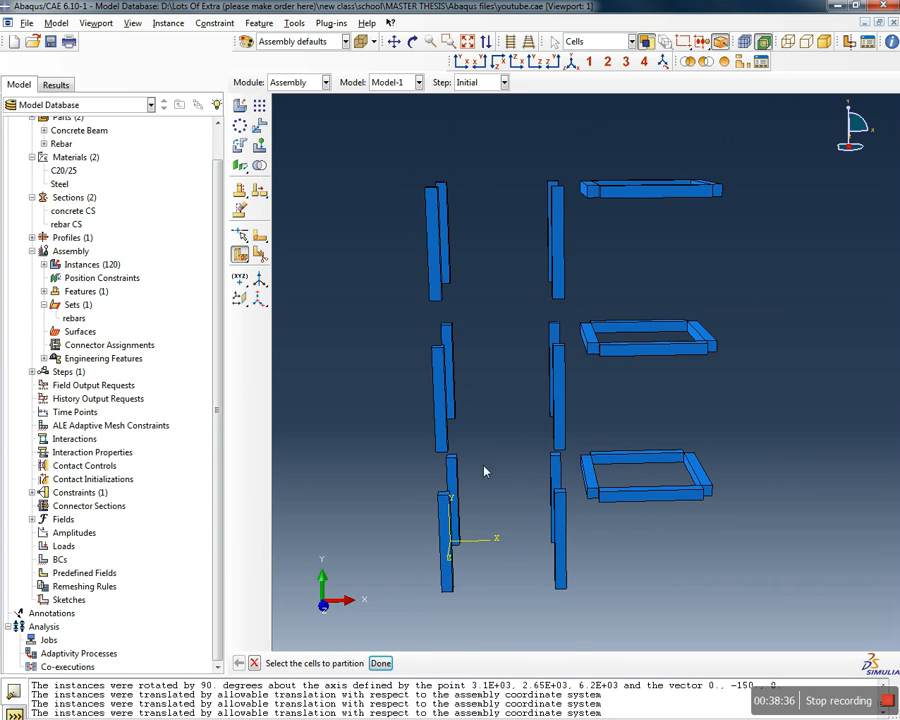
pyautogui.moveTo(470, 247); pyautogui.dragTo(393, 261)
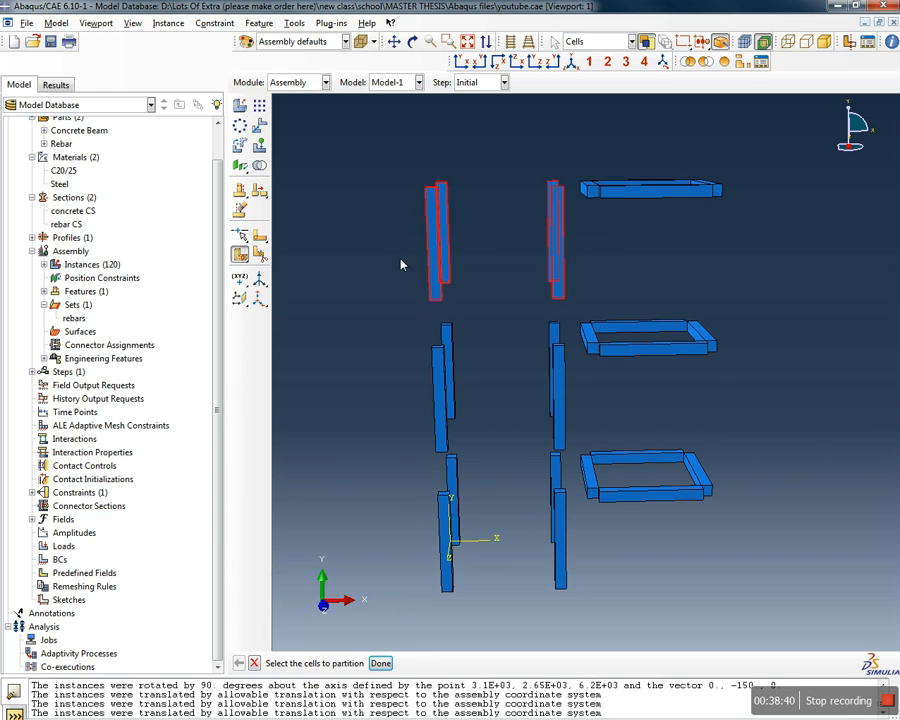
pyautogui.click(255, 664)
# Start a new geometry surface named "column top surf" in the assembly
pyautogui.keyDown('ctrl'); pyautogui.keyDown('alt'); pyautogui.moveTo(505, 450); pyautogui.dragTo(455, 230); pyautogui.keyUp('alt'); pyautogui.keyUp('ctrl')
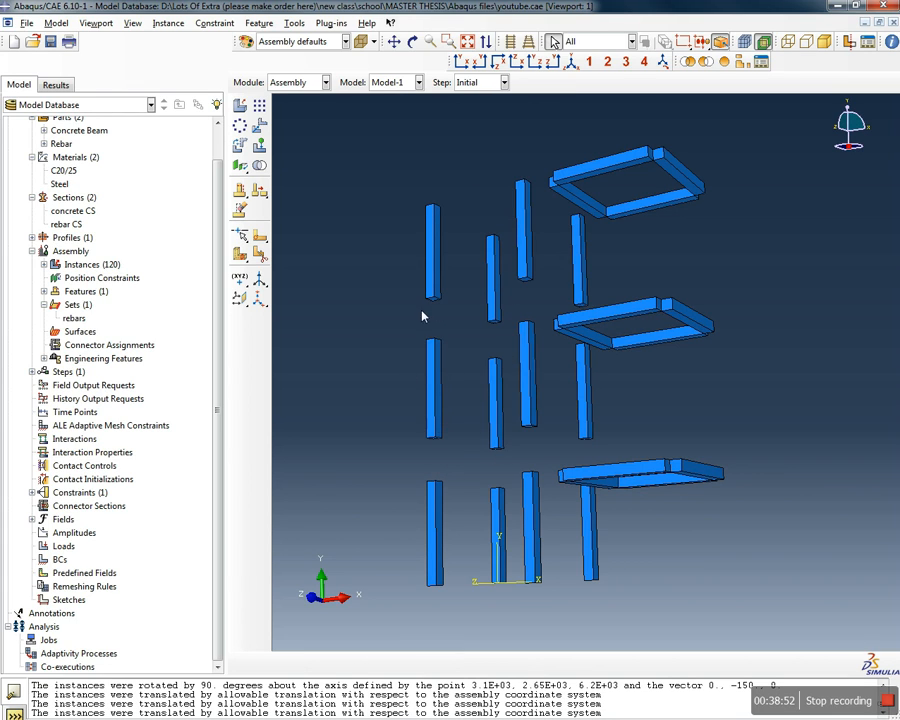
pyautogui.click(80, 332)
pyautogui.doubleClick(80, 332)
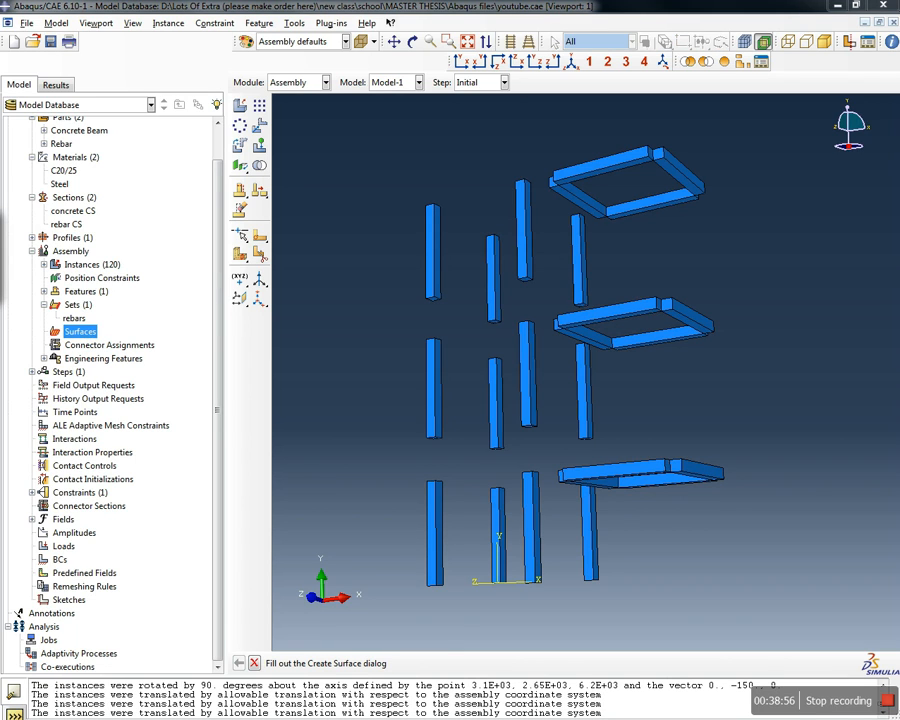
pyautogui.moveTo(398, 172); pyautogui.dragTo(411, 220)
pyautogui.write('column top surf')
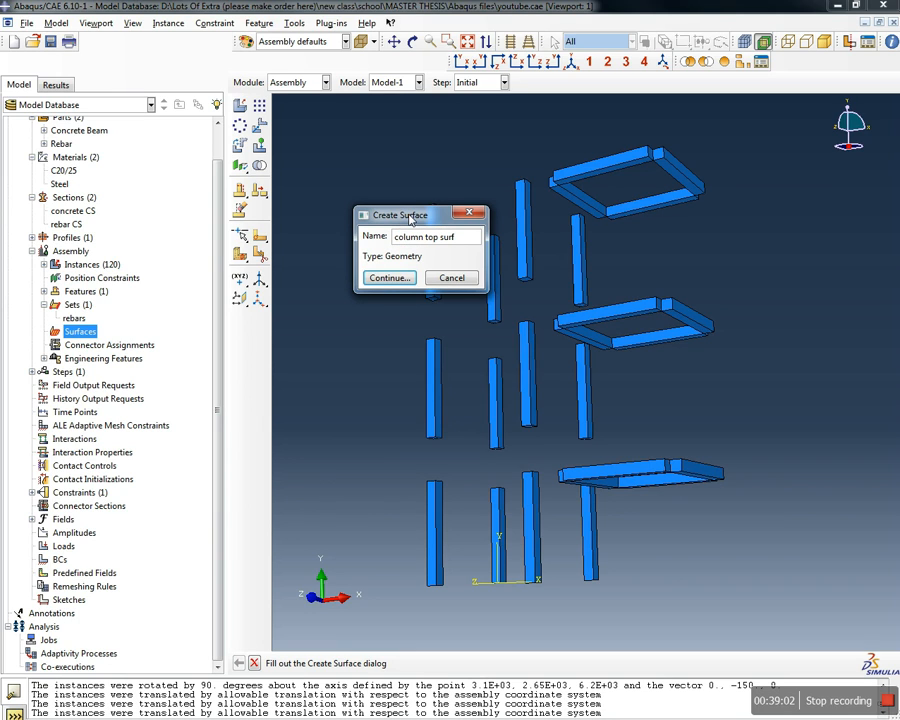
pyautogui.click(398, 278)
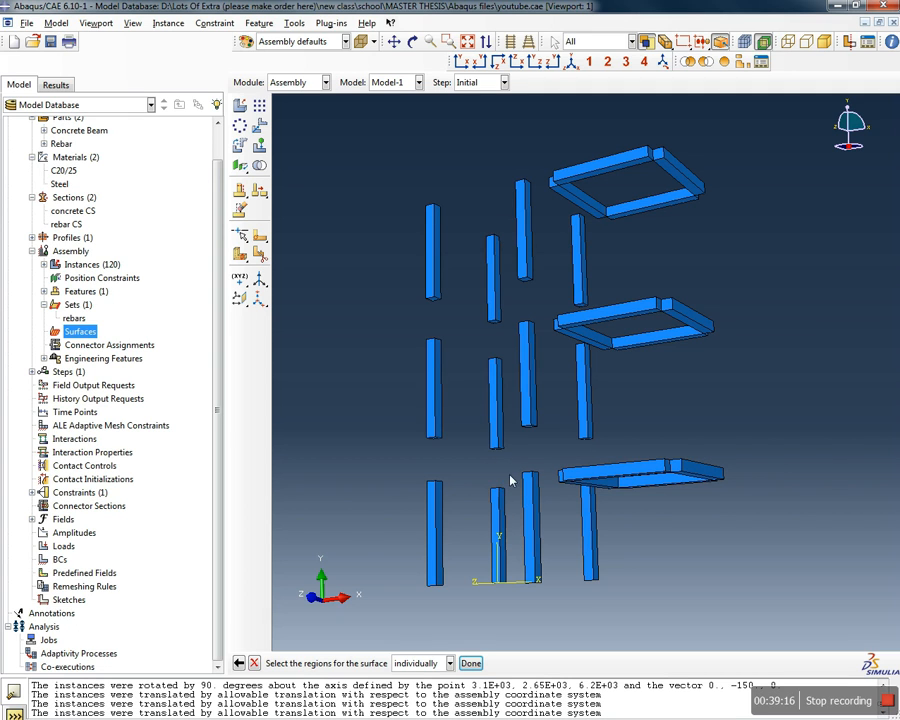
# Pick the top end faces of the four lowest-storey columns for the column top surface
pyautogui.keyDown('ctrl'); pyautogui.keyDown('alt'); pyautogui.moveTo(476, 528); pyautogui.dragTo(476, 560); pyautogui.keyUp('alt'); pyautogui.keyUp('ctrl')
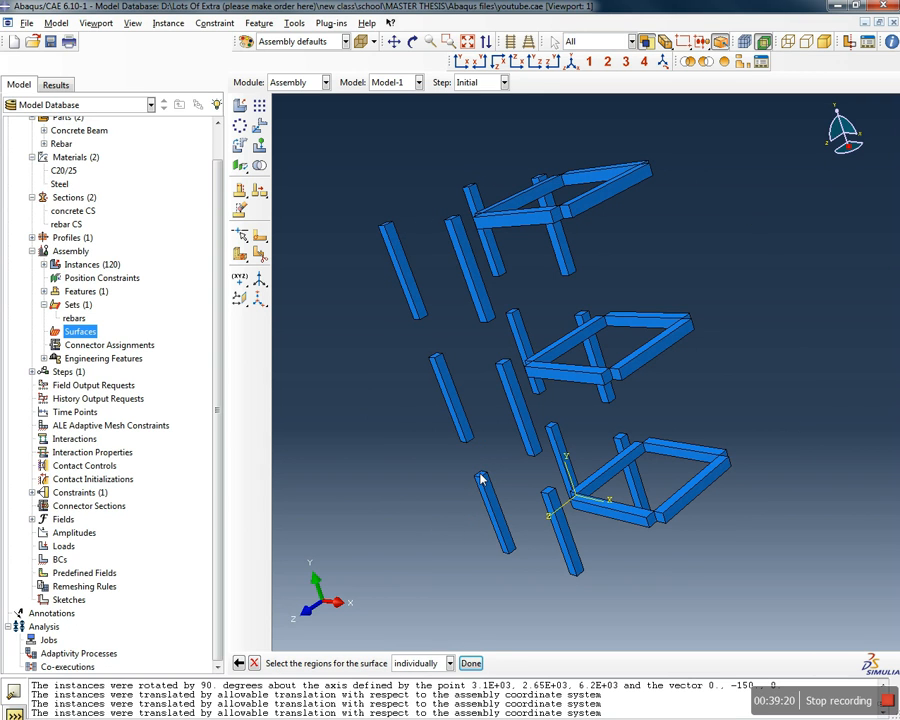
pyautogui.scroll(-1, 481, 487)
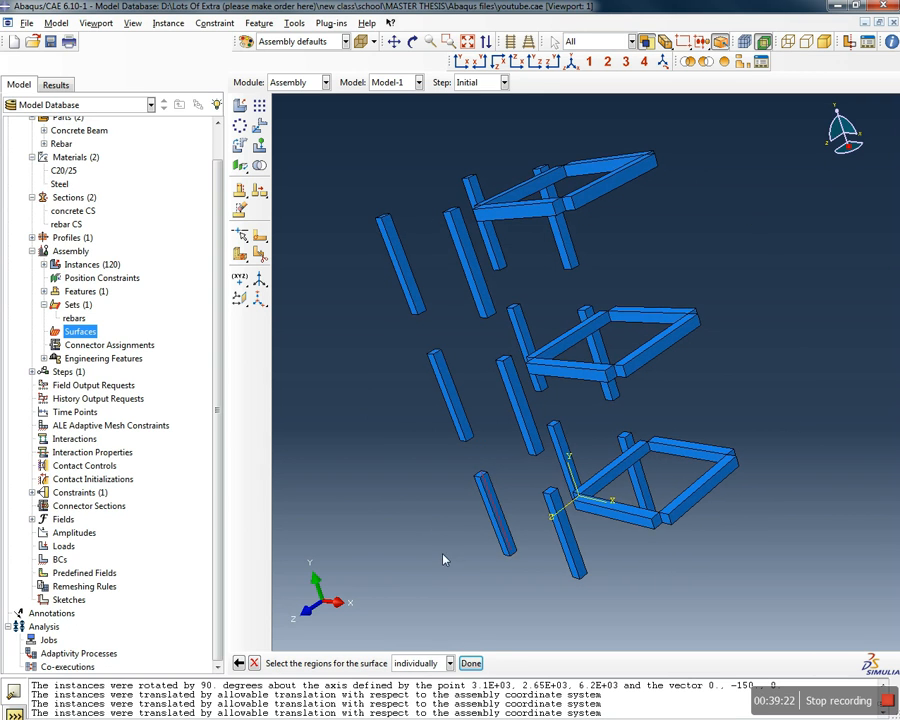
pyautogui.scroll(-4, 466, 476)
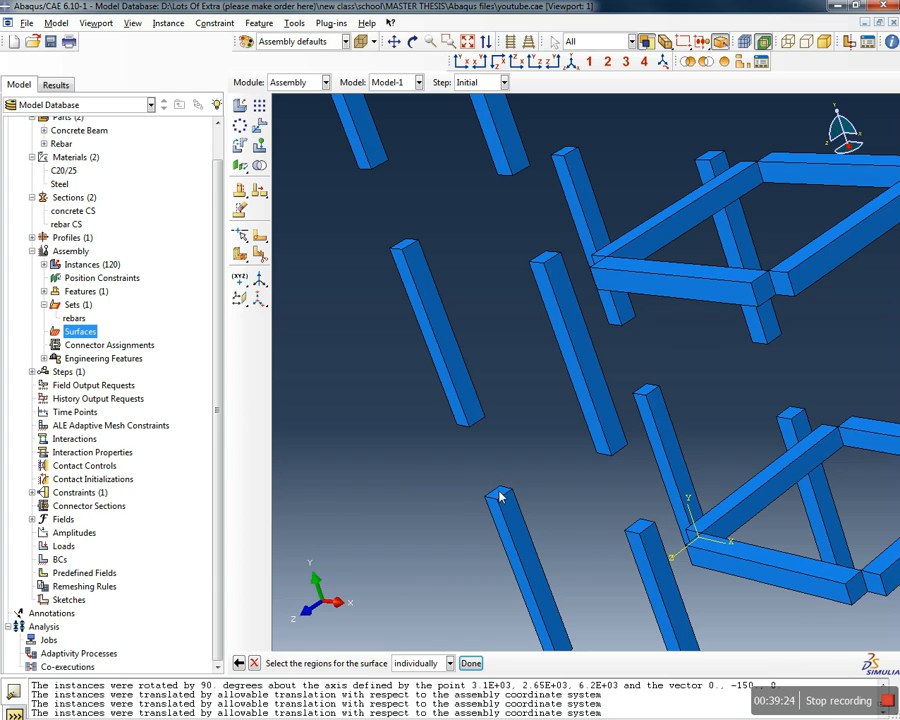
pyautogui.click(499, 495)
pyautogui.click(648, 394)
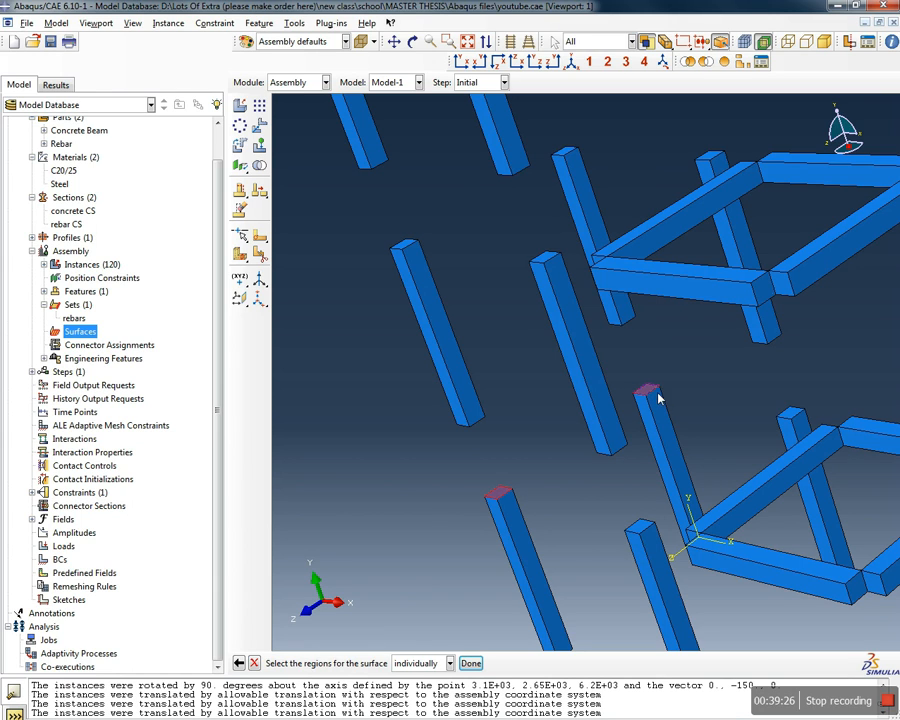
pyautogui.click(792, 416)
pyautogui.click(642, 528)
# Add the top end faces of the four middle-storey columns and complete the column top surface
pyautogui.scroll(-2, 629, 531)
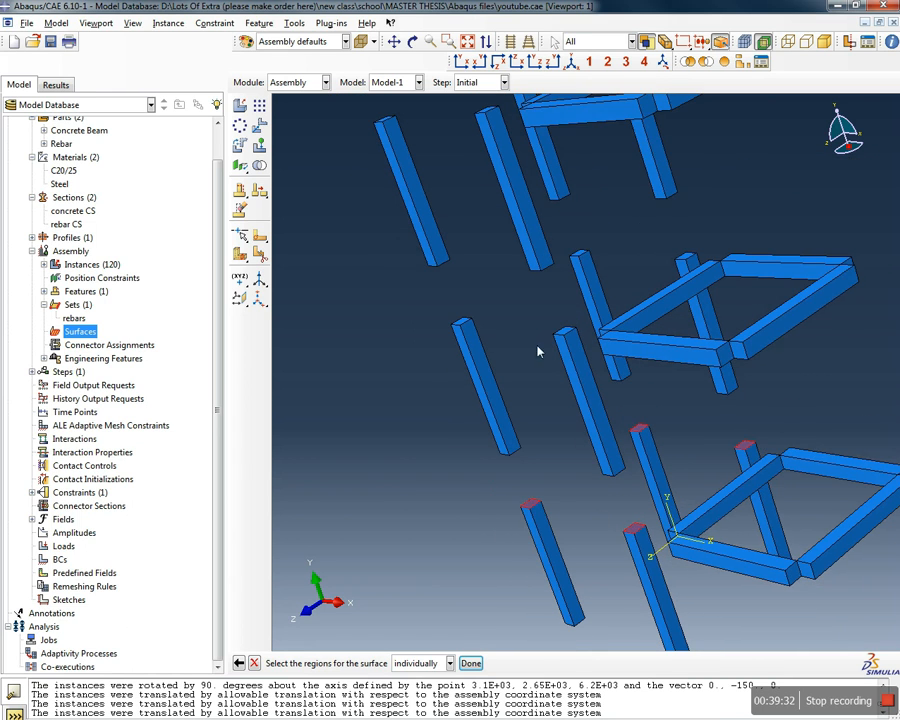
pyautogui.scroll(2, 458, 293)
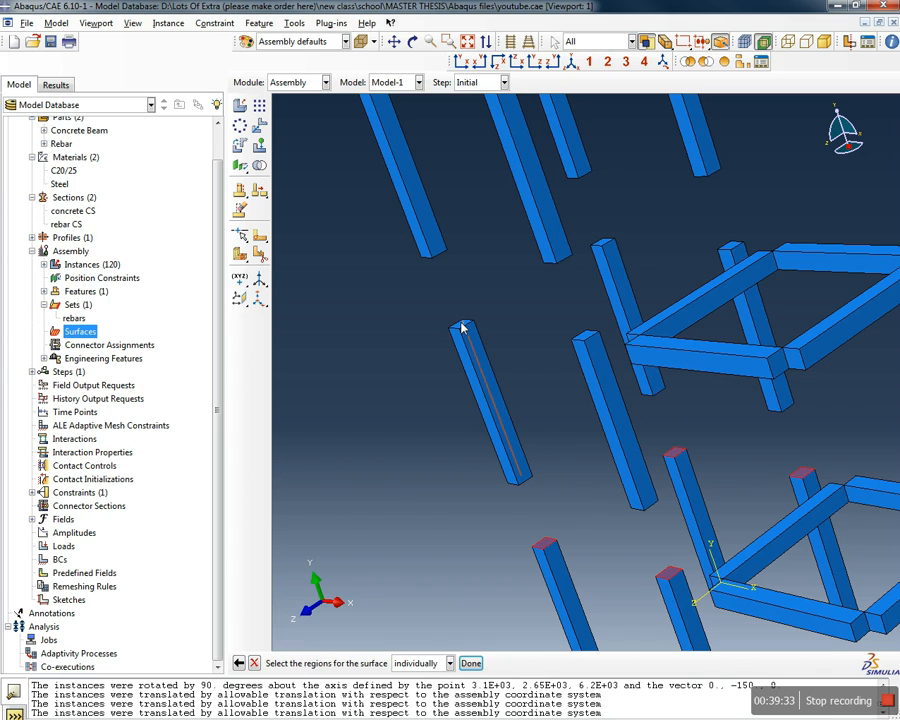
pyautogui.click(585, 340)
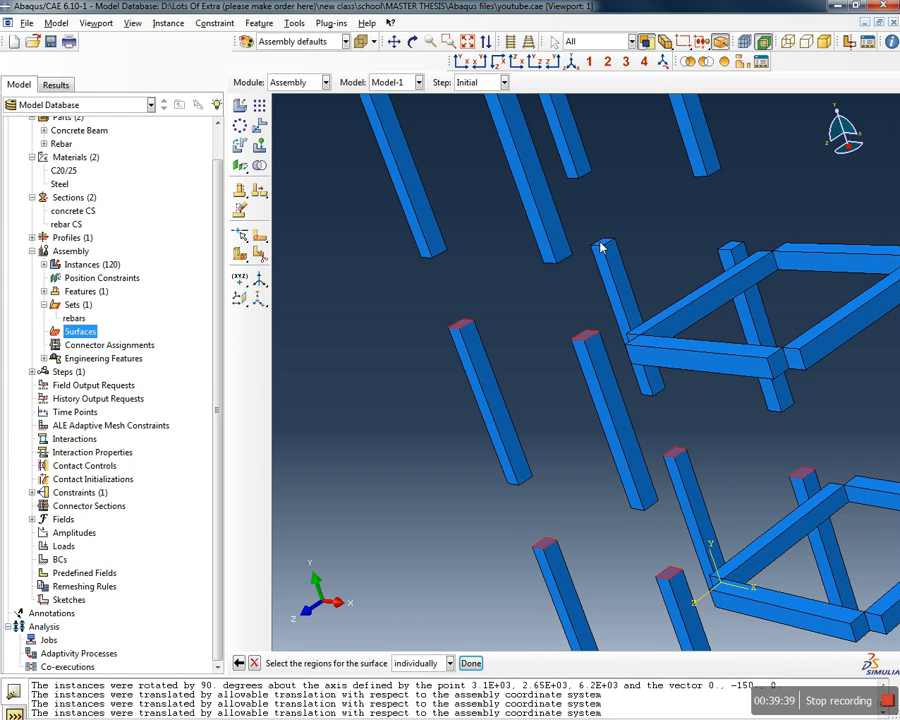
pyautogui.scroll(3, 603, 258)
pyautogui.click(603, 245)
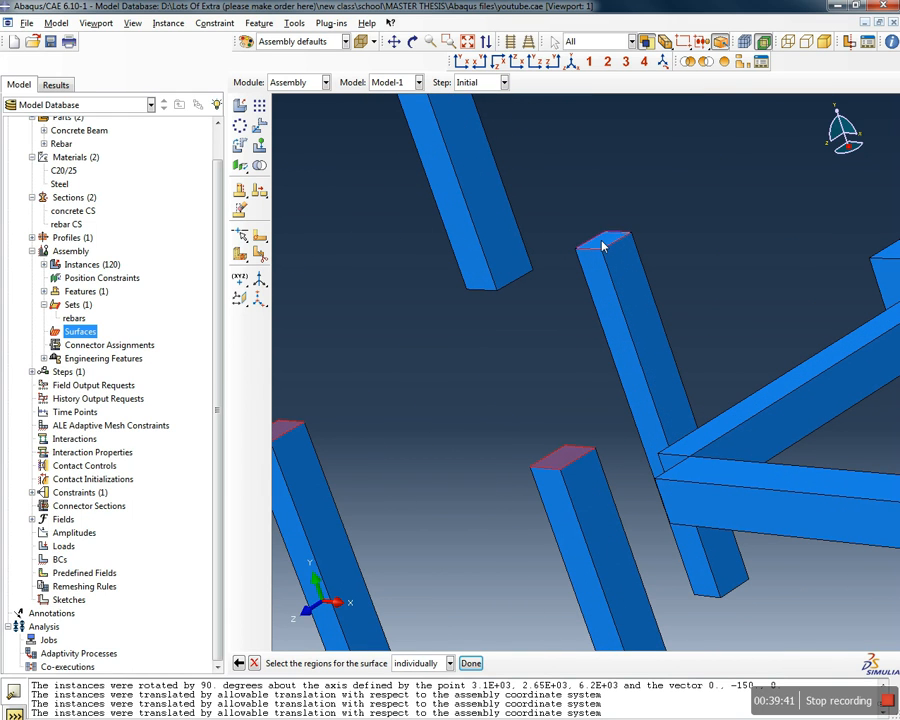
pyautogui.scroll(-3, 647, 270)
pyautogui.scroll(5, 832, 250)
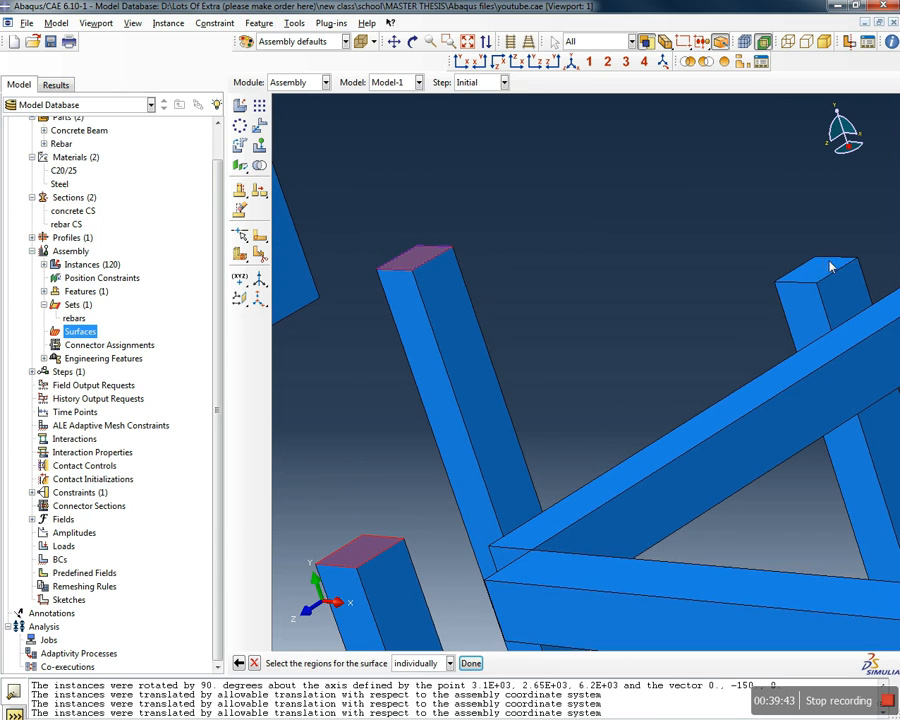
pyautogui.scroll(-5, 620, 396)
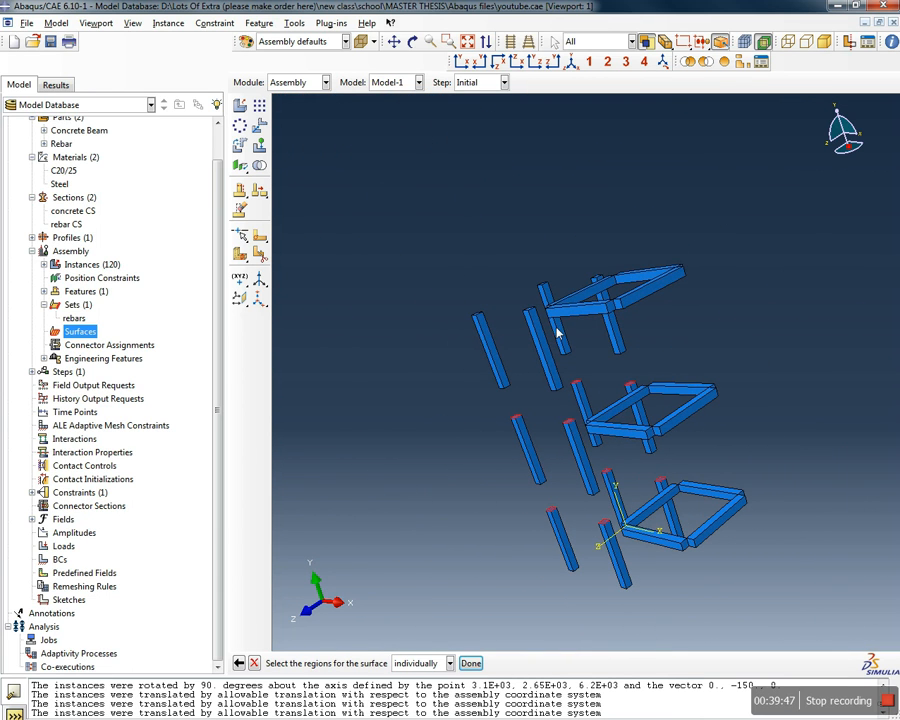
pyautogui.click(471, 664)
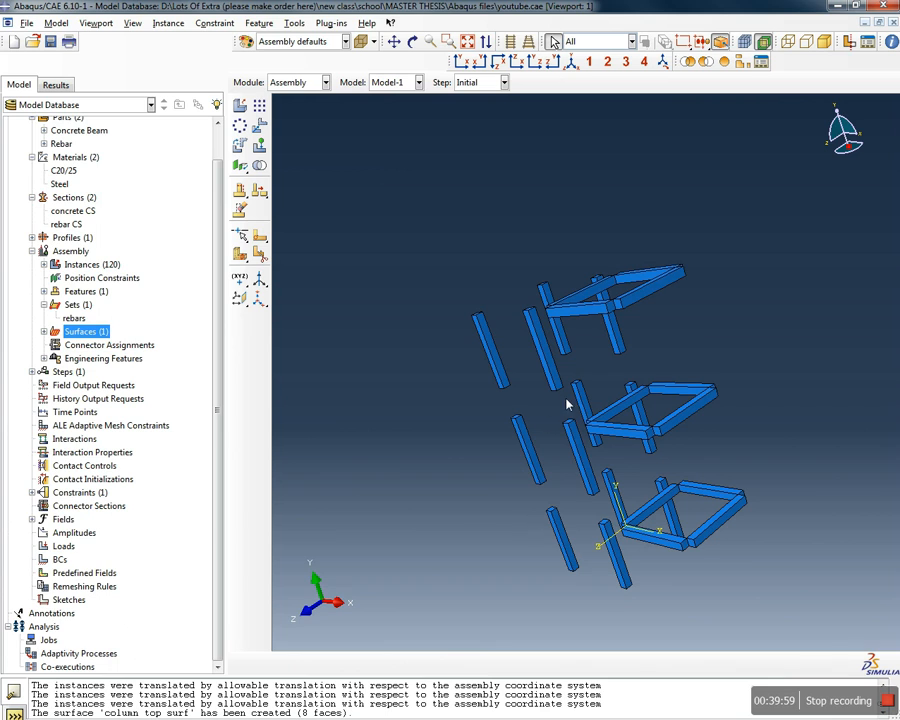
# Create a surface named "column bottom surf" from the bottom end faces of the four upper-storey and four middle-storey columns
pyautogui.doubleClick(80, 331)
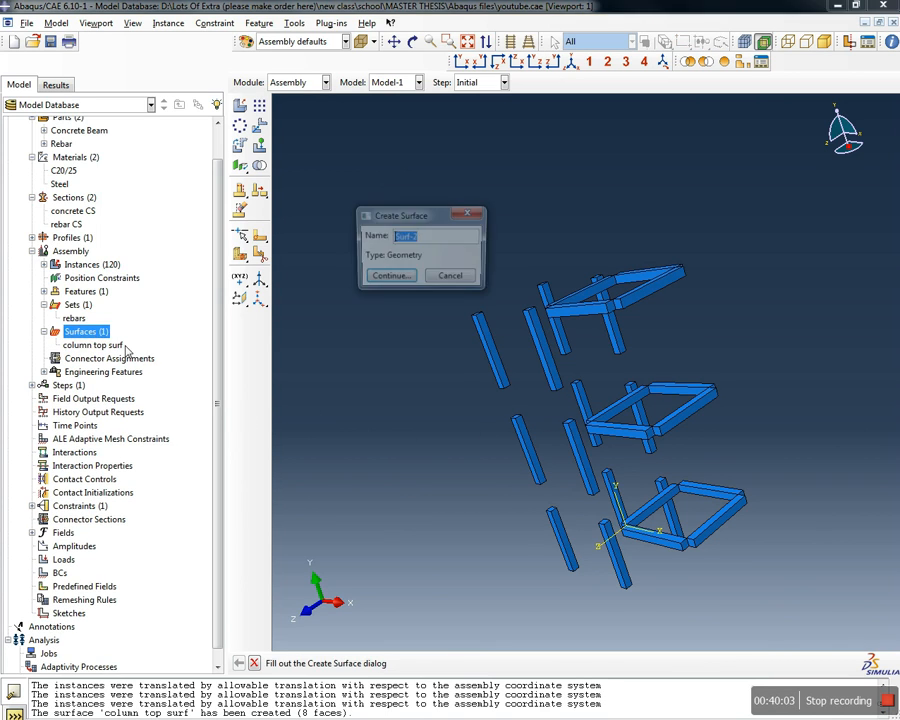
pyautogui.write('colum')
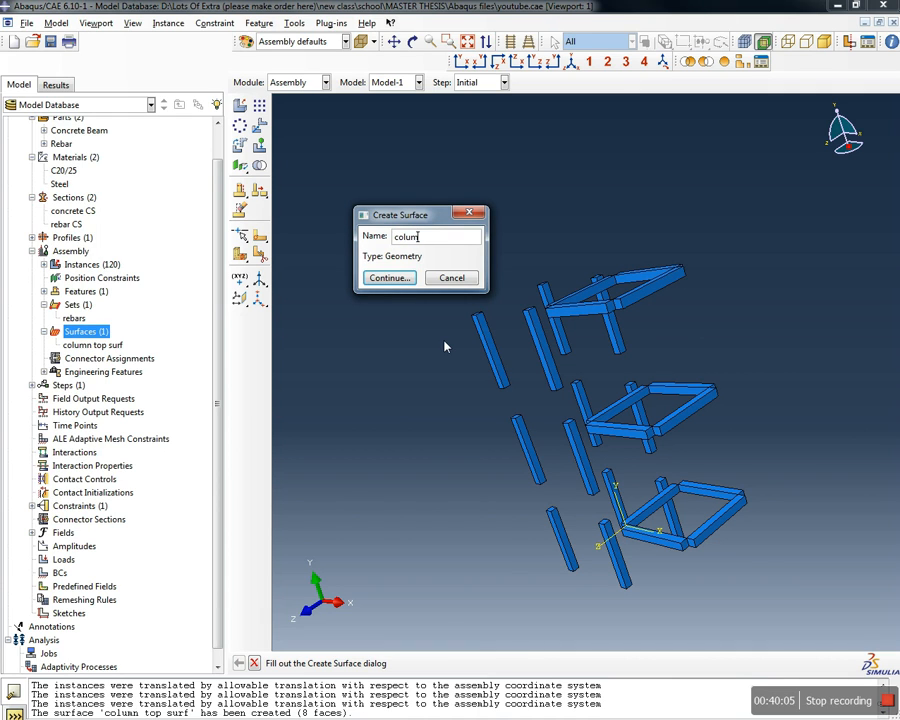
pyautogui.write('n bottom surf')
pyautogui.click(400, 279)
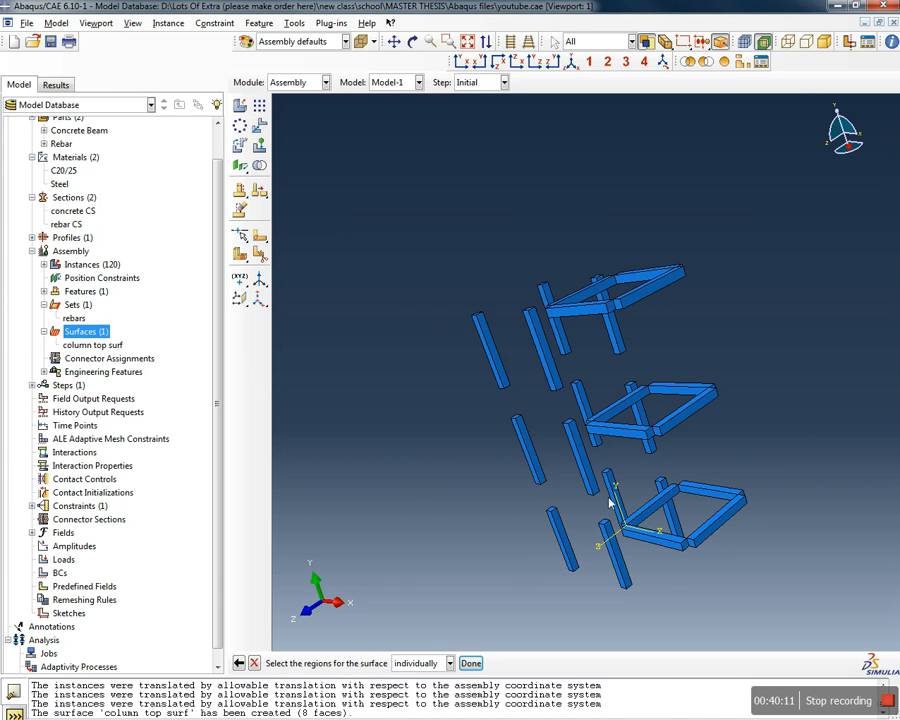
pyautogui.keyDown('ctrl'); pyautogui.keyDown('alt'); pyautogui.moveTo(570, 518); pyautogui.dragTo(528, 402); pyautogui.keyUp('alt'); pyautogui.keyUp('ctrl')
pyautogui.scroll(-4, 528, 402)
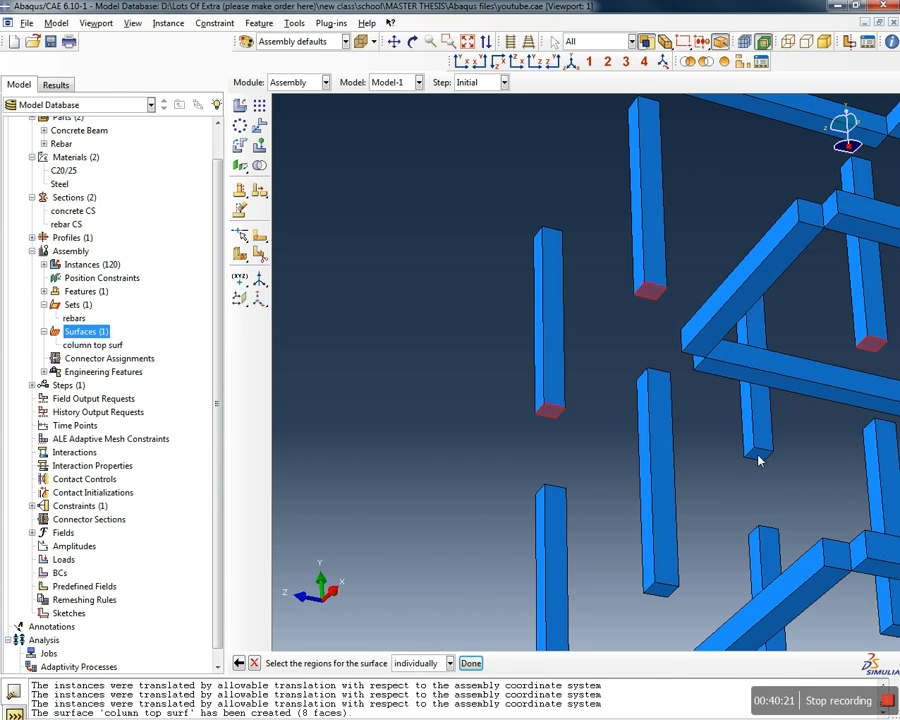
pyautogui.scroll(5, 715, 462)
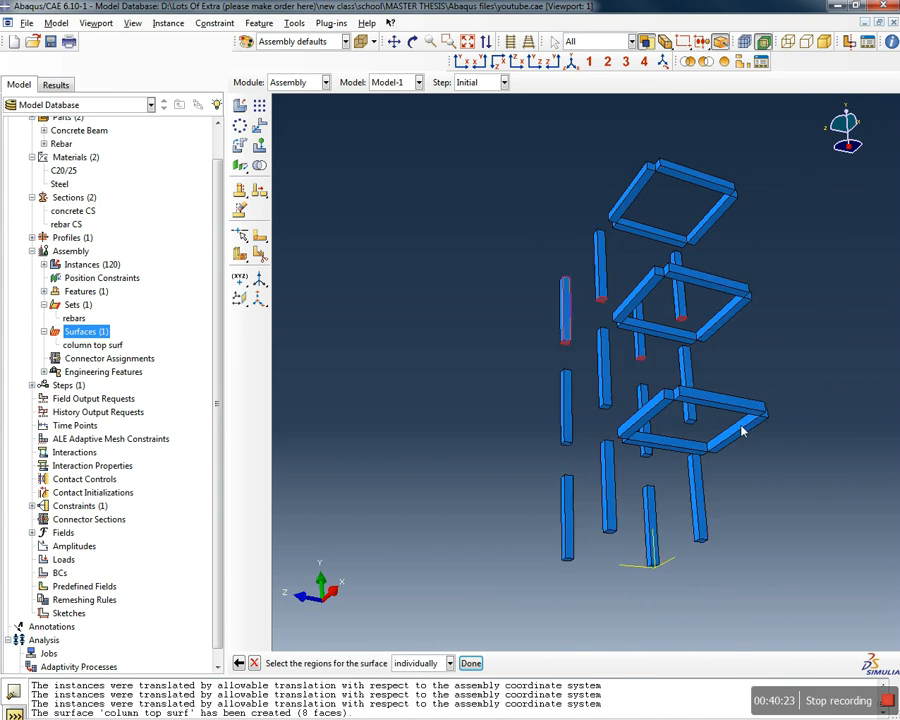
pyautogui.scroll(-5, 697, 416)
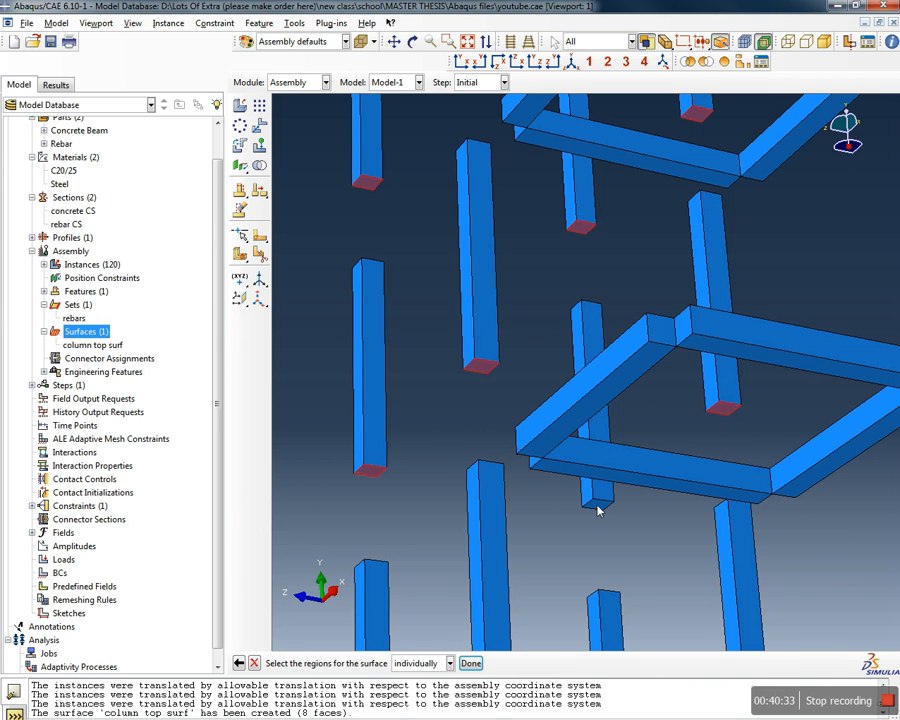
pyautogui.scroll(-5, 516, 524)
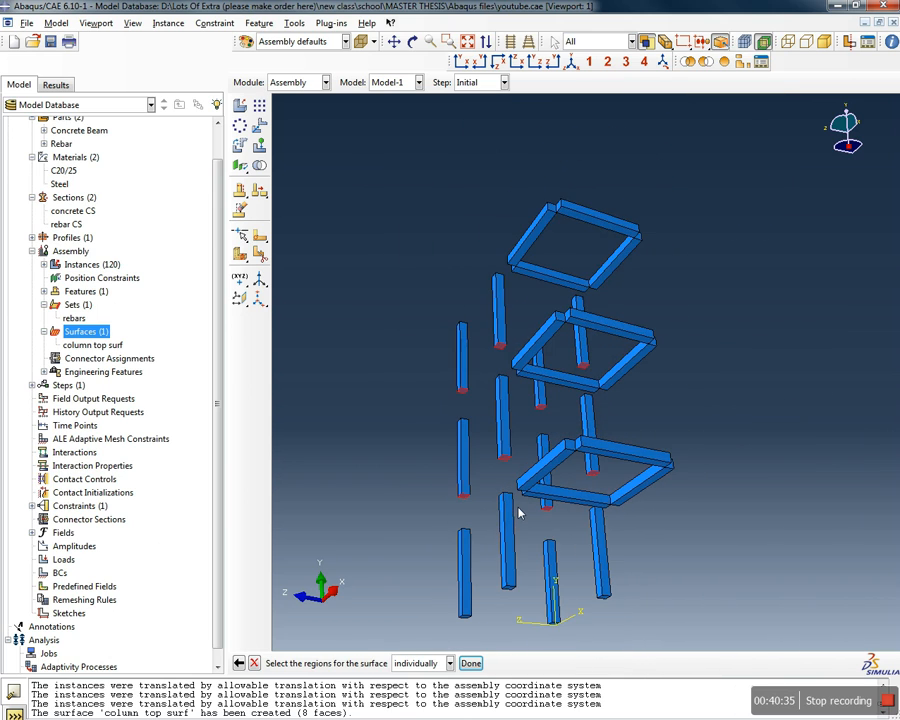
pyautogui.click(471, 664)
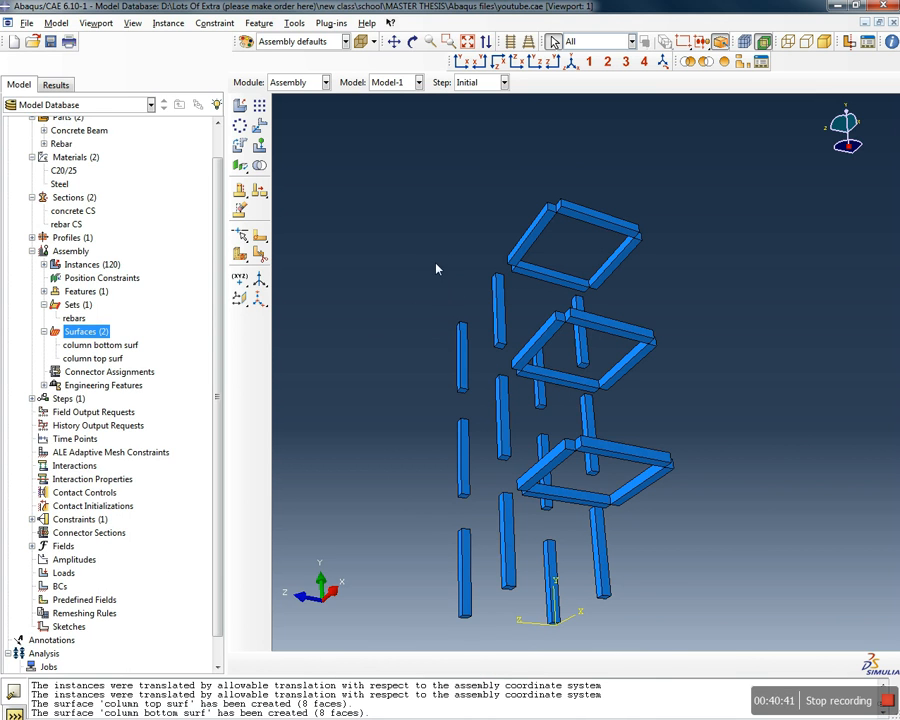
# Check from the front which faces the column bottom and column top surfaces contain
pyautogui.keyDown('ctrl'); pyautogui.keyDown('alt'); pyautogui.moveTo(446, 241); pyautogui.dragTo(646, 370); pyautogui.keyUp('alt'); pyautogui.keyUp('ctrl')
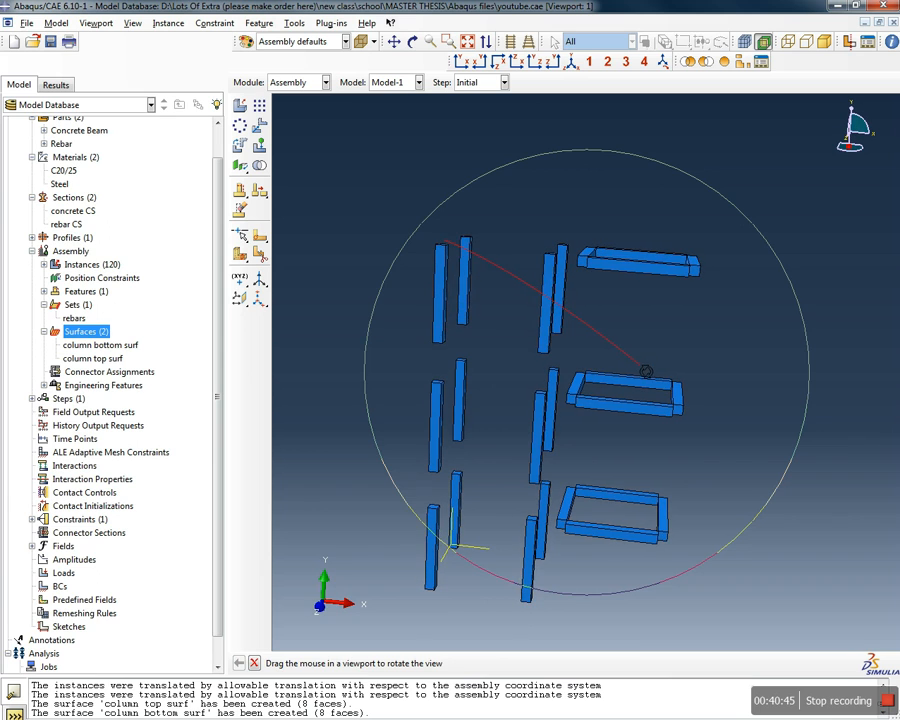
pyautogui.keyDown('ctrl'); pyautogui.keyDown('alt'); pyautogui.moveTo(676, 500); pyautogui.dragTo(690, 430); pyautogui.keyUp('alt'); pyautogui.keyUp('ctrl')
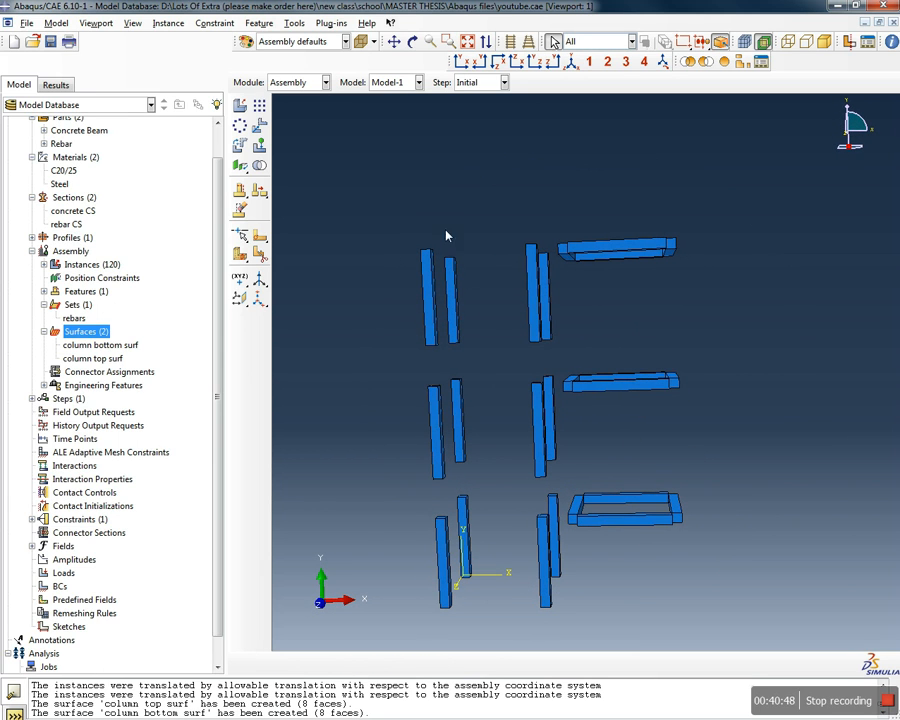
pyautogui.doubleClick(72, 345)
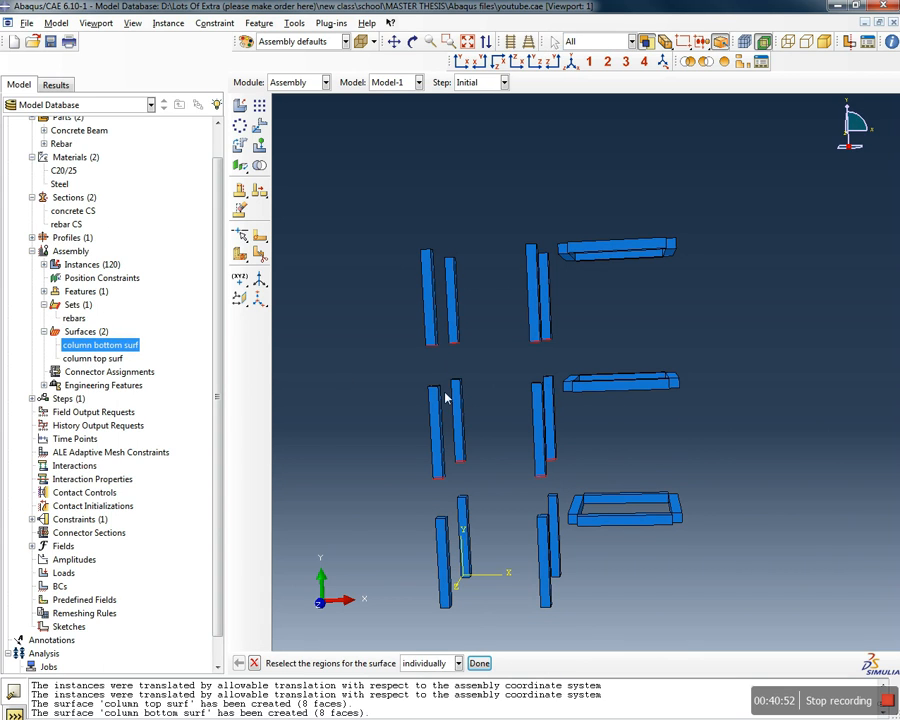
pyautogui.click(88, 361)
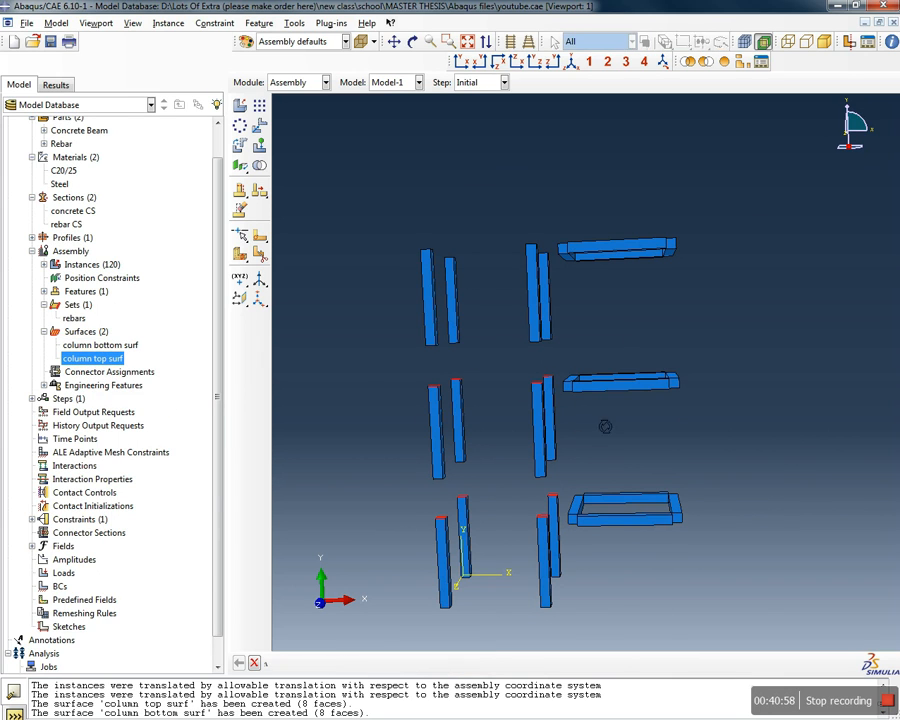
# Translate the middle-storey columns and beams from a column's bottom edge midpoint to the top edge midpoint of the lowest-storey column below it
pyautogui.click(462, 62)
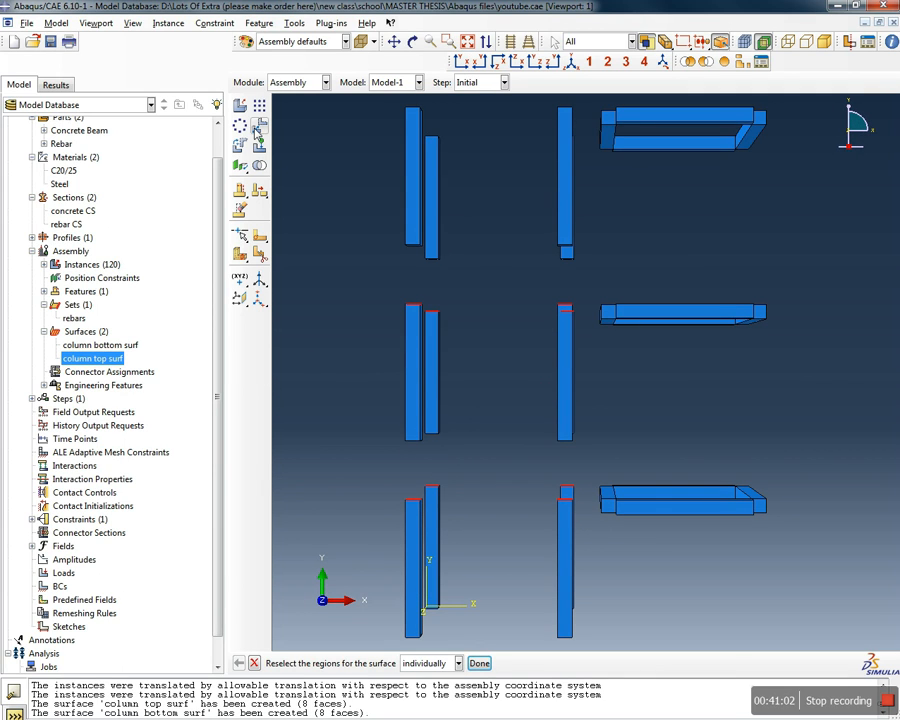
pyautogui.click(259, 126)
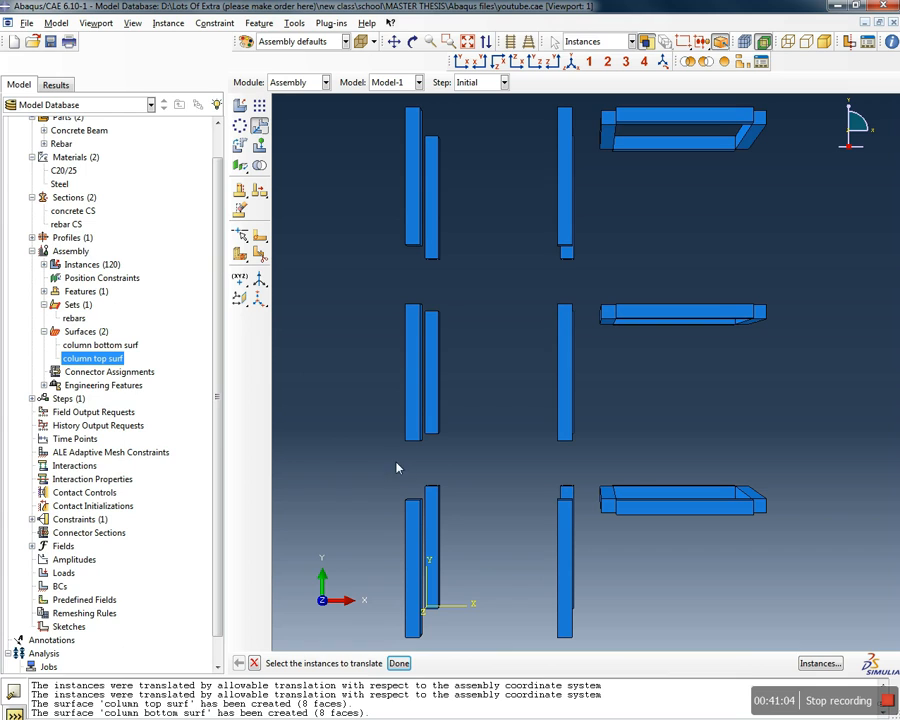
pyautogui.moveTo(352, 441); pyautogui.dragTo(799, 292)
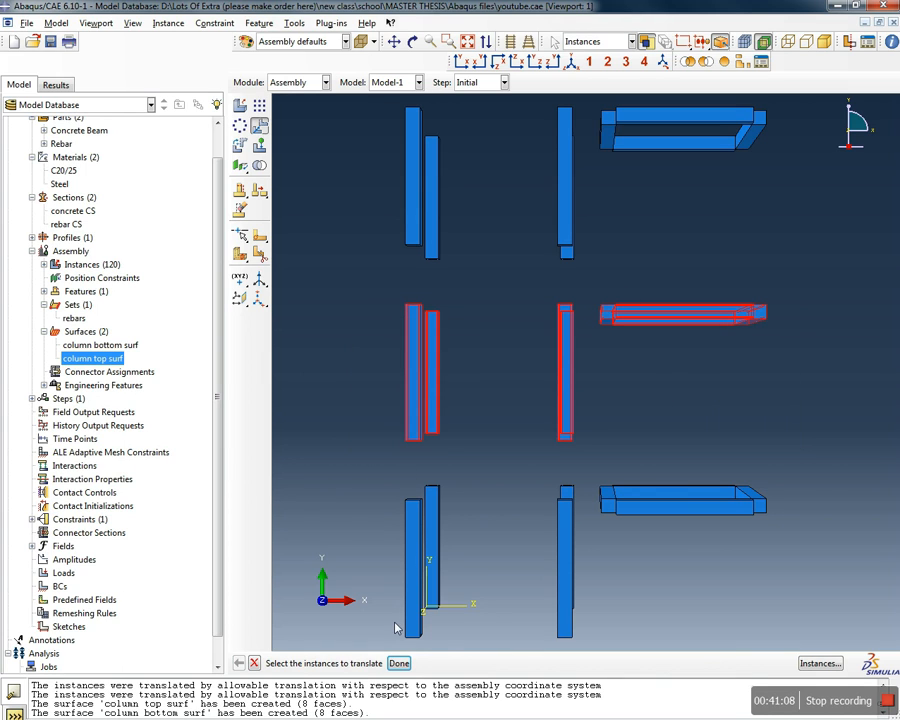
pyautogui.click(397, 663)
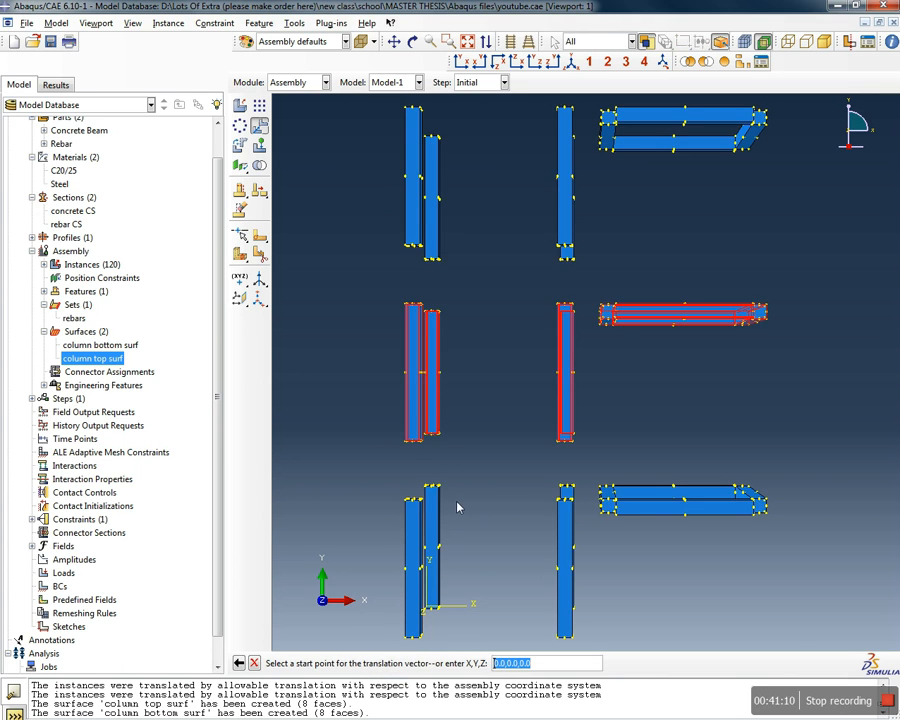
pyautogui.scroll(-2, 398, 441)
pyautogui.scroll(-4, 398, 441)
pyautogui.keyDown('ctrl'); pyautogui.keyDown('alt'); pyautogui.moveTo(452, 480); pyautogui.dragTo(450, 404); pyautogui.keyUp('alt'); pyautogui.keyUp('ctrl')
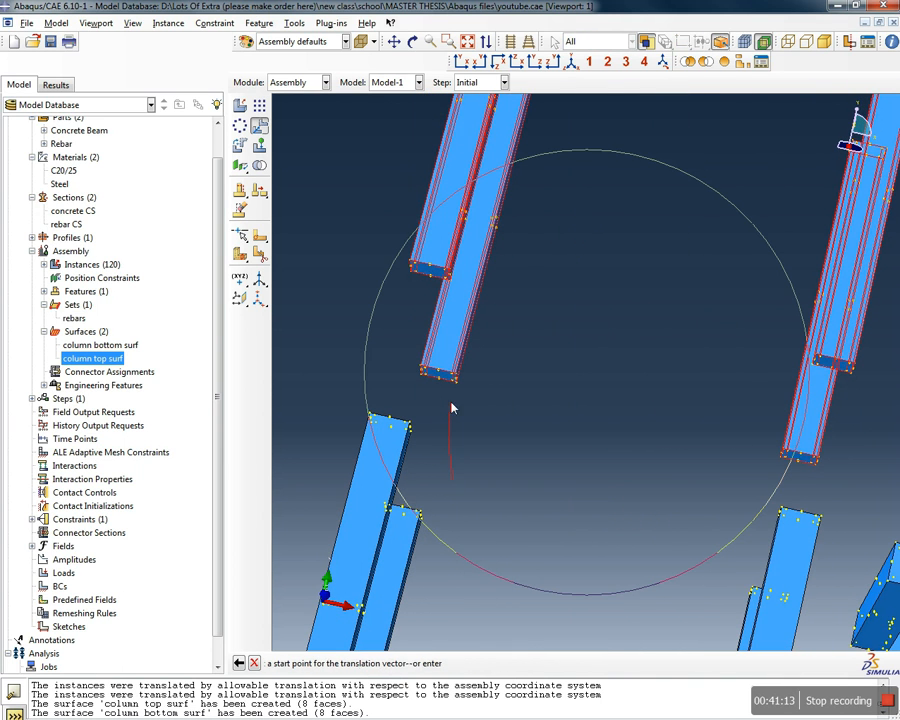
pyautogui.click(430, 272)
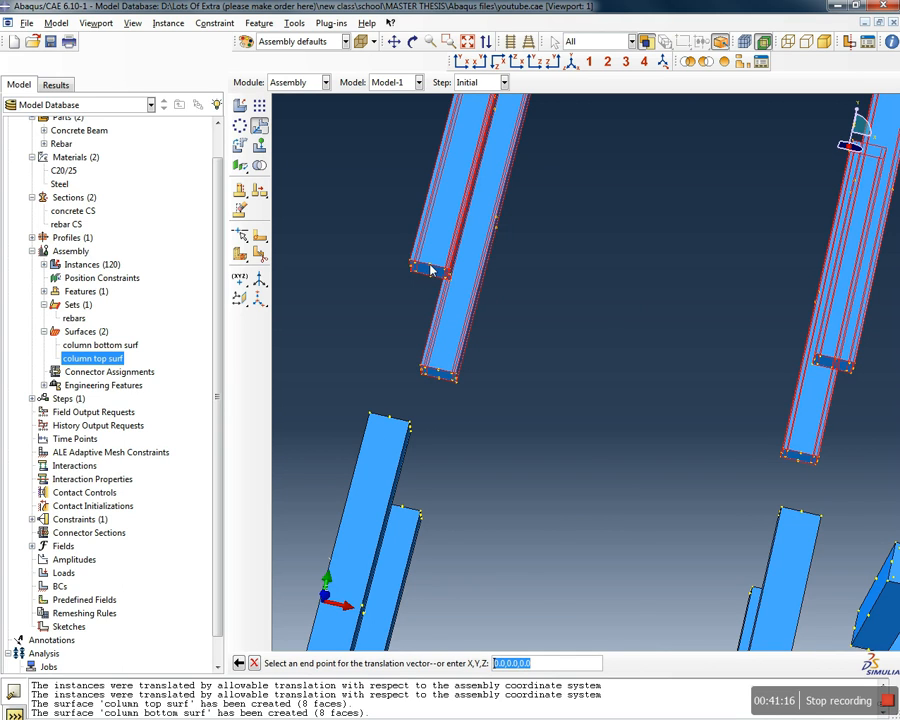
pyautogui.click(391, 424)
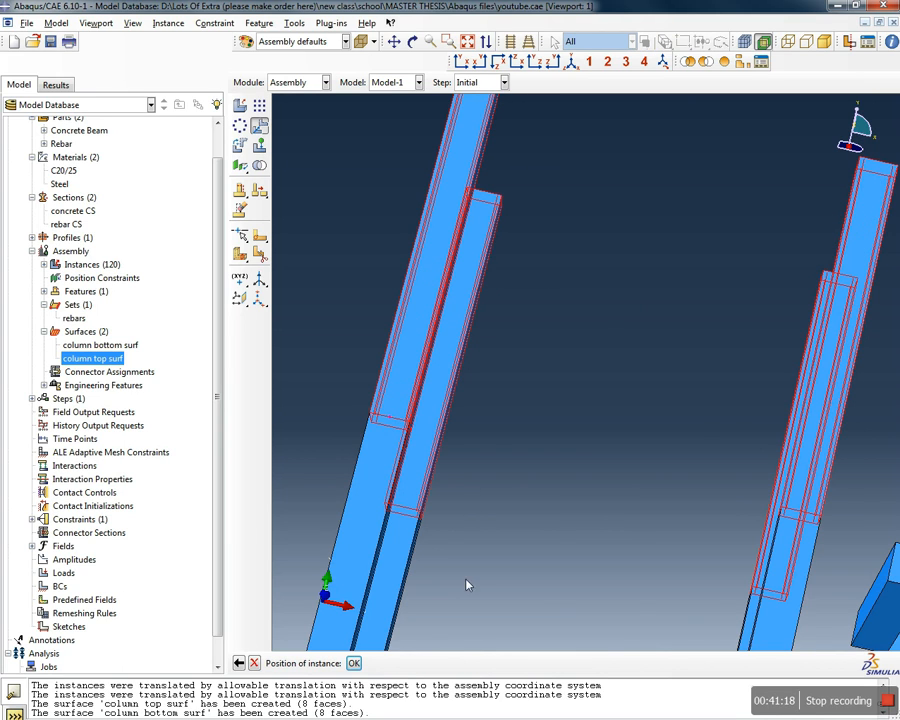
pyautogui.keyDown('ctrl'); pyautogui.keyDown('alt'); pyautogui.moveTo(577, 274); pyautogui.dragTo(560, 455); pyautogui.keyUp('alt'); pyautogui.keyUp('ctrl')
pyautogui.click(350, 663)
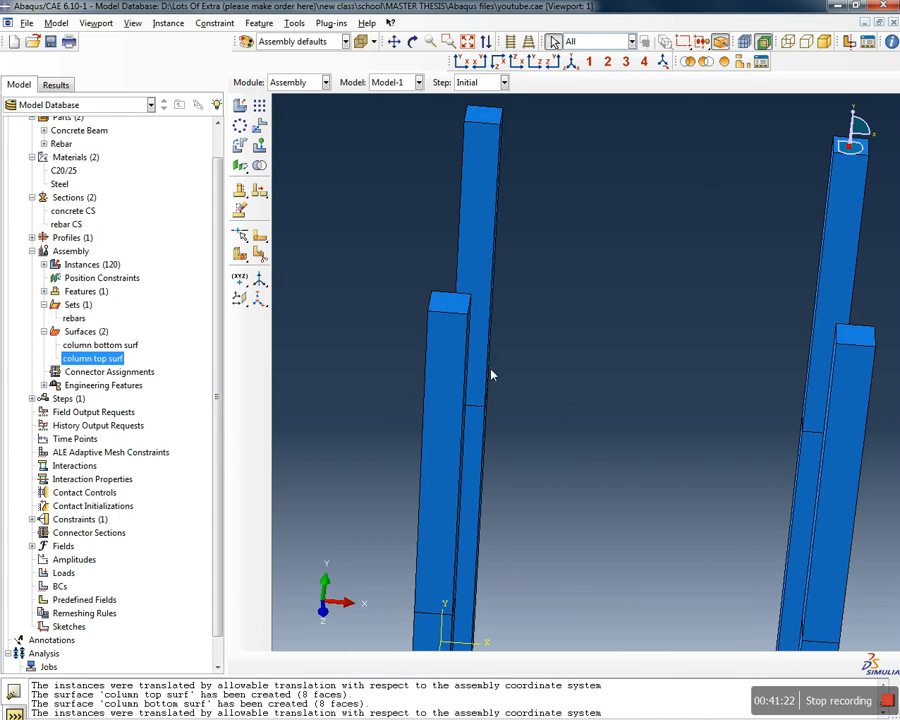
# Translate the upper-storey columns and beams from a column's front bottom edge midpoint to the front top edge midpoint of the middle-storey column below it
pyautogui.scroll(3, 489, 348)
pyautogui.scroll(3, 489, 348)
pyautogui.keyDown('ctrl'); pyautogui.keyDown('alt'); pyautogui.moveTo(508, 358); pyautogui.dragTo(629, 446); pyautogui.keyUp('alt'); pyautogui.keyUp('ctrl')
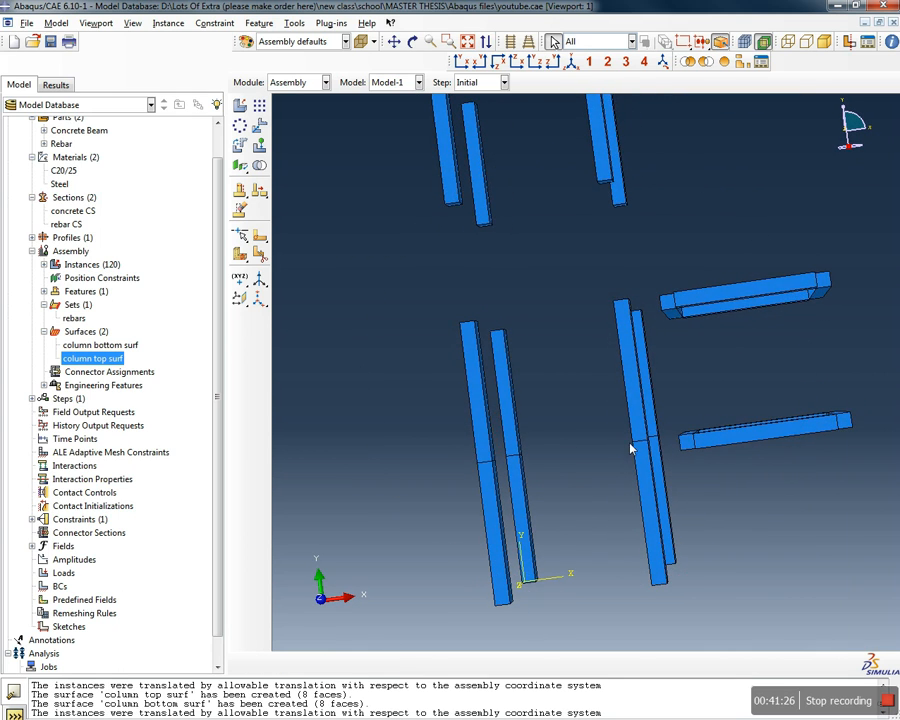
pyautogui.scroll(2, 665, 283)
pyautogui.click(463, 61)
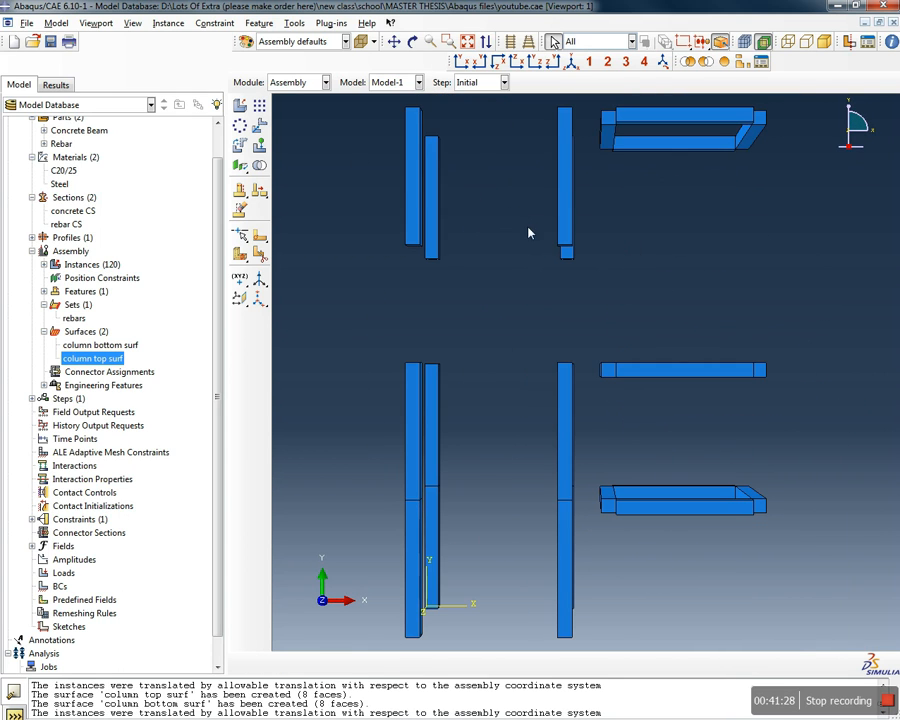
pyautogui.click(259, 127)
pyautogui.scroll(3, 479, 281)
pyautogui.moveTo(385, 289); pyautogui.dragTo(735, 141)
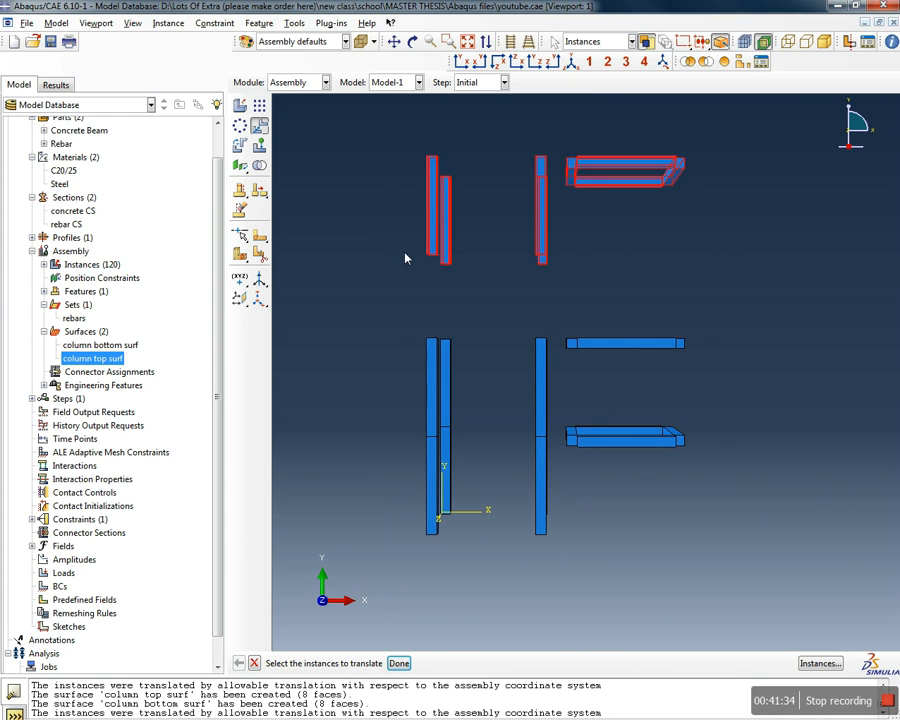
pyautogui.click(399, 663)
pyautogui.scroll(-3, 428, 242)
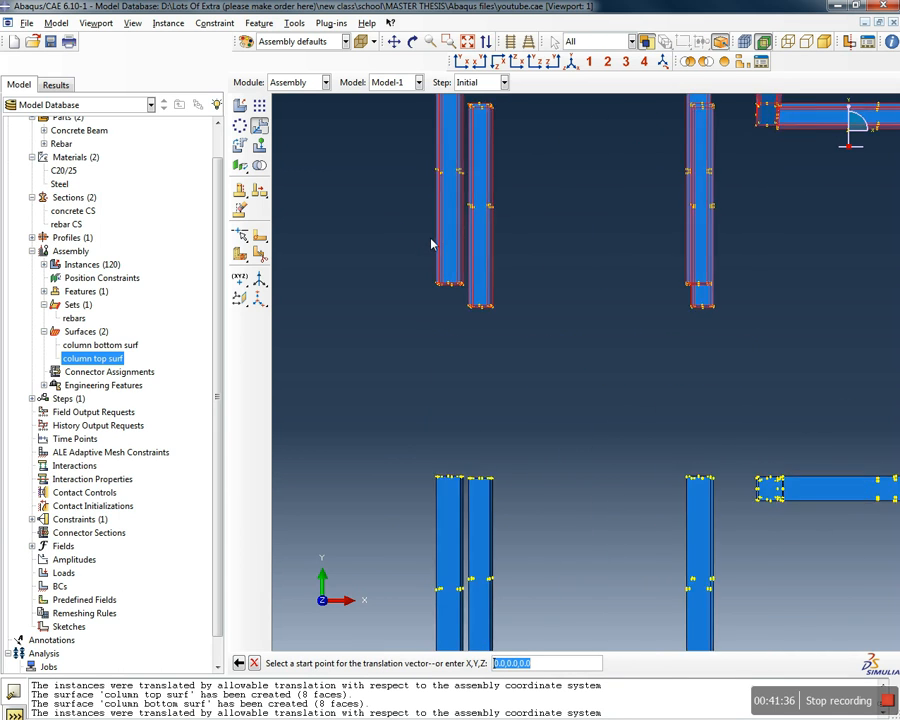
pyautogui.scroll(-4, 431, 243)
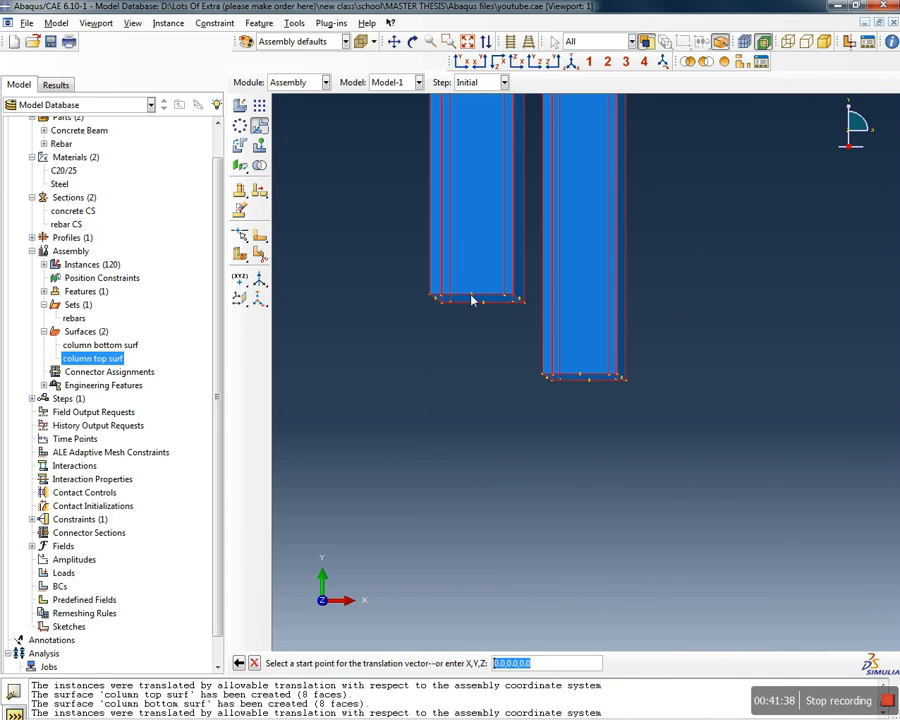
pyautogui.click(472, 299)
pyautogui.scroll(5, 478, 346)
pyautogui.scroll(-2, 466, 568)
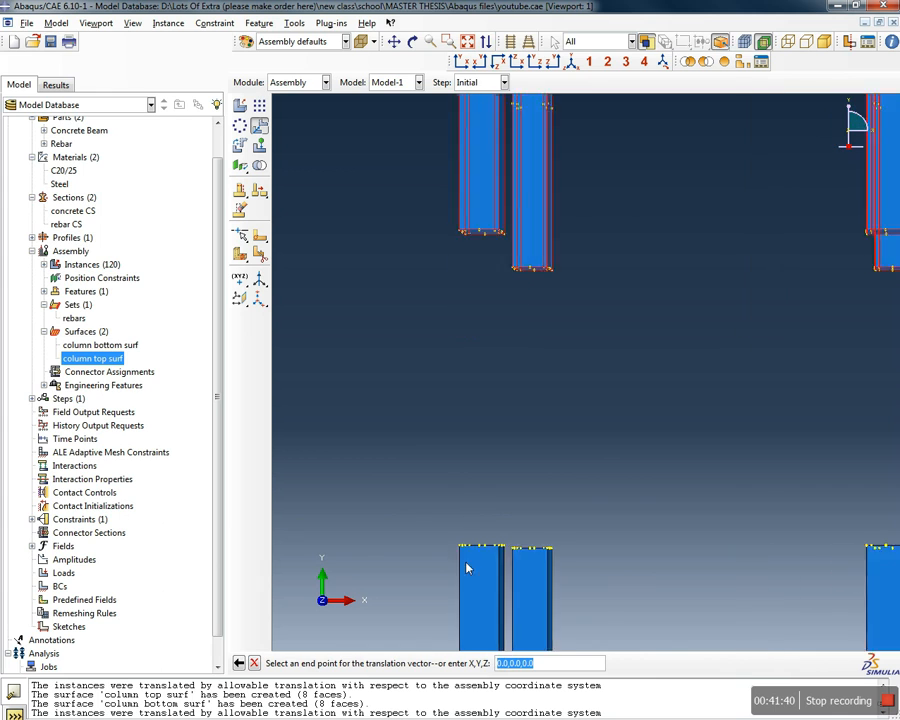
pyautogui.scroll(-3, 466, 568)
pyautogui.keyDown('ctrl'); pyautogui.keyDown('alt'); pyautogui.moveTo(516, 494); pyautogui.dragTo(512, 464); pyautogui.keyUp('alt'); pyautogui.keyUp('ctrl')
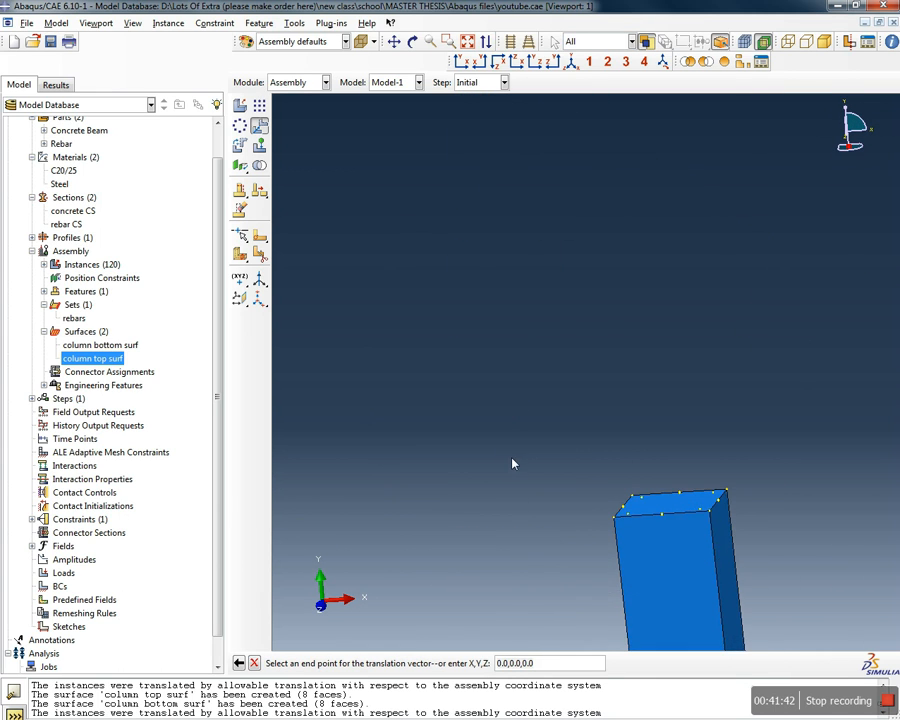
pyautogui.scroll(3, 512, 463)
pyautogui.scroll(-4, 490, 560)
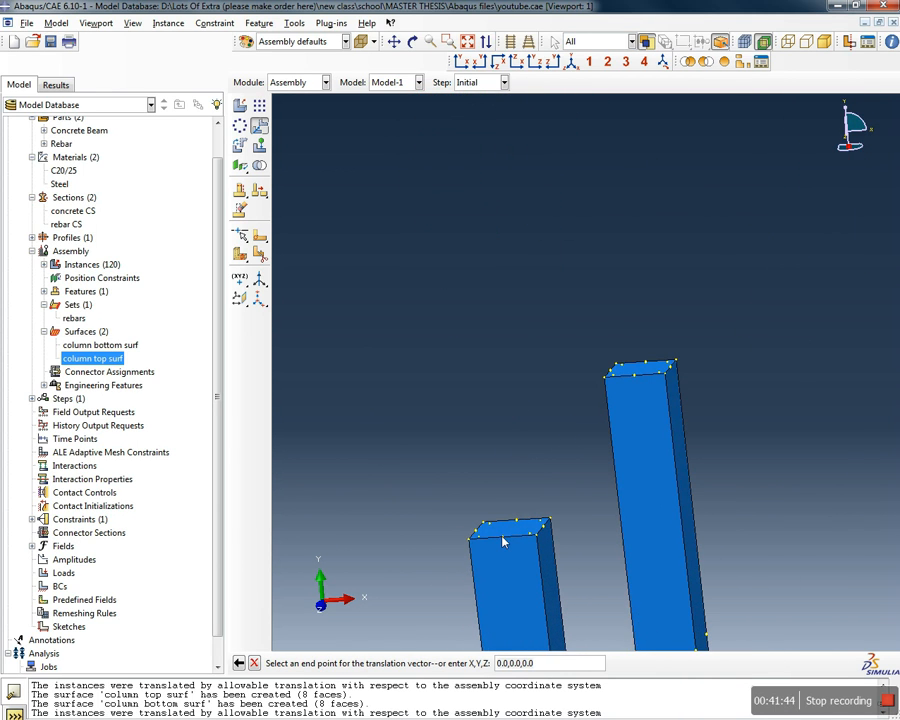
pyautogui.click(503, 543)
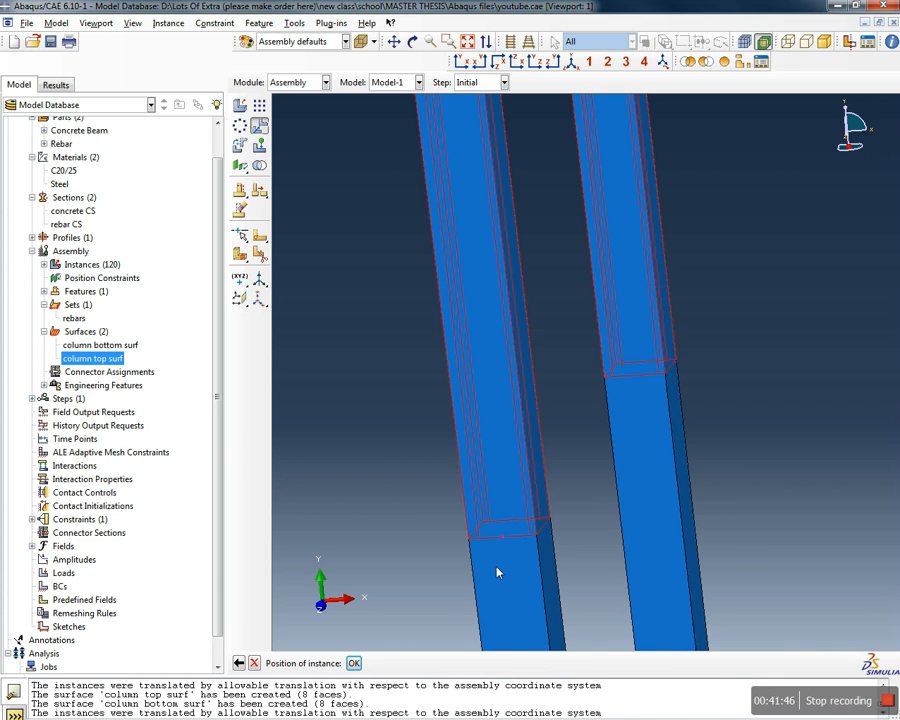
pyautogui.scroll(2, 452, 510)
pyautogui.scroll(2, 451, 510)
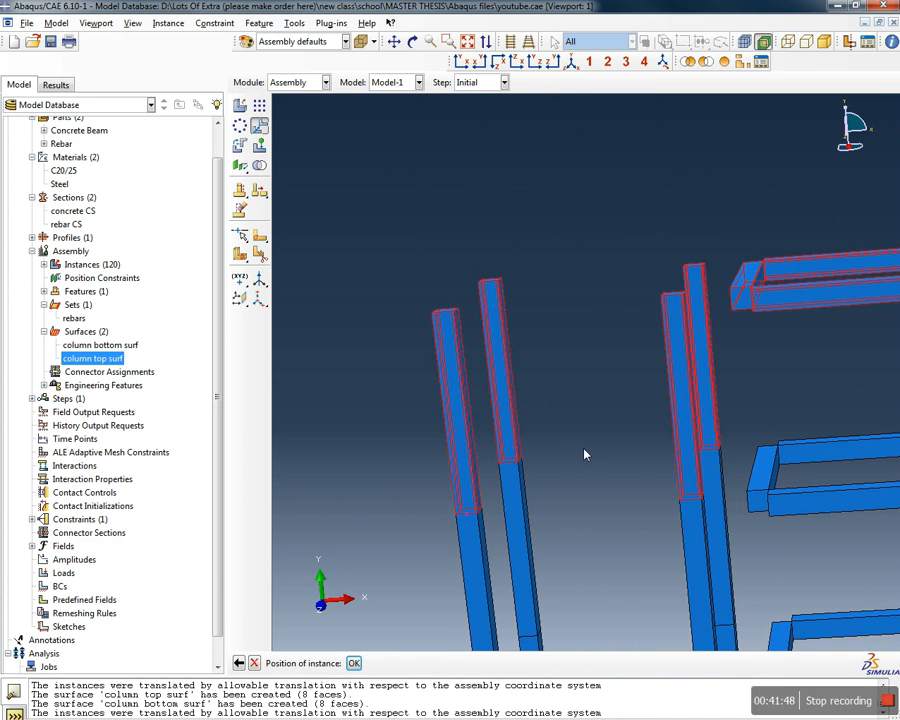
pyautogui.scroll(3, 565, 455)
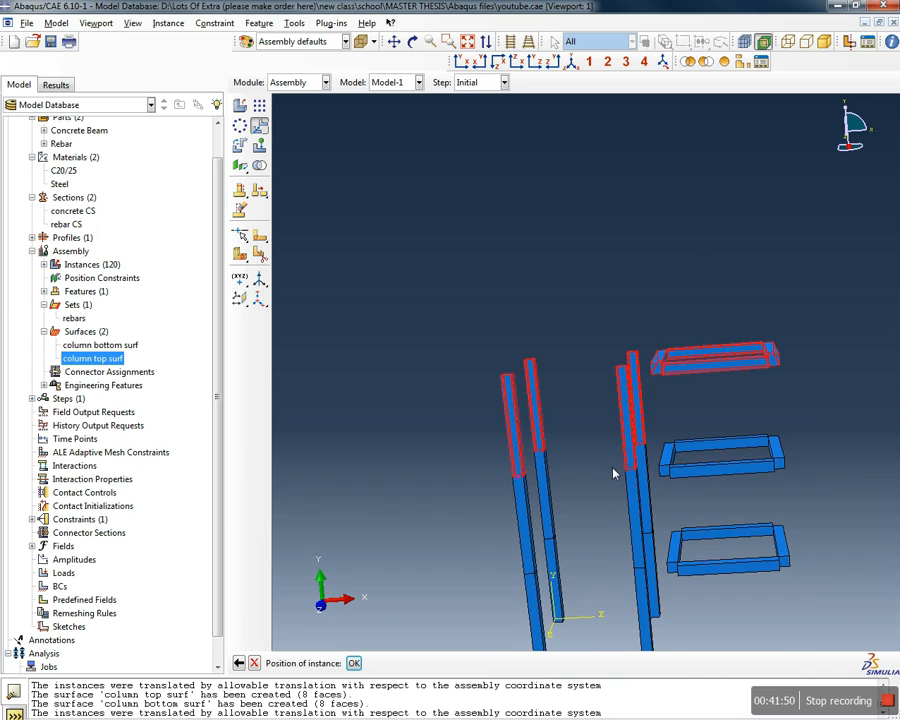
pyautogui.scroll(-2, 614, 472)
pyautogui.scroll(-1, 614, 472)
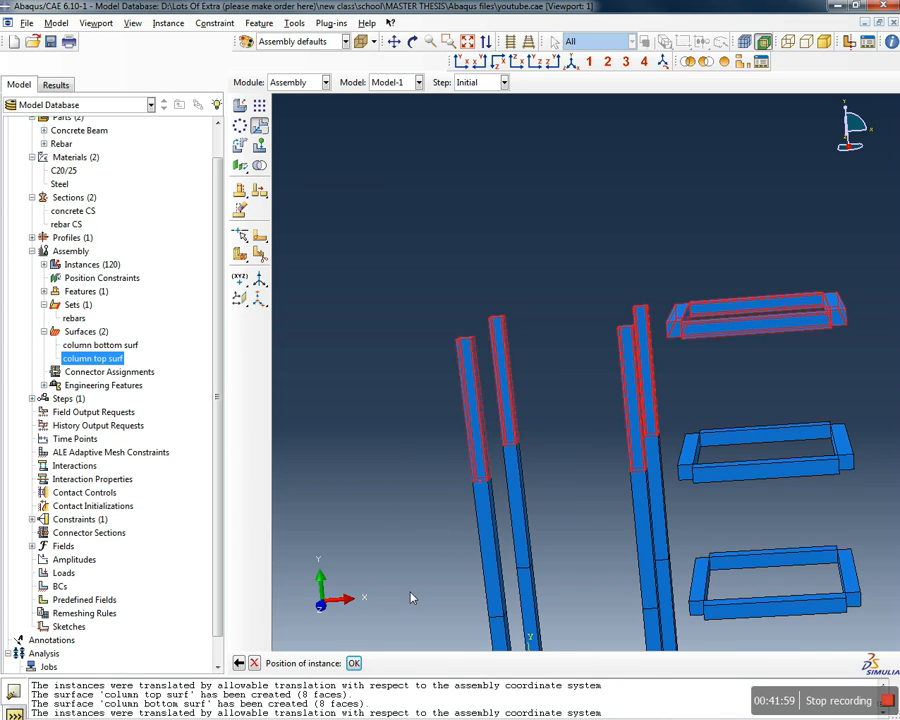
pyautogui.click(354, 663)
pyautogui.scroll(4, 452, 374)
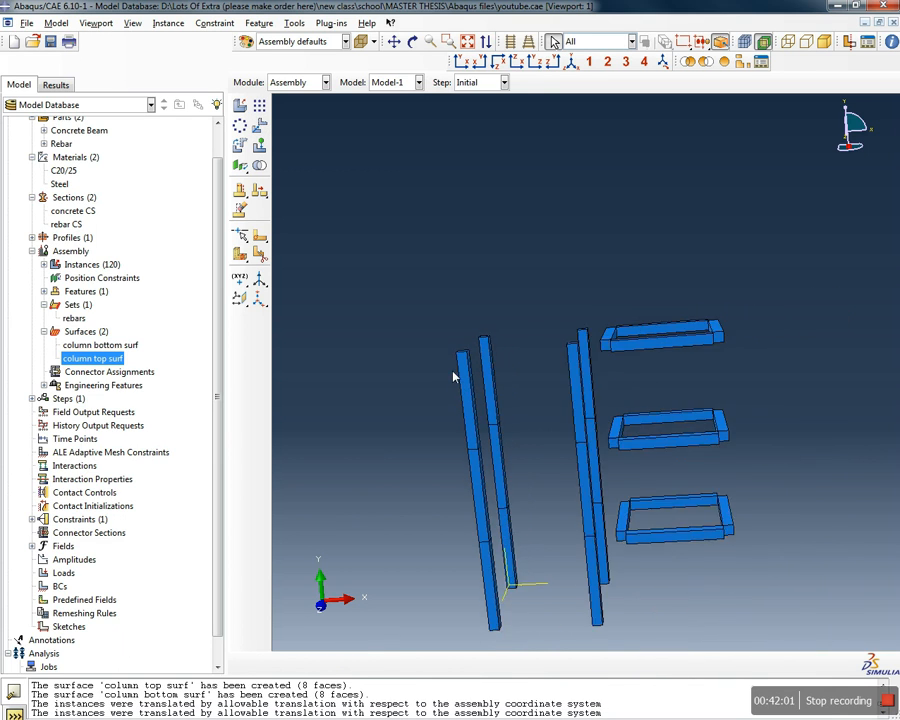
pyautogui.keyDown('ctrl'); pyautogui.keyDown('alt'); pyautogui.moveTo(705, 531); pyautogui.dragTo(679, 559); pyautogui.keyUp('alt'); pyautogui.keyUp('ctrl')
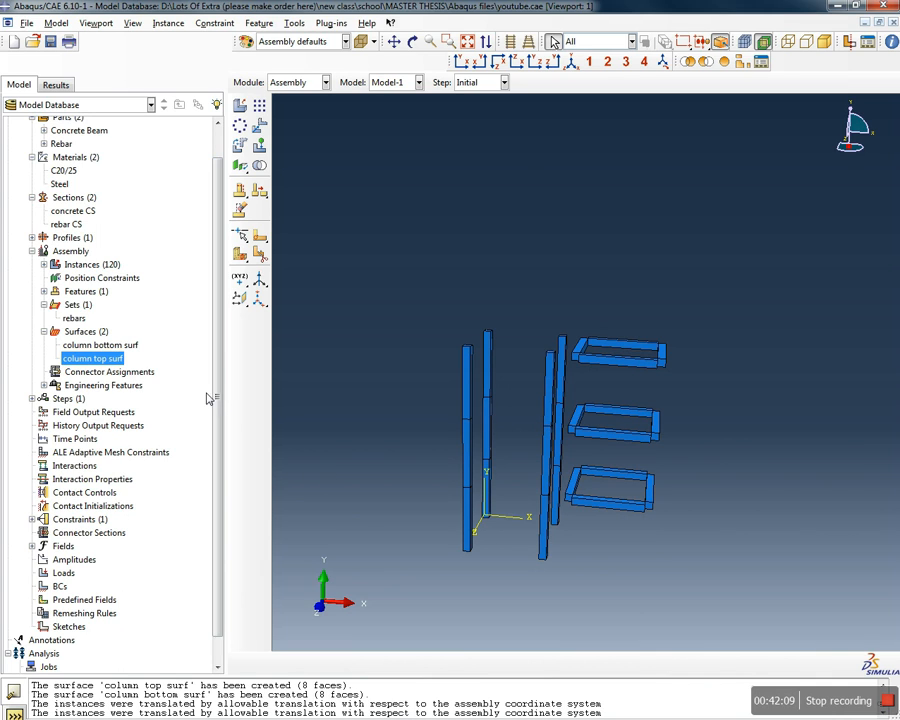
# Create a constraint named "column-column" of type Tie
pyautogui.click(32, 520)
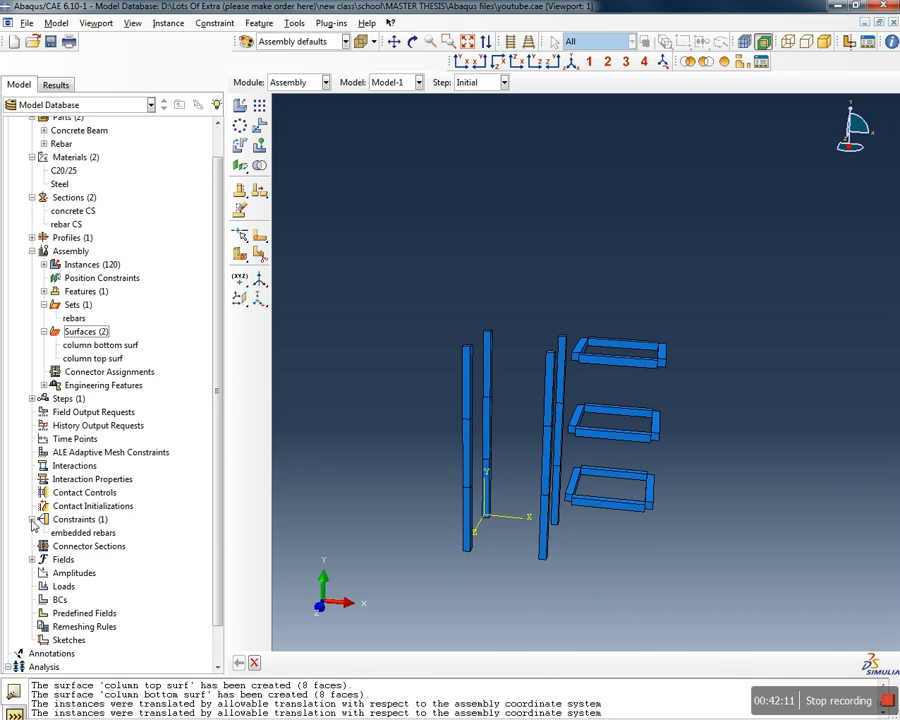
pyautogui.click(76, 519)
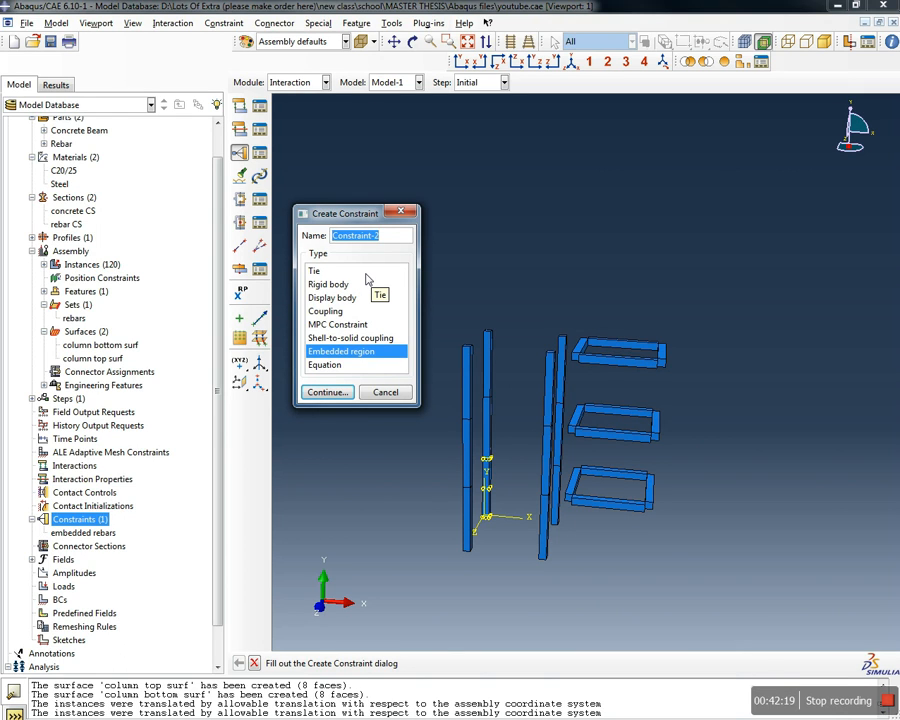
pyautogui.write('column-column')
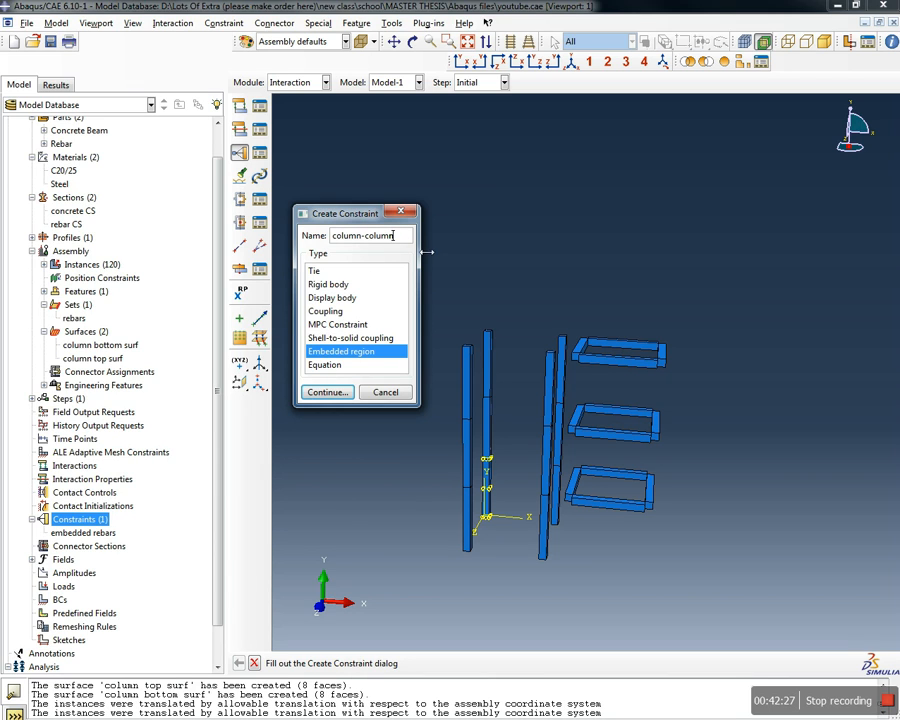
pyautogui.click(321, 272)
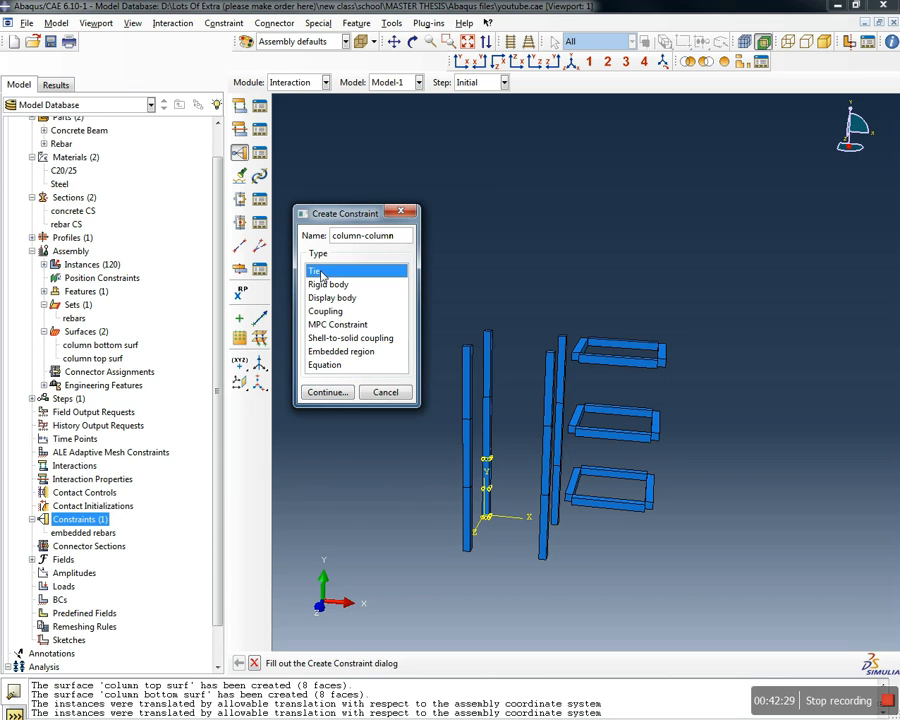
pyautogui.click(340, 393)
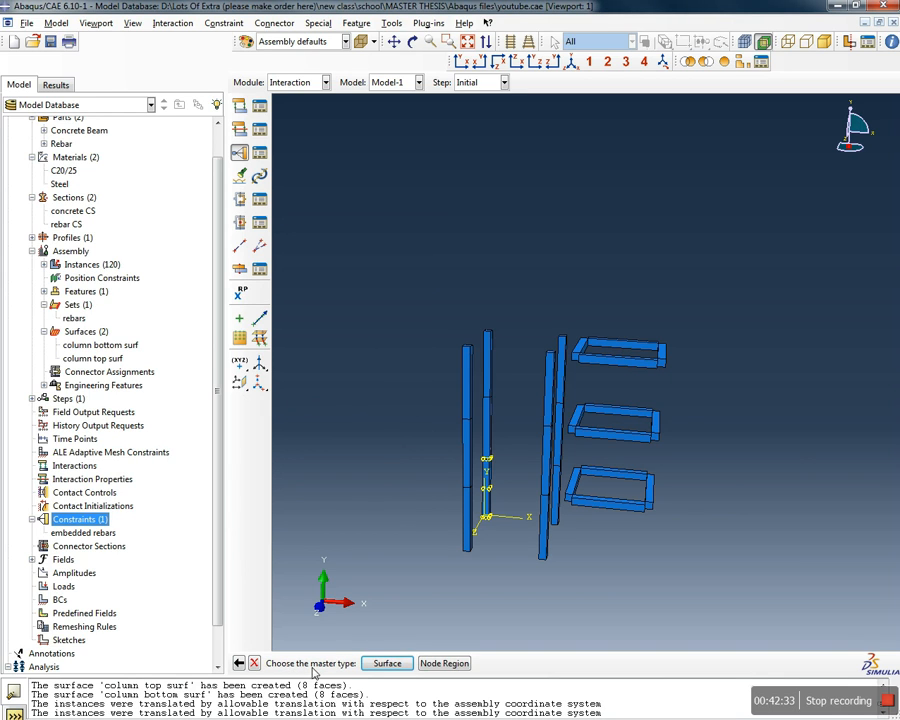
# Tie "column top surf" as master surface to "column bottom surf" as slave surface with the default settings, and save the model database
pyautogui.click(376, 665)
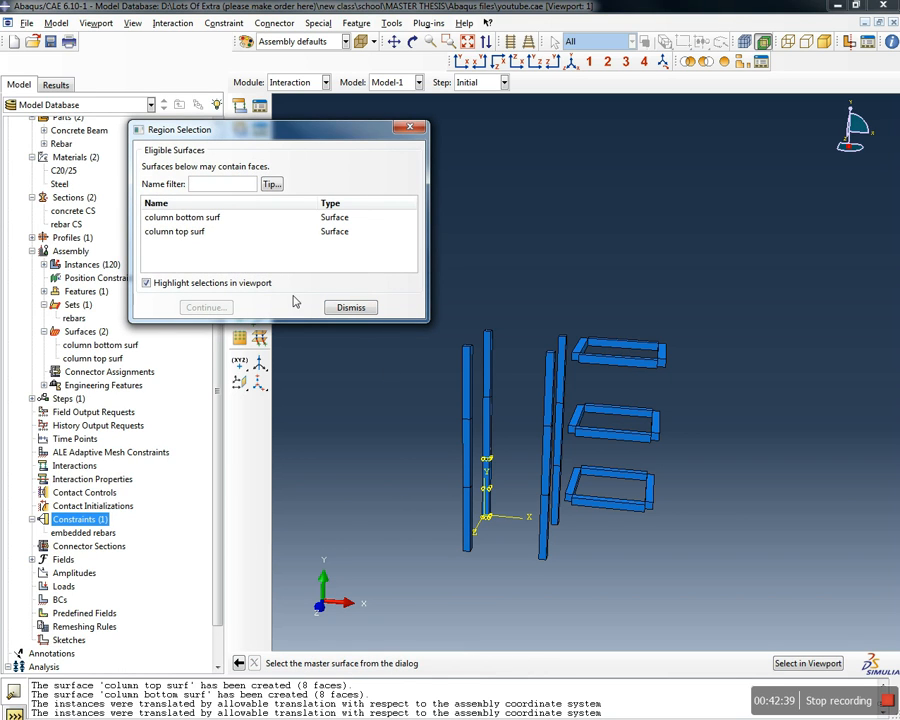
pyautogui.click(183, 236)
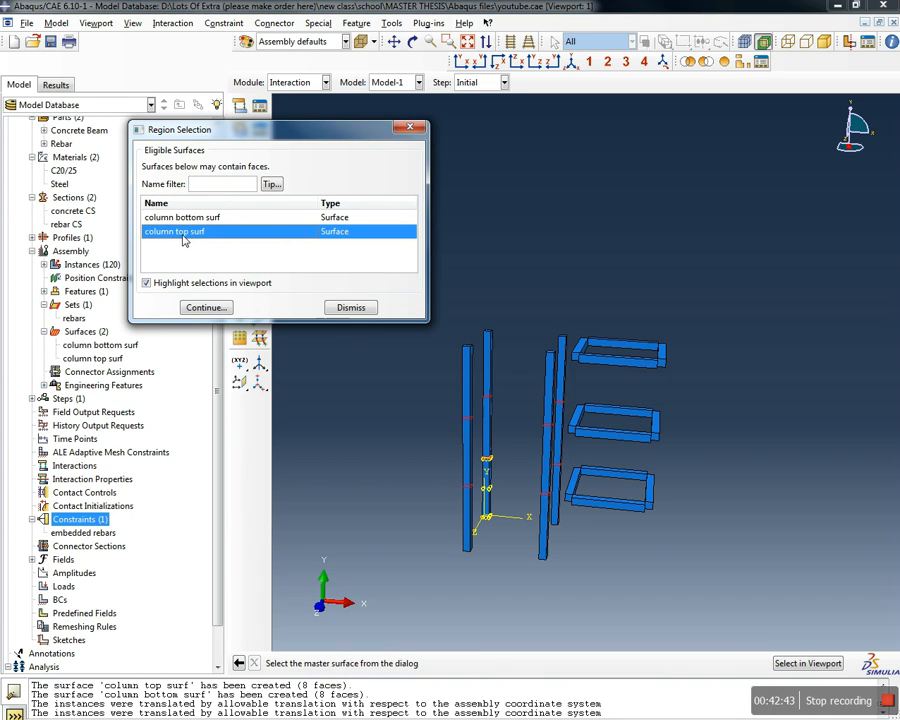
pyautogui.click(185, 307)
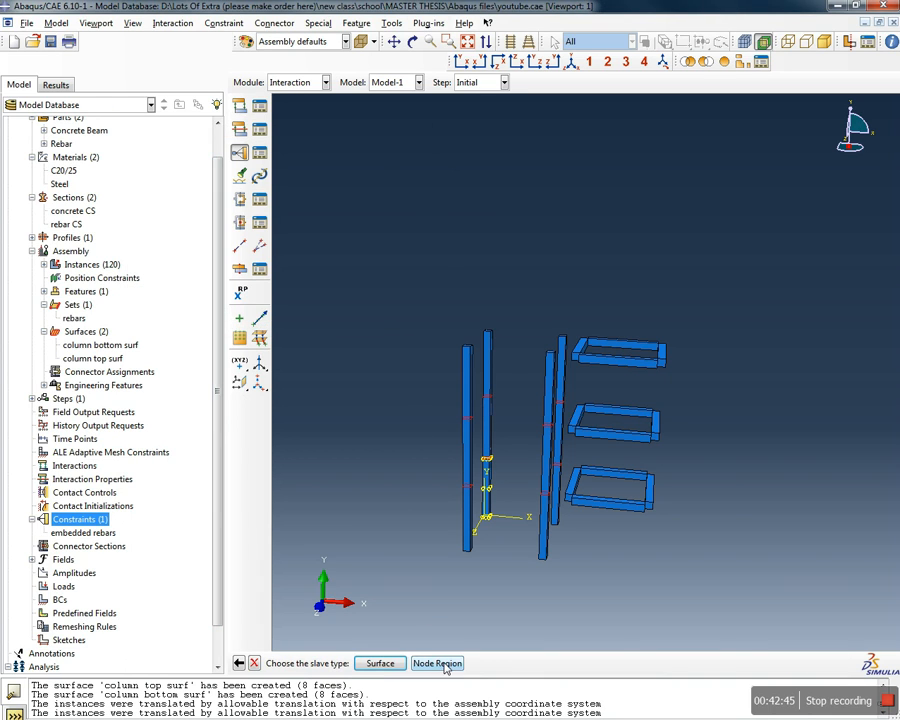
pyautogui.click(380, 664)
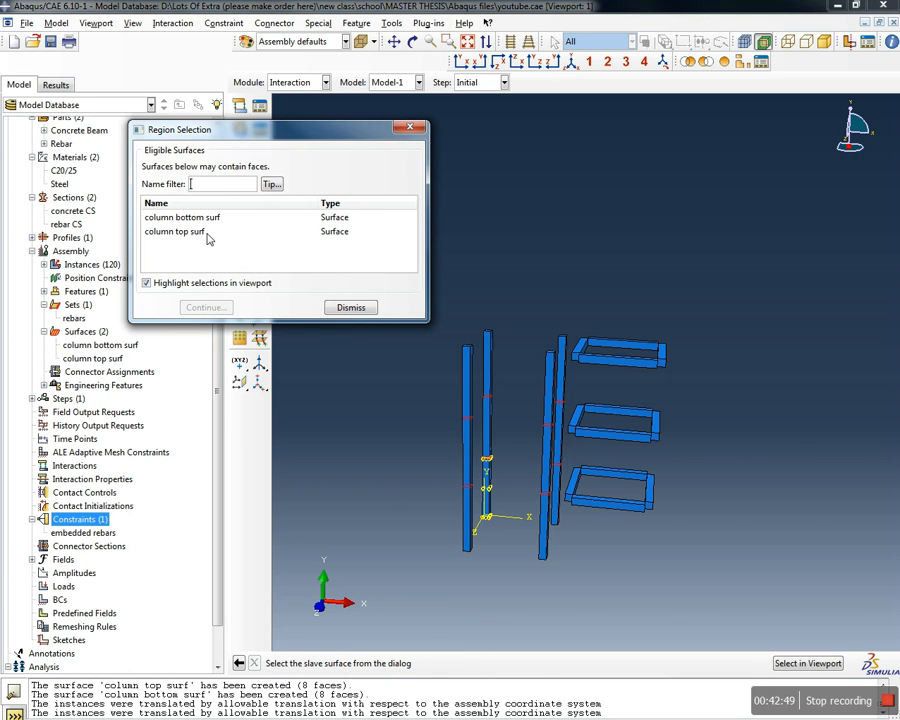
pyautogui.click(206, 218)
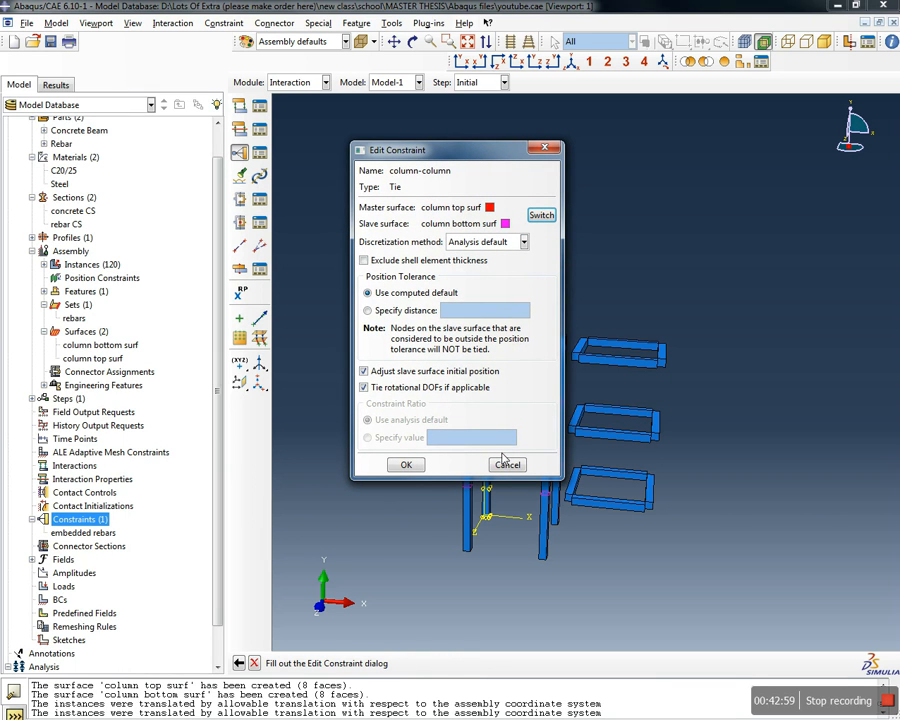
pyautogui.click(406, 465)
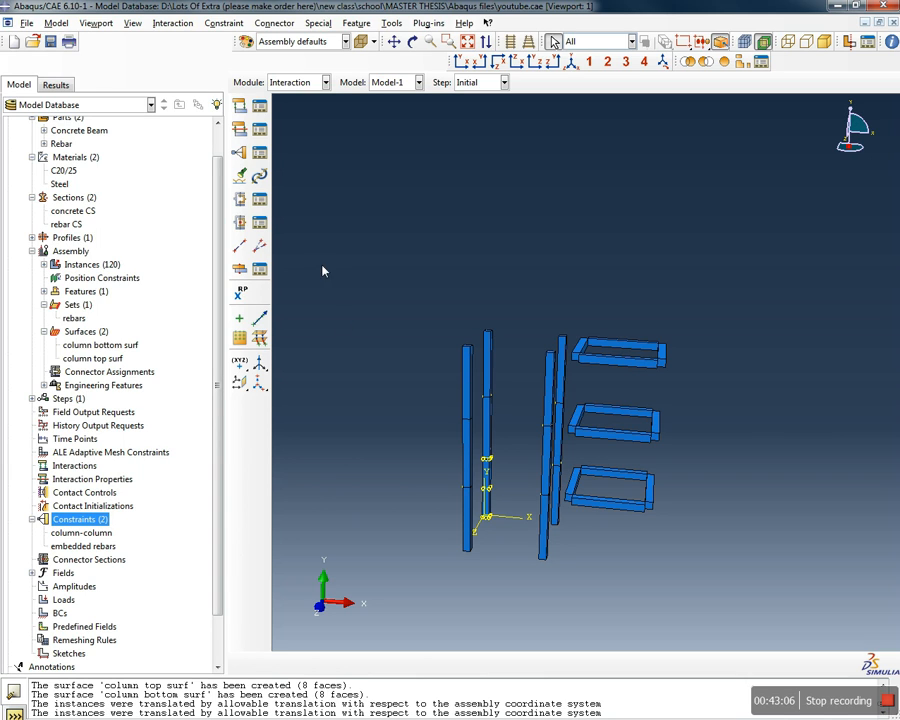
pyautogui.click(51, 43)
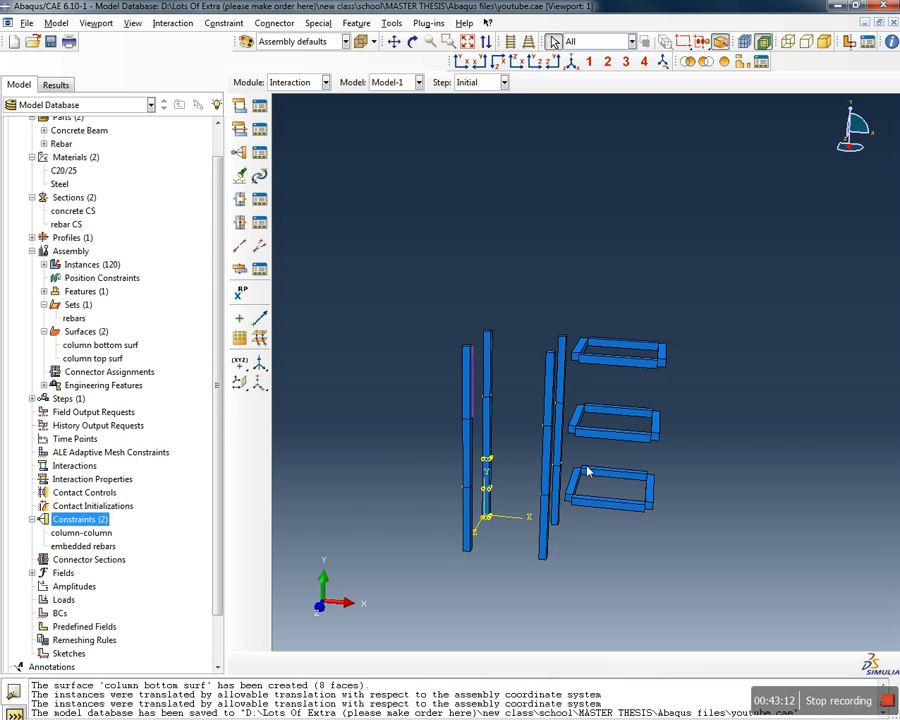
# Open the column-column tie constraint and examine which column joints its highlighted master and slave surfaces cover
pyautogui.keyDown('ctrl'); pyautogui.keyDown('alt'); pyautogui.moveTo(620, 552); pyautogui.dragTo(652, 498); pyautogui.keyUp('alt'); pyautogui.keyUp('ctrl')
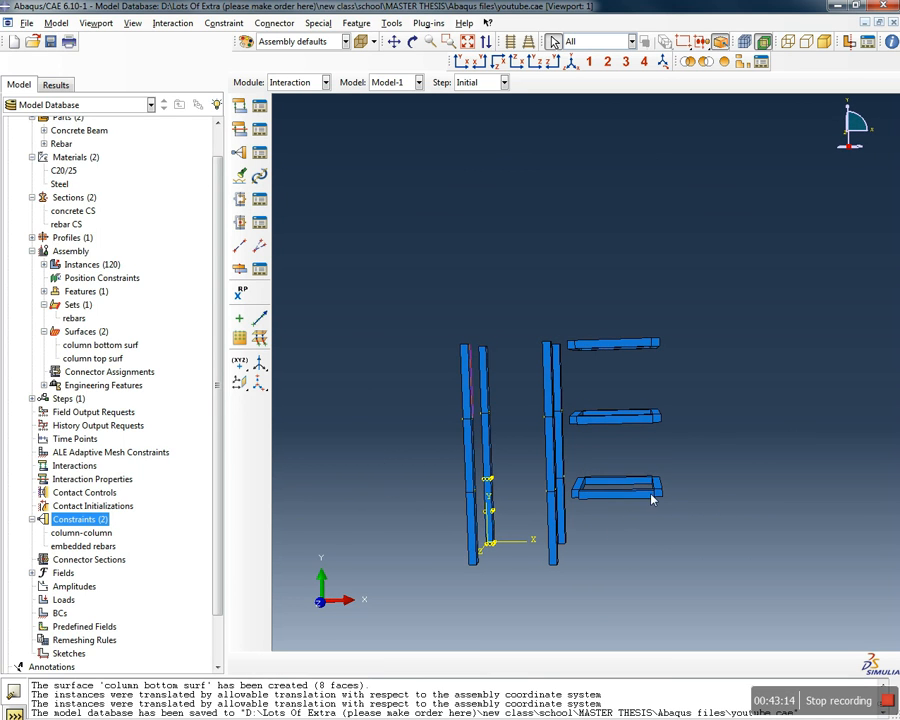
pyautogui.scroll(2, 497, 406)
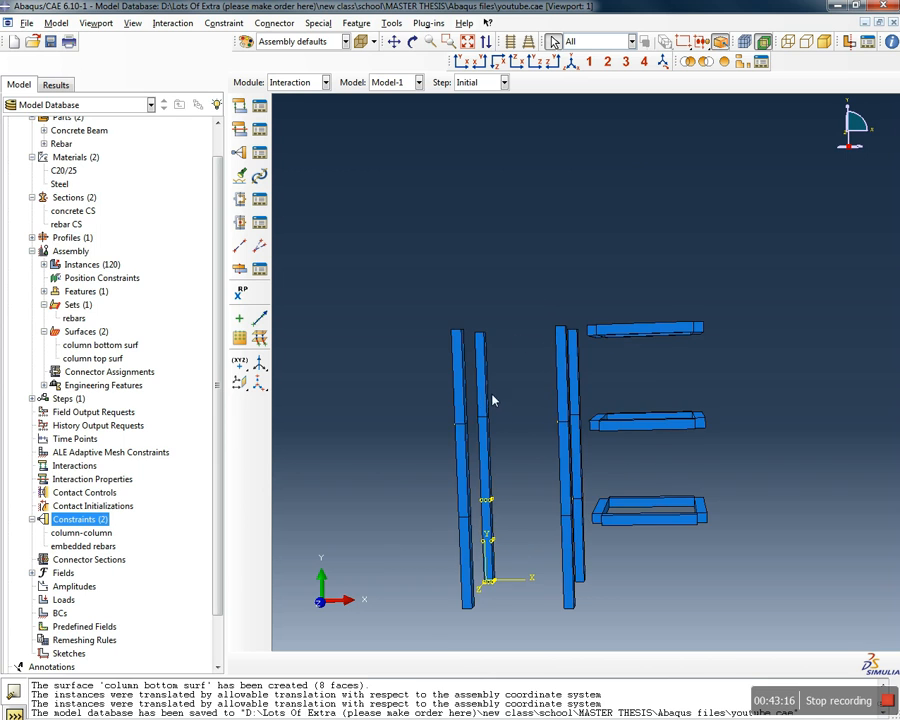
pyautogui.doubleClick(81, 533)
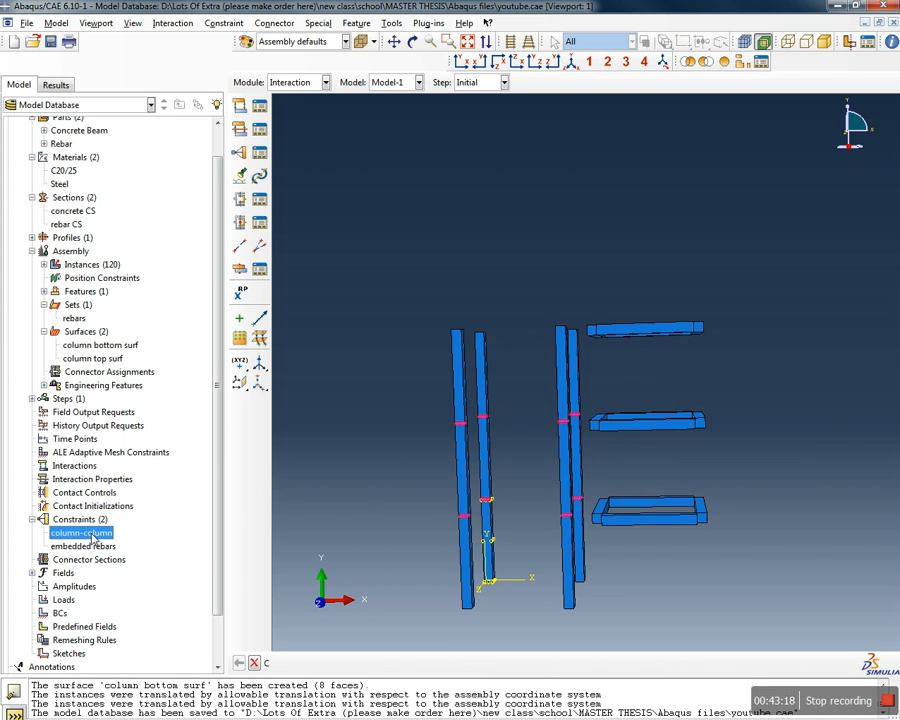
pyautogui.moveTo(440, 149); pyautogui.dragTo(233, 95)
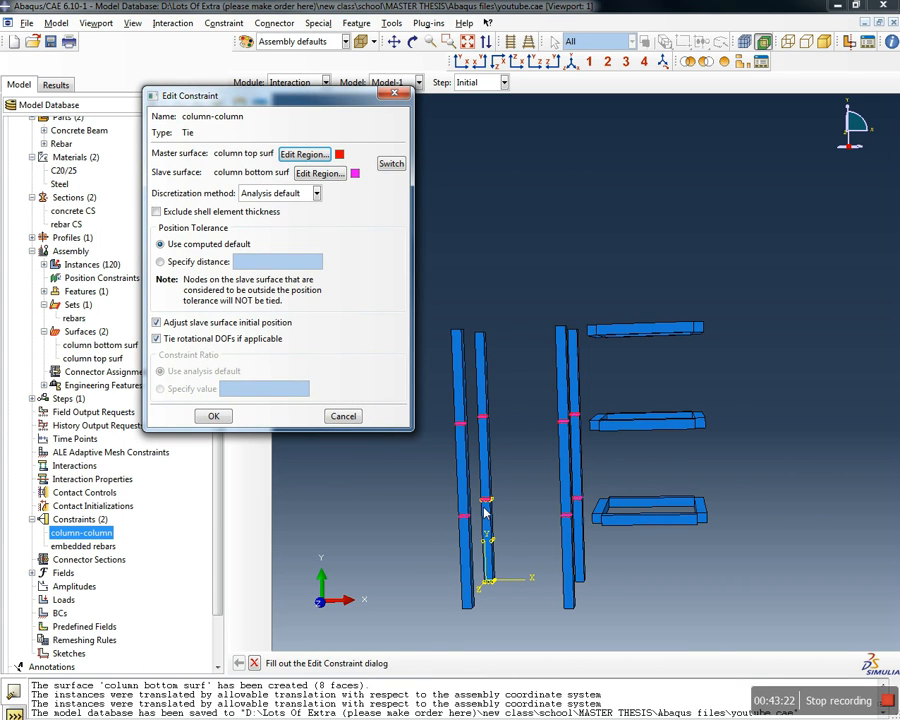
pyautogui.scroll(3, 485, 513)
pyautogui.click(556, 486)
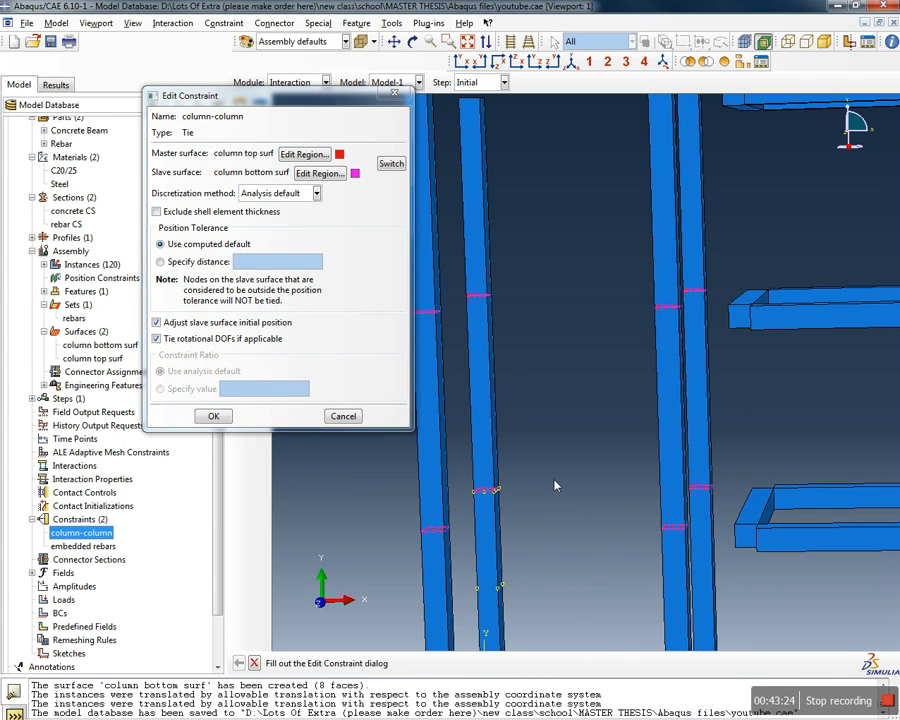
pyautogui.scroll(-5, 527, 382)
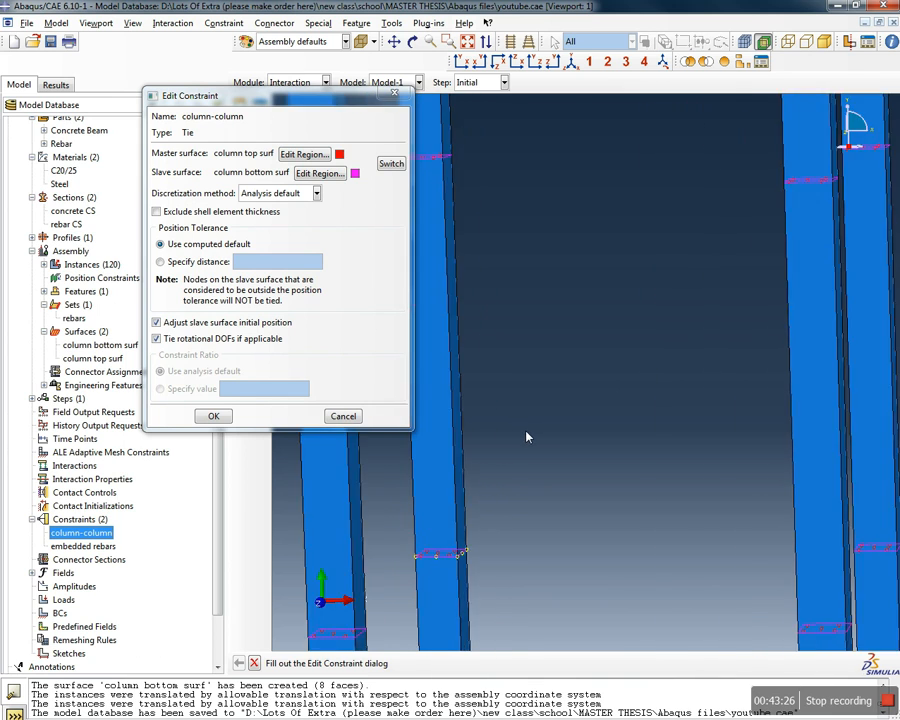
pyautogui.scroll(-2, 527, 437)
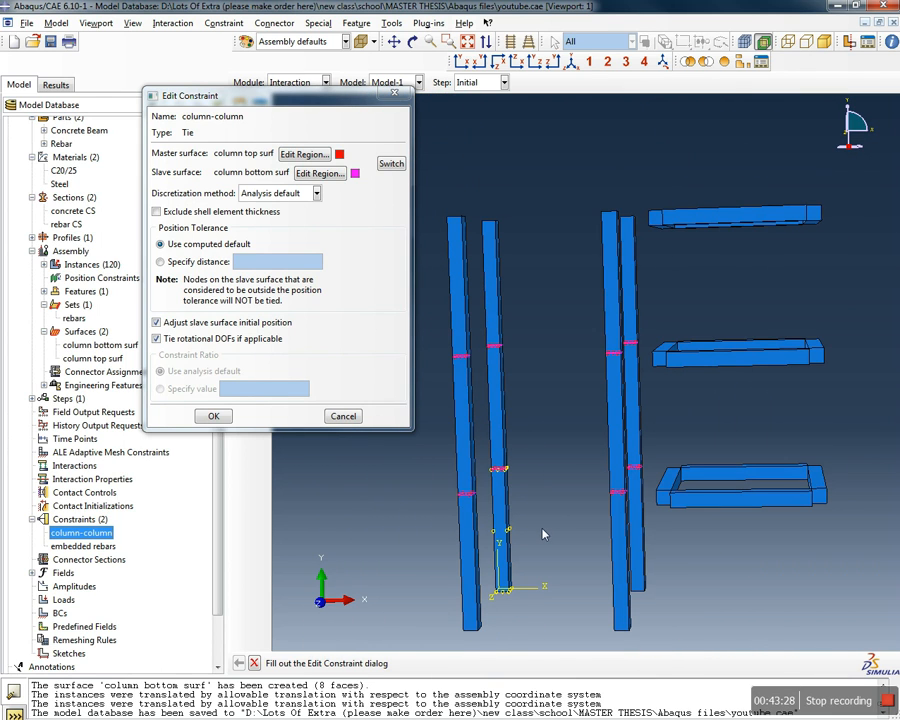
pyautogui.click(214, 415)
pyautogui.keyDown('ctrl'); pyautogui.keyDown('alt'); pyautogui.moveTo(424, 518); pyautogui.dragTo(690, 450); pyautogui.keyUp('alt'); pyautogui.keyUp('ctrl')
pyautogui.scroll(3, 441, 290)
pyautogui.keyDown('ctrl'); pyautogui.keyDown('alt'); pyautogui.moveTo(648, 284); pyautogui.dragTo(447, 511); pyautogui.keyUp('alt'); pyautogui.keyUp('ctrl')
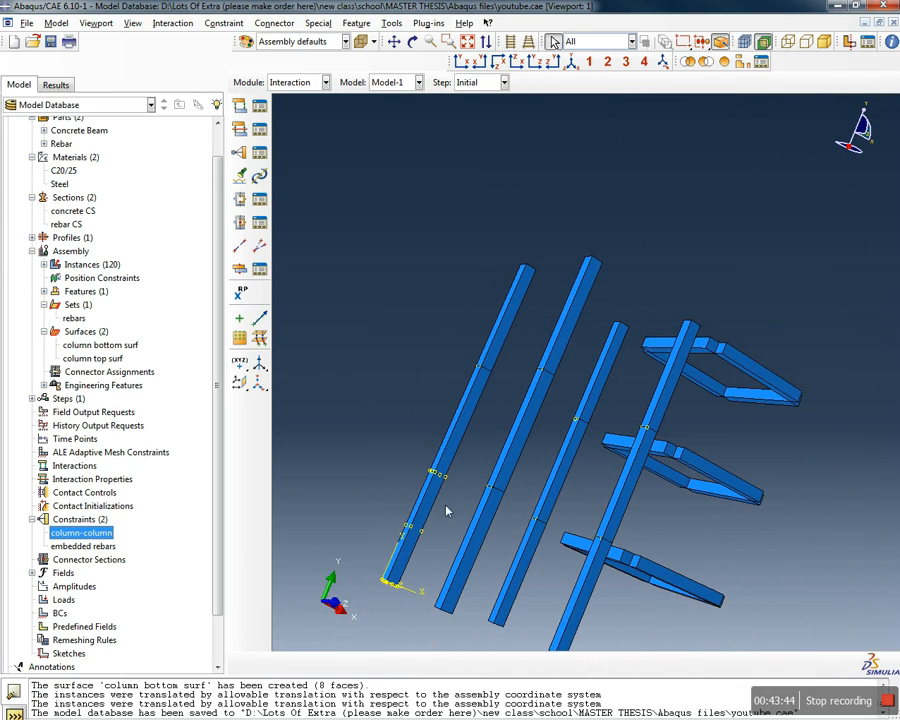
pyautogui.keyDown('ctrl'); pyautogui.keyDown('alt'); pyautogui.moveTo(672, 345); pyautogui.dragTo(546, 229); pyautogui.keyUp('alt'); pyautogui.keyUp('ctrl')
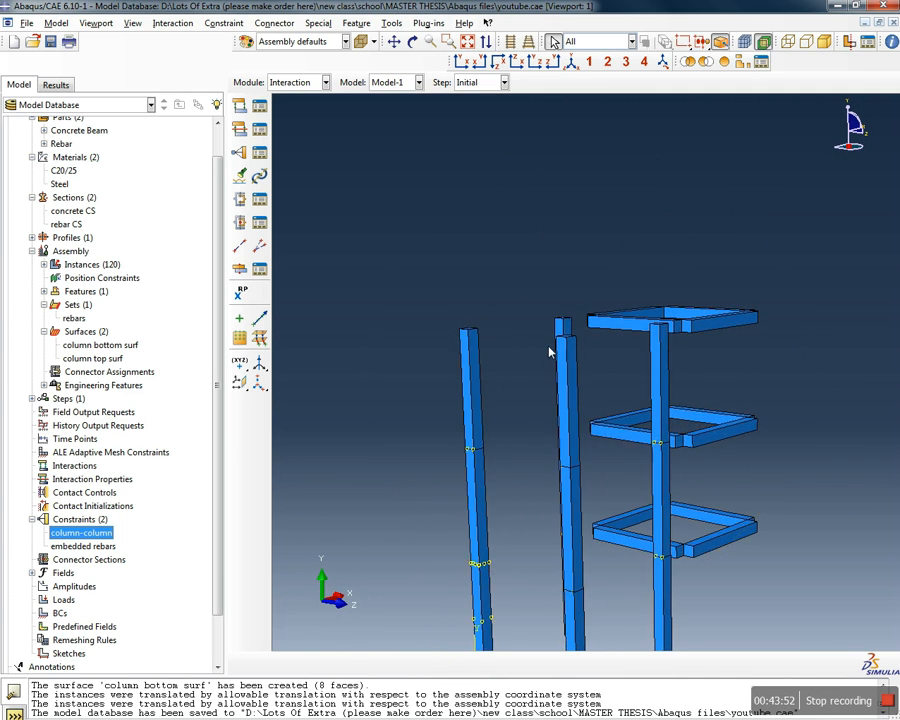
# Delete the embedded rebars constraint from the model
pyautogui.scroll(5, 540, 400)
pyautogui.scroll(-2, 542, 431)
pyautogui.scroll(-4, 543, 436)
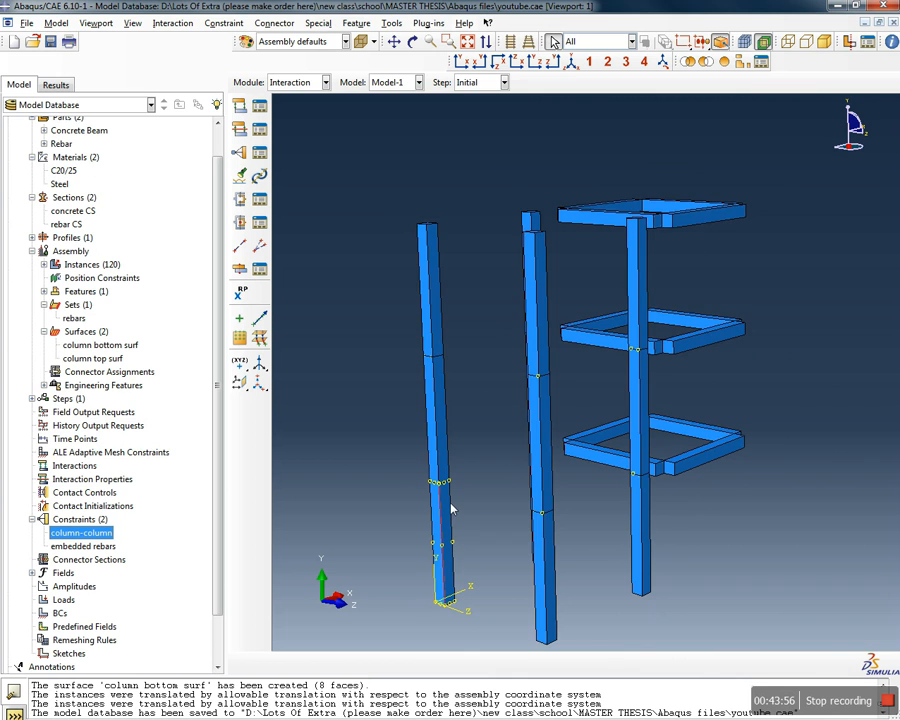
pyautogui.scroll(3, 440, 492)
pyautogui.scroll(-6, 440, 490)
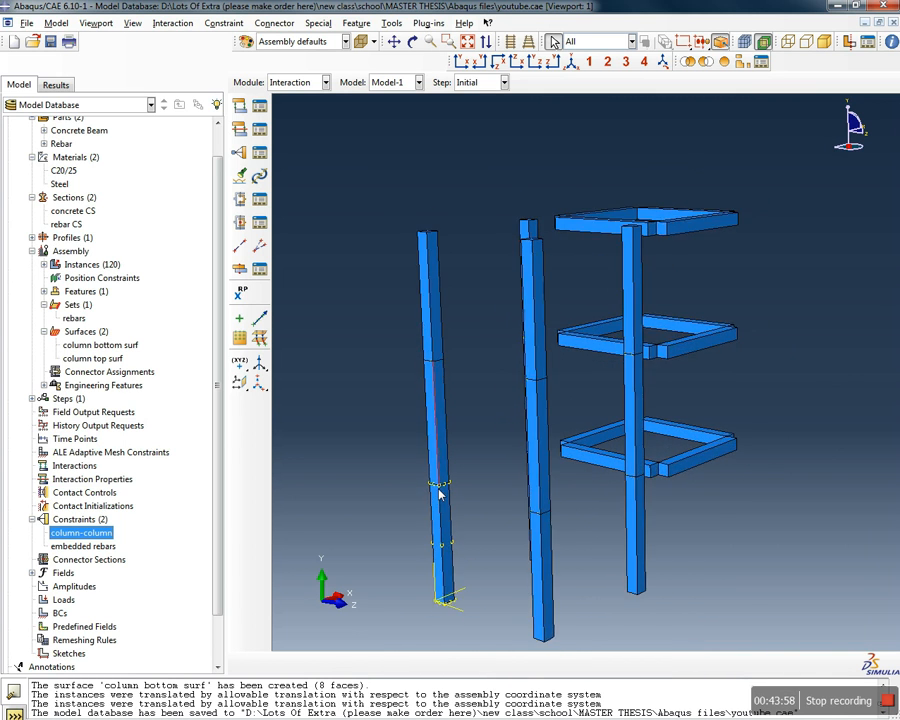
pyautogui.scroll(2, 446, 505)
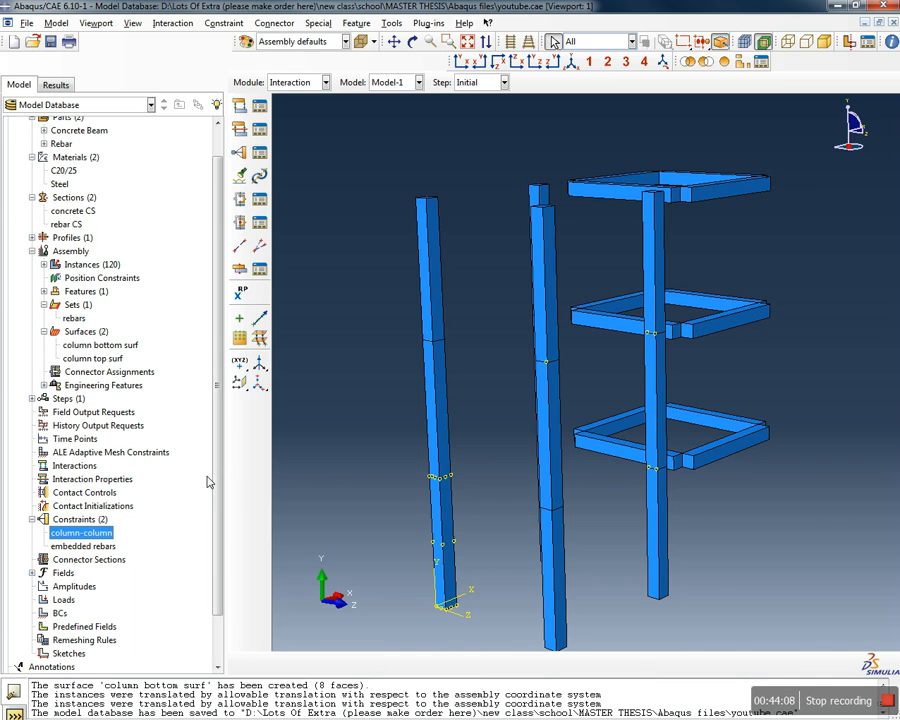
pyautogui.click(83, 546)
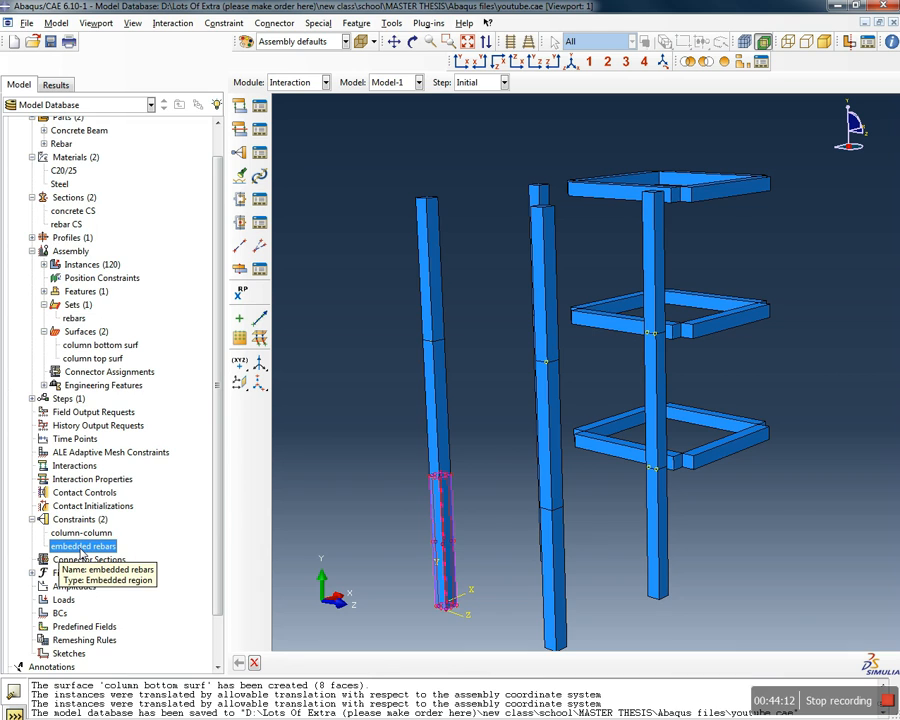
pyautogui.rightClick(83, 553)
pyautogui.click(126, 611)
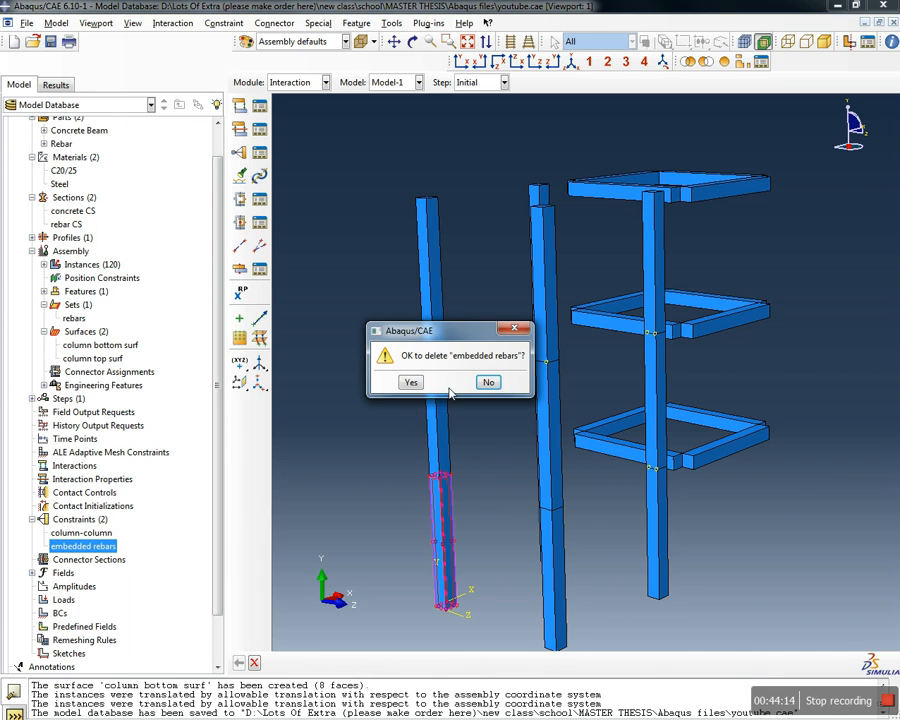
pyautogui.click(411, 382)
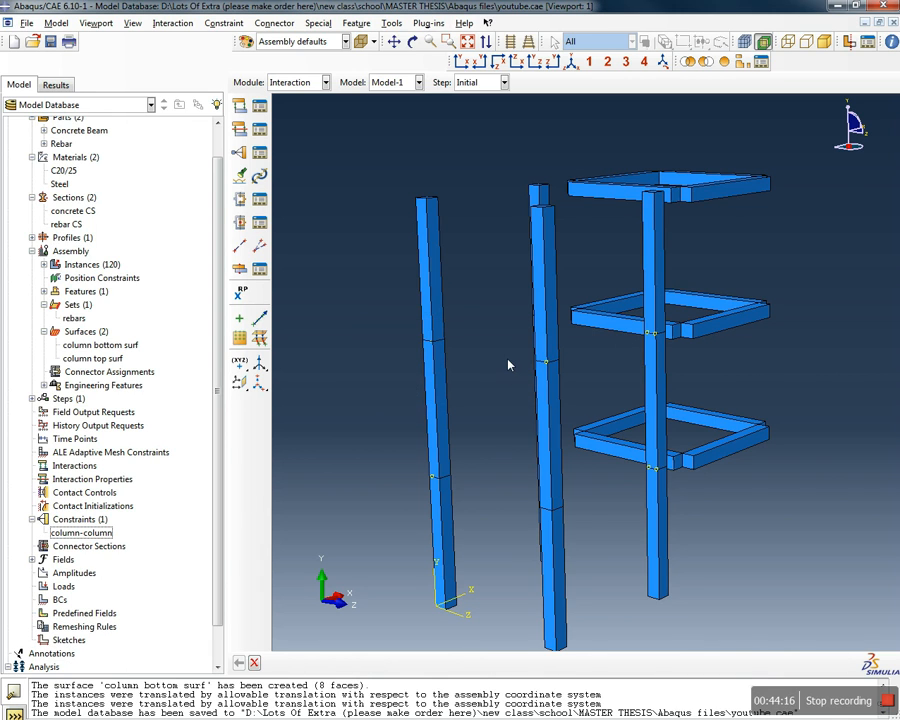
# Open the column-column tie constraint and check which column joints its surfaces highlight from a low viewing angle
pyautogui.keyDown('ctrl'); pyautogui.keyDown('alt'); pyautogui.moveTo(598, 436); pyautogui.dragTo(710, 443); pyautogui.keyUp('alt'); pyautogui.keyUp('ctrl')
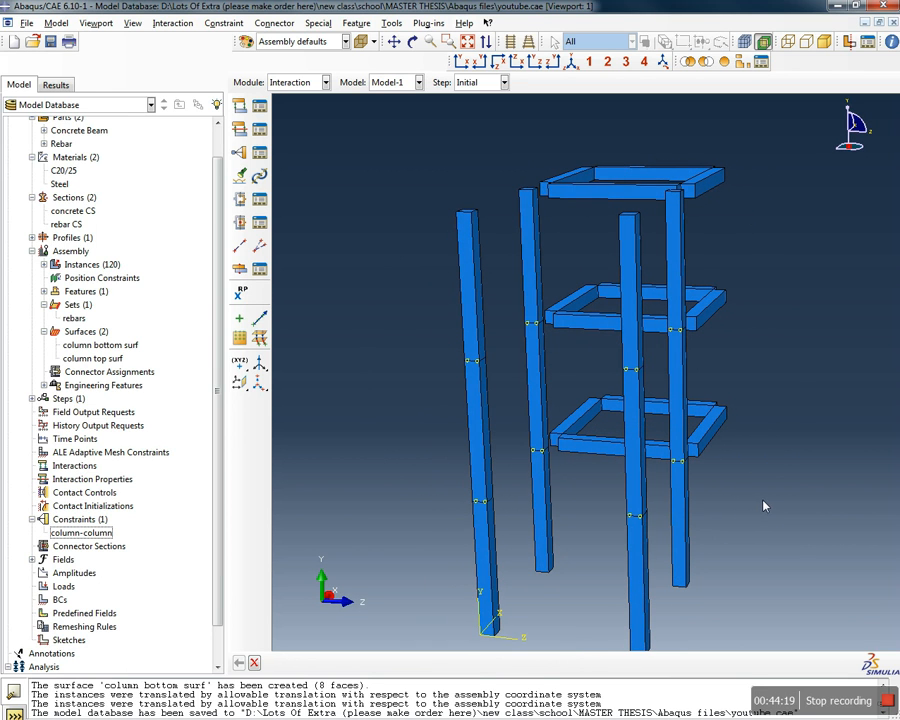
pyautogui.keyDown('ctrl'); pyautogui.keyDown('alt'); pyautogui.moveTo(744, 523); pyautogui.dragTo(420, 282); pyautogui.keyUp('alt'); pyautogui.keyUp('ctrl')
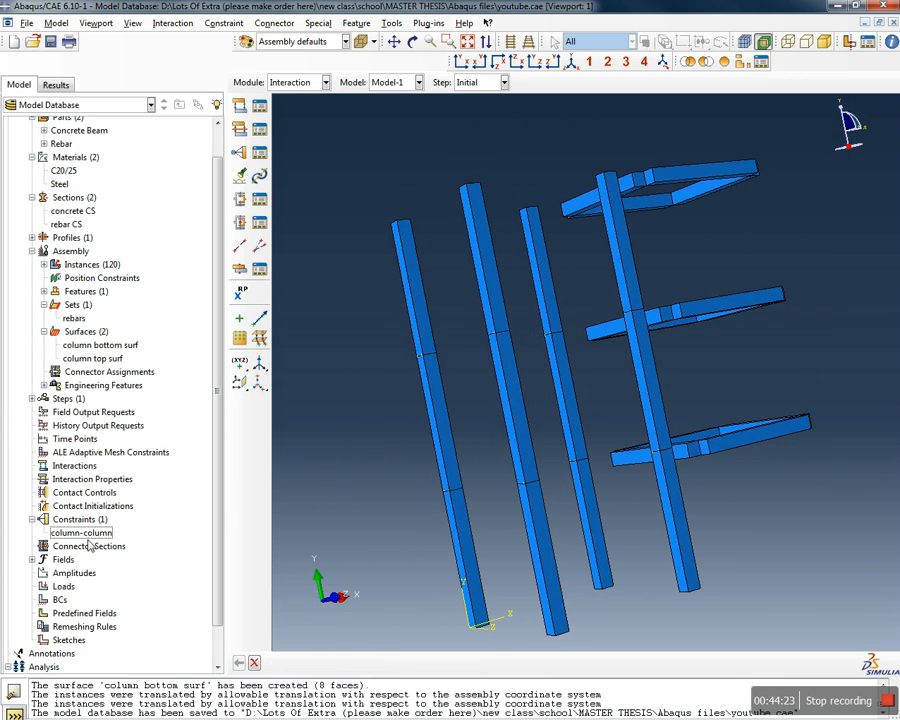
pyautogui.click(86, 534)
pyautogui.doubleClick(88, 535)
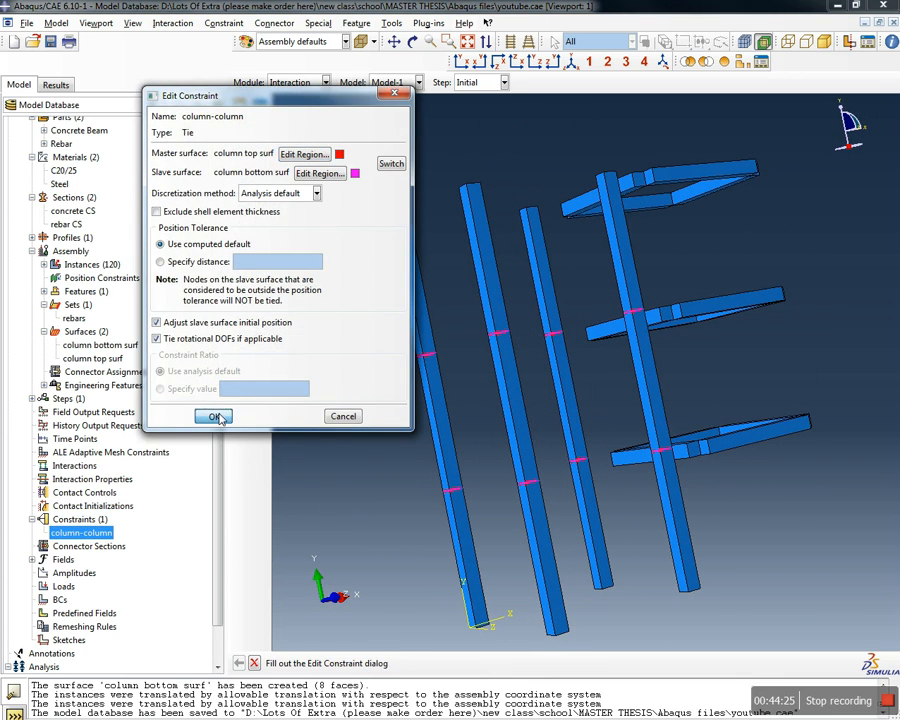
pyautogui.click(209, 415)
pyautogui.keyDown('ctrl'); pyautogui.keyDown('alt'); pyautogui.moveTo(748, 403); pyautogui.dragTo(629, 513); pyautogui.keyUp('alt'); pyautogui.keyUp('ctrl')
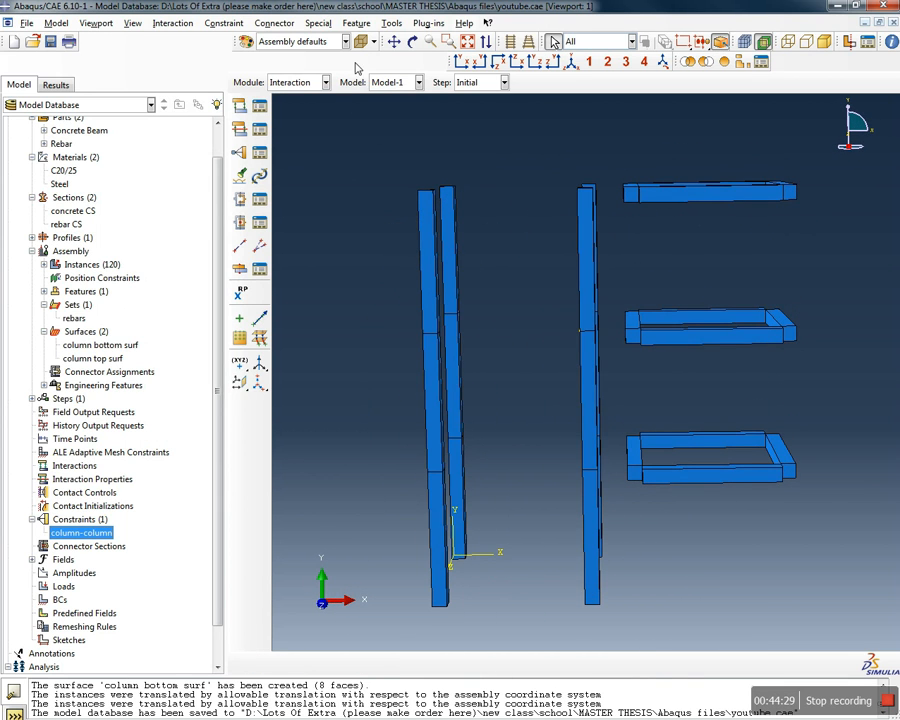
# Compare the assembly with the beam-to-column tie connections figure in report.pdf in Adobe Reader, and return to Abaqus/CAE
pyautogui.click(461, 62)
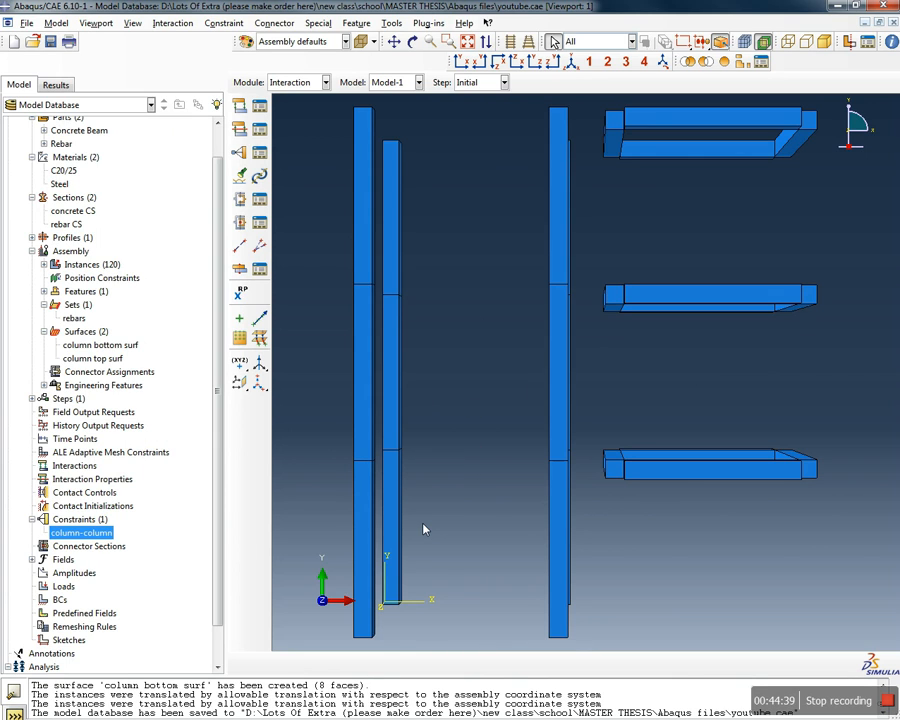
pyautogui.scroll(2, 556, 566)
pyautogui.scroll(-4, 556, 566)
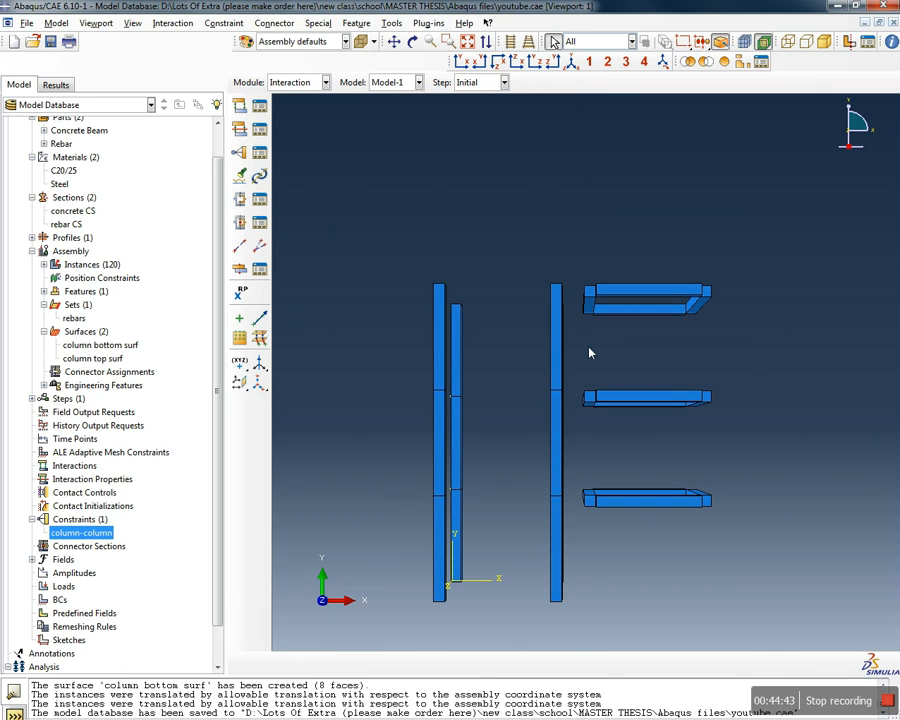
pyautogui.keyDown('ctrl'); pyautogui.keyDown('alt'); pyautogui.moveTo(518, 256); pyautogui.dragTo(502, 315); pyautogui.keyUp('alt'); pyautogui.keyUp('ctrl')
pyautogui.hotkey('alt', 'Tab')
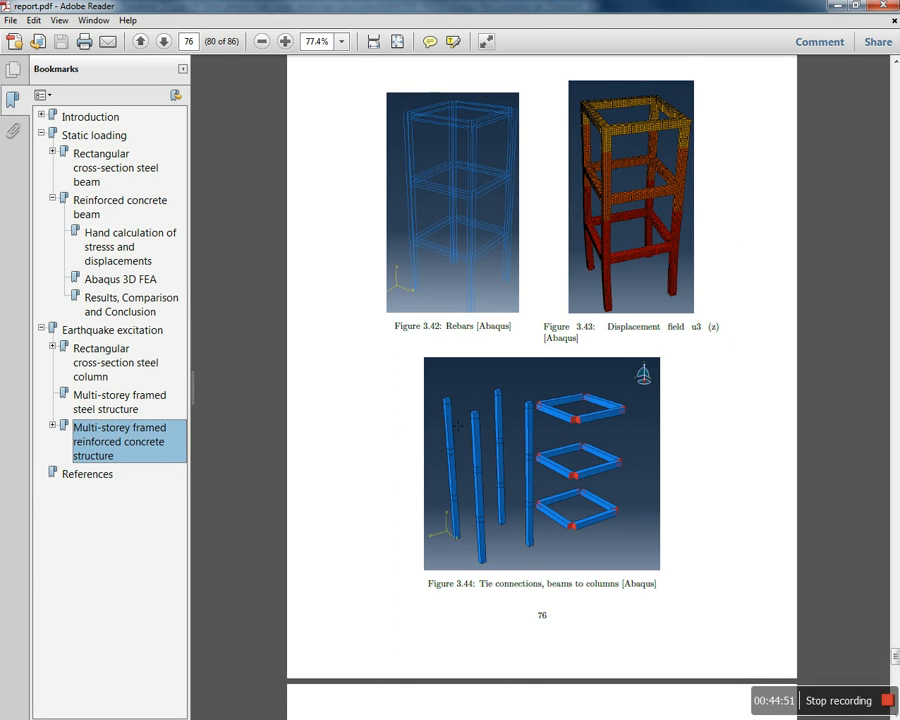
pyautogui.moveTo(516, 15); pyautogui.dragTo(0, 4)
pyautogui.keyDown('ctrl'); pyautogui.keyDown('alt'); pyautogui.moveTo(530, 427); pyautogui.dragTo(598, 450); pyautogui.keyUp('alt'); pyautogui.keyUp('ctrl')
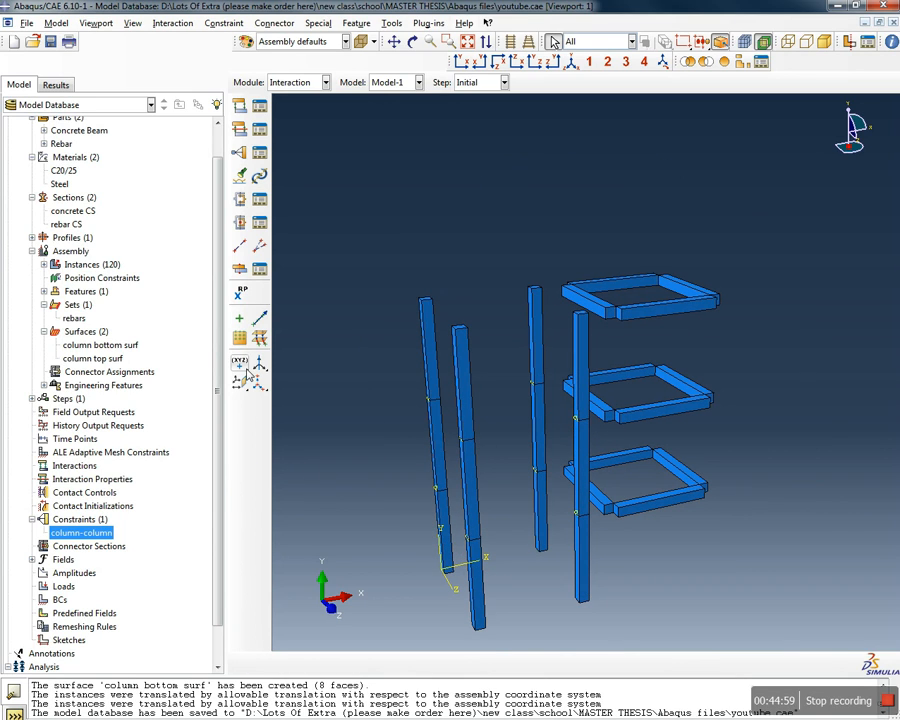
# Switch to the Assembly module
pyautogui.click(320, 82)
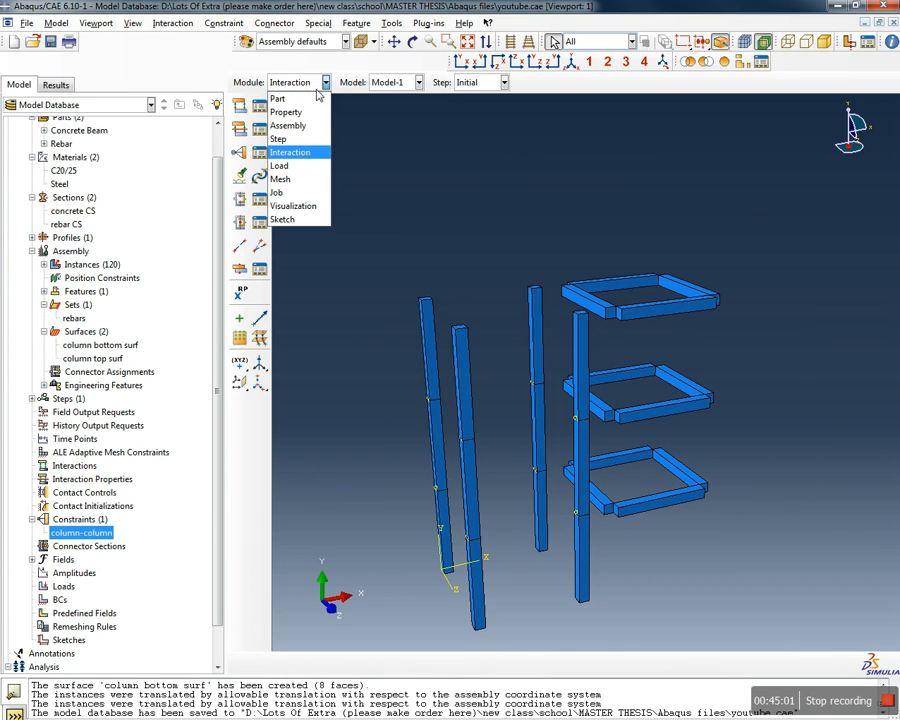
pyautogui.click(311, 125)
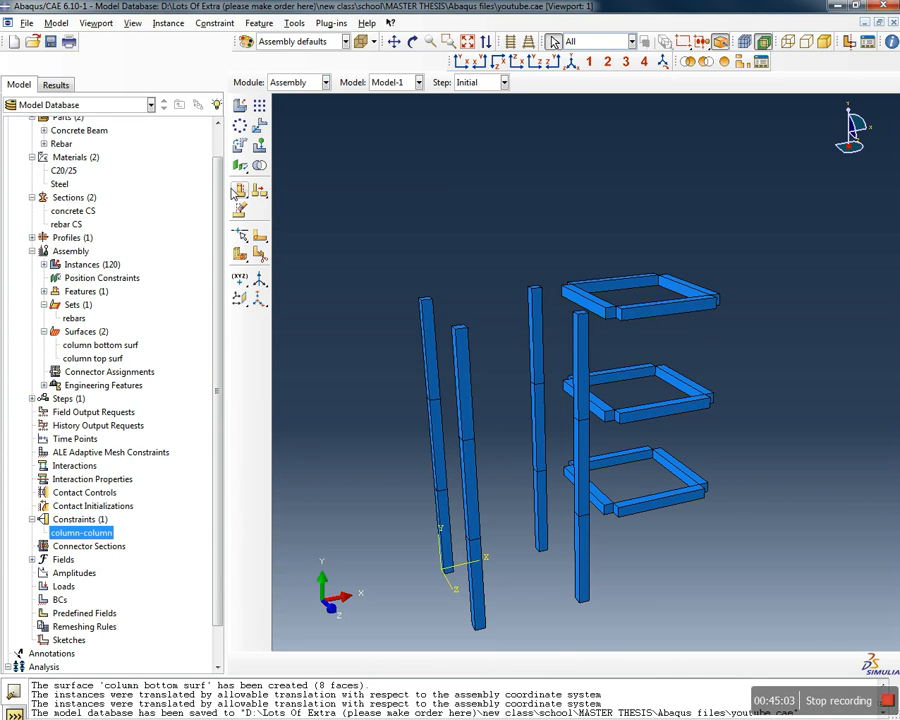
# Try to partition the four bottom-storey columns with a Point & Normal plane, using the lowest front beam's bottom corner and its bottom edge as normal
pyautogui.click(240, 257)
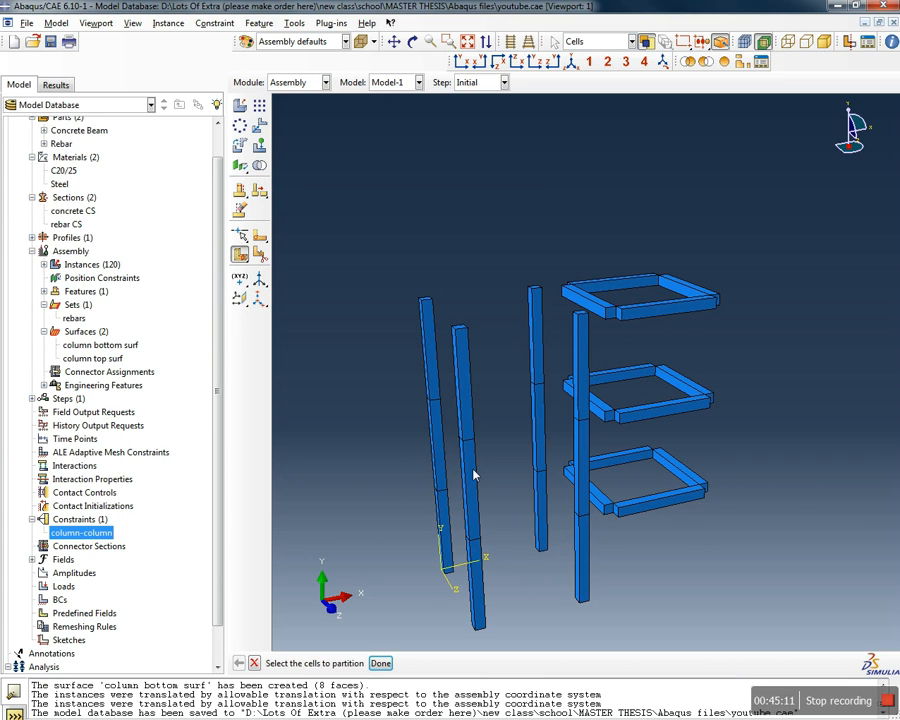
pyautogui.scroll(-1, 468, 466)
pyautogui.keyDown('ctrl'); pyautogui.keyDown('alt'); pyautogui.moveTo(522, 552); pyautogui.dragTo(530, 488); pyautogui.keyUp('alt'); pyautogui.keyUp('ctrl')
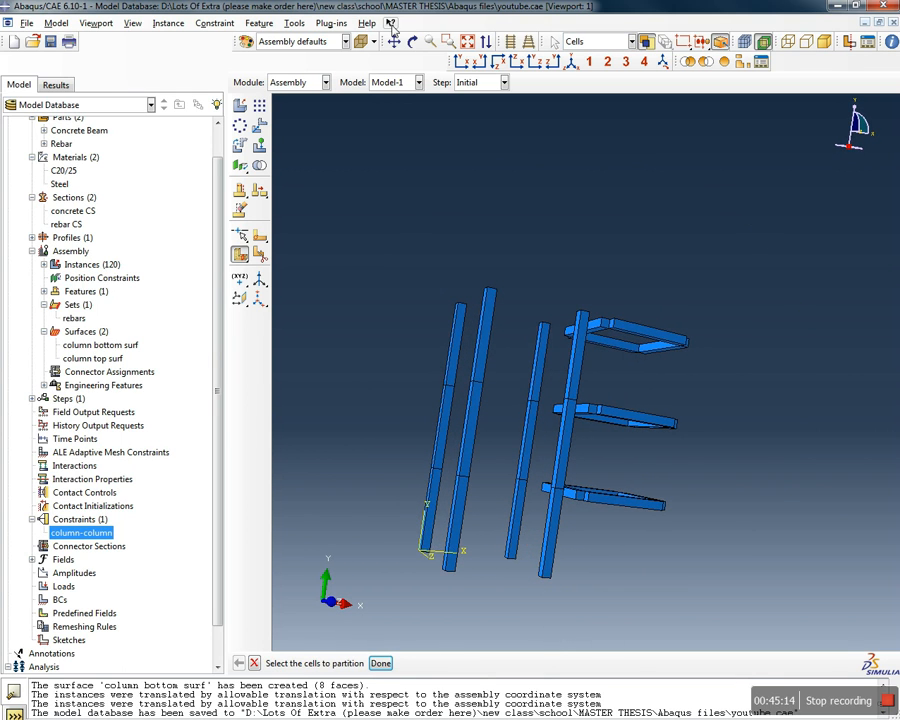
pyautogui.click(462, 62)
pyautogui.moveTo(628, 535); pyautogui.dragTo(305, 568)
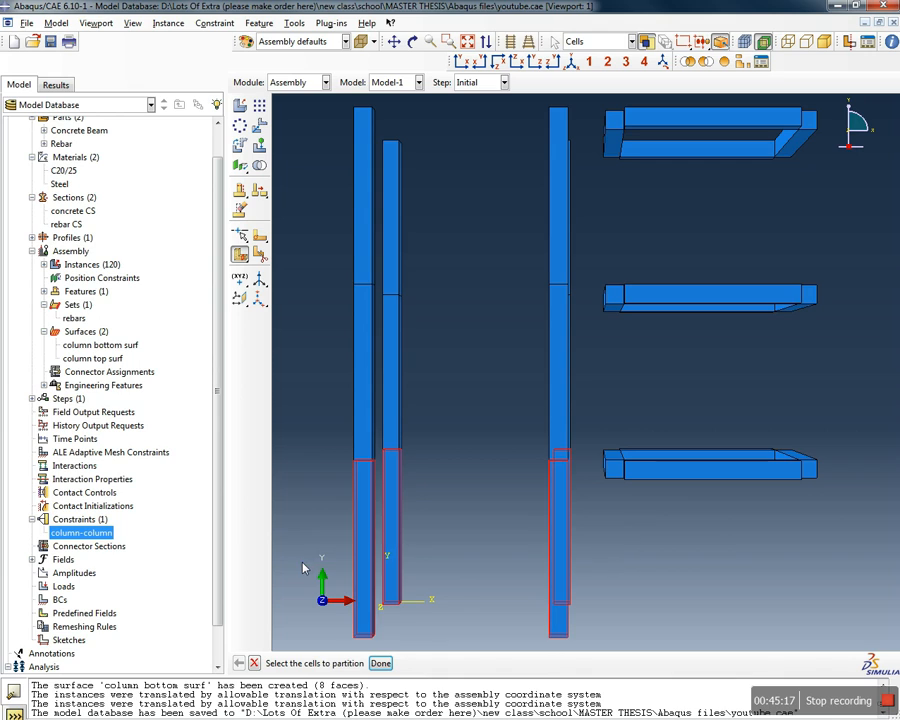
pyautogui.click(379, 663)
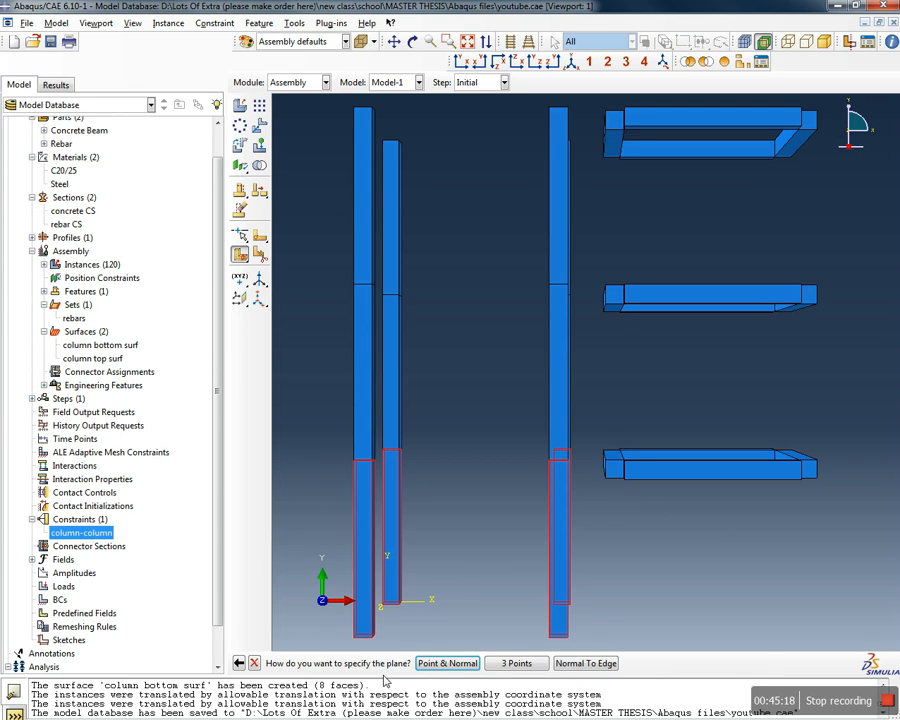
pyautogui.click(448, 663)
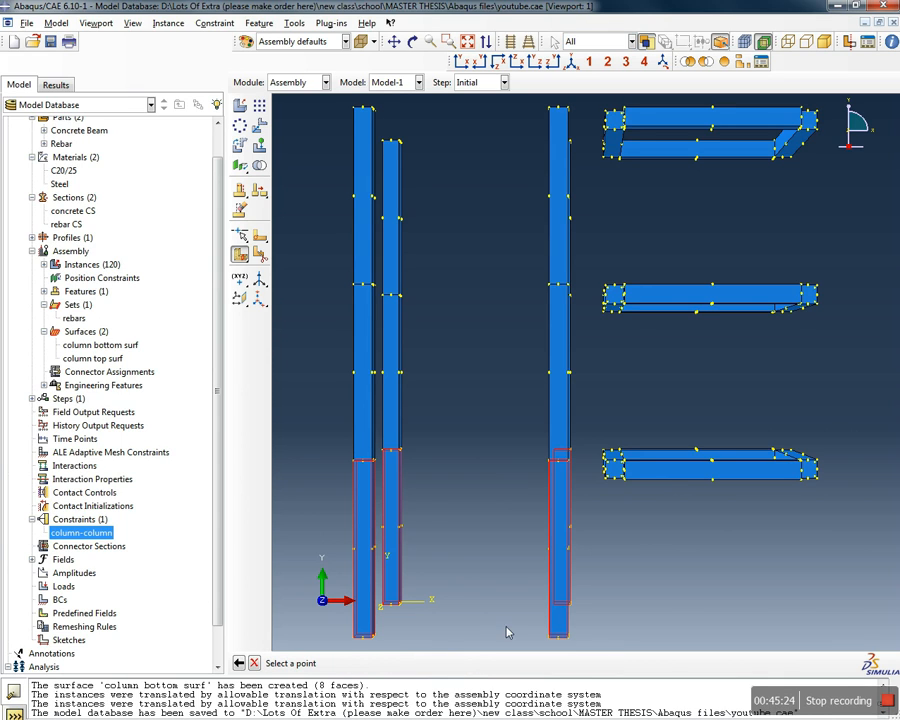
pyautogui.click(624, 482)
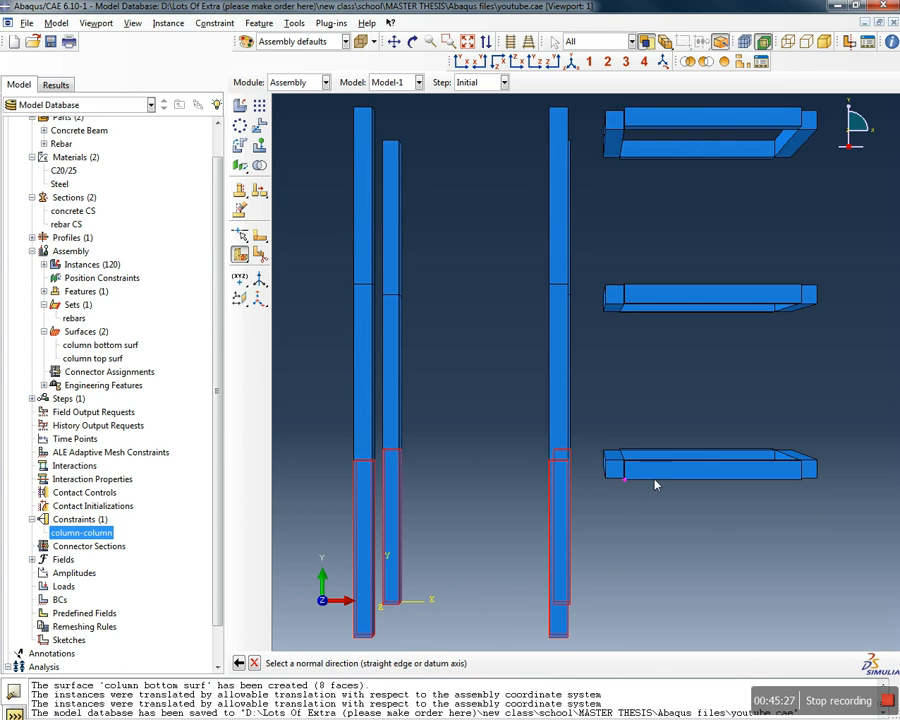
pyautogui.click(655, 481)
pyautogui.click(410, 663)
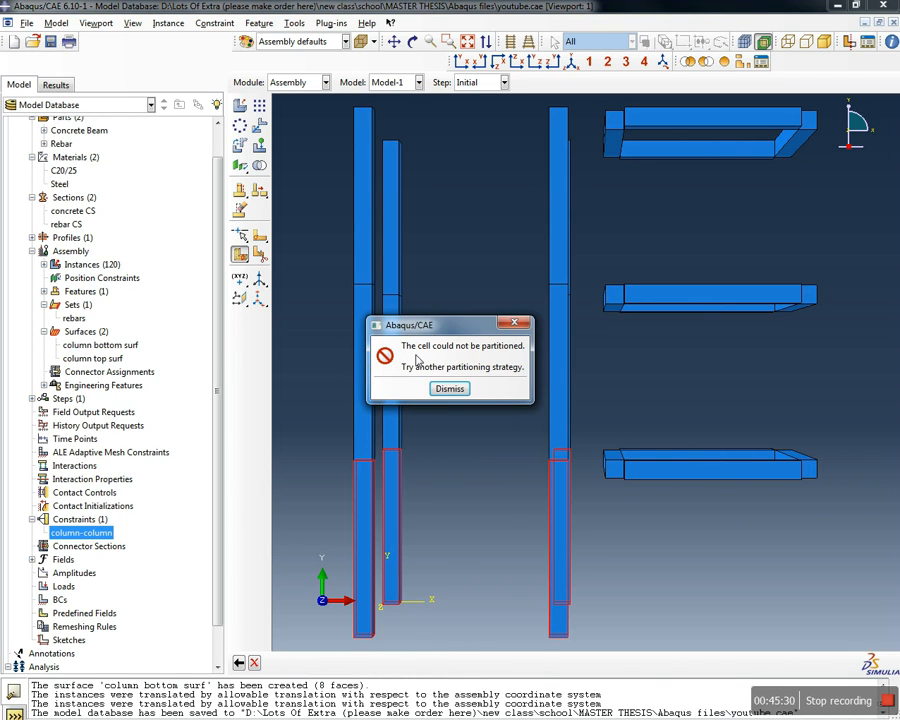
pyautogui.click(457, 389)
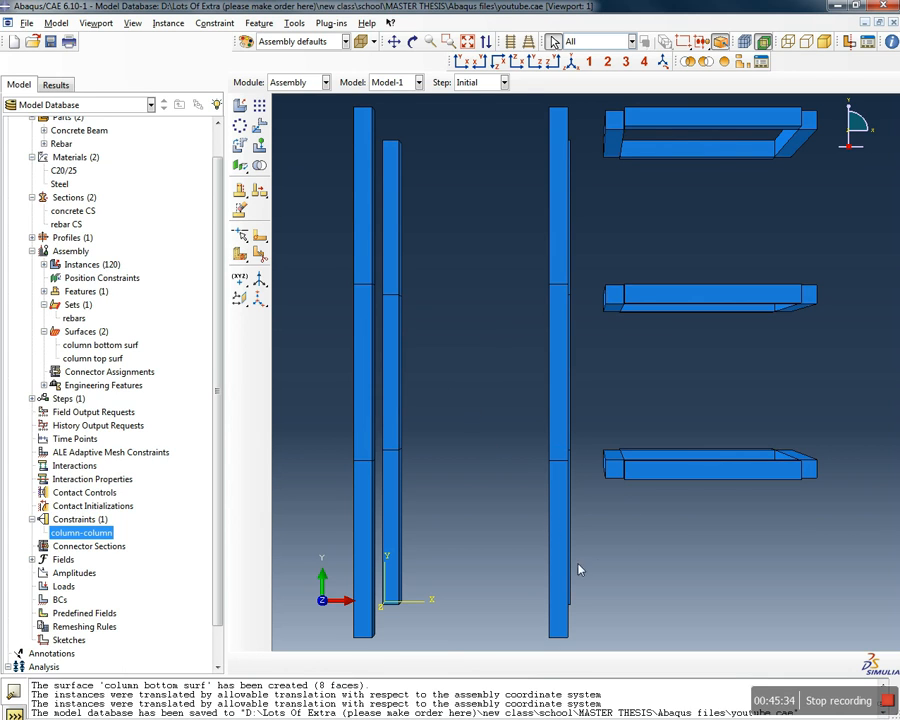
# Partition the four bottom-storey columns with a 3 Points plane through three bottom points at a corner of the lowest beam frame
pyautogui.click(240, 253)
pyautogui.moveTo(603, 532); pyautogui.dragTo(321, 552)
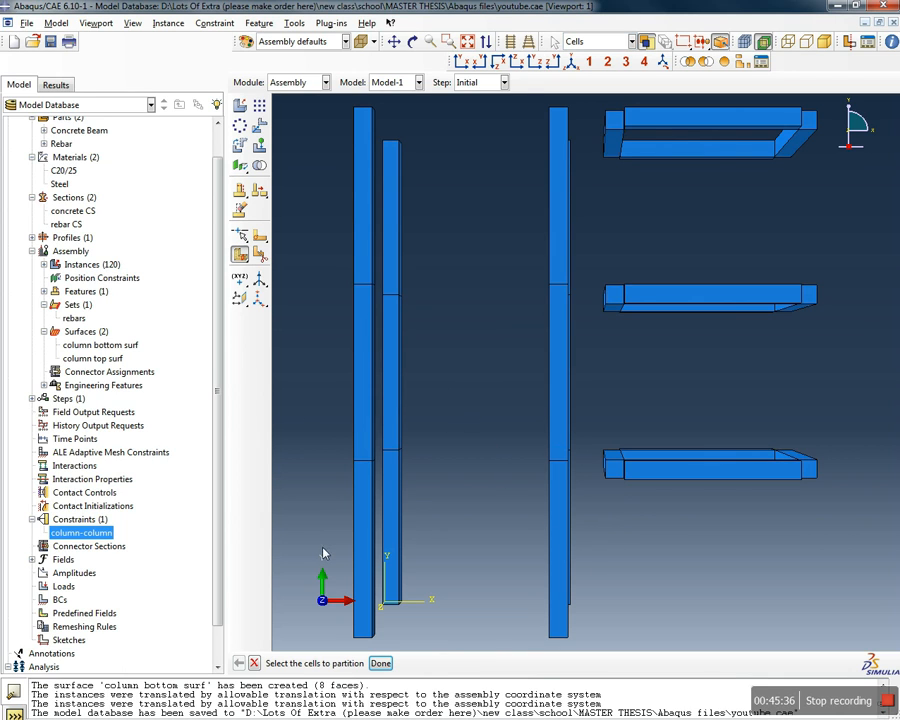
pyautogui.click(381, 664)
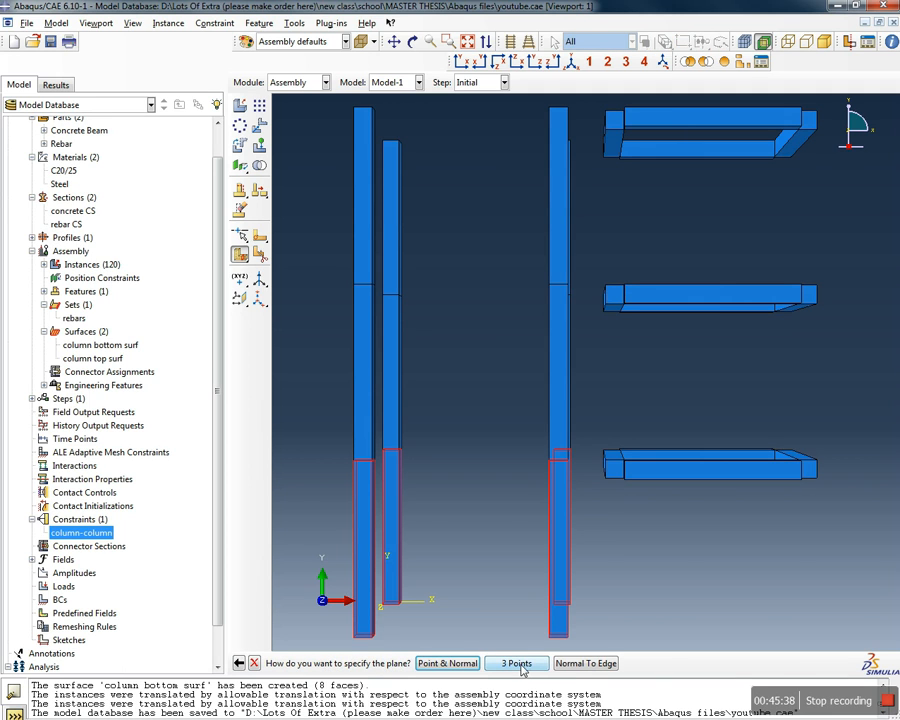
pyautogui.click(517, 663)
pyautogui.scroll(-2, 615, 476)
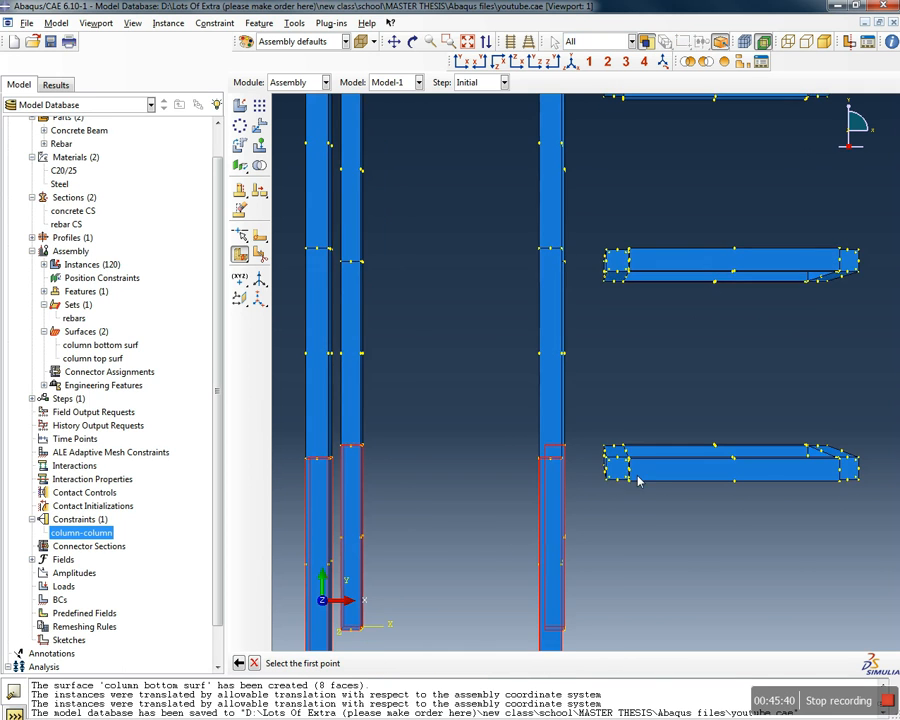
pyautogui.keyDown('ctrl'); pyautogui.keyDown('alt'); pyautogui.moveTo(648, 476); pyautogui.dragTo(603, 517); pyautogui.keyUp('alt'); pyautogui.keyUp('ctrl')
pyautogui.scroll(-3, 603, 517)
pyautogui.click(594, 497)
pyautogui.click(623, 502)
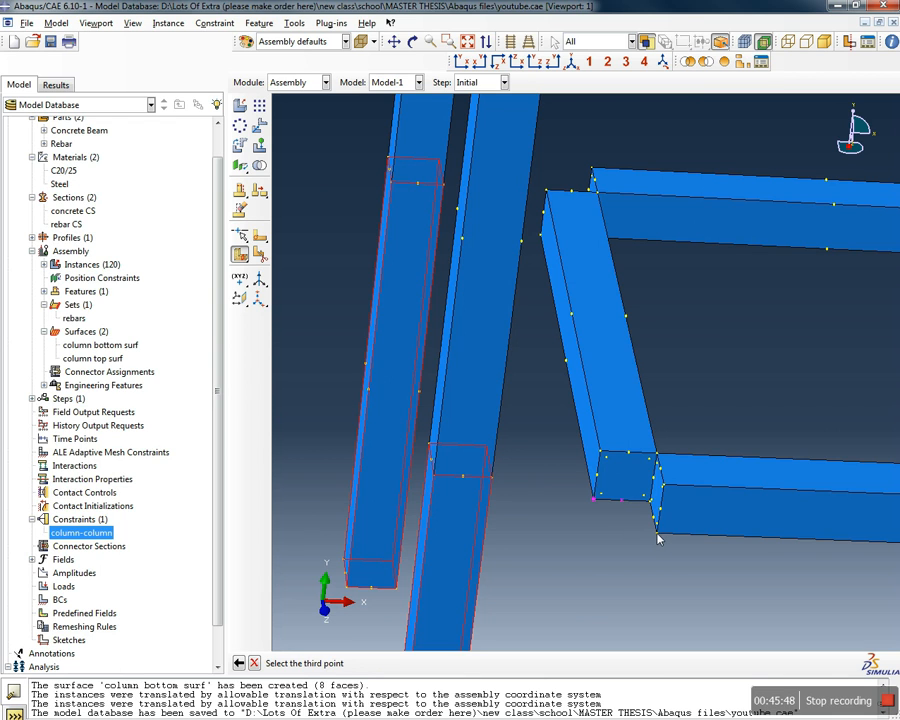
pyautogui.click(657, 534)
pyautogui.click(412, 663)
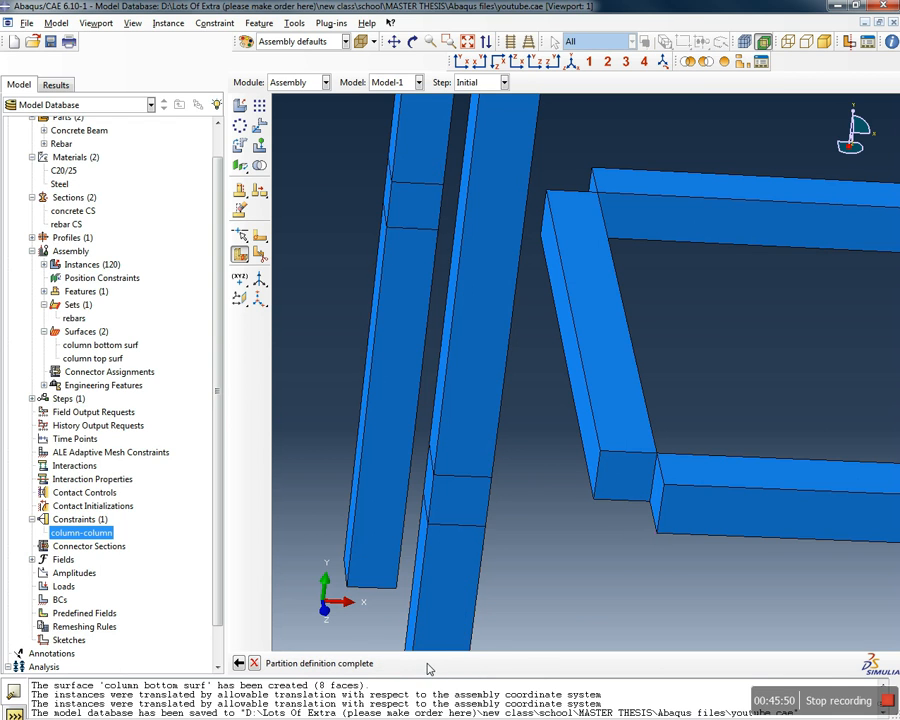
# Partition the four middle-storey columns with a 3 Points plane through three bottom points at a corner of the middle beam frame
pyautogui.keyDown('ctrl'); pyautogui.keyDown('alt'); pyautogui.moveTo(616, 500); pyautogui.dragTo(565, 401); pyautogui.keyUp('alt'); pyautogui.keyUp('ctrl')
pyautogui.scroll(-5, 580, 408)
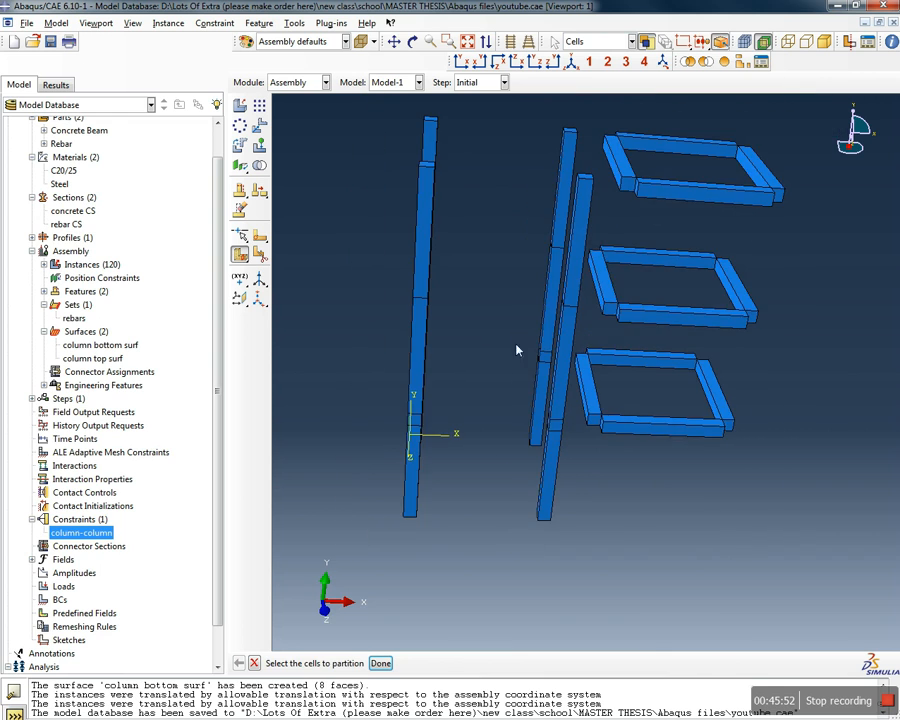
pyautogui.keyDown('ctrl'); pyautogui.keyDown('alt'); pyautogui.moveTo(500, 288); pyautogui.dragTo(447, 264); pyautogui.keyUp('alt'); pyautogui.keyUp('ctrl')
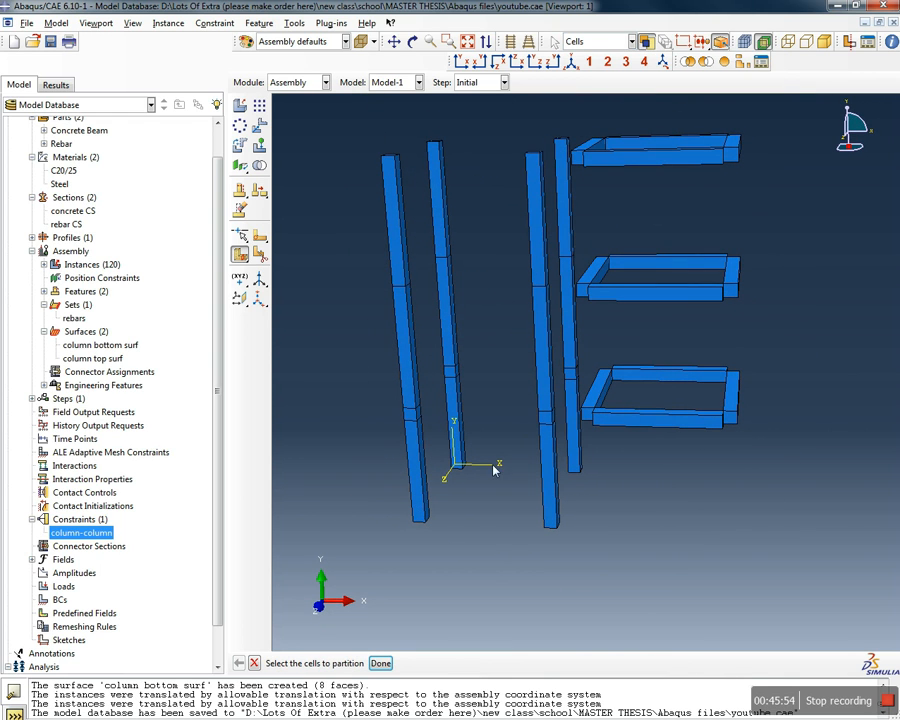
pyautogui.click(460, 63)
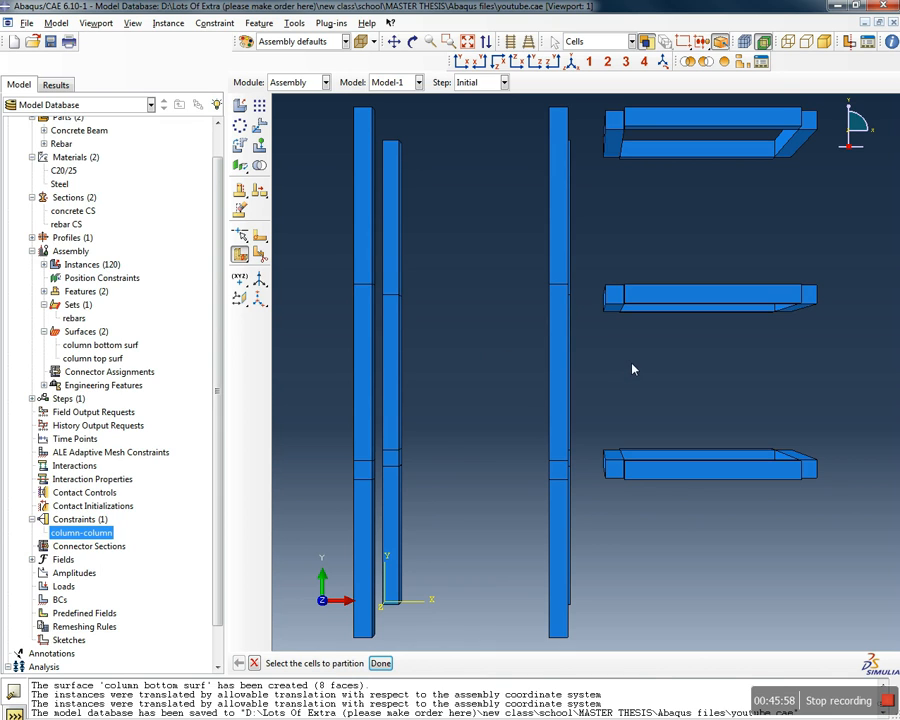
pyautogui.moveTo(631, 374); pyautogui.dragTo(331, 384)
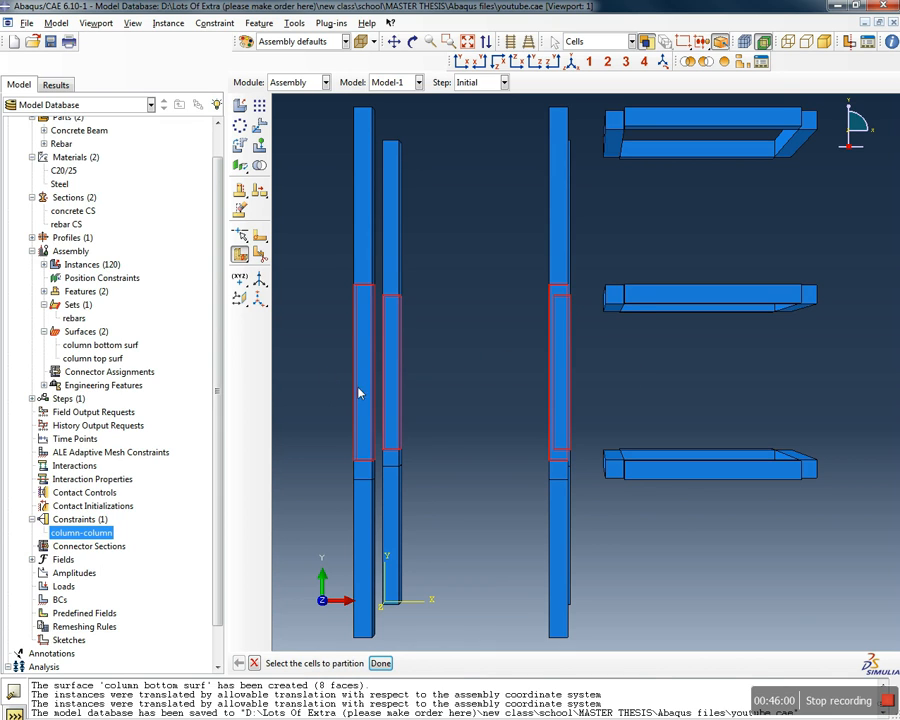
pyautogui.click(380, 663)
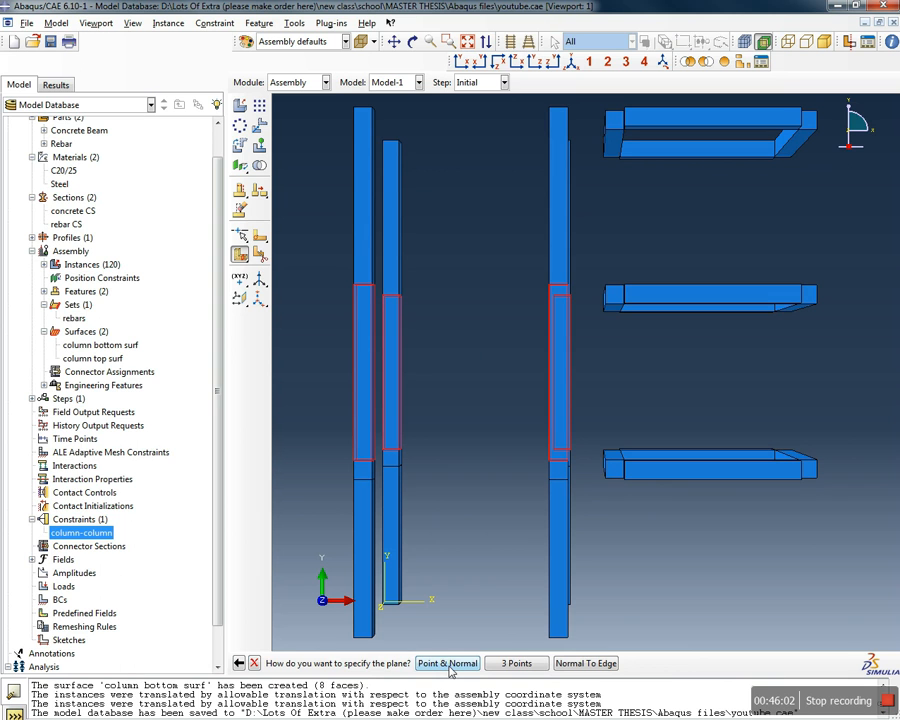
pyautogui.click(517, 663)
pyautogui.keyDown('ctrl'); pyautogui.keyDown('alt'); pyautogui.moveTo(629, 311); pyautogui.dragTo(641, 331); pyautogui.keyUp('alt'); pyautogui.keyUp('ctrl')
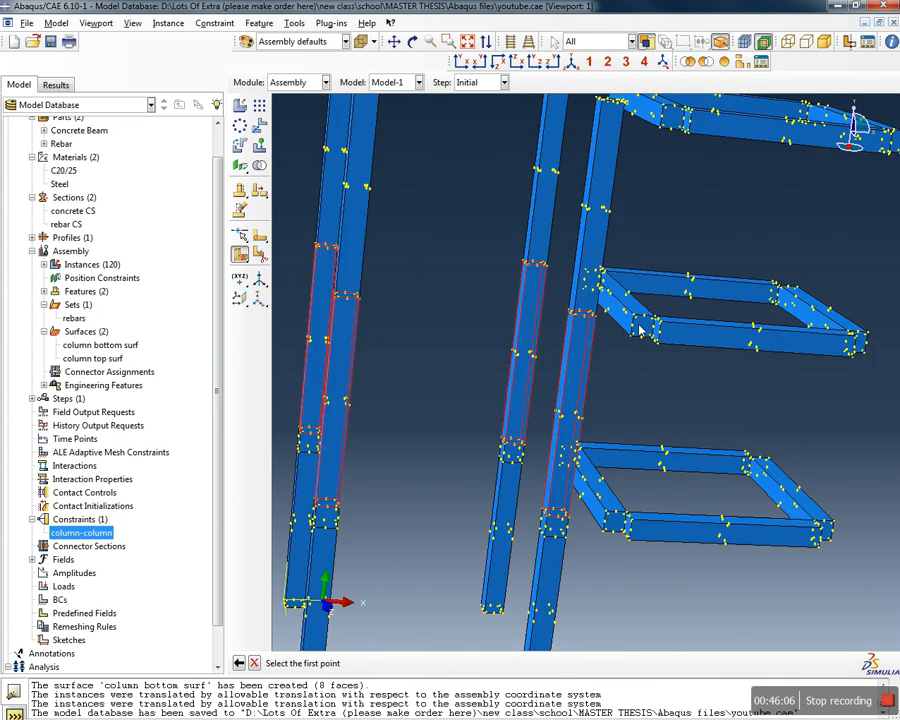
pyautogui.scroll(5, 641, 331)
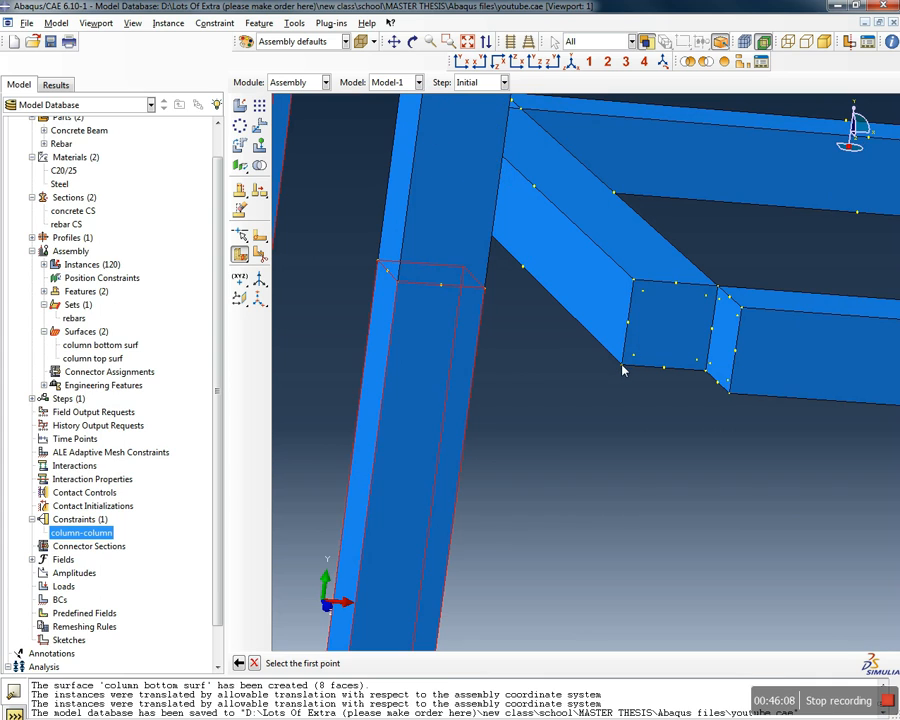
pyautogui.click(622, 366)
pyautogui.click(664, 367)
pyautogui.click(731, 398)
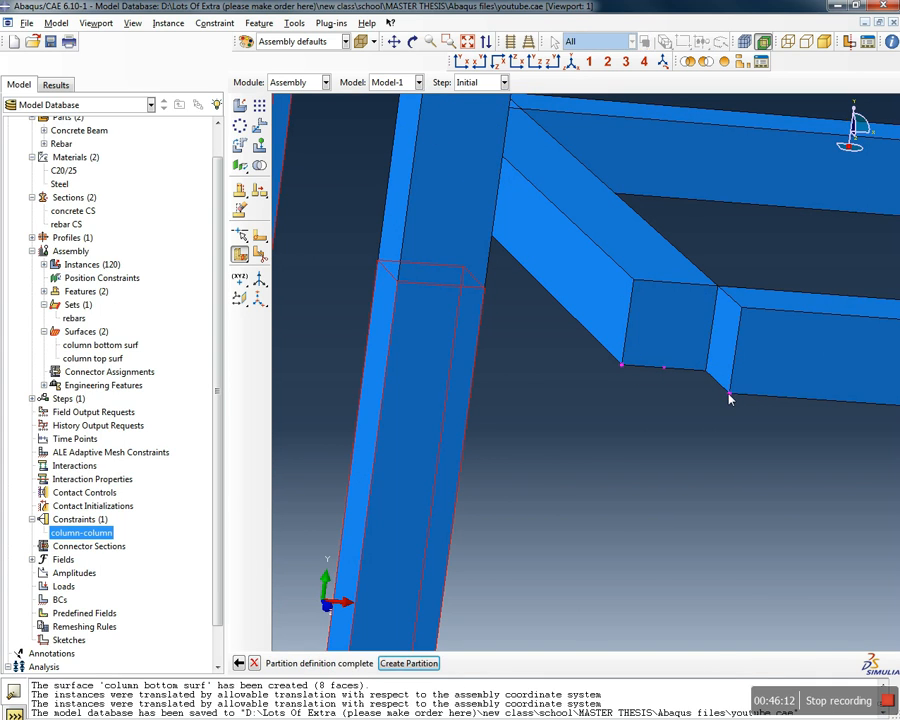
pyautogui.click(410, 663)
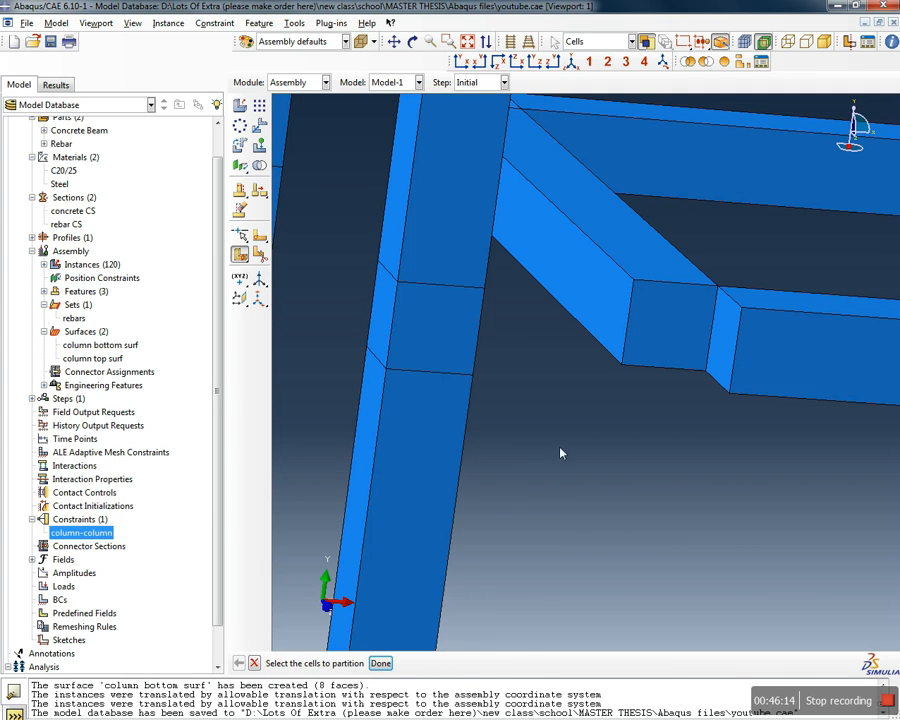
# Partition the four top-storey columns with a 3 Points plane through three bottom points at a corner of the top beam frame
pyautogui.click(460, 61)
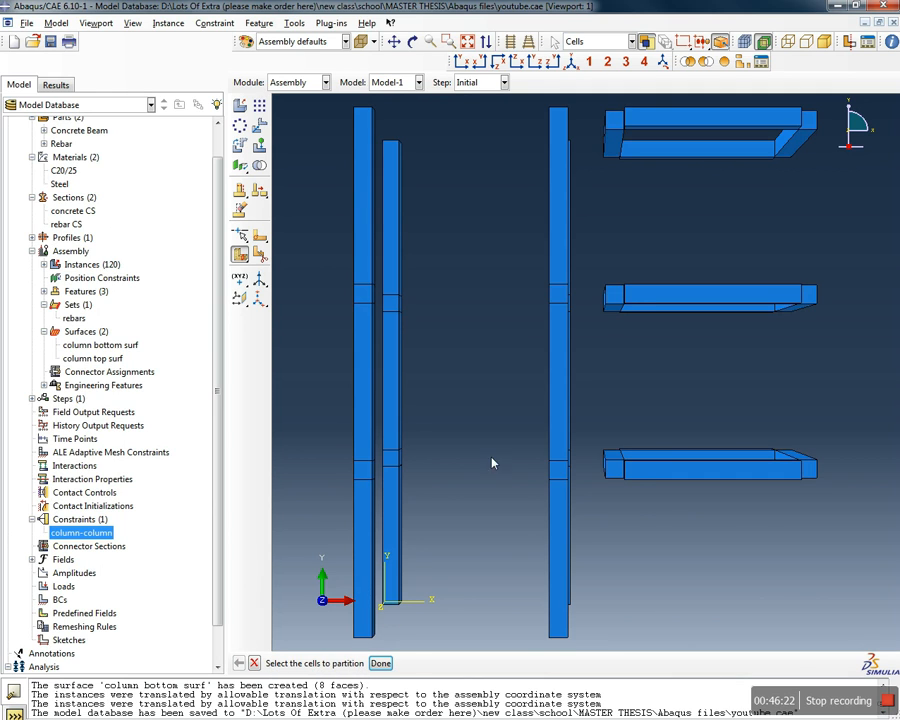
pyautogui.moveTo(629, 208); pyautogui.dragTo(326, 217)
pyautogui.click(382, 663)
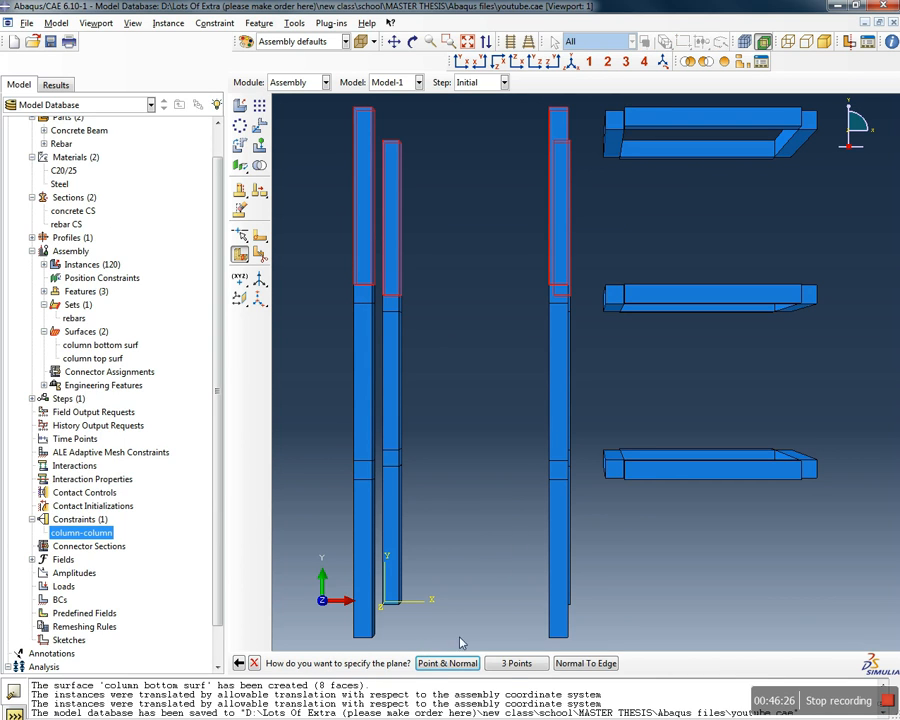
pyautogui.click(516, 663)
pyautogui.keyDown('ctrl'); pyautogui.keyDown('alt'); pyautogui.moveTo(589, 207); pyautogui.dragTo(673, 249); pyautogui.keyUp('alt'); pyautogui.keyUp('ctrl')
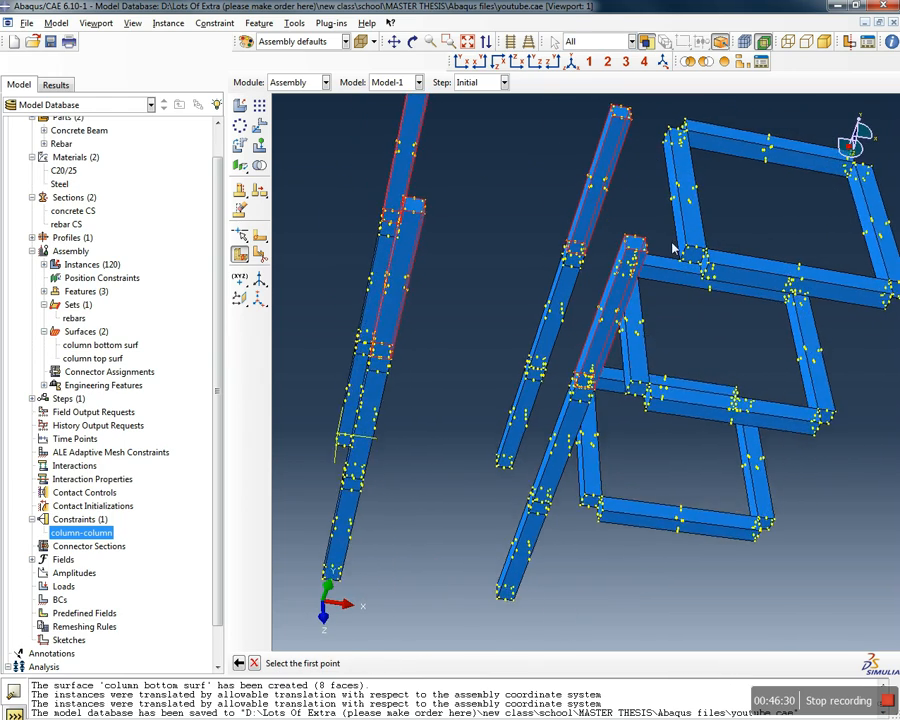
pyautogui.scroll(5, 673, 249)
pyautogui.click(624, 265)
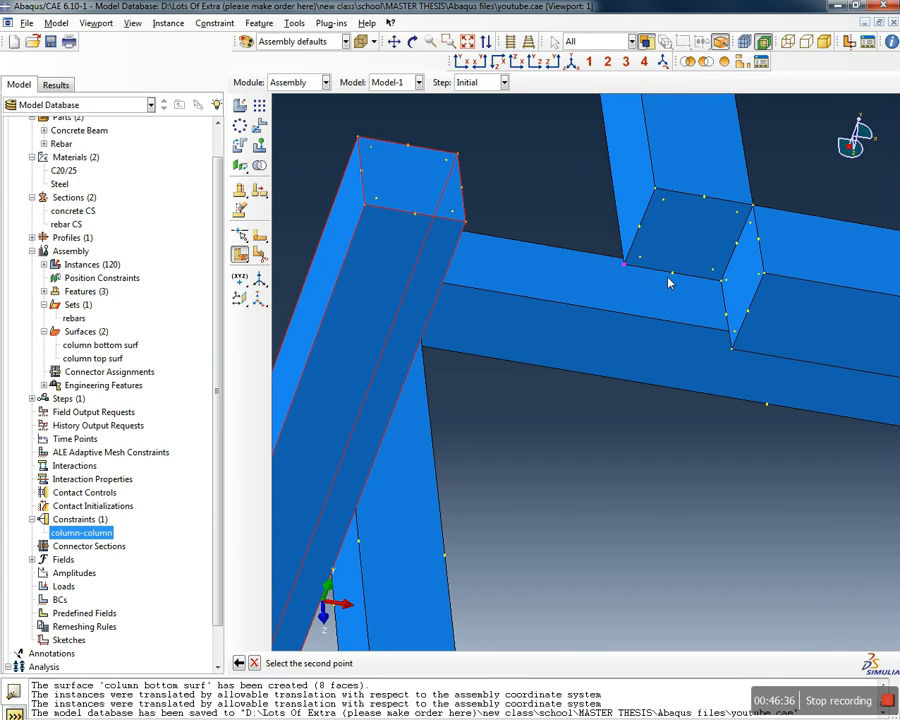
pyautogui.click(672, 273)
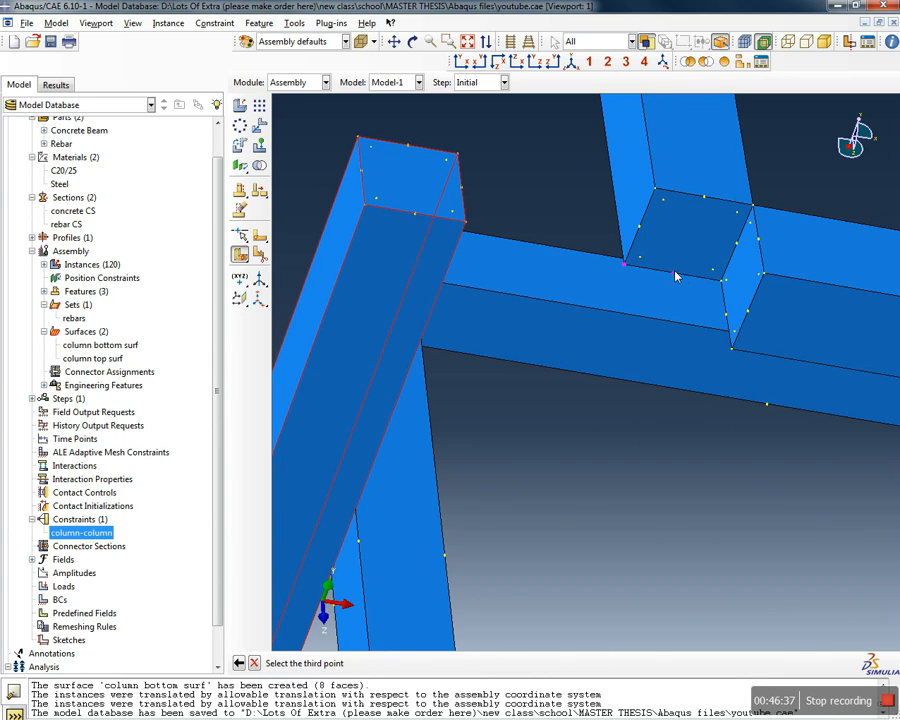
pyautogui.click(733, 353)
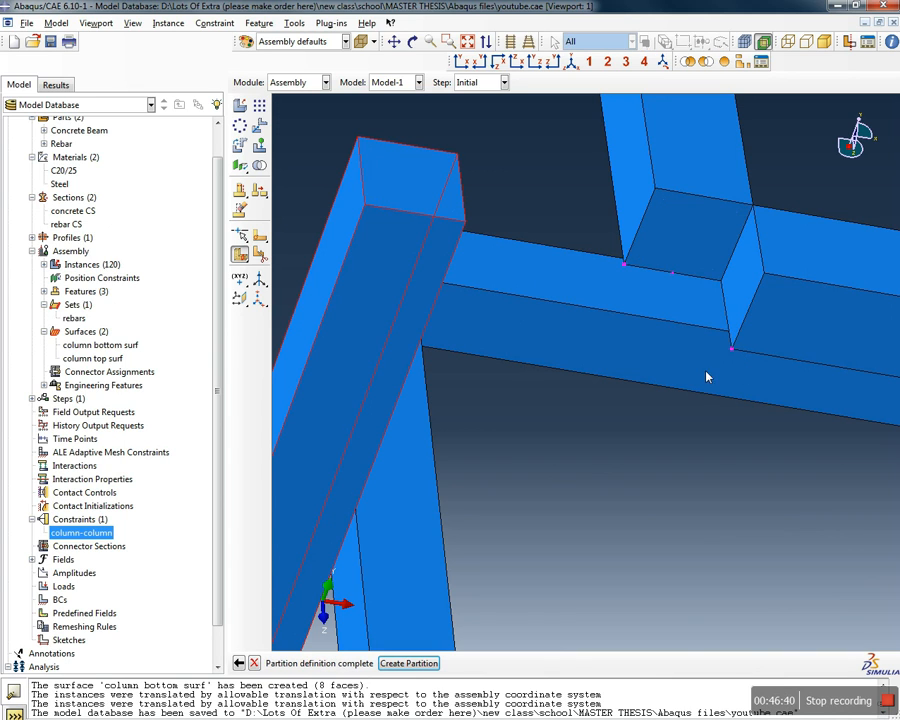
pyautogui.click(420, 663)
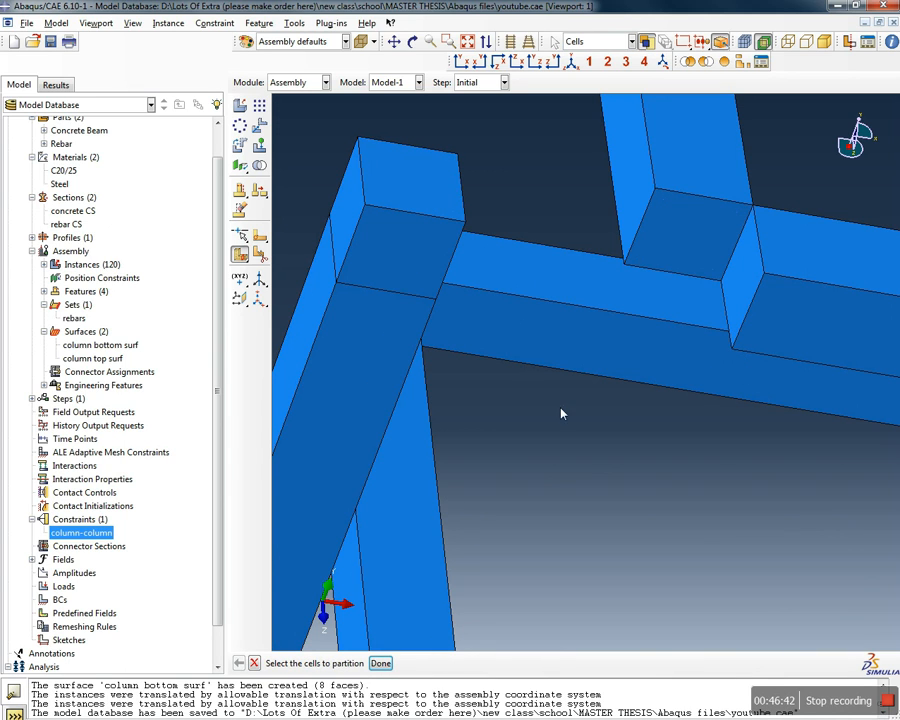
# Check the beam-level partitions on all columns and save the model database
pyautogui.click(497, 62)
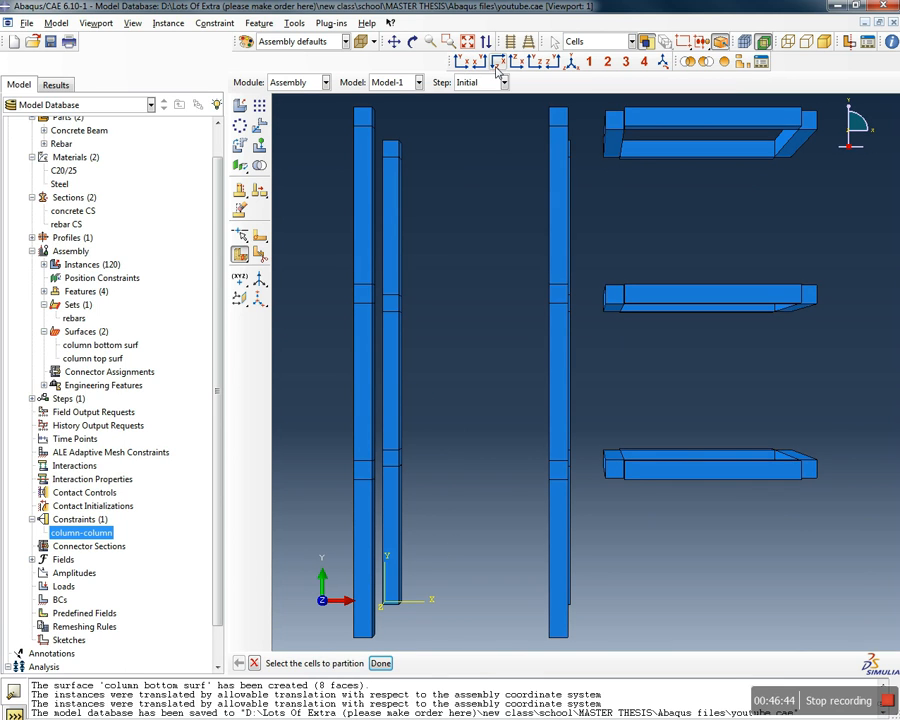
pyautogui.click(571, 63)
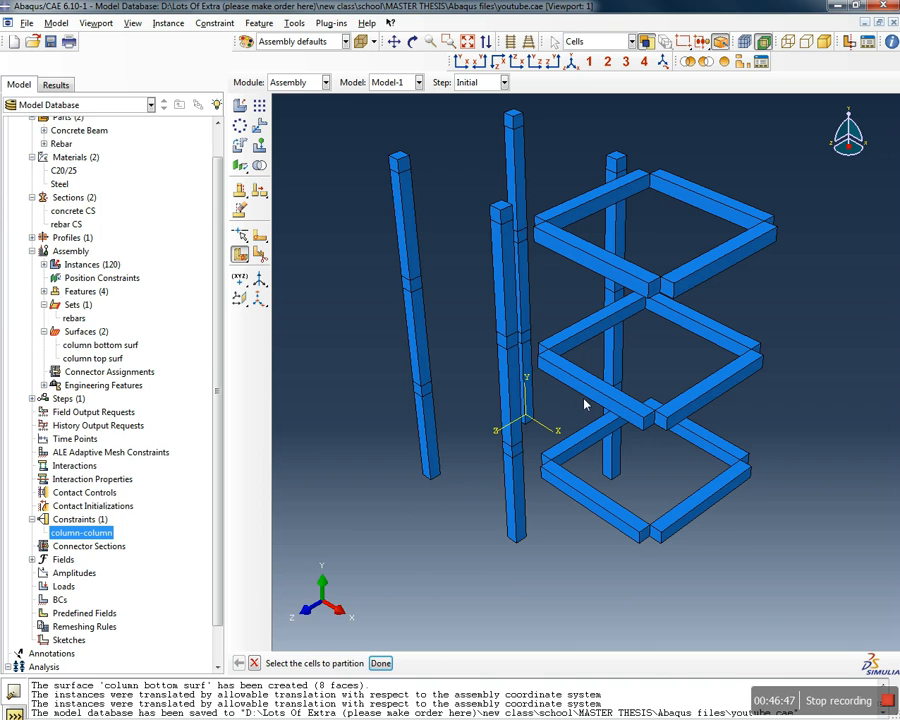
pyautogui.keyDown('ctrl'); pyautogui.keyDown('alt'); pyautogui.moveTo(582, 455); pyautogui.dragTo(733, 470); pyautogui.keyUp('alt'); pyautogui.keyUp('ctrl')
pyautogui.keyDown('ctrl'); pyautogui.keyDown('alt'); pyautogui.moveTo(474, 311); pyautogui.dragTo(484, 240); pyautogui.keyUp('alt'); pyautogui.keyUp('ctrl')
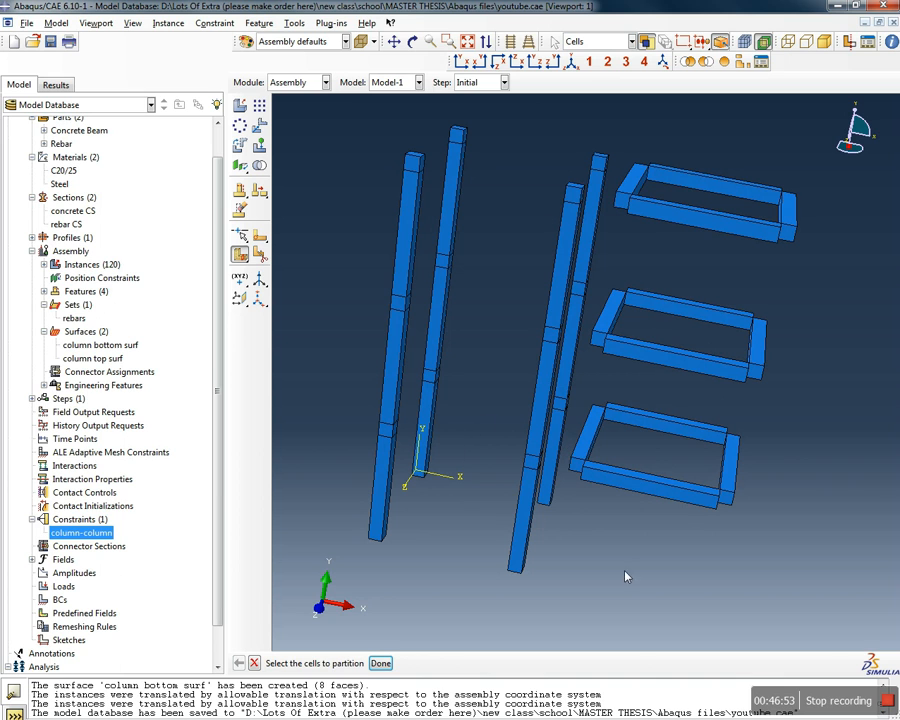
pyautogui.keyDown('ctrl'); pyautogui.keyDown('alt'); pyautogui.moveTo(735, 293); pyautogui.dragTo(741, 264); pyautogui.keyUp('alt'); pyautogui.keyUp('ctrl')
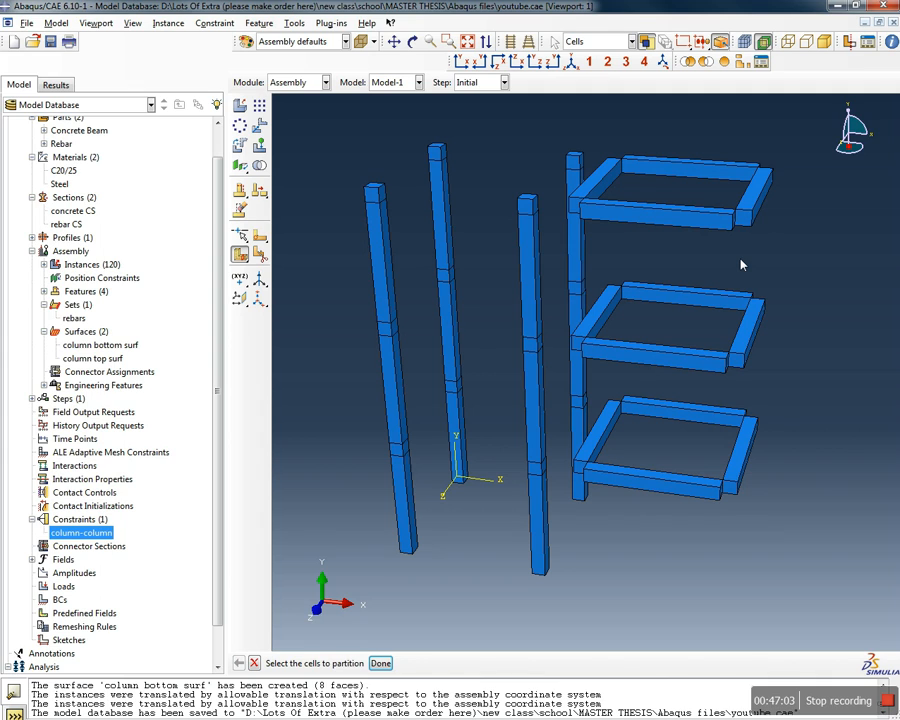
pyautogui.click(51, 45)
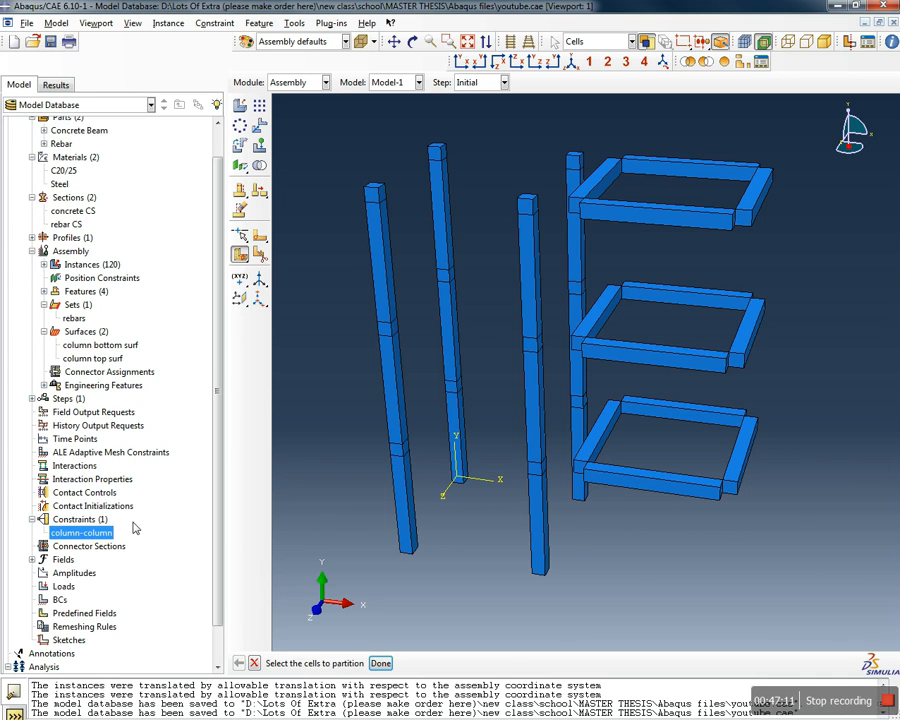
# Start a new assembly geometry surface named "column lateral surf"
pyautogui.doubleClick(86, 331)
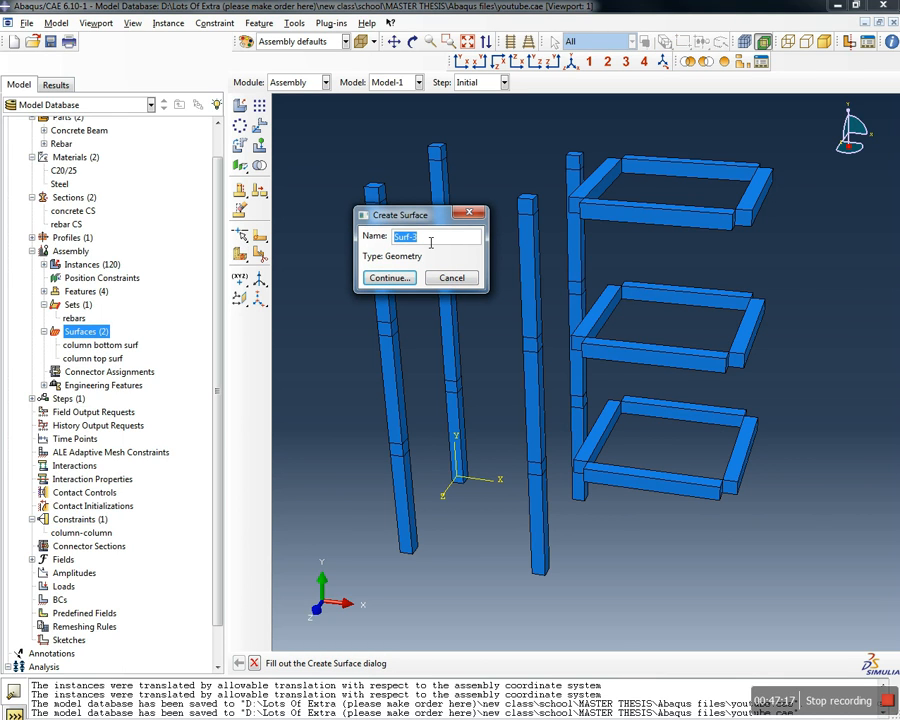
pyautogui.write('column lateral s')
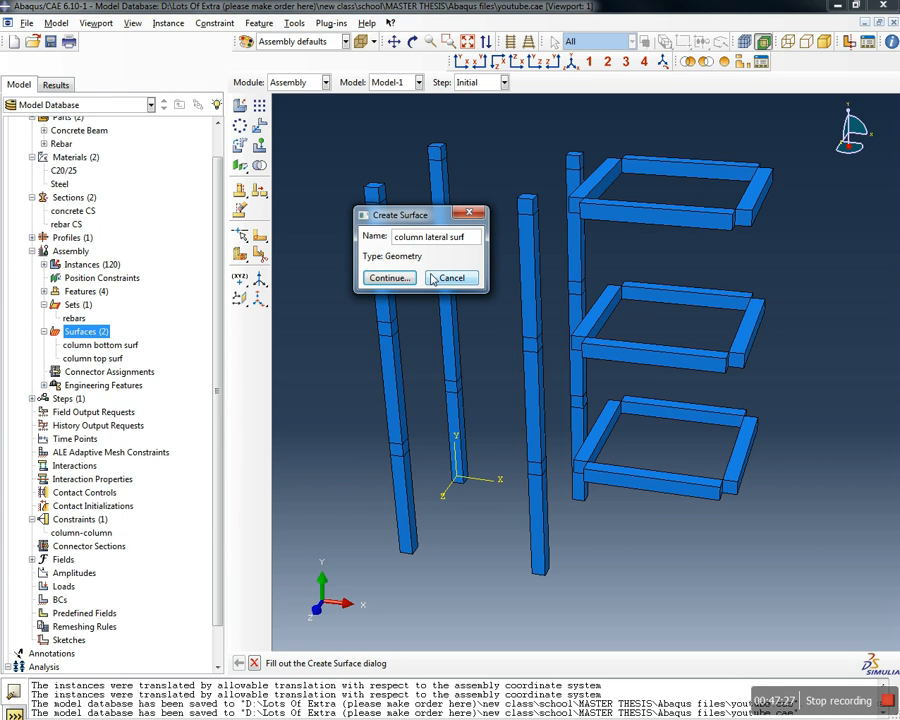
pyautogui.click(386, 278)
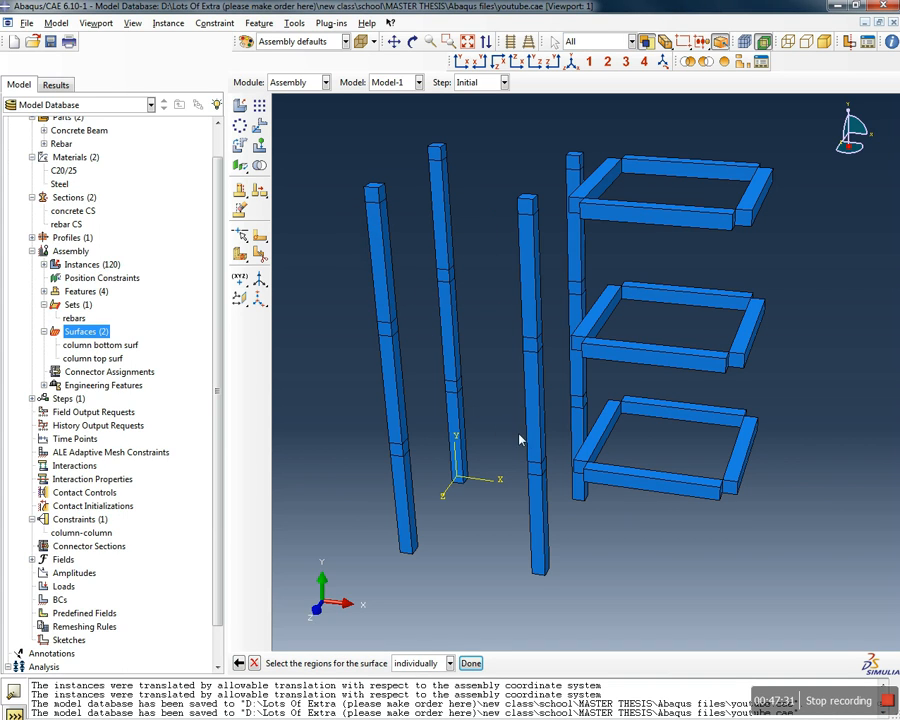
# Select the +Z faces of the partitioned joint blocks on the two rear columns at all three beam levels for the surface
pyautogui.click(435, 154)
pyautogui.click(437, 191)
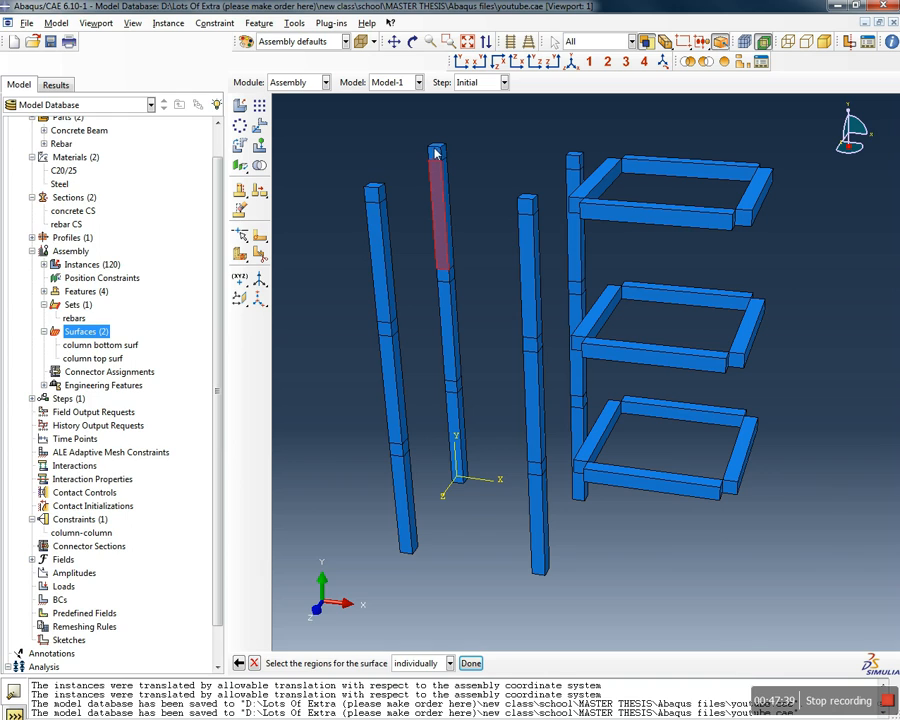
pyautogui.click(435, 155)
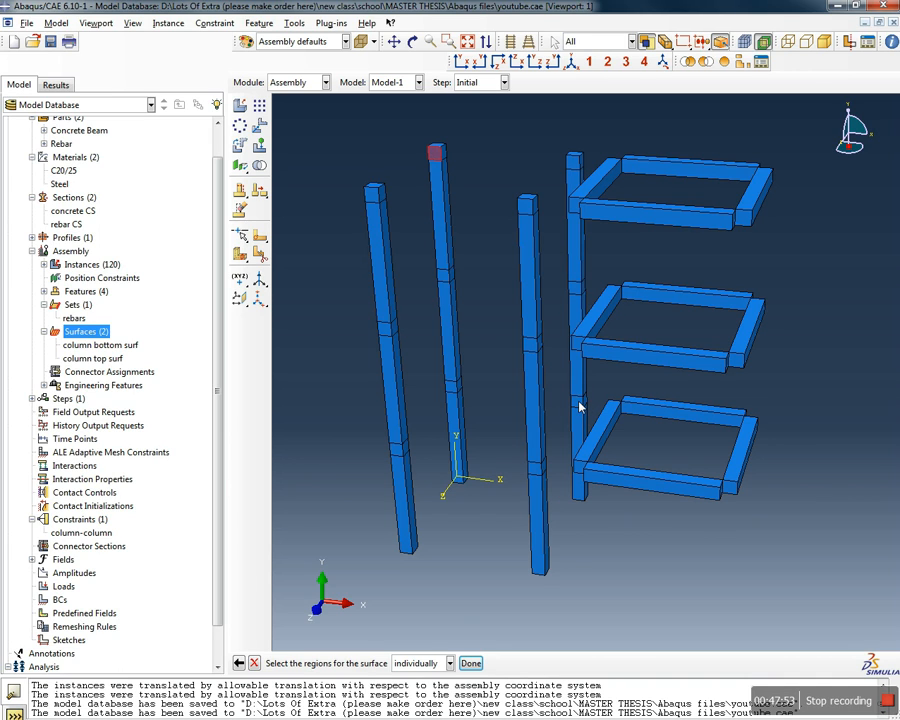
pyautogui.keyDown('shift'); pyautogui.click(574, 164); pyautogui.keyUp('shift')
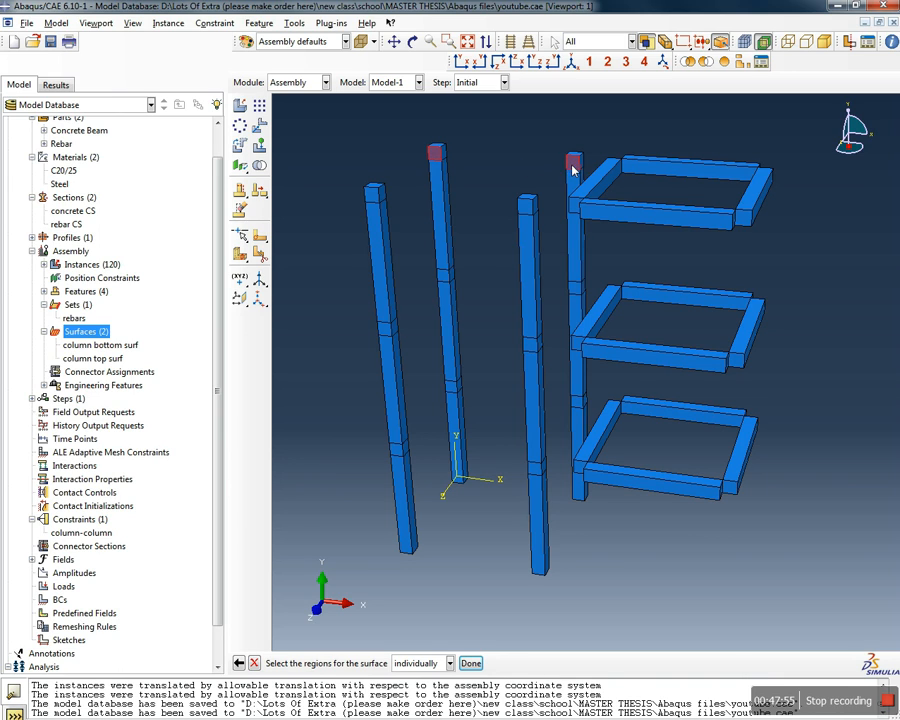
pyautogui.keyDown('shift'); pyautogui.click(442, 276); pyautogui.keyUp('shift')
pyautogui.keyDown('shift'); pyautogui.click(575, 288); pyautogui.keyUp('shift')
pyautogui.keyDown('shift'); pyautogui.click(452, 389); pyautogui.keyUp('shift')
pyautogui.keyDown('shift'); pyautogui.click(577, 402); pyautogui.keyUp('shift')
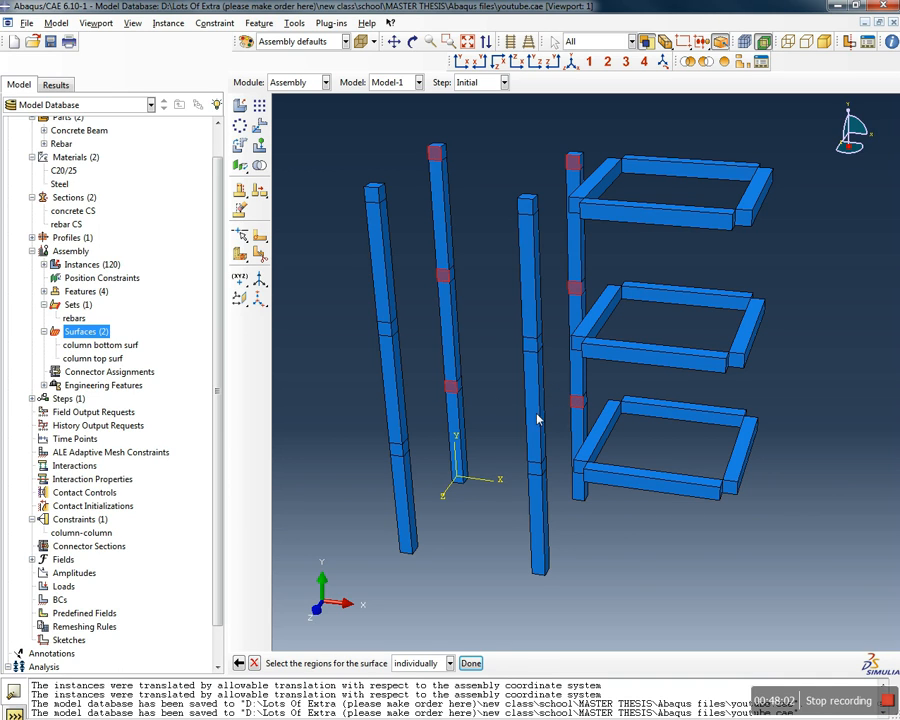
# Add the rear-facing (-Z) joint block faces of the two front columns at all three beam levels to the surface selection
pyautogui.keyDown('ctrl'); pyautogui.keyDown('alt'); pyautogui.moveTo(368, 482); pyautogui.dragTo(484, 498); pyautogui.keyUp('alt'); pyautogui.keyUp('ctrl')
pyautogui.keyDown('ctrl'); pyautogui.keyDown('alt'); pyautogui.moveTo(452, 255); pyautogui.dragTo(583, 268); pyautogui.keyUp('alt'); pyautogui.keyUp('ctrl')
pyautogui.keyDown('ctrl'); pyautogui.keyDown('alt'); pyautogui.moveTo(512, 525); pyautogui.dragTo(652, 175); pyautogui.keyUp('alt'); pyautogui.keyUp('ctrl')
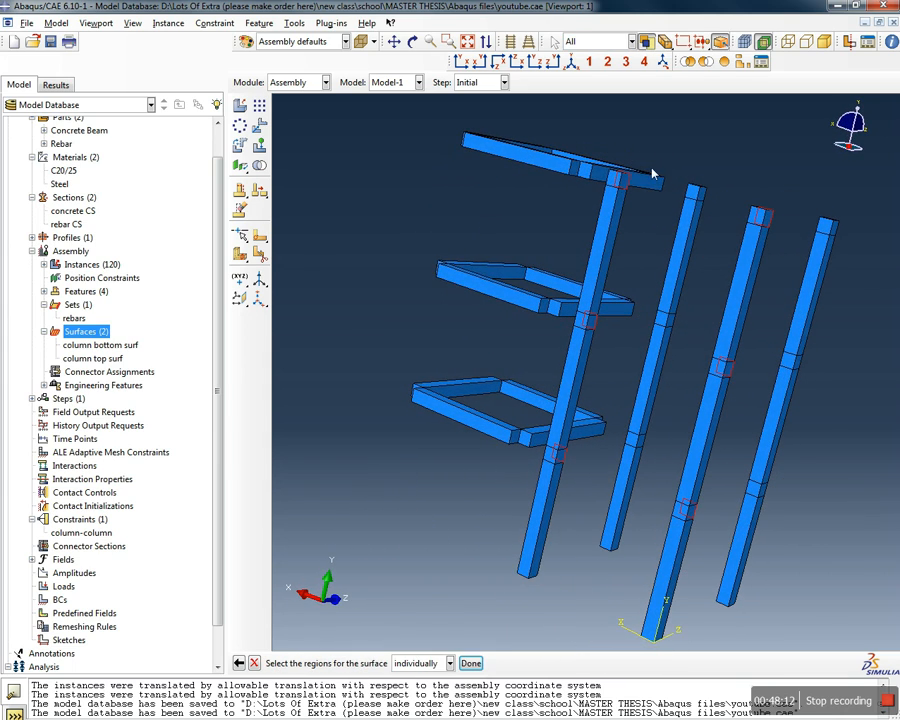
pyautogui.click(692, 195)
pyautogui.click(826, 230)
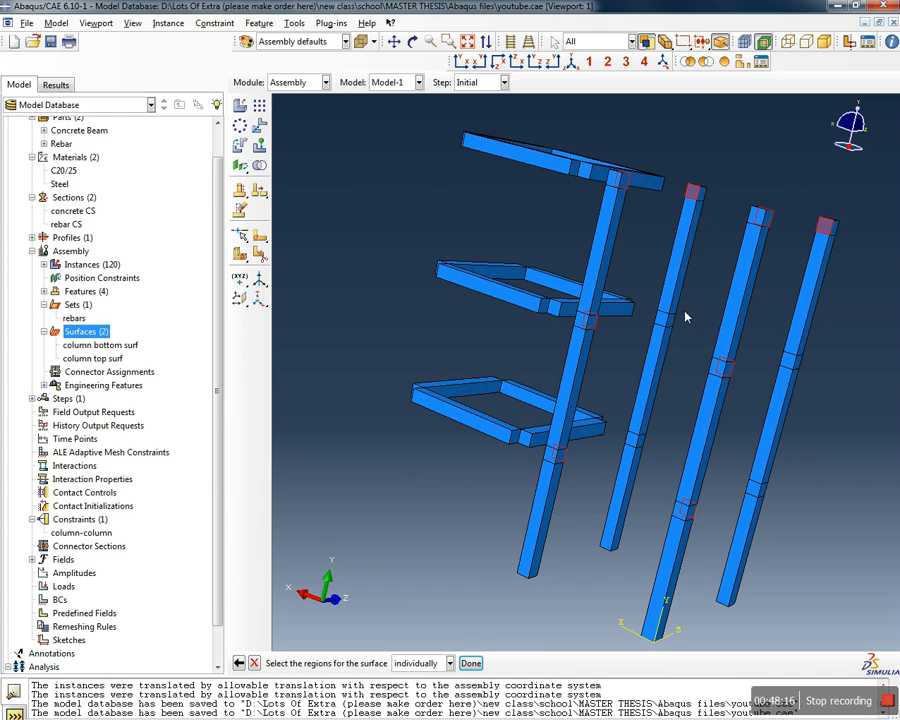
pyautogui.click(662, 320)
pyautogui.click(790, 362)
pyautogui.click(631, 441)
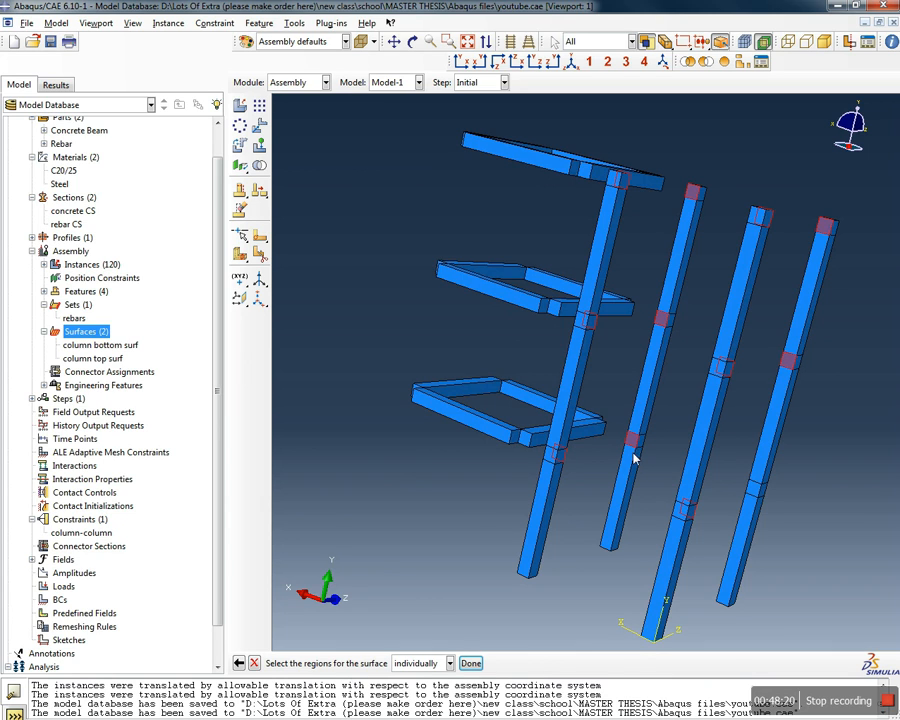
pyautogui.click(755, 489)
# Add the +X joint block faces of the two columns at the origin side, at all three beam levels, to the surface selection
pyautogui.keyDown('ctrl'); pyautogui.keyDown('alt'); pyautogui.moveTo(716, 430); pyautogui.dragTo(362, 376); pyautogui.keyUp('alt'); pyautogui.keyUp('ctrl')
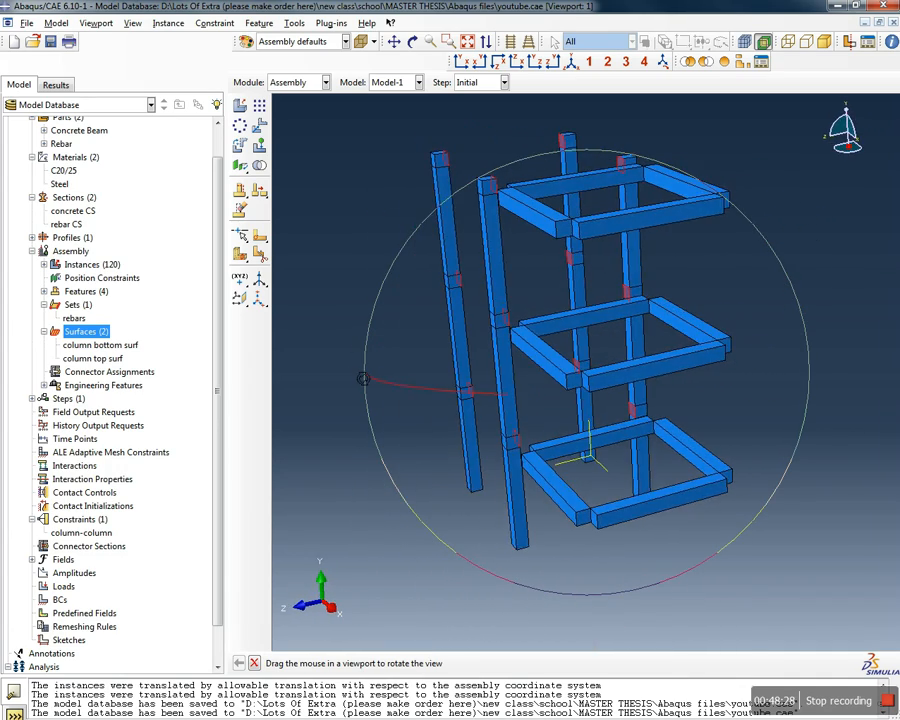
pyautogui.scroll(3, 440, 203)
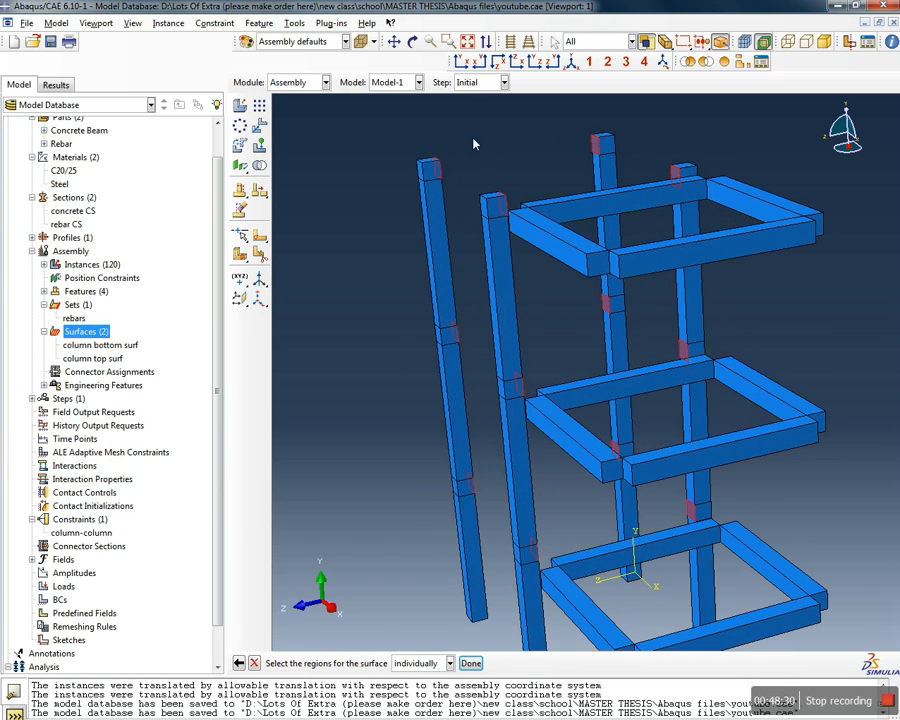
pyautogui.click(430, 172)
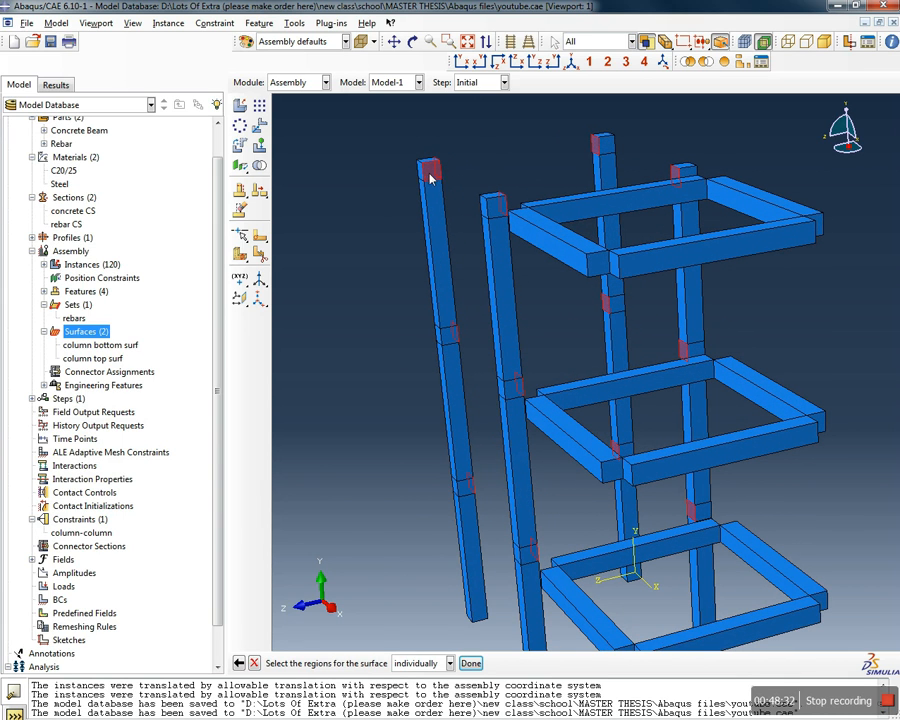
pyautogui.click(605, 147)
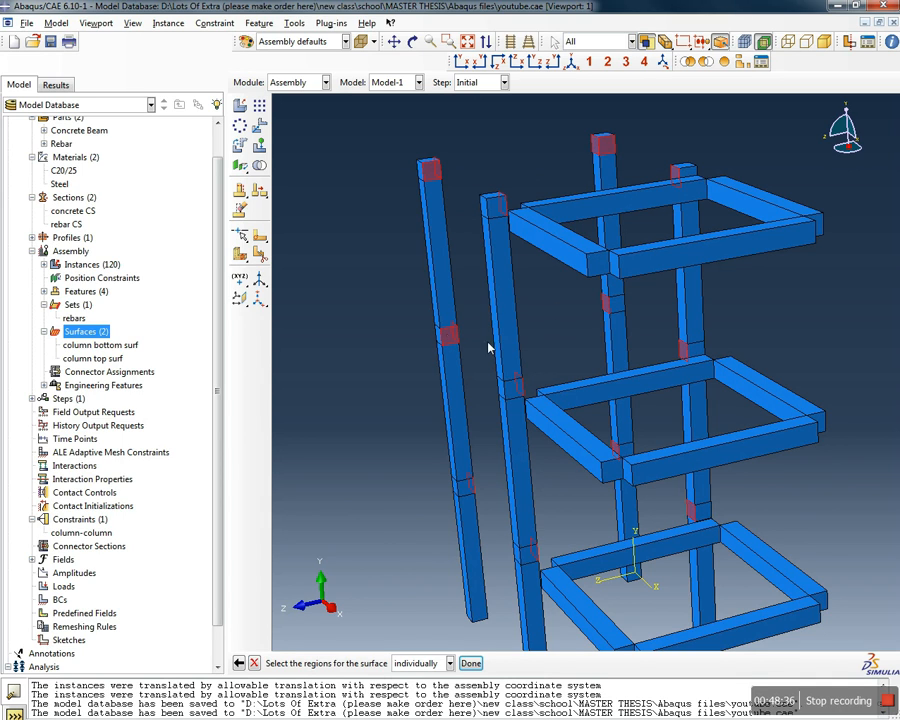
pyautogui.click(618, 308)
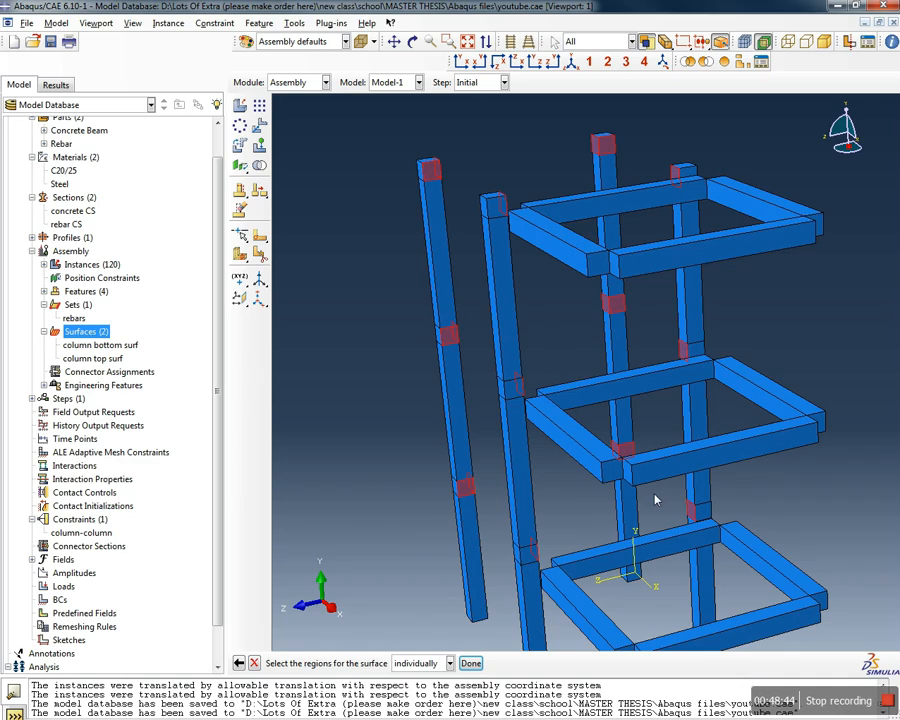
# Add the -X joint block faces of the two opposite columns at all three beam levels and finish the column lateral surface
pyautogui.keyDown('ctrl'); pyautogui.keyDown('alt'); pyautogui.moveTo(457, 473); pyautogui.dragTo(727, 294); pyautogui.keyUp('alt'); pyautogui.keyUp('ctrl')
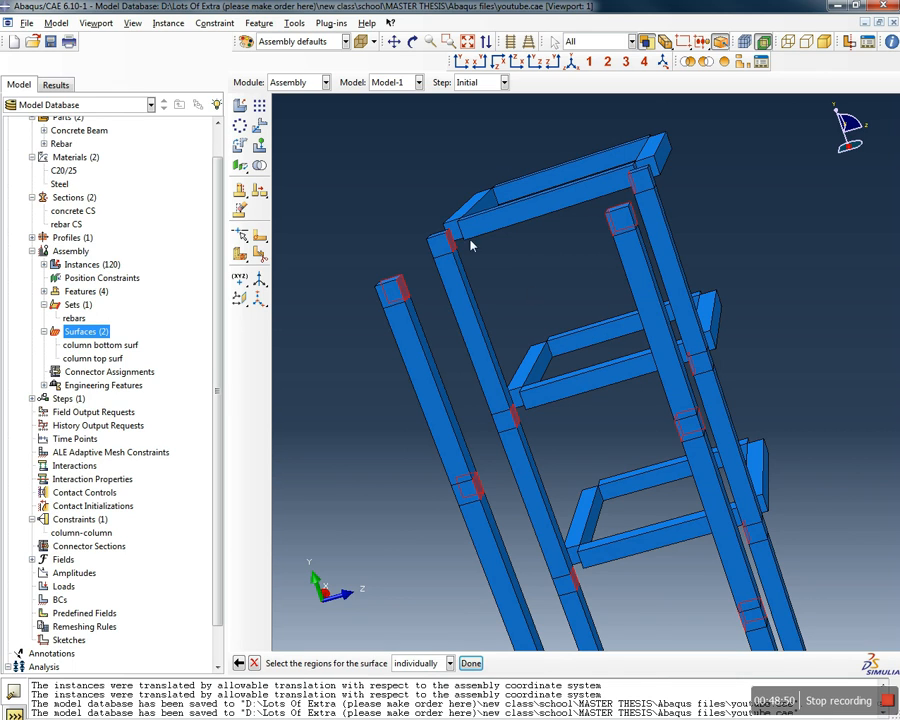
pyautogui.click(438, 250)
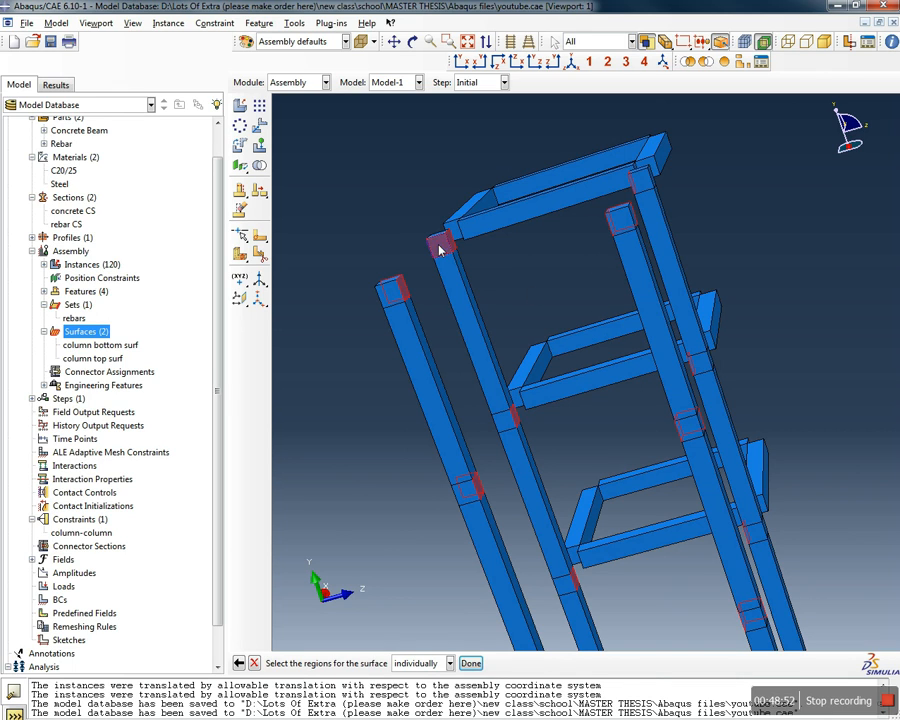
pyautogui.click(642, 182)
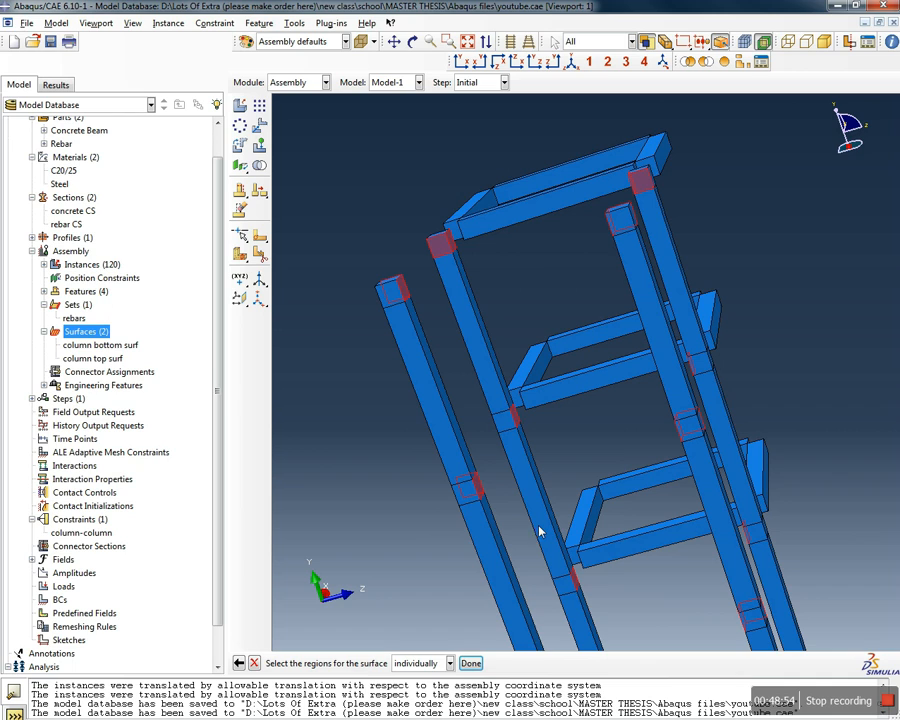
pyautogui.click(505, 421)
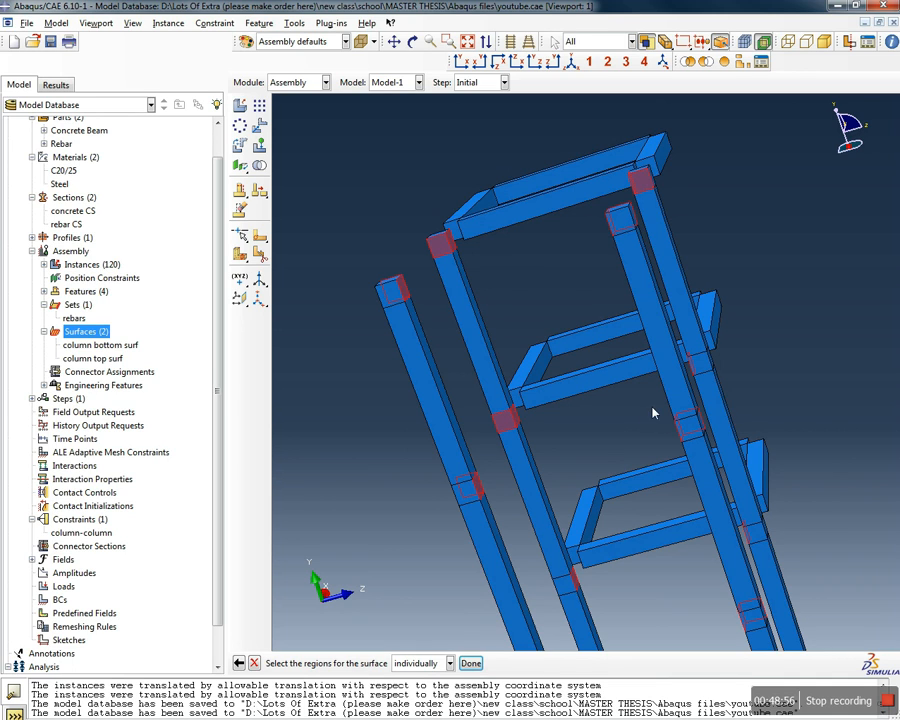
pyautogui.keyDown('shift'); pyautogui.click(698, 366); pyautogui.keyUp('shift')
pyautogui.scroll(1, 637, 404)
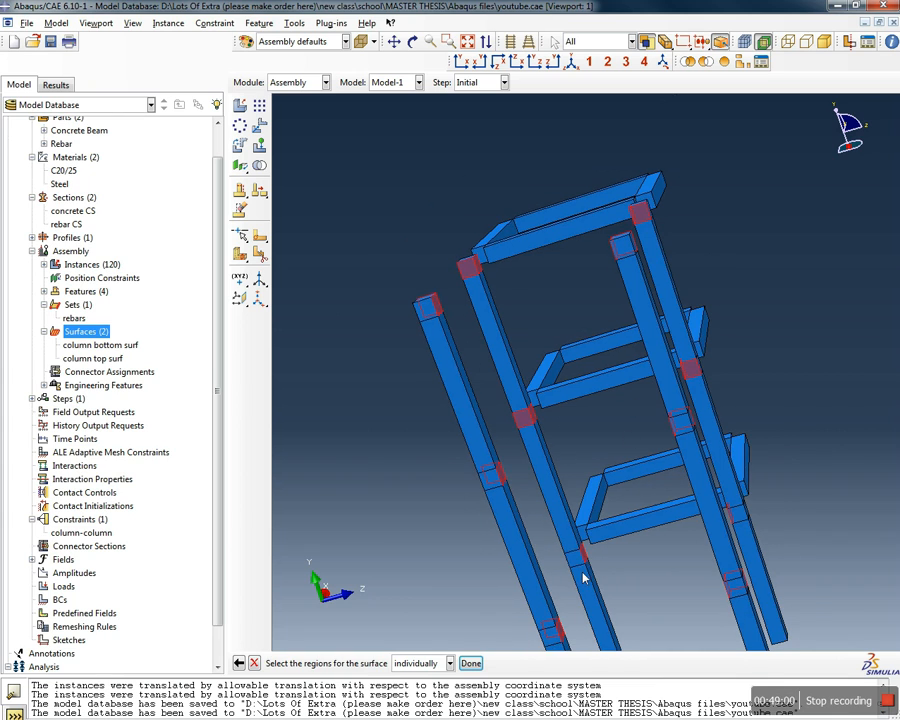
pyautogui.scroll(-1, 584, 577)
pyautogui.keyDown('shift'); pyautogui.click(770, 507); pyautogui.keyUp('shift')
pyautogui.click(471, 664)
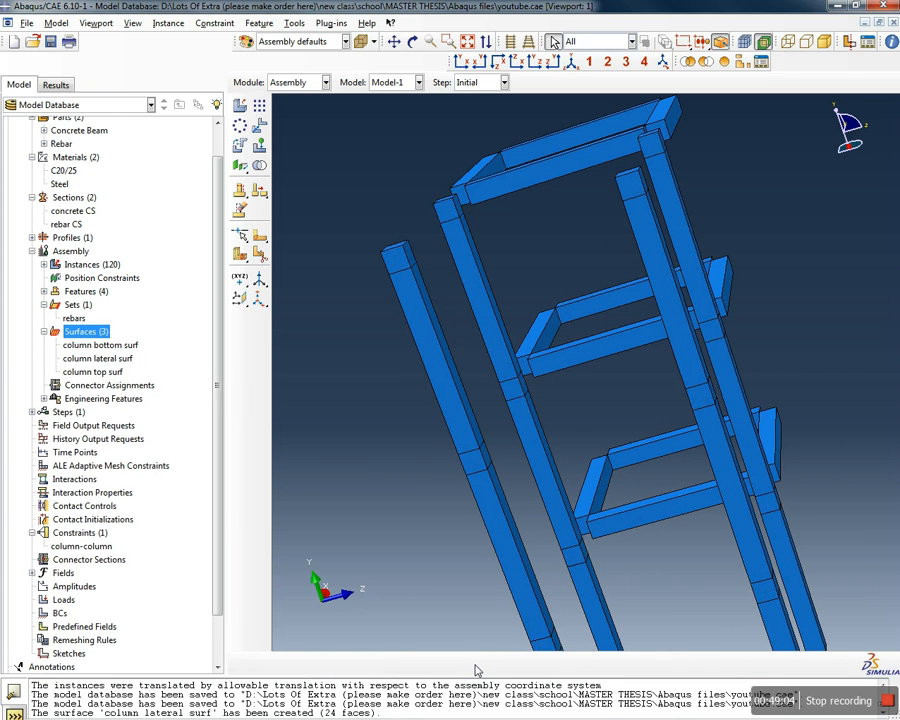
# Highlight "column lateral surf" and examine its faces on all four columns from several viewing angles
pyautogui.click(106, 360)
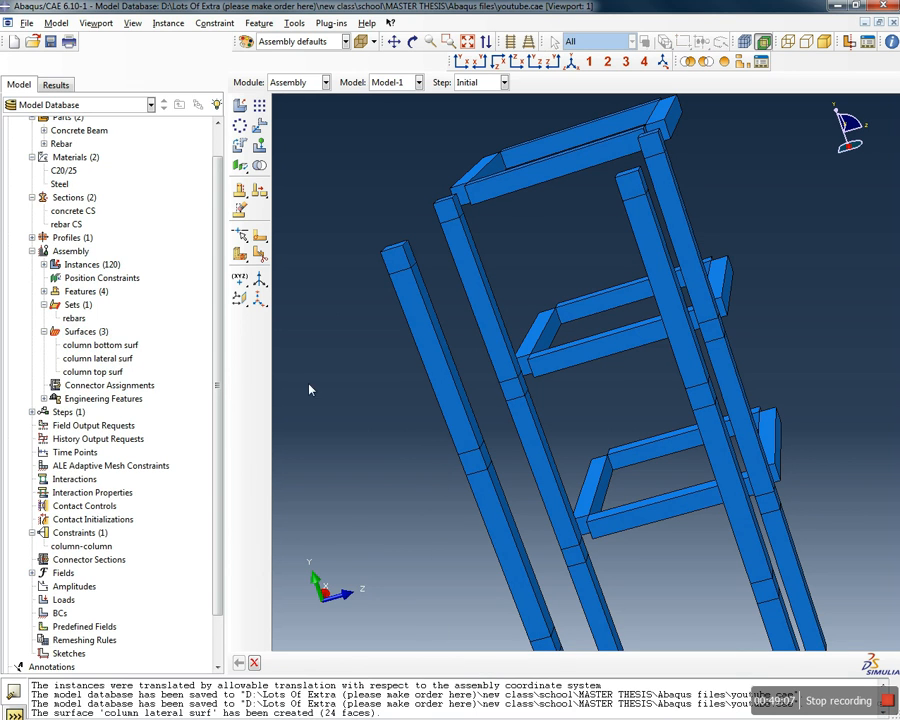
pyautogui.click(125, 362)
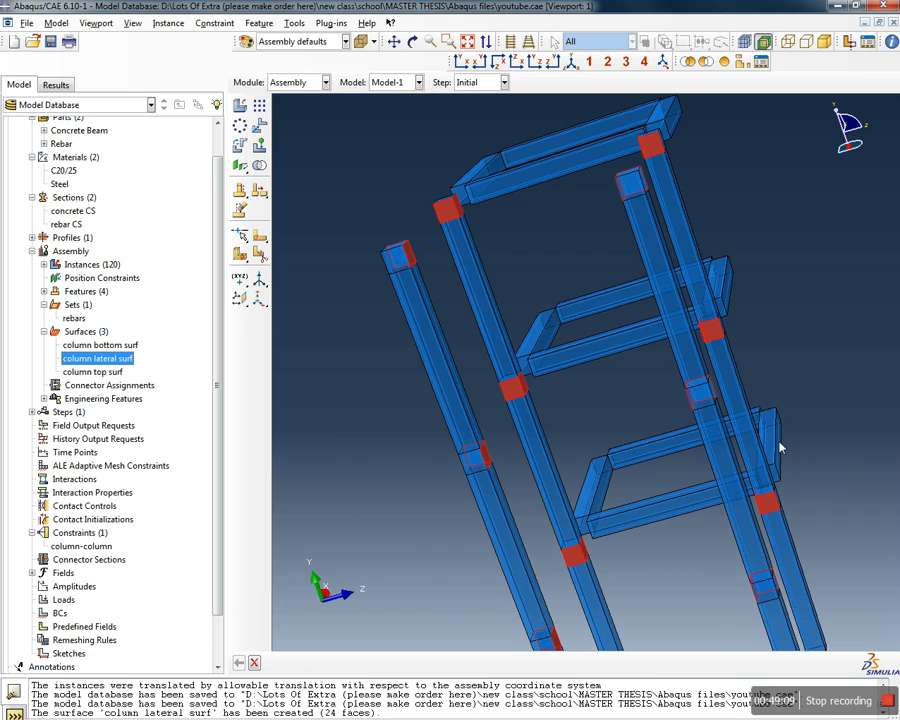
pyautogui.click(570, 64)
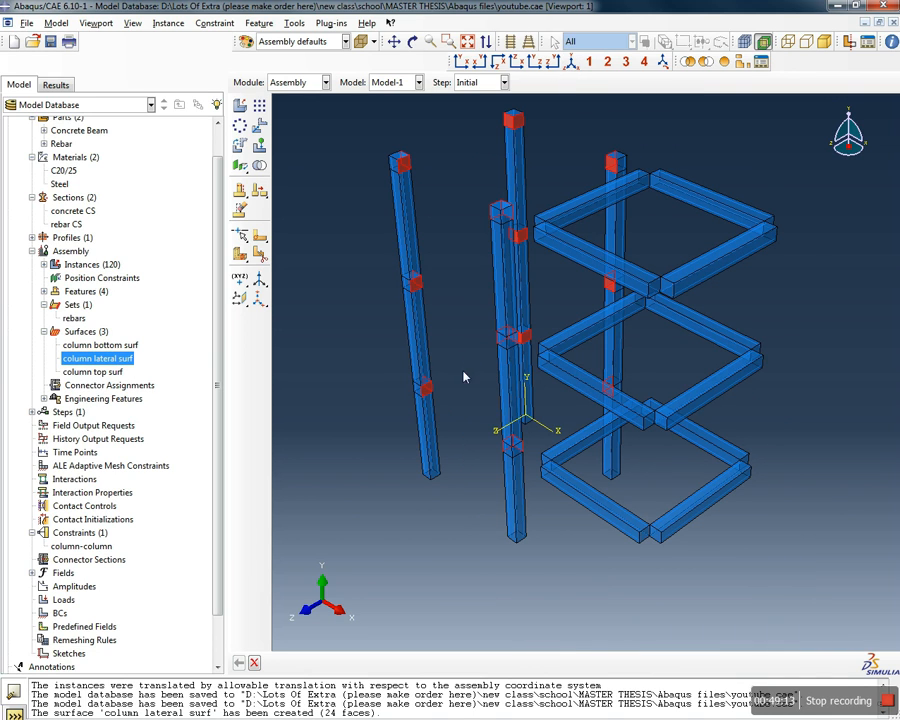
pyautogui.keyDown('ctrl'); pyautogui.keyDown('alt'); pyautogui.moveTo(388, 374); pyautogui.dragTo(470, 331); pyautogui.keyUp('alt'); pyautogui.keyUp('ctrl')
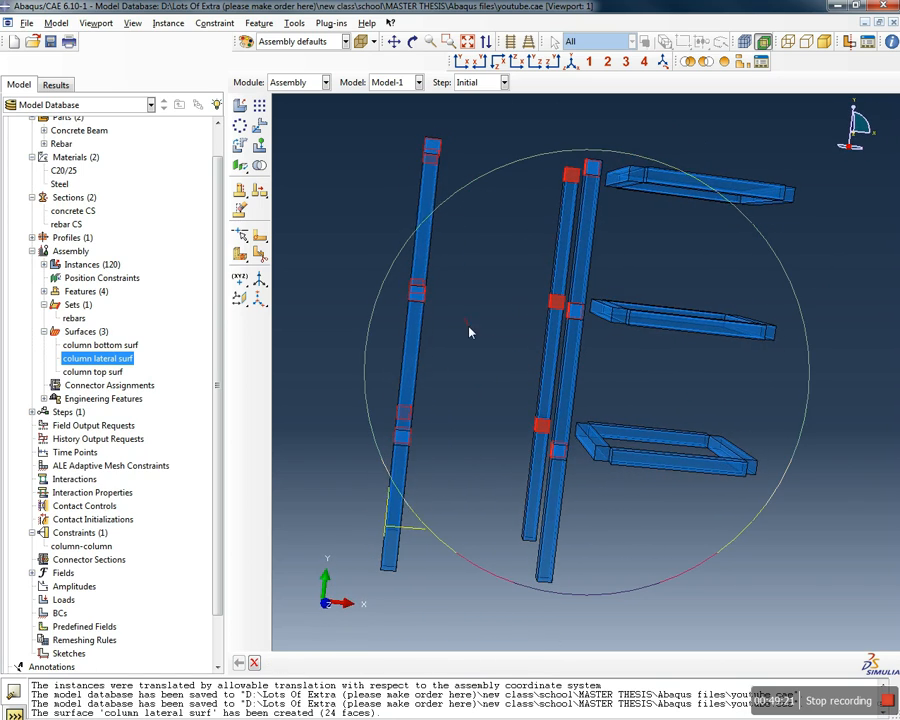
pyautogui.moveTo(391, 368); pyautogui.dragTo(657, 538)
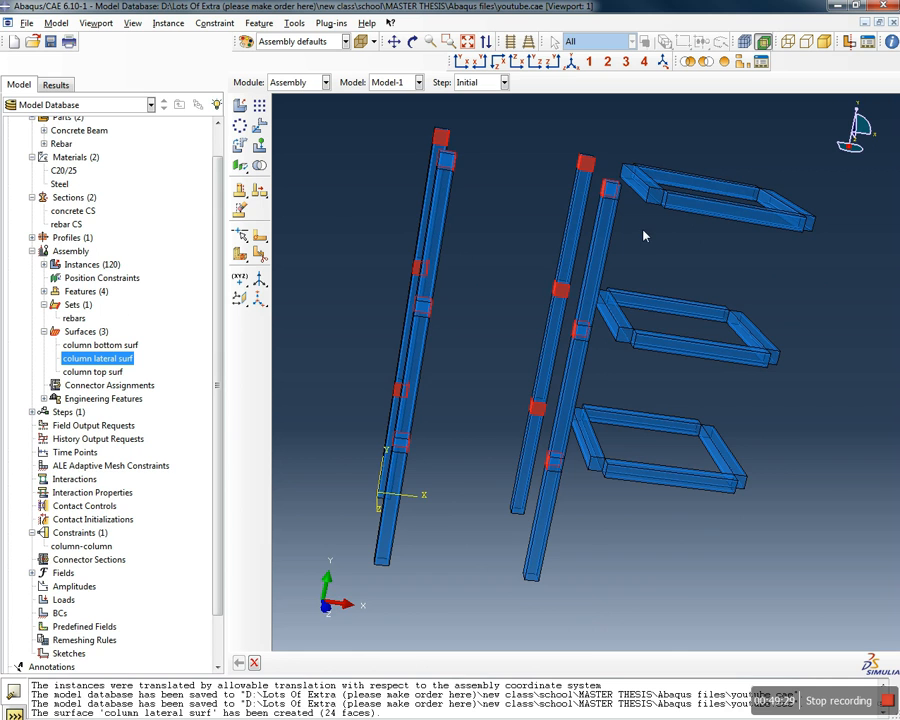
pyautogui.keyDown('ctrl'); pyautogui.keyDown('alt'); pyautogui.moveTo(635, 209); pyautogui.dragTo(550, 280); pyautogui.keyUp('alt'); pyautogui.keyUp('ctrl')
pyautogui.keyDown('ctrl'); pyautogui.keyDown('alt'); pyautogui.moveTo(600, 410); pyautogui.dragTo(567, 80); pyautogui.keyUp('alt'); pyautogui.keyUp('ctrl')
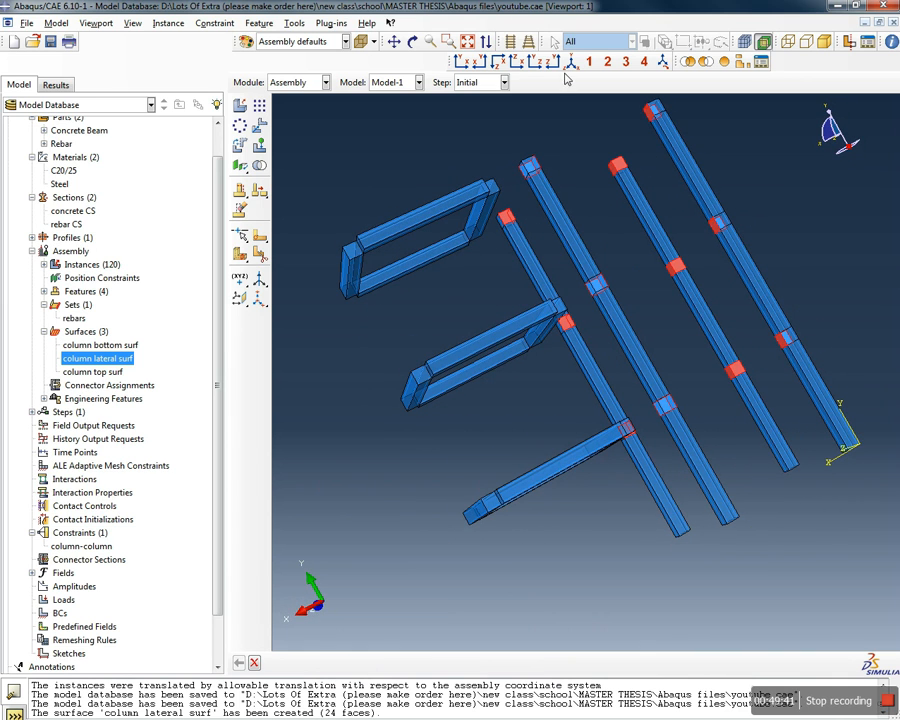
pyautogui.click(571, 61)
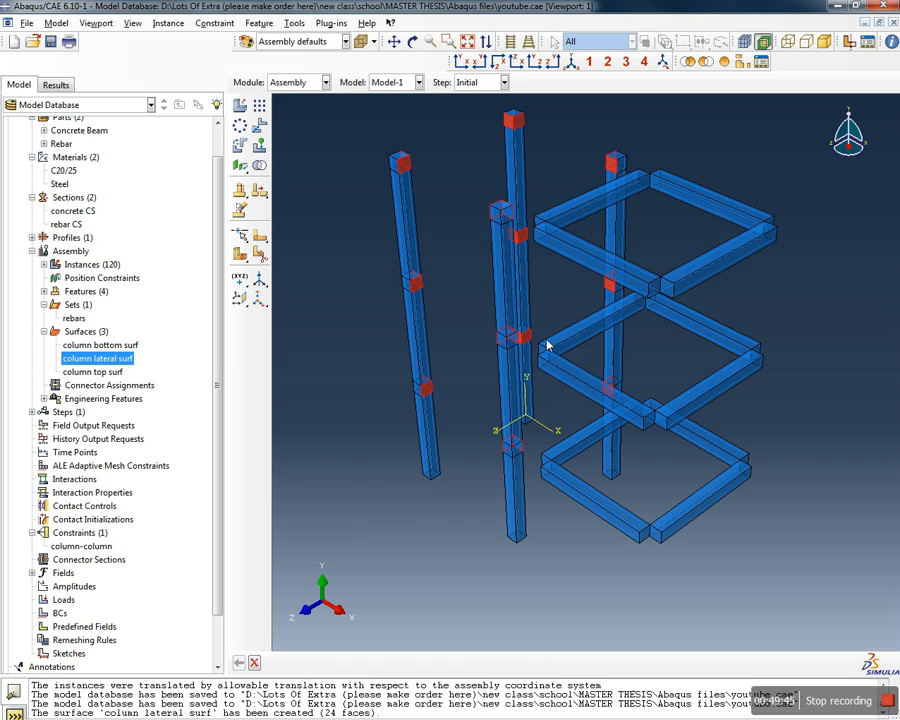
# Start a new assembly geometry surface named "beal lateral surf"
pyautogui.doubleClick(100, 334)
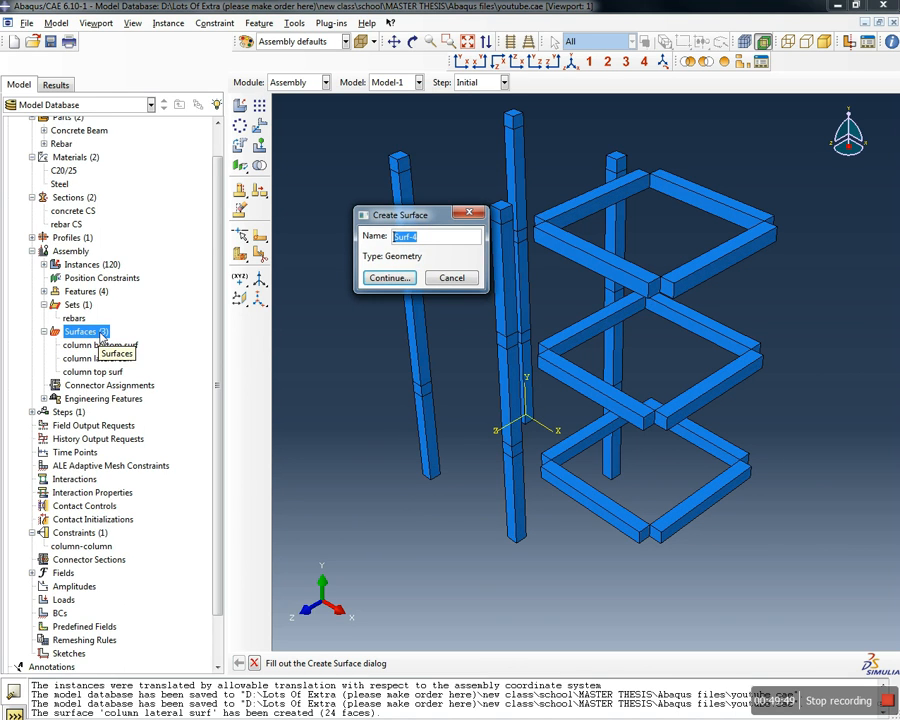
pyautogui.write('beal lateral s')
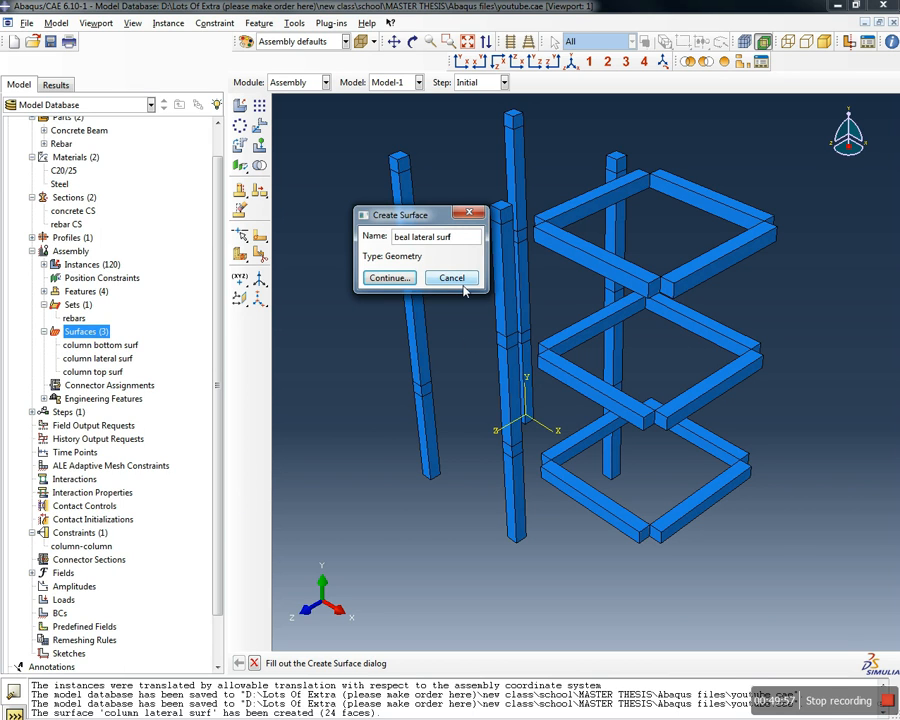
pyautogui.click(402, 278)
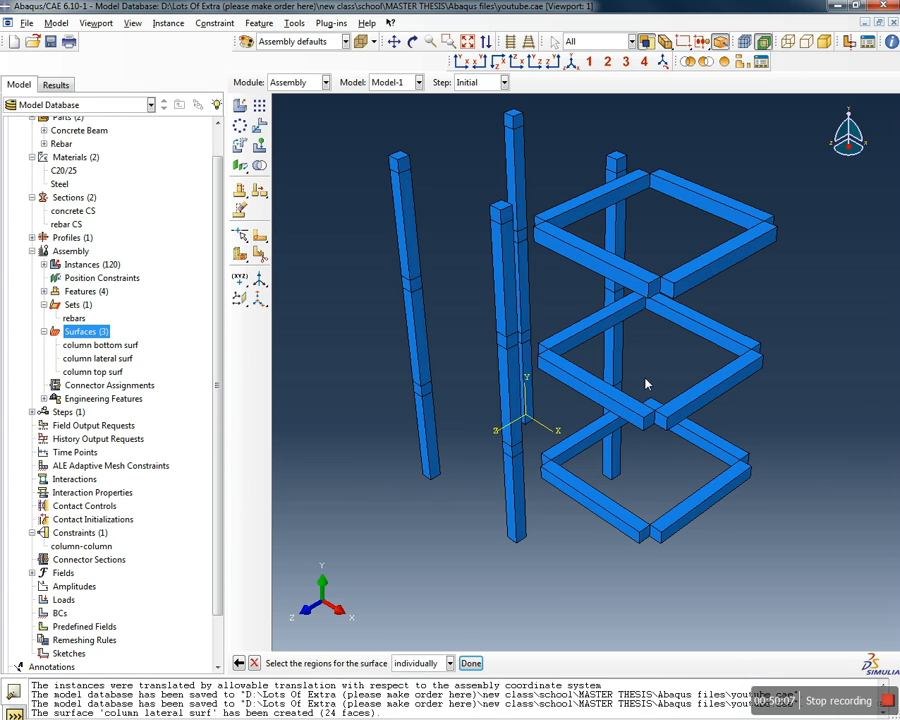
# Select the two beam faces meeting at the +X/+Z corner of each of the three beam frames for the surface
pyautogui.click(655, 290)
pyautogui.keyDown('shift'); pyautogui.click(667, 290); pyautogui.keyUp('shift')
pyautogui.keyDown('shift'); pyautogui.click(651, 427); pyautogui.keyUp('shift')
pyautogui.keyDown('shift'); pyautogui.click(662, 427); pyautogui.keyUp('shift')
pyautogui.keyDown('shift'); pyautogui.click(650, 536); pyautogui.keyUp('shift')
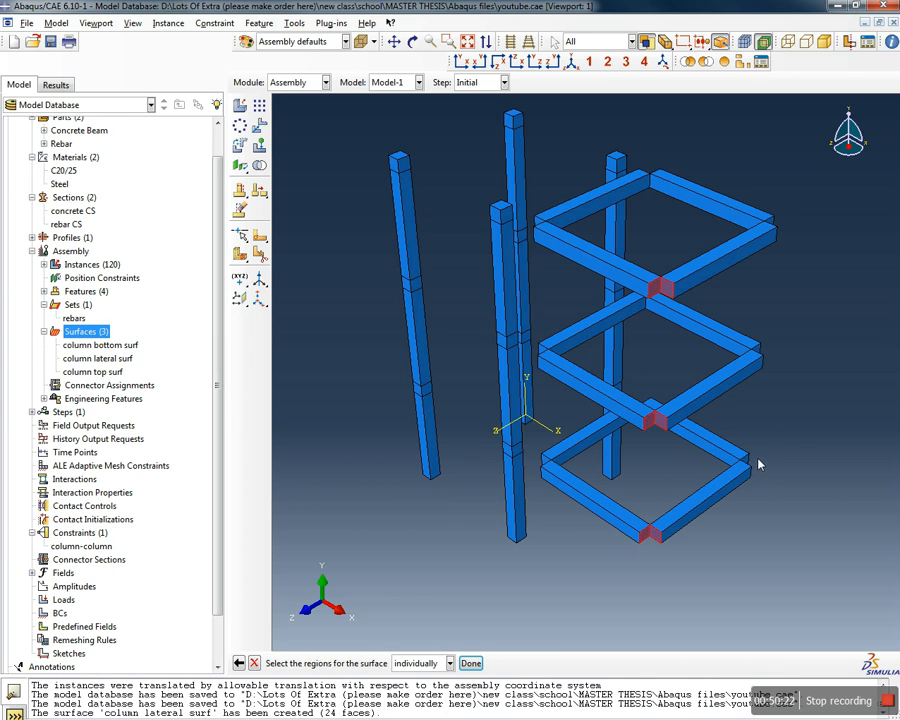
# Add the two beam faces meeting at the +X/-Z corner of each beam frame to the surface selection
pyautogui.keyDown('ctrl'); pyautogui.keyDown('alt'); pyautogui.moveTo(746, 490); pyautogui.dragTo(552, 225); pyautogui.keyUp('alt'); pyautogui.keyUp('ctrl')
pyautogui.scroll(4, 536, 221)
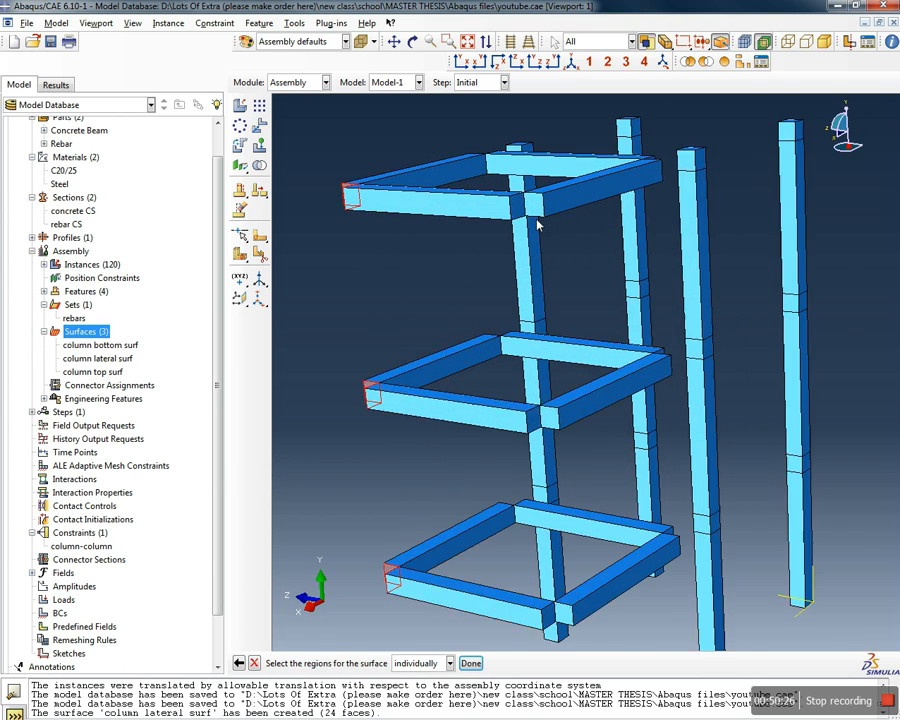
pyautogui.scroll(-3, 528, 223)
pyautogui.scroll(2, 538, 305)
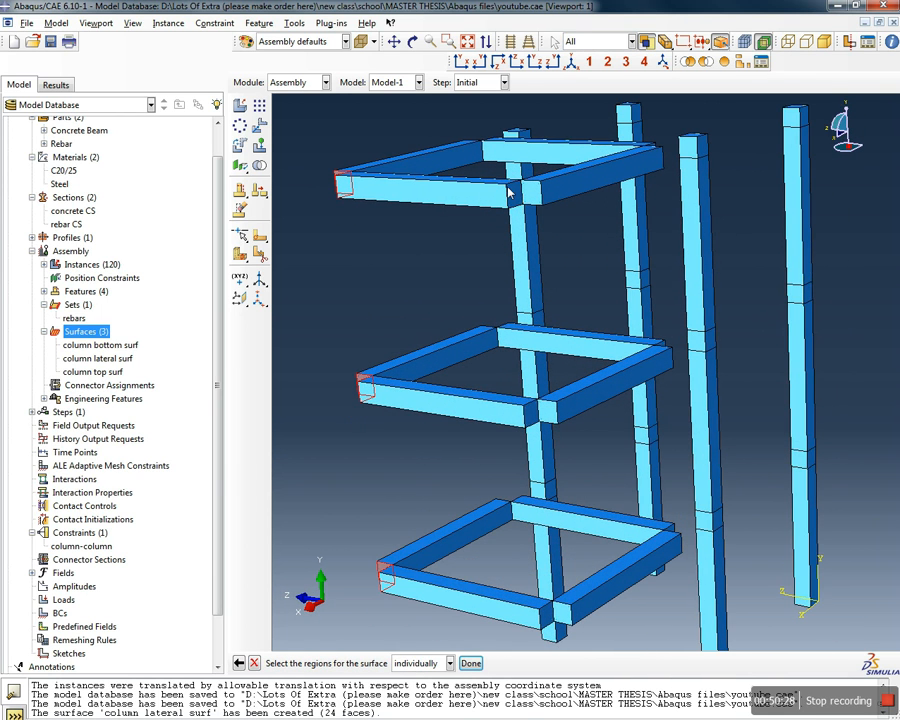
pyautogui.click(545, 413)
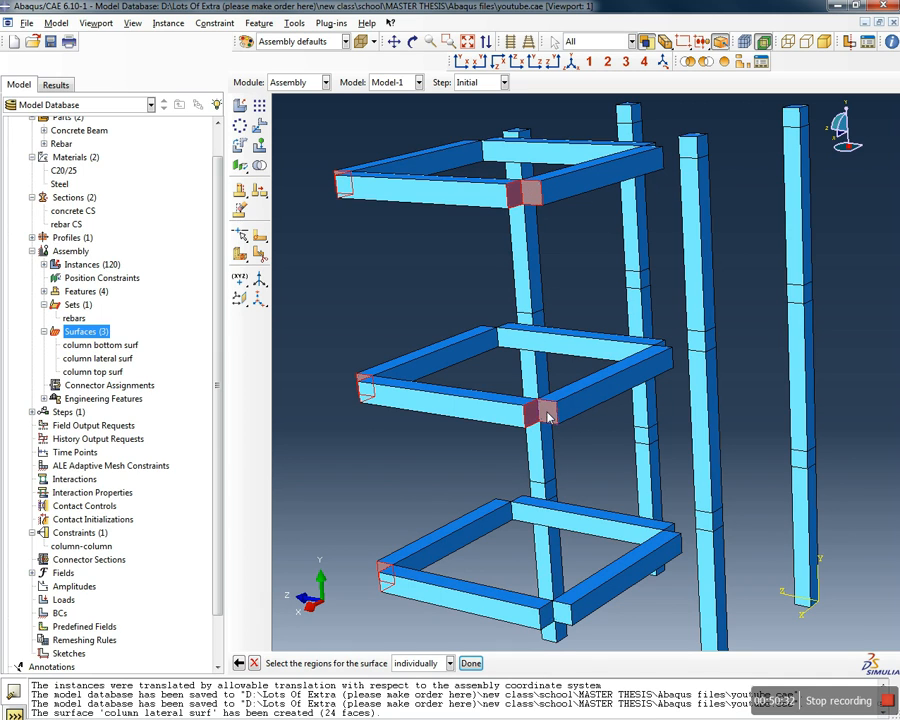
pyautogui.click(566, 610)
# Add the two beam faces meeting at the -X/-Z corner of each beam frame to the surface selection
pyautogui.keyDown('ctrl'); pyautogui.keyDown('alt'); pyautogui.moveTo(707, 484); pyautogui.dragTo(396, 444); pyautogui.keyUp('alt'); pyautogui.keyUp('ctrl')
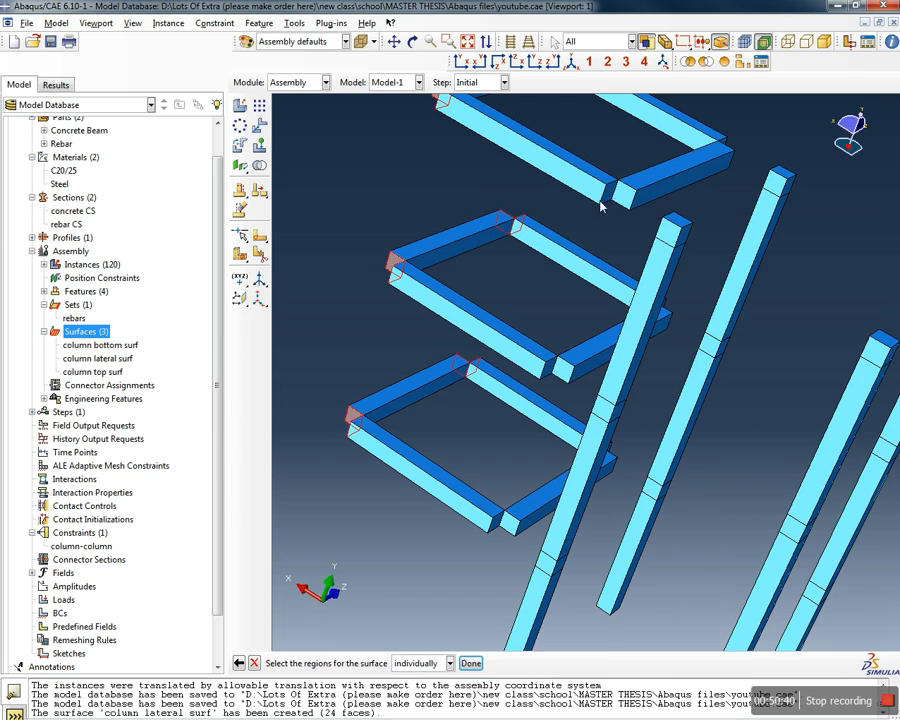
pyautogui.keyDown('ctrl'); pyautogui.keyDown('alt'); pyautogui.moveTo(588, 156); pyautogui.dragTo(540, 362); pyautogui.keyUp('alt'); pyautogui.keyUp('ctrl')
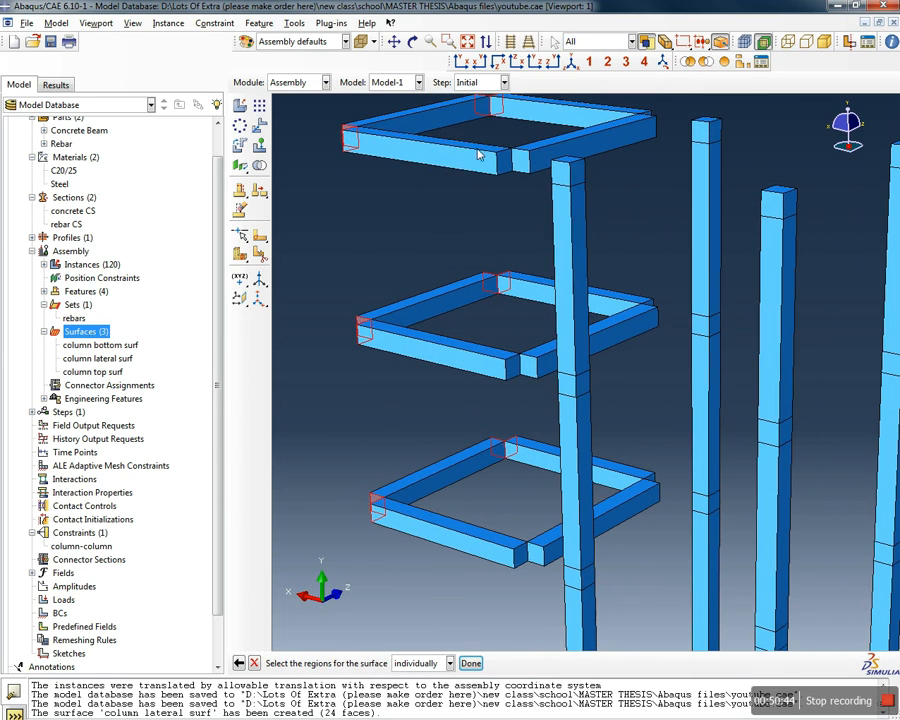
pyautogui.click(505, 165)
pyautogui.click(520, 166)
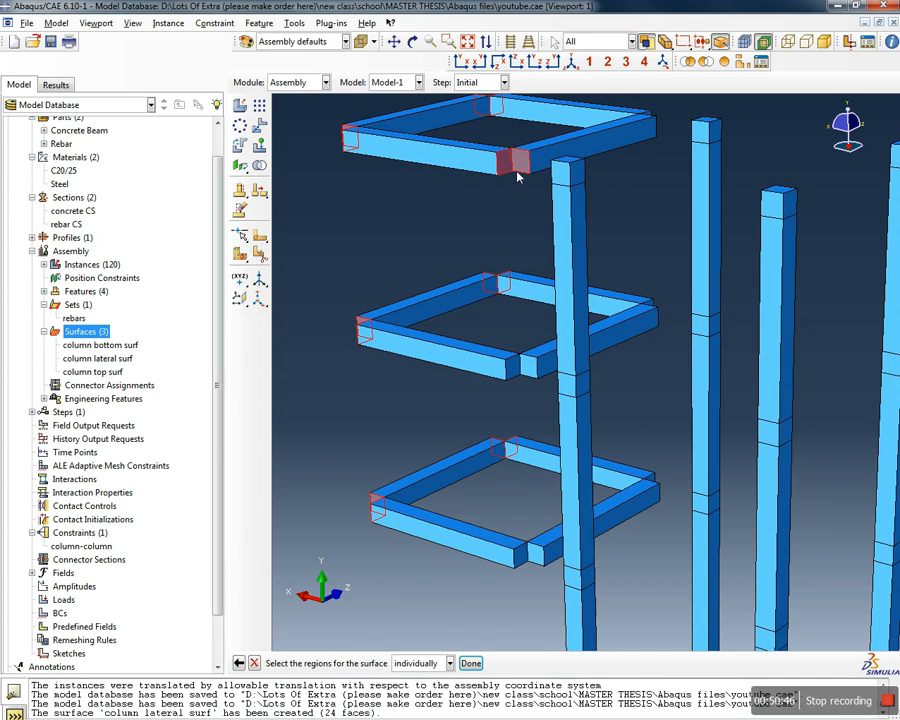
pyautogui.click(516, 375)
pyautogui.click(529, 369)
pyautogui.click(535, 551)
# Add the two beam faces meeting at the -X/+Z corner of each beam frame and finish the beam lateral surface
pyautogui.keyDown('ctrl'); pyautogui.keyDown('alt'); pyautogui.moveTo(704, 449); pyautogui.dragTo(372, 440); pyautogui.keyUp('alt'); pyautogui.keyUp('ctrl')
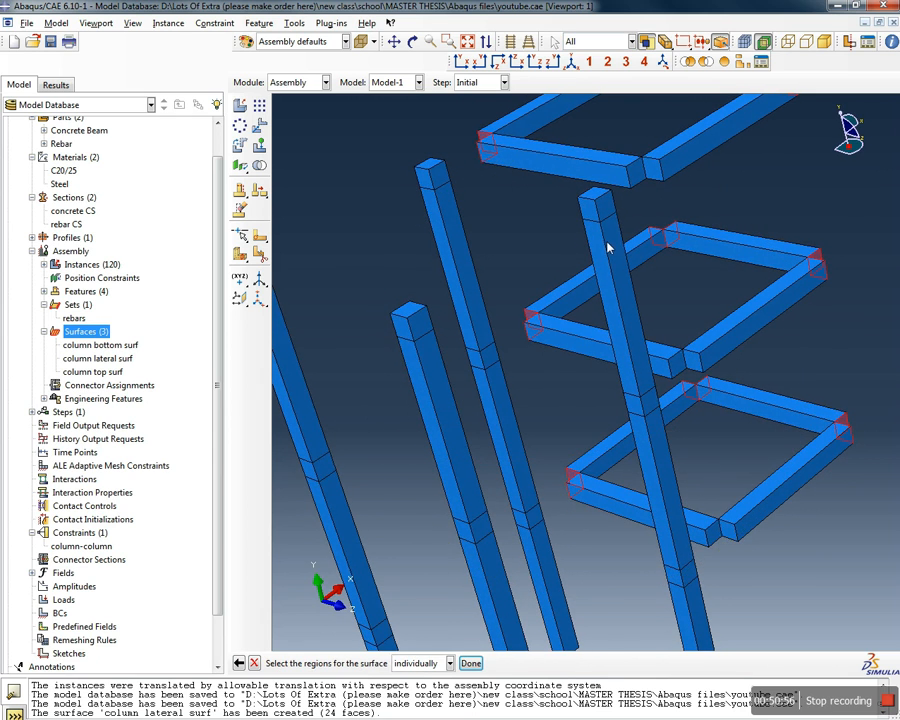
pyautogui.scroll(-3, 607, 248)
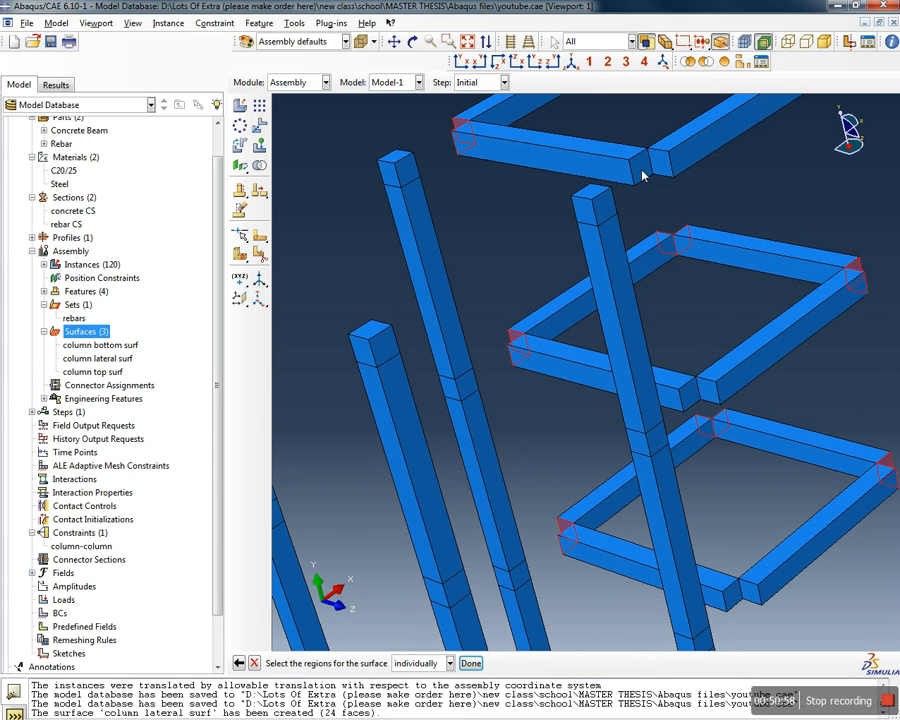
pyautogui.click(645, 170)
pyautogui.click(660, 168)
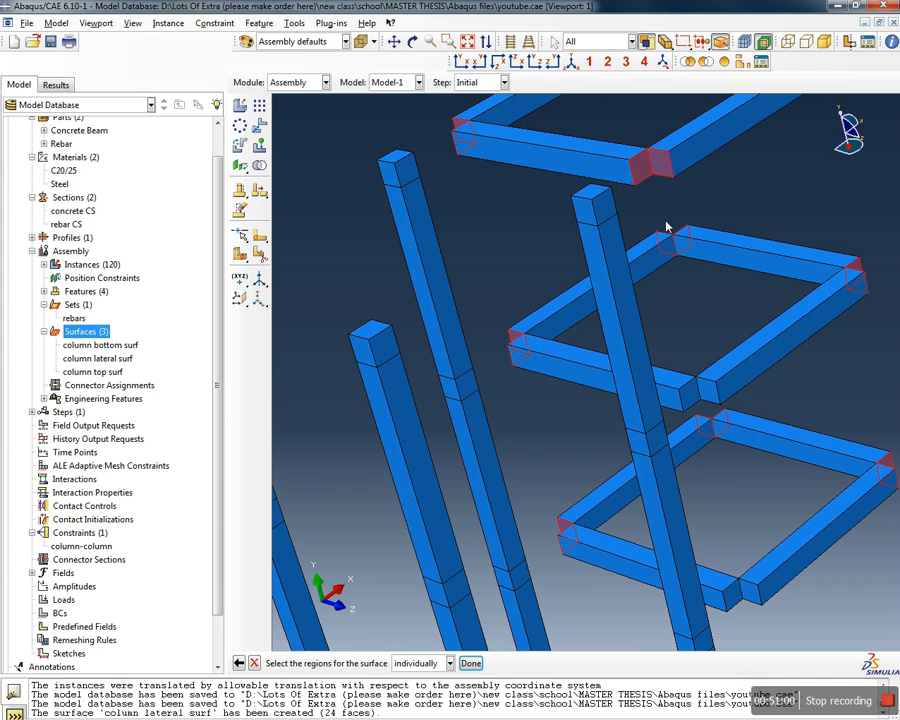
pyautogui.click(689, 396)
pyautogui.click(706, 396)
pyautogui.click(732, 598)
pyautogui.click(752, 597)
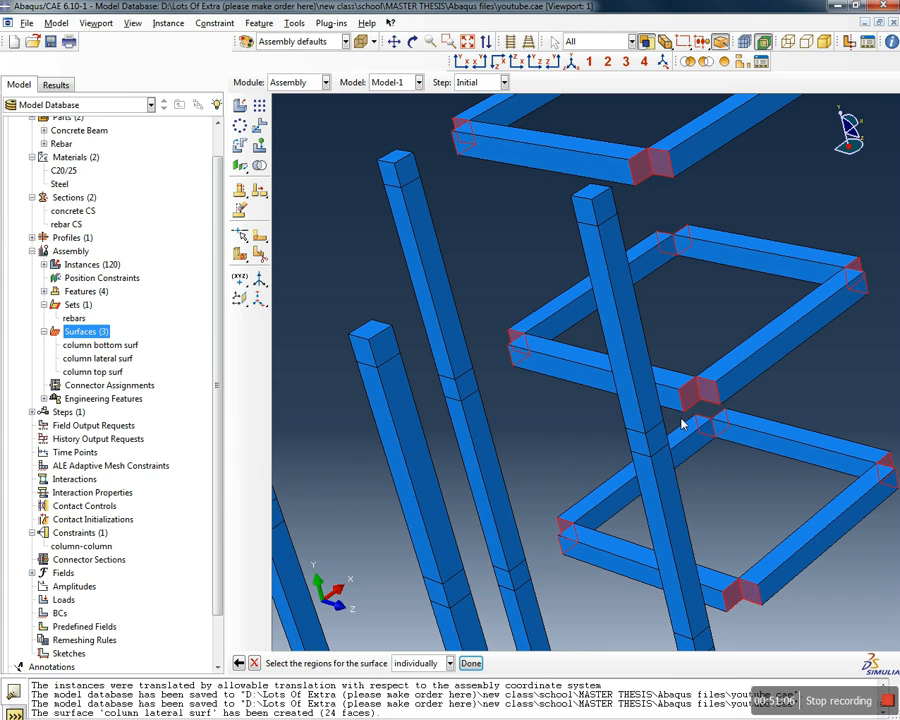
pyautogui.click(470, 663)
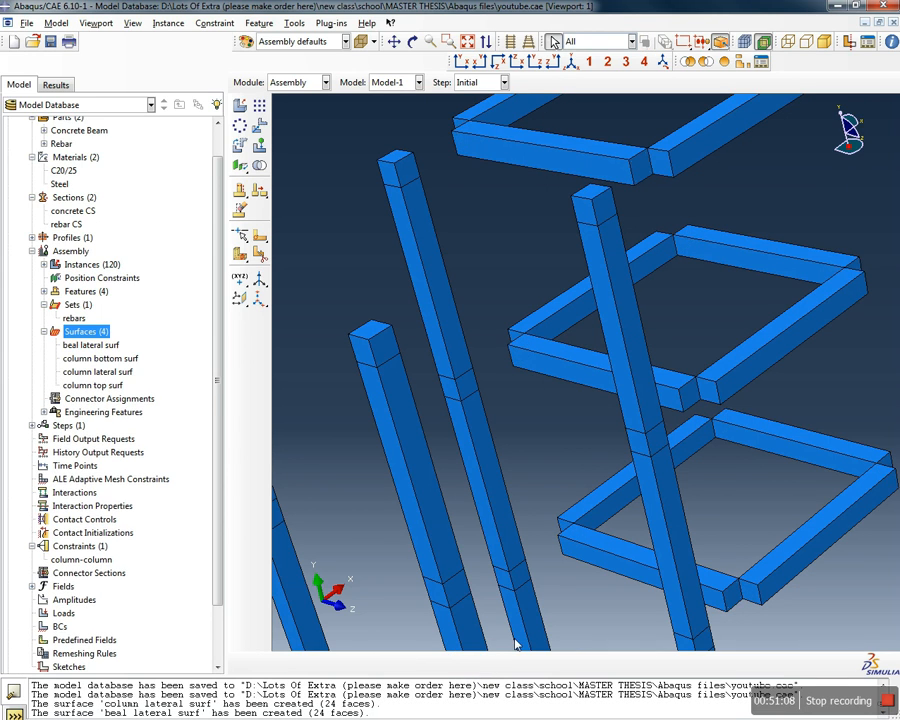
# Review the faces of the beam lateral surface and compare them with the beam-to-column tie figure in the report PDF in Adobe Reader
pyautogui.click(572, 63)
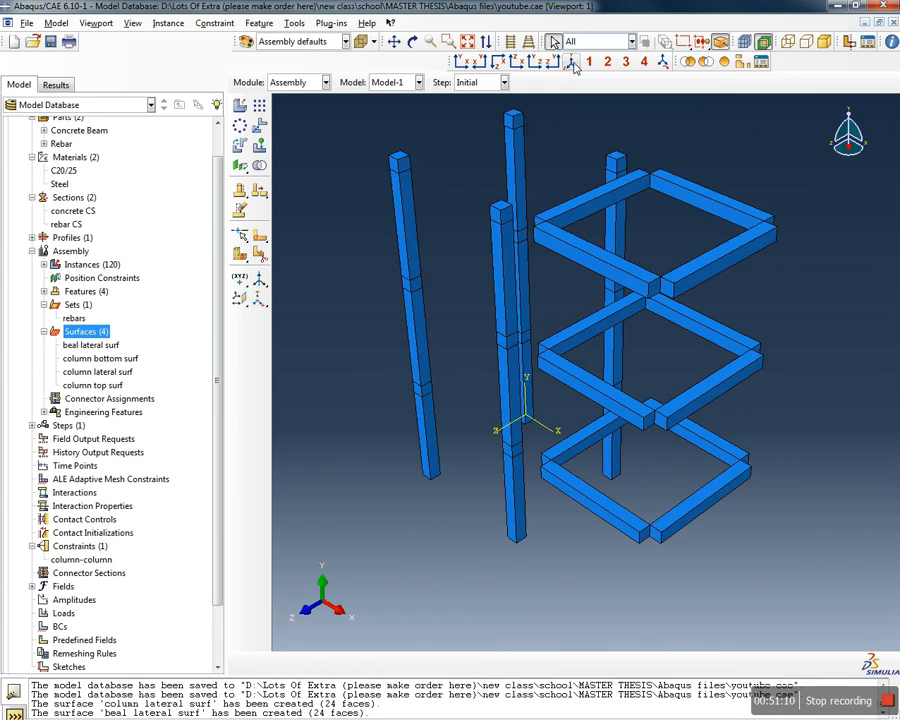
pyautogui.doubleClick(90, 345)
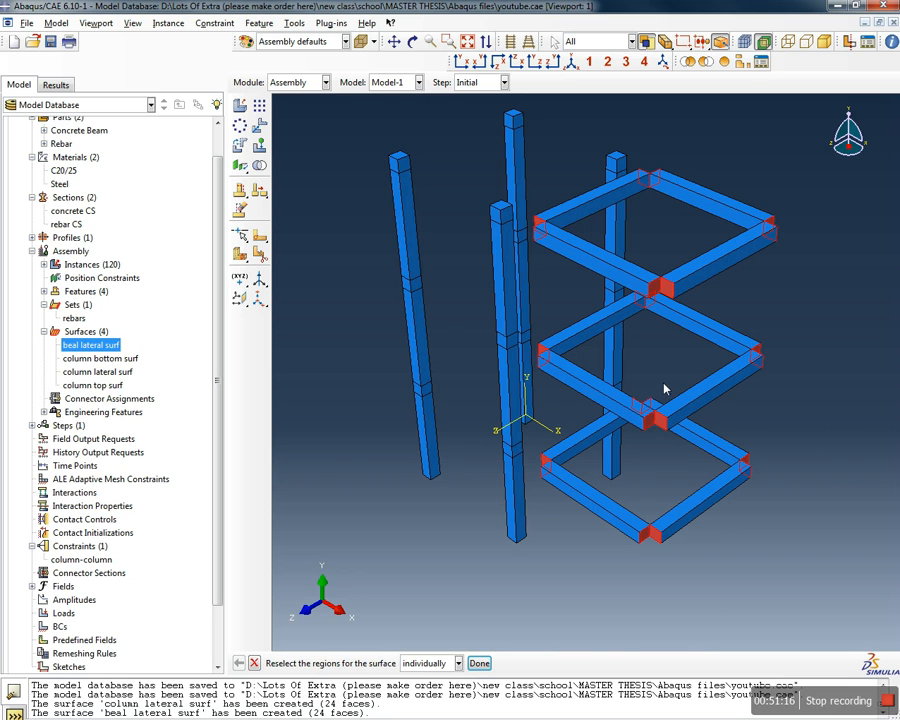
pyautogui.keyDown('ctrl'); pyautogui.keyDown('alt'); pyautogui.moveTo(435, 441); pyautogui.dragTo(382, 305); pyautogui.keyUp('alt'); pyautogui.keyUp('ctrl')
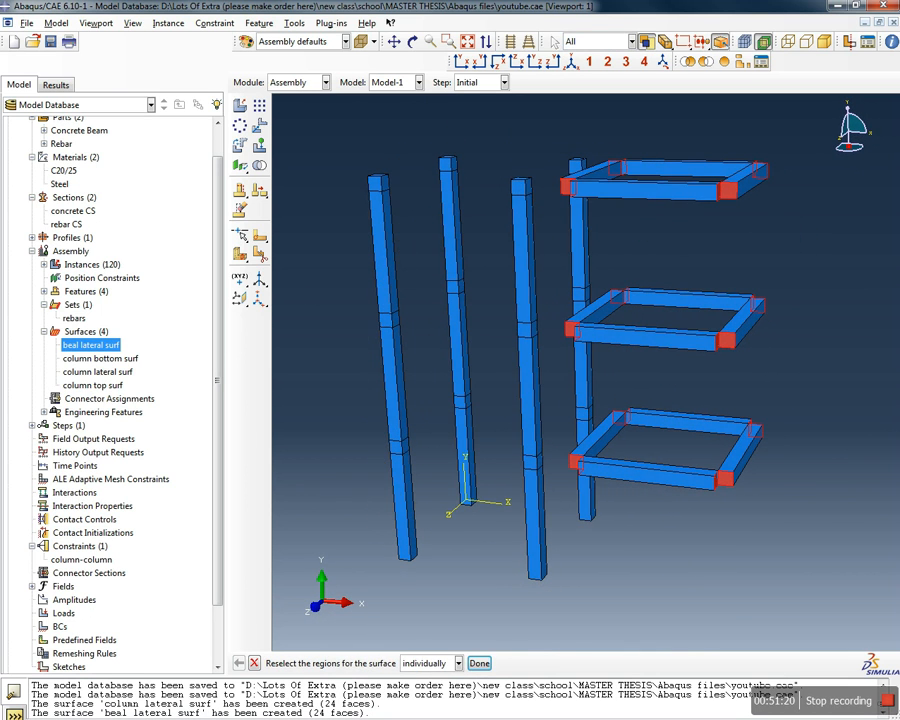
pyautogui.hotkey('alt', 'Tab')
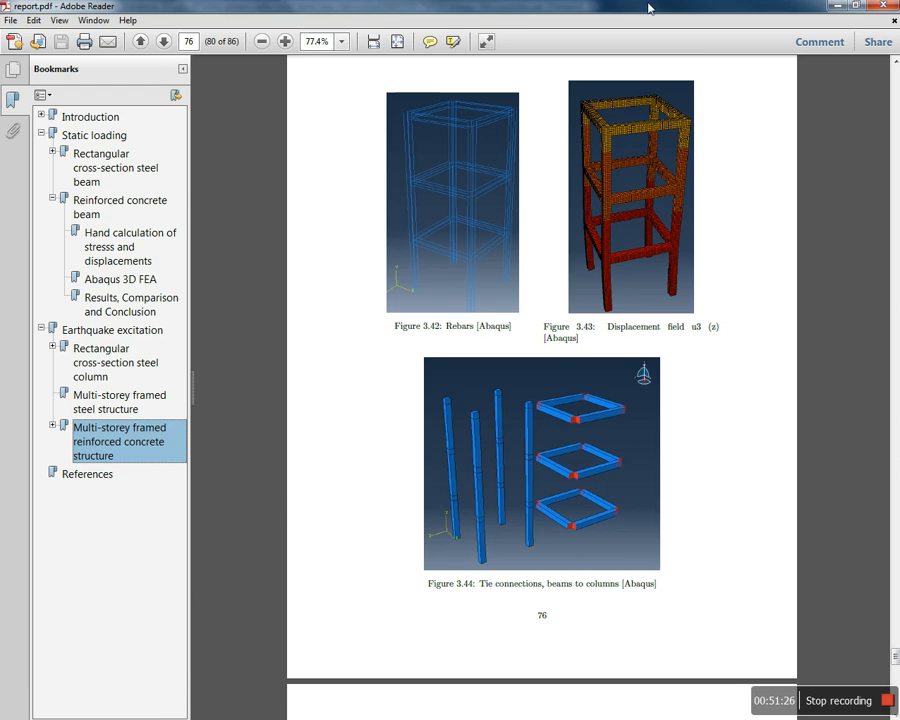
pyautogui.hotkey('alt', 'Tab')
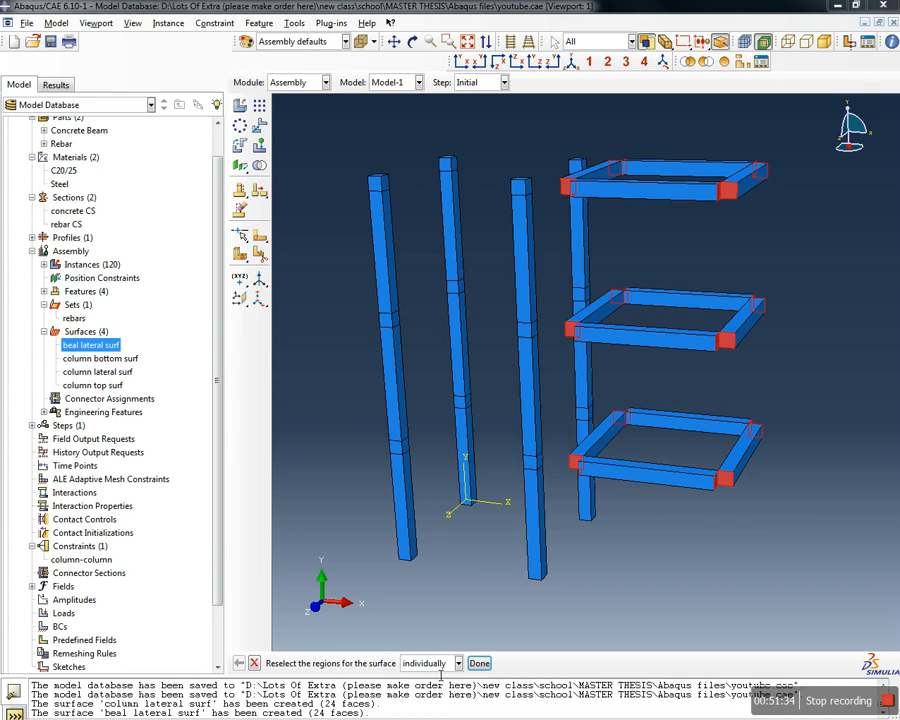
pyautogui.click(254, 663)
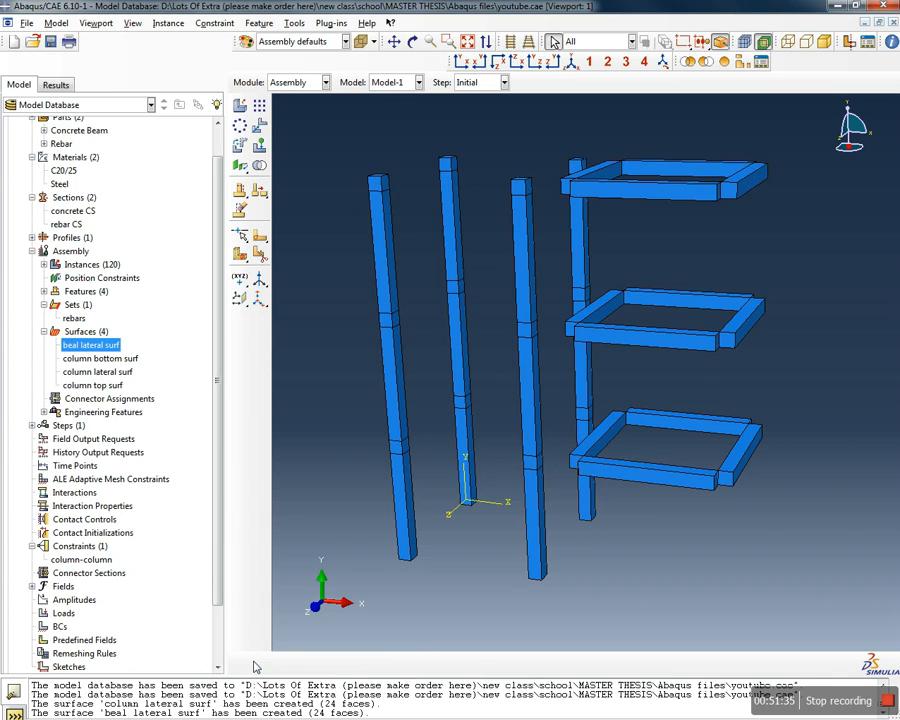
pyautogui.doubleClick(100, 346)
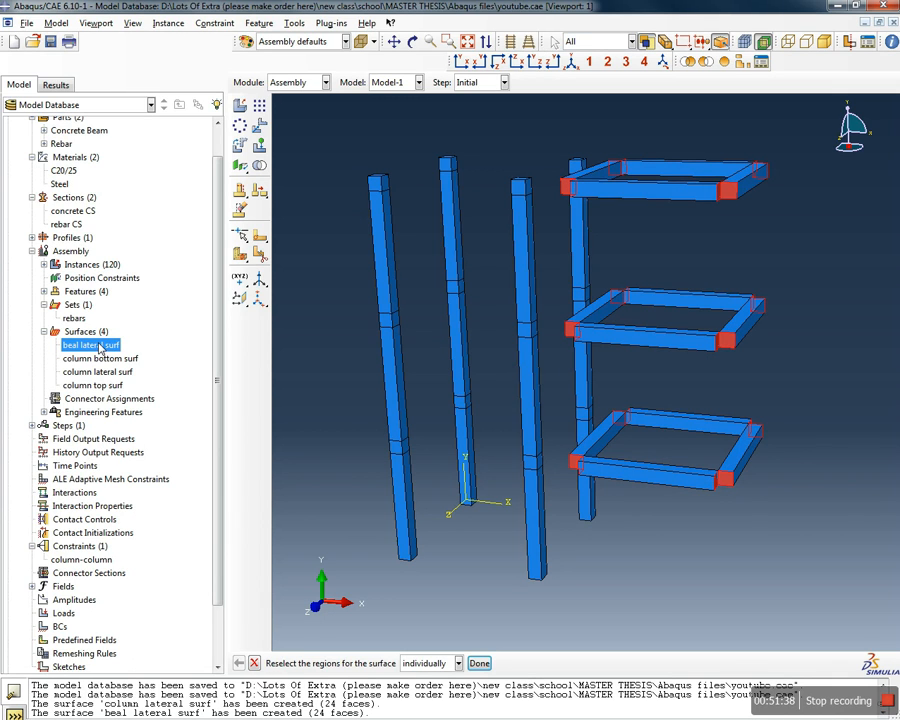
pyautogui.click(479, 663)
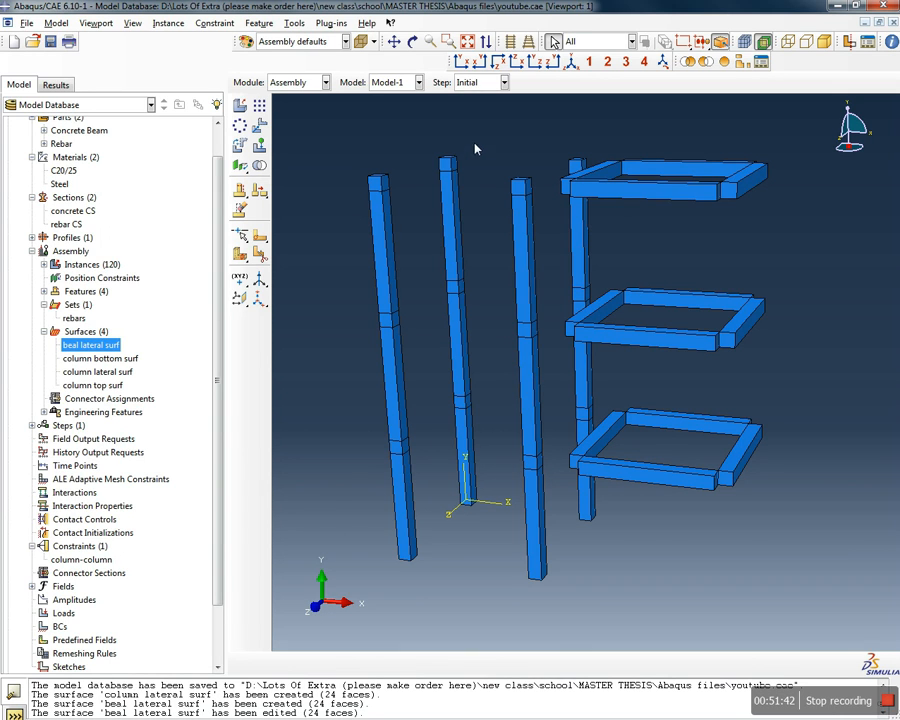
# Start translating instances and select all beams of the three beam frames, leaving the columns out
pyautogui.click(466, 62)
pyautogui.click(498, 62)
pyautogui.click(538, 62)
pyautogui.click(499, 62)
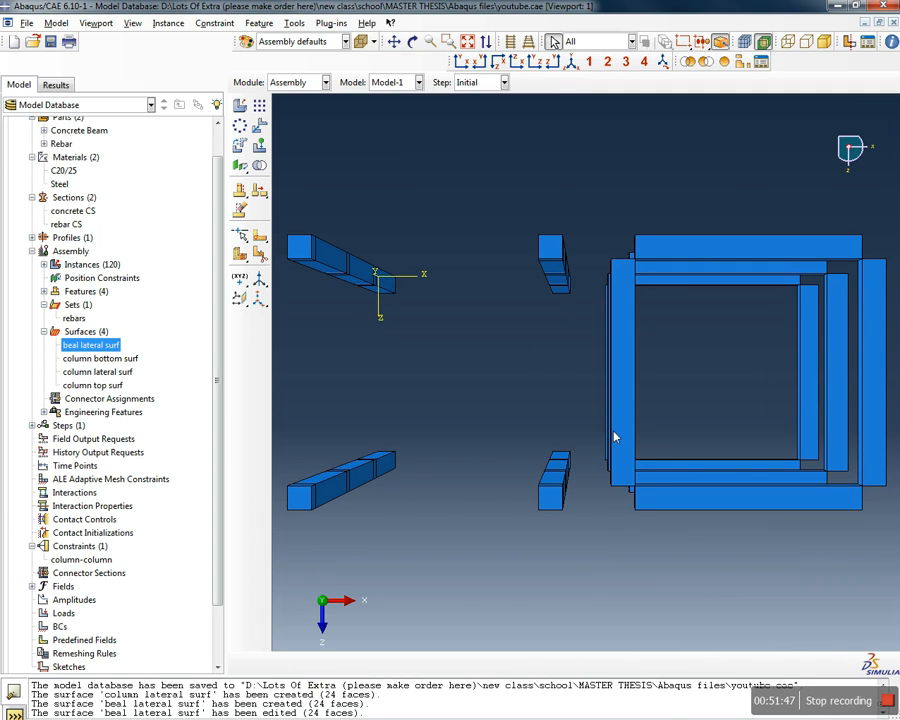
pyautogui.click(259, 126)
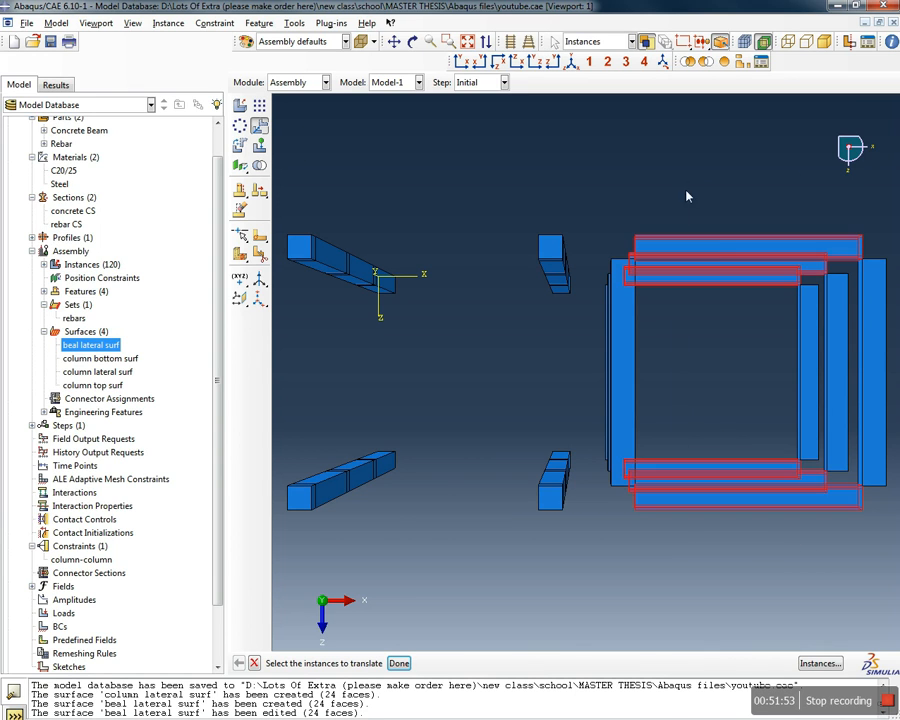
pyautogui.scroll(-2, 690, 310)
pyautogui.moveTo(862, 323); pyautogui.dragTo(532, 345)
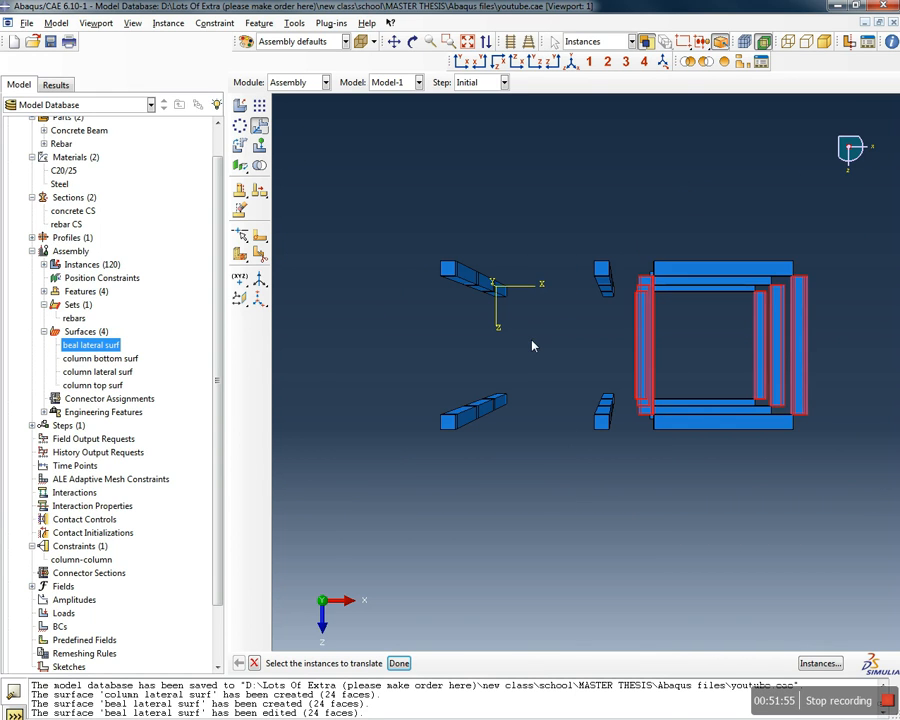
pyautogui.keyDown('shift'); pyautogui.moveTo(758, 438); pyautogui.dragTo(661, 137); pyautogui.keyUp('shift')
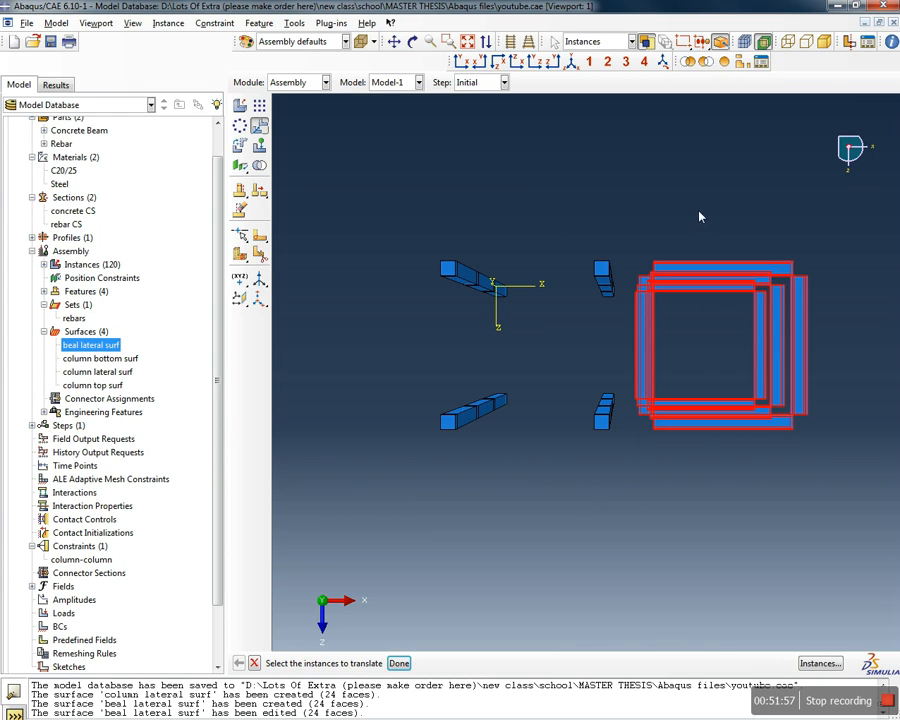
pyautogui.click(400, 664)
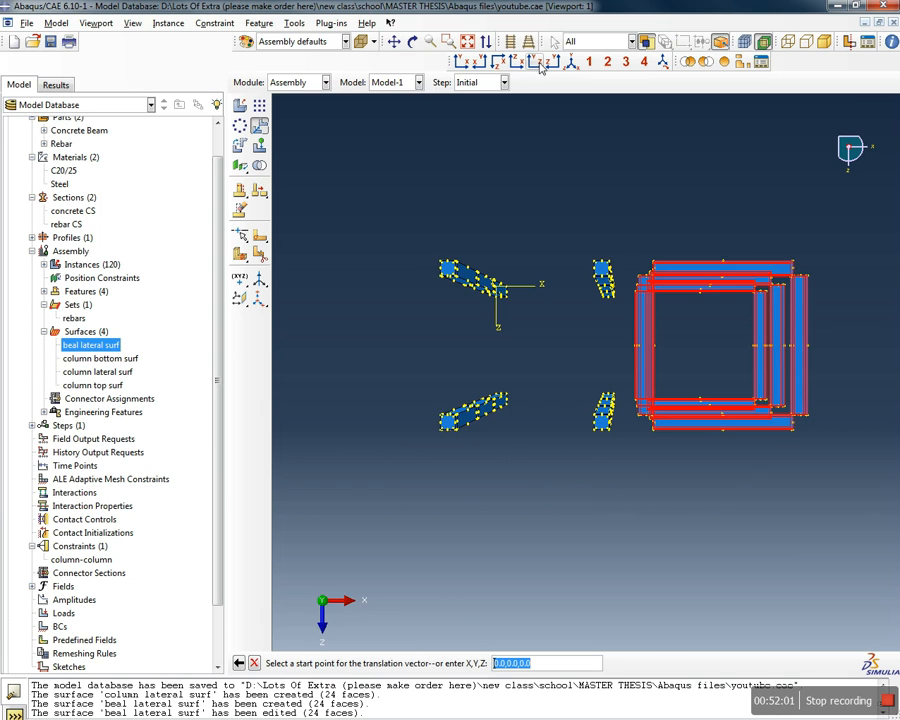
# Set the translation start point at the top inner vertex where the beams meet at the top frame's +X/+Z corner
pyautogui.click(570, 63)
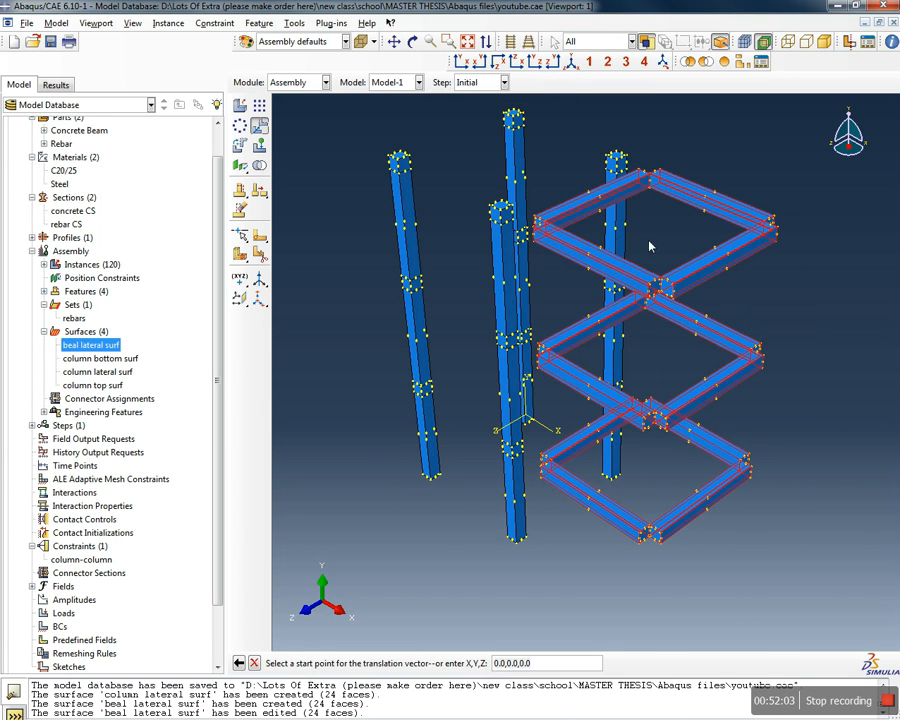
pyautogui.scroll(3, 499, 128)
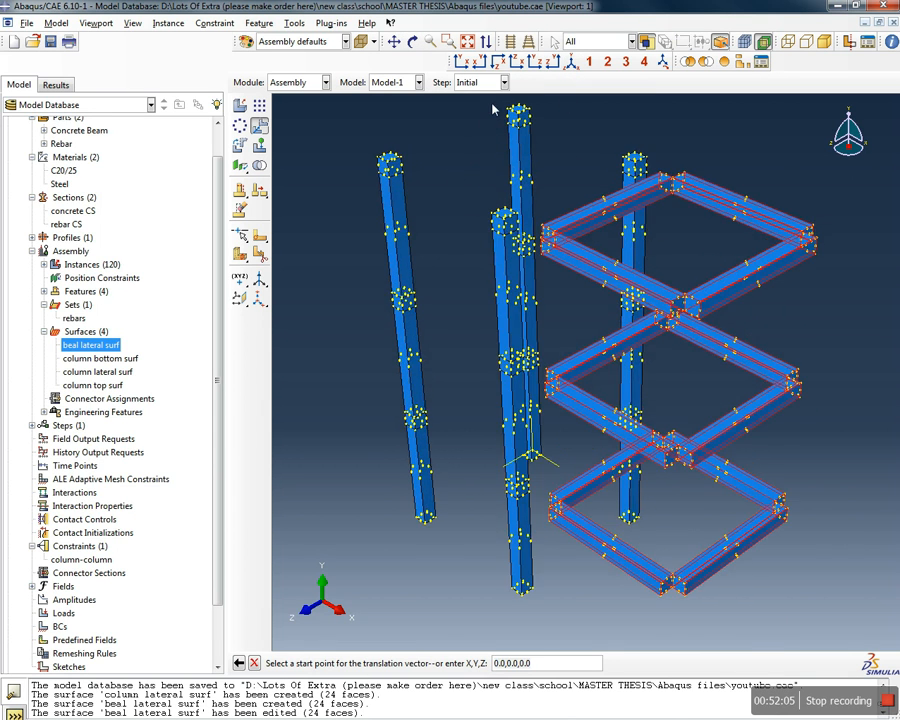
pyautogui.scroll(2, 553, 191)
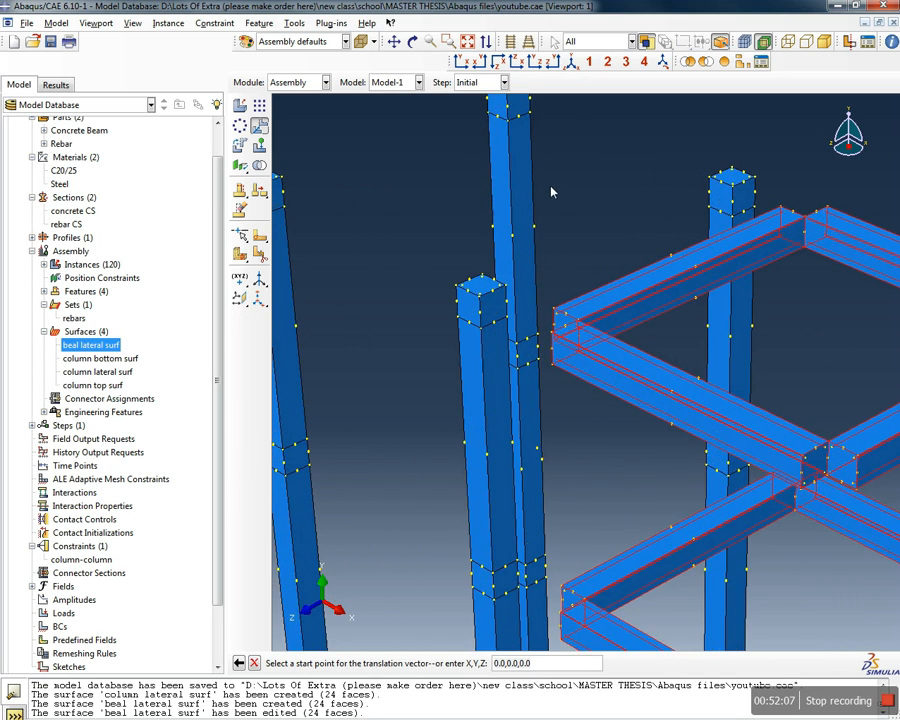
pyautogui.scroll(-3, 556, 243)
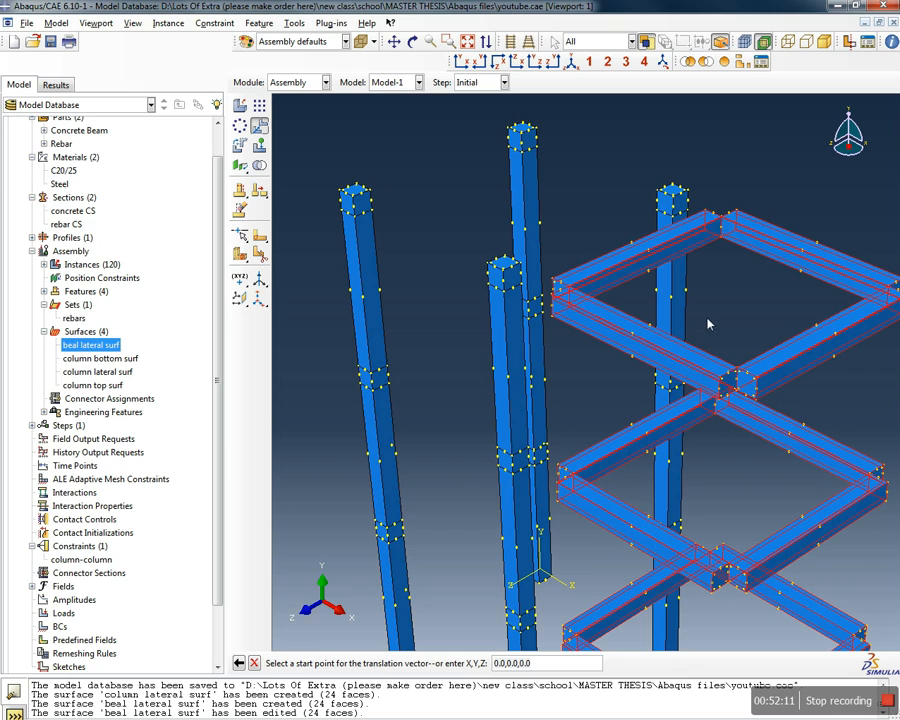
pyautogui.scroll(3, 730, 313)
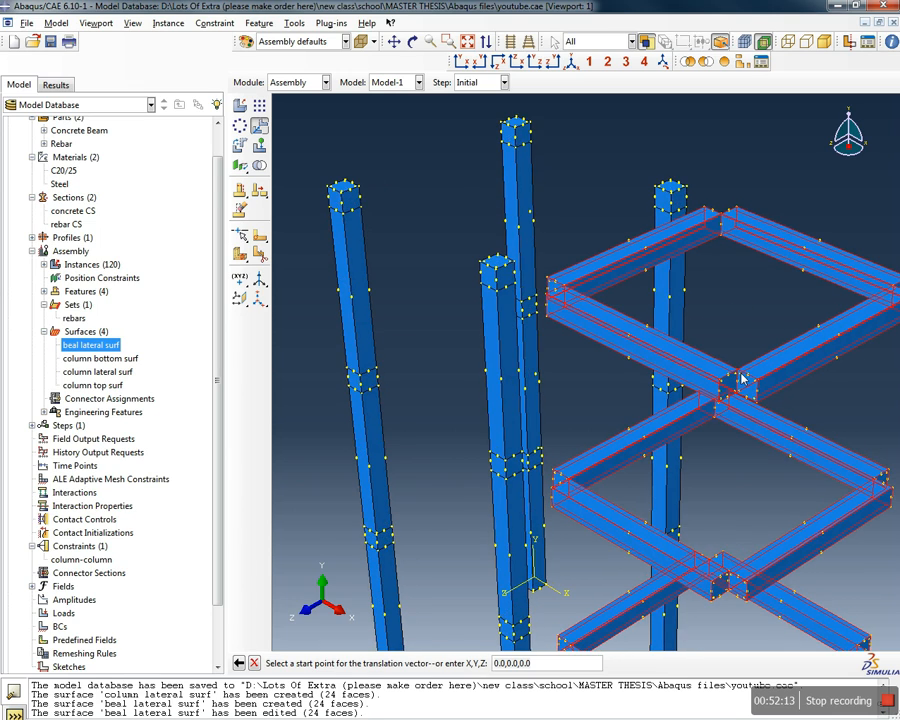
pyautogui.scroll(-3, 708, 317)
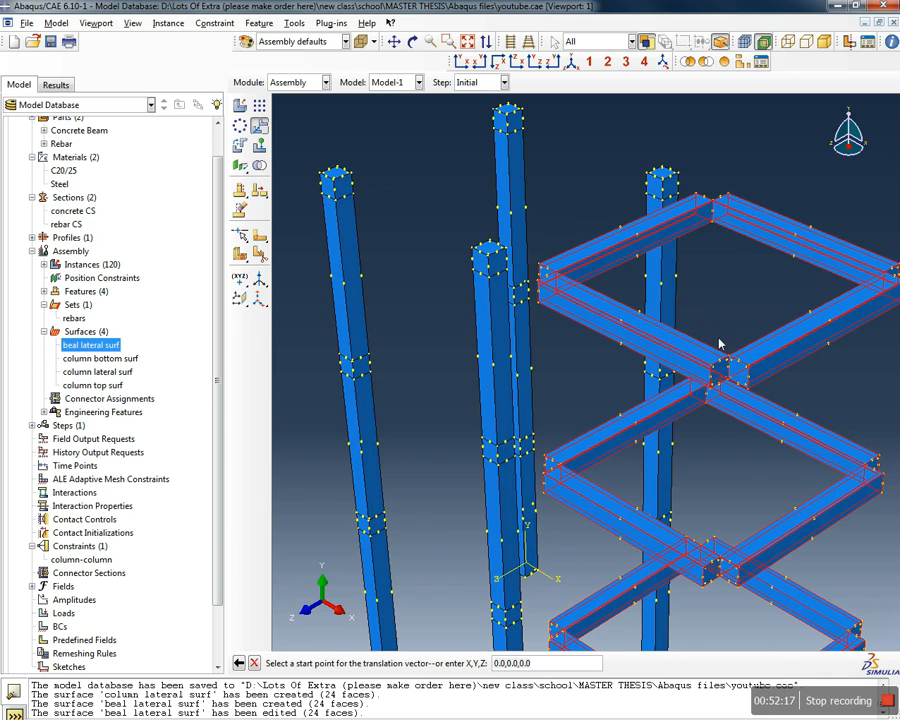
pyautogui.scroll(5, 714, 327)
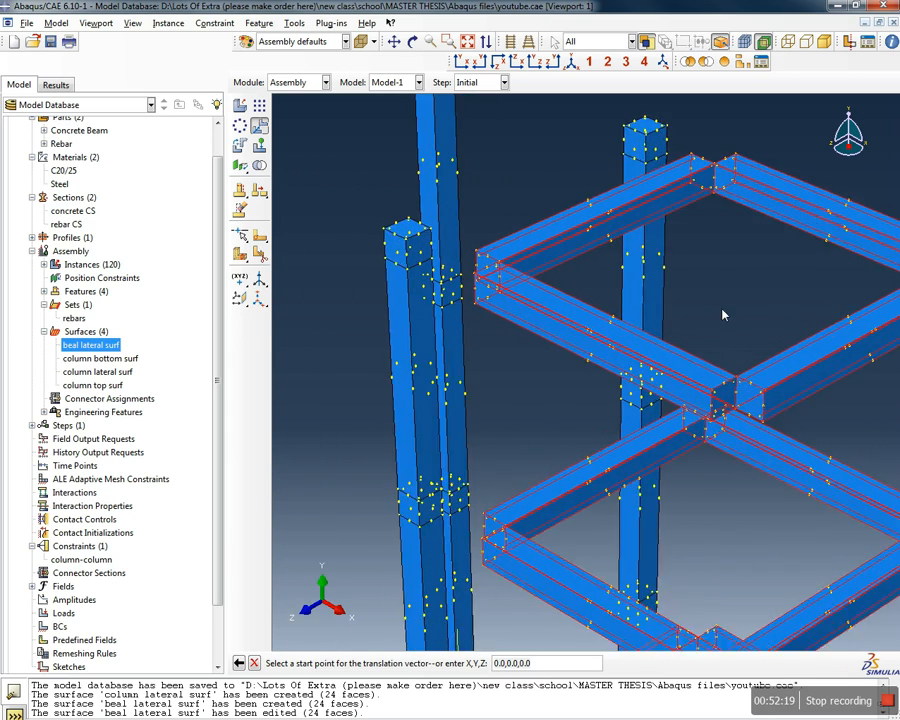
pyautogui.scroll(3, 752, 410)
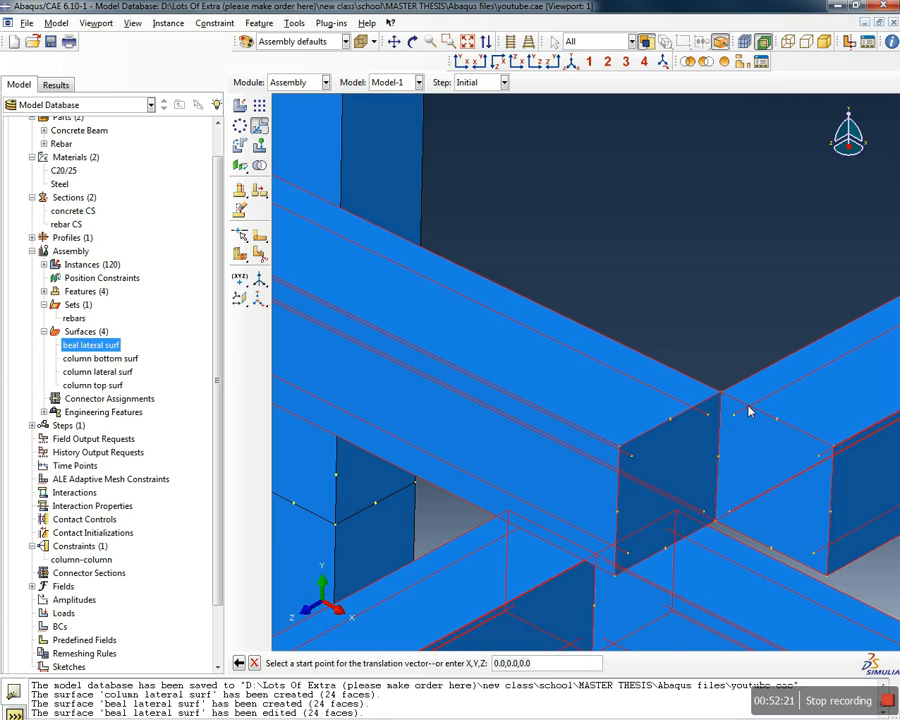
pyautogui.click(721, 395)
# Set the translation end point at the top inner vertex of the +X/+Z column and accept the beams' new position
pyautogui.scroll(-5, 646, 445)
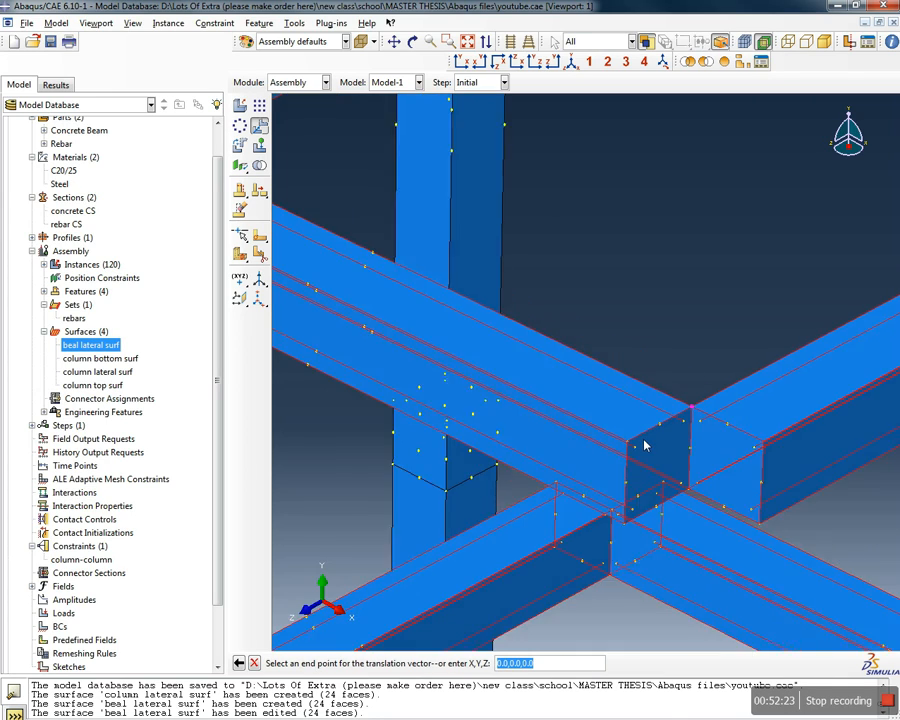
pyautogui.scroll(-6, 646, 445)
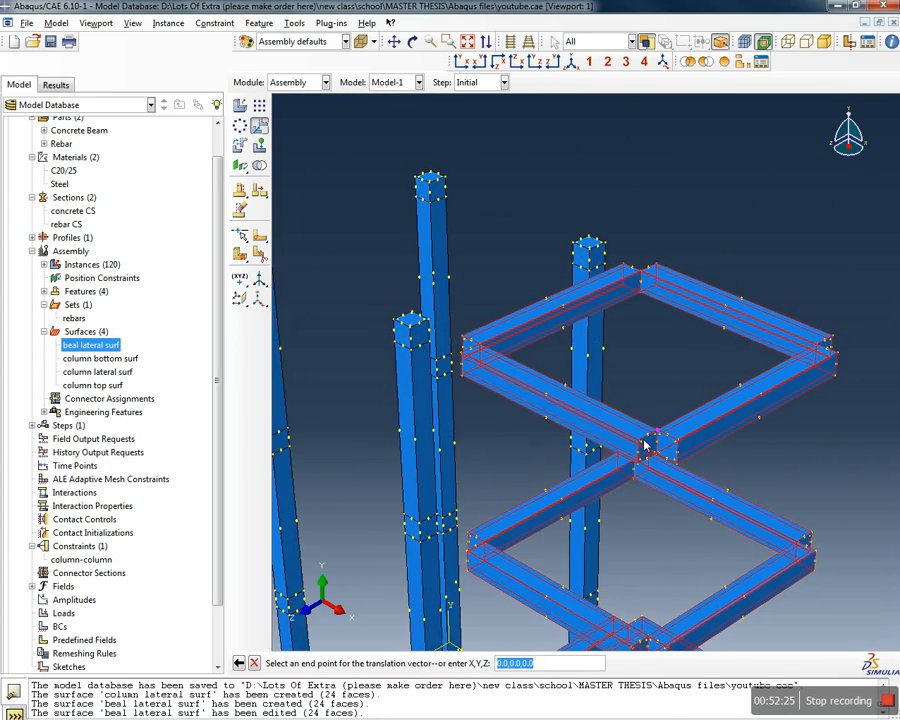
pyautogui.scroll(8, 455, 340)
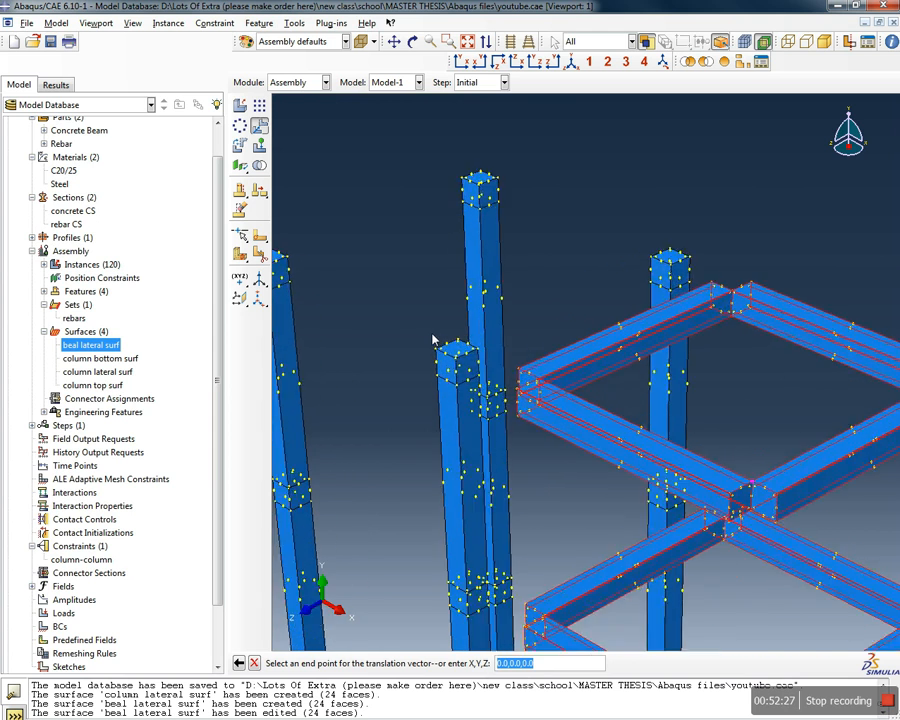
pyautogui.scroll(4, 444, 350)
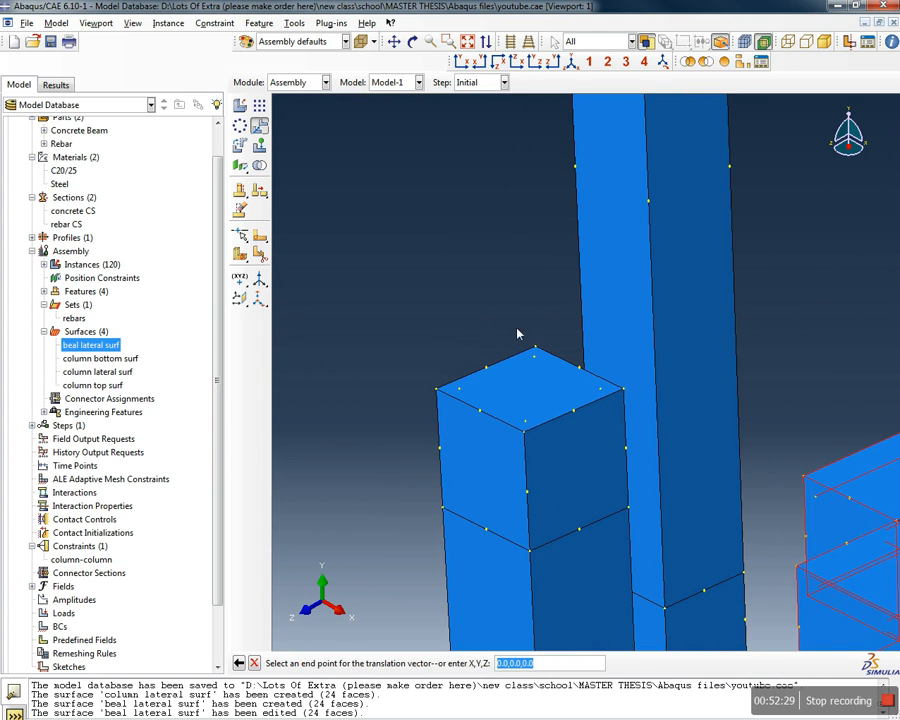
pyautogui.scroll(1, 536, 350)
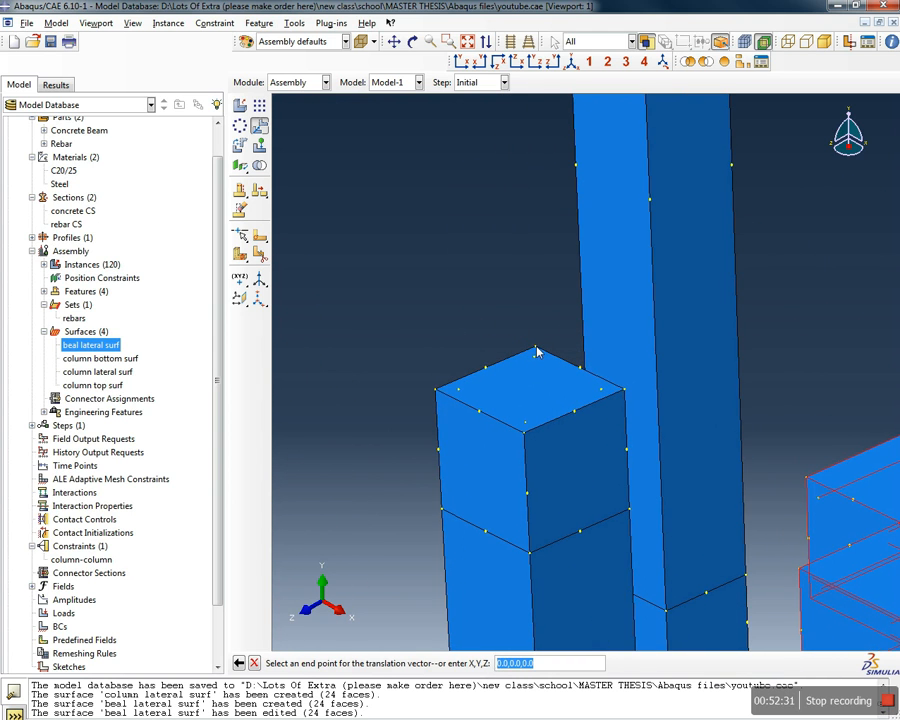
pyautogui.click(536, 350)
pyautogui.scroll(-5, 554, 408)
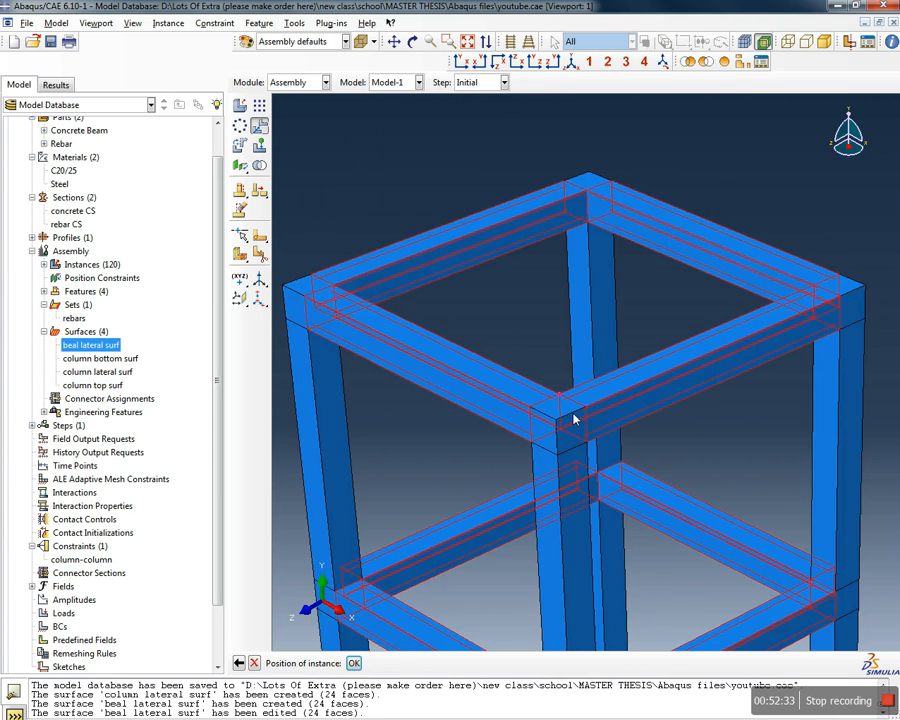
pyautogui.scroll(-5, 574, 420)
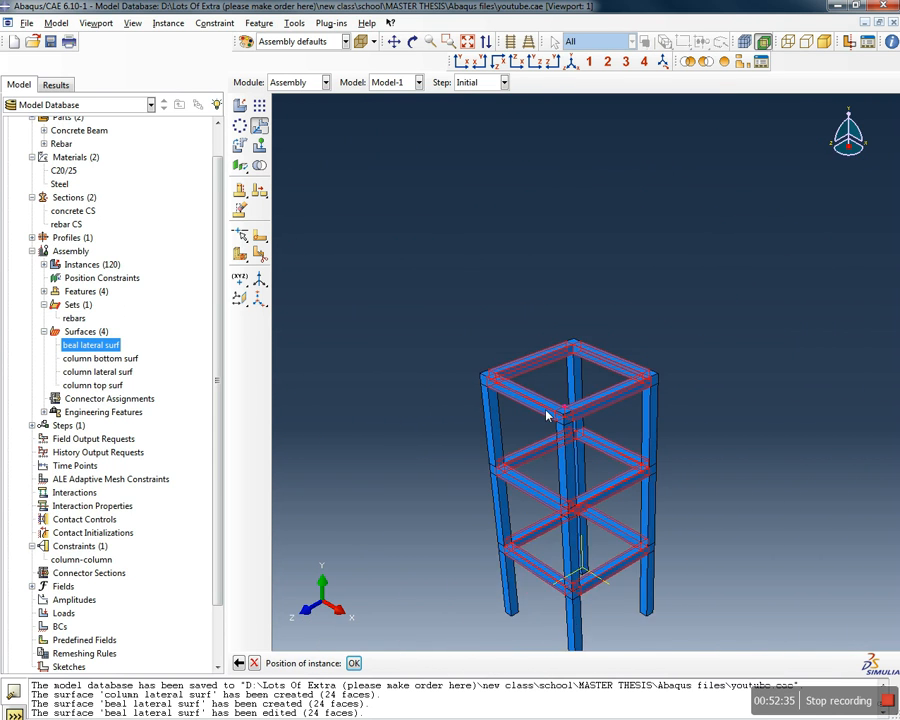
pyautogui.keyDown('ctrl'); pyautogui.keyDown('alt'); pyautogui.moveTo(577, 562); pyautogui.dragTo(724, 437); pyautogui.keyUp('alt'); pyautogui.keyUp('ctrl')
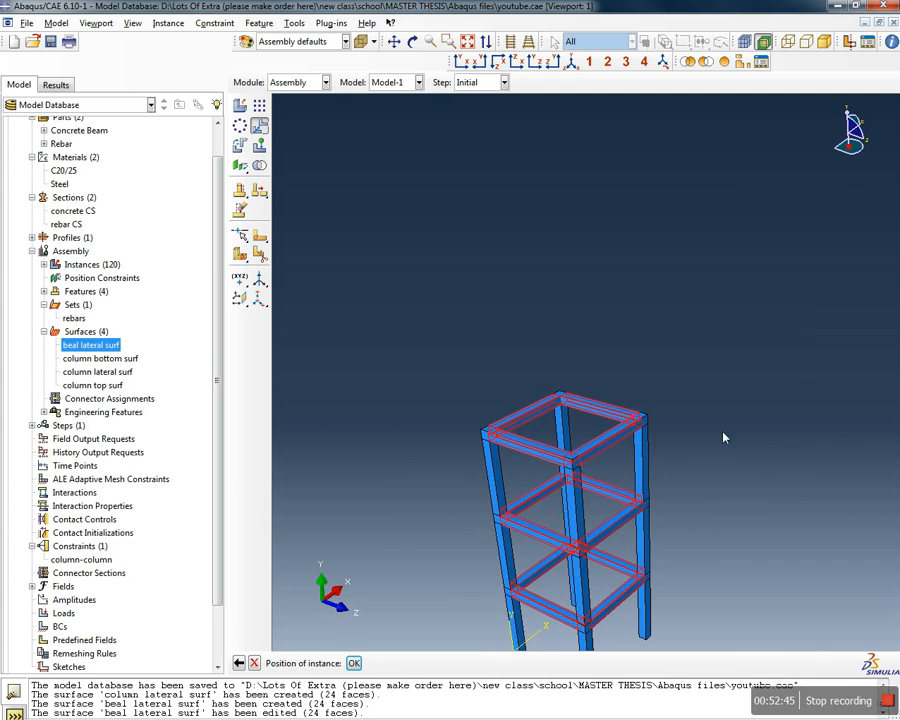
pyautogui.click(354, 663)
# Save the model database with the beam frames moved back onto the columns
pyautogui.click(571, 63)
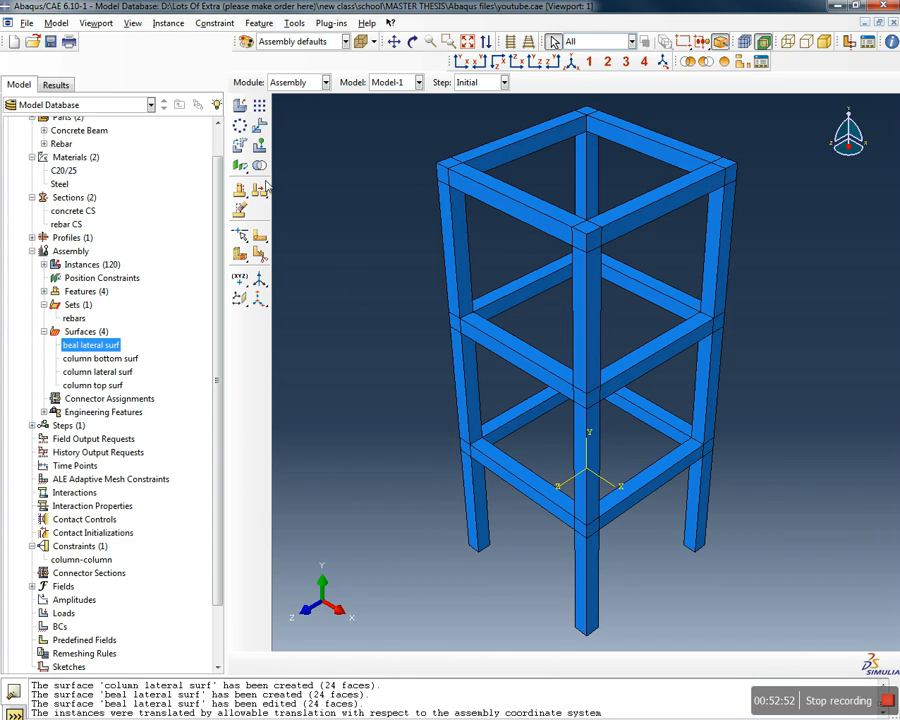
pyautogui.click(50, 43)
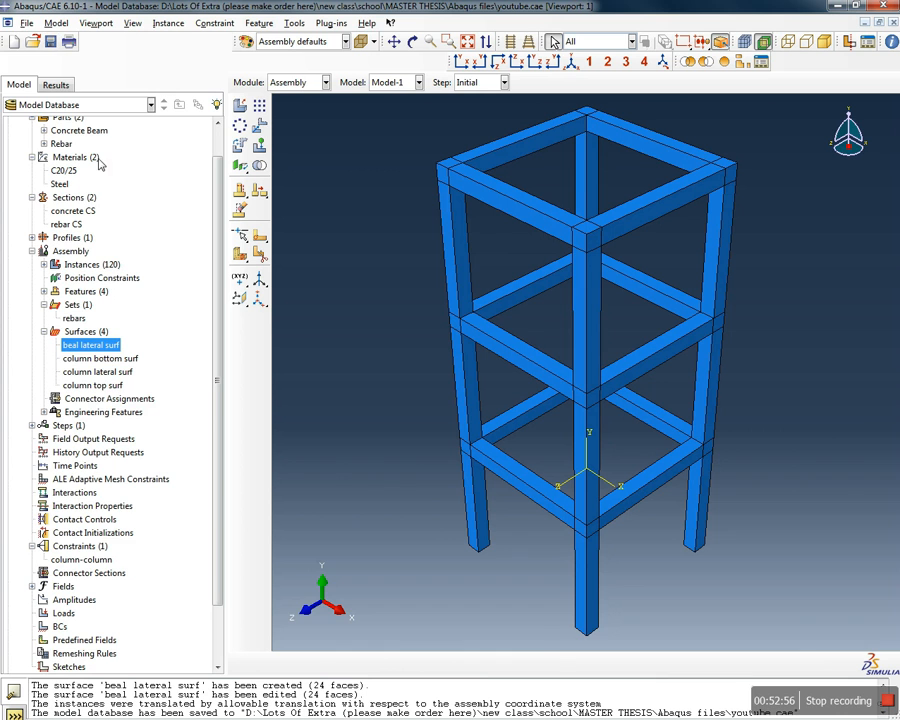
pyautogui.keyDown('ctrl'); pyautogui.keyDown('alt'); pyautogui.moveTo(374, 400); pyautogui.dragTo(418, 452); pyautogui.keyUp('alt'); pyautogui.keyUp('ctrl')
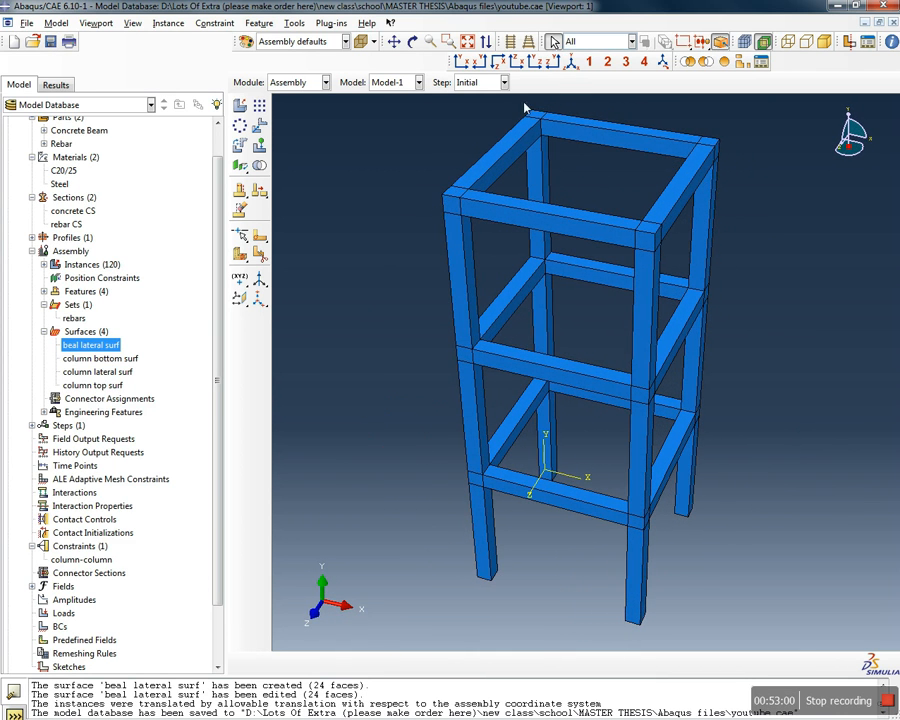
pyautogui.click(571, 66)
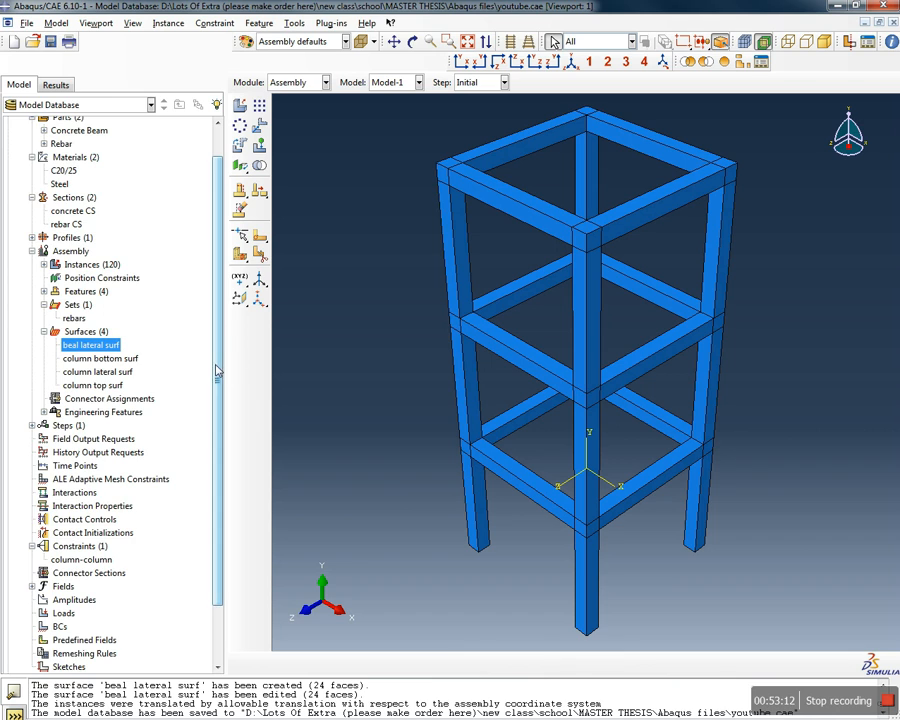
# Suppress all Concrete Beam instances of the assembly, both columns and beams, leaving the Rebar instances active
pyautogui.scroll(2, 218, 330)
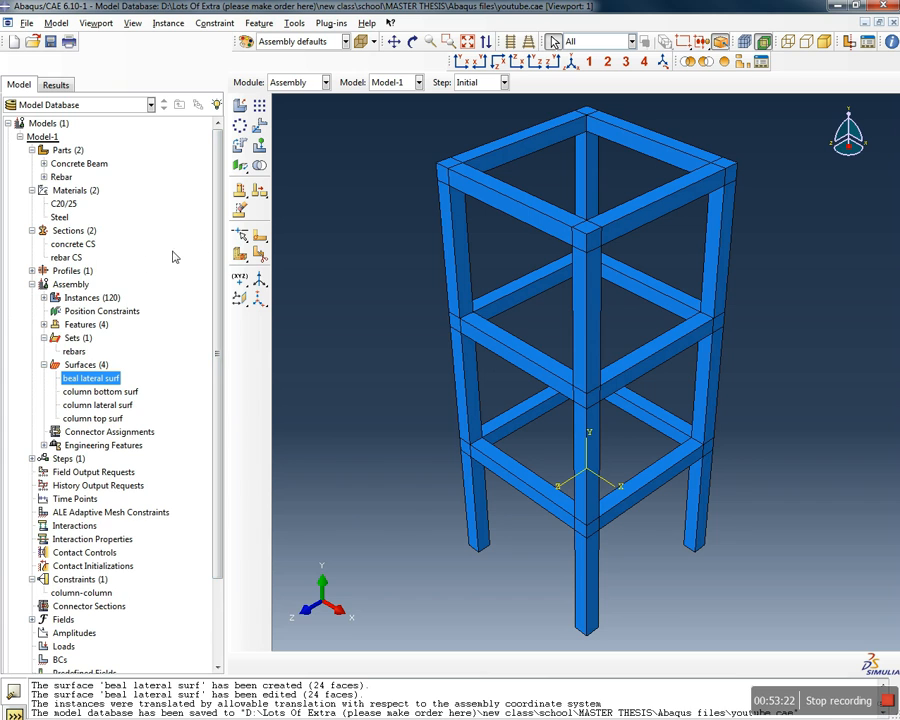
pyautogui.click(44, 298)
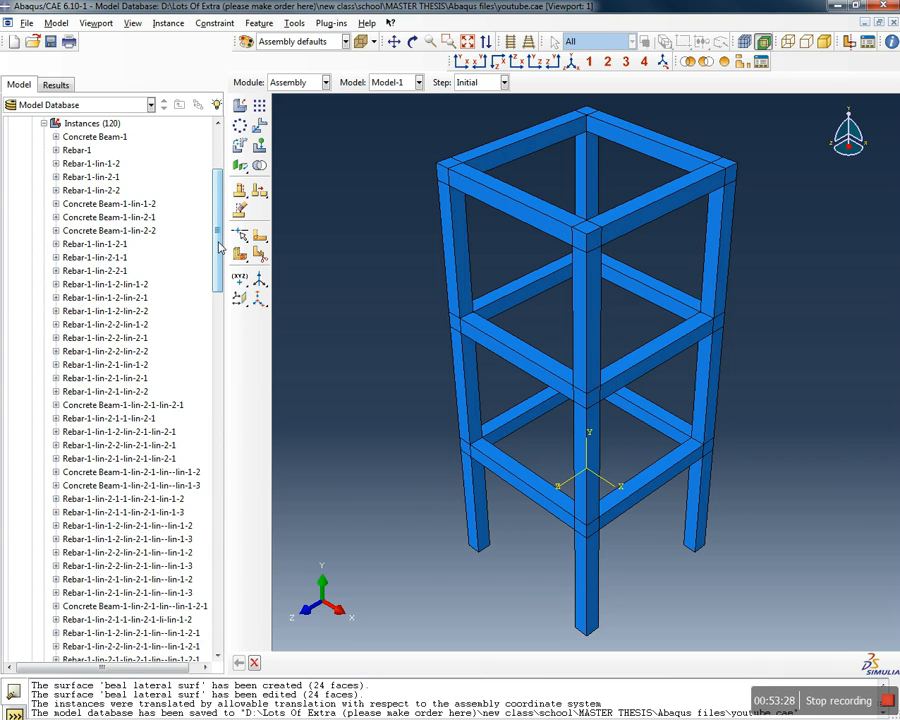
pyautogui.moveTo(219, 237); pyautogui.dragTo(215, 215)
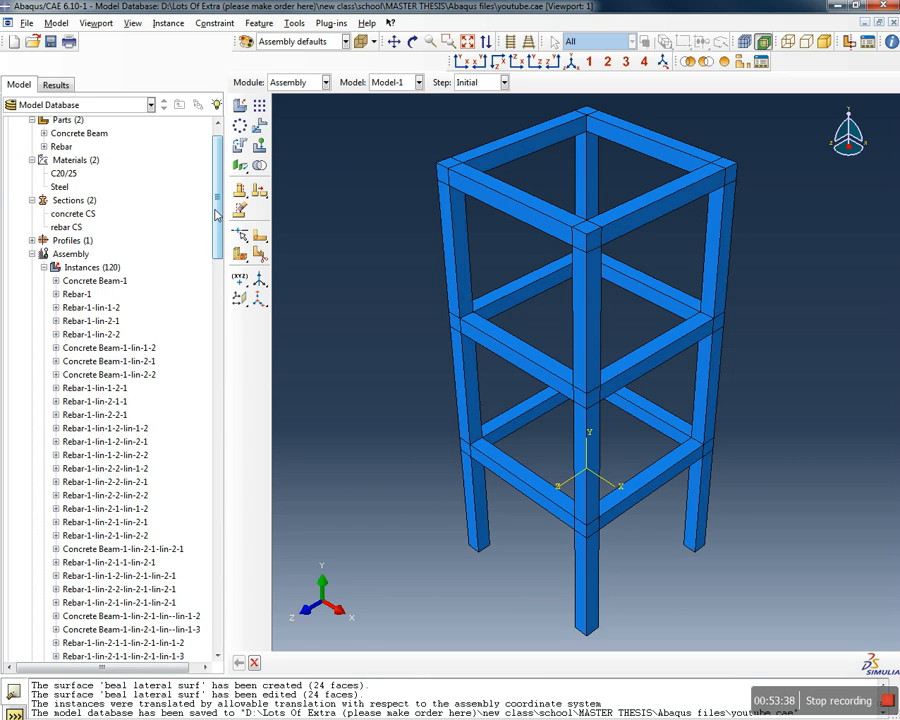
pyautogui.click(94, 282)
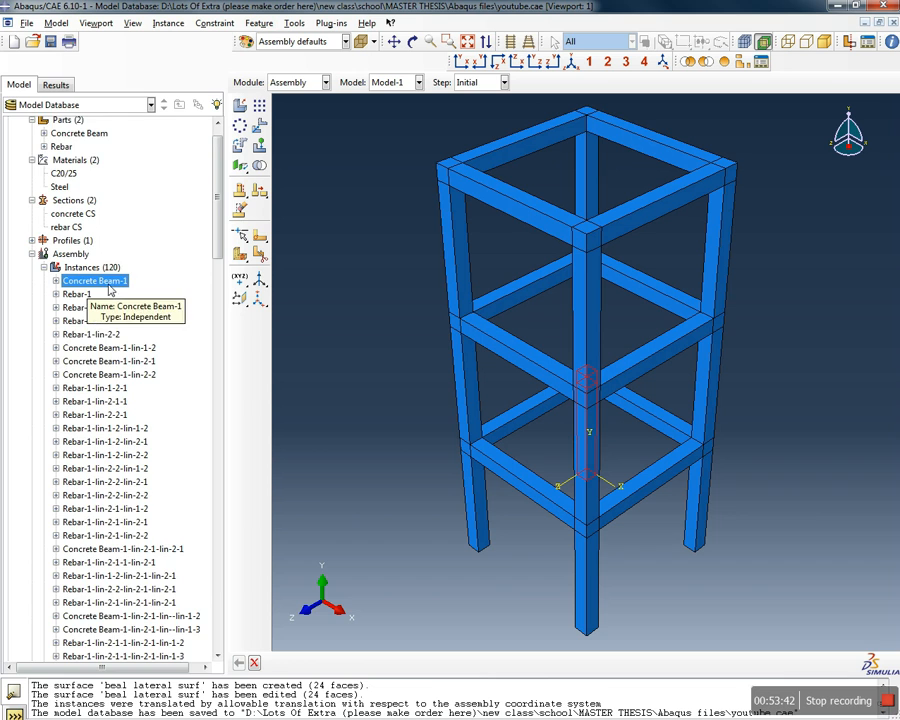
pyautogui.scroll(-2, 94, 283)
pyautogui.scroll(-1, 90, 250)
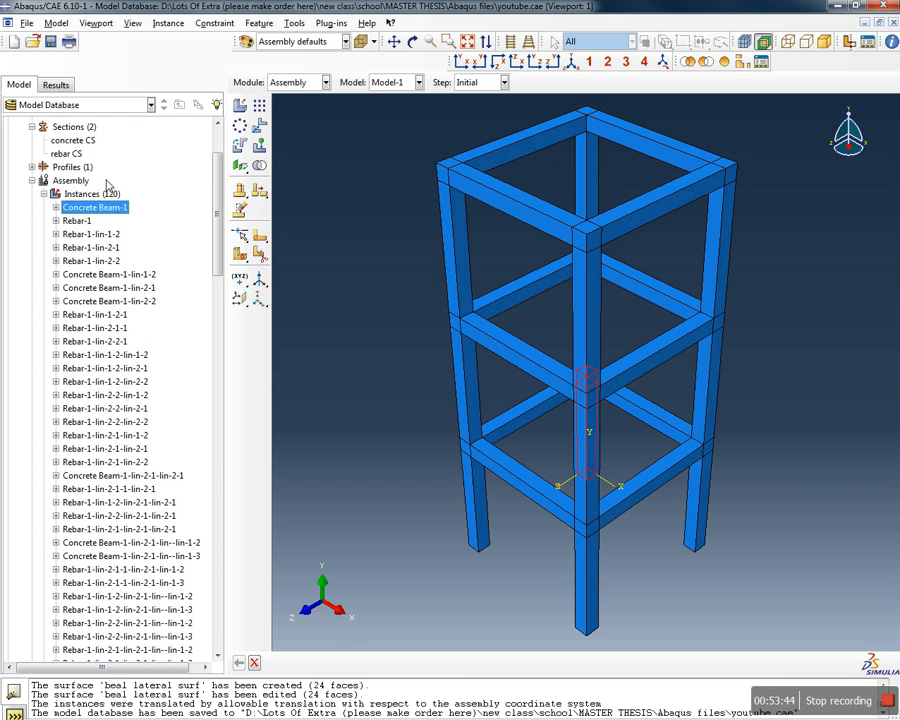
pyautogui.scroll(-2, 108, 175)
pyautogui.scroll(-1, 108, 175)
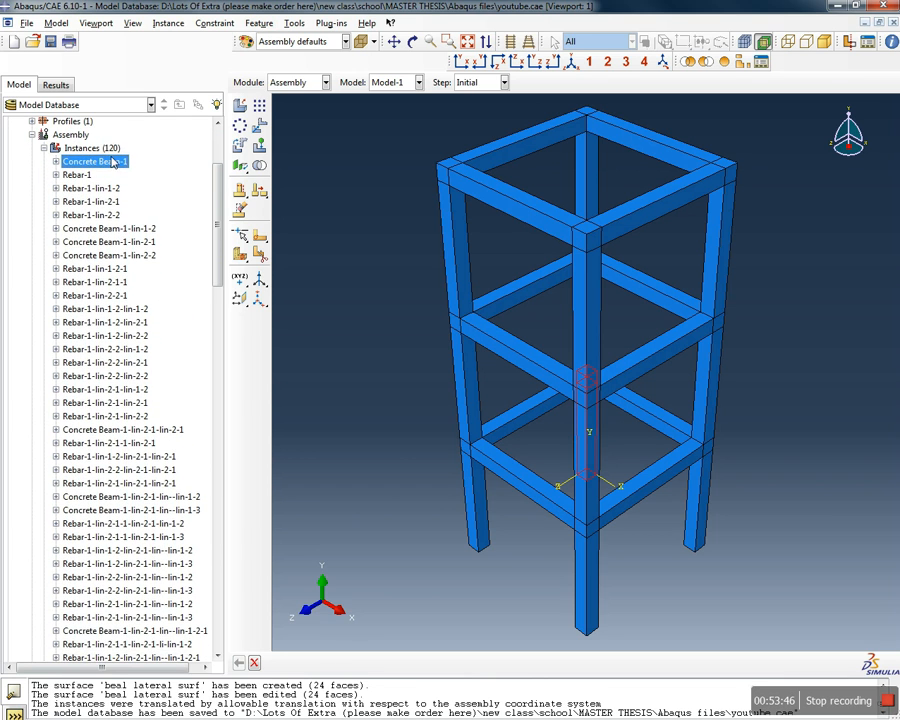
pyautogui.keyDown('ctrl'); pyautogui.click(98, 229); pyautogui.keyUp('ctrl')
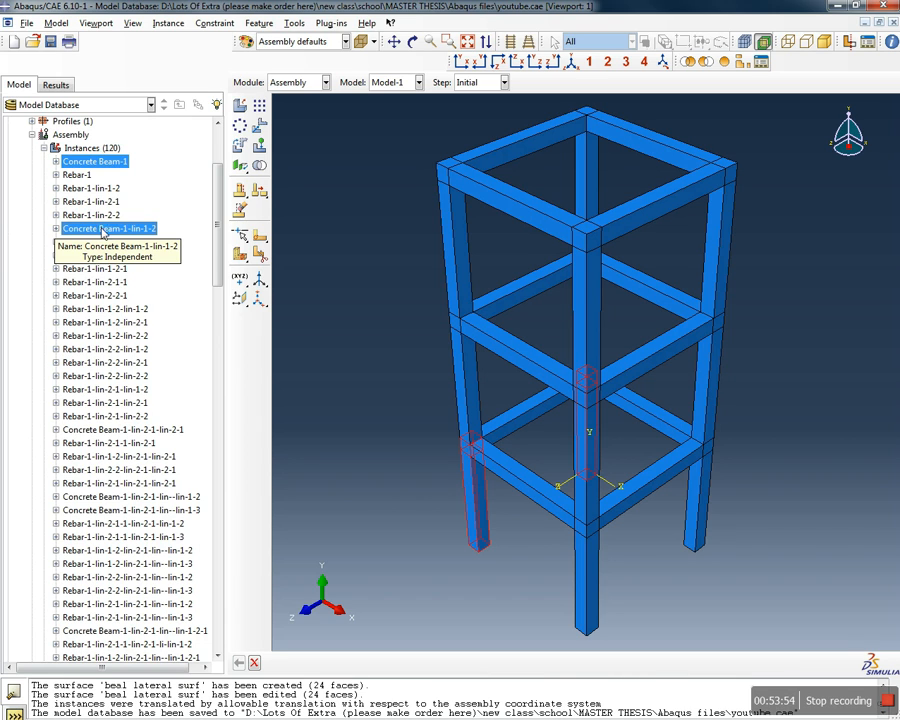
pyautogui.keyDown('shift'); pyautogui.click(105, 255); pyautogui.keyUp('shift')
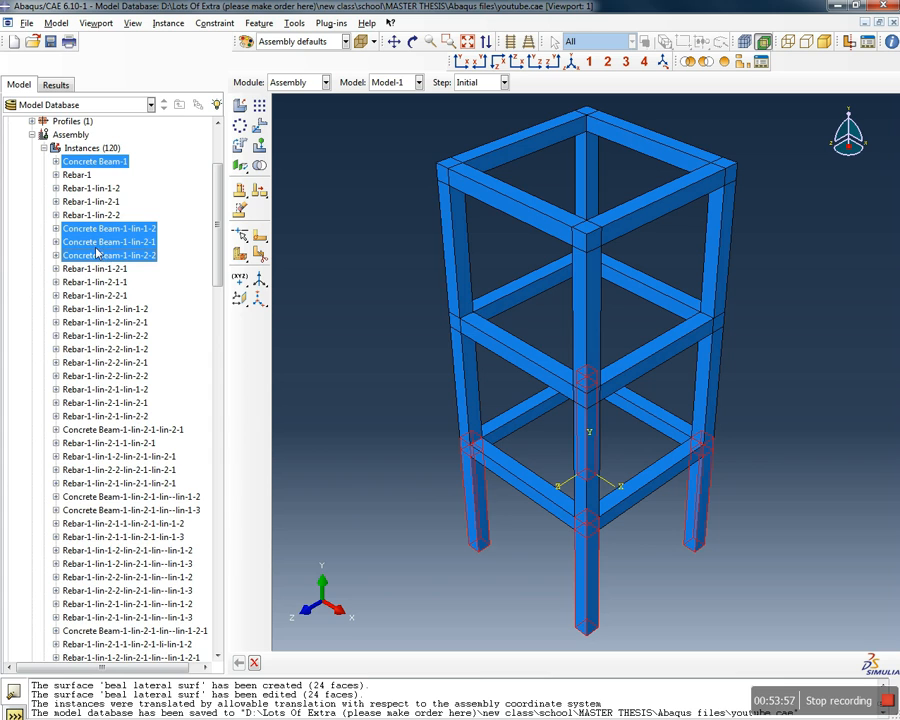
pyautogui.keyDown('ctrl'); pyautogui.click(90, 429); pyautogui.keyUp('ctrl')
pyautogui.keyDown('ctrl'); pyautogui.click(100, 496); pyautogui.keyUp('ctrl')
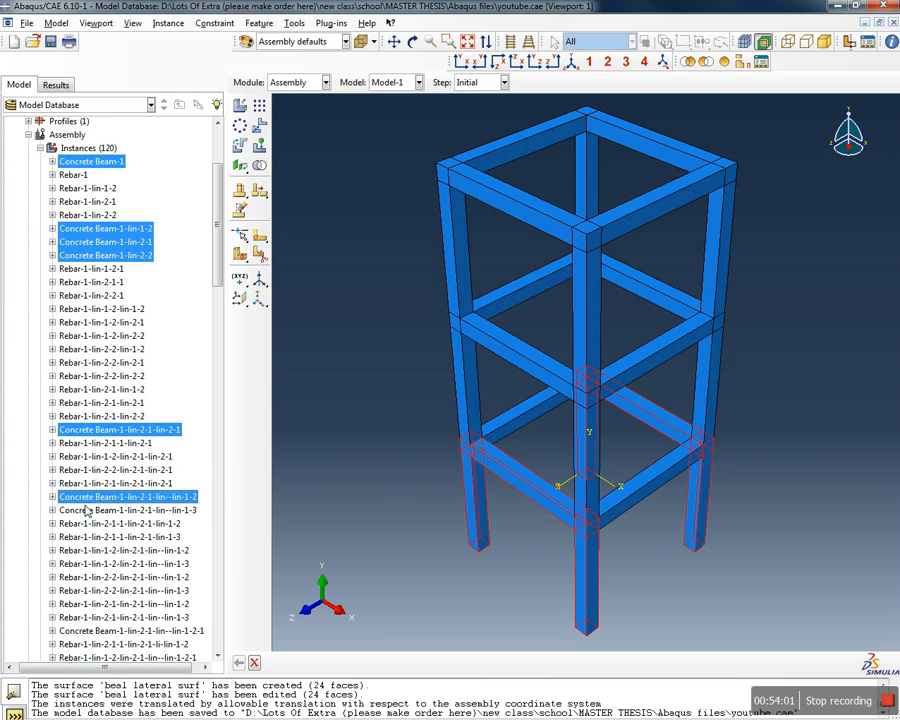
pyautogui.keyDown('ctrl'); pyautogui.click(86, 511); pyautogui.keyUp('ctrl')
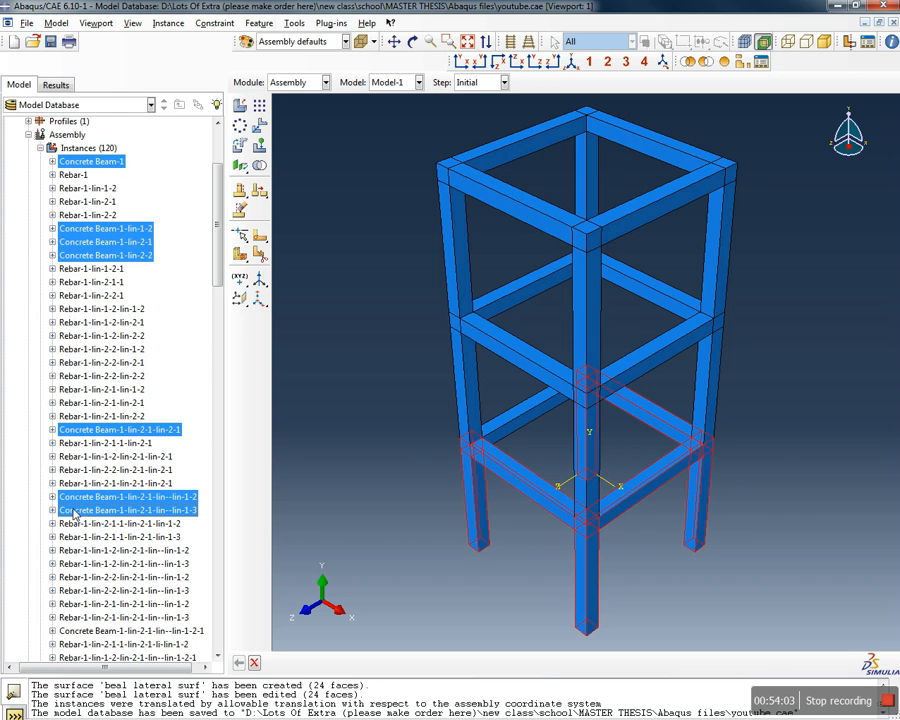
pyautogui.scroll(-5, 80, 480)
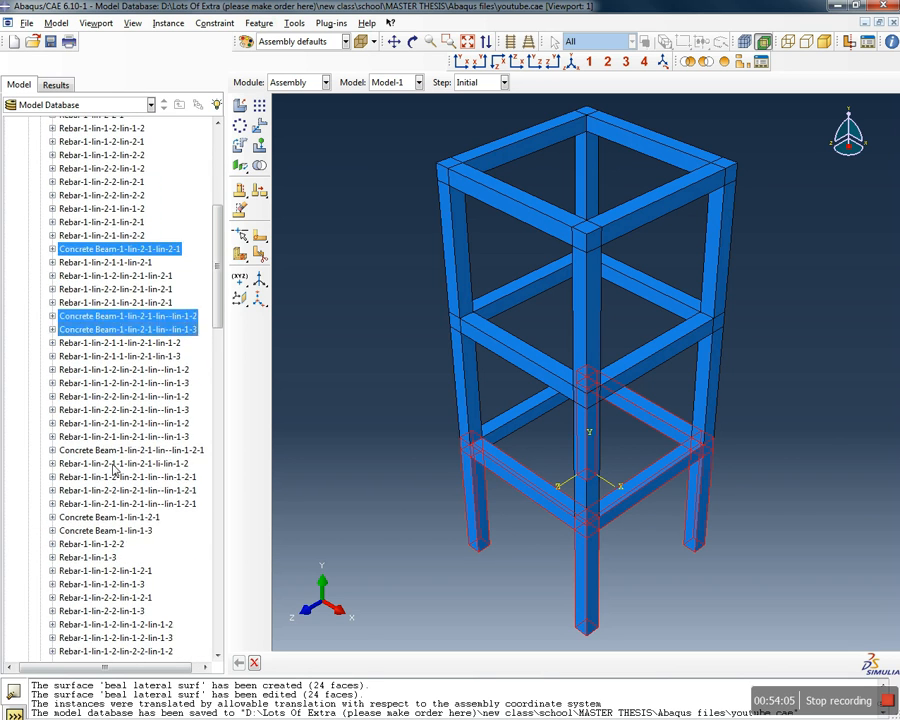
pyautogui.keyDown('ctrl'); pyautogui.click(85, 422); pyautogui.keyUp('ctrl')
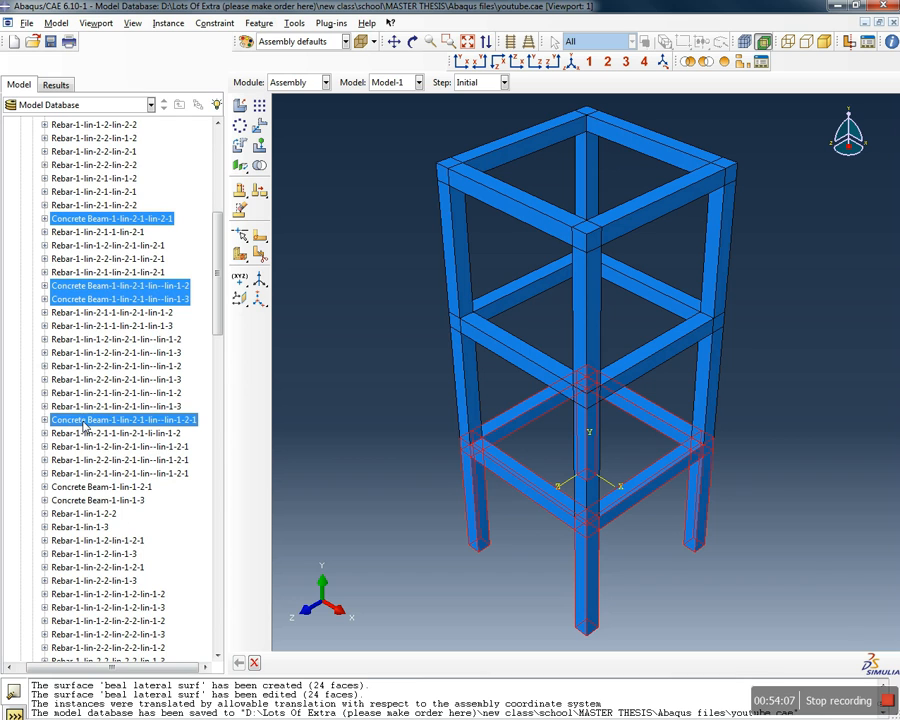
pyautogui.keyDown('ctrl'); pyautogui.click(80, 486); pyautogui.keyUp('ctrl')
pyautogui.keyDown('ctrl'); pyautogui.click(80, 500); pyautogui.keyUp('ctrl')
pyautogui.scroll(-4, 80, 500)
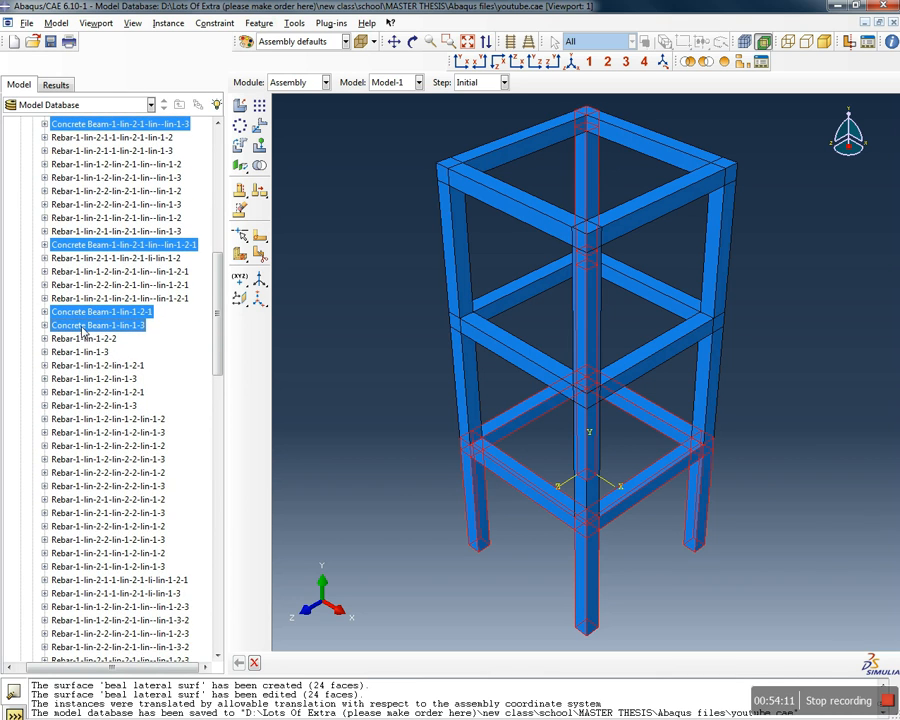
pyautogui.scroll(-4, 115, 366)
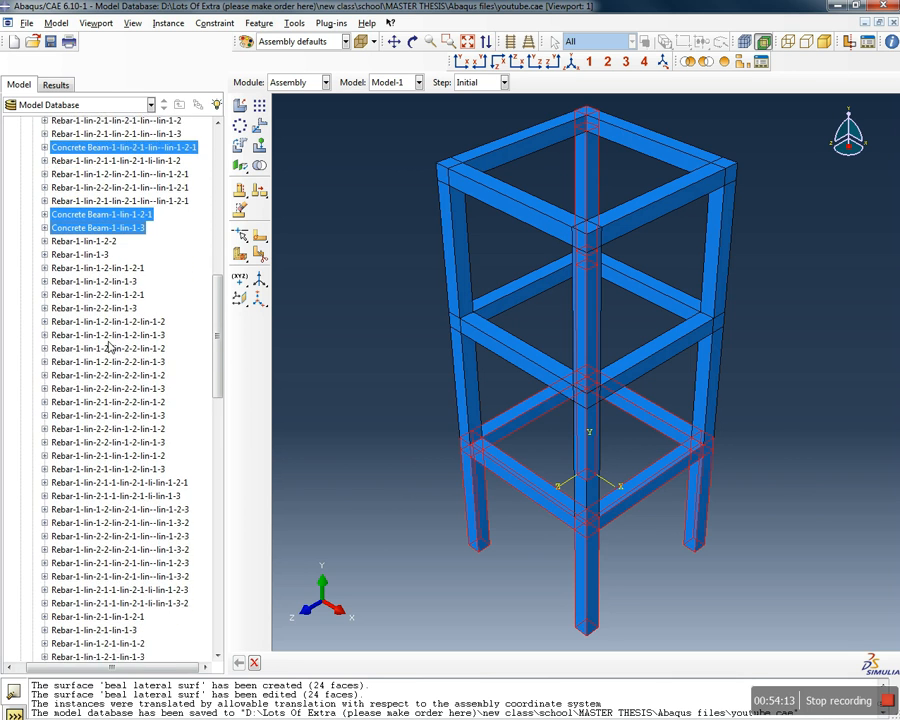
pyautogui.scroll(-10, 82, 310)
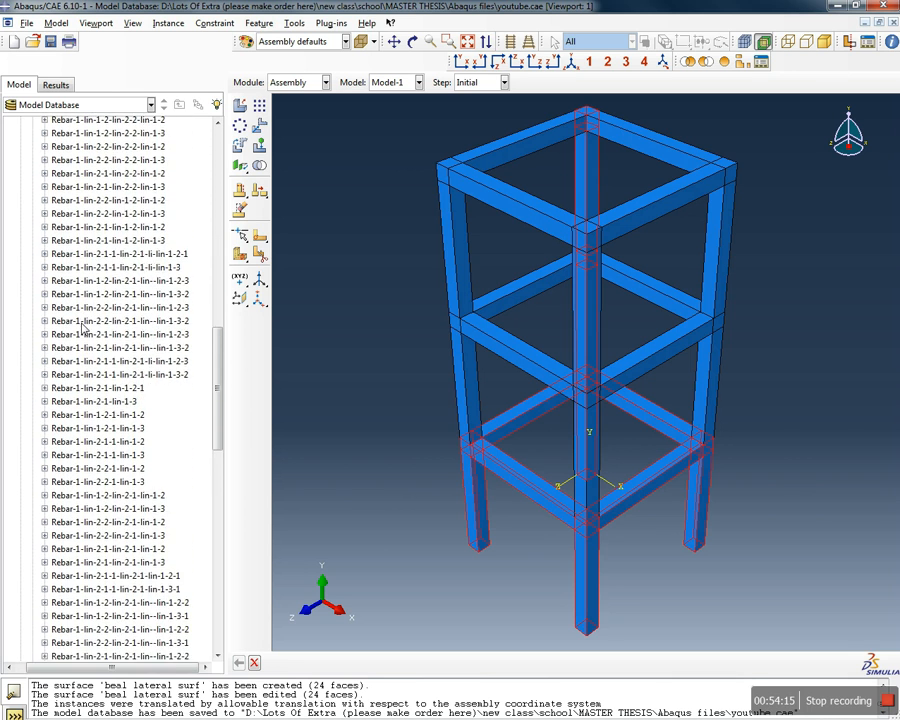
pyautogui.scroll(-6, 84, 331)
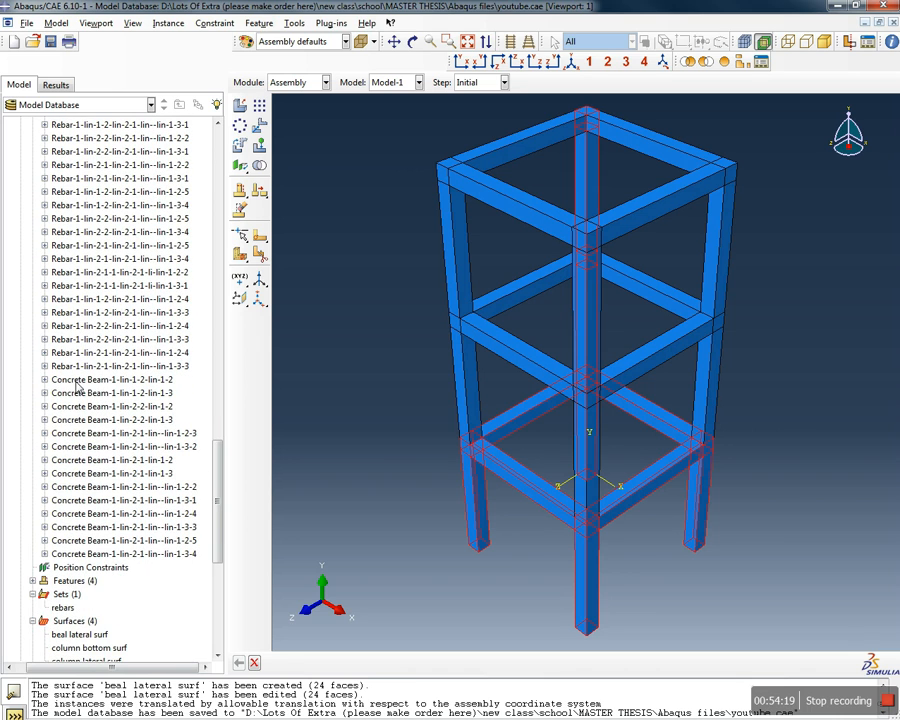
pyautogui.click(78, 382)
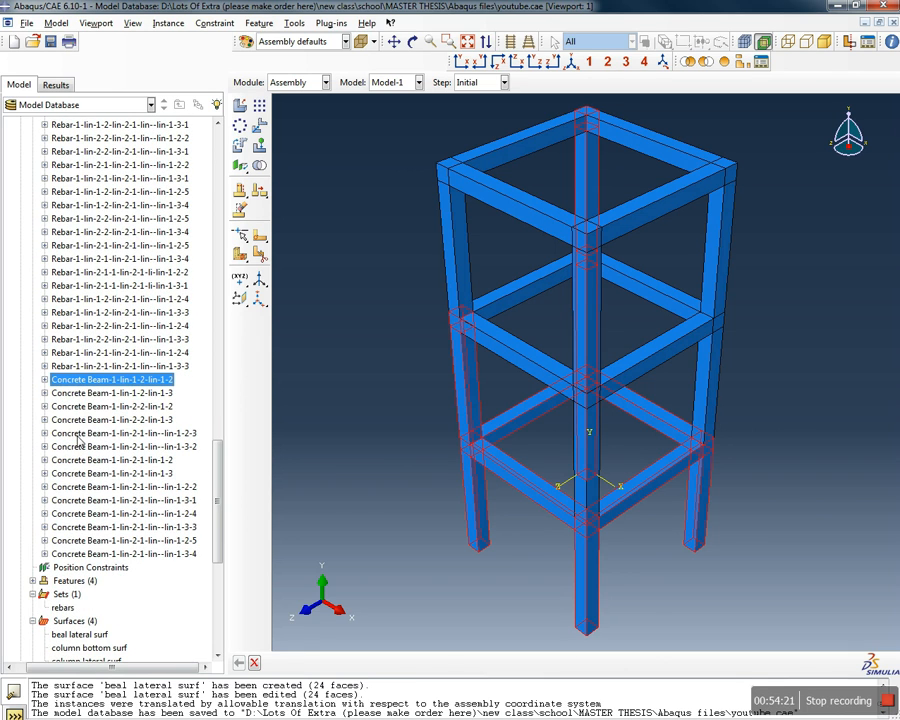
pyautogui.keyDown('shift'); pyautogui.click(74, 555); pyautogui.keyUp('shift')
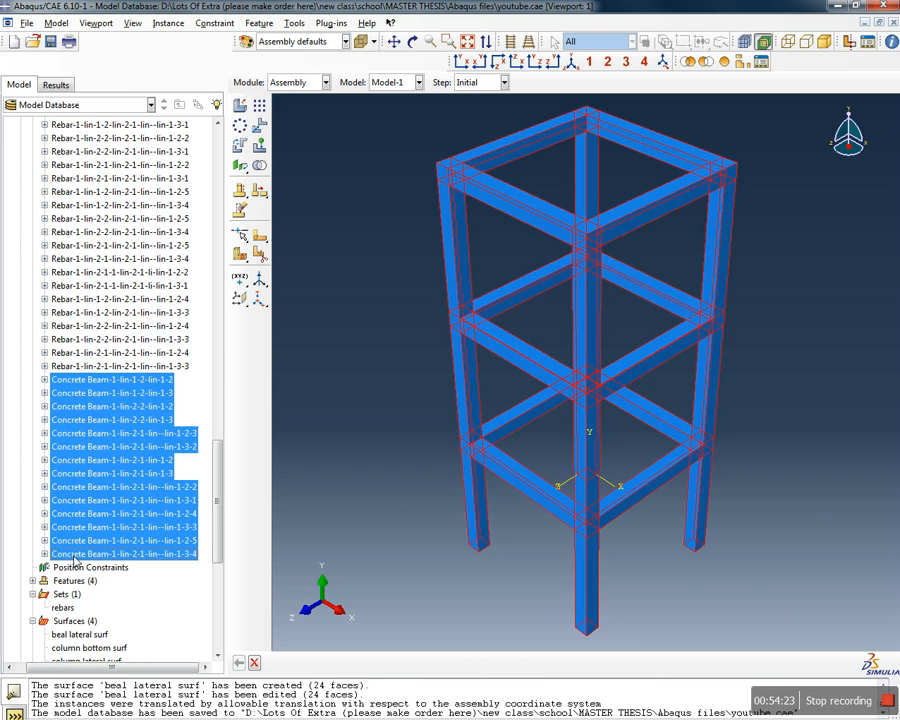
pyautogui.rightClick(88, 410)
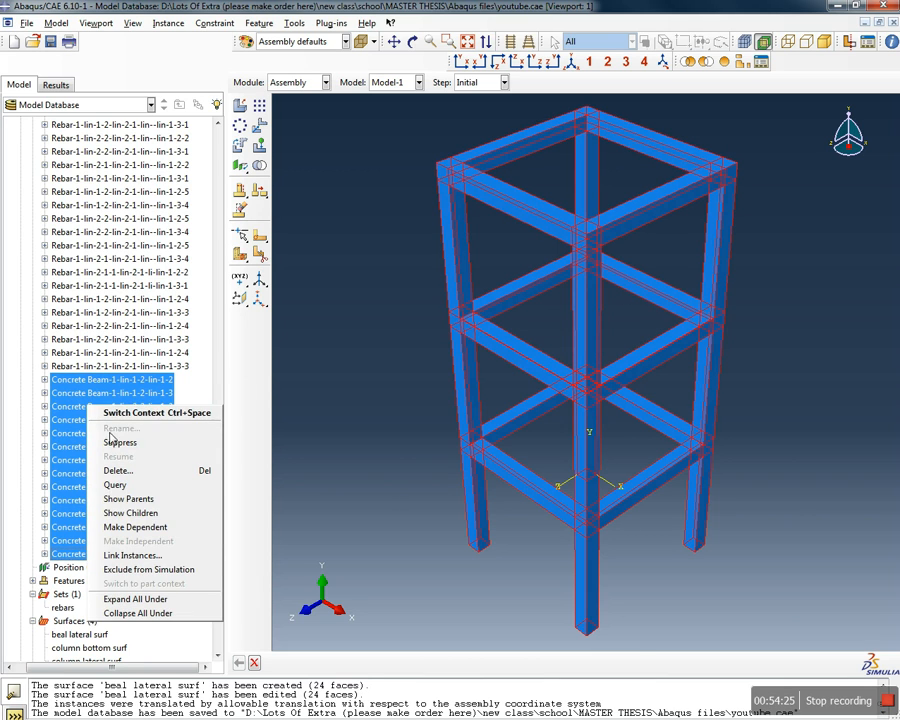
pyautogui.click(100, 439)
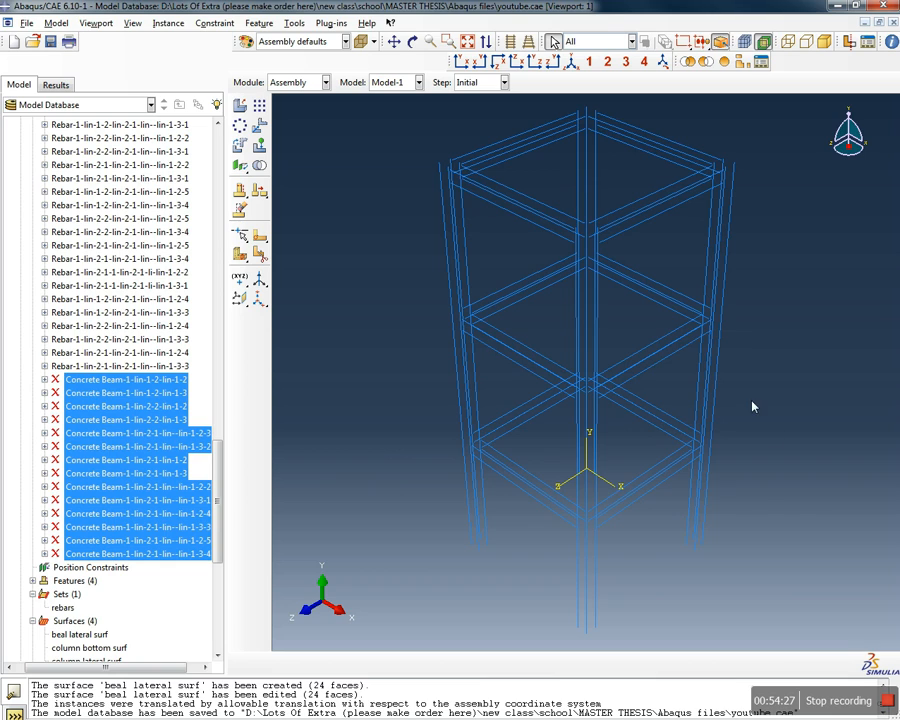
pyautogui.keyDown('ctrl'); pyautogui.keyDown('alt'); pyautogui.moveTo(773, 436); pyautogui.dragTo(600, 333); pyautogui.keyUp('alt'); pyautogui.keyUp('ctrl')
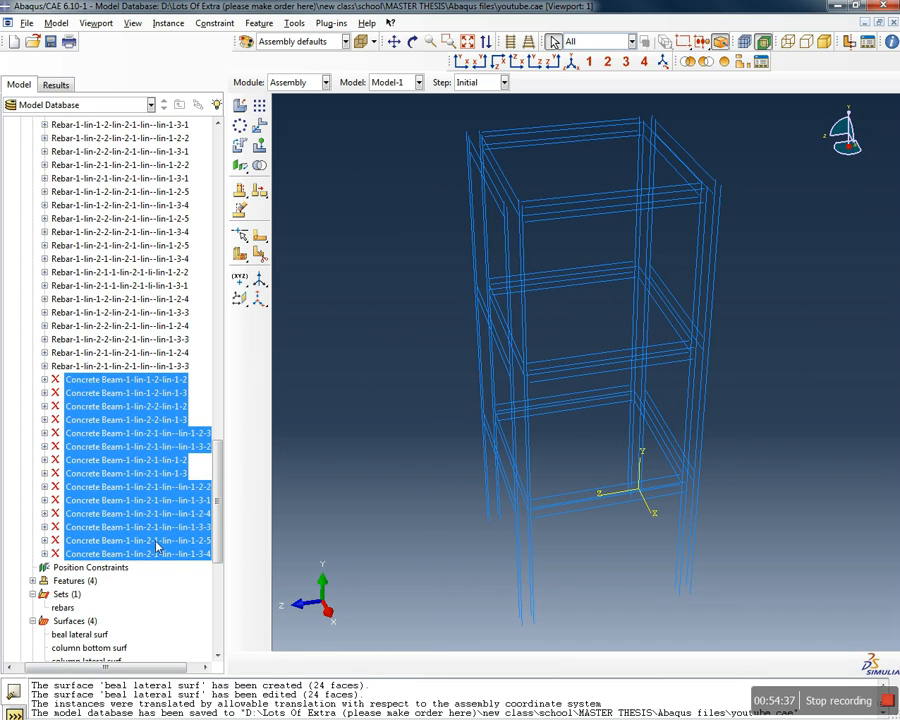
pyautogui.click(65, 595)
pyautogui.doubleClick(66, 595)
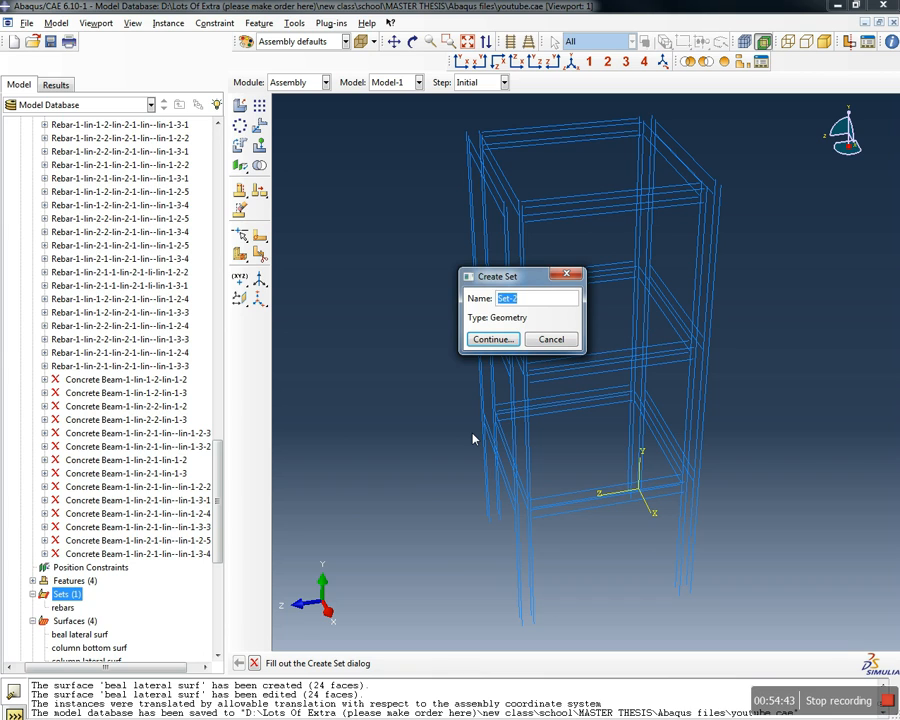
pyautogui.write('rebars')
pyautogui.click(505, 342)
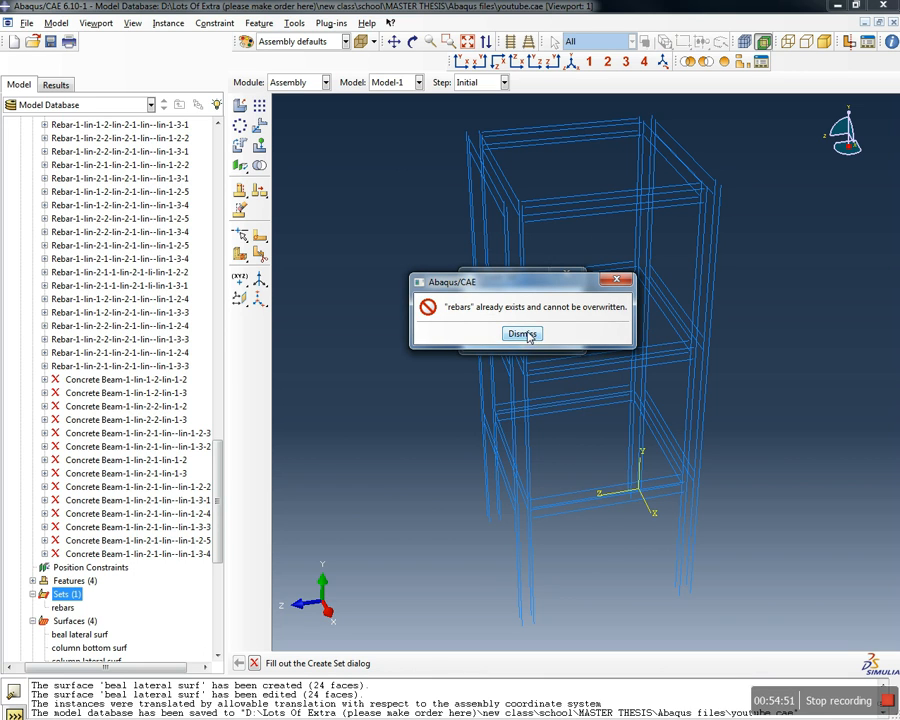
pyautogui.click(522, 334)
pyautogui.click(542, 338)
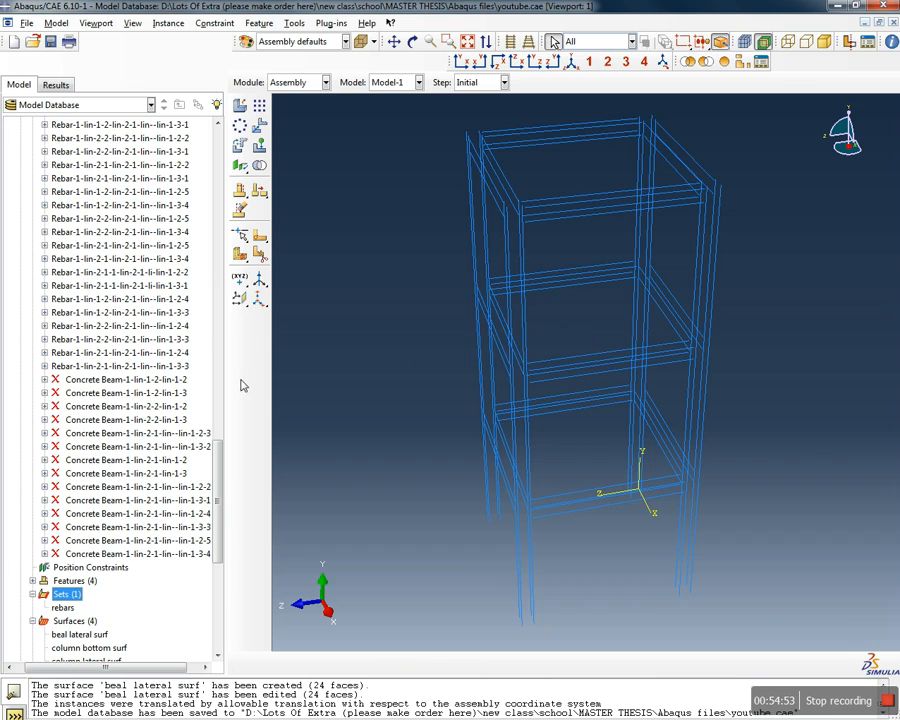
# Edit the existing set rebars to include all rebar edges of the whole frame, and reopen it to check its geometry
pyautogui.click(62, 607)
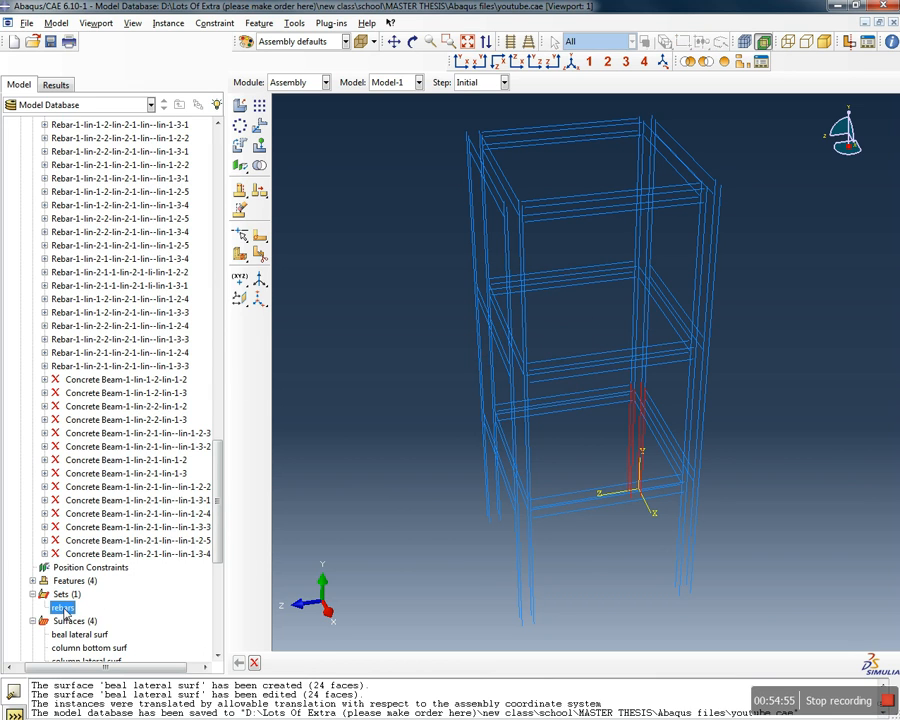
pyautogui.doubleClick(62, 607)
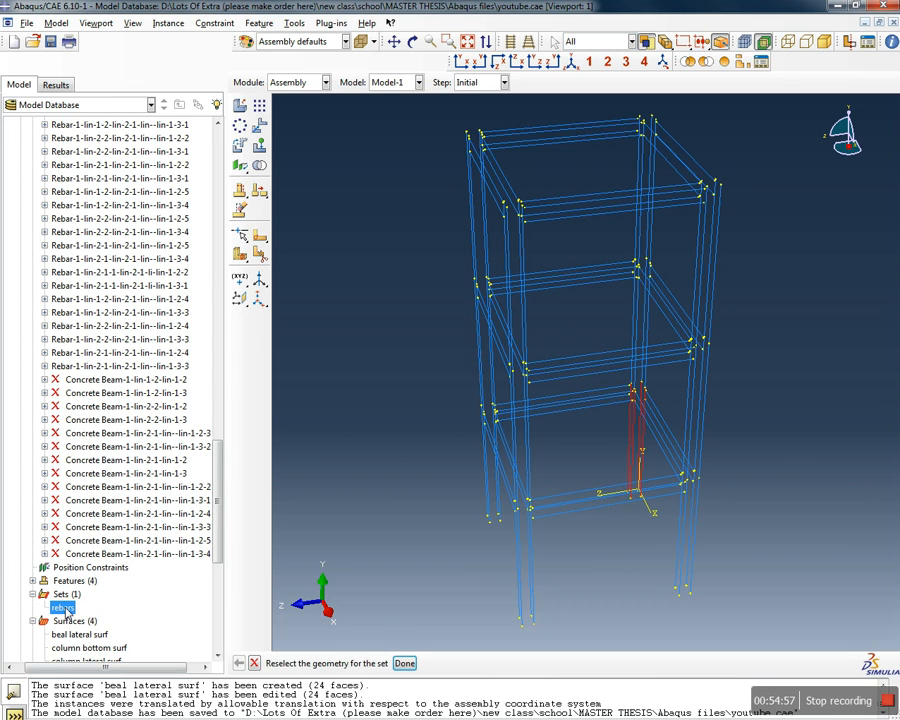
pyautogui.keyDown('ctrl'); pyautogui.keyDown('alt'); pyautogui.moveTo(642, 577); pyautogui.dragTo(438, 128); pyautogui.keyUp('alt'); pyautogui.keyUp('ctrl')
pyautogui.click(404, 663)
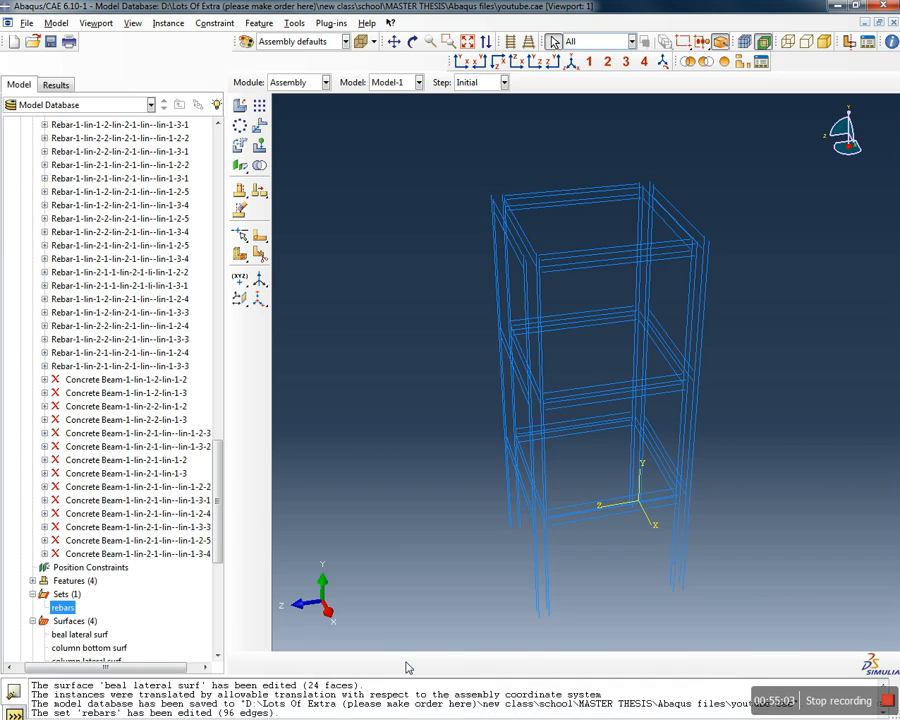
pyautogui.doubleClick(60, 607)
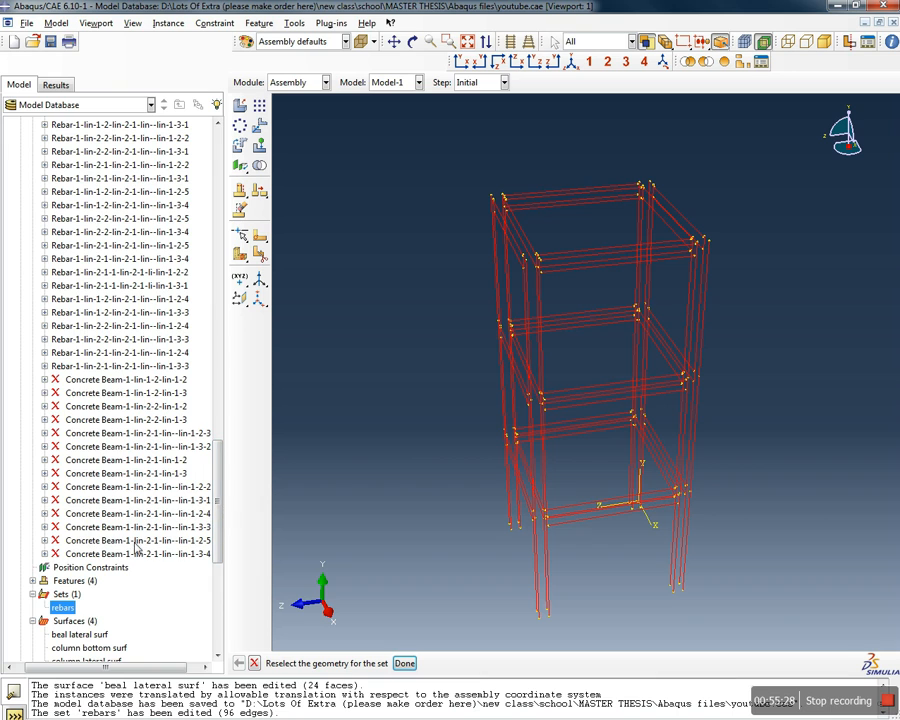
# Suppress the full range of assembly instances from Concrete Beam-1 through the last Concrete Beam, including all rebars in between
pyautogui.click(122, 553)
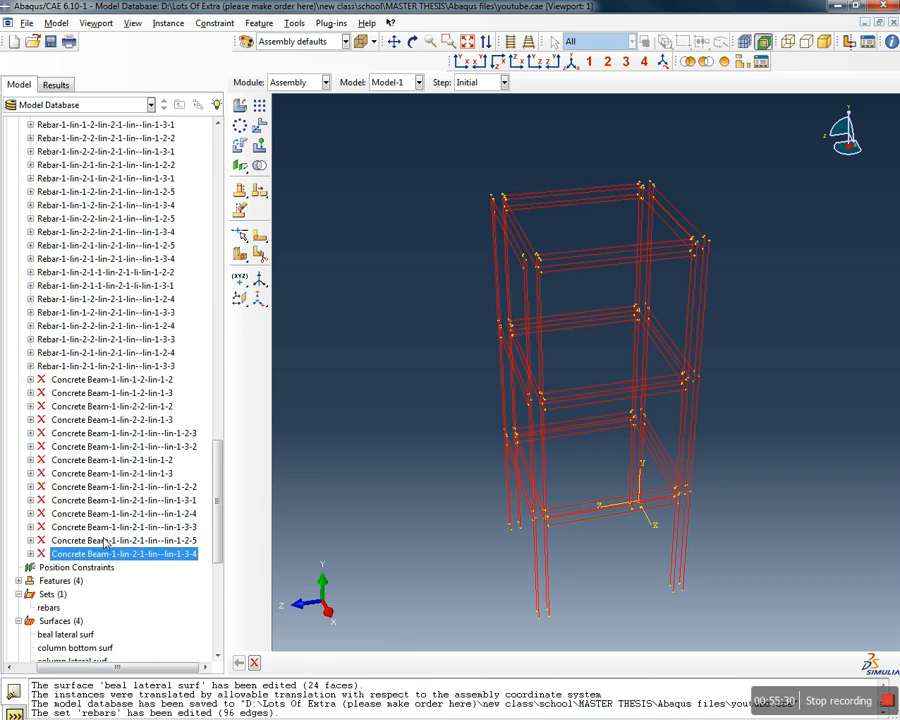
pyautogui.moveTo(218, 481); pyautogui.dragTo(213, 145)
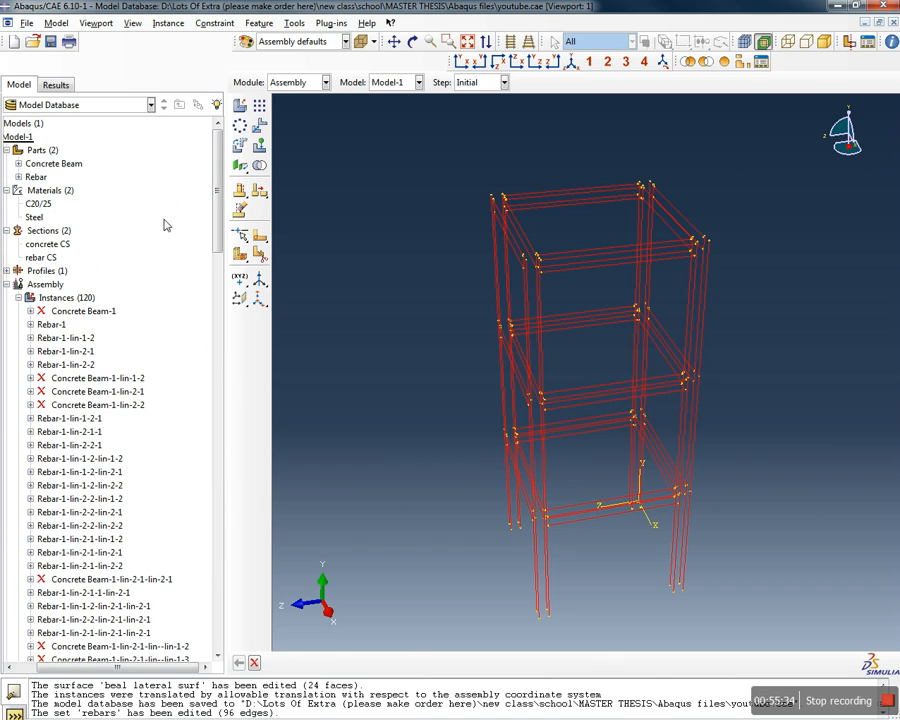
pyautogui.keyDown('shift'); pyautogui.click(88, 311); pyautogui.keyUp('shift')
pyautogui.rightClick(88, 311)
pyautogui.click(115, 346)
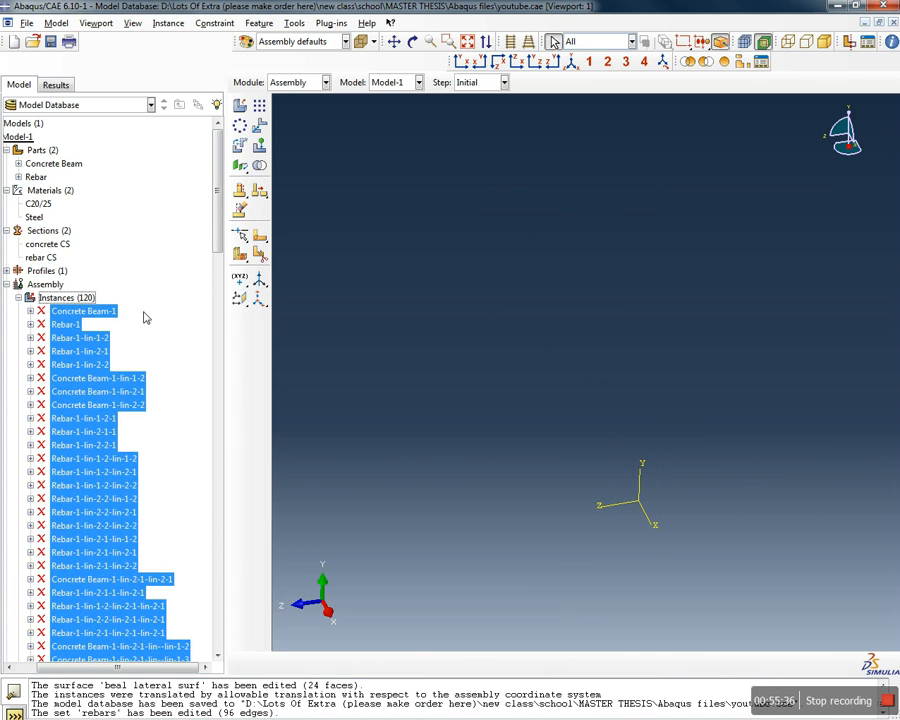
# Look through the full list of suppressed assembly instances to locate the Concrete Beam entries among the rebars
pyautogui.scroll(-20, 141, 301)
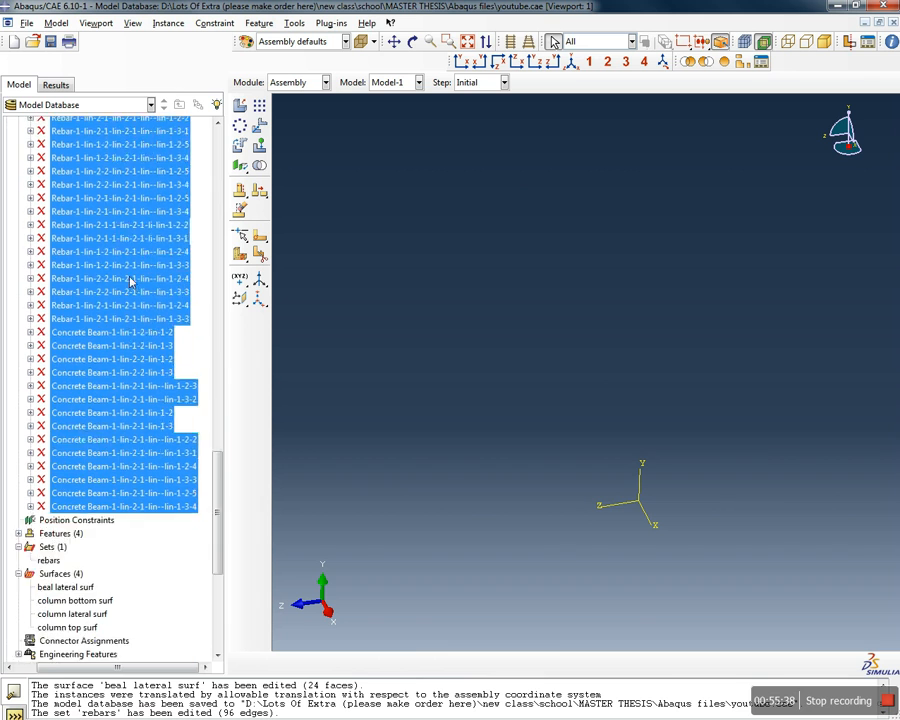
pyautogui.scroll(-4, 131, 290)
pyautogui.scroll(15, 134, 313)
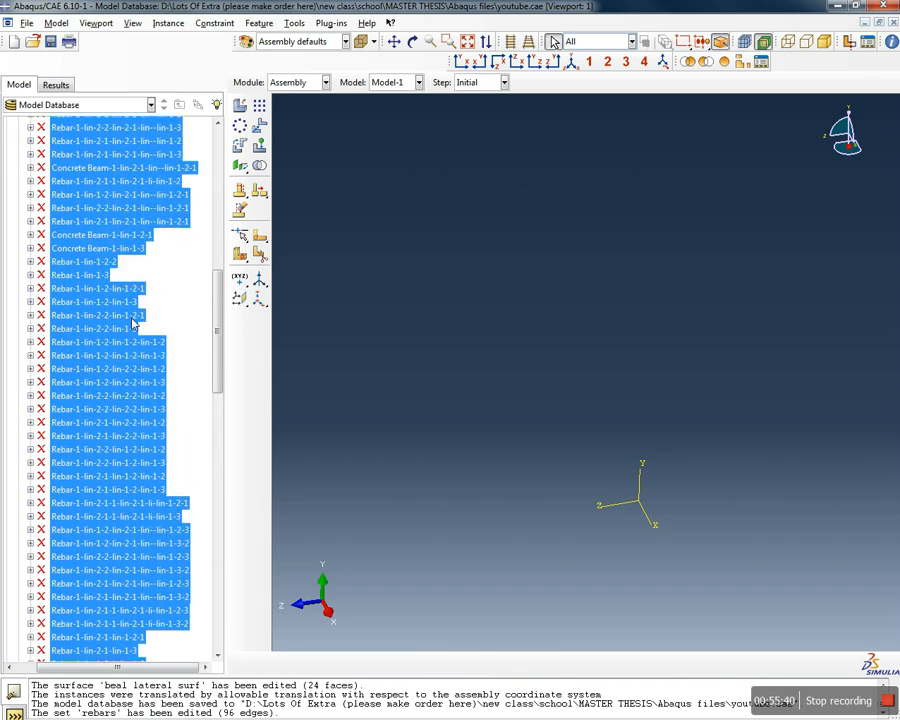
pyautogui.scroll(15, 131, 322)
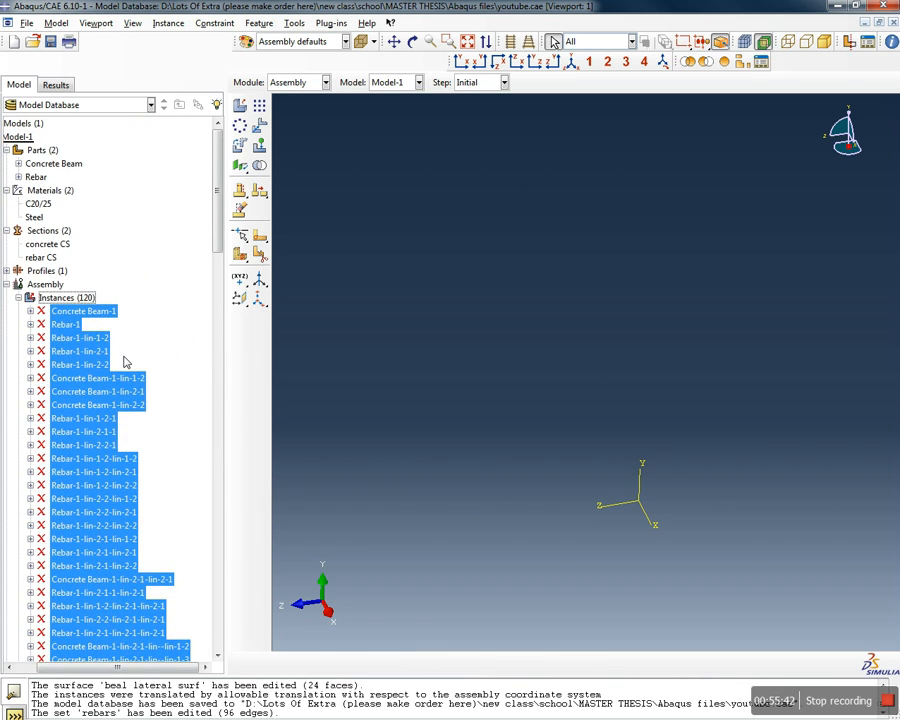
pyautogui.click(68, 325)
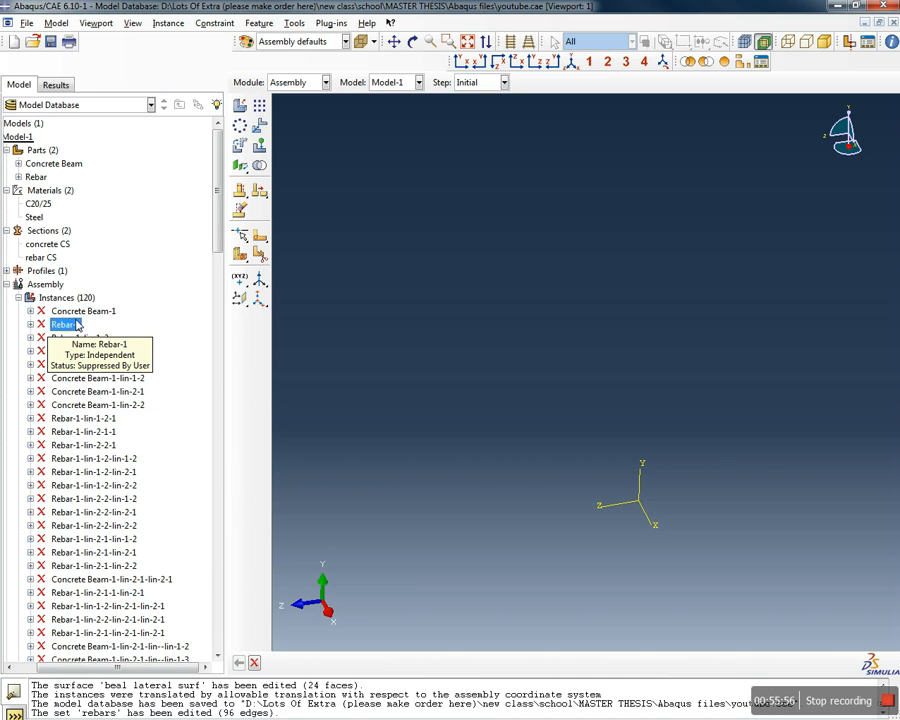
pyautogui.scroll(-15, 100, 300)
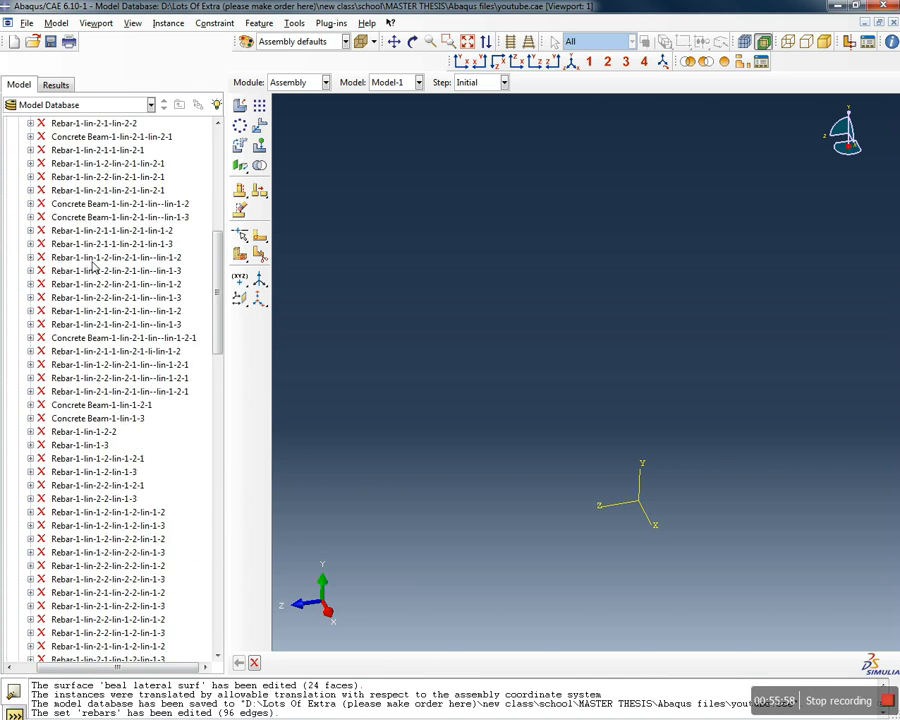
pyautogui.scroll(-4, 95, 282)
pyautogui.scroll(5, 92, 280)
pyautogui.scroll(15, 92, 282)
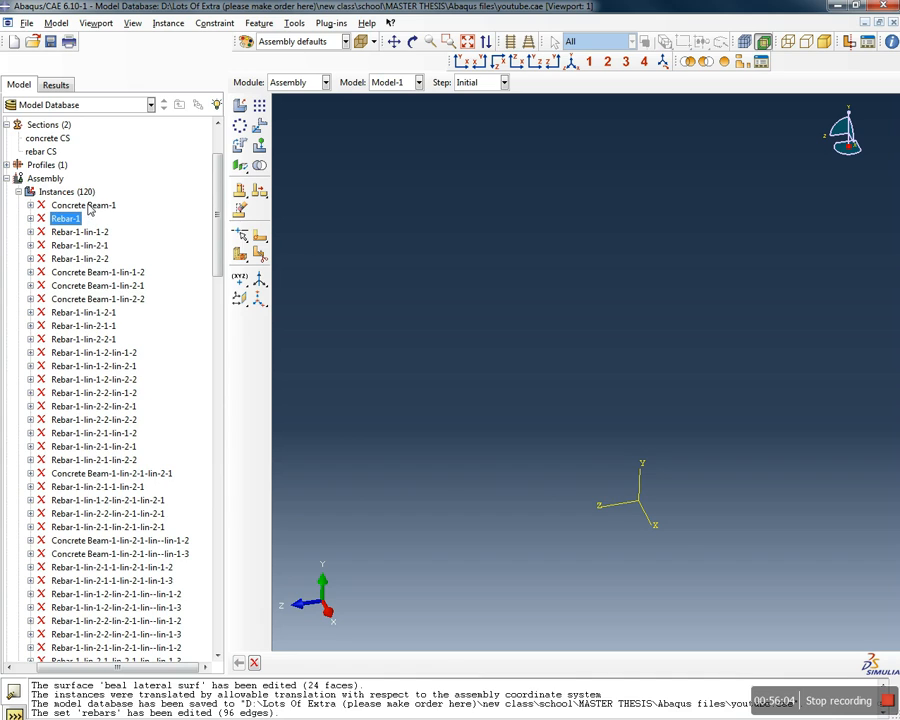
# Resume all Concrete Beam instances of the assembly, both columns and beams, leaving the Rebar instances suppressed
pyautogui.click(88, 206)
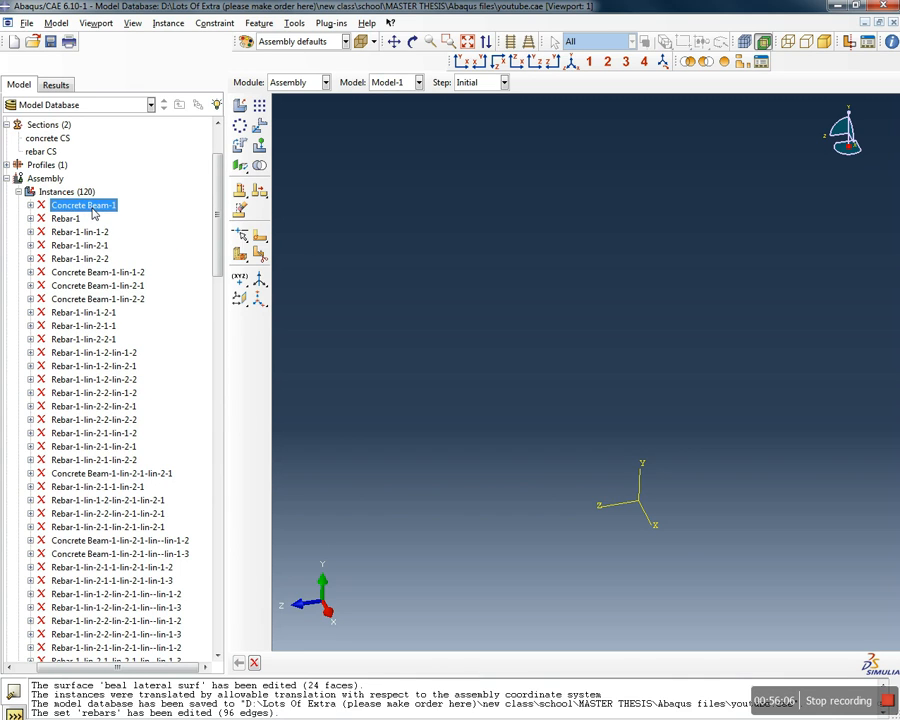
pyautogui.keyDown('ctrl'); pyautogui.click(72, 273); pyautogui.keyUp('ctrl')
pyautogui.keyDown('ctrl'); pyautogui.click(80, 286); pyautogui.keyUp('ctrl')
pyautogui.keyDown('ctrl'); pyautogui.click(76, 300); pyautogui.keyUp('ctrl')
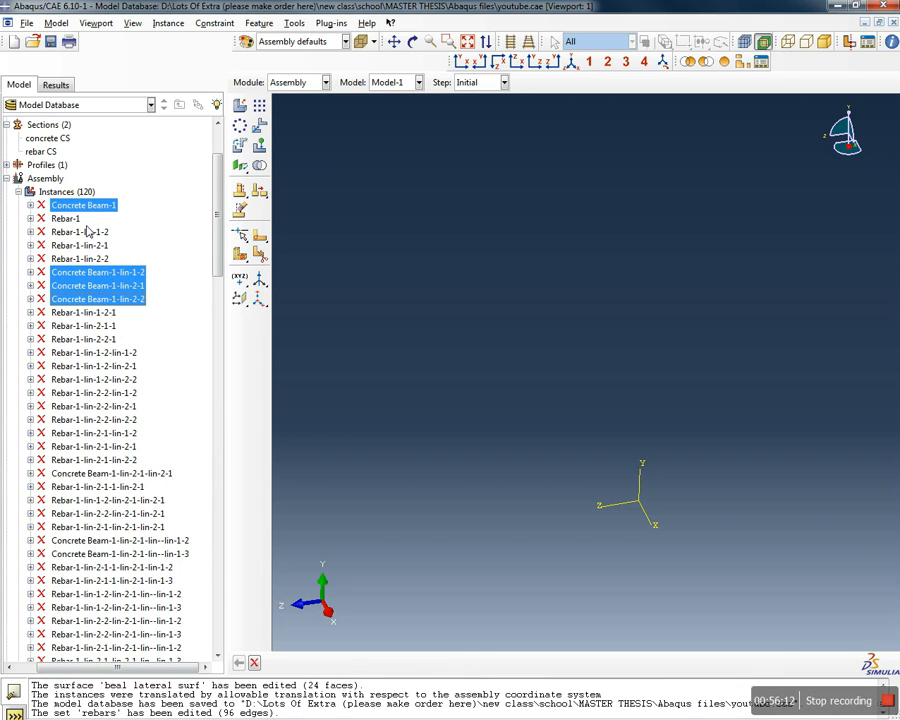
pyautogui.keyDown('ctrl'); pyautogui.click(92, 474); pyautogui.keyUp('ctrl')
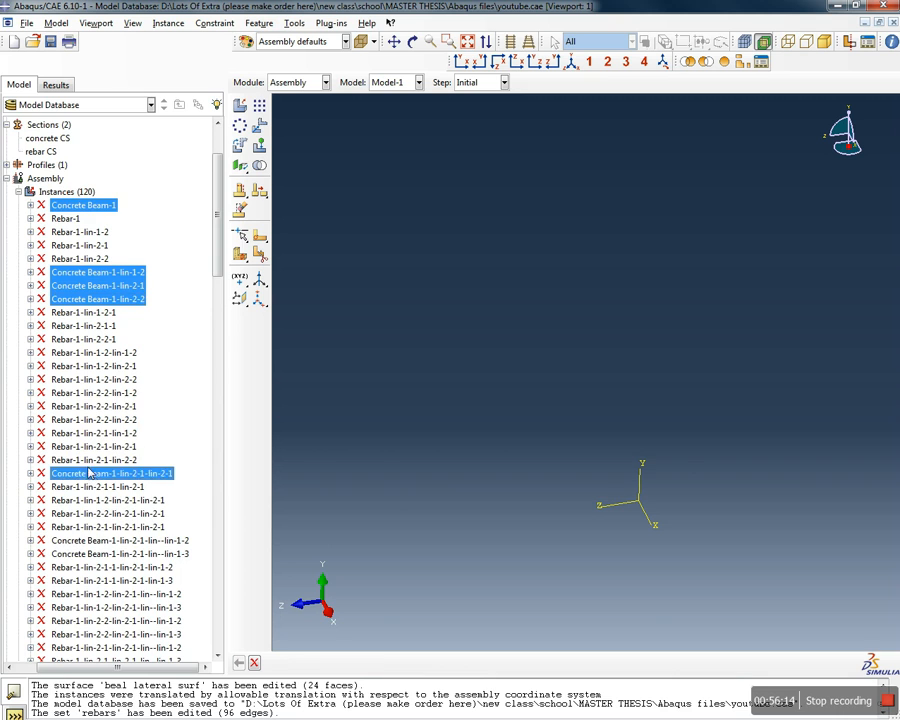
pyautogui.scroll(-3, 96, 420)
pyautogui.keyDown('ctrl'); pyautogui.click(92, 402); pyautogui.keyUp('ctrl')
pyautogui.keyDown('ctrl'); pyautogui.click(92, 415); pyautogui.keyUp('ctrl')
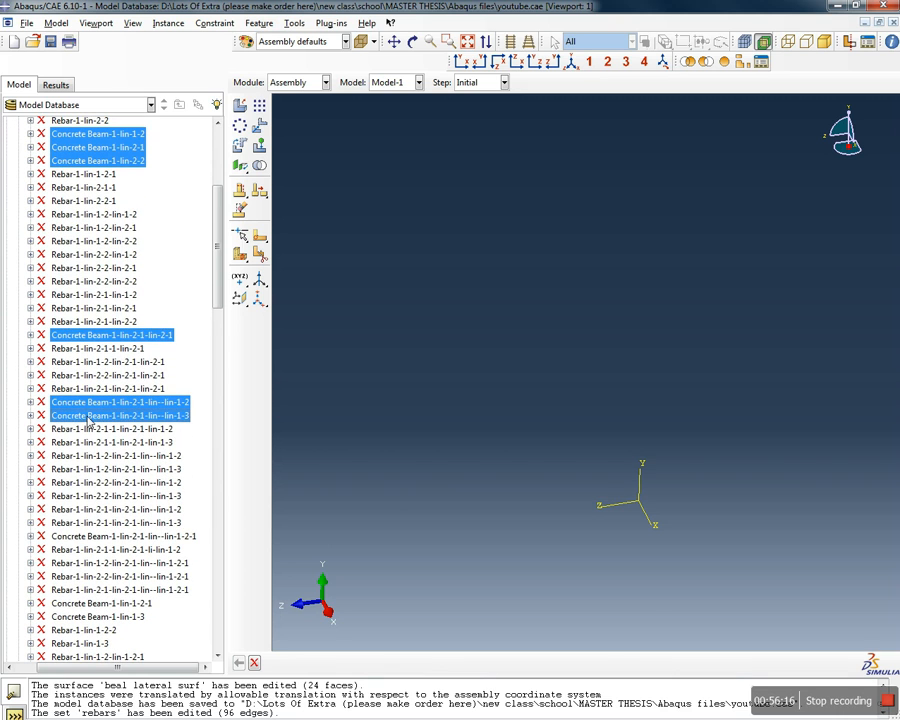
pyautogui.keyDown('ctrl'); pyautogui.click(90, 536); pyautogui.keyUp('ctrl')
pyautogui.scroll(-1, 98, 430)
pyautogui.scroll(-4, 98, 415)
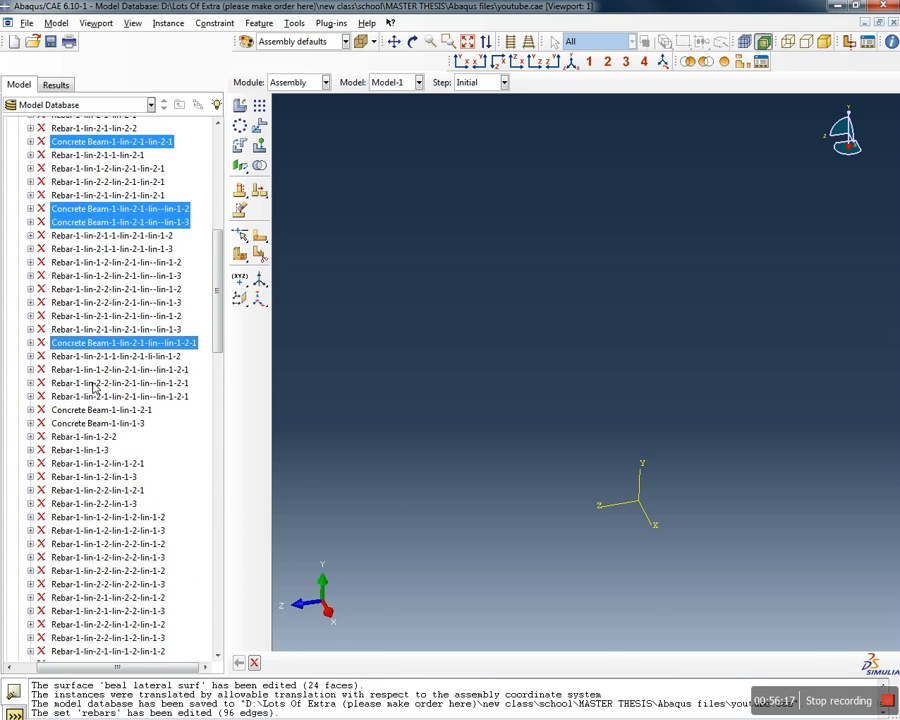
pyautogui.keyDown('ctrl'); pyautogui.click(93, 381); pyautogui.keyUp('ctrl')
pyautogui.keyDown('ctrl'); pyautogui.click(91, 394); pyautogui.keyUp('ctrl')
pyautogui.scroll(-1, 92, 397)
pyautogui.scroll(-3, 94, 390)
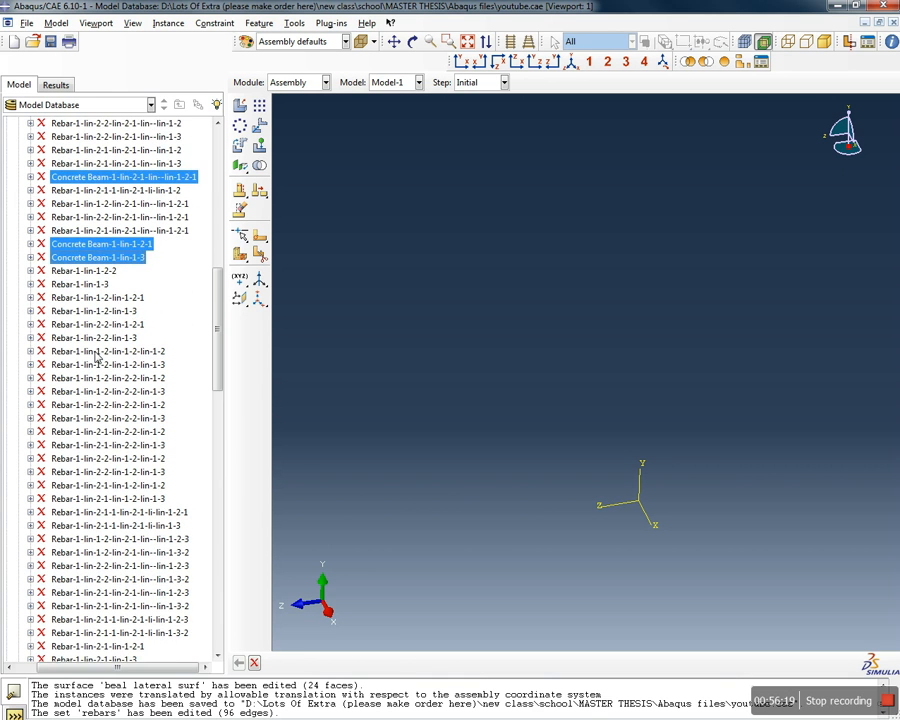
pyautogui.scroll(-8, 94, 330)
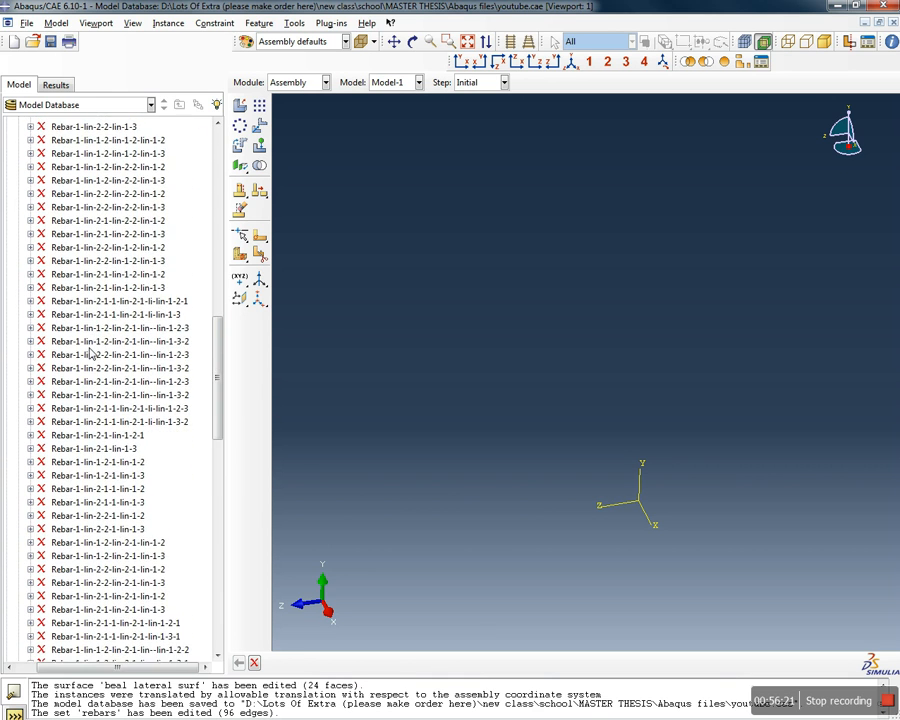
pyautogui.scroll(-9, 88, 350)
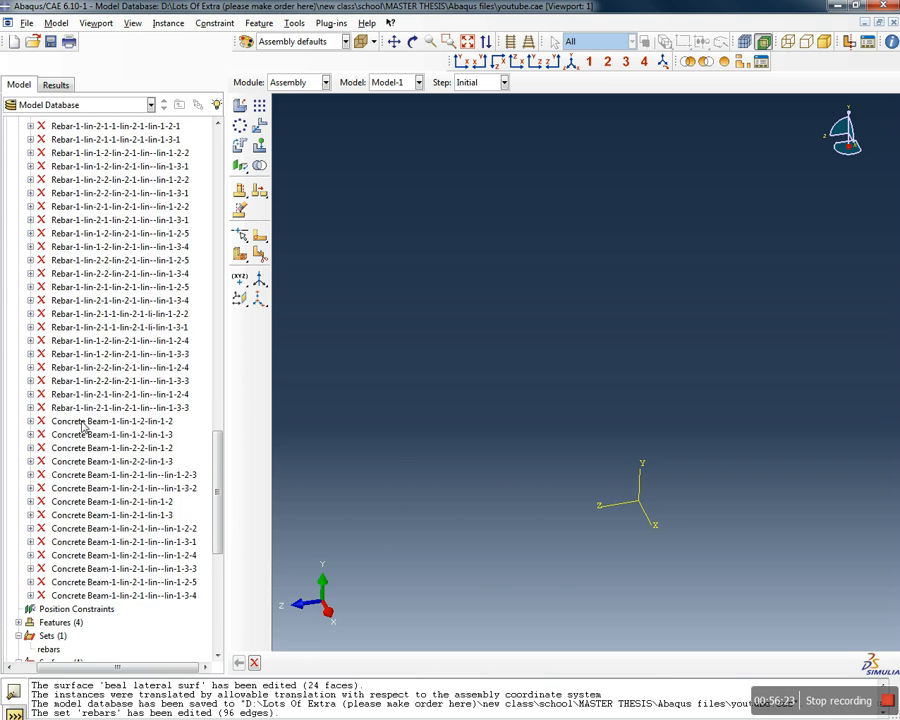
pyautogui.keyDown('shift'); pyautogui.click(95, 597); pyautogui.keyUp('shift')
pyautogui.moveTo(220, 490); pyautogui.dragTo(212, 222)
pyautogui.rightClick(112, 257)
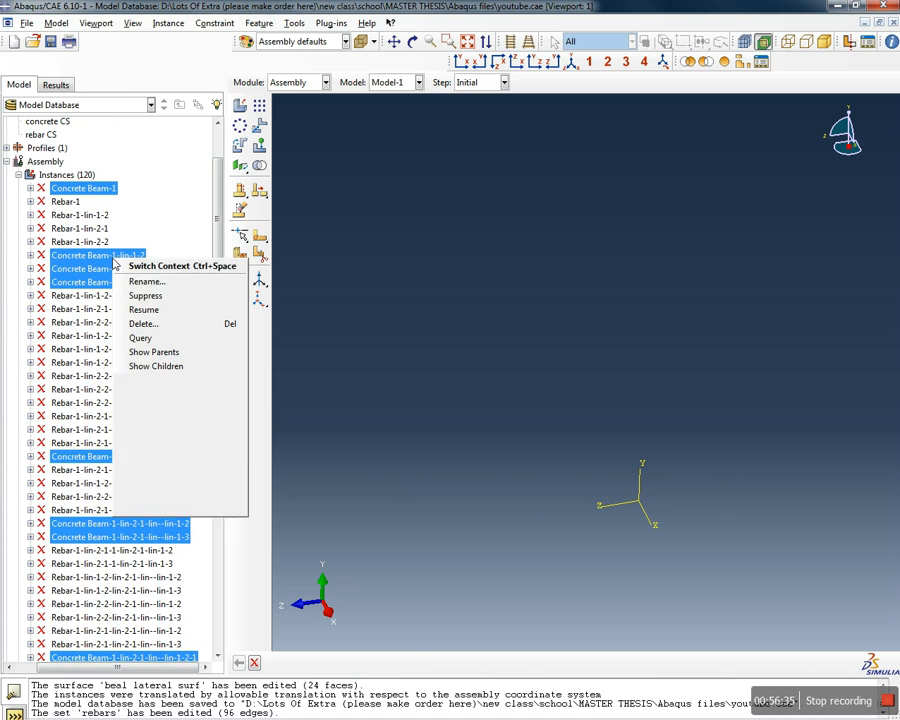
pyautogui.click(154, 310)
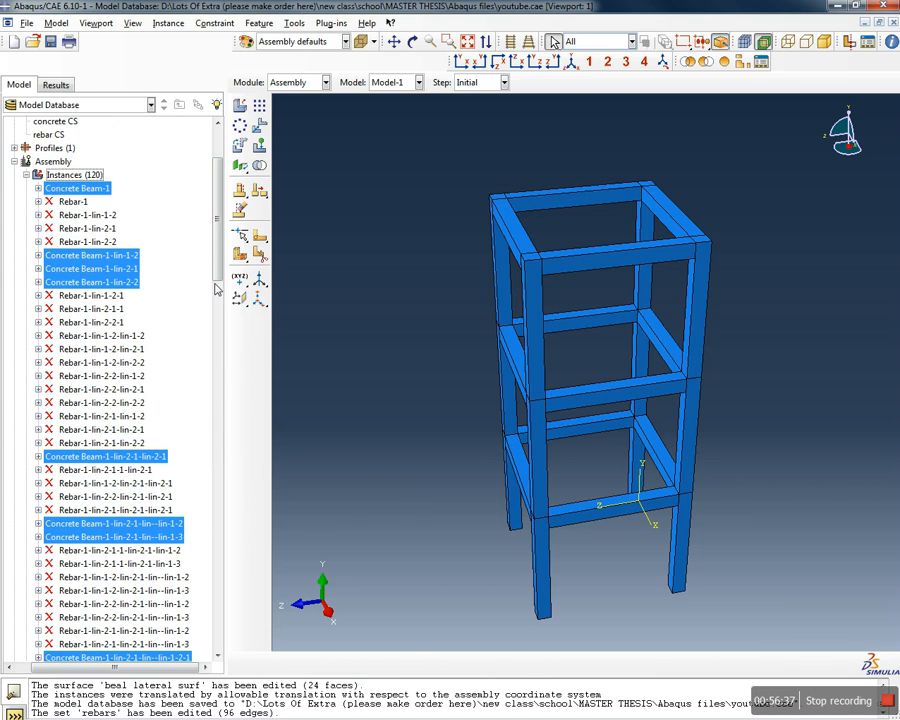
# Create an assembly geometry set named concrete containing all column and beam cells of the whole frame
pyautogui.moveTo(219, 235); pyautogui.dragTo(227, 542)
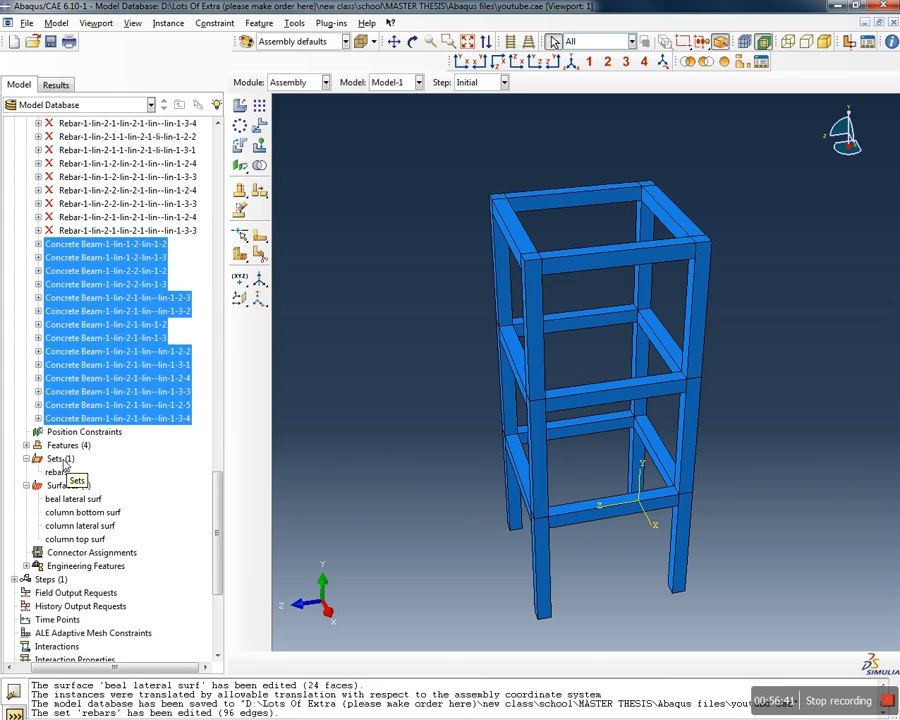
pyautogui.doubleClick(60, 459)
pyautogui.write('con')
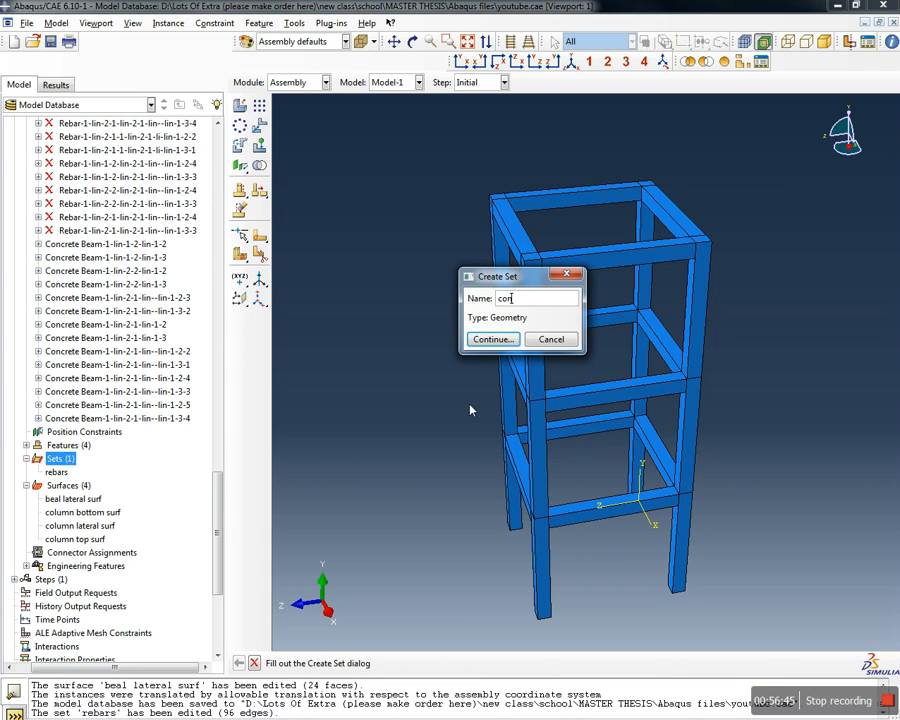
pyautogui.write('crete')
pyautogui.click(494, 340)
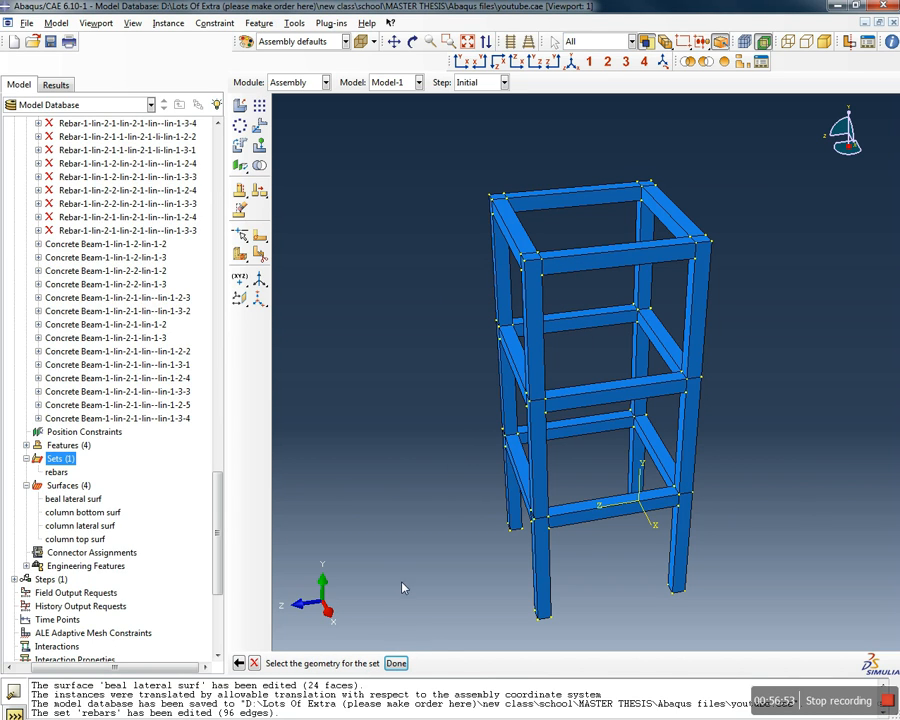
pyautogui.scroll(-1, 466, 484)
pyautogui.moveTo(710, 612); pyautogui.dragTo(438, 240)
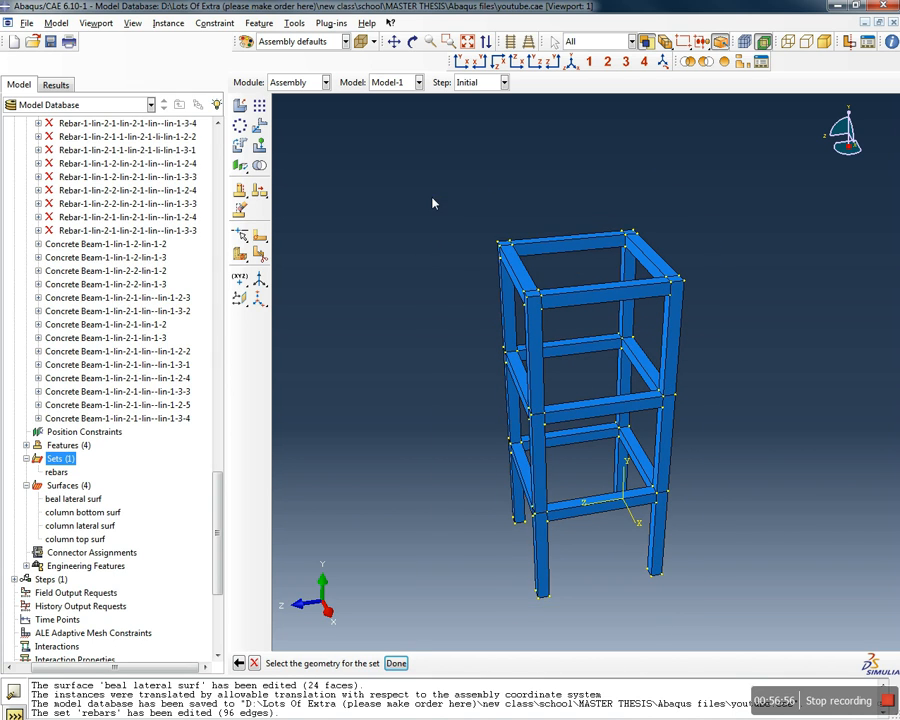
pyautogui.click(396, 664)
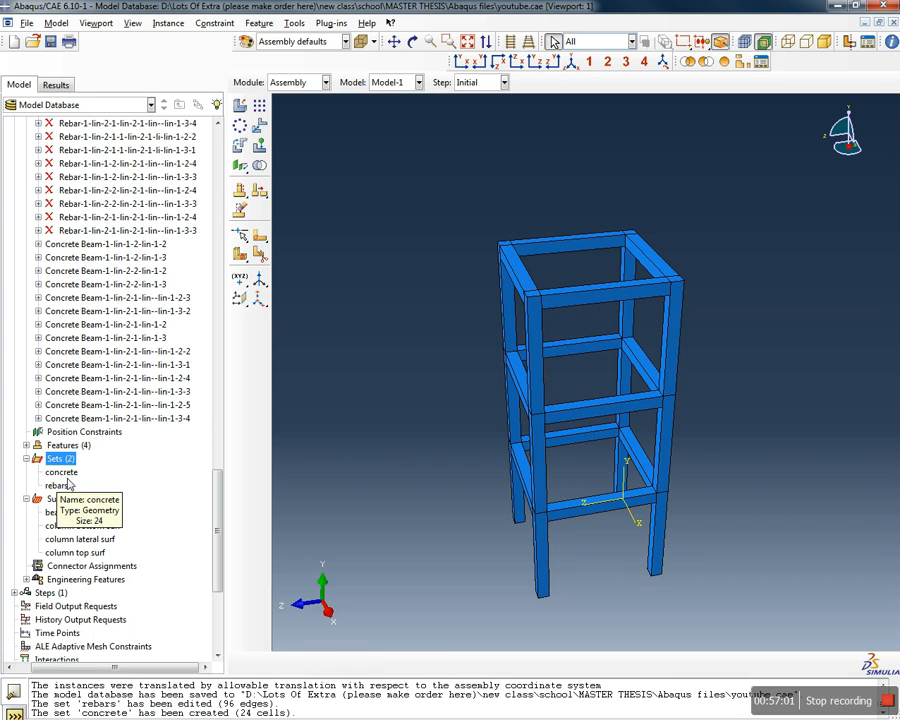
# Open the rebars set and select the concrete and rebars sets in turn to check their geometry
pyautogui.doubleClick(58, 486)
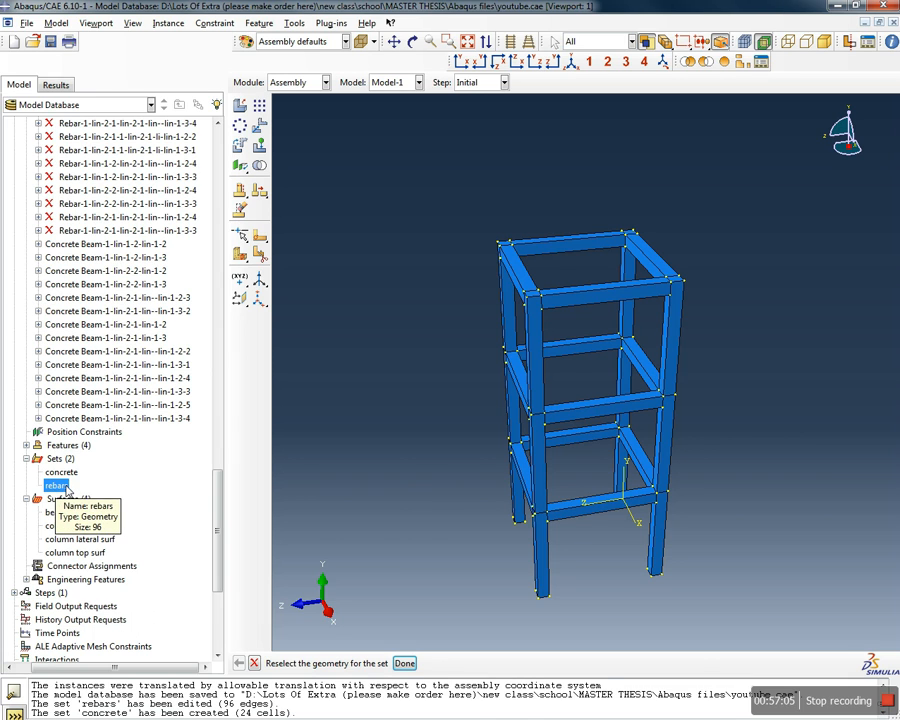
pyautogui.doubleClick(62, 476)
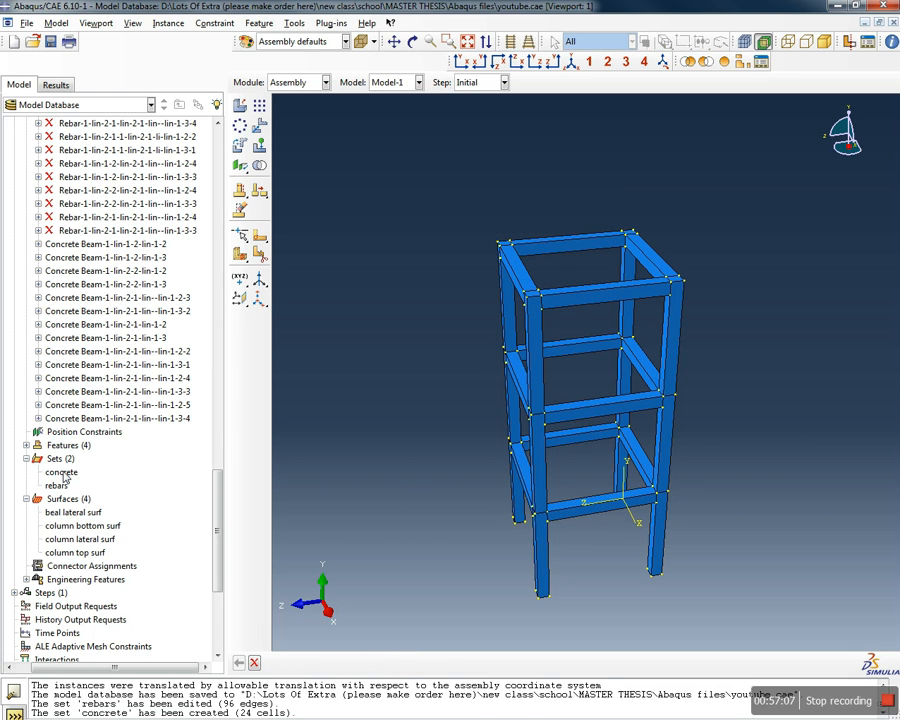
pyautogui.click(62, 473)
pyautogui.click(62, 486)
pyautogui.click(58, 458)
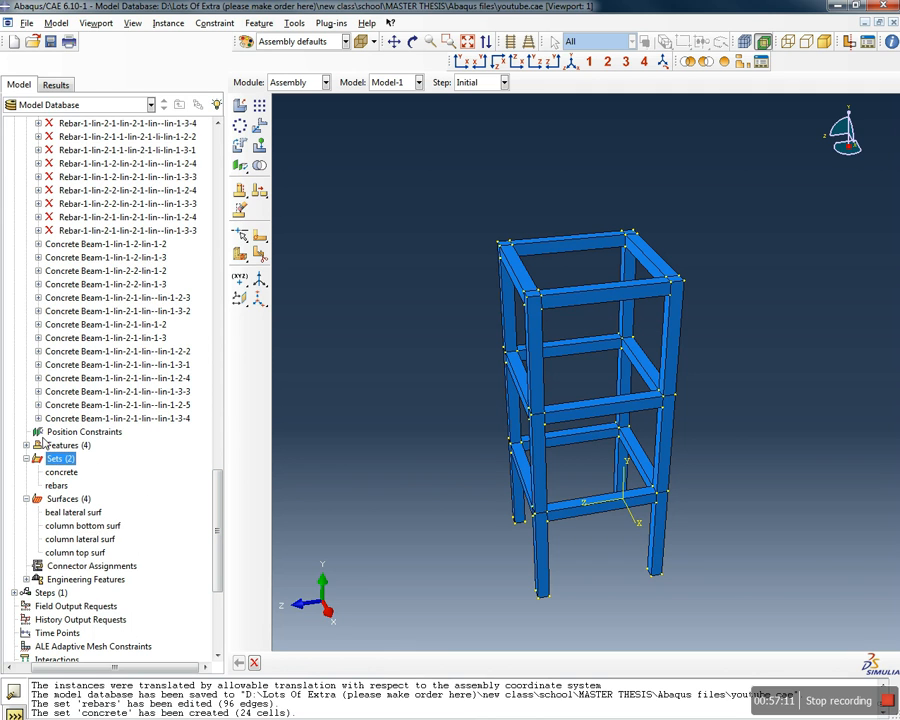
# Resume every assembly instance from Concrete Beam-1 through the last Concrete Beam, including all rebars, and collapse the instance list
pyautogui.click(58, 431)
pyautogui.click(90, 418)
pyautogui.moveTo(216, 486); pyautogui.dragTo(198, 255)
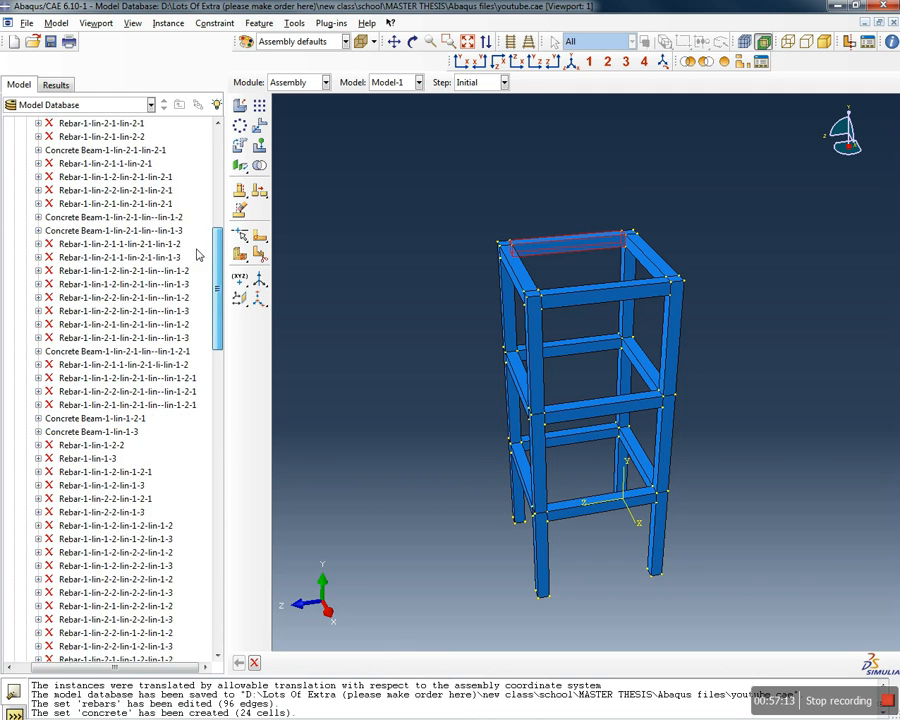
pyautogui.scroll(10, 198, 255)
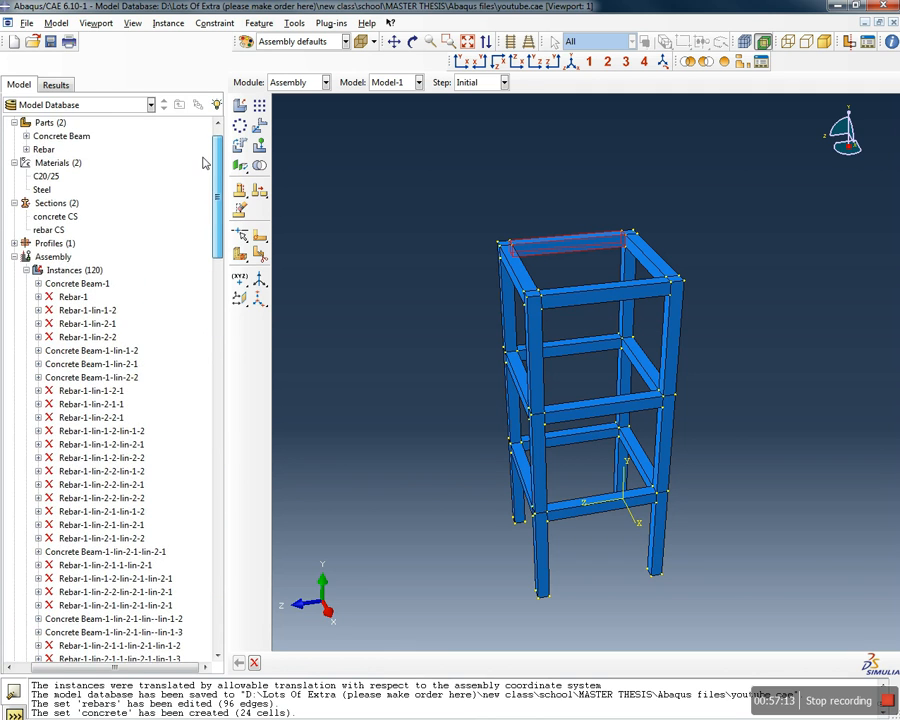
pyautogui.keyDown('shift'); pyautogui.click(75, 284); pyautogui.keyUp('shift')
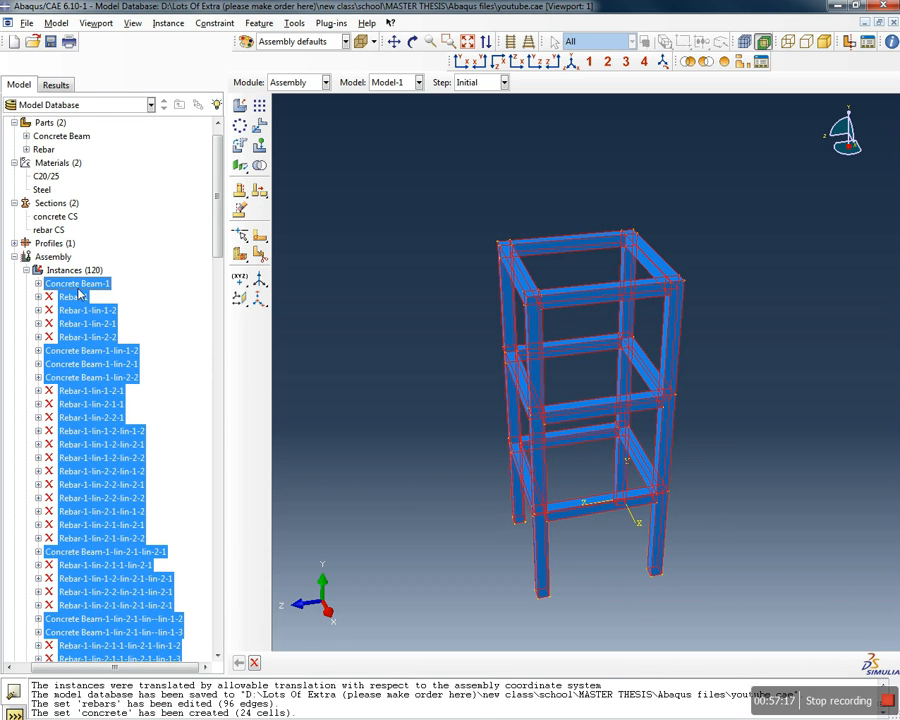
pyautogui.rightClick(79, 293)
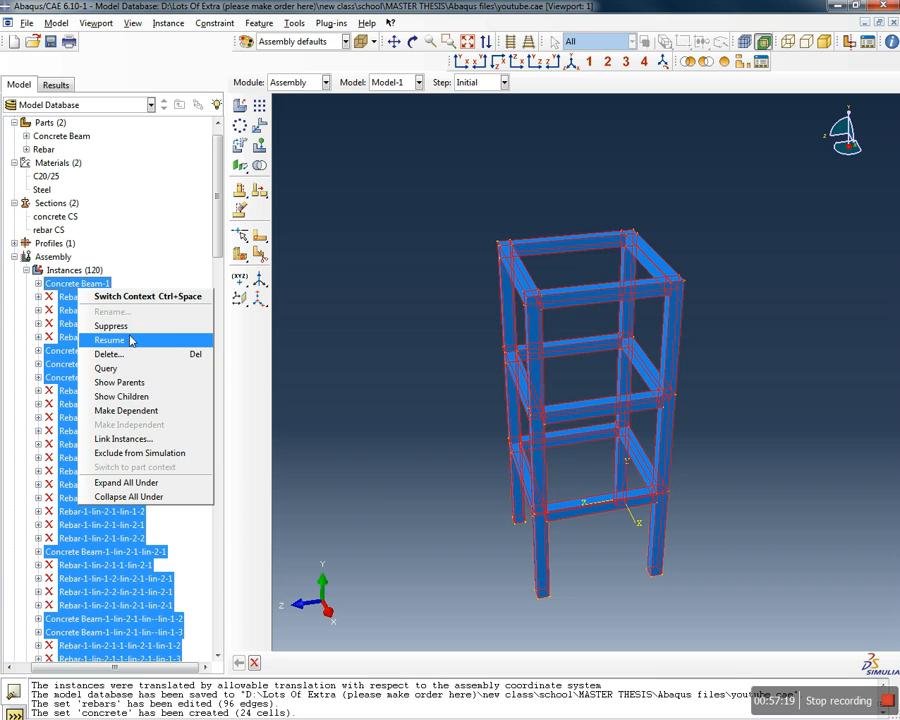
pyautogui.click(139, 344)
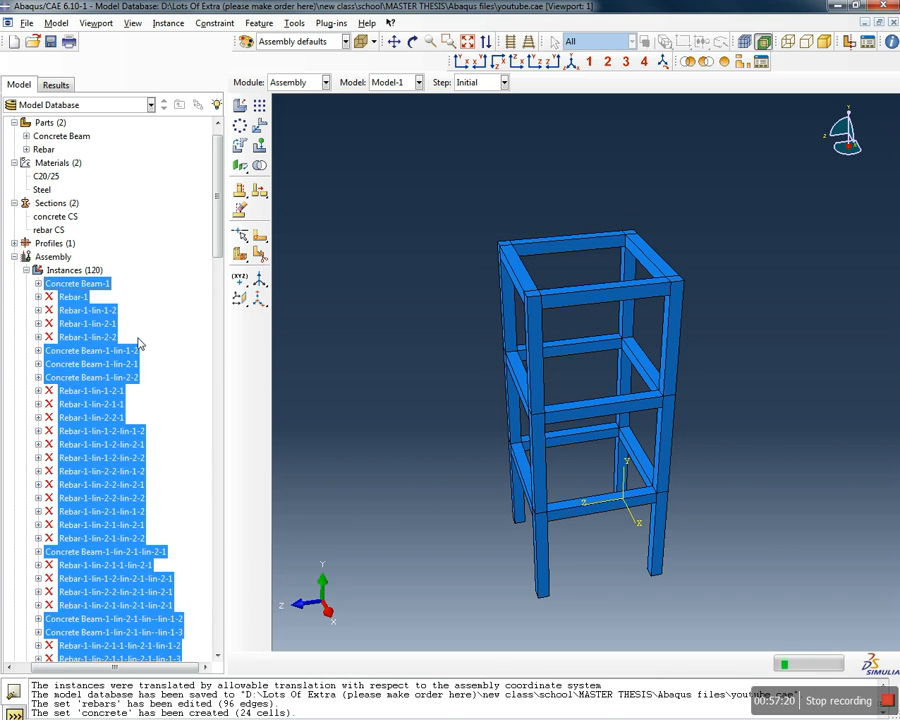
pyautogui.click(197, 268)
pyautogui.moveTo(218, 223)
pyautogui.mouseDown()
pyautogui.moveTo(215, 331)
pyautogui.moveTo(215, 228)
pyautogui.mouseUp()
pyautogui.click(33, 252)
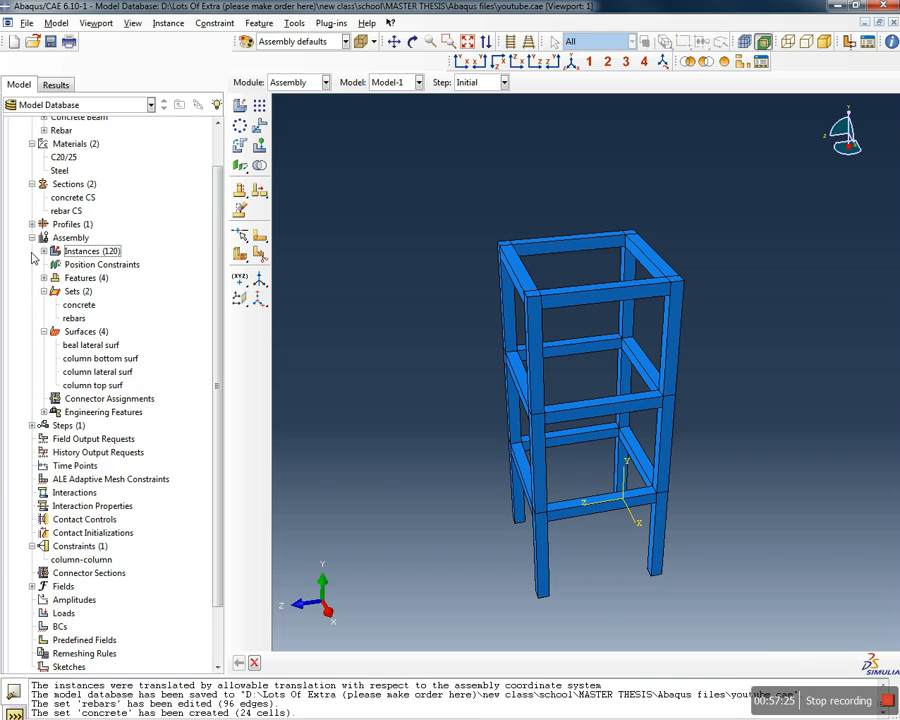
# Compare the highlighted geometry of the concrete and rebars sets on the fully resumed frame
pyautogui.doubleClick(78, 305)
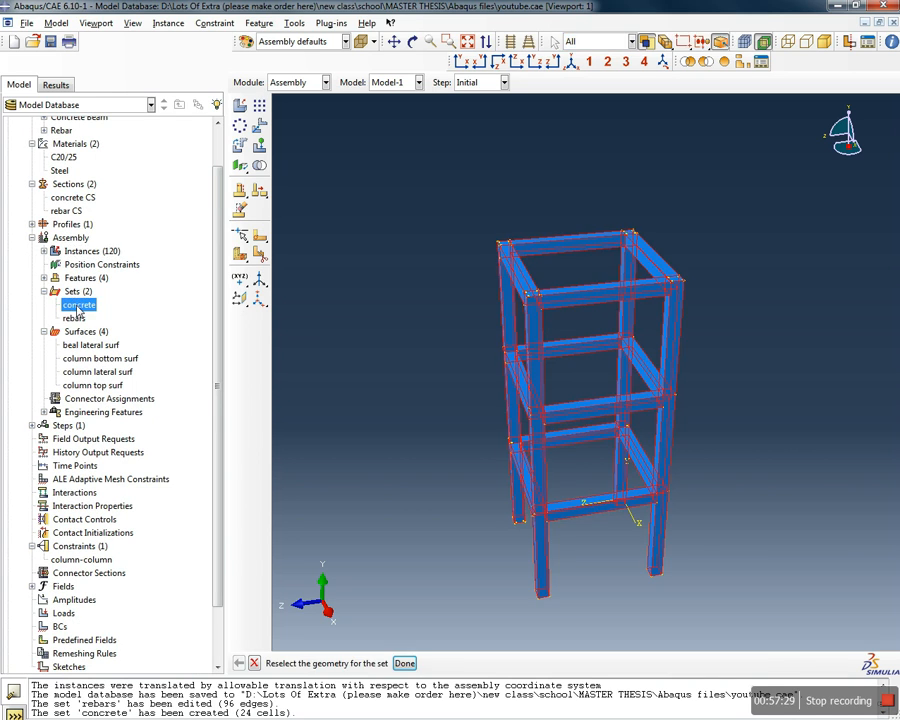
pyautogui.click(74, 318)
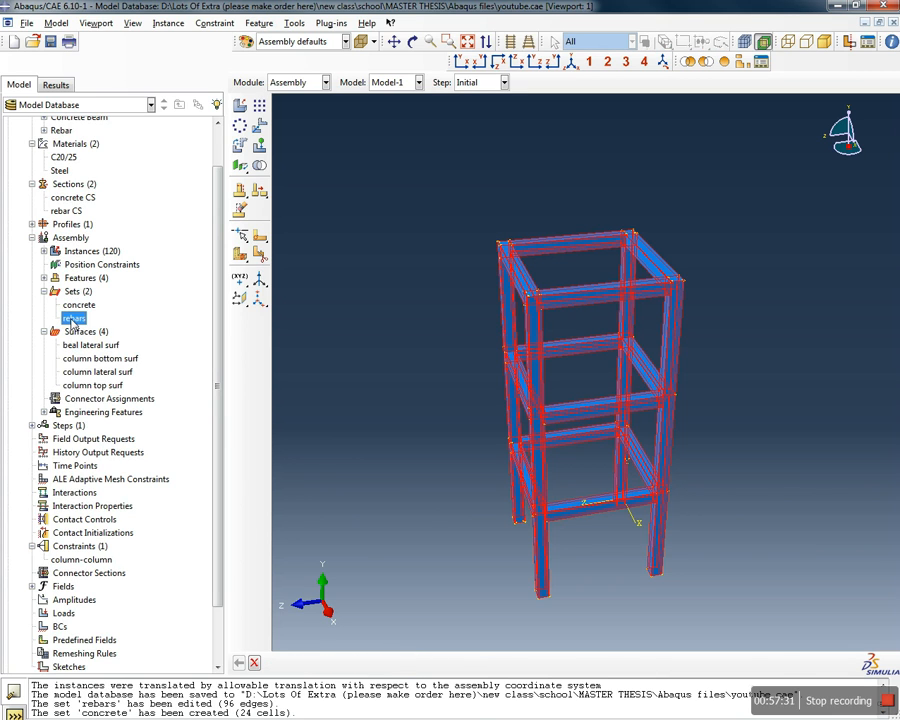
pyautogui.click(80, 305)
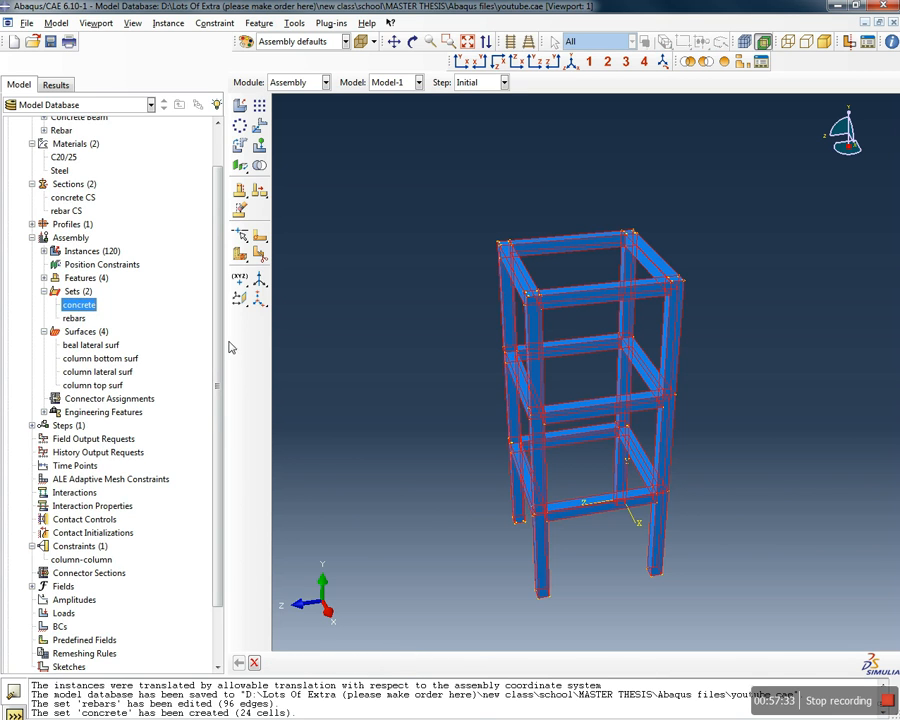
pyautogui.click(73, 318)
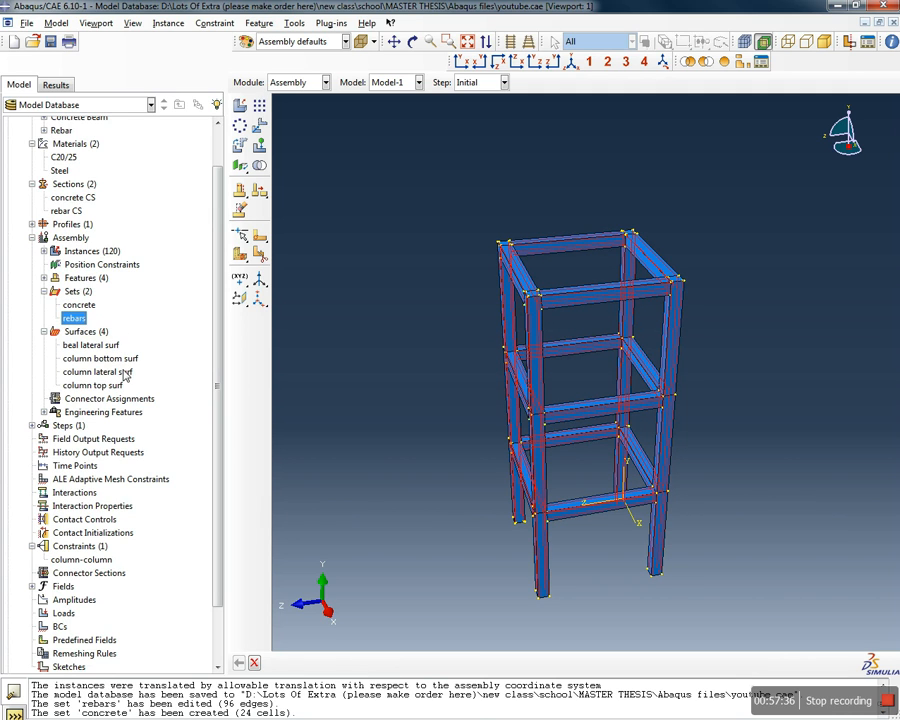
pyautogui.moveTo(215, 332); pyautogui.dragTo(210, 376)
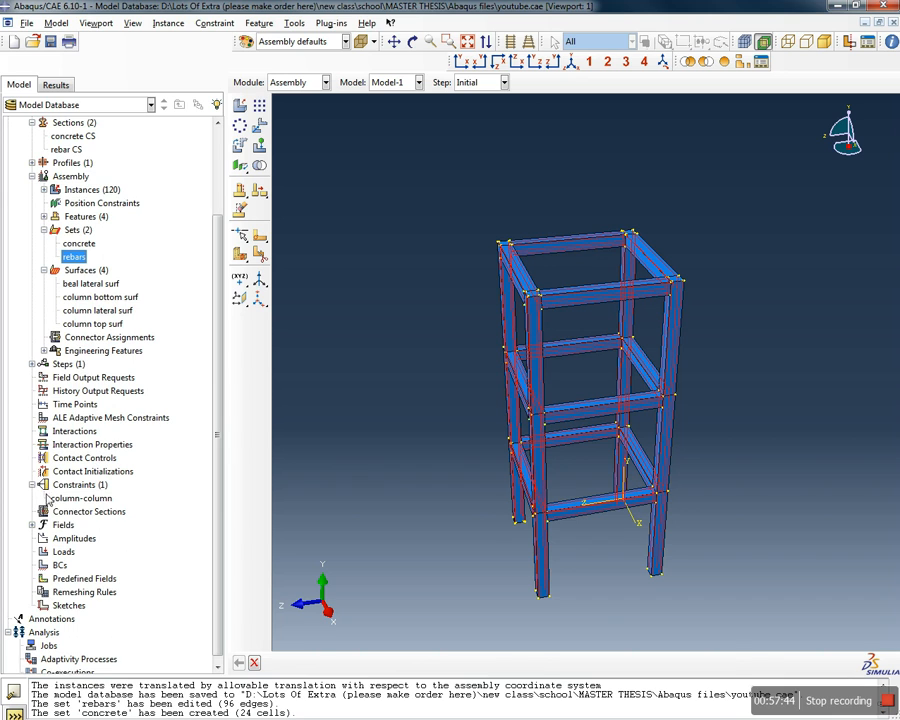
# Create a tie constraint named column-beams with column lateral surf as master surface and beal lateral surf as slave surface, keeping the default settings
pyautogui.click(77, 486)
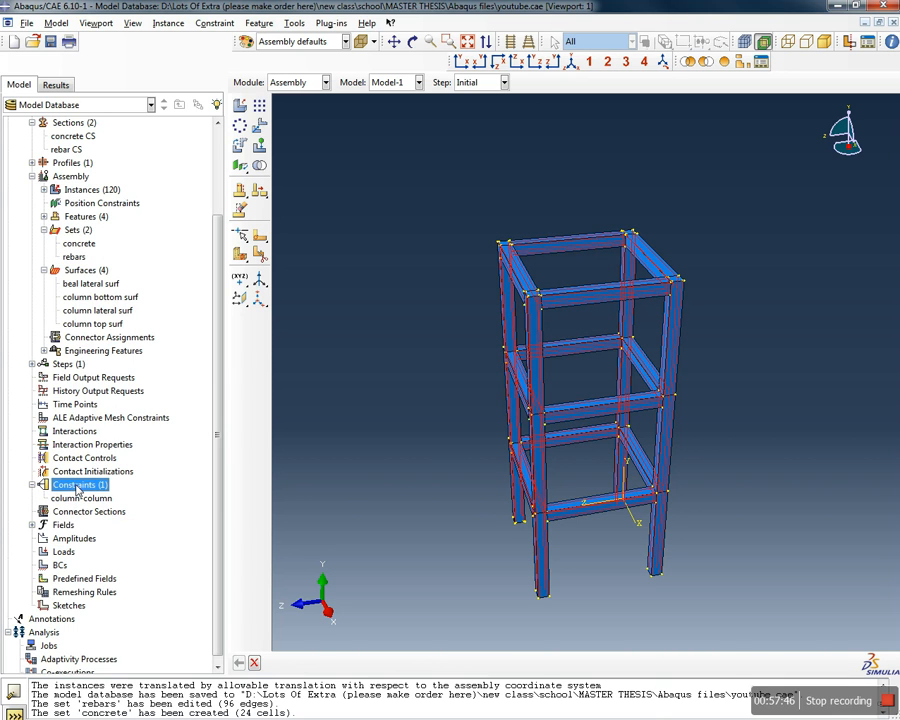
pyautogui.doubleClick(77, 486)
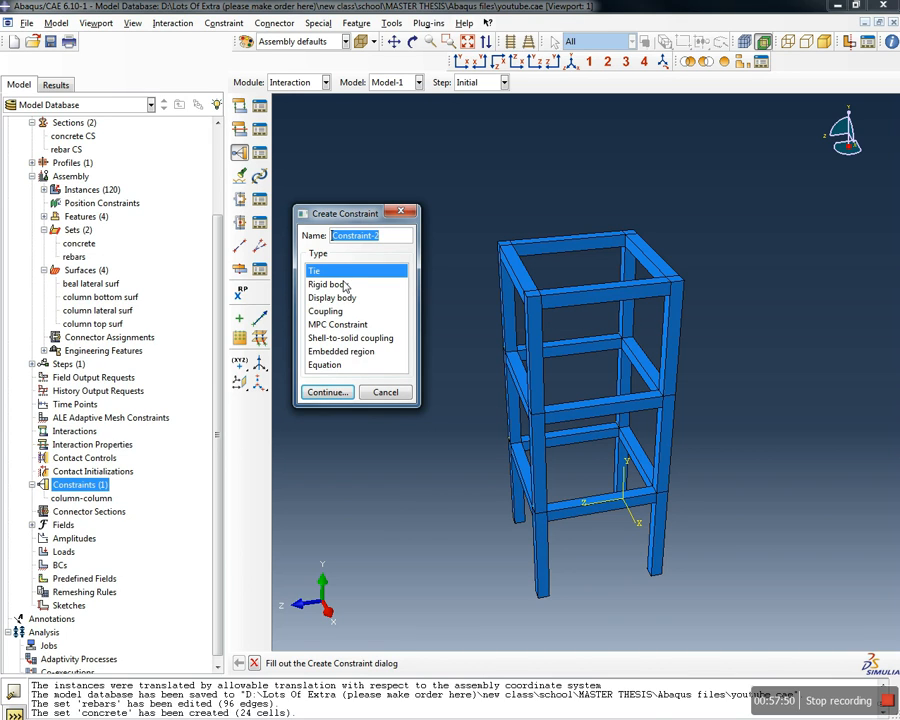
pyautogui.write('co')
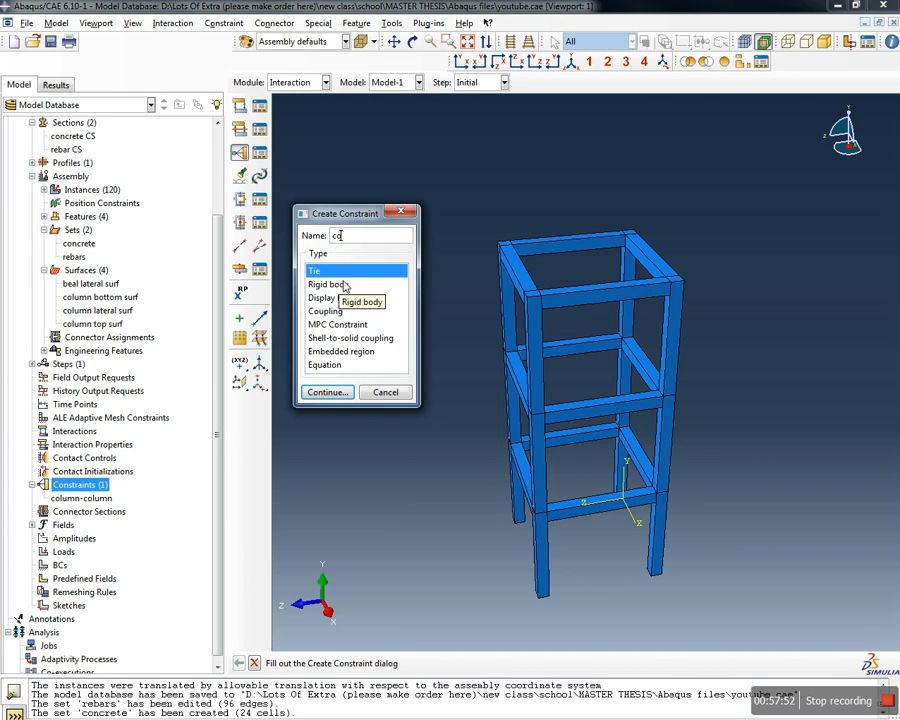
pyautogui.write('lumn-beams')
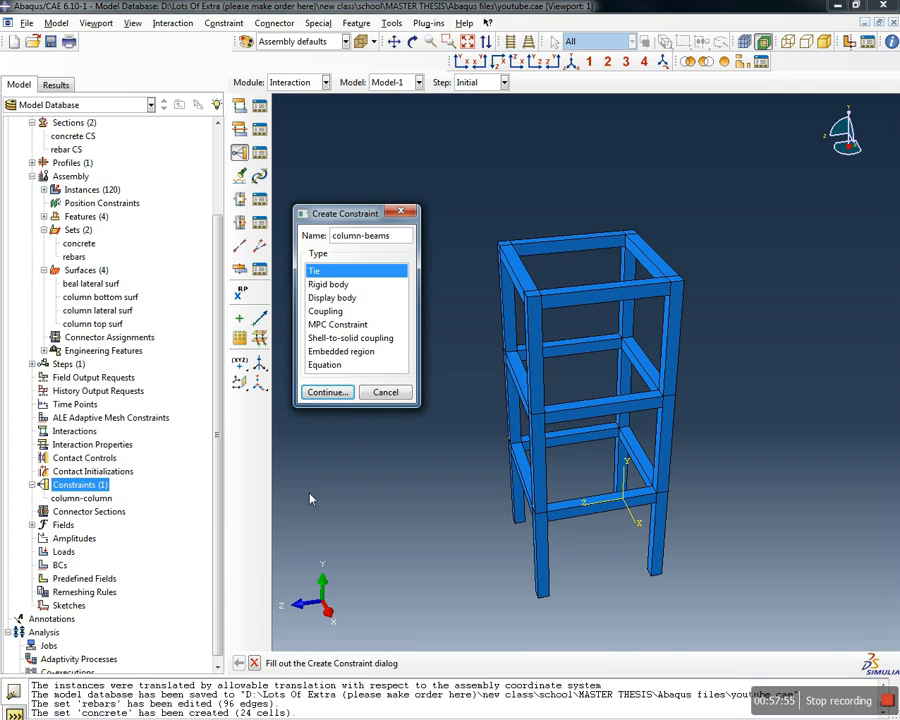
pyautogui.click(340, 393)
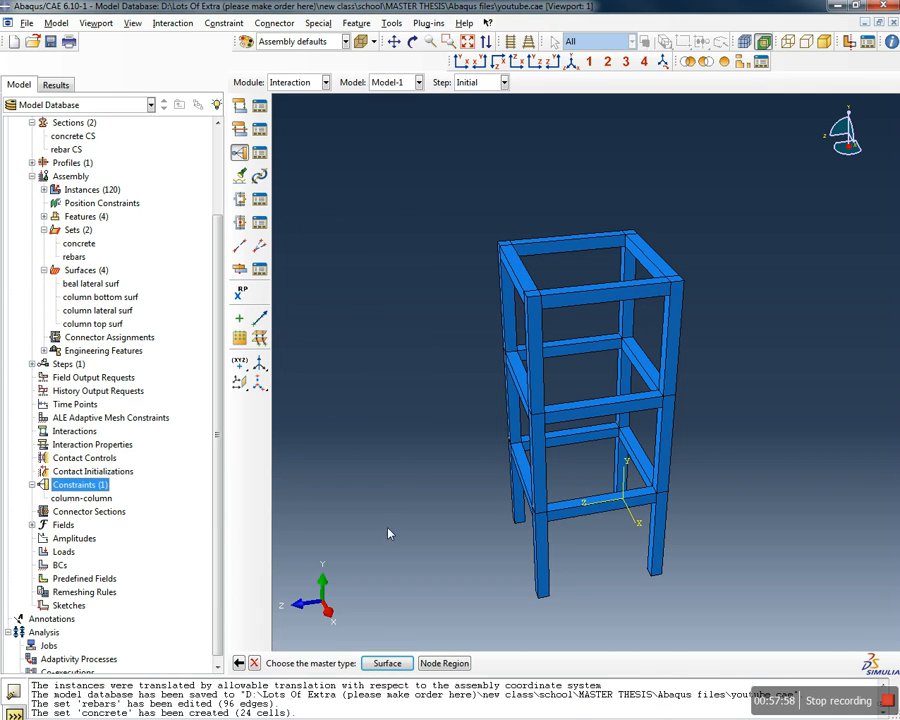
pyautogui.click(389, 664)
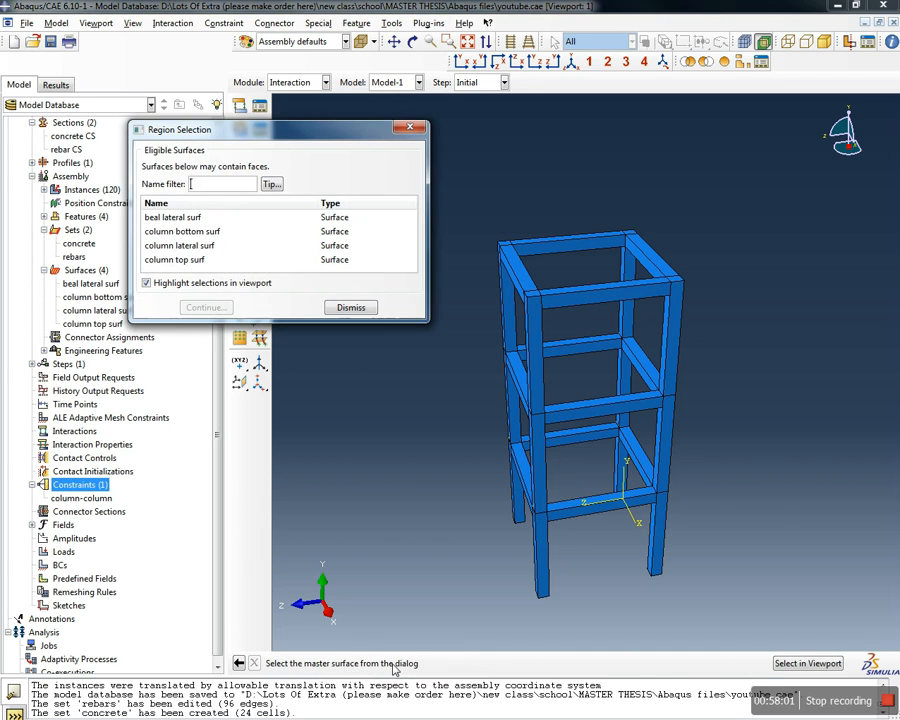
pyautogui.click(184, 246)
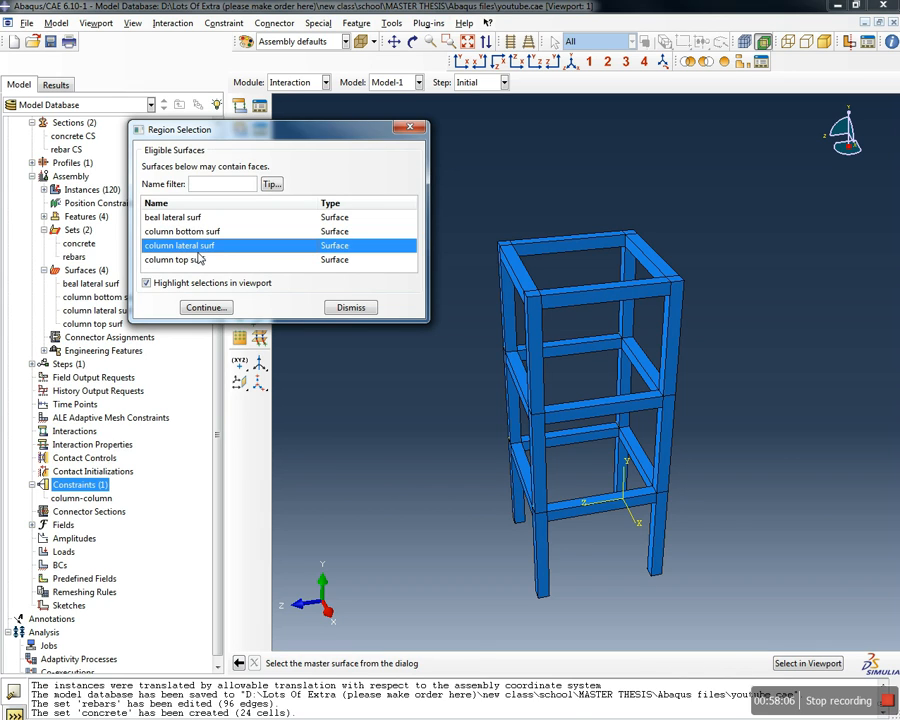
pyautogui.click(206, 307)
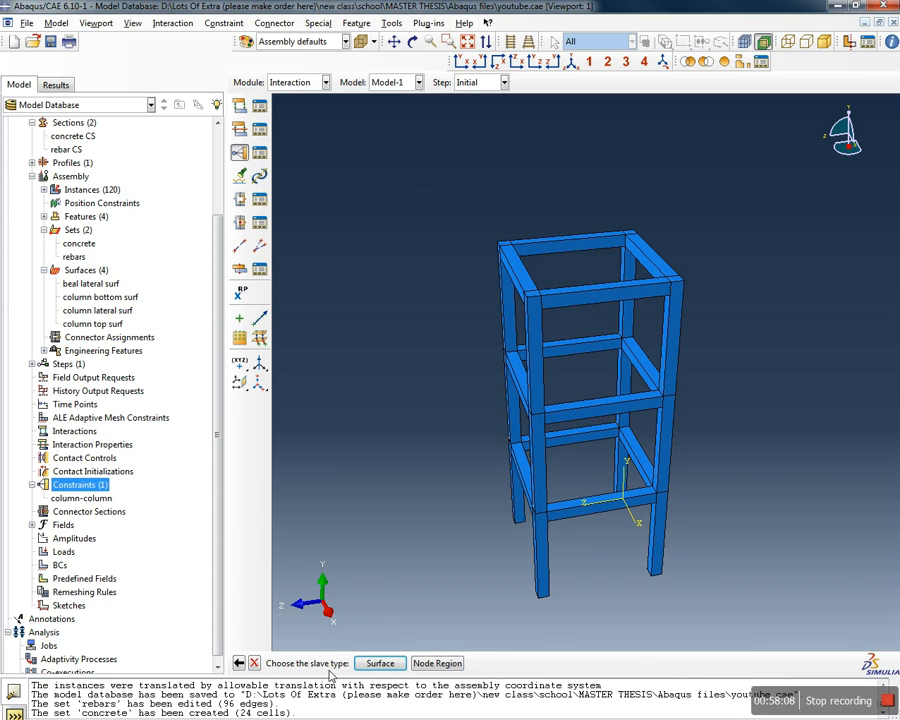
pyautogui.click(381, 665)
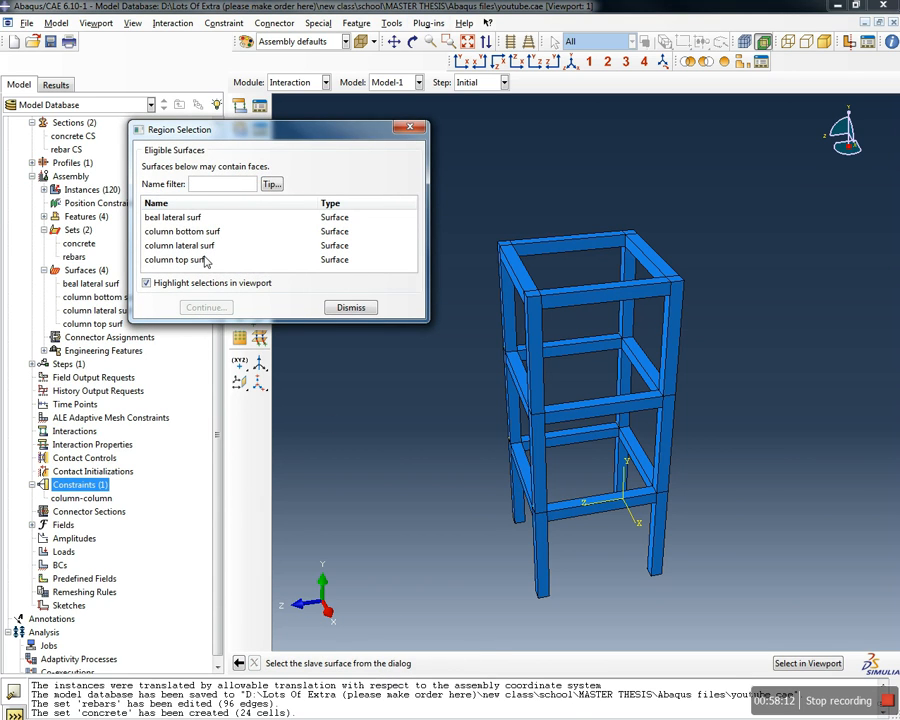
pyautogui.click(180, 218)
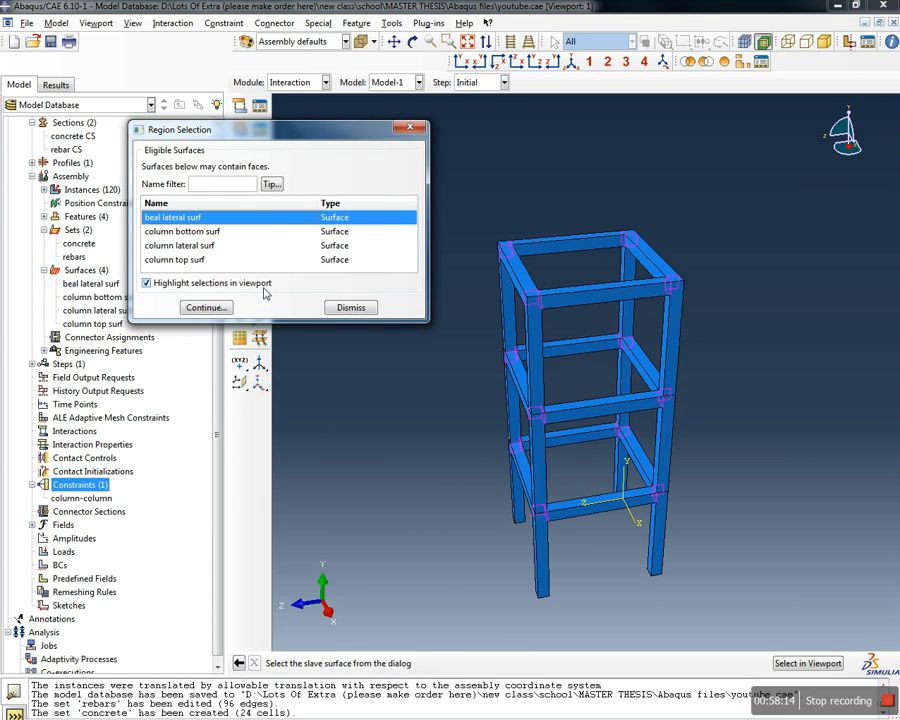
pyautogui.click(221, 309)
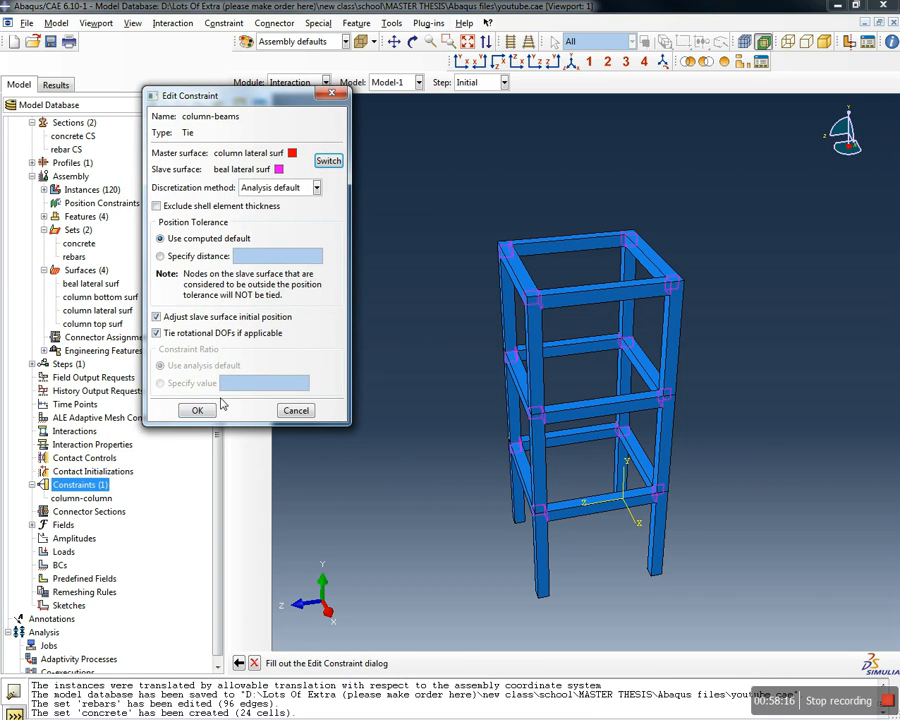
pyautogui.click(198, 411)
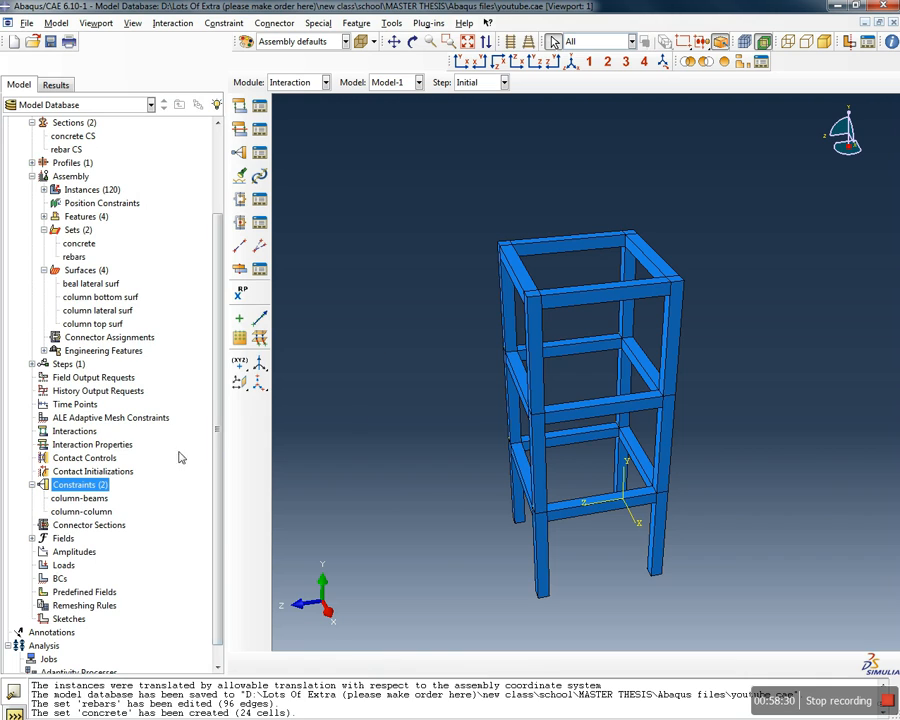
# Create an embedded region constraint named embedded rebars with the rebars set hosted by the concrete set, default tolerances, and save the model database
pyautogui.doubleClick(77, 487)
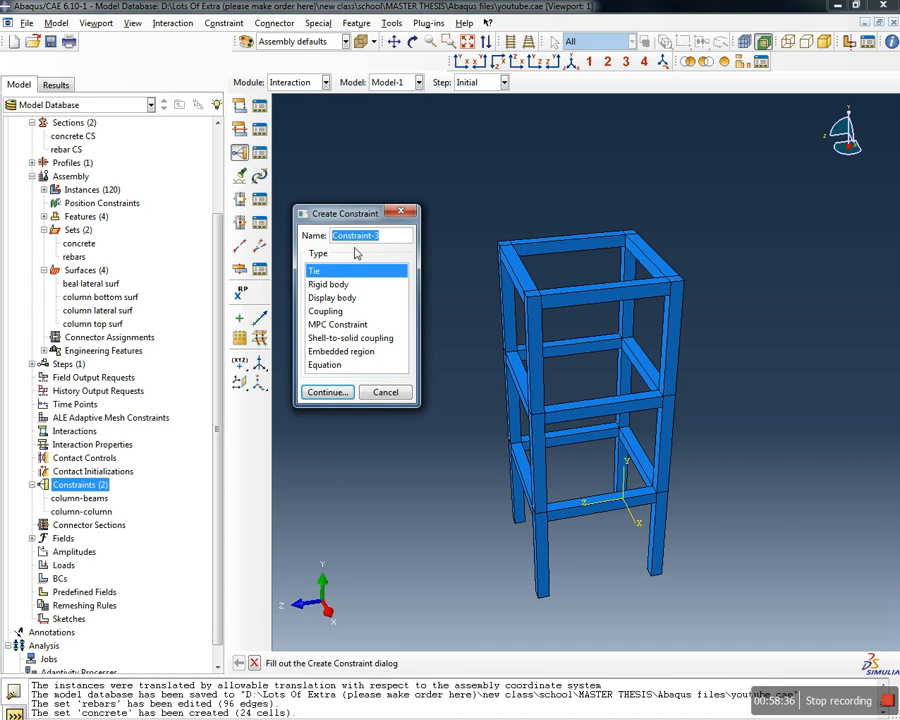
pyautogui.write('embedded rebars')
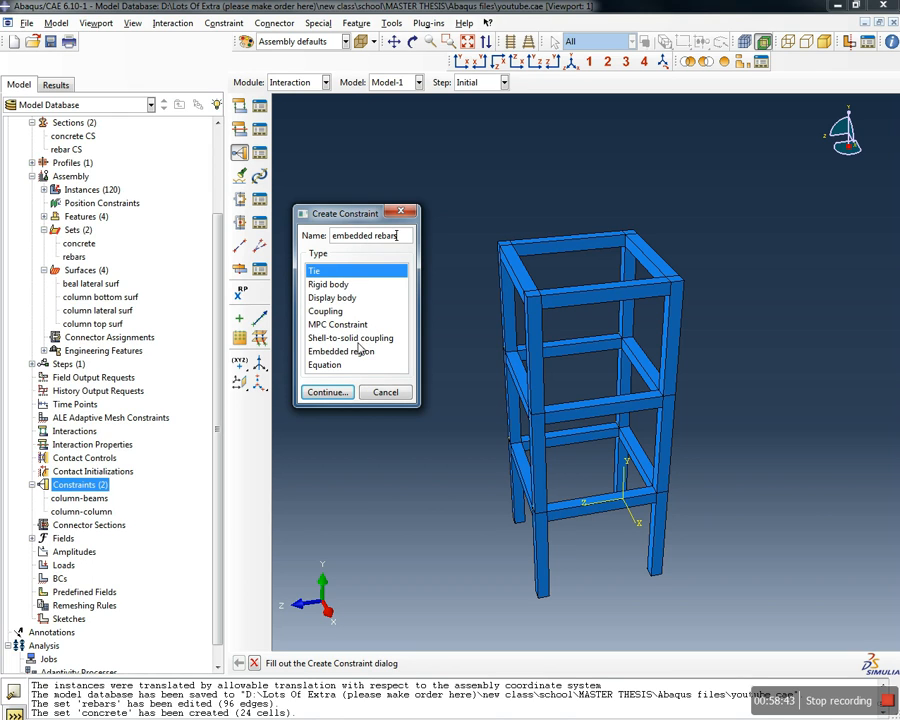
pyautogui.click(348, 354)
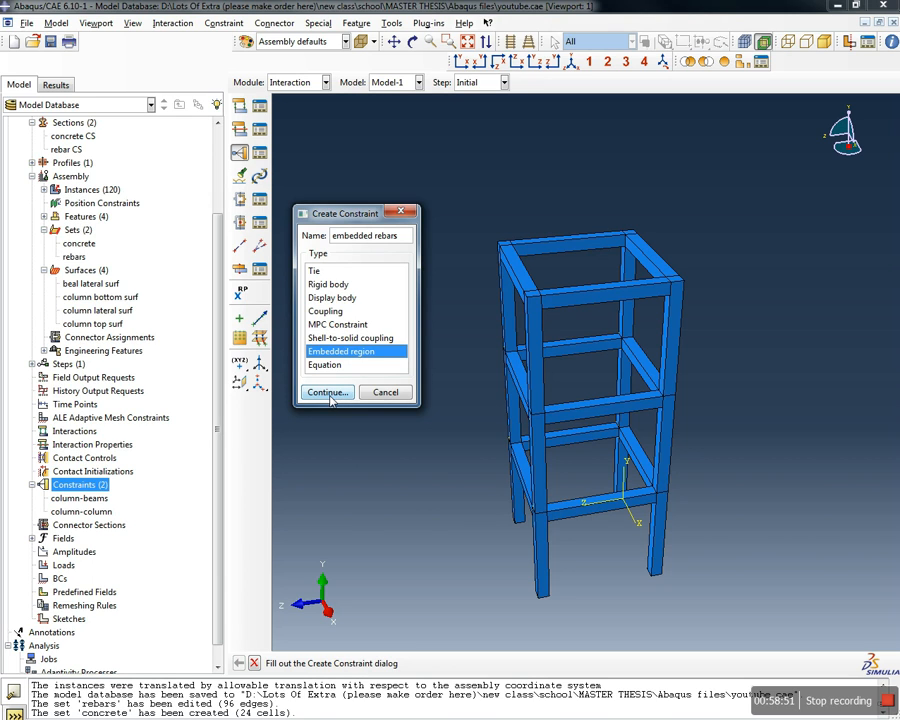
pyautogui.click(328, 392)
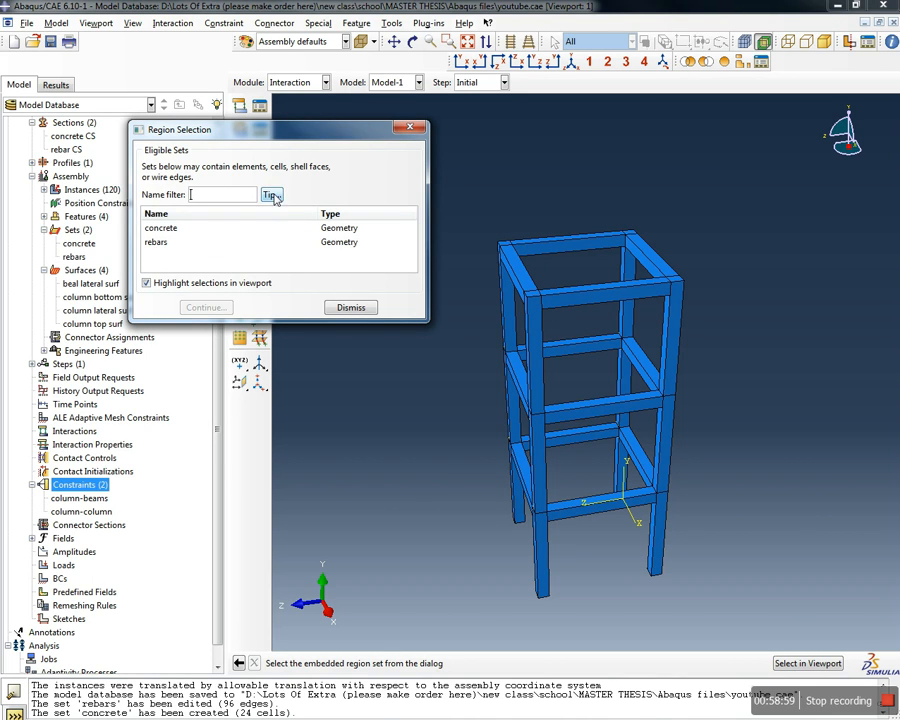
pyautogui.click(168, 244)
pyautogui.click(205, 308)
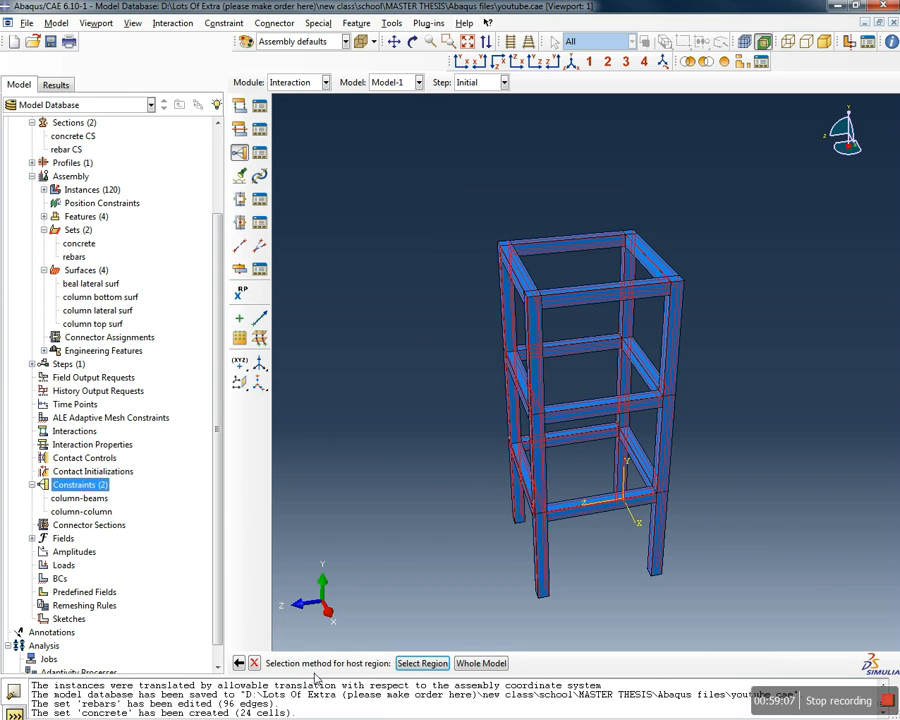
pyautogui.click(422, 663)
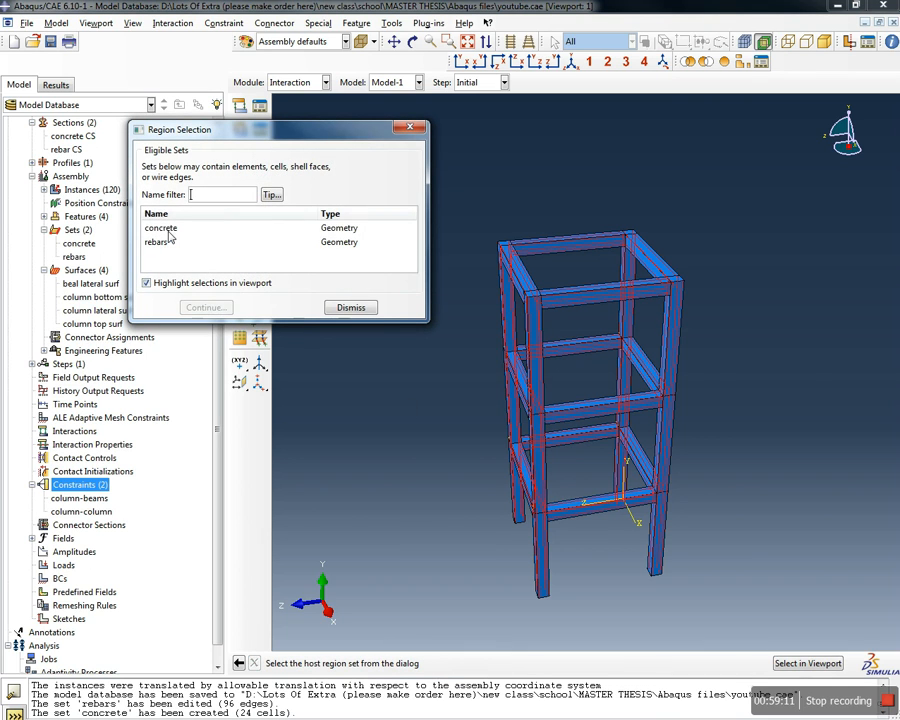
pyautogui.click(167, 229)
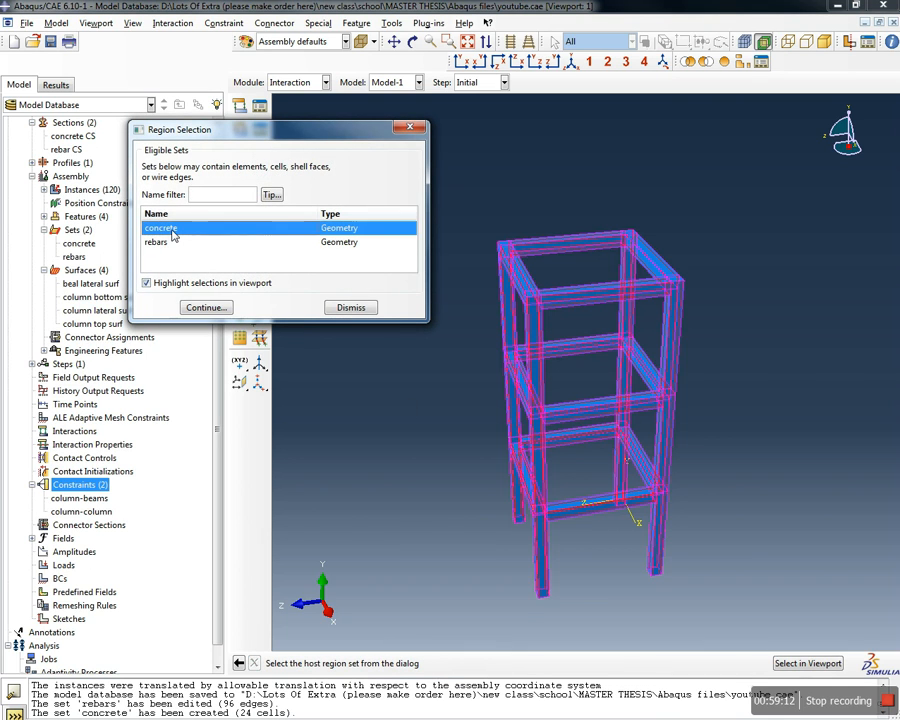
pyautogui.click(211, 307)
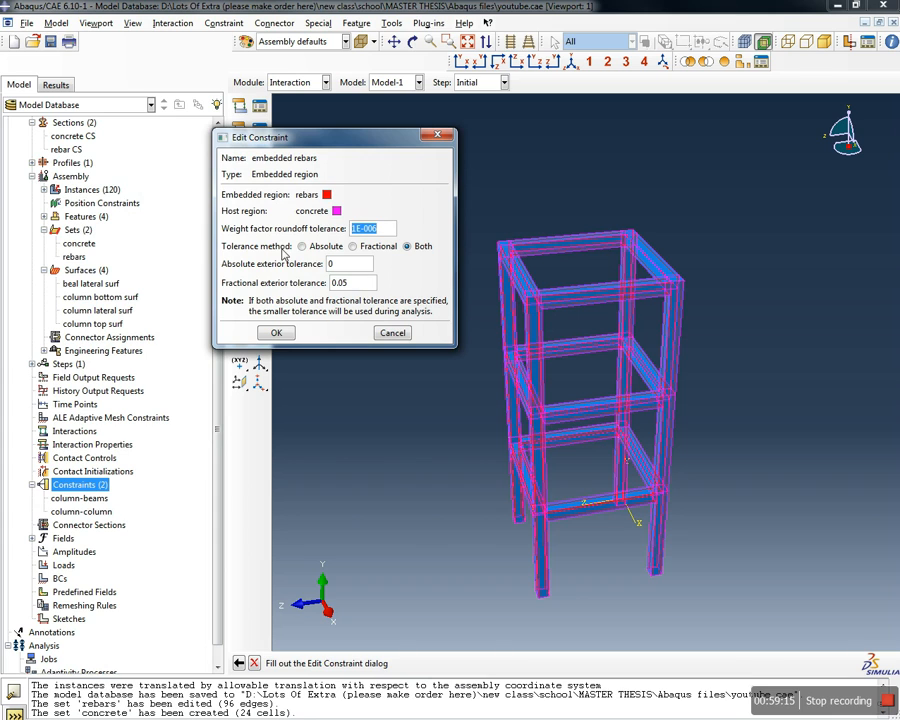
pyautogui.click(277, 333)
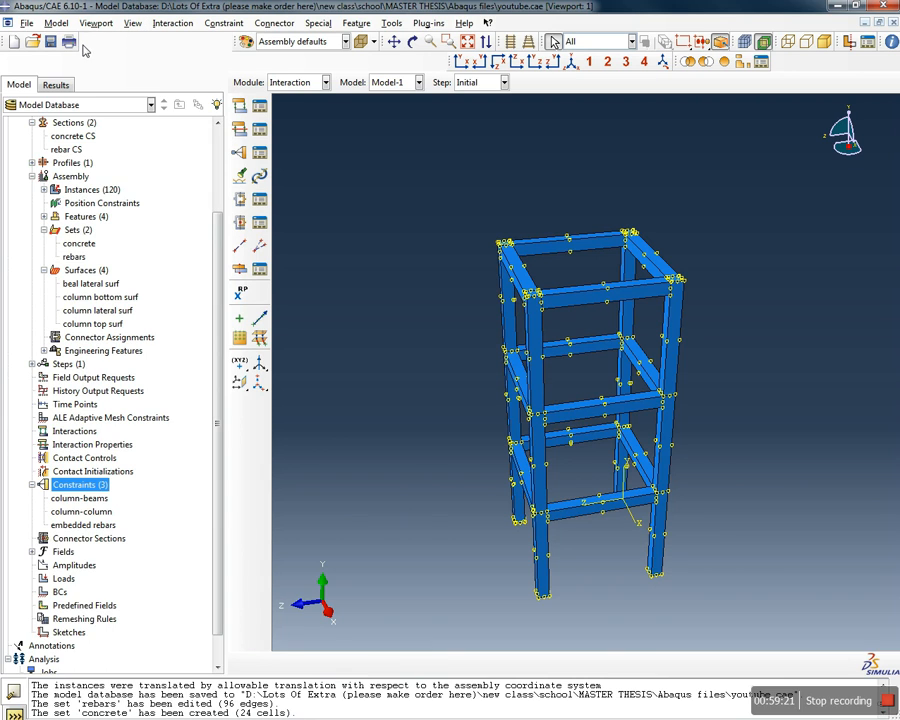
pyautogui.click(50, 42)
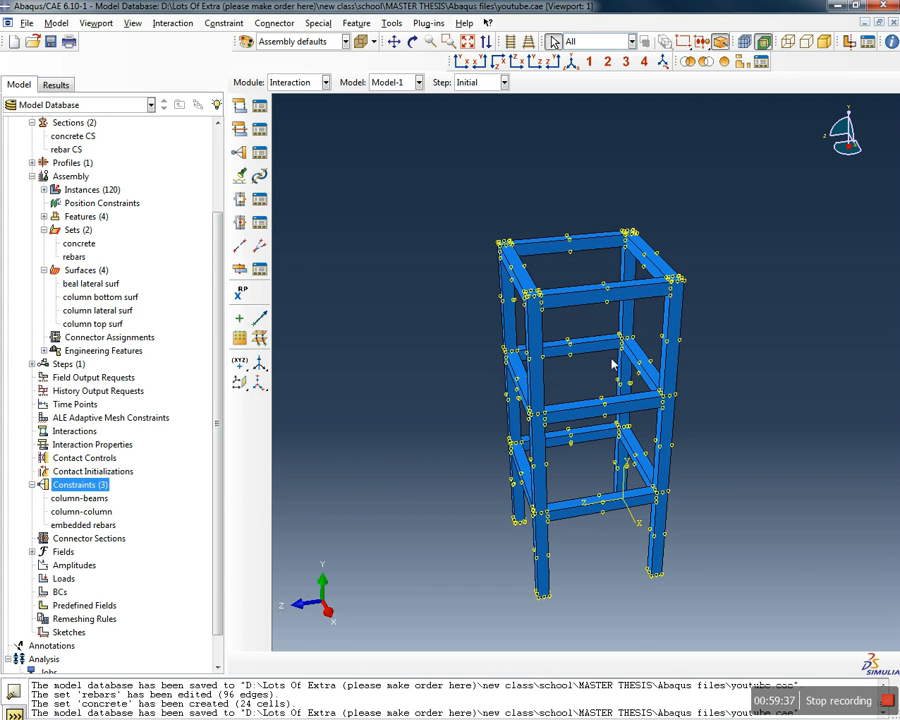
# Examine the constrained frame from several sides and return to the isometric view
pyautogui.keyDown('ctrl'); pyautogui.keyDown('alt'); pyautogui.moveTo(758, 434); pyautogui.dragTo(622, 490); pyautogui.keyUp('alt'); pyautogui.keyUp('ctrl')
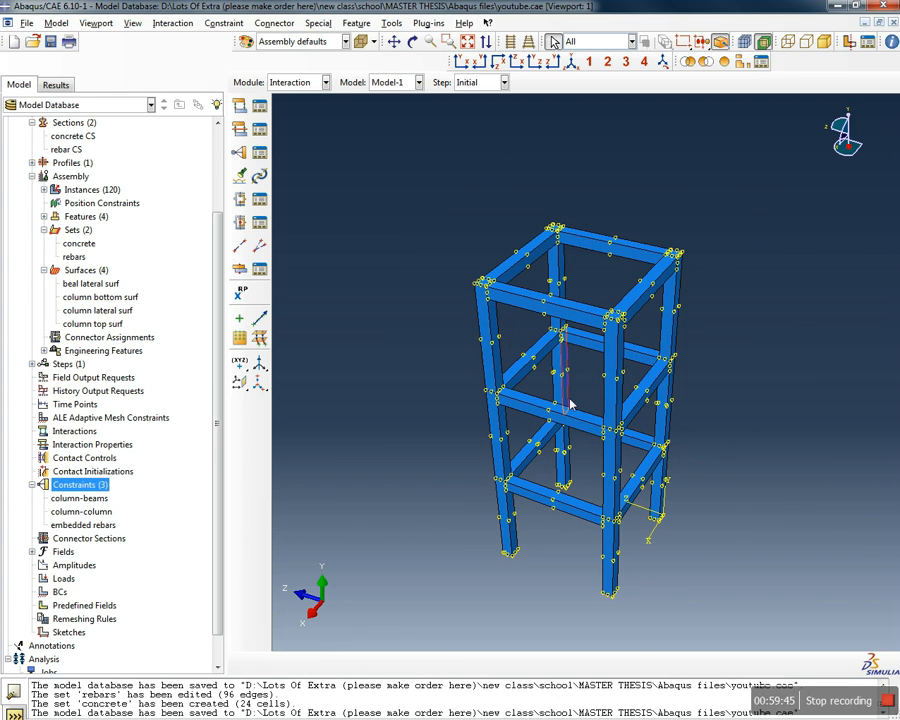
pyautogui.keyDown('ctrl'); pyautogui.keyDown('alt'); pyautogui.moveTo(569, 404); pyautogui.dragTo(620, 481); pyautogui.keyUp('alt'); pyautogui.keyUp('ctrl')
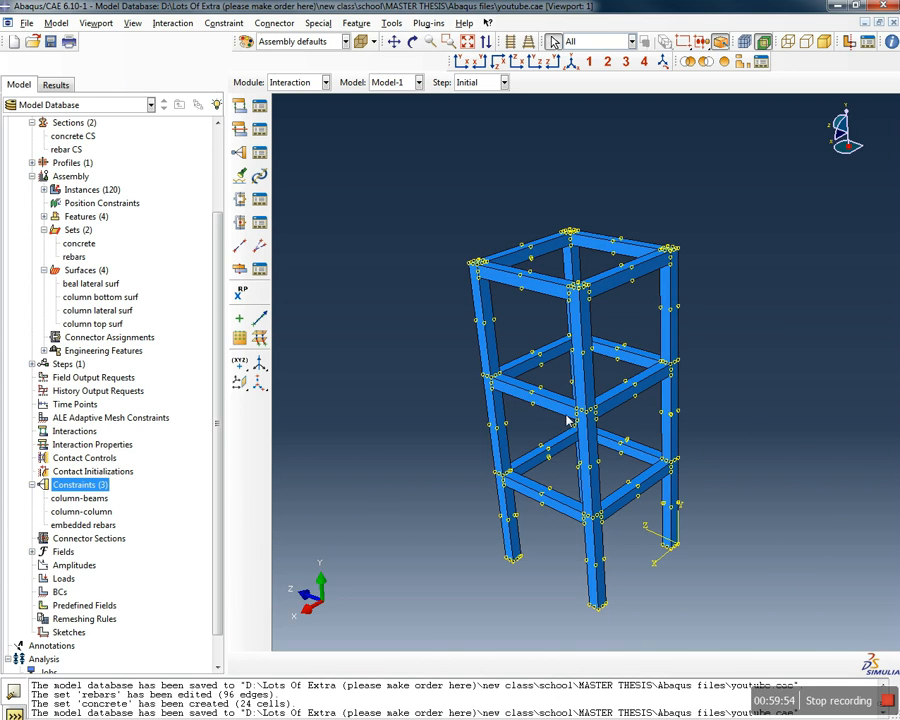
pyautogui.keyDown('ctrl'); pyautogui.keyDown('alt'); pyautogui.moveTo(505, 331); pyautogui.dragTo(627, 537); pyautogui.keyUp('alt'); pyautogui.keyUp('ctrl')
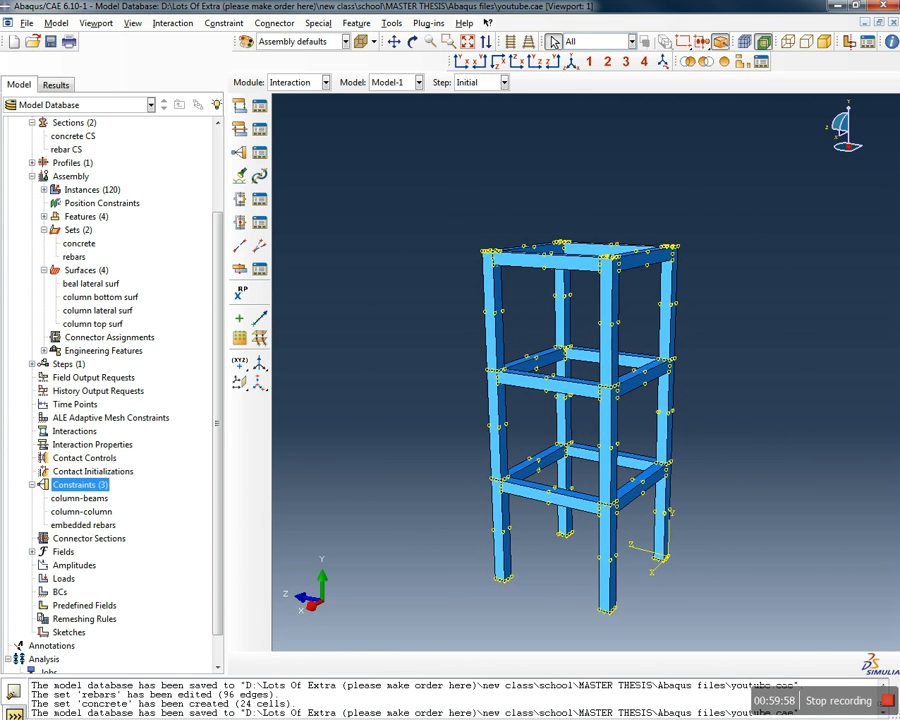
pyautogui.click(571, 64)
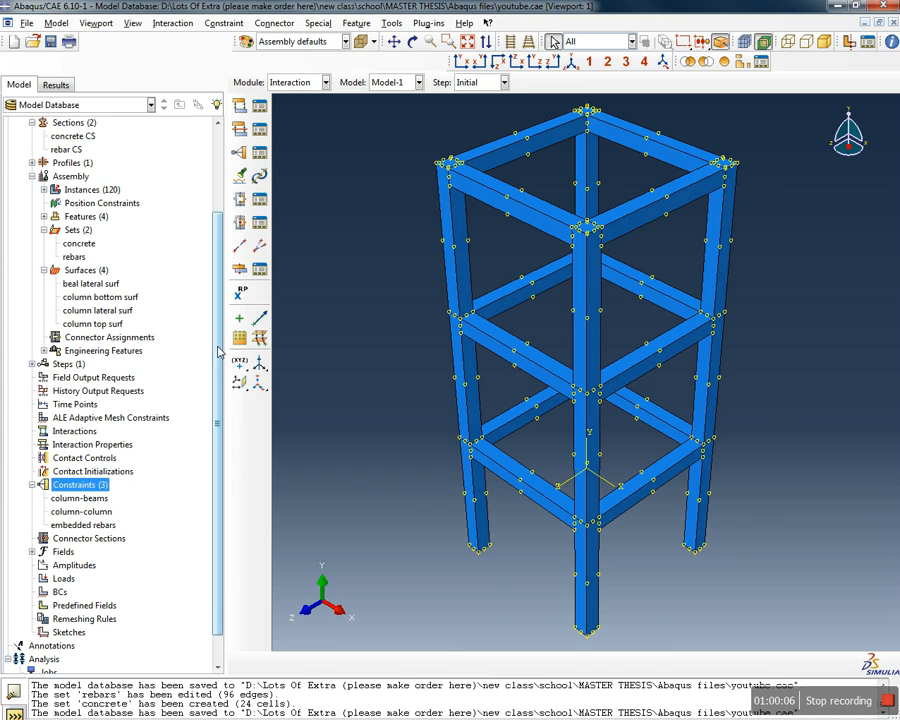
pyautogui.scroll(-1, 218, 350)
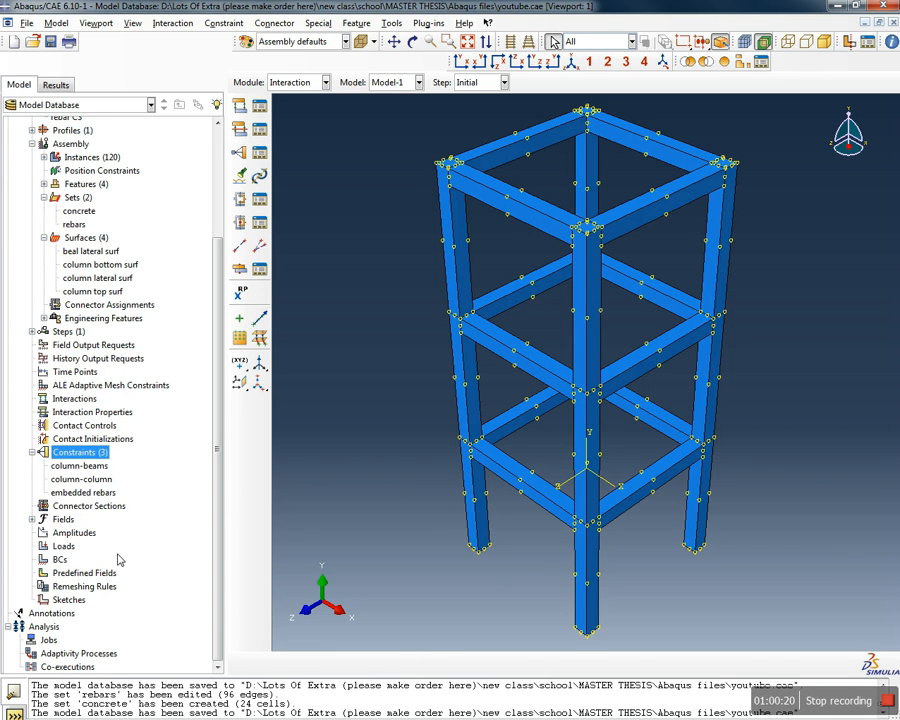
pyautogui.click(63, 548)
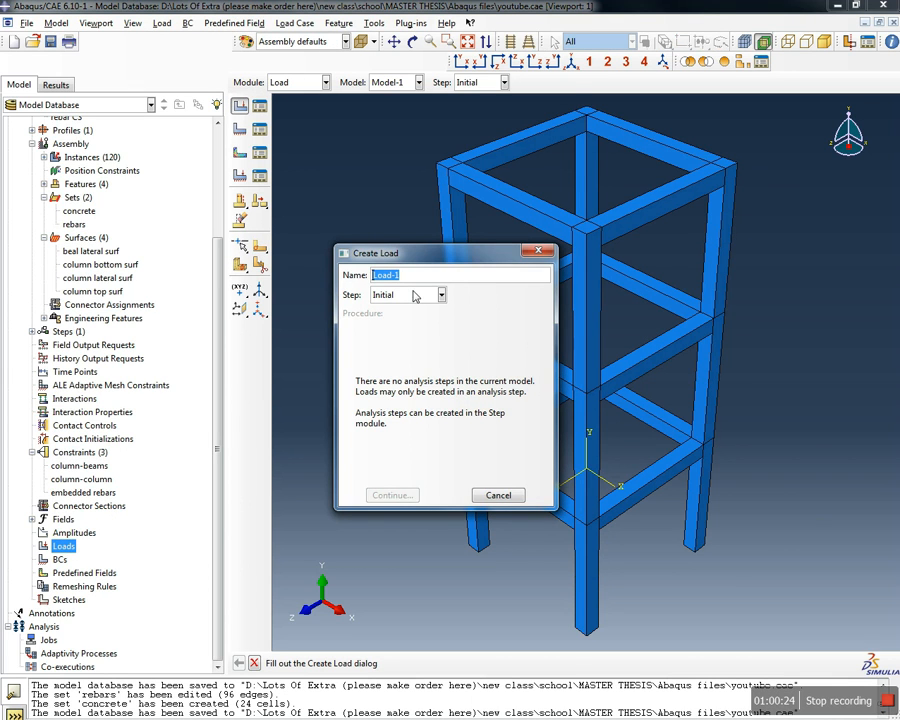
pyautogui.click(538, 250)
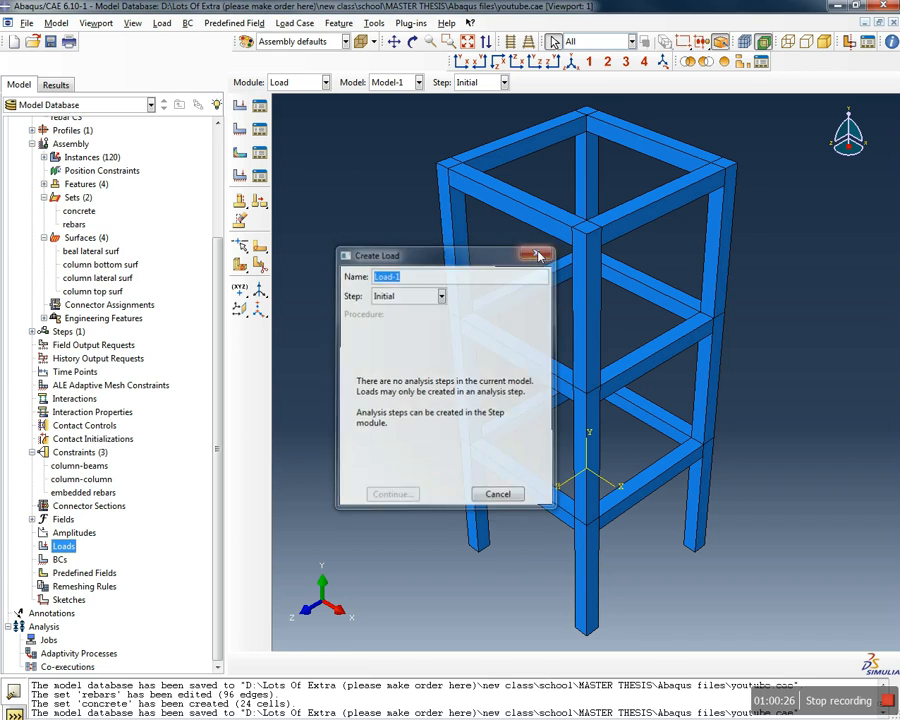
pyautogui.moveTo(217, 325); pyautogui.dragTo(222, 207)
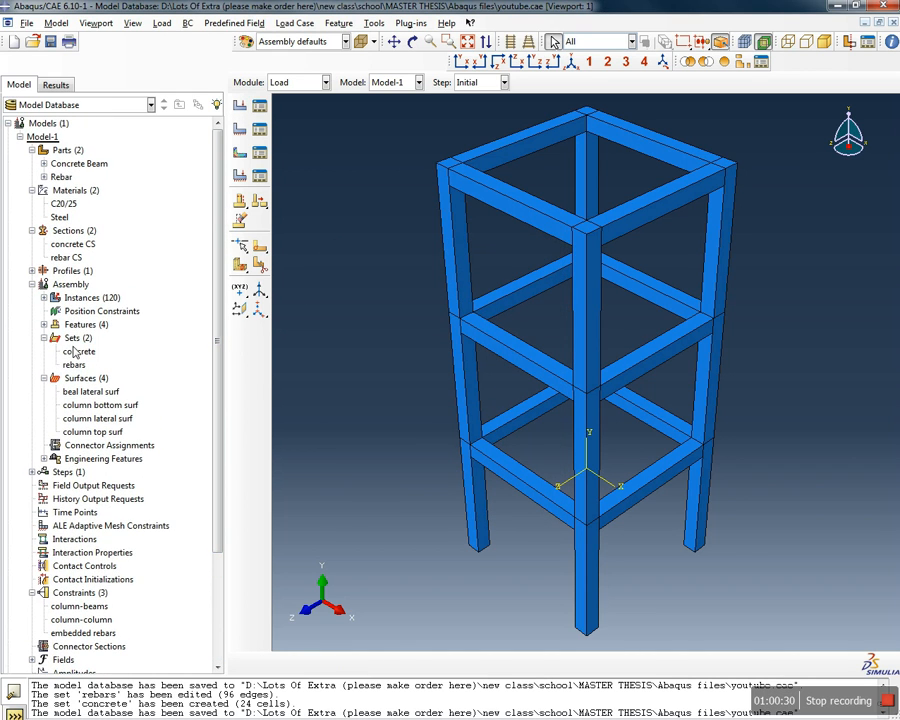
pyautogui.scroll(-3, 75, 410)
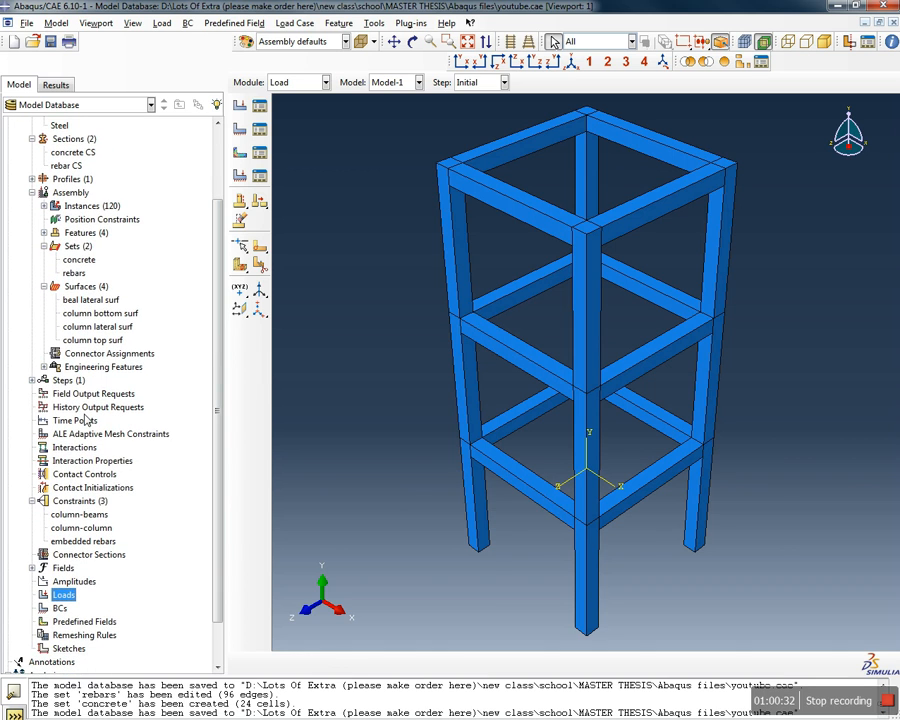
pyautogui.doubleClick(64, 381)
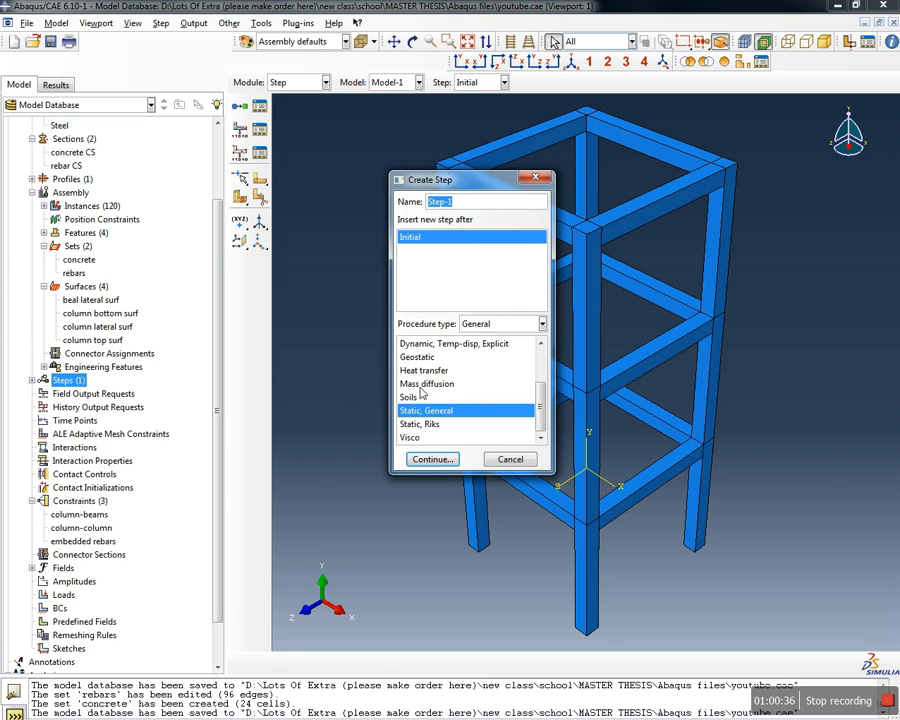
pyautogui.moveTo(540, 402); pyautogui.dragTo(537, 342)
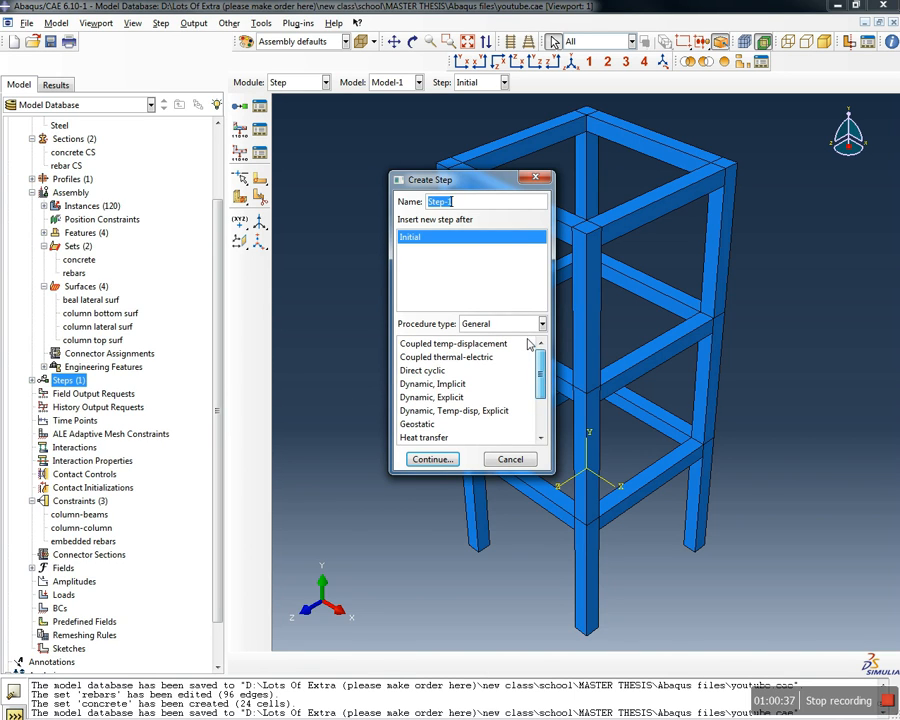
pyautogui.click(450, 386)
pyautogui.click(486, 323)
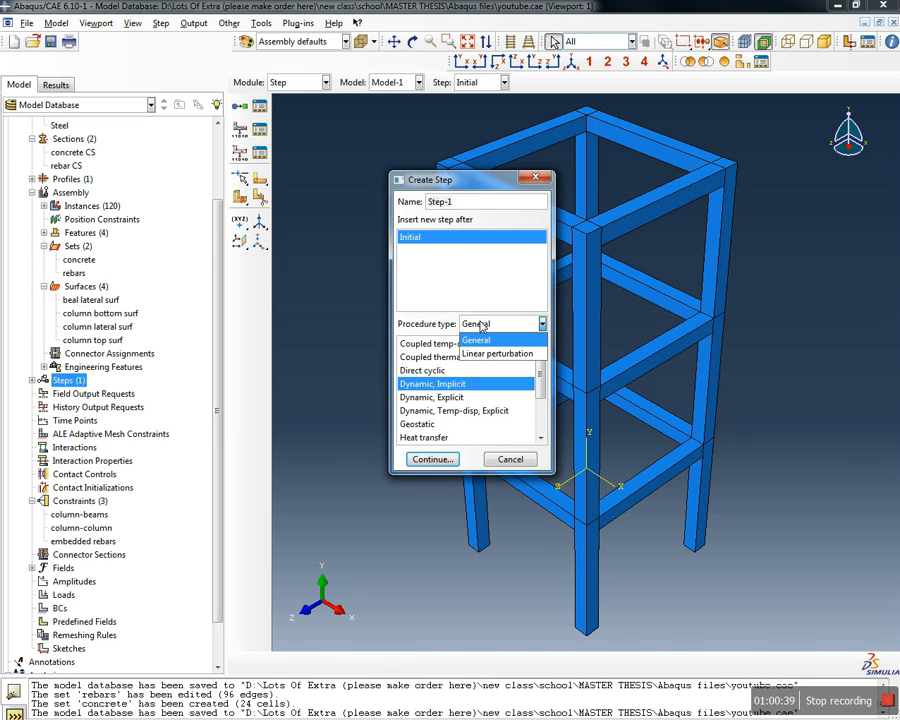
pyautogui.click(476, 333)
pyautogui.click(482, 325)
pyautogui.click(497, 330)
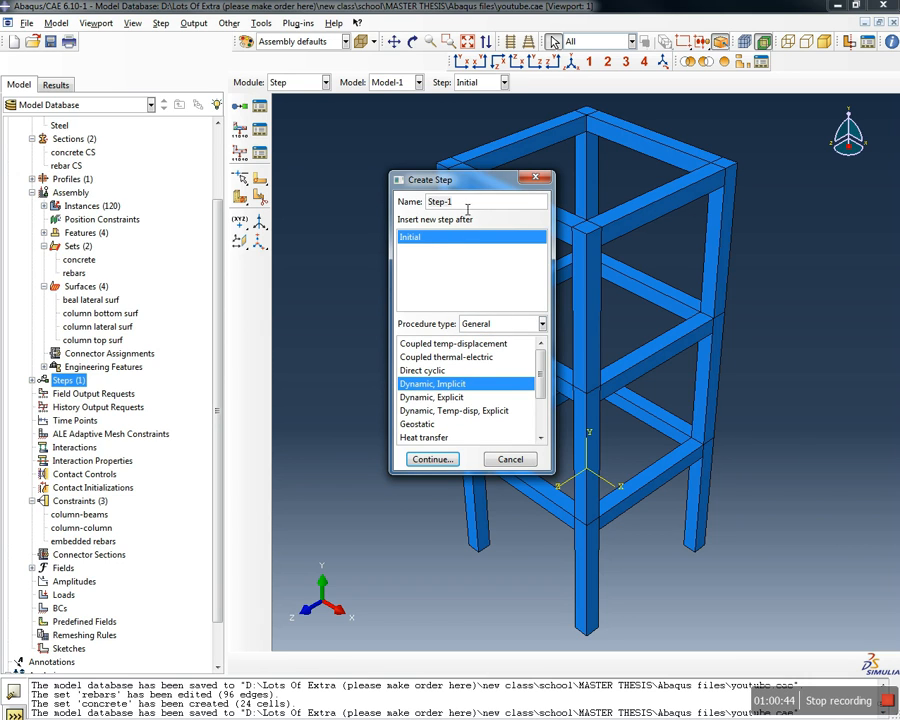
pyautogui.moveTo(473, 207); pyautogui.dragTo(362, 195)
pyautogui.write('EQ step')
pyautogui.click(441, 459)
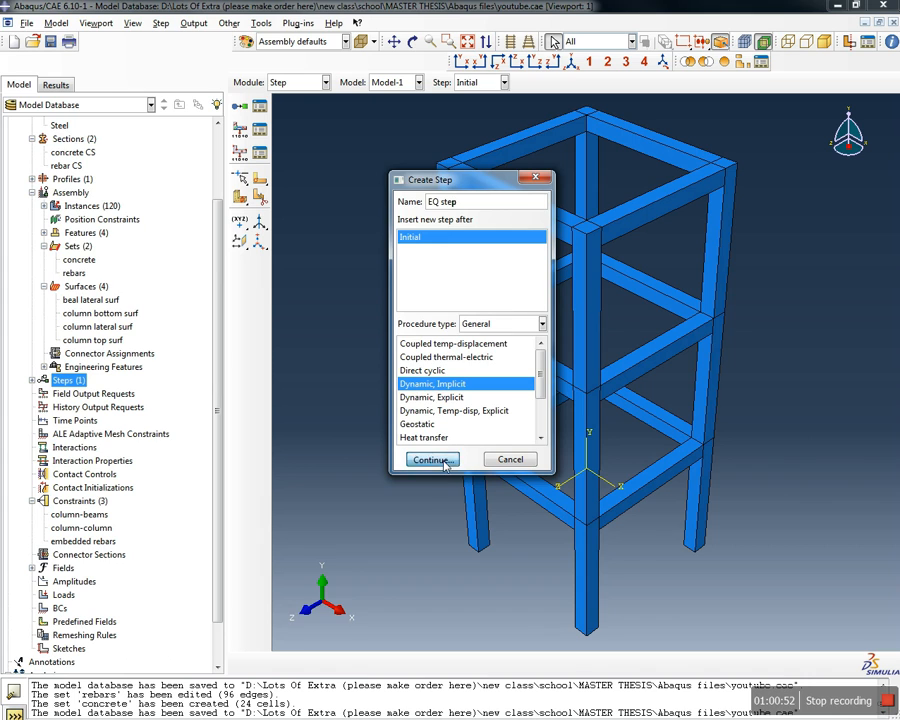
pyautogui.click(332, 312)
pyautogui.moveTo(332, 315); pyautogui.dragTo(232, 302)
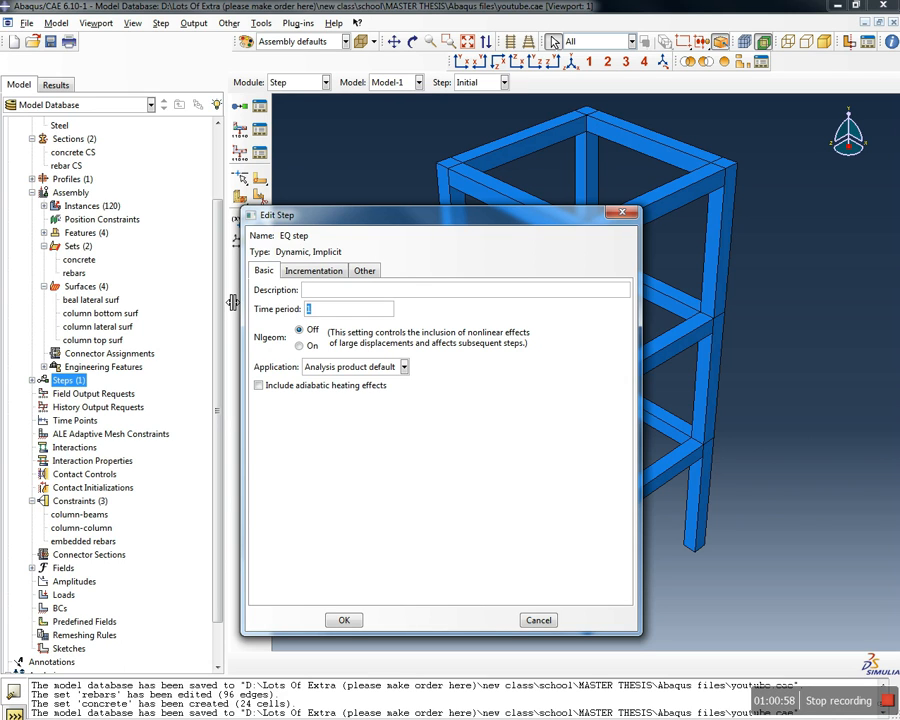
pyautogui.click(535, 619)
# Create a tabular amplitude named Vrancea N-S acc and keep its time span as step time
pyautogui.scroll(-2, 153, 400)
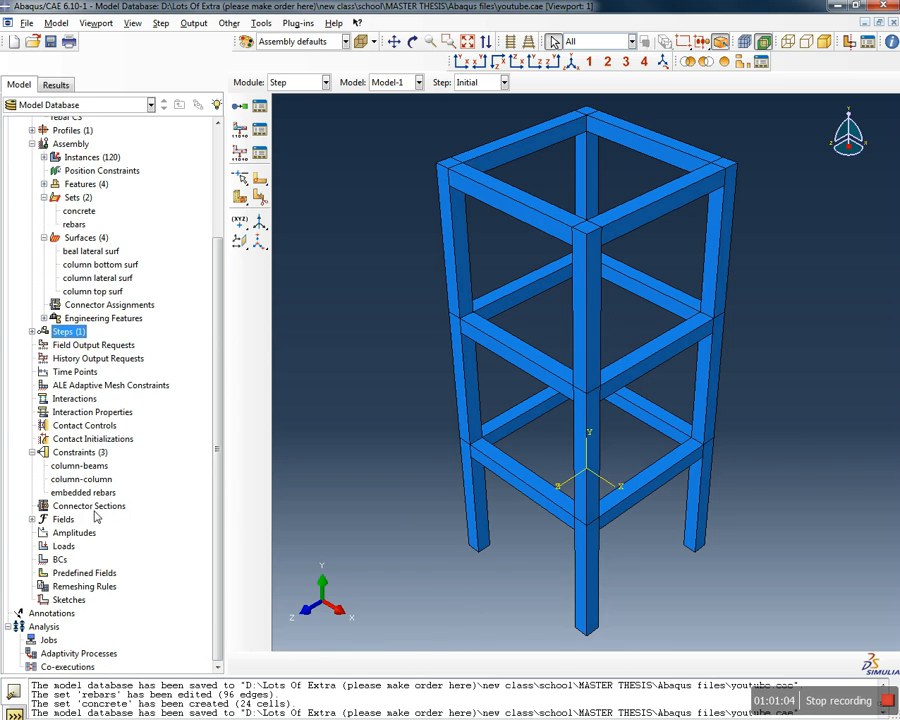
pyautogui.click(76, 536)
pyautogui.doubleClick(76, 535)
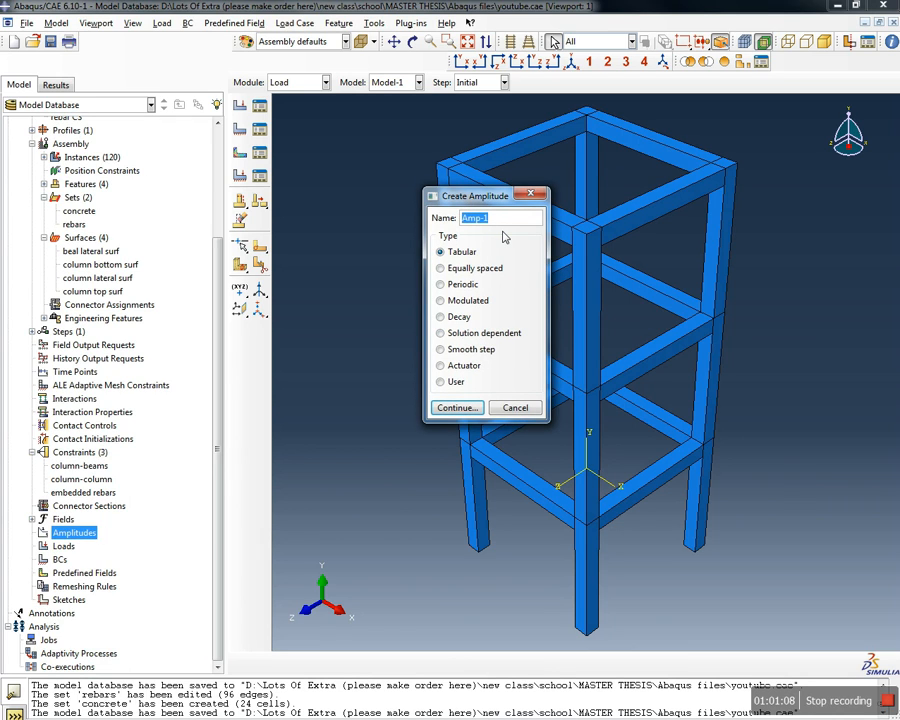
pyautogui.write('Vrancea N-')
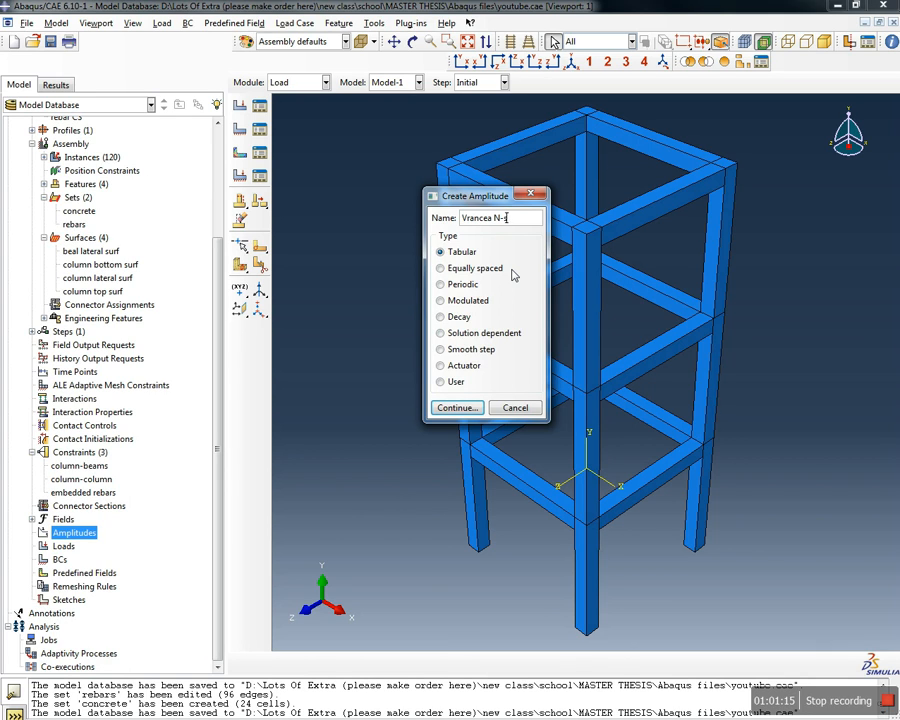
pyautogui.write('S acc')
pyautogui.click(456, 408)
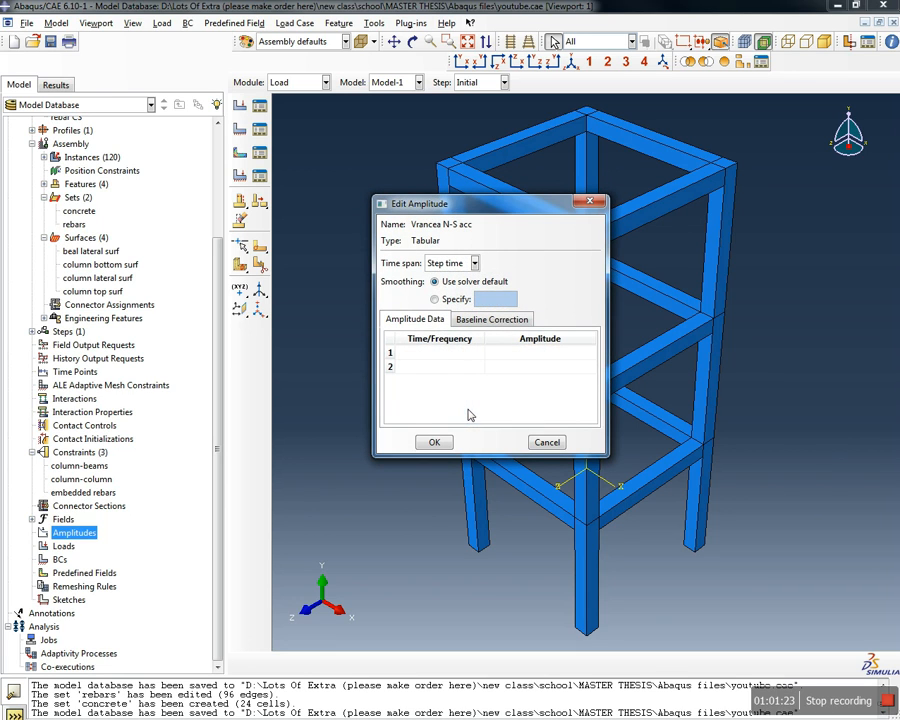
pyautogui.click(472, 263)
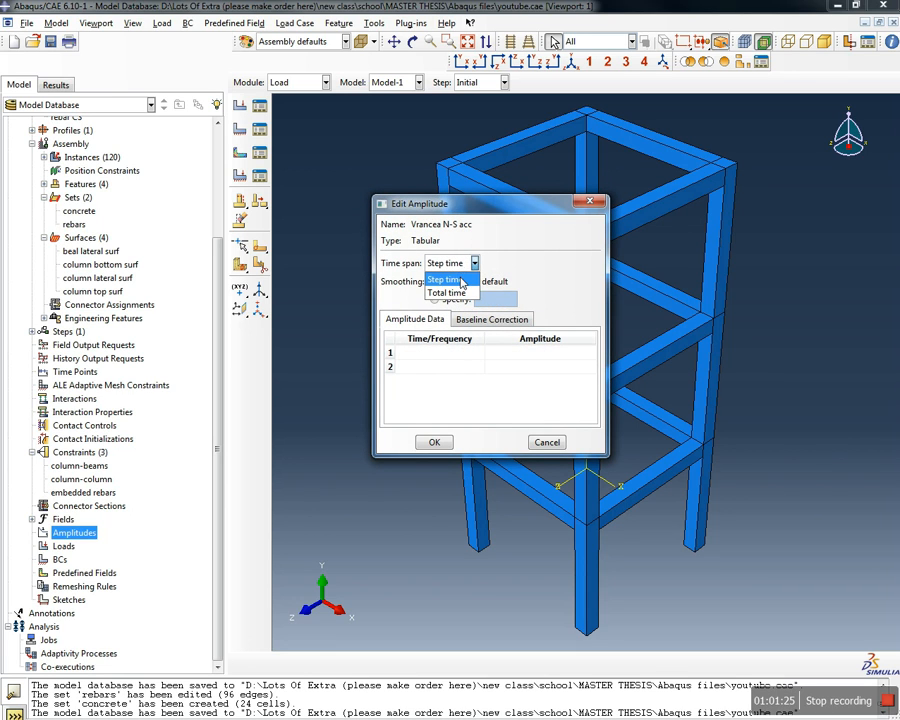
pyautogui.click(462, 281)
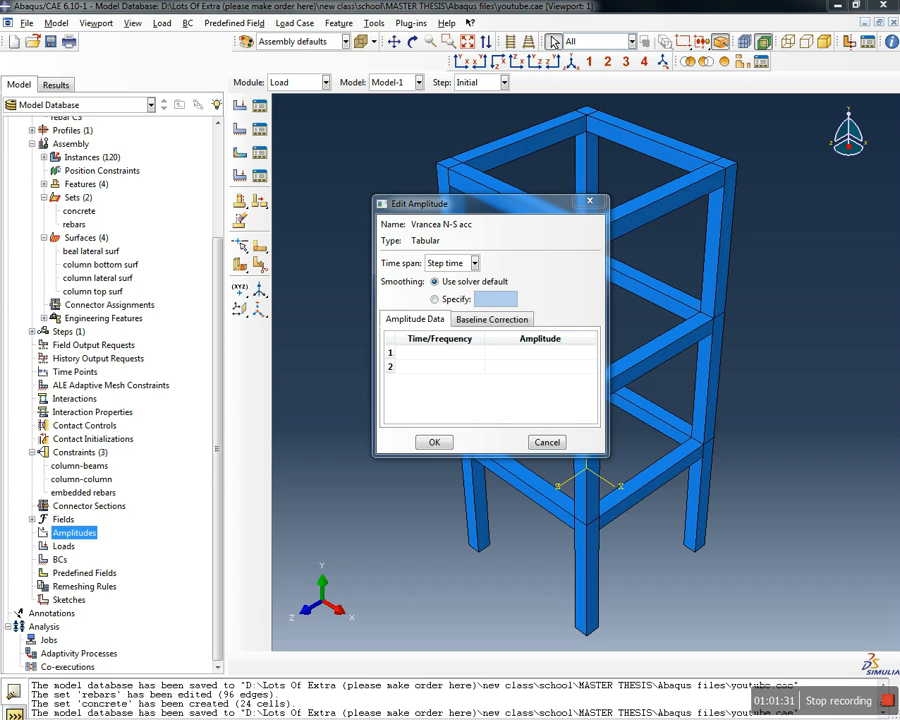
# Switch to the video support workbook in Excel and compare the Vrancea N-S data columns with the real and time-squeezed earthquake charts
pyautogui.moveTo(0, 163); pyautogui.dragTo(380, 4)
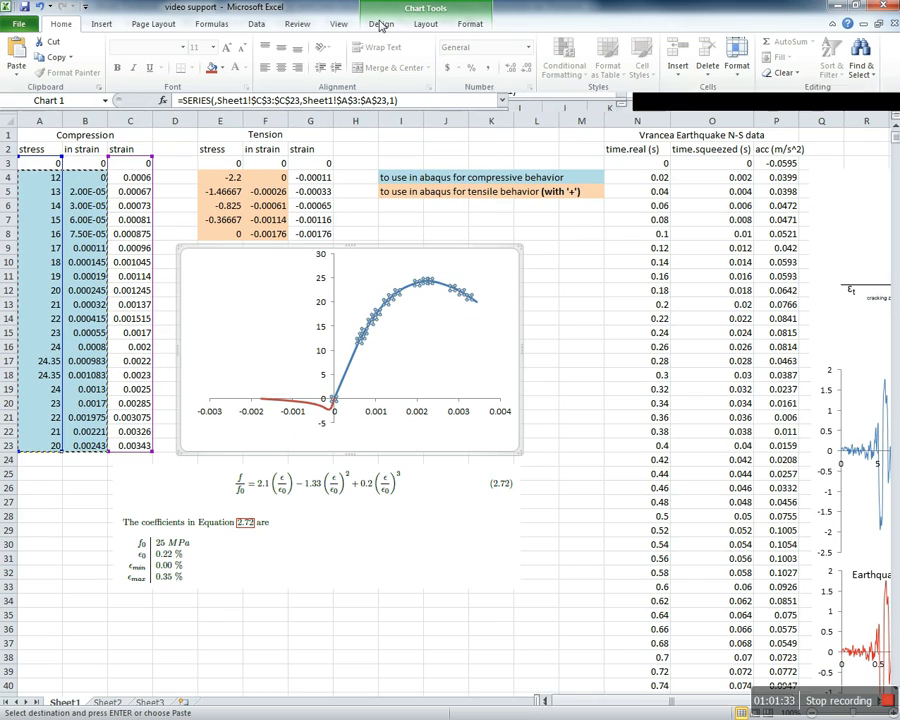
pyautogui.moveTo(661, 700); pyautogui.dragTo(780, 685)
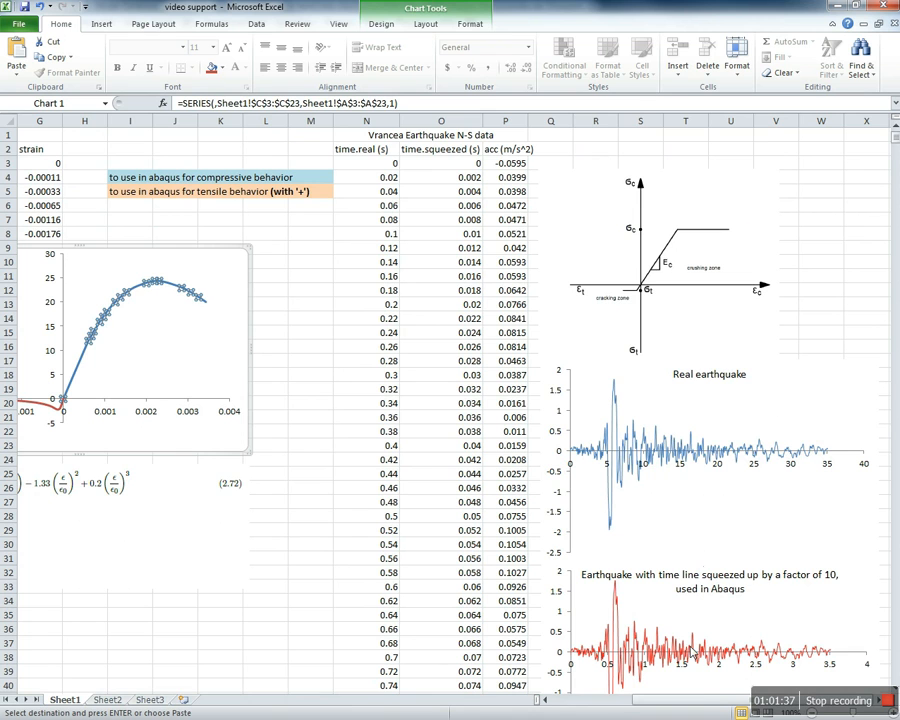
pyautogui.moveTo(693, 701); pyautogui.dragTo(790, 683)
pyautogui.scroll(-2, 864, 380)
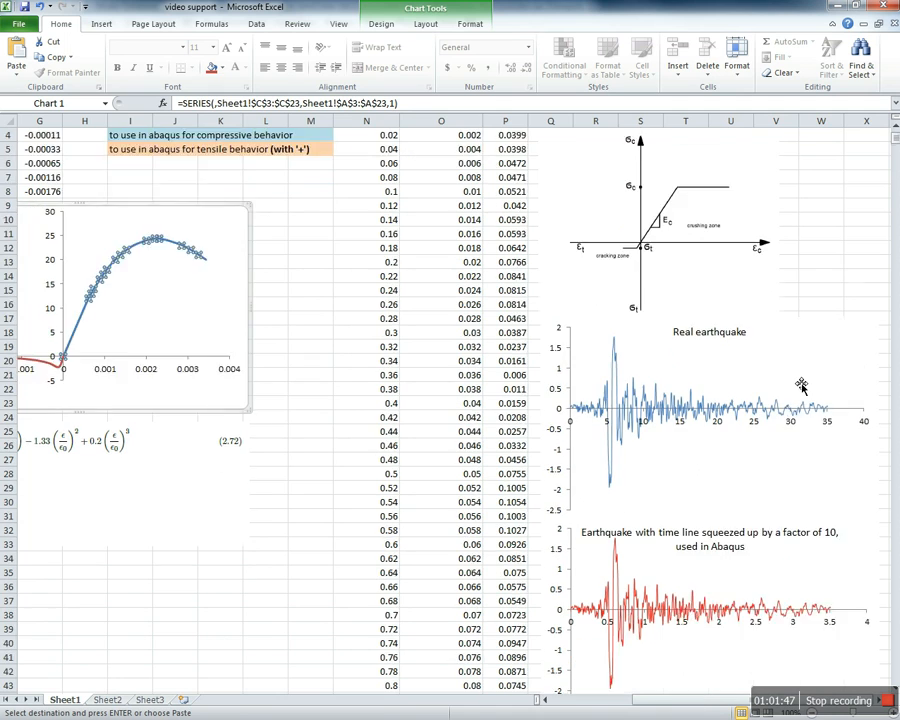
pyautogui.scroll(2, 803, 380)
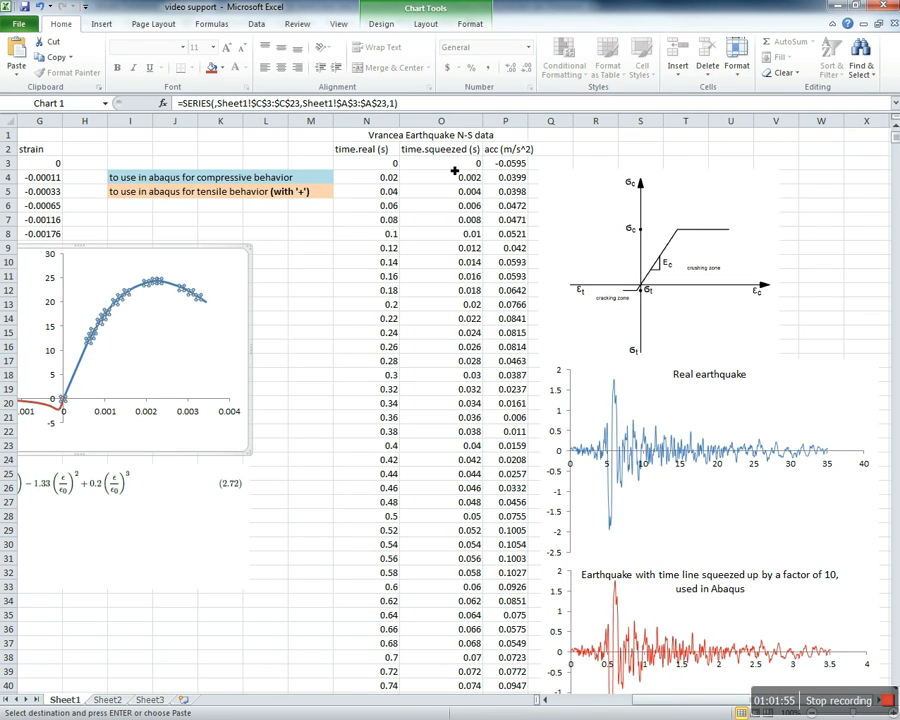
pyautogui.click(652, 432)
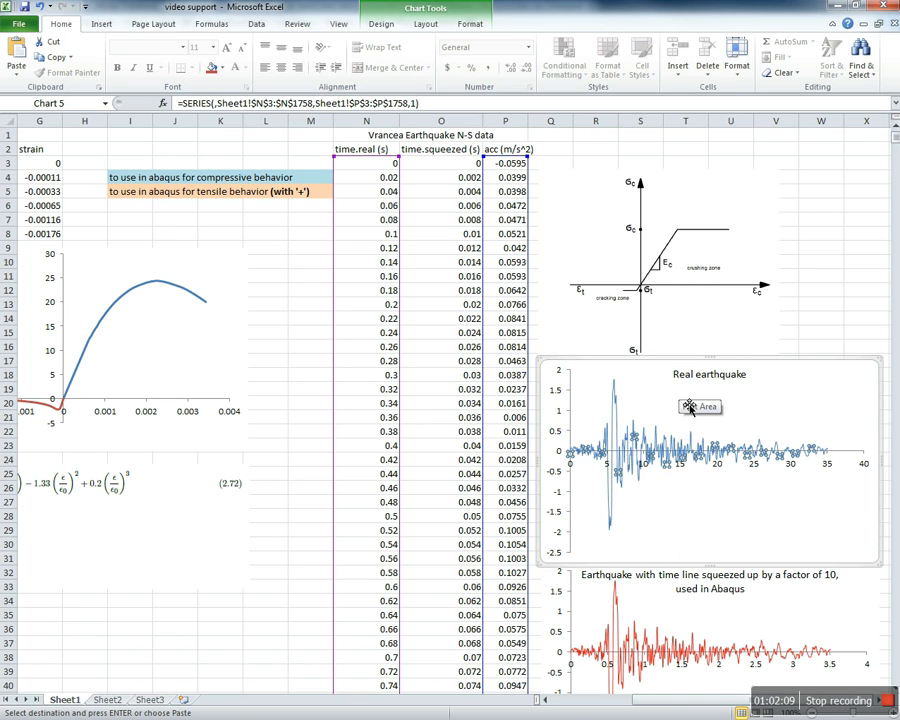
pyautogui.scroll(-1, 688, 398)
pyautogui.scroll(-1, 684, 401)
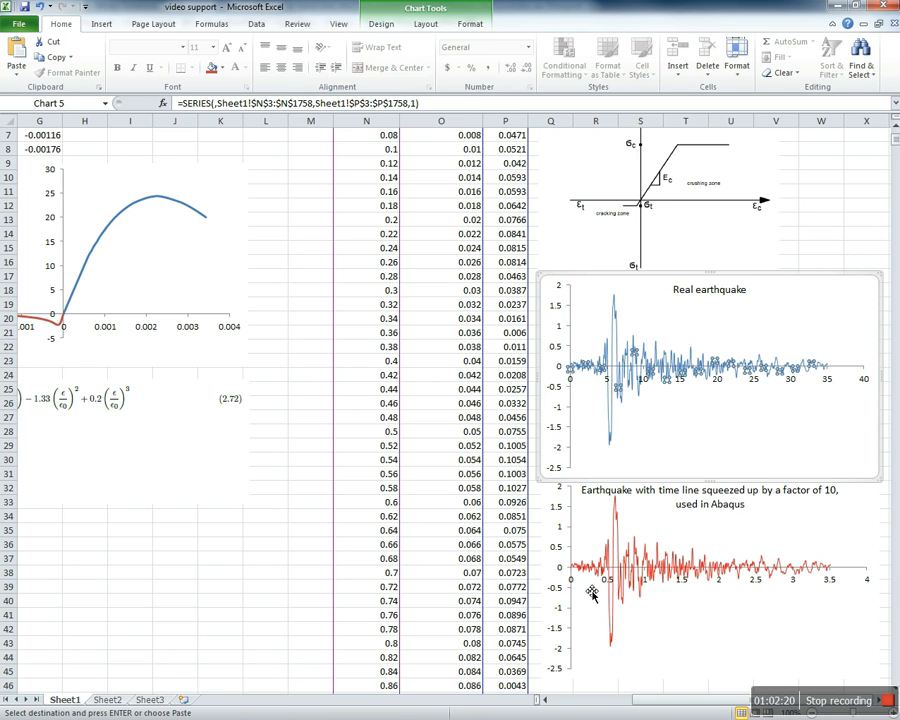
pyautogui.scroll(1, 510, 566)
pyautogui.click(680, 600)
pyautogui.scroll(1, 644, 574)
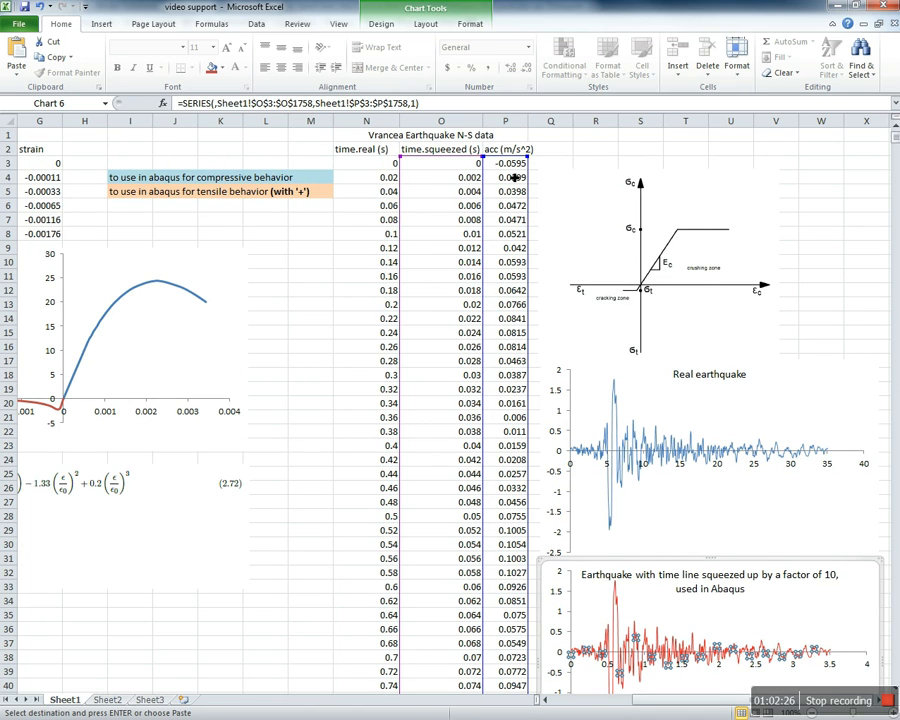
pyautogui.scroll(-3, 689, 331)
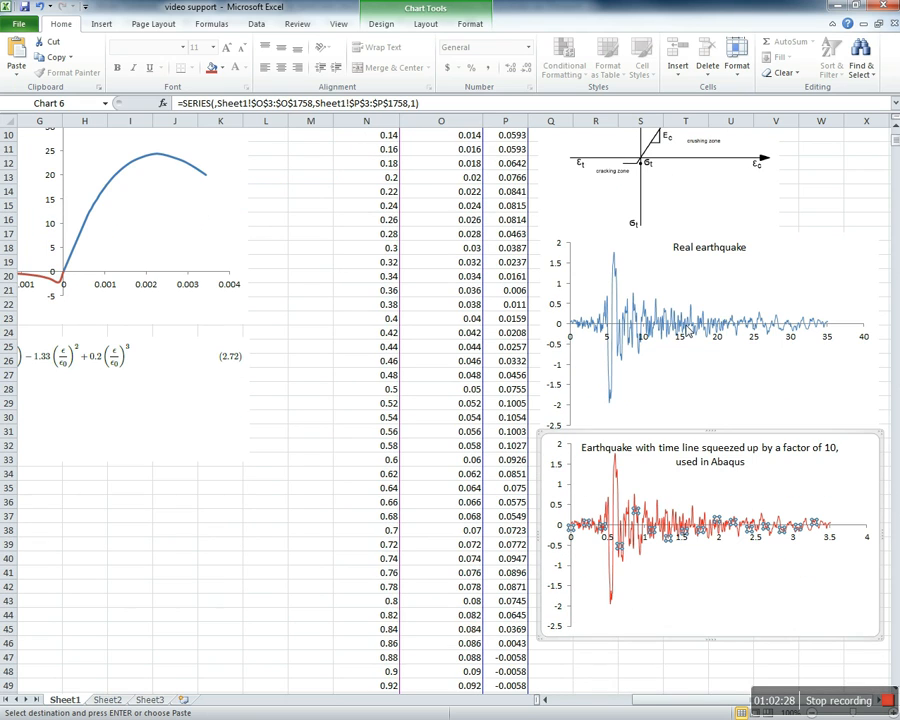
pyautogui.moveTo(688, 331)
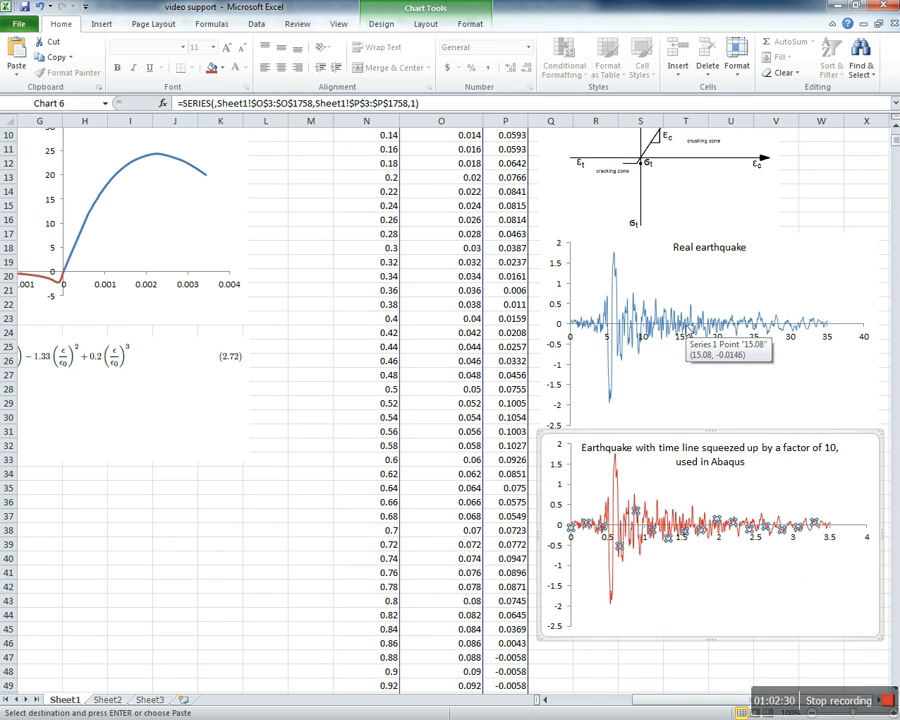
pyautogui.scroll(3, 662, 300)
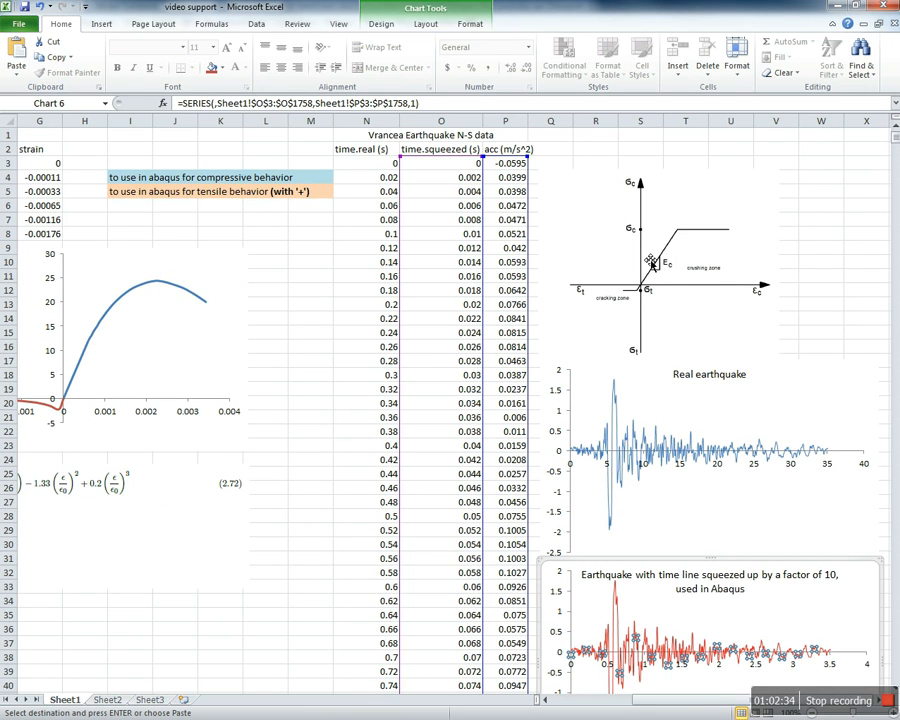
pyautogui.scroll(-2, 651, 262)
pyautogui.moveTo(636, 346)
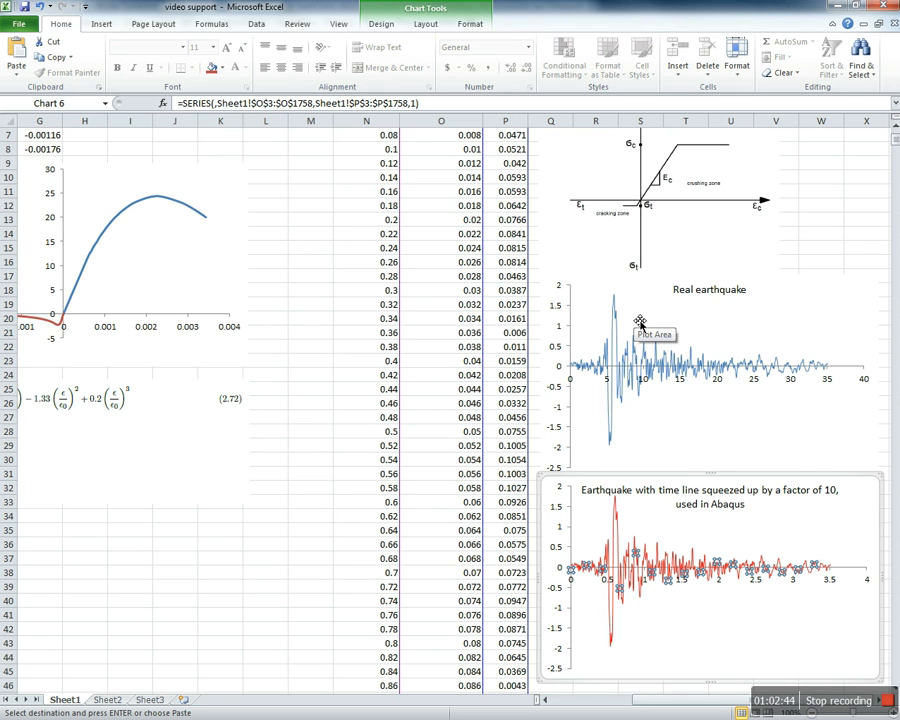
pyautogui.scroll(-3, 686, 390)
pyautogui.scroll(3, 686, 362)
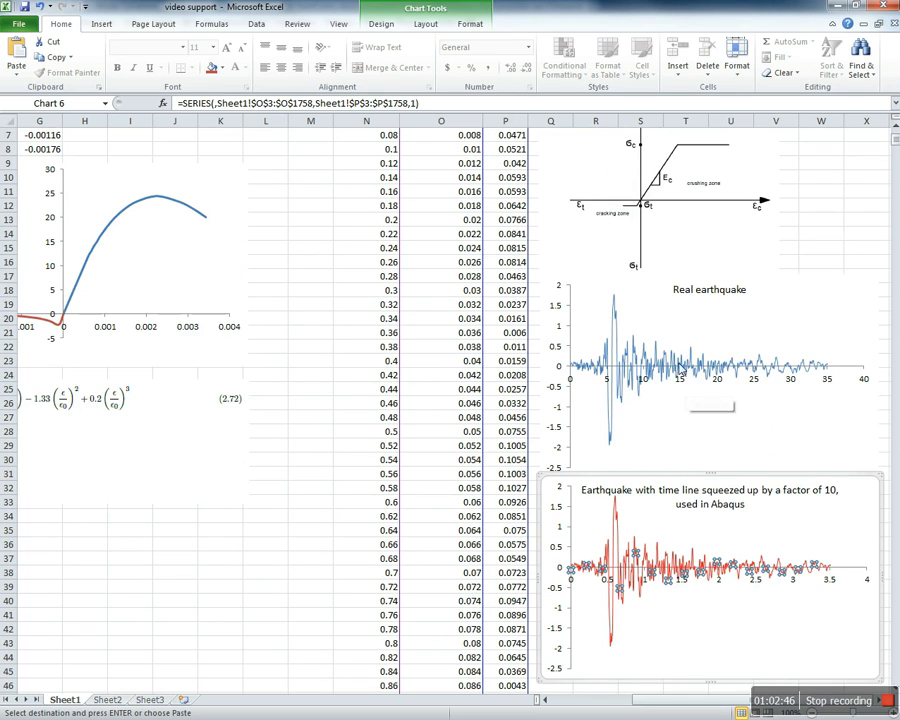
pyautogui.scroll(-1, 685, 370)
# Copy the time.squeezed and acc values of the Vrancea earthquake from cell O3 through P1758
pyautogui.click(493, 322)
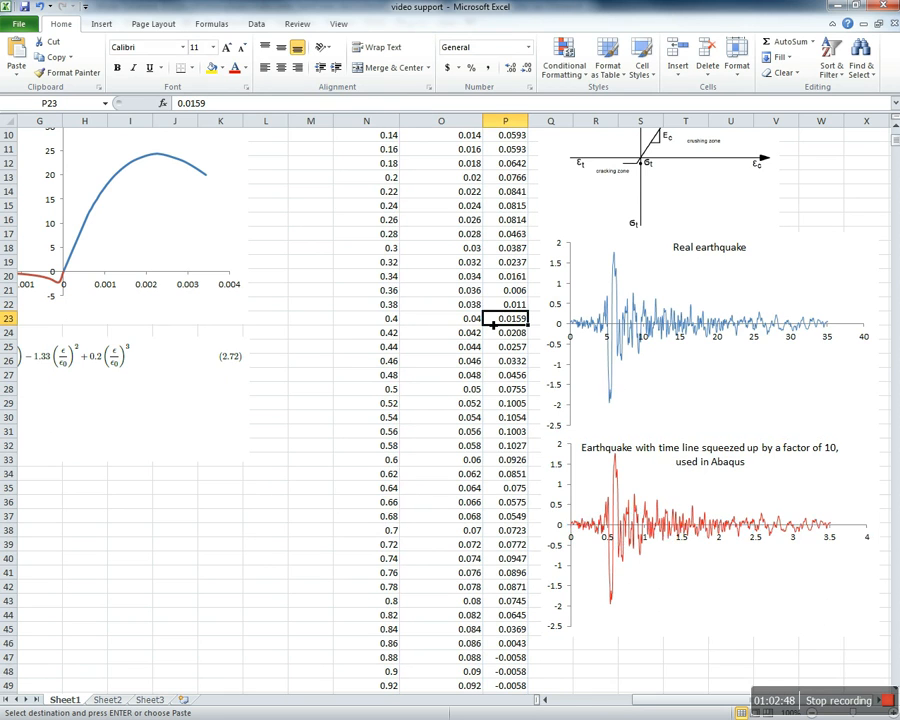
pyautogui.scroll(3, 493, 322)
pyautogui.moveTo(470, 163); pyautogui.dragTo(507, 191)
pyautogui.hotkey('ctrl', 'shift', 'Down')
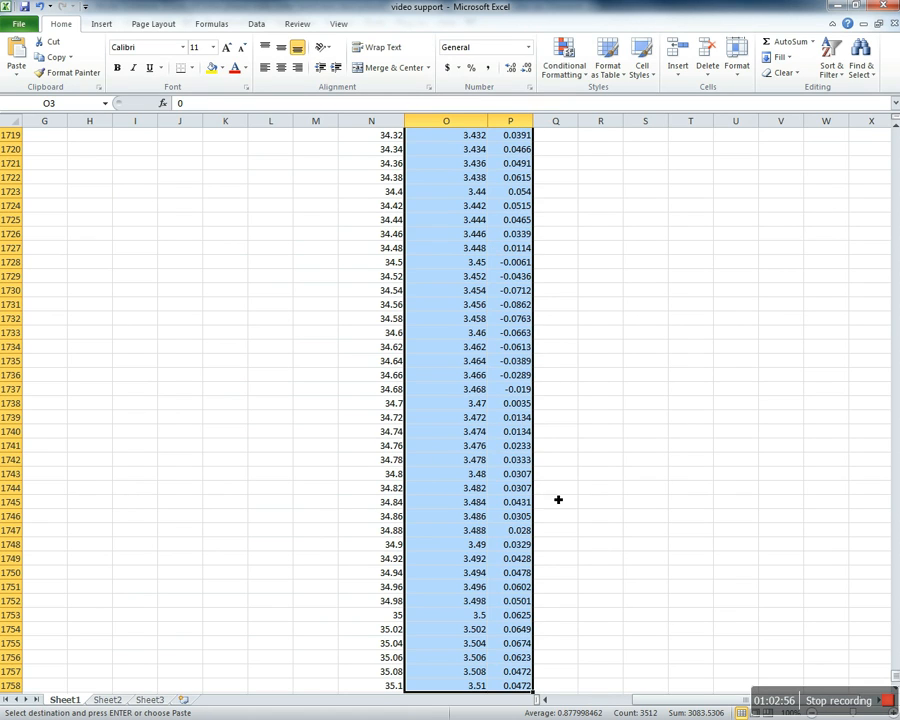
pyautogui.scroll(-1, 560, 515)
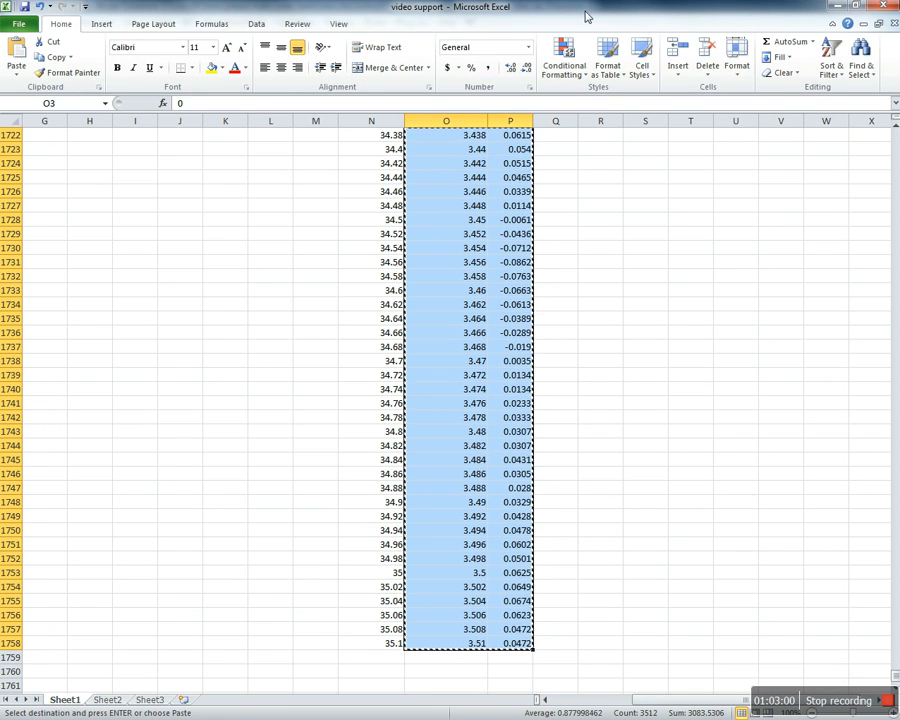
# Switch back to Abaqus/CAE, paste the copied values into the Vrancea N-S acc amplitude data from row 1, and check its baseline correction setting
pyautogui.hotkey('alt', 'Tab')
pyautogui.click(460, 352)
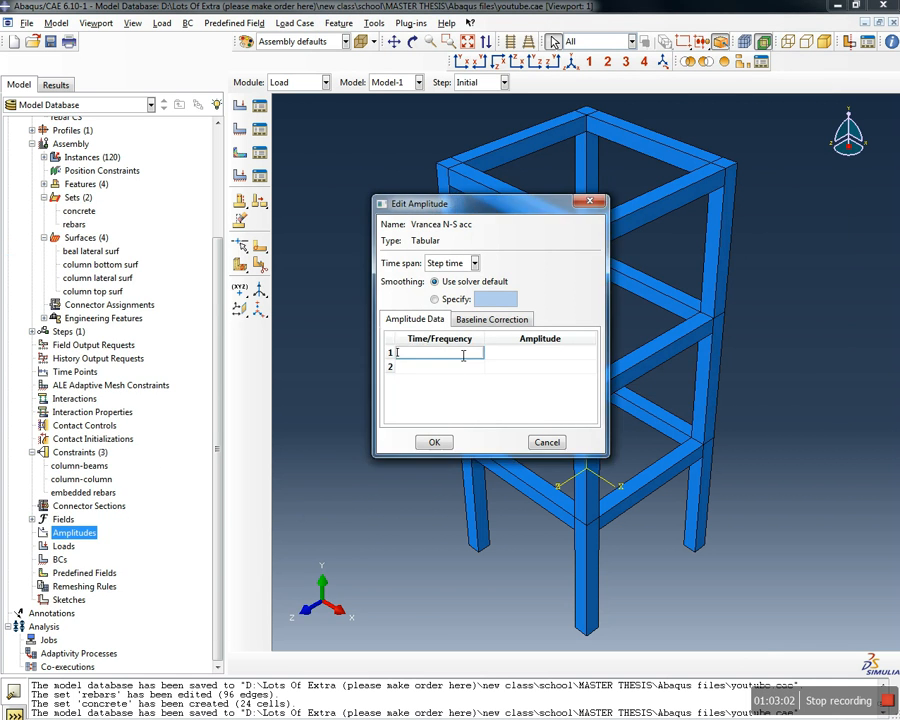
pyautogui.rightClick(460, 352)
pyautogui.click(482, 391)
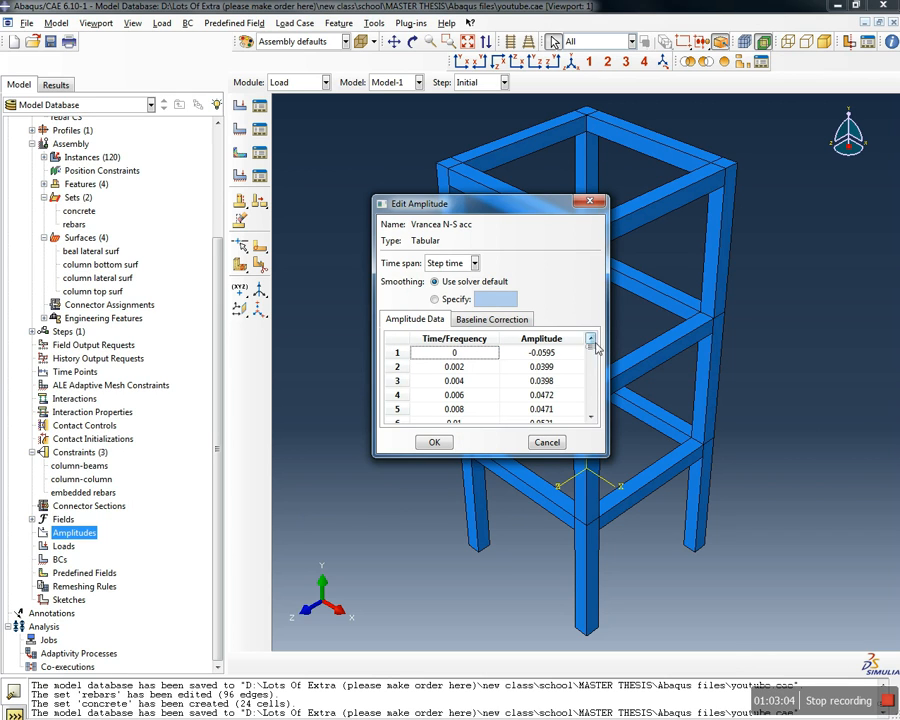
pyautogui.moveTo(591, 350)
pyautogui.mouseDown()
pyautogui.moveTo(589, 415)
pyautogui.moveTo(588, 341)
pyautogui.mouseUp()
pyautogui.click(470, 317)
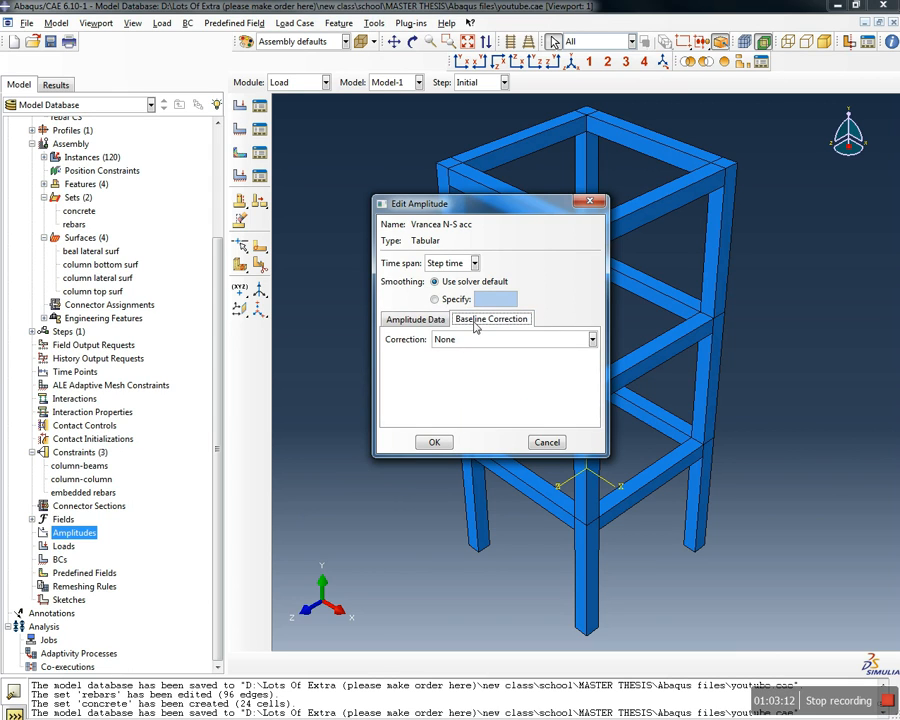
pyautogui.click(433, 321)
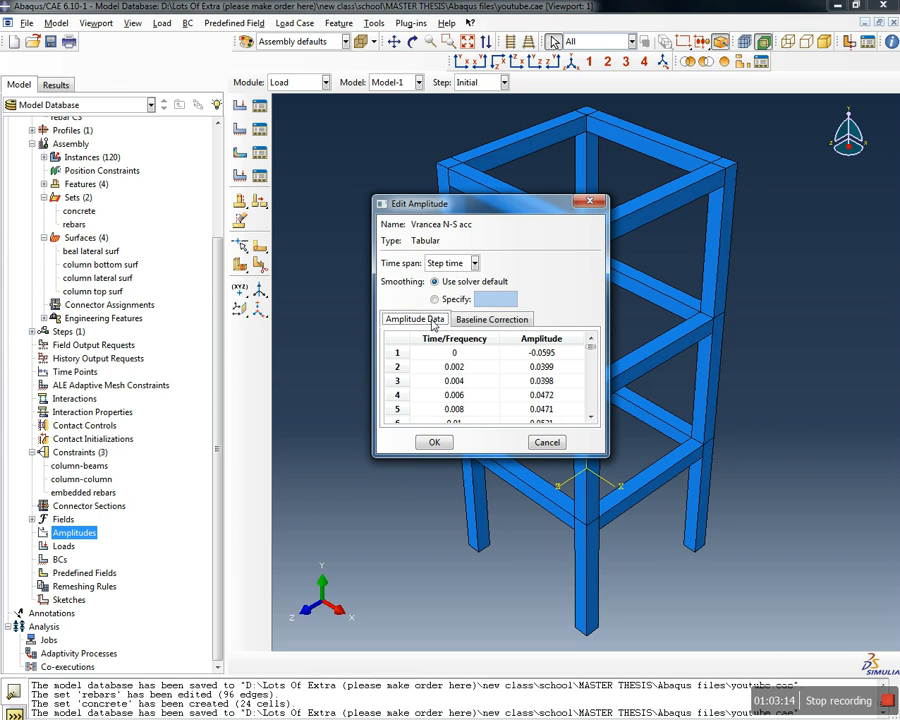
# Save the Vrancea N-S acc tabular amplitude and check its data table through to the last time entry
pyautogui.click(436, 443)
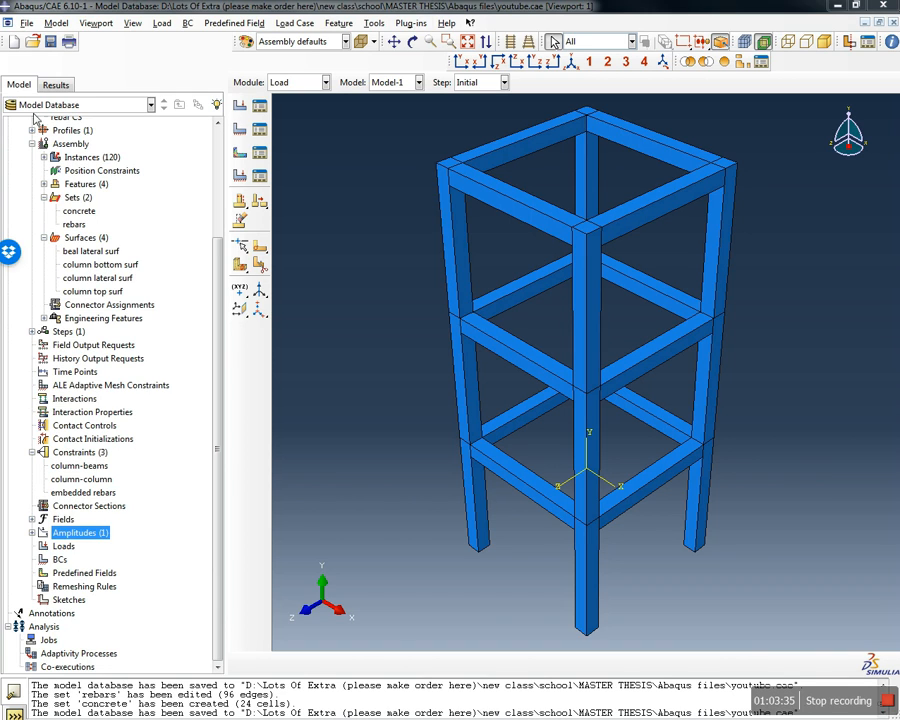
pyautogui.click(33, 534)
pyautogui.doubleClick(80, 546)
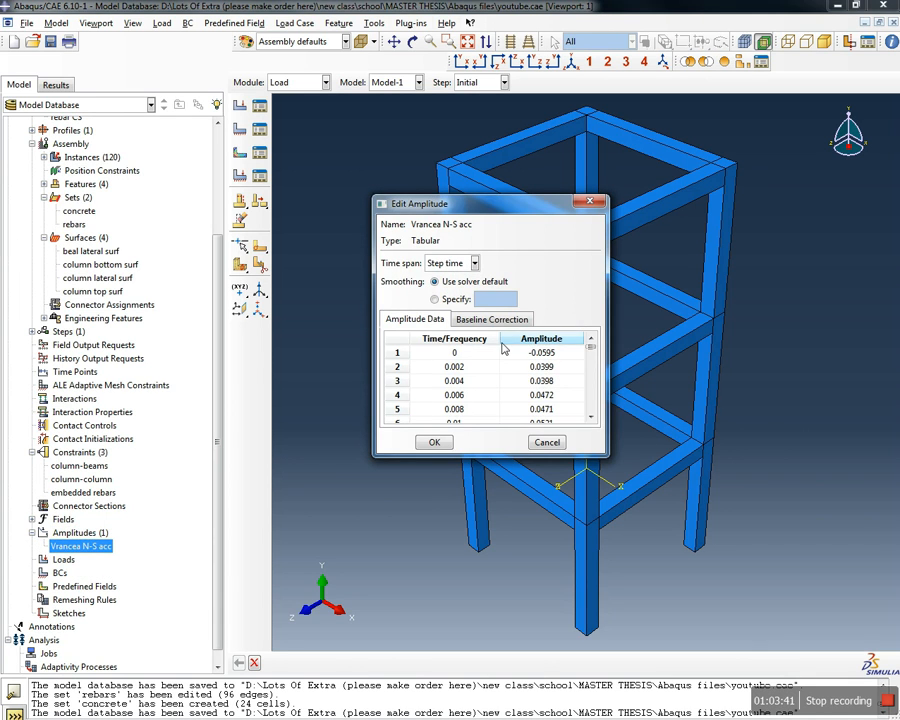
pyautogui.moveTo(591, 348); pyautogui.dragTo(590, 411)
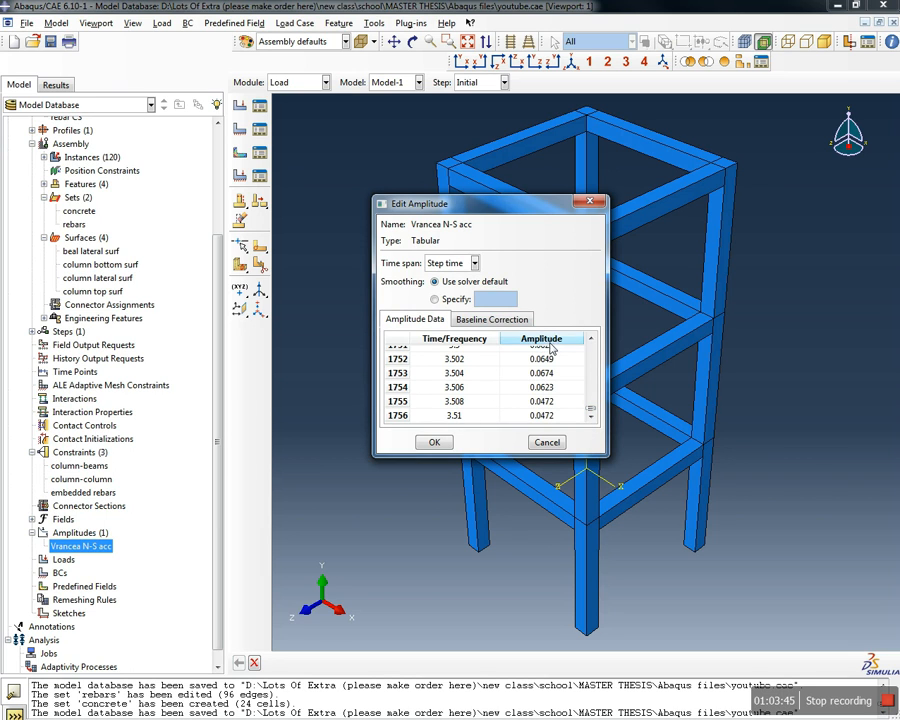
pyautogui.click(434, 442)
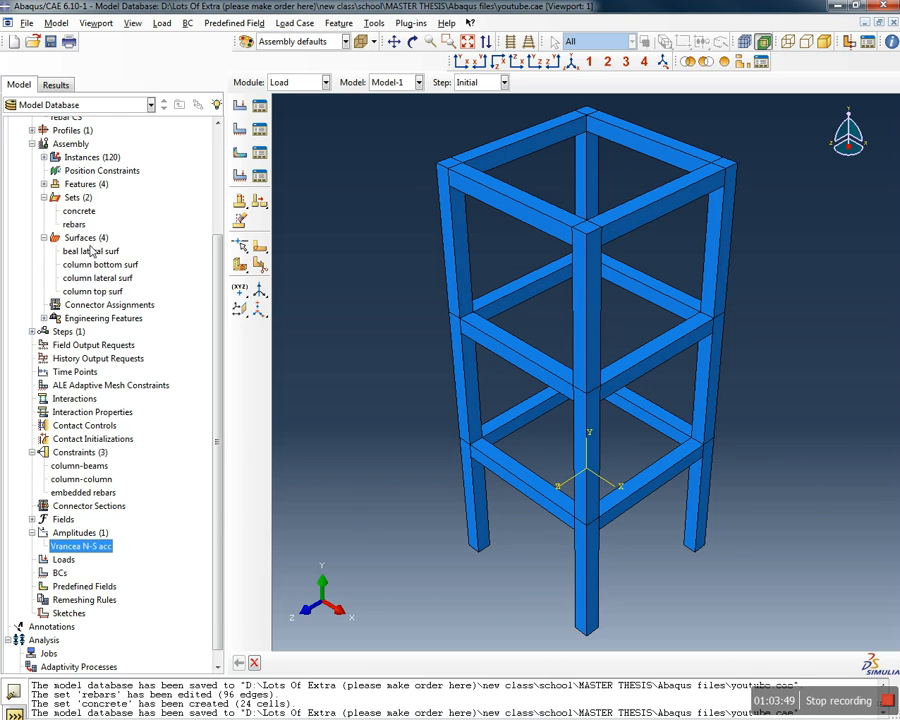
# Create a general Dynamic, Implicit analysis step named "EQ step" after the Initial step
pyautogui.doubleClick(75, 332)
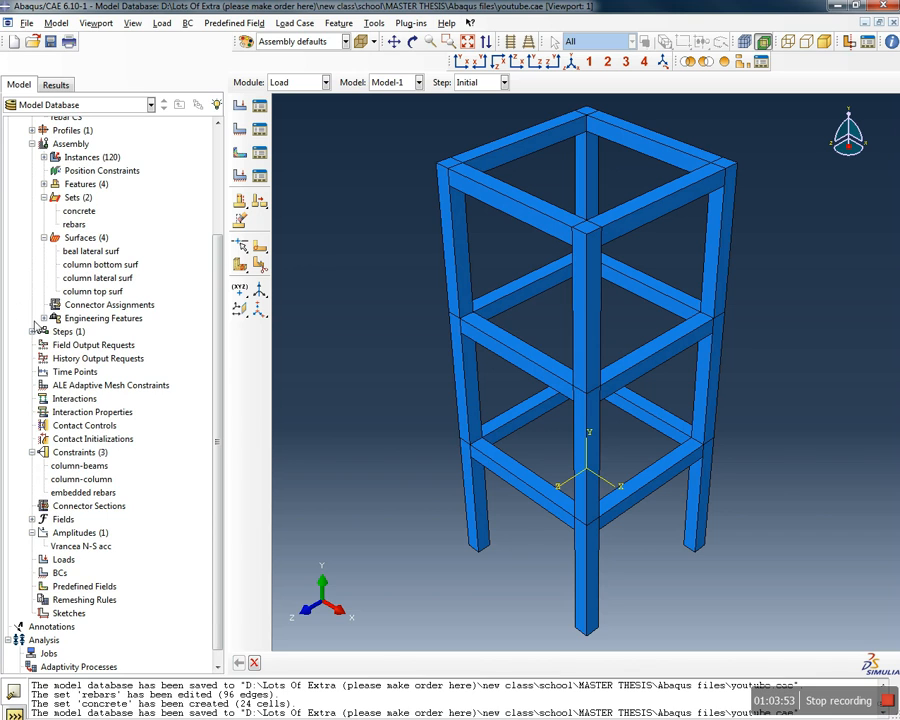
pyautogui.doubleClick(62, 332)
pyautogui.doubleClick(62, 333)
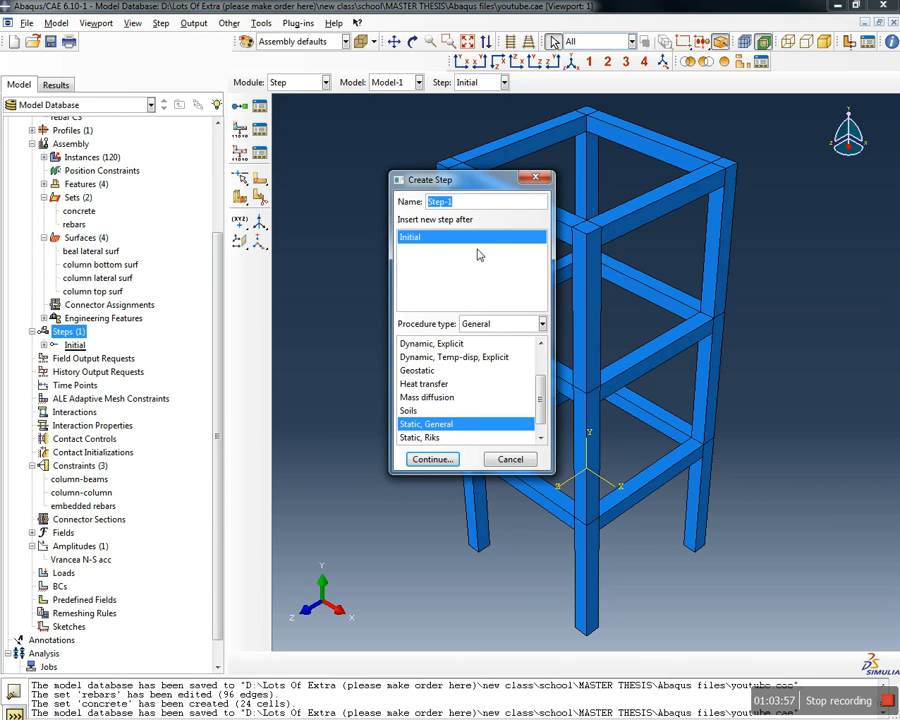
pyautogui.write('EQ 1')
pyautogui.write('tep')
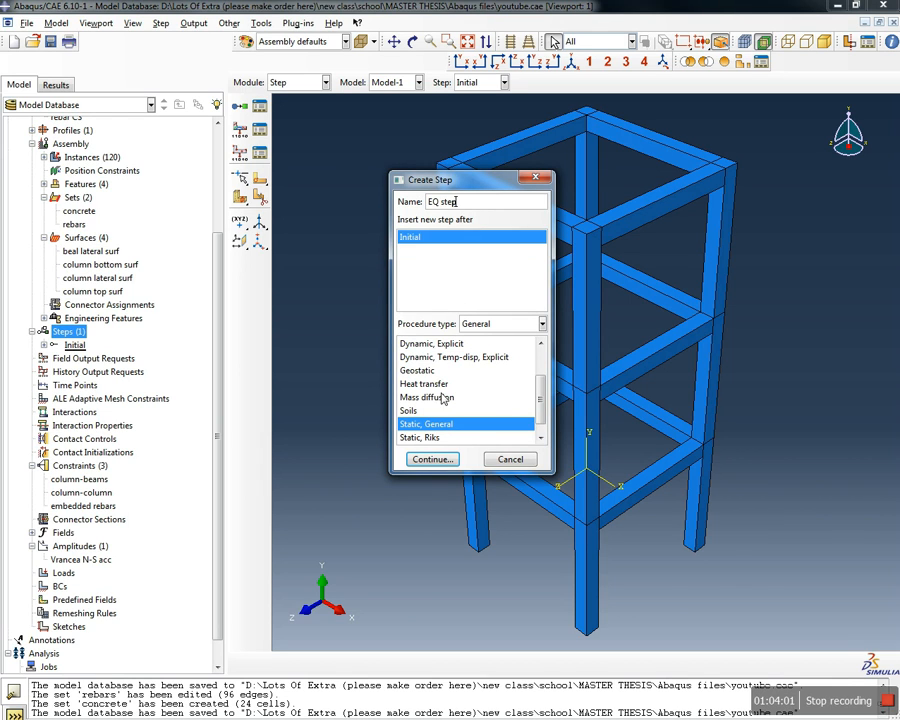
pyautogui.click(541, 344)
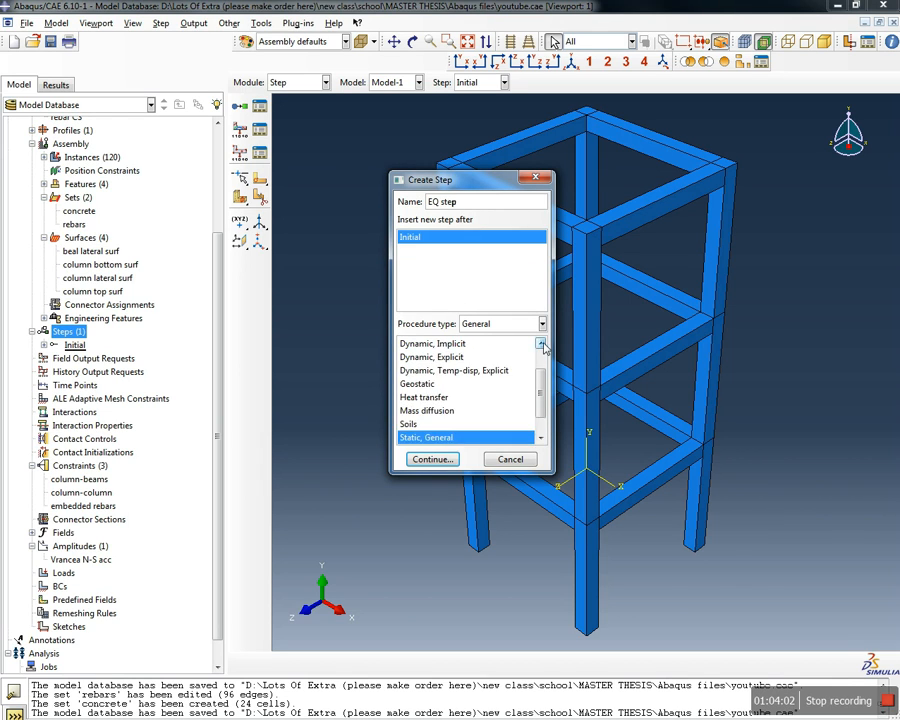
pyautogui.click(472, 345)
pyautogui.moveTo(544, 389); pyautogui.dragTo(538, 338)
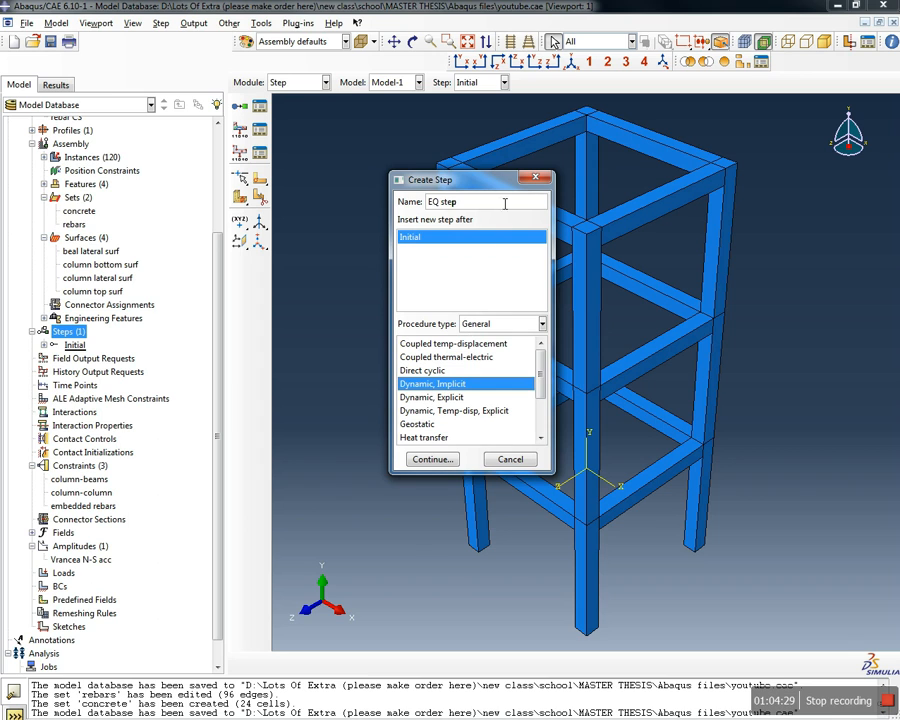
pyautogui.click(433, 460)
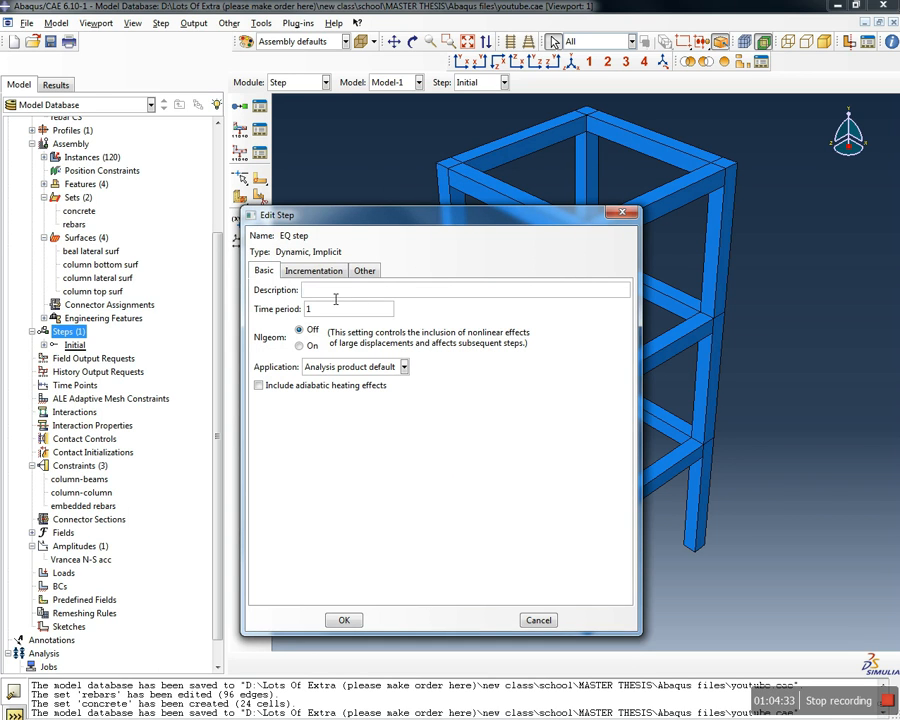
# Set the EQ step's time period to 3.51, with an initial increment size of 0.002 and a minimum of 1E-005
pyautogui.doubleClick(312, 308)
pyautogui.write('3.51')
pyautogui.click(313, 272)
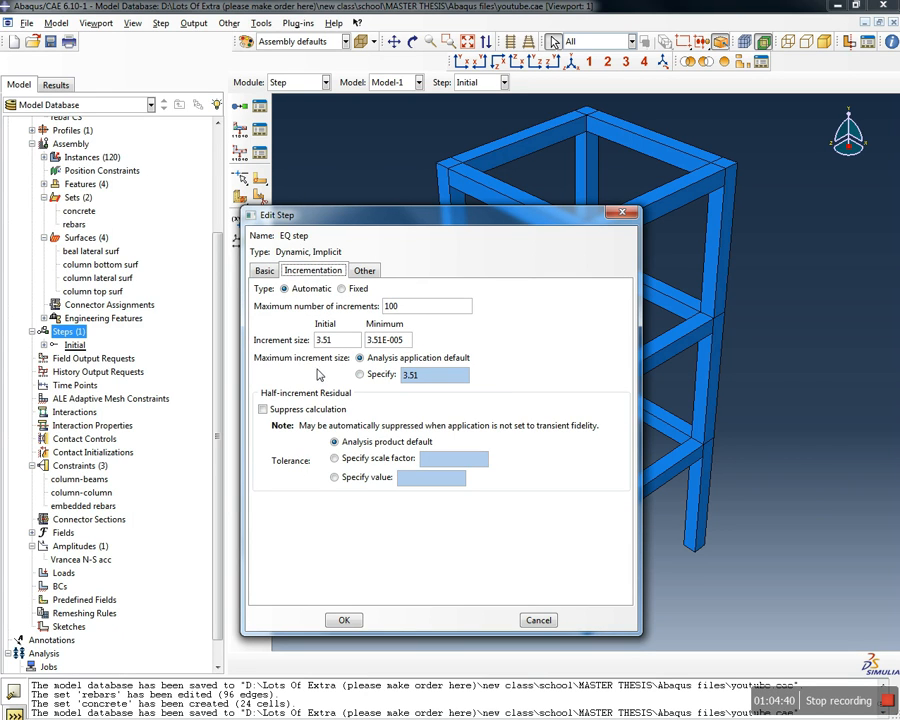
pyautogui.moveTo(353, 343); pyautogui.dragTo(207, 345)
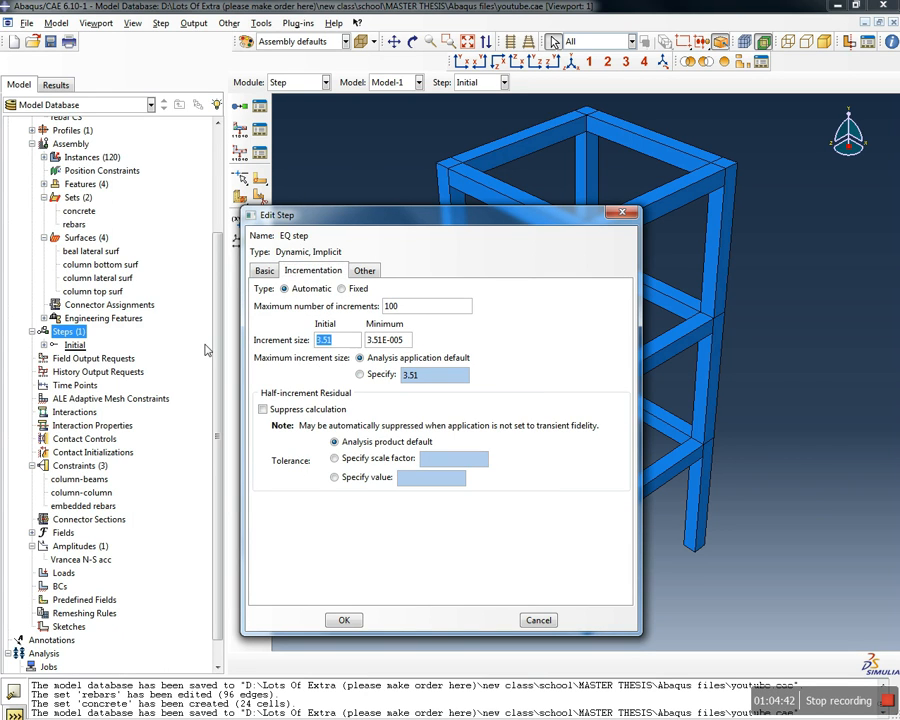
pyautogui.write('0.002')
pyautogui.moveTo(381, 341); pyautogui.dragTo(303, 360)
pyautogui.write('1')
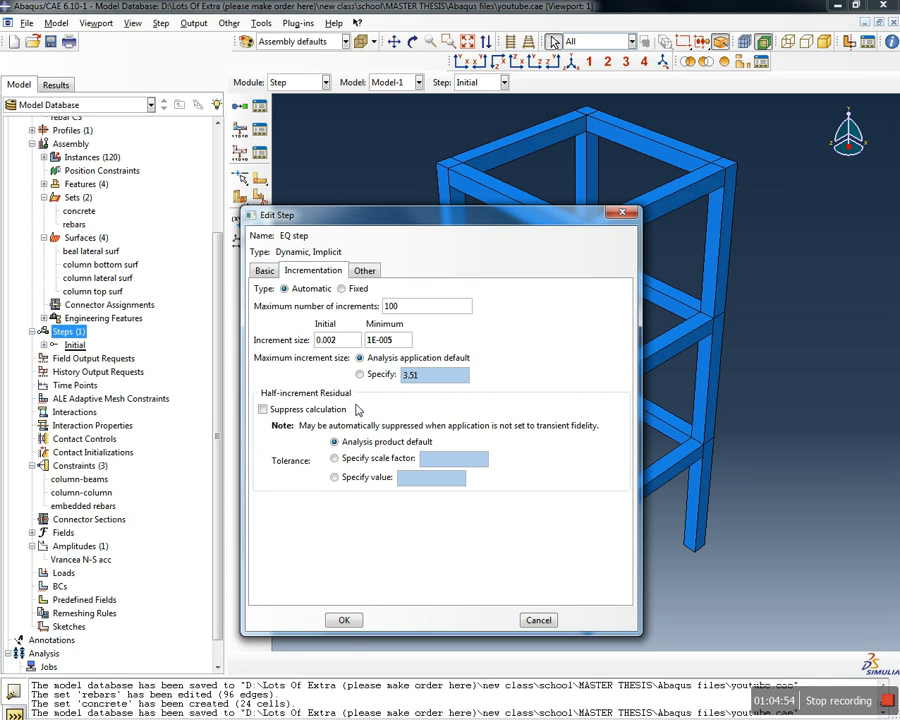
# Set the maximum number of increments to 351000, review the remaining step settings and accept the EQ step
pyautogui.click(426, 309)
pyautogui.moveTo(434, 306); pyautogui.dragTo(343, 308)
pyautogui.write('351000')
pyautogui.moveTo(394, 342); pyautogui.dragTo(333, 343)
pyautogui.click(398, 344)
pyautogui.doubleClick(381, 341)
pyautogui.click(406, 344)
pyautogui.click(366, 271)
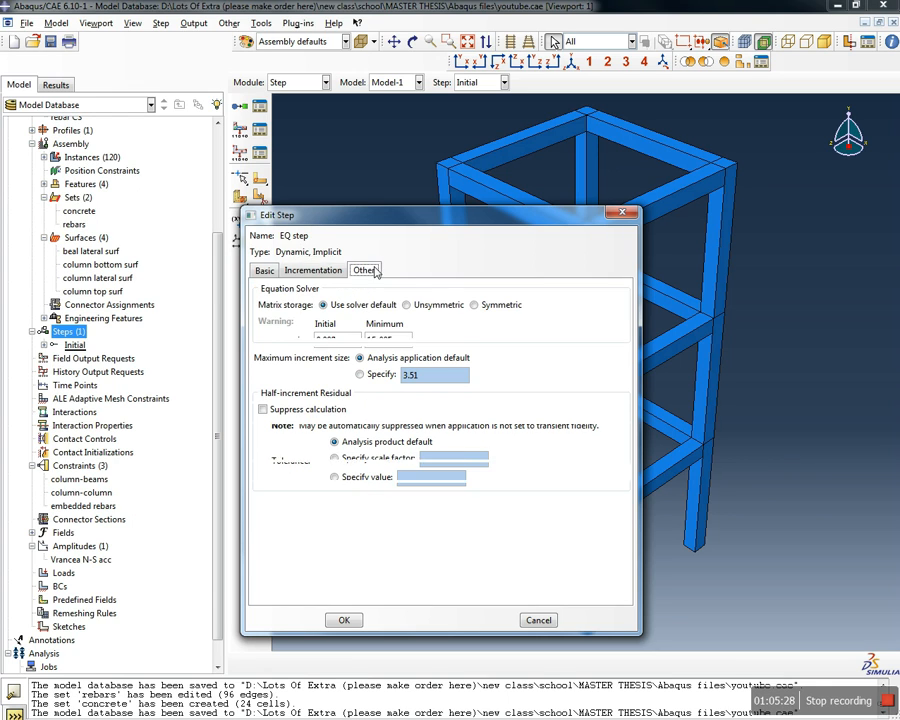
pyautogui.click(285, 276)
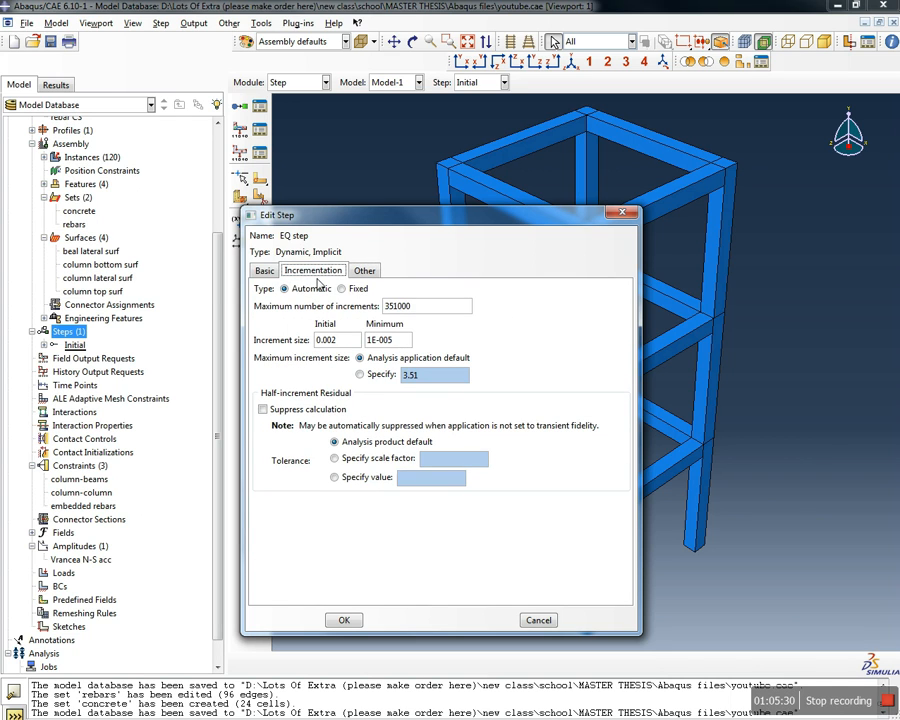
pyautogui.click(265, 272)
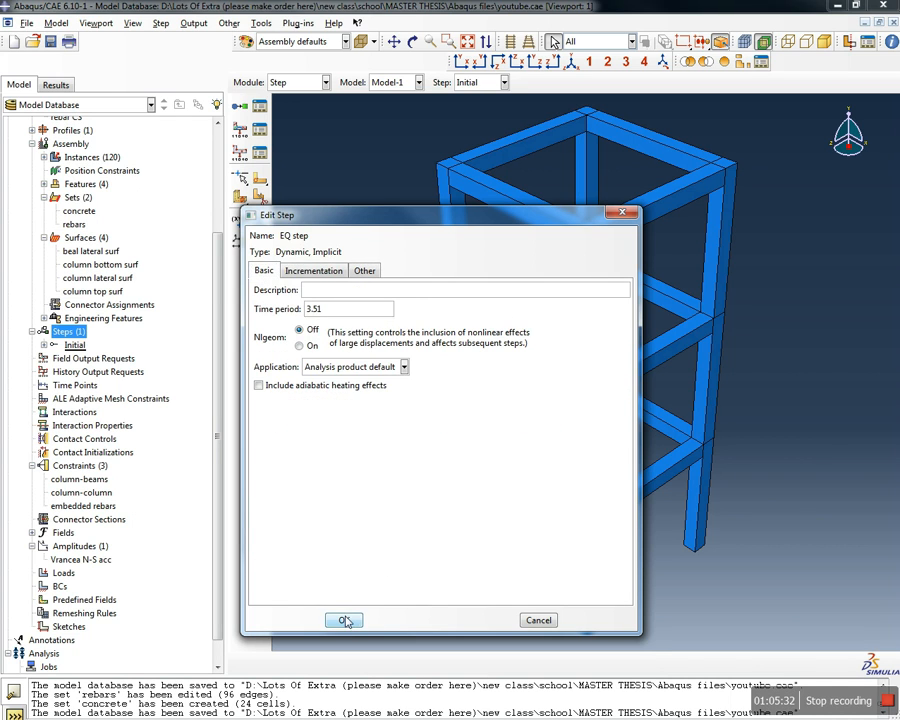
pyautogui.click(344, 619)
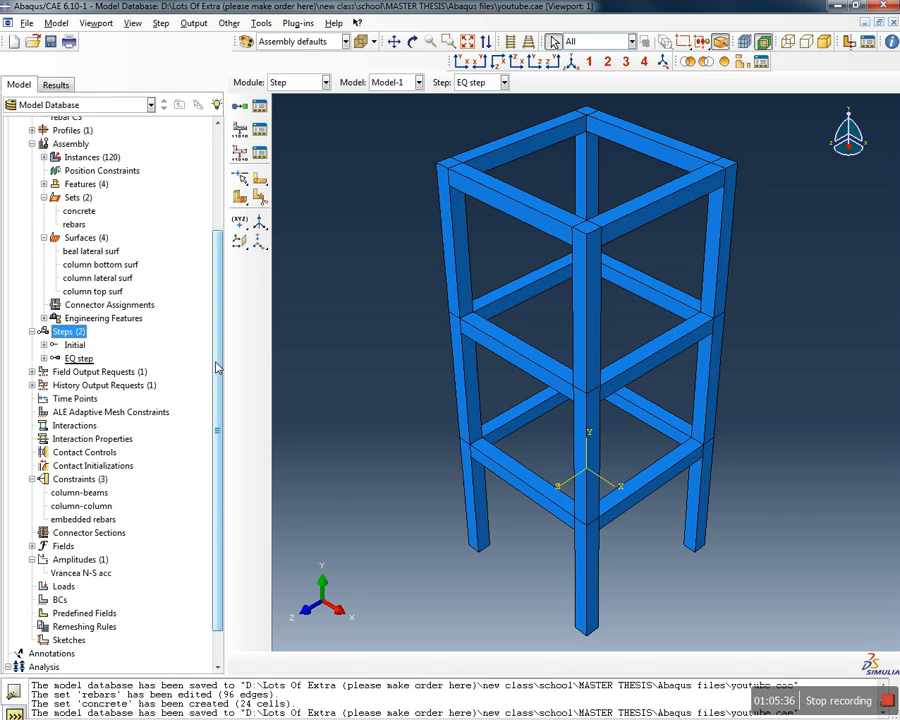
# Examine the output frequency and output variables of the F-Output-1 field output request
pyautogui.moveTo(217, 366); pyautogui.dragTo(217, 397)
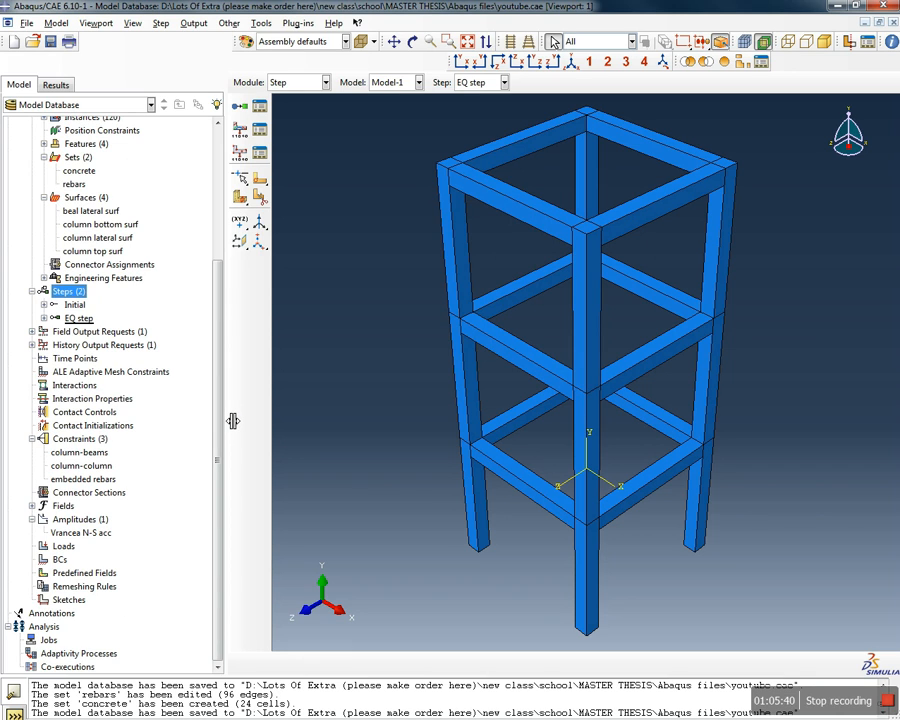
pyautogui.click(33, 332)
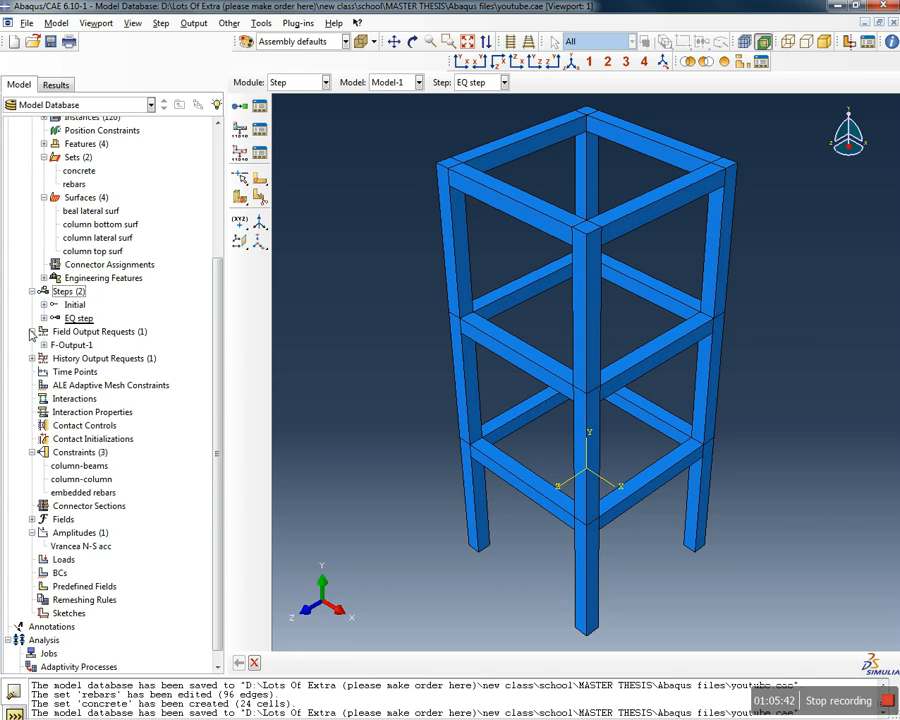
pyautogui.click(43, 345)
pyautogui.doubleClick(68, 346)
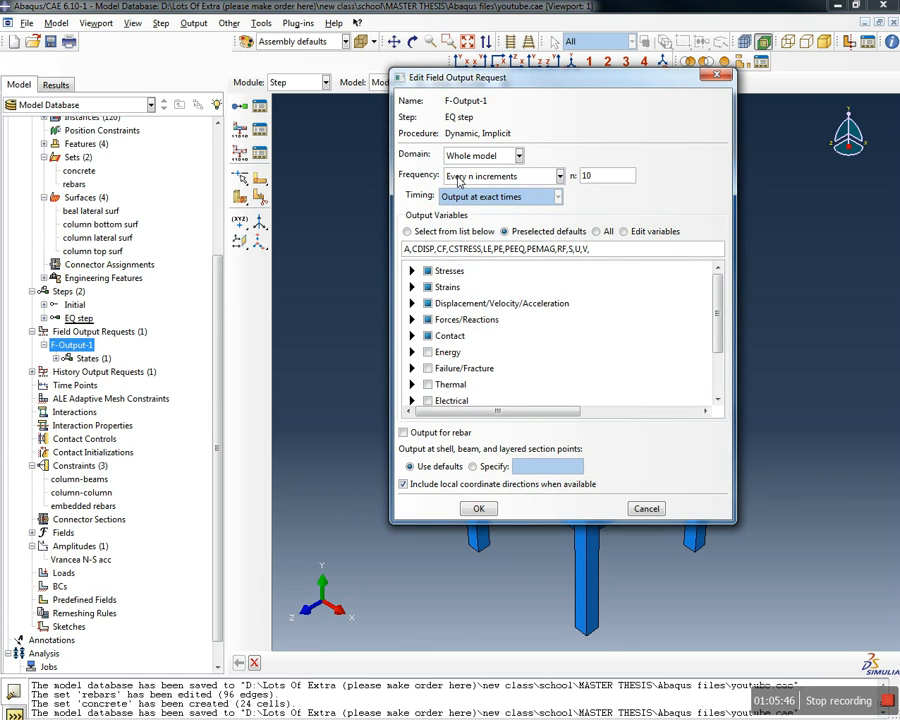
pyautogui.click(611, 182)
pyautogui.doubleClick(603, 182)
pyautogui.click(603, 182)
pyautogui.click(481, 509)
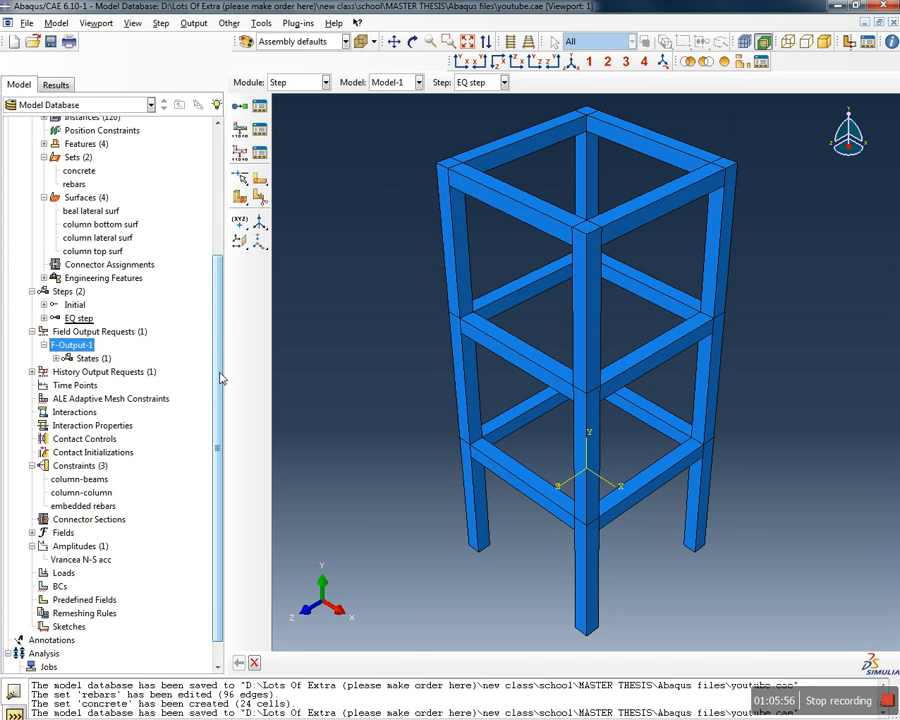
pyautogui.doubleClick(73, 346)
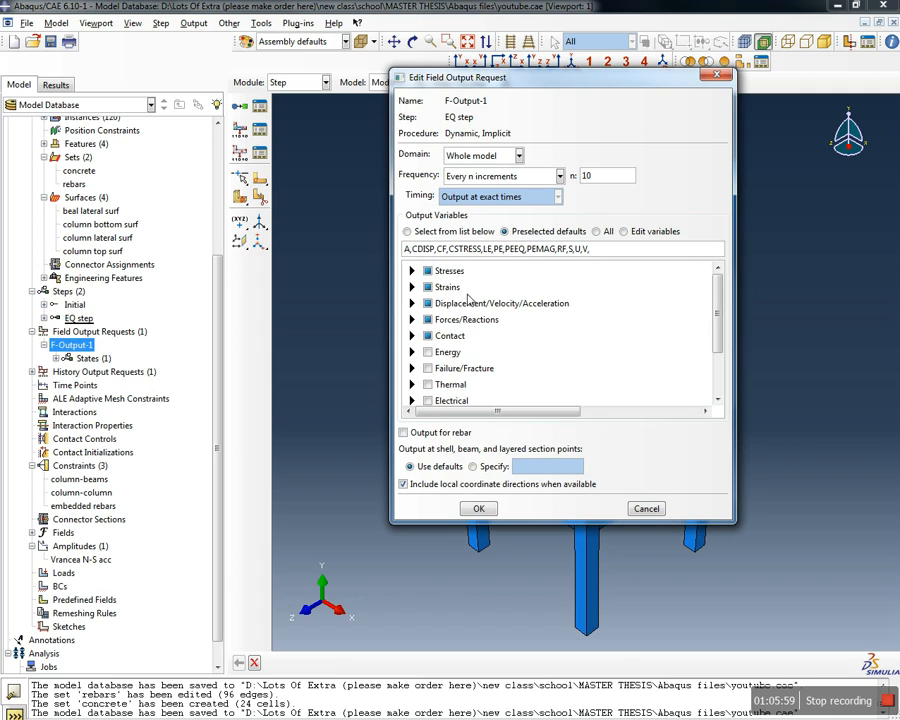
pyautogui.moveTo(717, 288); pyautogui.dragTo(719, 340)
pyautogui.click(478, 508)
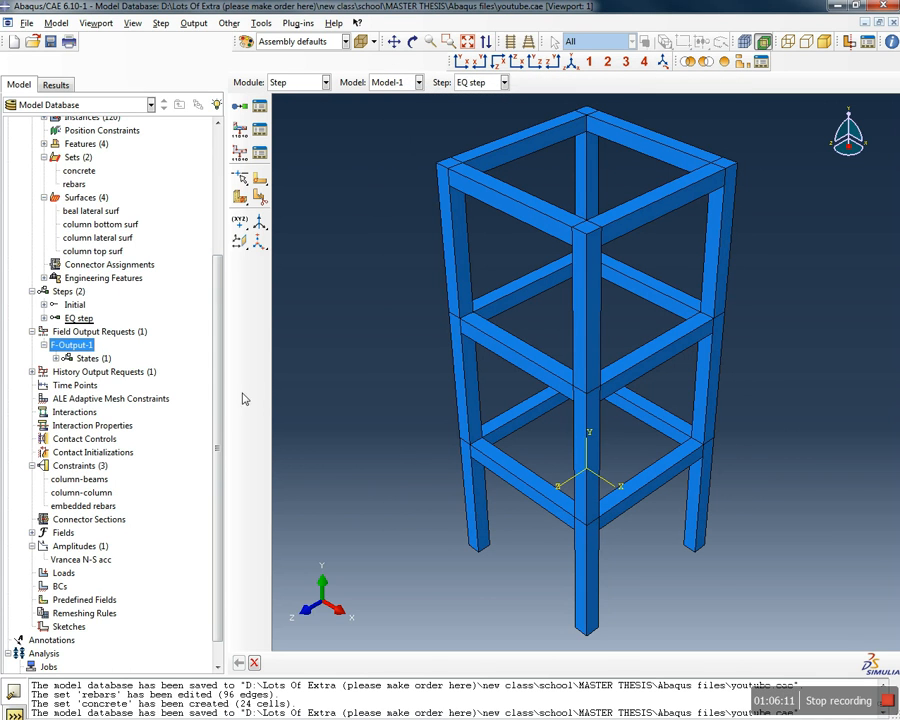
# Create a mechanical load of type Gravity named "Gravity load" in the EQ step
pyautogui.scroll(-1, 218, 410)
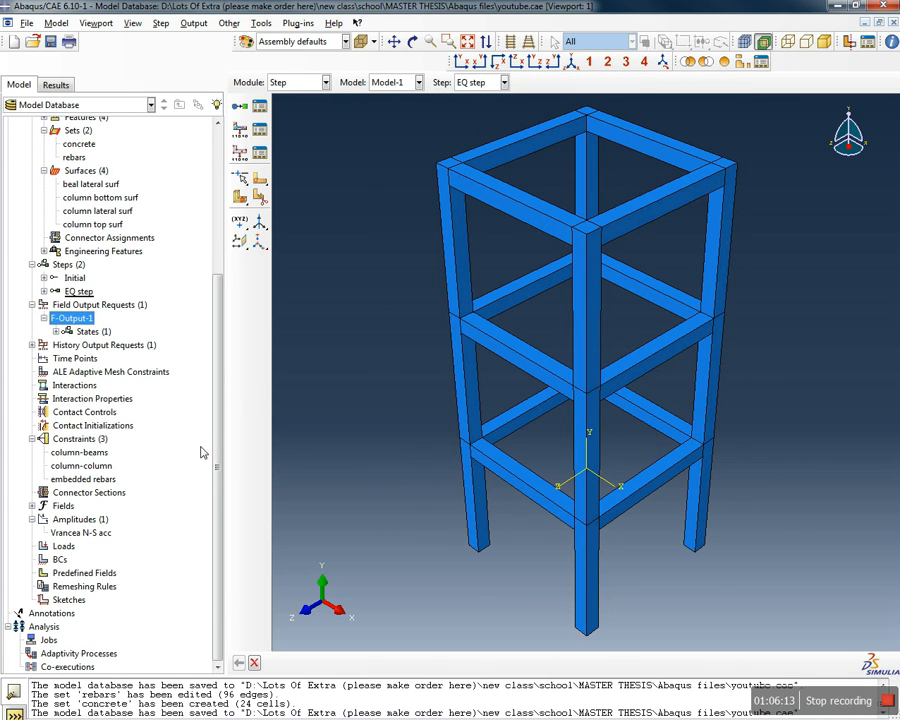
pyautogui.click(63, 547)
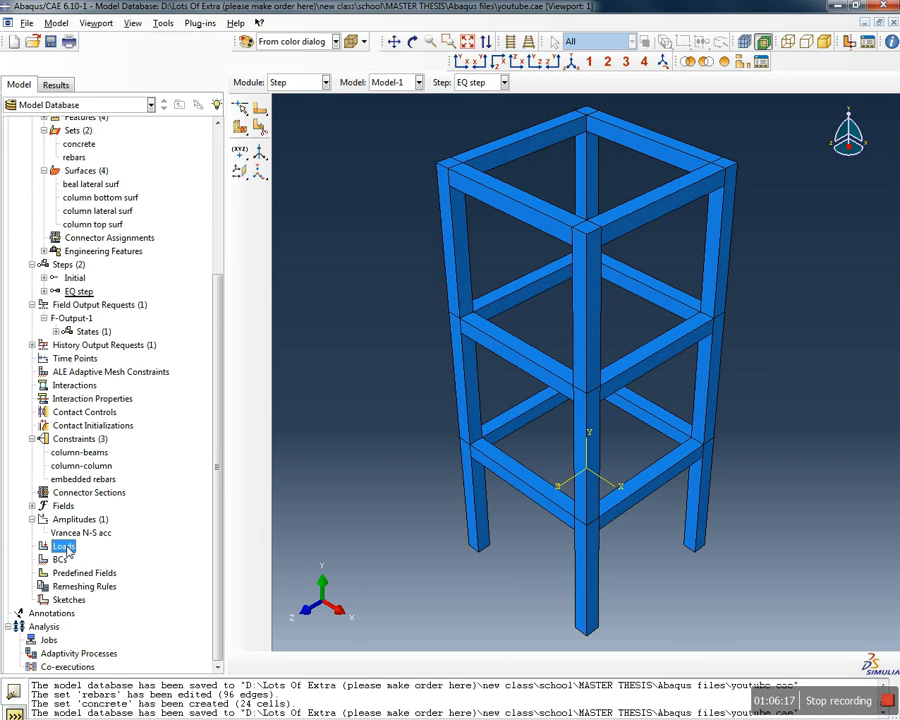
pyautogui.doubleClick(63, 547)
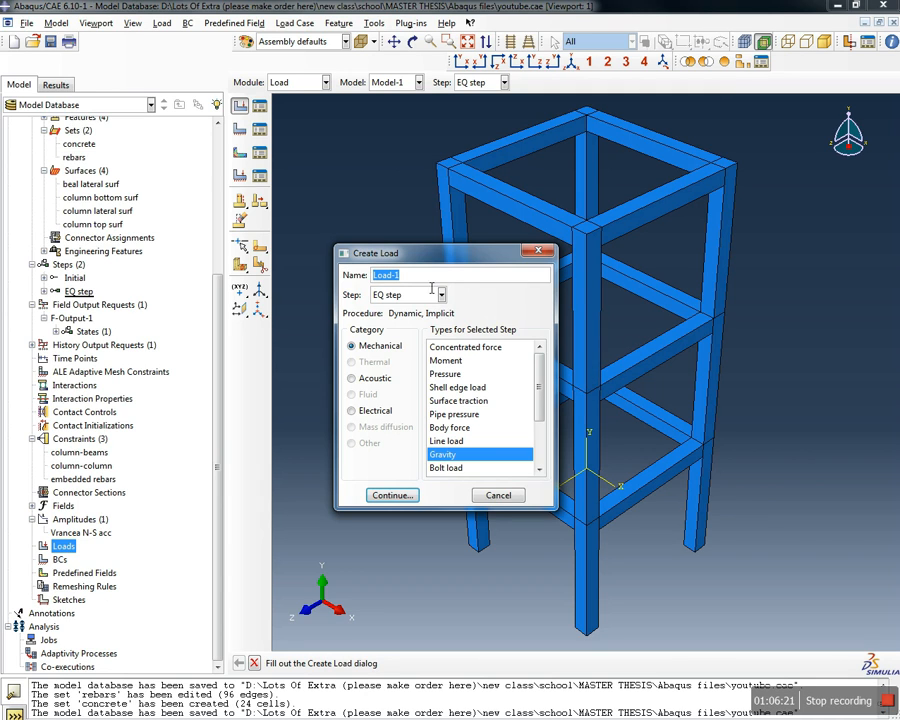
pyautogui.click(457, 456)
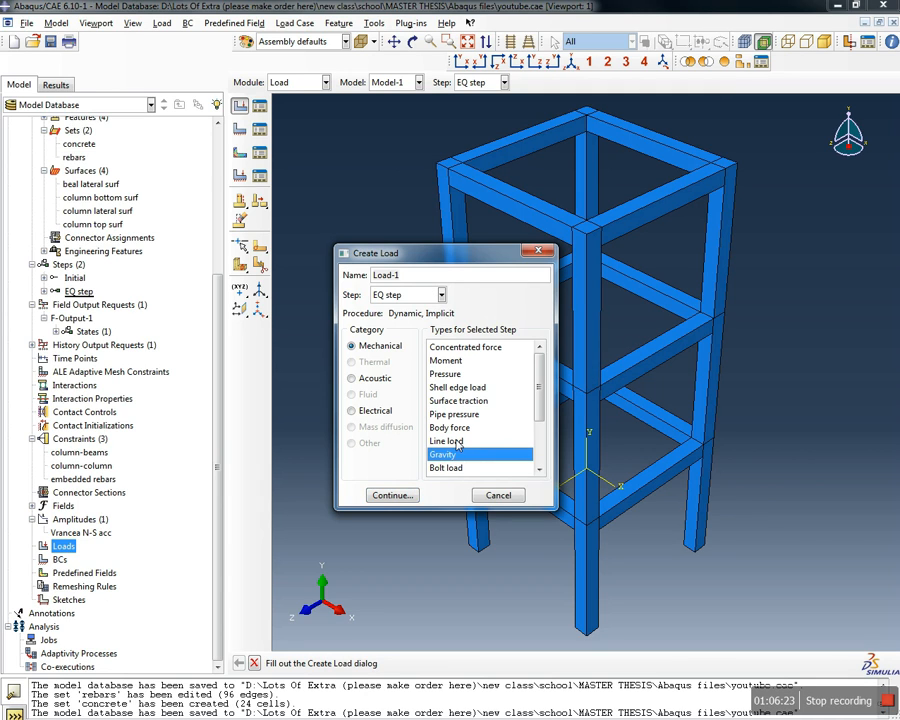
pyautogui.moveTo(412, 276); pyautogui.dragTo(327, 273)
pyautogui.write('G')
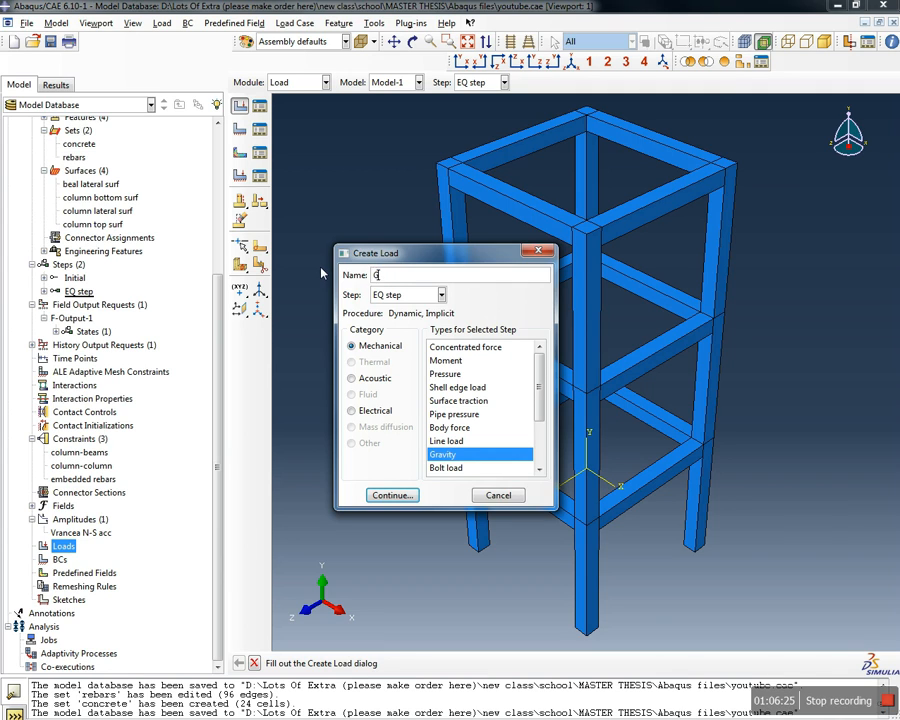
pyautogui.write('ravity load')
pyautogui.click(415, 295)
pyautogui.click(418, 300)
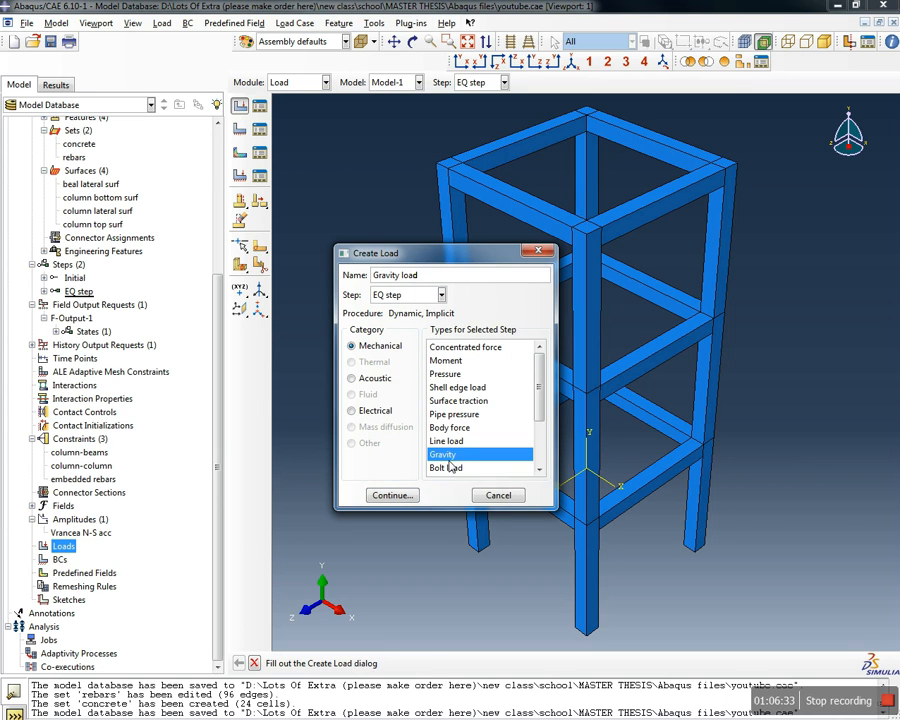
pyautogui.click(403, 501)
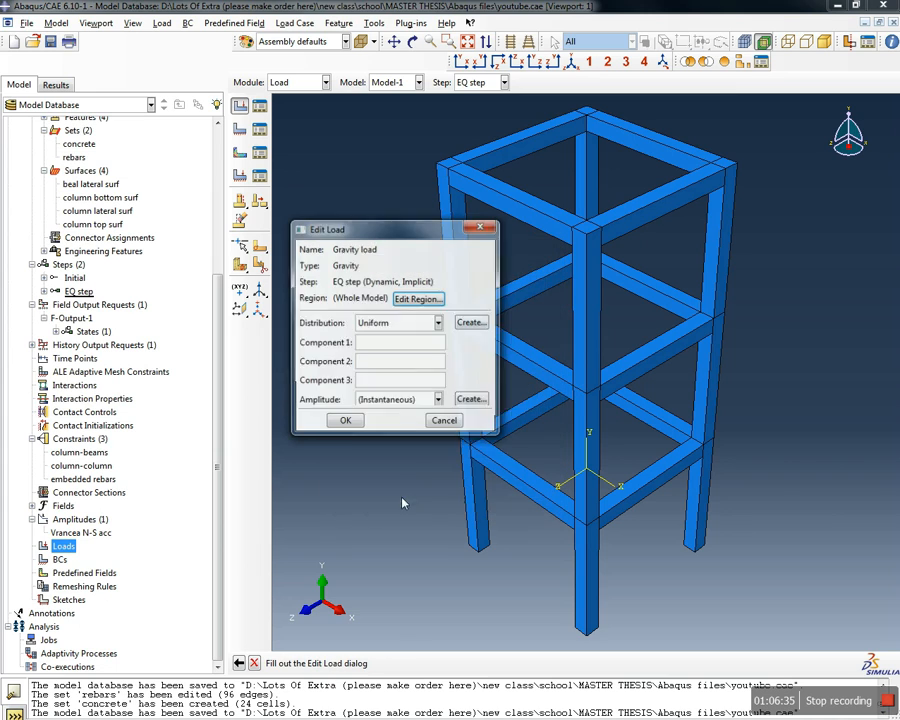
# Set the gravity load's Component 2 to -9807 with instantaneous amplitude and accept the load
pyautogui.click(385, 366)
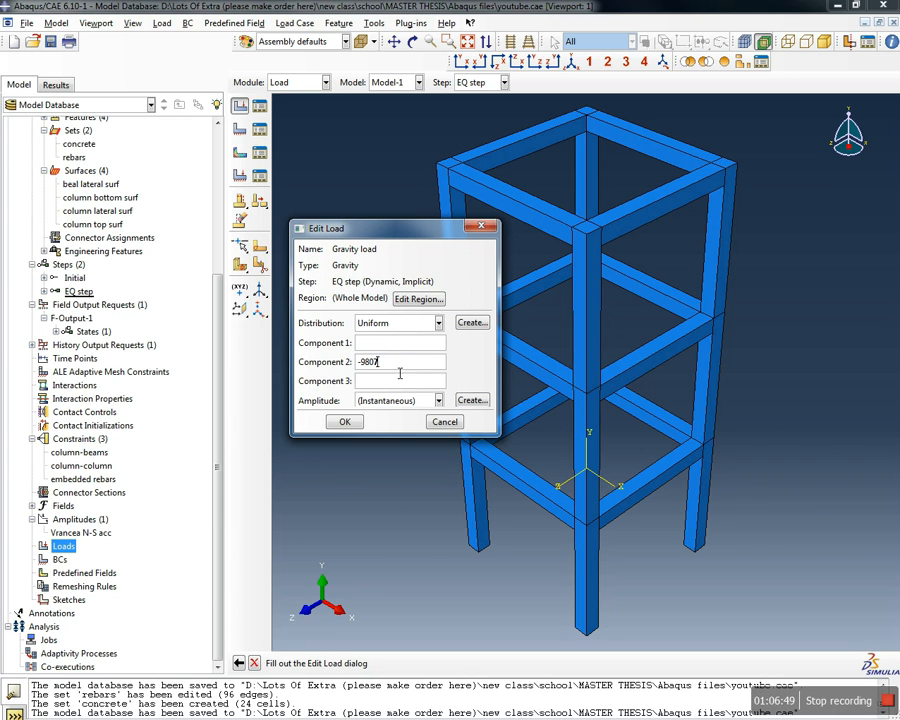
pyautogui.click(396, 400)
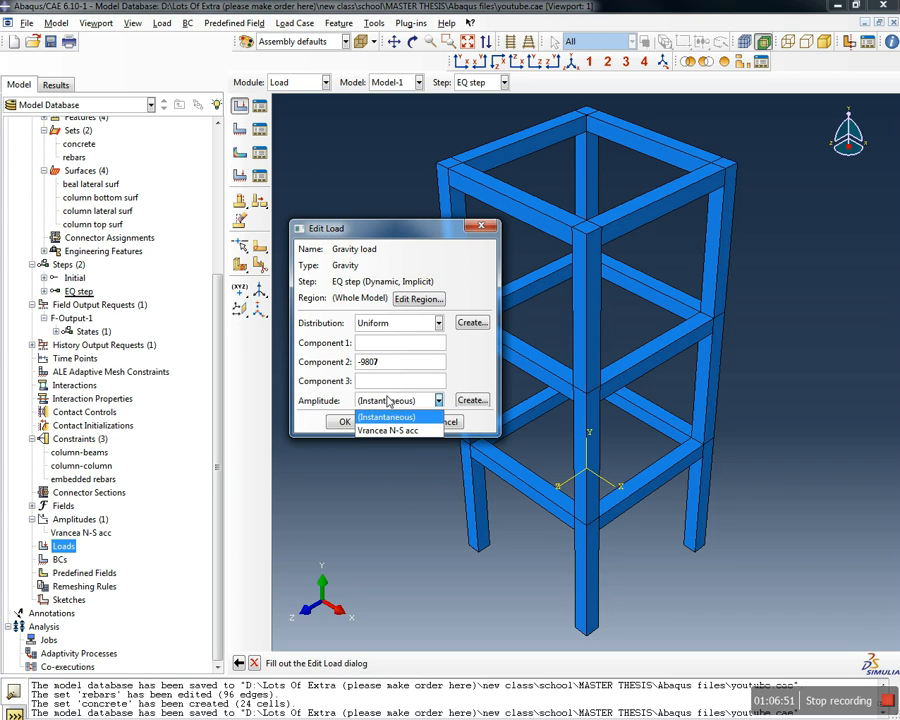
pyautogui.click(368, 418)
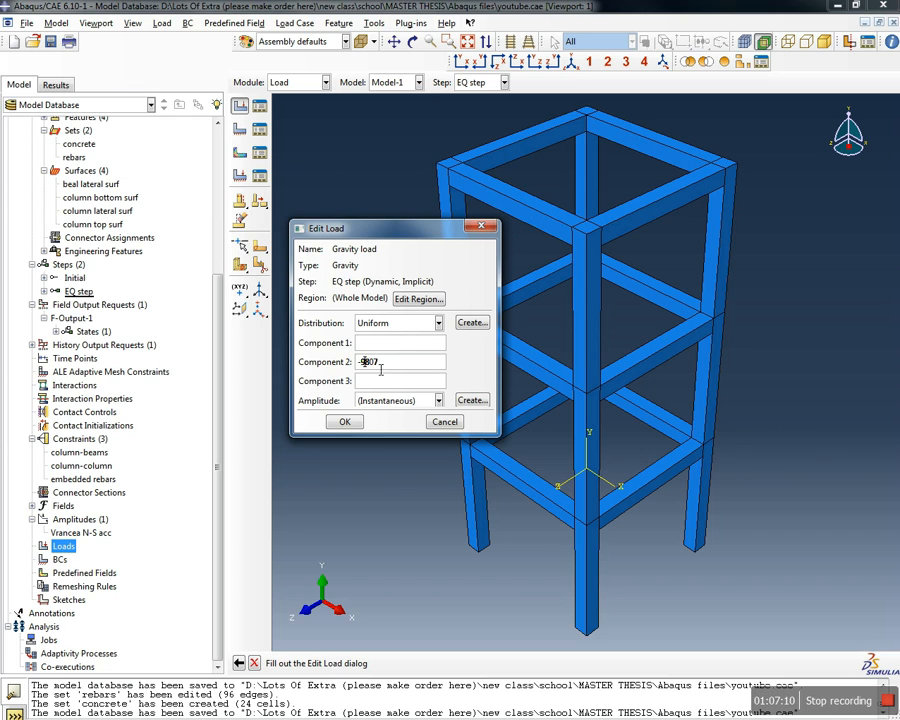
pyautogui.moveTo(402, 364); pyautogui.dragTo(296, 394)
pyautogui.click(344, 423)
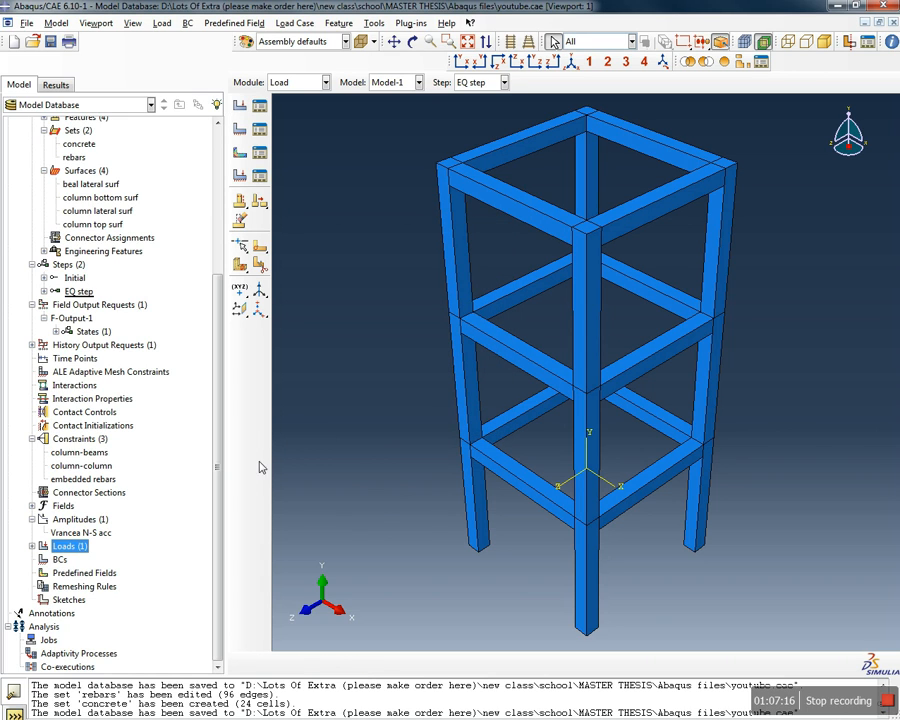
# Create a mechanical Displacement/Rotation boundary condition named "FS" in the EQ step
pyautogui.doubleClick(60, 560)
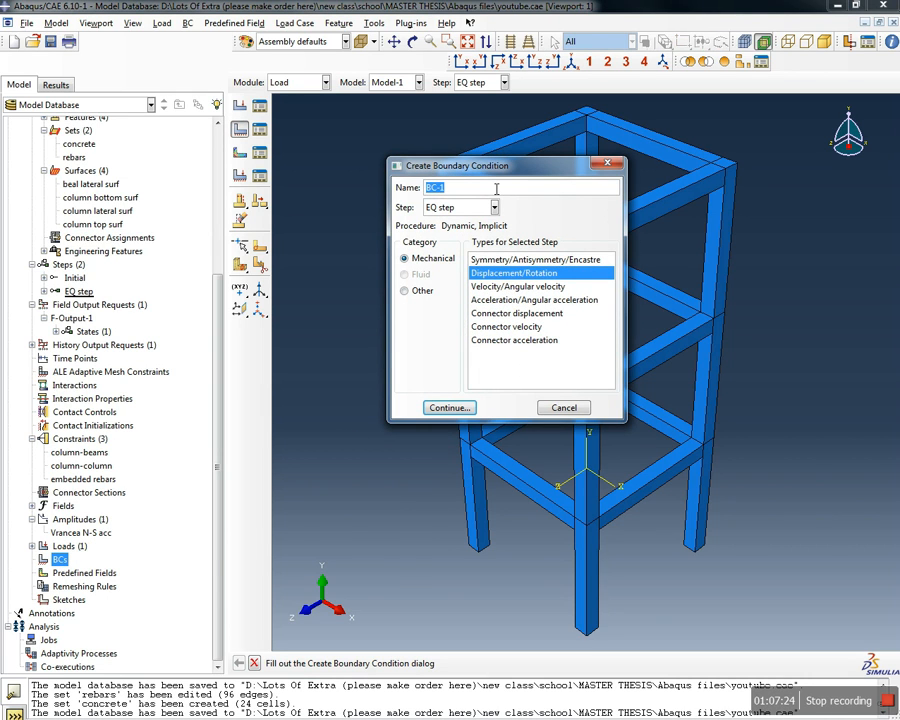
pyautogui.write('FS')
pyautogui.click(481, 208)
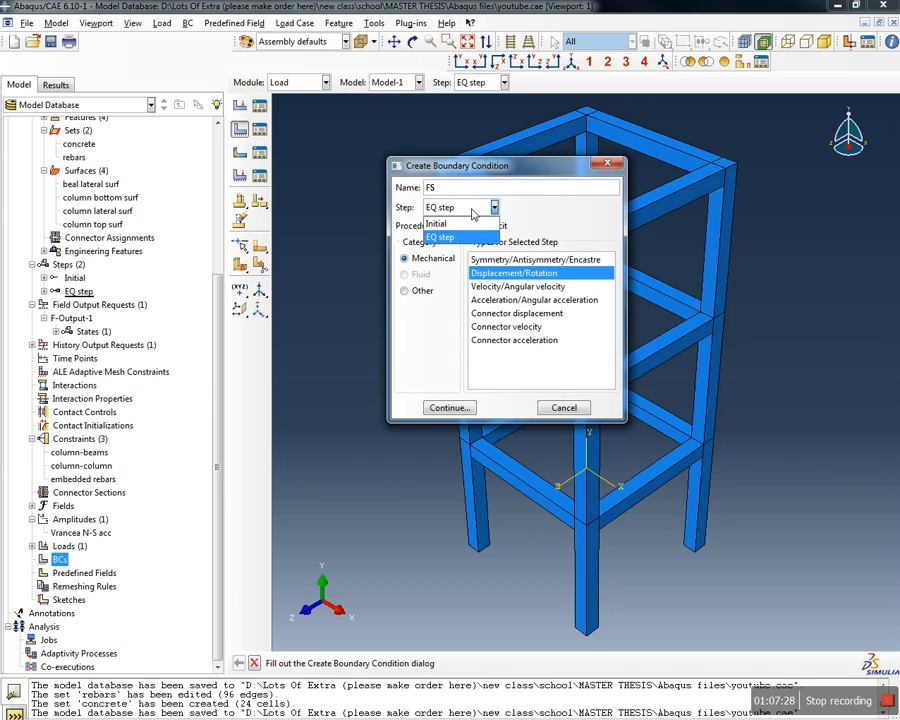
pyautogui.click(480, 233)
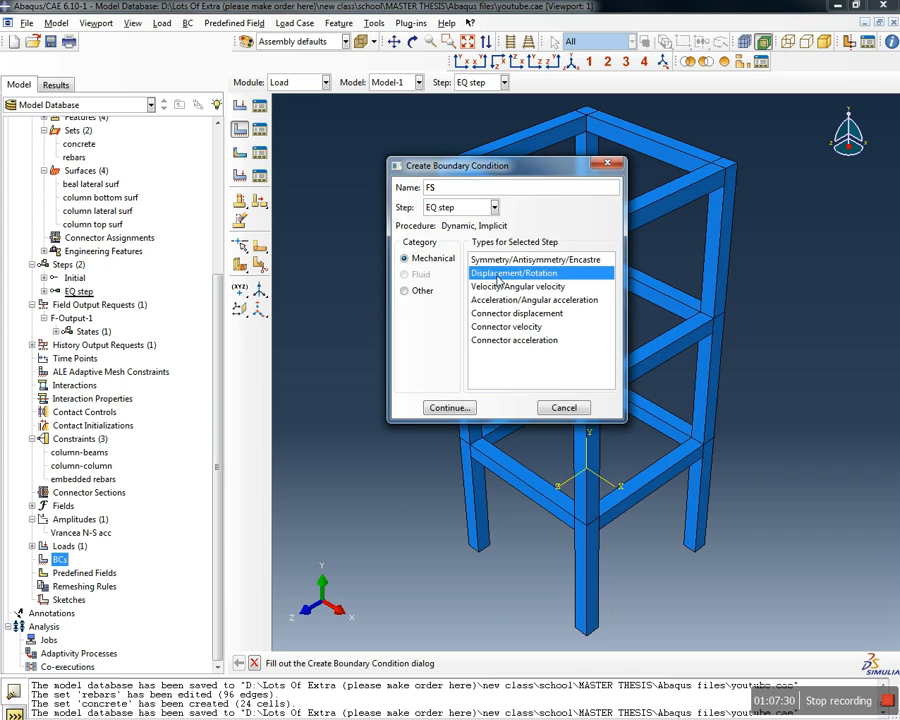
pyautogui.click(450, 409)
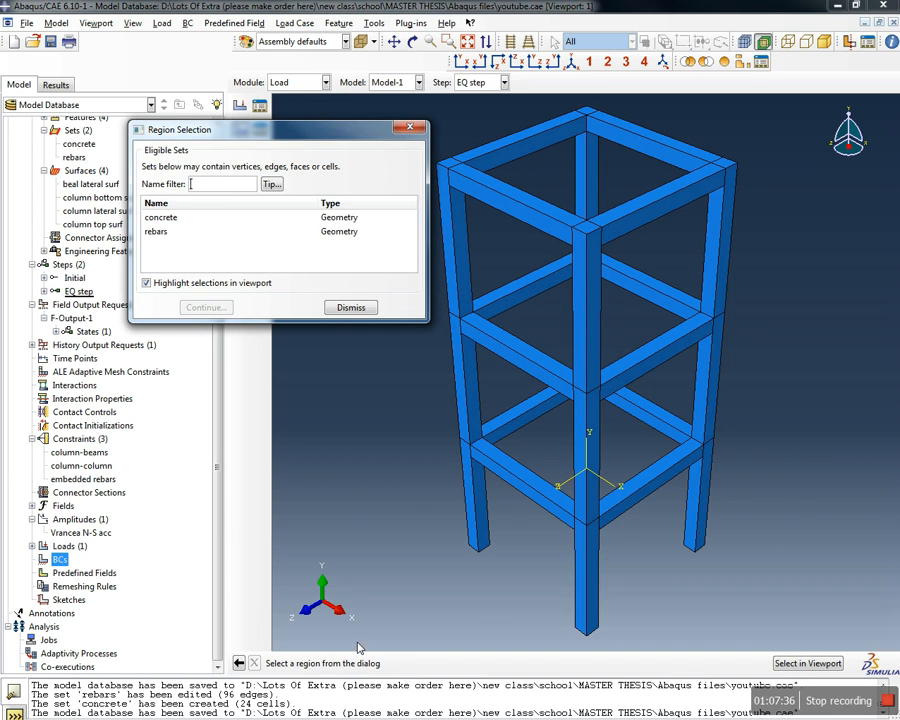
# Assign the bottom faces of the four ground-floor columns as the region of the FS boundary condition
pyautogui.click(806, 663)
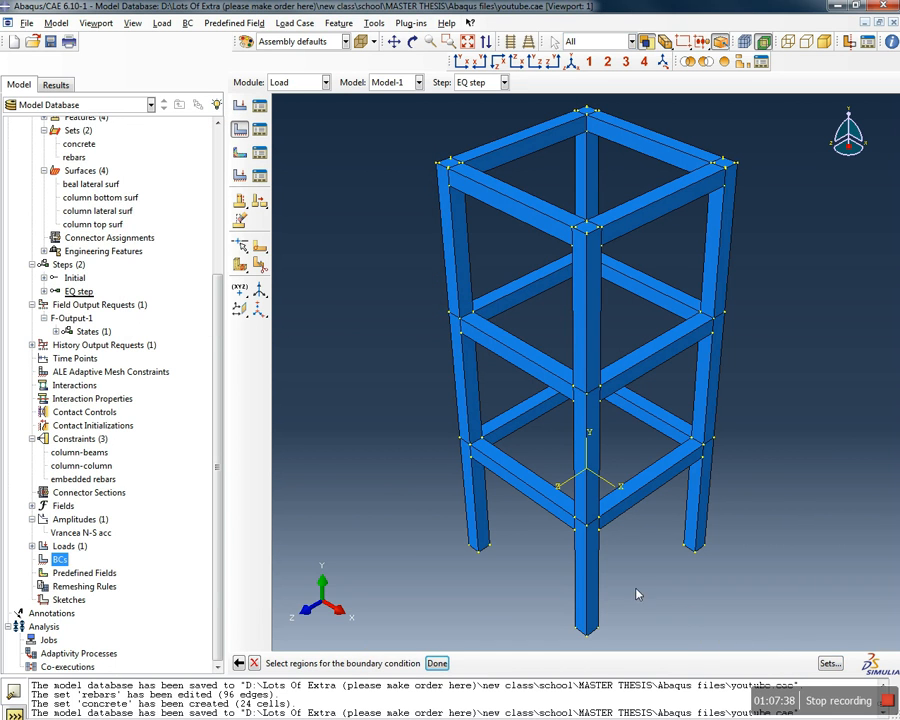
pyautogui.keyDown('ctrl'); pyautogui.keyDown('alt'); pyautogui.moveTo(566, 578); pyautogui.dragTo(487, 453); pyautogui.keyUp('alt'); pyautogui.keyUp('ctrl')
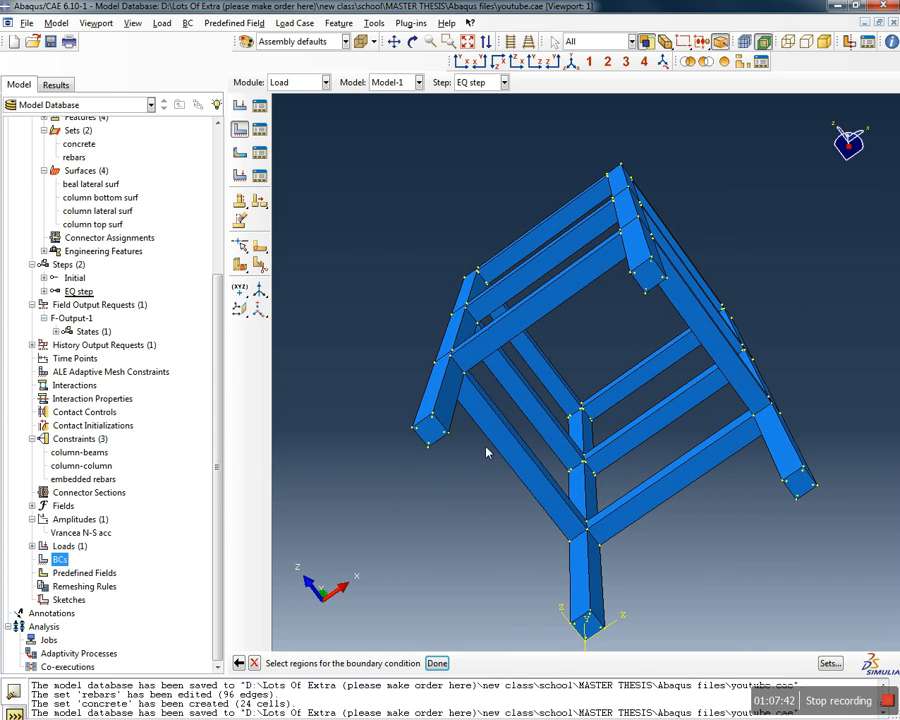
pyautogui.click(428, 434)
pyautogui.keyDown('shift'); pyautogui.click(648, 274); pyautogui.keyUp('shift')
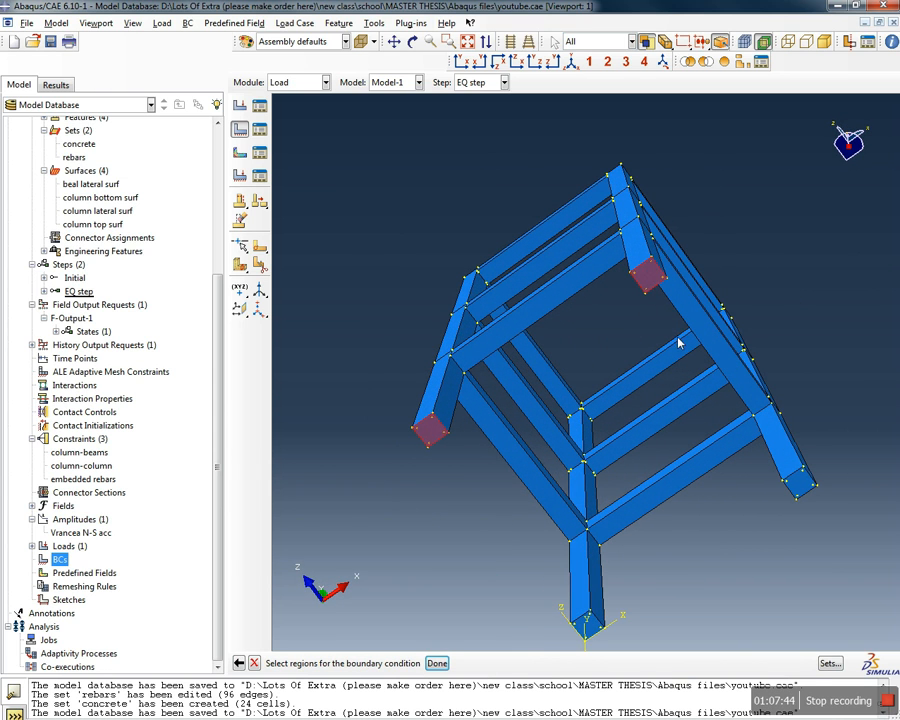
pyautogui.keyDown('shift'); pyautogui.click(799, 484); pyautogui.keyUp('shift')
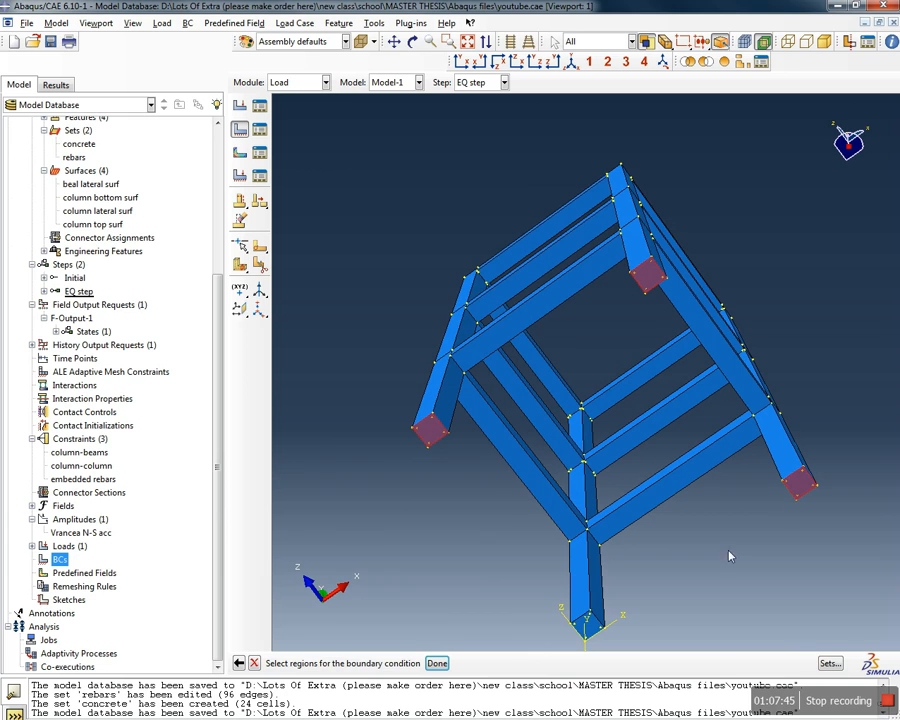
pyautogui.keyDown('shift'); pyautogui.click(588, 625); pyautogui.keyUp('shift')
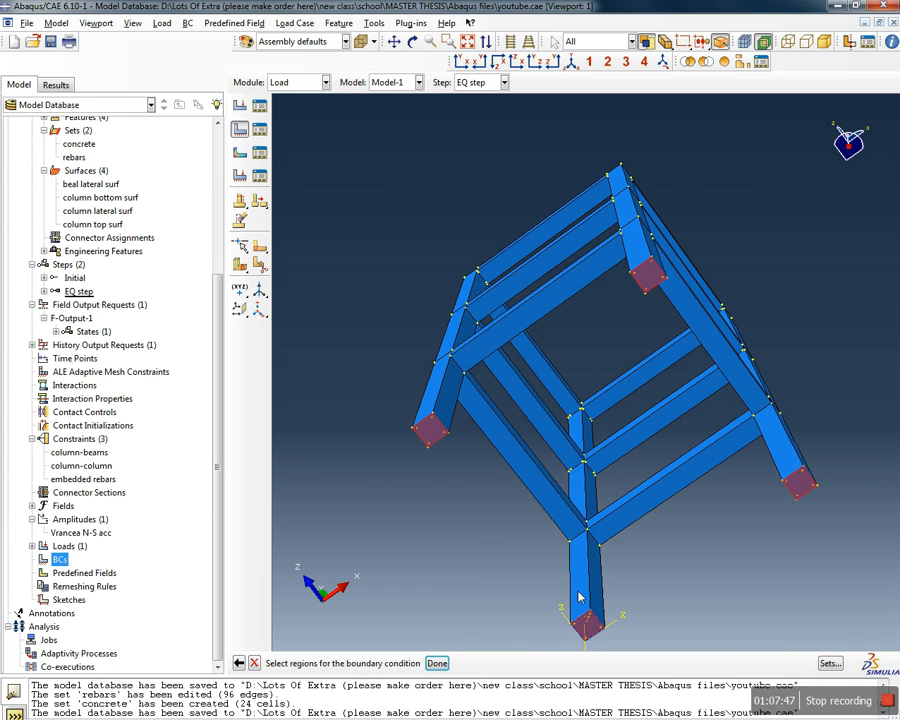
pyautogui.click(437, 663)
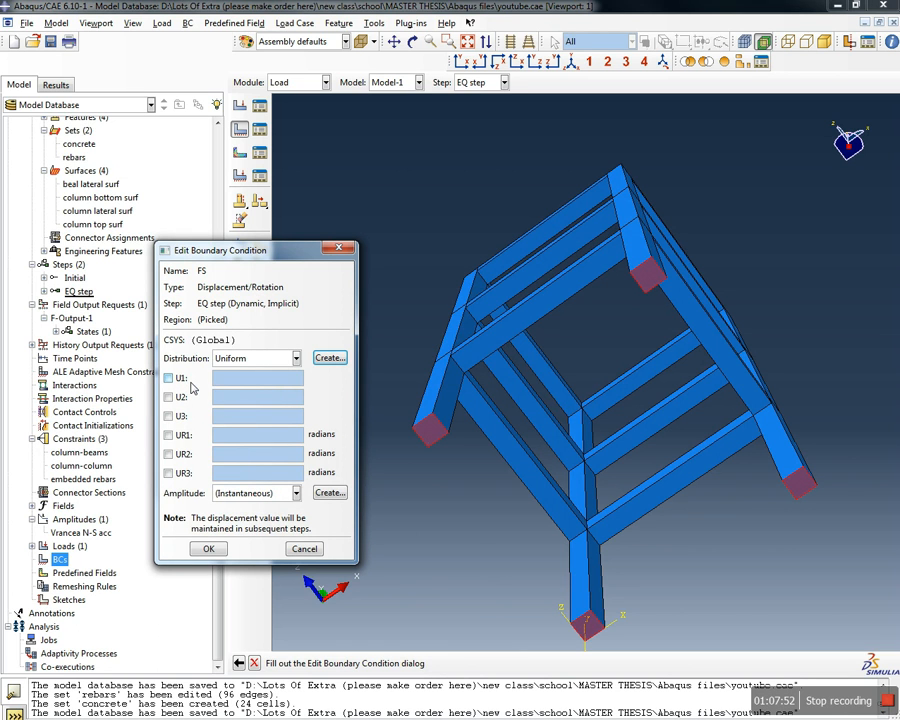
# Fix U1 and U2 at 0 for the FS boundary condition and accept it
pyautogui.keyDown('ctrl'); pyautogui.keyDown('alt'); pyautogui.moveTo(565, 171); pyautogui.dragTo(634, 435); pyautogui.keyUp('alt'); pyautogui.keyUp('ctrl')
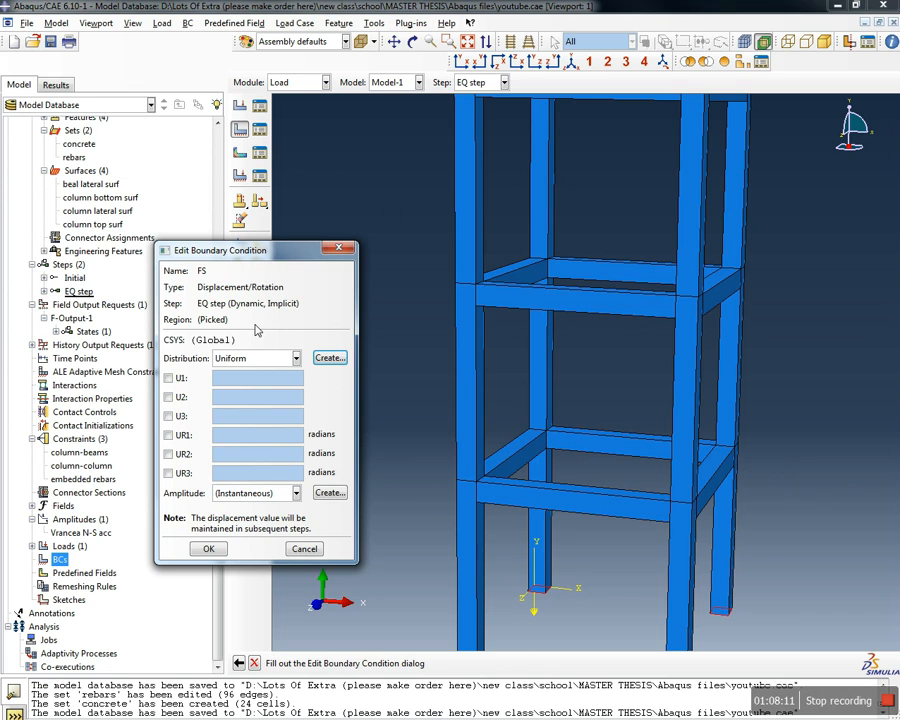
pyautogui.click(168, 379)
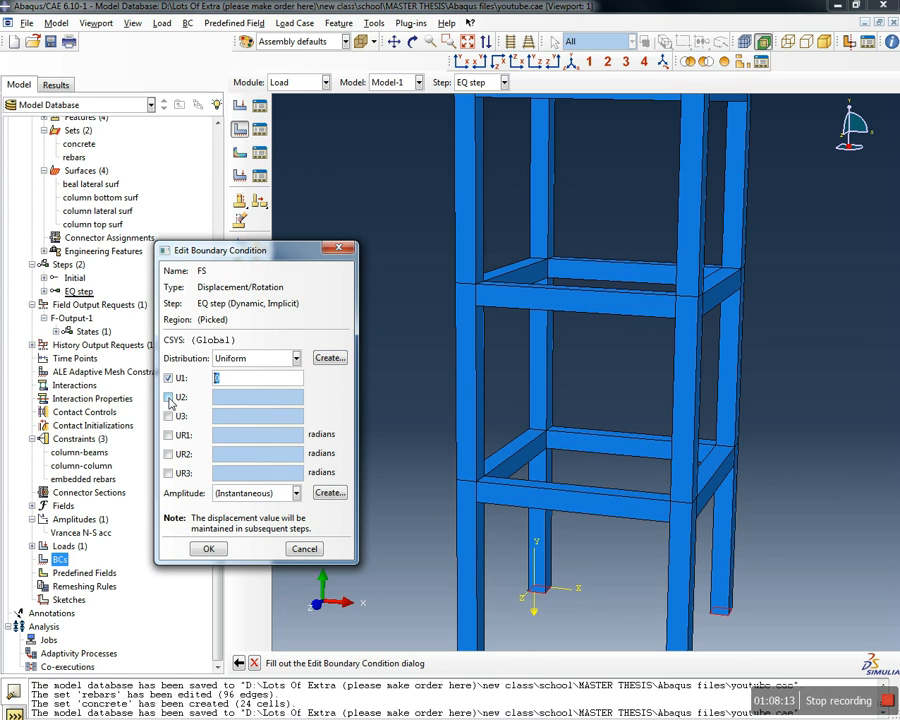
pyautogui.click(168, 397)
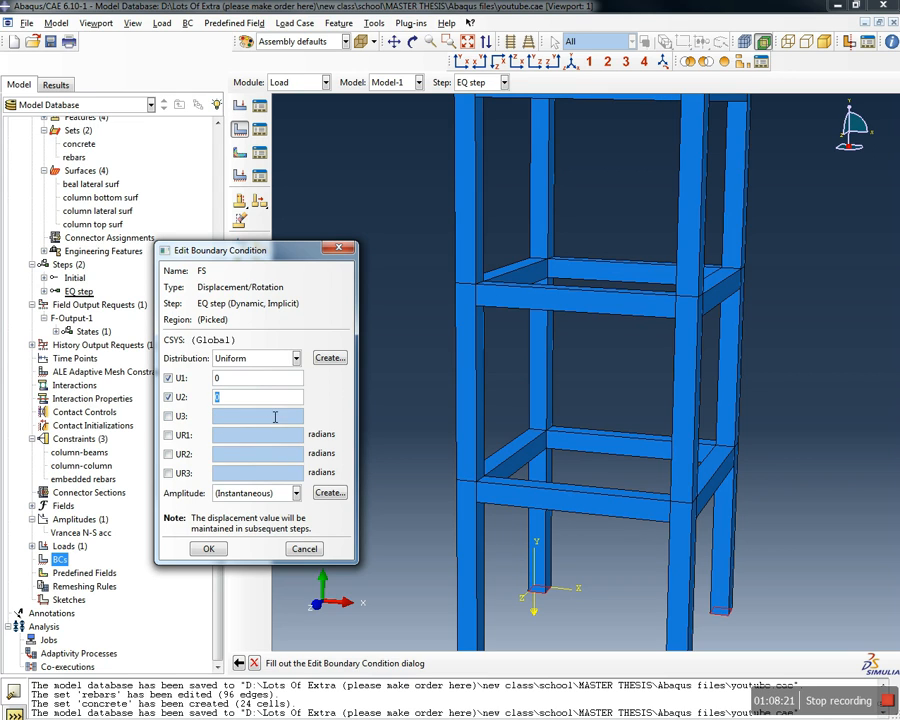
pyautogui.click(208, 548)
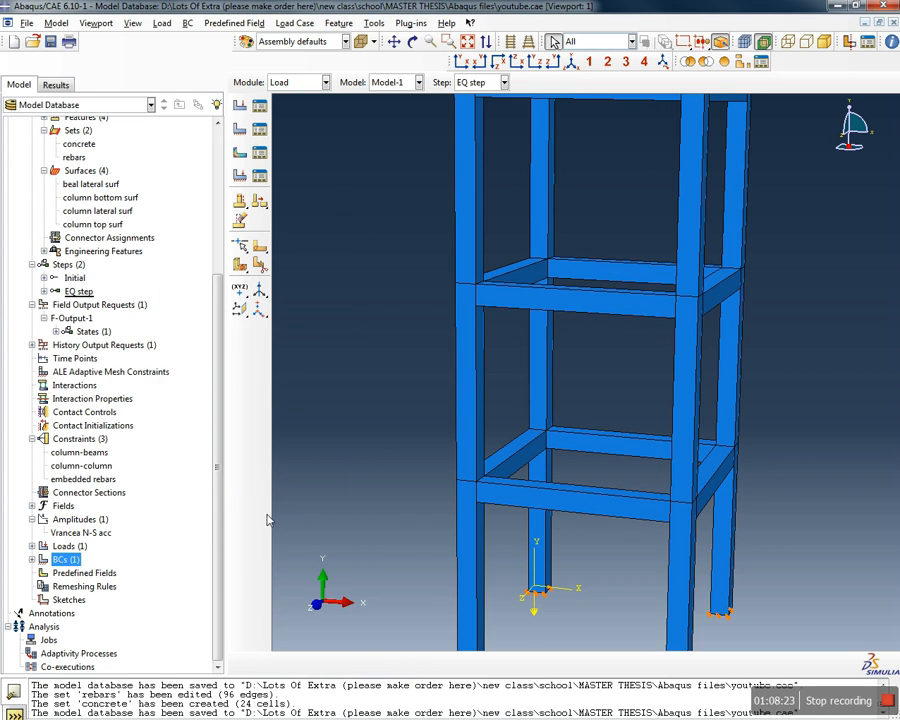
# Create a mechanical Acceleration/Angular acceleration boundary condition named "MS" in the EQ step
pyautogui.click(31, 559)
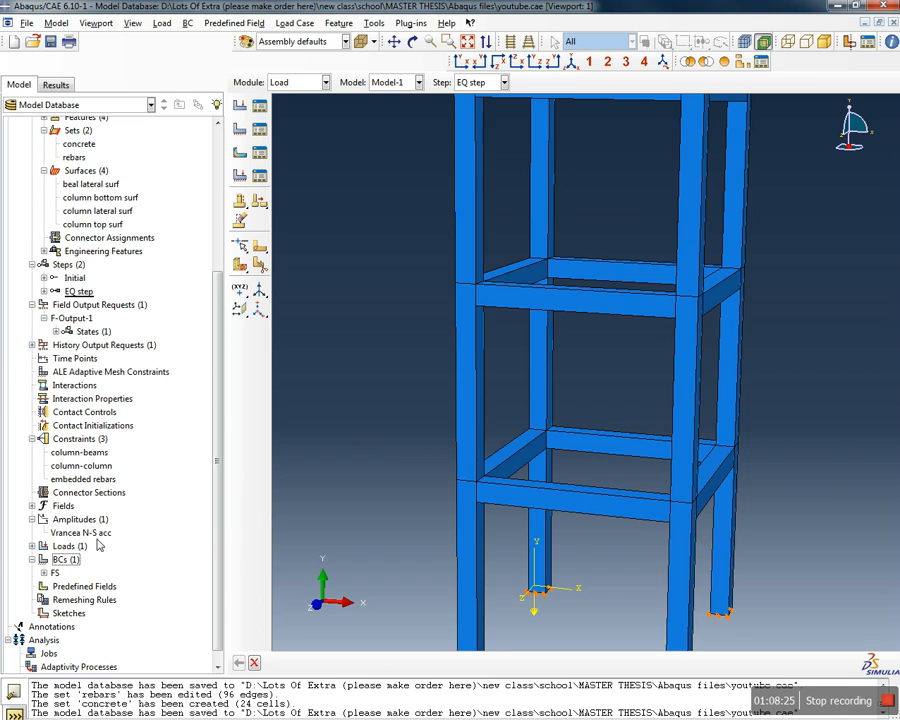
pyautogui.scroll(-3, 395, 441)
pyautogui.scroll(-2, 395, 441)
pyautogui.scroll(1, 368, 452)
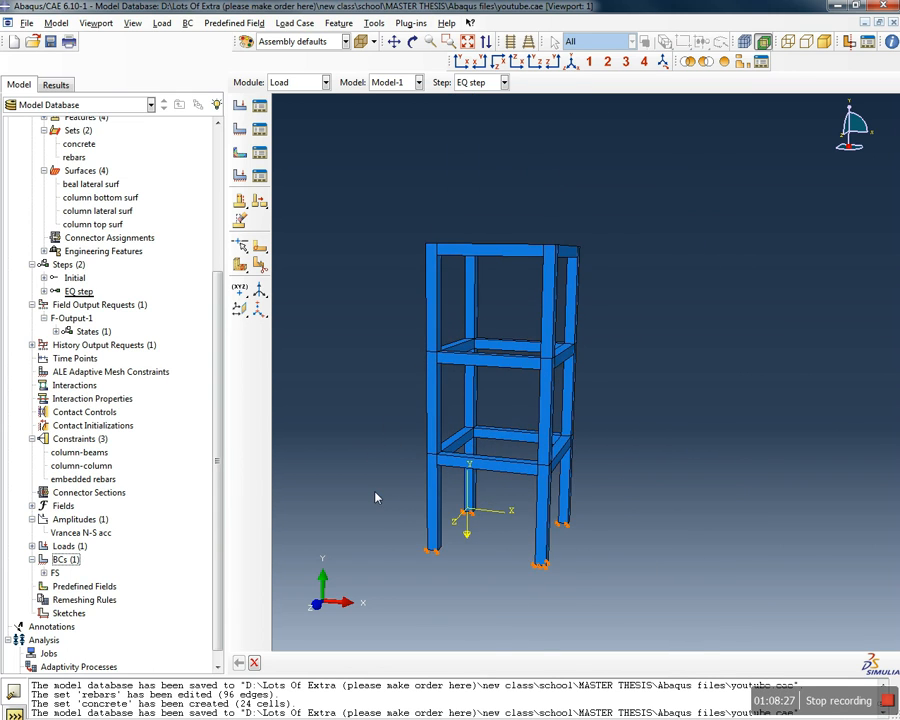
pyautogui.scroll(2, 380, 530)
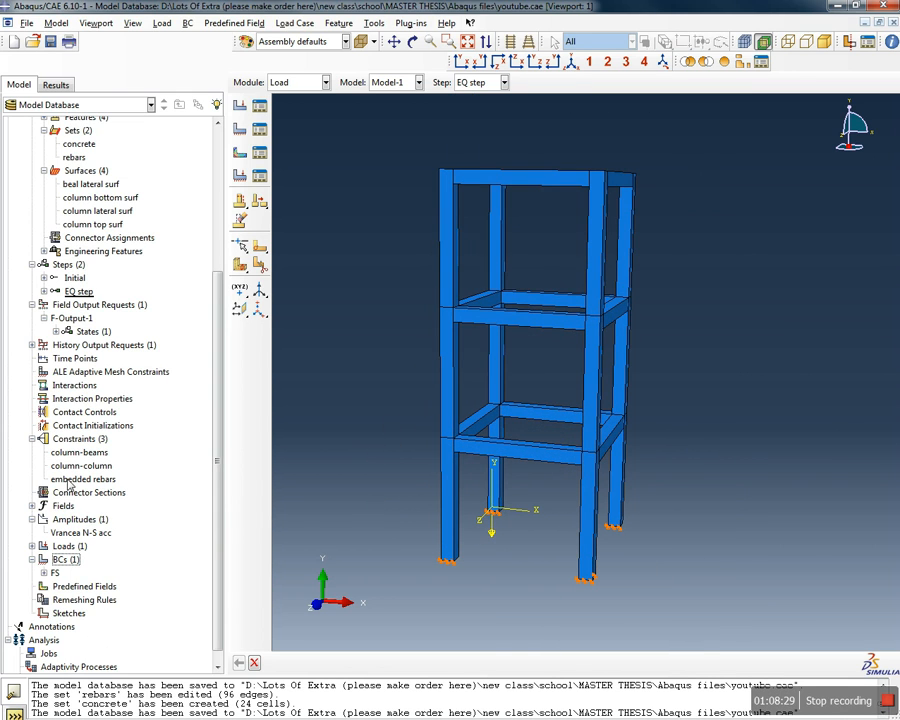
pyautogui.click(66, 560)
pyautogui.doubleClick(66, 560)
pyautogui.write('MS')
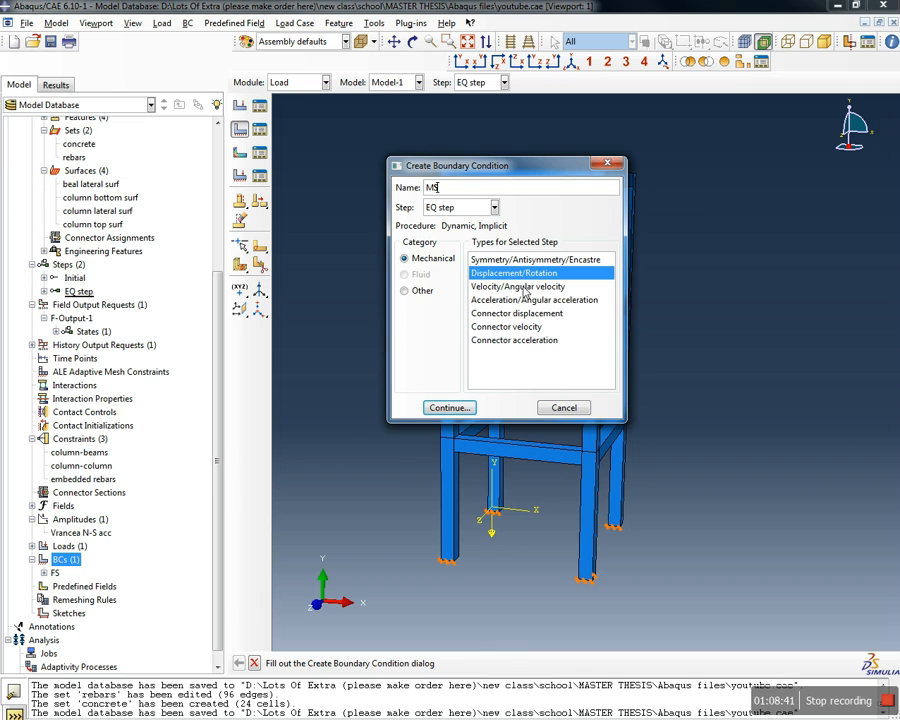
pyautogui.click(490, 287)
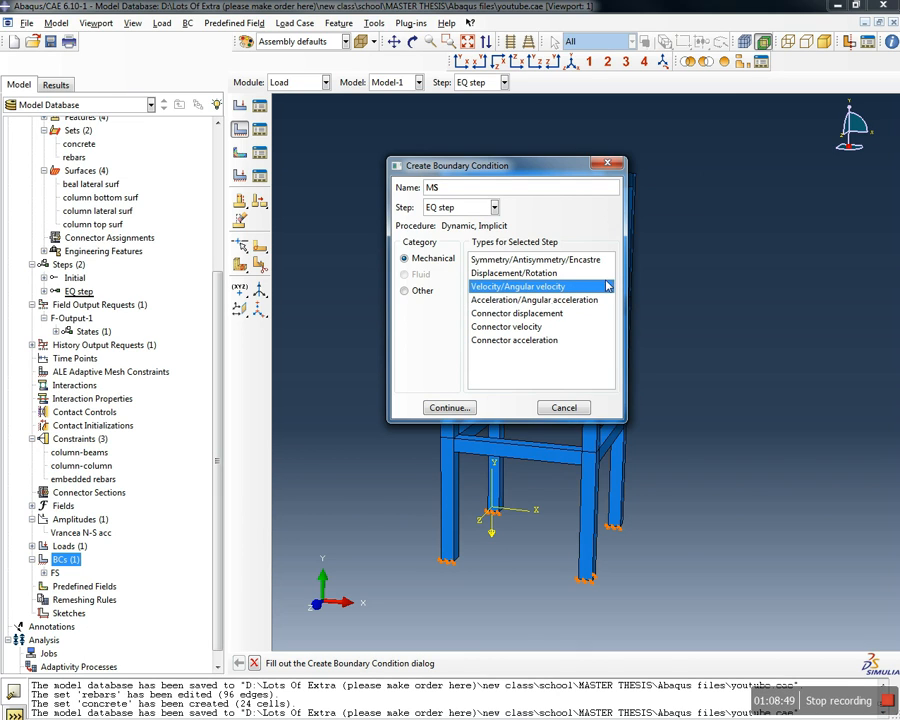
pyautogui.click(492, 302)
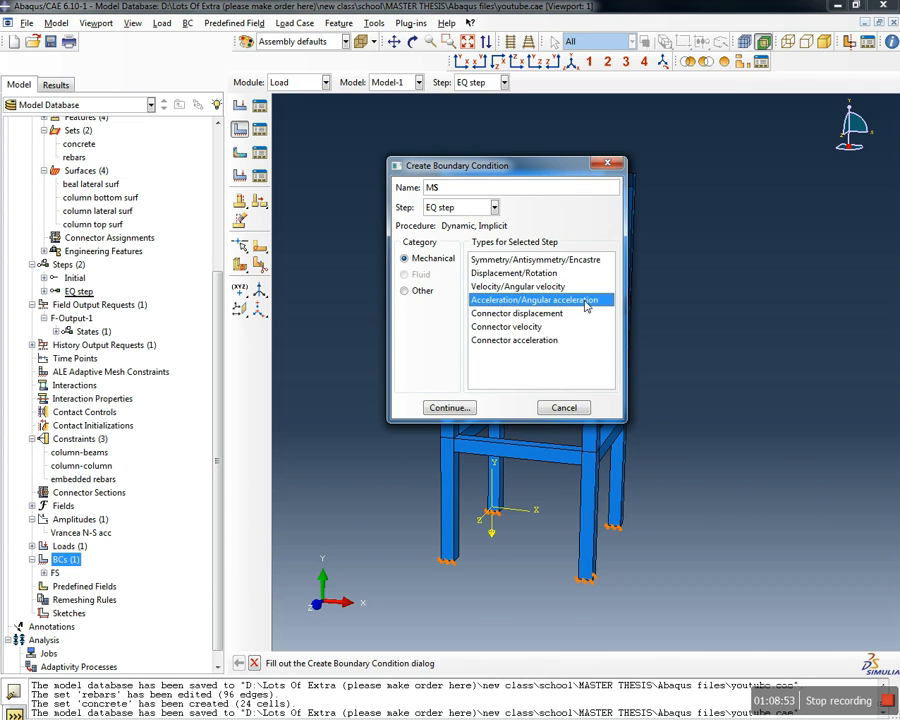
pyautogui.click(447, 407)
# Assign the four column base faces as the region of the MS boundary condition
pyautogui.keyDown('ctrl'); pyautogui.keyDown('alt'); pyautogui.moveTo(525, 548); pyautogui.dragTo(600, 222); pyautogui.keyUp('alt'); pyautogui.keyUp('ctrl')
pyautogui.scroll(-2, 448, 264)
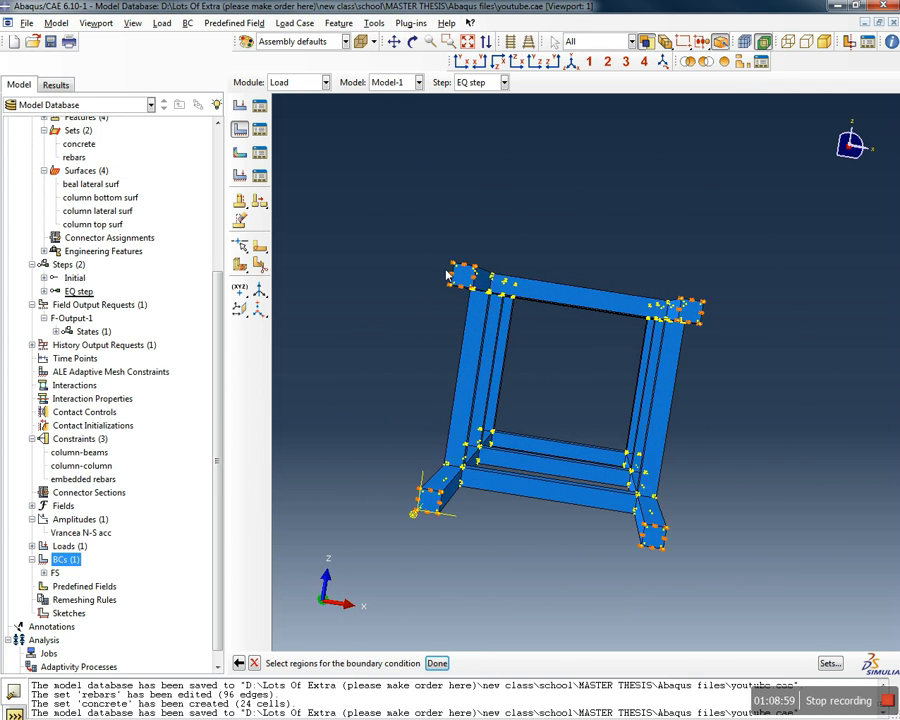
pyautogui.click(462, 279)
pyautogui.keyDown('shift'); pyautogui.click(688, 316); pyautogui.keyUp('shift')
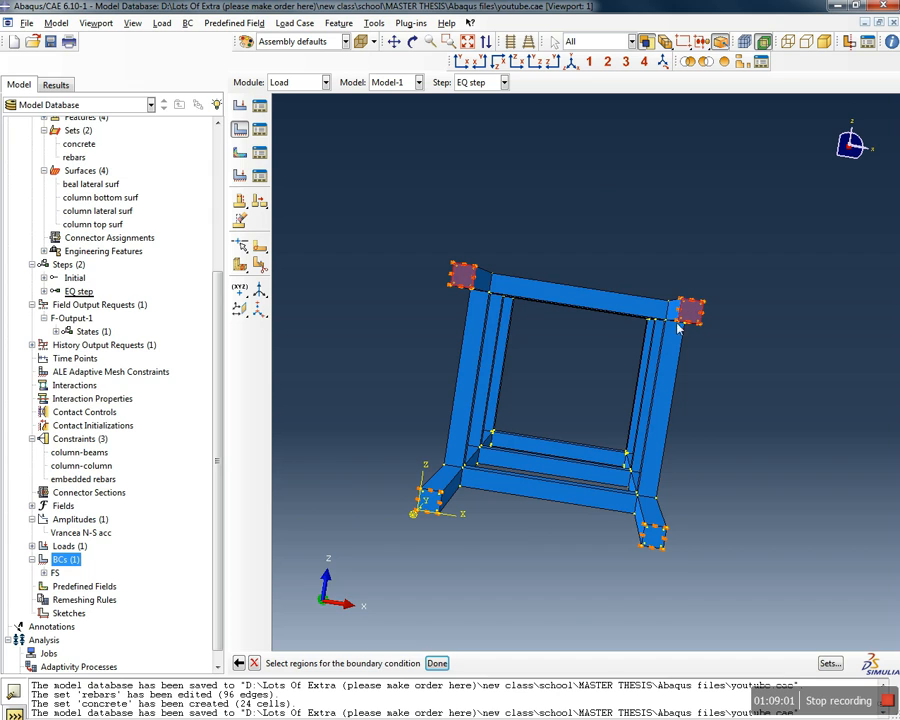
pyautogui.keyDown('shift'); pyautogui.click(428, 498); pyautogui.keyUp('shift')
pyautogui.keyDown('shift'); pyautogui.click(651, 539); pyautogui.keyUp('shift')
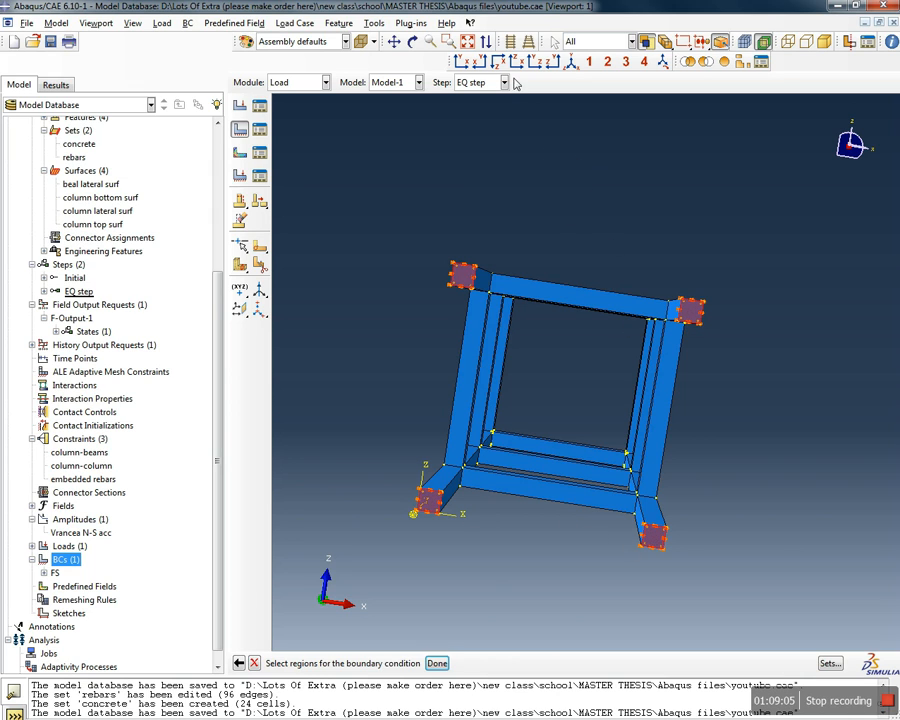
pyautogui.click(571, 62)
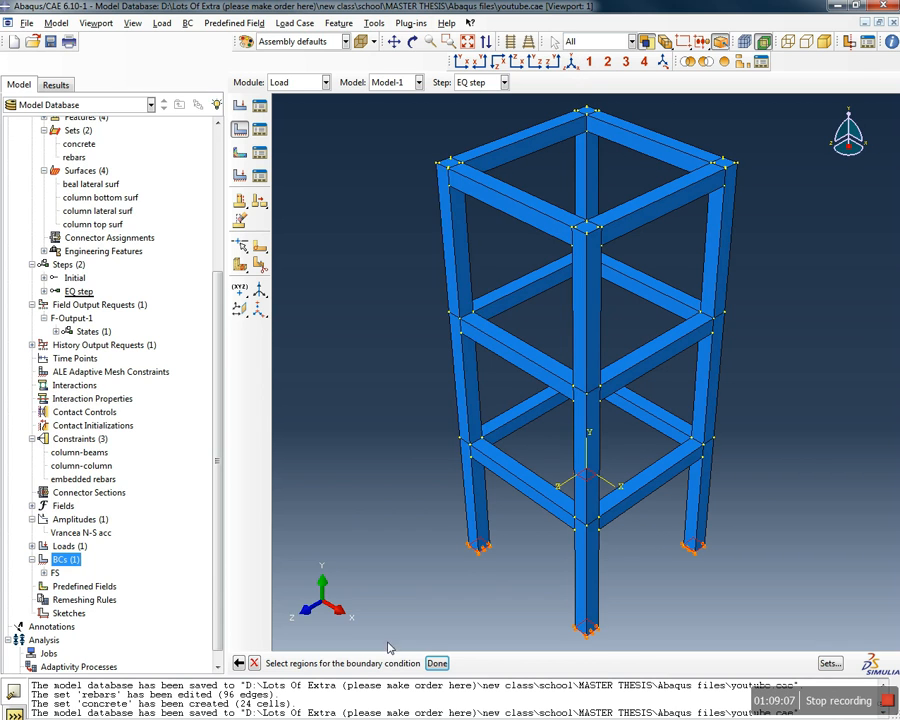
pyautogui.click(437, 663)
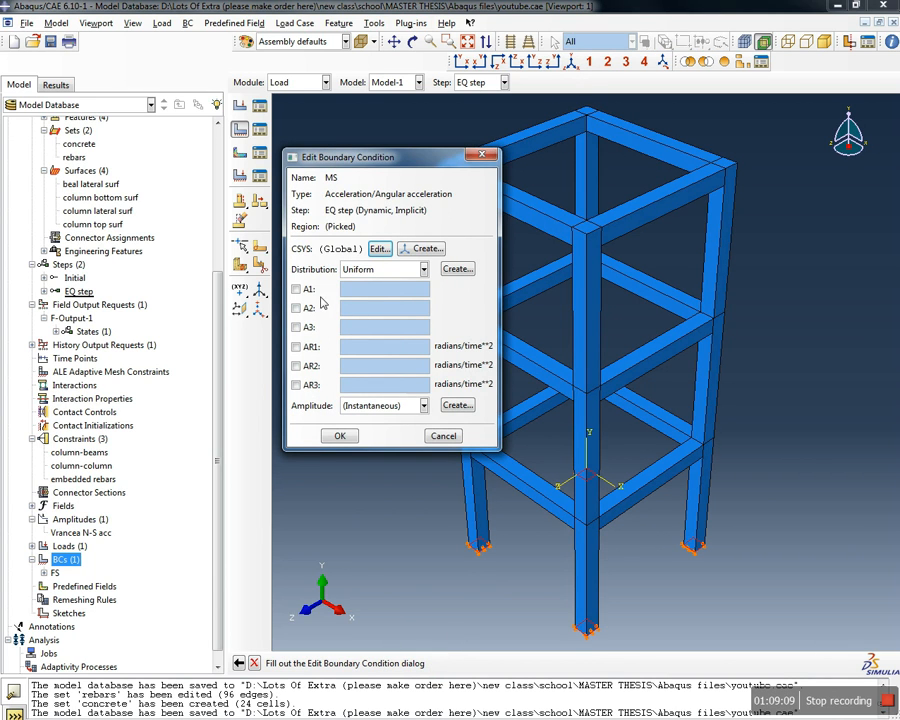
# Enable A3 for the MS boundary condition with a value of 1000 and the Vrancea N-S acc amplitude
pyautogui.click(298, 327)
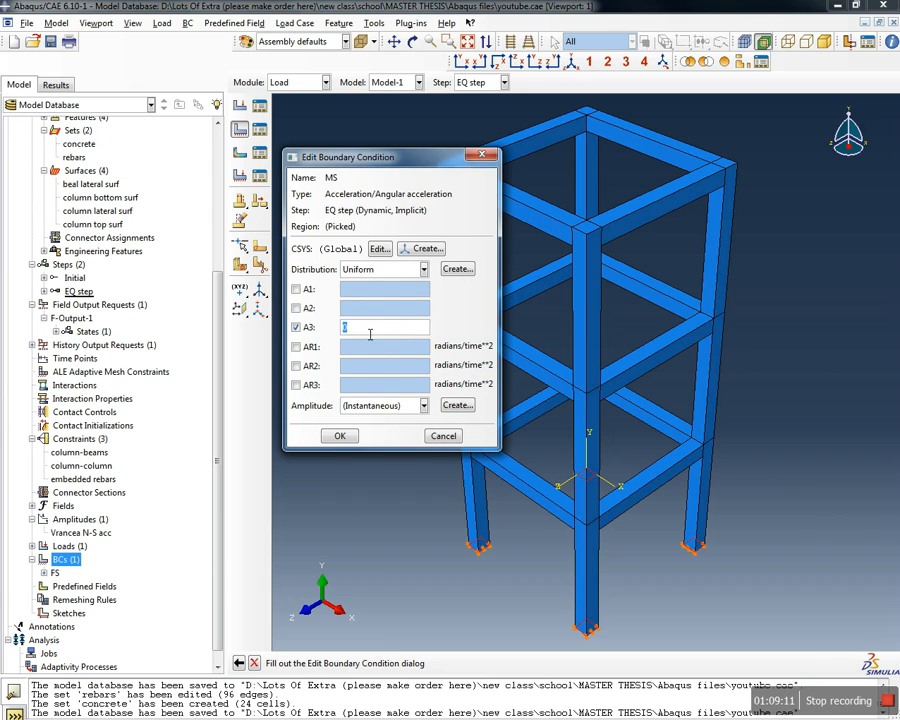
pyautogui.click(395, 437)
pyautogui.click(400, 440)
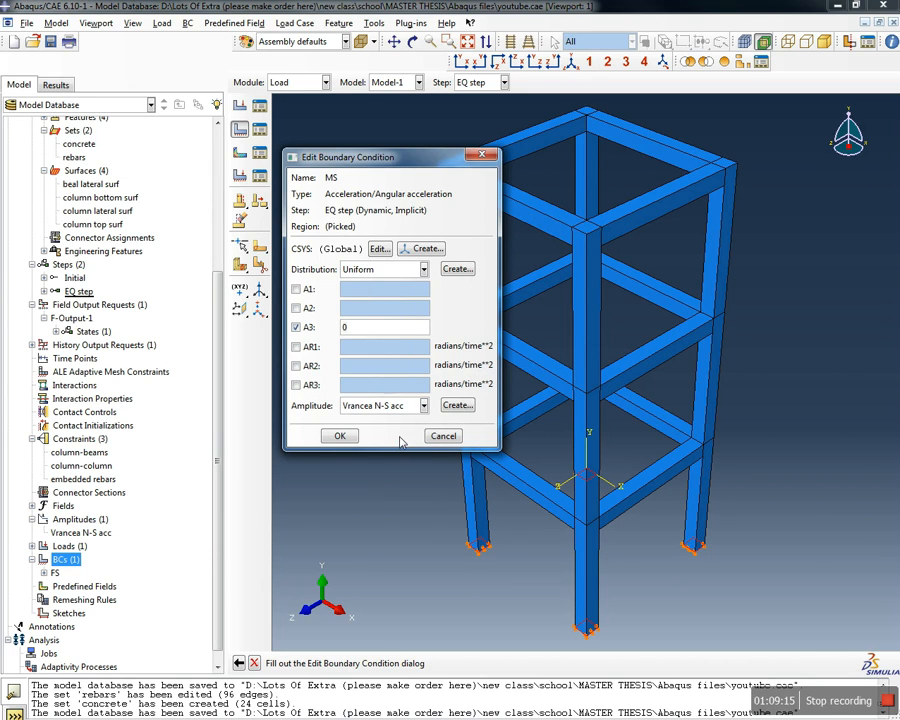
pyautogui.doubleClick(364, 330)
pyautogui.write('1000')
pyautogui.doubleClick(370, 327)
# Switch to the "video support" Excel workbook, check the acceleration units and squeezed-time earthquake chart, and return to Abaqus/CAE
pyautogui.hotkey('alt', 'Tab')
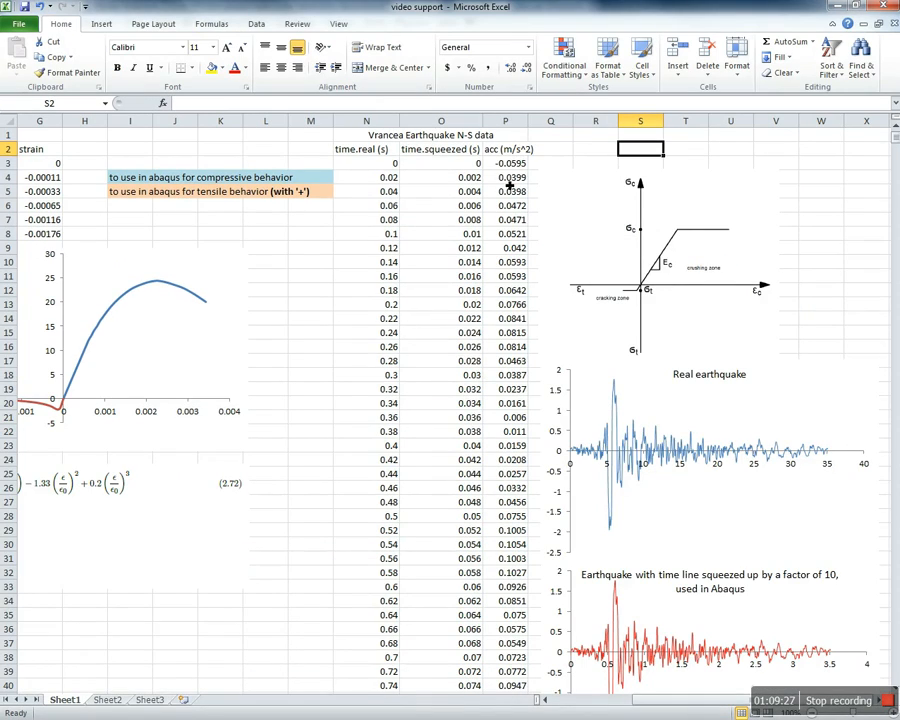
pyautogui.click(641, 646)
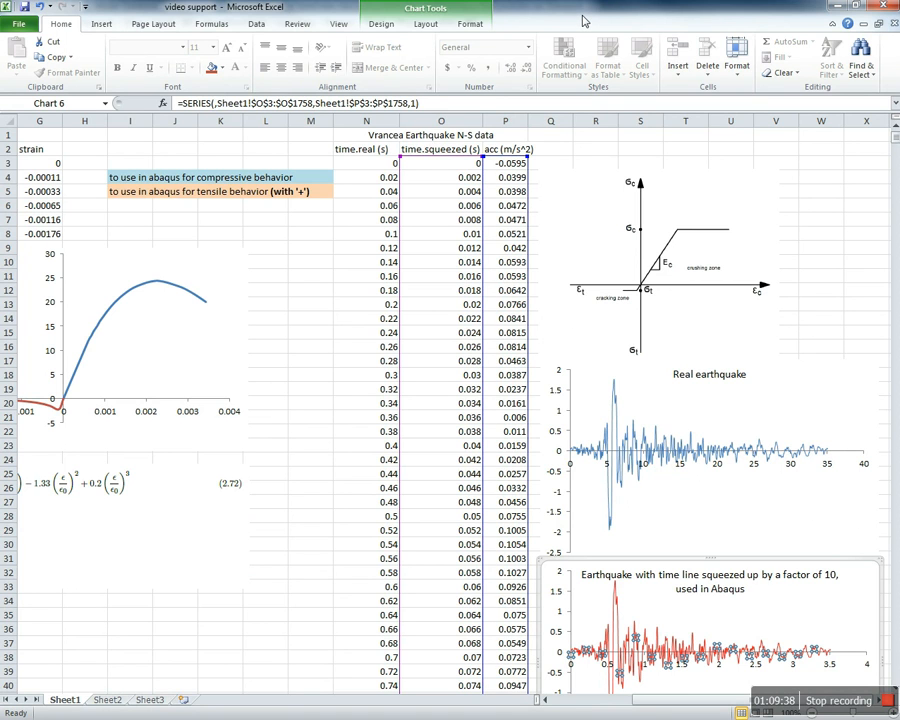
pyautogui.click(756, 152)
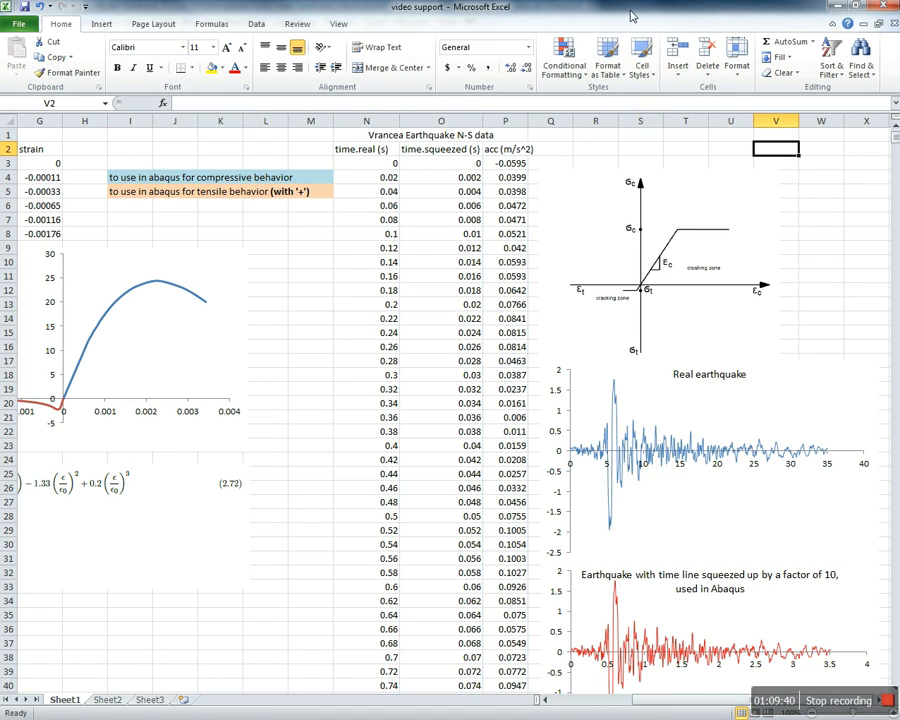
pyautogui.hotkey('alt', 'Tab')
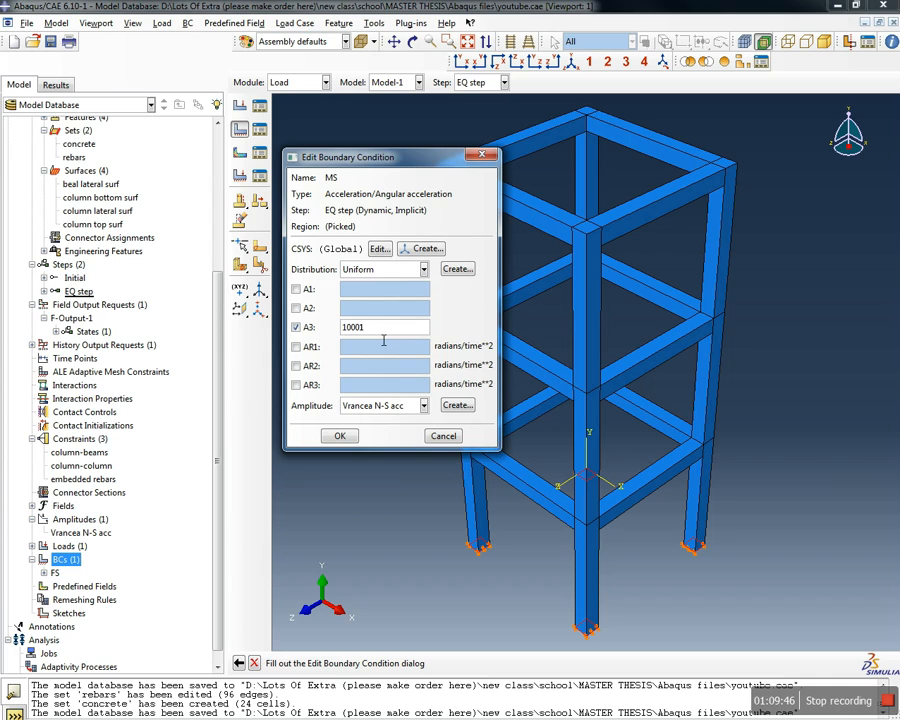
# Set the A3 acceleration scale to 100000 and accept the MS boundary condition
pyautogui.moveTo(373, 334); pyautogui.dragTo(320, 336)
pyautogui.click(373, 334)
pyautogui.write('00')
pyautogui.moveTo(356, 327); pyautogui.dragTo(416, 327)
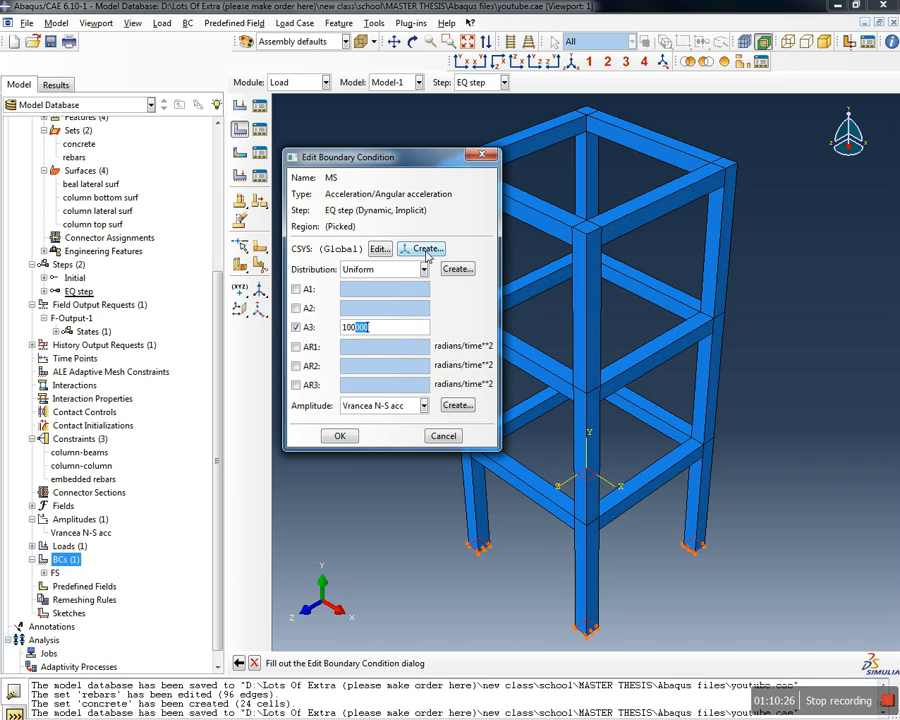
pyautogui.click(364, 331)
pyautogui.moveTo(362, 331); pyautogui.dragTo(293, 319)
pyautogui.click(379, 332)
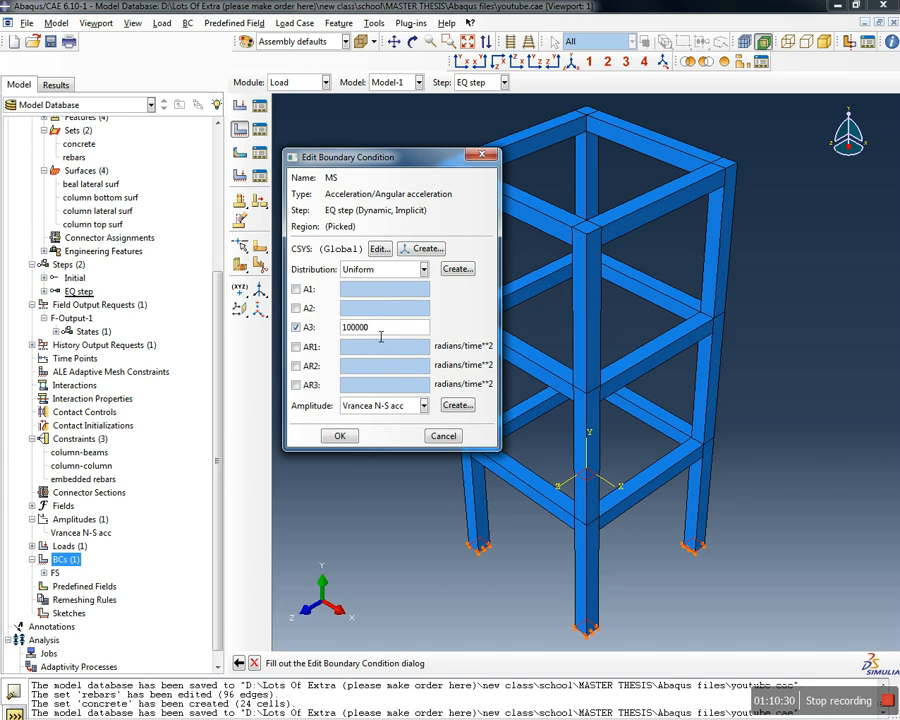
pyautogui.moveTo(369, 330); pyautogui.dragTo(358, 330)
pyautogui.click(340, 434)
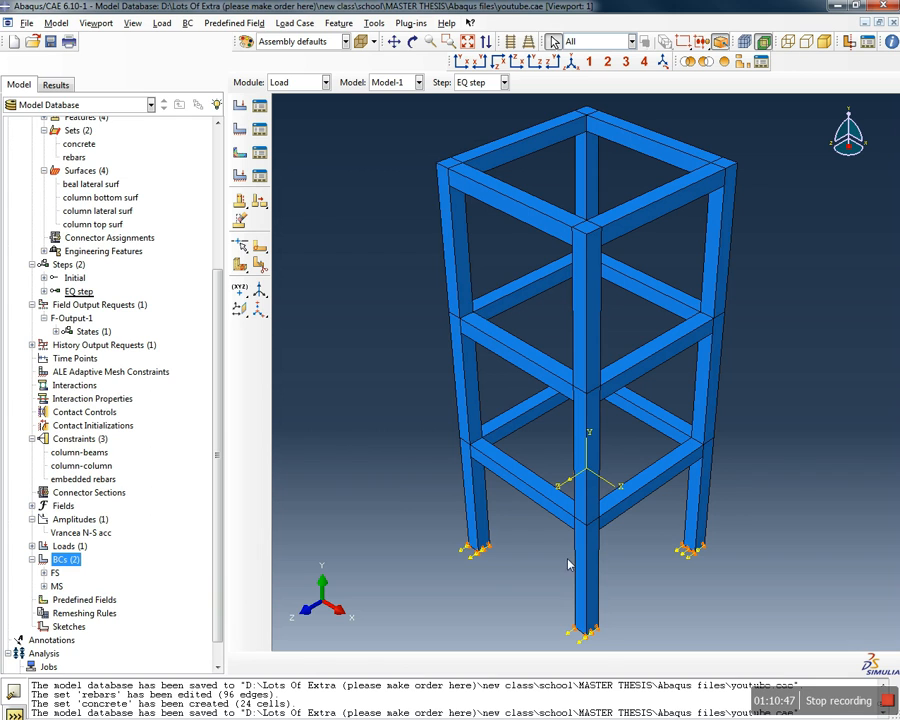
pyautogui.scroll(-2, 571, 527)
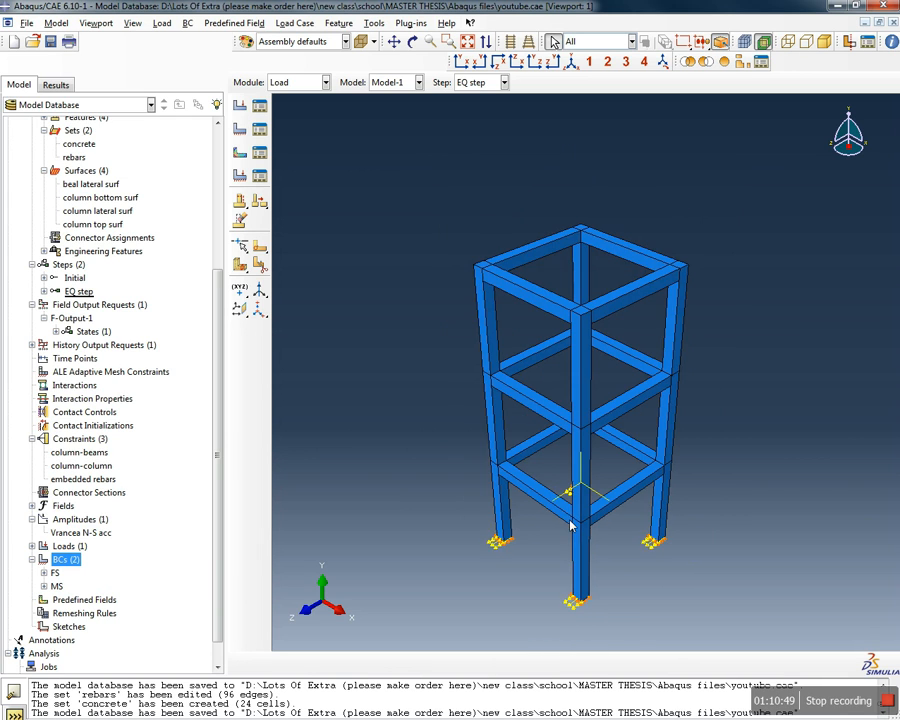
# Inspect the boundary conditions at the four column bases and save the model database
pyautogui.scroll(4, 571, 527)
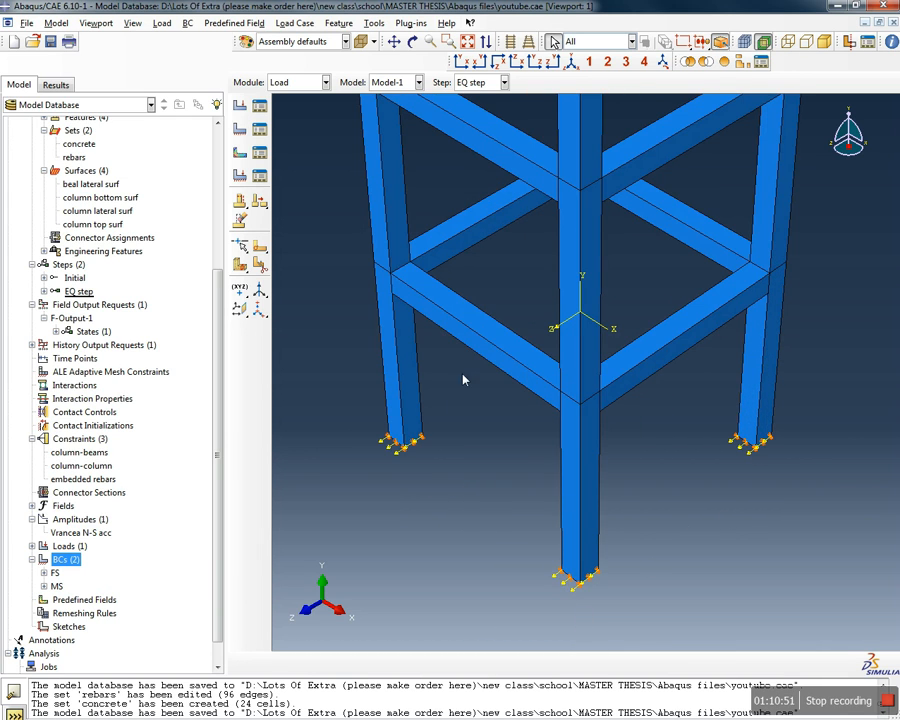
pyautogui.keyDown('ctrl'); pyautogui.keyDown('alt'); pyautogui.moveTo(513, 453); pyautogui.dragTo(539, 441); pyautogui.keyUp('alt'); pyautogui.keyUp('ctrl')
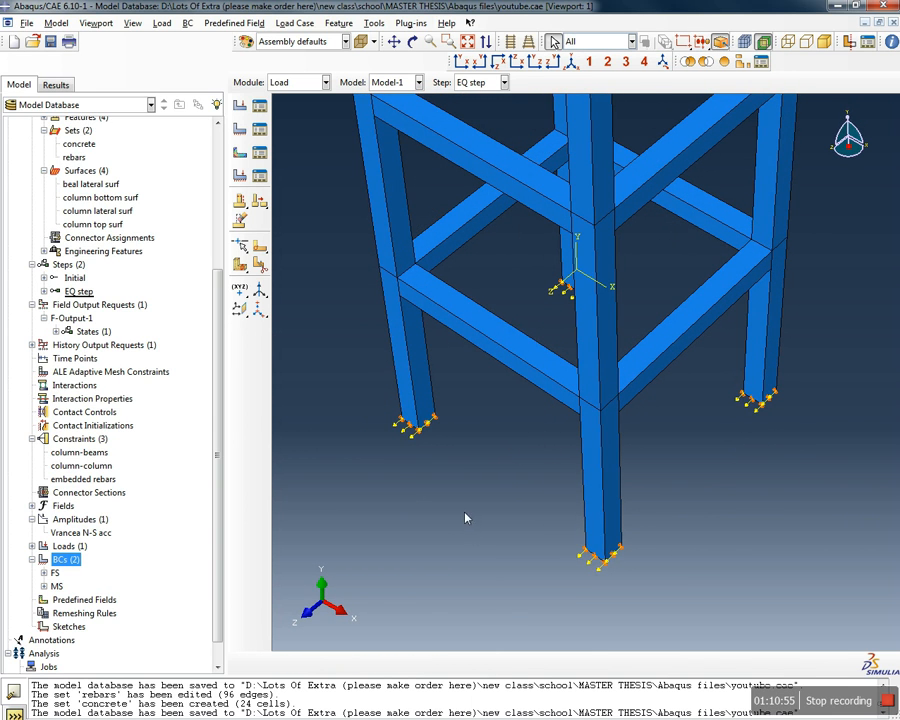
pyautogui.scroll(-3, 490, 459)
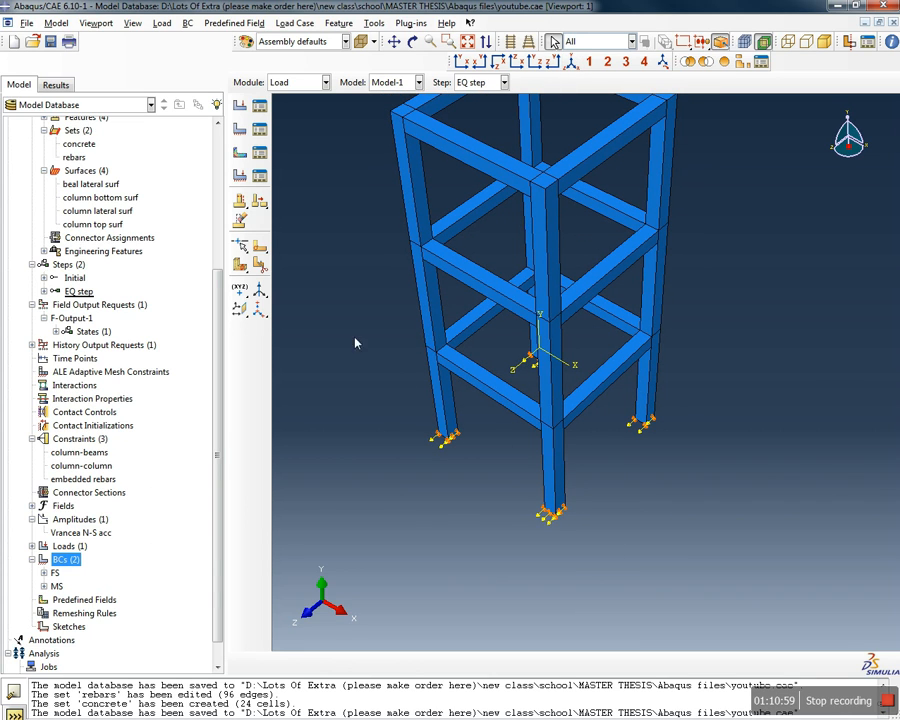
pyautogui.scroll(-1, 495, 402)
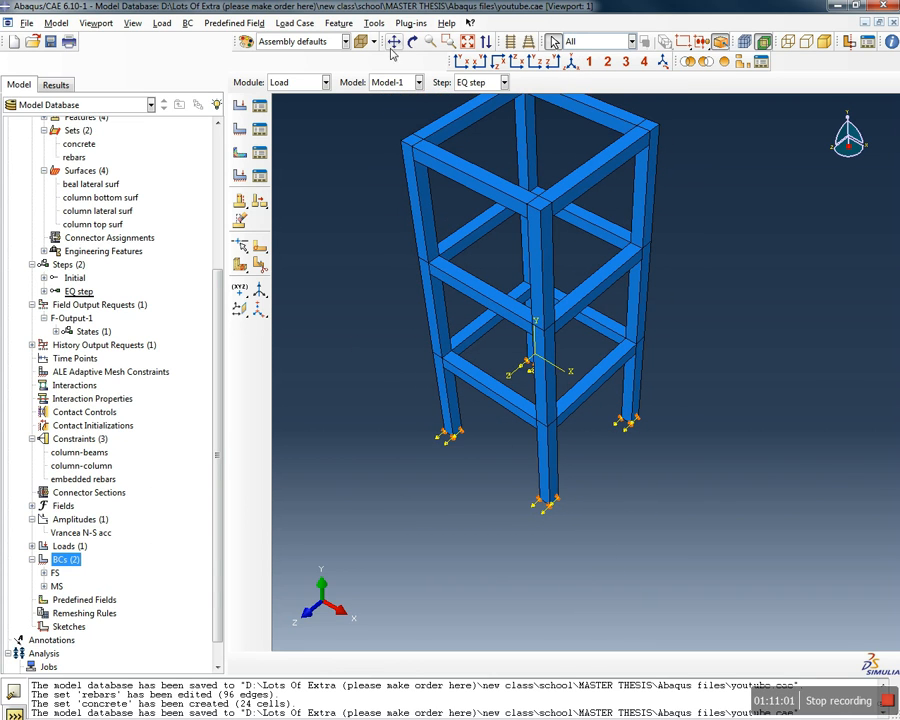
pyautogui.scroll(1, 458, 98)
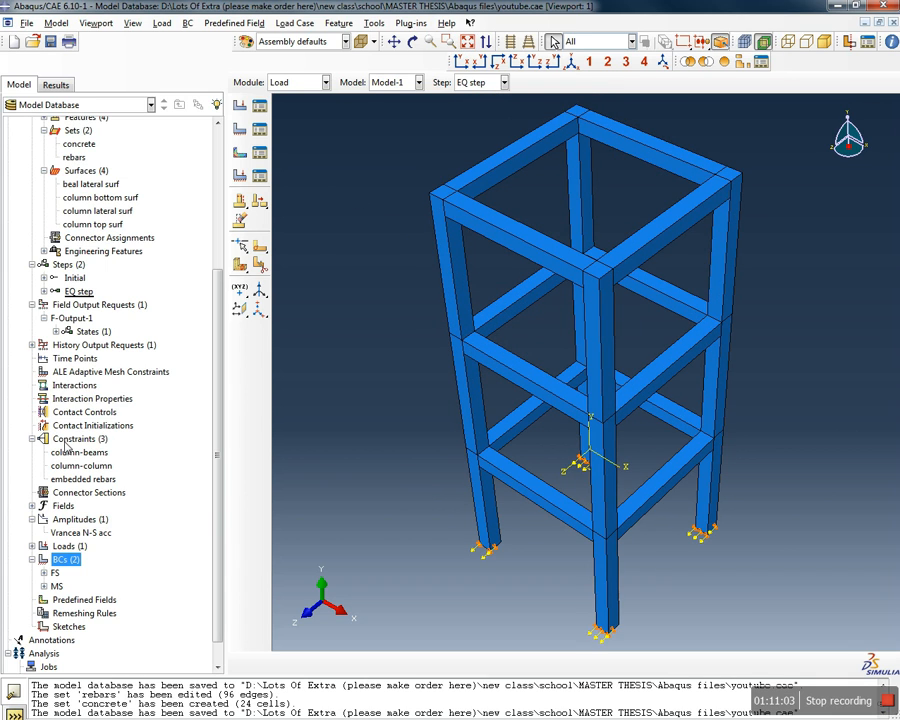
pyautogui.click(54, 45)
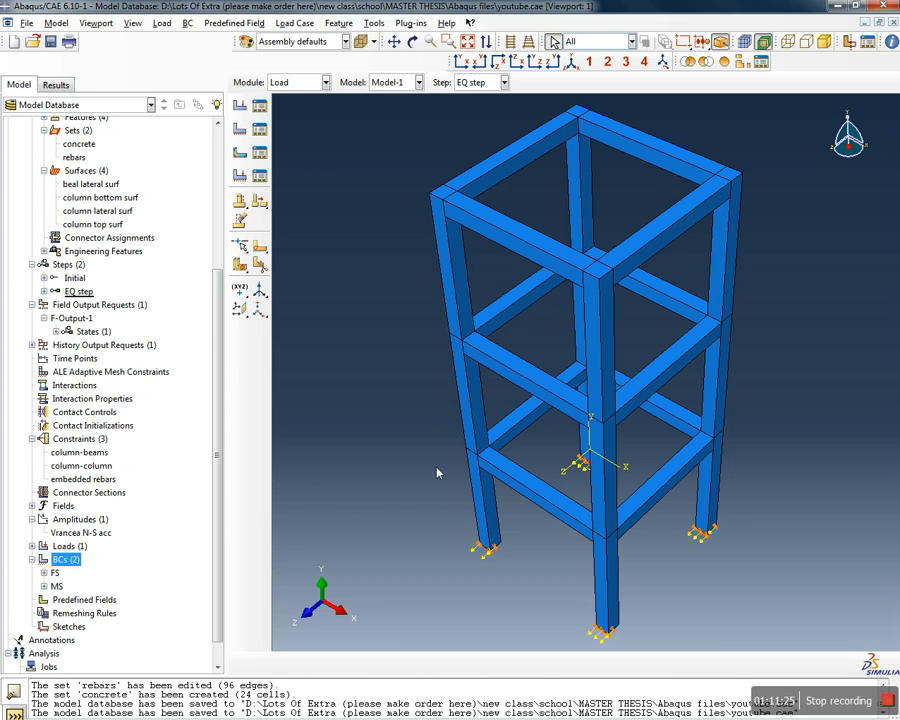
pyautogui.scroll(-2, 437, 473)
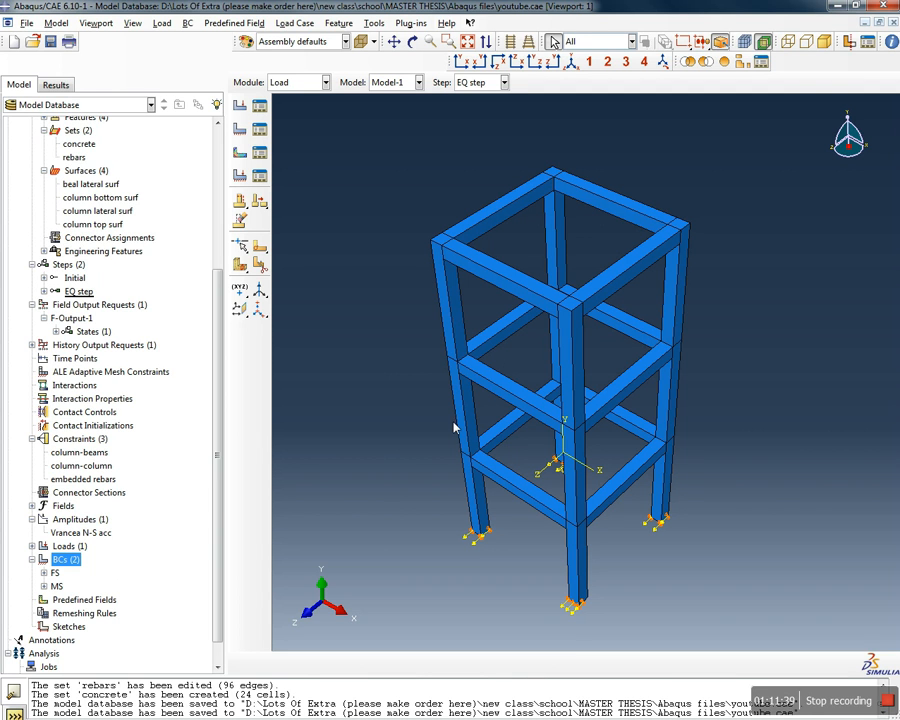
pyautogui.moveTo(424, 444)
pyautogui.keyDown('ctrl'); pyautogui.keyDown('alt'); pyautogui.mouseDown()
pyautogui.moveTo(400, 470)
pyautogui.moveTo(433, 437)
pyautogui.mouseUp(); pyautogui.keyUp('alt'); pyautogui.keyUp('ctrl')
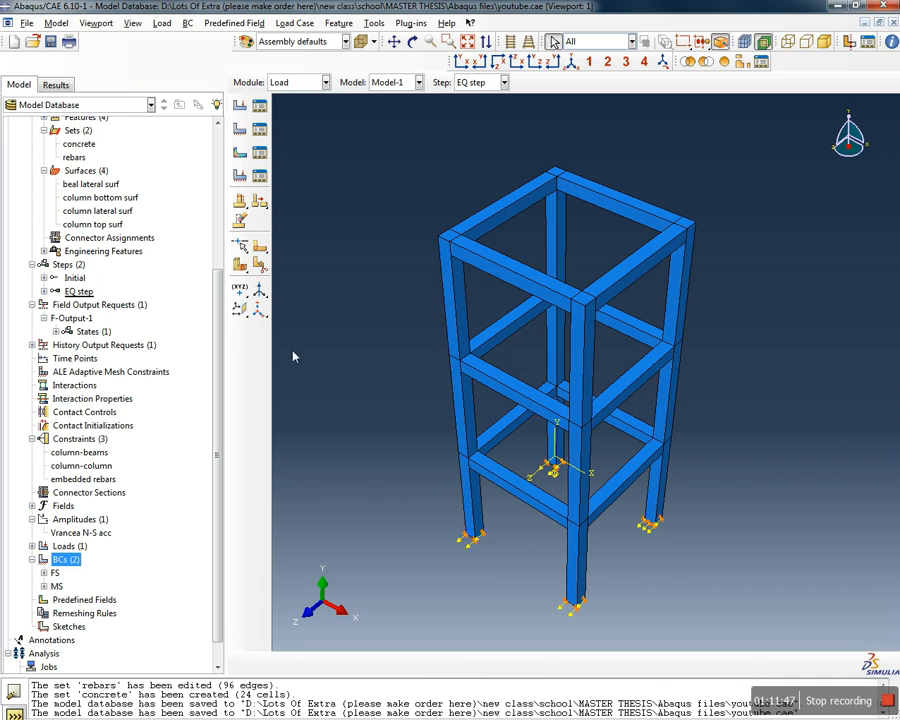
# Assign a beam section orientation to the whole Rebar part in the Property module, with n1 direction 0.0,0.0,-1.0
pyautogui.click(311, 86)
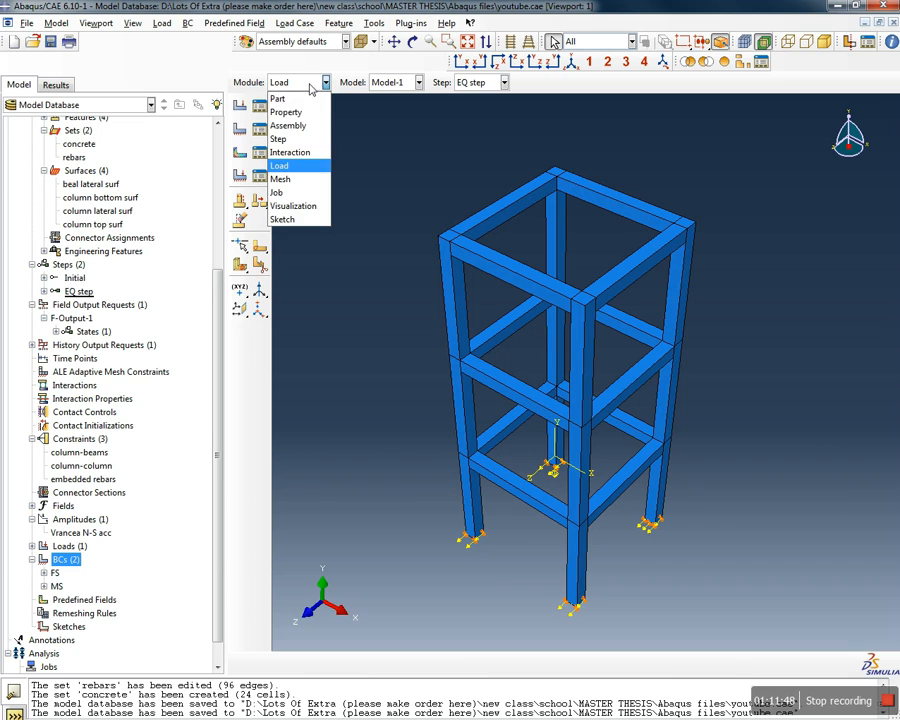
pyautogui.click(295, 112)
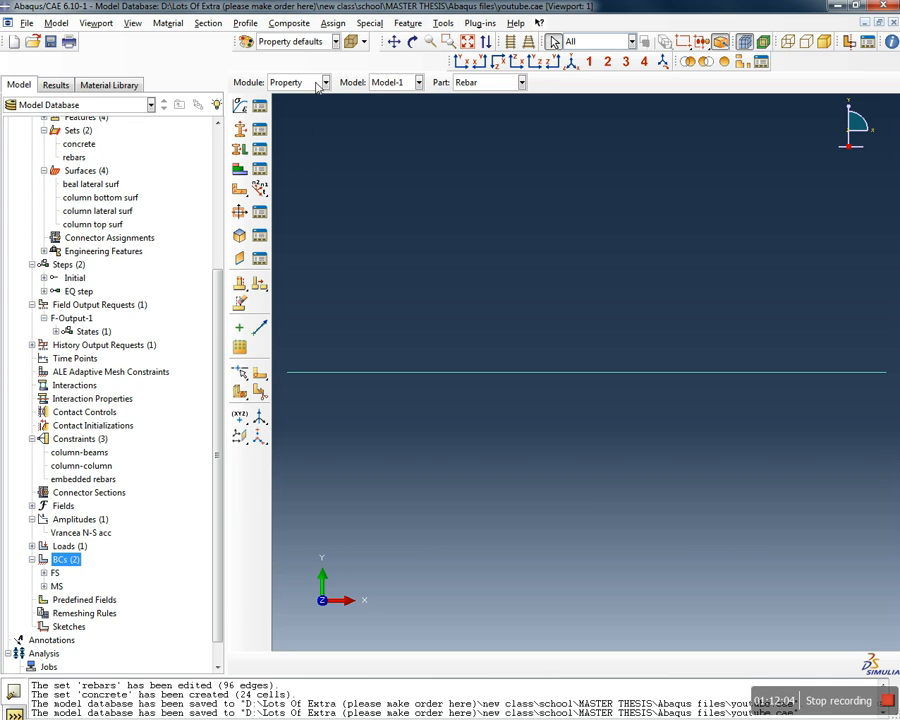
pyautogui.click(333, 23)
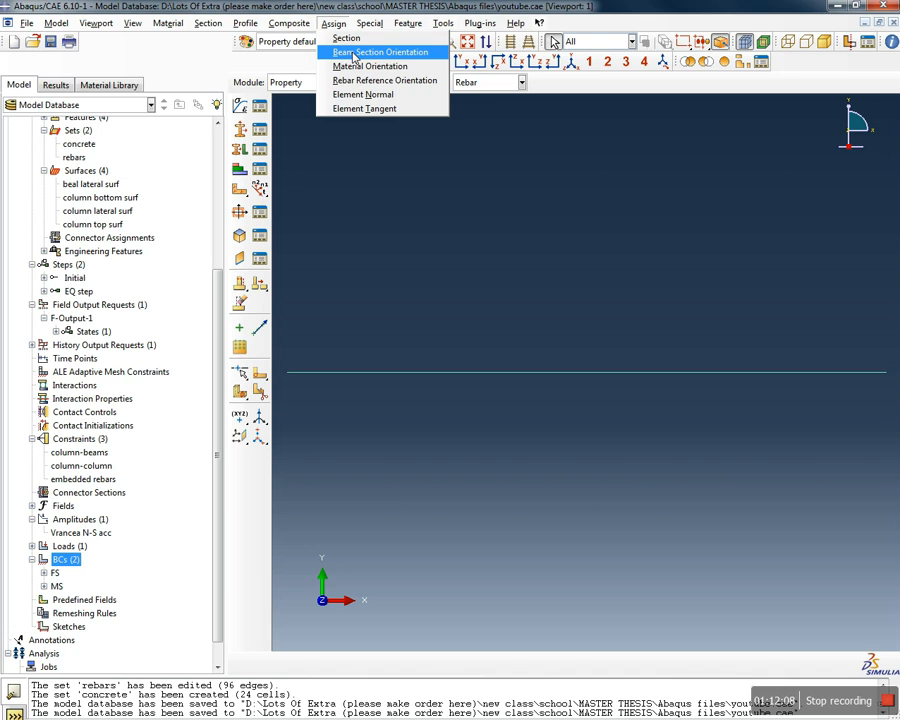
pyautogui.click(353, 53)
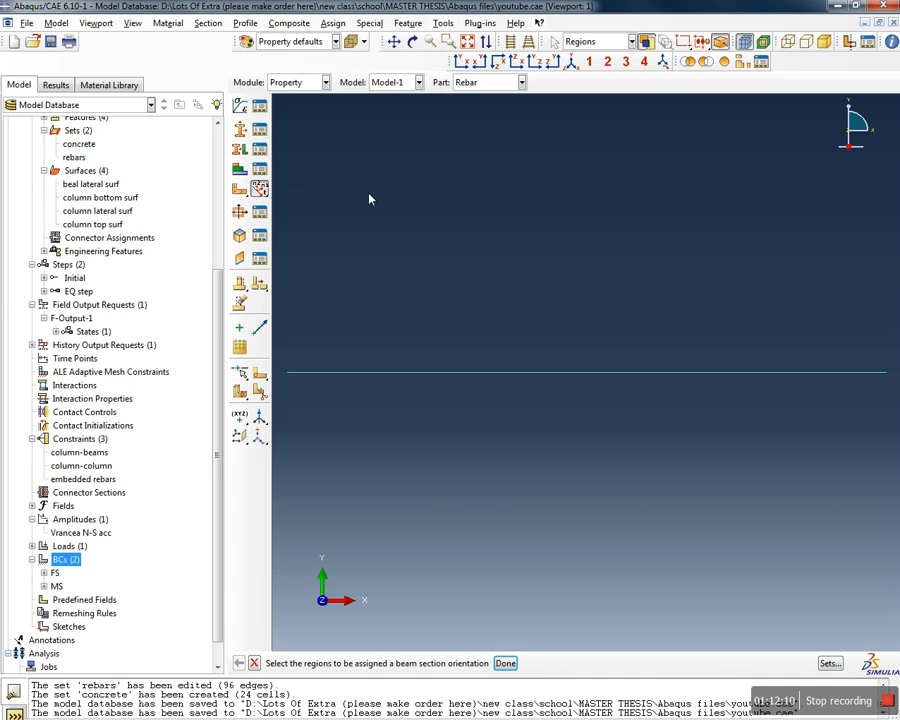
pyautogui.scroll(5, 221, 366)
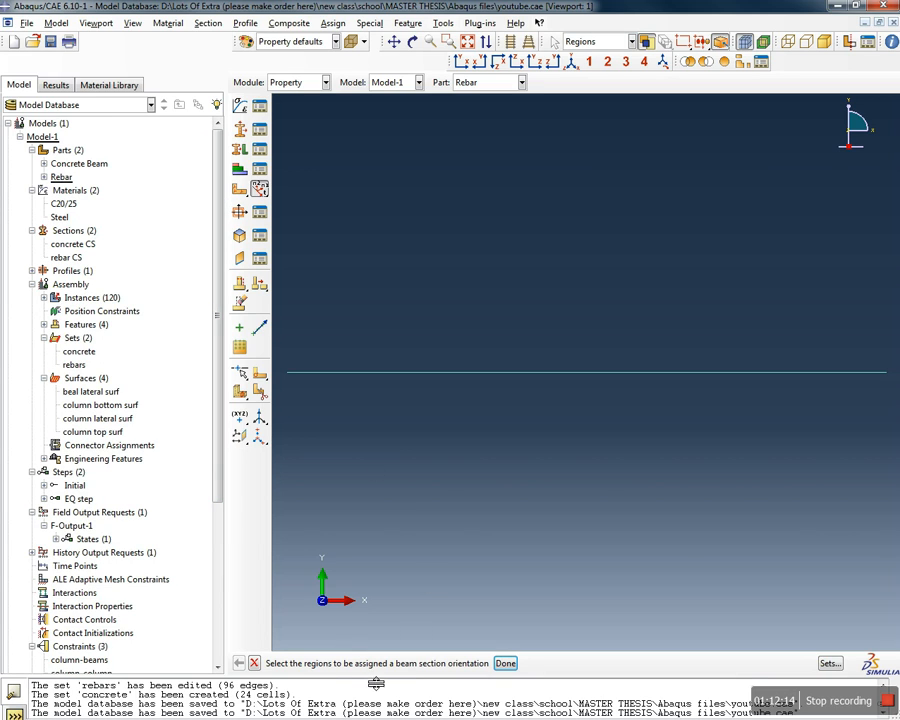
pyautogui.click(404, 374)
pyautogui.click(505, 663)
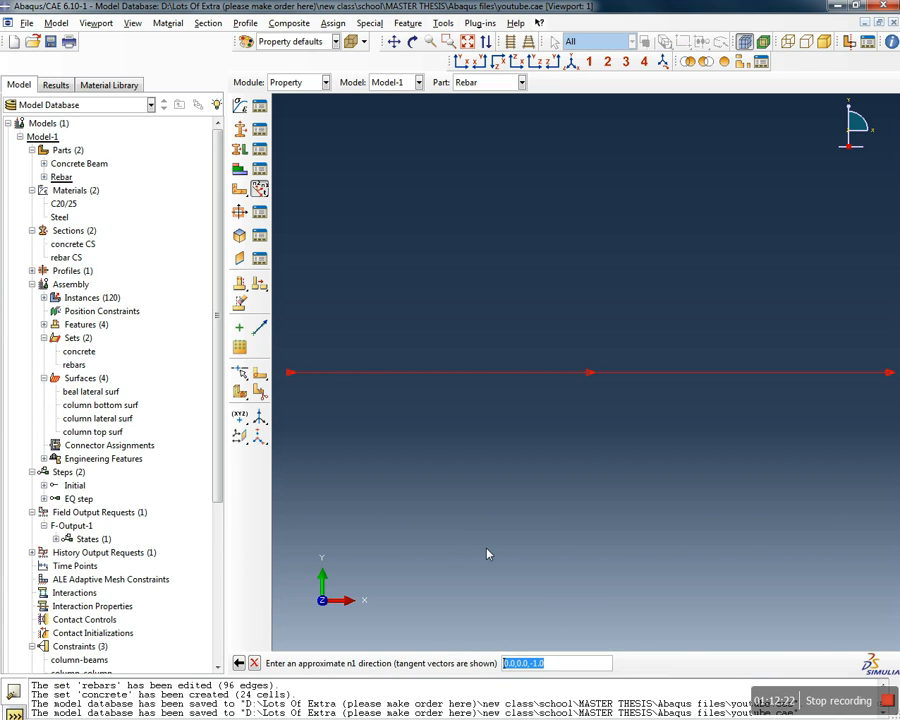
pyautogui.press('Return')
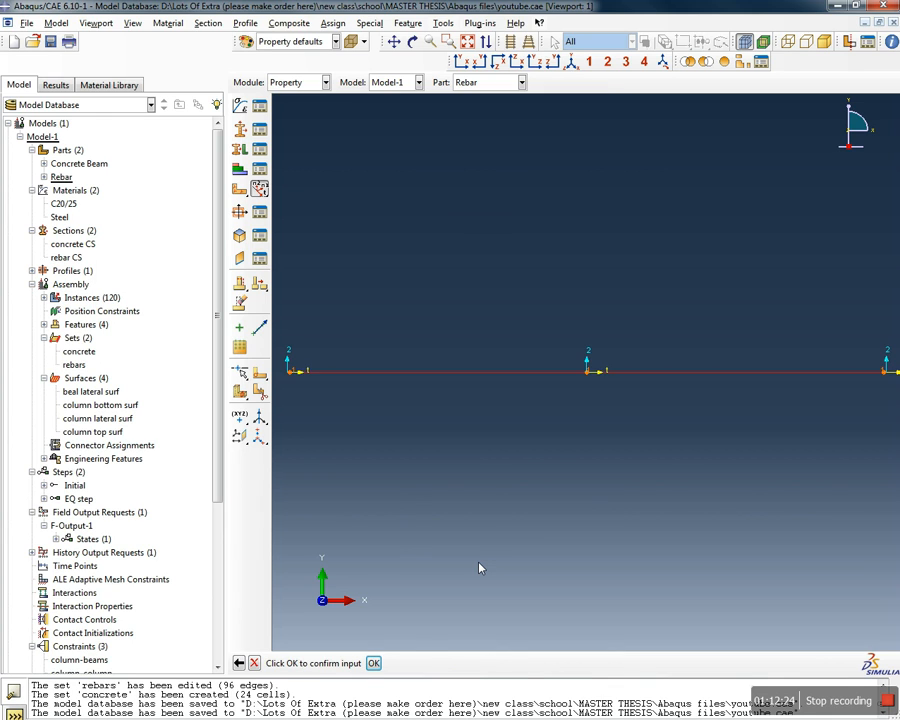
pyautogui.press('Return')
pyautogui.scroll(2, 476, 563)
pyautogui.scroll(-3, 434, 480)
pyautogui.scroll(6, 438, 483)
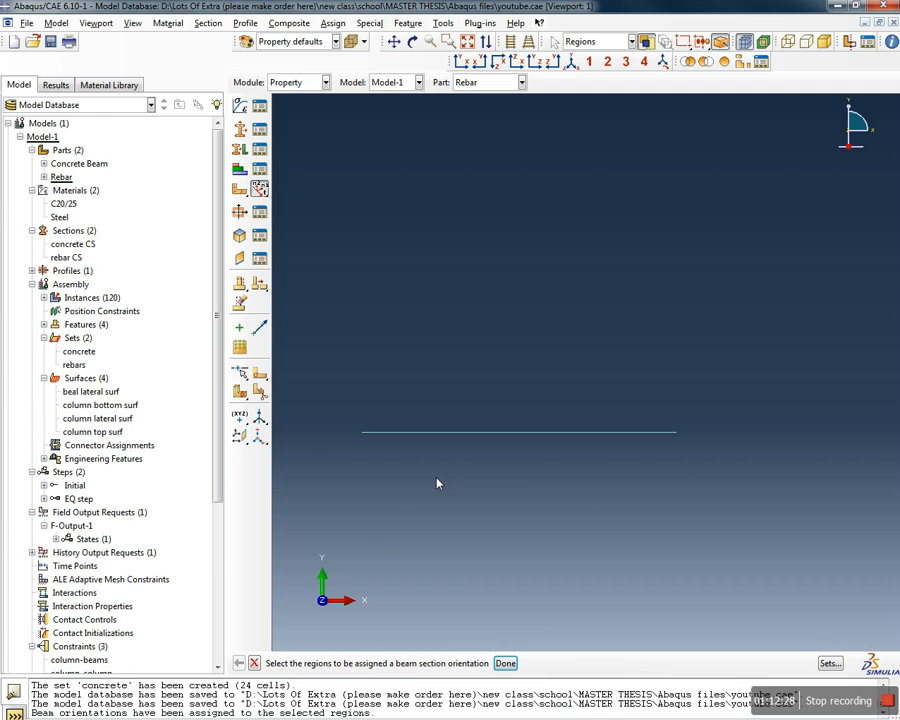
pyautogui.click(254, 663)
pyautogui.moveTo(220, 373)
pyautogui.mouseDown()
pyautogui.moveTo(220, 442)
pyautogui.moveTo(220, 371)
pyautogui.mouseUp()
# Switch to the Mesh module with the whole frame assembly as the object
pyautogui.click(298, 82)
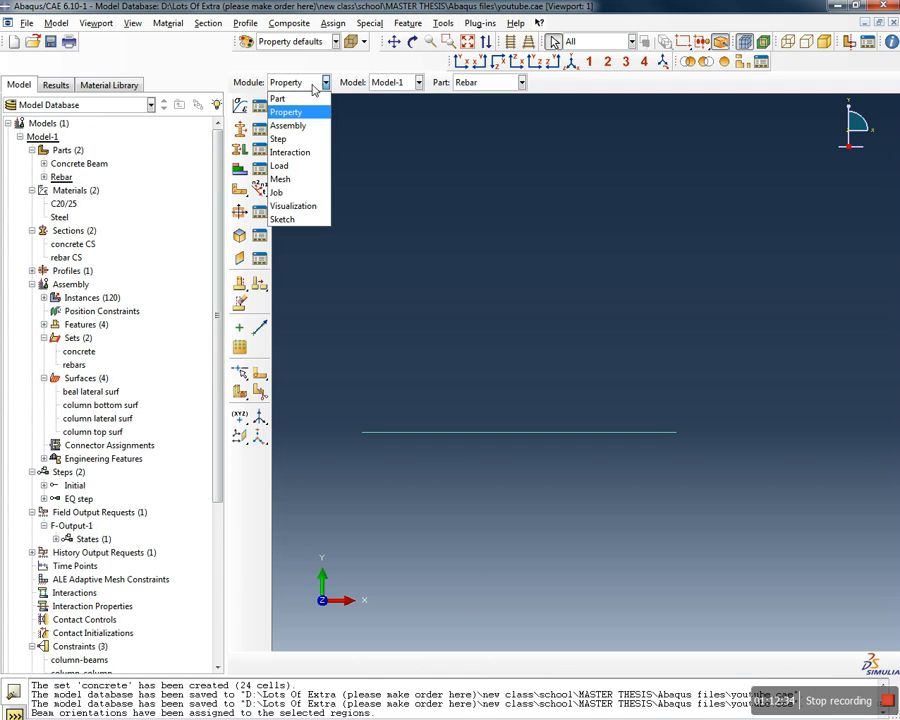
pyautogui.click(287, 174)
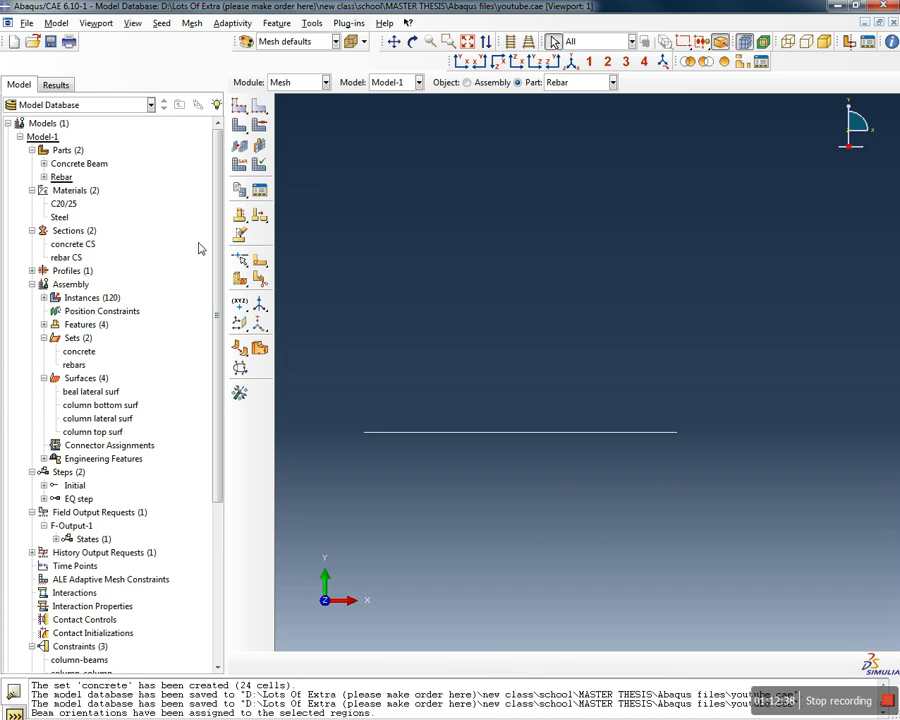
pyautogui.doubleClick(70, 285)
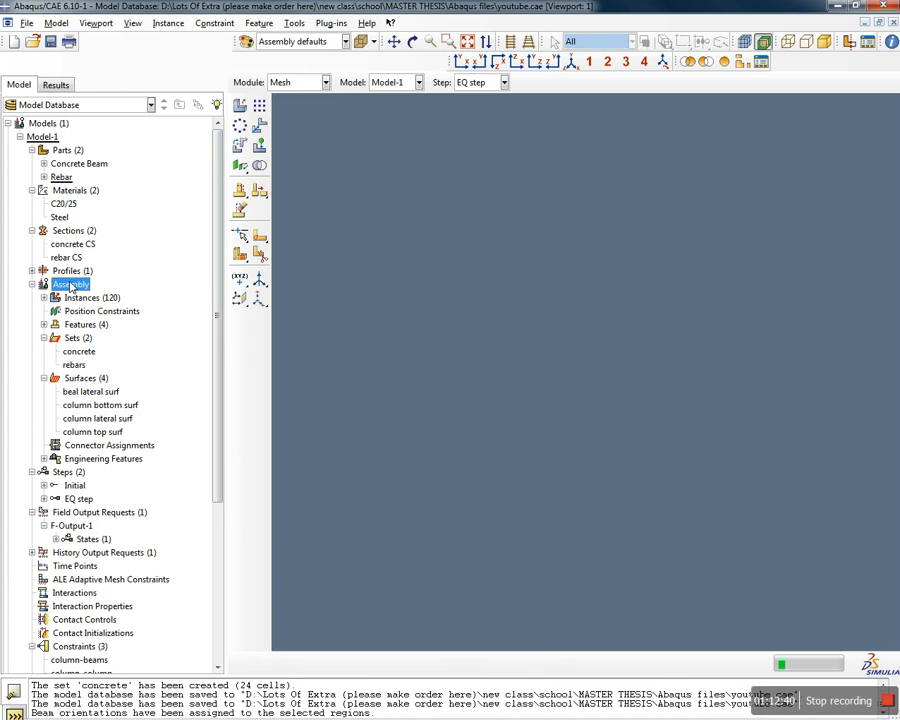
pyautogui.click(312, 84)
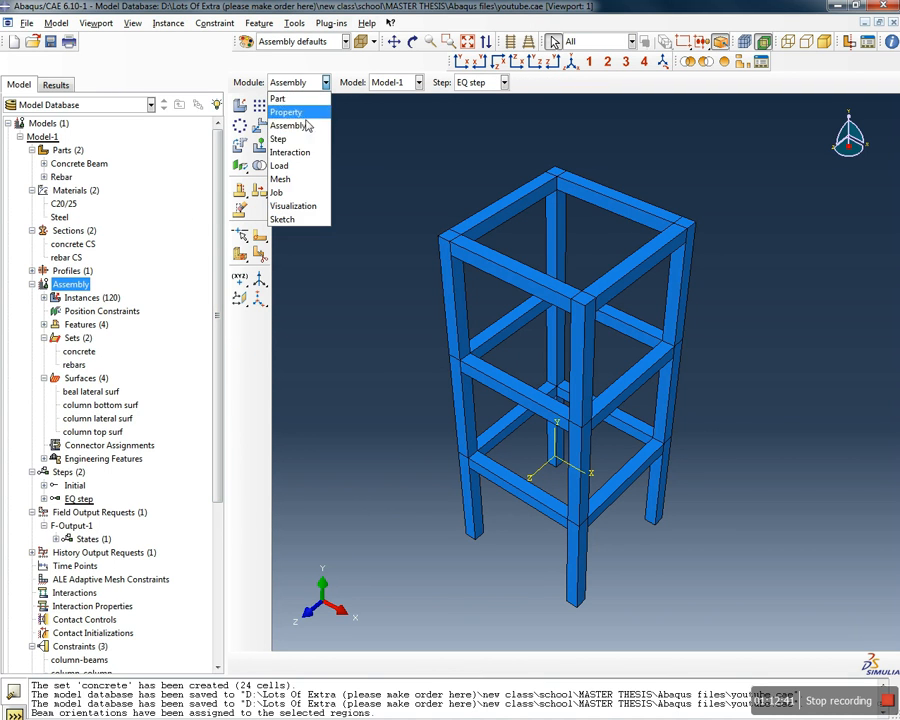
pyautogui.click(301, 184)
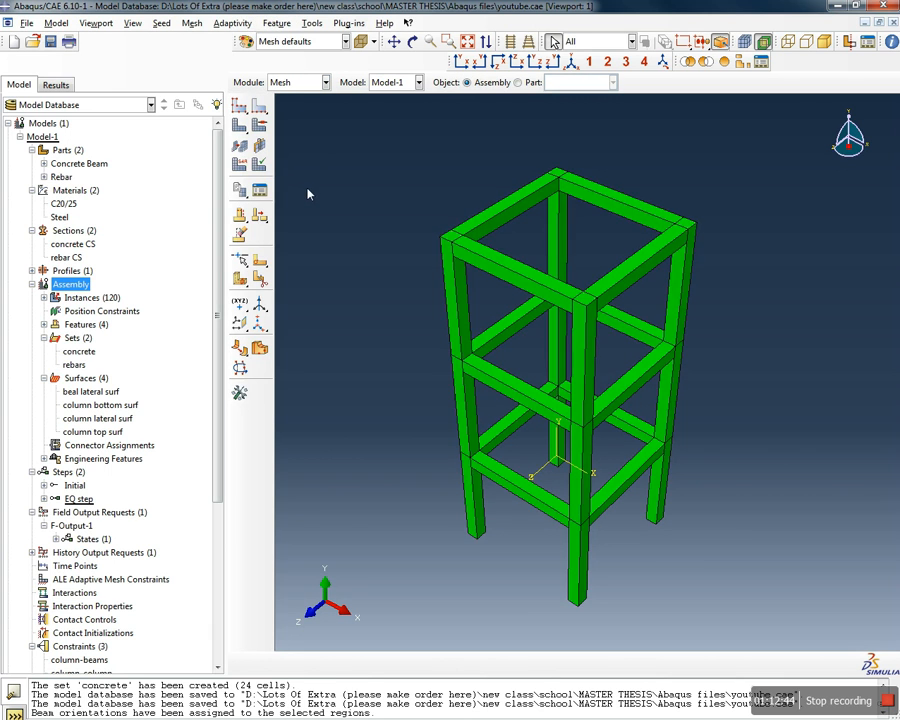
# Examine the frame assembly from several sides and review the sets, constraints and boundary conditions in the model tree
pyautogui.keyDown('ctrl'); pyautogui.keyDown('alt'); pyautogui.moveTo(653, 523); pyautogui.dragTo(558, 283); pyautogui.keyUp('alt'); pyautogui.keyUp('ctrl')
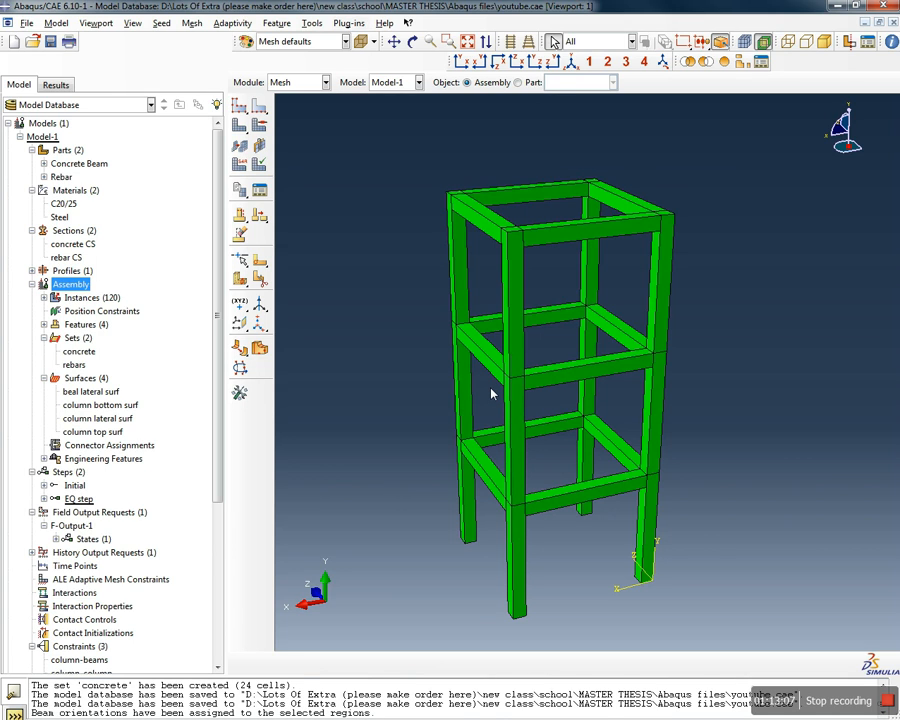
pyautogui.keyDown('ctrl'); pyautogui.keyDown('alt'); pyautogui.moveTo(524, 536); pyautogui.dragTo(617, 575); pyautogui.keyUp('alt'); pyautogui.keyUp('ctrl')
pyautogui.keyDown('ctrl'); pyautogui.keyDown('alt'); pyautogui.moveTo(470, 310); pyautogui.dragTo(415, 305); pyautogui.keyUp('alt'); pyautogui.keyUp('ctrl')
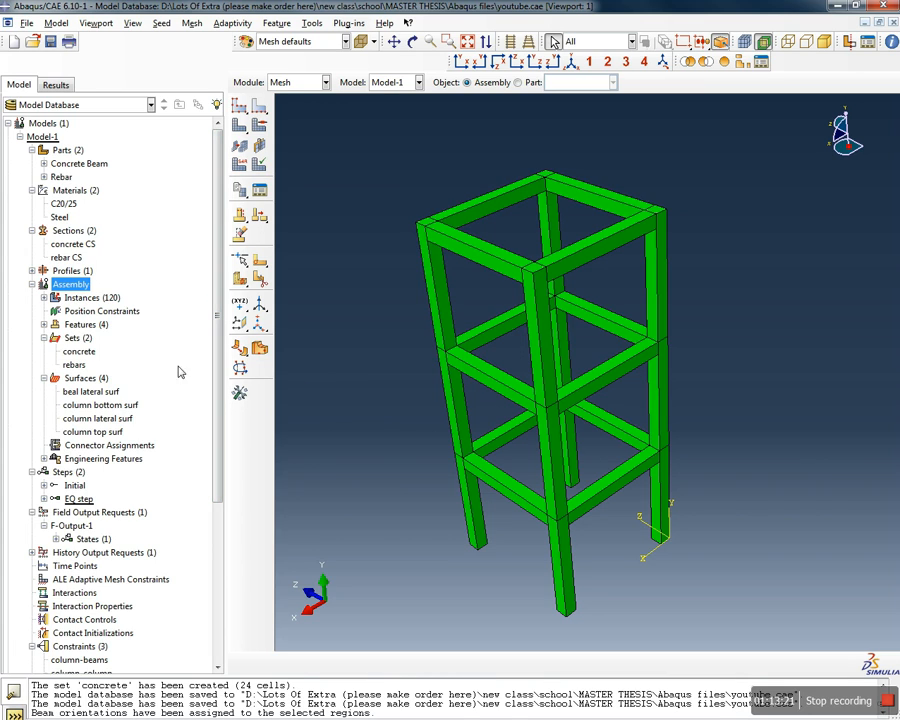
pyautogui.click(185, 27)
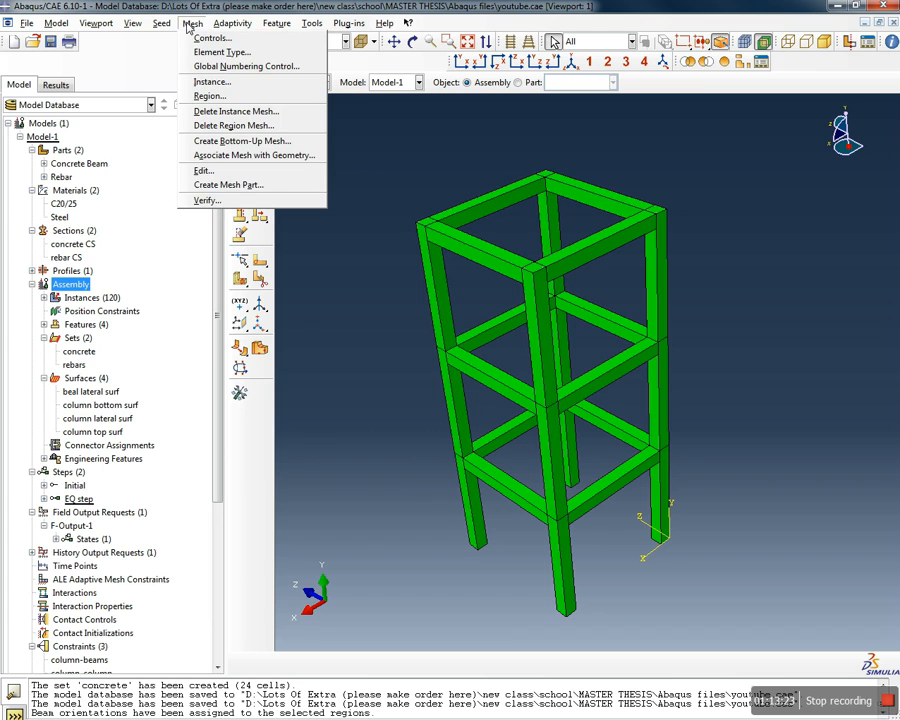
pyautogui.click(185, 13)
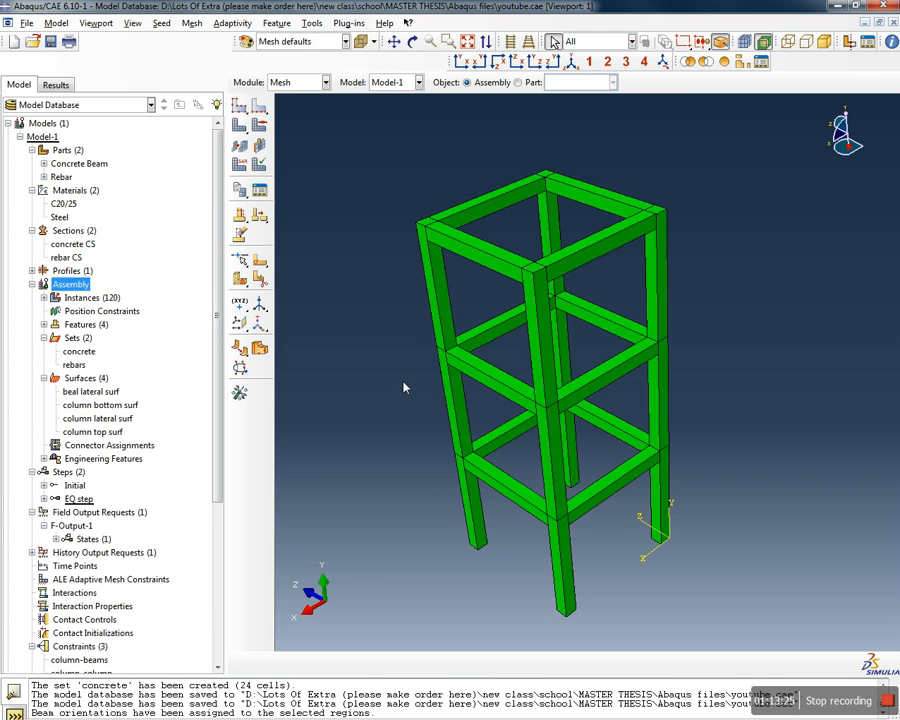
pyautogui.keyDown('ctrl'); pyautogui.keyDown('alt'); pyautogui.moveTo(458, 406); pyautogui.dragTo(495, 378); pyautogui.keyUp('alt'); pyautogui.keyUp('ctrl')
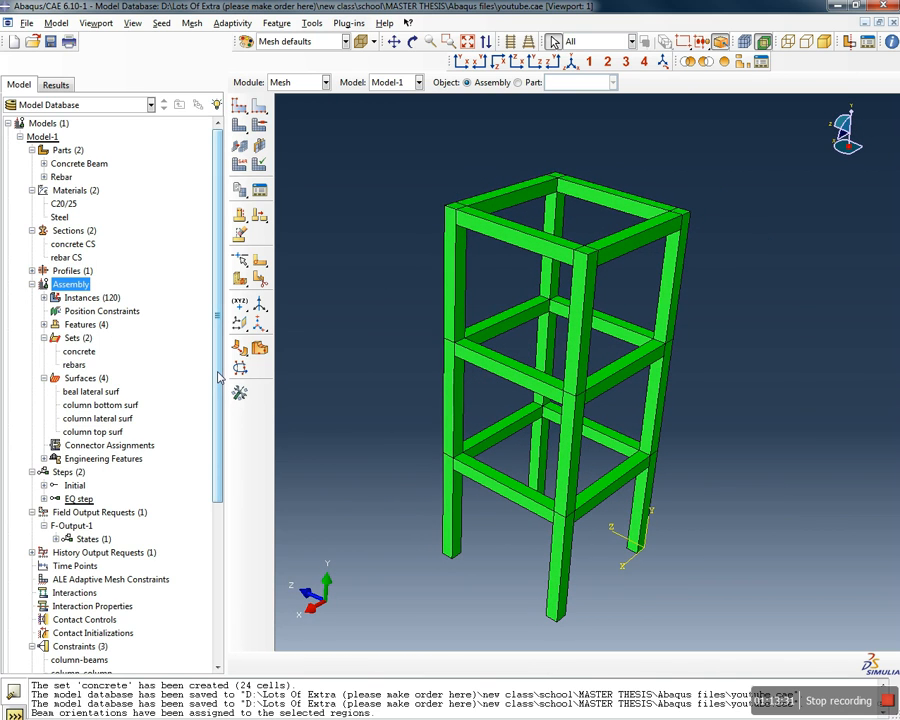
pyautogui.scroll(1, 540, 508)
pyautogui.scroll(-1, 517, 485)
pyautogui.moveTo(218, 363); pyautogui.dragTo(221, 518)
pyautogui.moveTo(598, 455)
pyautogui.keyDown('ctrl'); pyautogui.keyDown('alt'); pyautogui.mouseDown()
pyautogui.moveTo(575, 485)
pyautogui.moveTo(610, 469)
pyautogui.mouseUp(); pyautogui.keyUp('alt'); pyautogui.keyUp('ctrl')
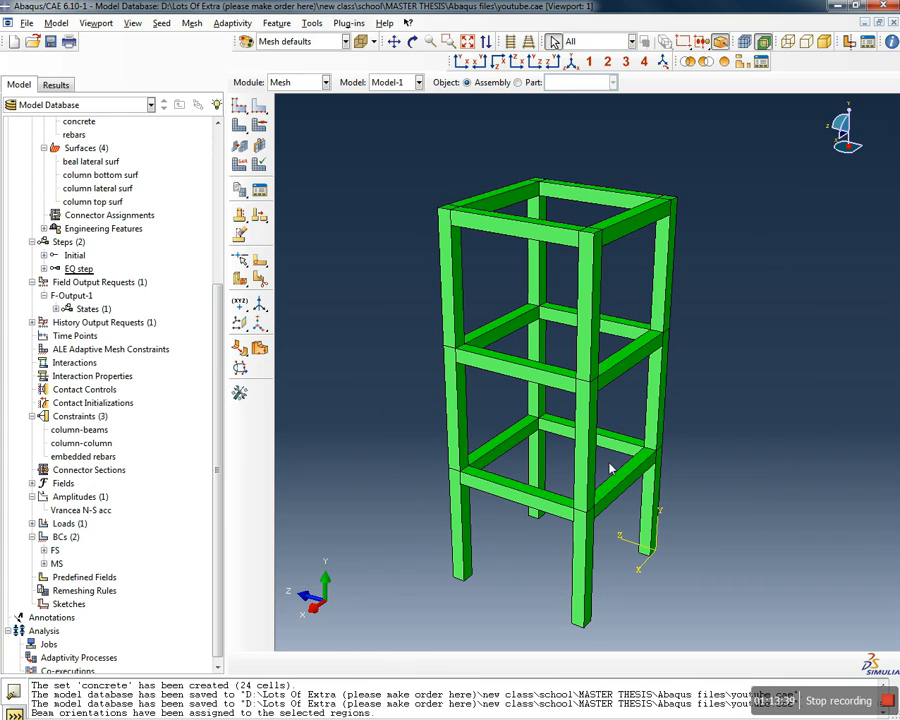
pyautogui.moveTo(219, 399); pyautogui.dragTo(209, 430)
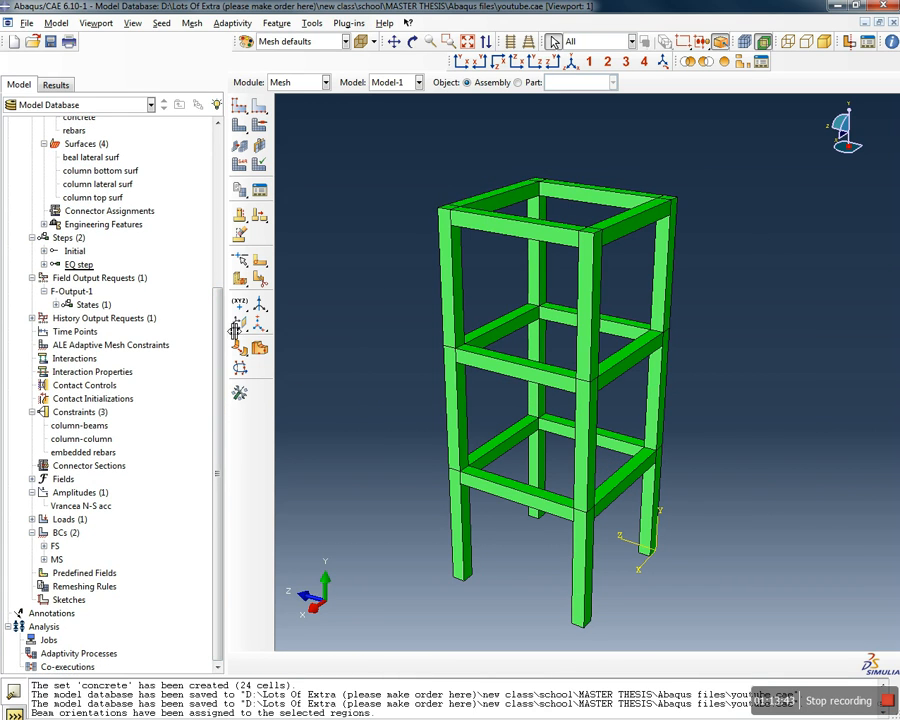
pyautogui.scroll(5, 112, 251)
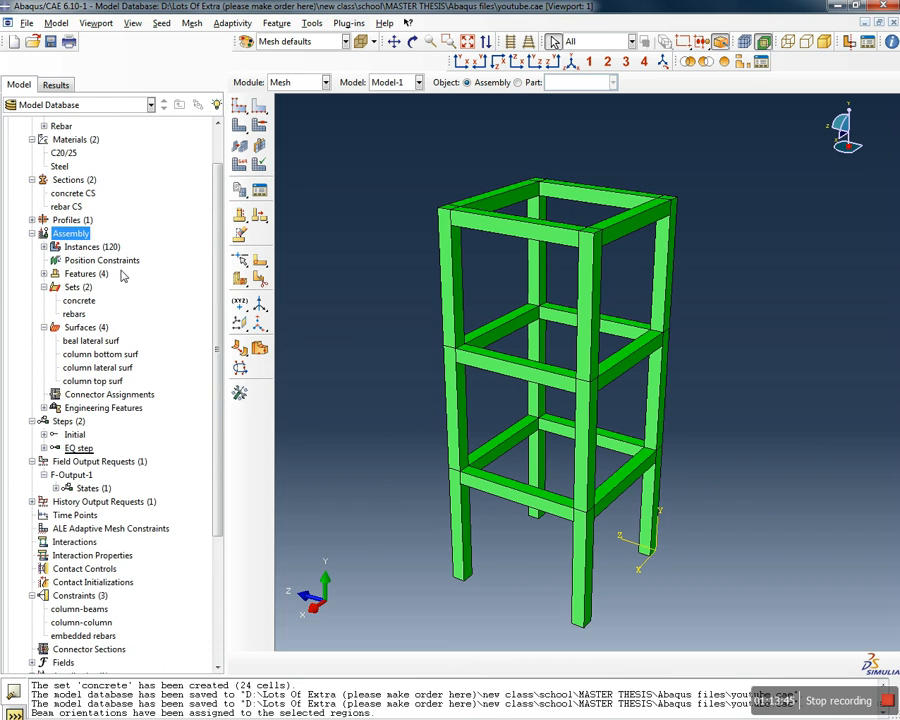
pyautogui.doubleClick(74, 314)
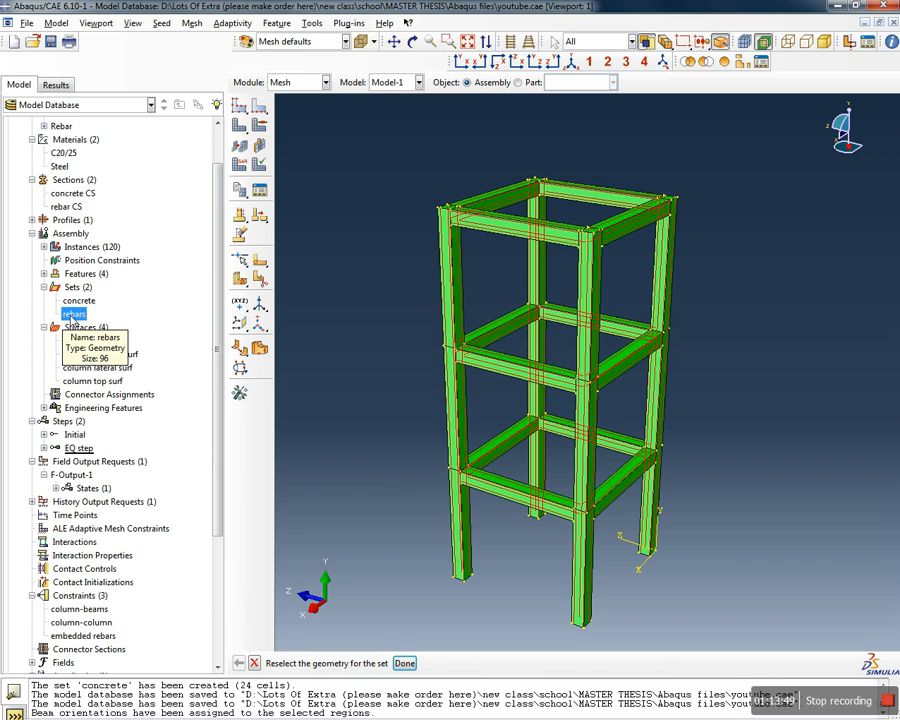
pyautogui.click(194, 25)
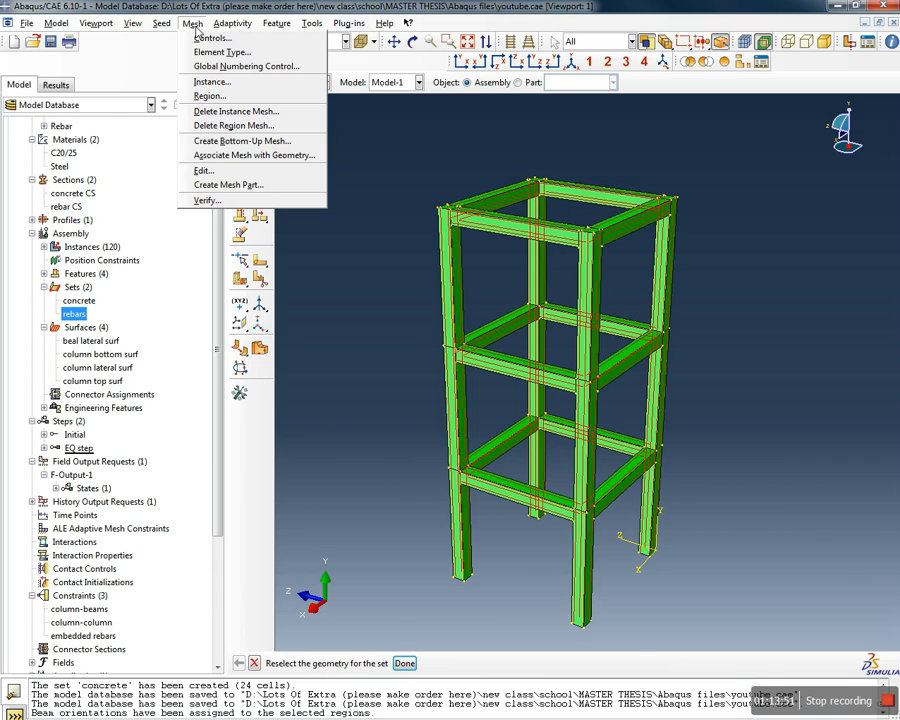
pyautogui.moveTo(167, 33)
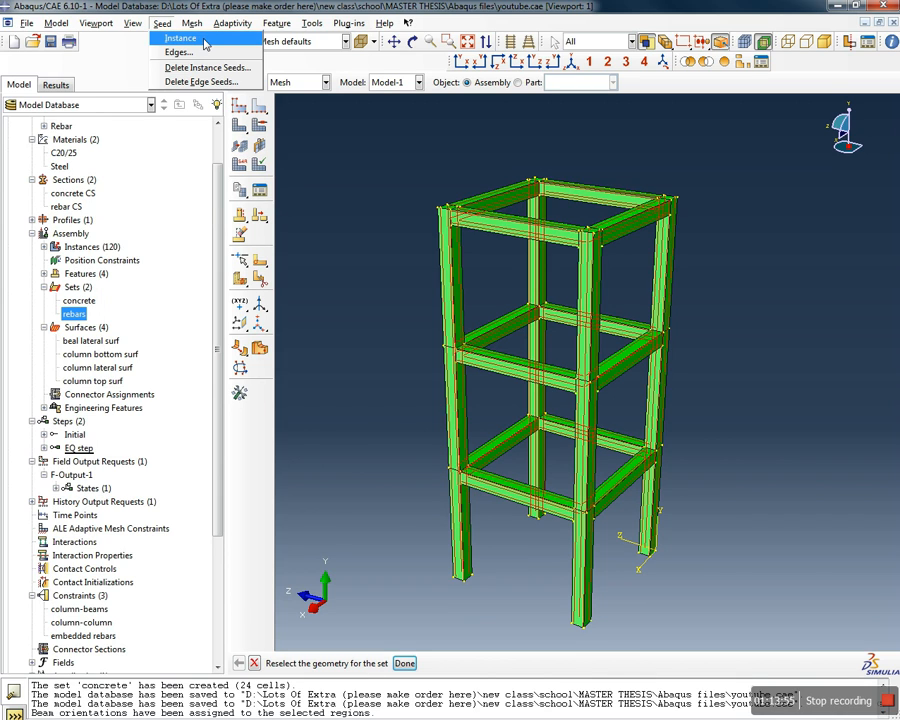
pyautogui.click(186, 38)
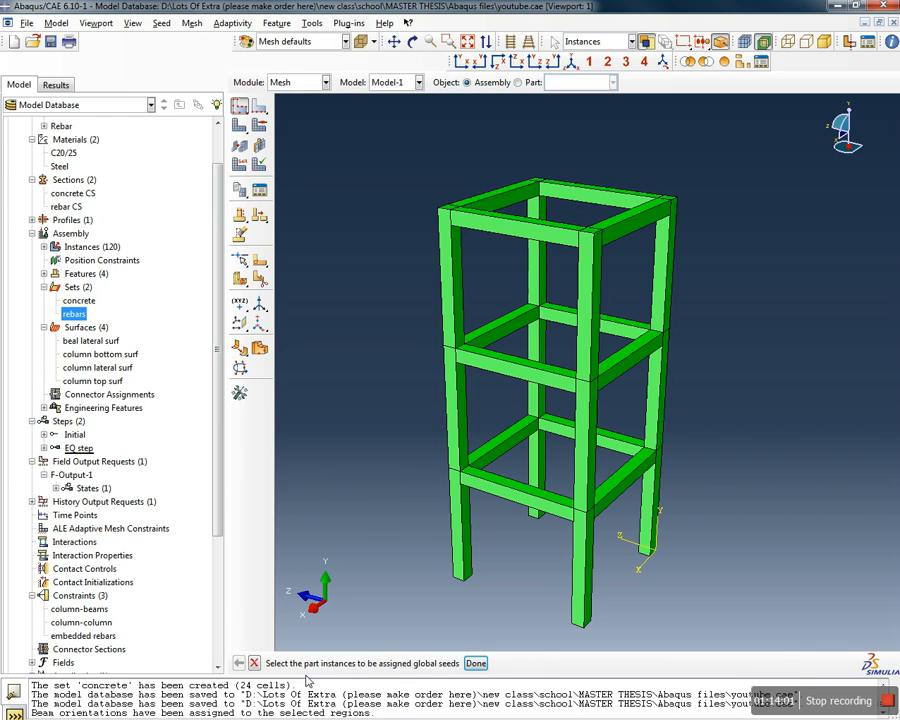
pyautogui.click(475, 663)
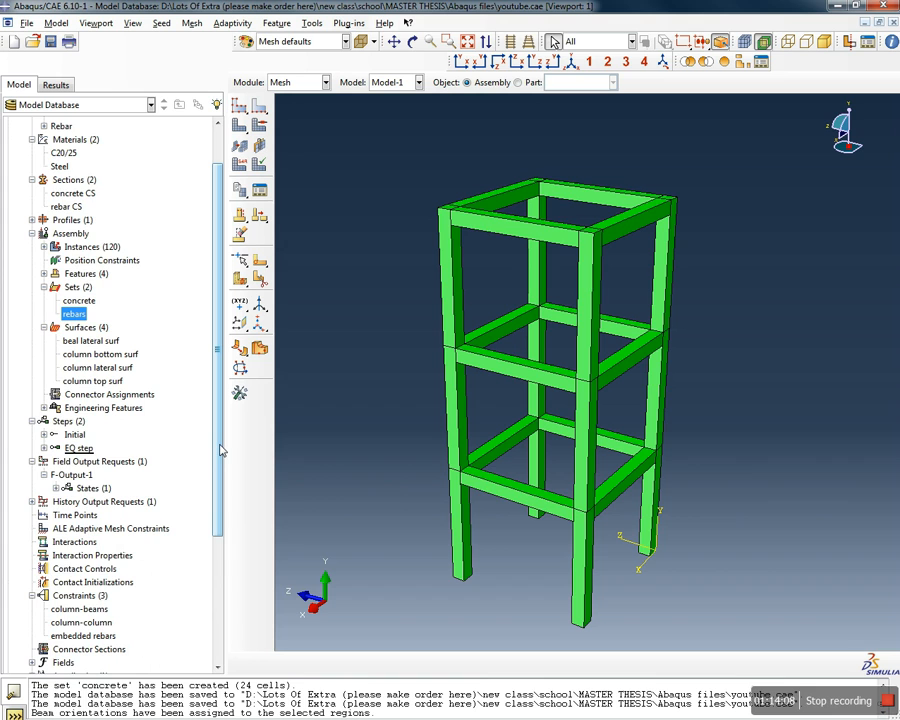
pyautogui.moveTo(220, 436); pyautogui.dragTo(219, 408)
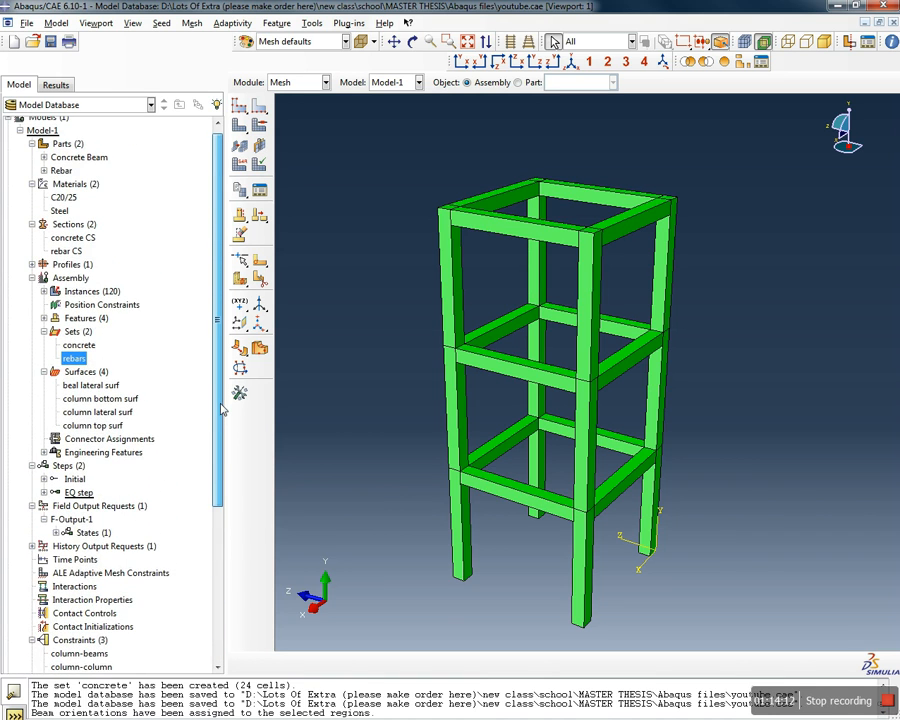
# Select every Concrete Beam instance among the assembly instances, covering all columns and beams of the frame, and suppress them
pyautogui.click(44, 291)
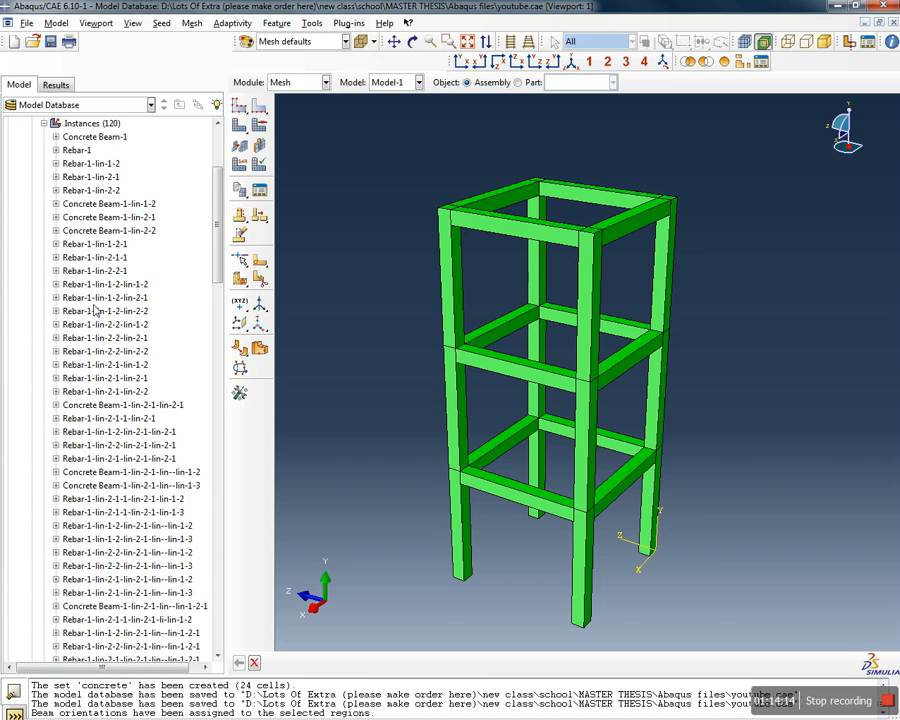
pyautogui.moveTo(219, 252); pyautogui.dragTo(220, 213)
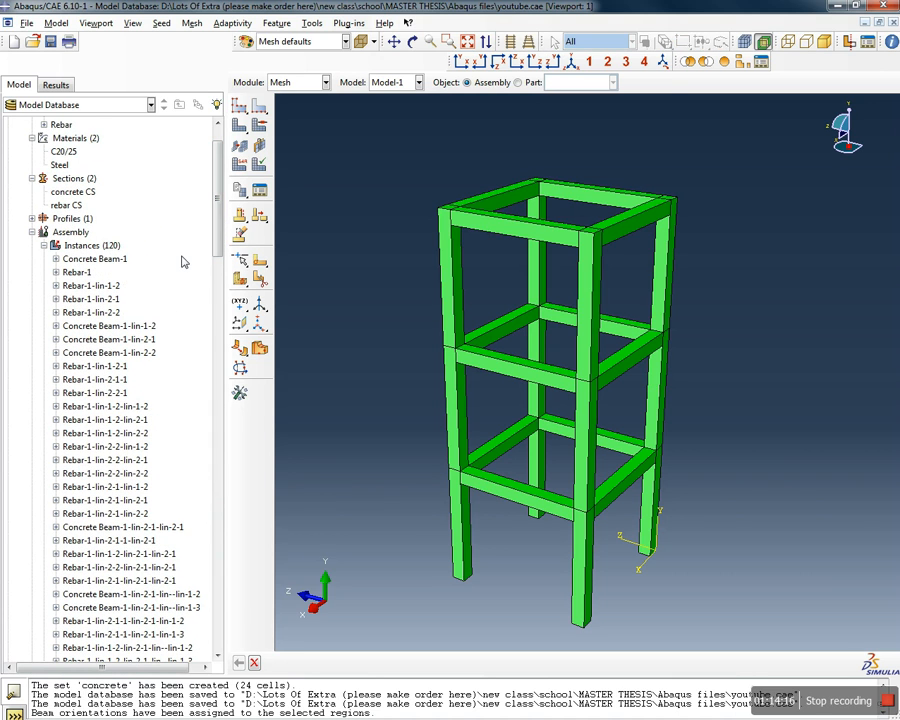
pyautogui.click(95, 259)
pyautogui.keyDown('ctrl'); pyautogui.click(80, 326); pyautogui.keyUp('ctrl')
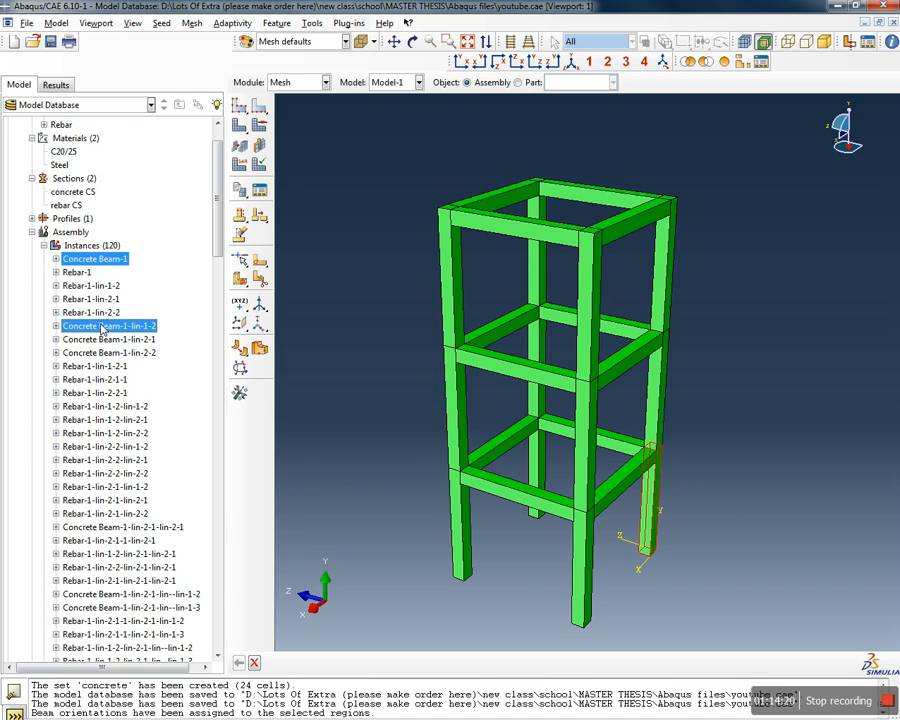
pyautogui.keyDown('shift'); pyautogui.click(96, 353); pyautogui.keyUp('shift')
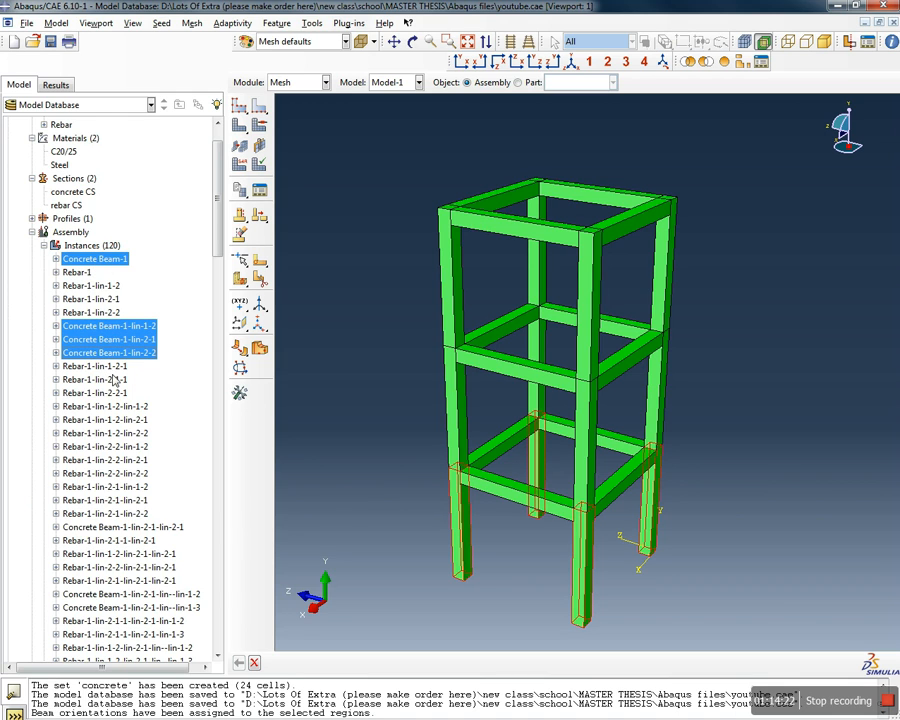
pyautogui.scroll(-5, 105, 345)
pyautogui.scroll(-1, 105, 330)
pyautogui.keyDown('ctrl'); pyautogui.click(100, 316); pyautogui.keyUp('ctrl')
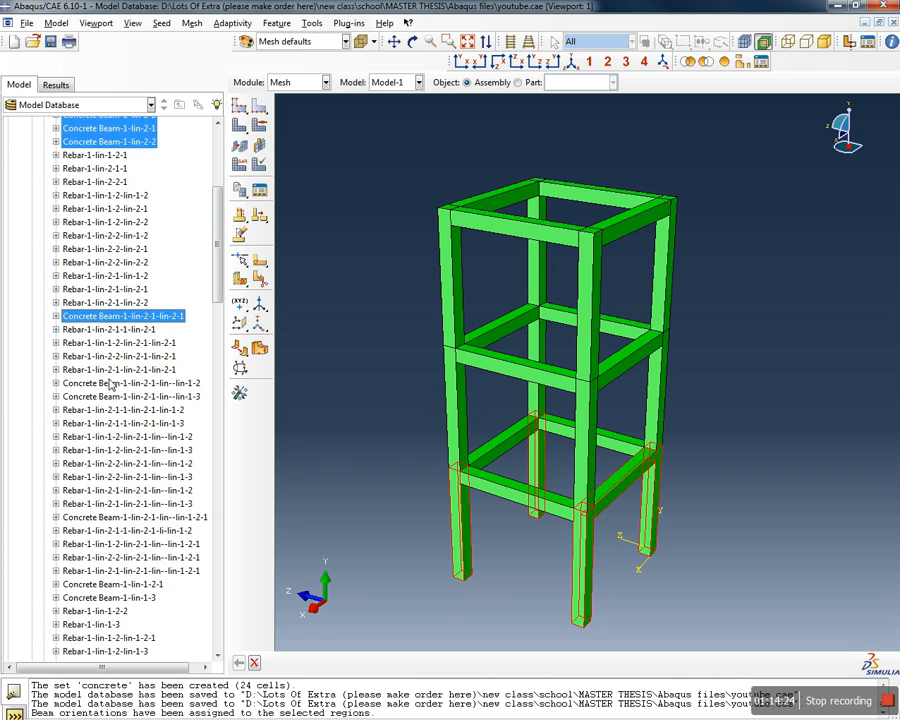
pyautogui.keyDown('ctrl'); pyautogui.click(106, 383); pyautogui.keyUp('ctrl')
pyautogui.keyDown('ctrl'); pyautogui.click(109, 397); pyautogui.keyUp('ctrl')
pyautogui.scroll(-6, 109, 398)
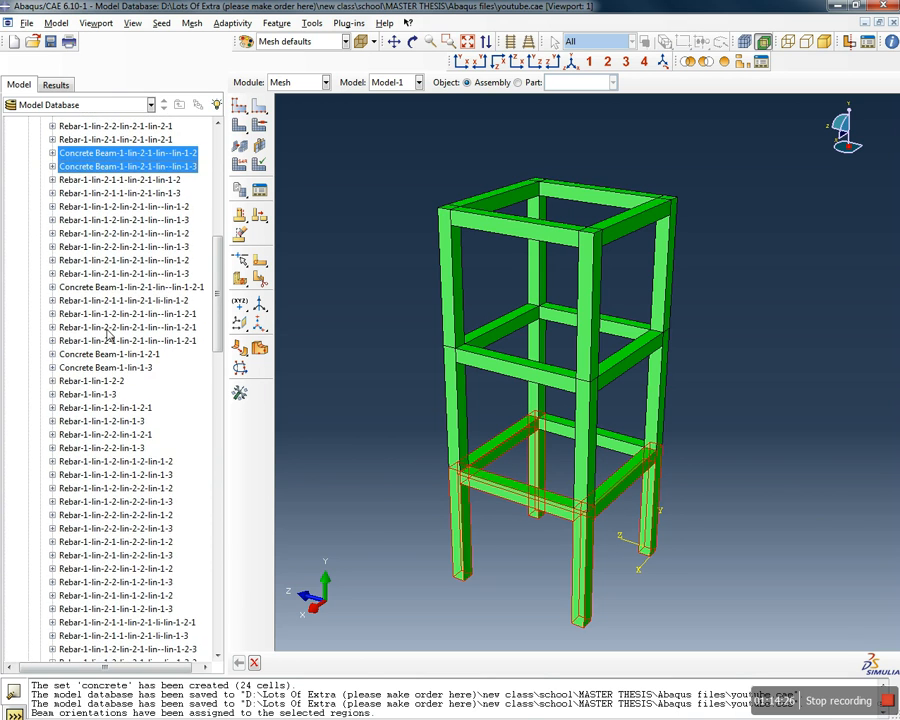
pyautogui.keyDown('ctrl'); pyautogui.click(100, 287); pyautogui.keyUp('ctrl')
pyautogui.keyDown('ctrl'); pyautogui.click(100, 354); pyautogui.keyUp('ctrl')
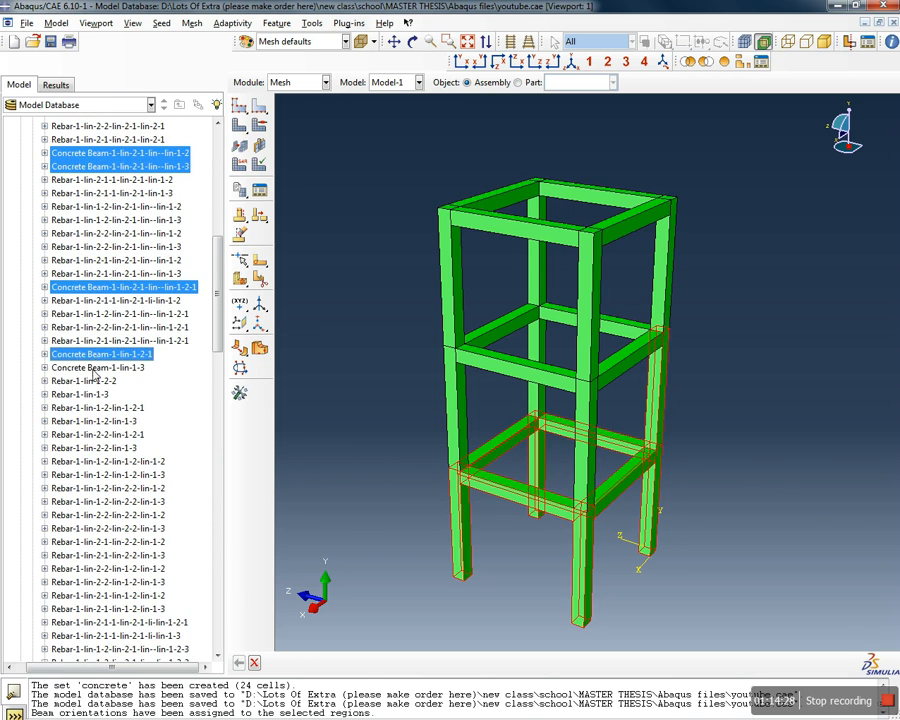
pyautogui.keyDown('ctrl'); pyautogui.click(98, 367); pyautogui.keyUp('ctrl')
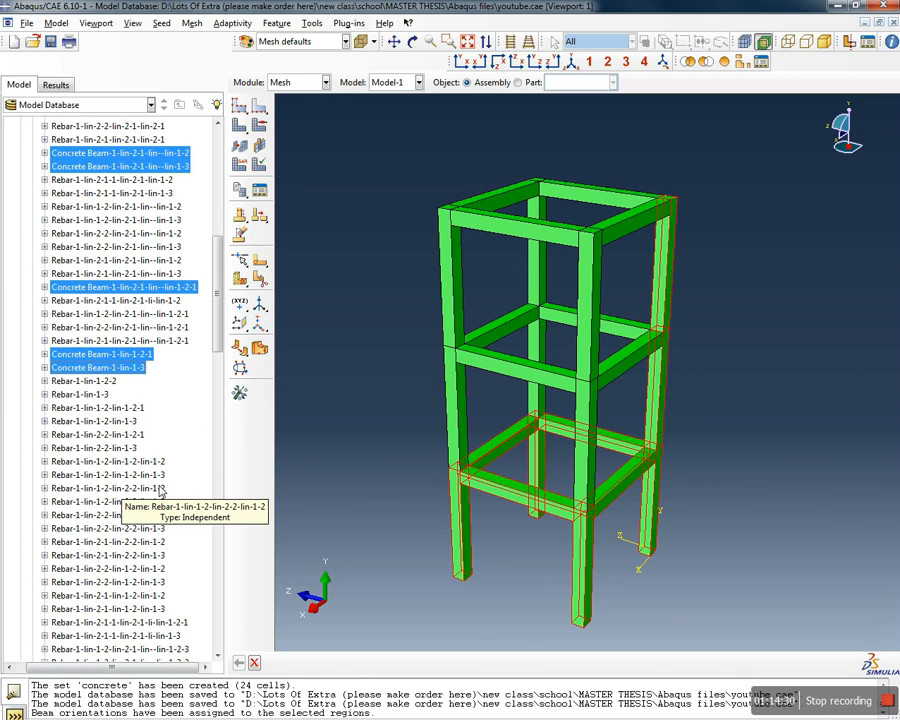
pyautogui.scroll(-5, 125, 394)
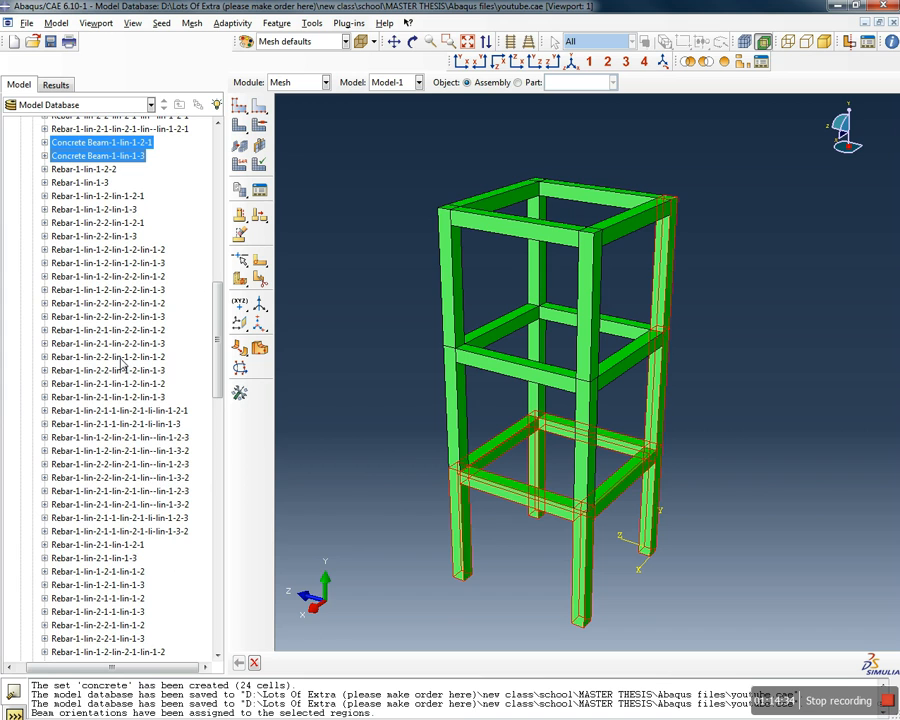
pyautogui.scroll(-3, 160, 345)
pyautogui.scroll(5, 170, 340)
pyautogui.scroll(-3, 165, 342)
pyautogui.scroll(3, 157, 344)
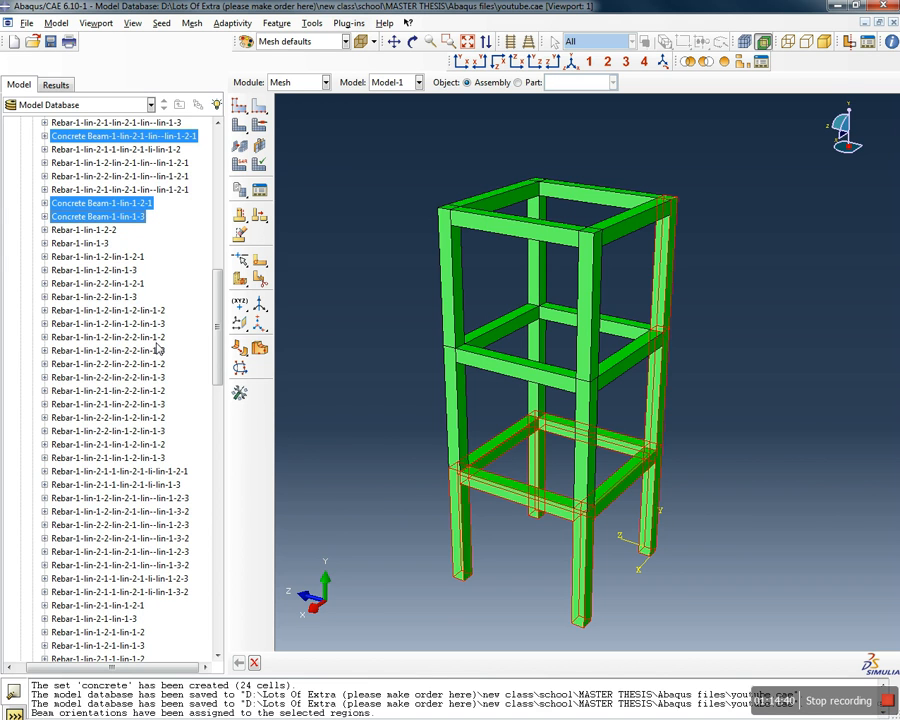
pyautogui.scroll(-3, 150, 346)
pyautogui.scroll(1, 135, 343)
pyautogui.scroll(-8, 133, 343)
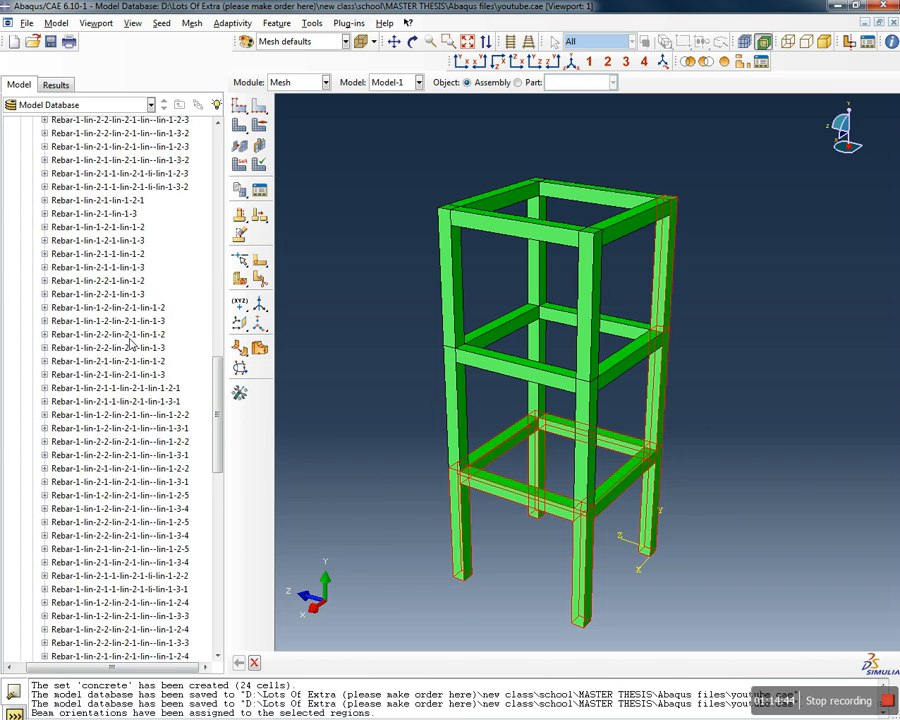
pyautogui.scroll(-8, 130, 343)
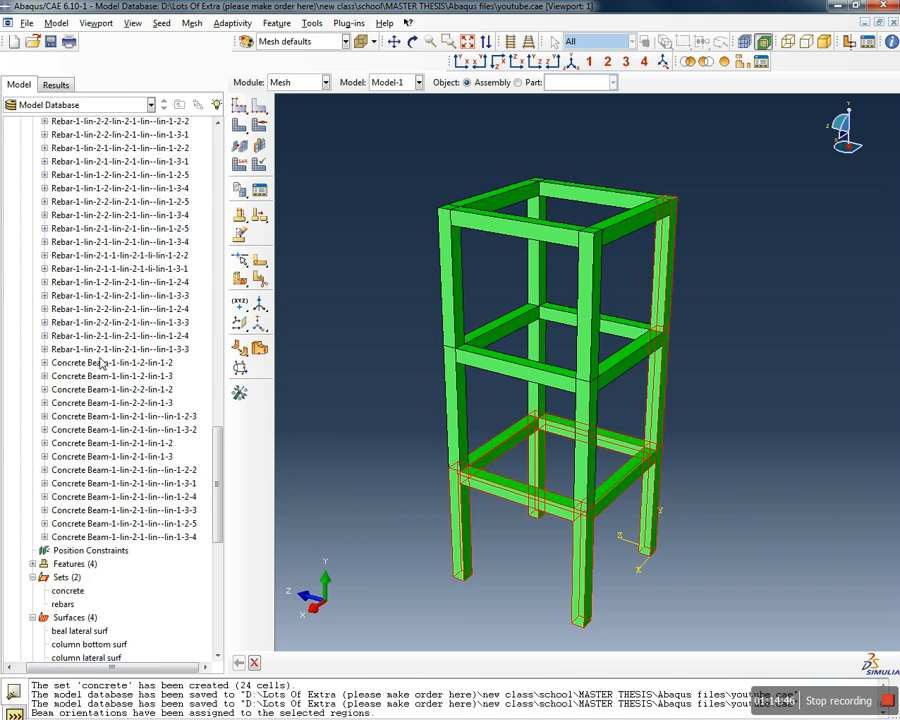
pyautogui.click(100, 363)
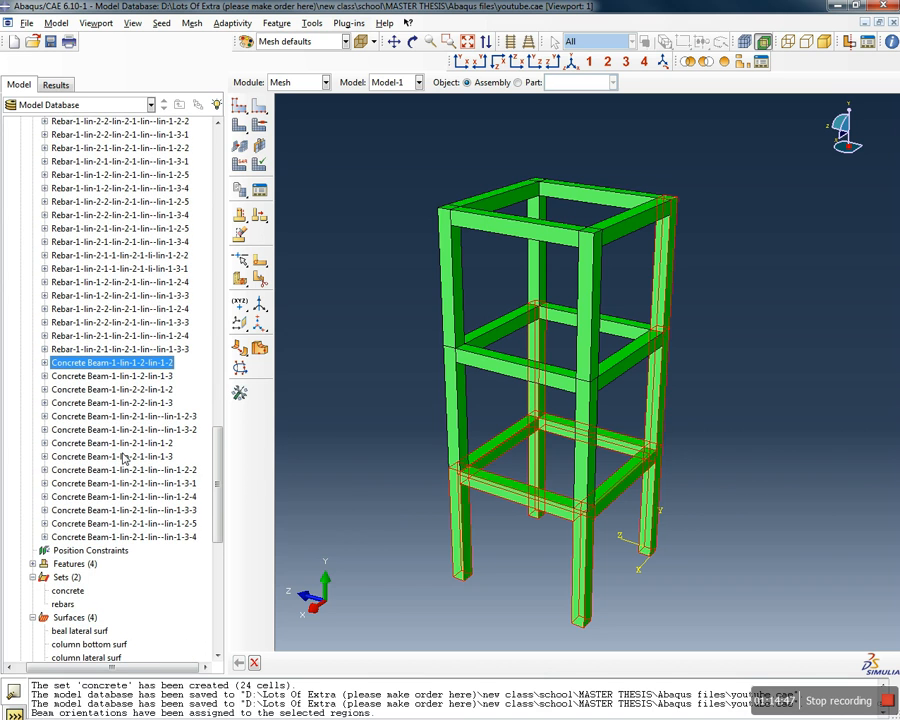
pyautogui.keyDown('shift'); pyautogui.click(120, 536); pyautogui.keyUp('shift')
pyautogui.rightClick(122, 456)
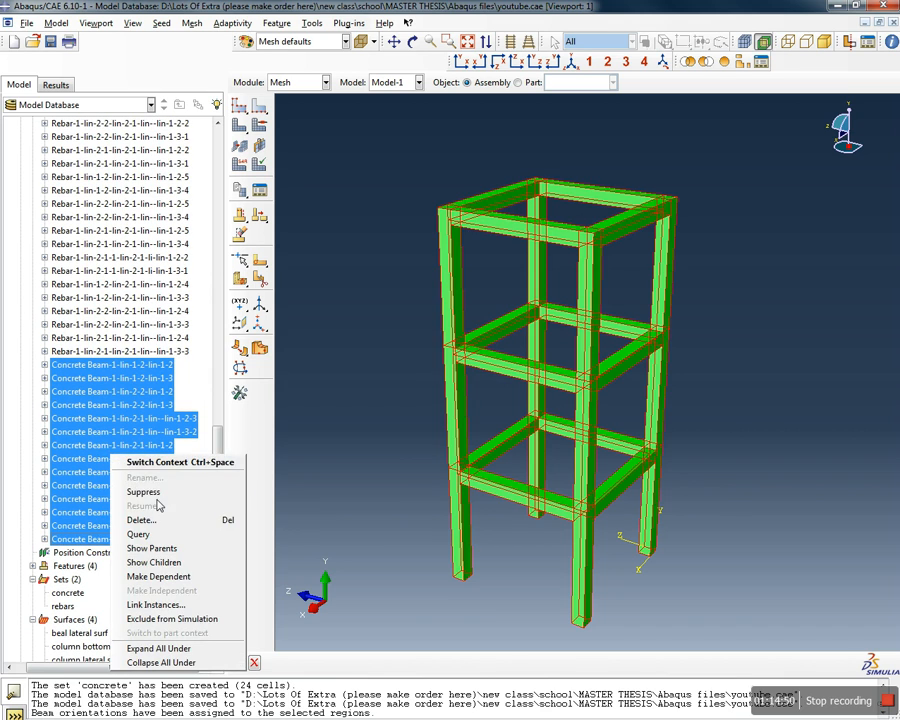
pyautogui.click(143, 491)
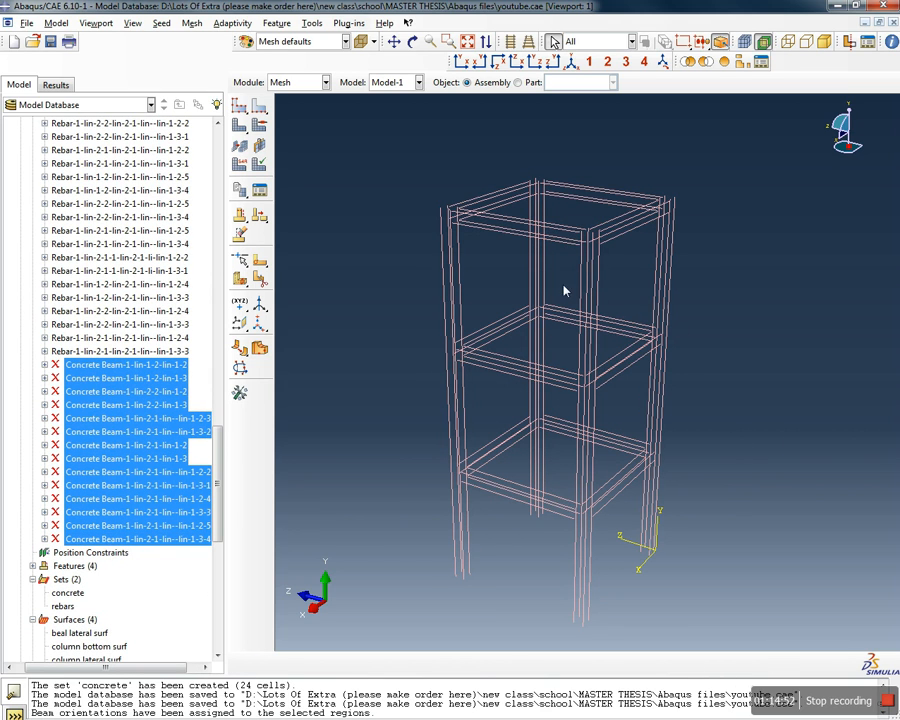
# Assign global seeds with an approximate size of 280 to all rebar instances, and resume the suppressed Concrete Beam instances
pyautogui.click(161, 23)
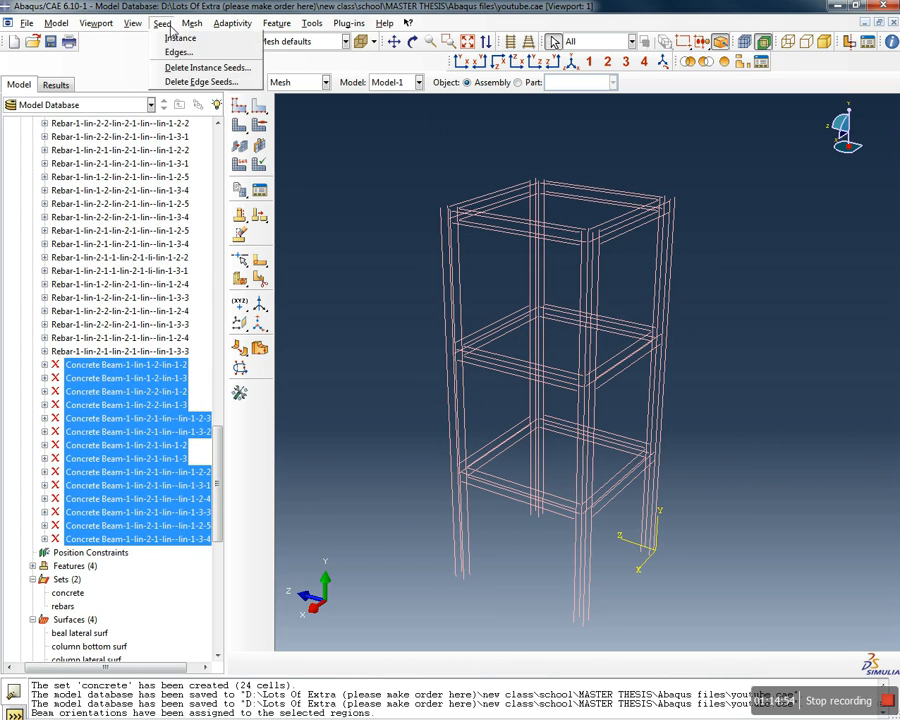
pyautogui.click(178, 39)
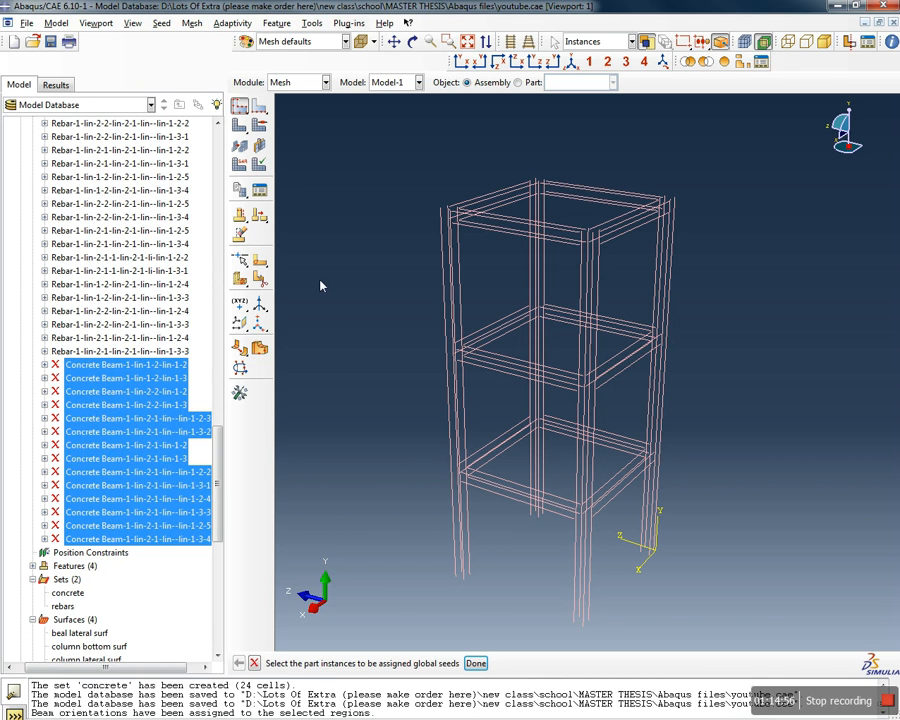
pyautogui.scroll(-3, 650, 545)
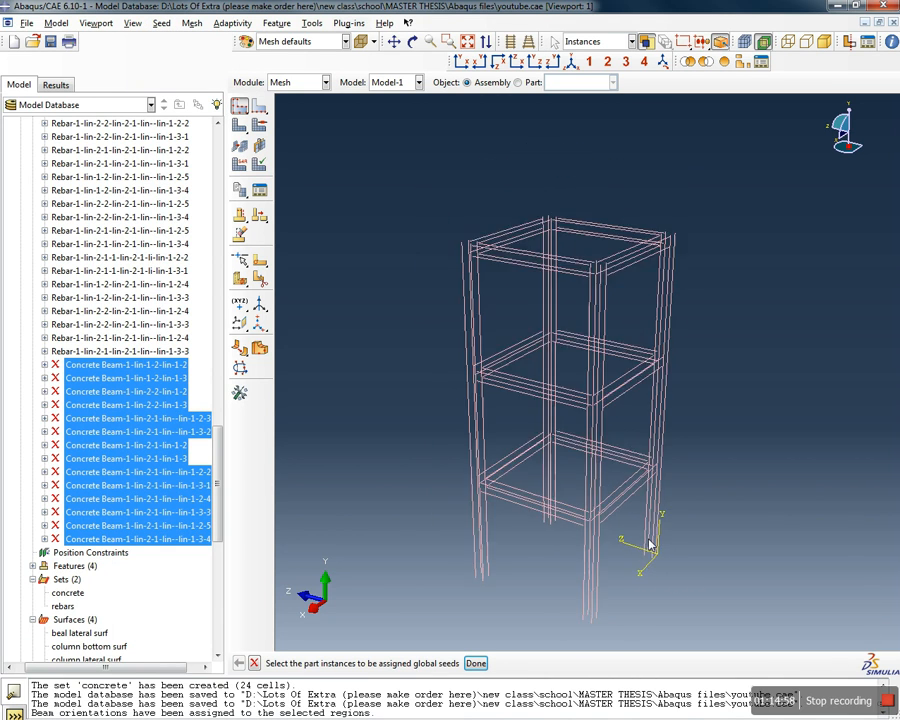
pyautogui.moveTo(700, 612); pyautogui.dragTo(441, 235)
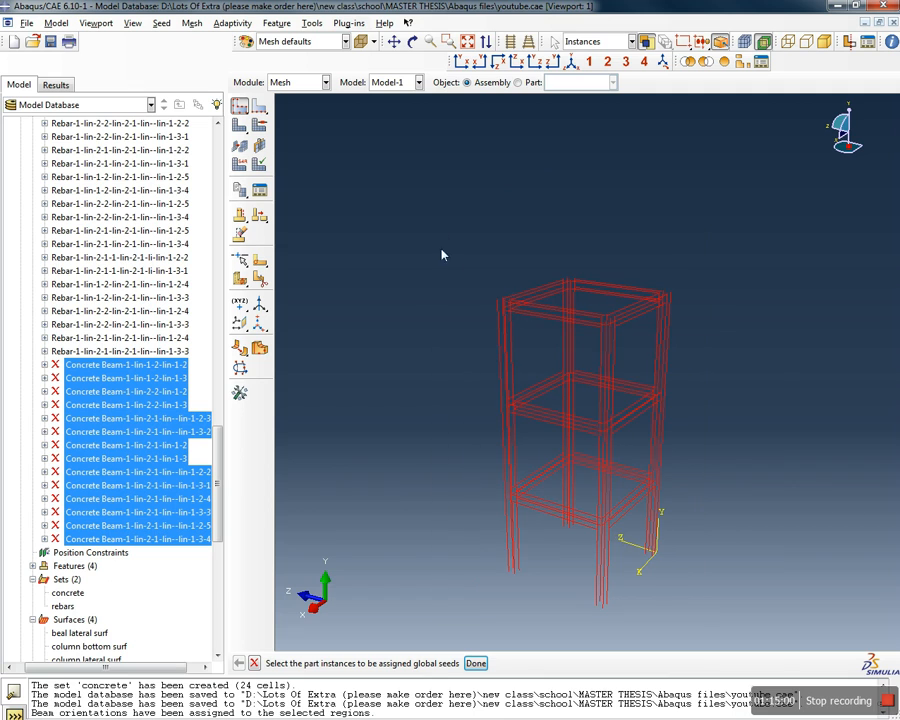
pyautogui.click(476, 664)
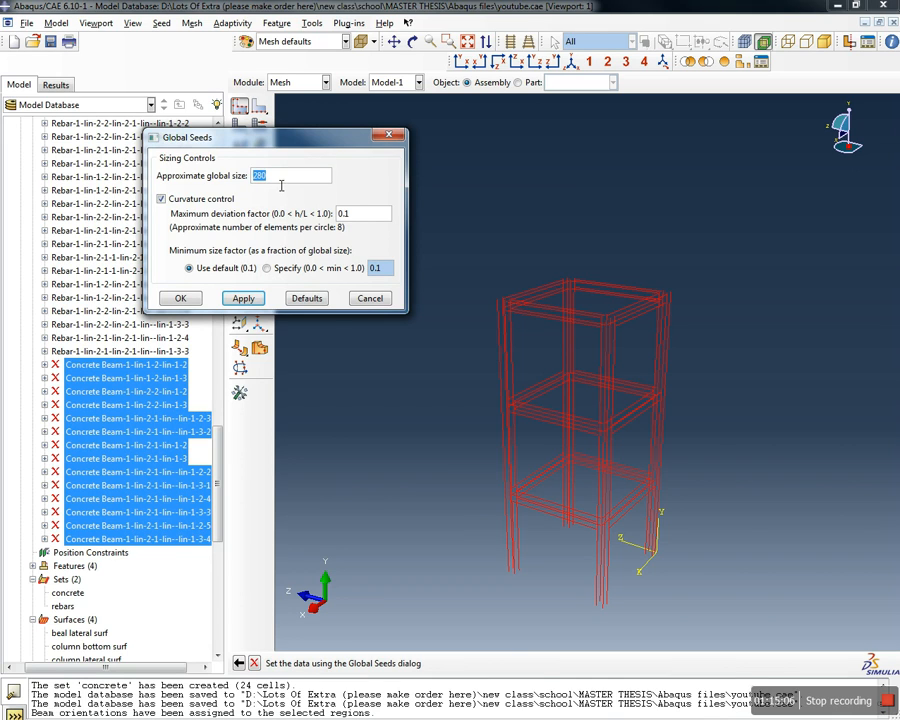
pyautogui.click(180, 299)
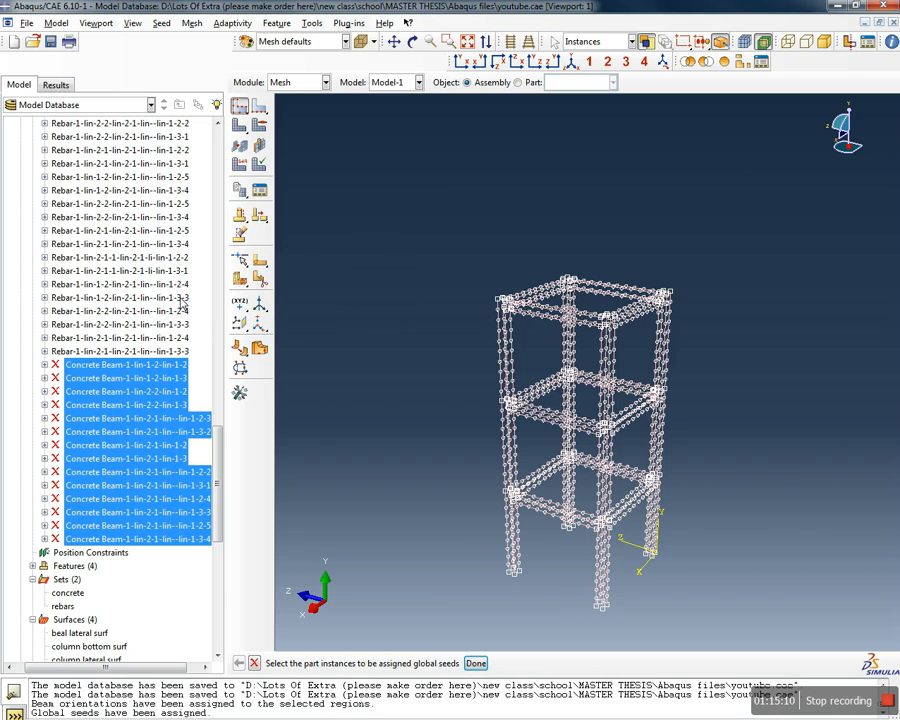
pyautogui.click(476, 664)
pyautogui.rightClick(116, 394)
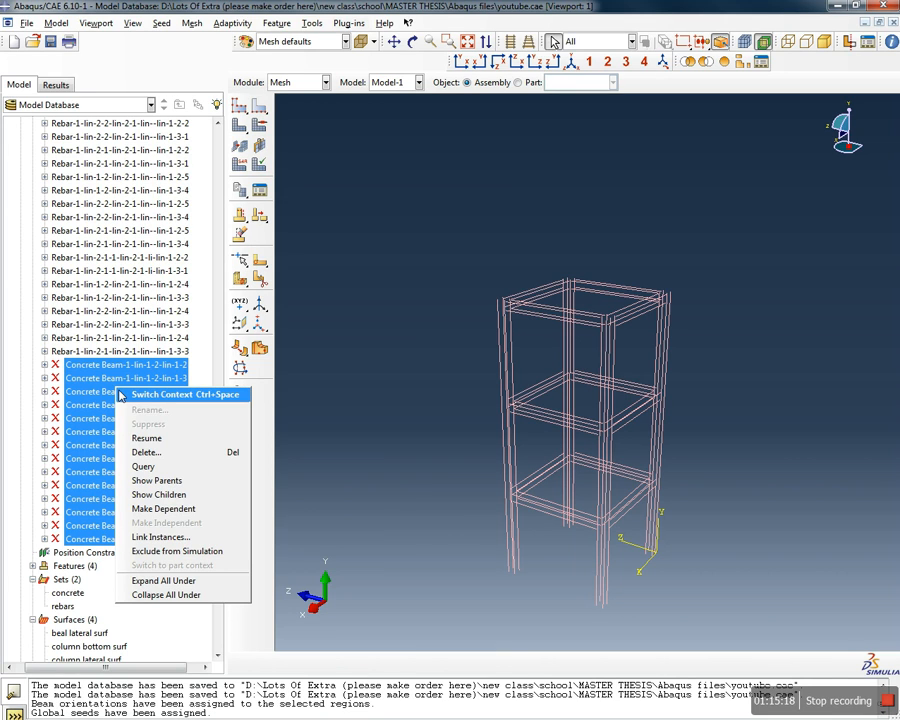
pyautogui.click(167, 440)
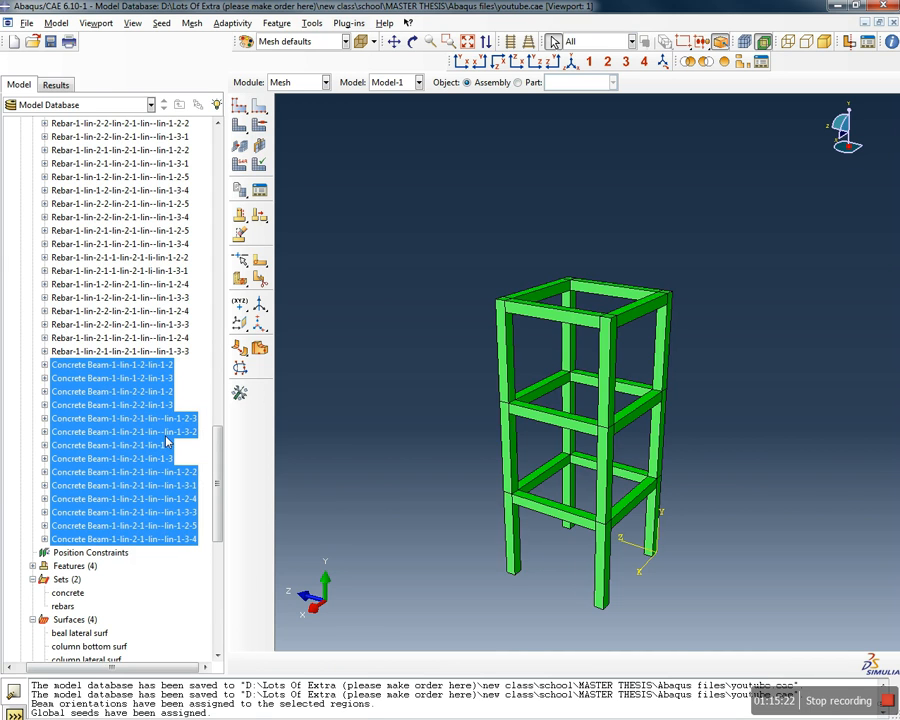
# Review the settings of the MS acceleration and FS displacement boundary conditions at the four column bases
pyautogui.scroll(3, 217, 462)
pyautogui.scroll(-13, 212, 464)
pyautogui.scroll(-3, 207, 553)
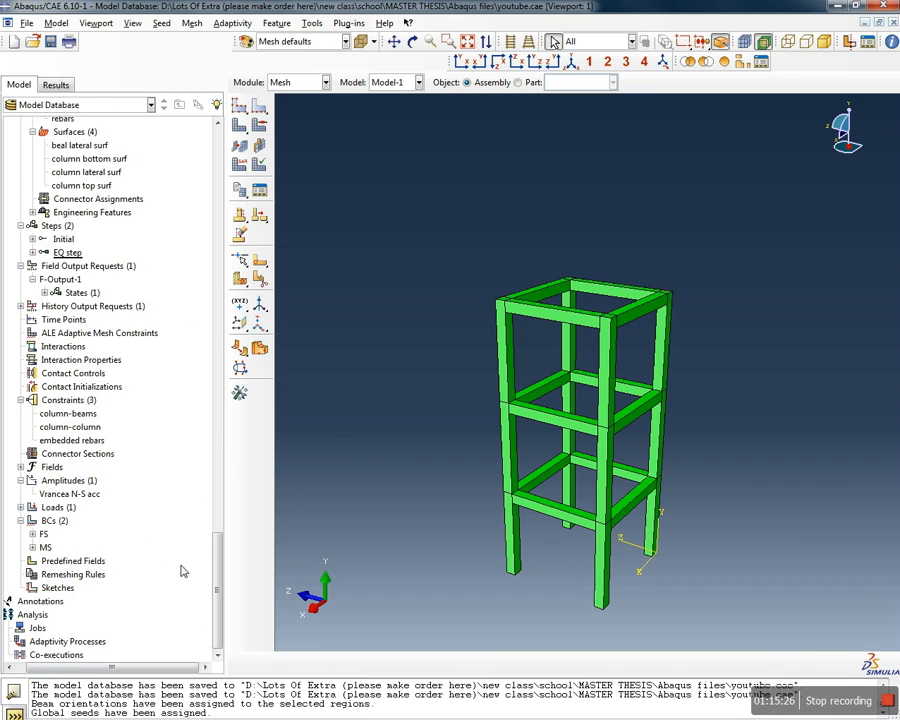
pyautogui.click(44, 548)
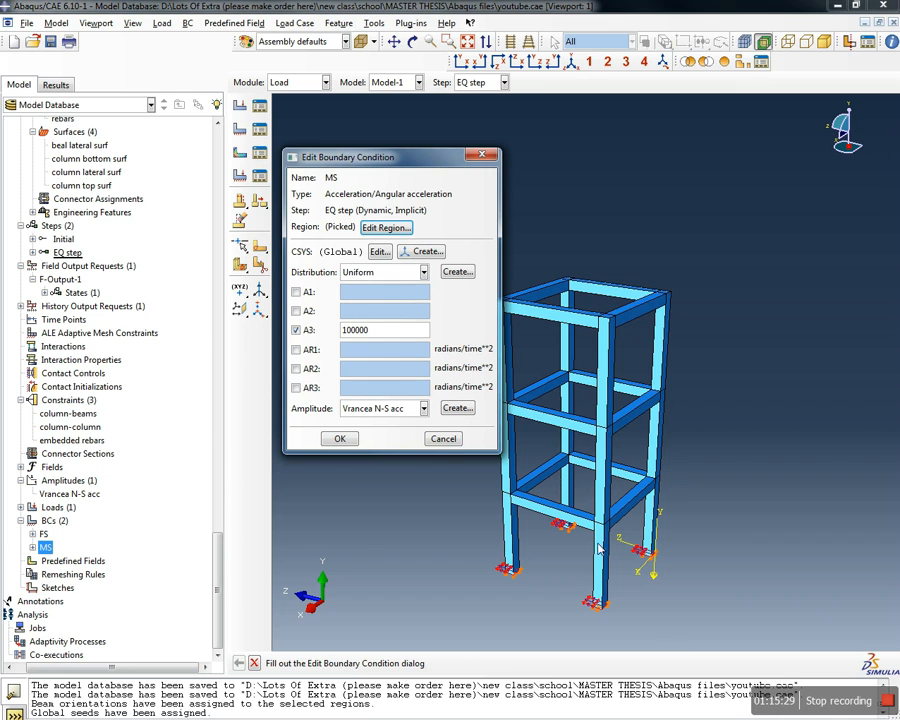
pyautogui.scroll(5, 603, 612)
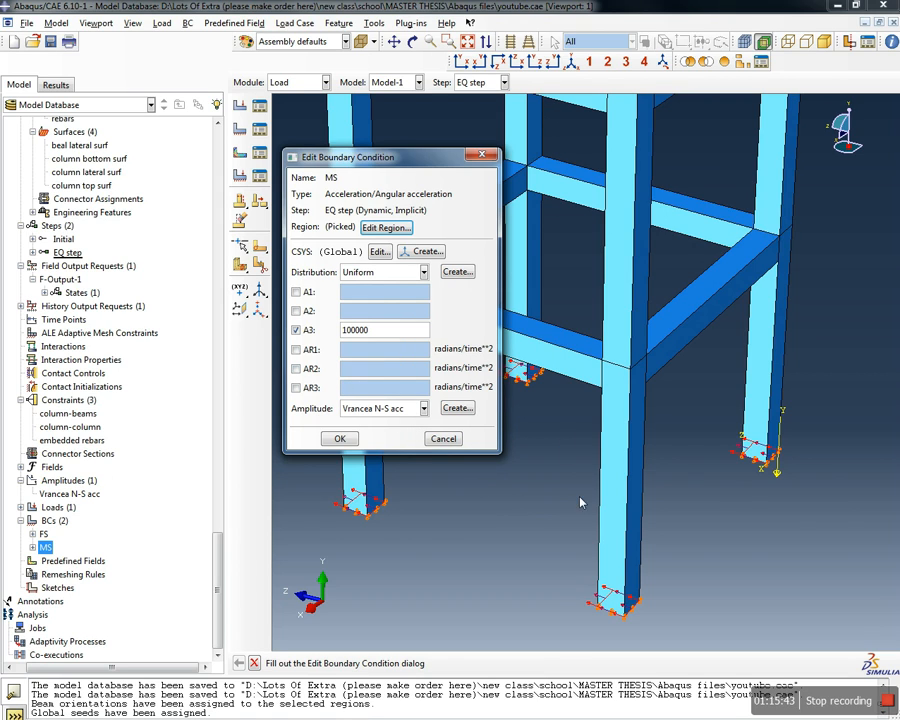
pyautogui.click(340, 440)
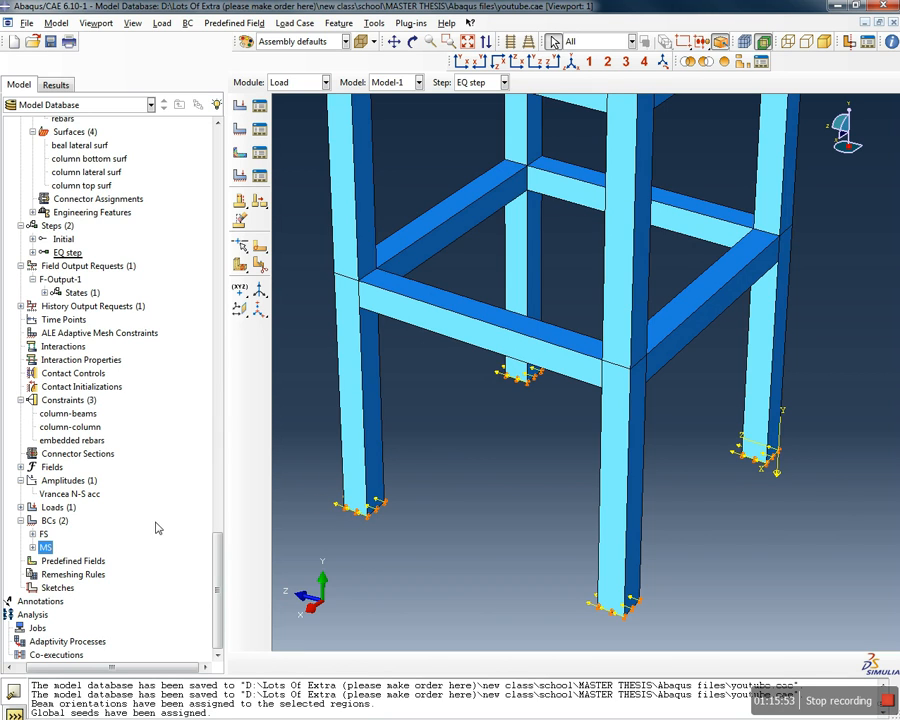
pyautogui.click(44, 535)
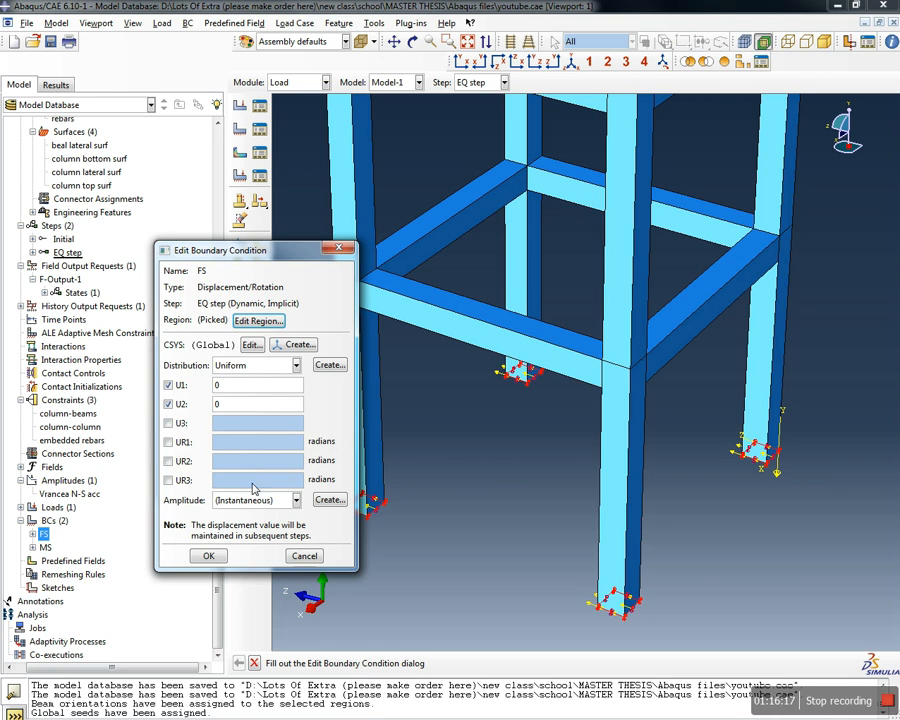
pyautogui.click(214, 557)
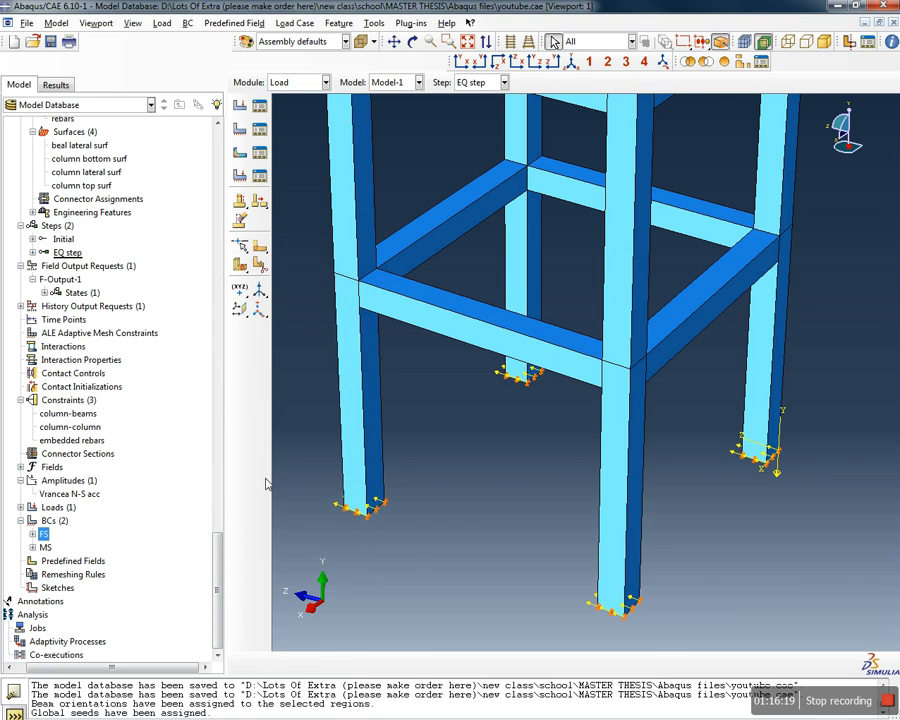
pyautogui.scroll(-5, 368, 445)
pyautogui.scroll(-1, 315, 203)
pyautogui.scroll(4, 321, 244)
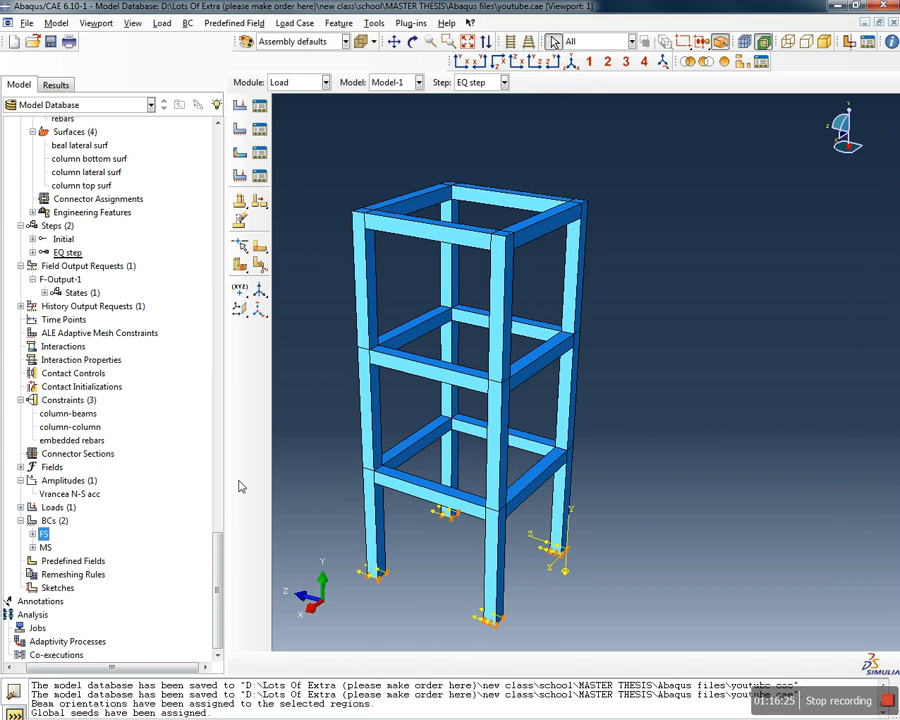
pyautogui.scroll(2, 413, 602)
pyautogui.scroll(1, 380, 492)
pyautogui.scroll(-1, 358, 368)
pyautogui.scroll(-2, 381, 397)
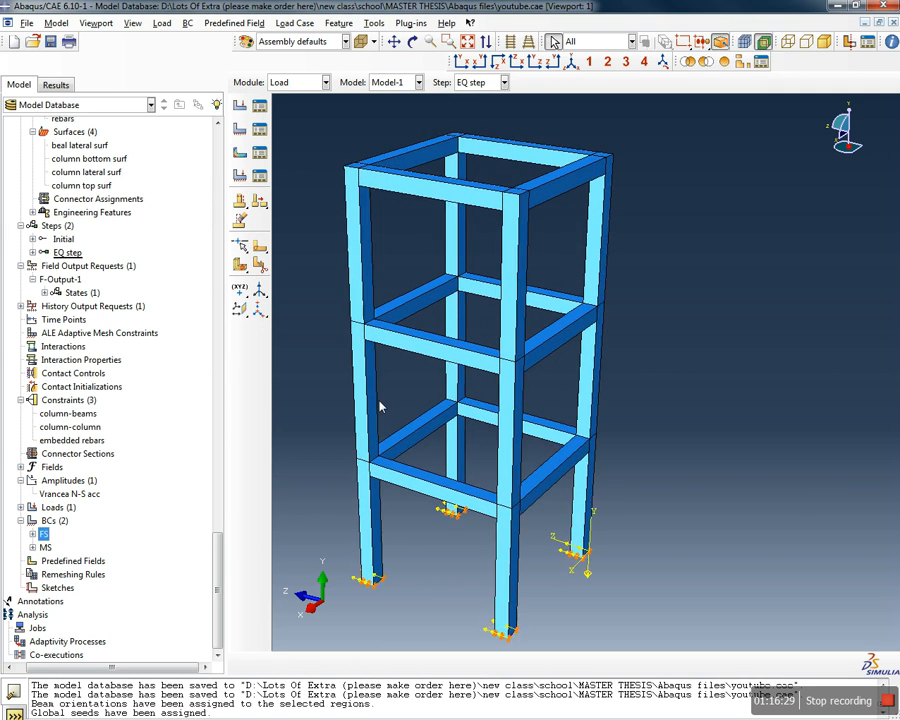
pyautogui.scroll(-3, 379, 395)
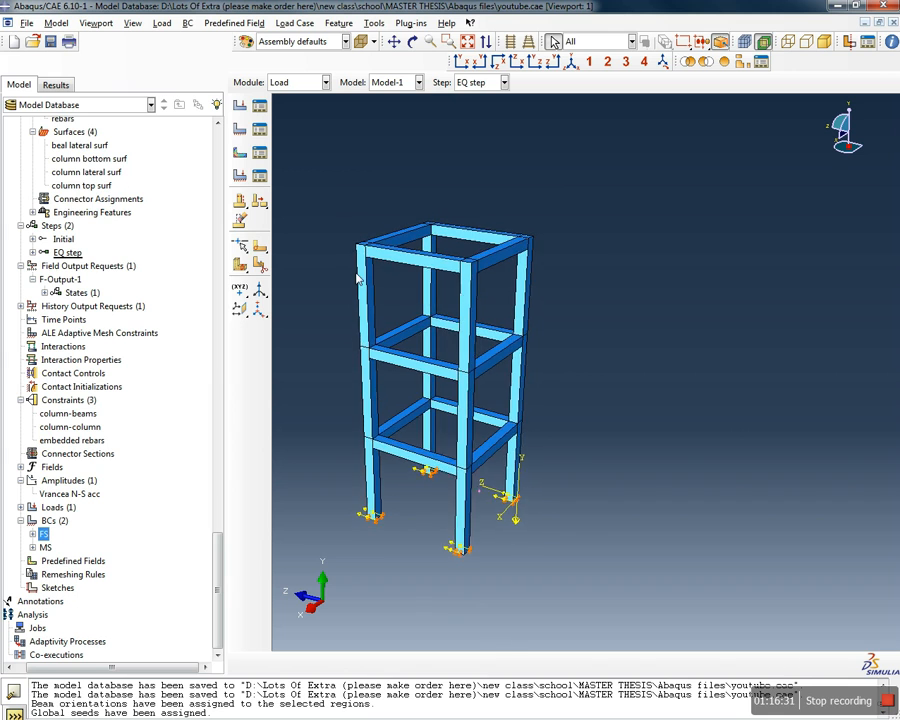
pyautogui.scroll(3, 365, 270)
pyautogui.scroll(-3, 378, 324)
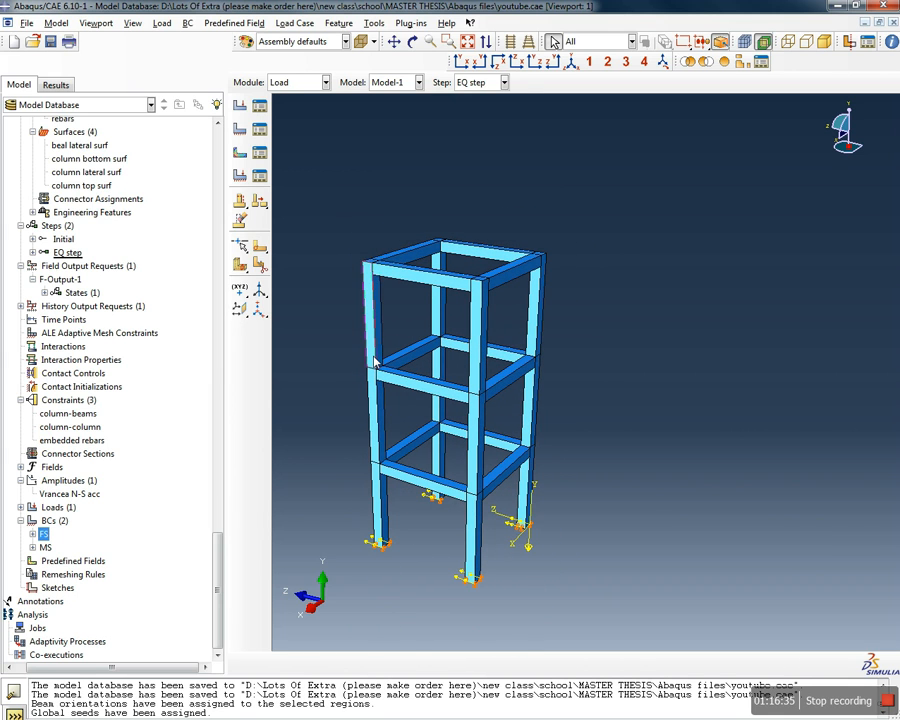
pyautogui.scroll(4, 396, 285)
pyautogui.scroll(-4, 398, 291)
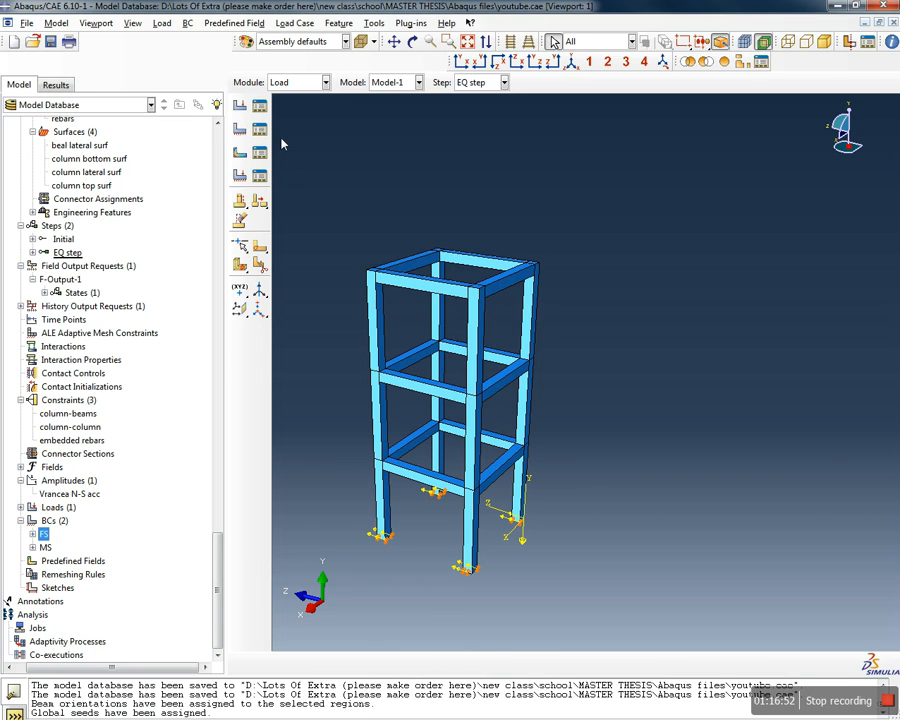
# Return to the Mesh module with the whole frame assembly as the object
pyautogui.click(298, 82)
pyautogui.click(302, 178)
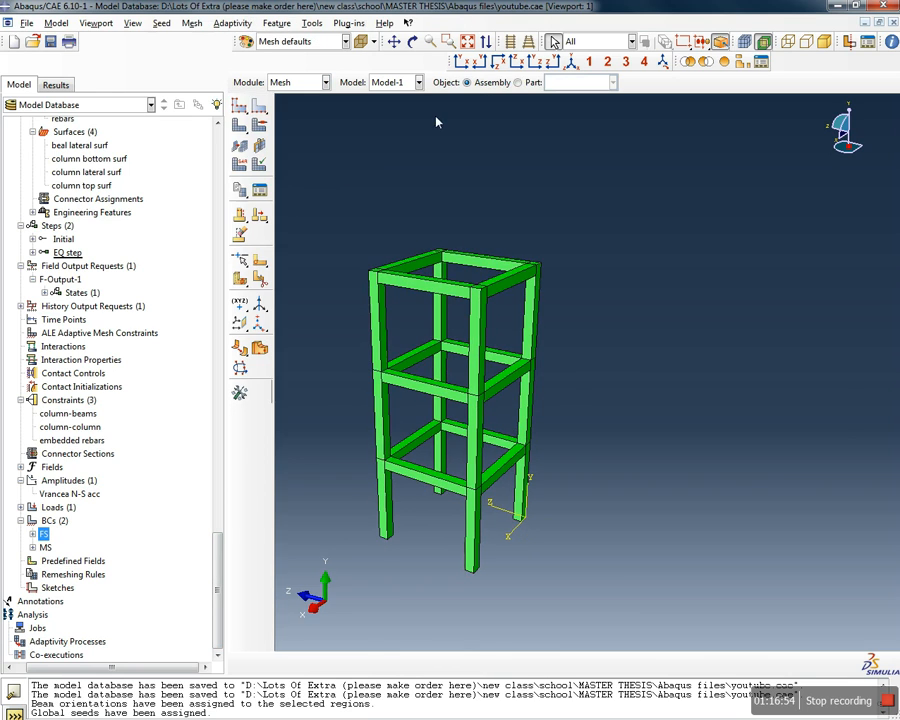
# Assign global seeds with an approximate size of 75 to all concrete column and beam instances of the frame
pyautogui.click(571, 62)
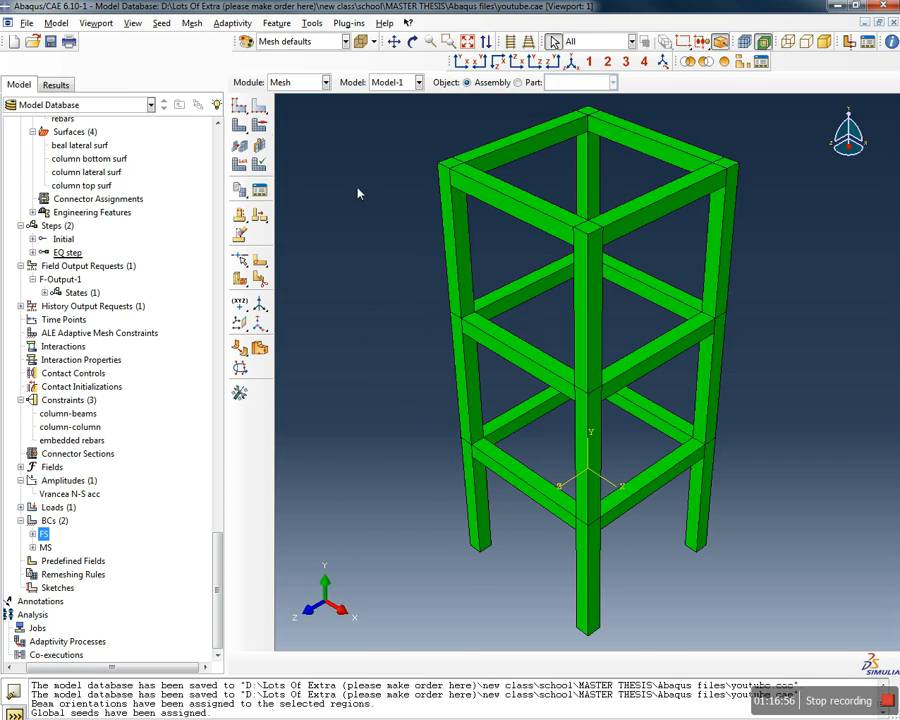
pyautogui.click(192, 24)
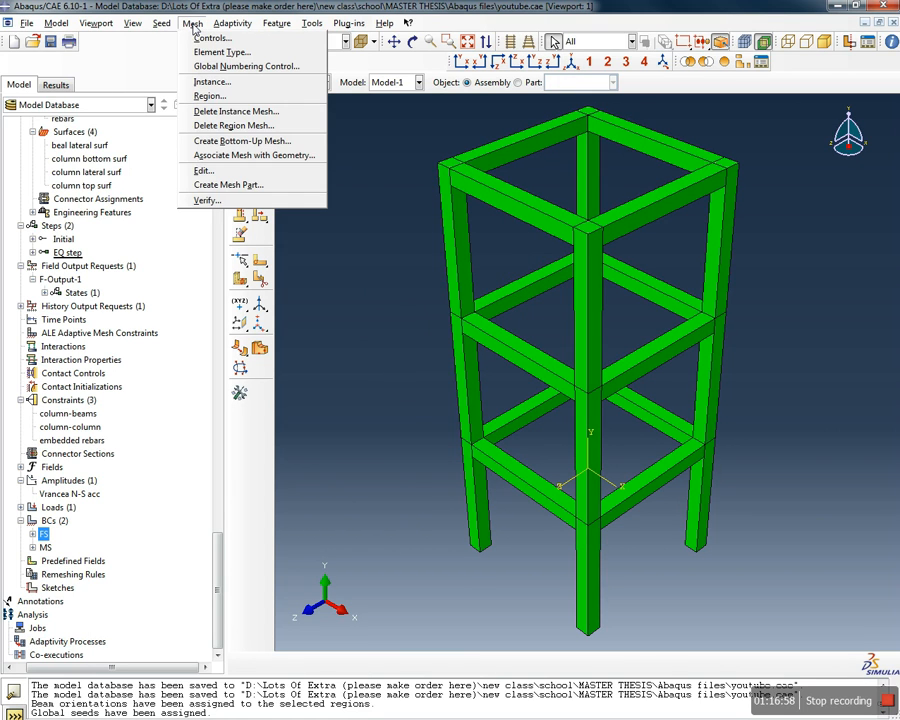
pyautogui.moveTo(165, 30)
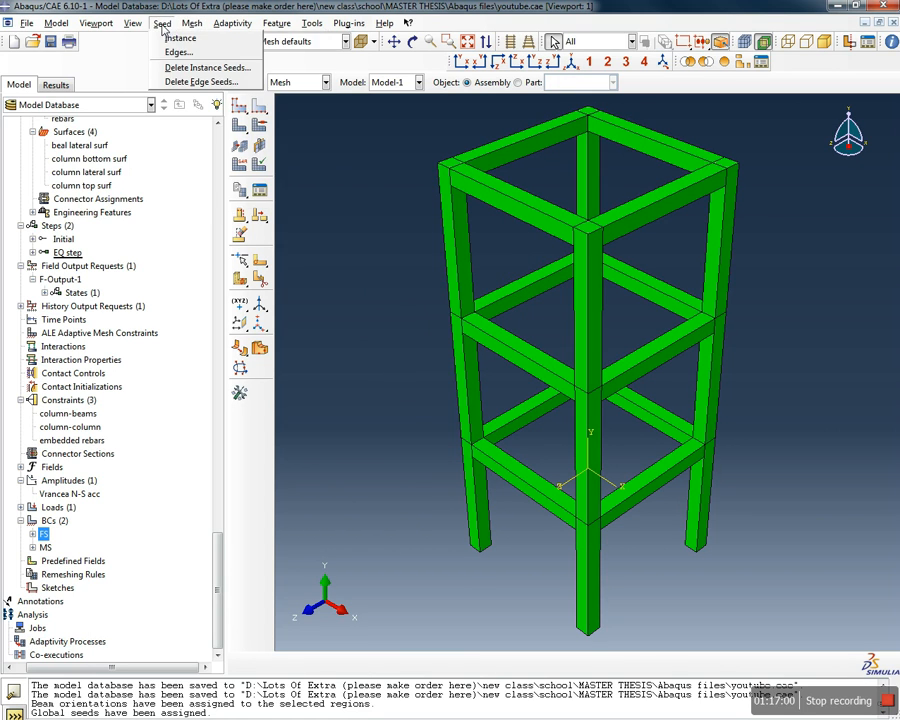
pyautogui.click(178, 38)
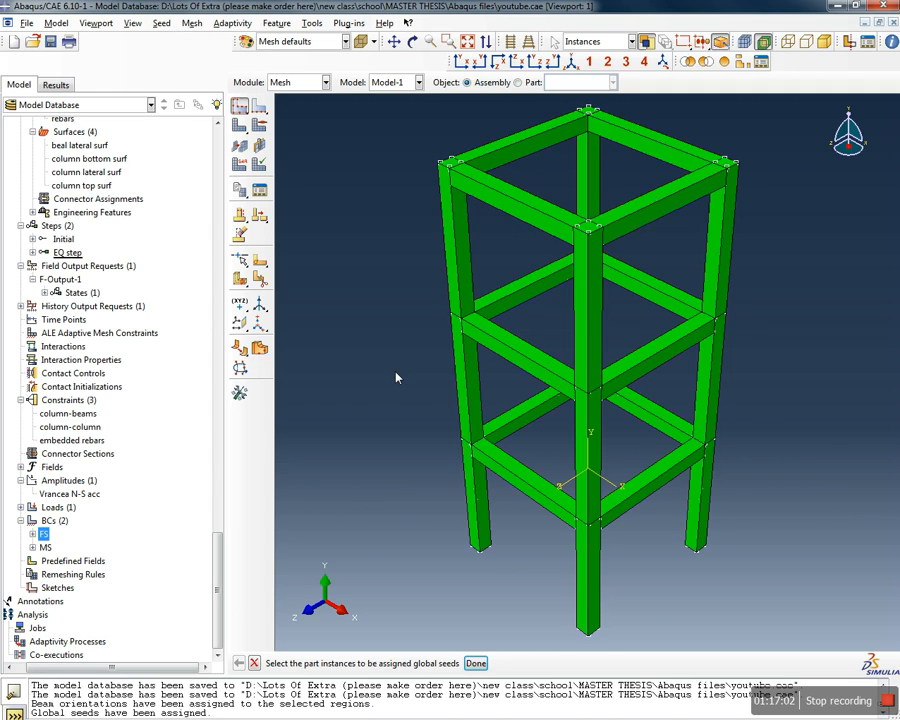
pyautogui.scroll(-2, 396, 377)
pyautogui.moveTo(718, 591); pyautogui.dragTo(374, 157)
pyautogui.click(475, 663)
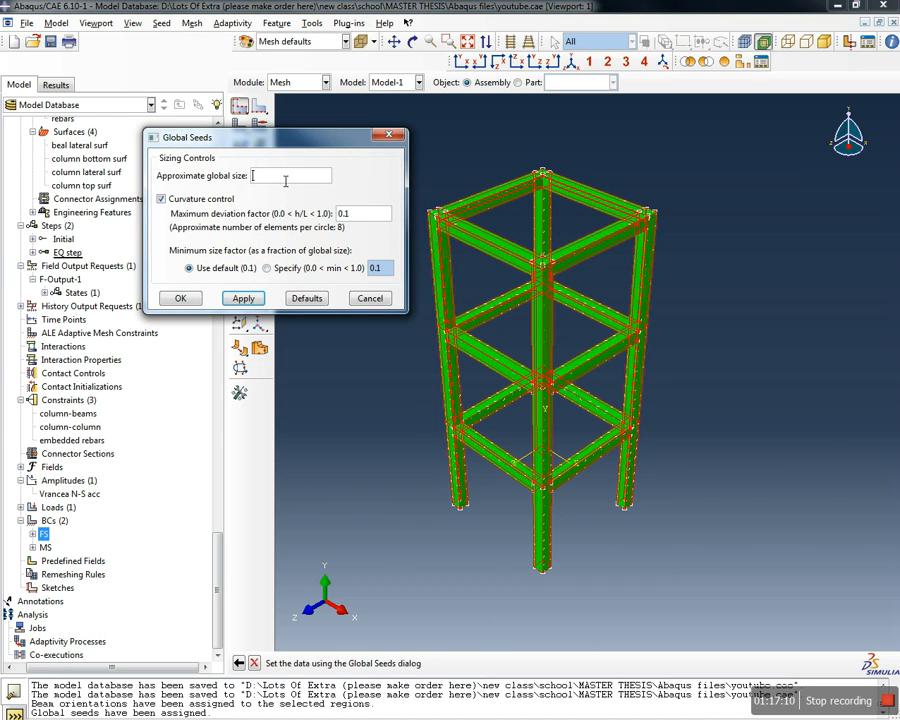
pyautogui.write('75')
pyautogui.click(182, 298)
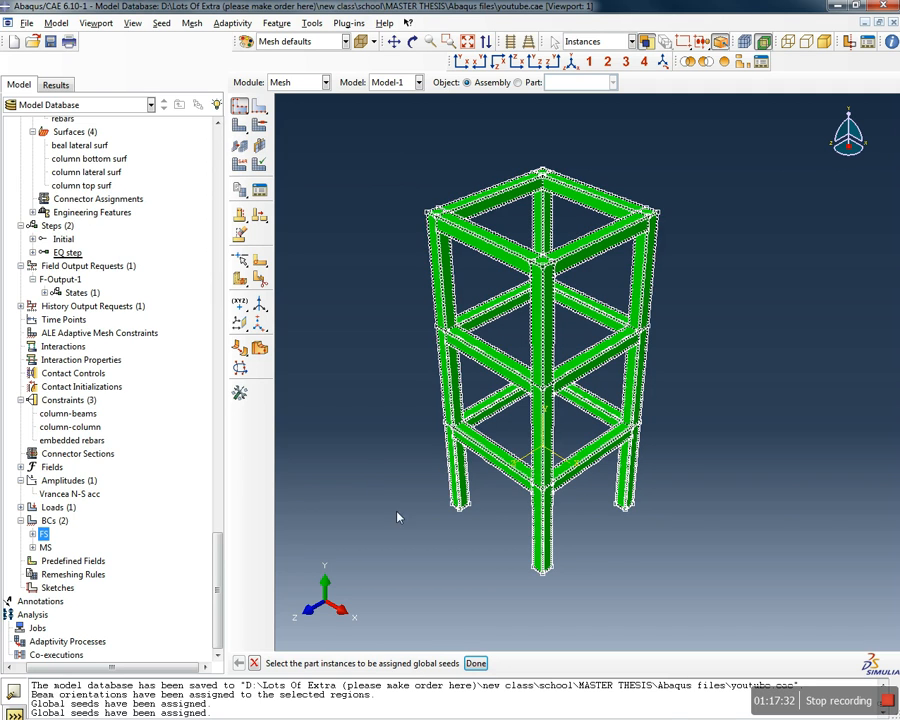
pyautogui.click(472, 664)
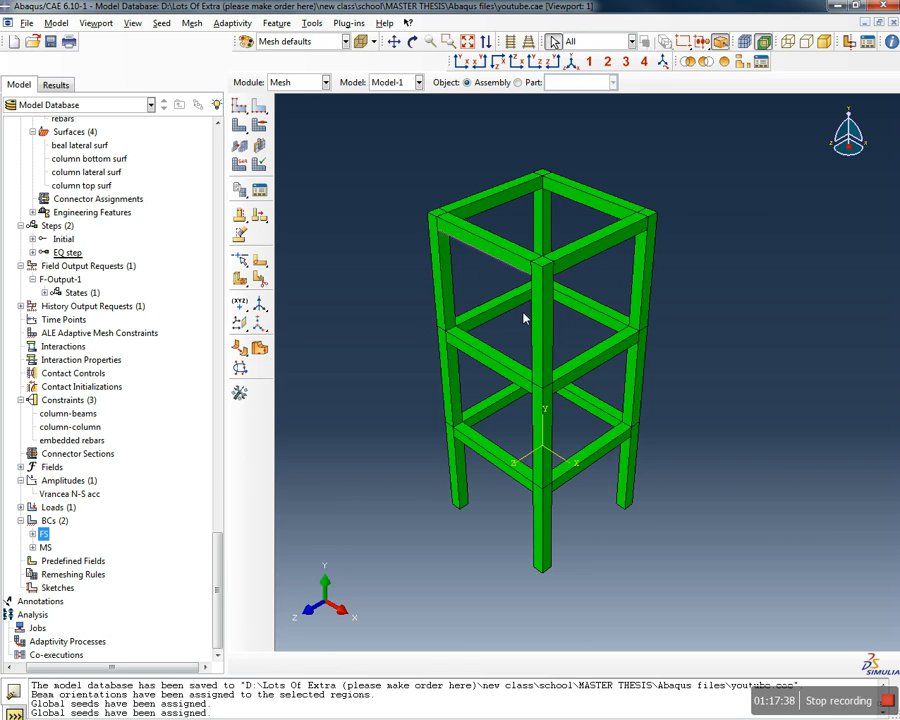
# Mesh all column and beam instances of the frame
pyautogui.click(192, 23)
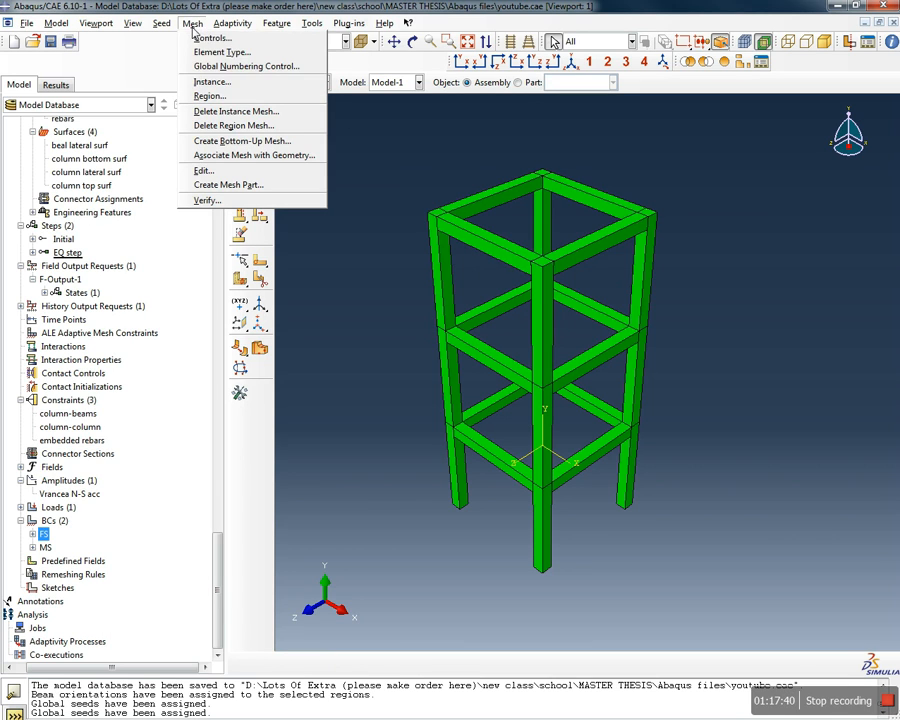
pyautogui.click(231, 85)
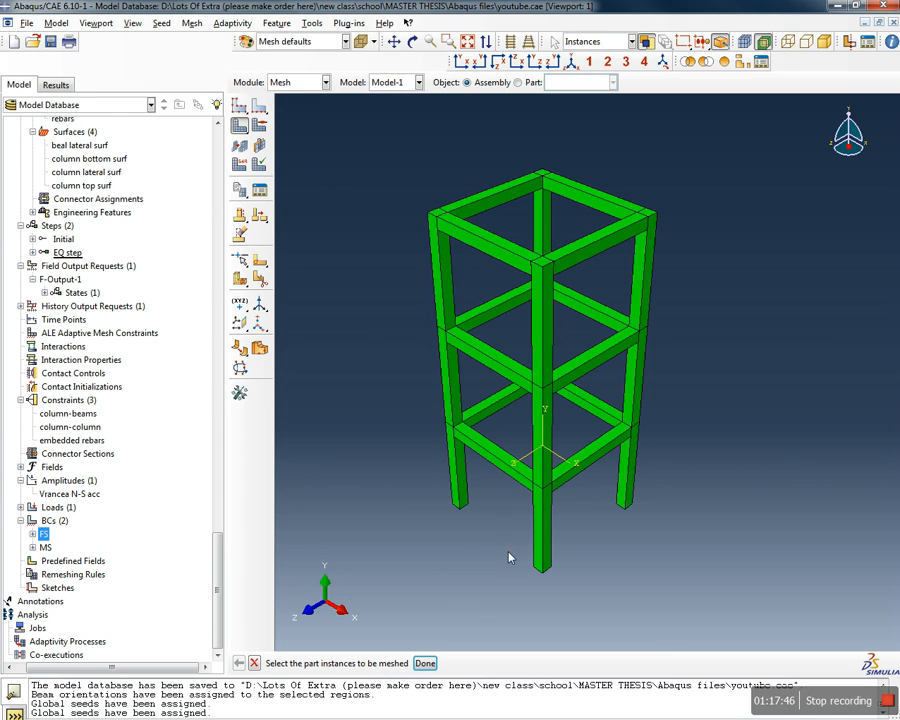
pyautogui.moveTo(703, 583); pyautogui.dragTo(368, 147)
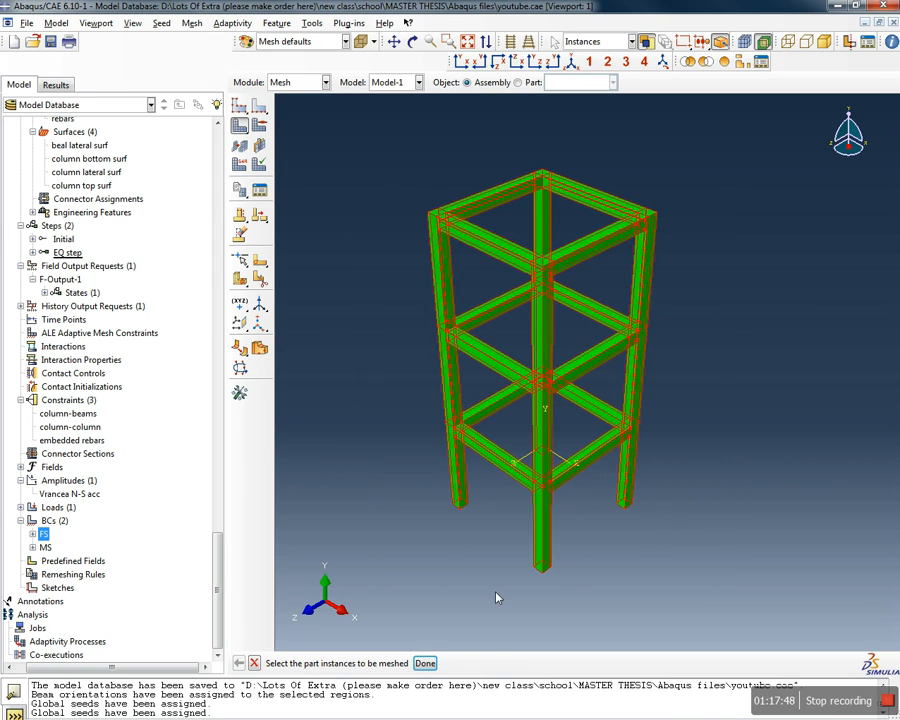
pyautogui.click(428, 665)
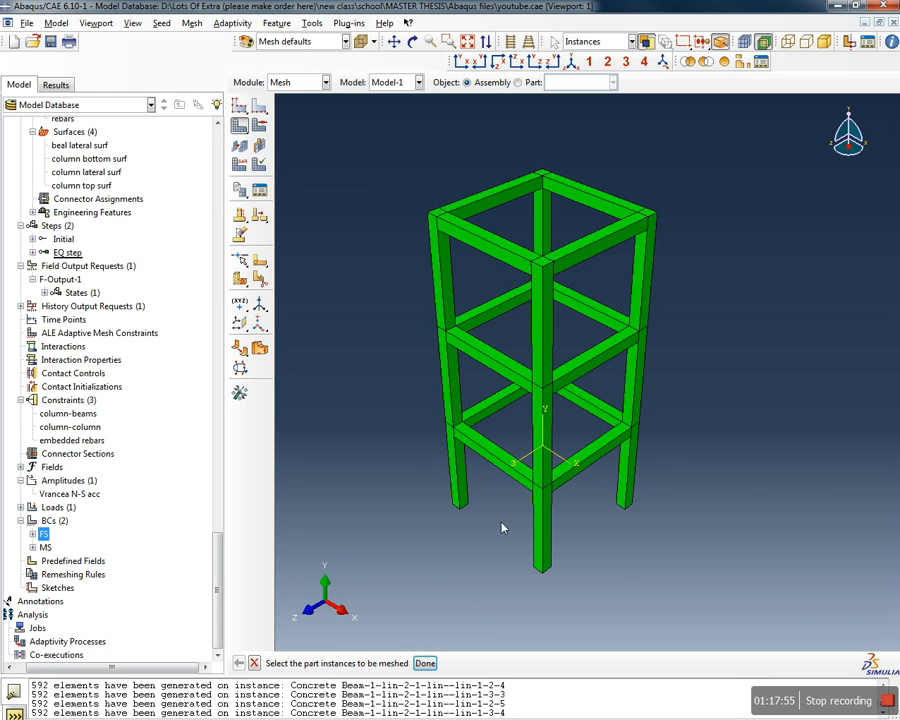
pyautogui.keyDown('ctrl'); pyautogui.keyDown('alt'); pyautogui.moveTo(499, 455); pyautogui.dragTo(499, 383); pyautogui.keyUp('alt'); pyautogui.keyUp('ctrl')
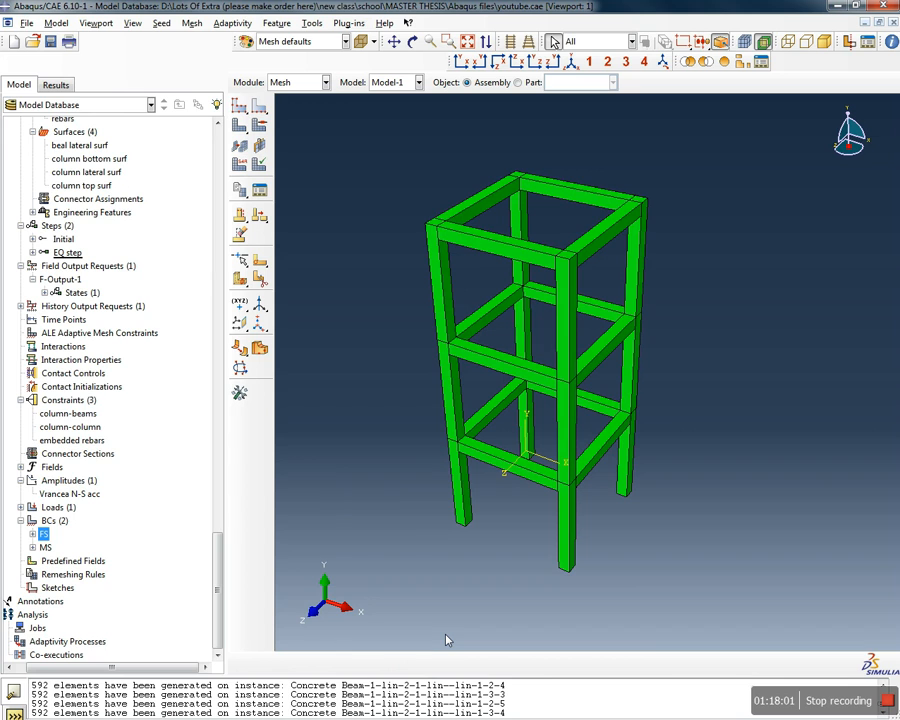
pyautogui.scroll(4, 461, 281)
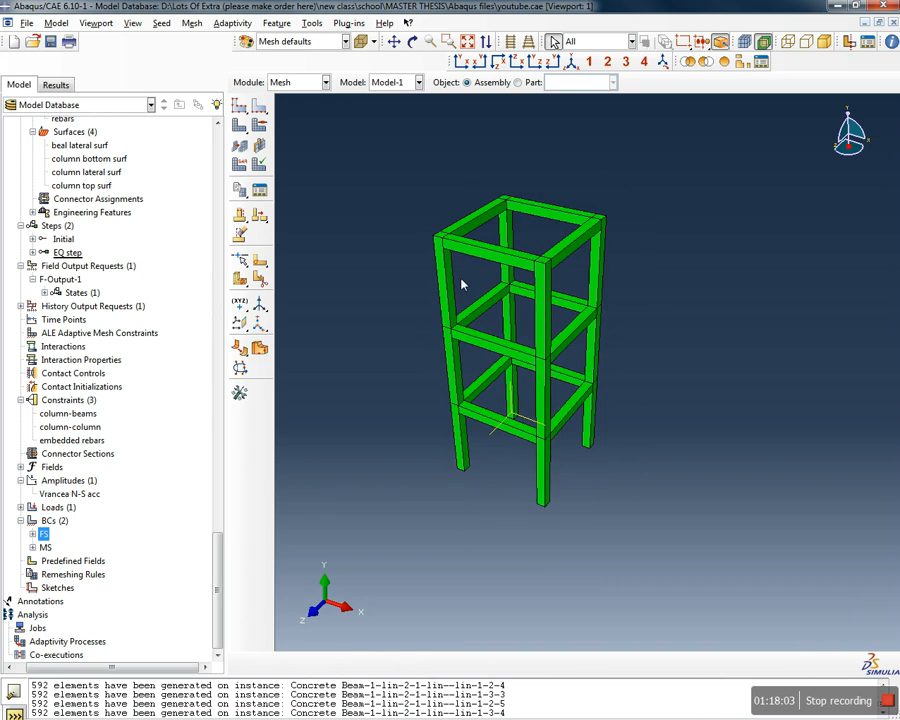
pyautogui.scroll(-3, 468, 231)
pyautogui.scroll(-1, 468, 231)
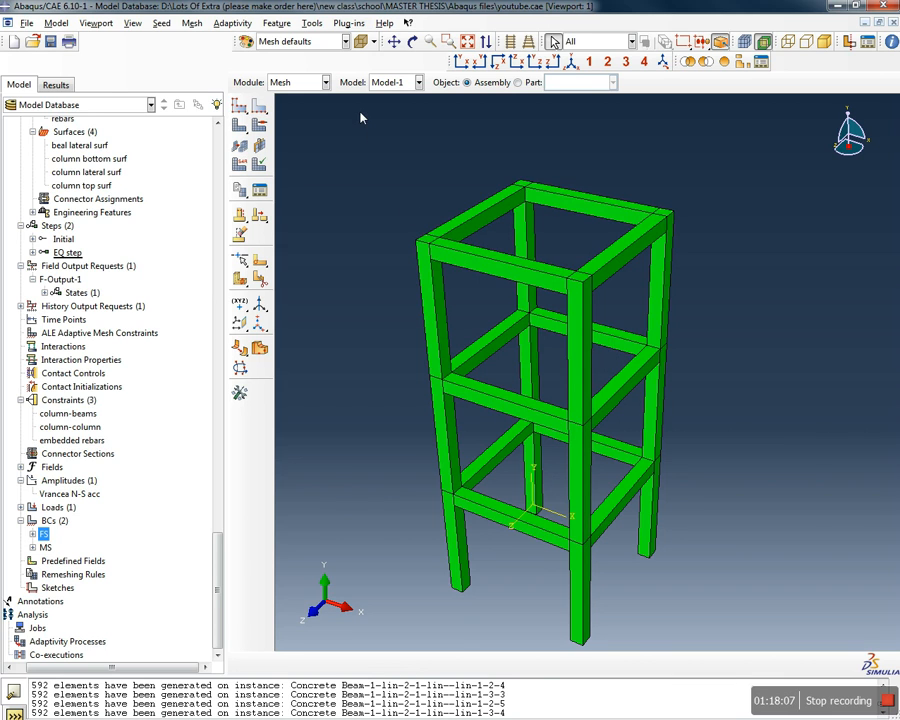
pyautogui.scroll(3, 560, 376)
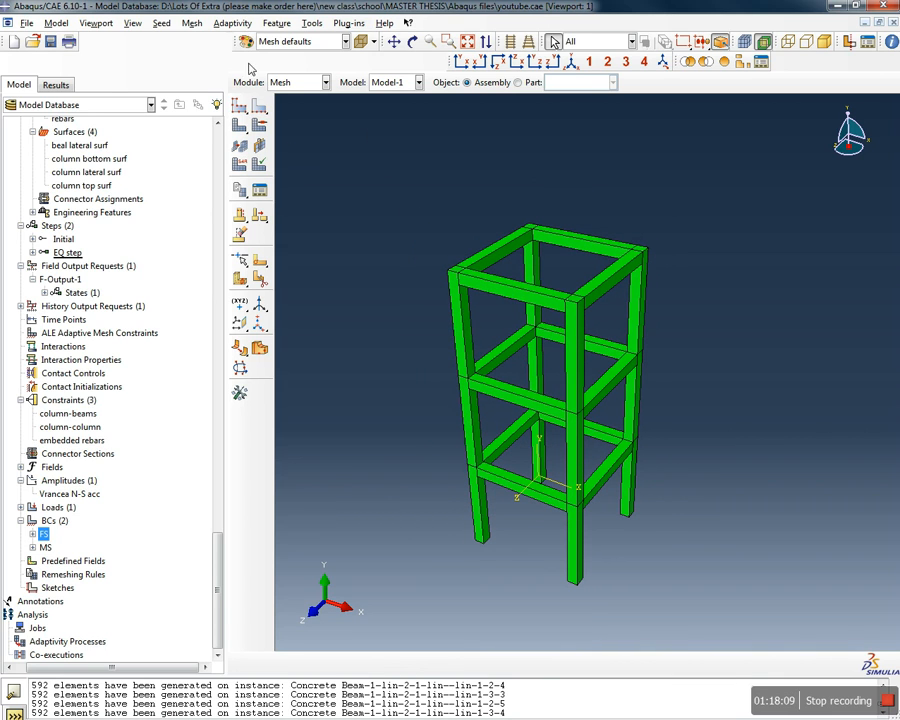
pyautogui.click(191, 23)
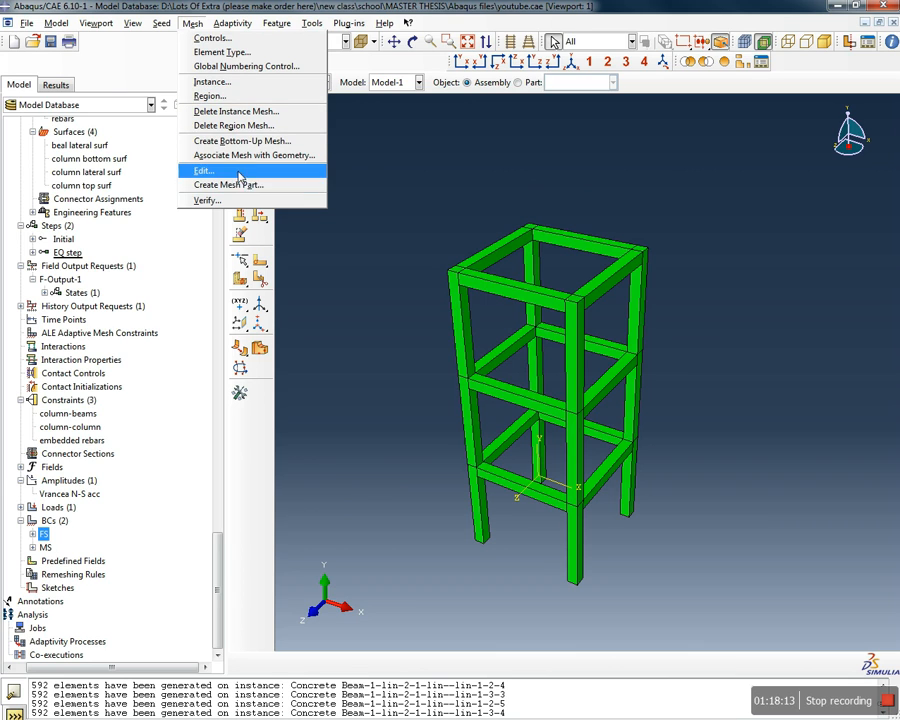
pyautogui.click(236, 83)
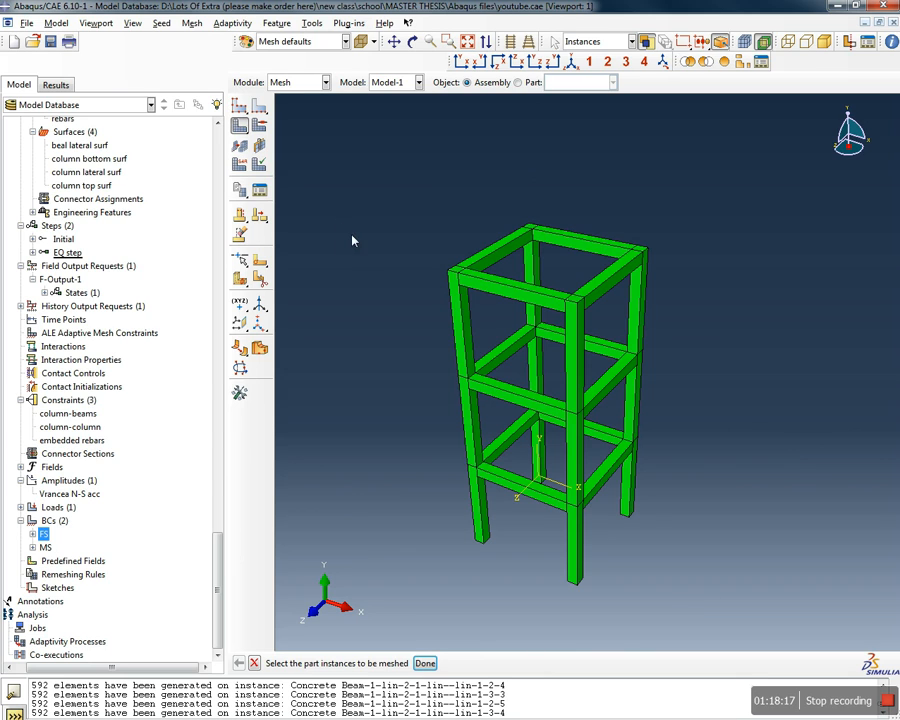
# Assign mesh controls with Hex element shape and the Structured technique to all cells of the frame
pyautogui.click(191, 25)
pyautogui.click(212, 38)
pyautogui.moveTo(717, 595); pyautogui.dragTo(412, 197)
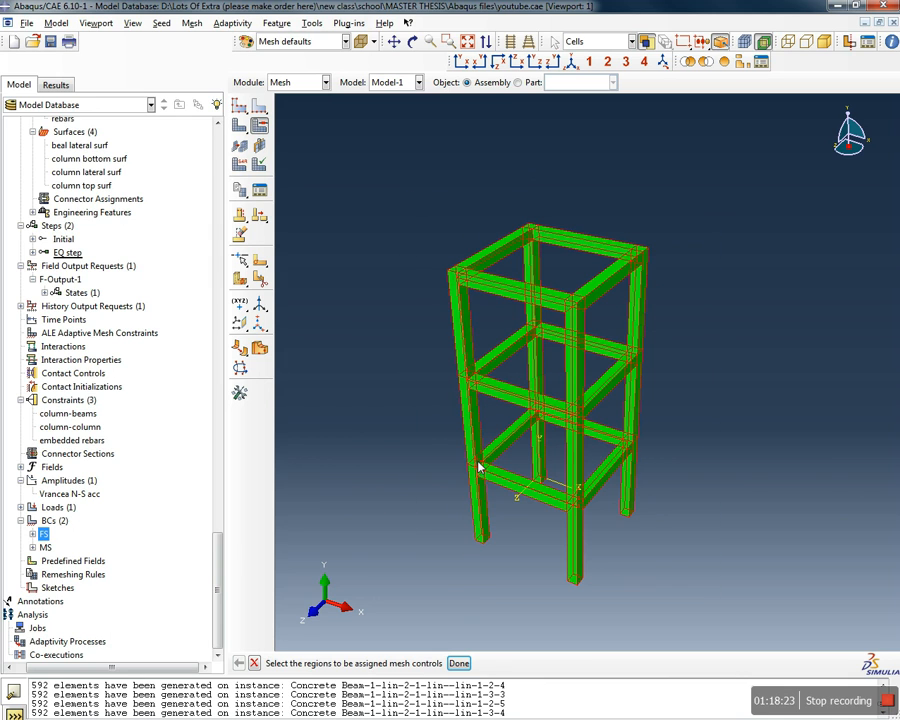
pyautogui.click(462, 665)
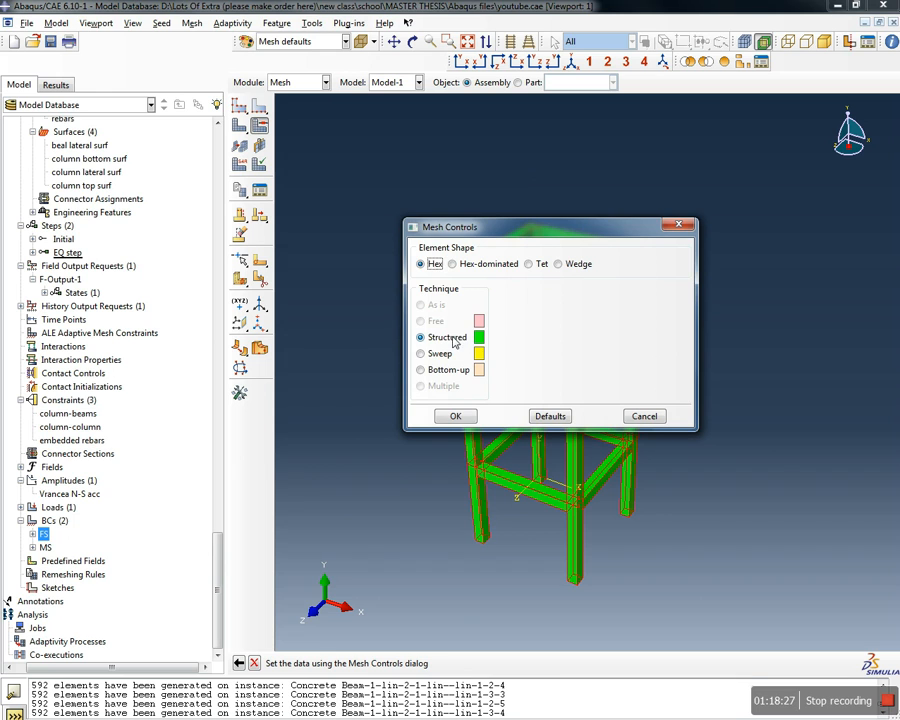
pyautogui.click(455, 416)
# Reapply the global seeds to the whole frame, keeping an approximate size of 75 and curvature control on
pyautogui.click(161, 23)
pyautogui.click(170, 38)
pyautogui.moveTo(717, 603); pyautogui.dragTo(380, 210)
pyautogui.click(474, 661)
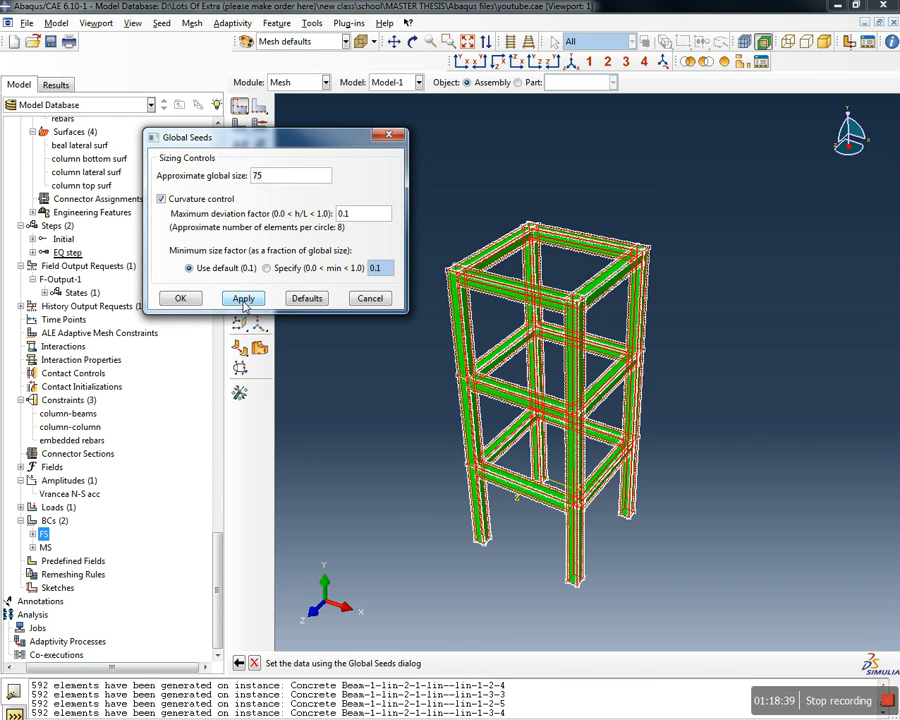
pyautogui.click(181, 298)
# Mesh every part instance of the frame again with the reapplied seeds
pyautogui.click(191, 23)
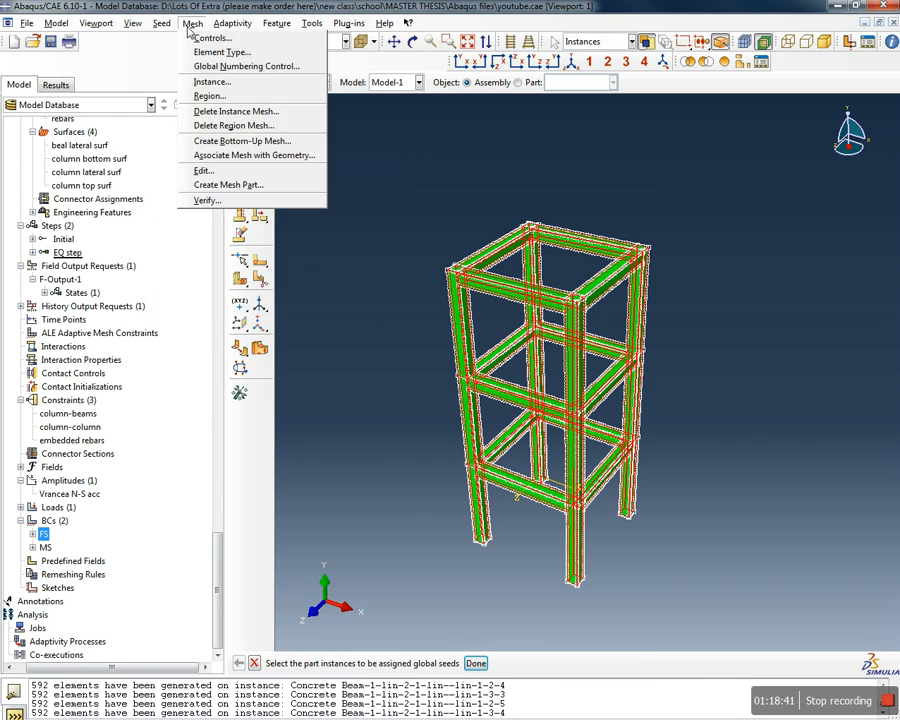
pyautogui.click(212, 82)
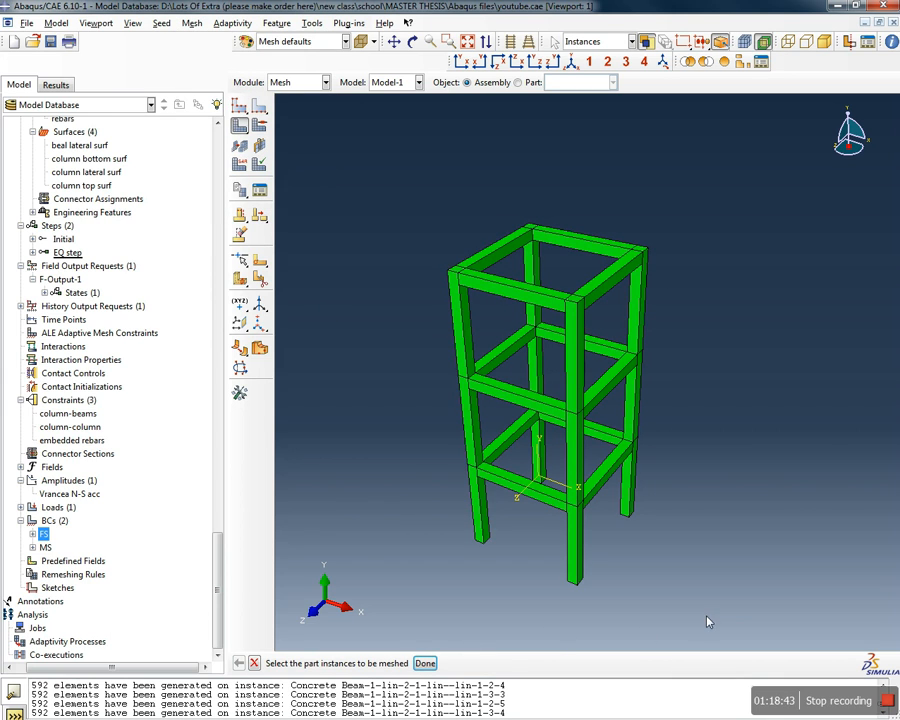
pyautogui.moveTo(773, 603); pyautogui.dragTo(387, 218)
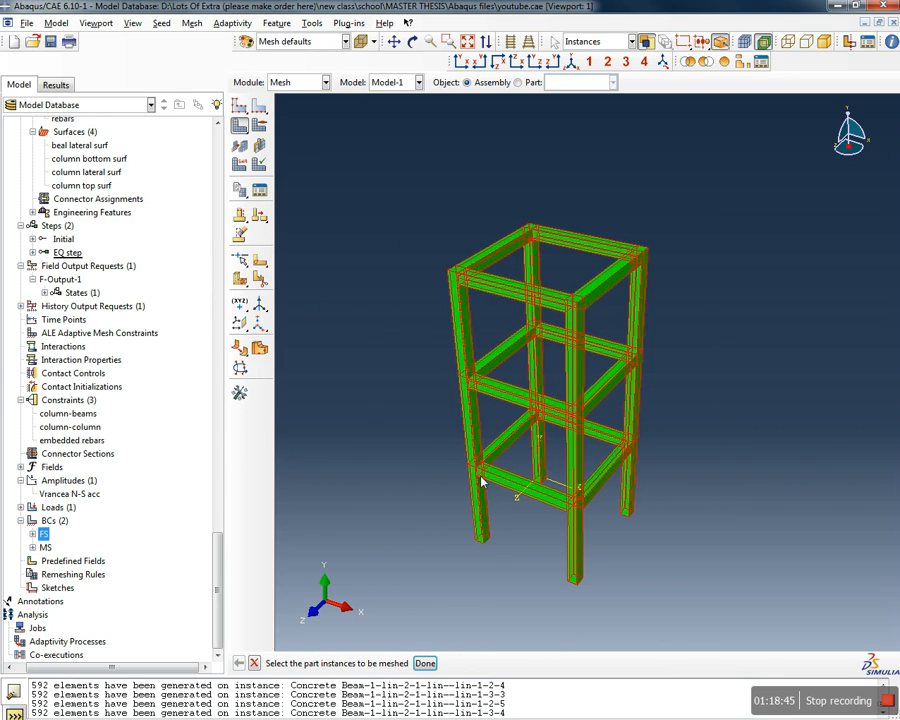
pyautogui.click(427, 661)
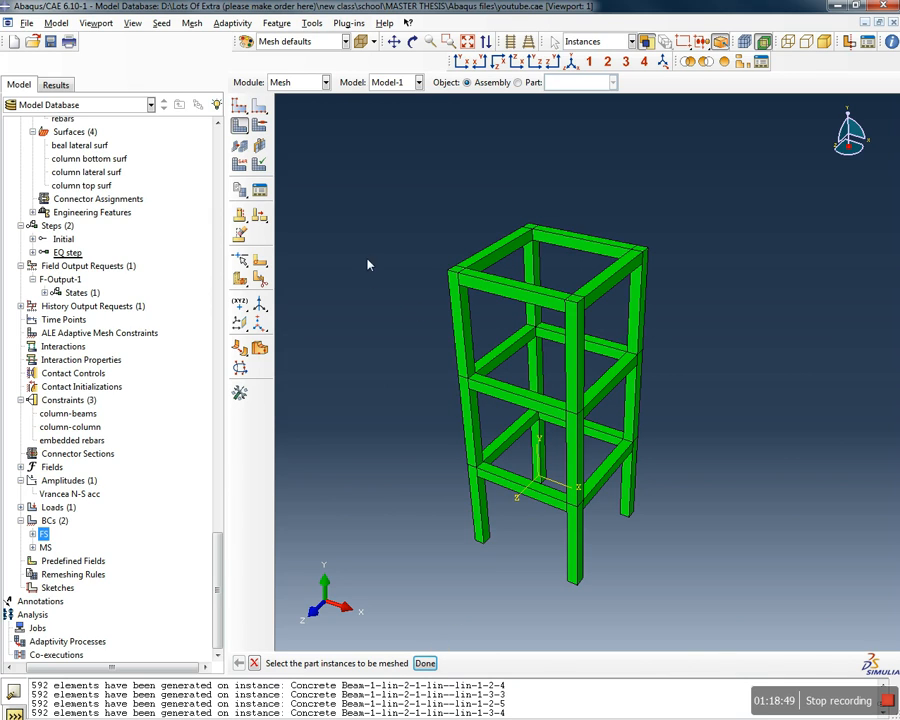
# Display the mesh on the assembly, inspect it from several angles, and save the model database
pyautogui.click(742, 45)
pyautogui.keyDown('ctrl'); pyautogui.keyDown('alt'); pyautogui.moveTo(571, 443); pyautogui.dragTo(649, 404); pyautogui.keyUp('alt'); pyautogui.keyUp('ctrl')
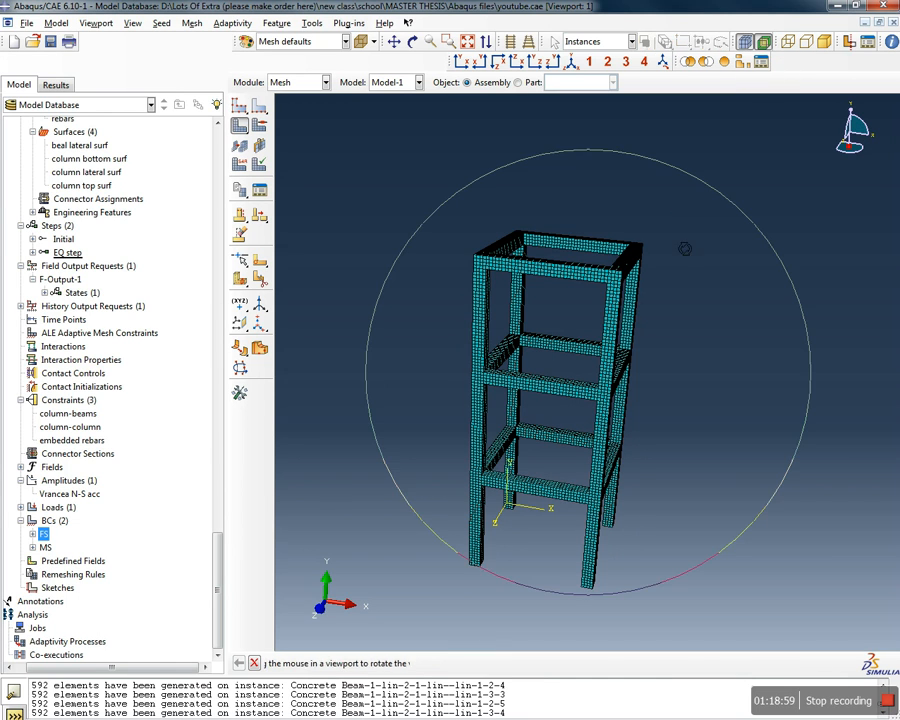
pyautogui.keyDown('ctrl'); pyautogui.keyDown('alt'); pyautogui.moveTo(684, 248); pyautogui.dragTo(618, 287); pyautogui.keyUp('alt'); pyautogui.keyUp('ctrl')
pyautogui.keyDown('ctrl'); pyautogui.keyDown('alt'); pyautogui.moveTo(652, 541); pyautogui.dragTo(606, 503); pyautogui.keyUp('alt'); pyautogui.keyUp('ctrl')
pyautogui.keyDown('ctrl'); pyautogui.keyDown('alt'); pyautogui.moveTo(555, 302); pyautogui.dragTo(613, 318); pyautogui.keyUp('alt'); pyautogui.keyUp('ctrl')
pyautogui.keyDown('ctrl'); pyautogui.keyDown('alt'); pyautogui.moveTo(606, 314); pyautogui.dragTo(606, 314); pyautogui.keyUp('alt'); pyautogui.keyUp('ctrl')
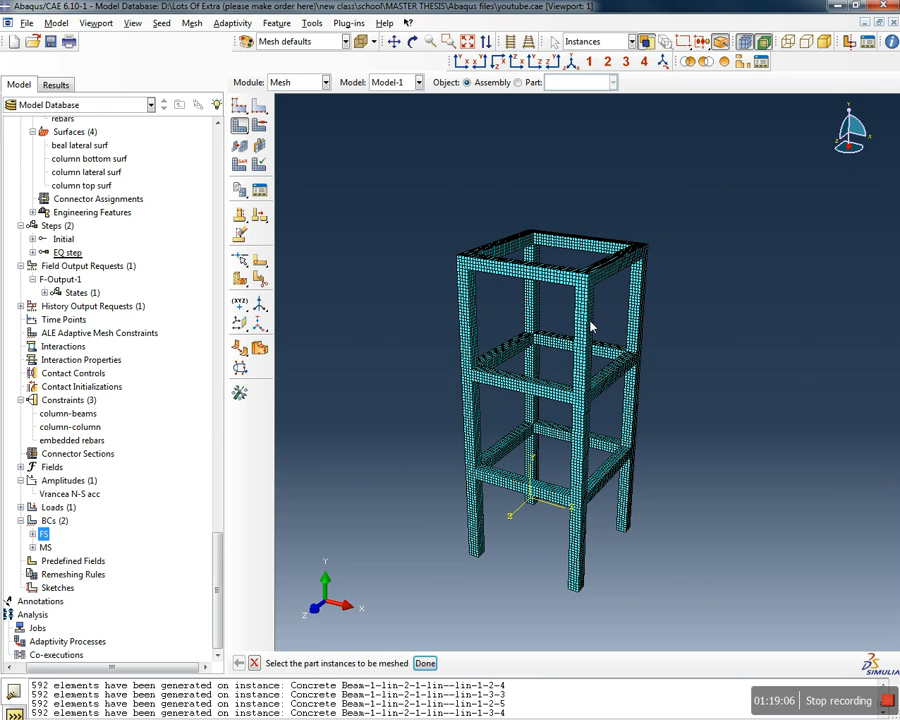
pyautogui.click(52, 45)
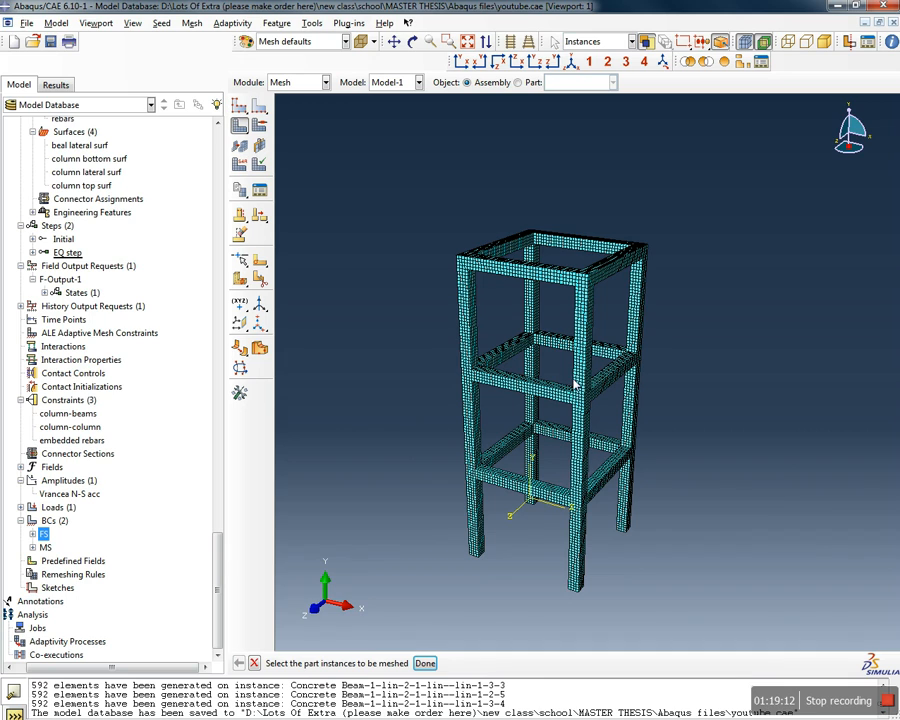
# Start a new analysis job for Model-1 and try to name it Vrancea N-S youtube
pyautogui.keyDown('ctrl'); pyautogui.keyDown('alt'); pyautogui.moveTo(621, 397); pyautogui.dragTo(650, 383); pyautogui.keyUp('alt'); pyautogui.keyUp('ctrl')
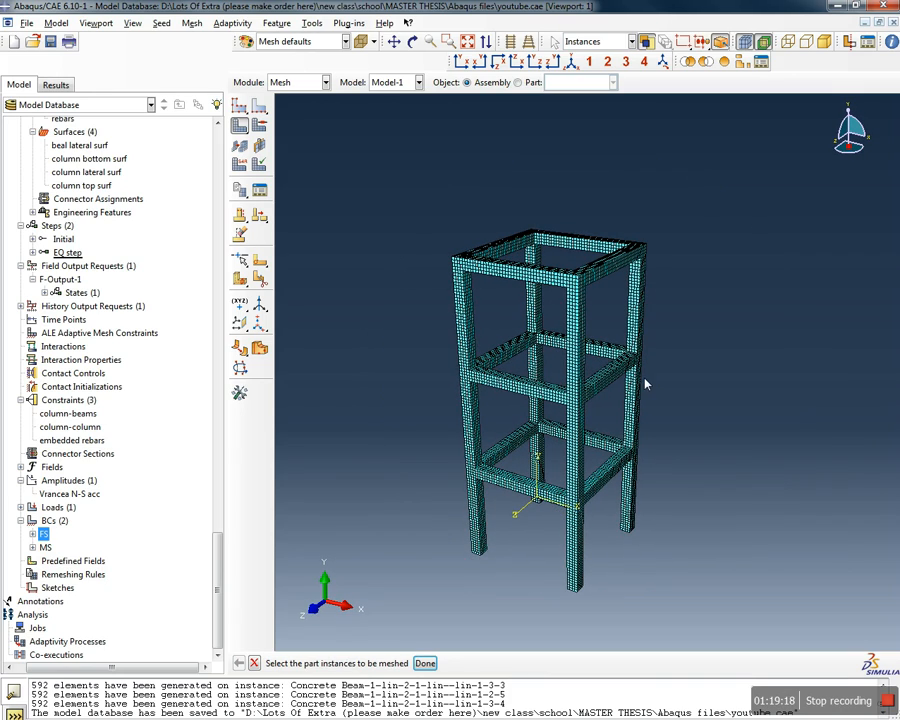
pyautogui.keyDown('ctrl'); pyautogui.keyDown('alt'); pyautogui.moveTo(637, 502); pyautogui.dragTo(398, 363); pyautogui.keyUp('alt'); pyautogui.keyUp('ctrl')
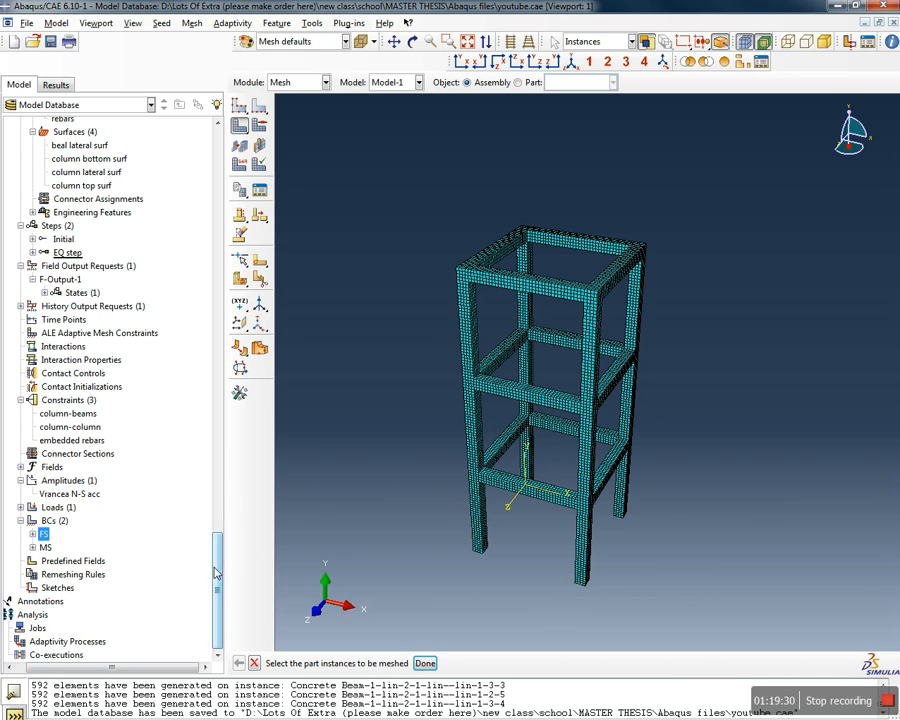
pyautogui.moveTo(64, 668); pyautogui.dragTo(34, 667)
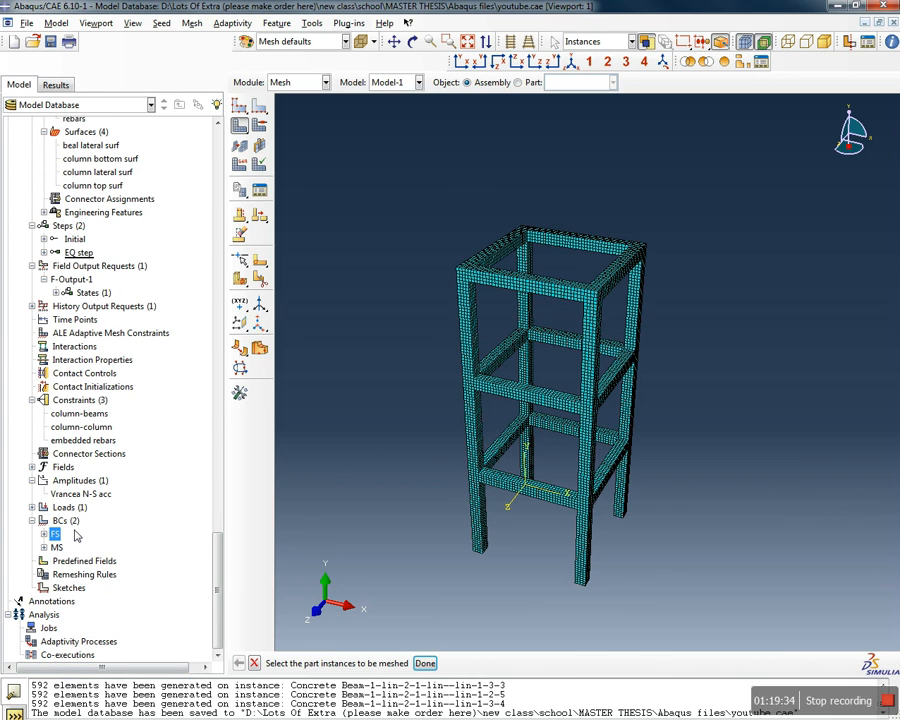
pyautogui.doubleClick(48, 628)
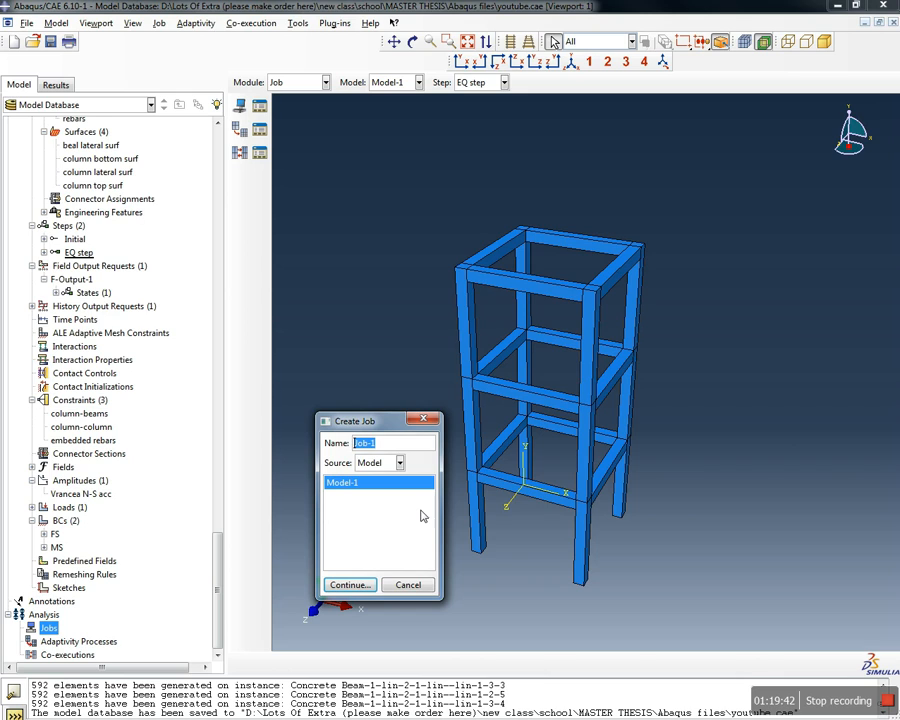
pyautogui.write('Vi')
pyautogui.write('ancea')
pyautogui.write('_')
pyautogui.write('-S')
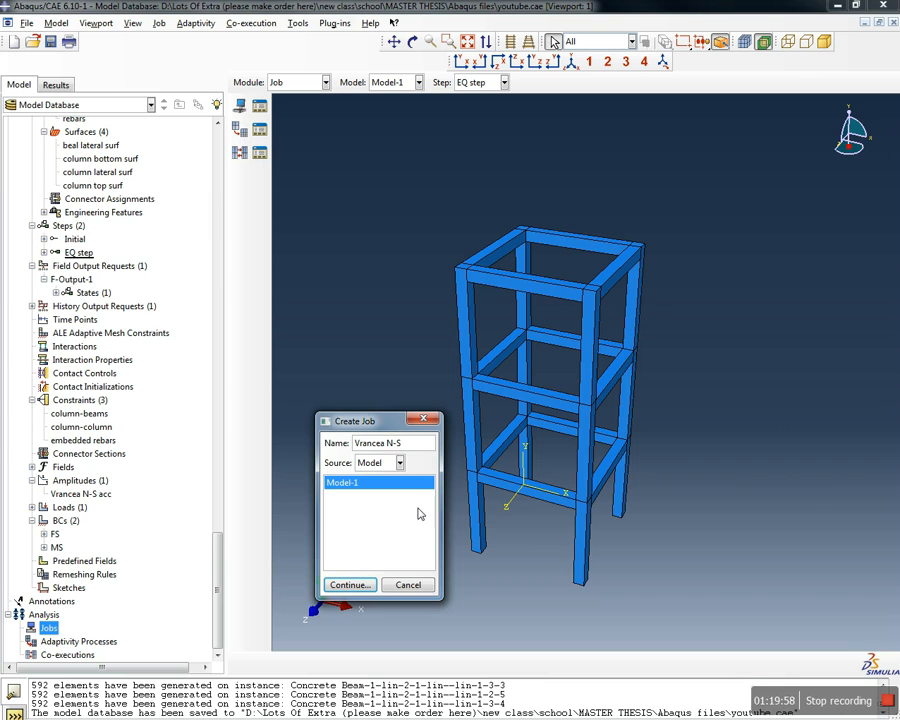
pyautogui.write('youtube')
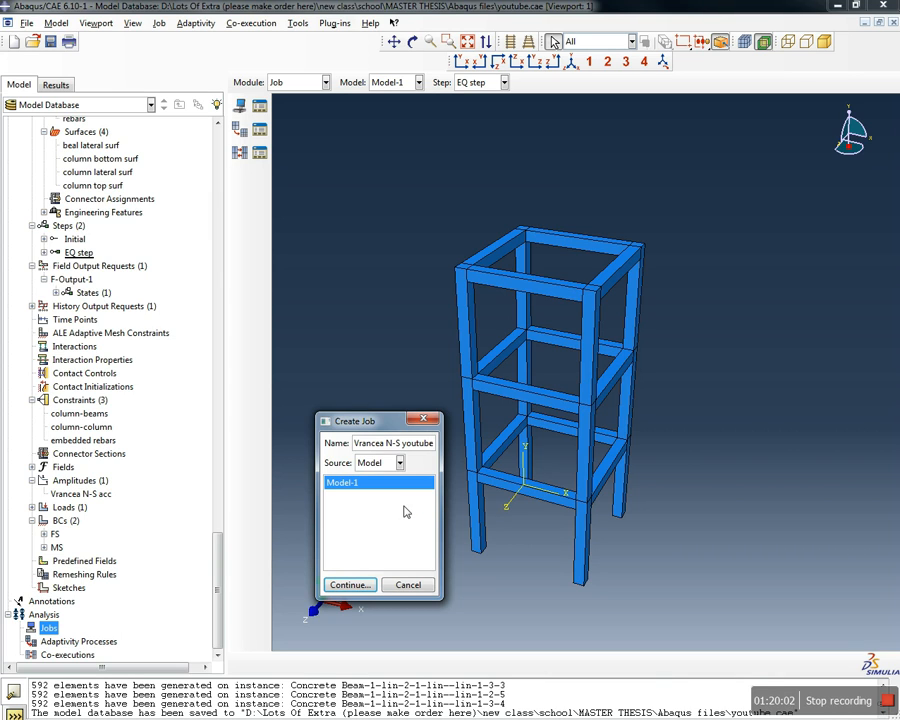
pyautogui.click(348, 585)
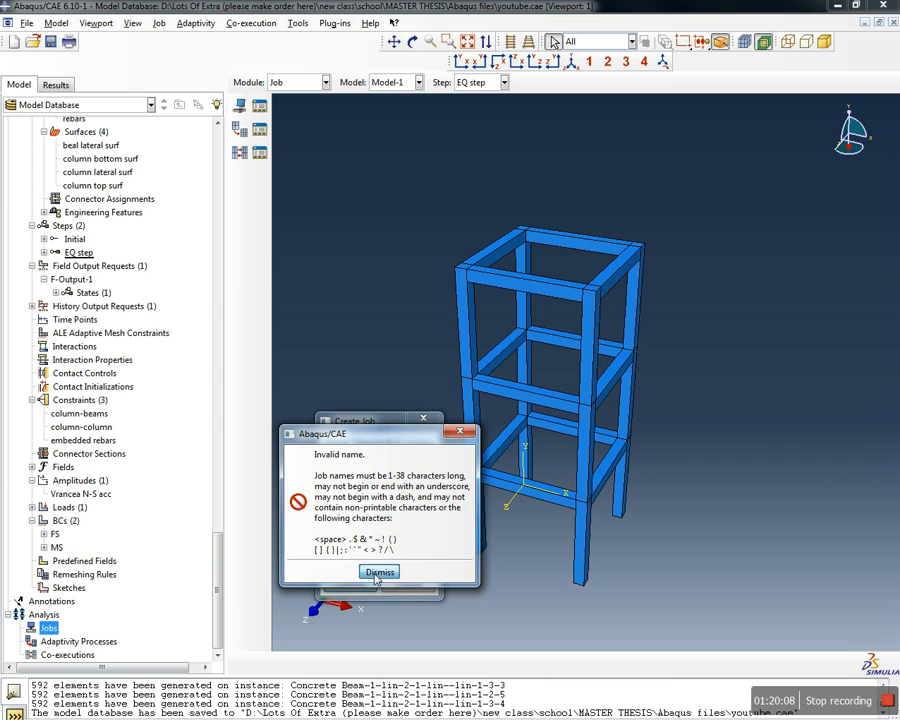
pyautogui.click(378, 571)
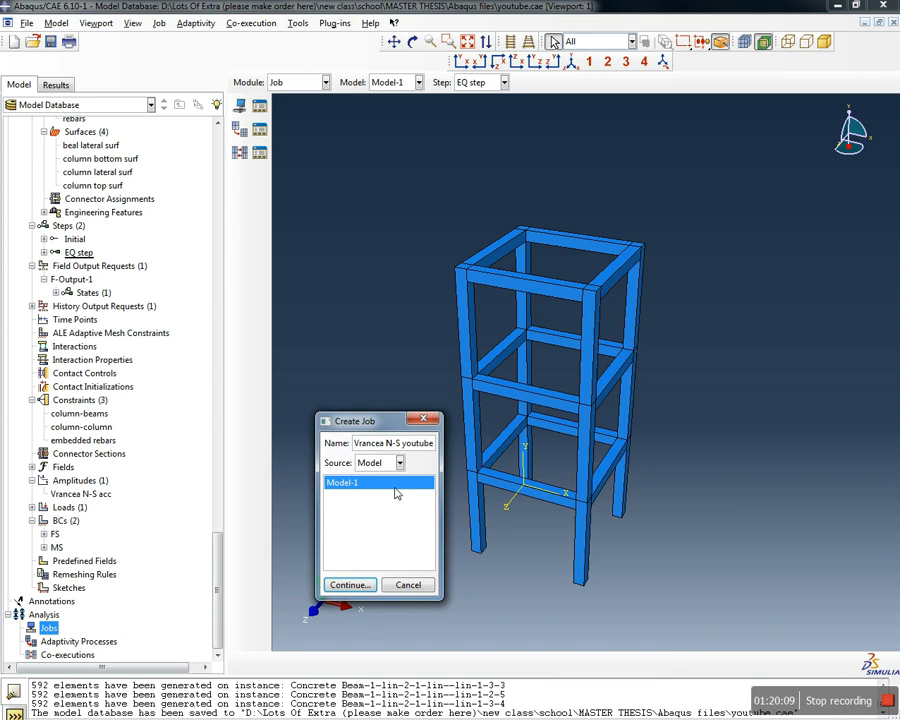
# Replace the spaces and dash in the job name with underscores to get Vrancea_N_S_youtube, and continue to the job settings
pyautogui.press('Right')
pyautogui.press('Right')
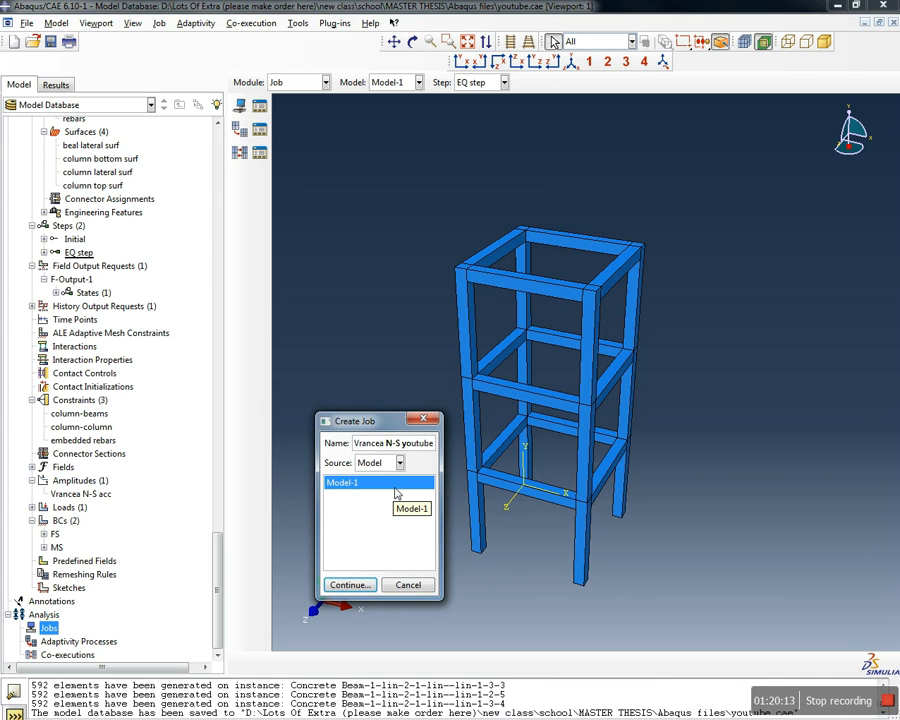
pyautogui.press('Delete')
pyautogui.write('_')
pyautogui.press('Left')
pyautogui.press('Left')
pyautogui.press('BackSpace')
pyautogui.write('_')
pyautogui.press('Left')
pyautogui.press('Left')
pyautogui.press('BackSpace')
pyautogui.write('_')
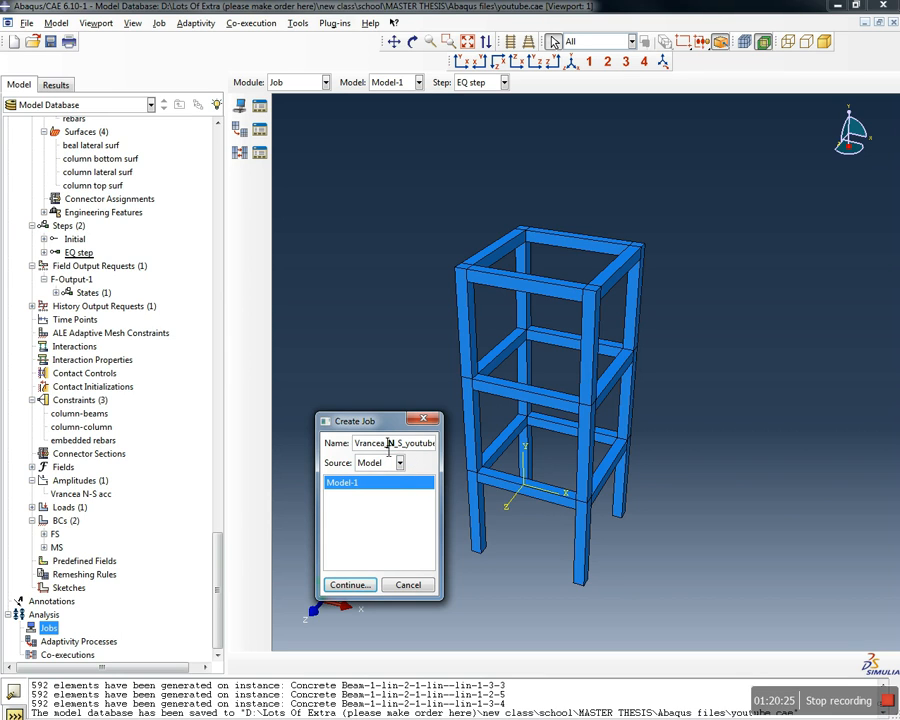
pyautogui.click(422, 446)
pyautogui.press('Right')
pyautogui.press('Right')
pyautogui.press('Right')
pyautogui.press('Right')
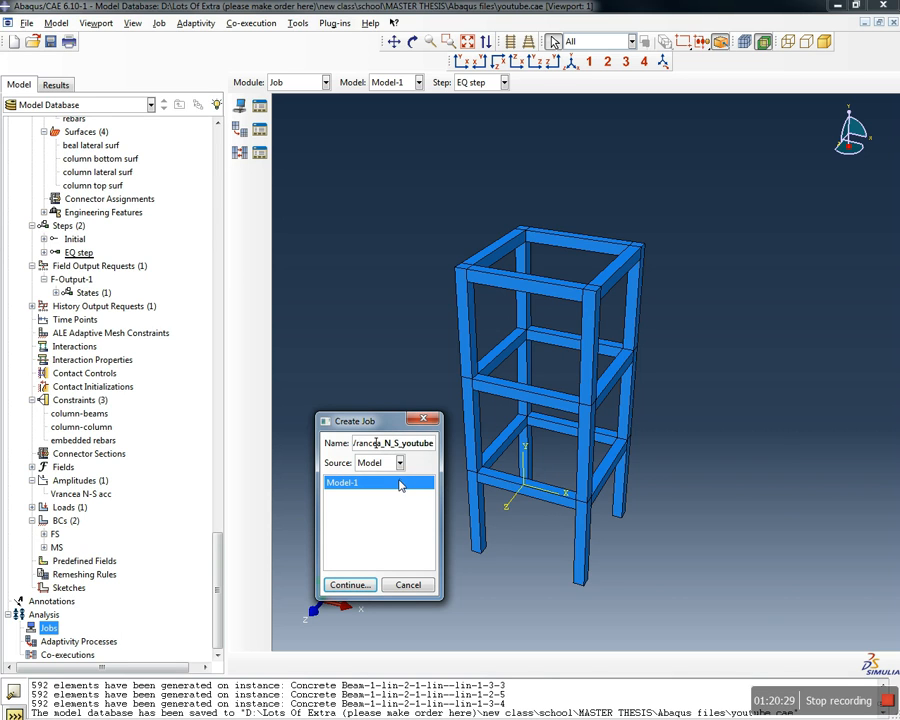
pyautogui.click(349, 584)
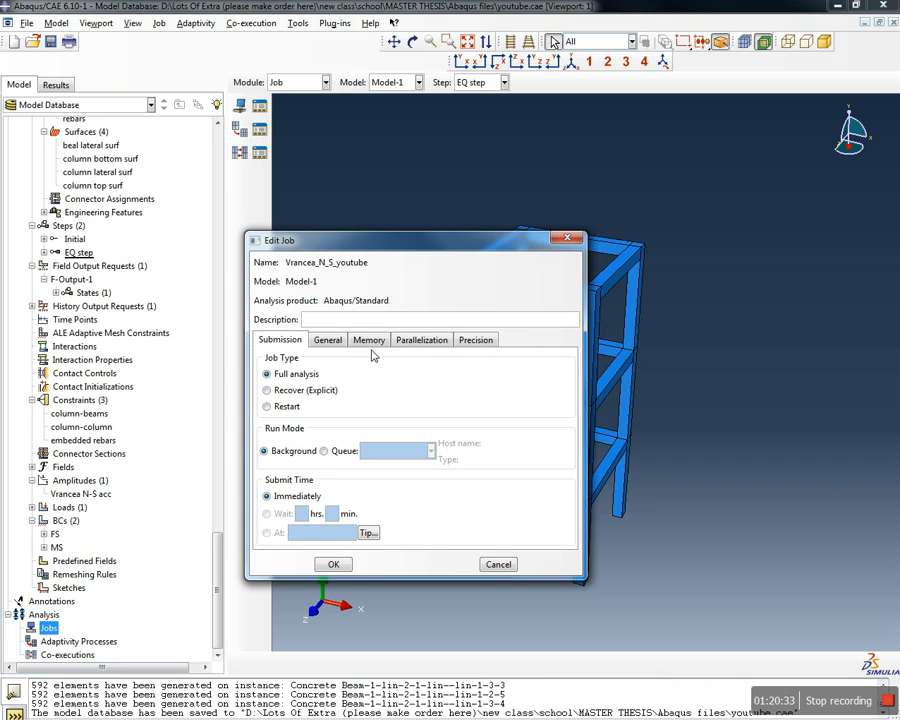
# Review the job's general, memory, parallelization and precision settings and create the job as a full analysis with the default options
pyautogui.click(328, 341)
pyautogui.click(369, 341)
pyautogui.click(421, 341)
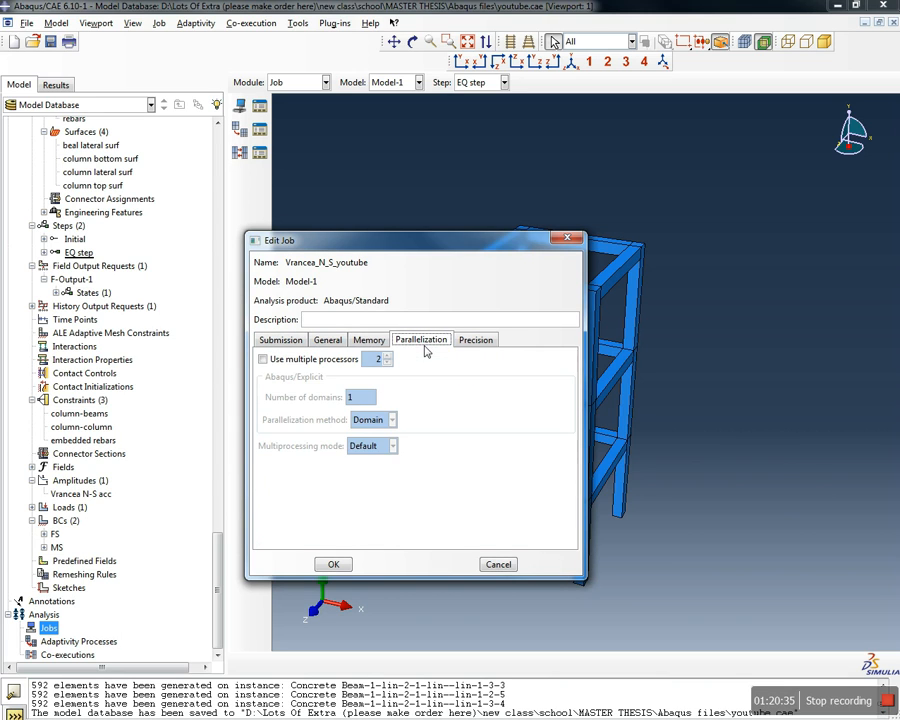
pyautogui.click(474, 341)
pyautogui.click(421, 341)
pyautogui.click(378, 341)
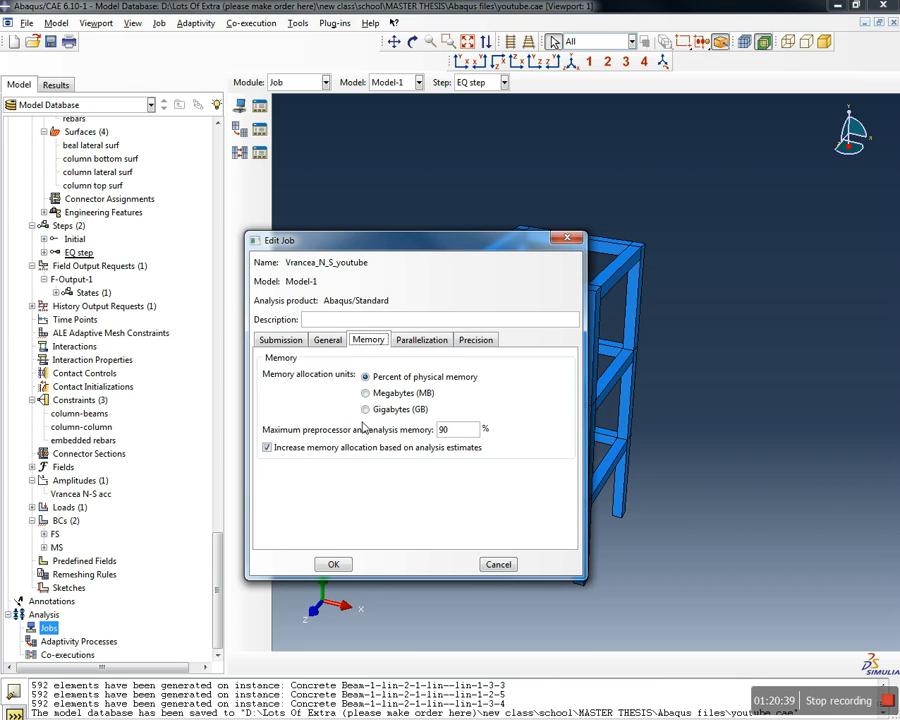
pyautogui.click(470, 430)
pyautogui.click(421, 342)
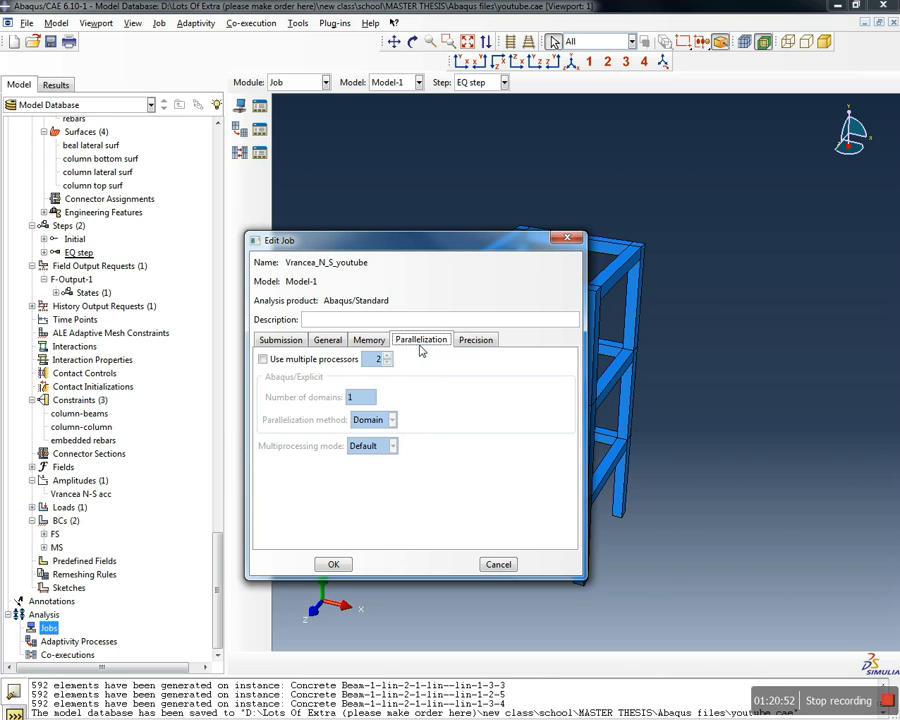
pyautogui.click(369, 340)
pyautogui.click(405, 342)
pyautogui.click(367, 341)
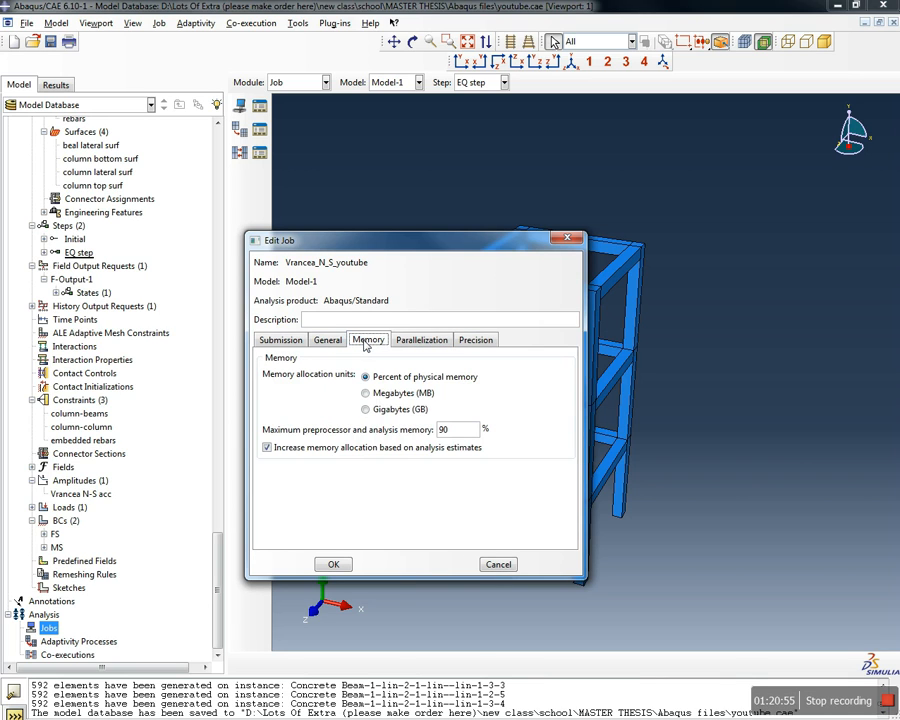
pyautogui.click(421, 340)
pyautogui.click(474, 340)
pyautogui.click(421, 340)
pyautogui.click(372, 341)
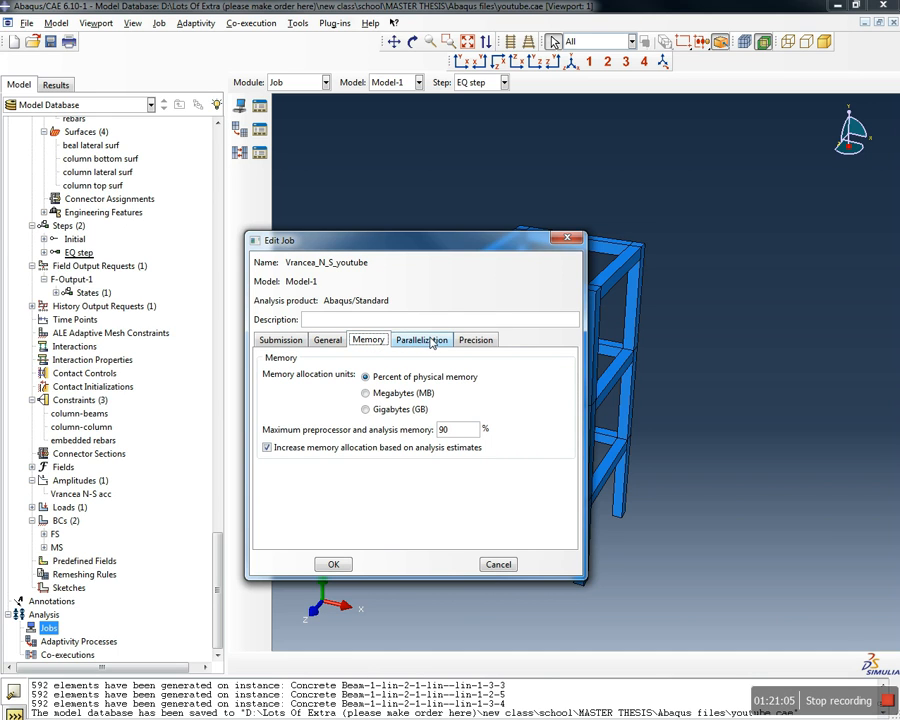
pyautogui.click(336, 342)
pyautogui.click(289, 341)
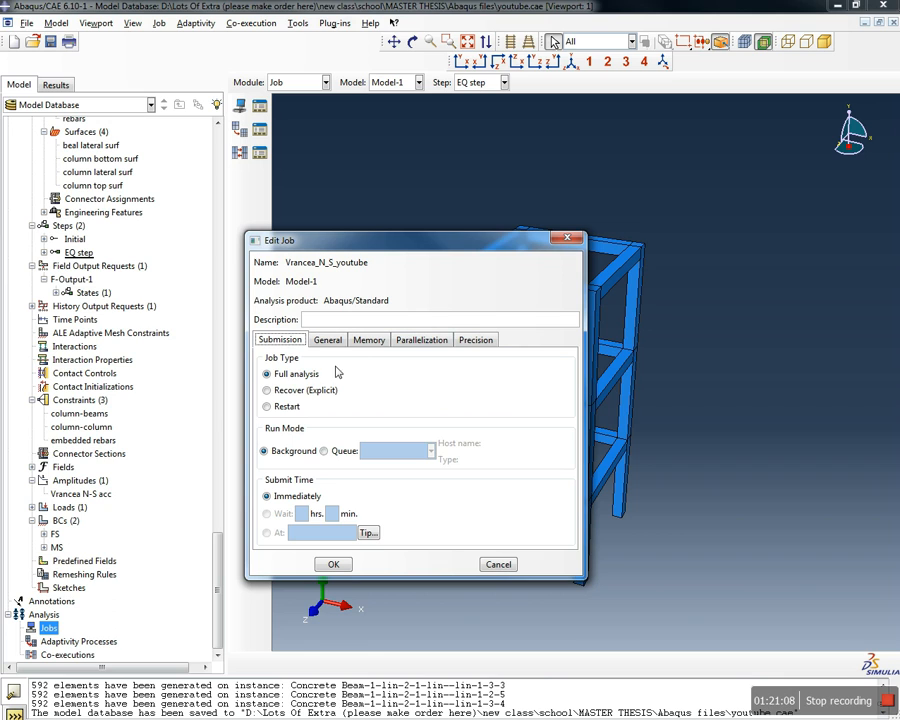
pyautogui.click(334, 564)
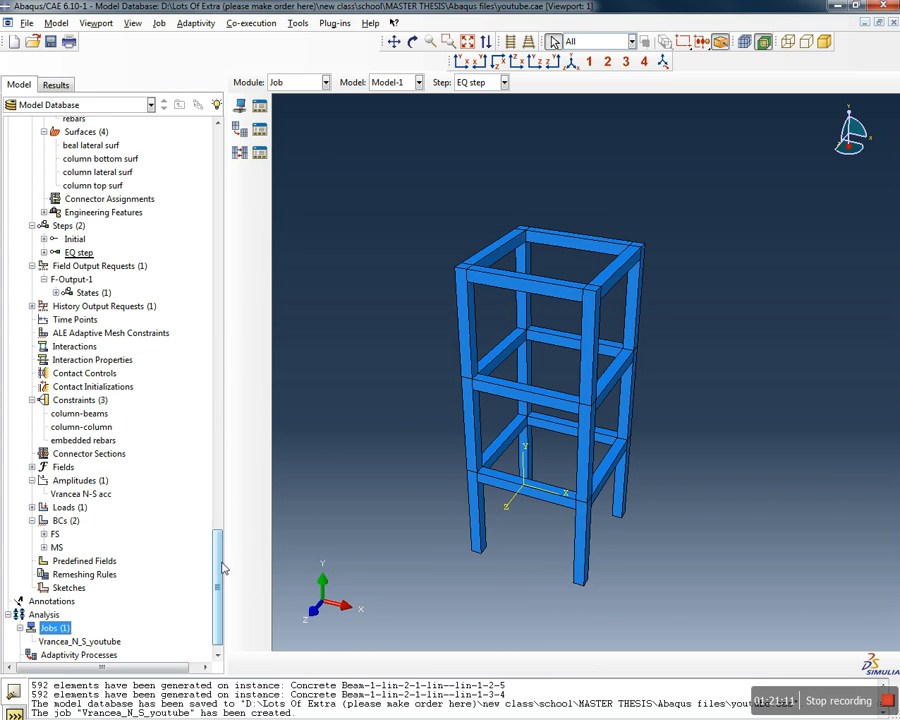
pyautogui.scroll(-1, 217, 590)
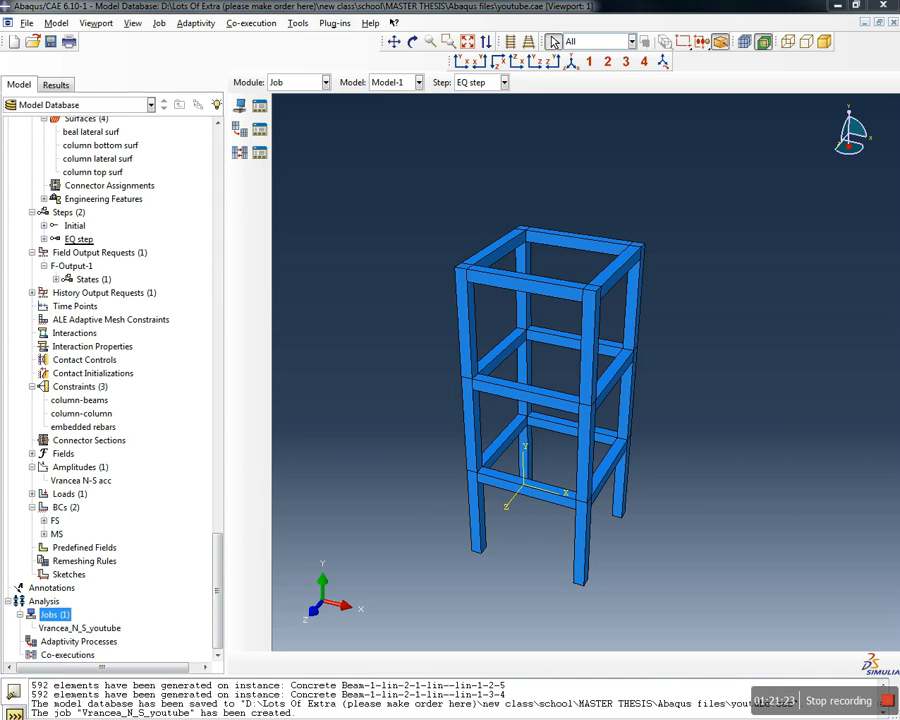
# Switch to report.pdf in Adobe Reader and examine the El Centro and Vrancea accelerograms and frequency spectra in the Earthquake excitation chapter
pyautogui.hotkey('alt', 'Tab')
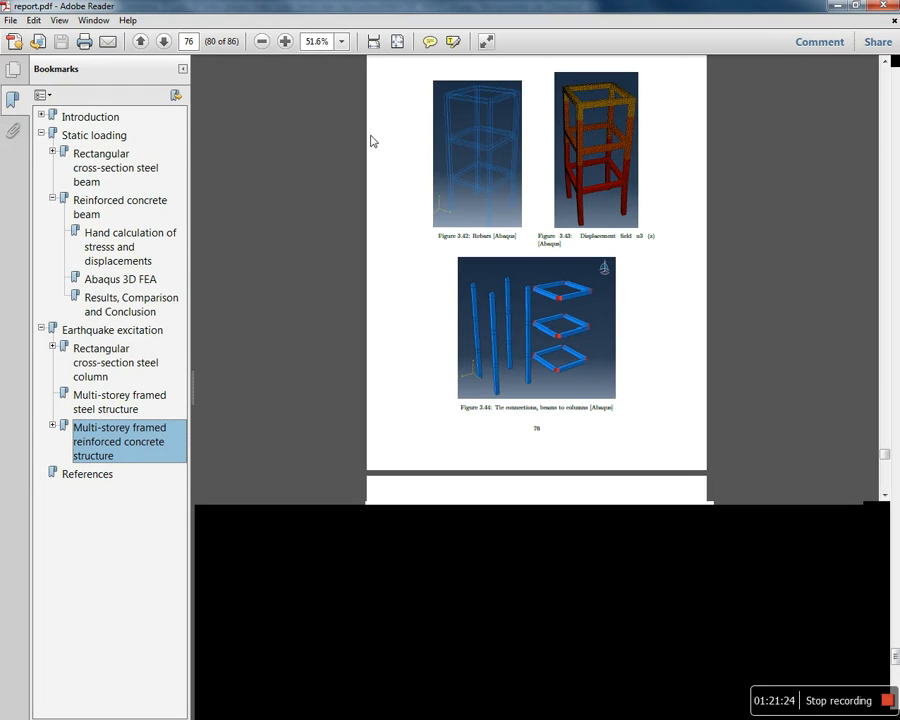
pyautogui.click(137, 333)
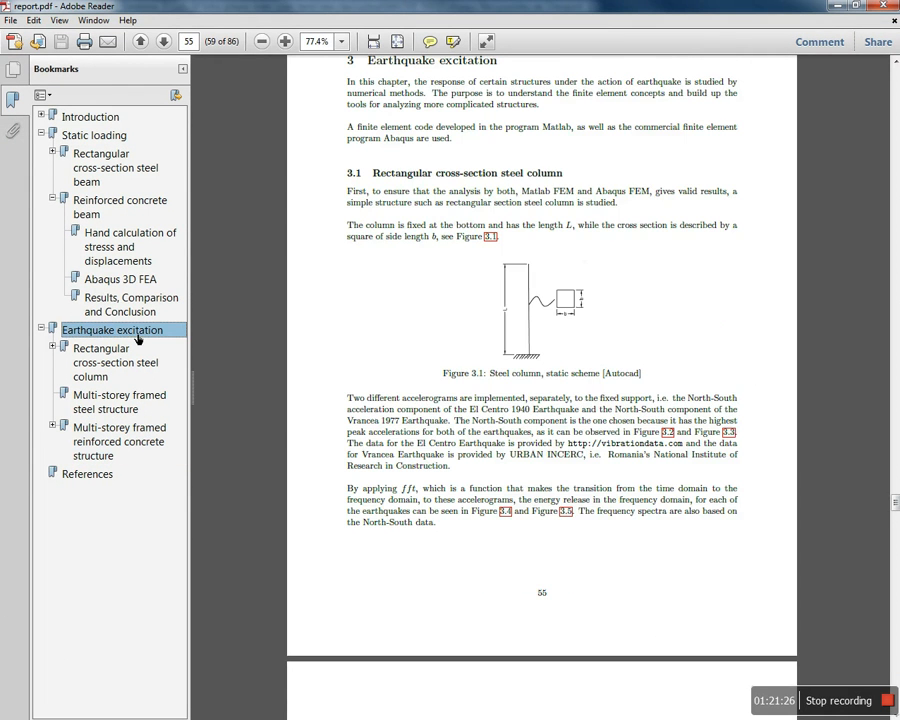
pyautogui.scroll(-10, 542, 418)
pyautogui.scroll(-2, 541, 395)
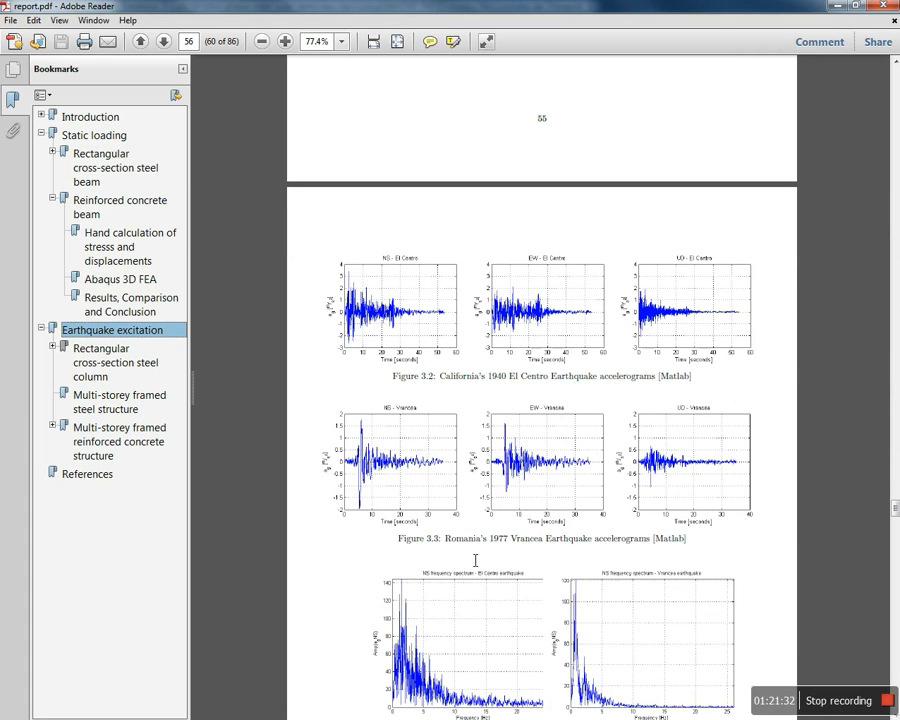
pyautogui.moveTo(446, 541); pyautogui.dragTo(687, 553)
pyautogui.click(718, 546)
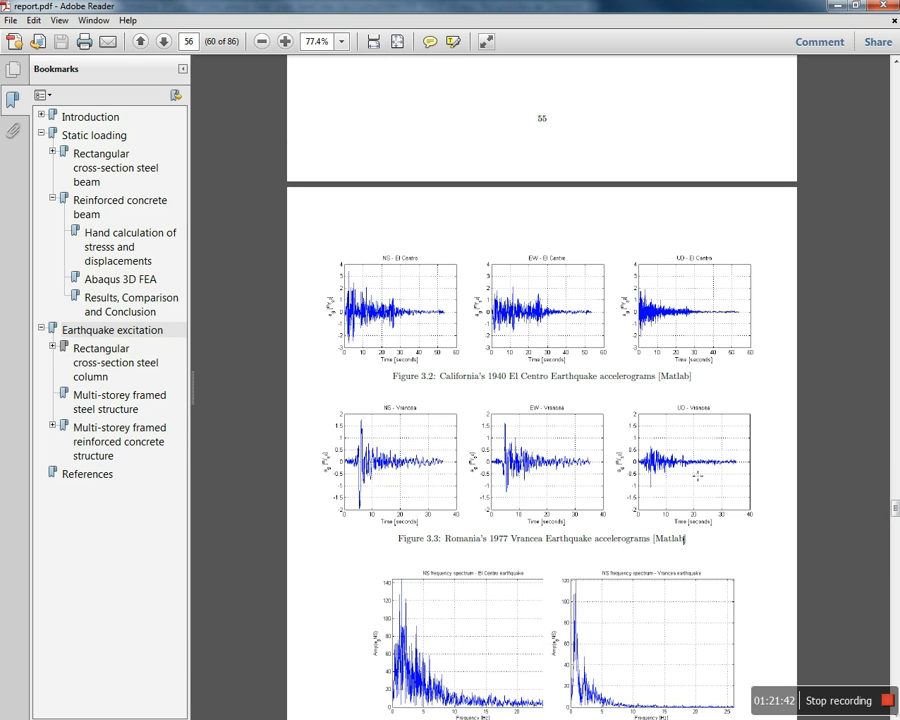
pyautogui.moveTo(439, 377); pyautogui.dragTo(625, 389)
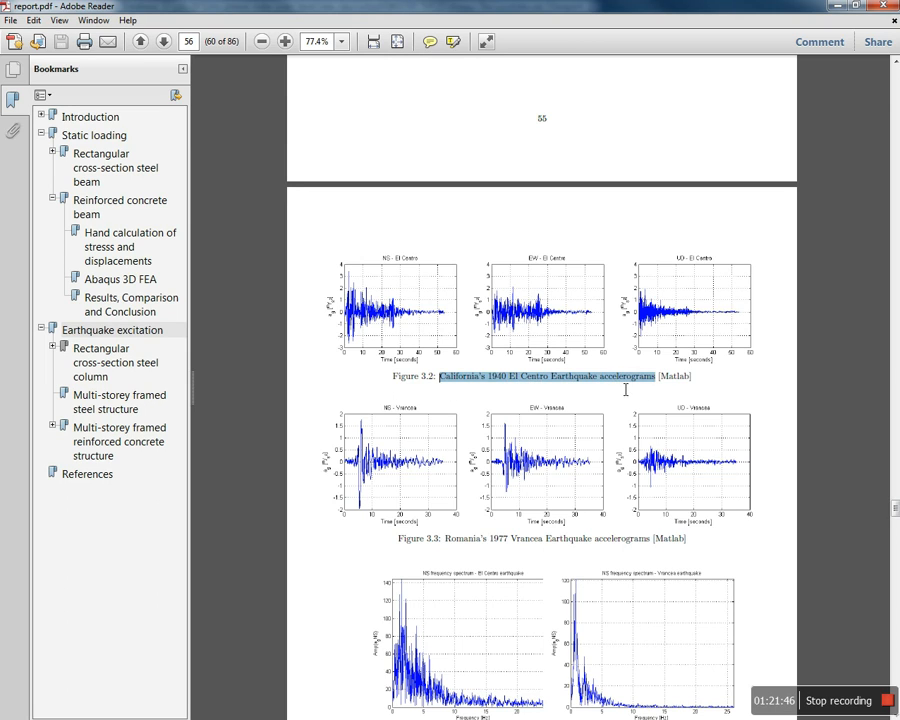
pyautogui.click(711, 382)
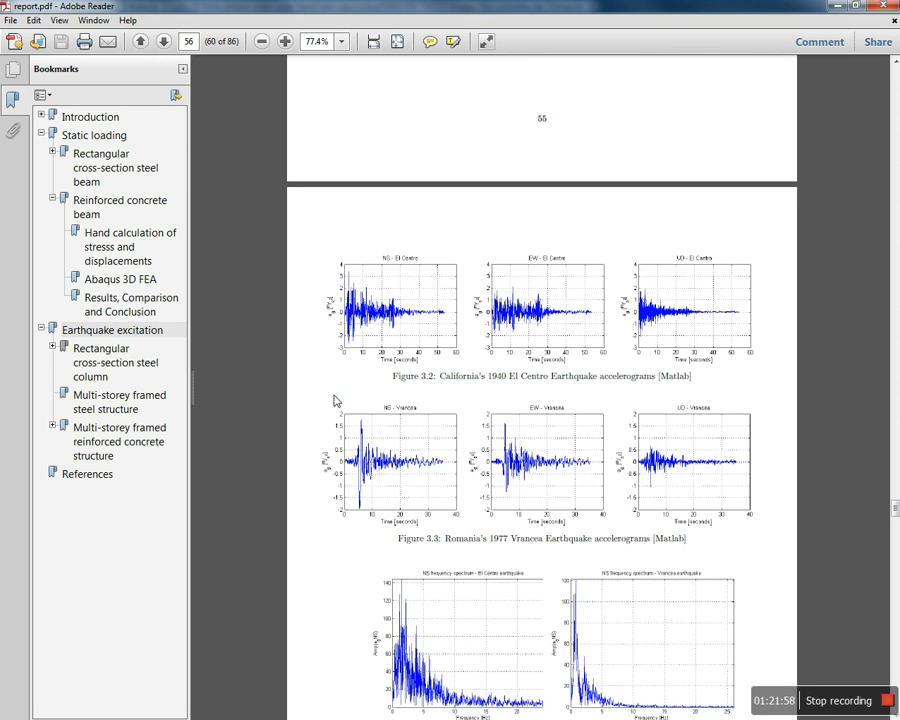
pyautogui.scroll(-2, 330, 338)
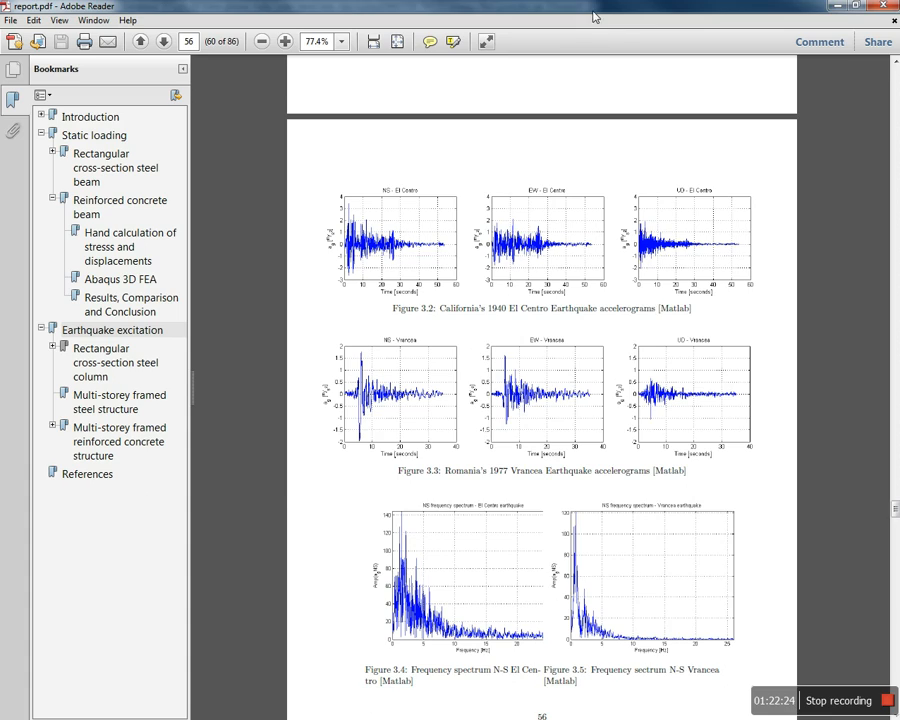
# Switch back to Abaqus/CAE and view the amplitude types offered for creating another amplitude, without creating one
pyautogui.hotkey('alt', 'Tab')
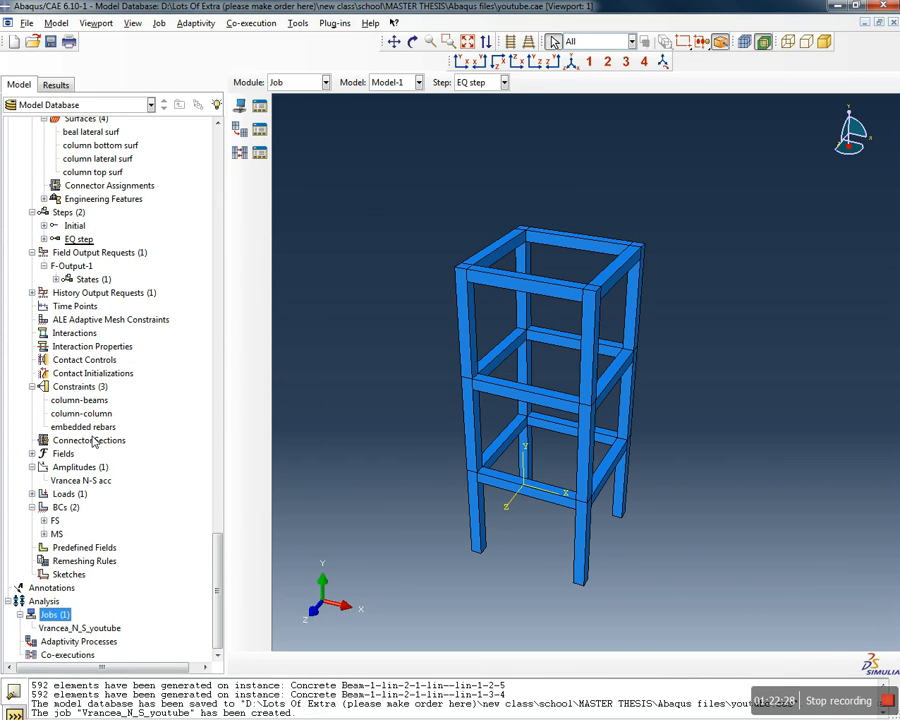
pyautogui.click(84, 468)
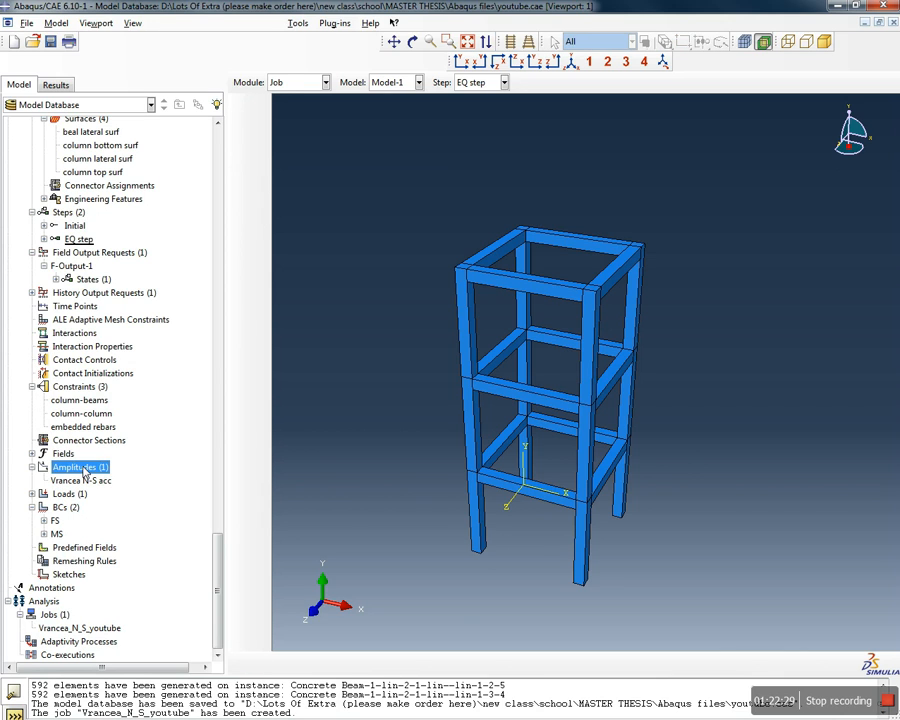
pyautogui.doubleClick(84, 468)
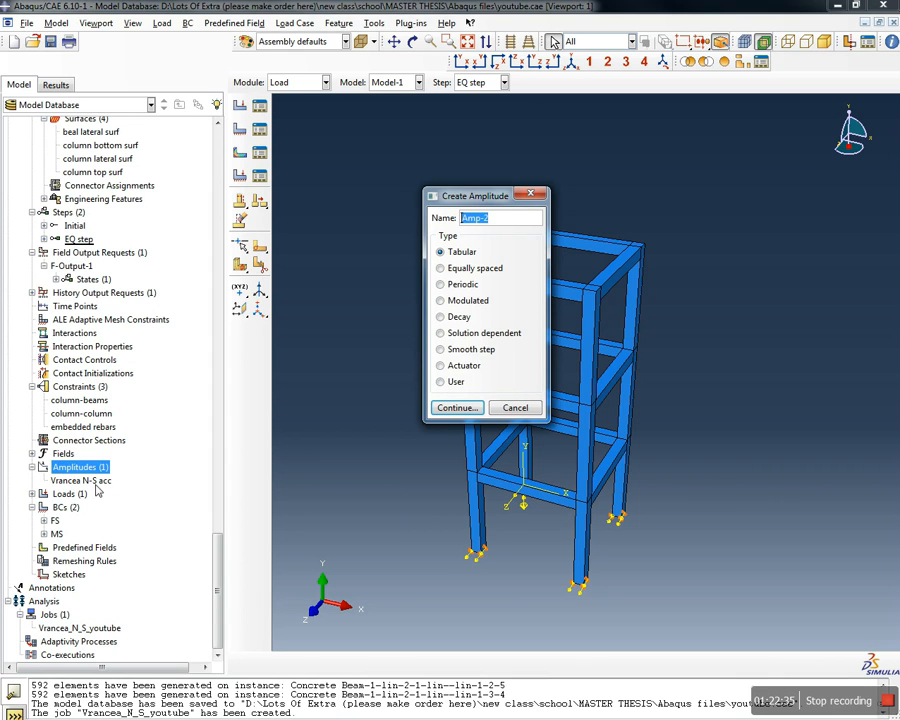
pyautogui.click(516, 409)
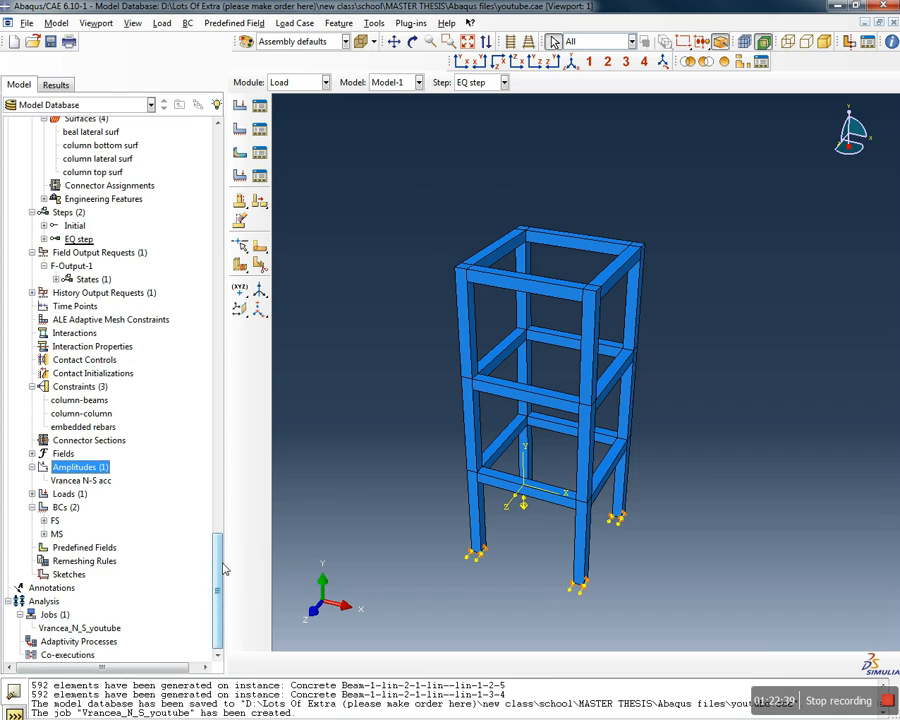
# Review the constrained displacements and available amplitudes of the FS boundary condition in the EQ step
pyautogui.doubleClick(55, 521)
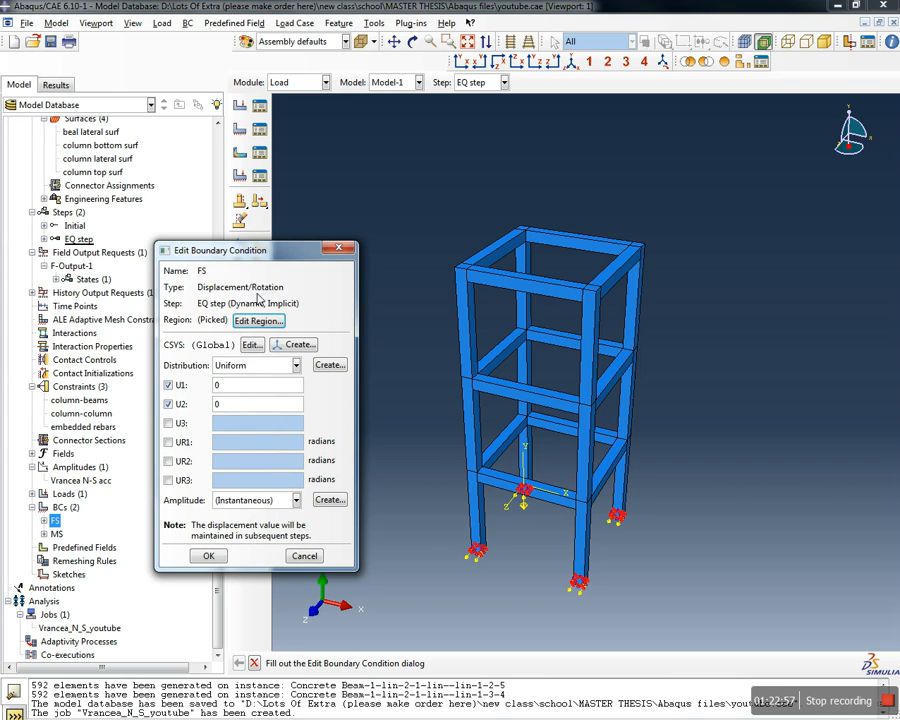
pyautogui.click(290, 500)
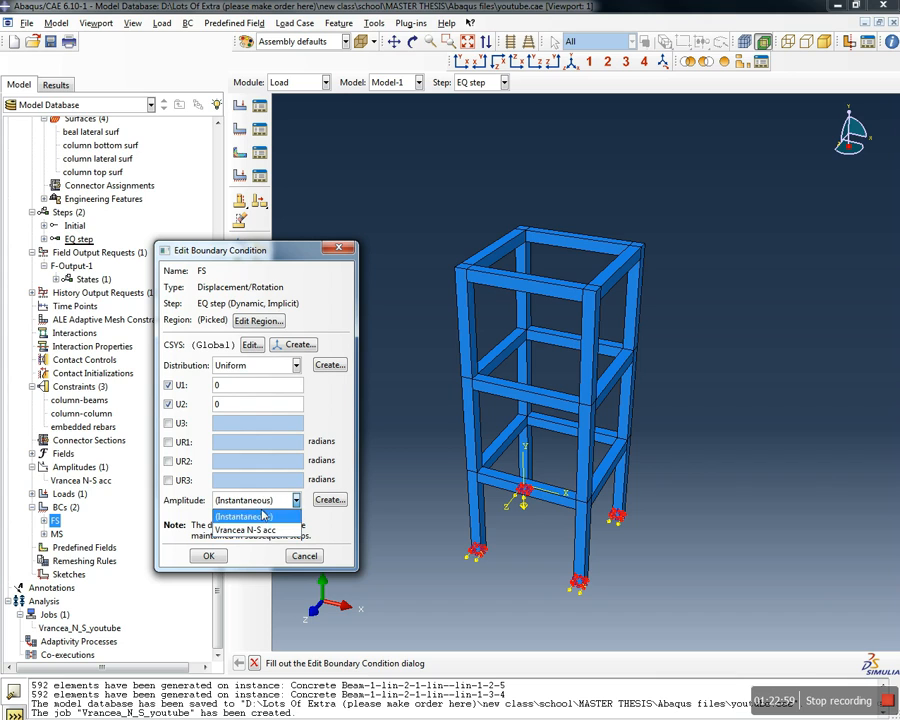
pyautogui.click(345, 518)
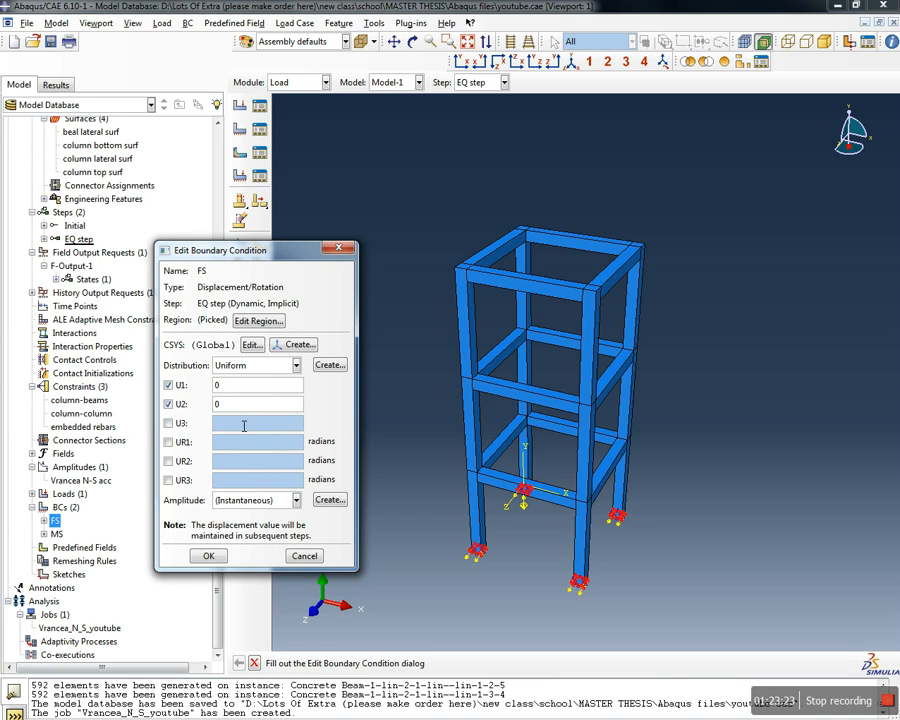
pyautogui.click(208, 556)
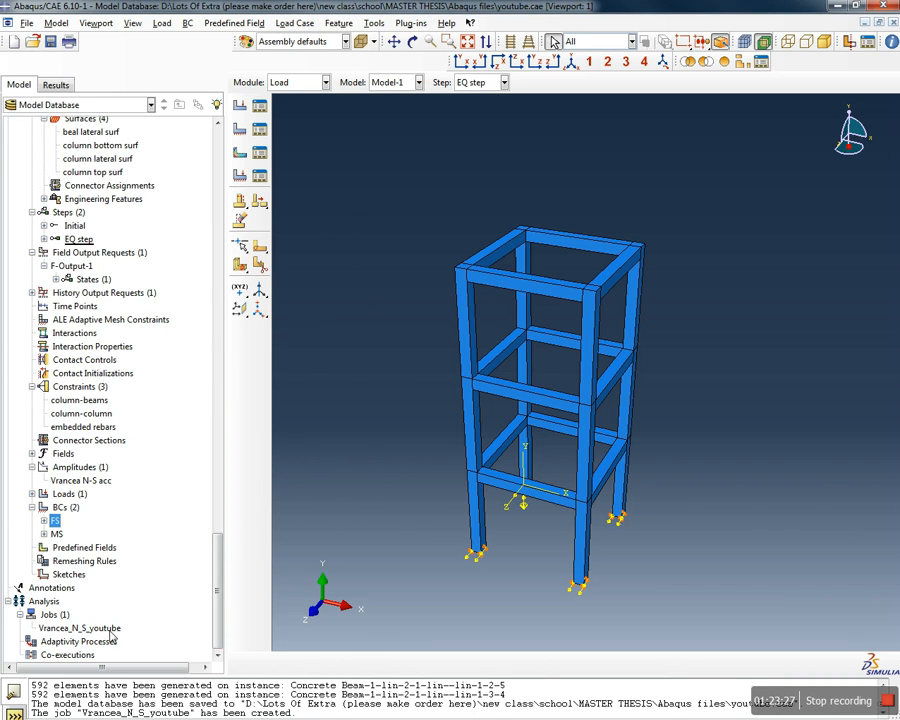
# Save the model database and try to submit the Vrancea_N_S_youtube job, declining to continue the submission with the column-beams constraint problem
pyautogui.click(50, 43)
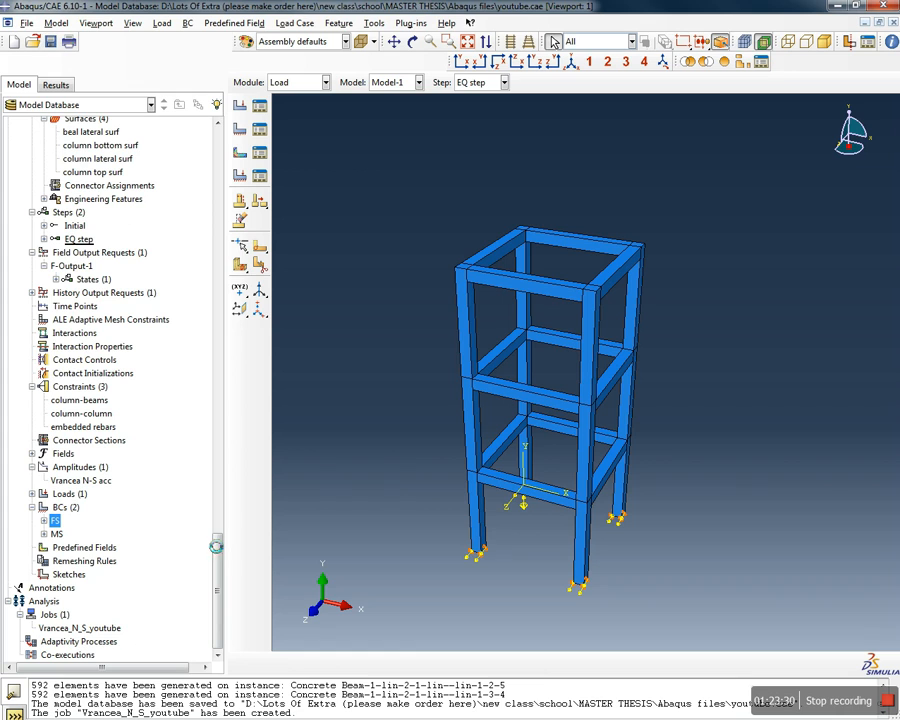
pyautogui.click(100, 627)
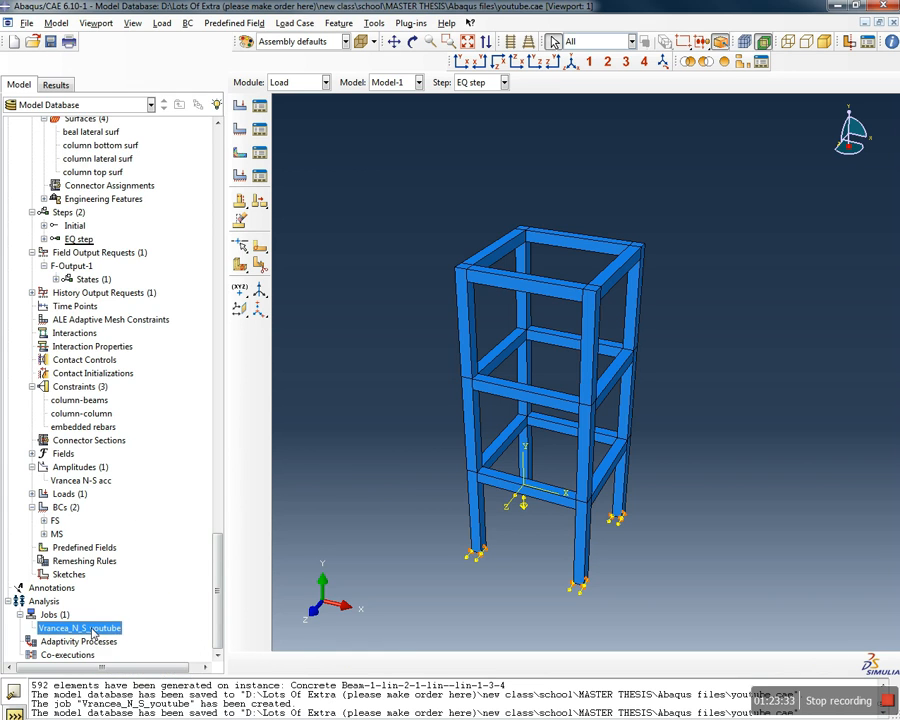
pyautogui.rightClick(93, 630)
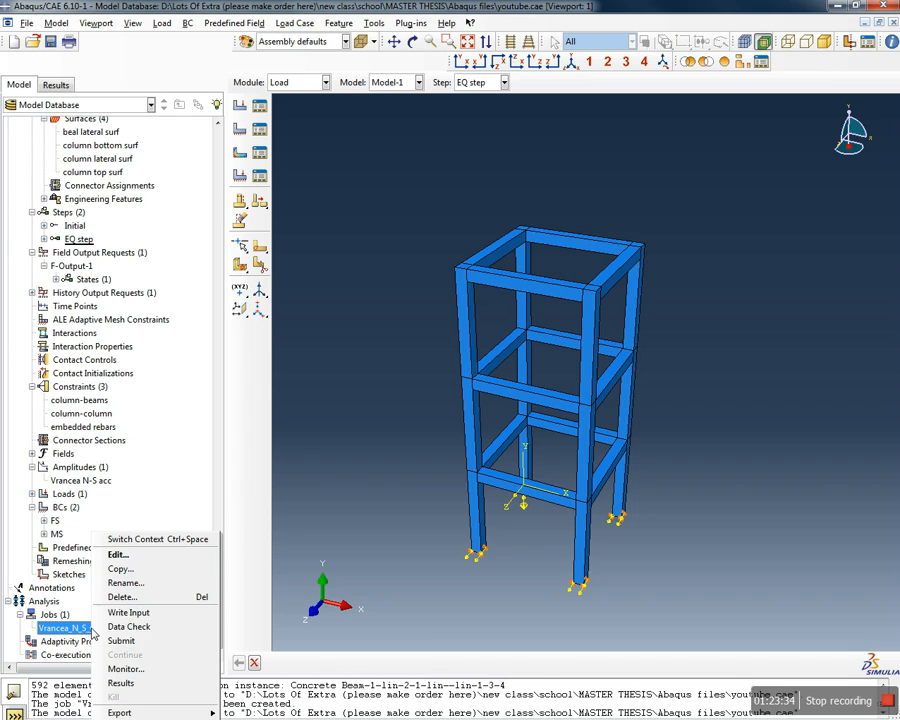
pyautogui.click(120, 641)
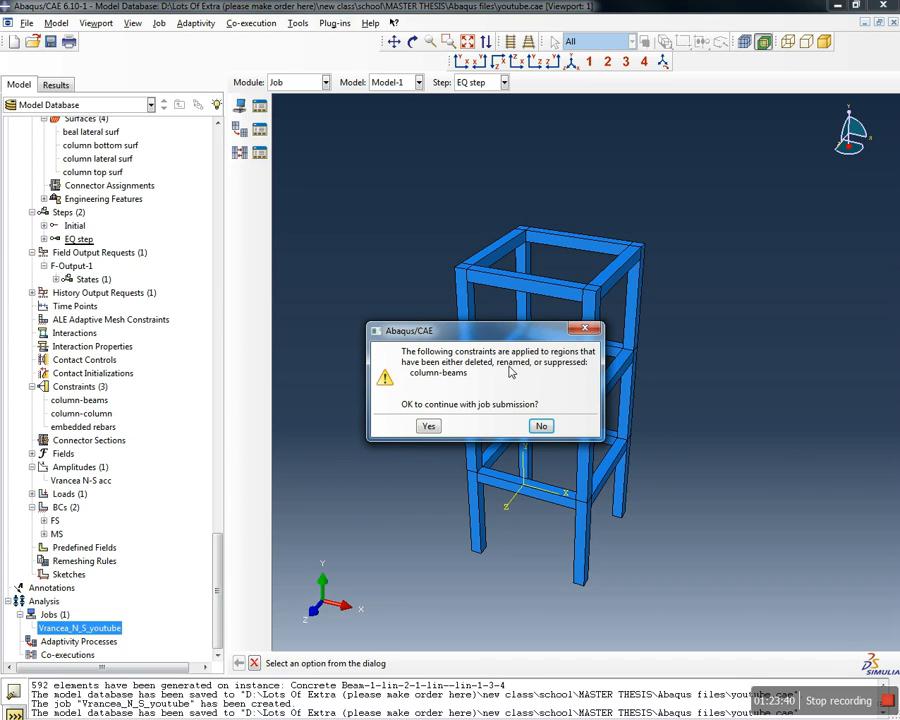
pyautogui.moveTo(528, 334); pyautogui.dragTo(278, 295)
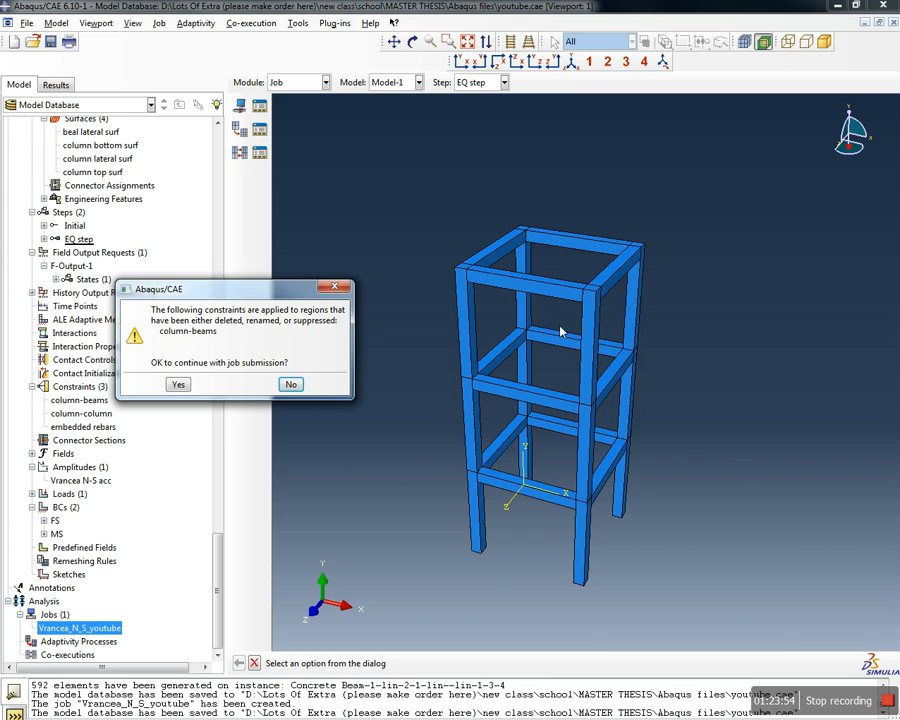
pyautogui.keyDown('ctrl'); pyautogui.keyDown('alt'); pyautogui.moveTo(728, 412); pyautogui.dragTo(514, 428); pyautogui.keyUp('alt'); pyautogui.keyUp('ctrl')
pyautogui.keyDown('ctrl'); pyautogui.keyDown('alt'); pyautogui.moveTo(739, 587); pyautogui.dragTo(625, 589); pyautogui.keyUp('alt'); pyautogui.keyUp('ctrl')
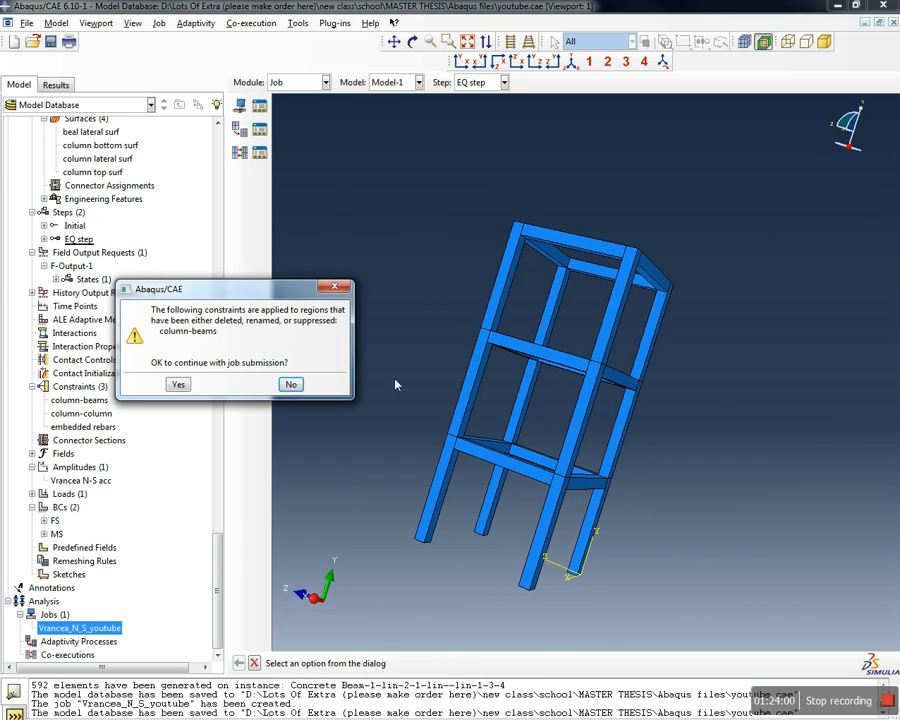
pyautogui.click(290, 384)
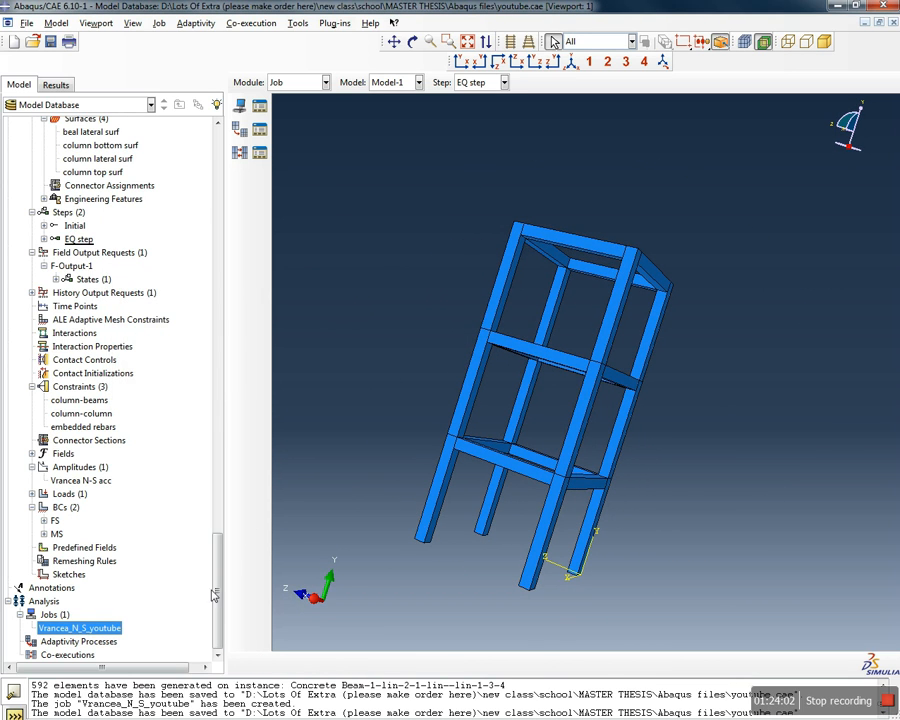
# Examine the model's assembly instances, engineering features, sets, surfaces, constraints and fields for the cause of the column-beams constraint problem
pyautogui.click(571, 62)
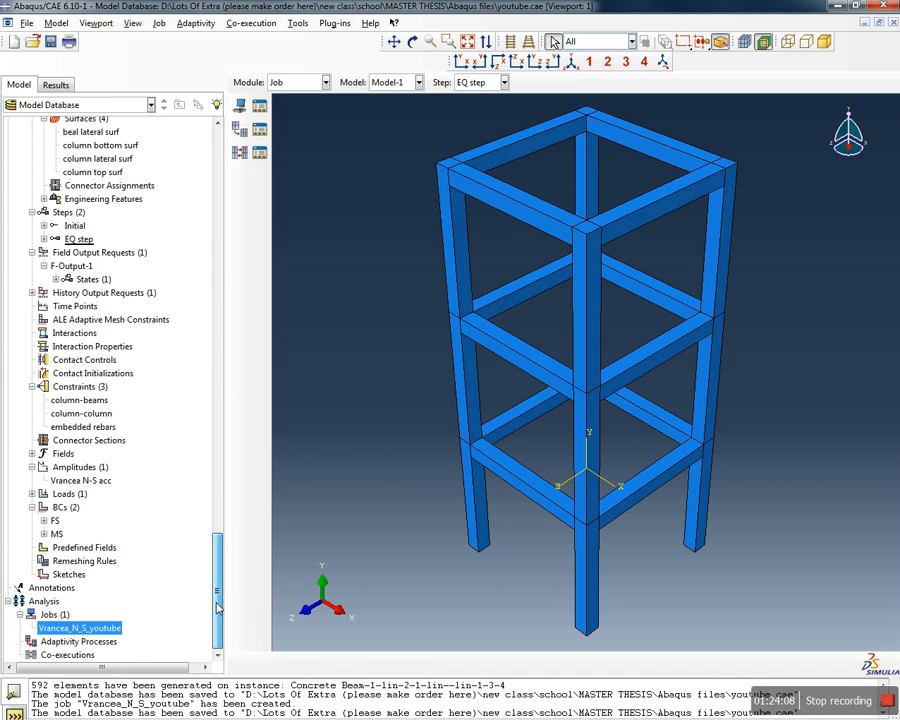
pyautogui.moveTo(217, 595); pyautogui.dragTo(212, 527)
pyautogui.click(43, 486)
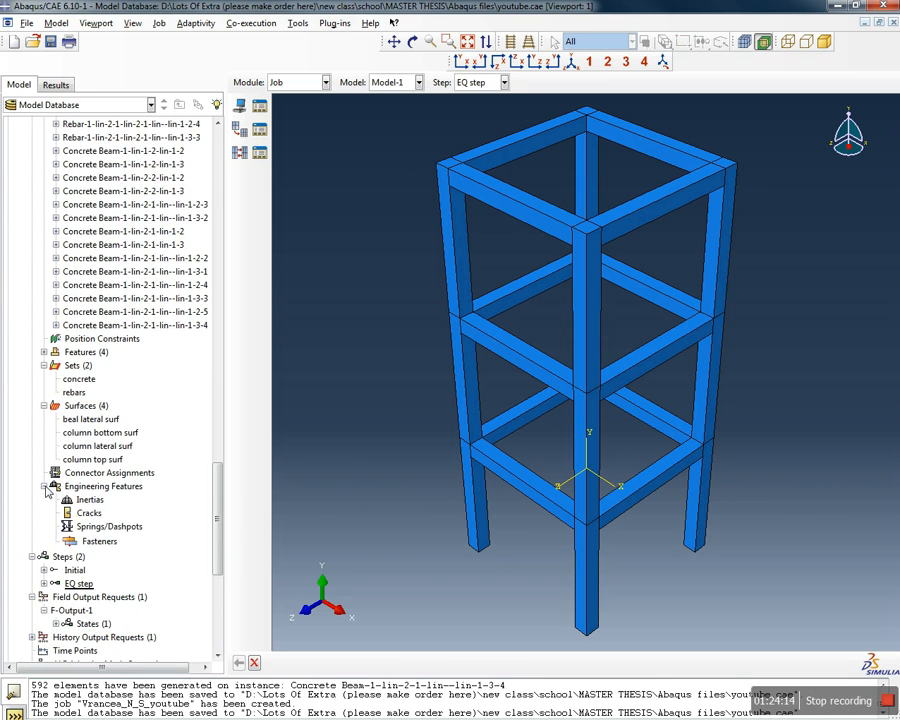
pyautogui.click(44, 487)
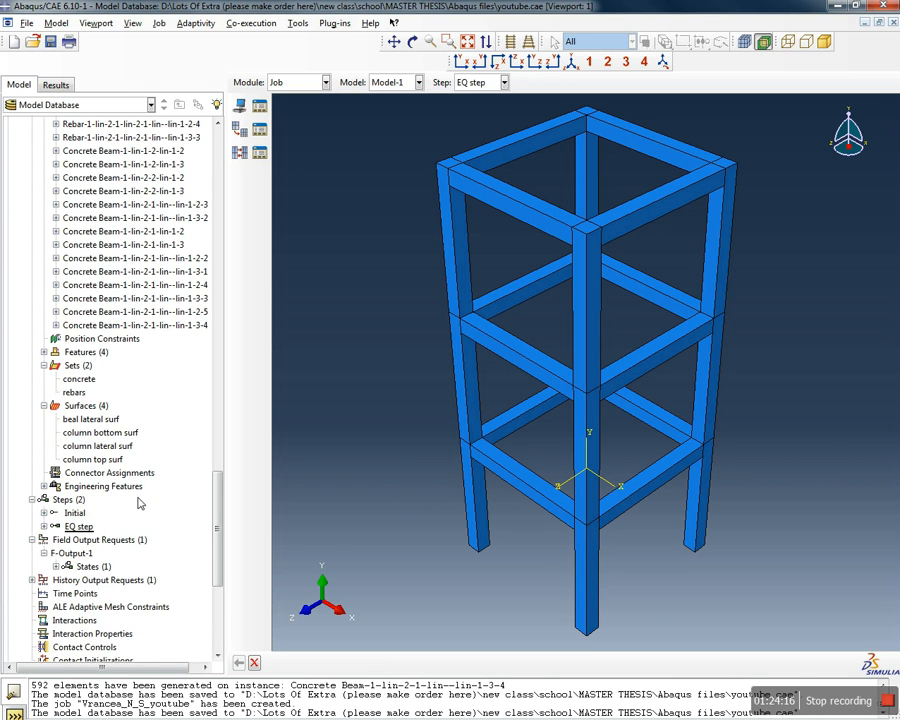
pyautogui.scroll(15, 140, 503)
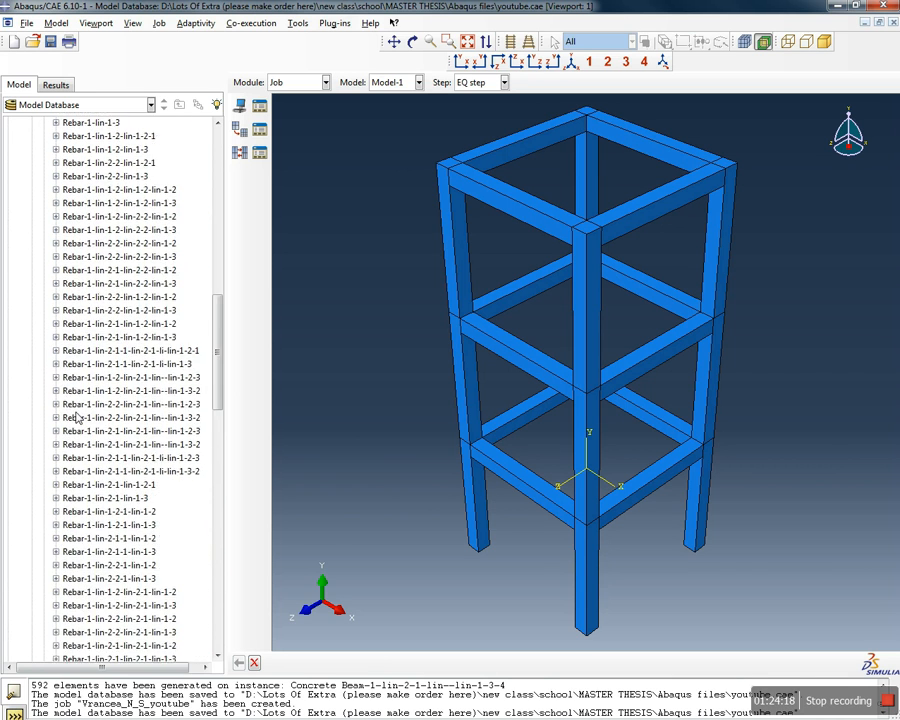
pyautogui.scroll(15, 77, 420)
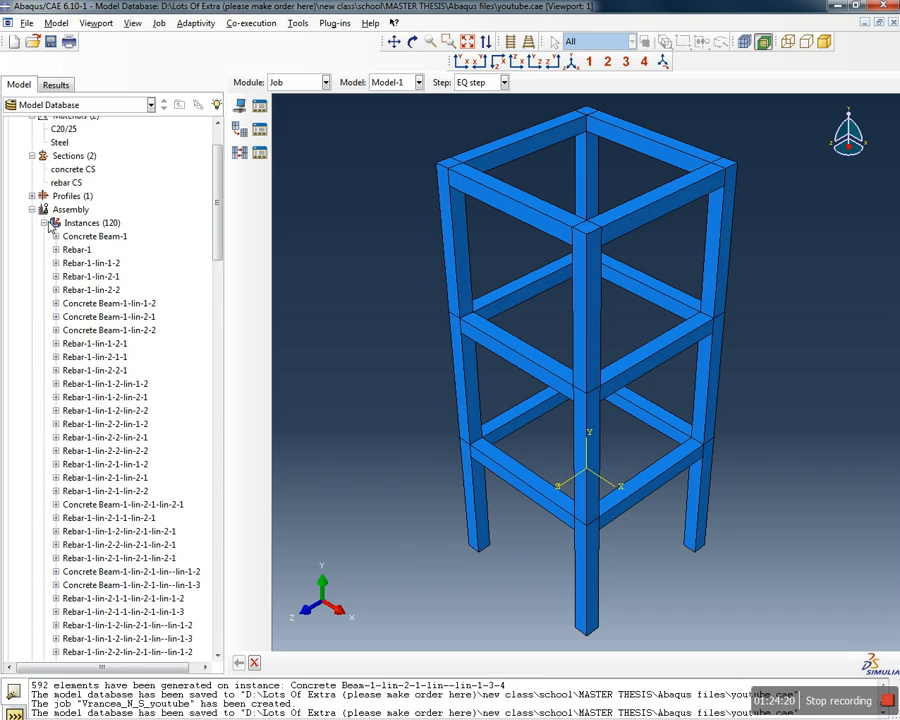
pyautogui.click(44, 223)
pyautogui.scroll(2, 122, 326)
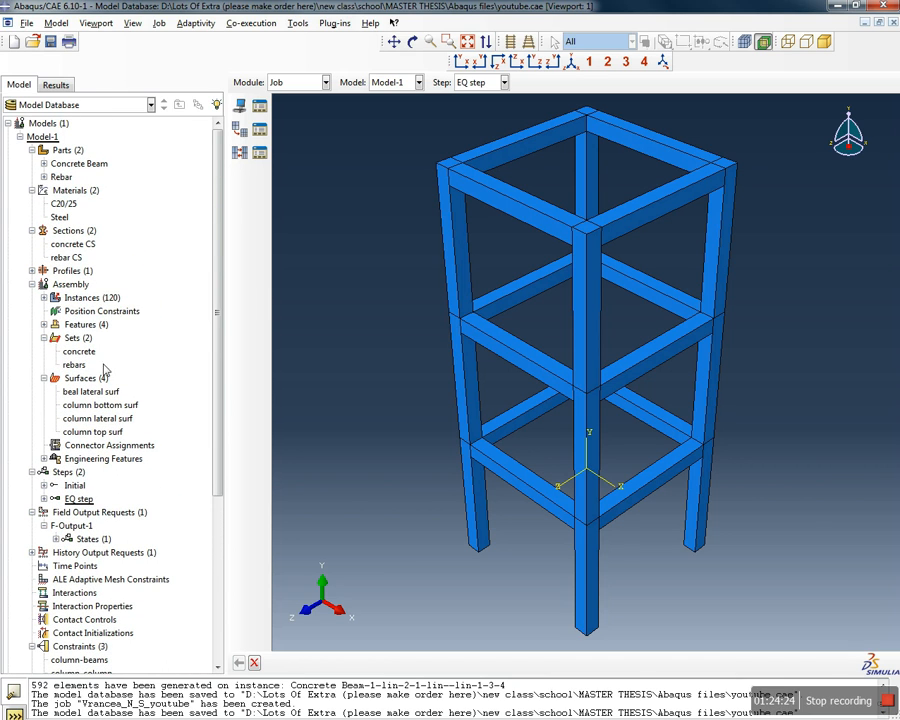
pyautogui.moveTo(213, 415); pyautogui.dragTo(206, 541)
pyautogui.click(32, 516)
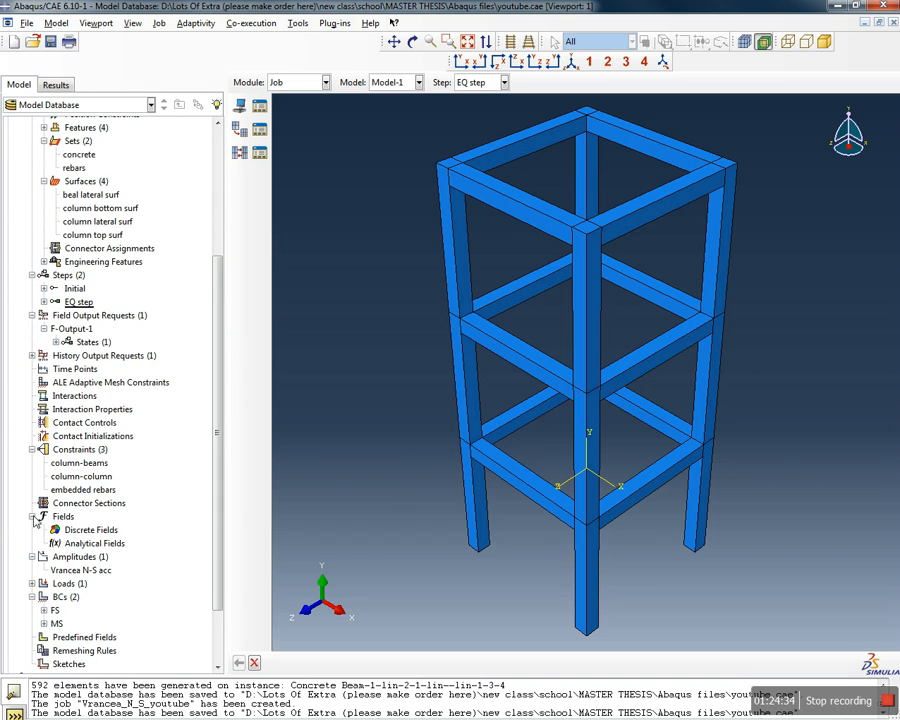
pyautogui.scroll(-3, 33, 519)
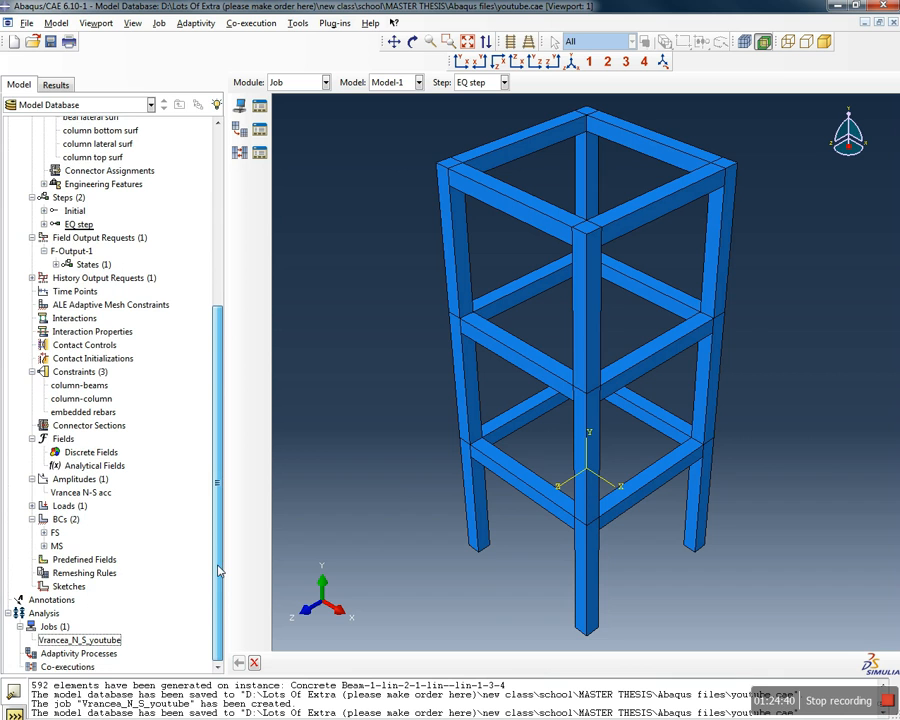
pyautogui.scroll(2, 220, 480)
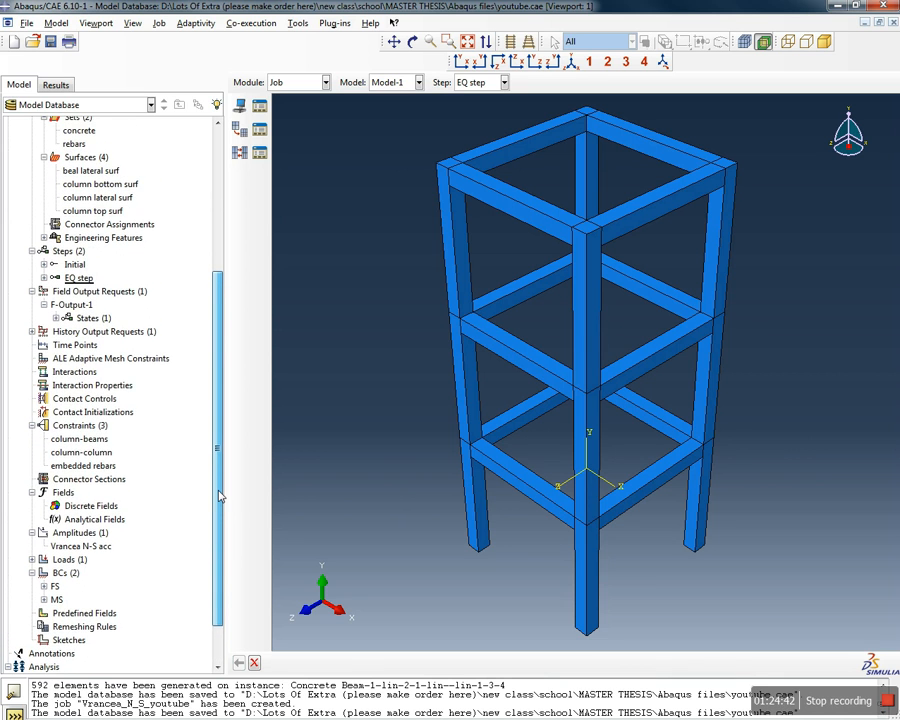
pyautogui.moveTo(223, 480); pyautogui.dragTo(231, 364)
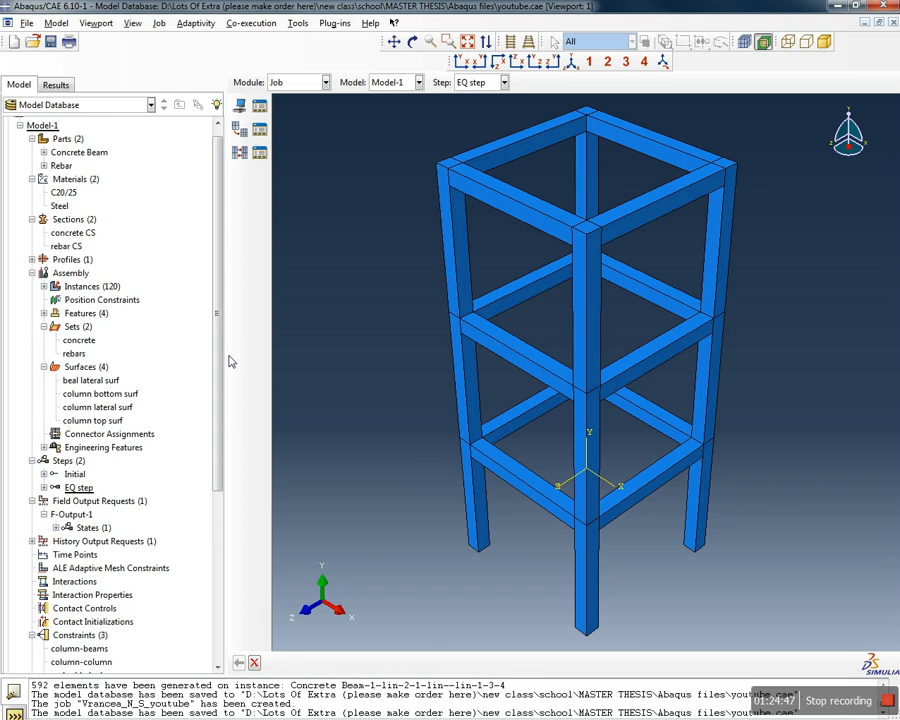
# Resume the three suppressed assembly features Partition cell-1, Partition cell-2 and Partition cell-3
pyautogui.click(44, 314)
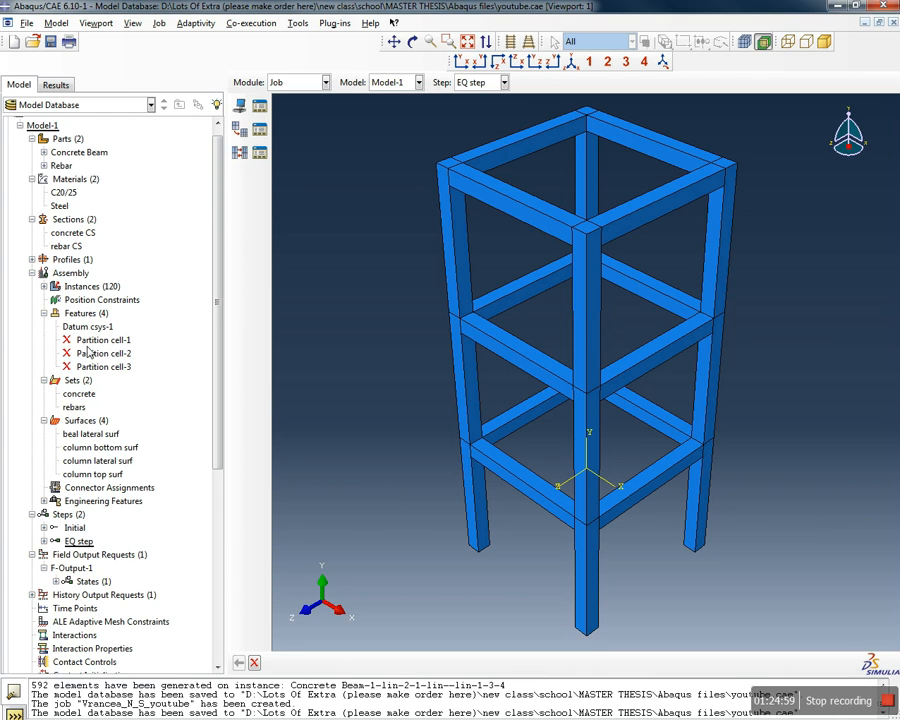
pyautogui.click(98, 342)
pyautogui.keyDown('shift'); pyautogui.click(100, 367); pyautogui.keyUp('shift')
pyautogui.rightClick(101, 348)
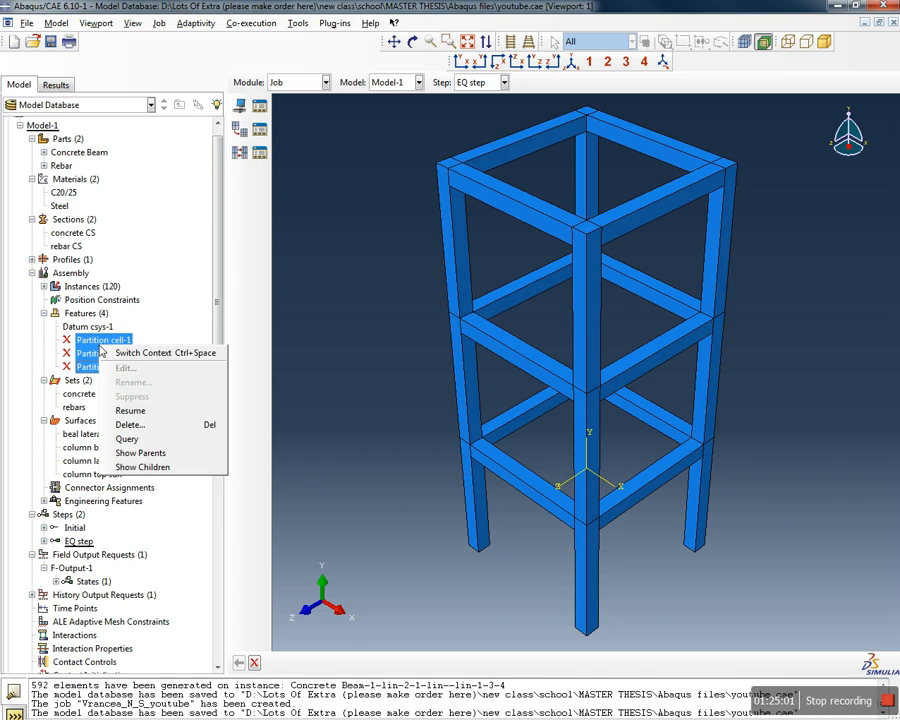
pyautogui.click(130, 410)
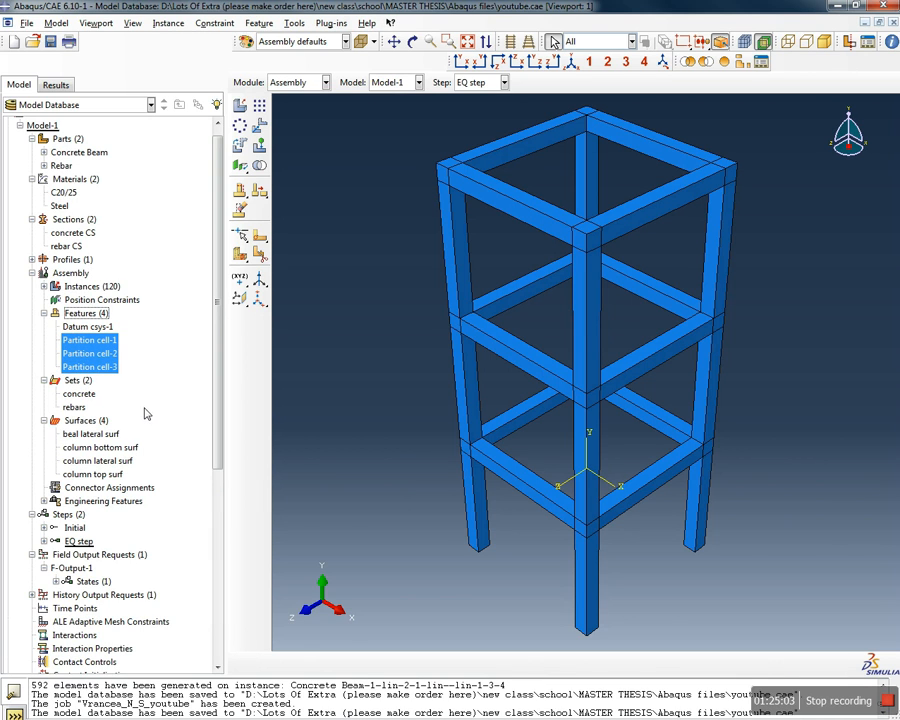
# Mesh all part instances of the frame again in the Mesh module so that the columns are included
pyautogui.click(322, 84)
pyautogui.click(292, 181)
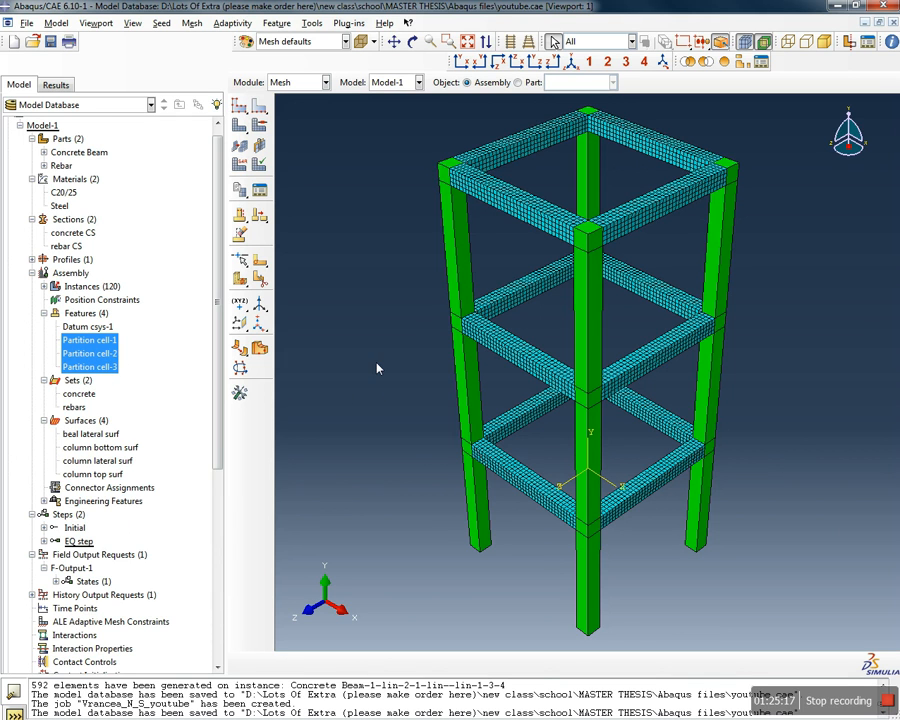
pyautogui.scroll(-3, 385, 372)
pyautogui.scroll(1, 396, 376)
pyautogui.scroll(2, 400, 334)
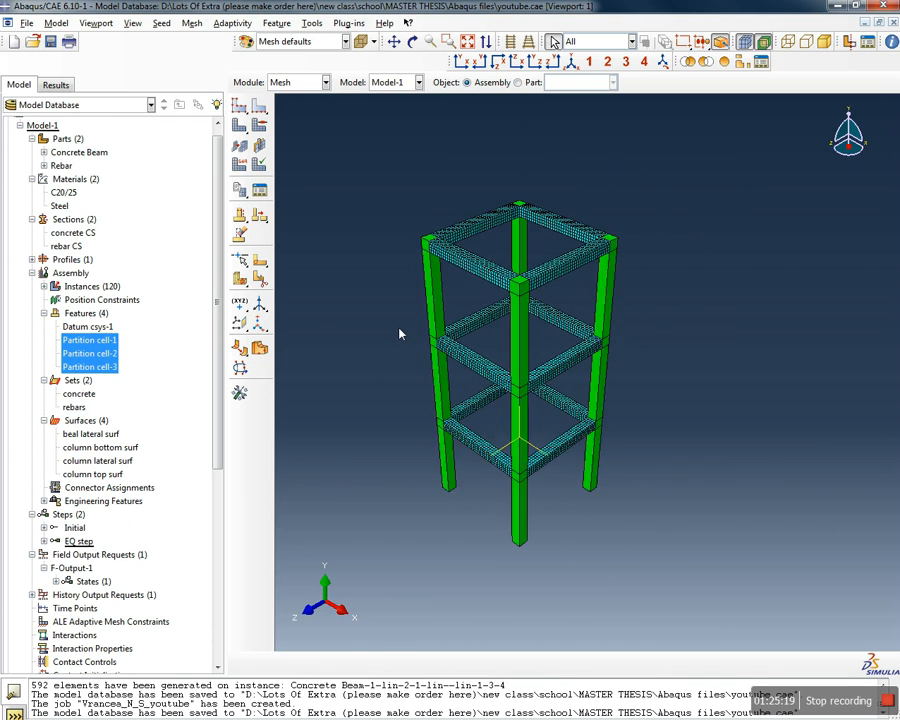
pyautogui.scroll(1, 399, 333)
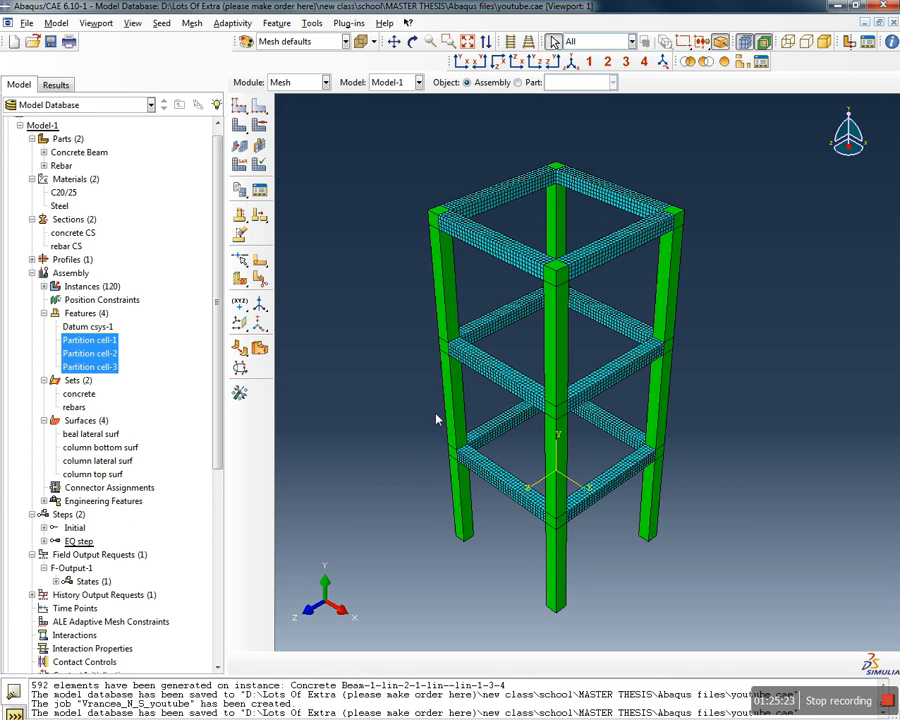
pyautogui.moveTo(511, 549)
pyautogui.keyDown('ctrl'); pyautogui.keyDown('alt'); pyautogui.mouseDown()
pyautogui.moveTo(492, 548)
pyautogui.moveTo(571, 546)
pyautogui.moveTo(560, 574)
pyautogui.moveTo(482, 528)
pyautogui.moveTo(546, 512)
pyautogui.moveTo(534, 538)
pyautogui.moveTo(490, 560)
pyautogui.moveTo(478, 534)
pyautogui.moveTo(470, 546)
pyautogui.moveTo(511, 537)
pyautogui.mouseUp(); pyautogui.keyUp('alt'); pyautogui.keyUp('ctrl')
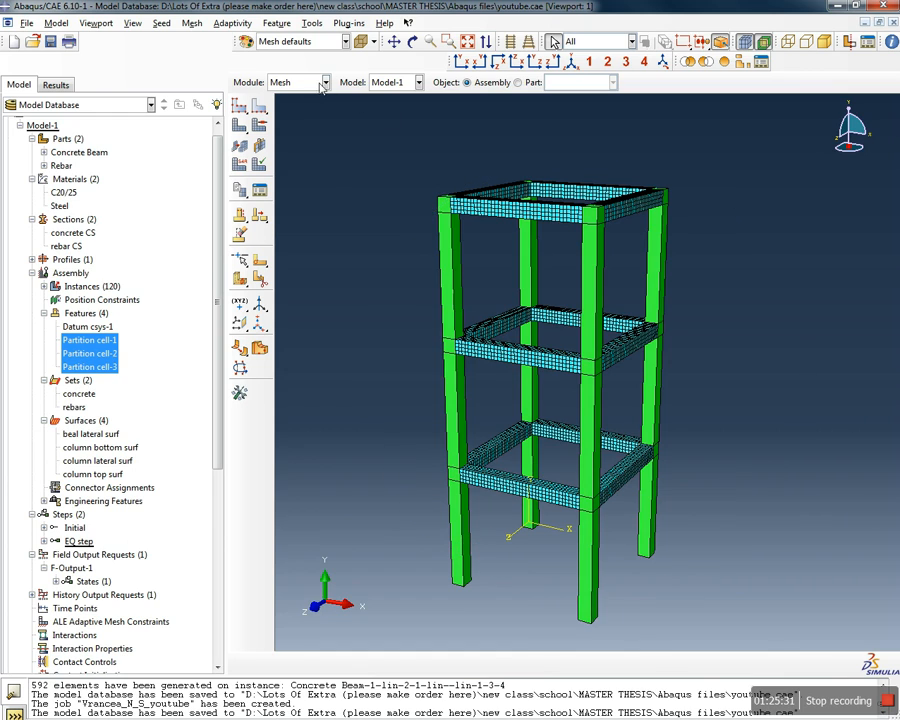
pyautogui.click(322, 86)
pyautogui.click(192, 26)
pyautogui.click(192, 24)
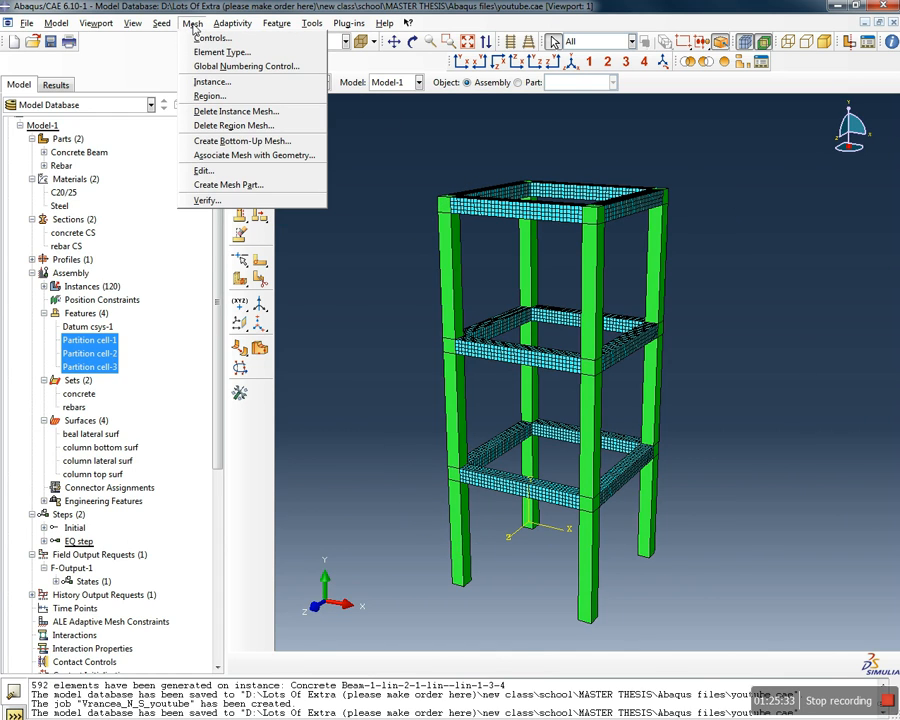
pyautogui.moveTo(285, 22)
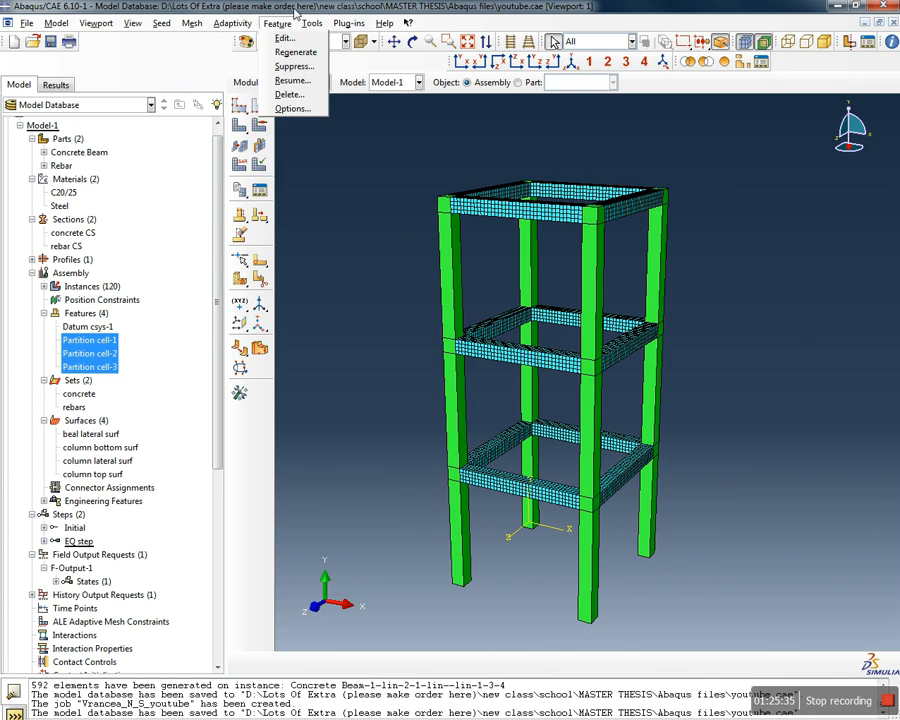
pyautogui.moveTo(192, 22)
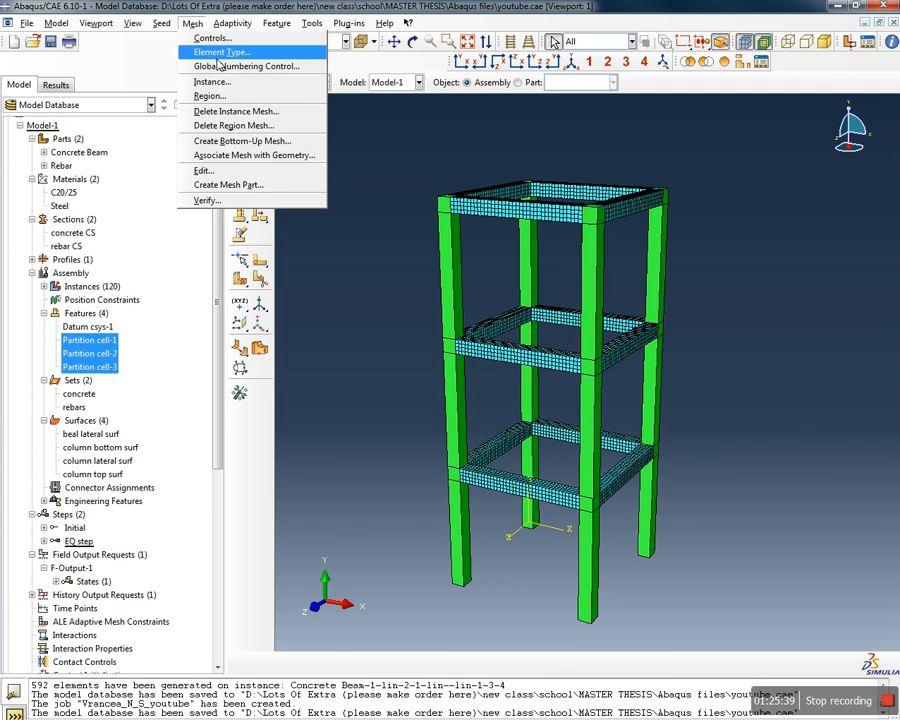
pyautogui.click(222, 97)
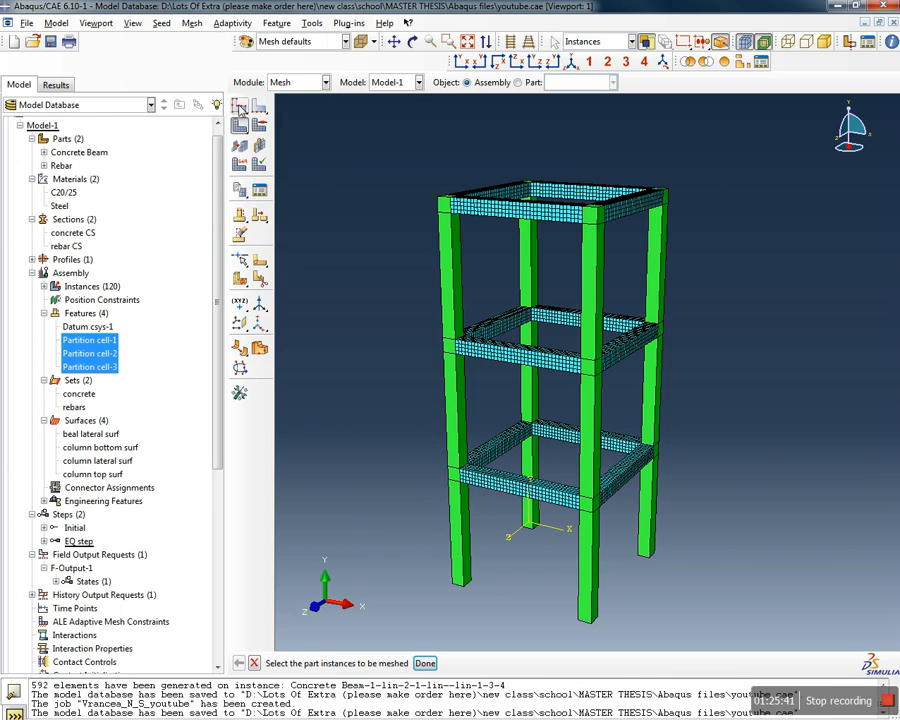
pyautogui.scroll(-4, 629, 533)
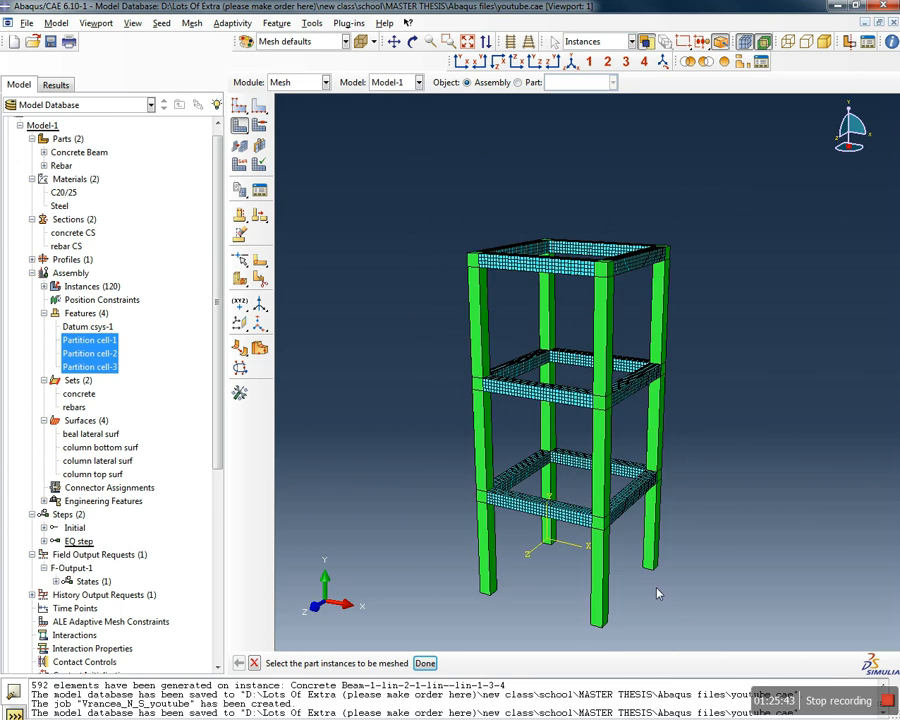
pyautogui.moveTo(707, 631); pyautogui.dragTo(468, 318)
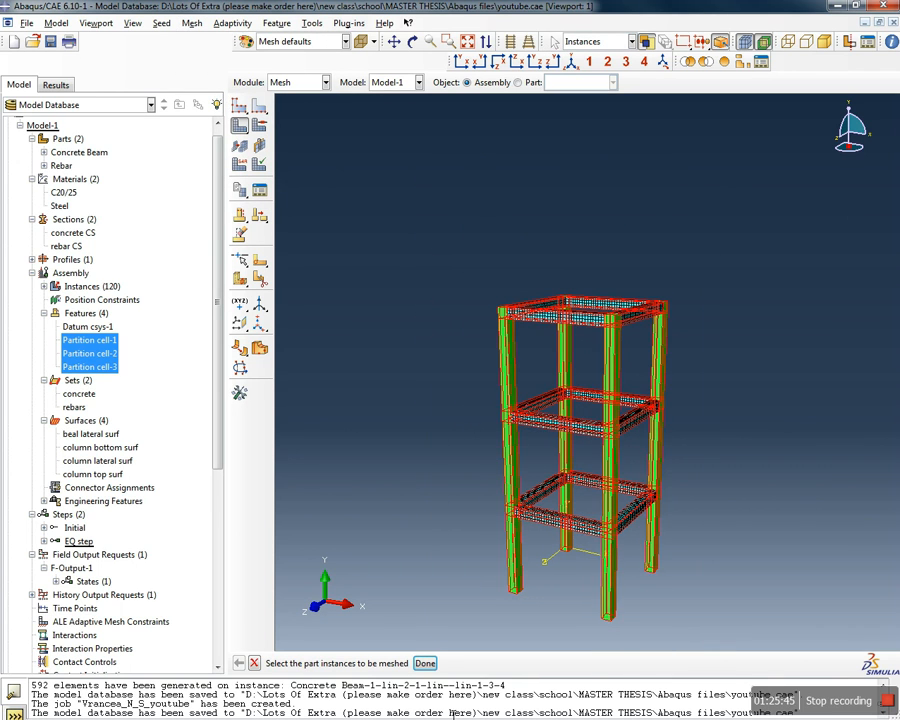
pyautogui.click(425, 663)
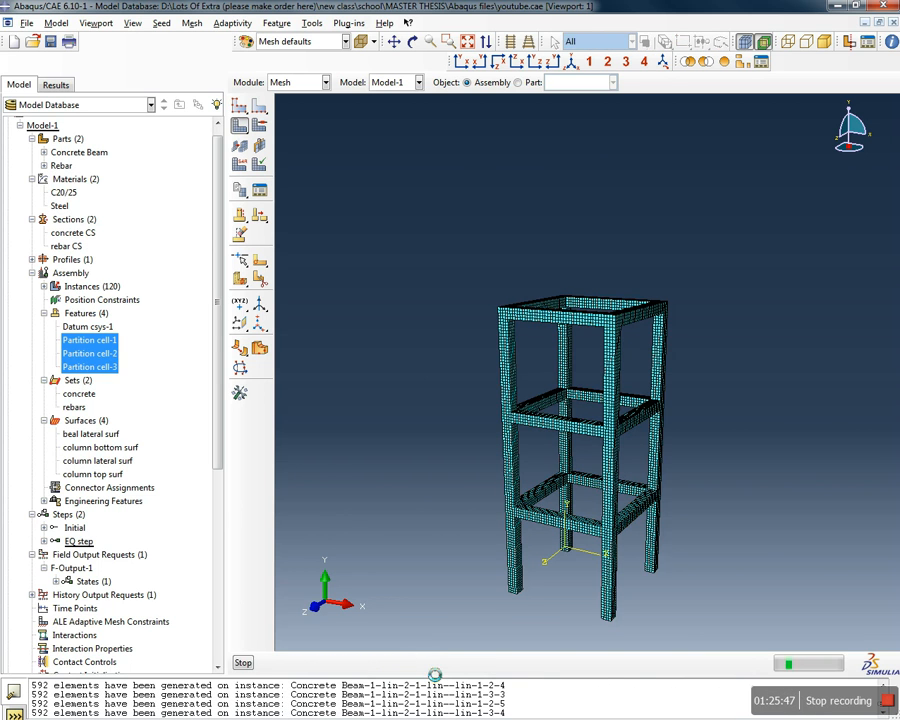
pyautogui.scroll(3, 550, 545)
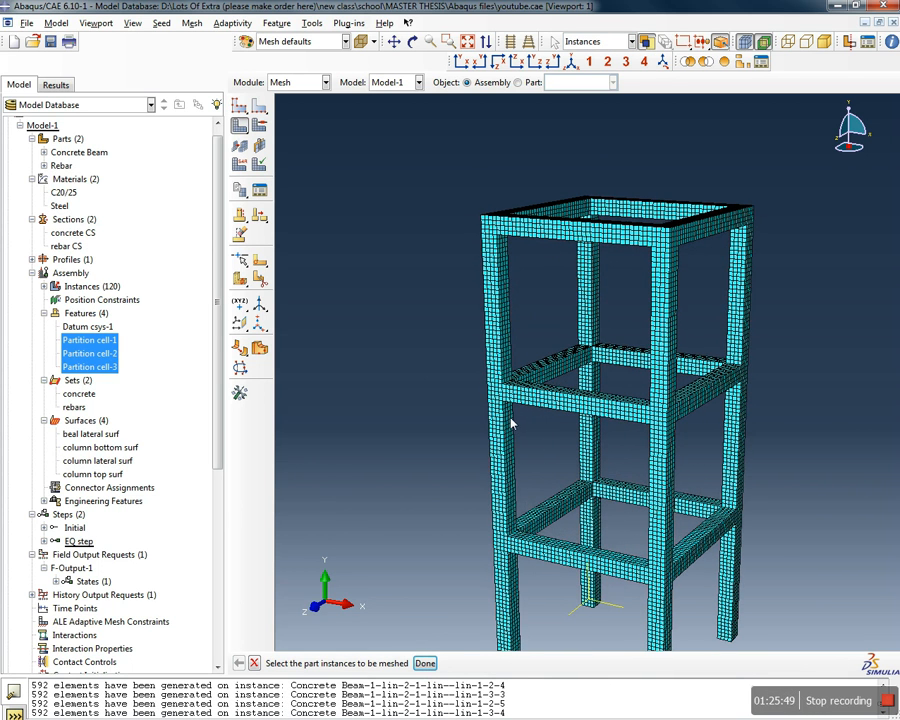
# Return to the Assembly module with the whole frame in view
pyautogui.click(297, 82)
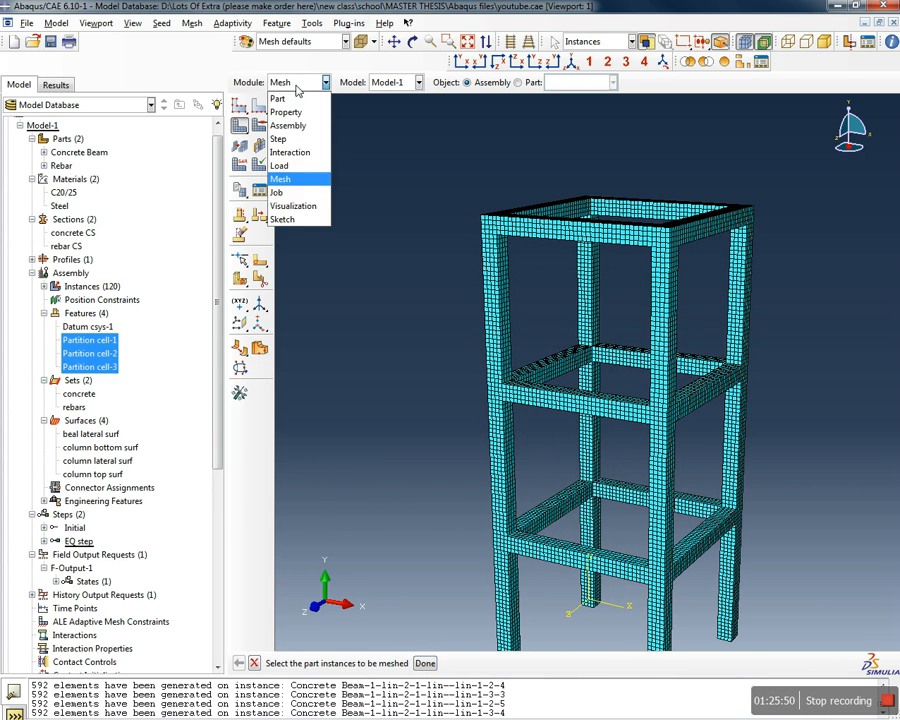
pyautogui.click(292, 124)
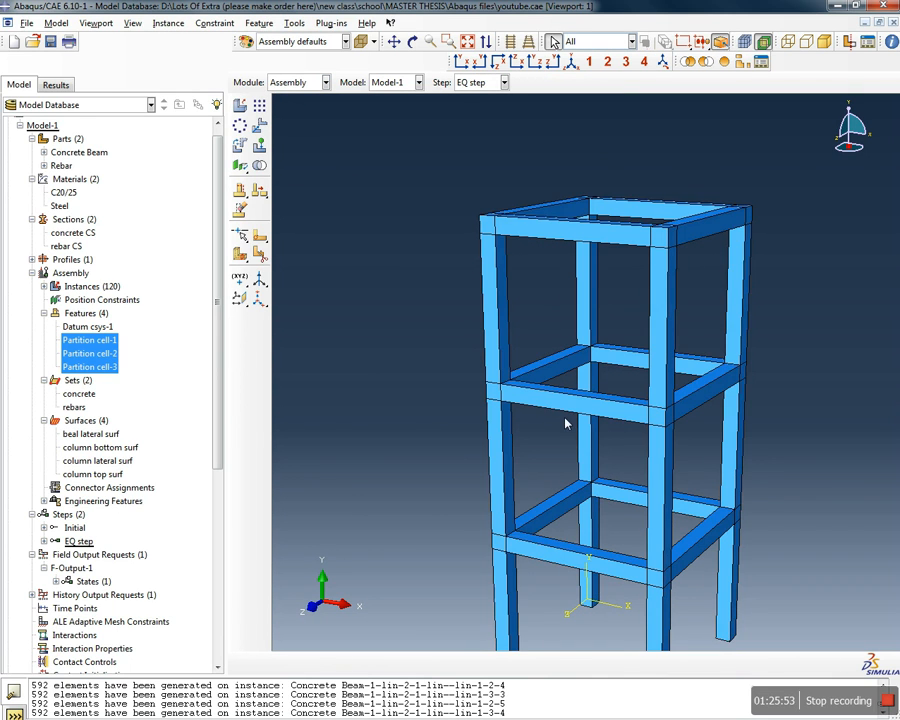
pyautogui.scroll(2, 637, 641)
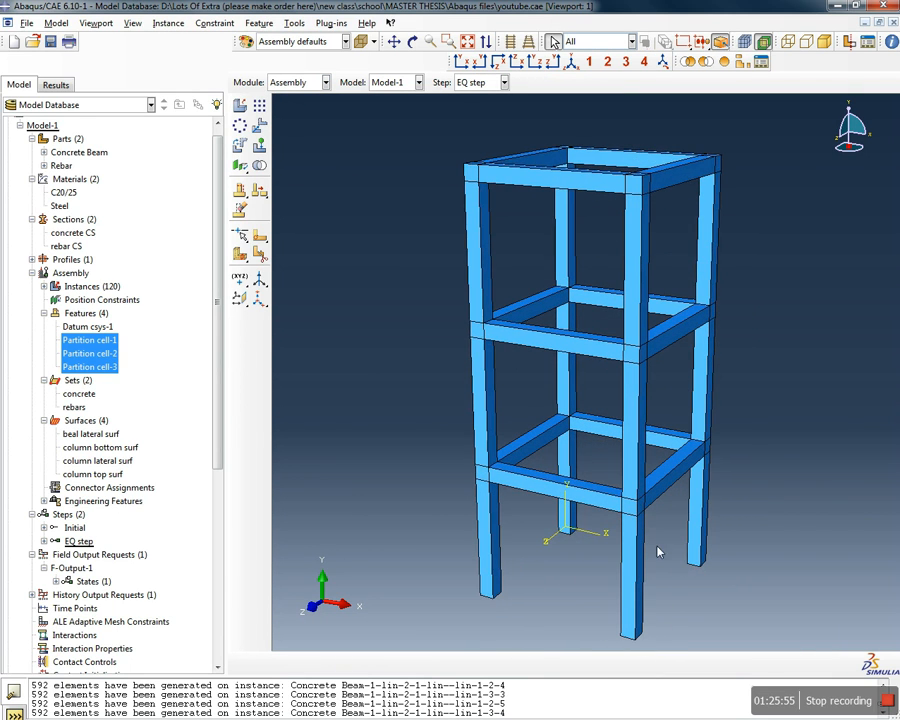
# Check the region definitions of the column-beams, column-column and embedded rebars constraints
pyautogui.scroll(-2, 210, 420)
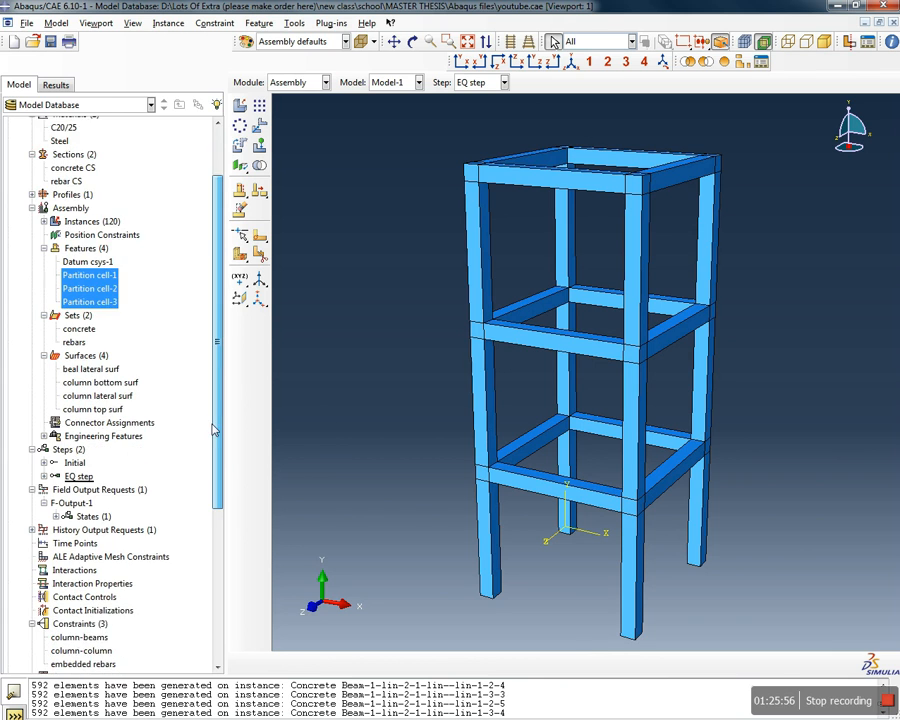
pyautogui.scroll(-4, 210, 437)
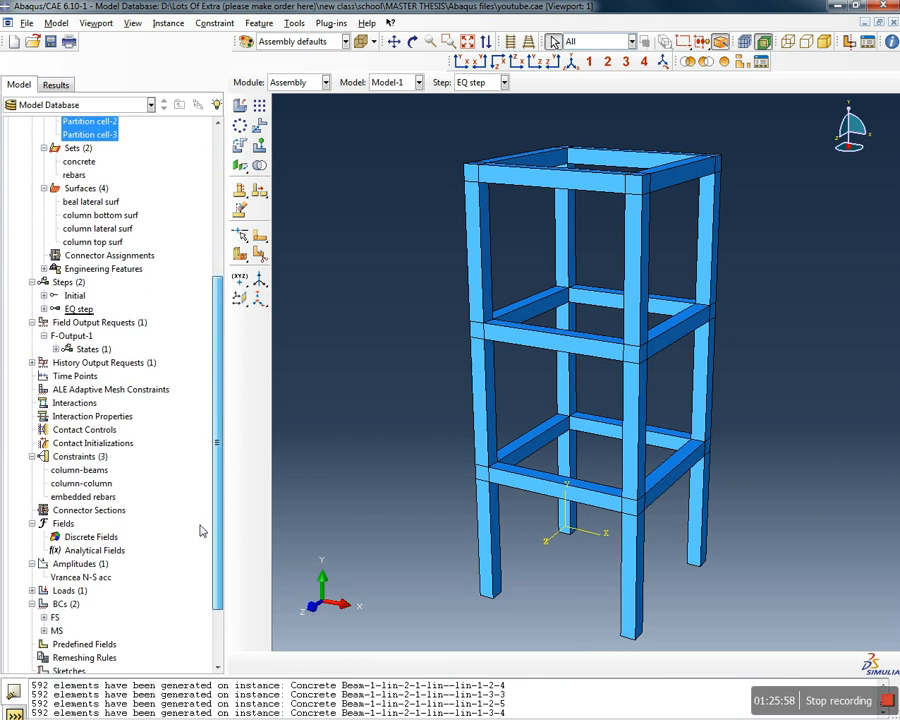
pyautogui.click(96, 472)
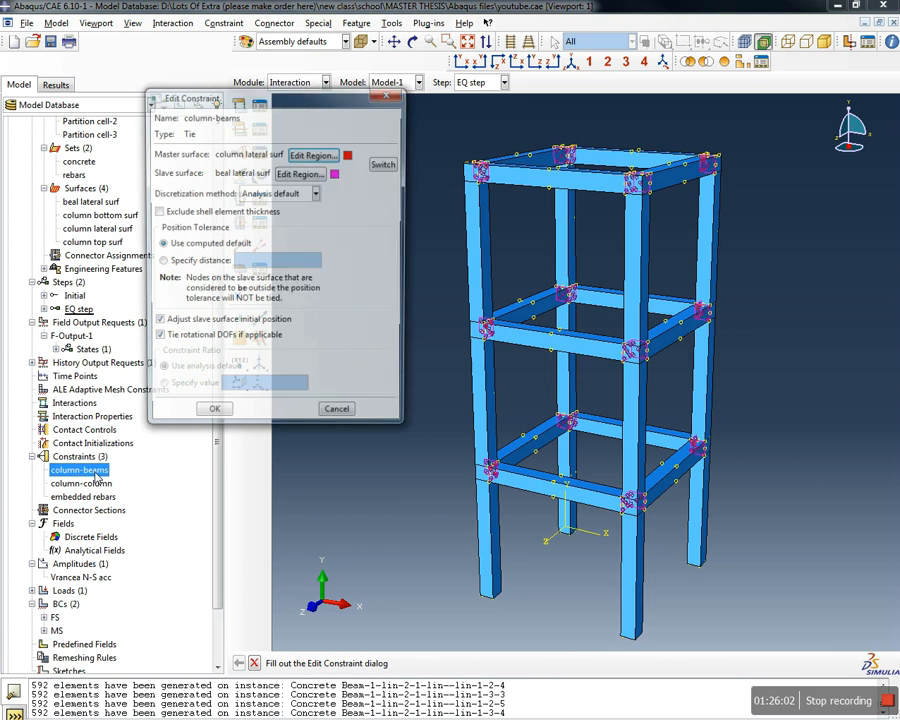
pyautogui.click(338, 416)
pyautogui.click(66, 486)
pyautogui.doubleClick(66, 486)
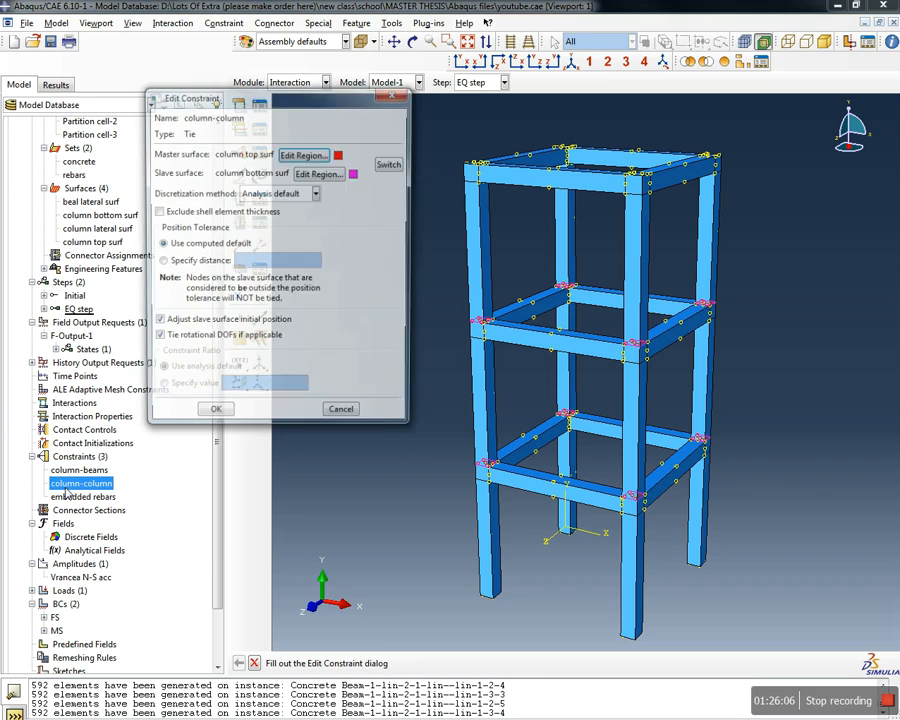
pyautogui.click(342, 416)
pyautogui.click(92, 498)
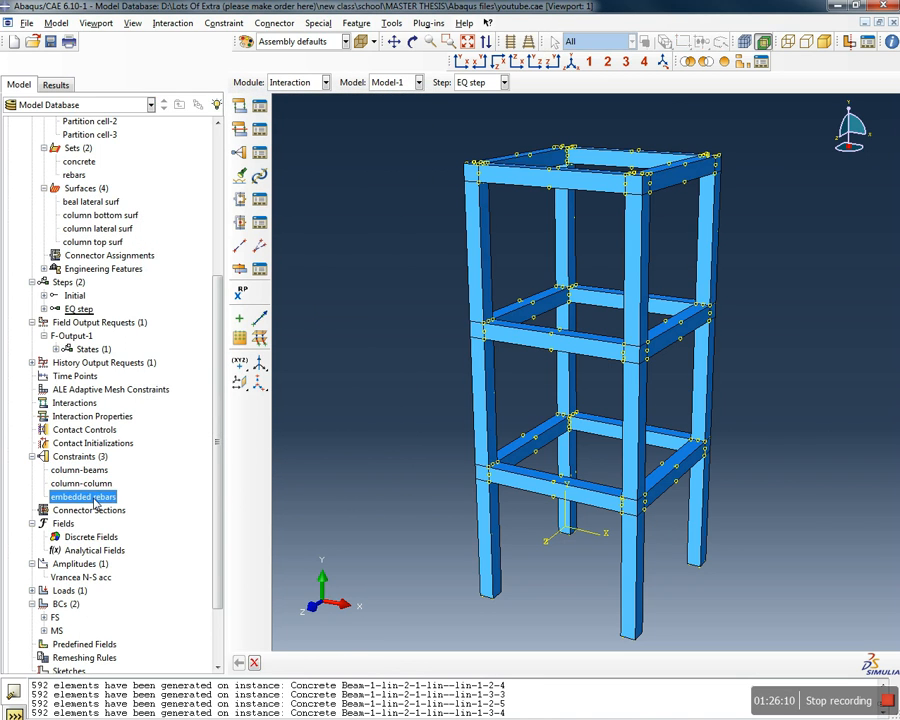
pyautogui.doubleClick(94, 499)
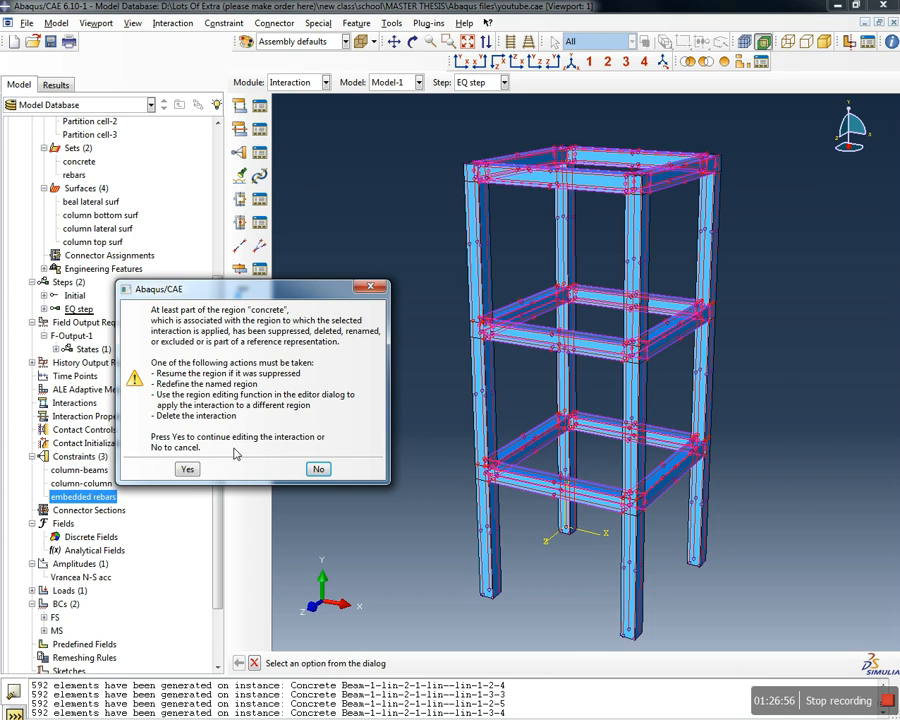
pyautogui.click(319, 470)
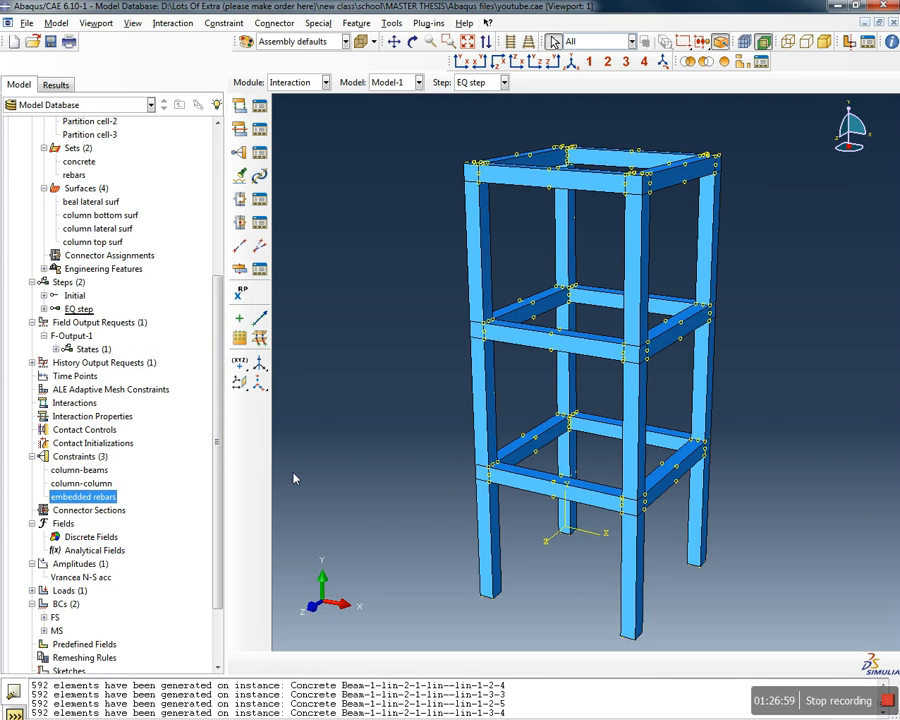
# Delete the embedded rebars constraint
pyautogui.doubleClick(86, 500)
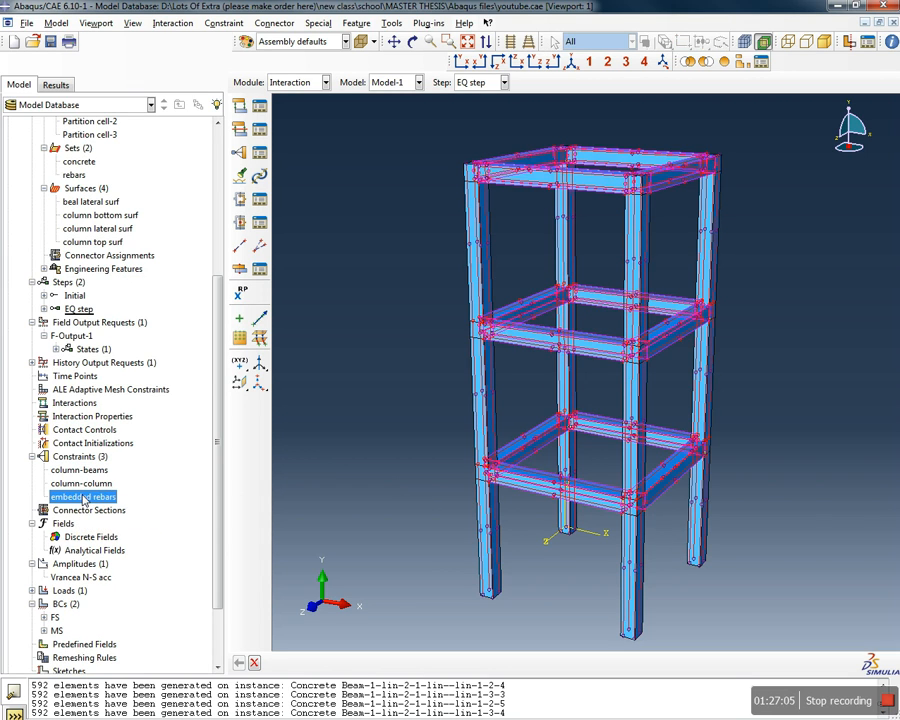
pyautogui.rightClick(86, 500)
pyautogui.click(141, 553)
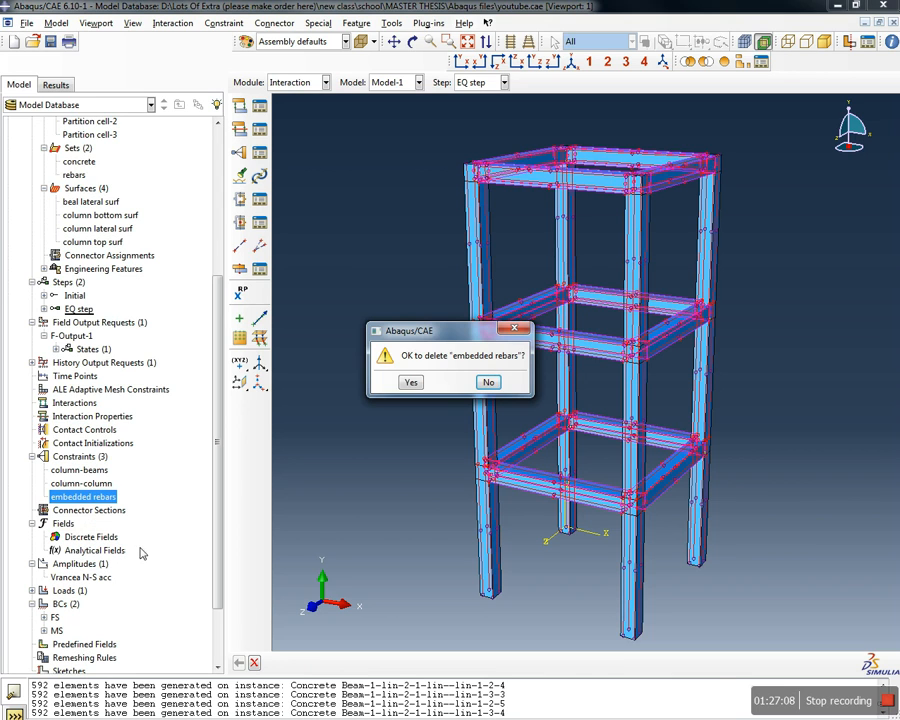
pyautogui.click(411, 383)
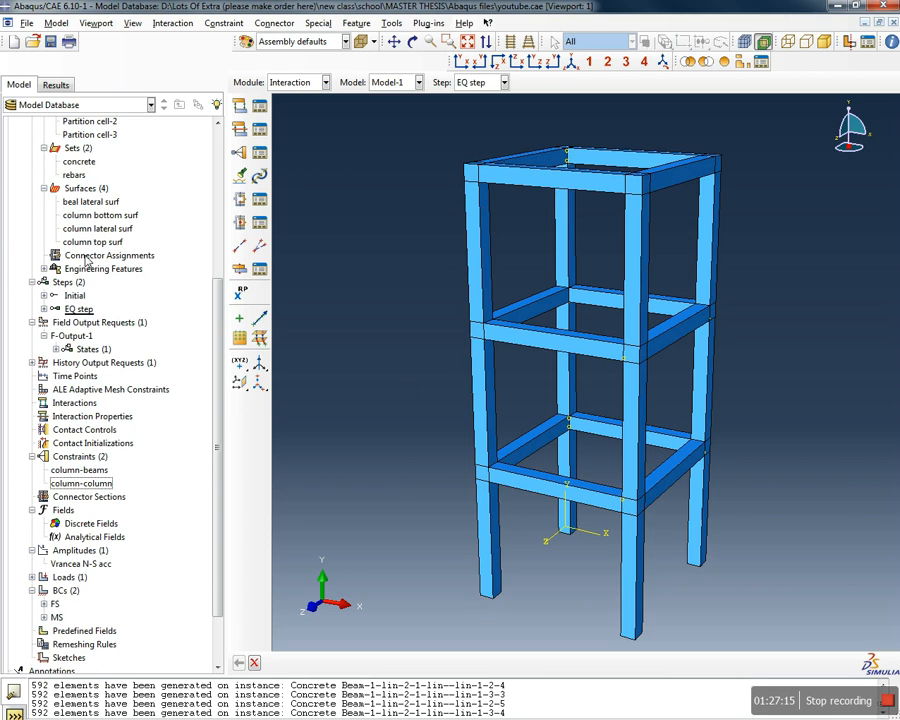
# Check the geometry of the rebars and concrete sets, and delete the concrete set
pyautogui.scroll(5, 82, 167)
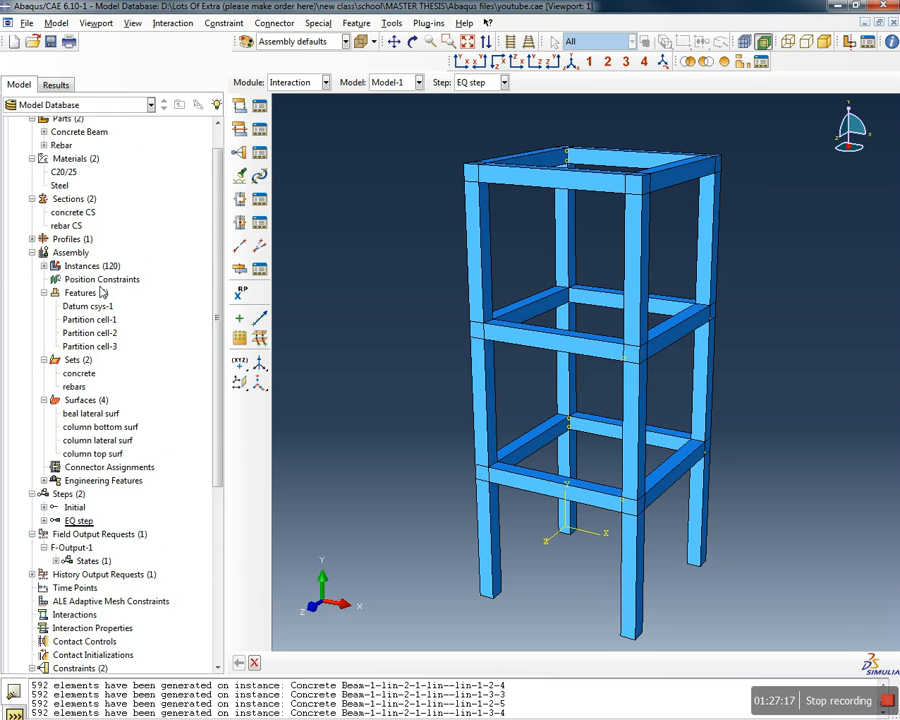
pyautogui.click(76, 387)
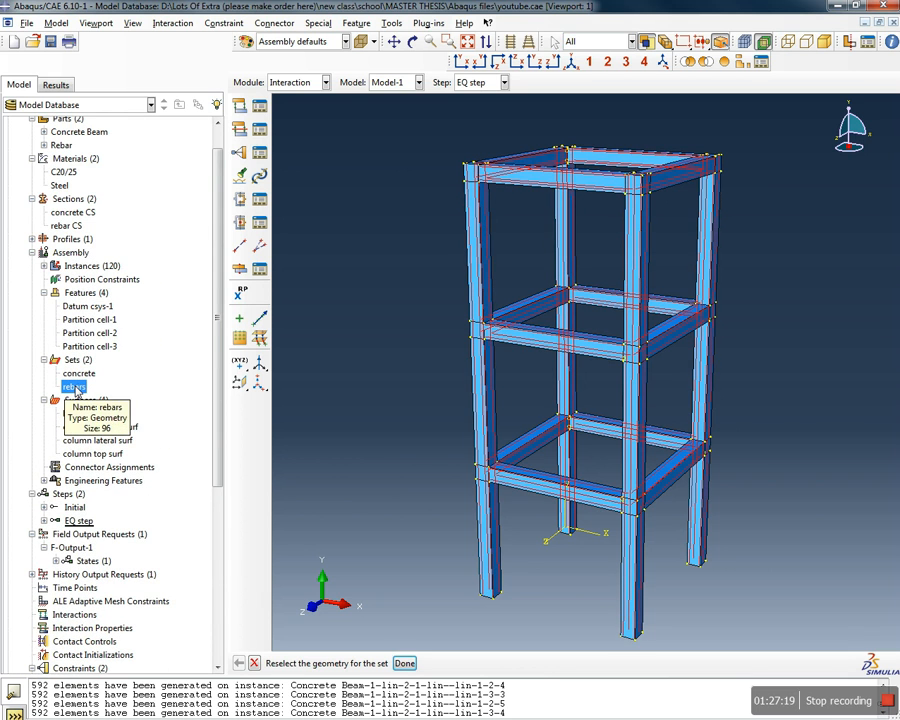
pyautogui.click(80, 374)
pyautogui.doubleClick(80, 374)
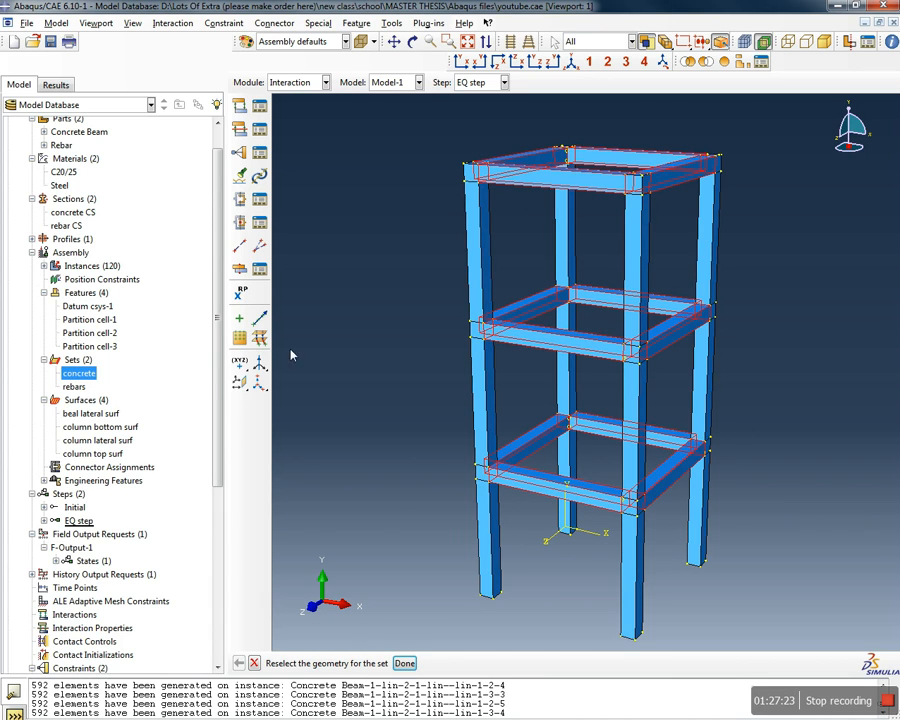
pyautogui.rightClick(84, 381)
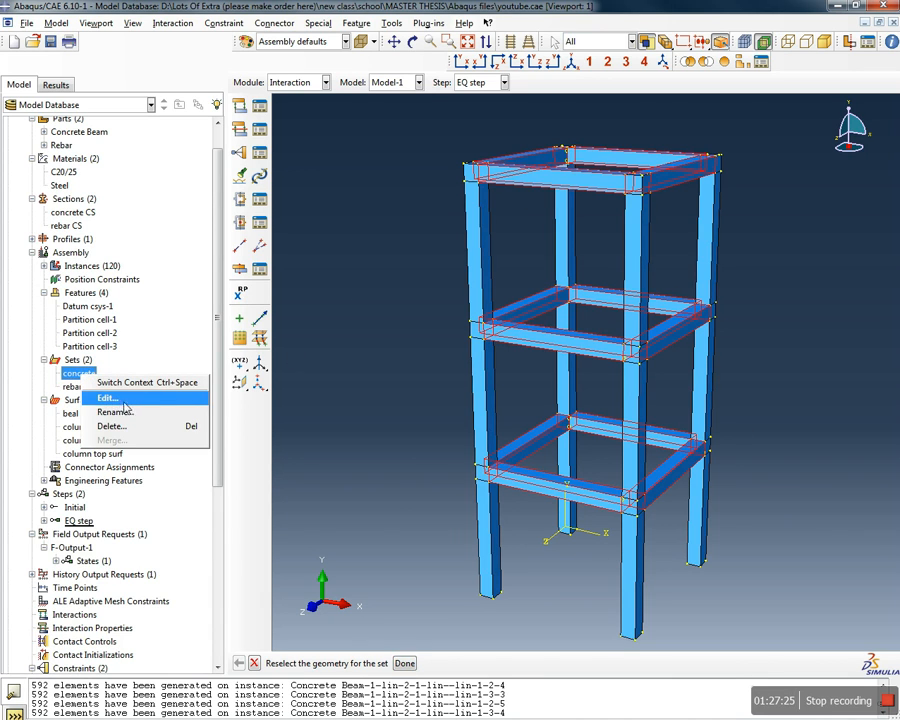
pyautogui.click(128, 428)
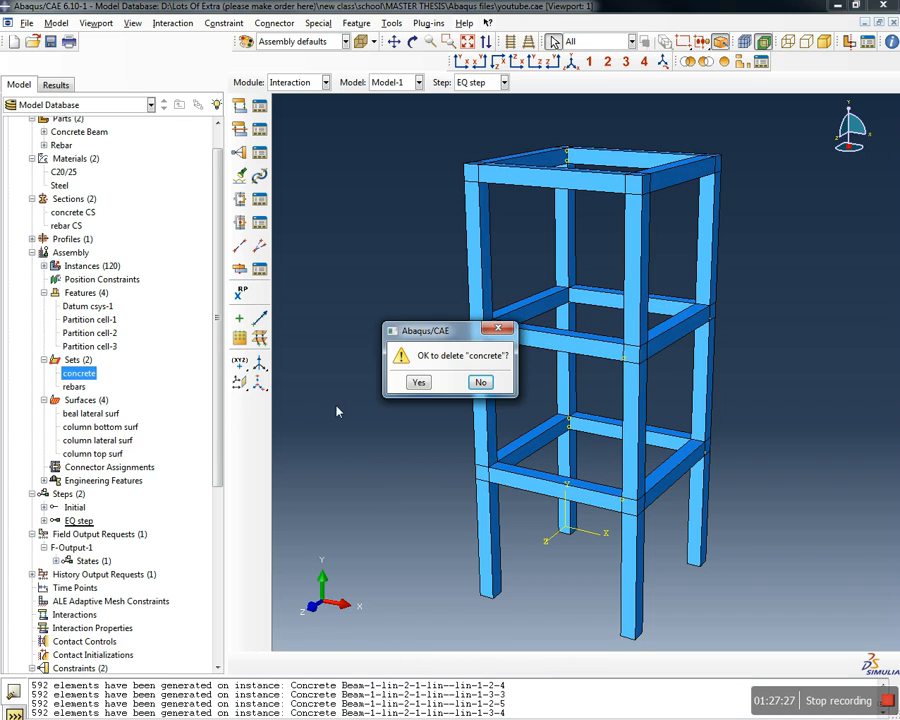
pyautogui.click(420, 387)
# Suppress all rebar instances of the assembly, leaving only the concrete beam instances active
pyautogui.moveTo(218, 380); pyautogui.dragTo(225, 289)
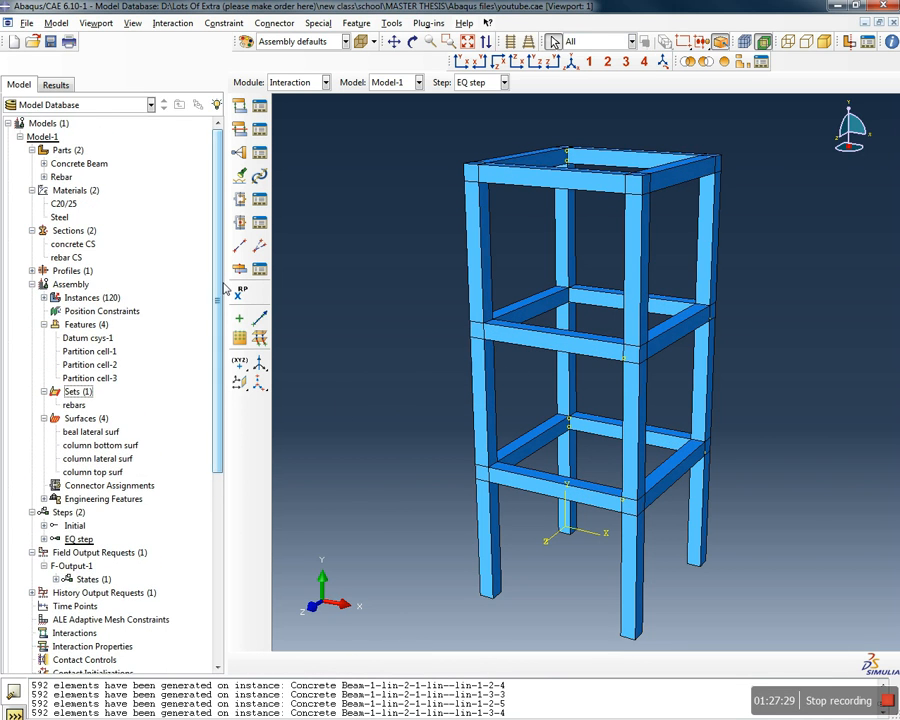
pyautogui.click(43, 297)
pyautogui.scroll(3, 110, 260)
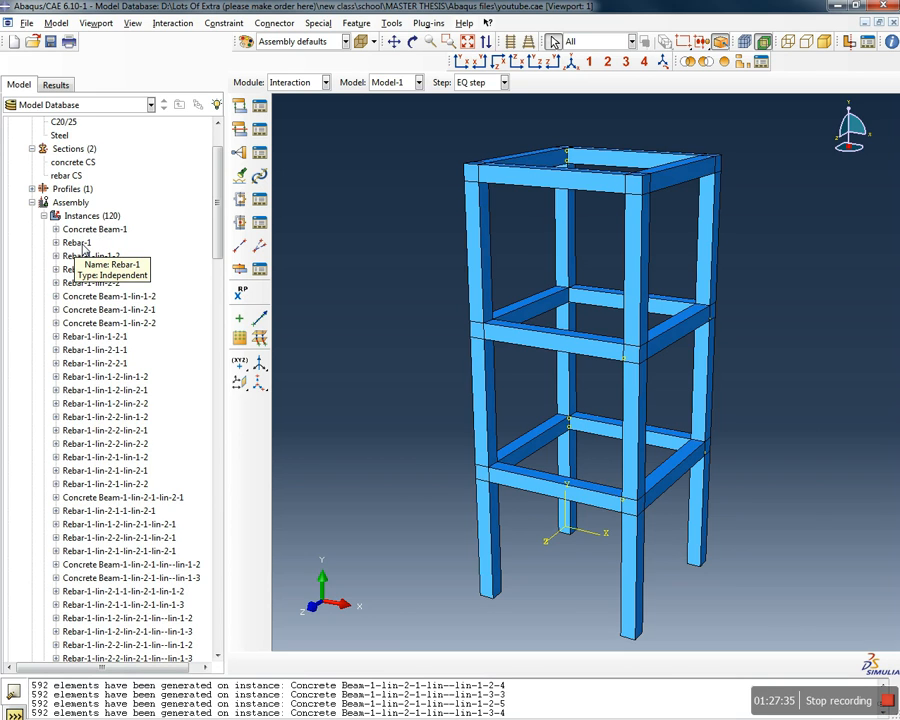
pyautogui.click(80, 244)
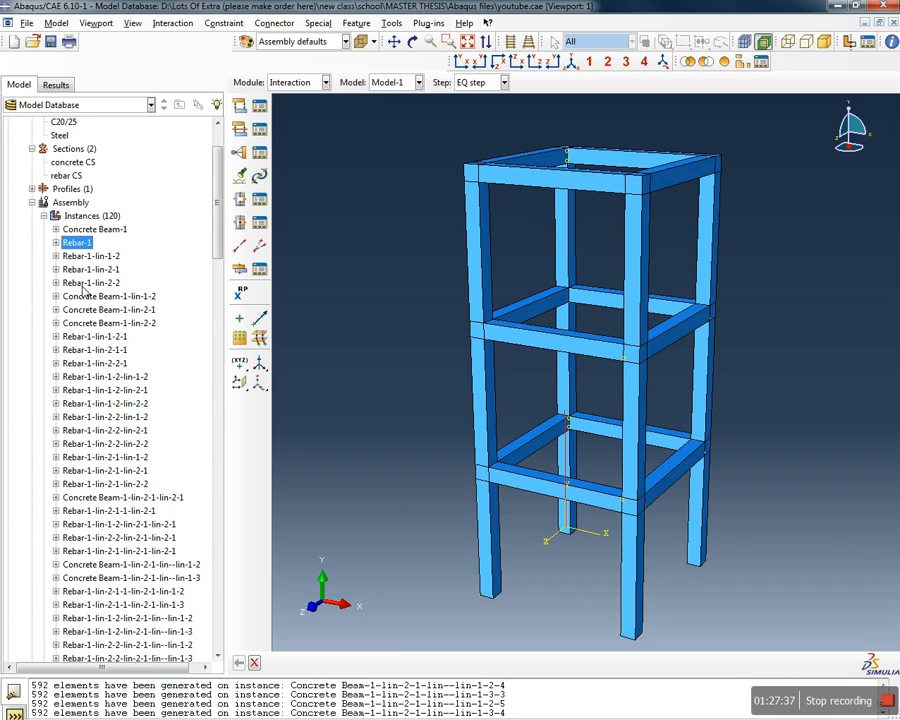
pyautogui.keyDown('shift'); pyautogui.click(84, 284); pyautogui.keyUp('shift')
pyautogui.keyDown('ctrl'); pyautogui.click(88, 340); pyautogui.keyUp('ctrl')
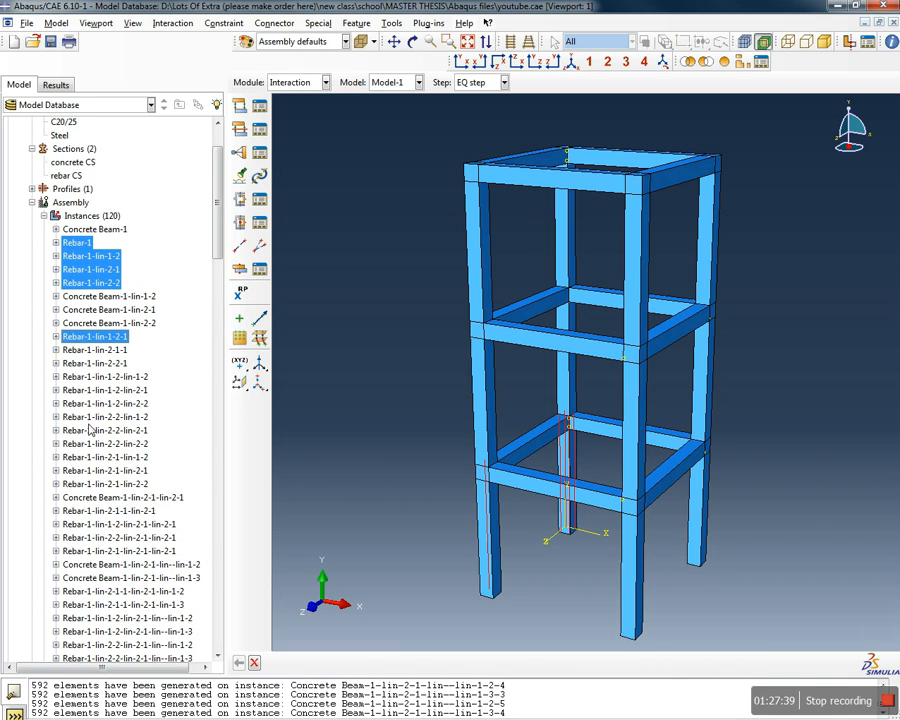
pyautogui.keyDown('ctrl'); pyautogui.keyDown('shift'); pyautogui.click(80, 483); pyautogui.keyUp('shift'); pyautogui.keyUp('ctrl')
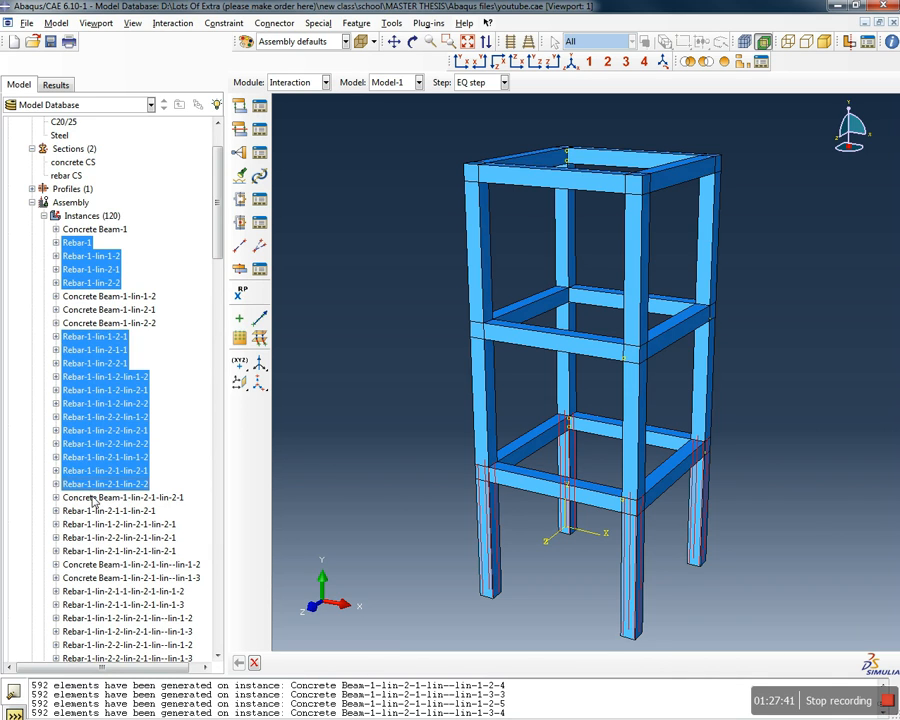
pyautogui.keyDown('ctrl'); pyautogui.click(80, 510); pyautogui.keyUp('ctrl')
pyautogui.keyDown('ctrl'); pyautogui.keyDown('shift'); pyautogui.click(90, 550); pyautogui.keyUp('shift'); pyautogui.keyUp('ctrl')
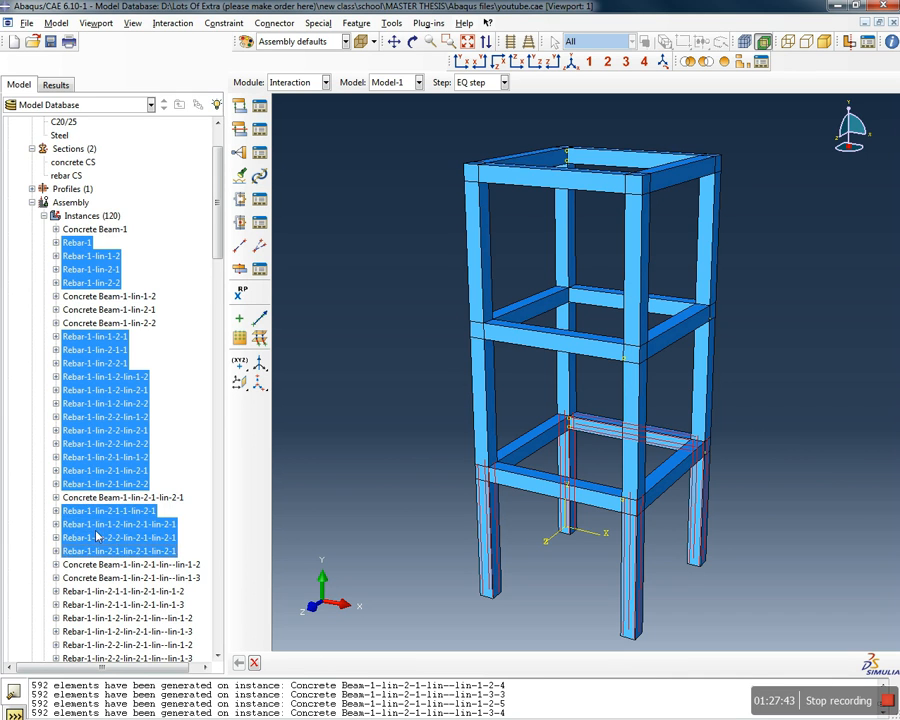
pyautogui.scroll(-3, 92, 510)
pyautogui.keyDown('ctrl'); pyautogui.click(90, 463); pyautogui.keyUp('ctrl')
pyautogui.keyDown('ctrl'); pyautogui.keyDown('shift'); pyautogui.click(98, 553); pyautogui.keyUp('shift'); pyautogui.keyUp('ctrl')
pyautogui.scroll(-4, 103, 521)
pyautogui.keyDown('ctrl'); pyautogui.click(90, 398); pyautogui.keyUp('ctrl')
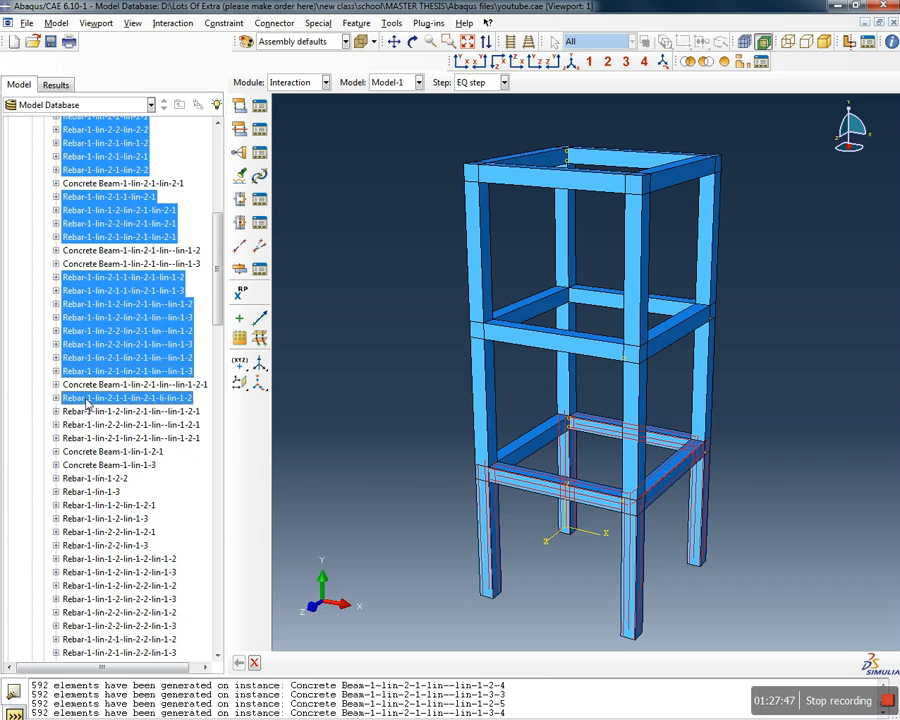
pyautogui.keyDown('ctrl'); pyautogui.keyDown('shift'); pyautogui.click(92, 438); pyautogui.keyUp('shift'); pyautogui.keyUp('ctrl')
pyautogui.keyDown('ctrl'); pyautogui.click(95, 478); pyautogui.keyUp('ctrl')
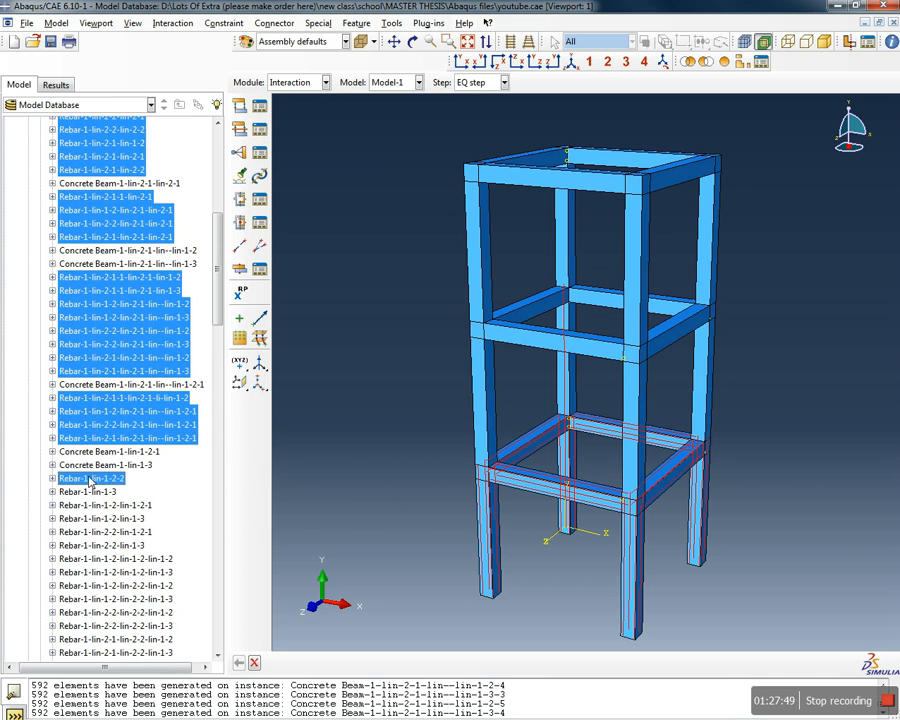
pyautogui.scroll(-3, 80, 430)
pyautogui.scroll(-3, 70, 400)
pyautogui.scroll(-12, 75, 420)
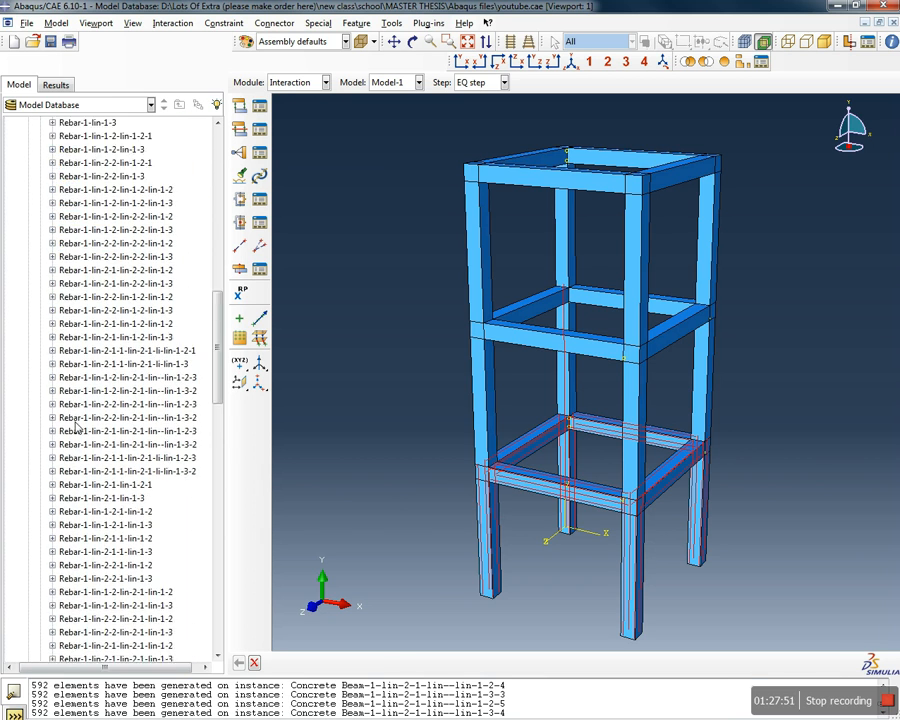
pyautogui.scroll(-3, 78, 450)
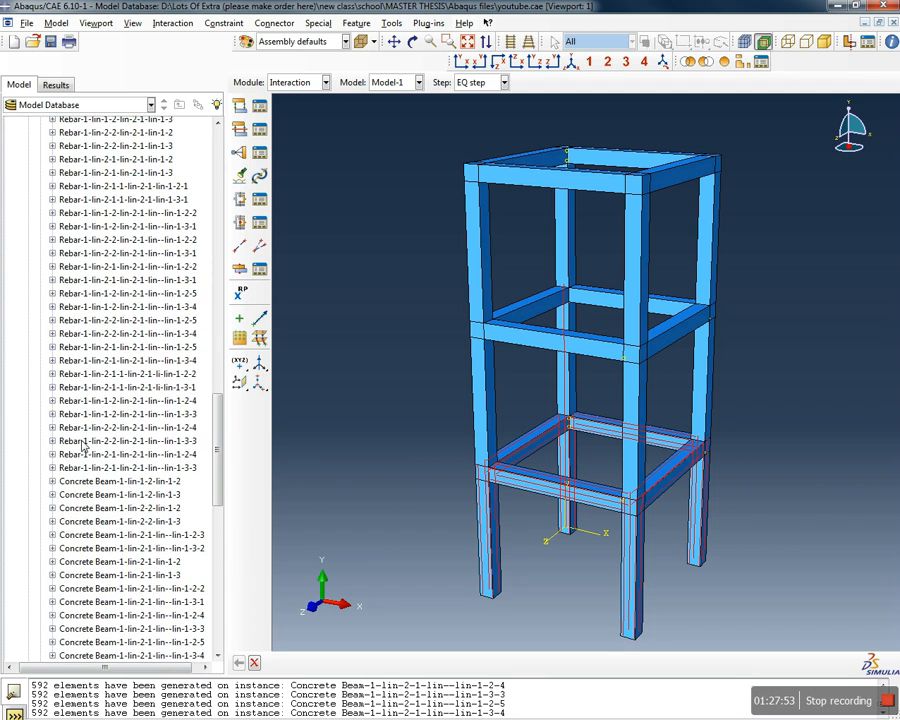
pyautogui.keyDown('shift'); pyautogui.click(86, 450); pyautogui.keyUp('shift')
pyautogui.scroll(-3, 110, 435)
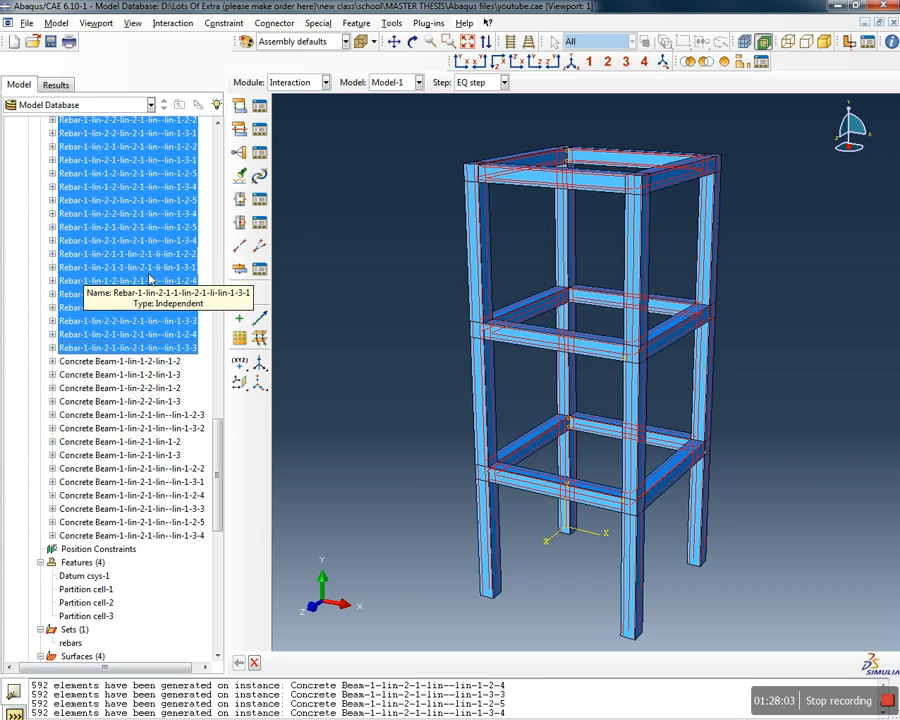
pyautogui.scroll(3, 156, 393)
pyautogui.scroll(-3, 128, 369)
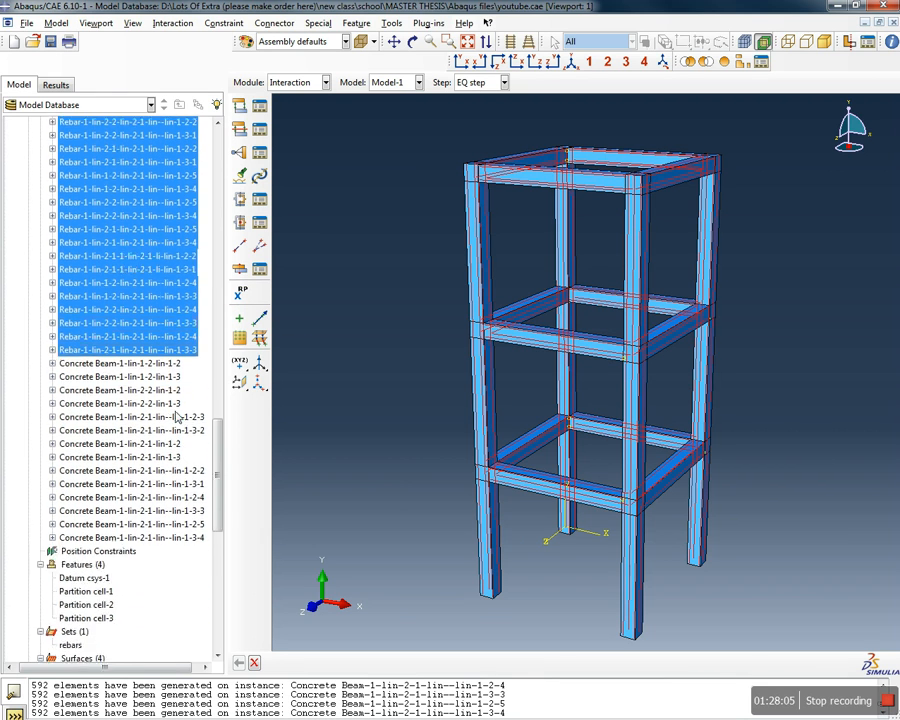
pyautogui.moveTo(220, 496); pyautogui.dragTo(229, 234)
pyautogui.rightClick(114, 326)
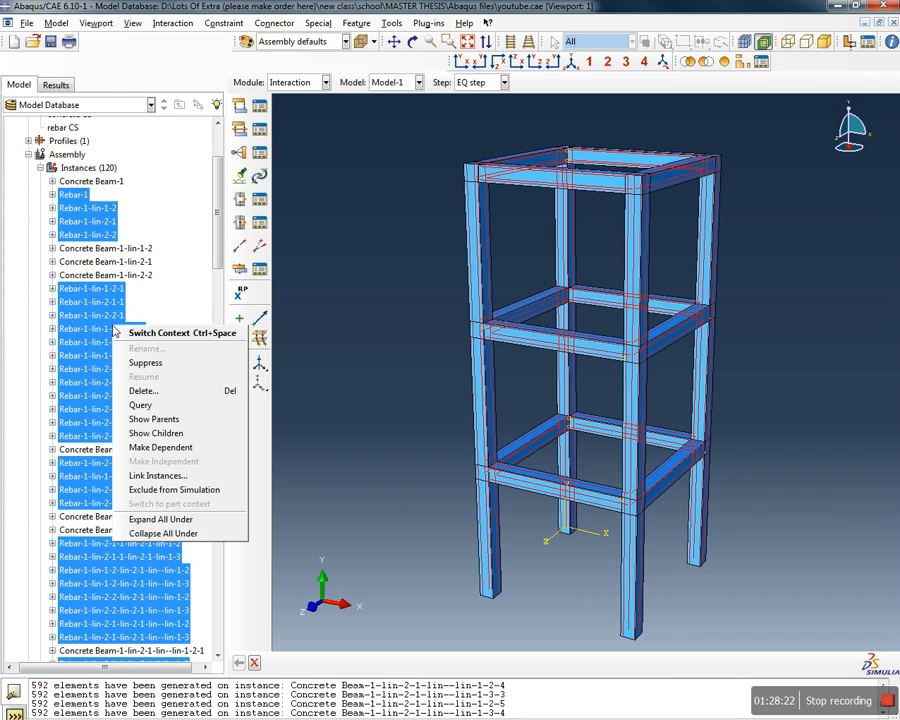
pyautogui.click(146, 362)
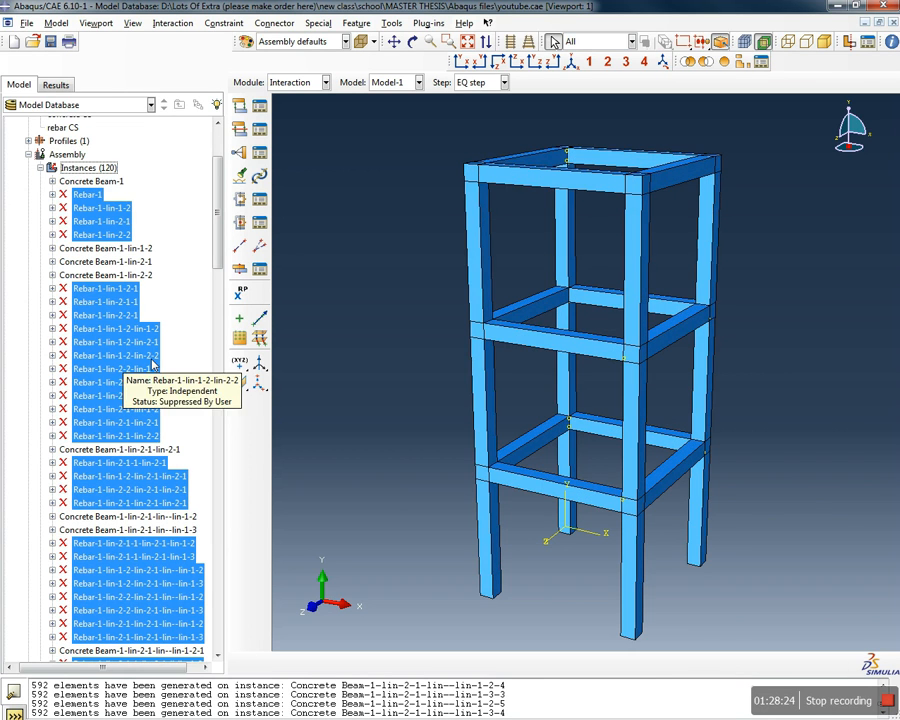
# Create a geometry set named concrete that contains all the concrete beams and columns of the frame
pyautogui.moveTo(217, 250); pyautogui.dragTo(222, 505)
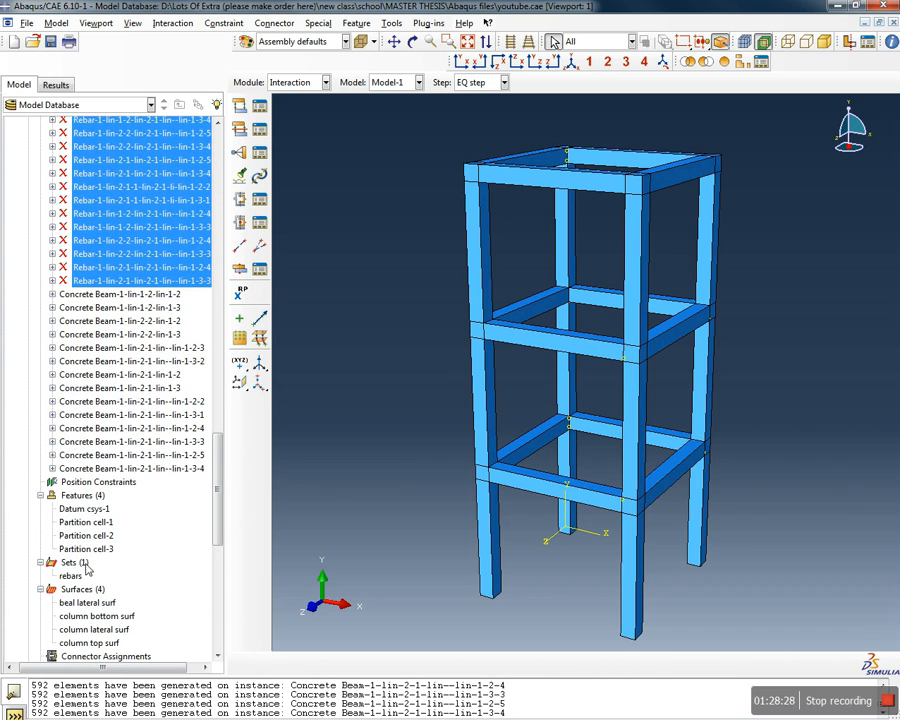
pyautogui.click(72, 563)
pyautogui.doubleClick(72, 565)
pyautogui.write('concrete')
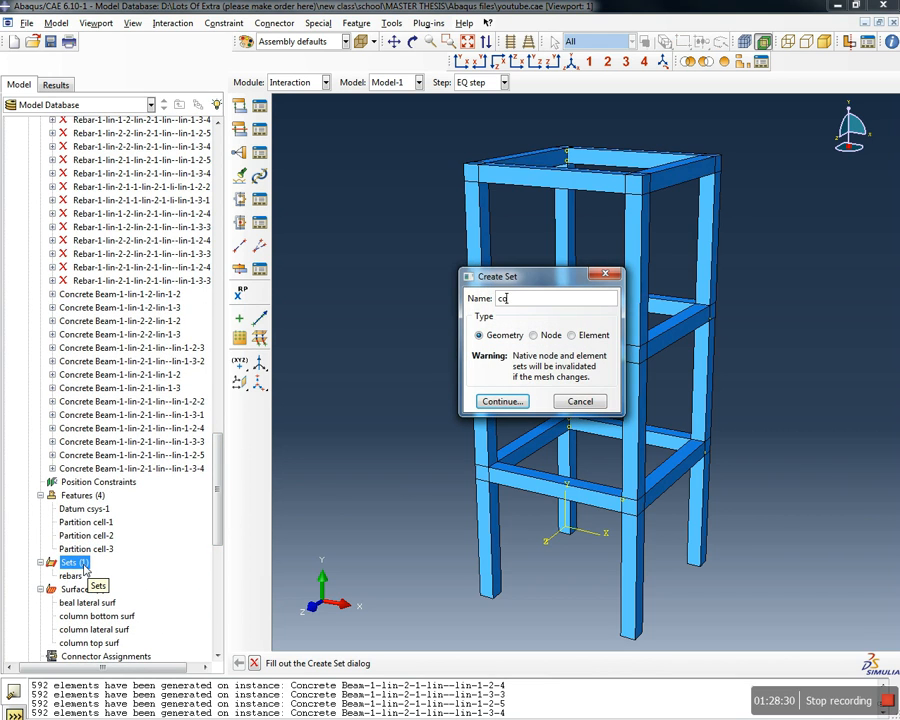
pyautogui.click(503, 401)
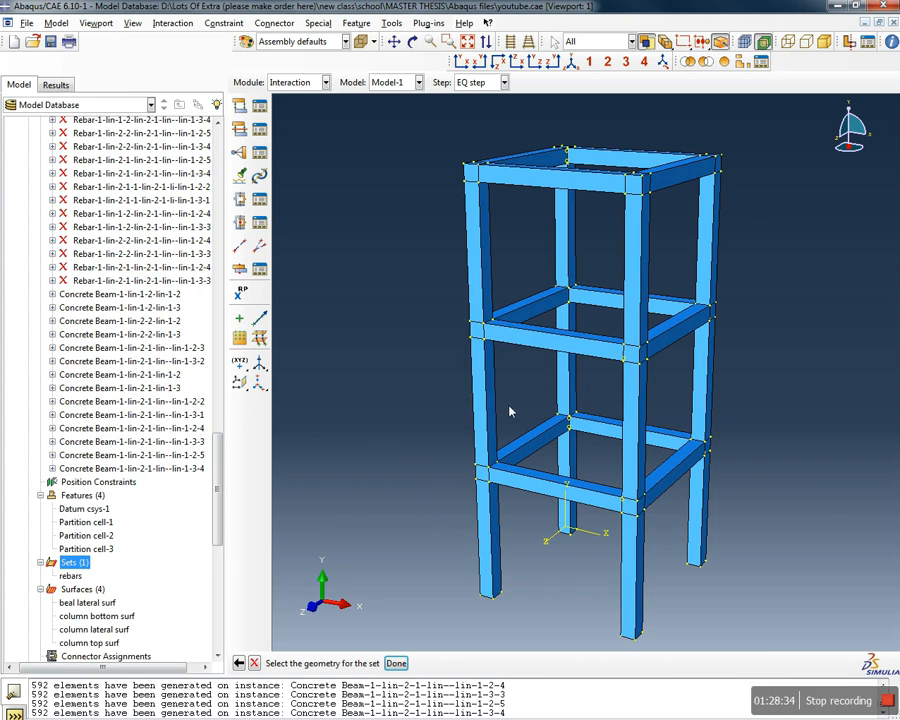
pyautogui.moveTo(749, 607); pyautogui.dragTo(422, 151)
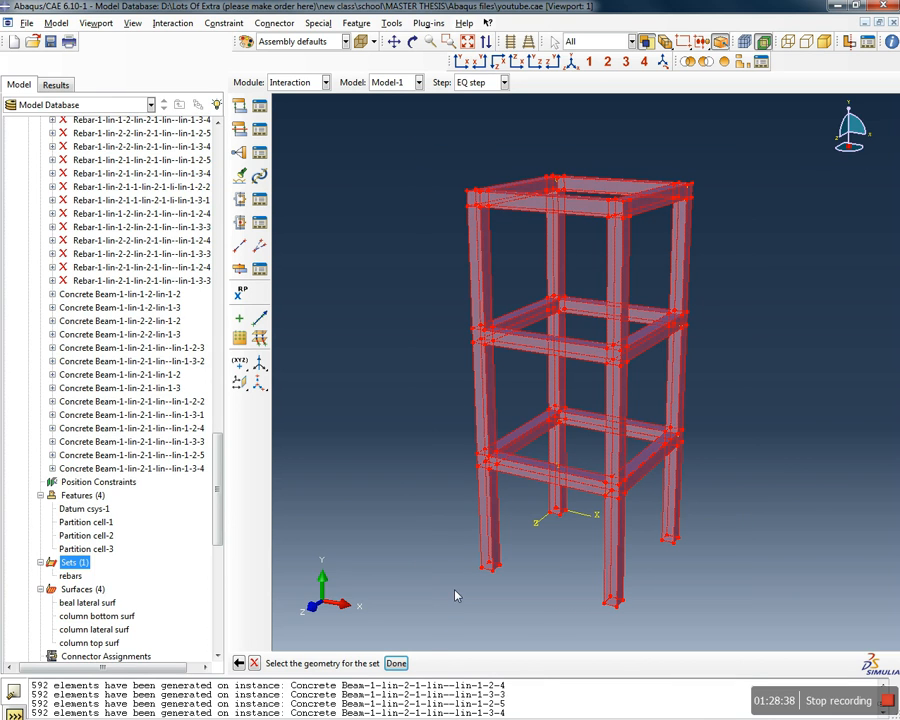
pyautogui.click(396, 665)
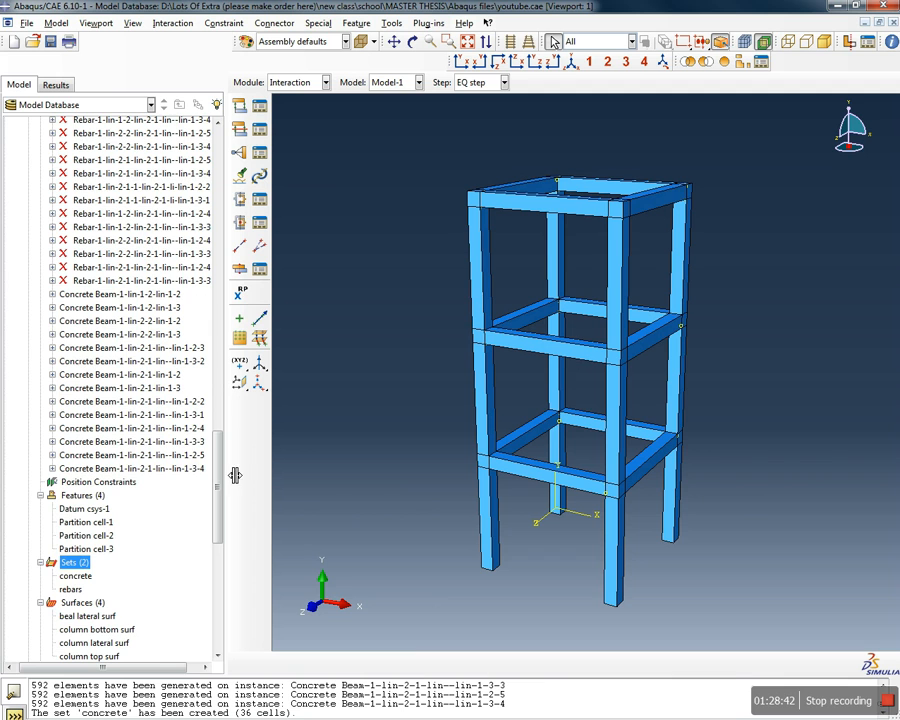
# Resume all suppressed rebar instances of the assembly together with the concrete beam instances, and collapse the instance list
pyautogui.moveTo(217, 478); pyautogui.dragTo(221, 205)
pyautogui.click(100, 200)
pyautogui.scroll(-15, 128, 330)
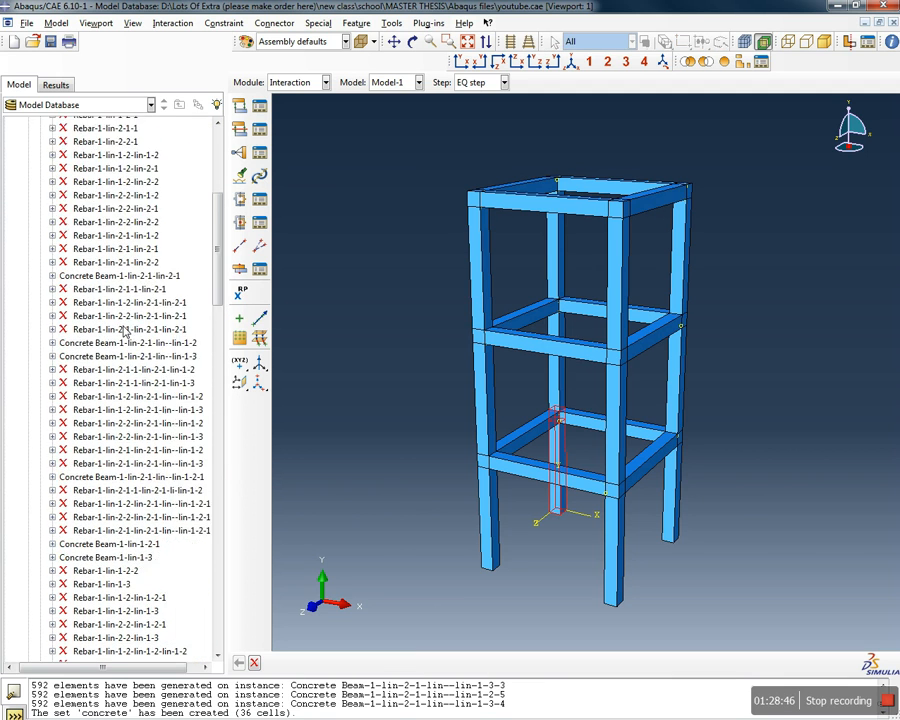
pyautogui.scroll(-10, 125, 362)
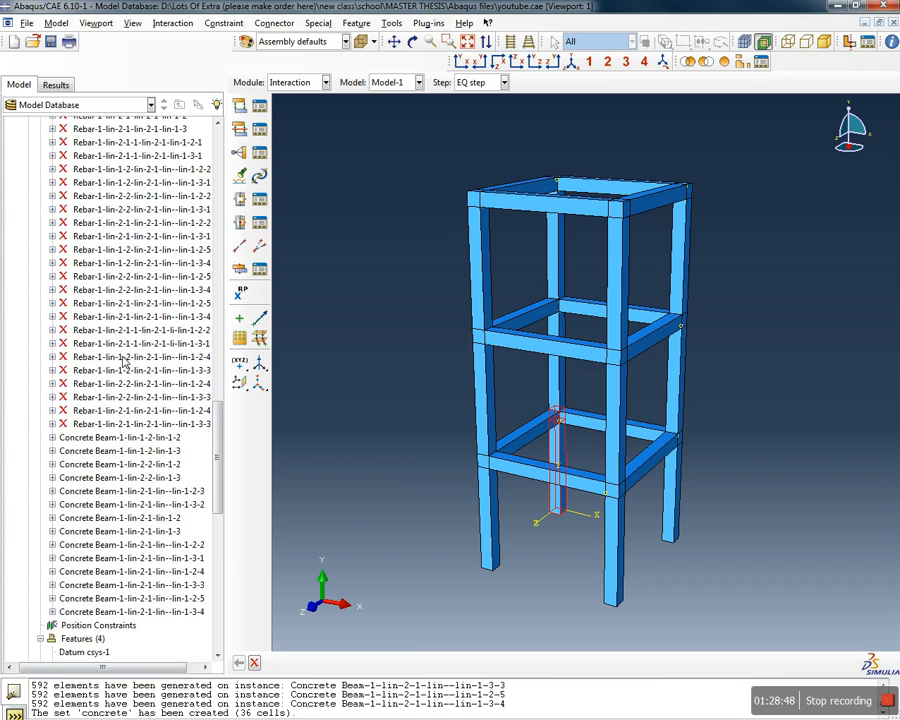
pyautogui.keyDown('shift'); pyautogui.click(98, 612); pyautogui.keyUp('shift')
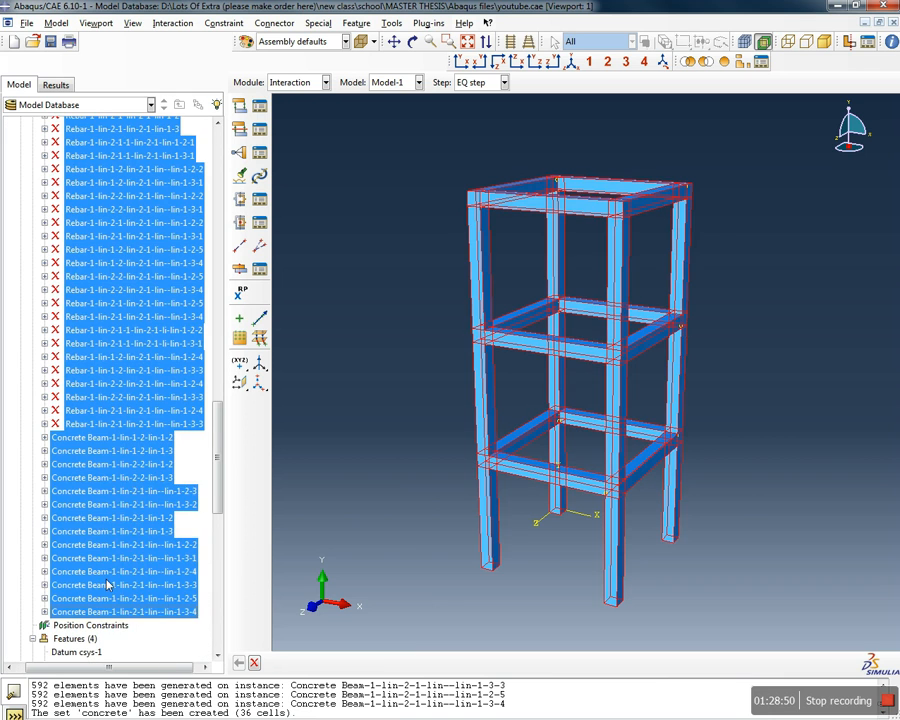
pyautogui.rightClick(122, 463)
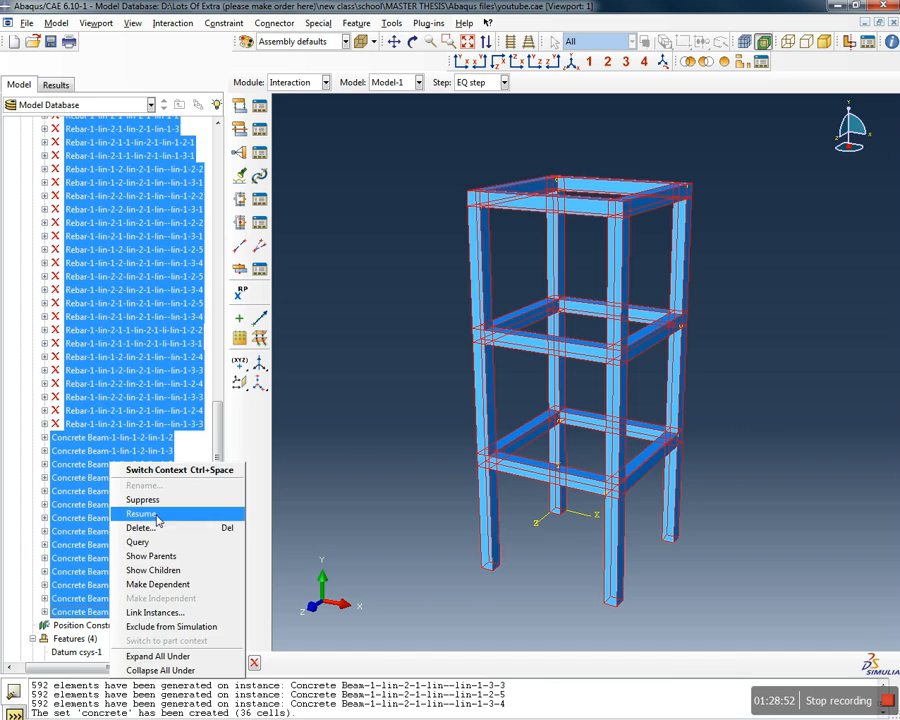
pyautogui.click(156, 515)
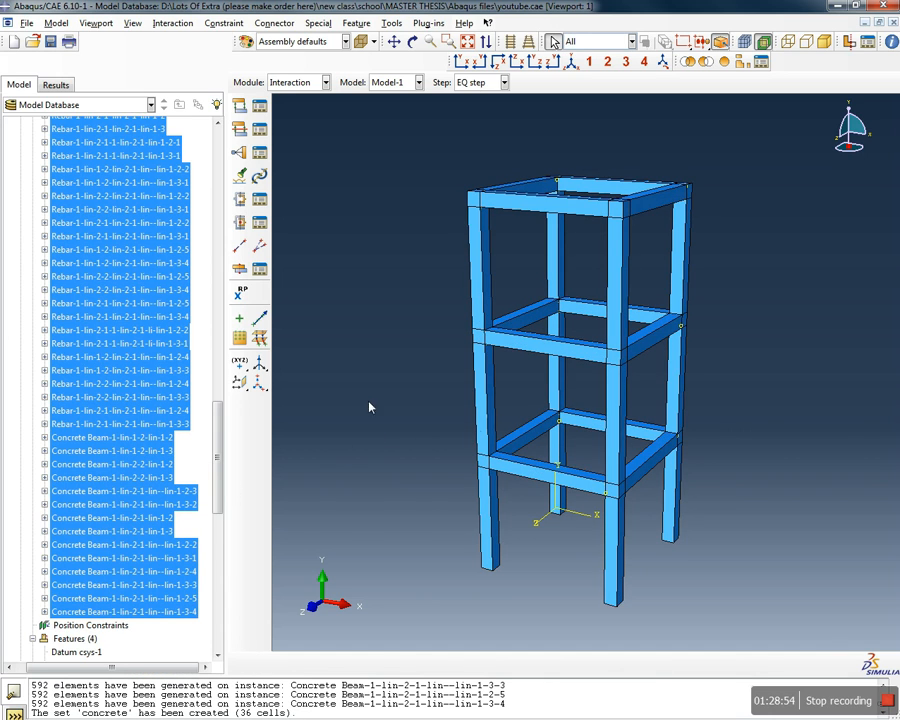
pyautogui.click(157, 424)
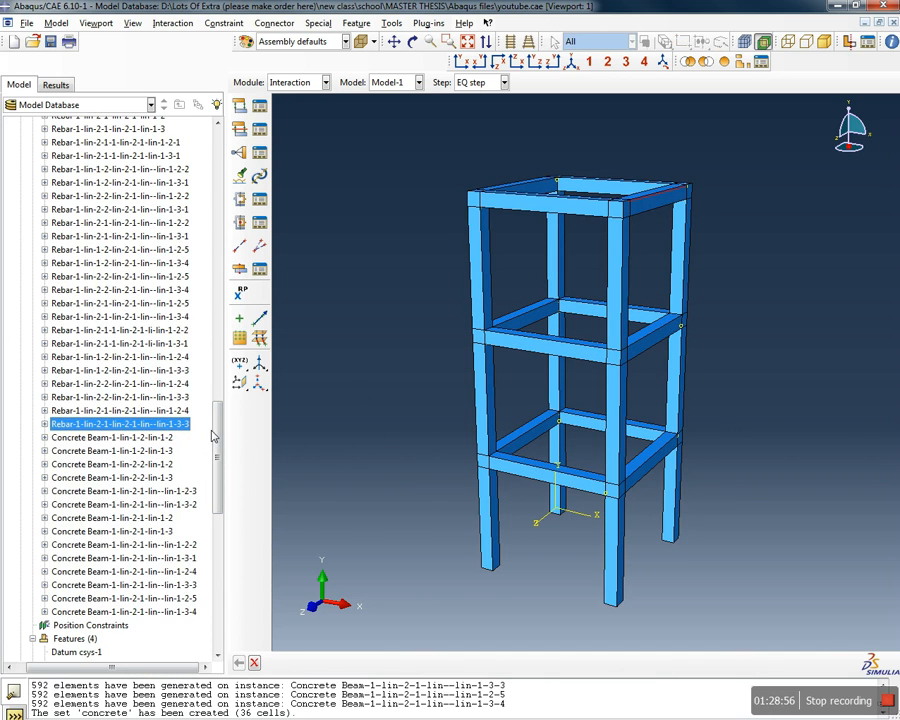
pyautogui.scroll(10, 220, 383)
pyautogui.scroll(15, 222, 383)
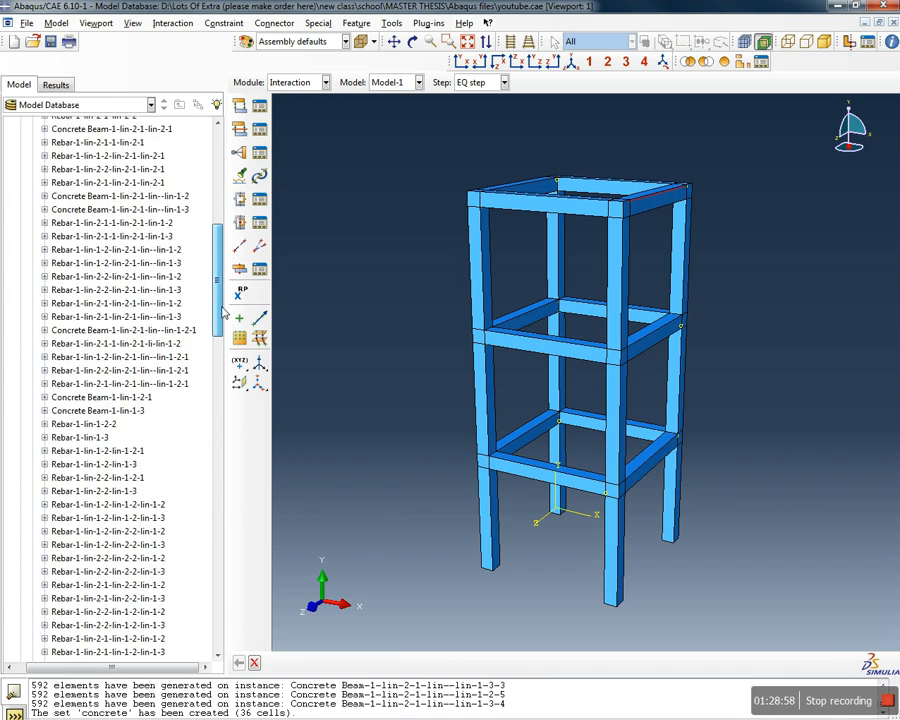
pyautogui.click(68, 201)
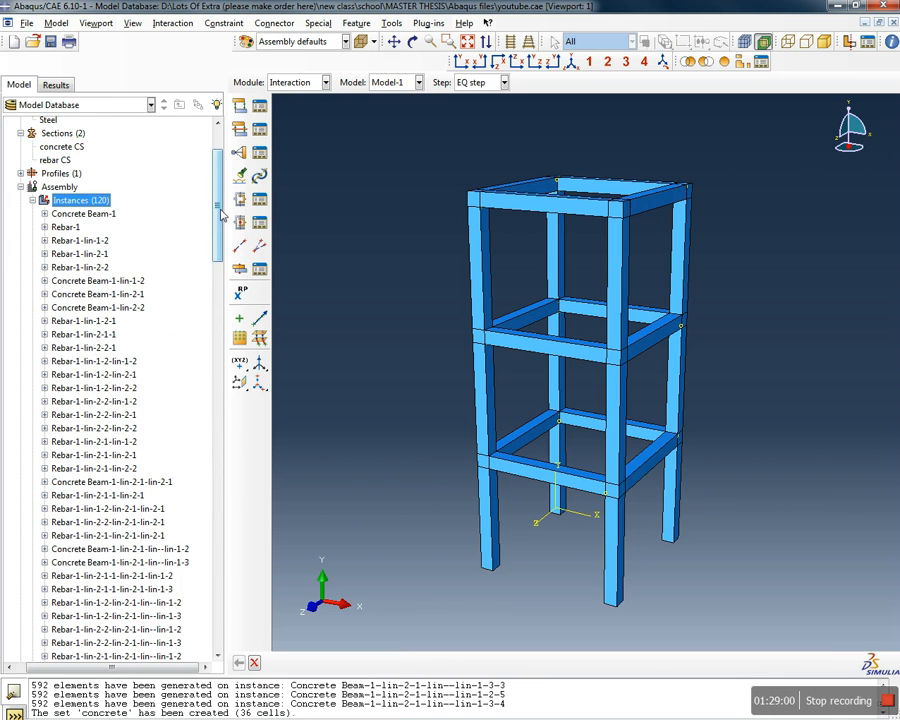
pyautogui.click(32, 201)
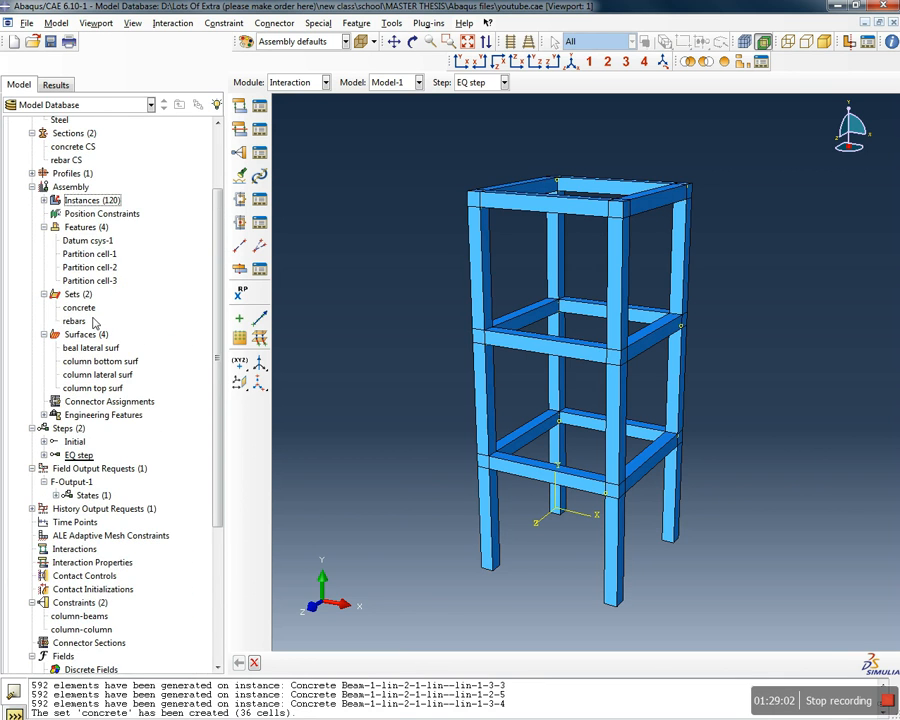
# Start a new embedded region constraint named embedded rebars
pyautogui.scroll(1, 82, 310)
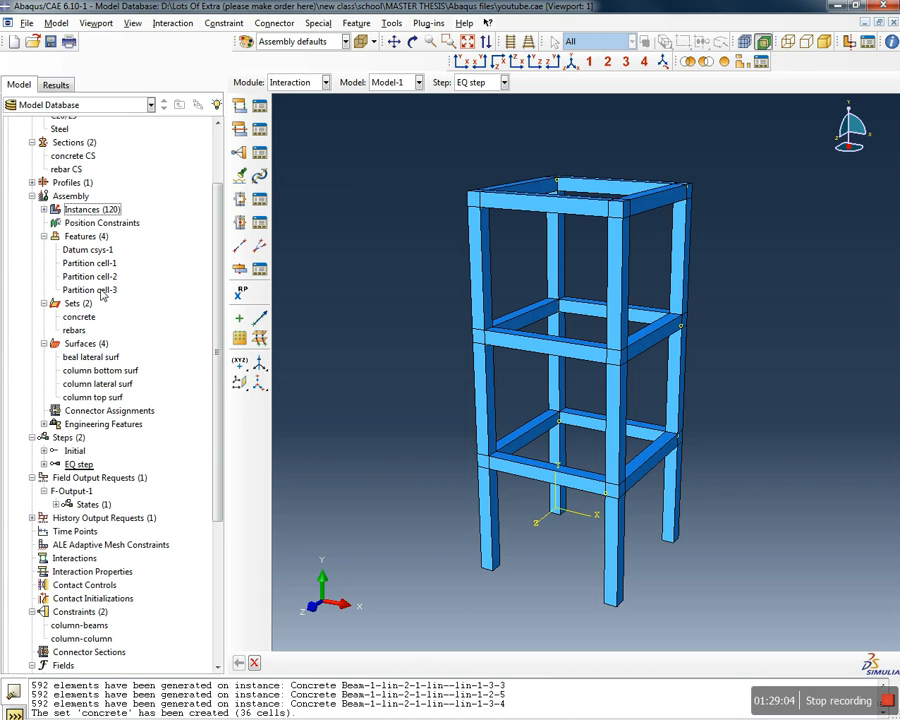
pyautogui.scroll(-1, 129, 437)
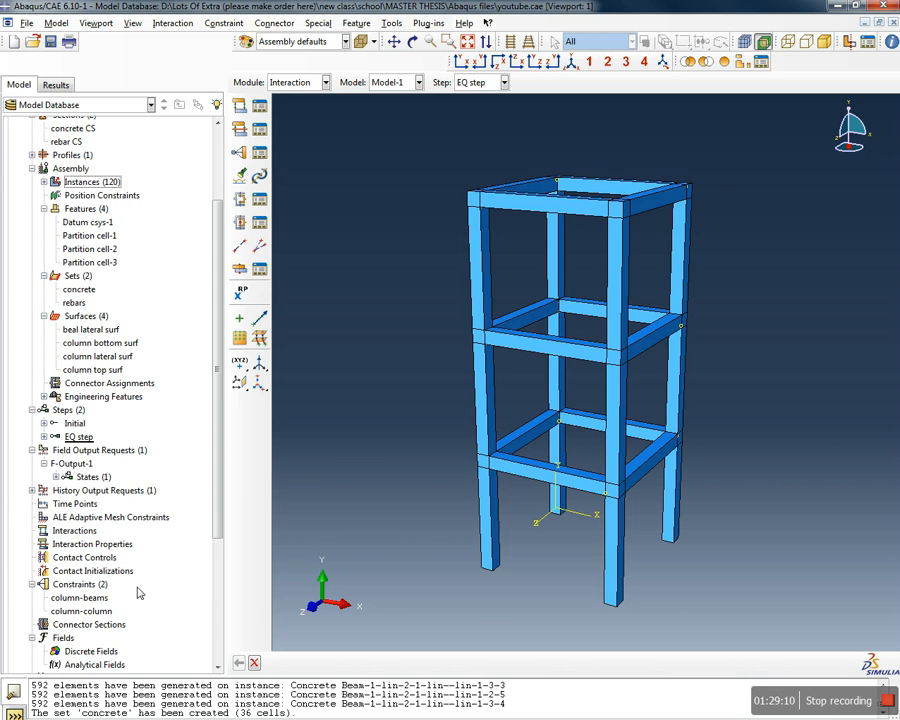
pyautogui.doubleClick(75, 584)
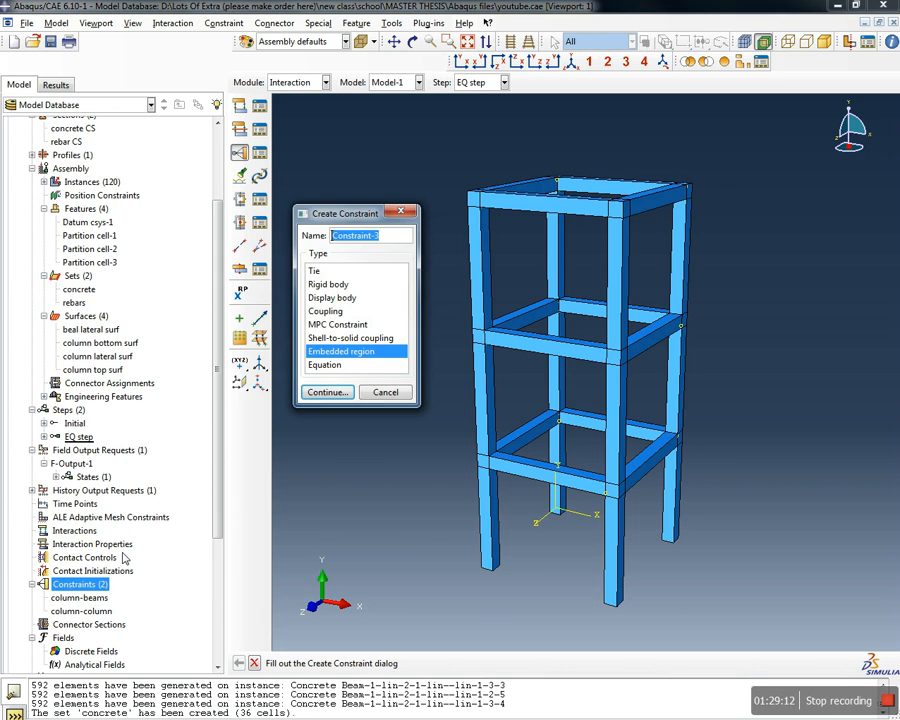
pyautogui.write('em')
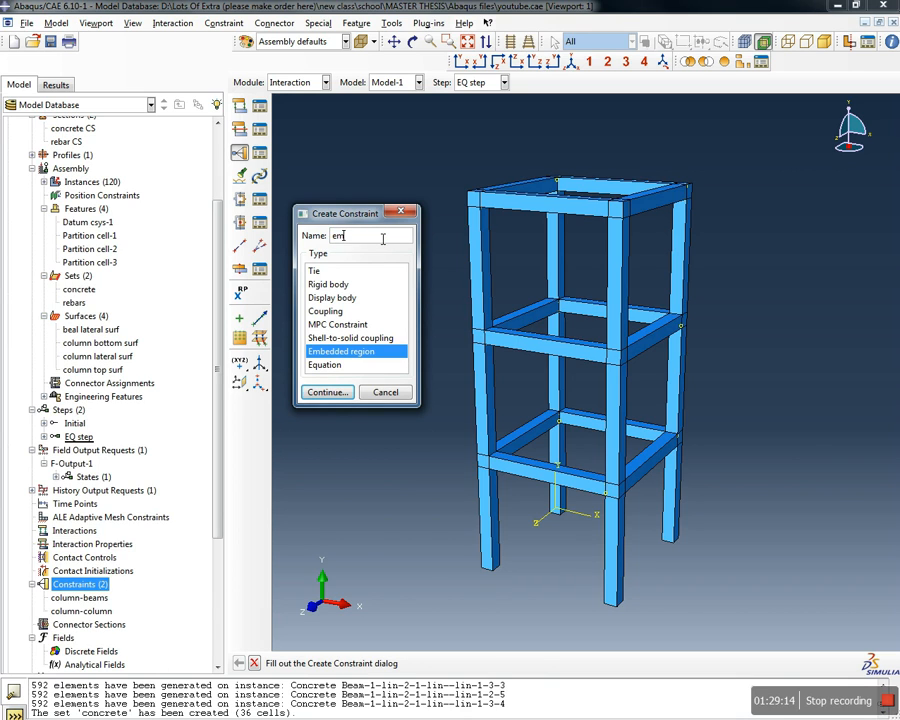
pyautogui.write('bedded rebar')
pyautogui.click(327, 392)
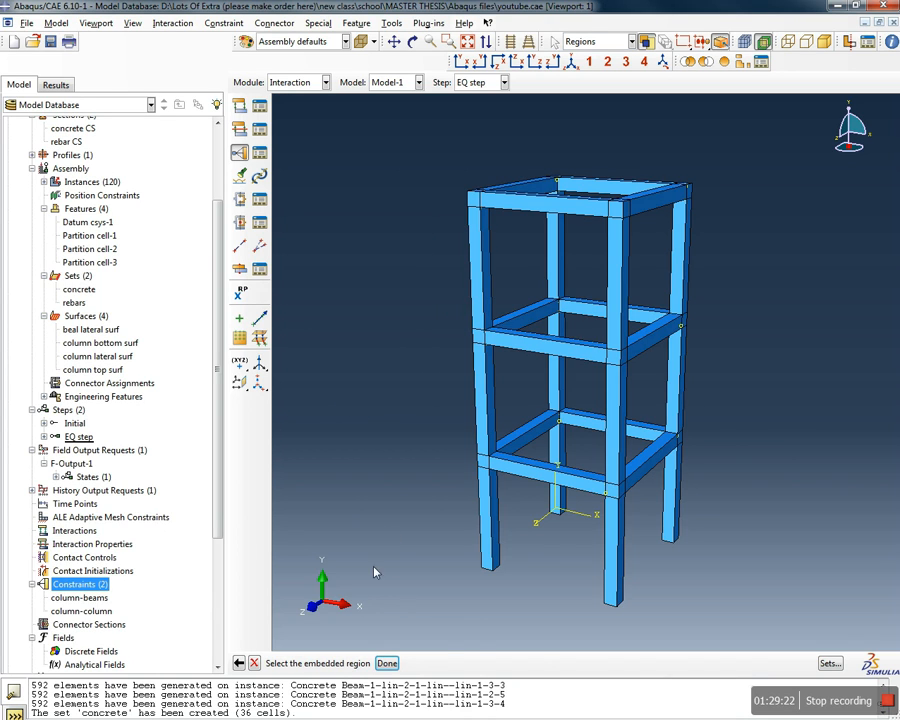
# Embed the rebars set in the concrete set as host region, keeping the default tolerances of the constraint
pyautogui.click(829, 663)
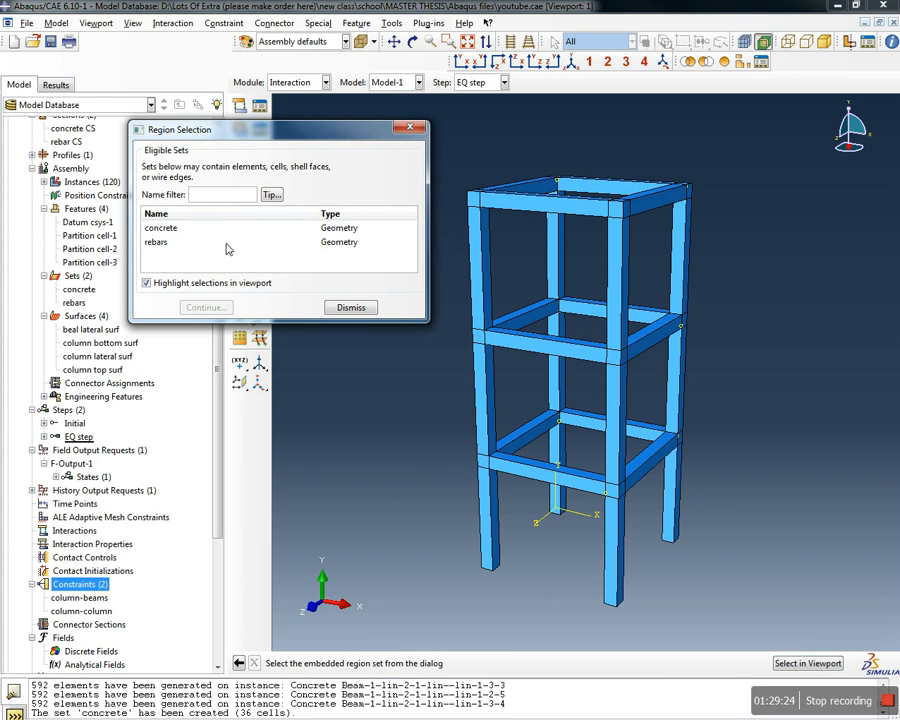
pyautogui.click(168, 248)
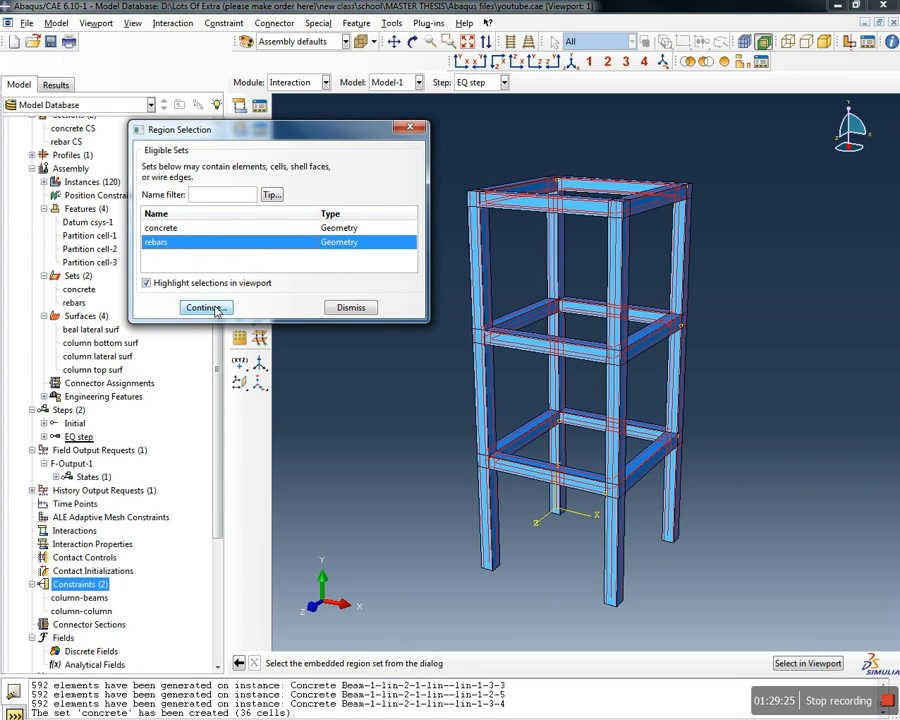
pyautogui.click(206, 308)
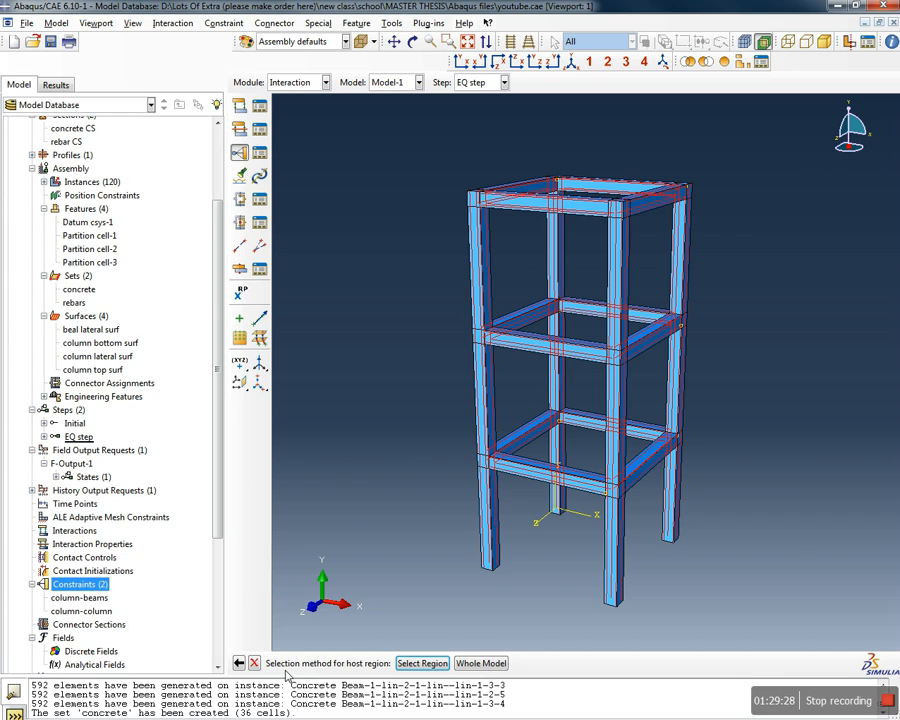
pyautogui.click(422, 663)
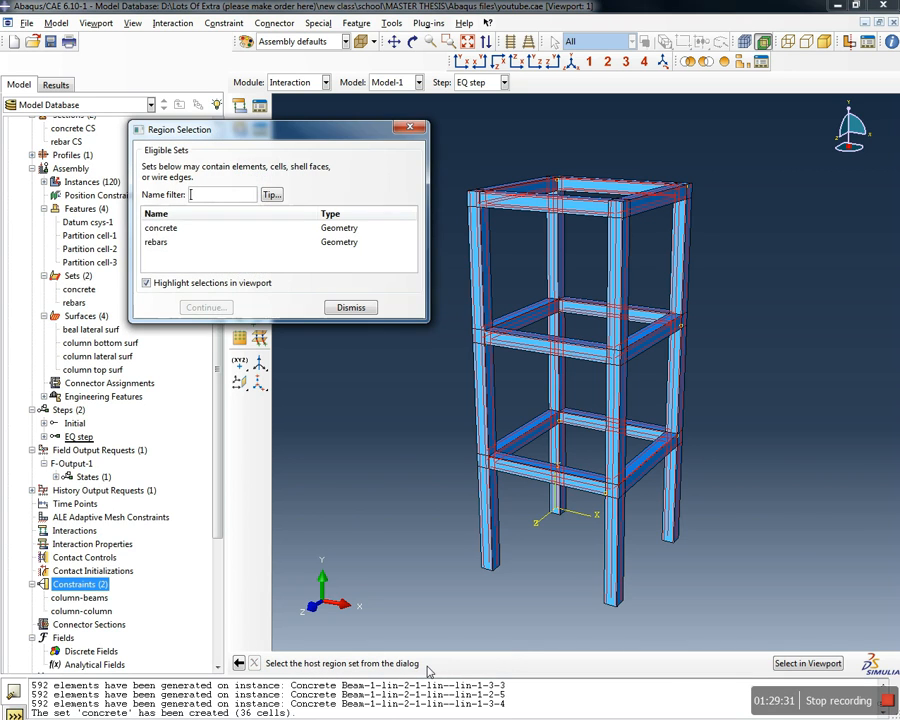
pyautogui.click(178, 229)
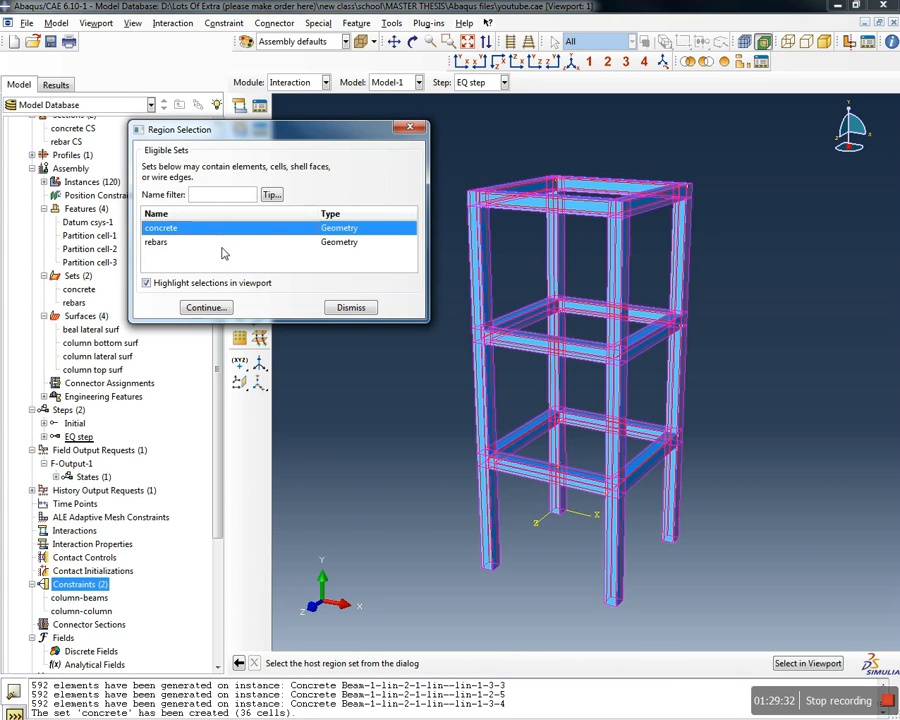
pyautogui.click(215, 311)
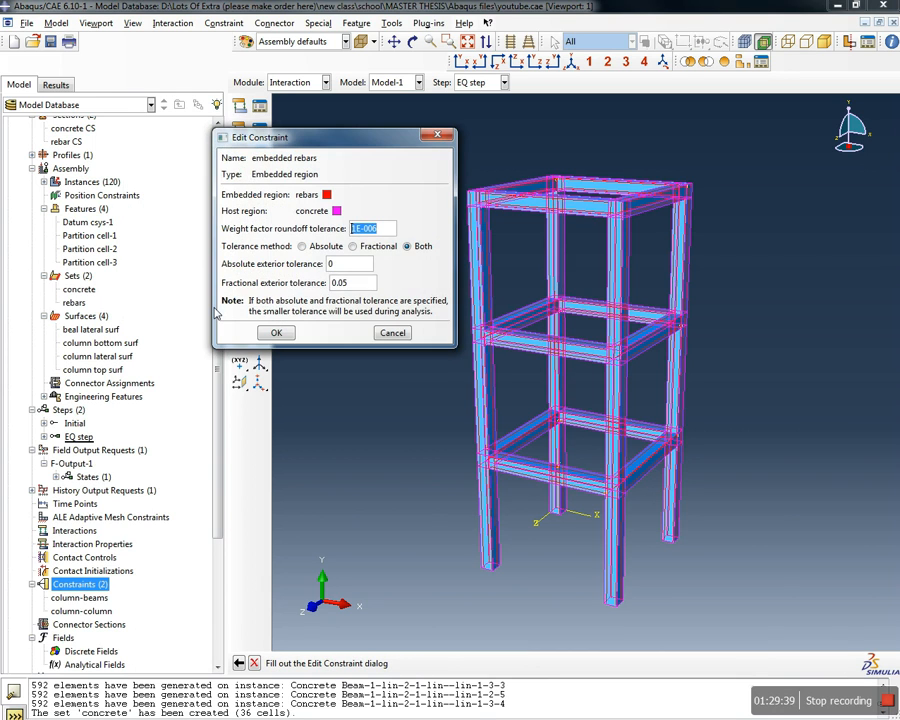
pyautogui.click(281, 335)
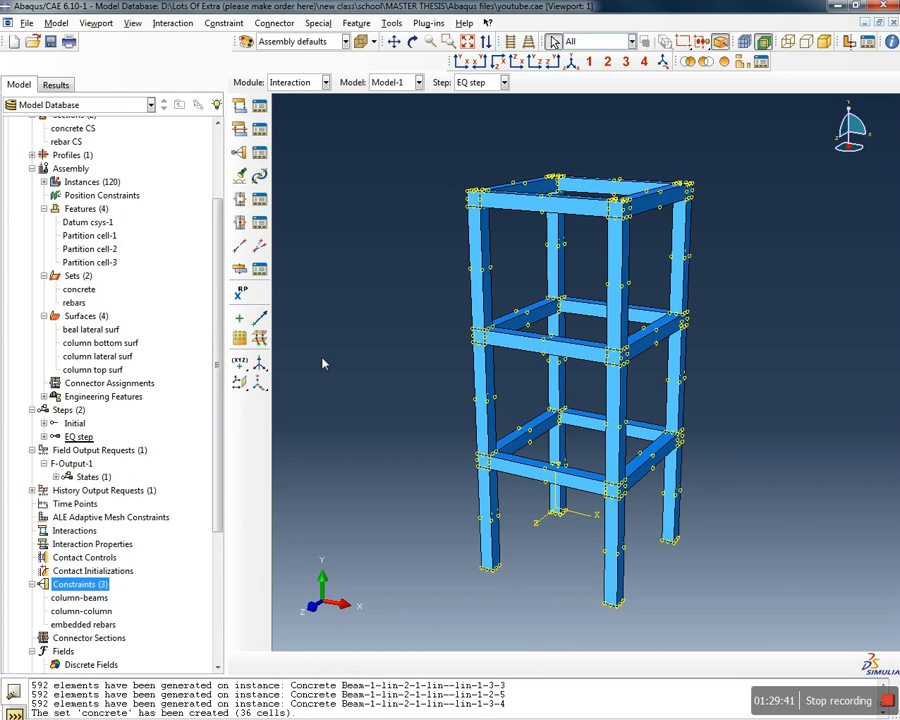
# Check the mesh of the assembly and review the settings of the FS and MS boundary conditions
pyautogui.moveTo(217, 392); pyautogui.dragTo(219, 490)
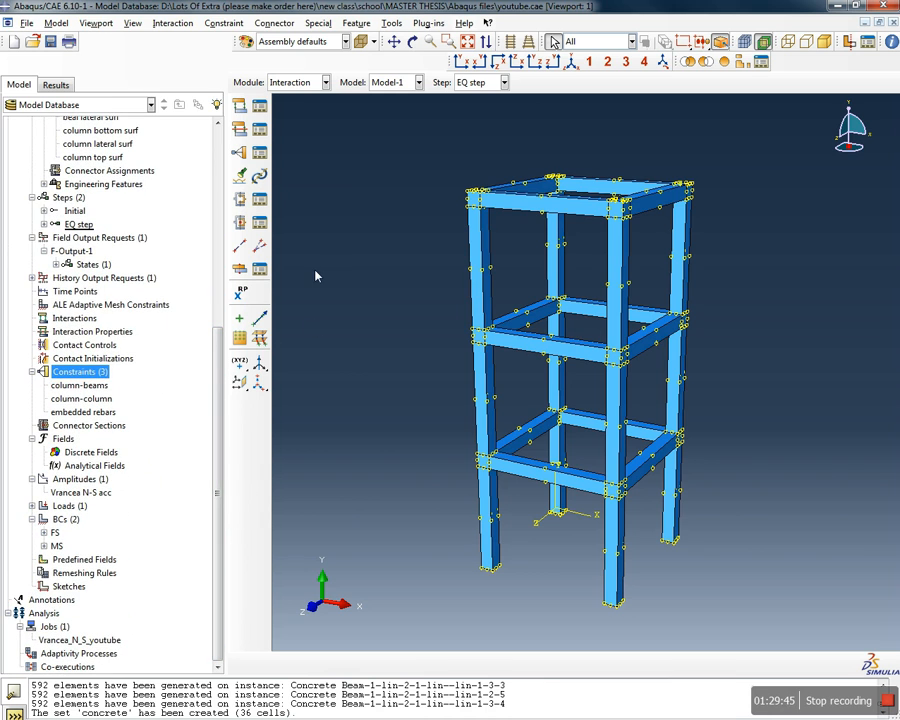
pyautogui.click(318, 83)
pyautogui.click(300, 176)
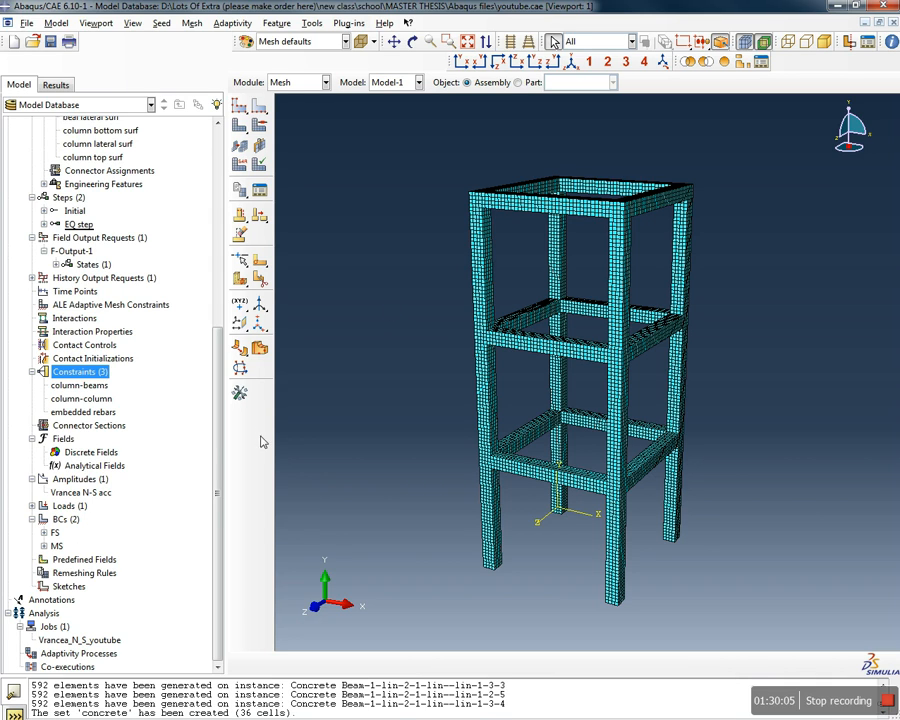
pyautogui.click(55, 533)
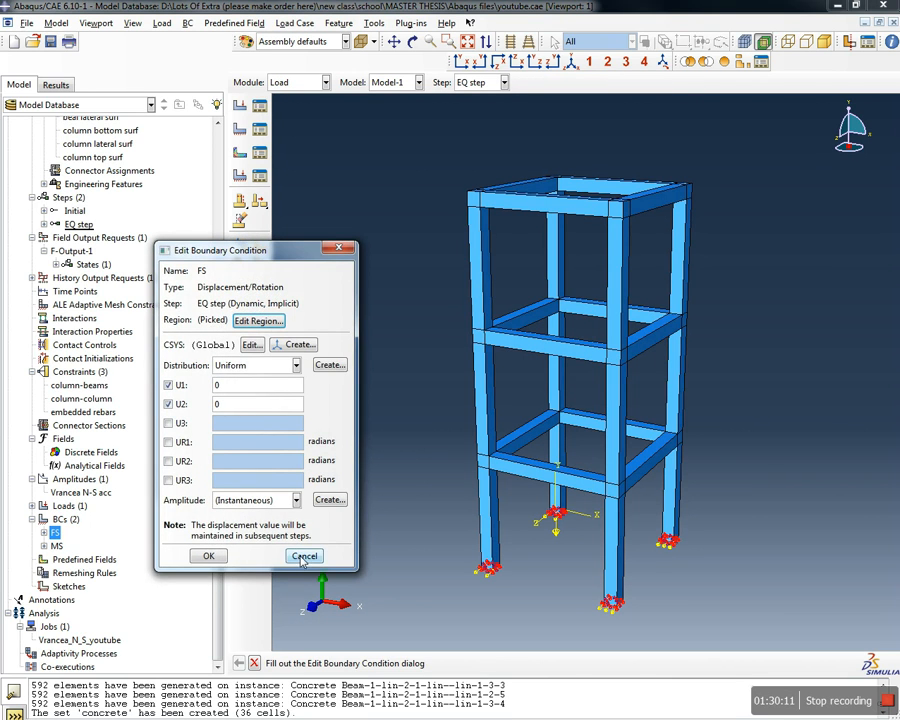
pyautogui.click(303, 558)
pyautogui.doubleClick(56, 546)
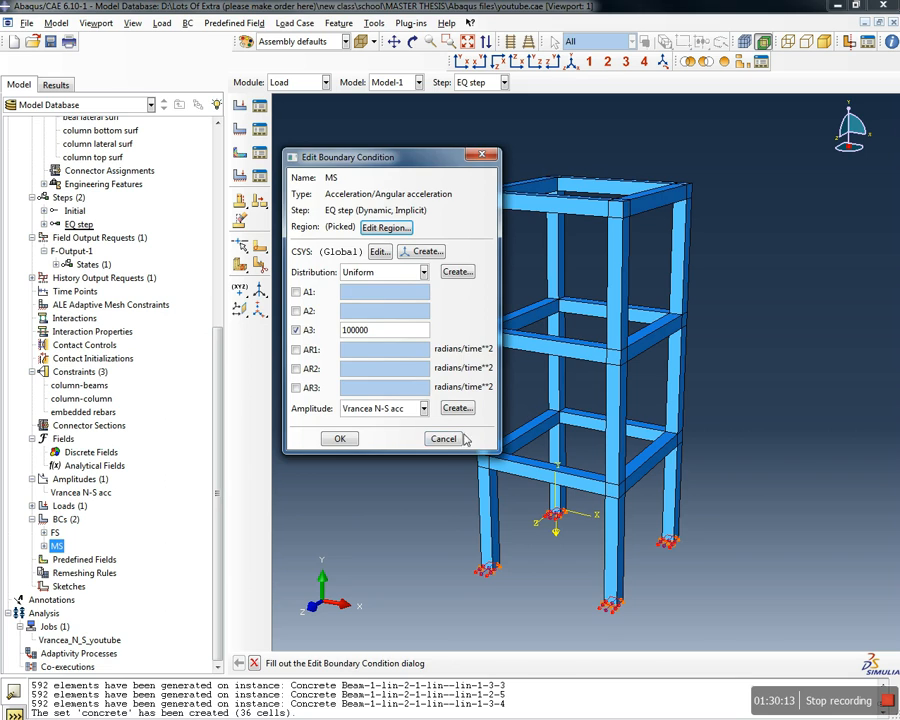
pyautogui.click(443, 439)
# Suppress the column instance Concrete Beam-1-lin-1-2 to expose the rebars inside it, and resume it
pyautogui.moveTo(220, 463); pyautogui.dragTo(224, 233)
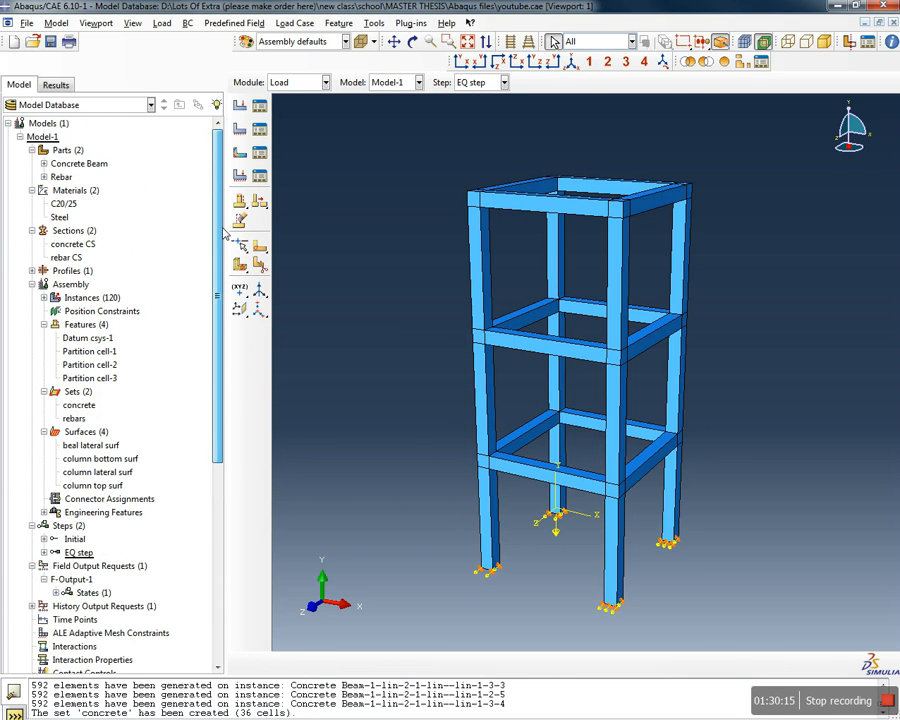
pyautogui.click(44, 298)
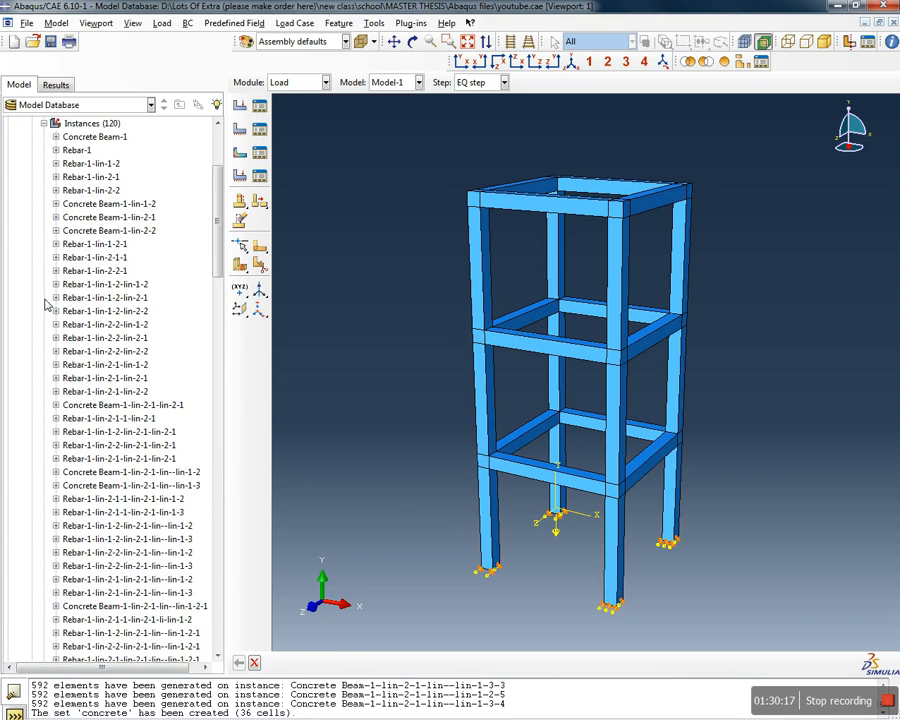
pyautogui.scroll(1, 66, 250)
pyautogui.click(84, 251)
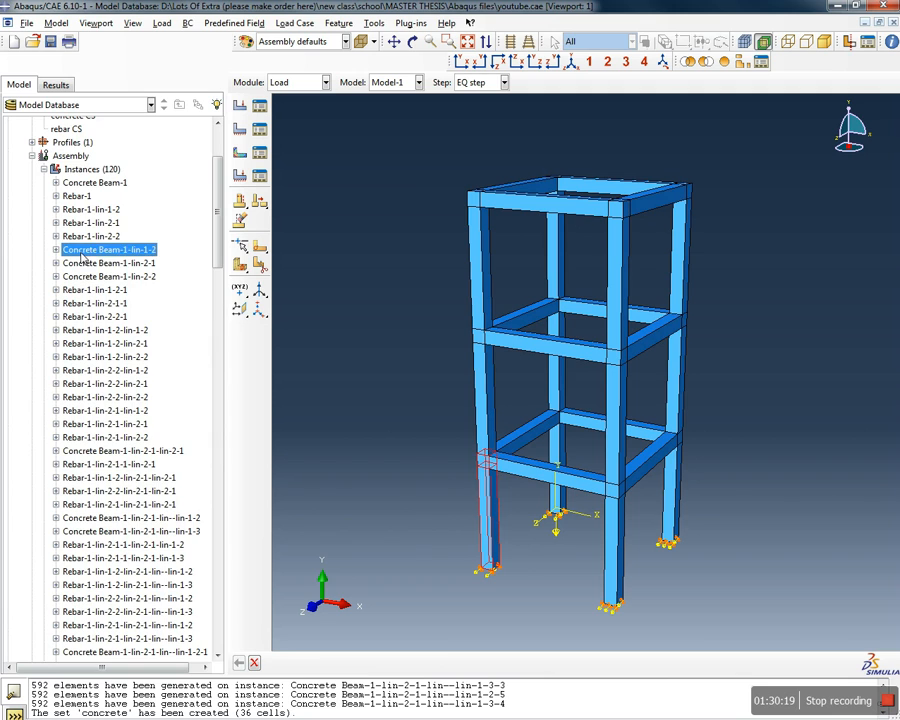
pyautogui.rightClick(82, 252)
pyautogui.click(136, 292)
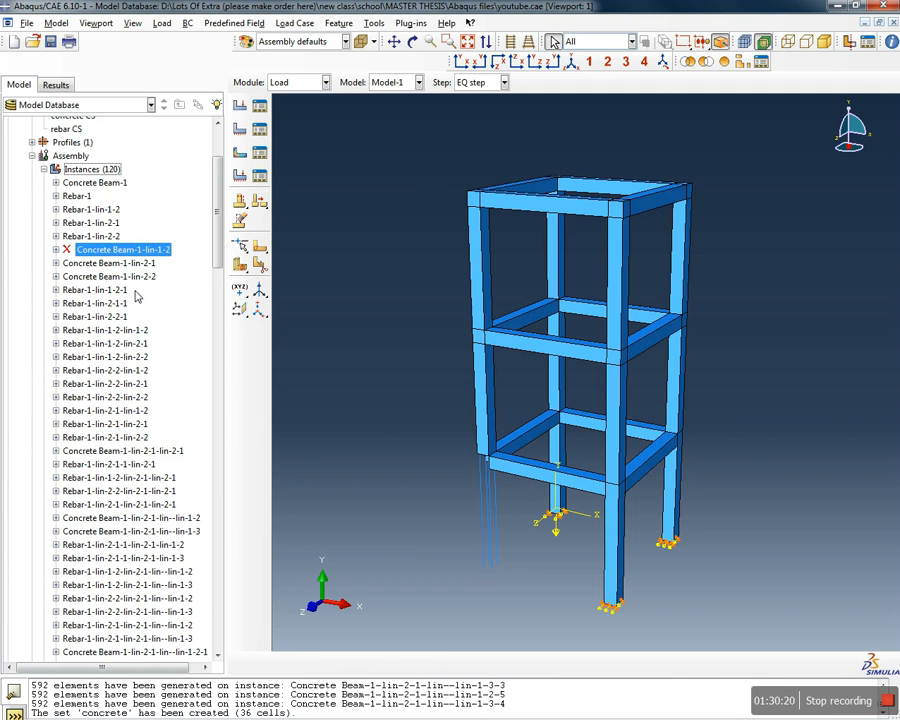
pyautogui.rightClick(118, 251)
pyautogui.click(163, 304)
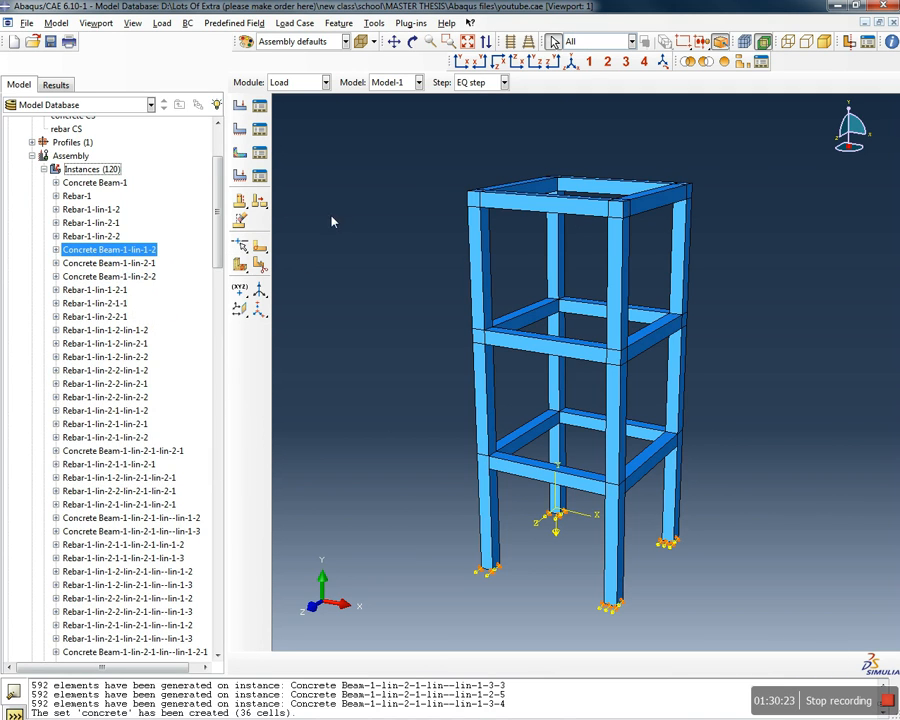
# Switch to the Mesh module and suppress all Concrete Beam instances of the assembly so only the rebar instances stay active
pyautogui.click(325, 82)
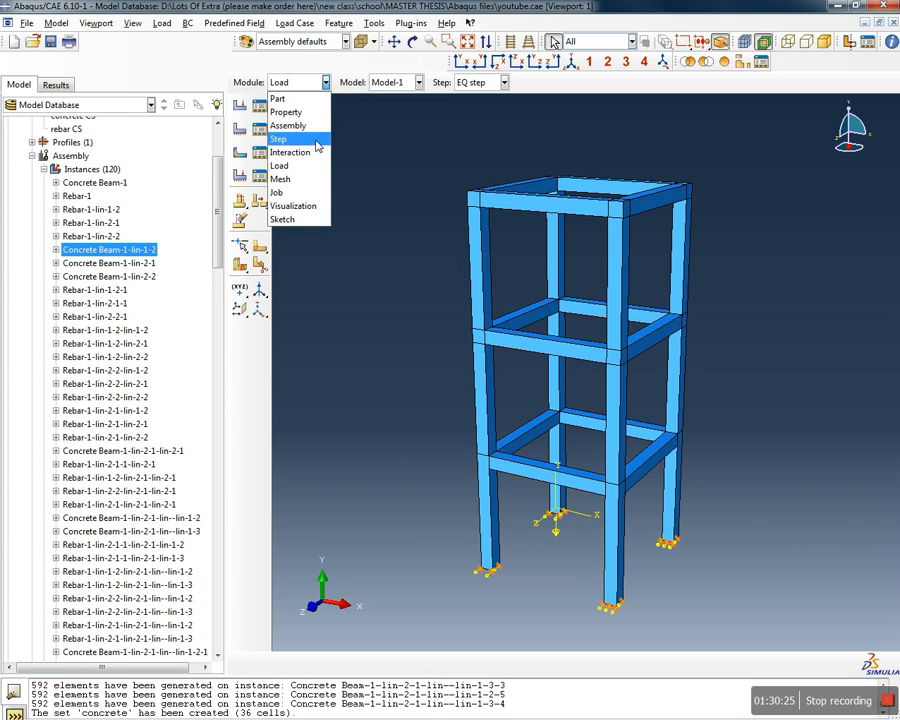
pyautogui.click(306, 179)
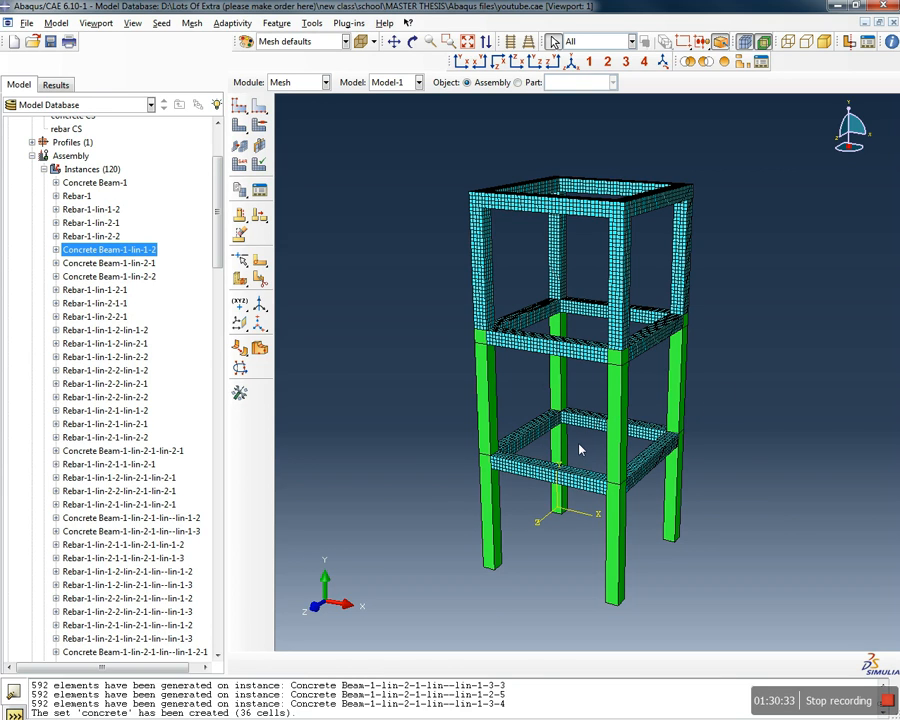
pyautogui.click(103, 184)
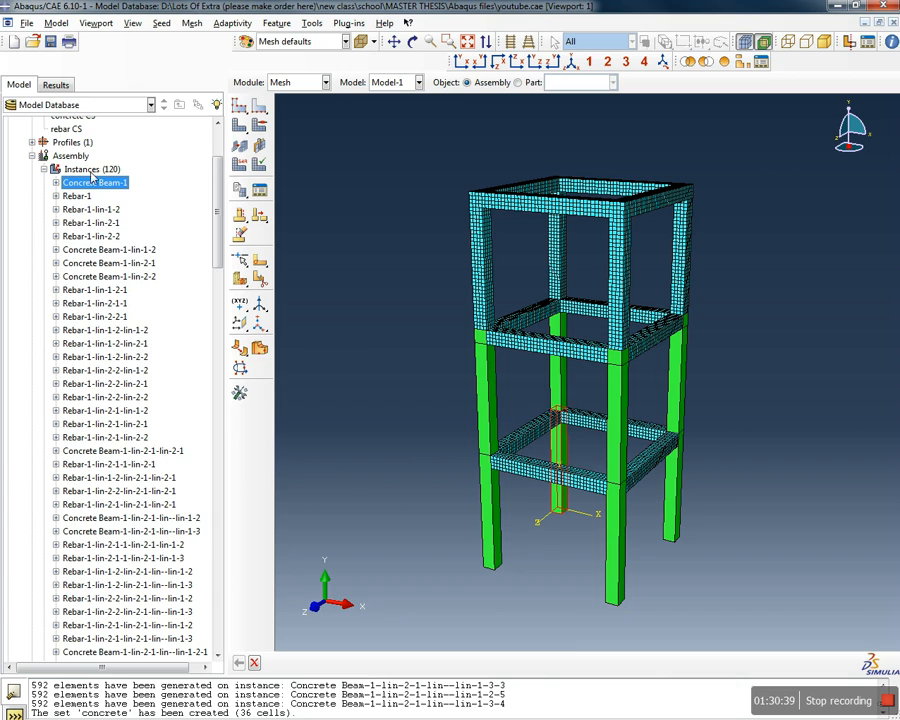
pyautogui.click(97, 250)
pyautogui.click(80, 184)
pyautogui.keyDown('ctrl'); pyautogui.click(102, 250); pyautogui.keyUp('ctrl')
pyautogui.keyDown('shift'); pyautogui.click(107, 277); pyautogui.keyUp('shift')
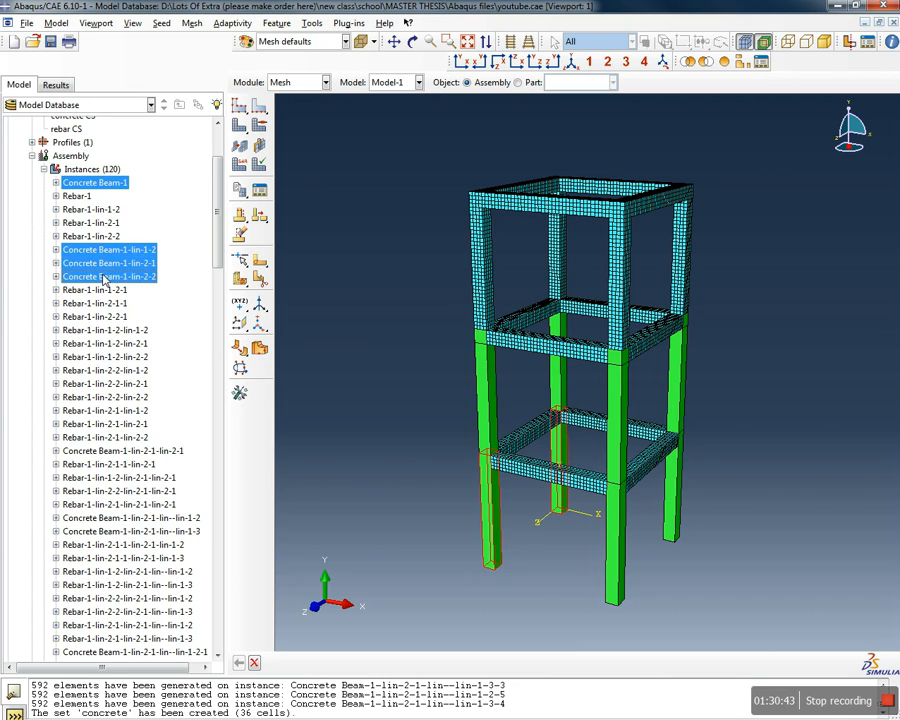
pyautogui.scroll(-3, 120, 248)
pyautogui.scroll(-3, 118, 249)
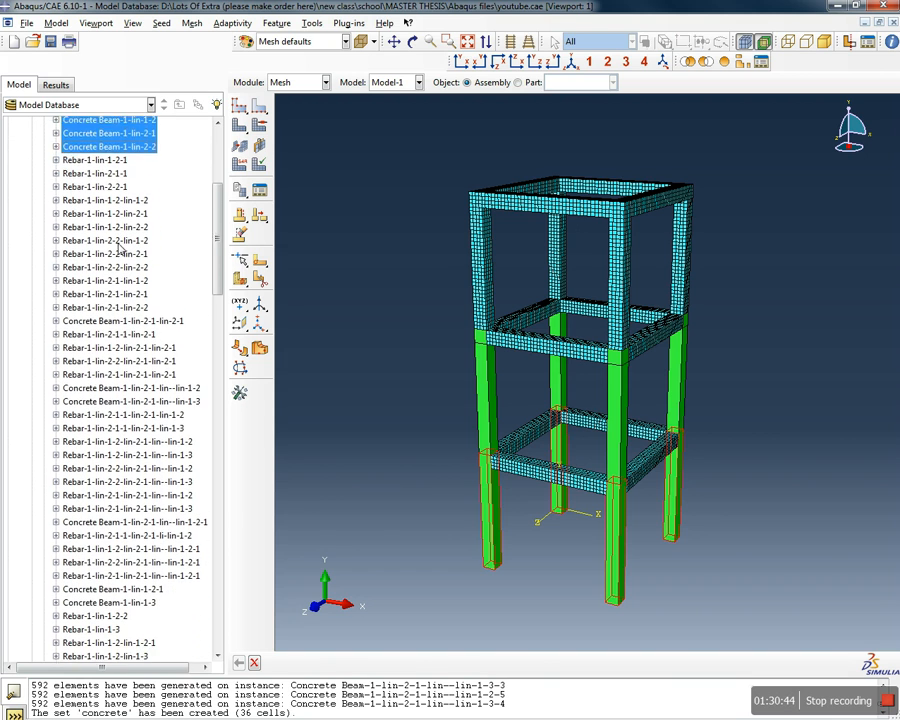
pyautogui.click(100, 258)
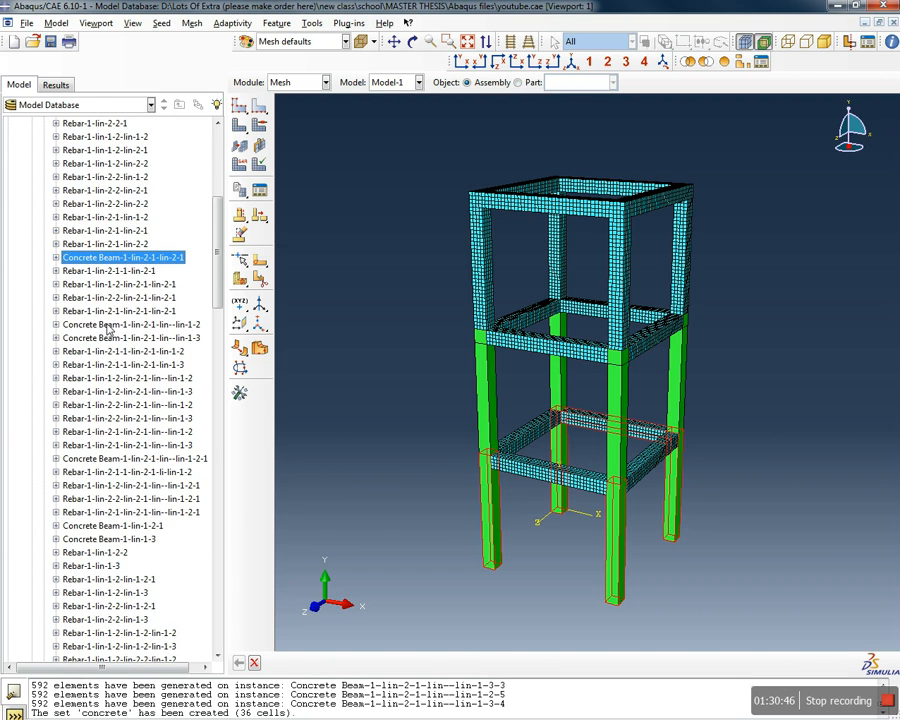
pyautogui.keyDown('ctrl'); pyautogui.click(100, 324); pyautogui.keyUp('ctrl')
pyautogui.keyDown('ctrl'); pyautogui.click(110, 338); pyautogui.keyUp('ctrl')
pyautogui.keyDown('ctrl'); pyautogui.click(110, 458); pyautogui.keyUp('ctrl')
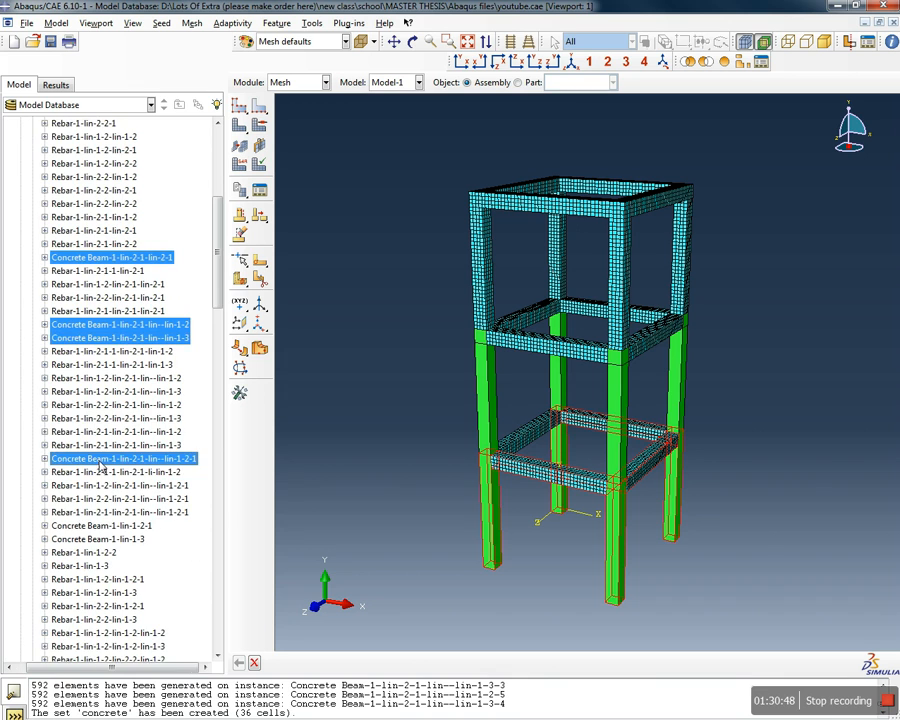
pyautogui.scroll(-4, 105, 420)
pyautogui.keyDown('ctrl'); pyautogui.click(95, 389); pyautogui.keyUp('ctrl')
pyautogui.keyDown('ctrl'); pyautogui.click(97, 401); pyautogui.keyUp('ctrl')
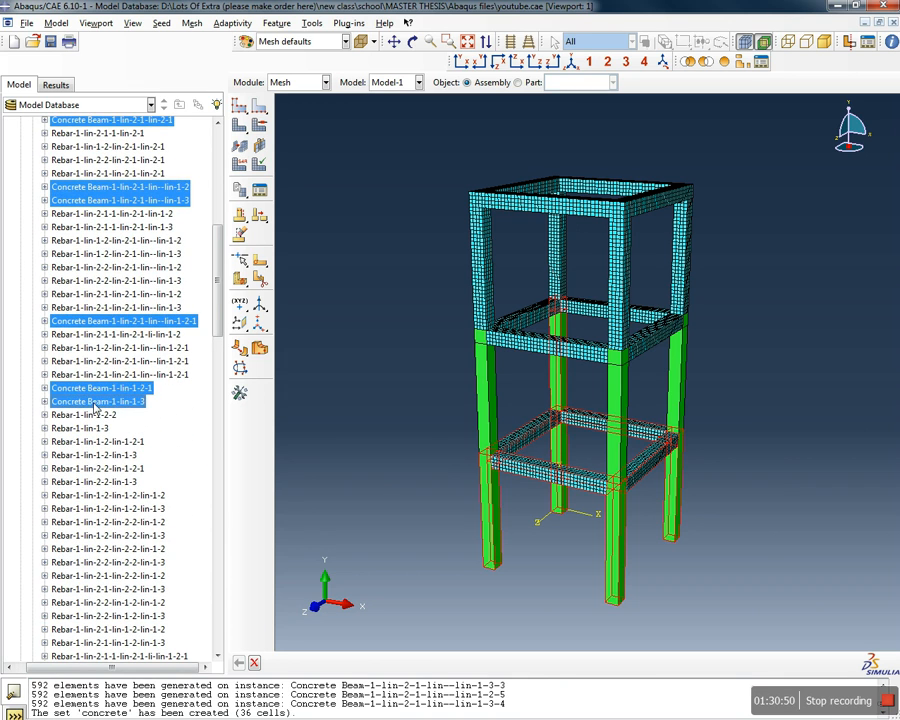
pyautogui.scroll(-5, 100, 405)
pyautogui.scroll(-10, 103, 400)
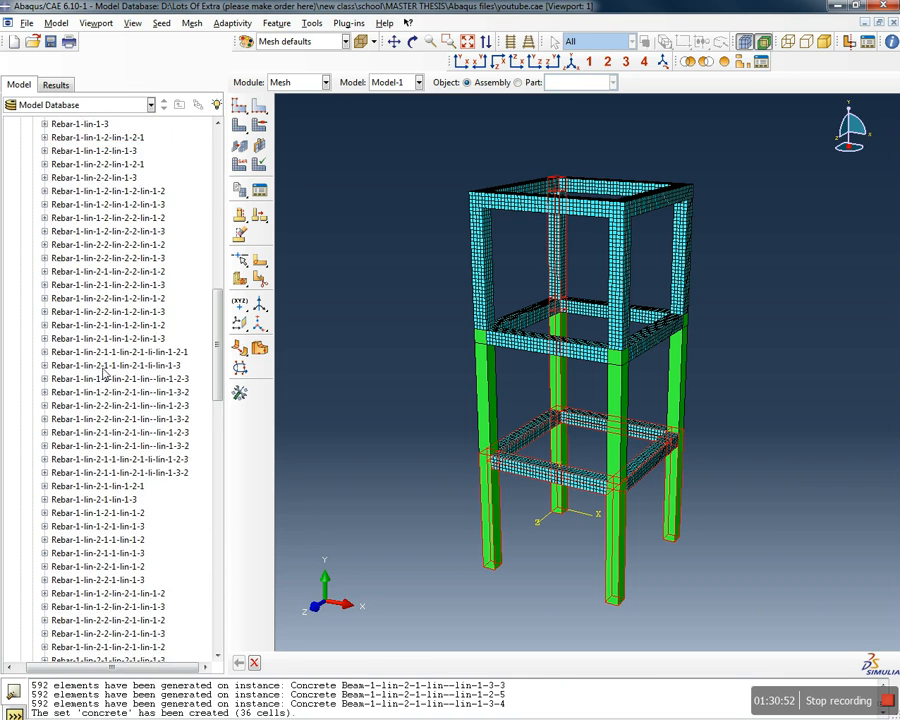
pyautogui.scroll(-4, 108, 380)
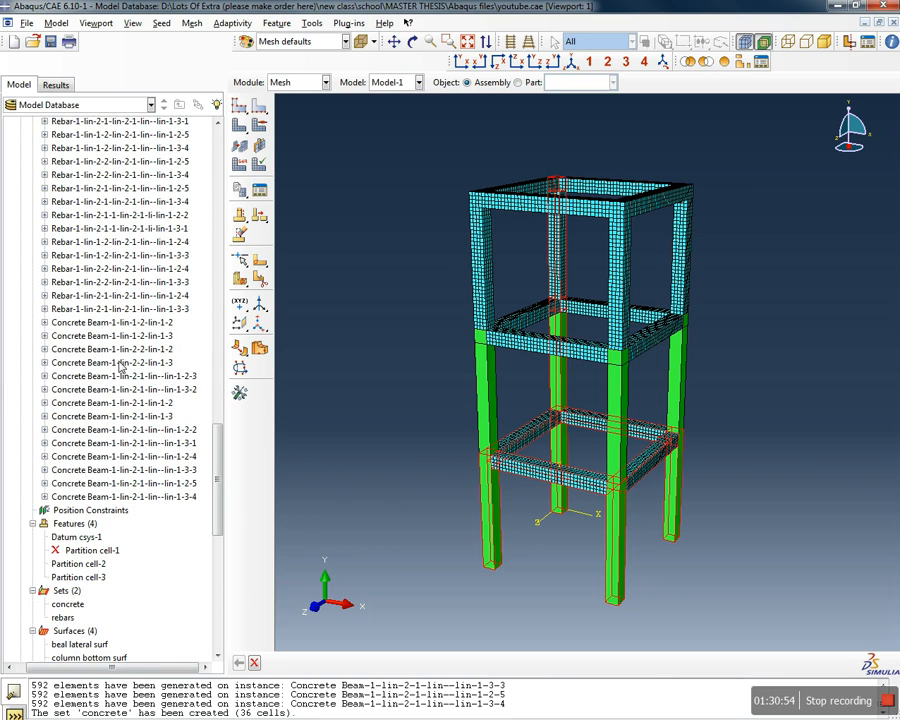
pyautogui.keyDown('ctrl'); pyautogui.click(84, 324); pyautogui.keyUp('ctrl')
pyautogui.keyDown('shift'); pyautogui.click(100, 496); pyautogui.keyUp('shift')
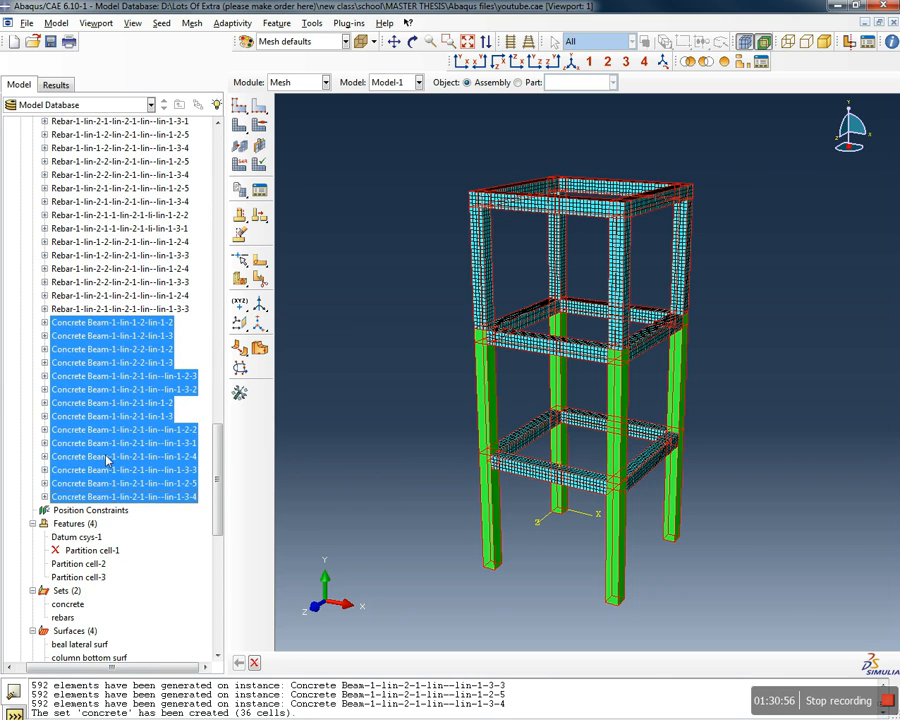
pyautogui.rightClick(97, 376)
pyautogui.click(124, 409)
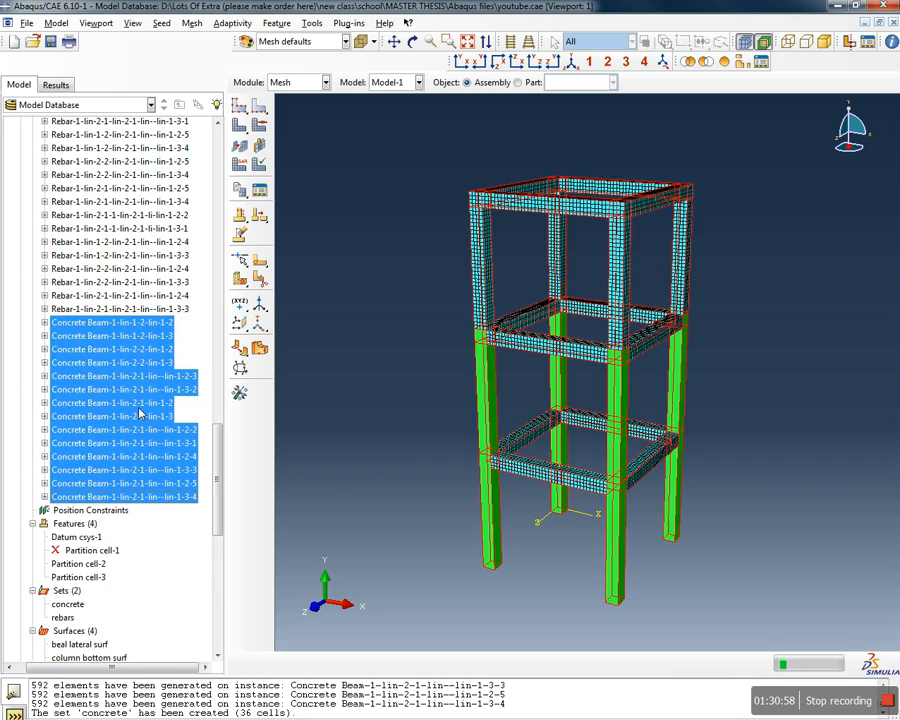
# Seed all rebar instances with an approximate global size of 280, deleting the meshes invalidated by the seeding change
pyautogui.click(192, 24)
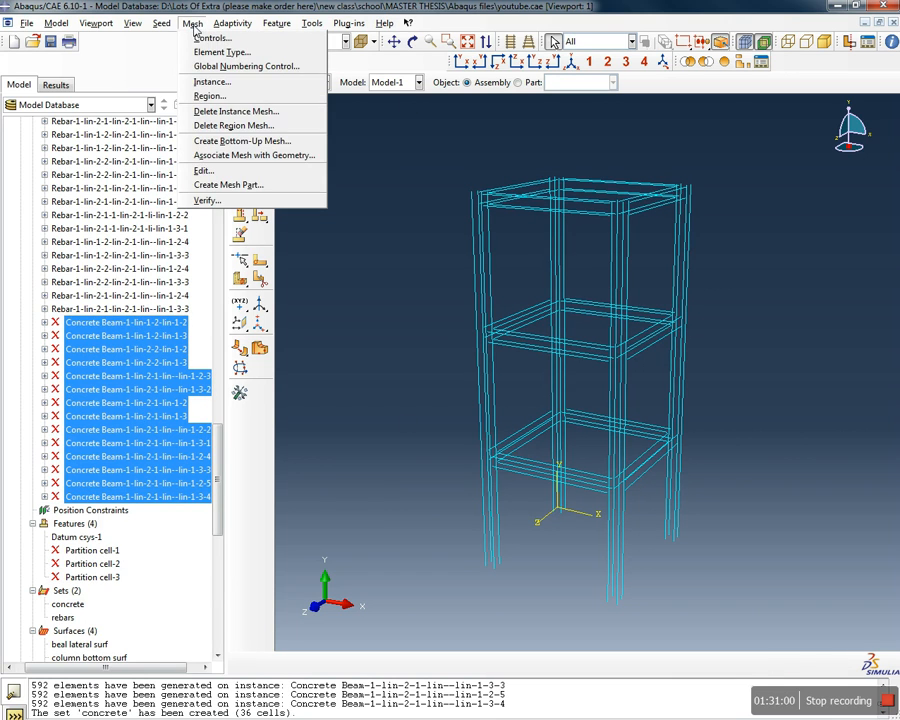
pyautogui.moveTo(165, 27)
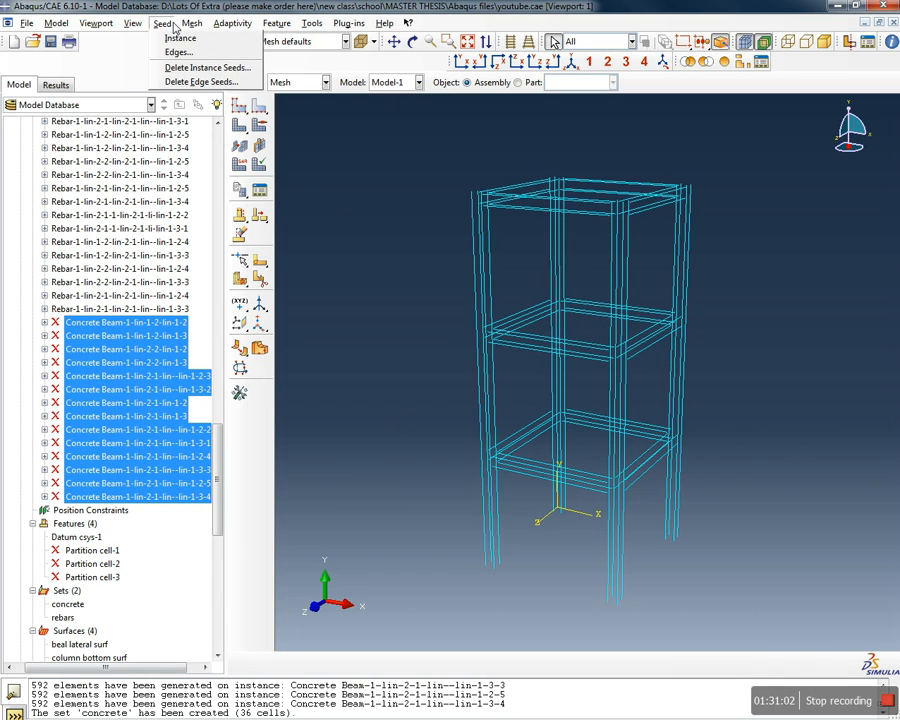
pyautogui.click(175, 40)
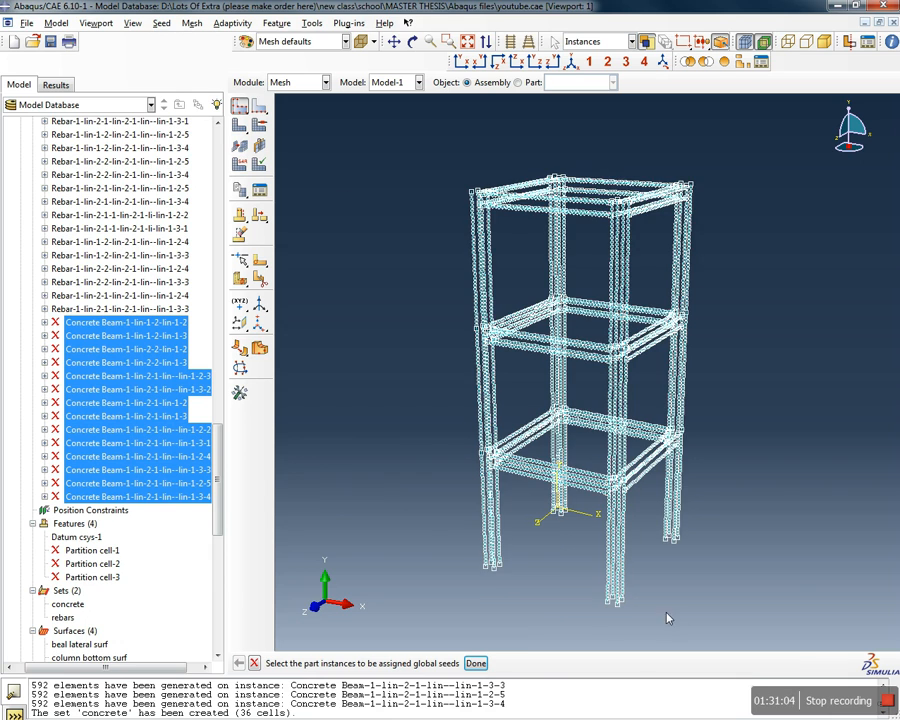
pyautogui.moveTo(727, 618); pyautogui.dragTo(422, 177)
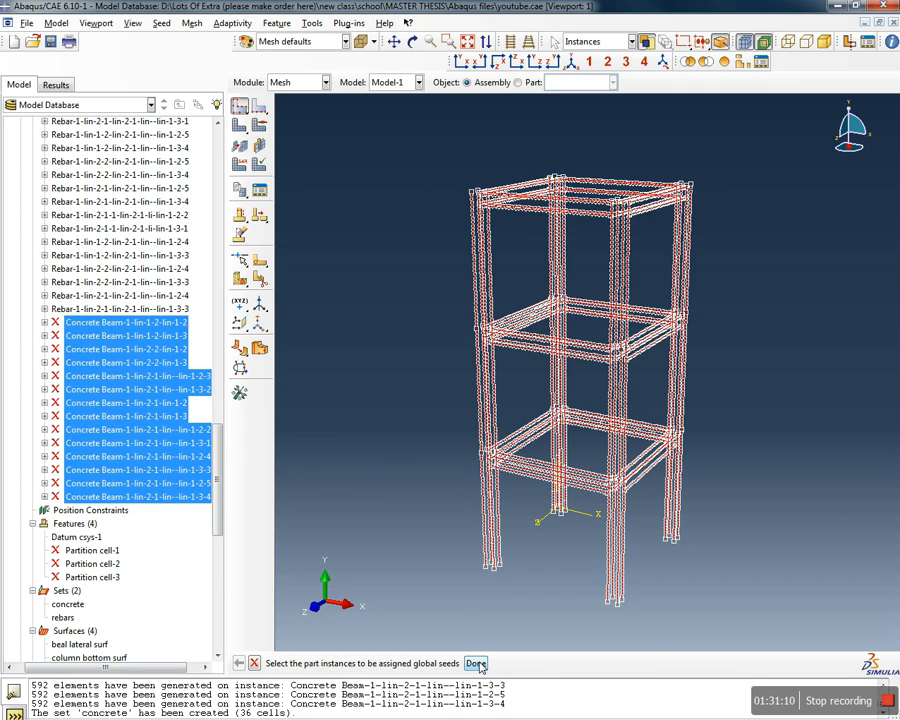
pyautogui.click(477, 664)
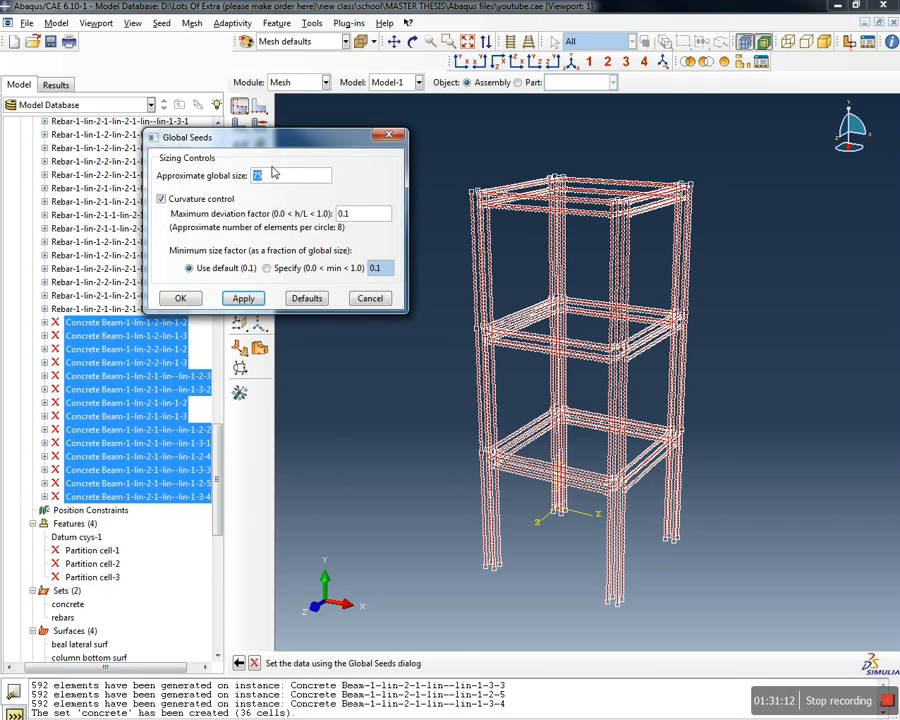
pyautogui.moveTo(290, 182); pyautogui.dragTo(235, 176)
pyautogui.write('280')
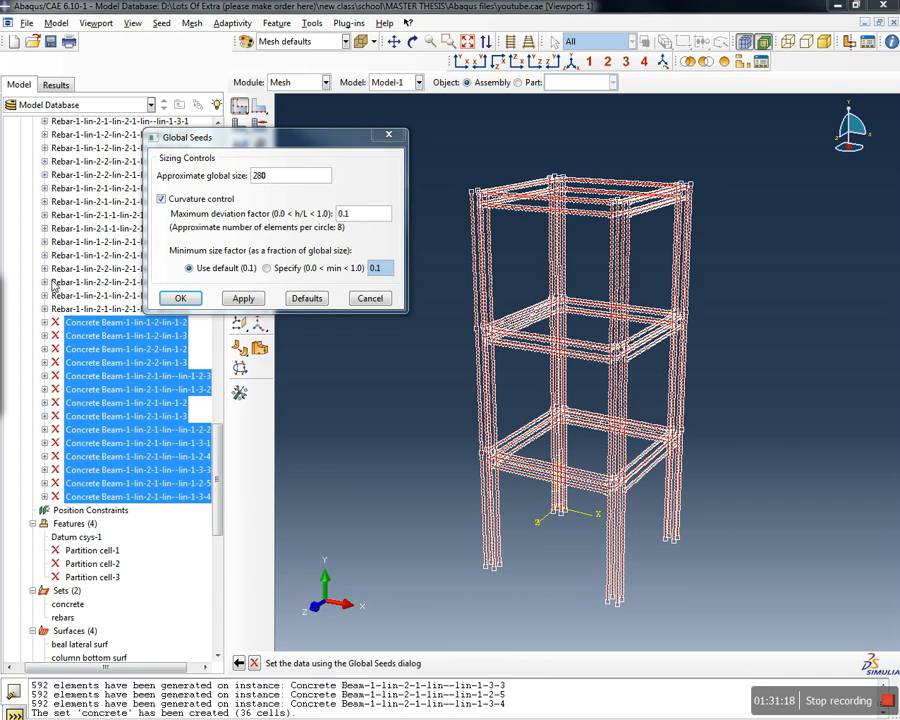
pyautogui.moveTo(0, 286); pyautogui.dragTo(713, 236)
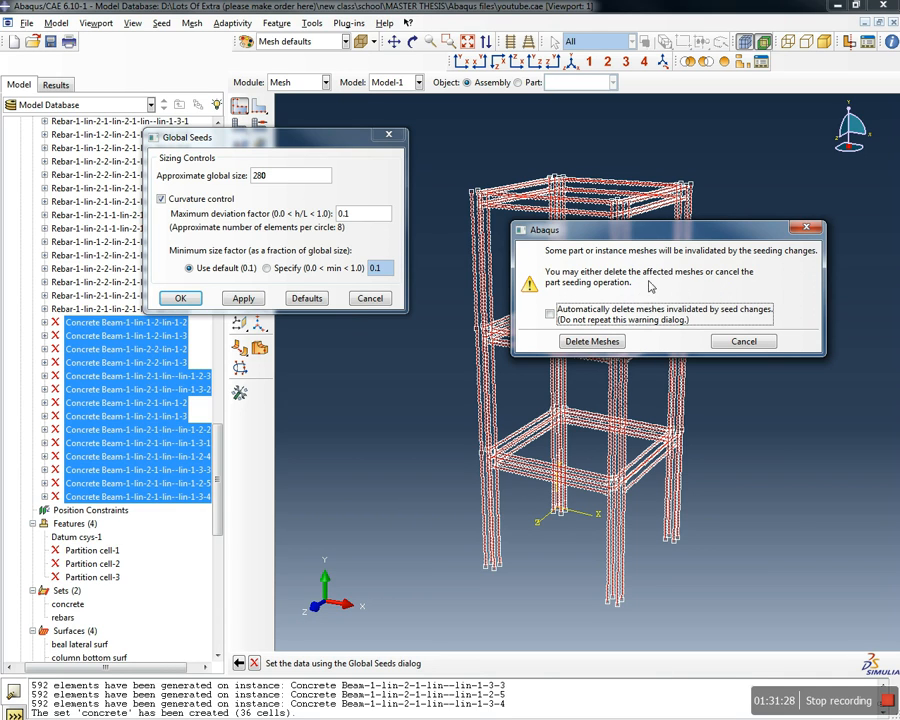
pyautogui.click(595, 342)
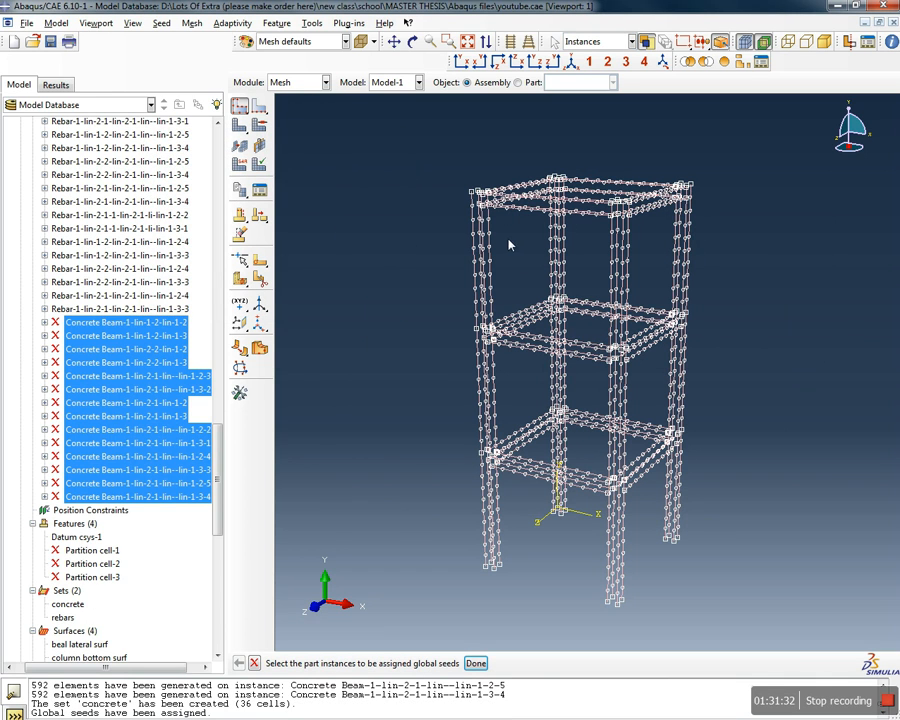
# Reapply the approximate global seed size of 280 to all rebar instances
pyautogui.click(191, 24)
pyautogui.click(172, 39)
pyautogui.moveTo(438, 157); pyautogui.dragTo(687, 613)
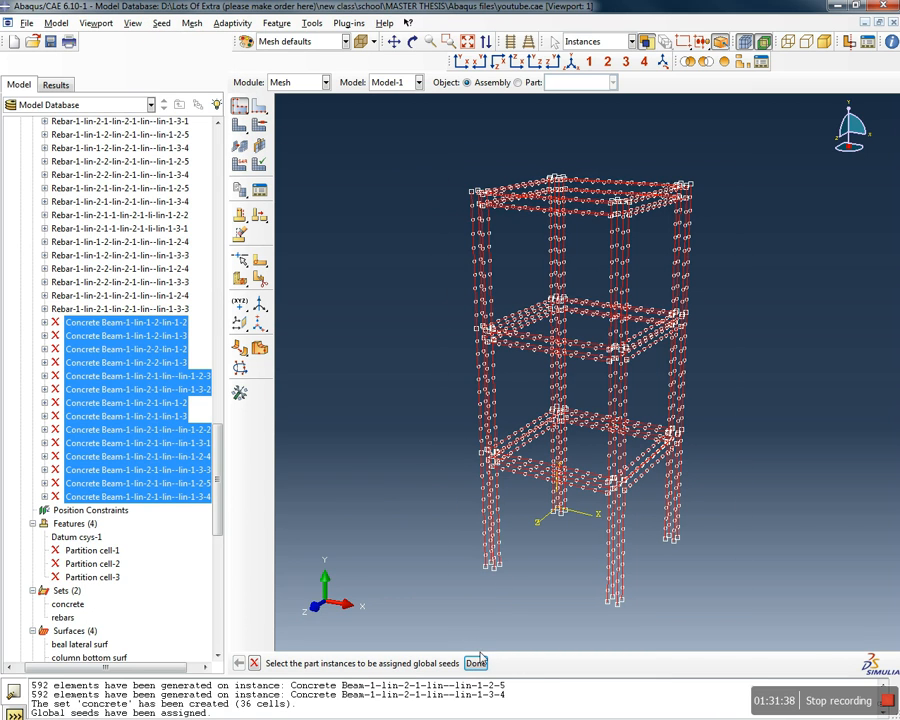
pyautogui.click(475, 663)
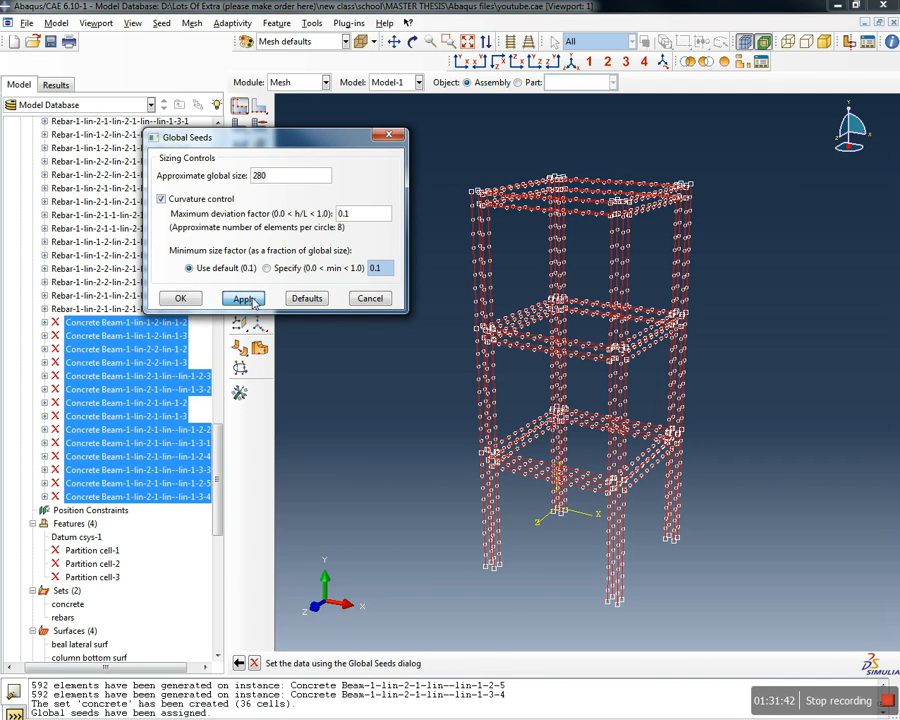
pyautogui.click(180, 298)
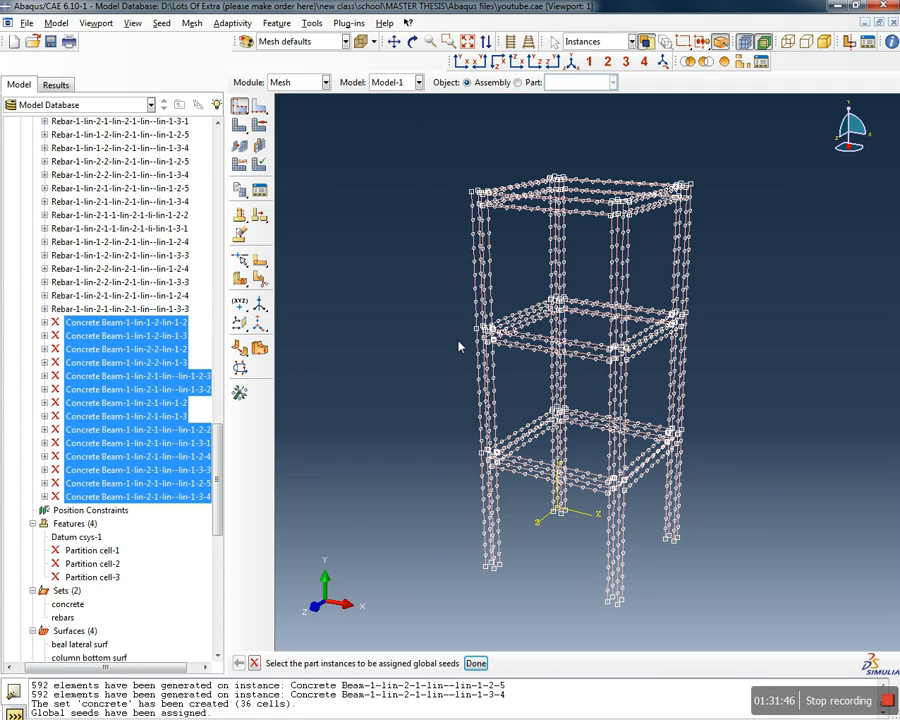
# Mesh all rebar instances and turn off the mesh display in the viewport
pyautogui.click(189, 24)
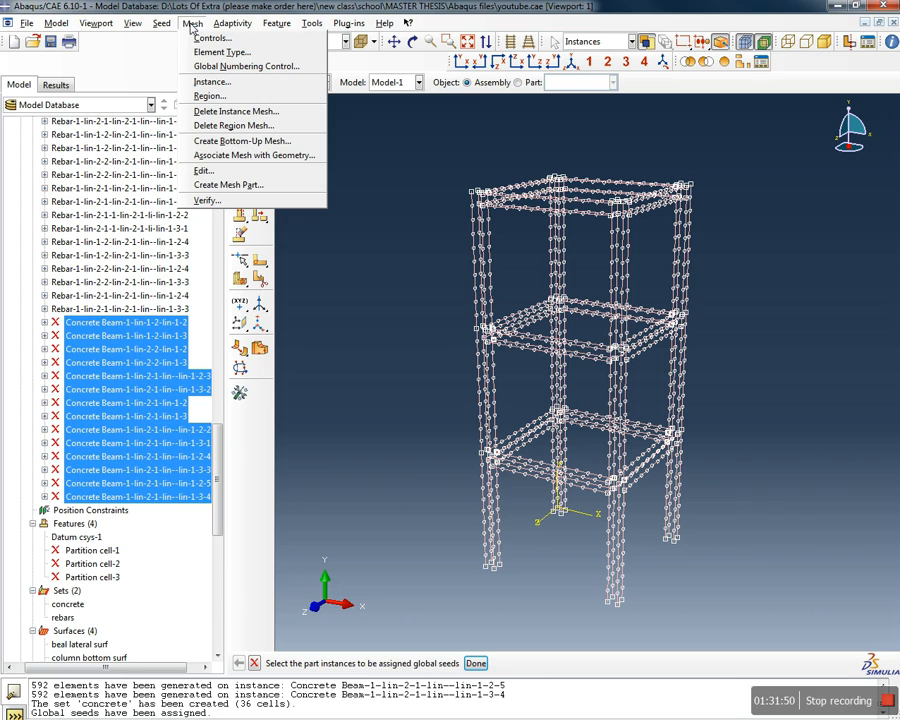
pyautogui.moveTo(226, 14)
pyautogui.moveTo(189, 24)
pyautogui.click(230, 80)
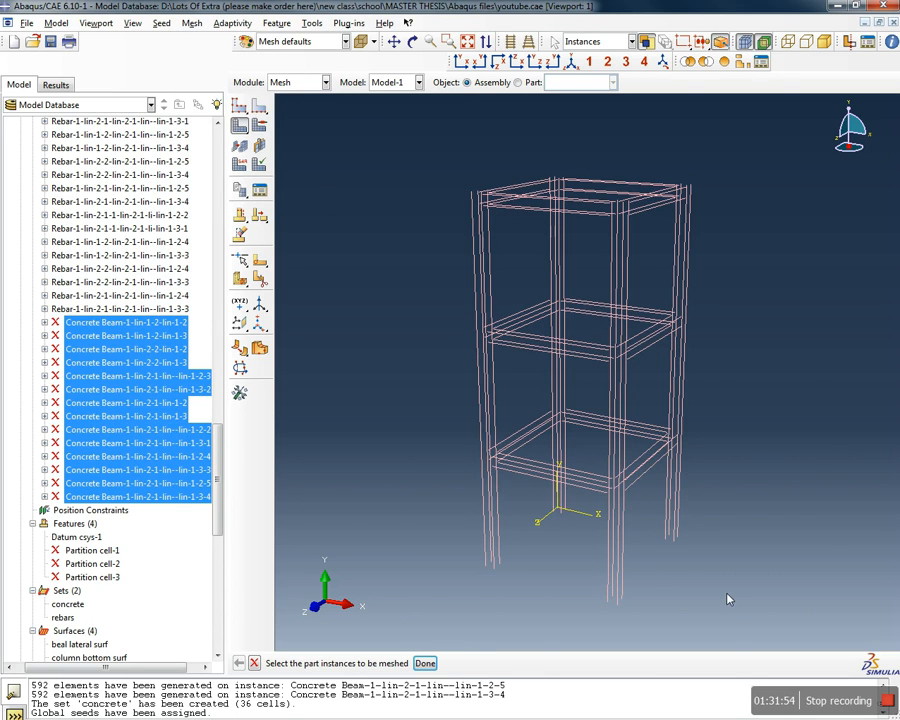
pyautogui.moveTo(477, 267); pyautogui.dragTo(413, 168)
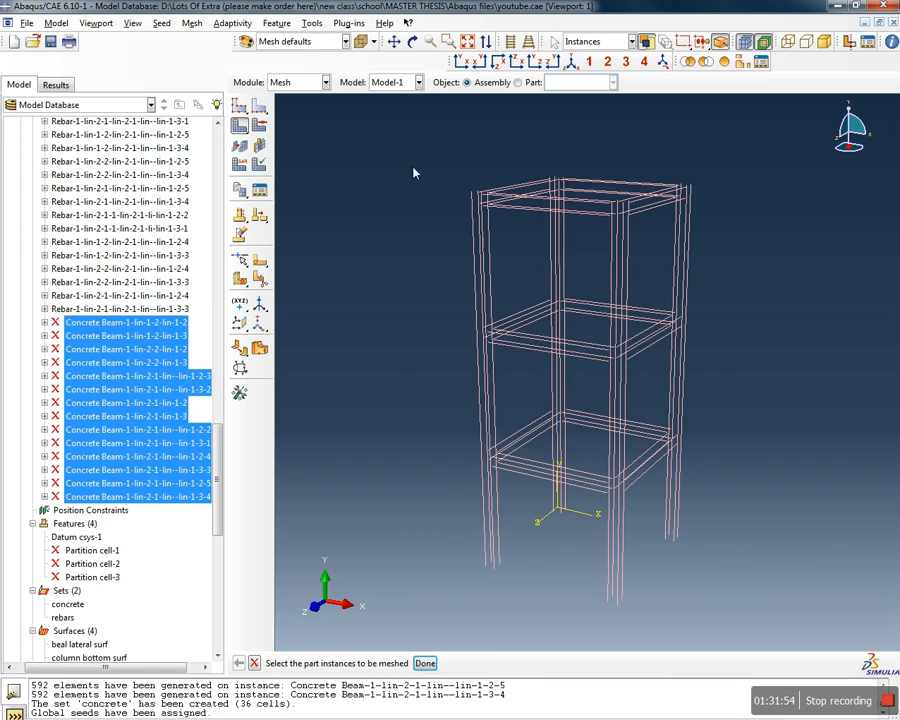
pyautogui.click(425, 664)
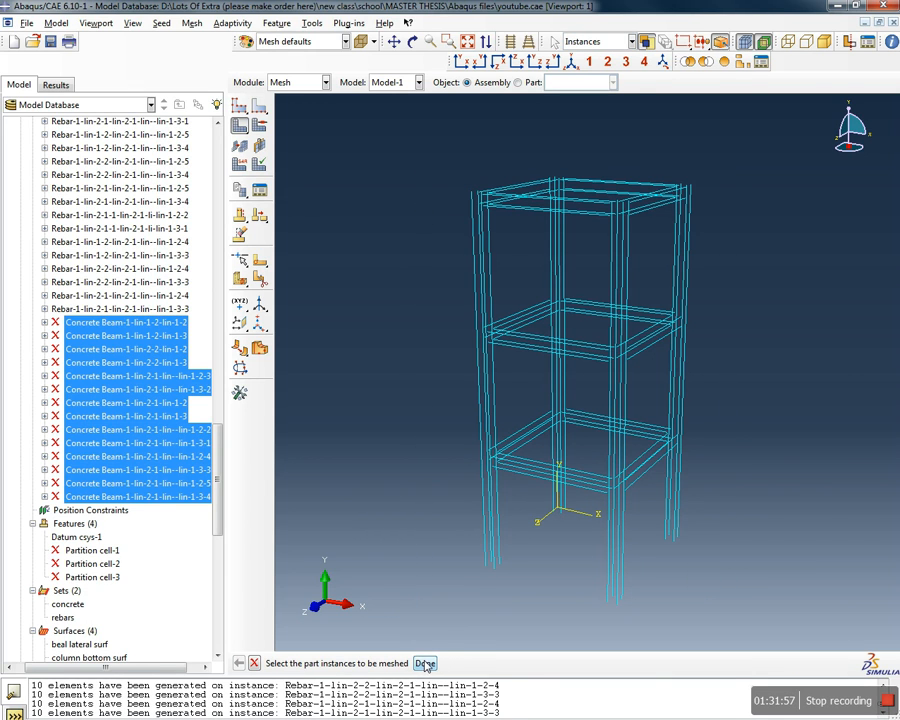
pyautogui.click(745, 43)
pyautogui.click(745, 43)
pyautogui.click(750, 45)
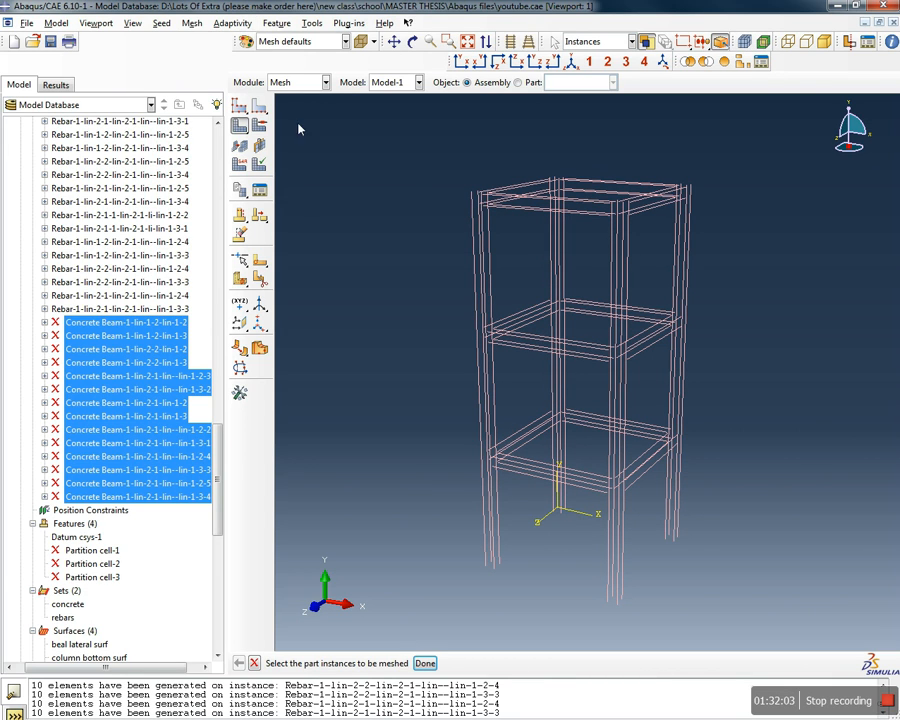
pyautogui.click(192, 23)
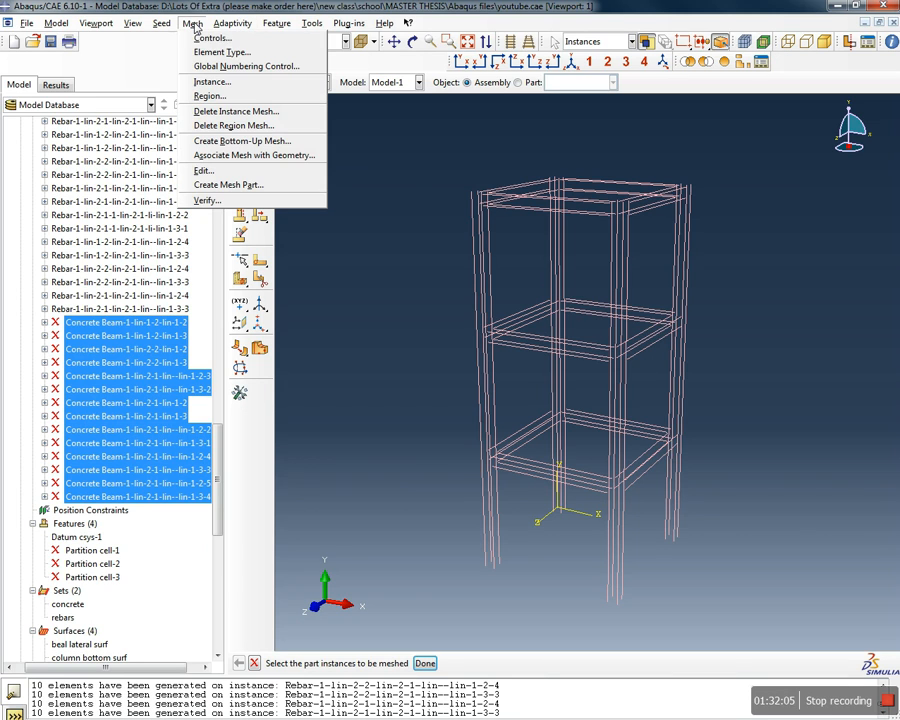
pyautogui.click(199, 39)
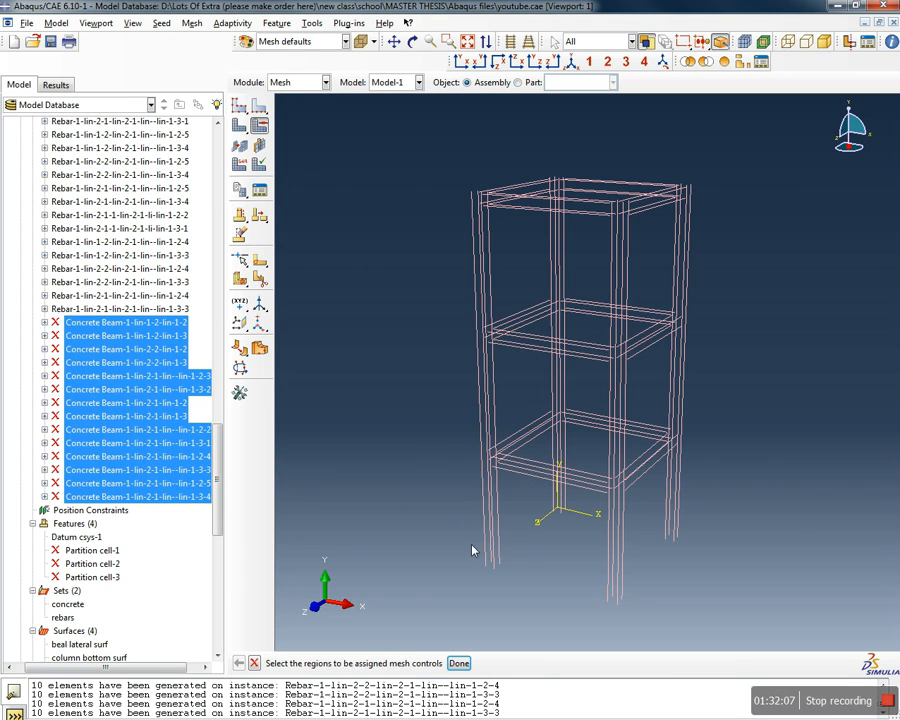
pyautogui.moveTo(717, 607); pyautogui.dragTo(417, 174)
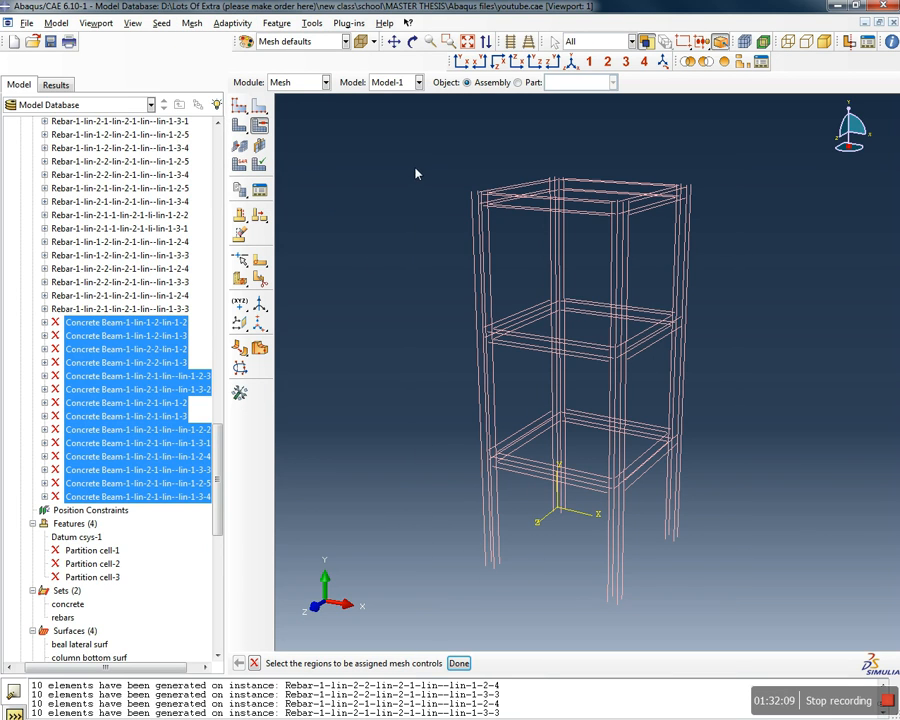
pyautogui.click(460, 663)
# Display the global seeds on the rebar instances to check their spacing, and leave the seeding command
pyautogui.click(191, 23)
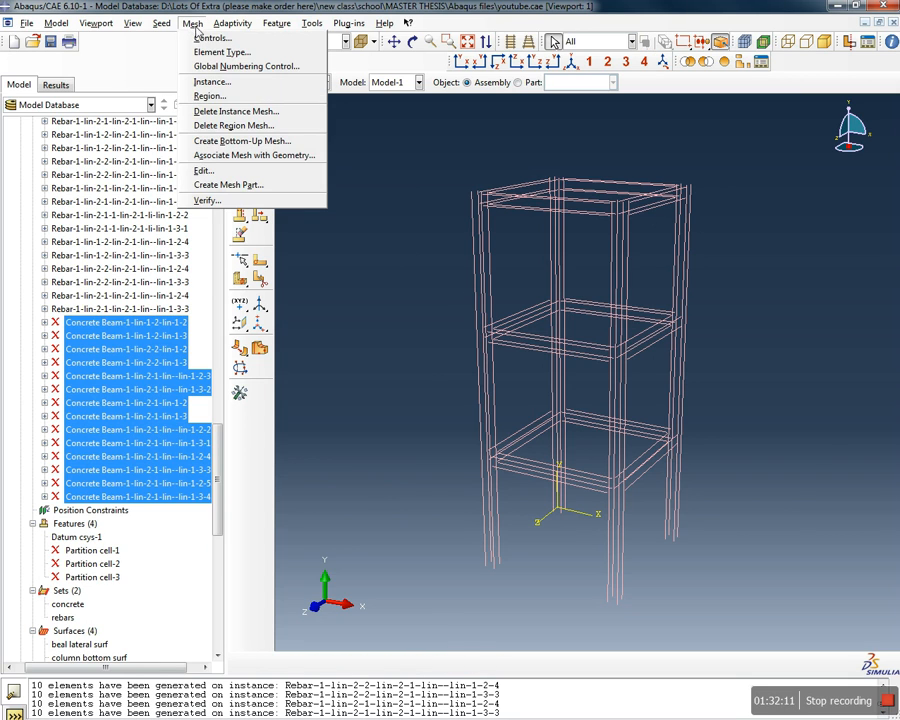
pyautogui.click(186, 37)
pyautogui.click(178, 38)
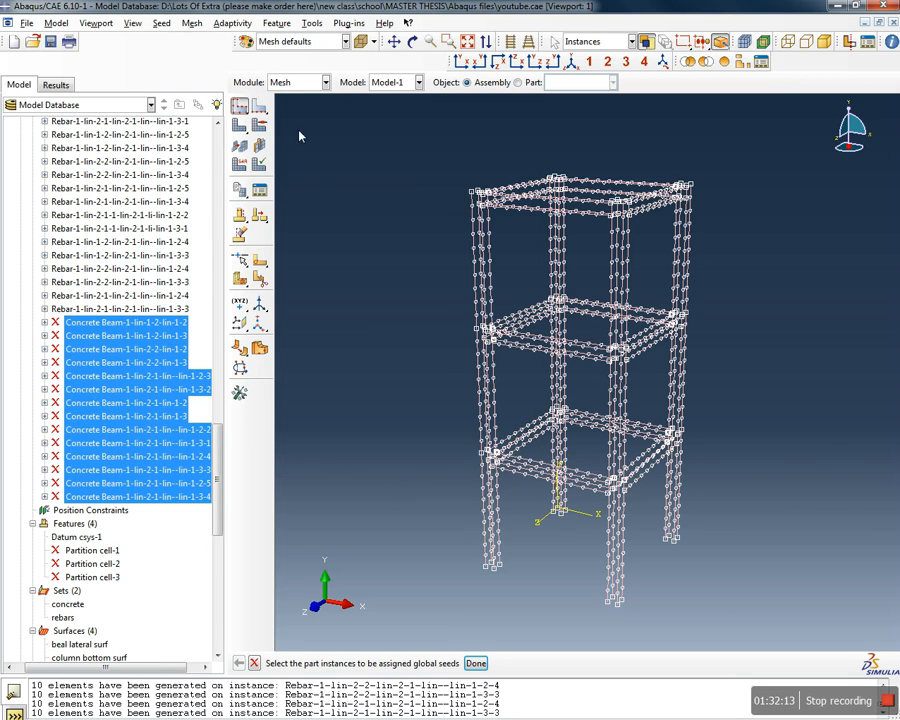
pyautogui.click(482, 662)
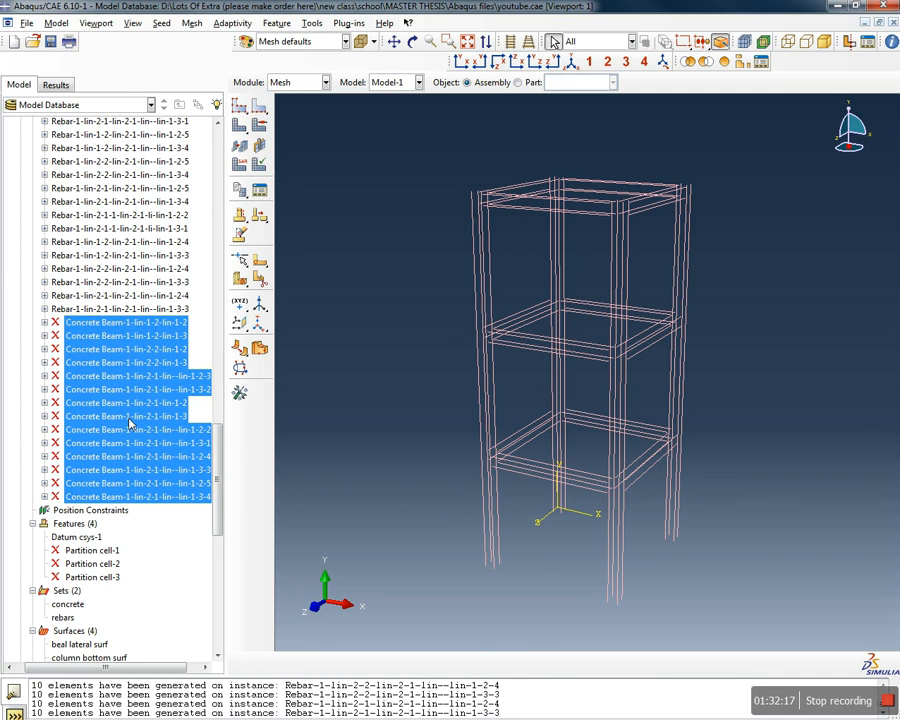
# Resume all suppressed concrete beam instances in the assembly
pyautogui.rightClick(105, 338)
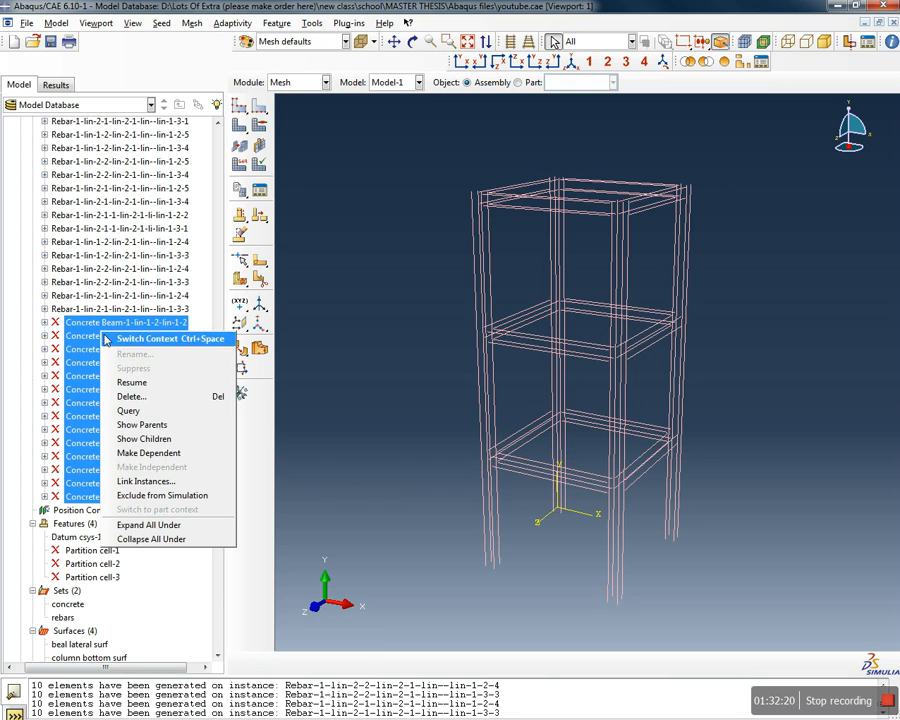
pyautogui.click(138, 385)
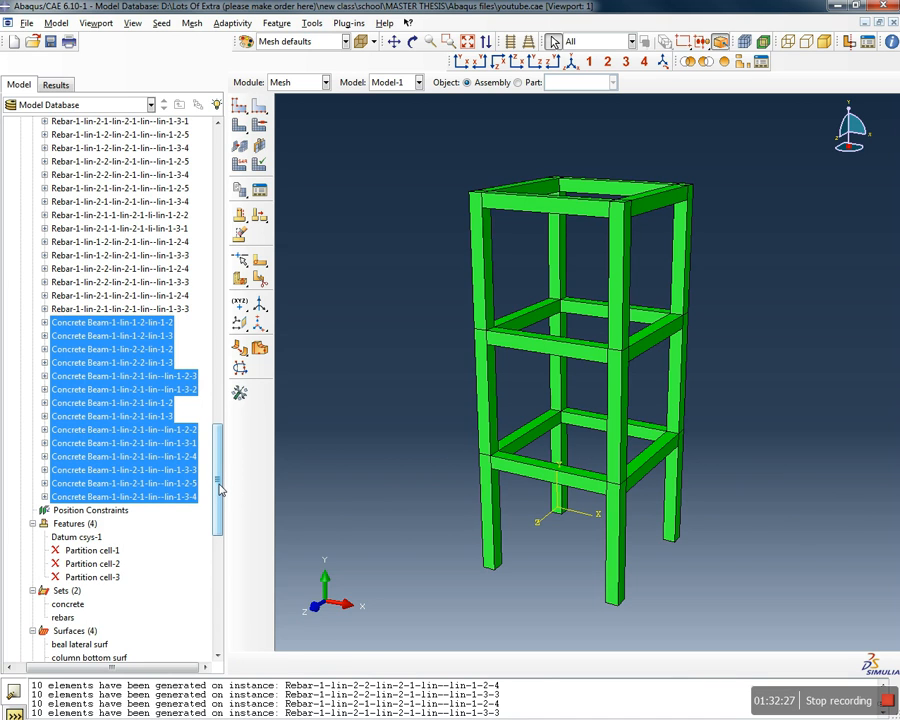
pyautogui.moveTo(219, 495); pyautogui.dragTo(211, 223)
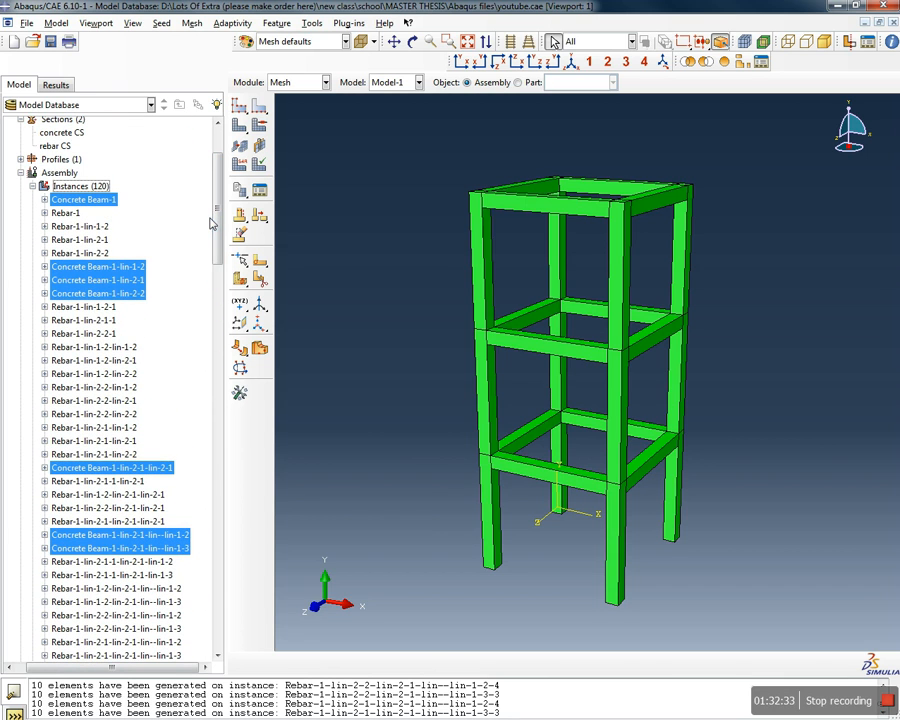
pyautogui.click(88, 227)
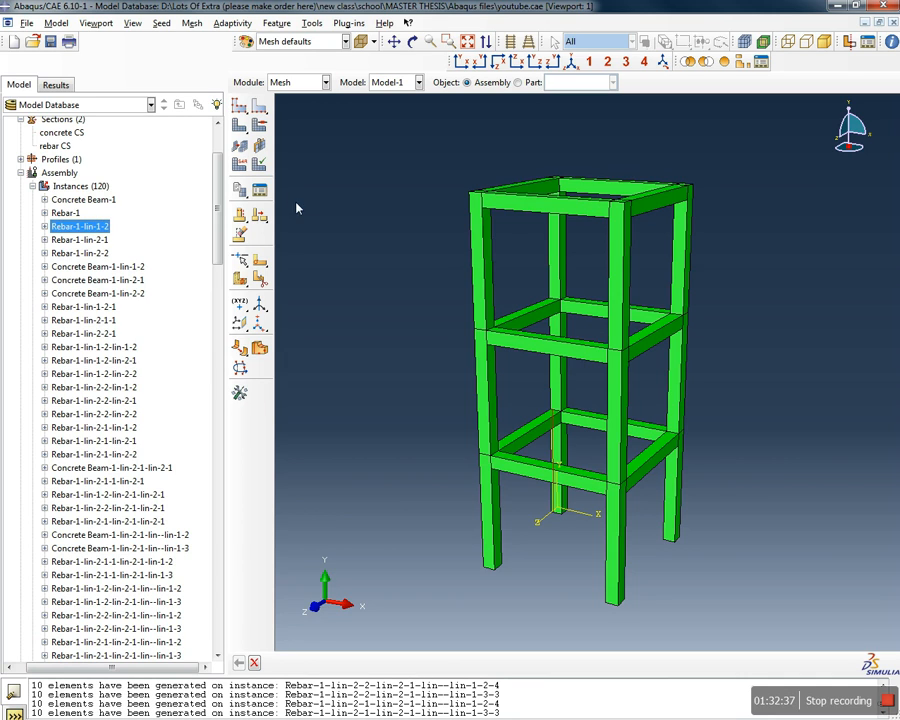
# Resume the suppressed assembly features Partition cell-1, Partition cell-2 and Partition cell-3
pyautogui.moveTo(217, 212); pyautogui.dragTo(234, 541)
pyautogui.click(90, 393)
pyautogui.keyDown('ctrl'); pyautogui.click(90, 419); pyautogui.keyUp('ctrl')
pyautogui.keyDown('ctrl'); pyautogui.click(90, 406); pyautogui.keyUp('ctrl')
pyautogui.rightClick(120, 398)
pyautogui.click(152, 462)
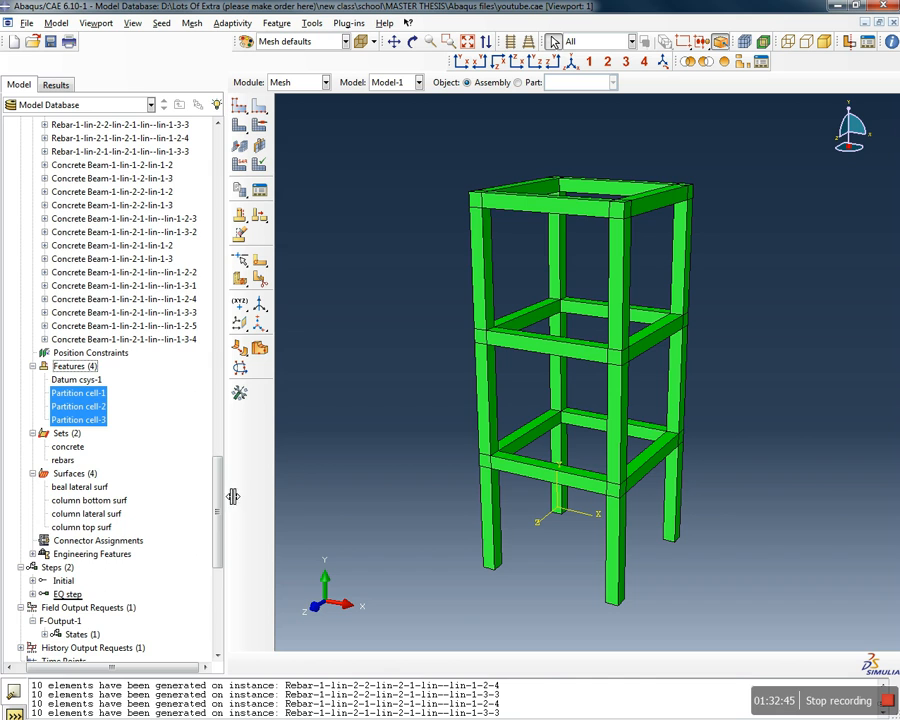
# Seed all part instances of the frame with an approximate global size of 75, deleting the meshes invalidated by the seeding change
pyautogui.moveTo(218, 494); pyautogui.dragTo(201, 183)
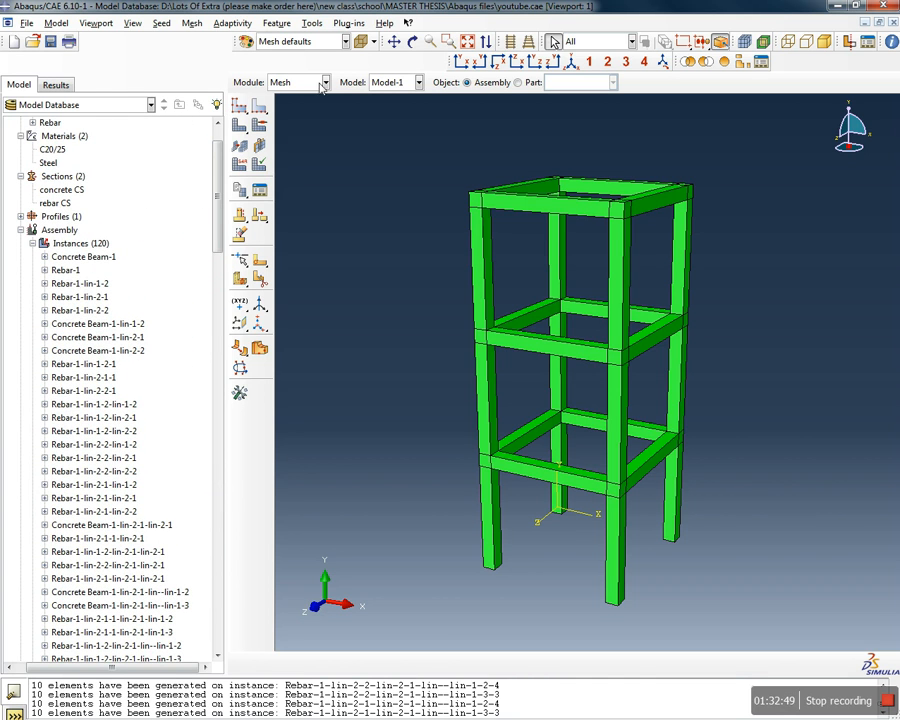
pyautogui.click(288, 82)
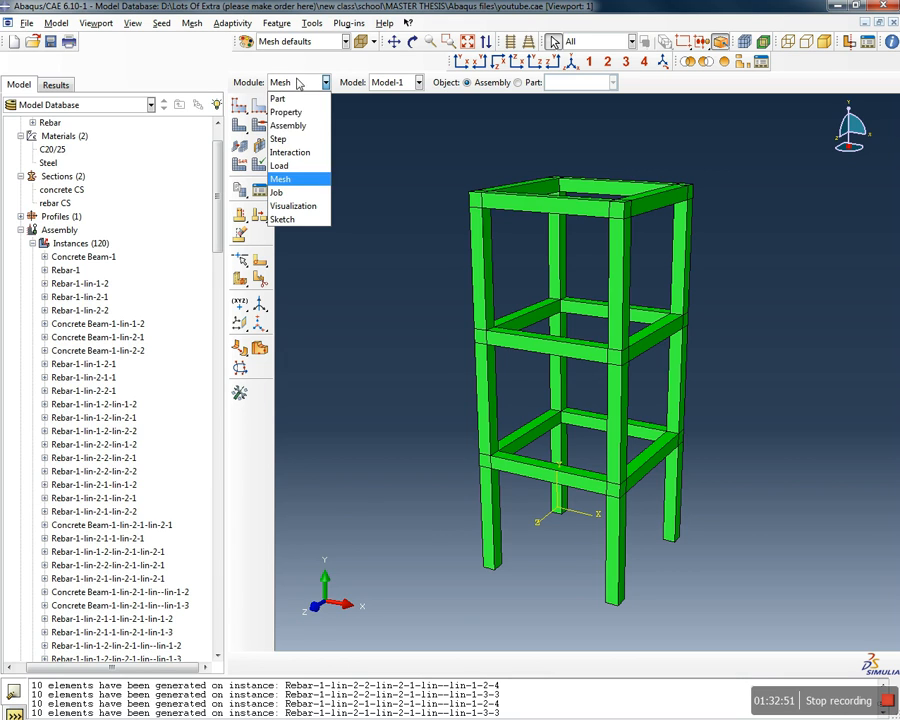
pyautogui.click(303, 181)
pyautogui.click(161, 23)
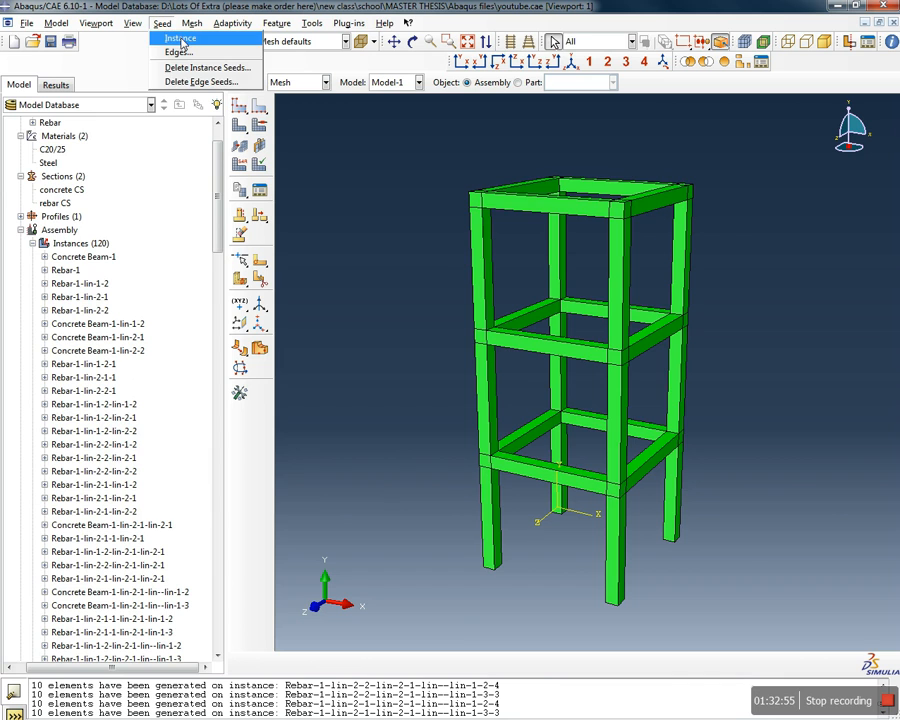
pyautogui.click(170, 34)
pyautogui.moveTo(760, 609); pyautogui.dragTo(377, 144)
pyautogui.click(484, 665)
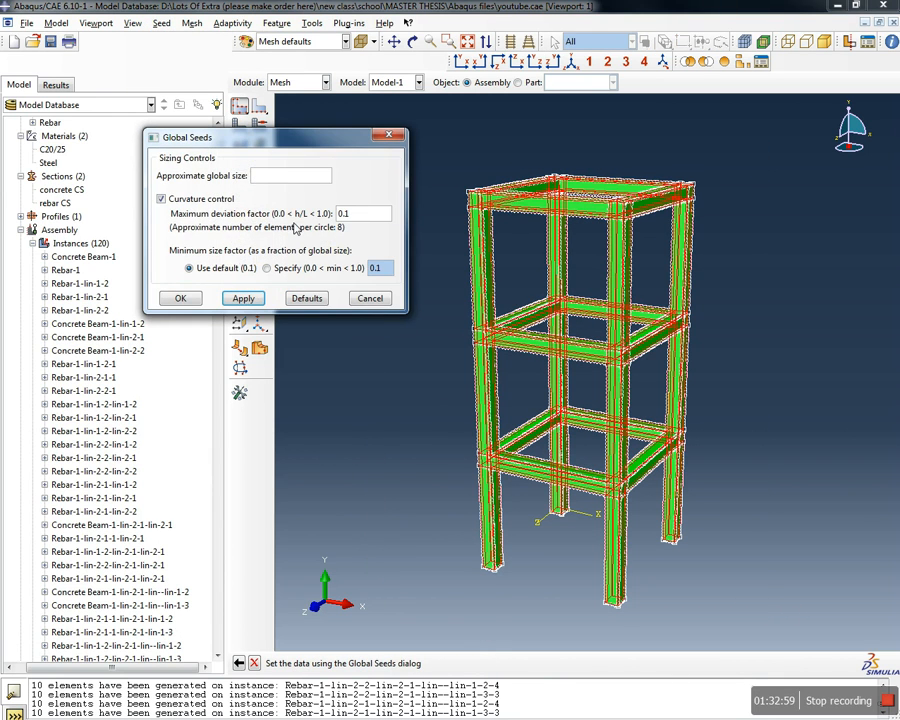
pyautogui.write('75')
pyautogui.click(243, 298)
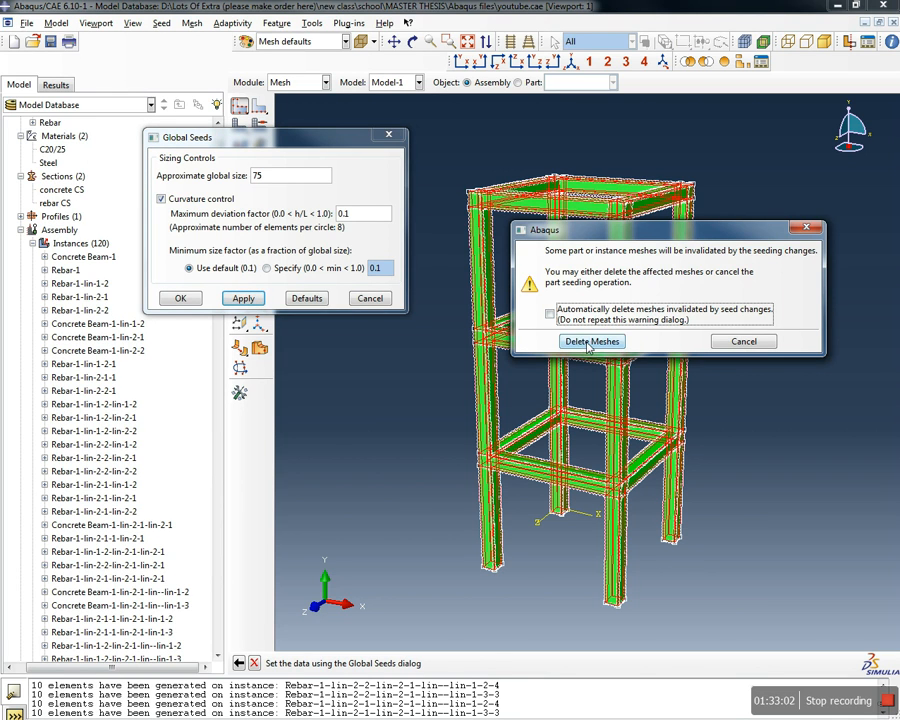
pyautogui.click(592, 341)
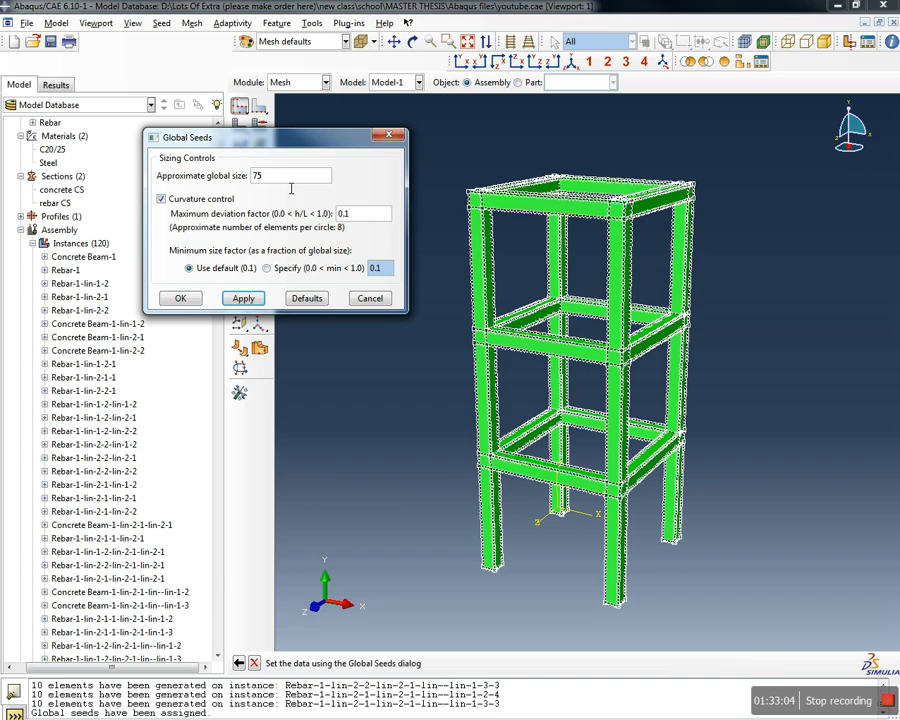
pyautogui.click(244, 298)
pyautogui.click(191, 300)
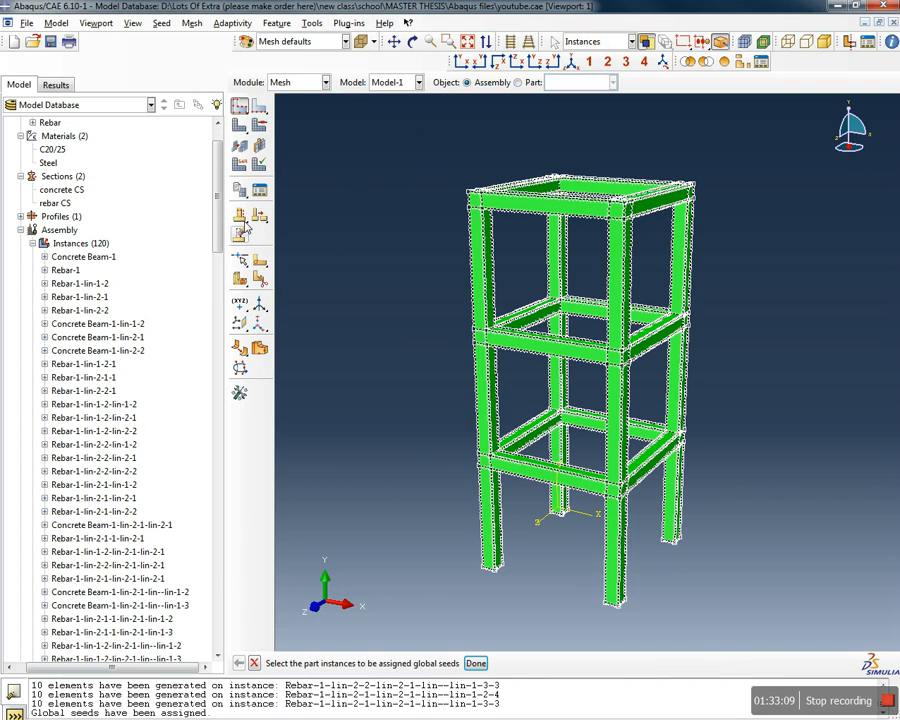
# Mesh all part instances of the frame
pyautogui.click(193, 24)
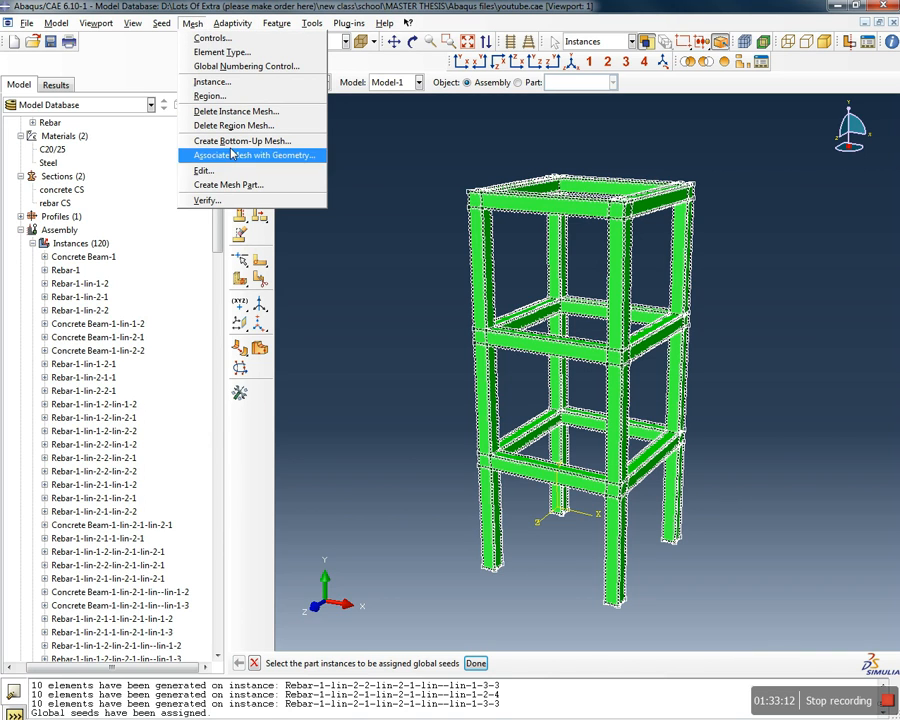
pyautogui.click(232, 82)
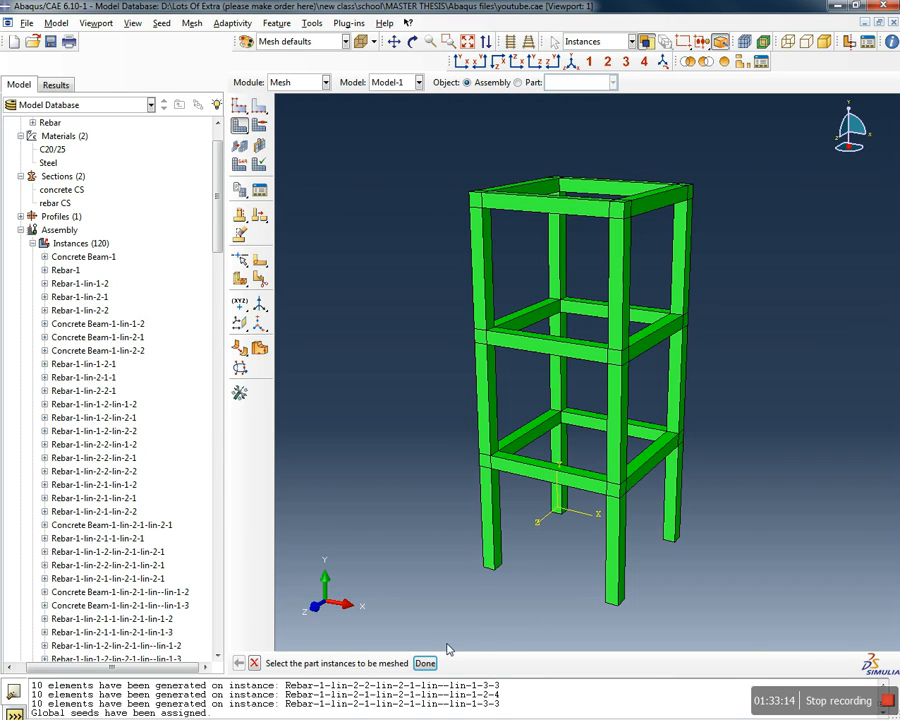
pyautogui.moveTo(759, 604); pyautogui.dragTo(398, 163)
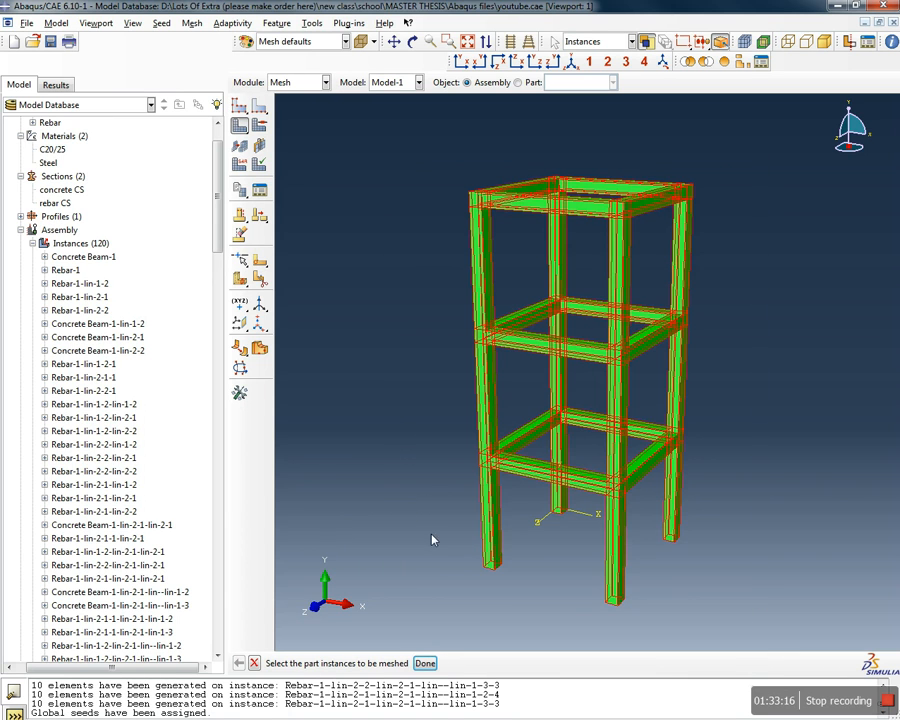
pyautogui.click(427, 664)
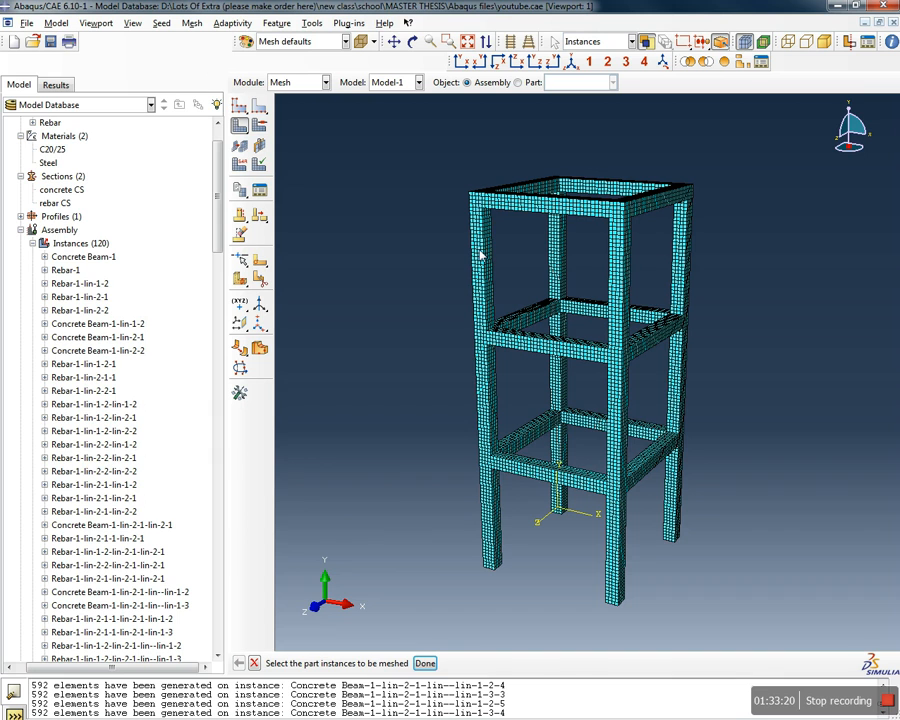
# Switch to the Assembly module and inspect the FS boundary condition's settings, closing them without changes
pyautogui.moveTo(219, 211); pyautogui.dragTo(223, 561)
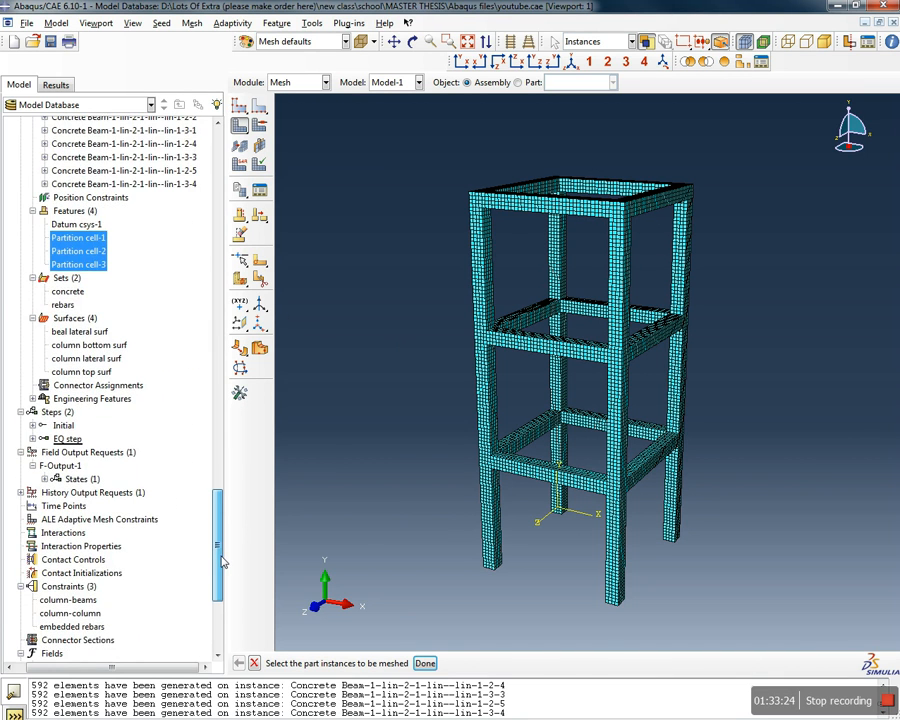
pyautogui.click(321, 85)
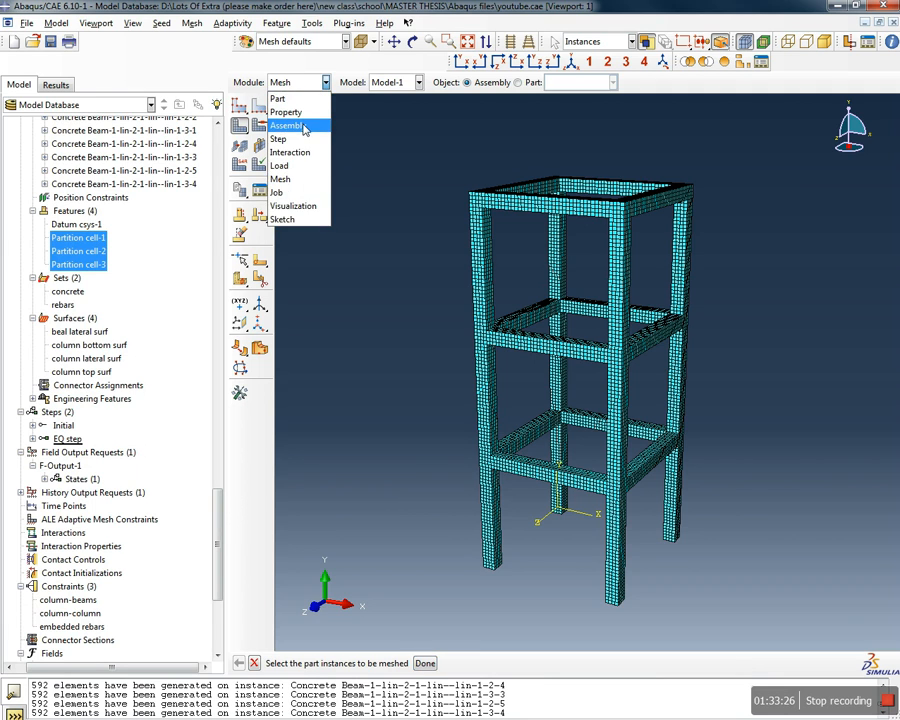
pyautogui.click(313, 124)
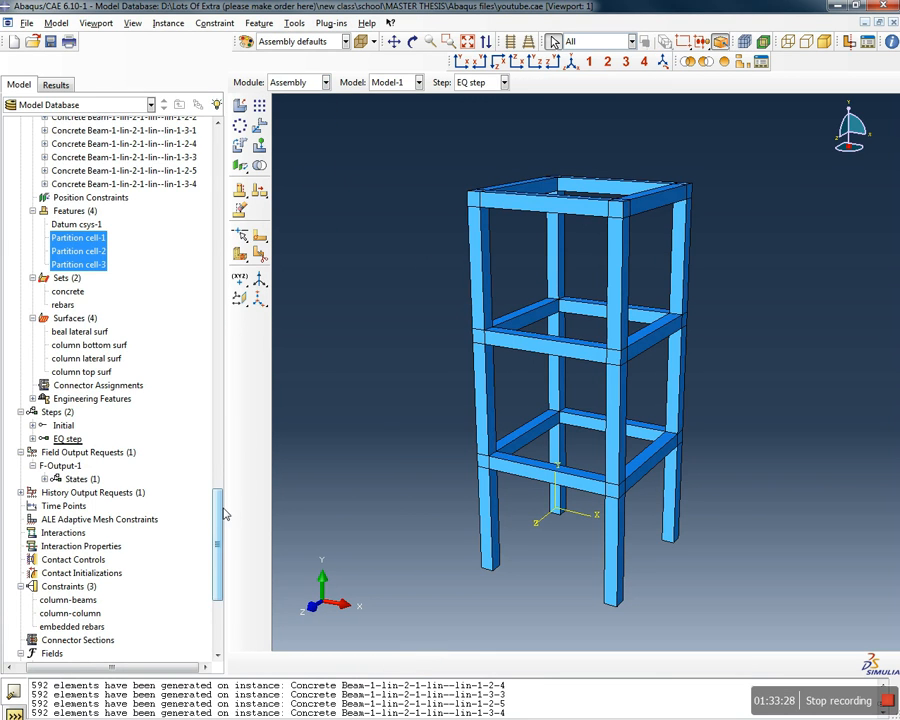
pyautogui.moveTo(221, 512); pyautogui.dragTo(208, 576)
pyautogui.doubleClick(44, 521)
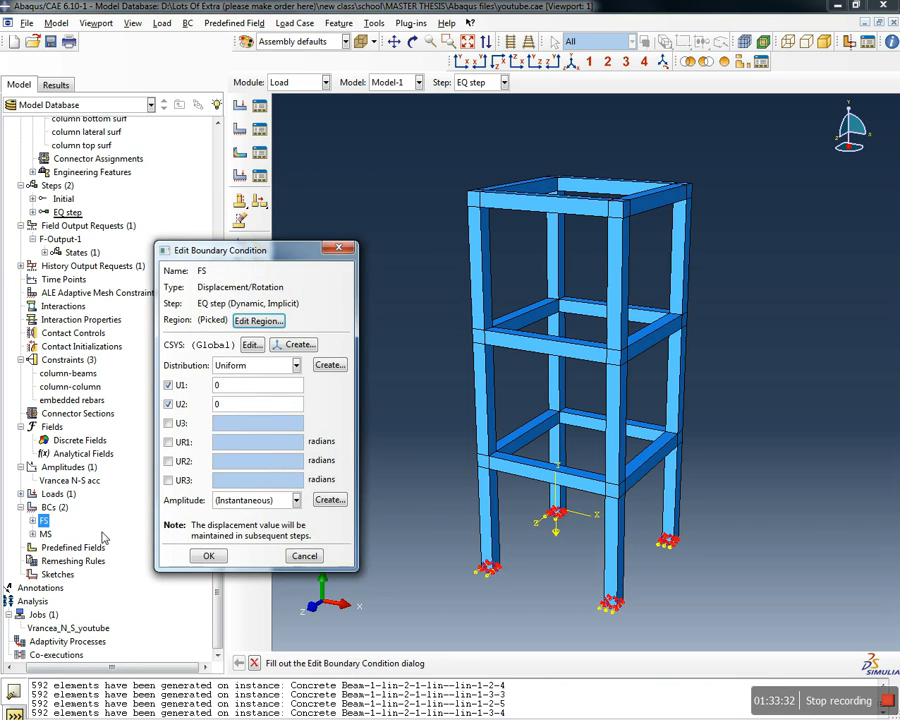
pyautogui.click(339, 248)
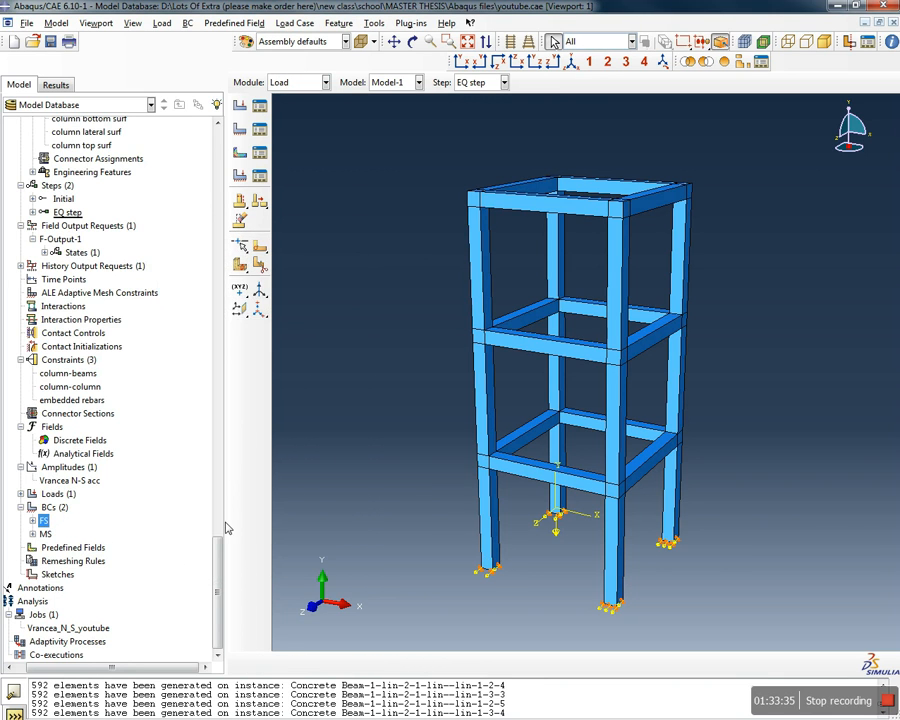
# Submit the Vrancea_N_S_youtube job for analysis and open its monitor in an enlarged window
pyautogui.rightClick(85, 628)
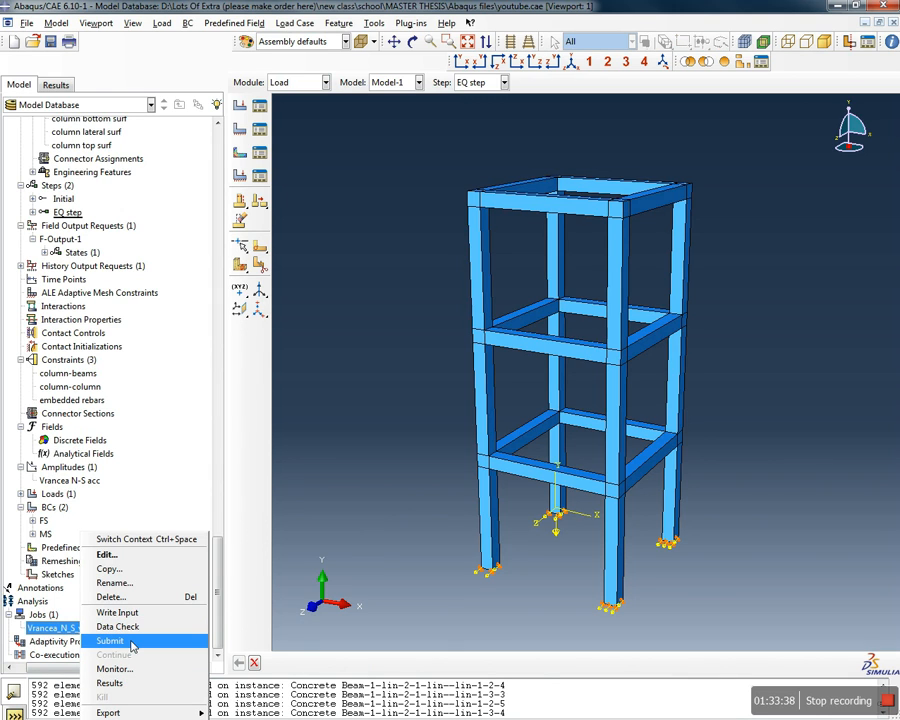
pyautogui.click(110, 641)
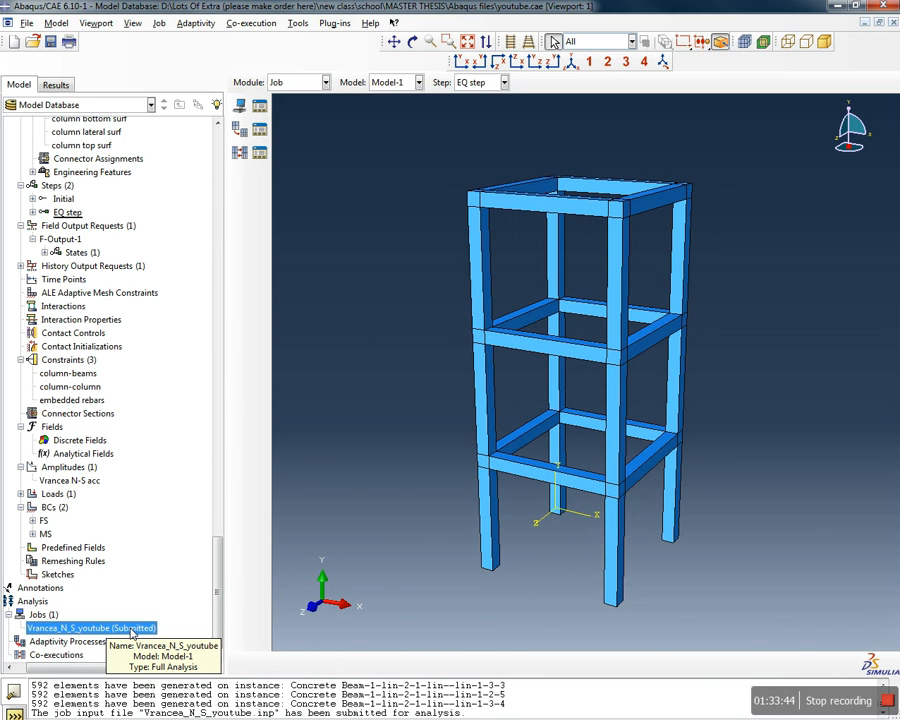
pyautogui.rightClick(130, 630)
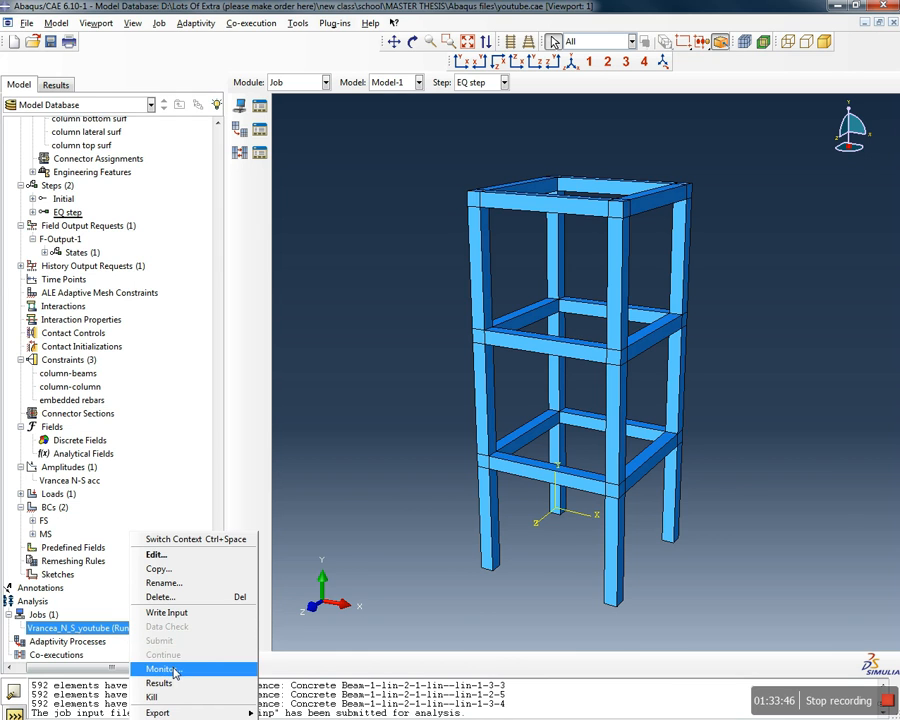
pyautogui.click(172, 667)
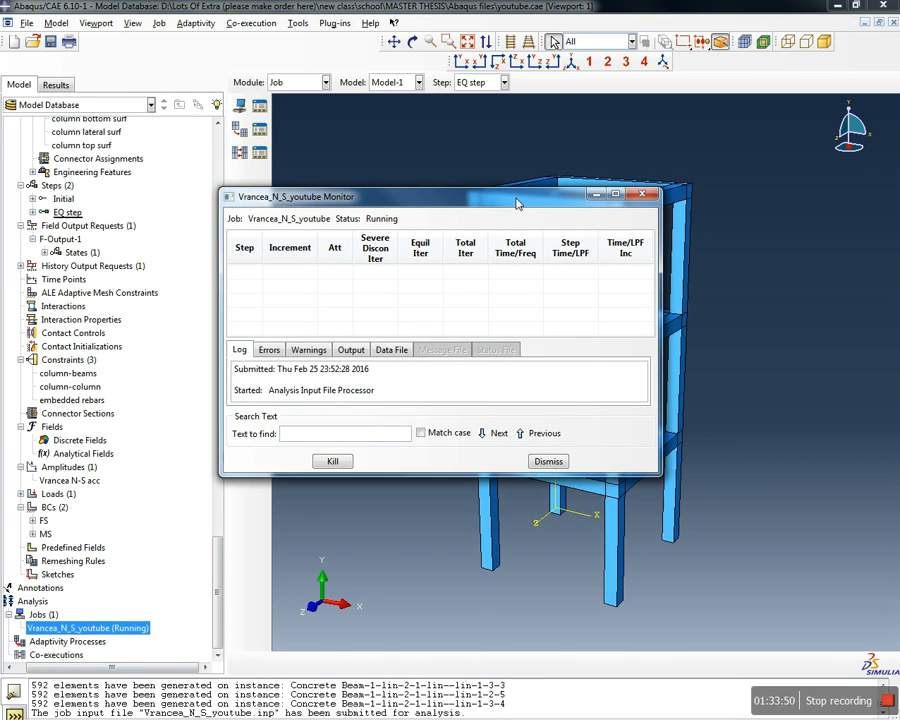
pyautogui.moveTo(659, 474); pyautogui.dragTo(724, 540)
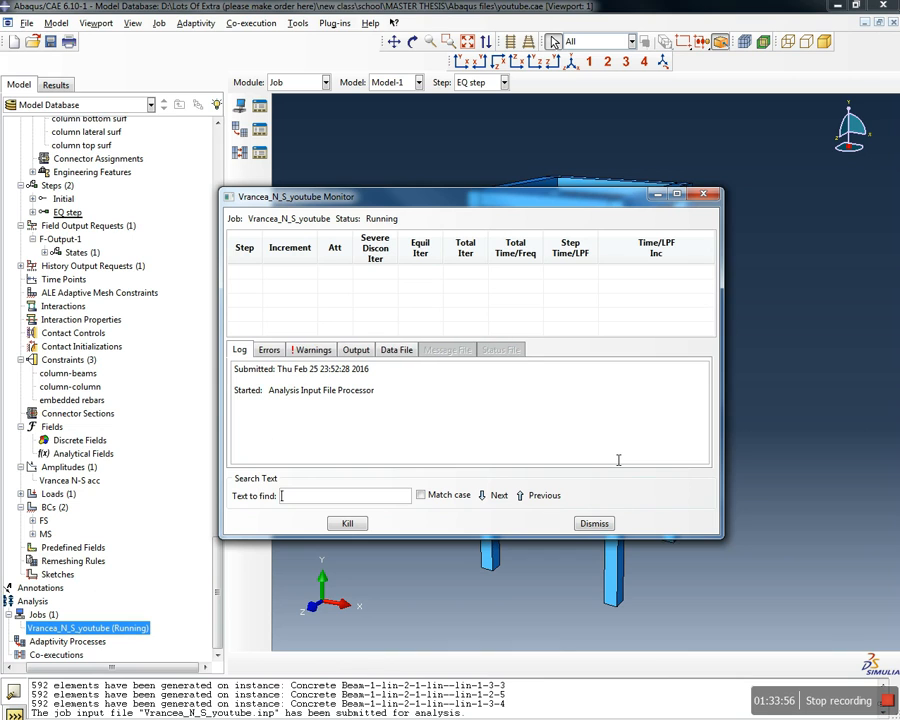
# Review the warnings, errors and log of the running Vrancea_N_S_youtube job in its monitor
pyautogui.click(313, 350)
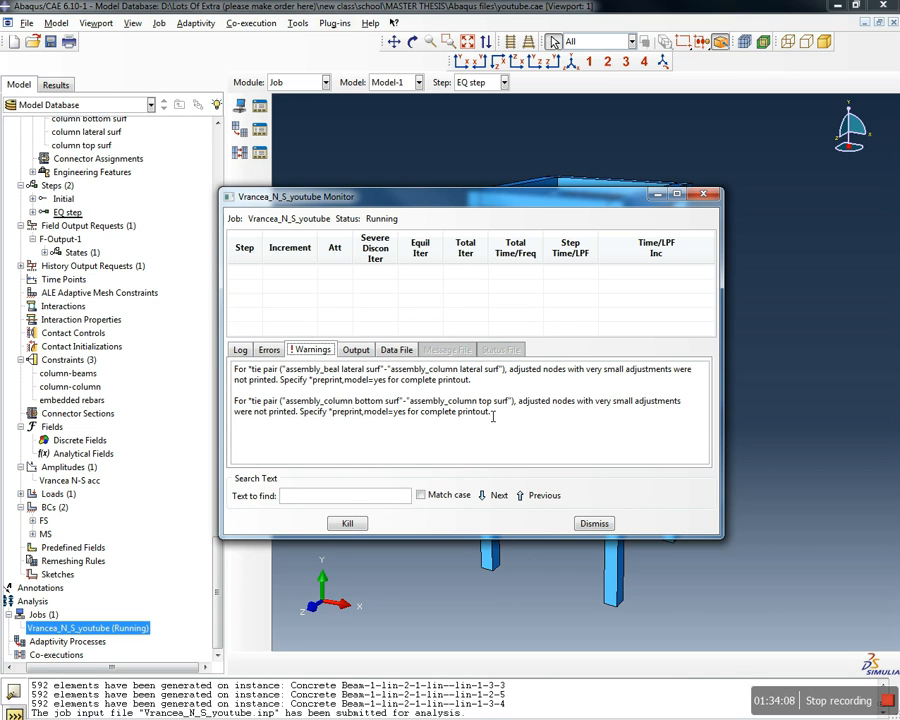
pyautogui.moveTo(510, 204); pyautogui.dragTo(493, 245)
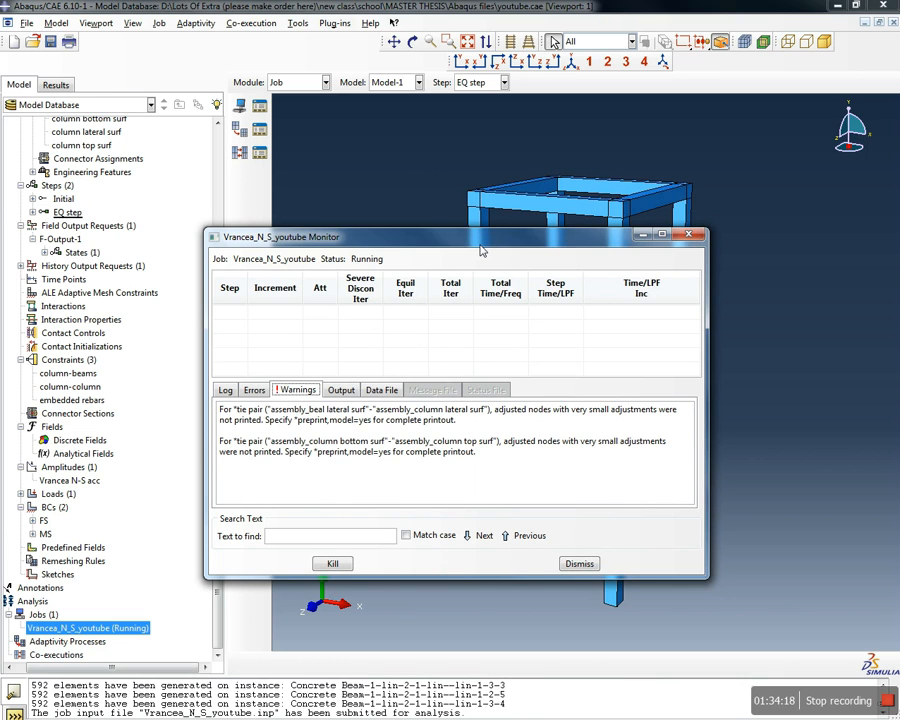
pyautogui.moveTo(492, 246); pyautogui.dragTo(528, 249)
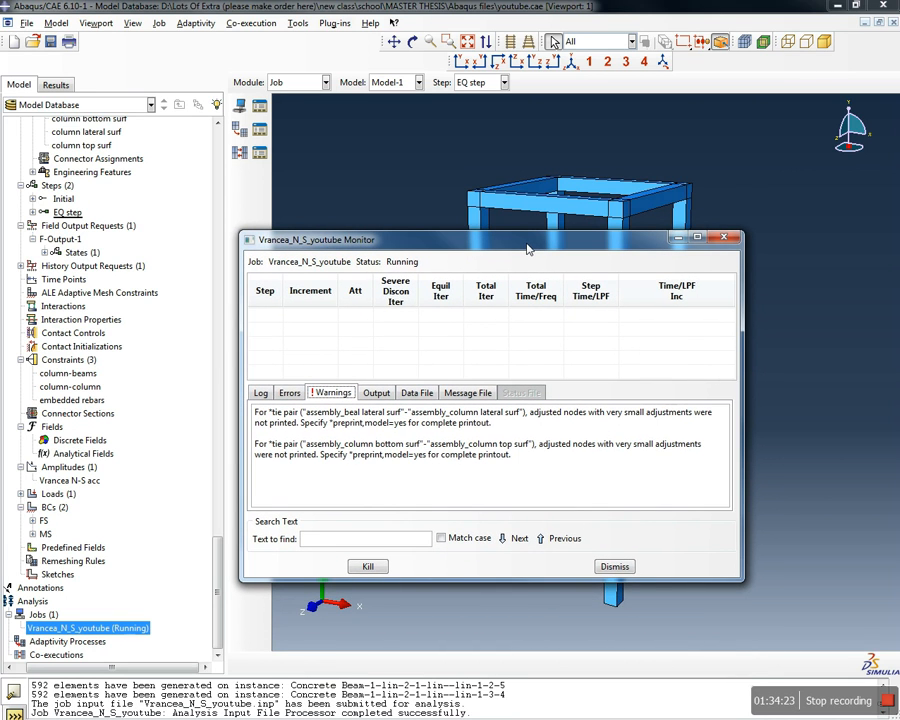
pyautogui.moveTo(528, 249); pyautogui.dragTo(516, 266)
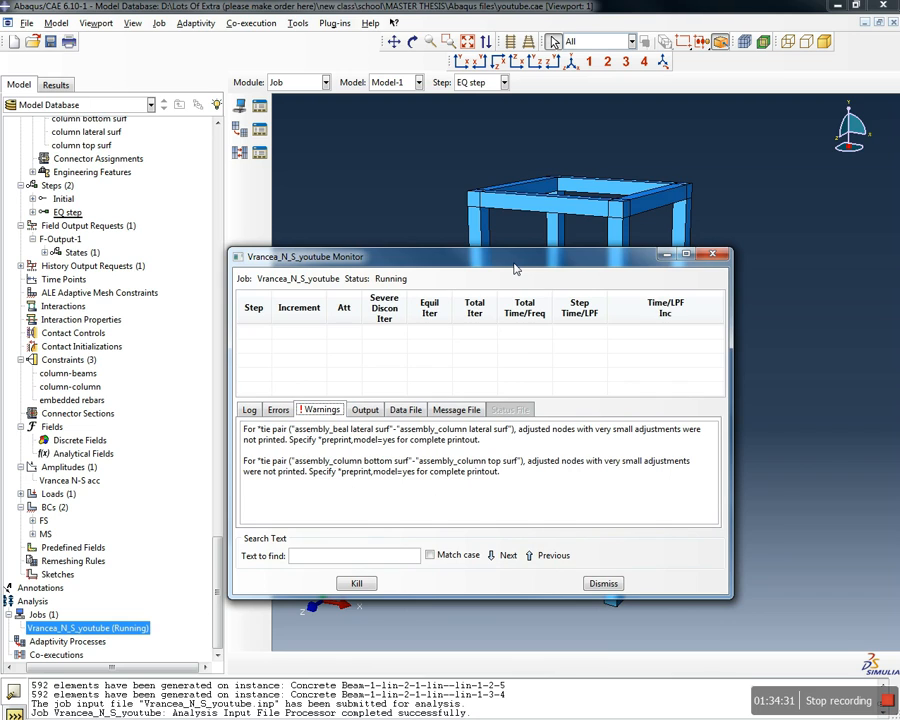
pyautogui.click(278, 411)
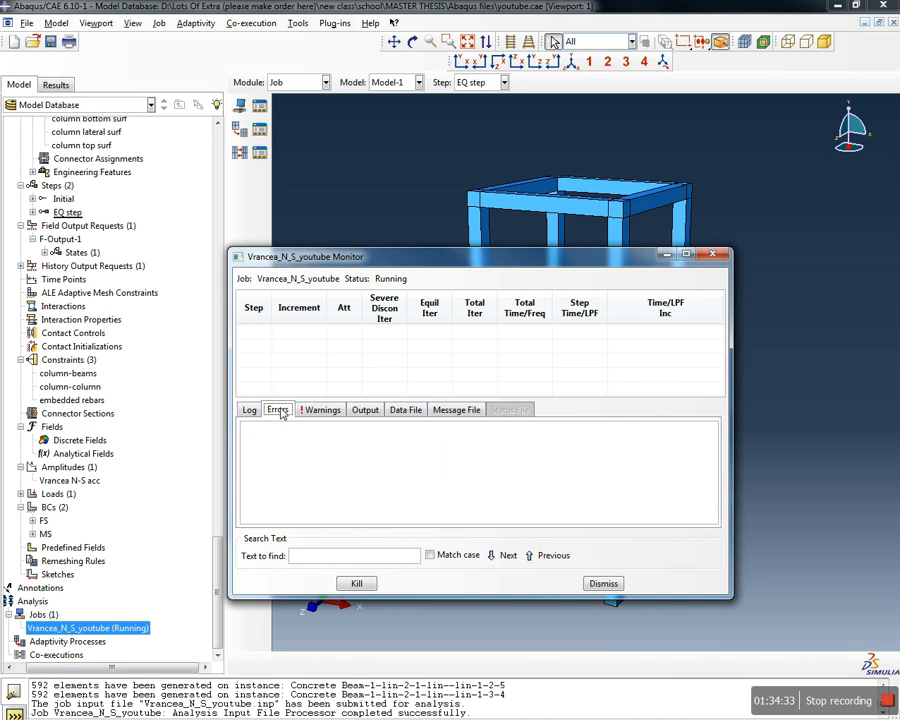
pyautogui.click(249, 411)
pyautogui.click(278, 412)
pyautogui.click(320, 411)
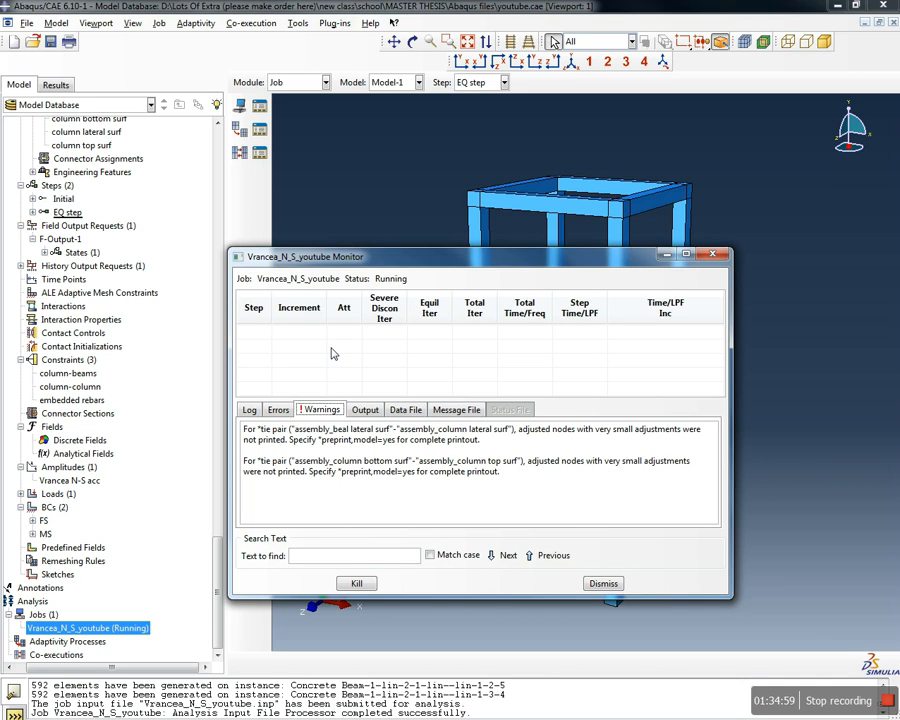
# Read through the running job's message file to check the dynamic step's solution settings
pyautogui.click(457, 409)
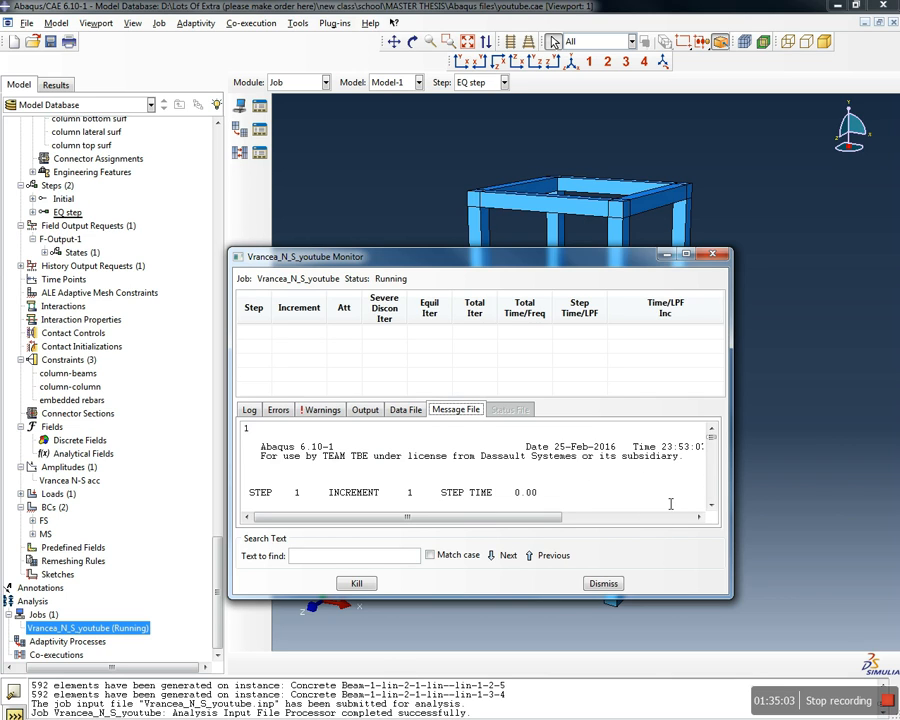
pyautogui.click(711, 505)
pyautogui.click(711, 505)
pyautogui.click(711, 505)
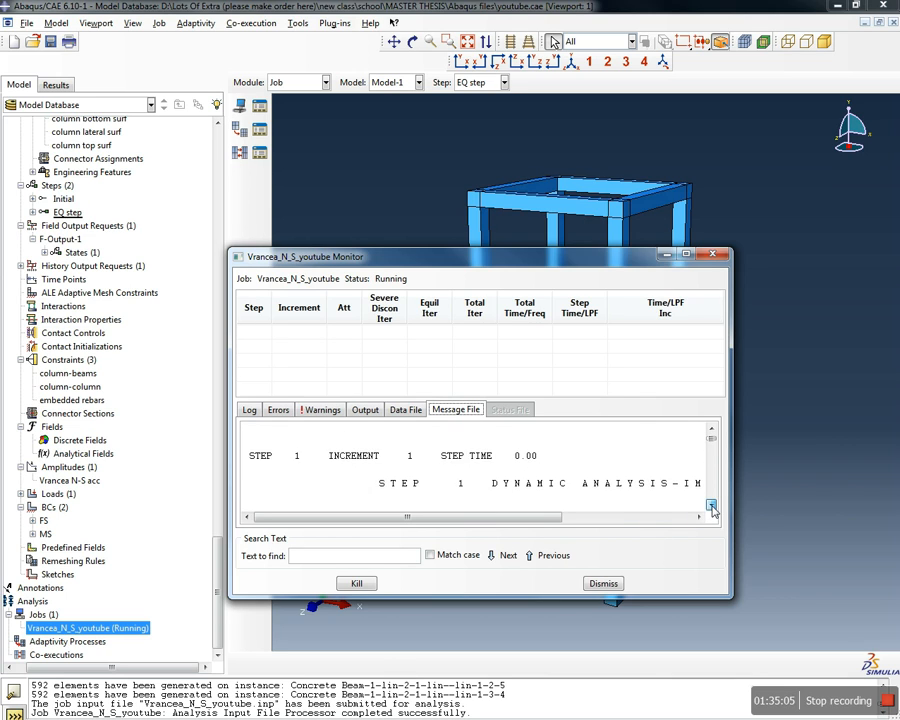
pyautogui.click(711, 505)
pyautogui.click(711, 505)
pyautogui.click(712, 507)
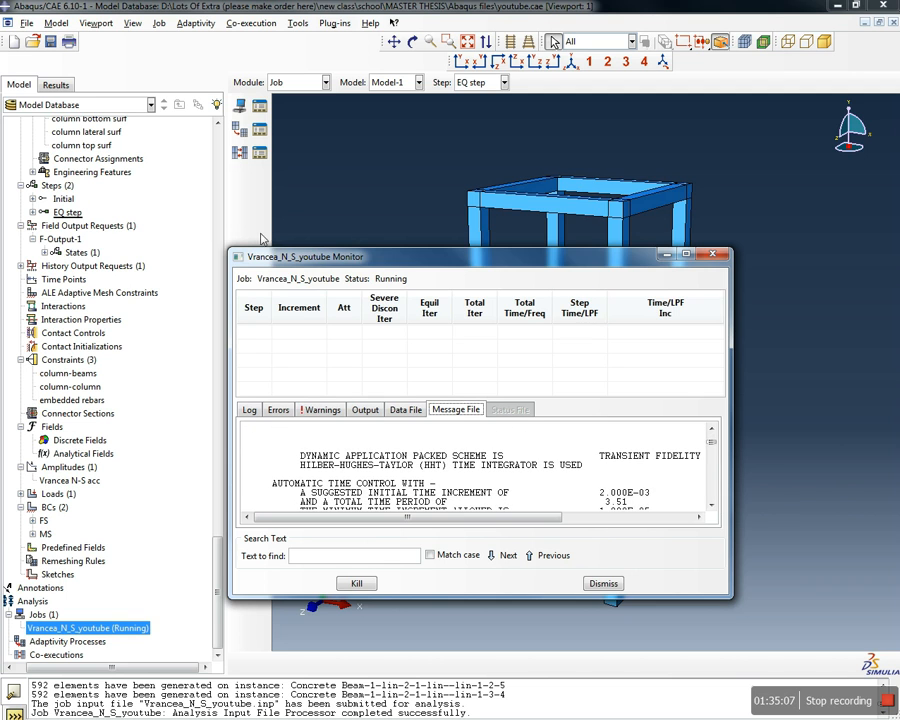
# Enlarge the job monitor window and read the message file through to its latest increment entry
pyautogui.moveTo(231, 251); pyautogui.dragTo(113, 111)
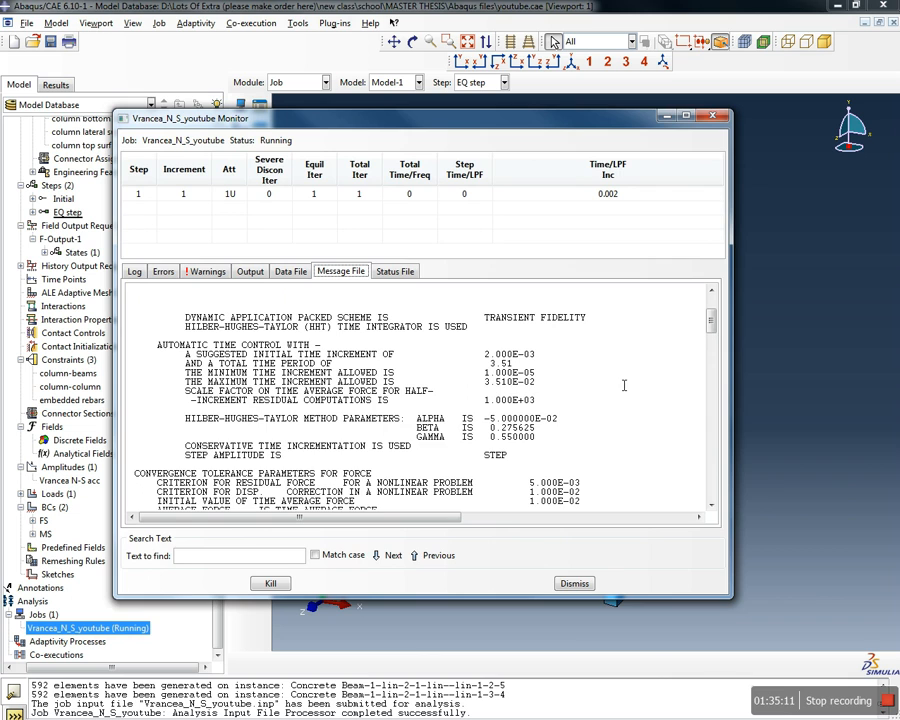
pyautogui.moveTo(711, 326); pyautogui.dragTo(715, 505)
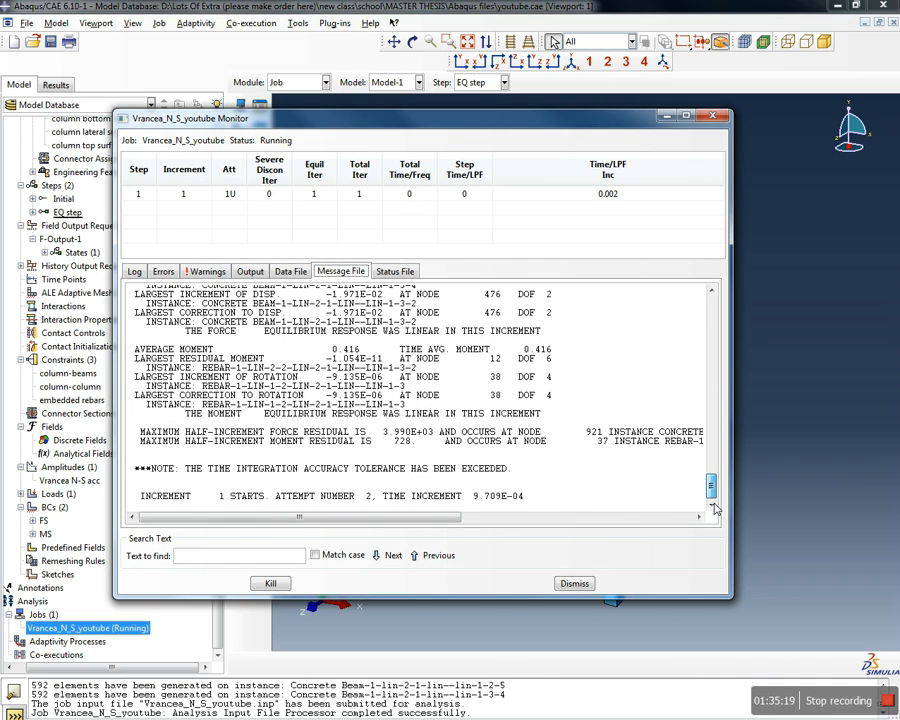
pyautogui.moveTo(711, 487); pyautogui.dragTo(711, 292)
# Review the running job's tie-pair warnings and follow the total time reached by each new increment
pyautogui.click(203, 272)
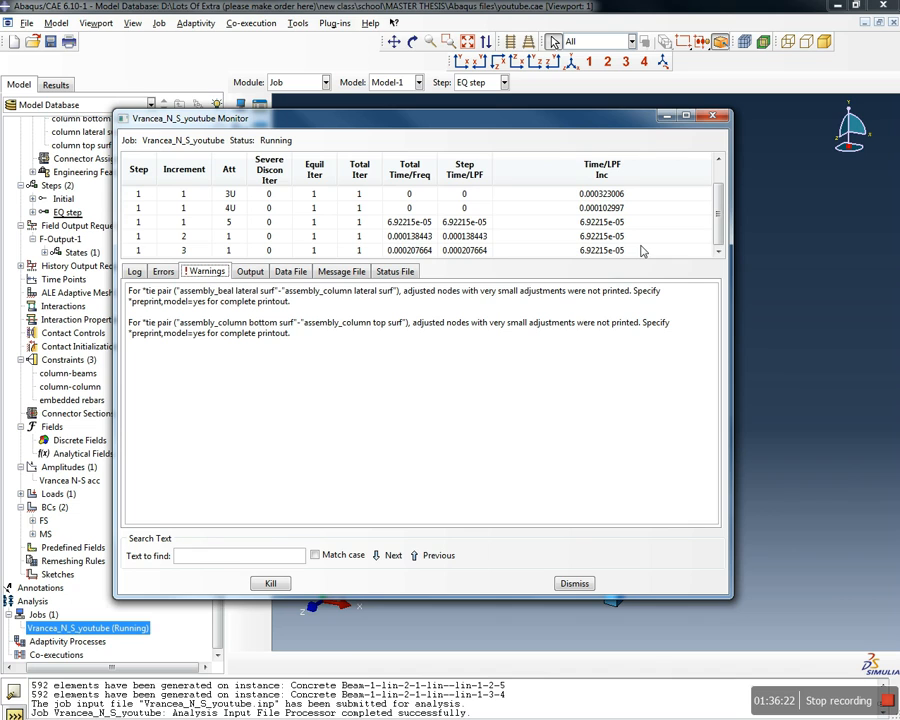
pyautogui.moveTo(301, 336); pyautogui.dragTo(128, 290)
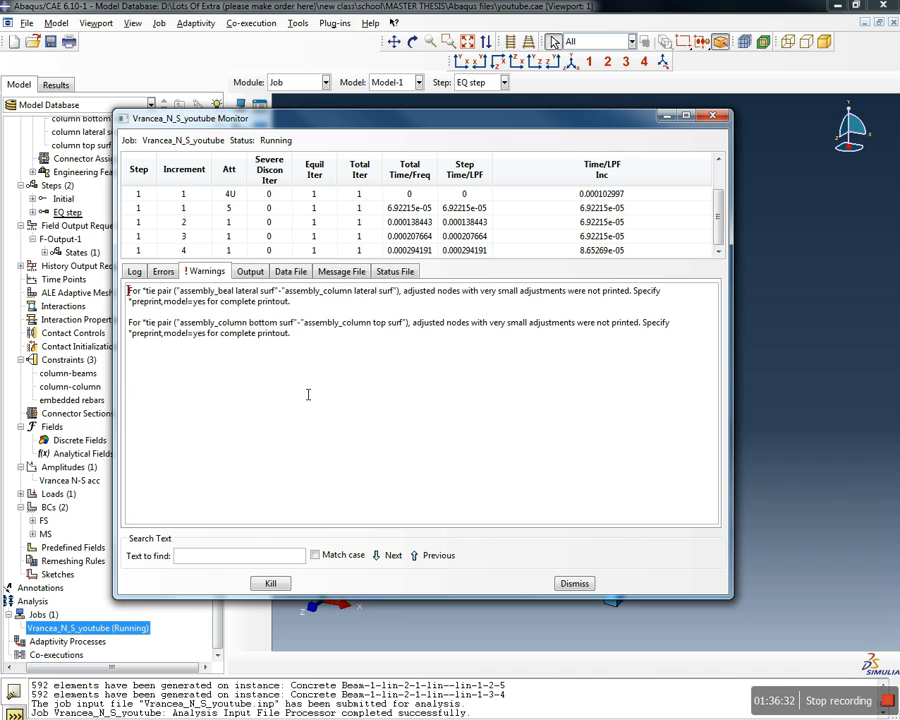
pyautogui.moveTo(720, 227)
pyautogui.mouseDown()
pyautogui.moveTo(714, 190)
pyautogui.moveTo(715, 240)
pyautogui.mouseUp()
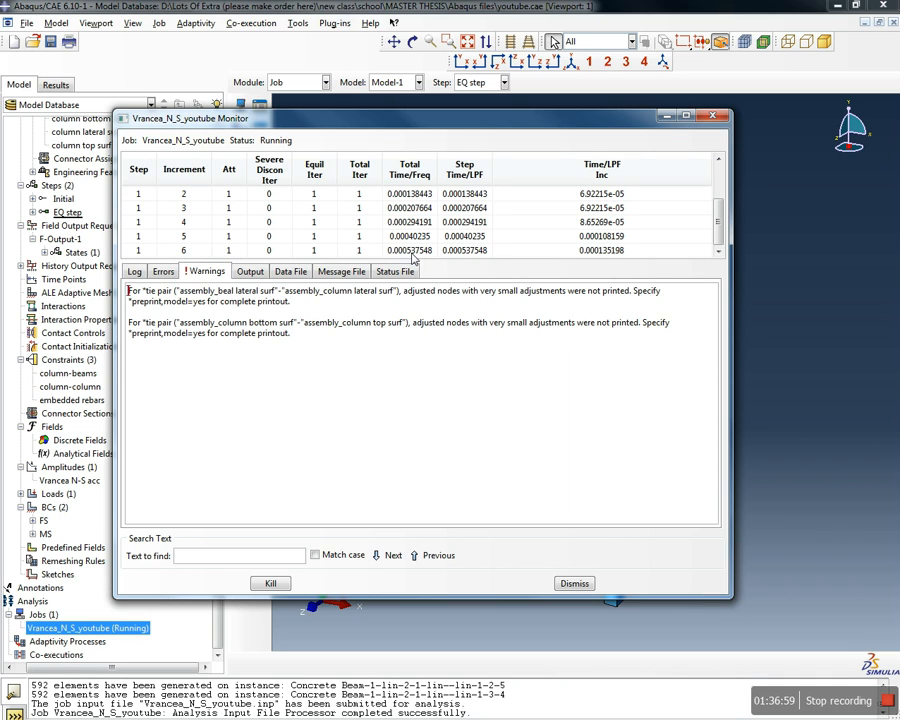
pyautogui.click(410, 251)
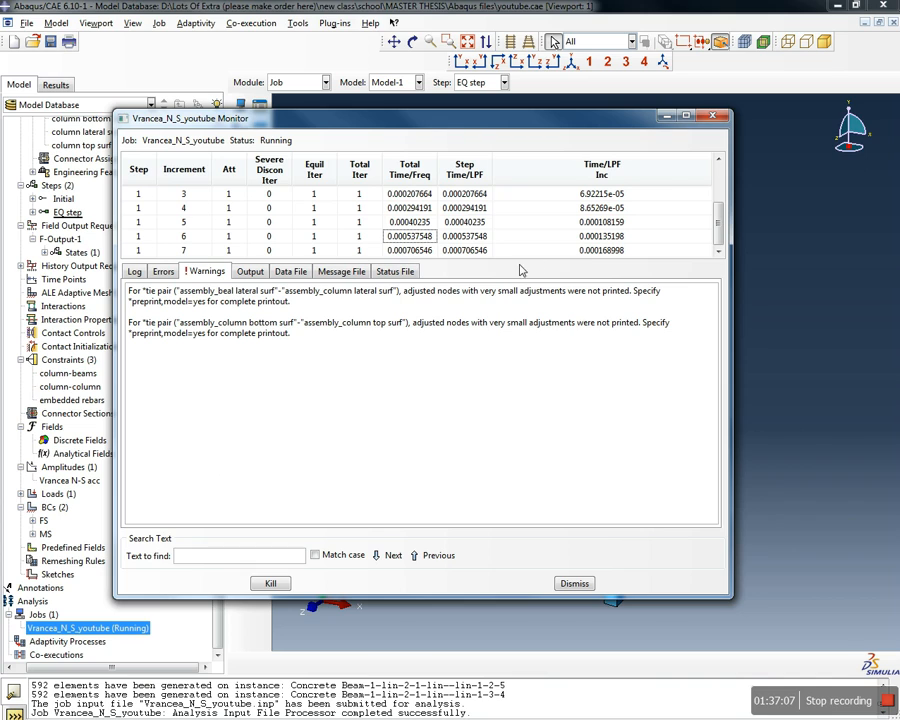
pyautogui.click(420, 251)
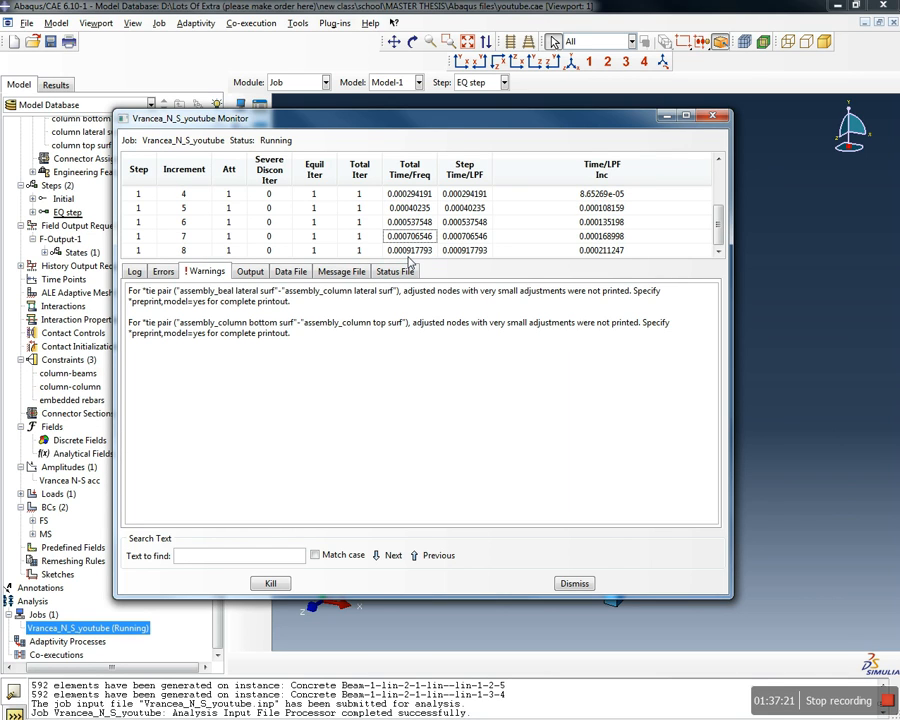
pyautogui.click(409, 252)
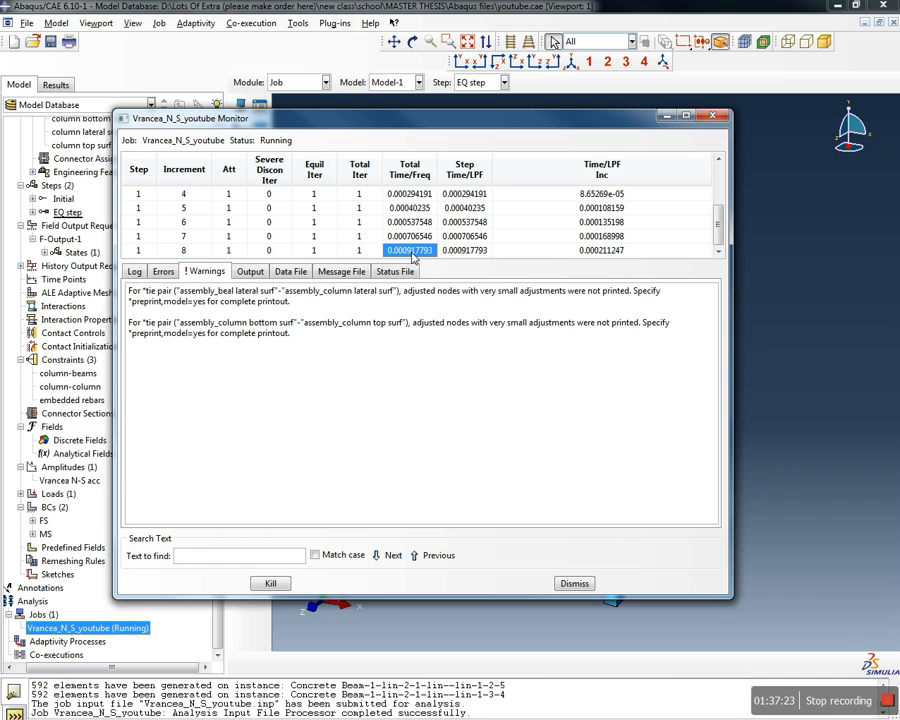
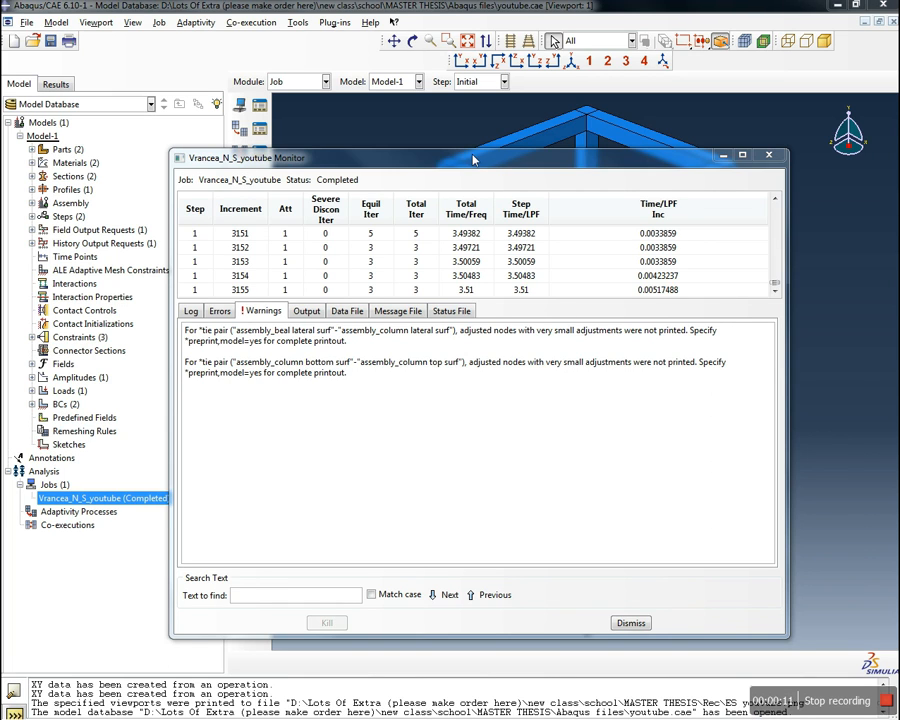
# Review the tie-pair warnings of the completed Vrancea_N_S_youtube job and dismiss its monitor
pyautogui.moveTo(474, 158); pyautogui.dragTo(541, 148)
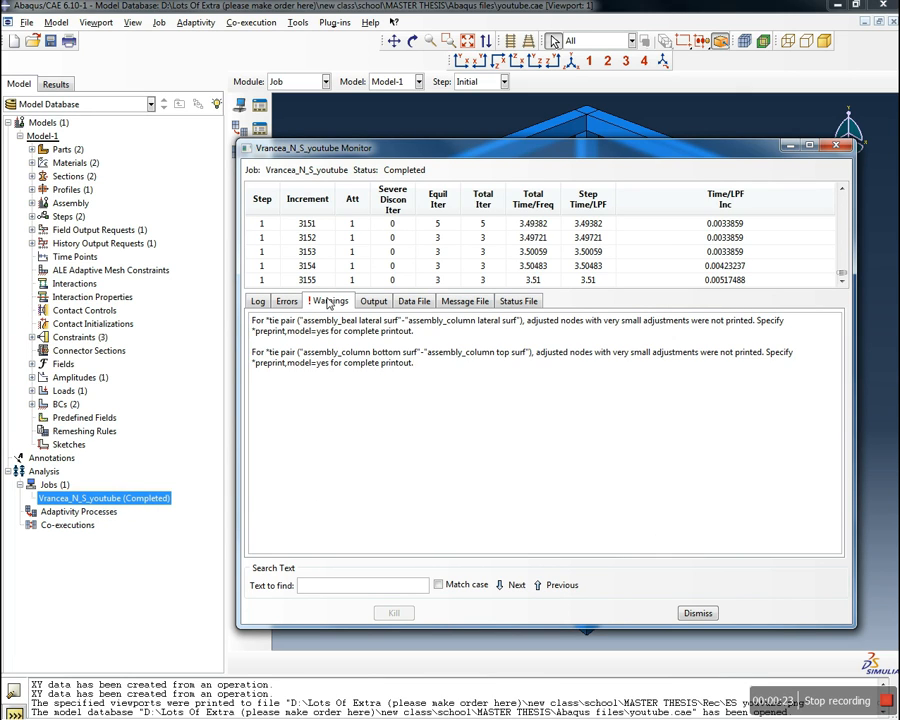
pyautogui.moveTo(426, 370); pyautogui.dragTo(243, 328)
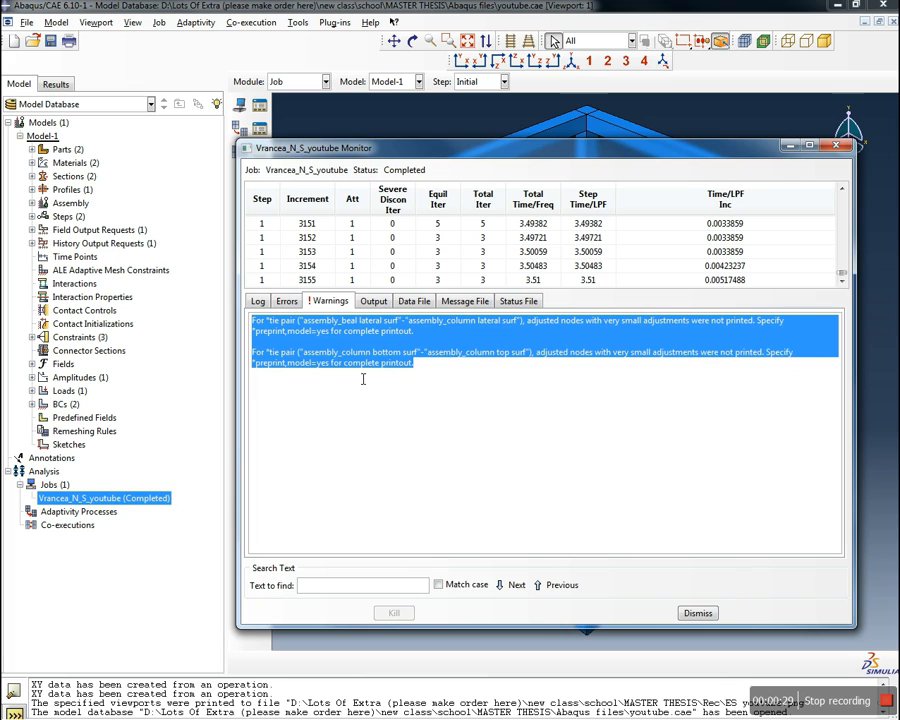
pyautogui.click(427, 371)
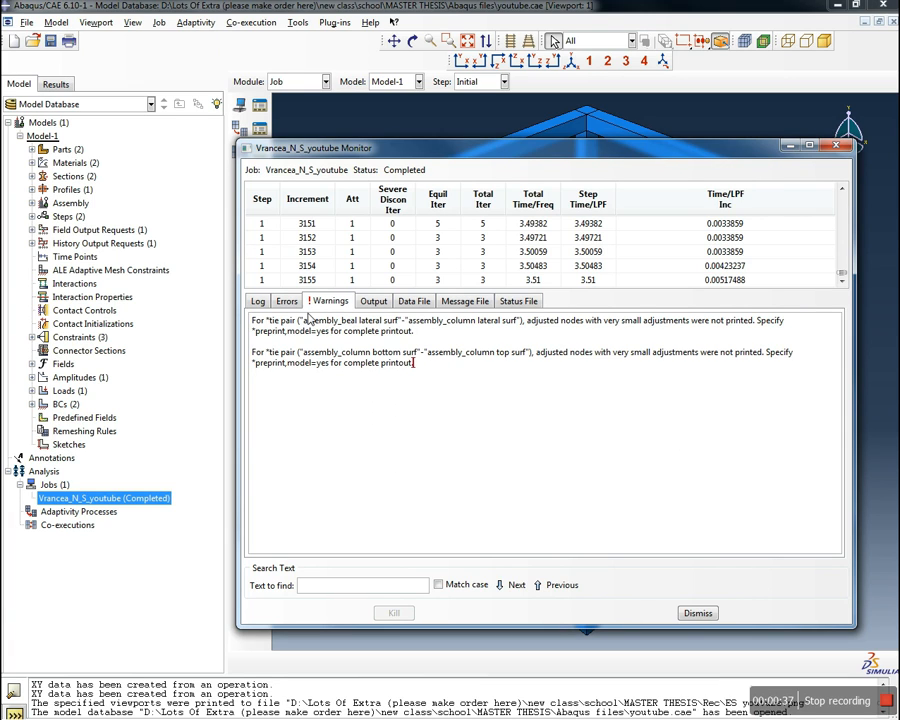
pyautogui.click(323, 303)
pyautogui.click(699, 614)
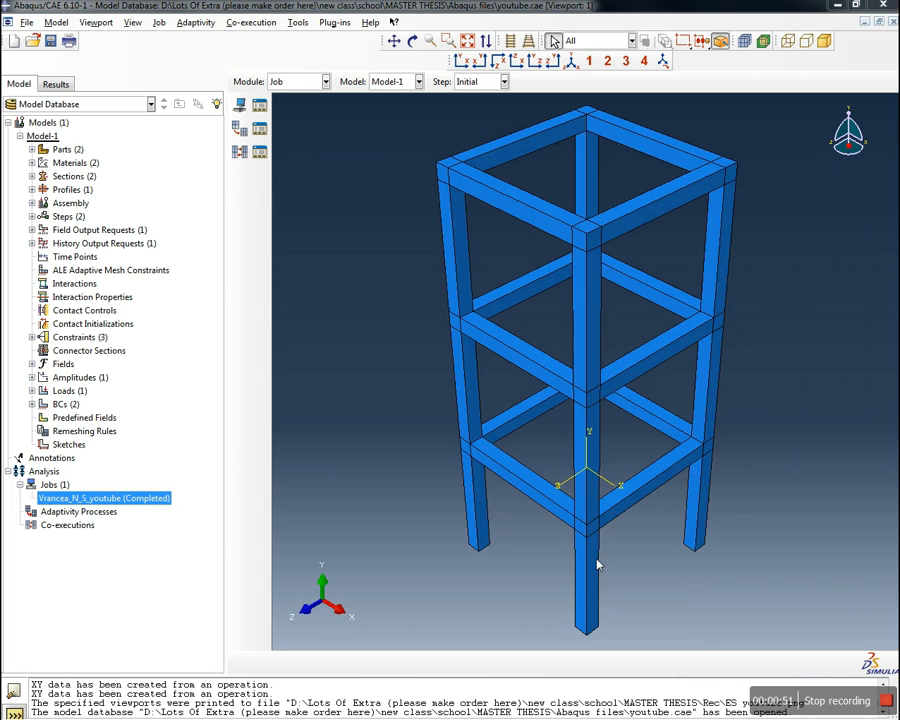
# Open the results of the completed Vrancea_N_S_youtube job and fit the whole frame in the viewport
pyautogui.rightClick(135, 503)
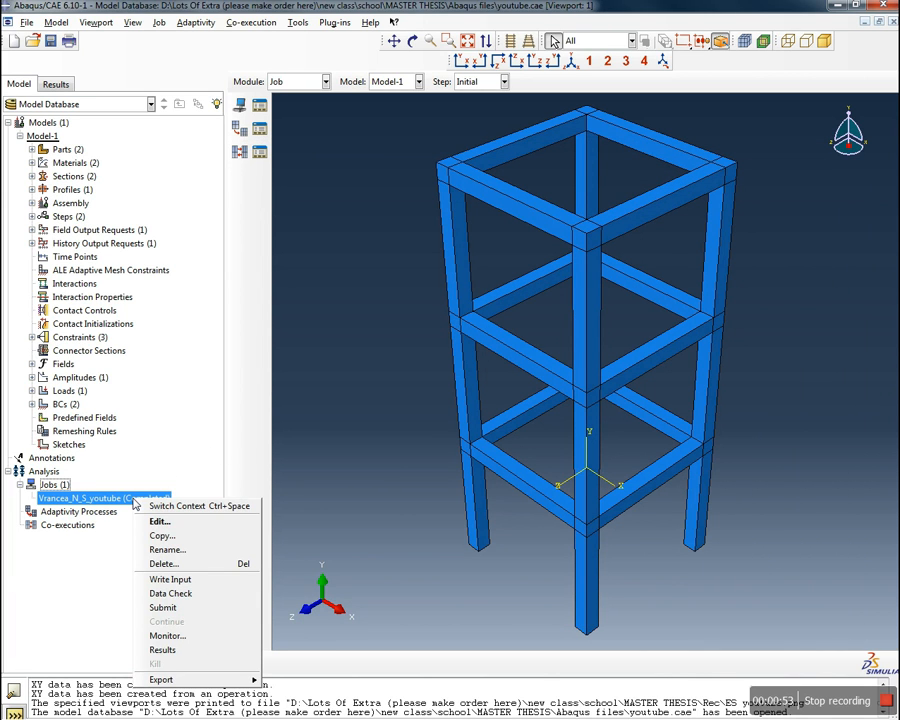
pyautogui.click(165, 650)
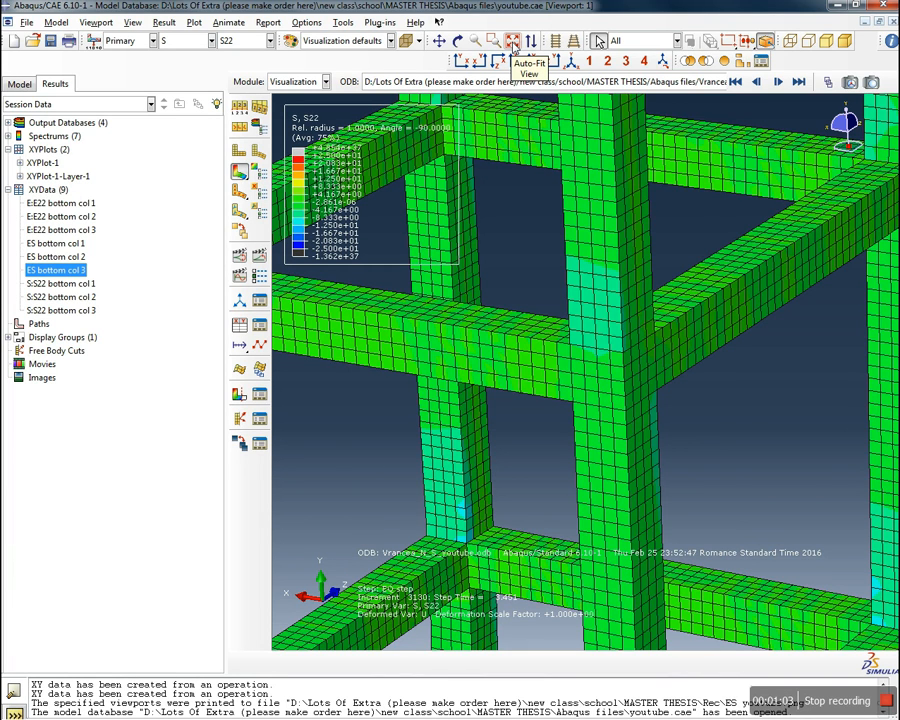
pyautogui.click(512, 42)
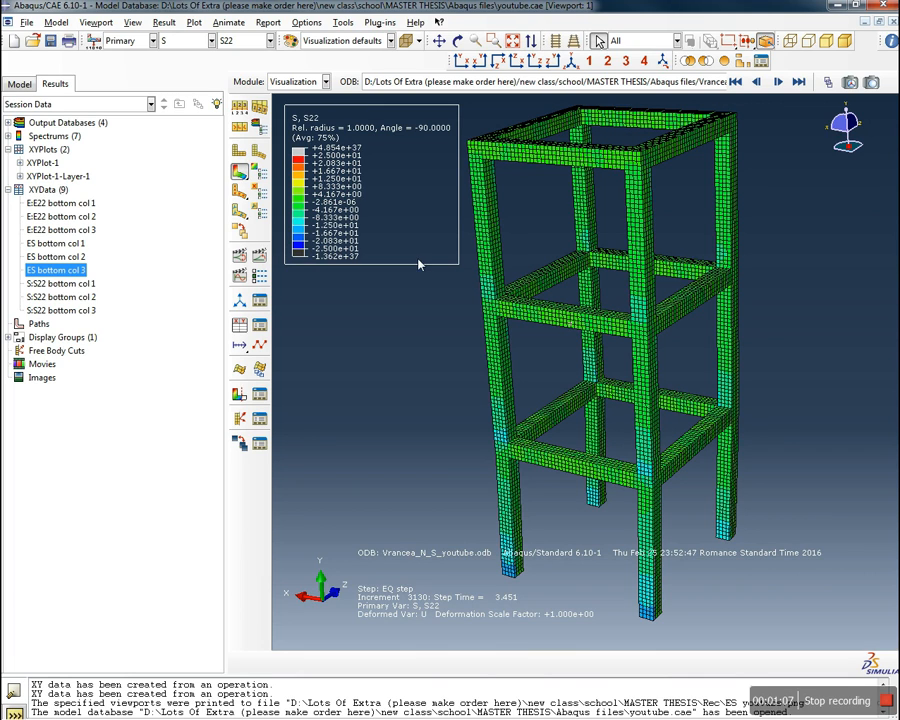
# Open the choice of primary field output variables for the contour plot
pyautogui.click(175, 41)
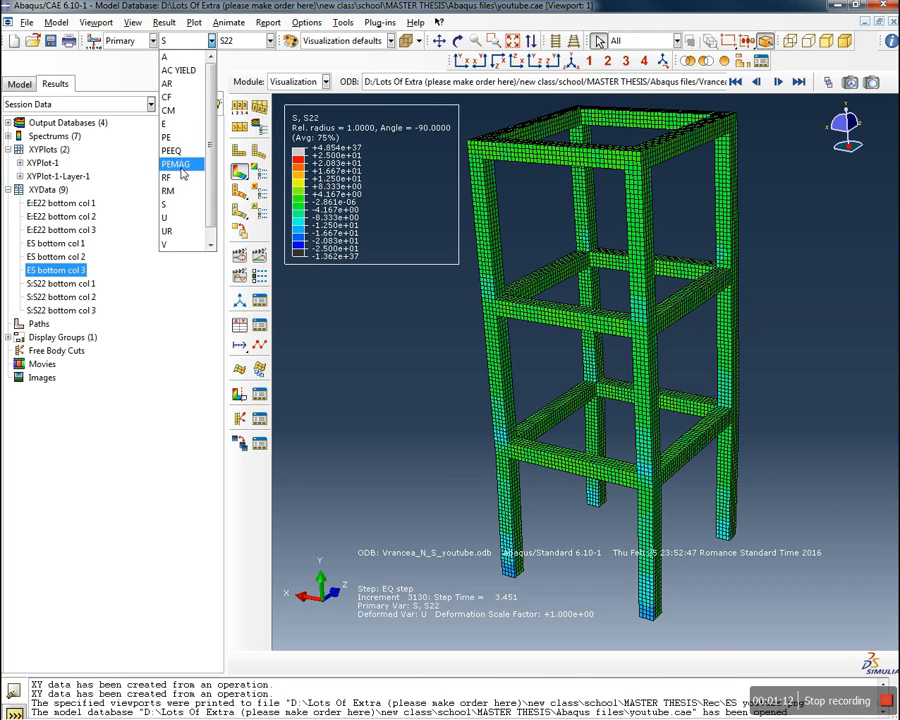
# Display stress S with component S22 as the primary contour variable on the deformed frame
pyautogui.click(170, 203)
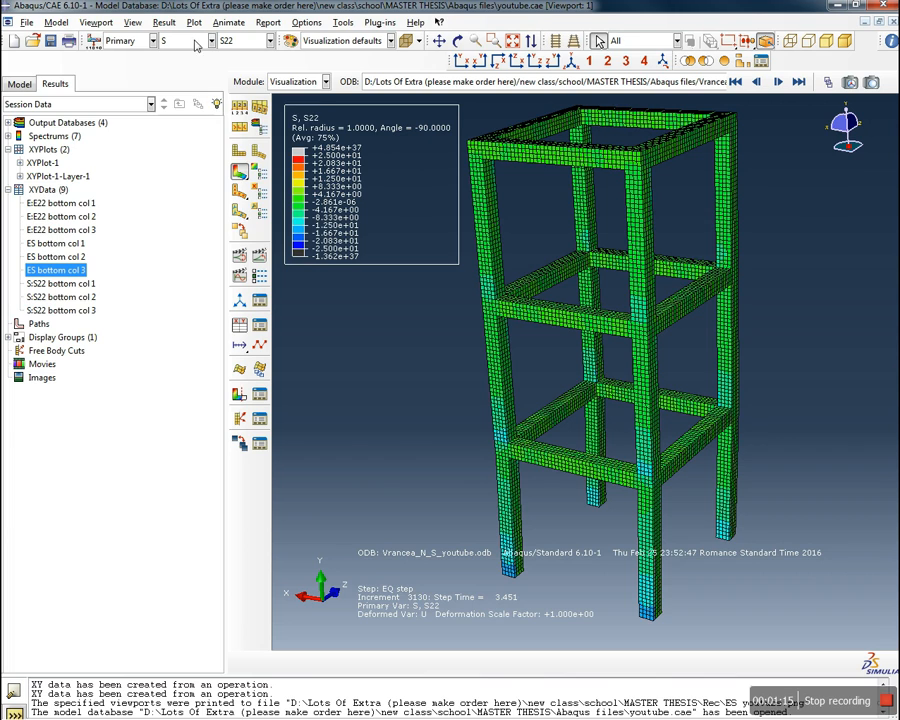
pyautogui.click(245, 40)
pyautogui.click(248, 191)
pyautogui.keyDown('ctrl'); pyautogui.keyDown('alt'); pyautogui.moveTo(689, 492); pyautogui.dragTo(663, 488); pyautogui.keyUp('alt'); pyautogui.keyUp('ctrl')
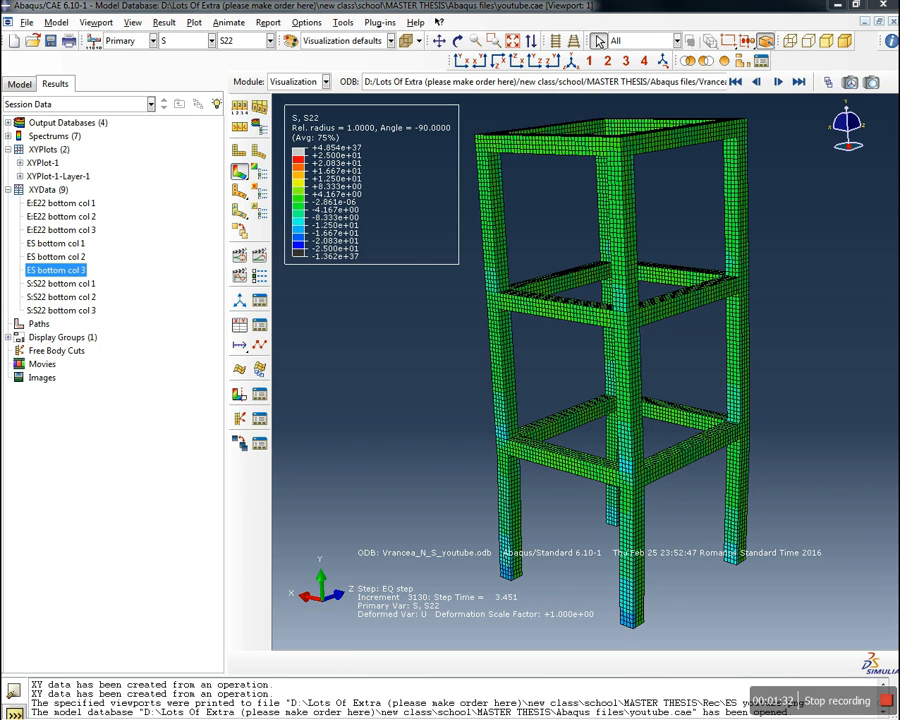
# Set the contour plot limits to a specified maximum of 25 and minimum of -25
pyautogui.click(260, 172)
pyautogui.moveTo(278, 203); pyautogui.dragTo(312, 204)
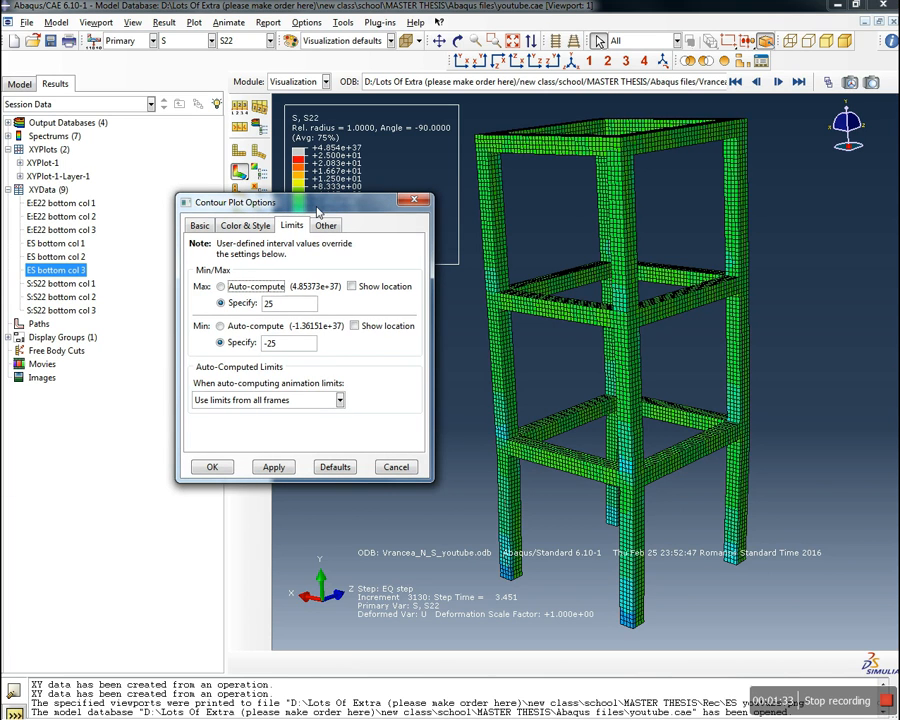
pyautogui.click(221, 287)
pyautogui.click(221, 326)
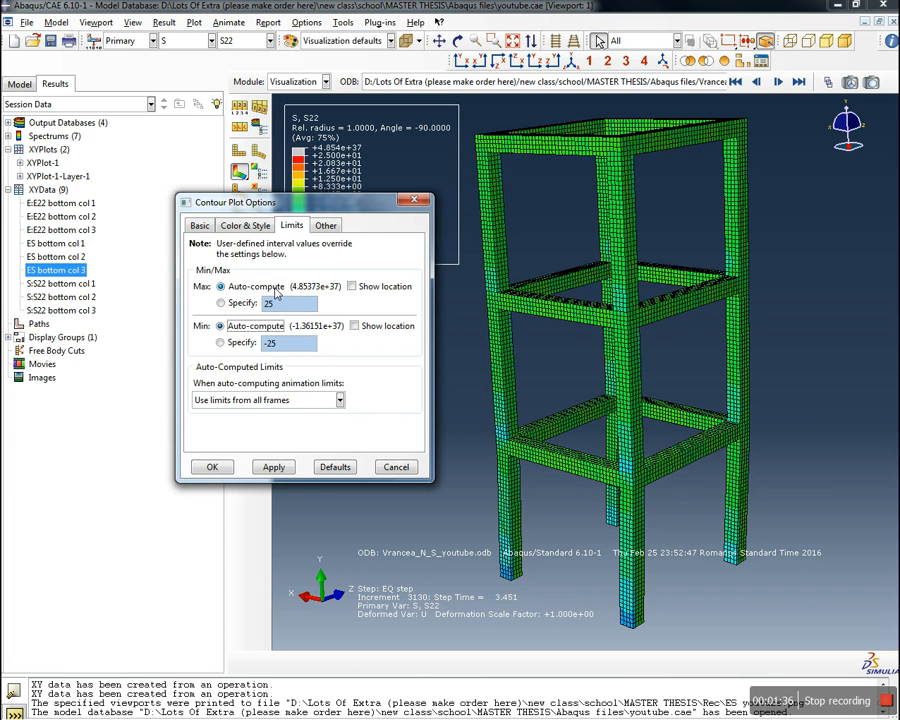
pyautogui.moveTo(327, 205); pyautogui.dragTo(283, 297)
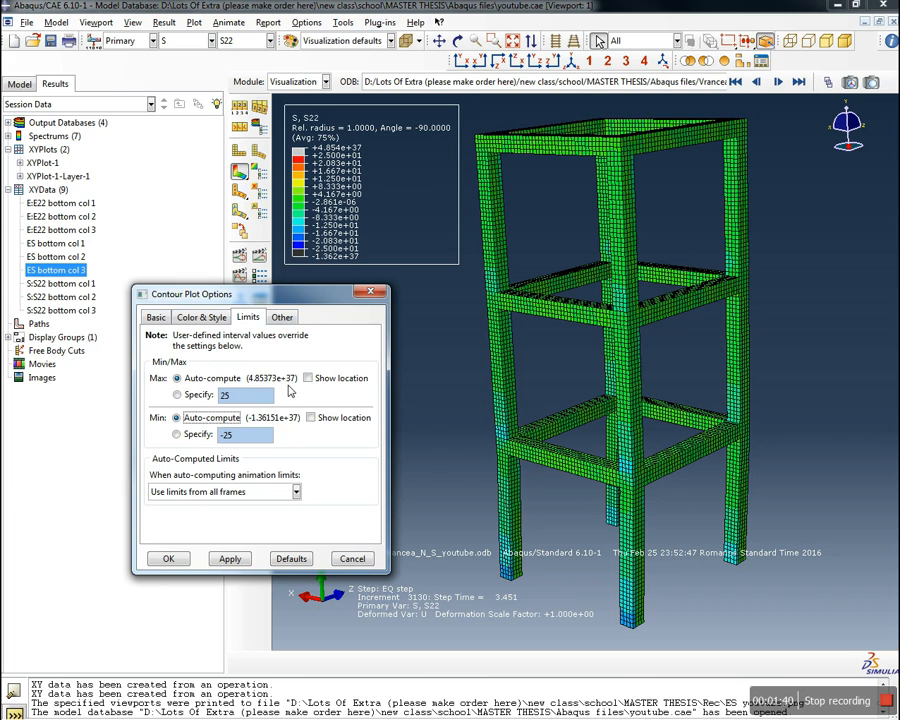
pyautogui.doubleClick(222, 394)
pyautogui.click(177, 395)
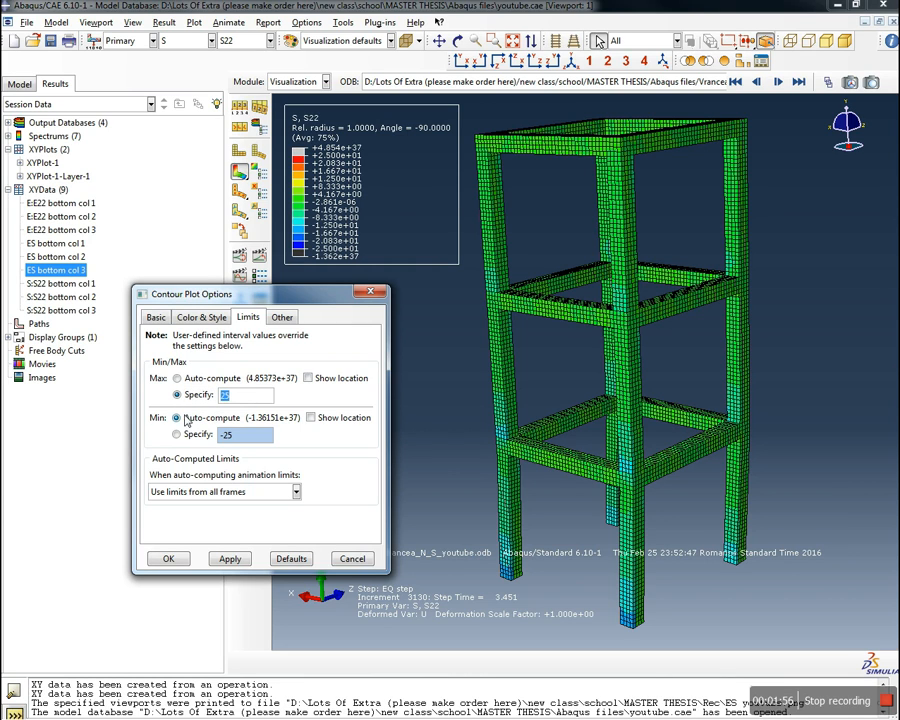
pyautogui.click(177, 434)
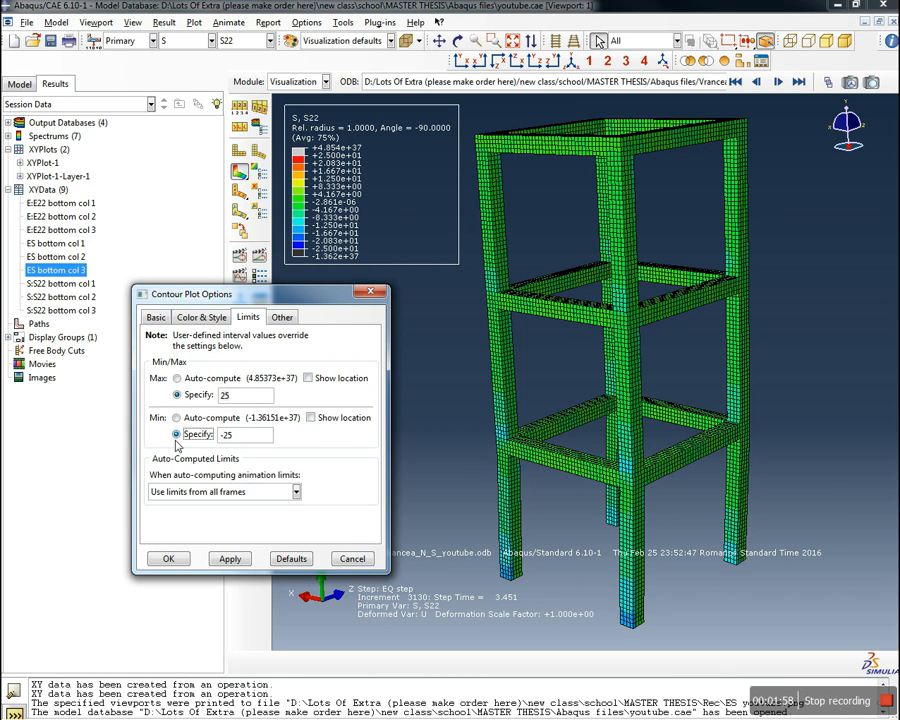
pyautogui.click(240, 440)
pyautogui.click(233, 559)
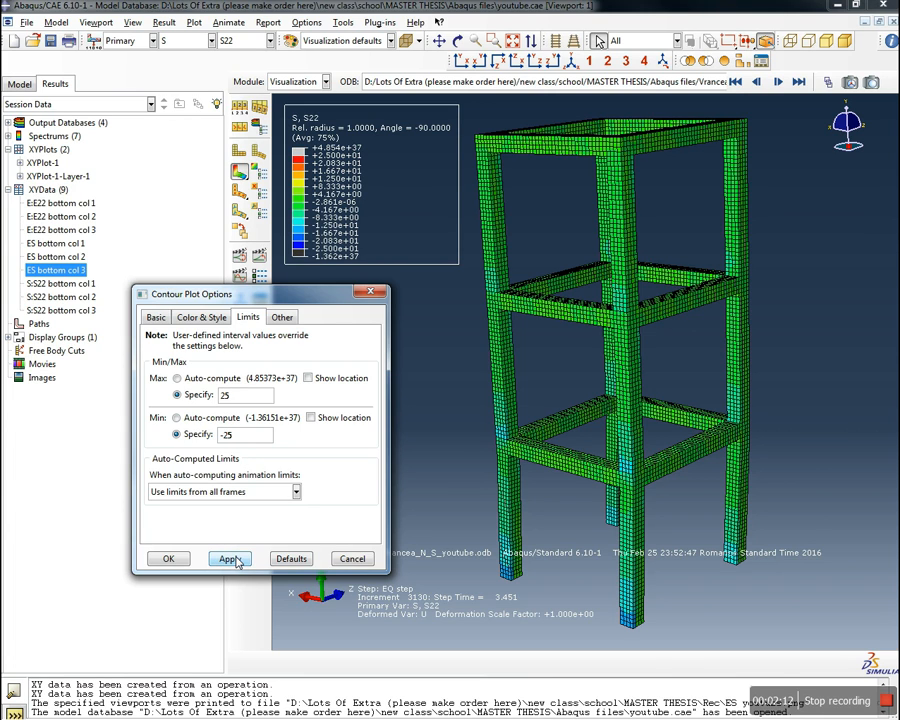
pyautogui.click(170, 559)
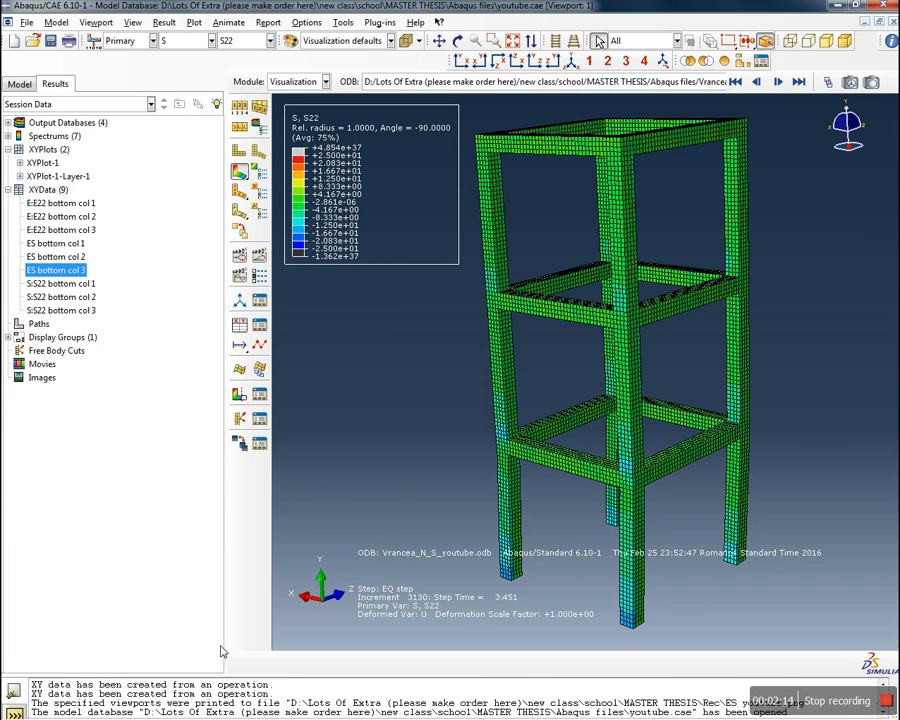
# Animate the S22 stress contours of the frame over the time history
pyautogui.keyDown('ctrl'); pyautogui.keyDown('alt'); pyautogui.moveTo(730, 358); pyautogui.dragTo(706, 379); pyautogui.keyUp('alt'); pyautogui.keyUp('ctrl')
pyautogui.keyDown('ctrl'); pyautogui.keyDown('alt'); pyautogui.moveTo(656, 510); pyautogui.dragTo(641, 506); pyautogui.keyUp('alt'); pyautogui.keyUp('ctrl')
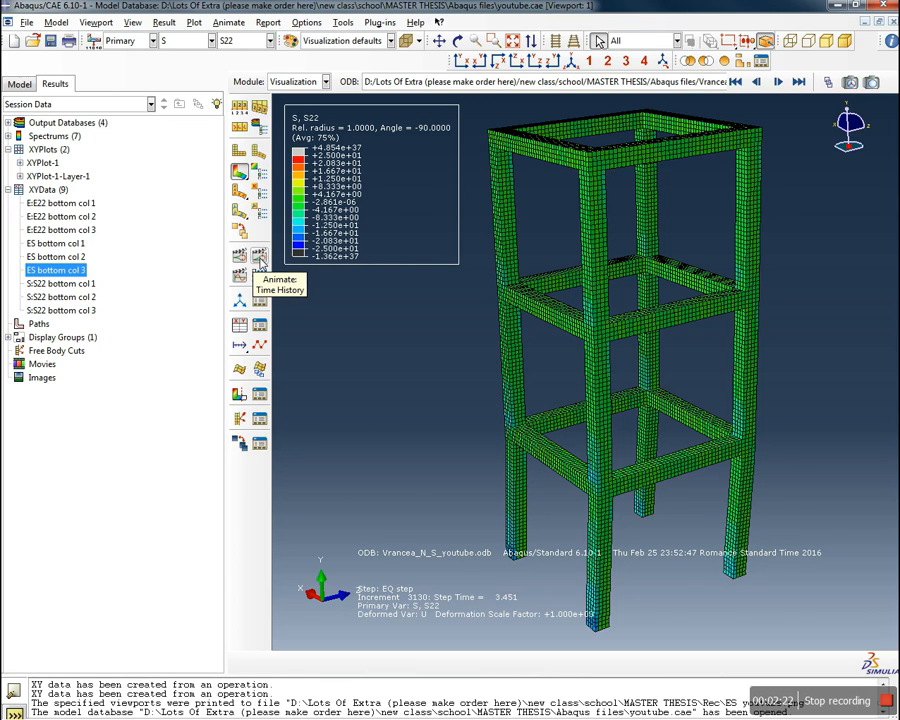
pyautogui.click(258, 258)
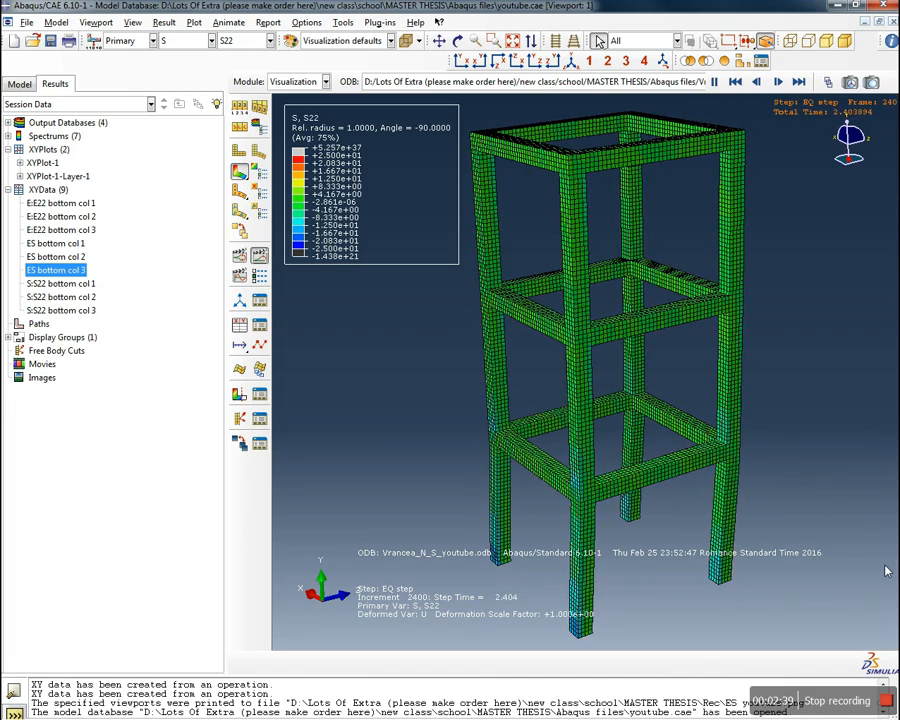
# Look at the frame selector for the running animation and close it
pyautogui.click(828, 81)
pyautogui.moveTo(766, 193); pyautogui.dragTo(467, 290)
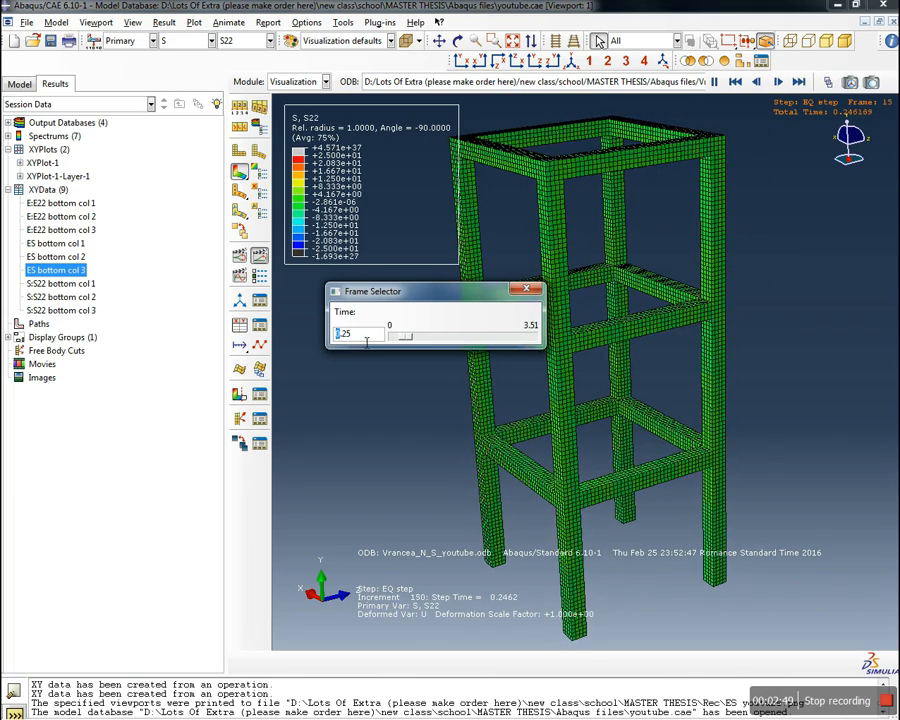
pyautogui.click(527, 290)
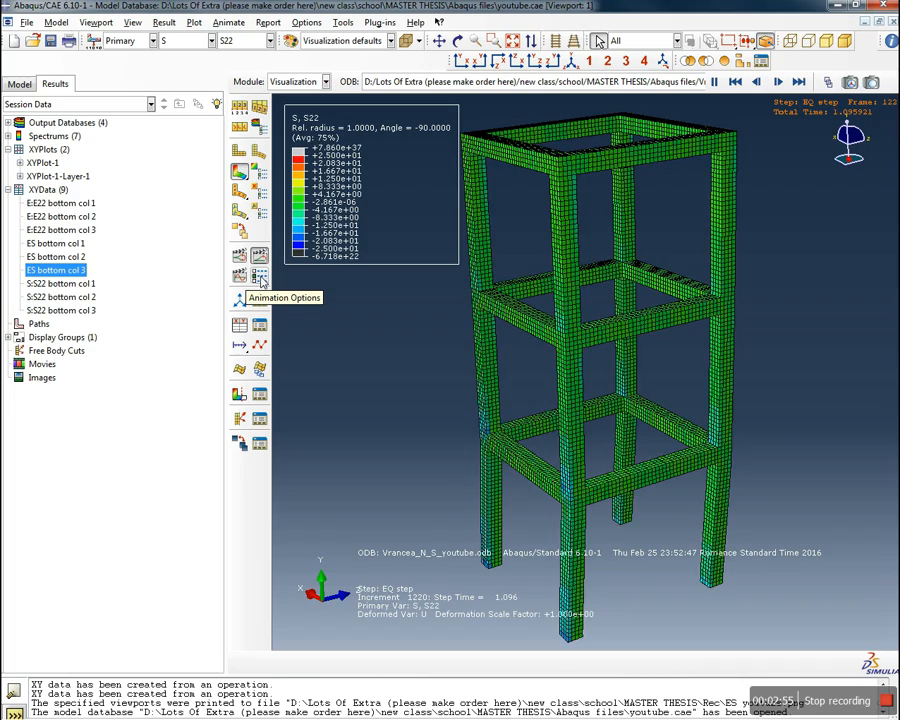
# Try a near-slowest animation frame rate, and set it to the fastest while keeping Loop mode
pyautogui.click(259, 278)
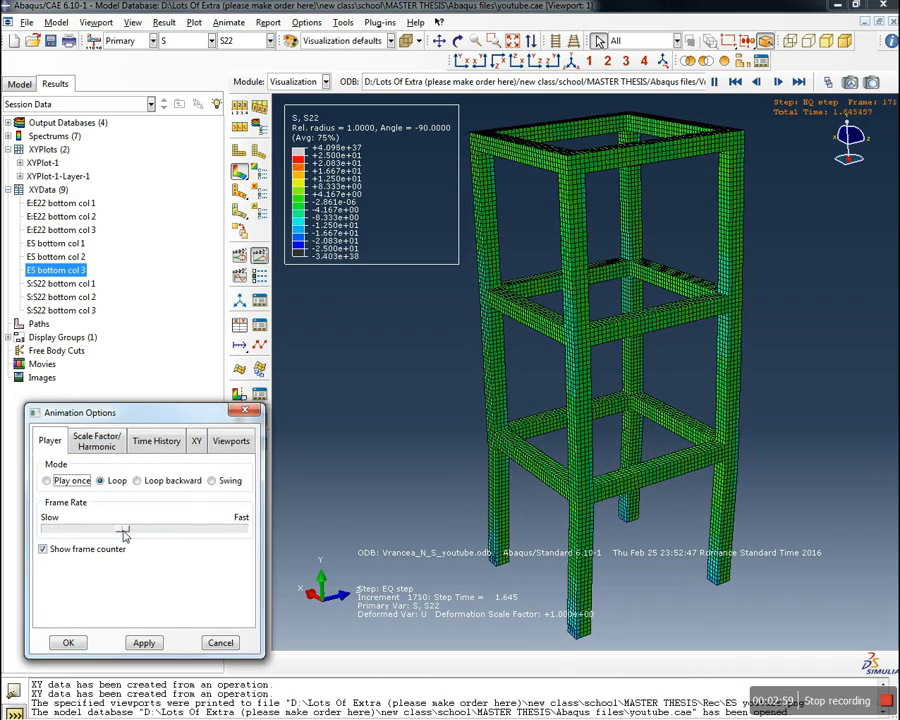
pyautogui.moveTo(124, 530); pyautogui.dragTo(48, 530)
pyautogui.click(144, 642)
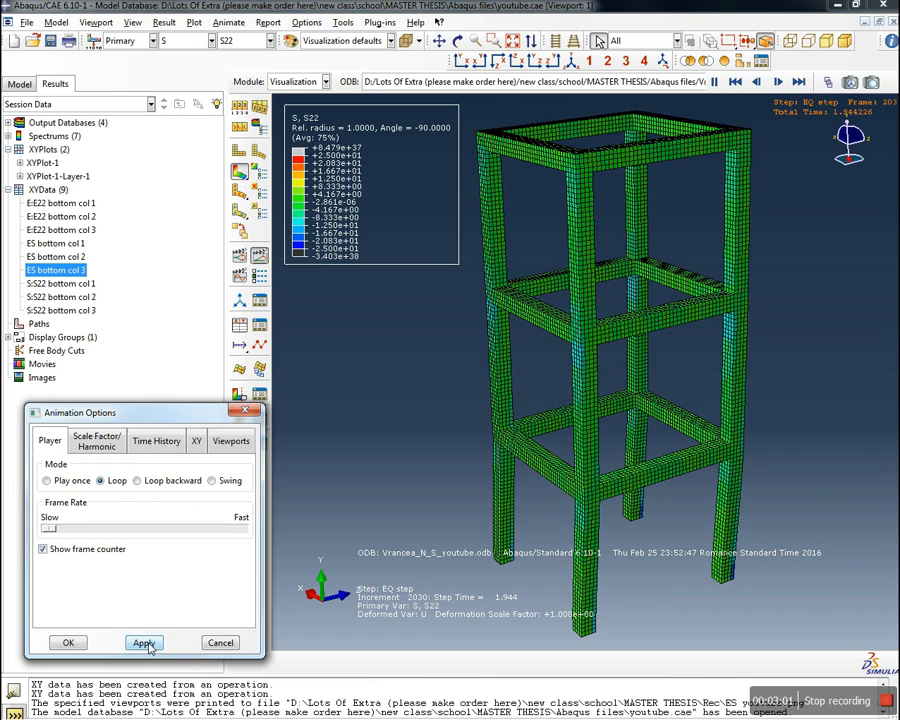
pyautogui.moveTo(50, 530); pyautogui.dragTo(268, 540)
pyautogui.click(144, 643)
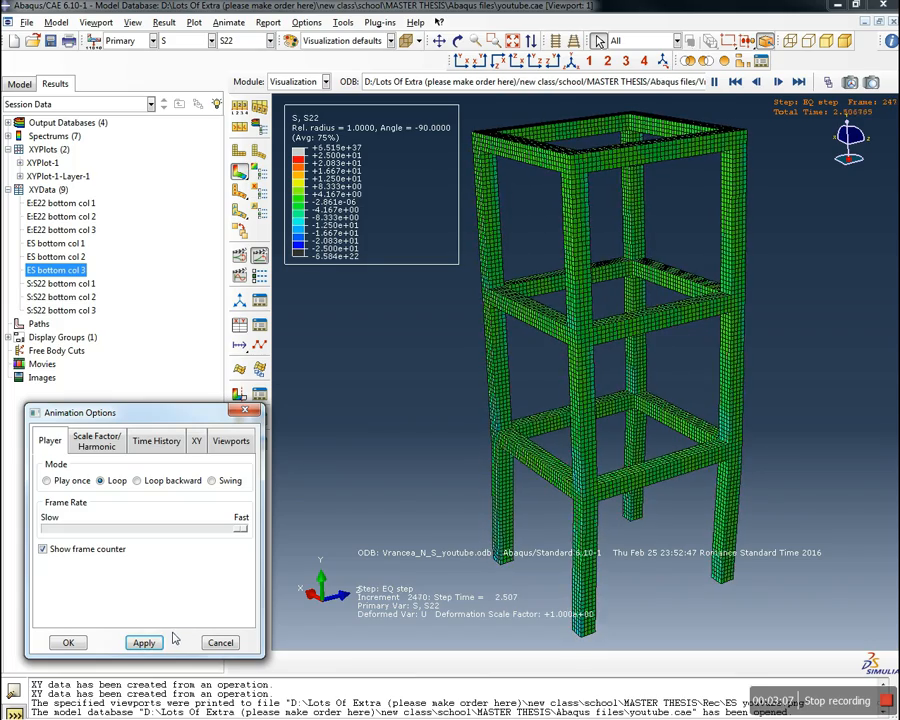
# Compare frame-based with time-based time history, and apply the time-based option with a time increment of 0.05
pyautogui.click(108, 442)
pyautogui.click(136, 443)
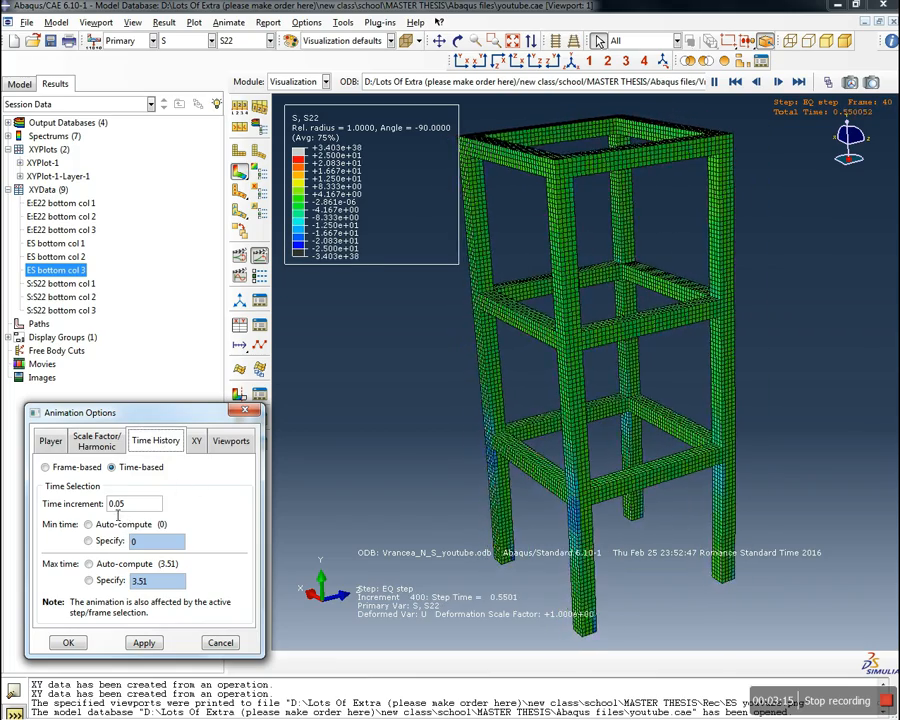
pyautogui.doubleClick(140, 507)
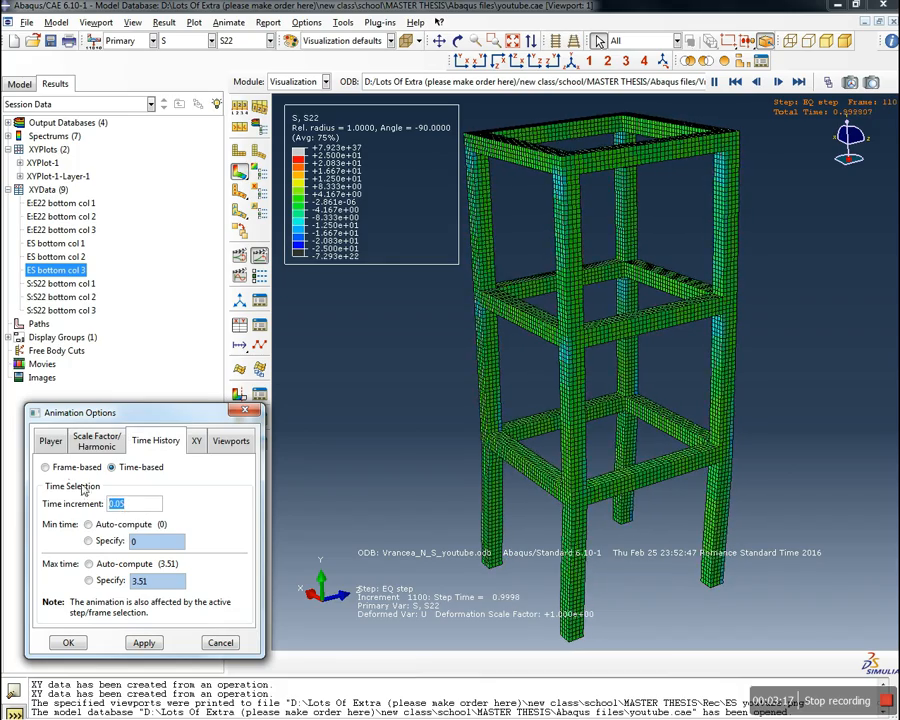
pyautogui.click(46, 467)
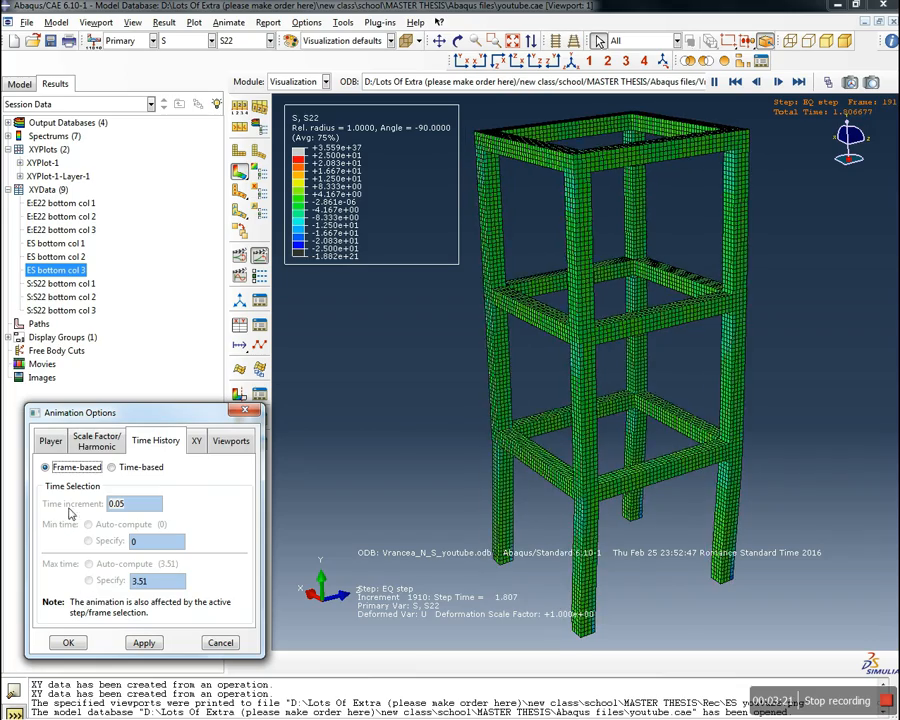
pyautogui.click(113, 468)
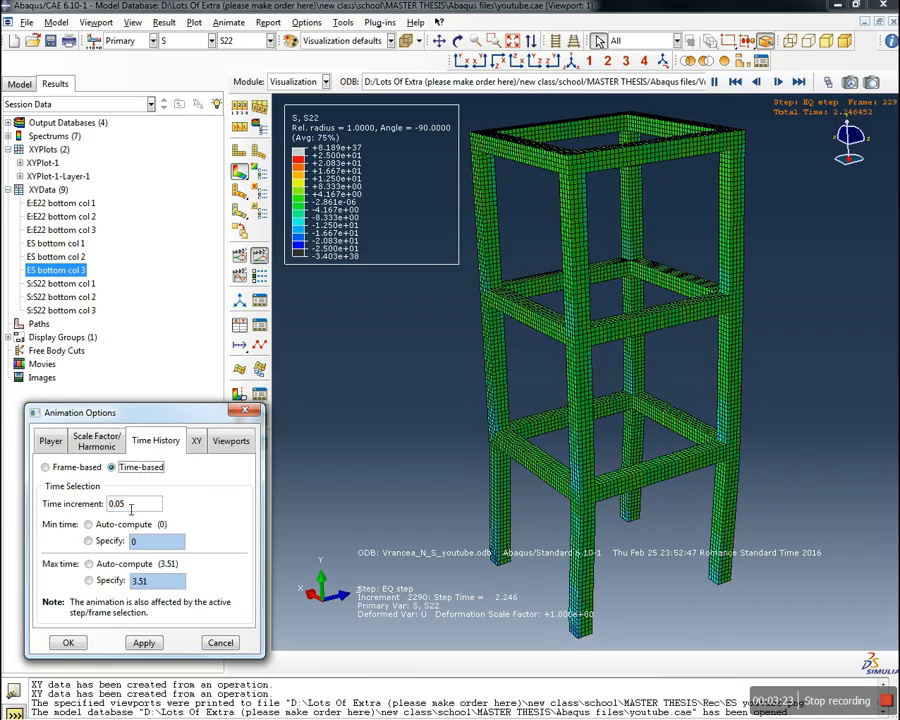
pyautogui.doubleClick(140, 504)
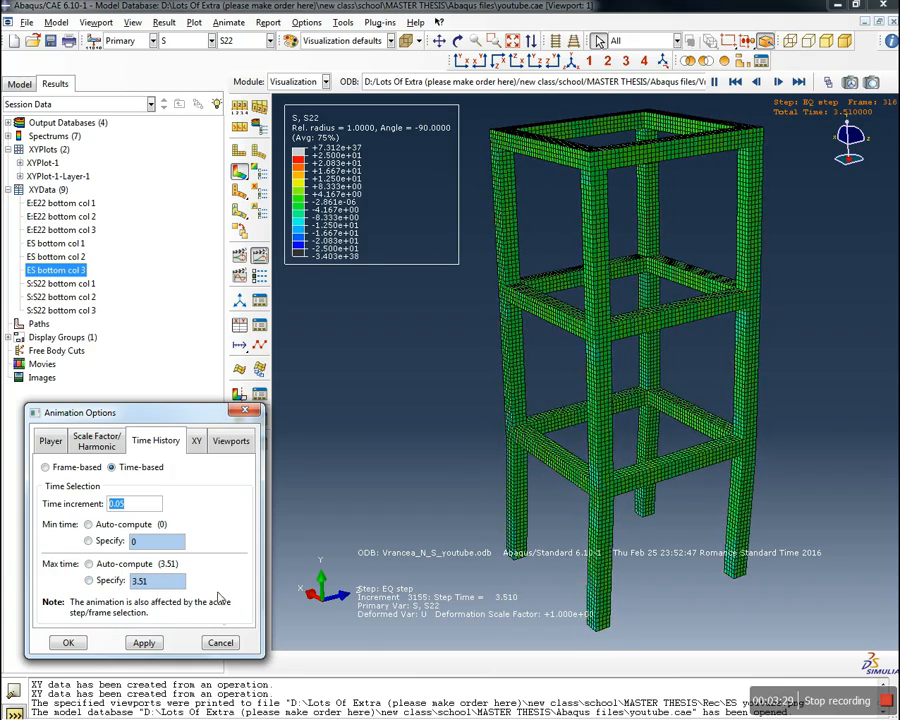
pyautogui.click(144, 642)
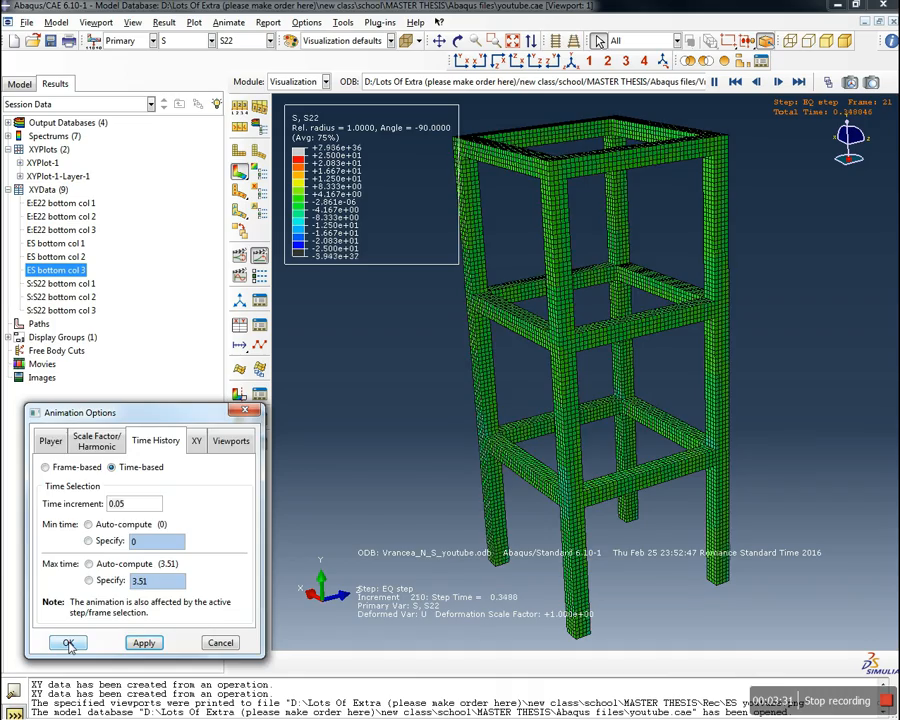
pyautogui.click(68, 643)
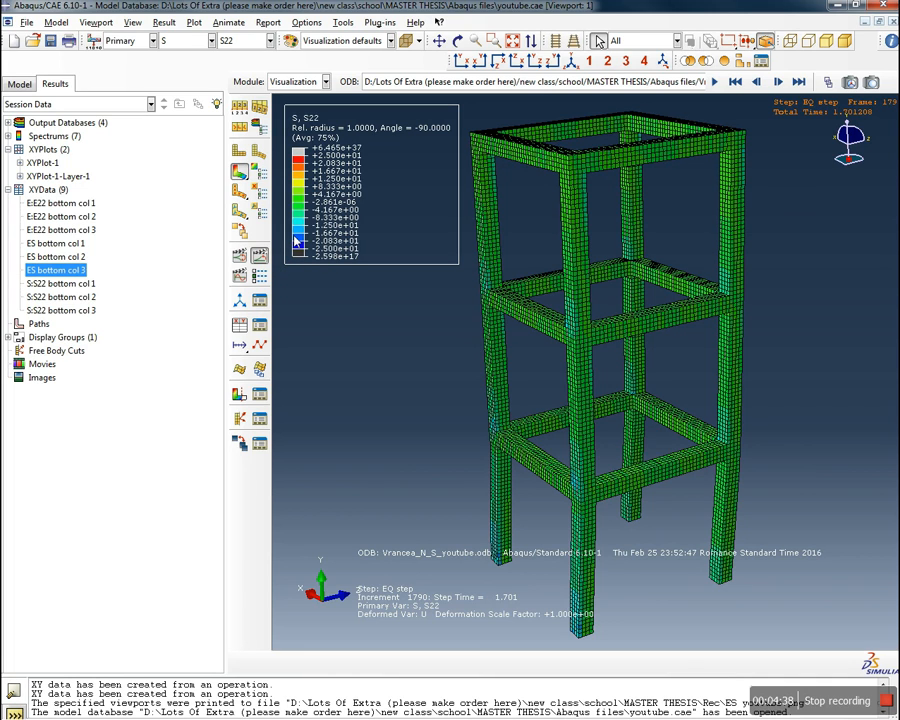
# Delete all E22, S22 and combined ES bottom-column XY data from the current session
pyautogui.click(260, 327)
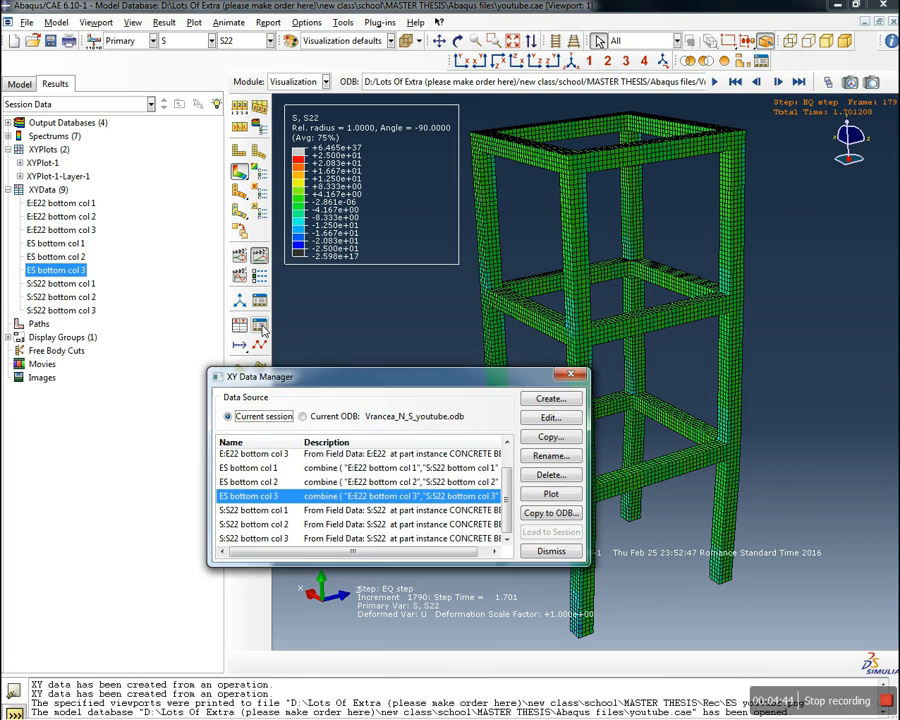
pyautogui.click(505, 458)
pyautogui.click(468, 462)
pyautogui.scroll(-2, 468, 465)
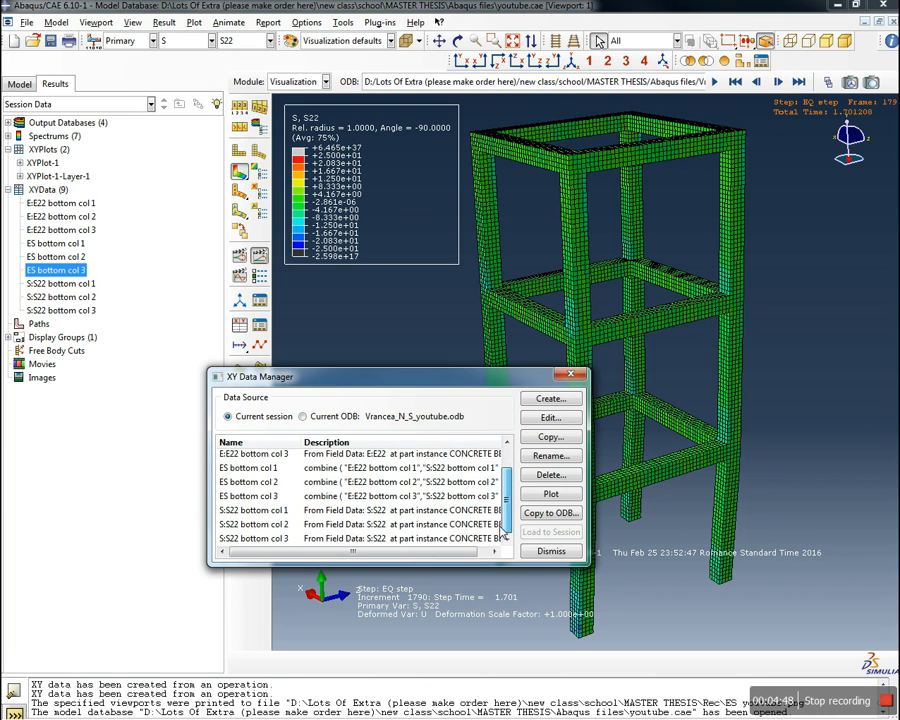
pyautogui.keyDown('shift'); pyautogui.click(424, 540); pyautogui.keyUp('shift')
pyautogui.click(558, 476)
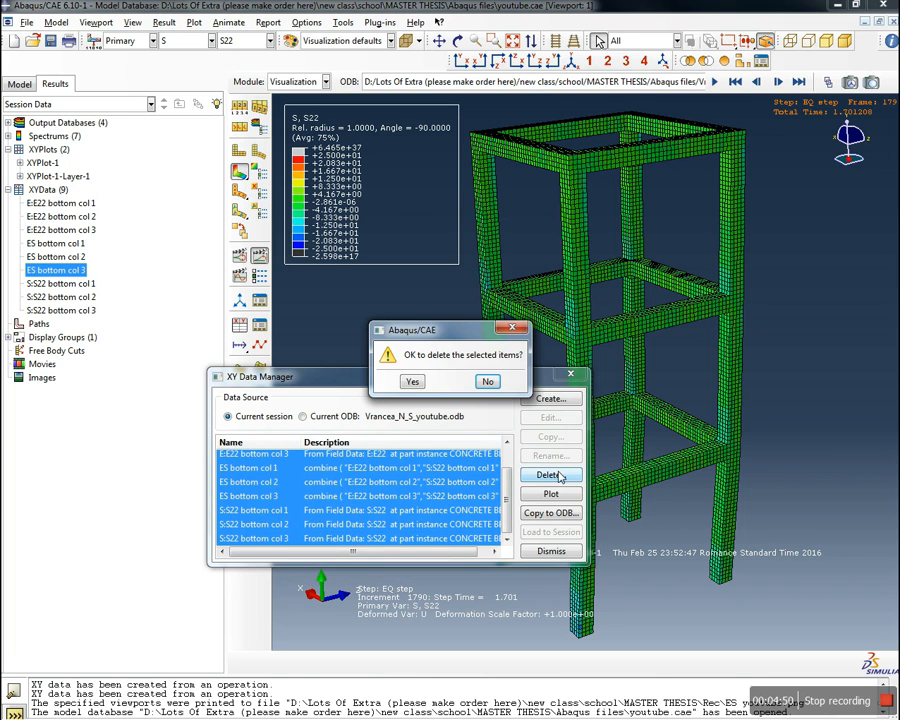
pyautogui.click(410, 378)
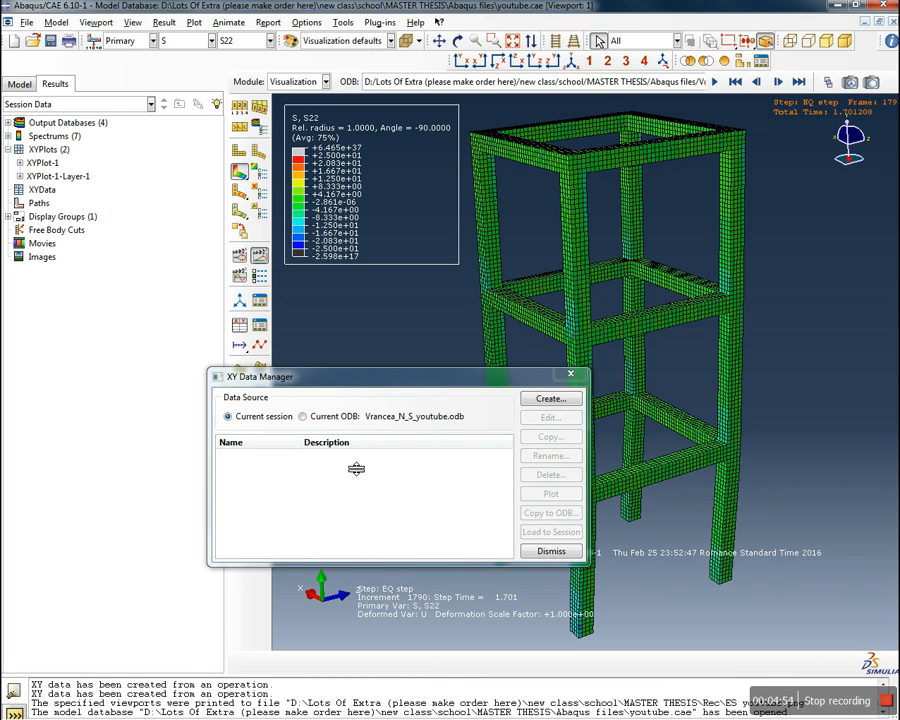
# Start creating new XY data and check the field output requests of Model-1
pyautogui.moveTo(424, 382); pyautogui.dragTo(267, 358)
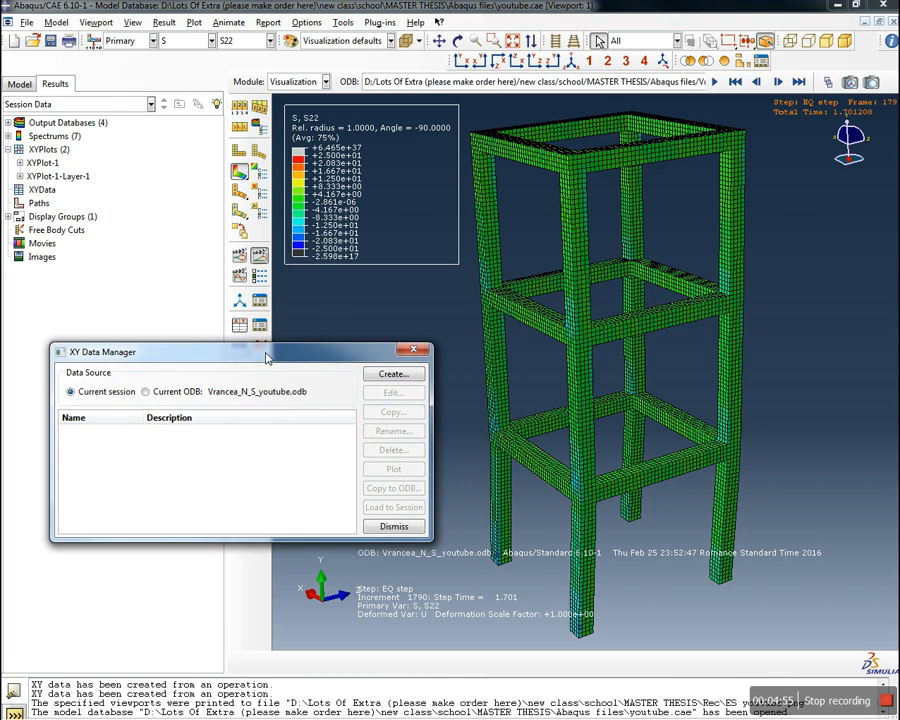
pyautogui.click(387, 375)
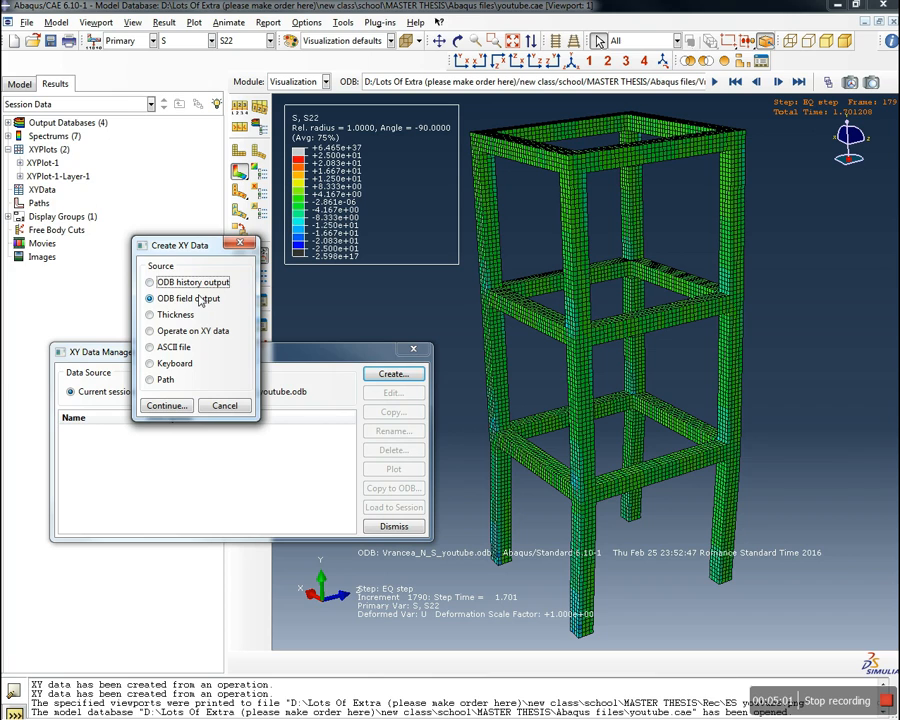
pyautogui.click(19, 84)
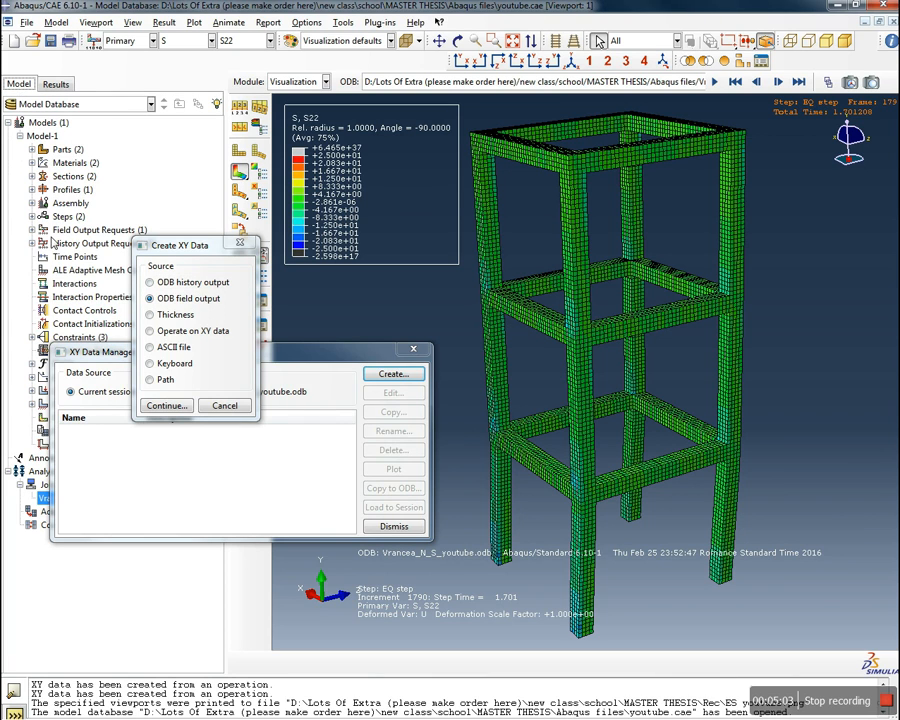
pyautogui.click(32, 230)
pyautogui.click(32, 230)
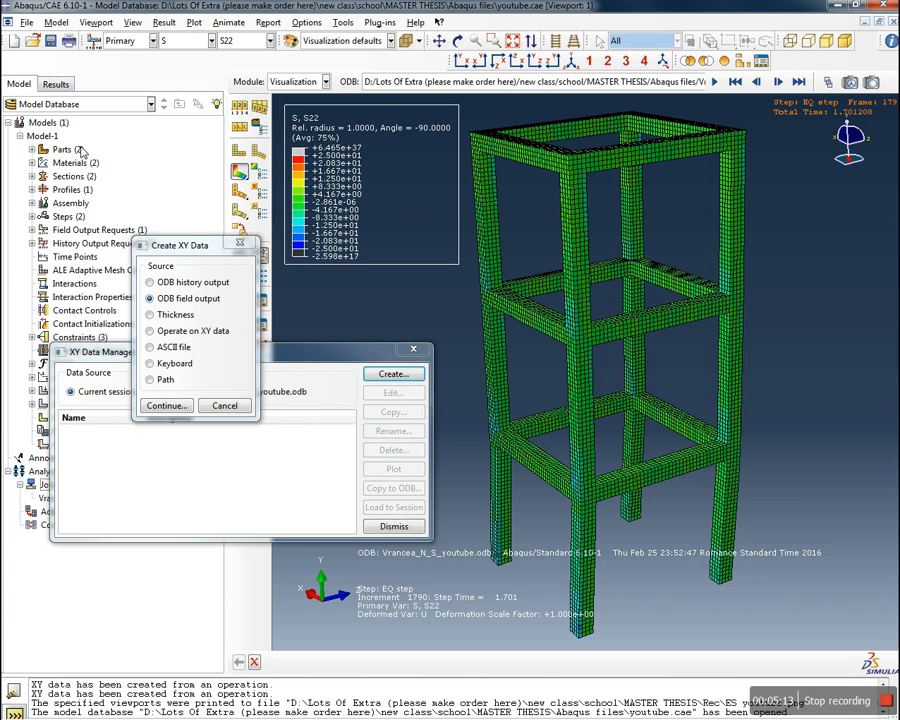
pyautogui.click(55, 84)
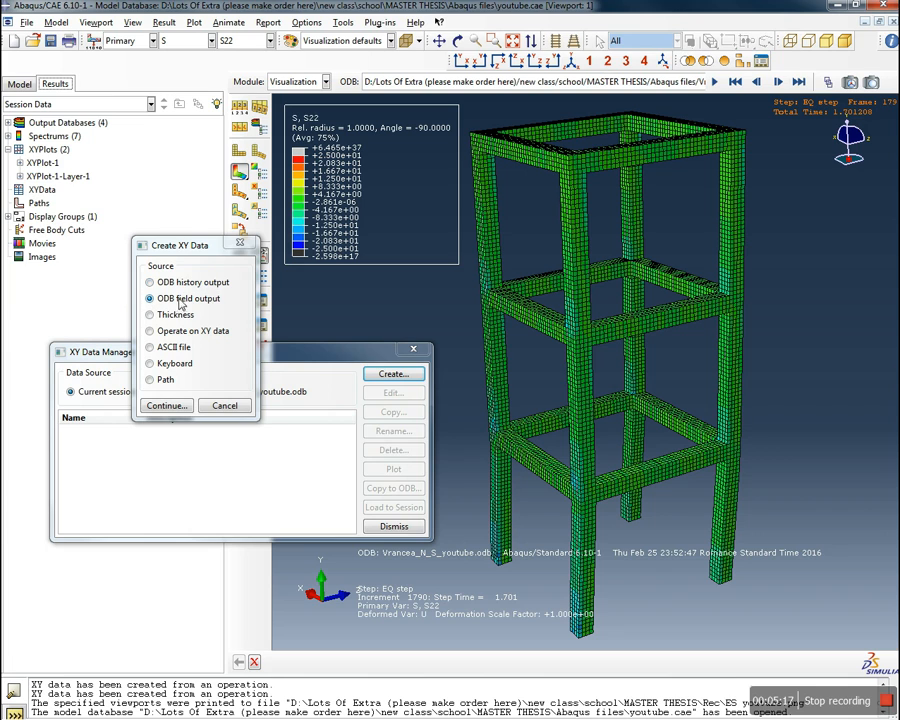
# Start XY data extraction from ODB field output and set the output variable position to Integration Point
pyautogui.click(167, 406)
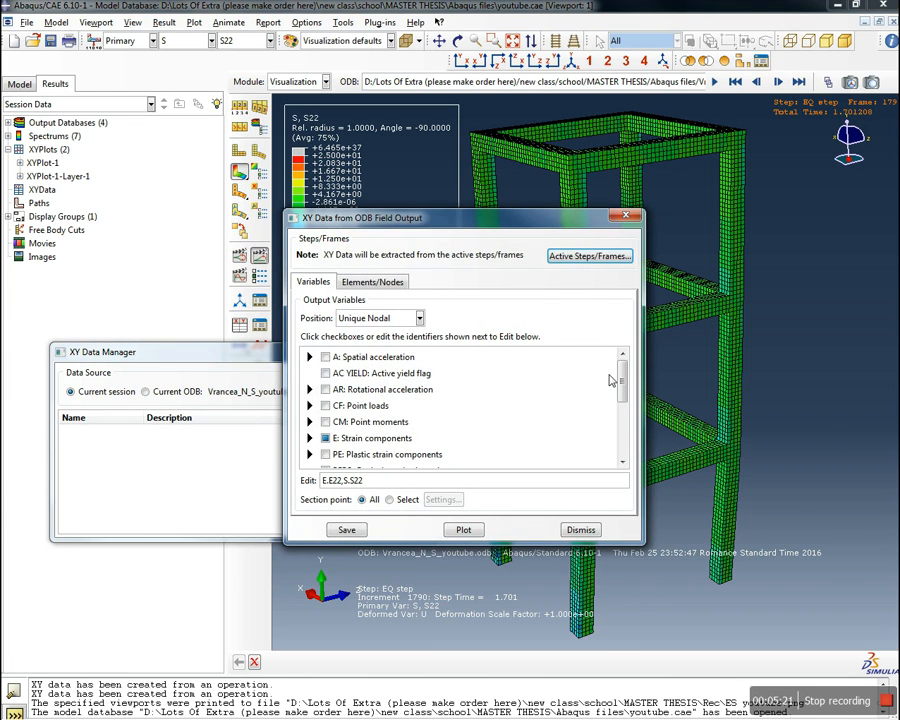
pyautogui.moveTo(620, 380)
pyautogui.mouseDown()
pyautogui.moveTo(621, 436)
pyautogui.moveTo(626, 403)
pyautogui.mouseUp()
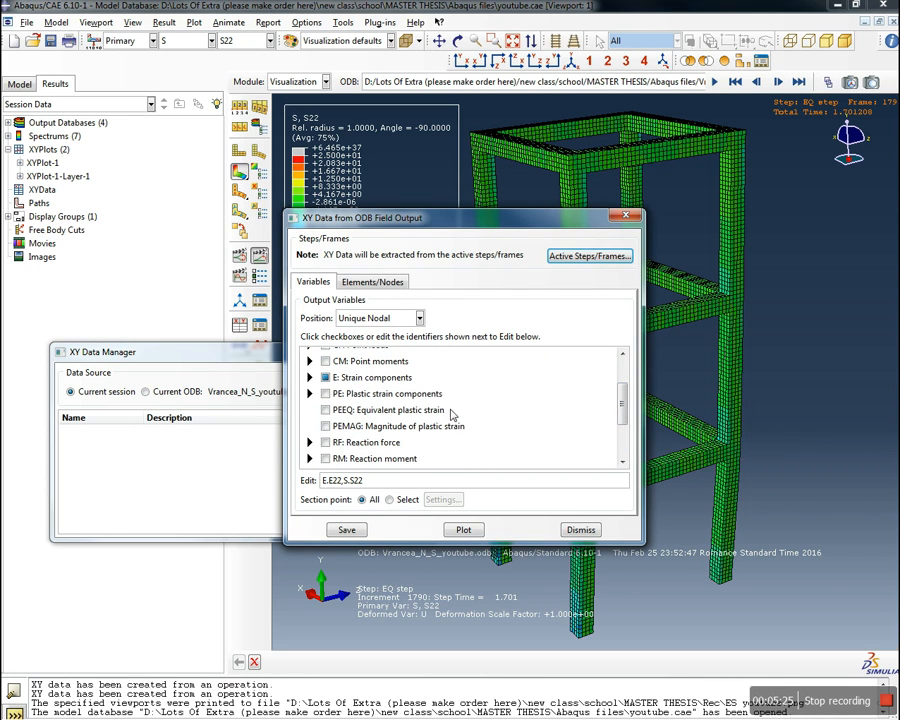
pyautogui.click(311, 377)
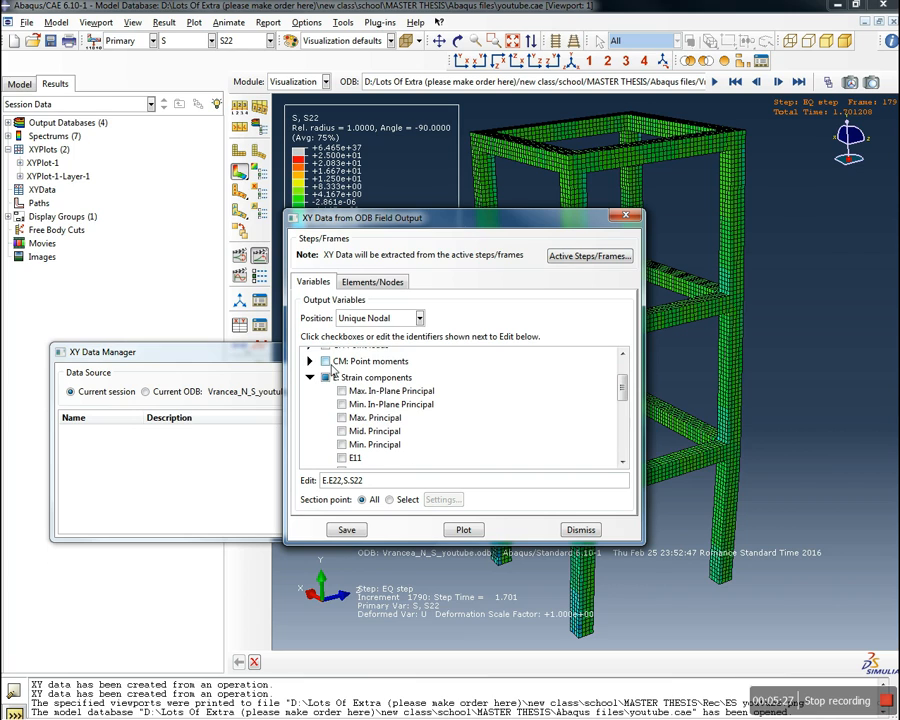
pyautogui.click(419, 318)
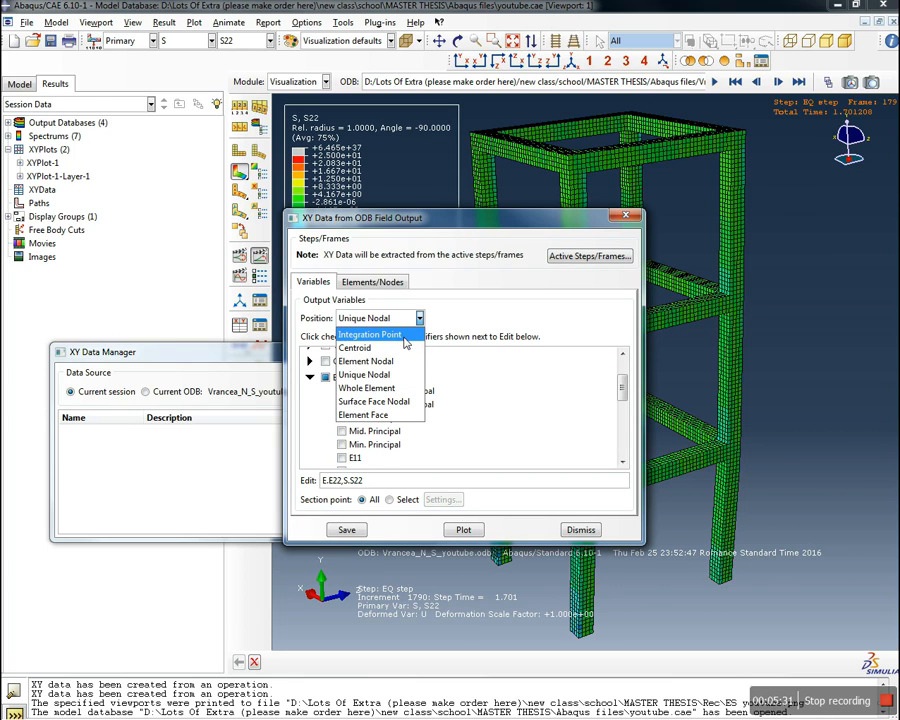
pyautogui.click(403, 336)
# Check which strain and stress components are selected for extraction in the output variables list
pyautogui.moveTo(617, 412); pyautogui.dragTo(621, 382)
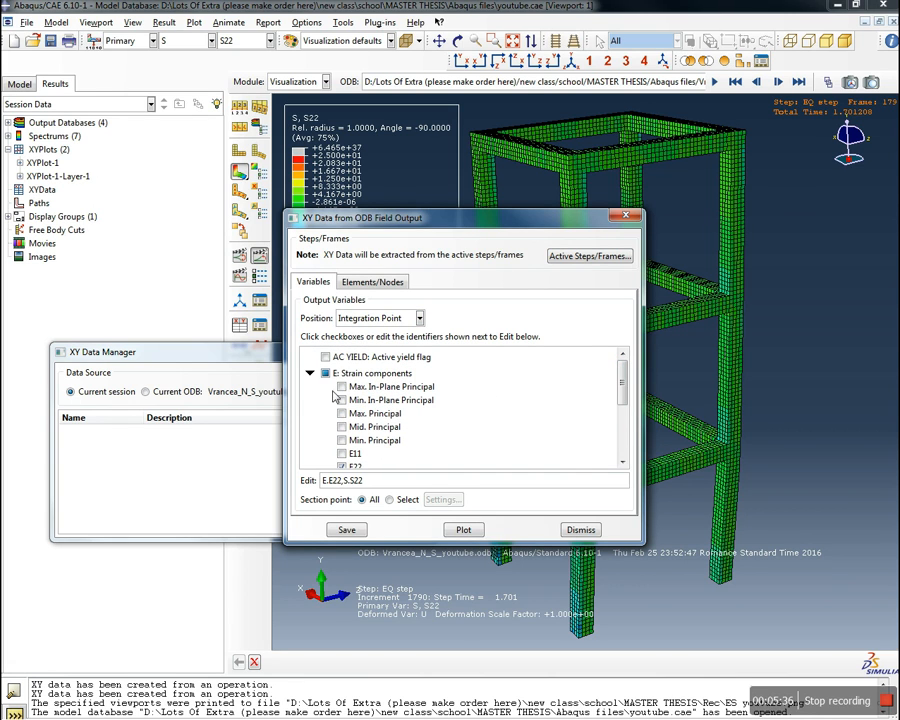
pyautogui.click(310, 373)
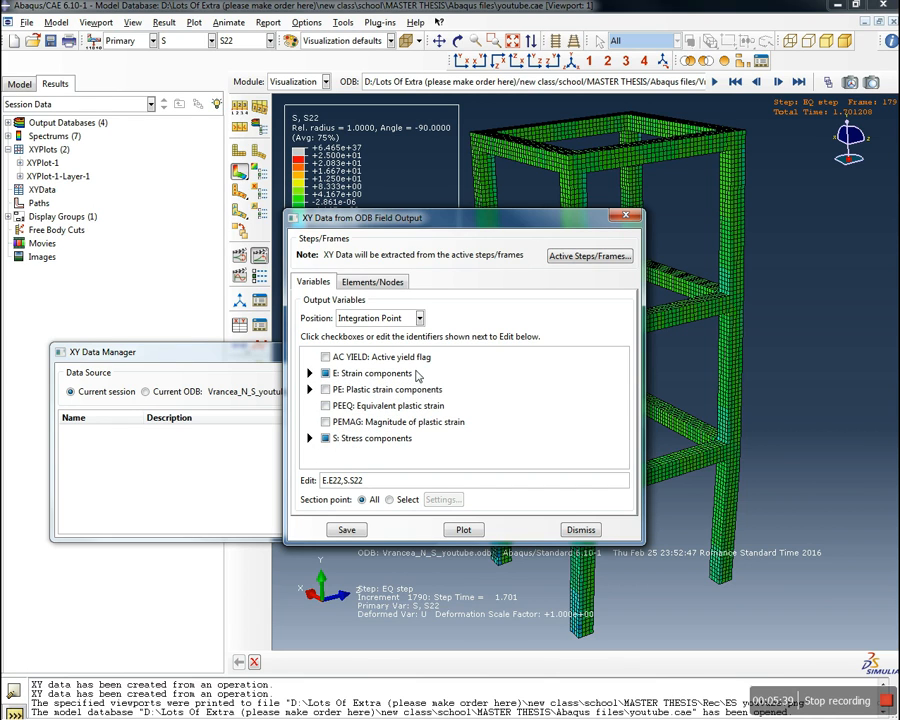
pyautogui.click(310, 373)
pyautogui.scroll(-1, 360, 415)
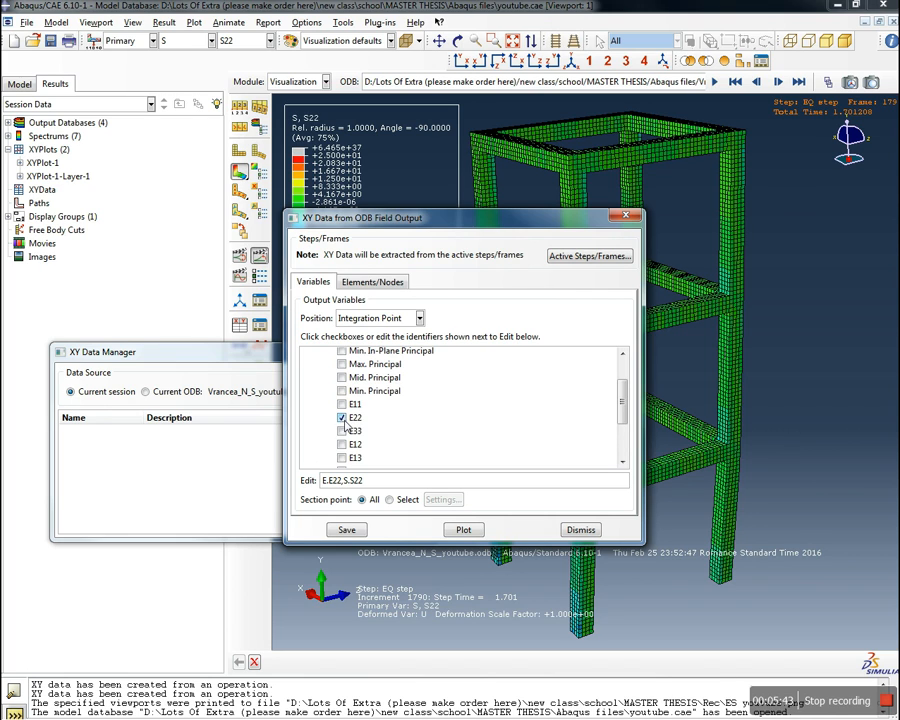
pyautogui.scroll(-2, 345, 424)
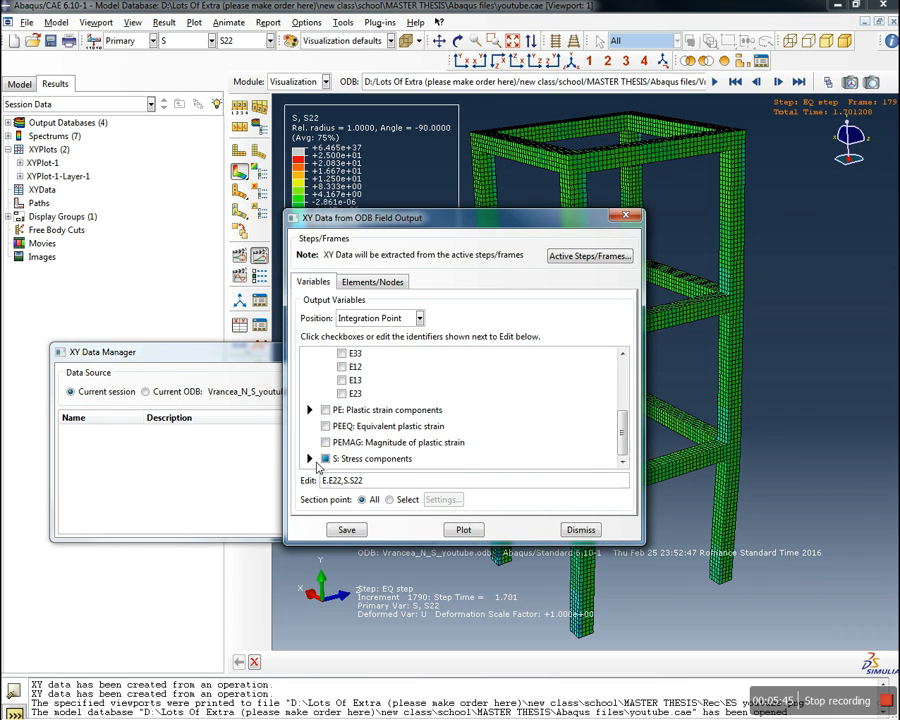
pyautogui.click(310, 459)
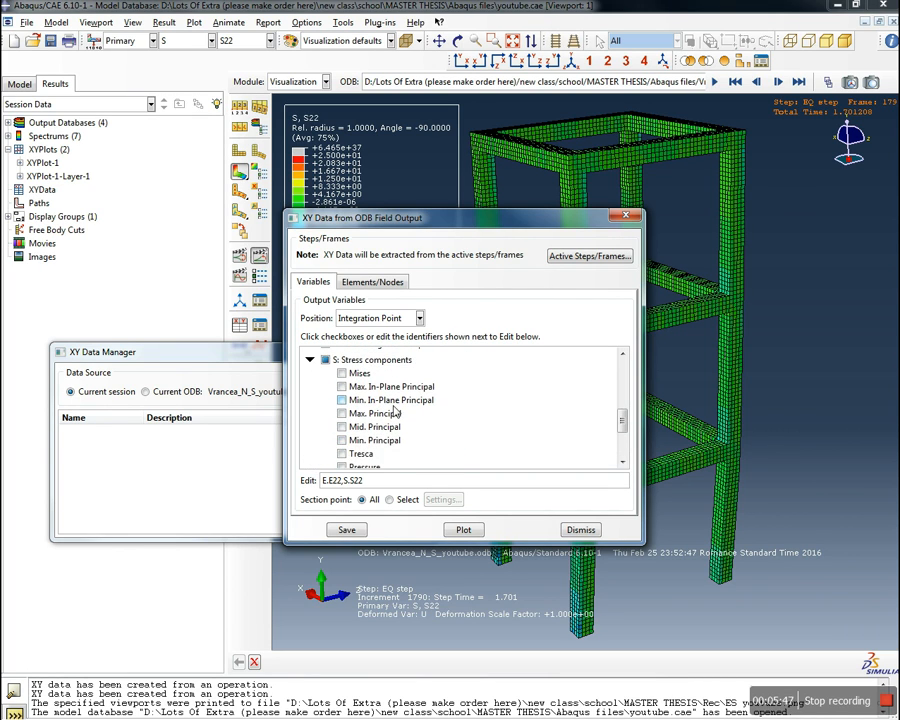
pyautogui.scroll(-2, 398, 415)
pyautogui.scroll(7, 380, 450)
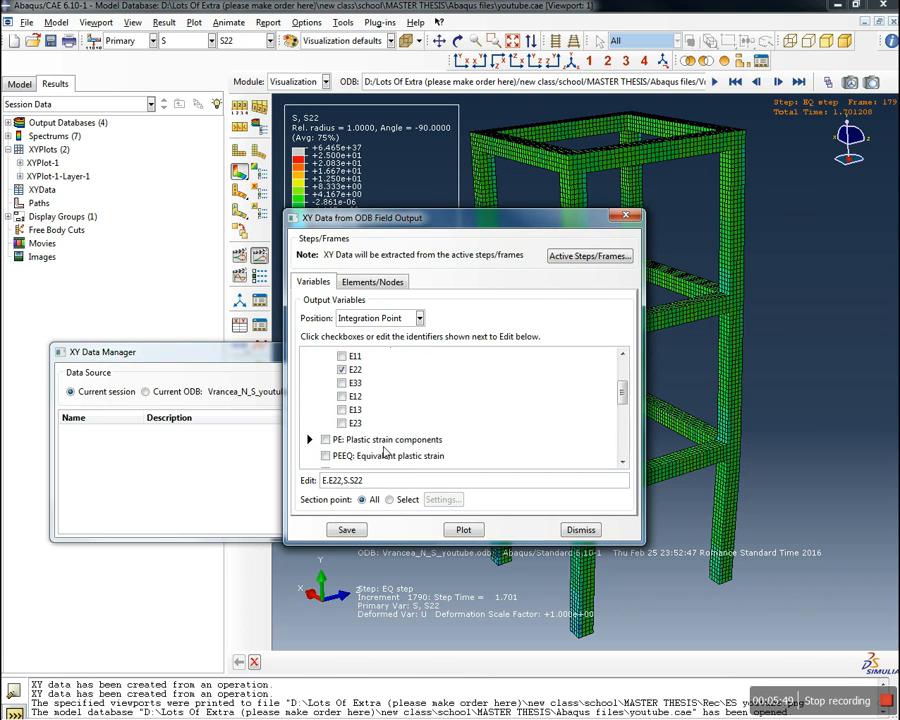
# Pick one element at the base of the front column from the viewport and save its E22 and S22 XY data
pyautogui.click(374, 283)
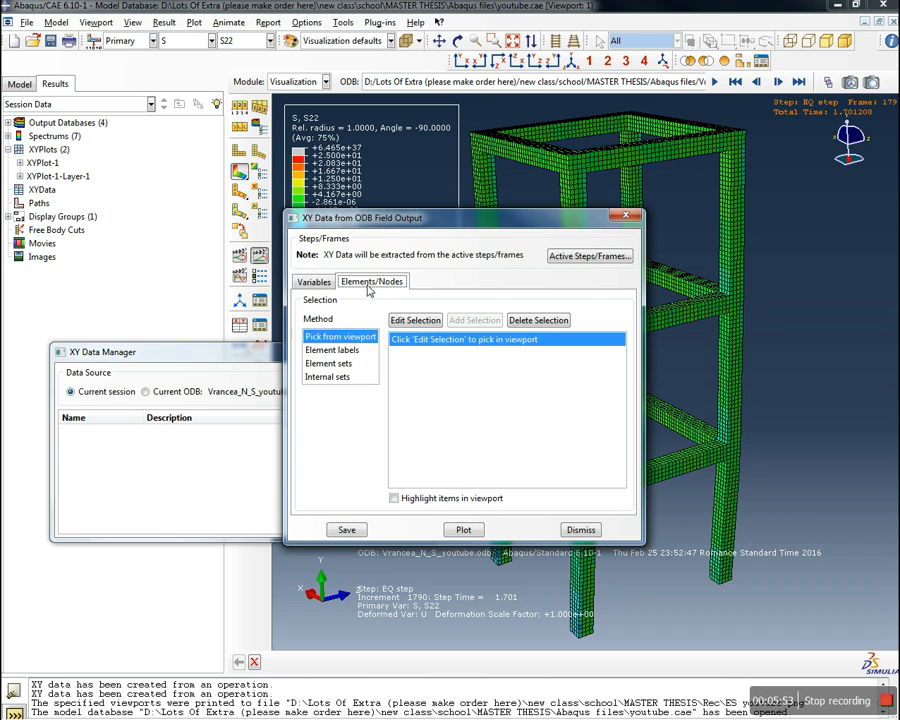
pyautogui.moveTo(443, 225); pyautogui.dragTo(257, 221)
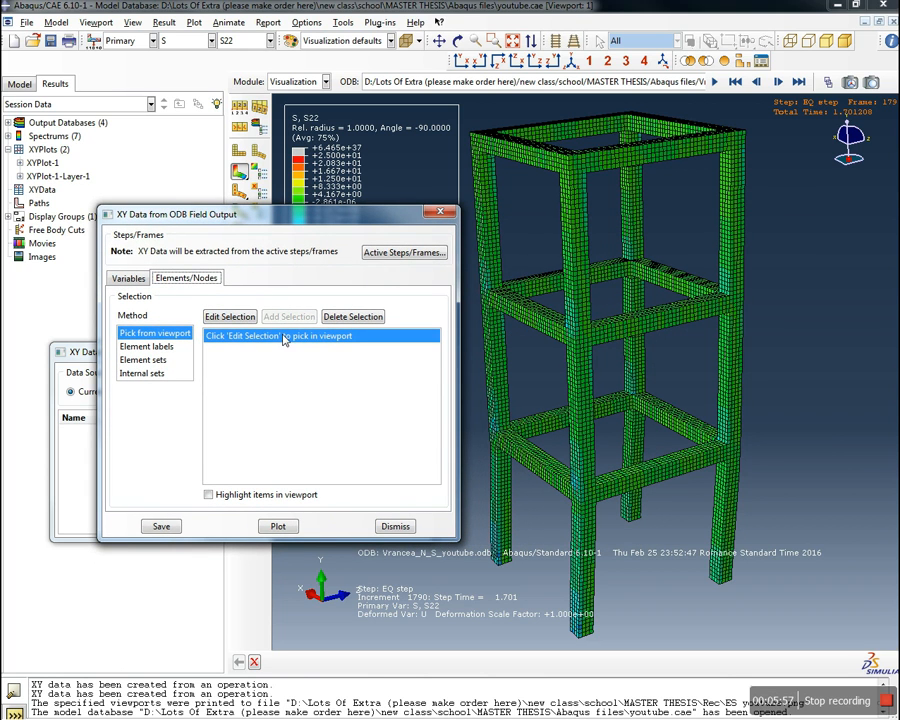
pyautogui.click(240, 316)
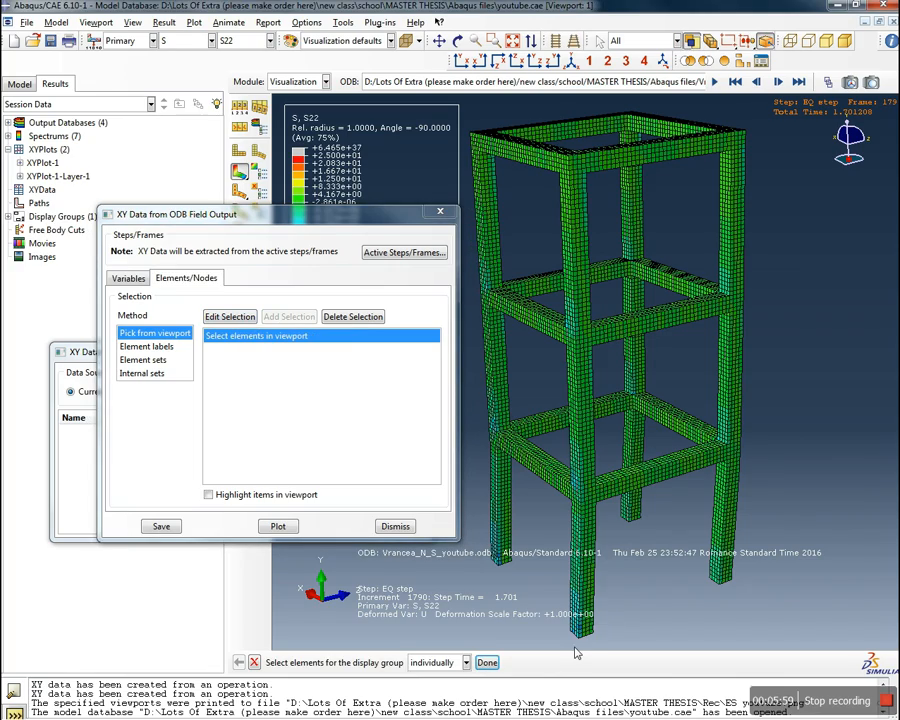
pyautogui.scroll(5, 576, 652)
pyautogui.scroll(-9, 575, 646)
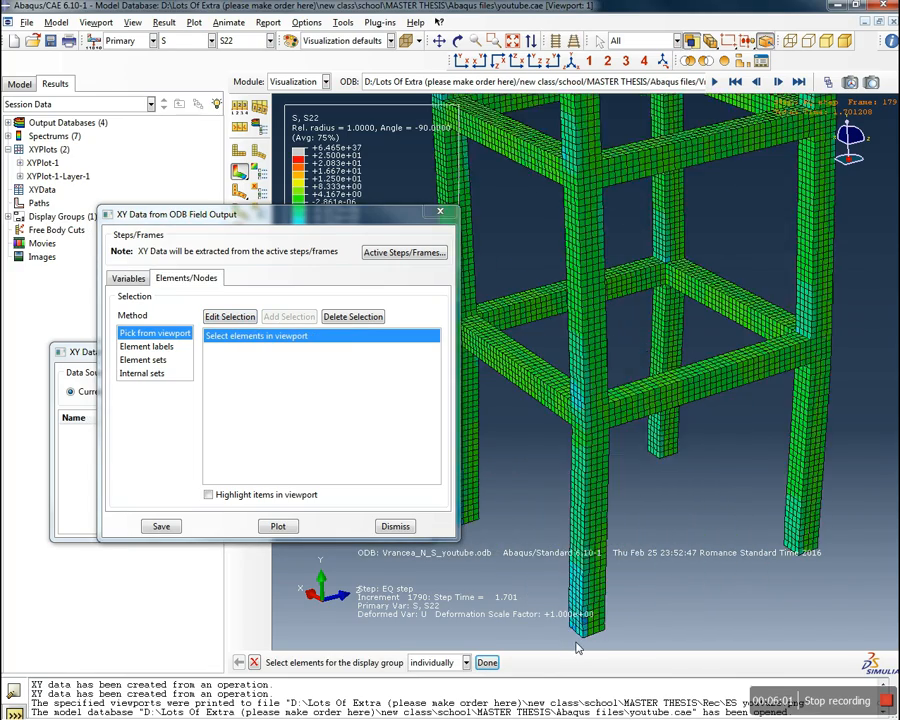
pyautogui.scroll(-8, 576, 645)
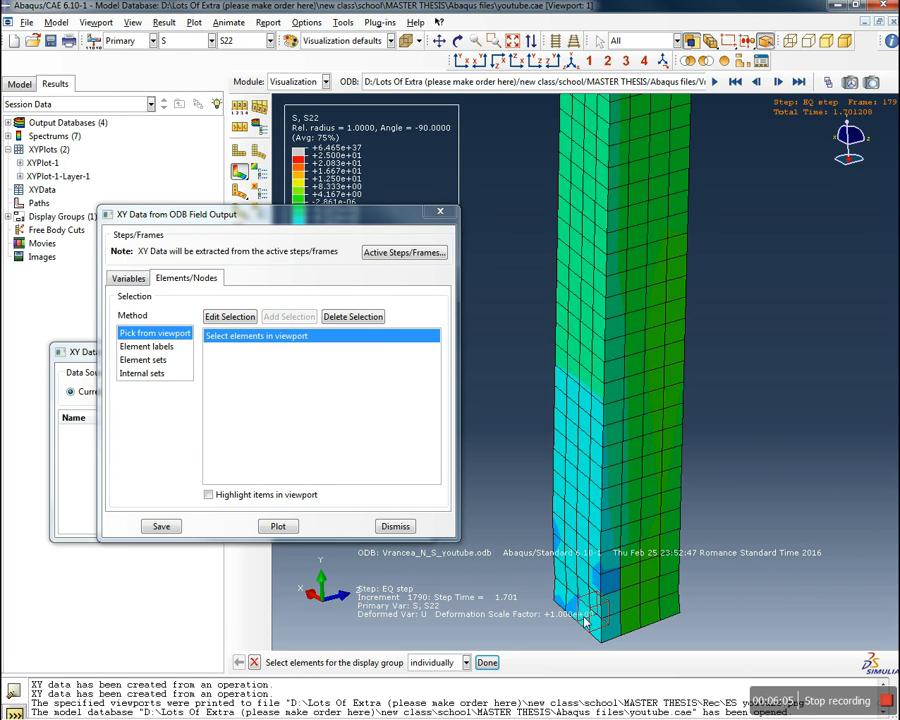
pyautogui.click(487, 663)
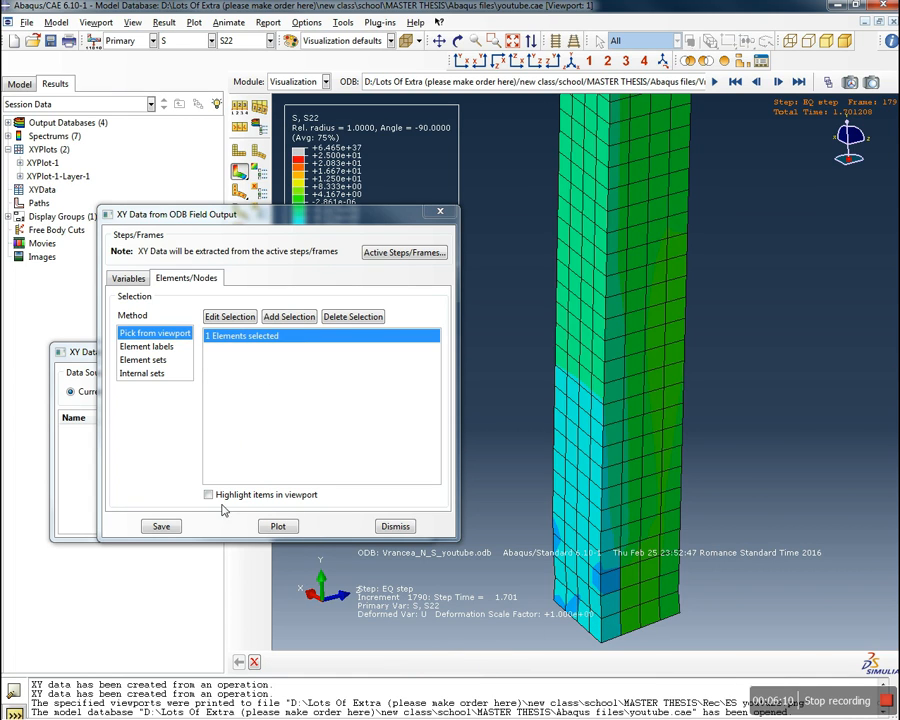
pyautogui.click(164, 527)
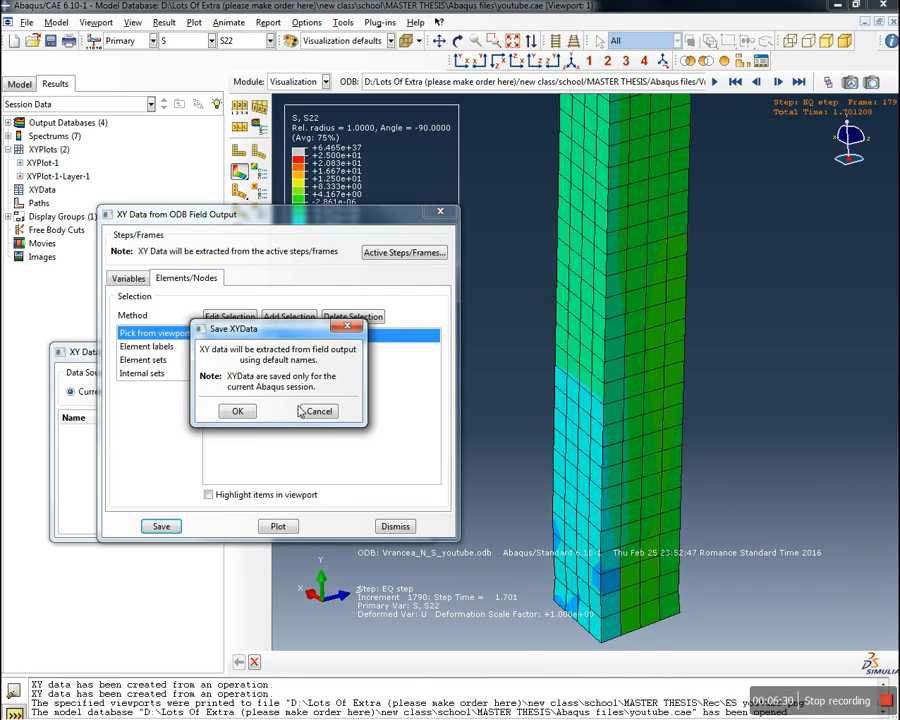
pyautogui.click(238, 412)
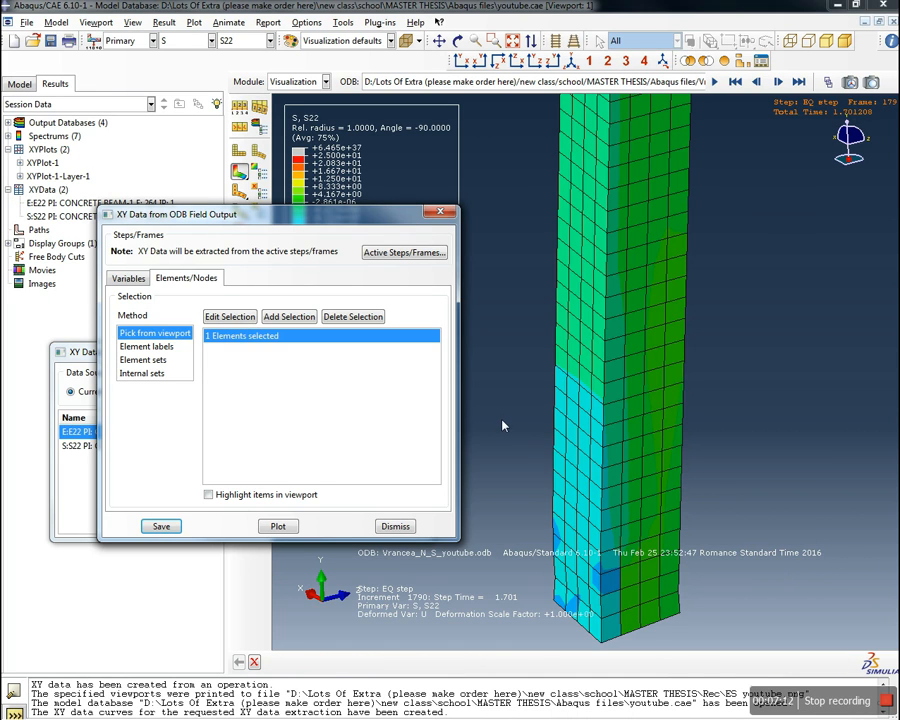
# Rename the extracted E22 strain data as "E:E22 bottom col 1"
pyautogui.moveTo(268, 224); pyautogui.dragTo(691, 220)
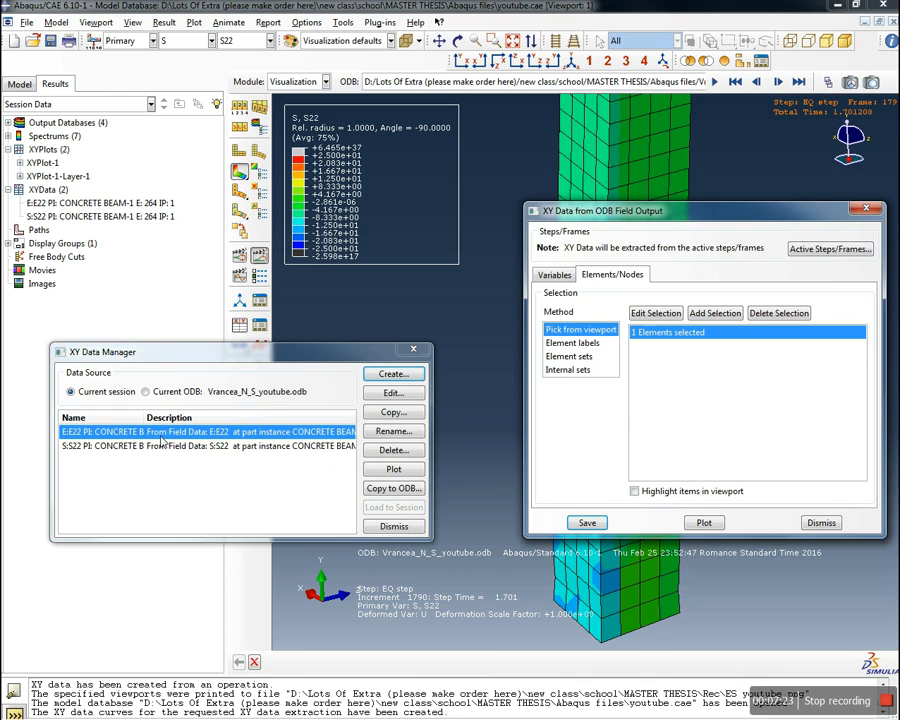
pyautogui.click(388, 433)
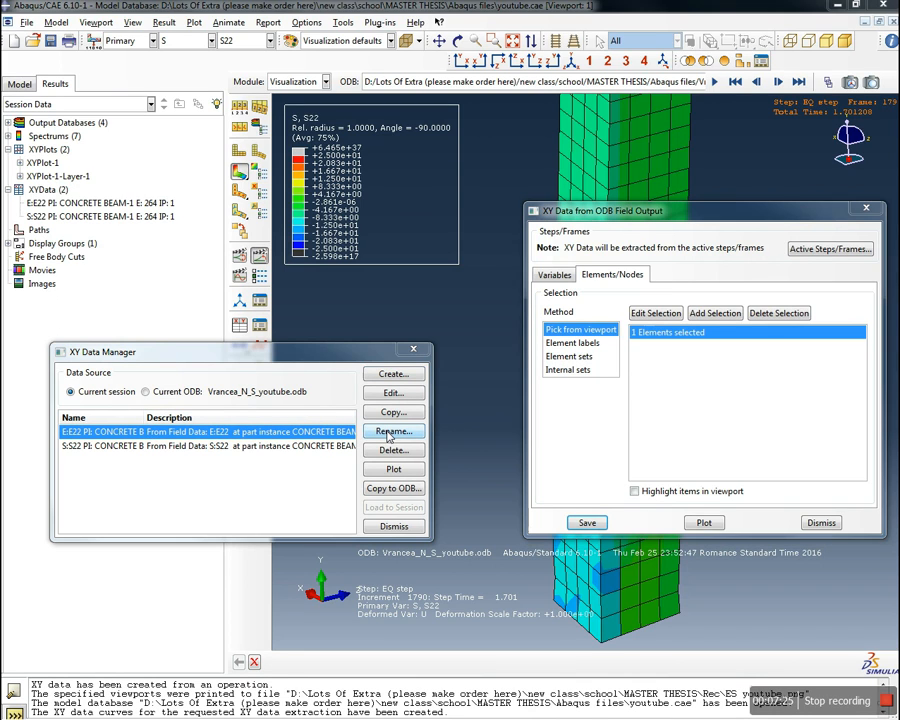
pyautogui.moveTo(456, 256); pyautogui.dragTo(306, 291)
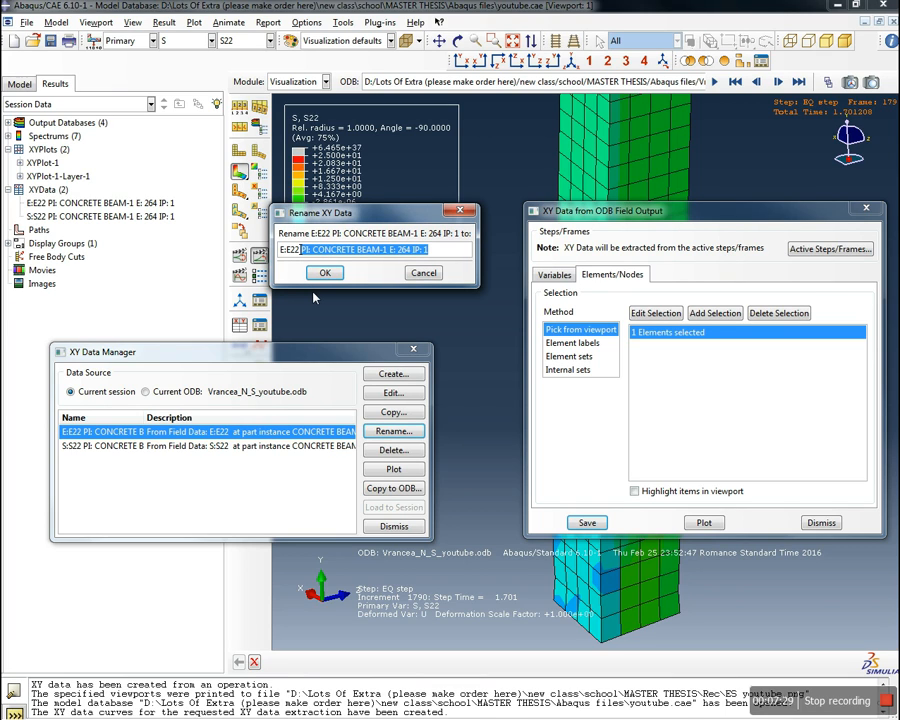
pyautogui.write('b')
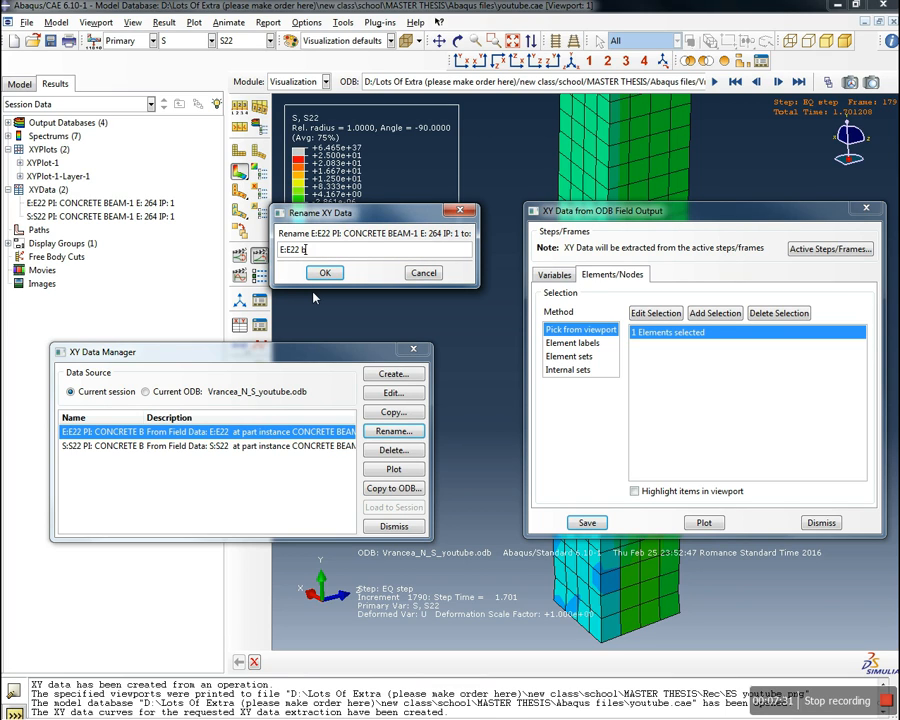
pyautogui.write('ottom col 1')
pyautogui.click(325, 273)
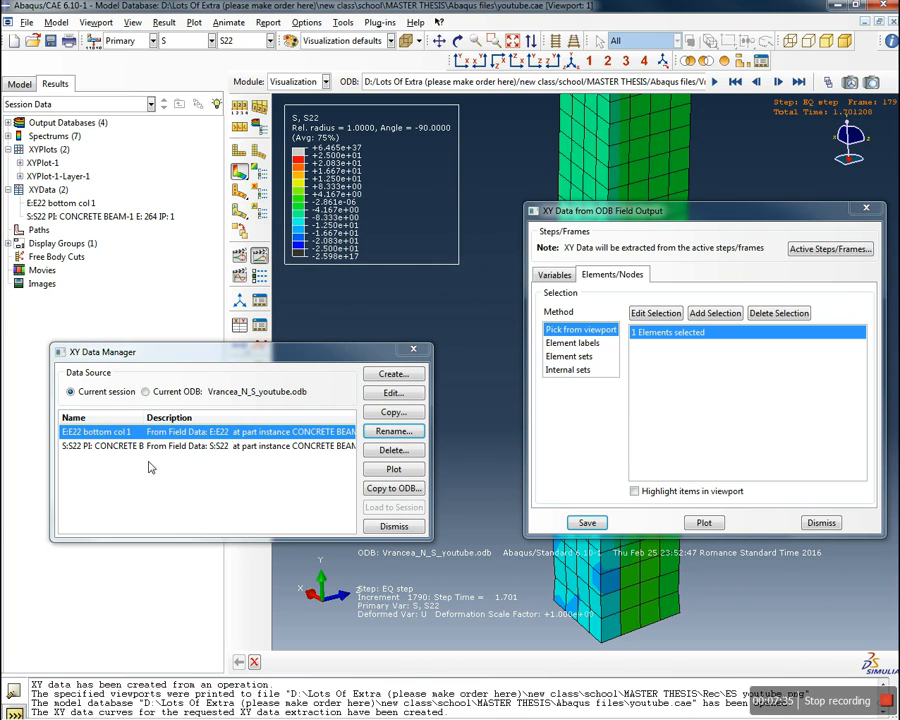
# Rename the extracted S22 stress data as "S:S22 bottom col 1"
pyautogui.click(137, 446)
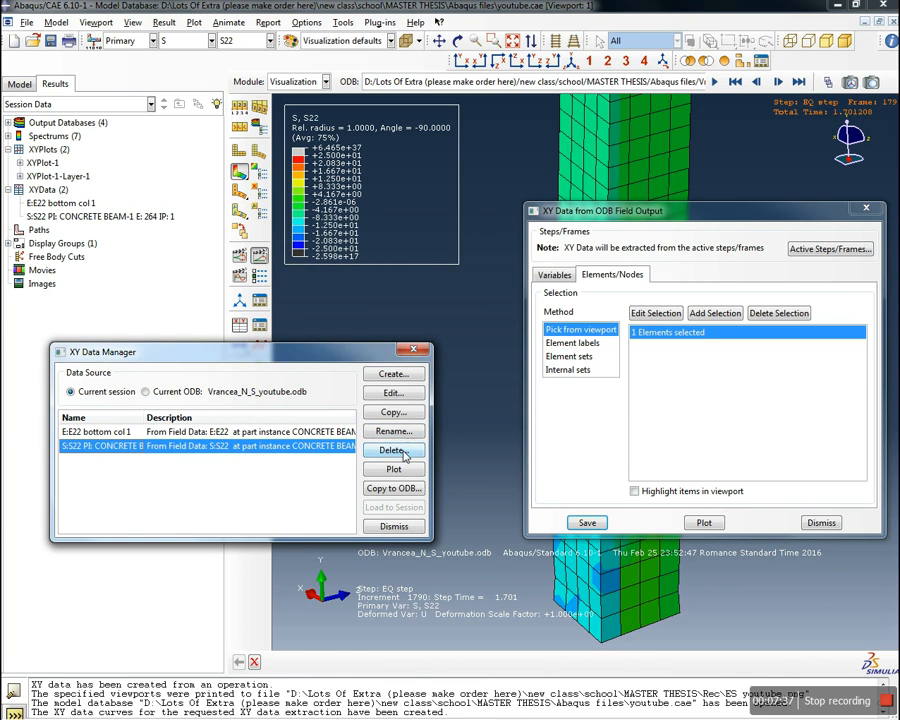
pyautogui.click(394, 431)
pyautogui.moveTo(454, 254); pyautogui.dragTo(309, 296)
pyautogui.write('b')
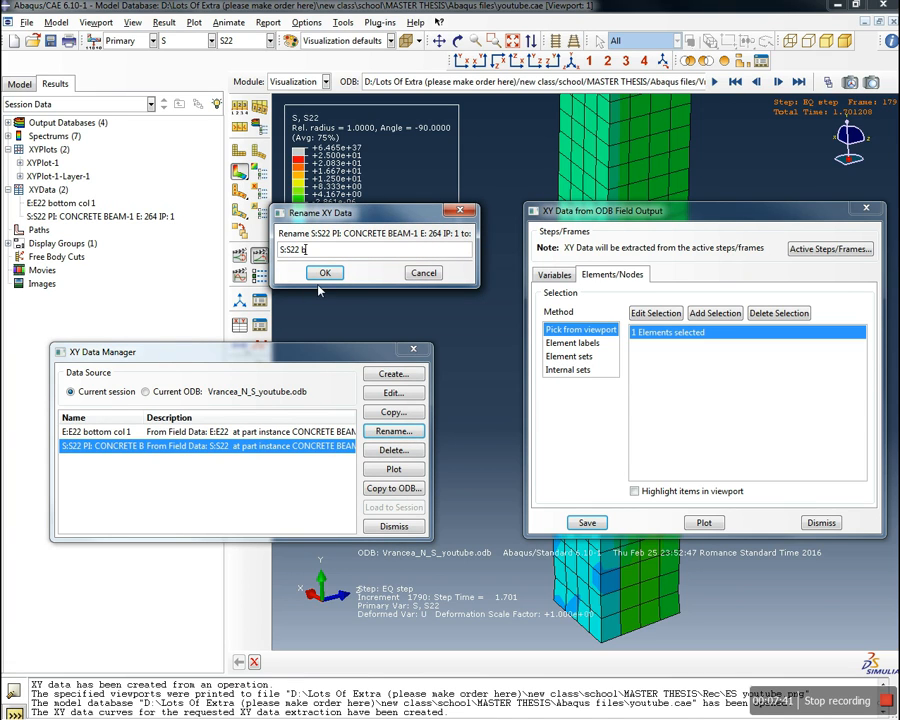
pyautogui.write('ottom col 1')
pyautogui.click(325, 273)
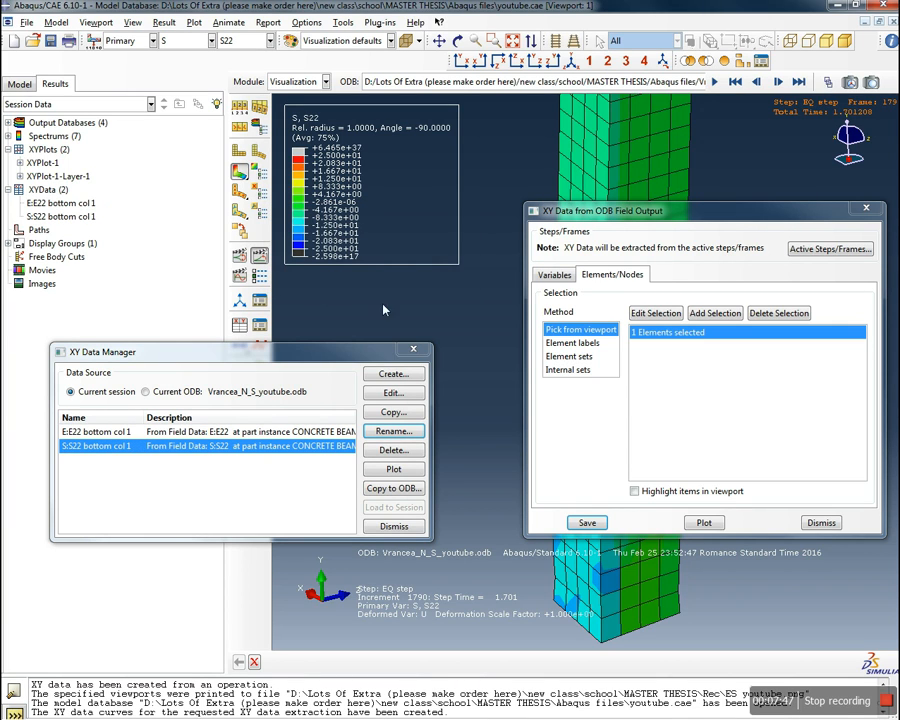
# Replace the picked element with one on the front column at the lowest beam joint, and save its E22 and S22 XY data
pyautogui.moveTo(620, 211); pyautogui.dragTo(167, 251)
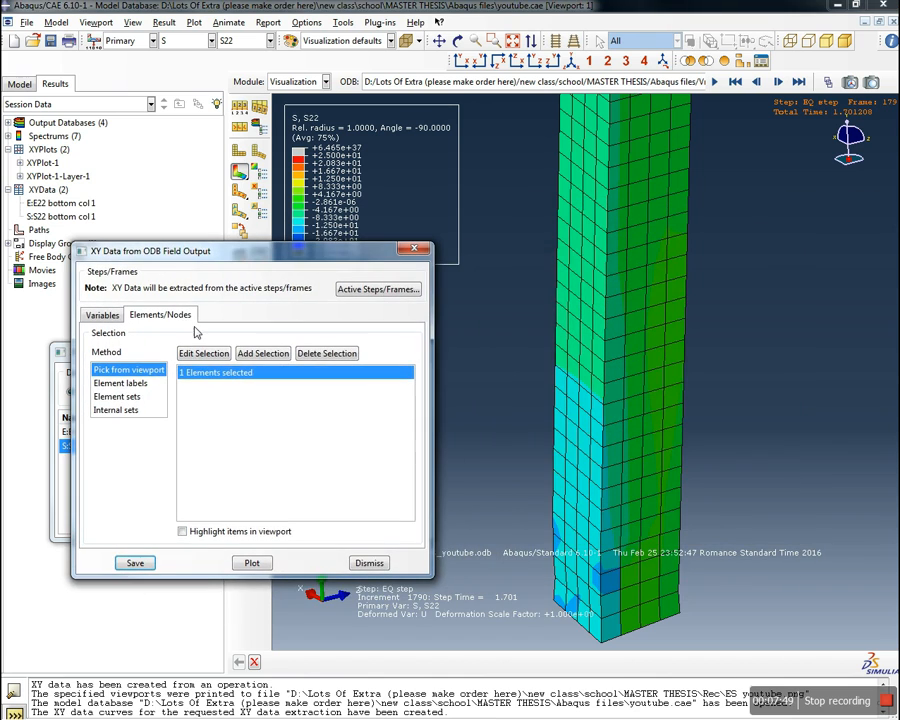
pyautogui.click(512, 40)
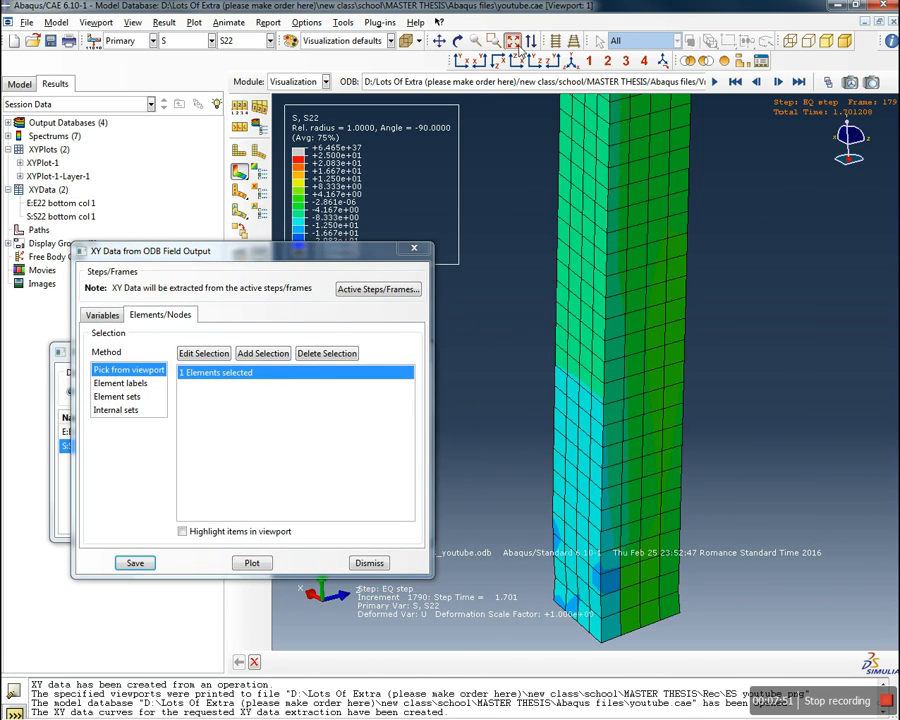
pyautogui.click(206, 356)
pyautogui.click(206, 356)
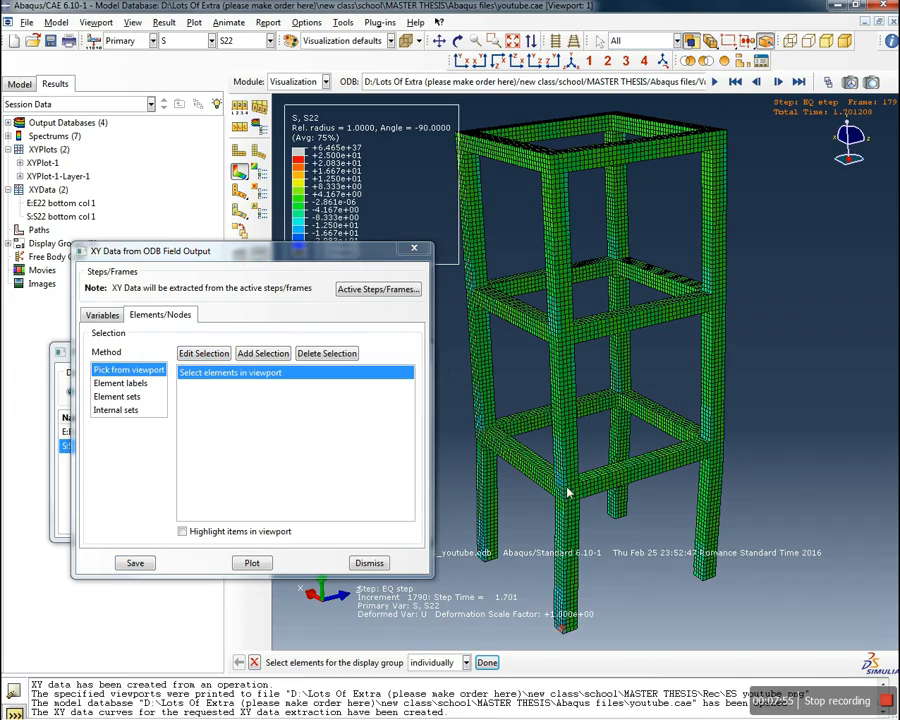
pyautogui.scroll(5, 566, 486)
pyautogui.scroll(5, 555, 500)
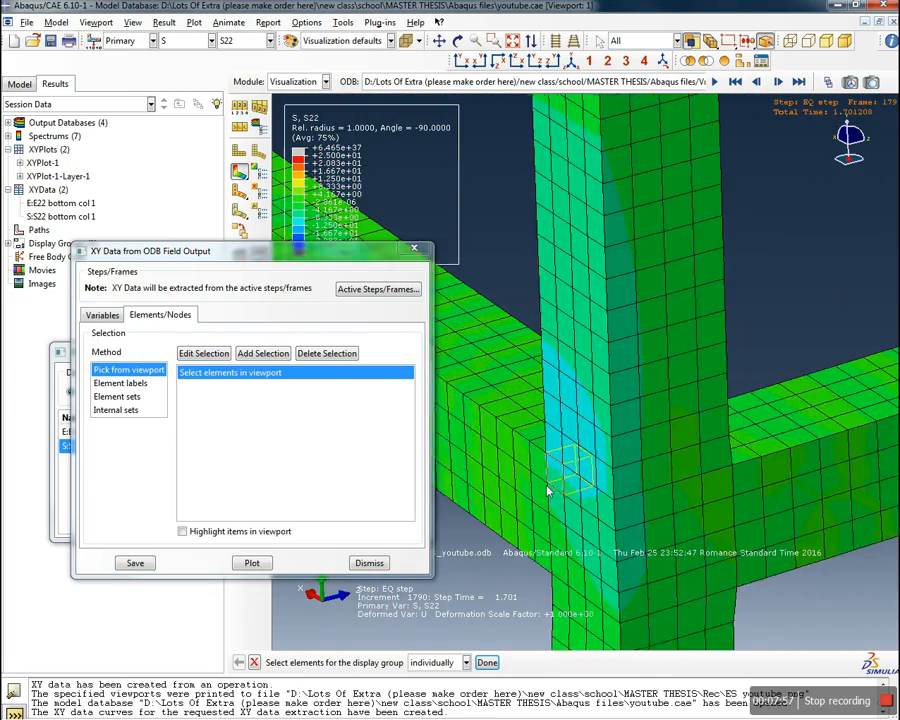
pyautogui.click(592, 468)
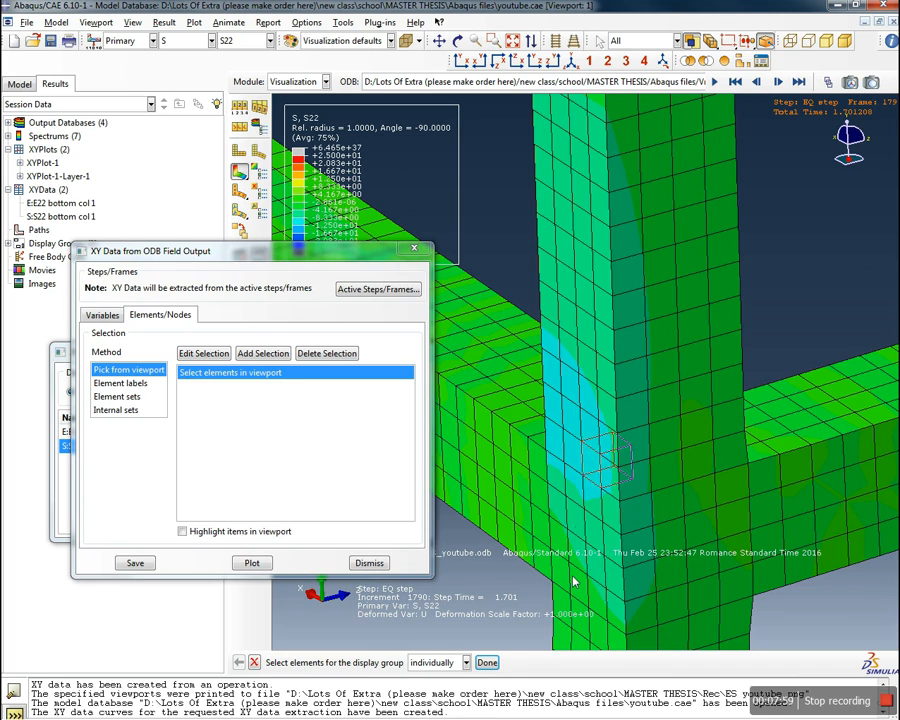
pyautogui.click(487, 663)
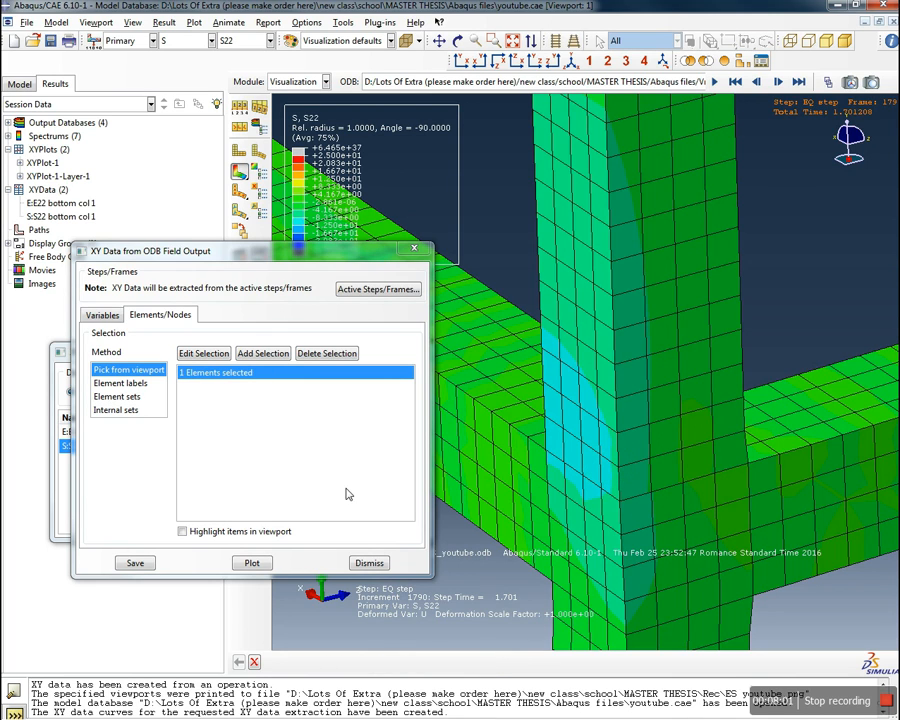
pyautogui.click(136, 564)
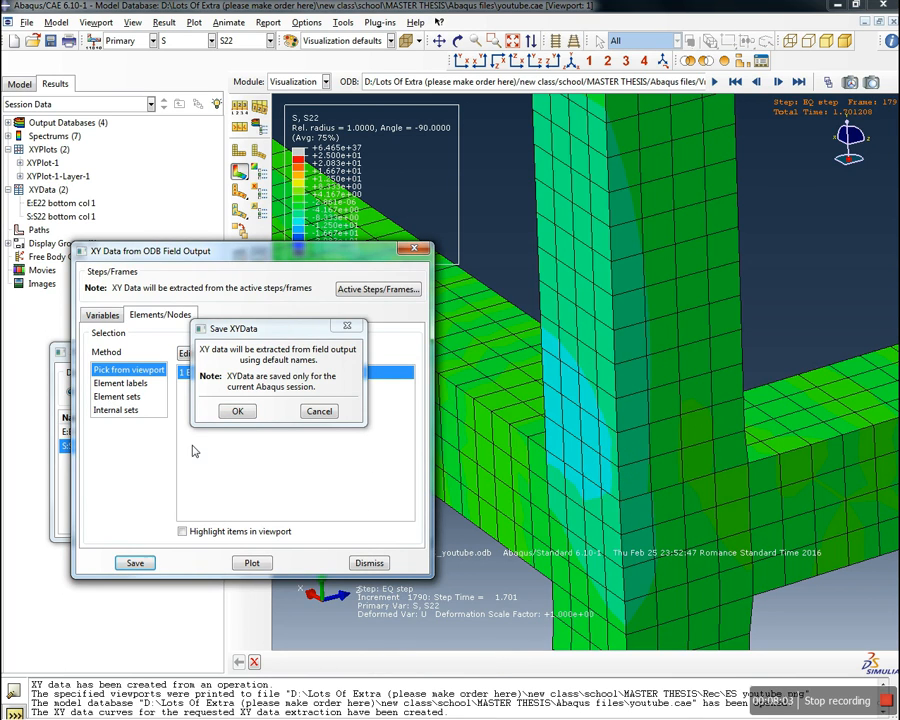
pyautogui.click(237, 410)
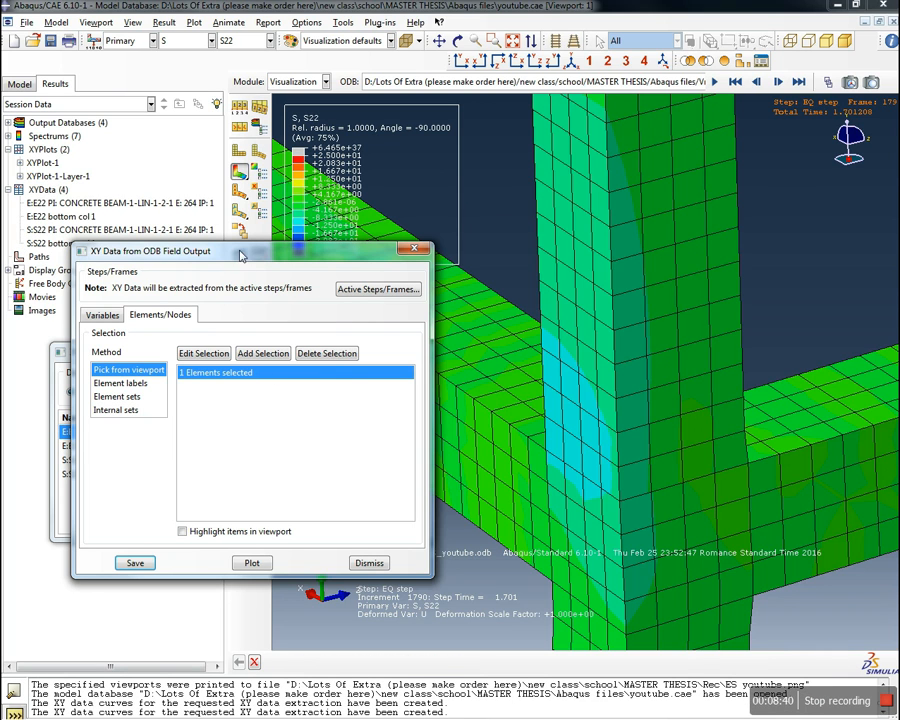
pyautogui.moveTo(200, 253); pyautogui.dragTo(624, 256)
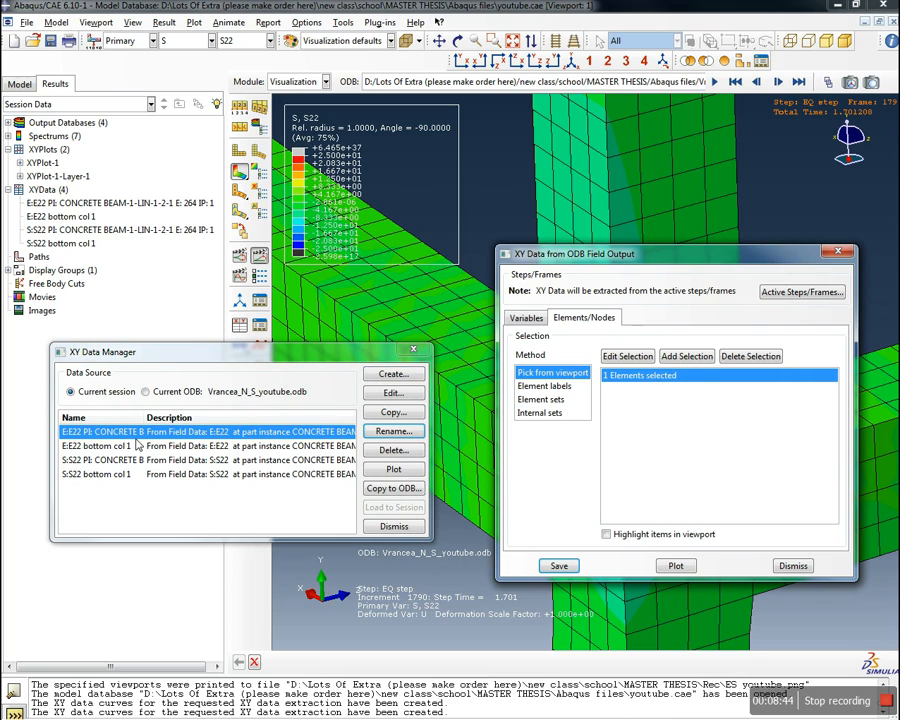
# Rename the newly extracted E22 strain data as "E:E22 bottom col 2"
pyautogui.click(395, 431)
pyautogui.moveTo(470, 253); pyautogui.dragTo(303, 301)
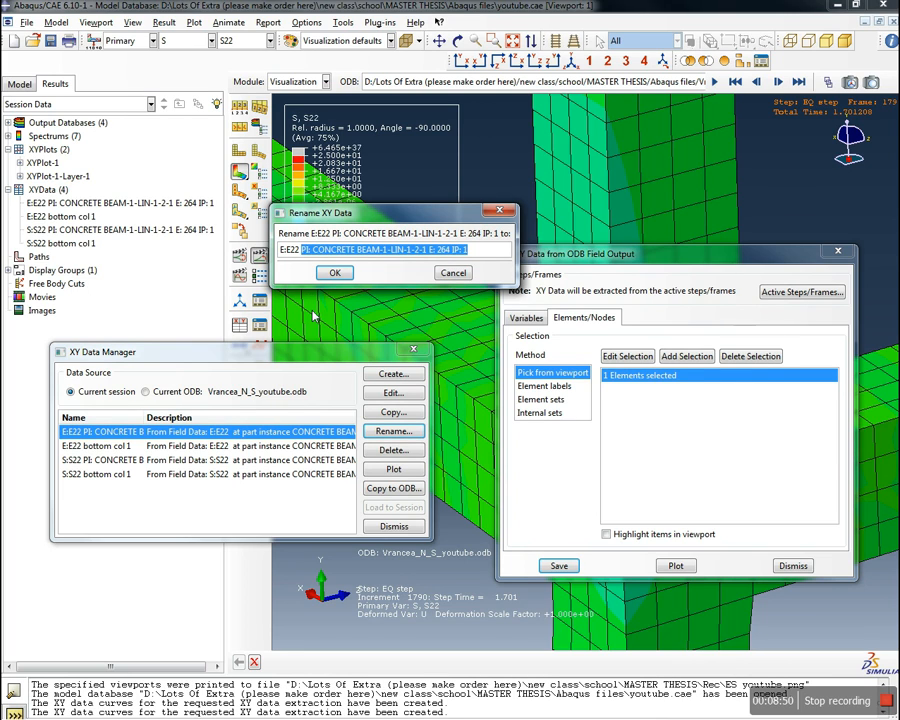
pyautogui.write('bottom col 2')
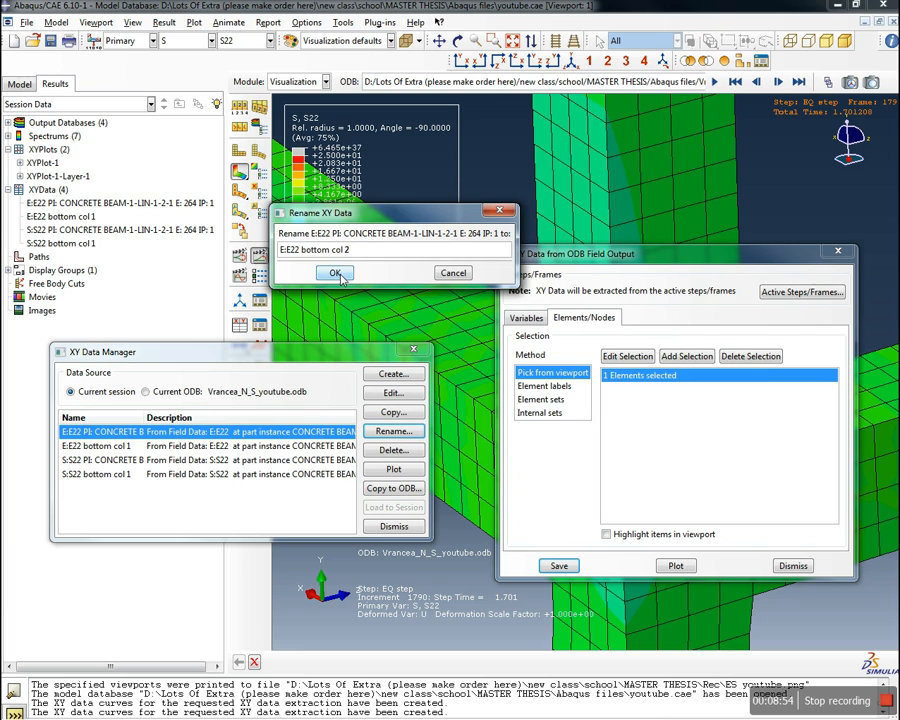
pyautogui.click(337, 274)
# Rename the newly extracted S22 stress data as "S:S22 bottom col 2"
pyautogui.click(141, 460)
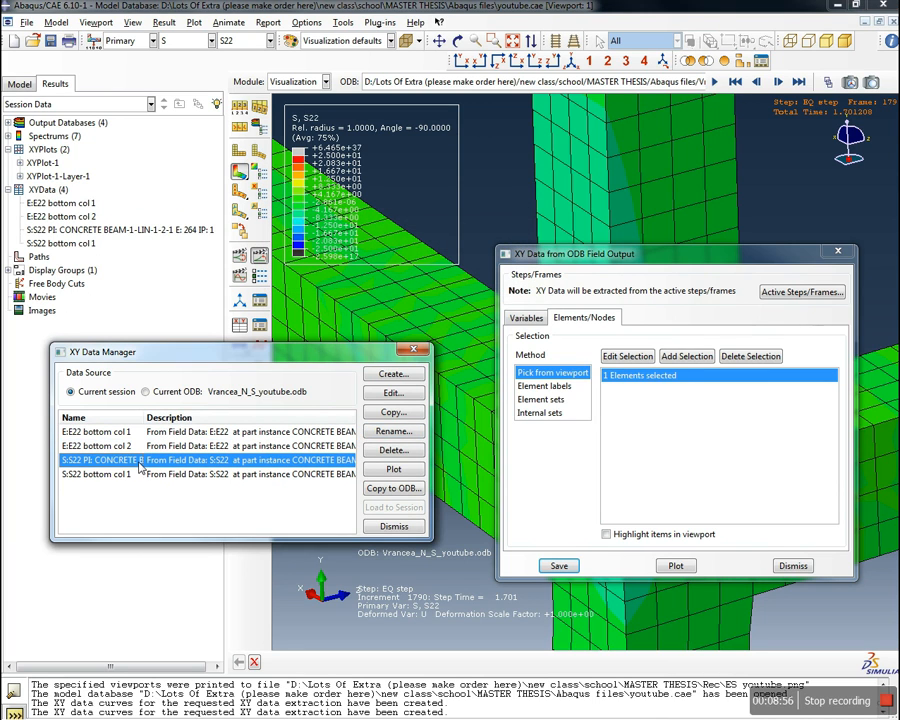
pyautogui.click(394, 431)
pyautogui.moveTo(468, 249); pyautogui.dragTo(357, 249)
pyautogui.moveTo(363, 292); pyautogui.dragTo(311, 317)
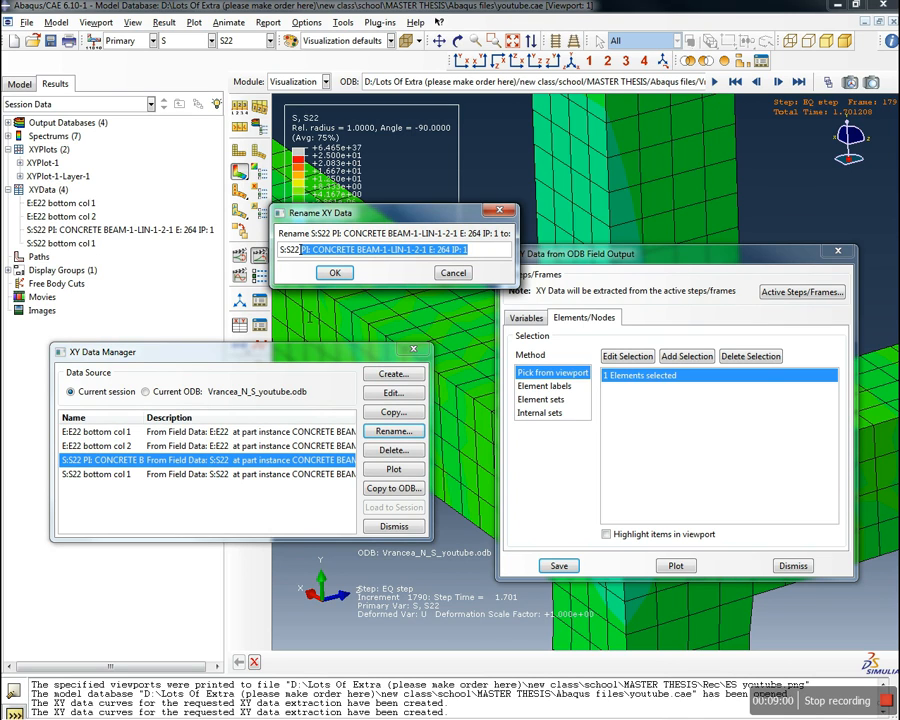
pyautogui.write('bottom')
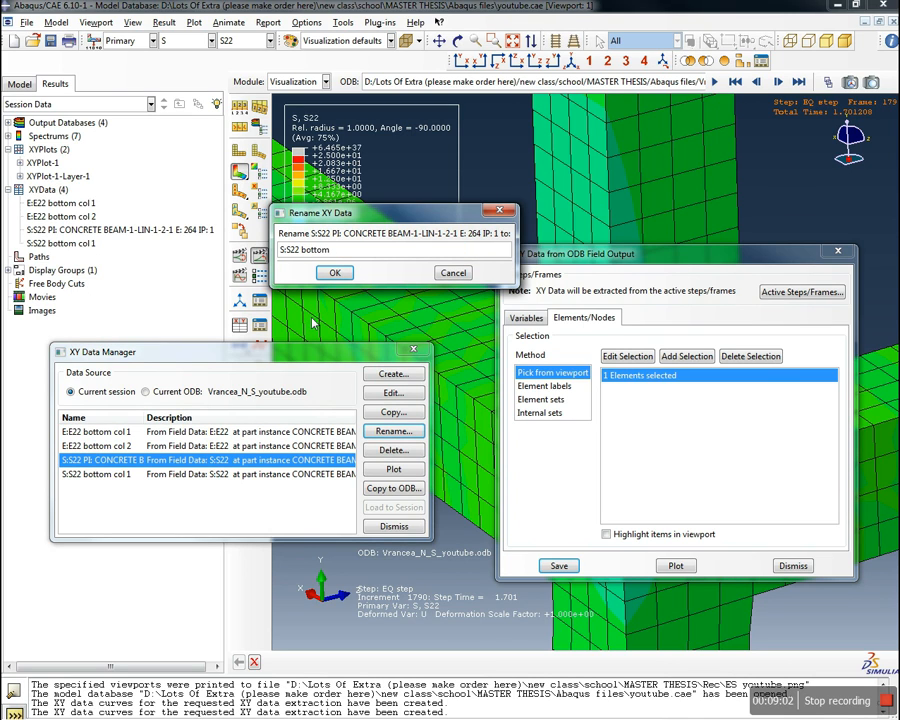
pyautogui.write(' col 2')
pyautogui.click(339, 274)
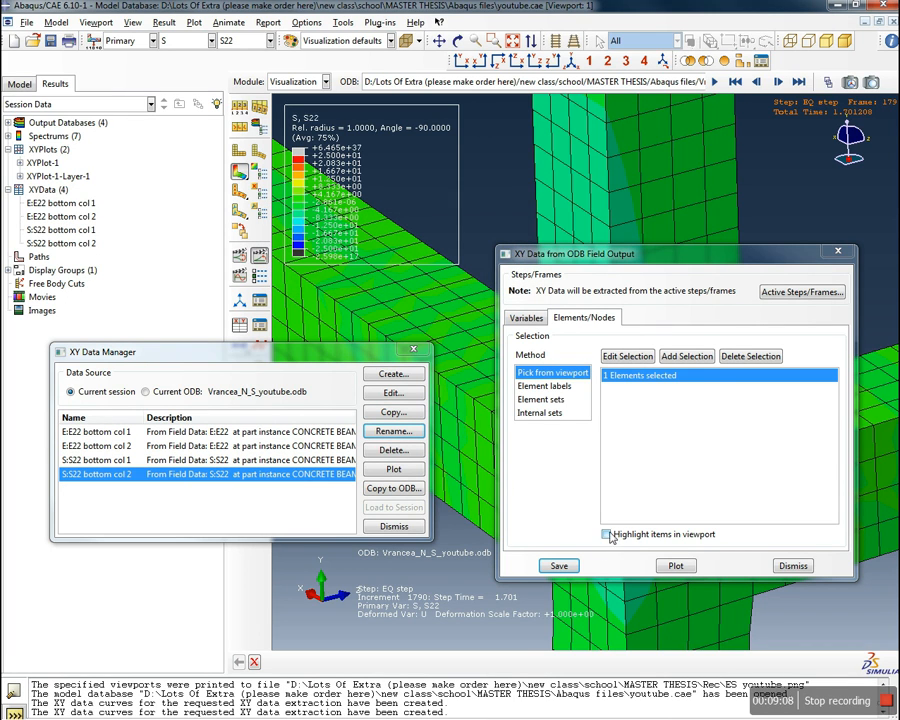
# Replace the picked element with one on the front column just above the middle-level beam joint
pyautogui.moveTo(634, 266); pyautogui.dragTo(221, 275)
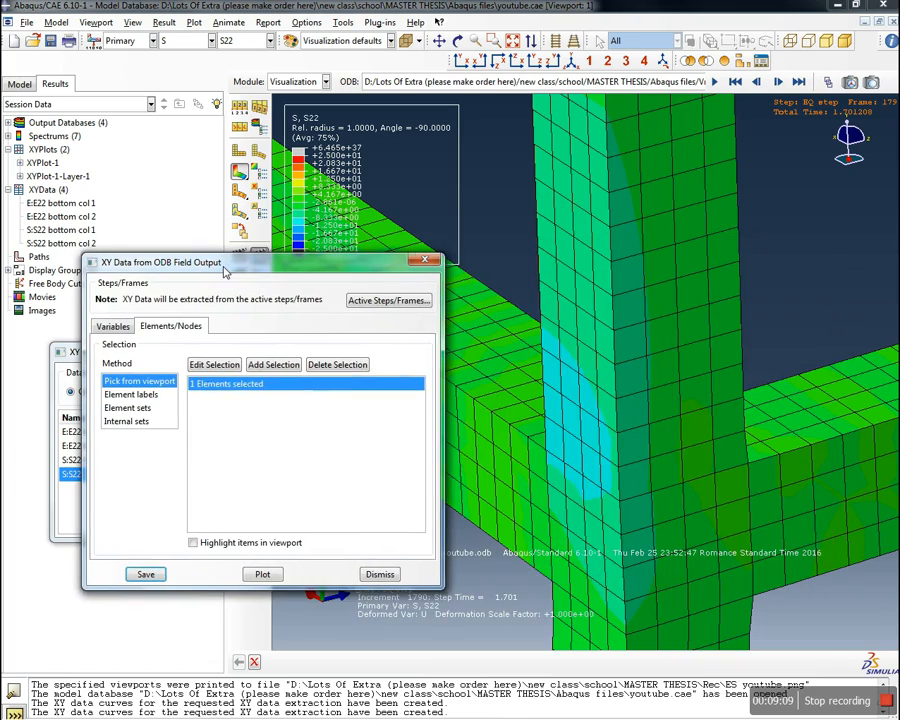
pyautogui.click(216, 366)
pyautogui.click(512, 42)
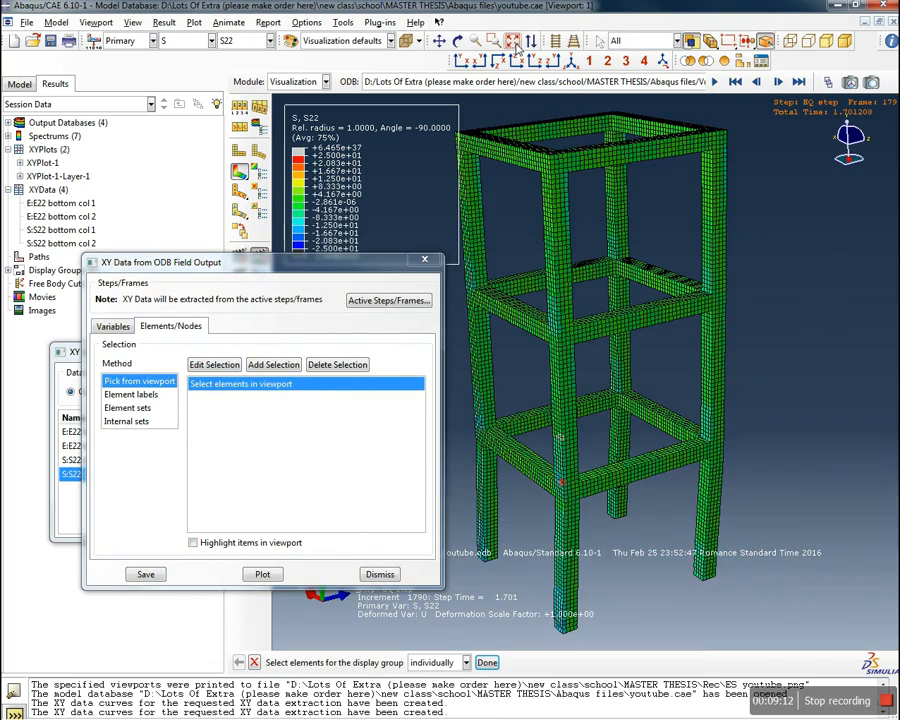
pyautogui.scroll(-5, 540, 320)
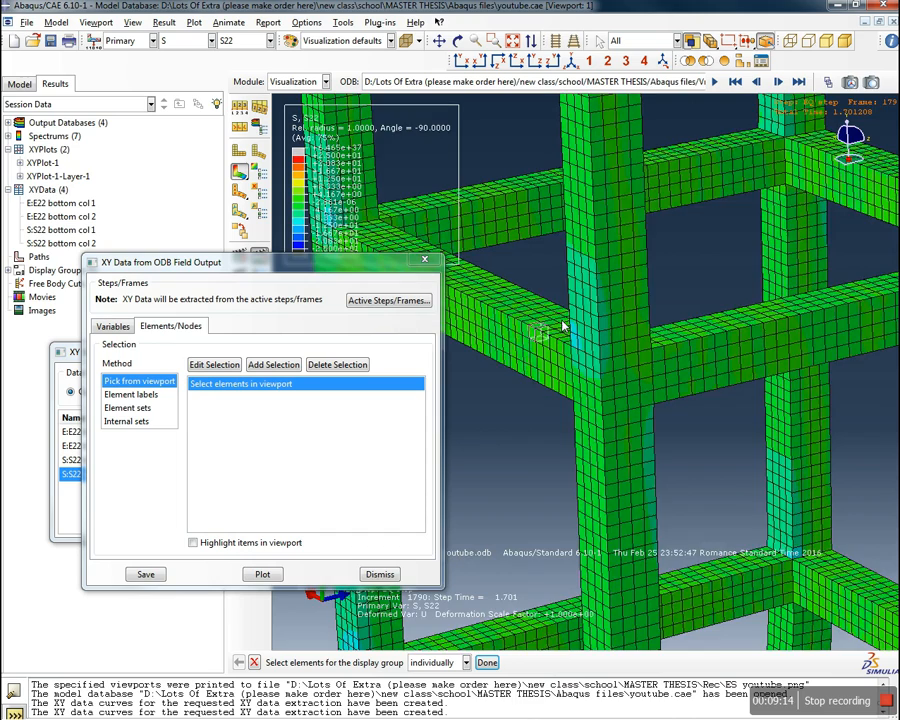
pyautogui.scroll(-3, 567, 342)
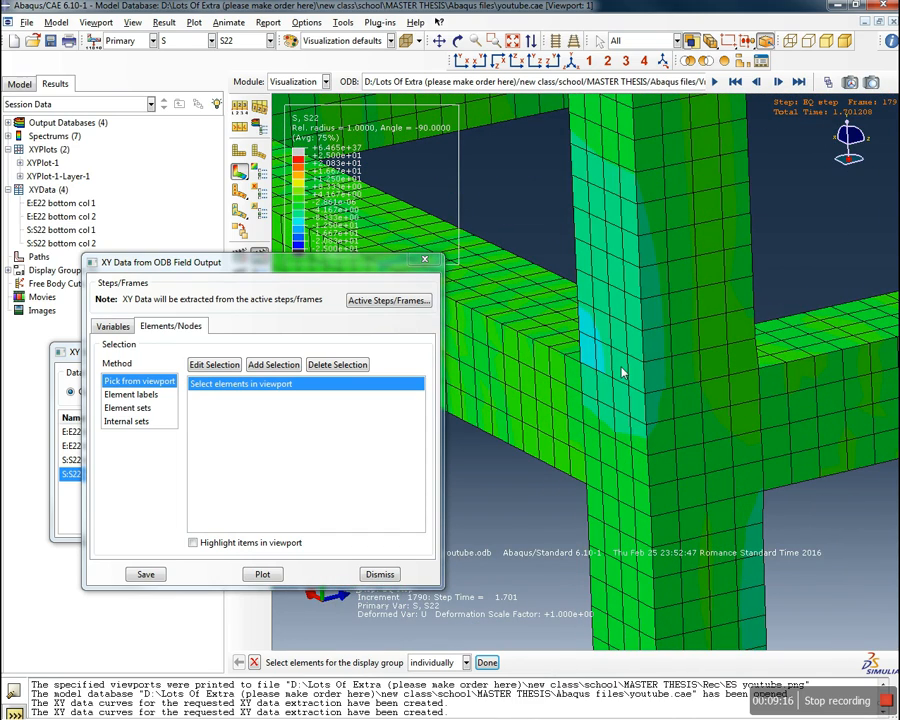
pyautogui.click(622, 373)
pyautogui.click(487, 664)
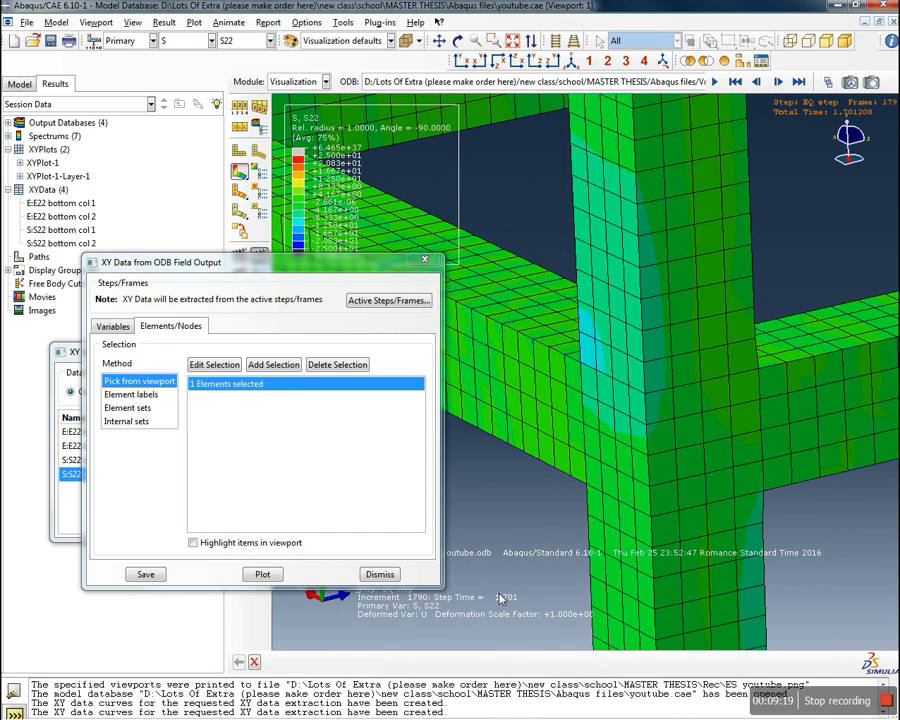
# Save the E22 and S22 XY data for the picked element and close the field output extraction dialog
pyautogui.click(146, 575)
pyautogui.click(237, 411)
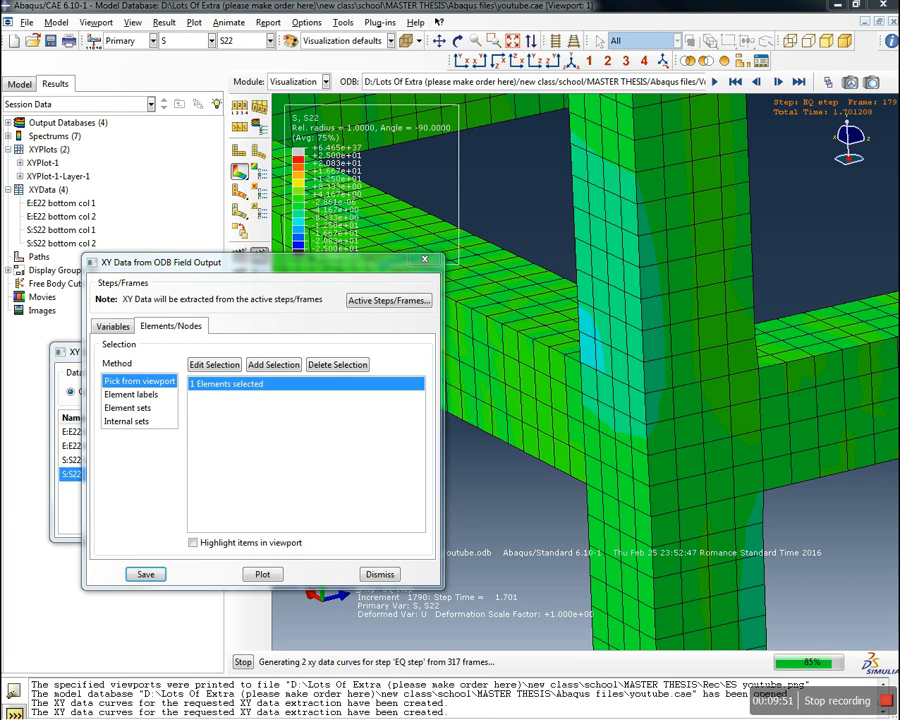
pyautogui.hotkey('alt', 'Tab')
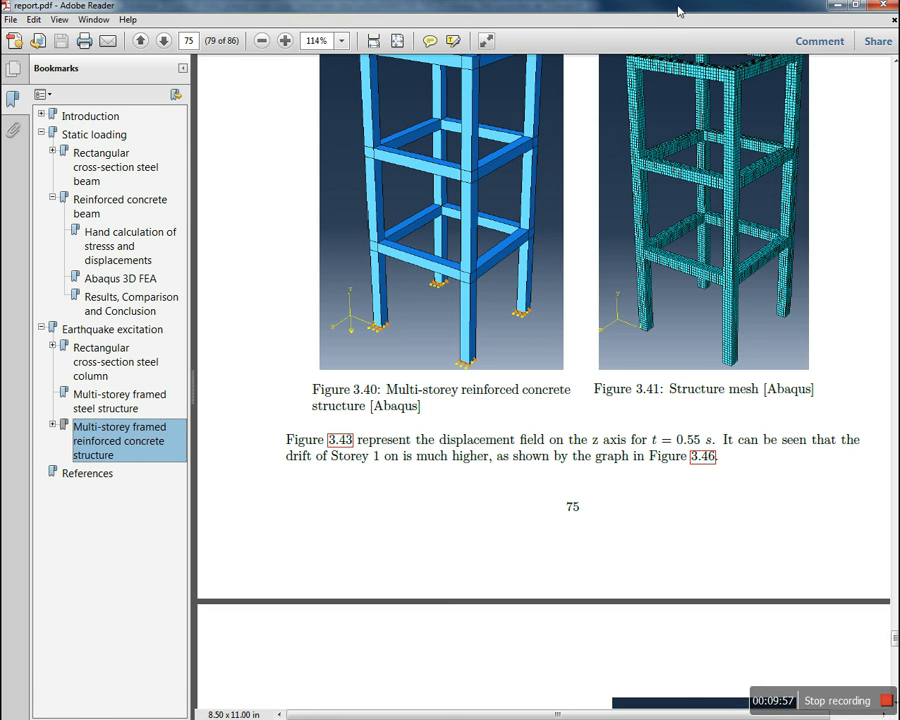
pyautogui.hotkey('alt', 'Tab')
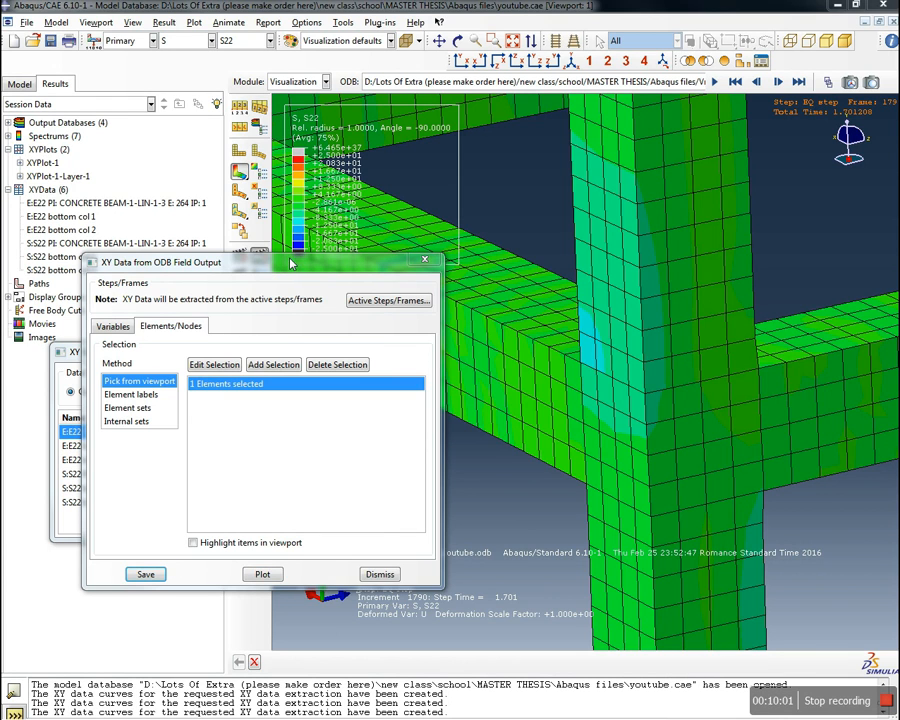
pyautogui.moveTo(404, 262); pyautogui.dragTo(660, 262)
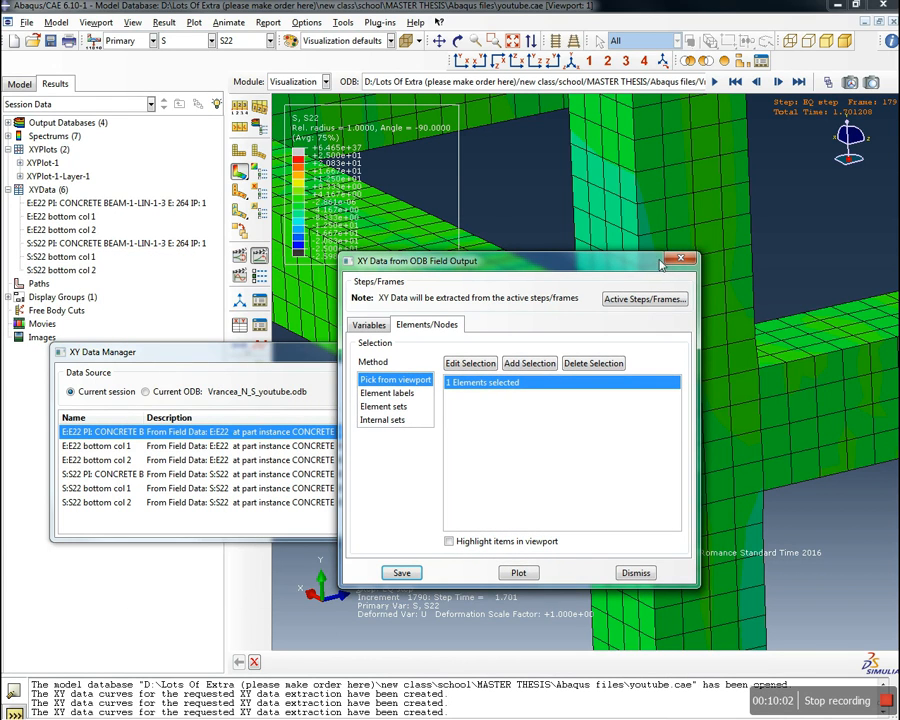
pyautogui.click(636, 573)
# Rename the E22 strain data extracted from BEAM-1-LIN-1-3 as "E:E22 bottom col 3"
pyautogui.click(125, 460)
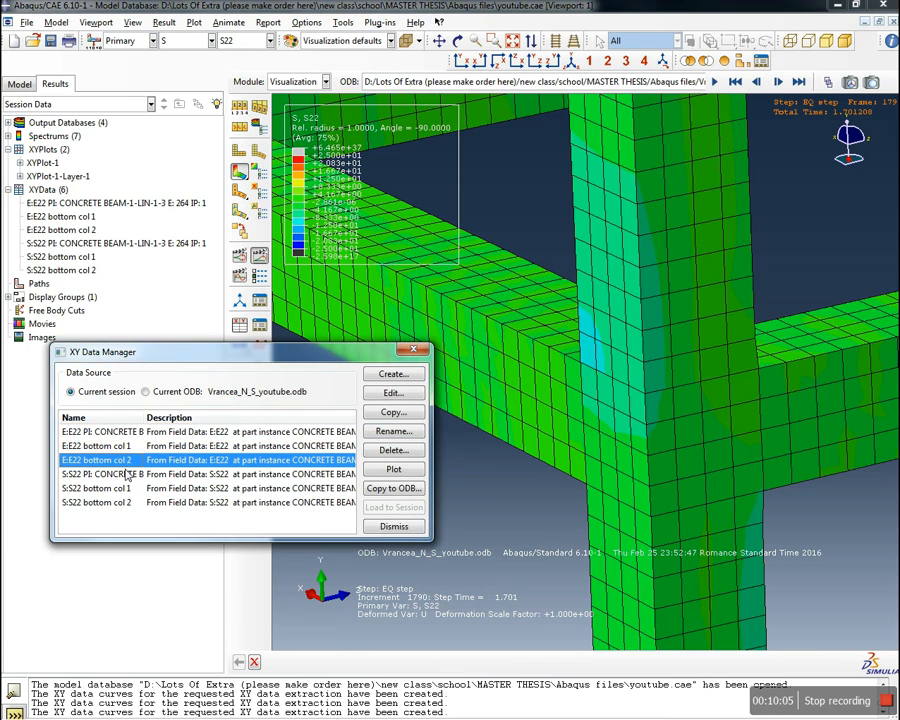
pyautogui.click(124, 432)
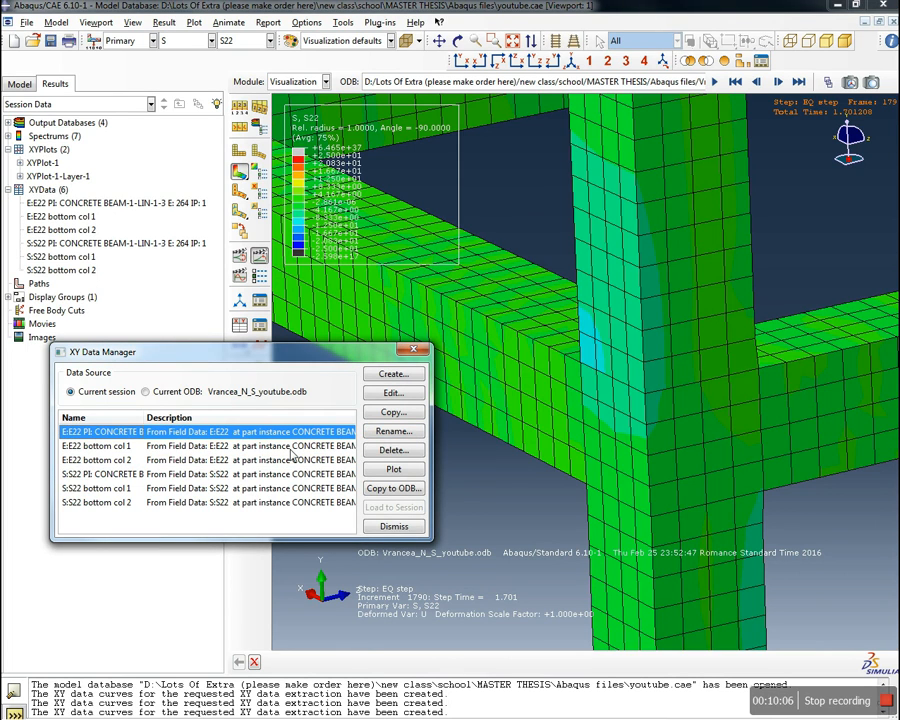
pyautogui.click(394, 431)
pyautogui.click(486, 252)
pyautogui.moveTo(486, 252); pyautogui.dragTo(305, 292)
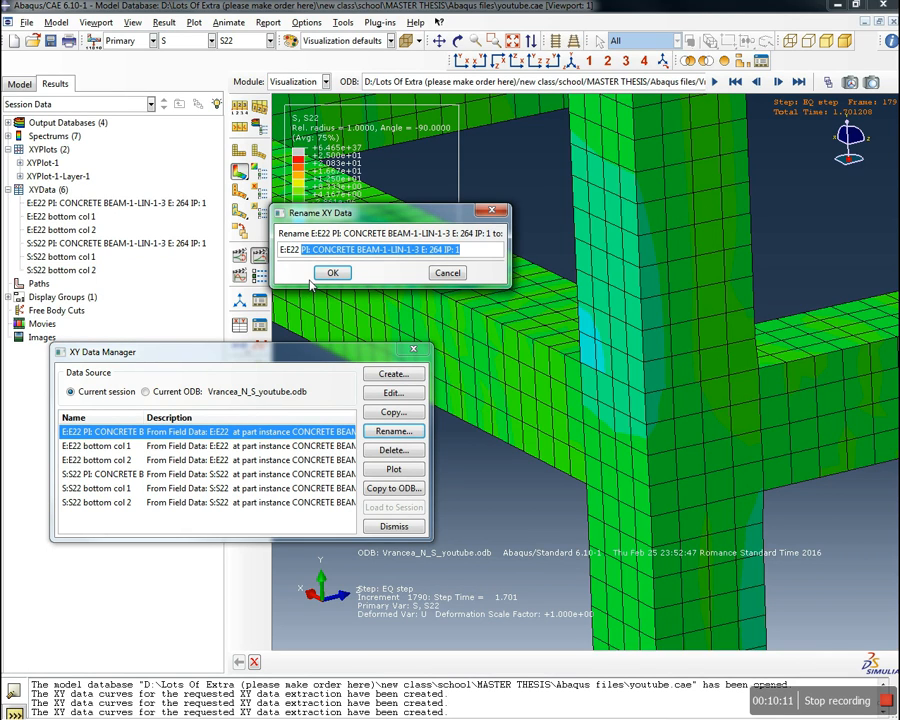
pyautogui.click(333, 254)
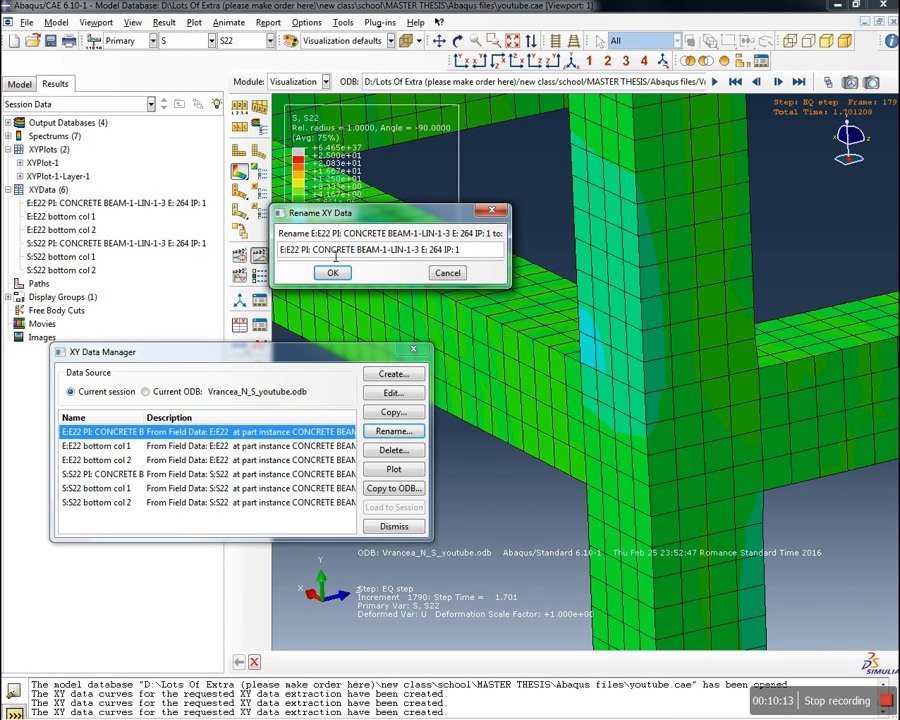
pyautogui.moveTo(421, 250); pyautogui.dragTo(448, 256)
pyautogui.click(473, 256)
pyautogui.moveTo(428, 251); pyautogui.dragTo(447, 255)
pyautogui.moveTo(474, 254); pyautogui.dragTo(300, 301)
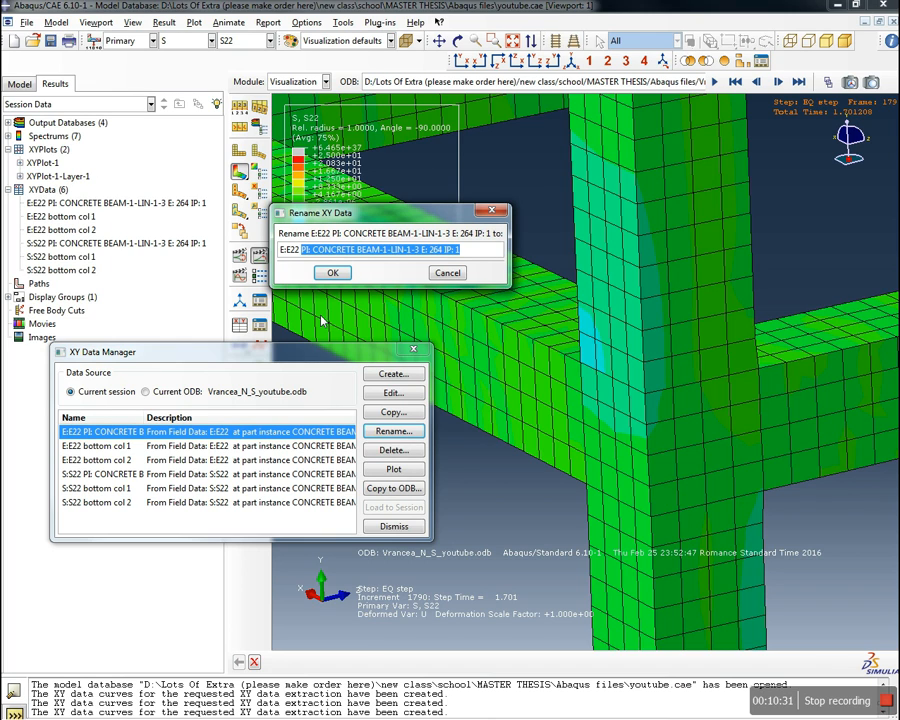
pyautogui.press('BackSpace')
pyautogui.write('bottom col')
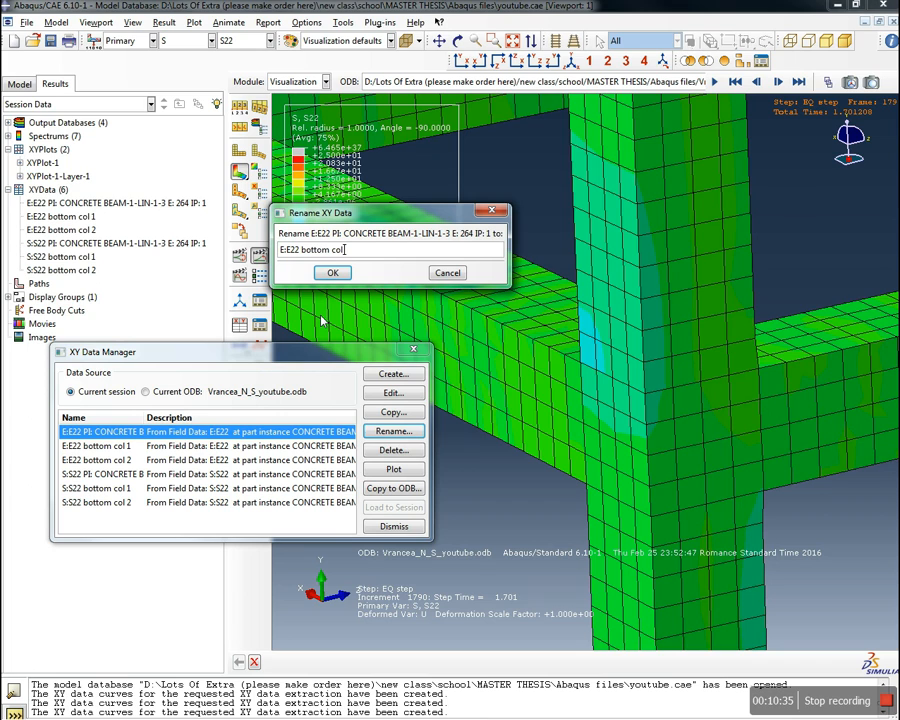
pyautogui.click(334, 273)
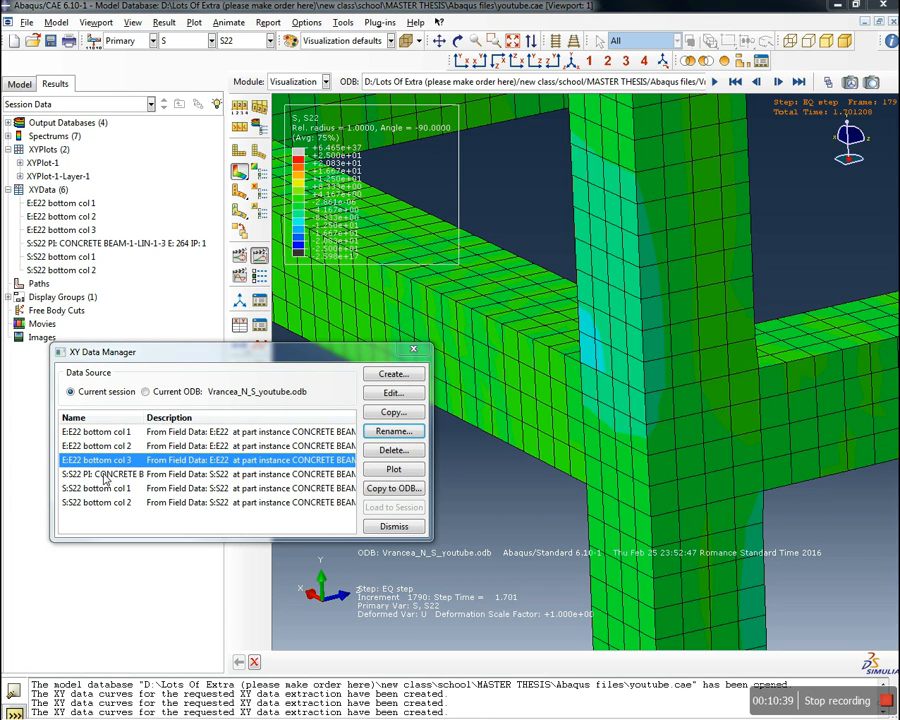
# Rename the S22 stress data extracted from BEAM-1-LIN-1-3 as "S:S22 bottom col 3"
pyautogui.click(157, 474)
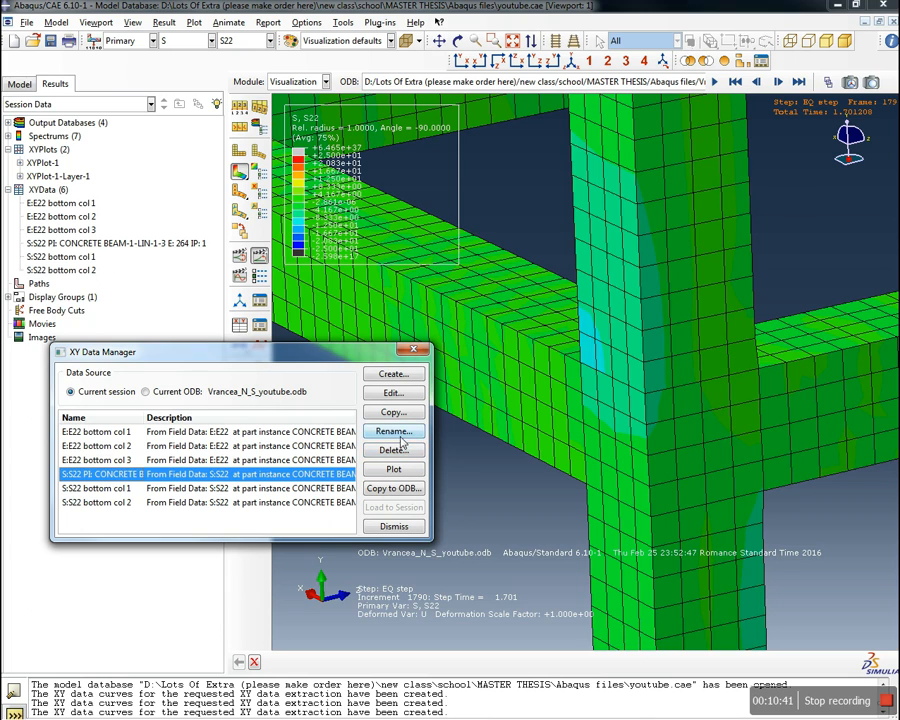
pyautogui.click(393, 431)
pyautogui.moveTo(459, 249); pyautogui.dragTo(311, 249)
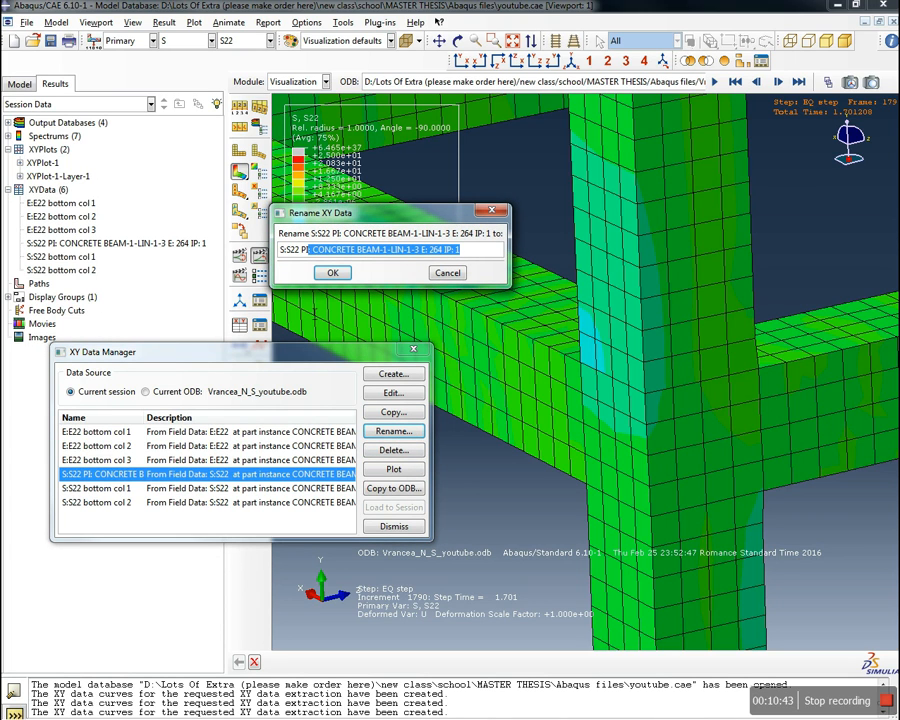
pyautogui.moveTo(311, 320); pyautogui.dragTo(303, 314)
pyautogui.write('bottom col 3')
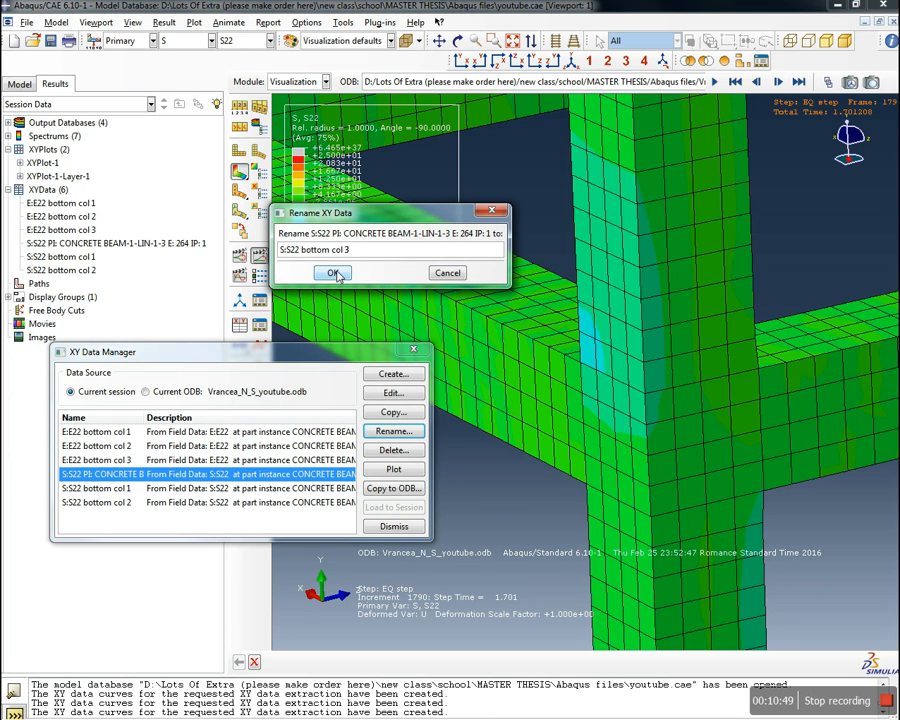
pyautogui.click(334, 273)
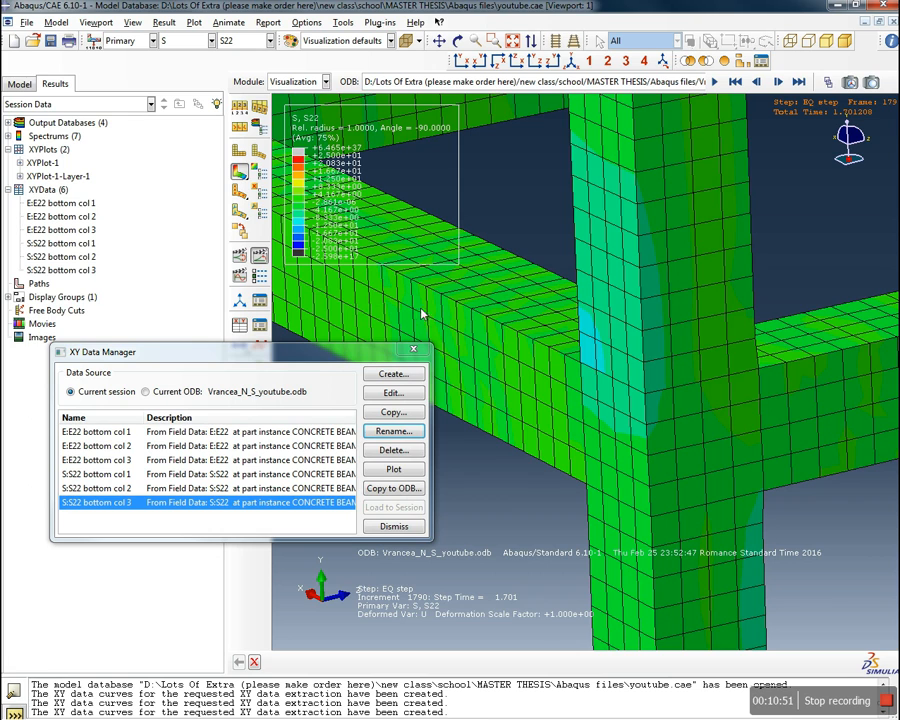
# Create new XY data by operating on existing XY data, and insert the combine(X,X) operator into the expression
pyautogui.click(512, 41)
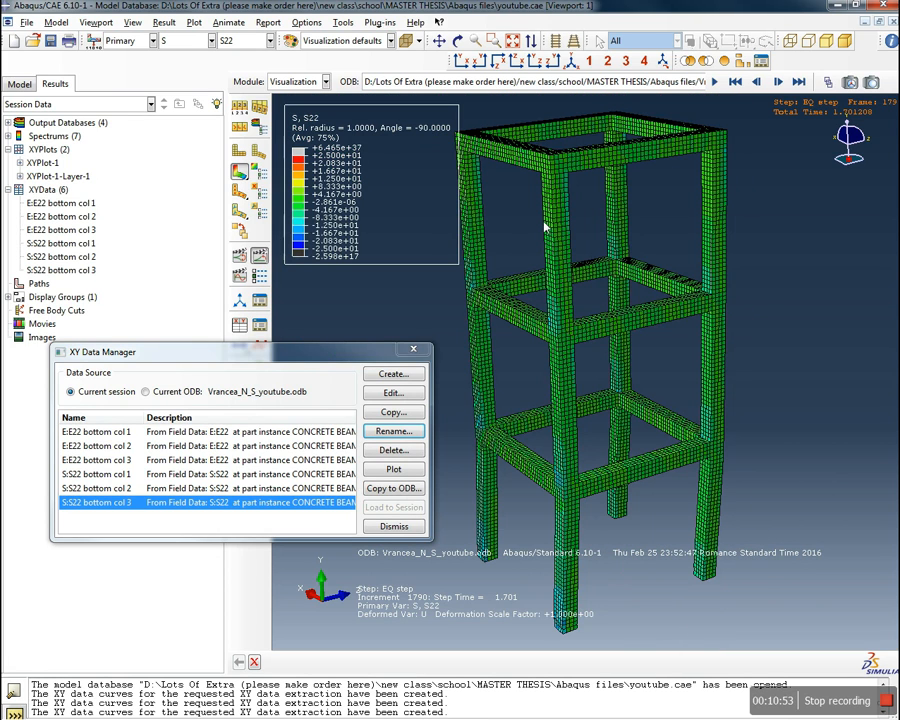
pyautogui.click(393, 373)
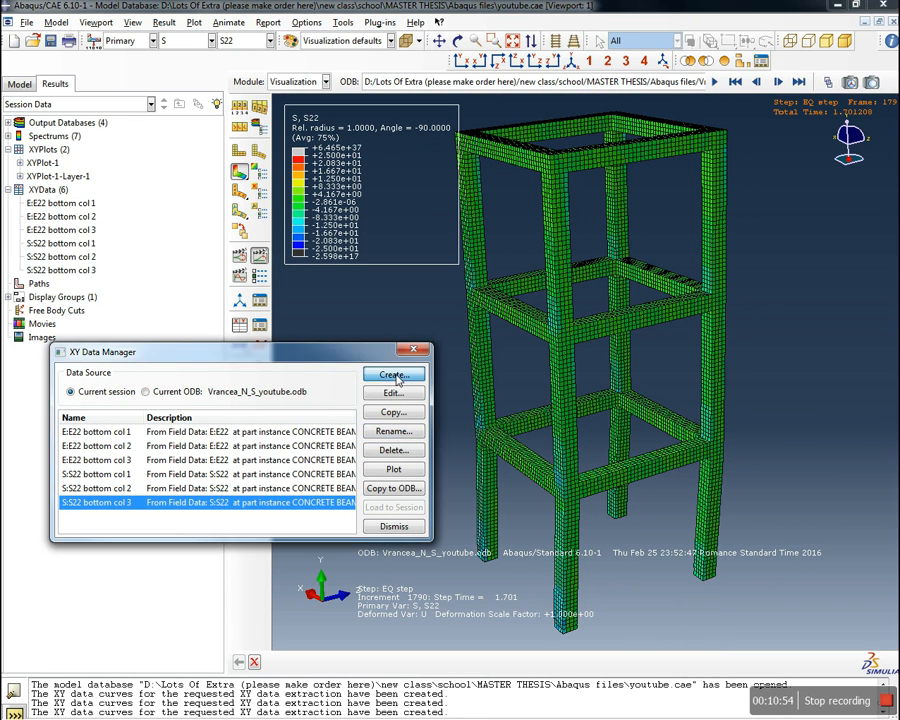
pyautogui.moveTo(220, 246); pyautogui.dragTo(375, 231)
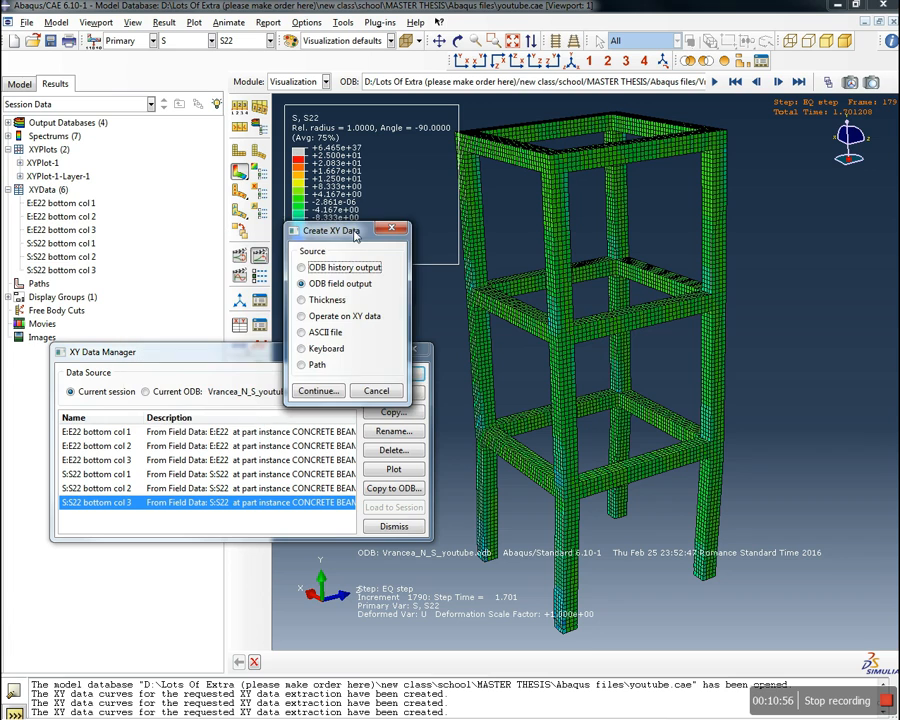
pyautogui.click(366, 318)
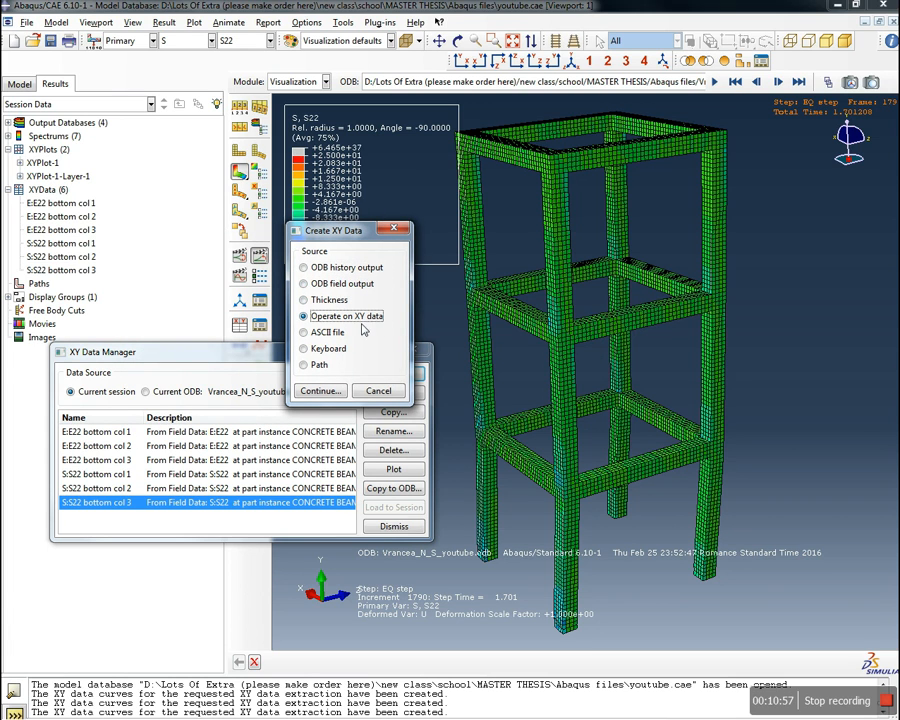
pyautogui.click(322, 392)
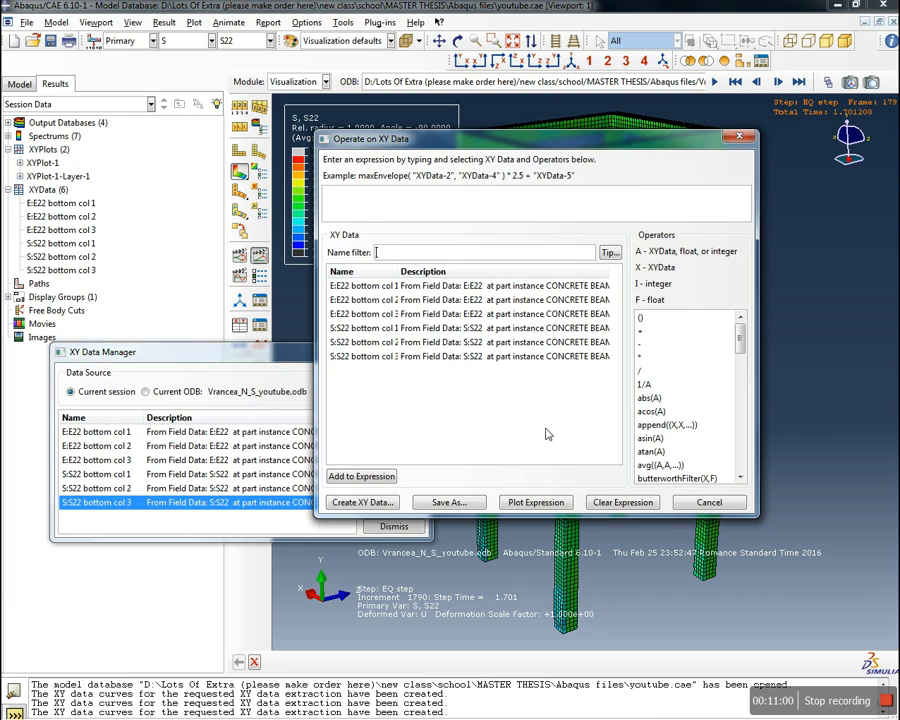
pyautogui.scroll(-2, 740, 477)
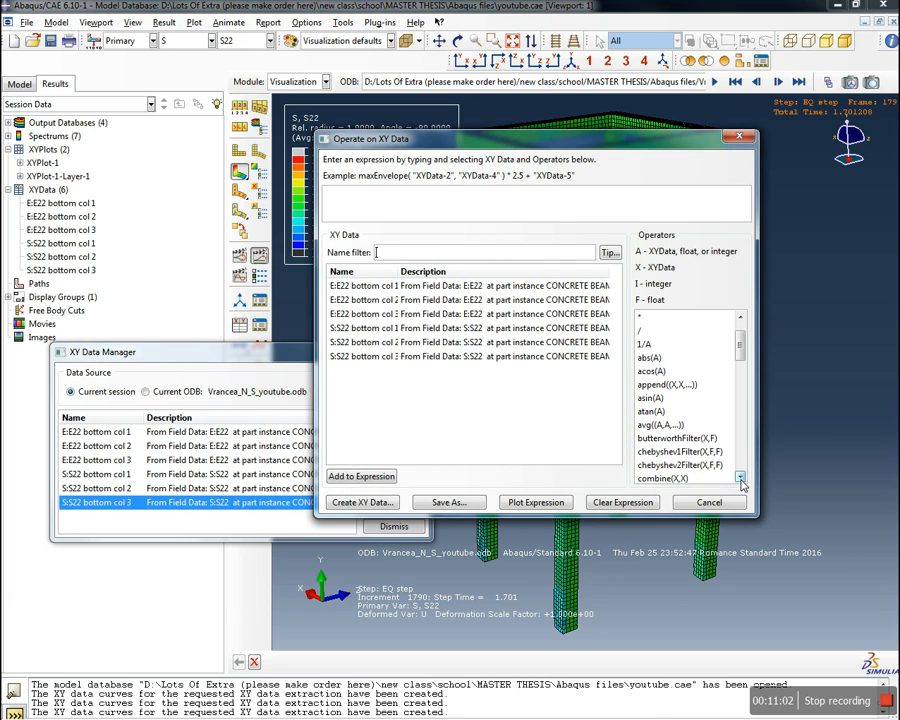
pyautogui.scroll(3, 742, 478)
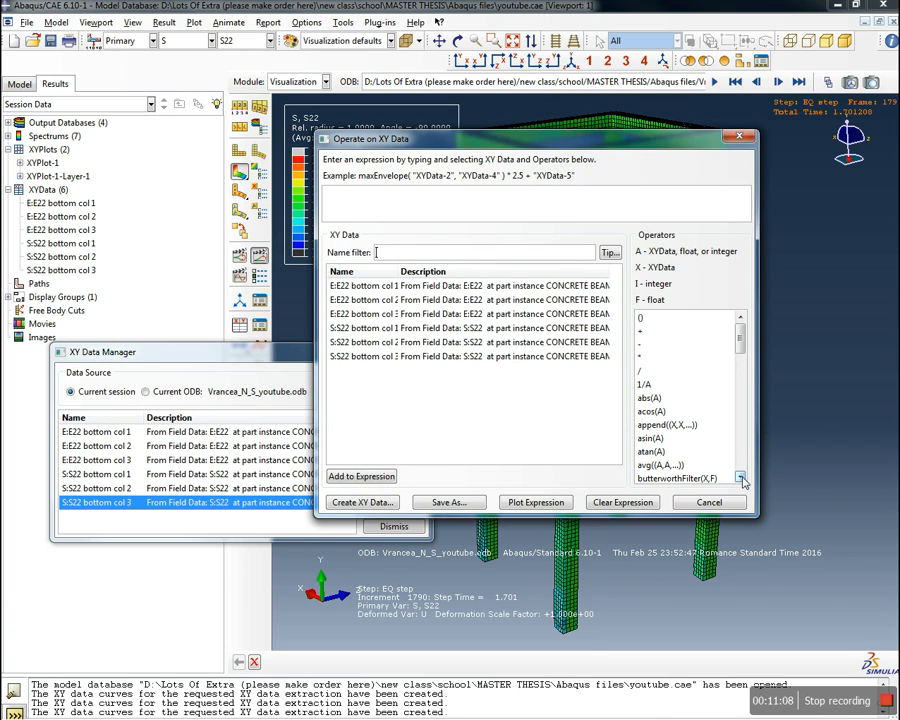
pyautogui.scroll(-2, 740, 477)
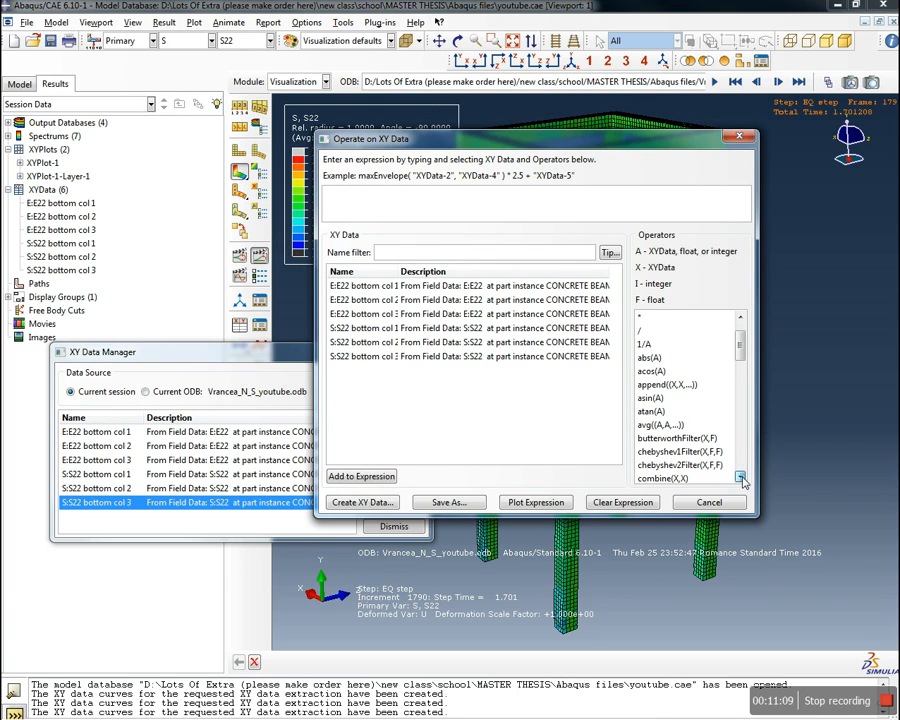
pyautogui.click(671, 480)
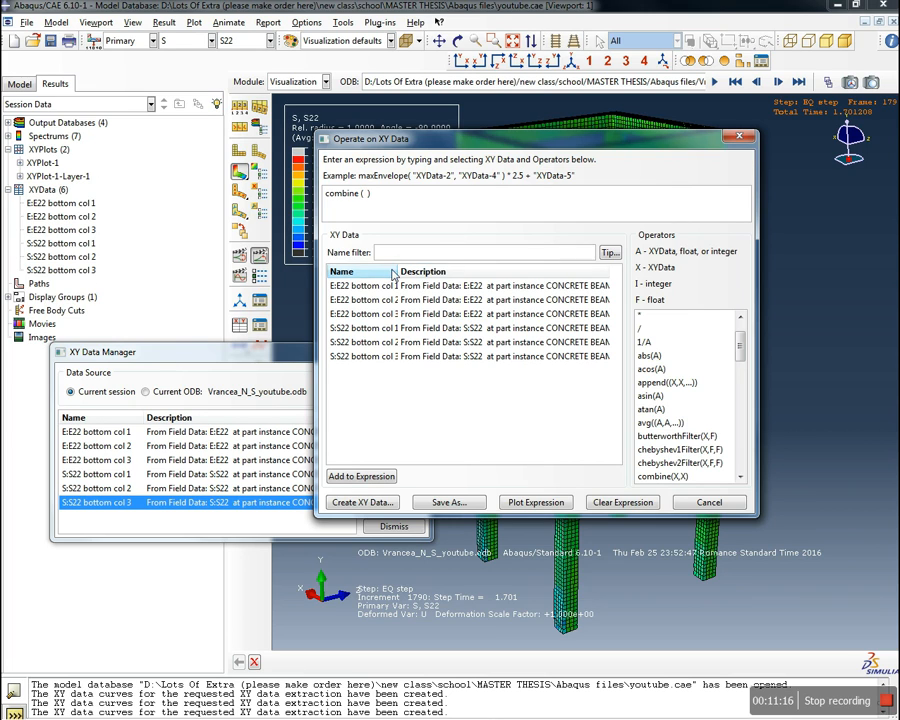
# Combine "E:E22 bottom col 1" with "S:S22 bottom col 1" in the expression and save the XY data as "ES bottom col 1"
pyautogui.moveTo(398, 273); pyautogui.dragTo(438, 277)
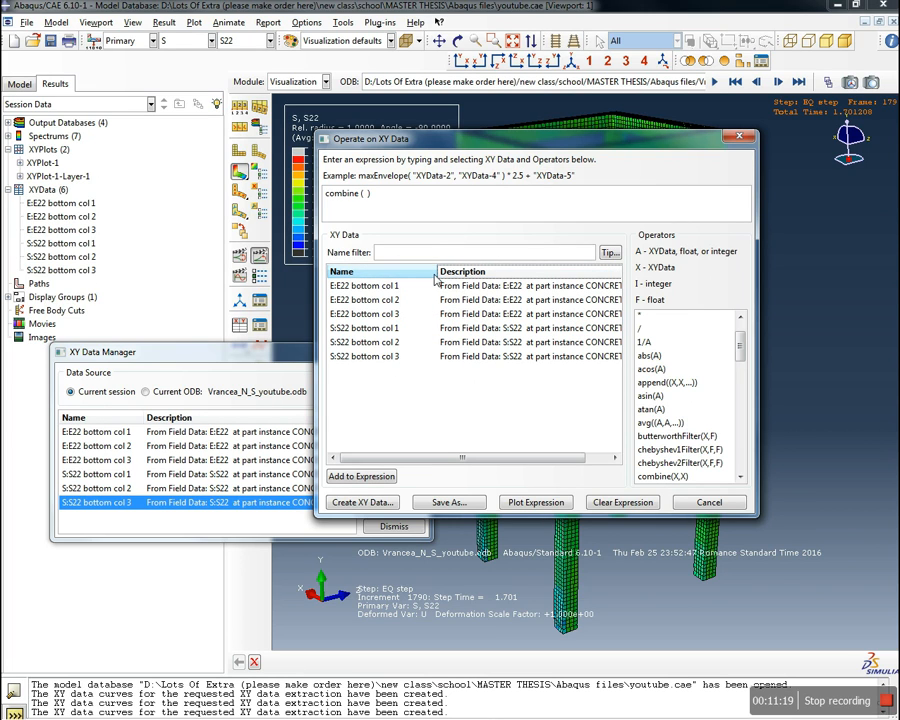
pyautogui.click(380, 286)
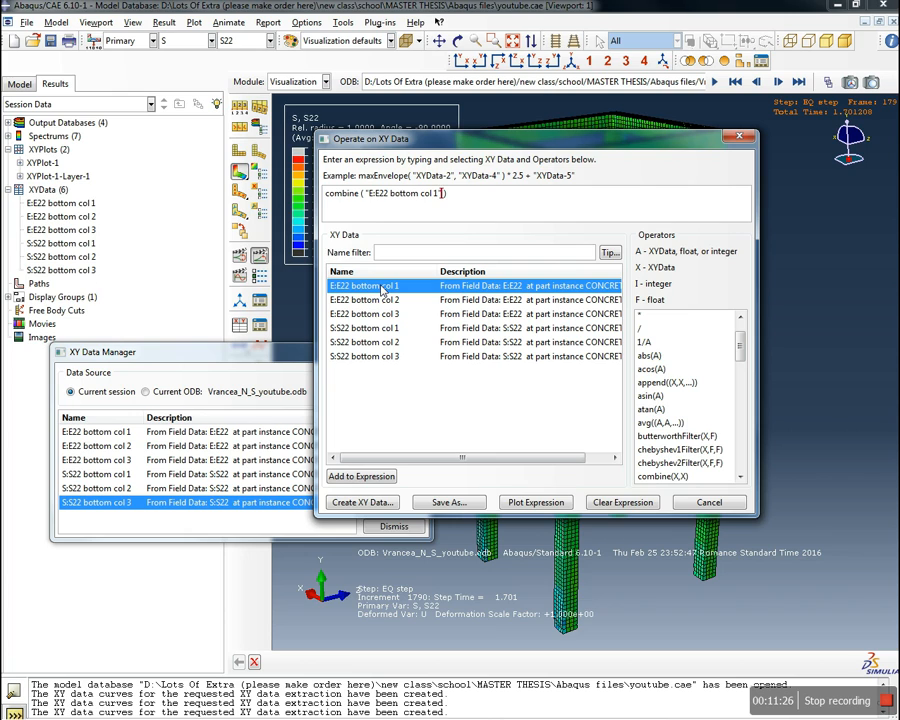
pyautogui.click(367, 330)
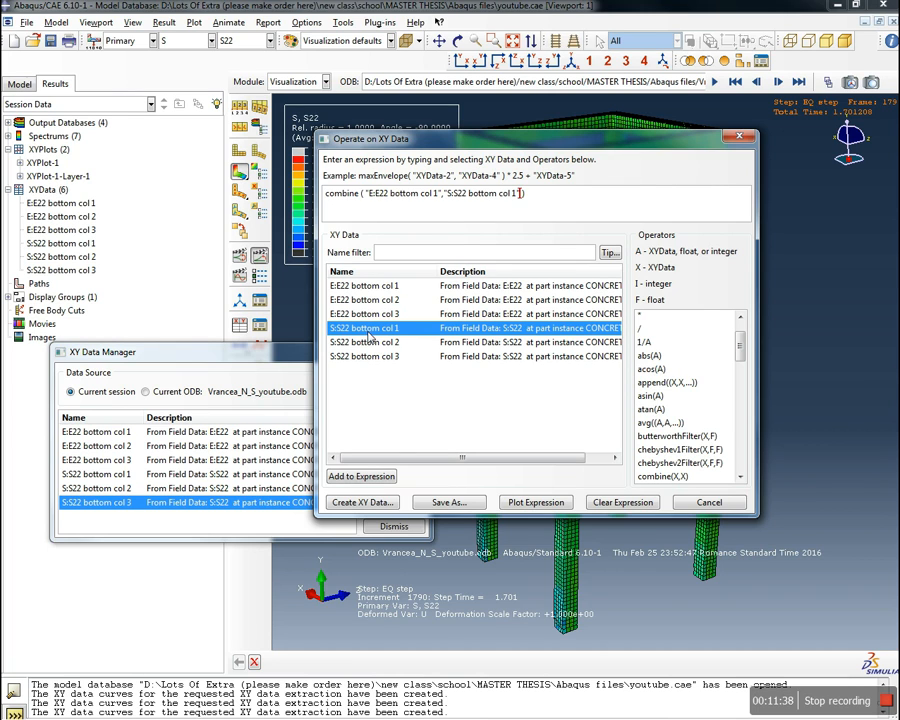
pyautogui.click(448, 502)
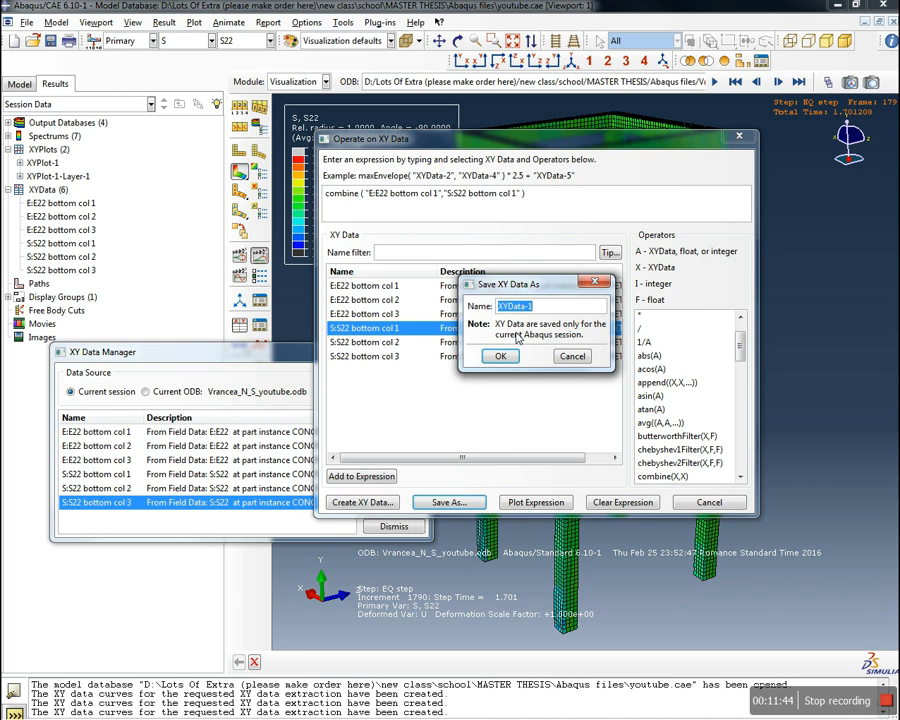
pyautogui.write('ES bottom col 1')
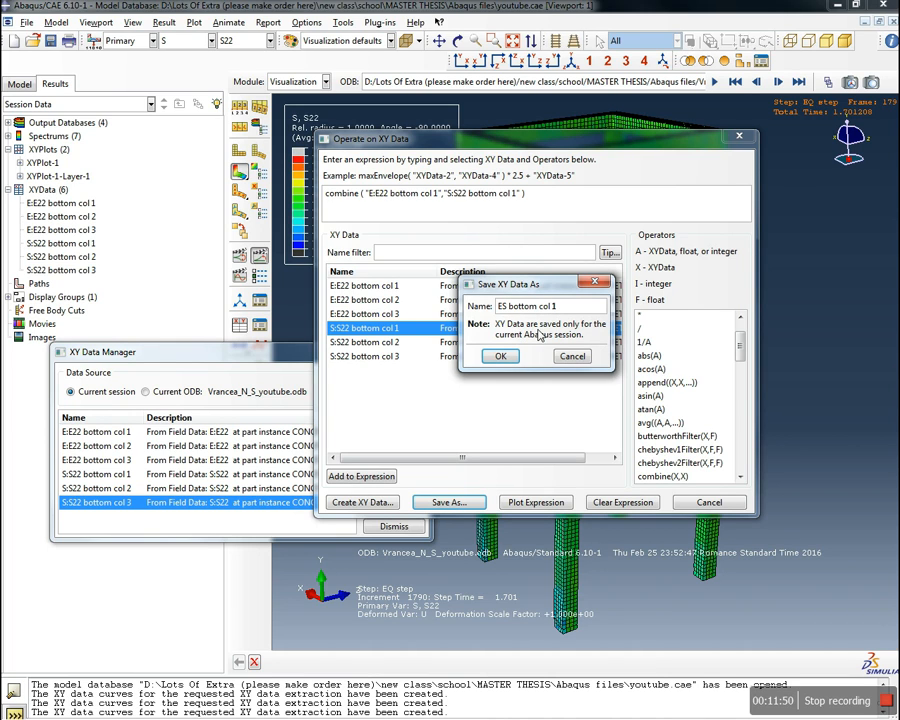
pyautogui.click(500, 358)
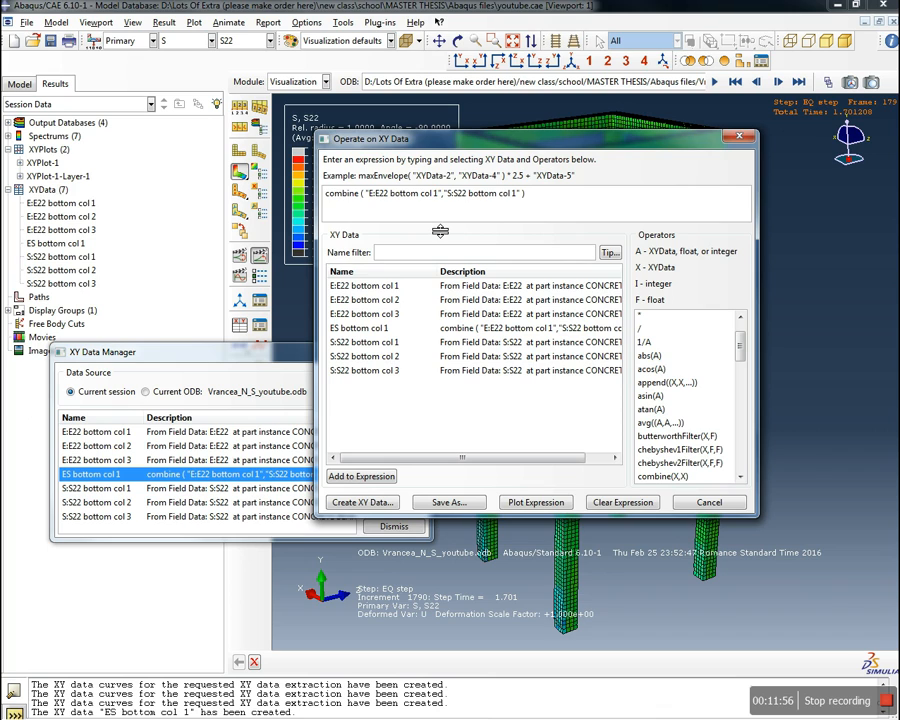
# Edit the expression to combine "E:E22 bottom col 2" with "S:S22 bottom col 2" and save the XY data as "ES bottom col 2"
pyautogui.press('BackSpace')
pyautogui.write('2')
pyautogui.press('BackSpace')
pyautogui.write('2')
pyautogui.click(449, 502)
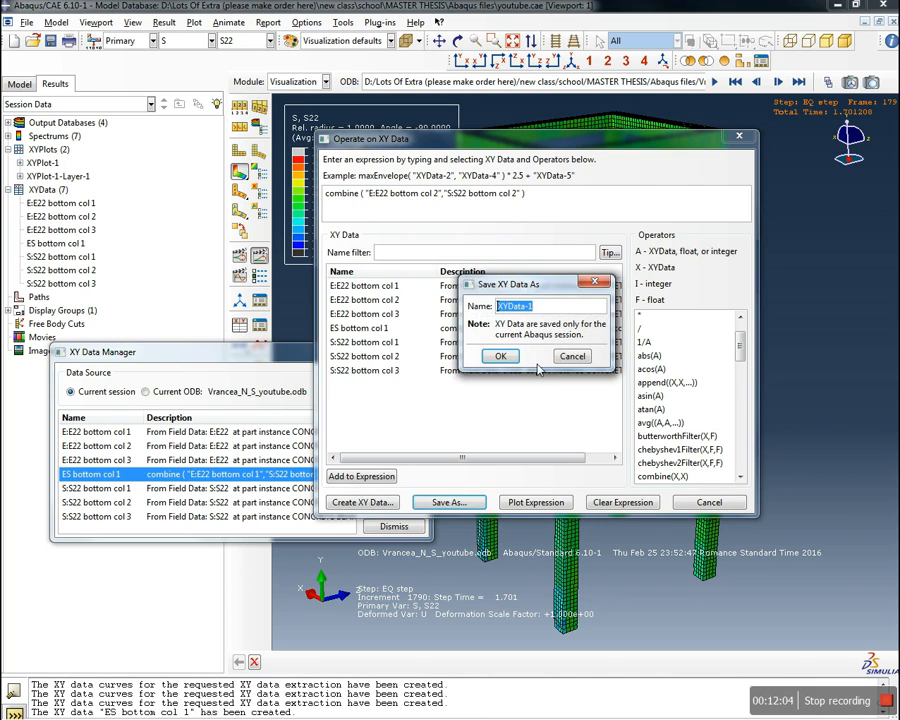
pyautogui.write('ES bottom col')
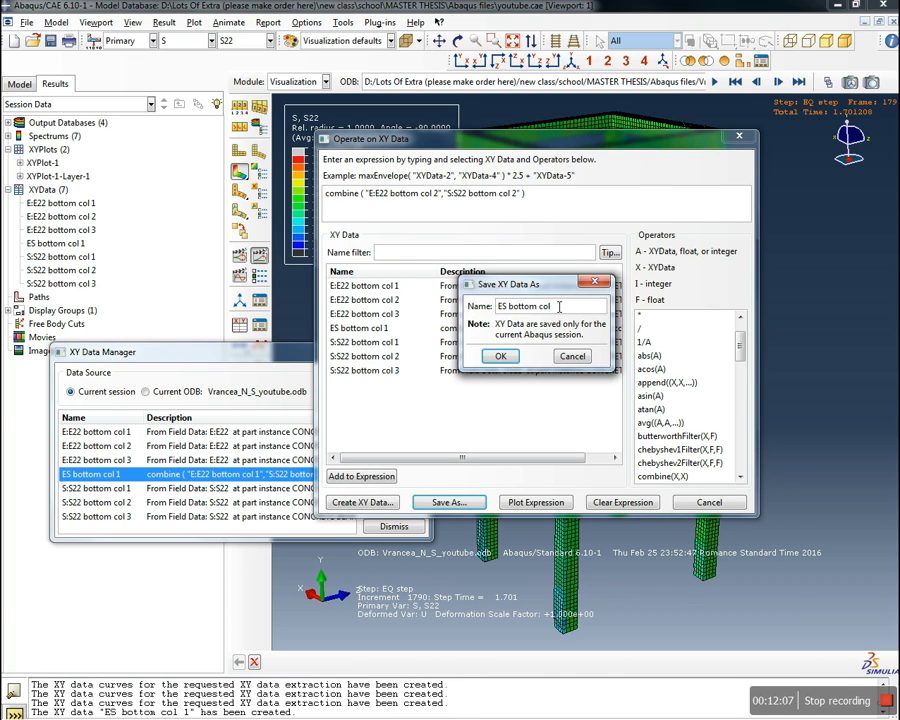
pyautogui.write(' 2')
pyautogui.click(500, 356)
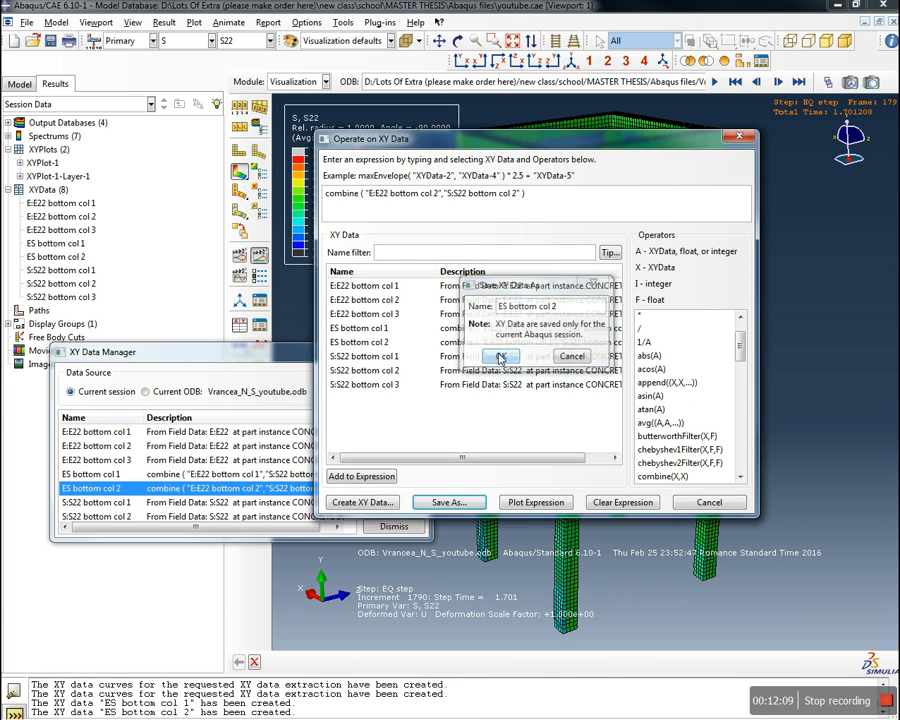
# Combine "E:E22 bottom col 3" with "S:S22 bottom col 3", save the XY data as "ES bottom col 3", and close the Operate on XY Data dialog
pyautogui.click(440, 195)
pyautogui.press('BackSpace')
pyautogui.write('3')
pyautogui.click(517, 194)
pyautogui.press('BackSpace')
pyautogui.write('3')
pyautogui.click(456, 503)
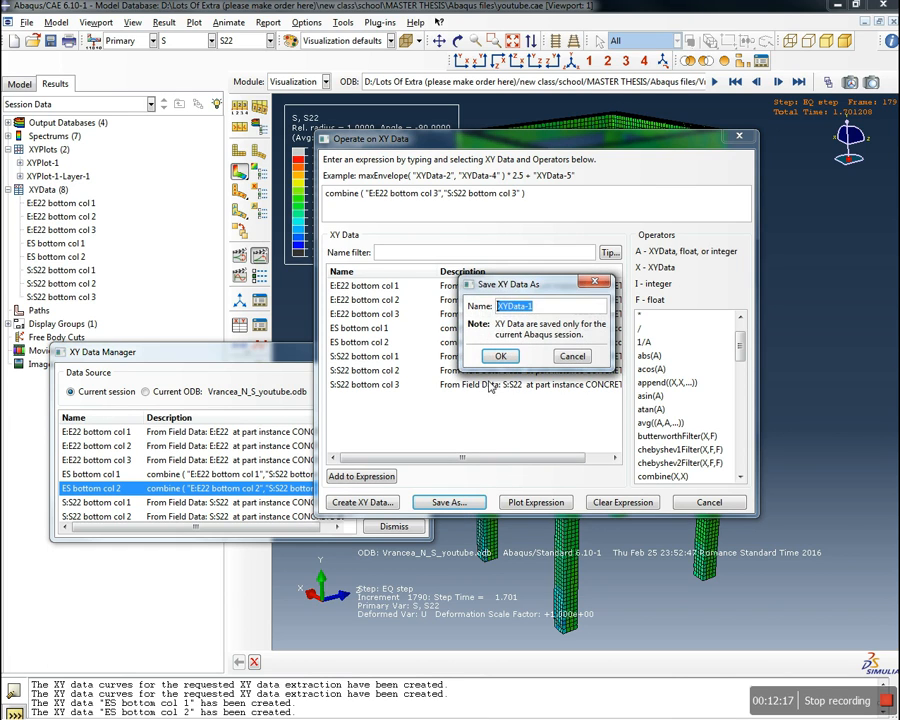
pyautogui.write('ES bo')
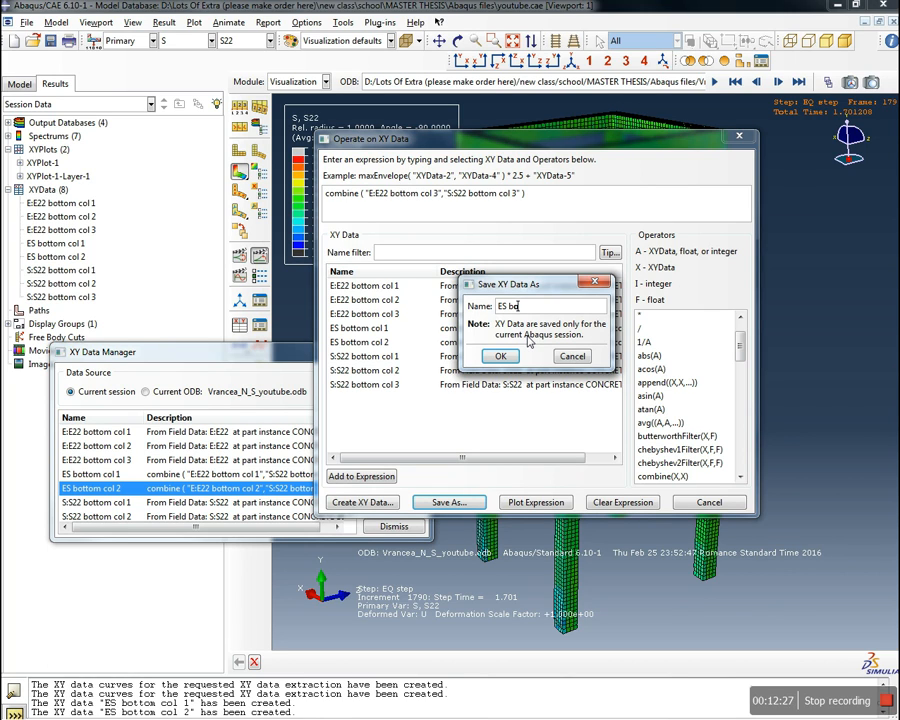
pyautogui.write('col 3')
pyautogui.click(501, 356)
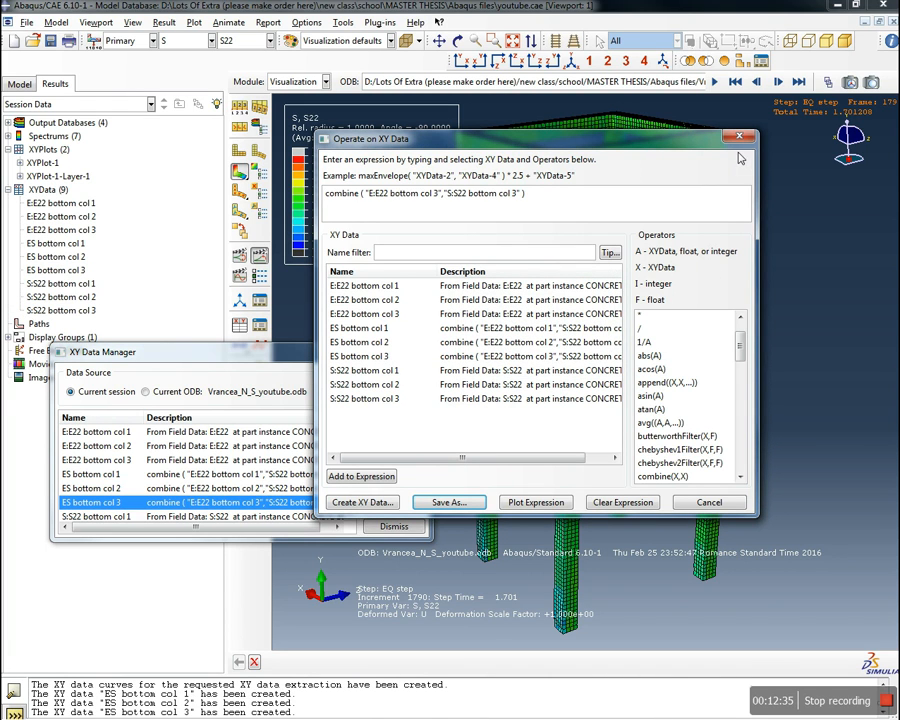
pyautogui.click(739, 136)
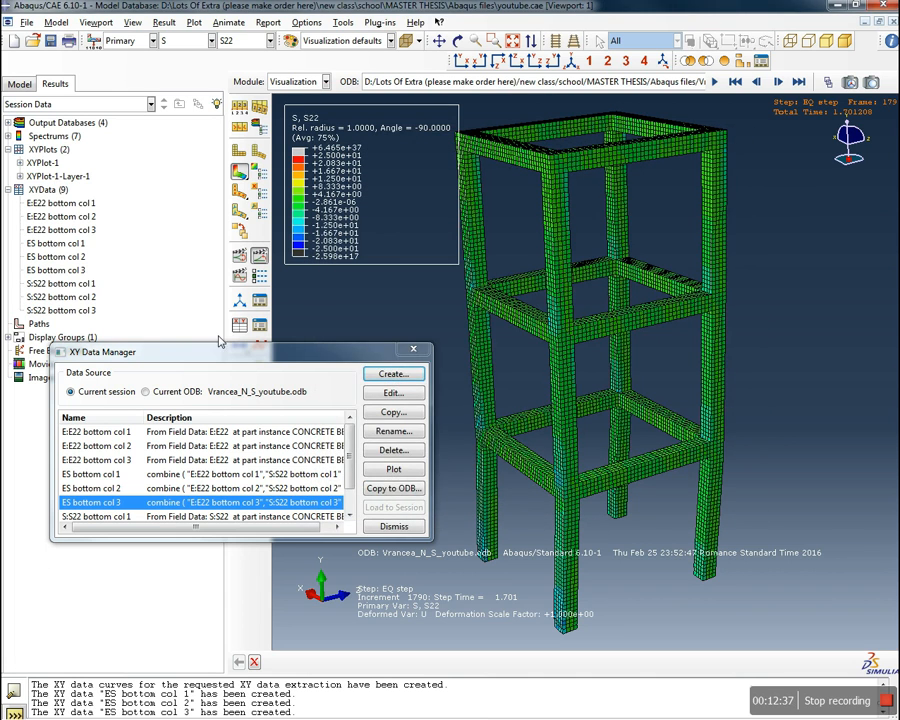
# Plot the combined stress-strain data "ES bottom col 1" in the viewport
pyautogui.moveTo(243, 355); pyautogui.dragTo(245, 423)
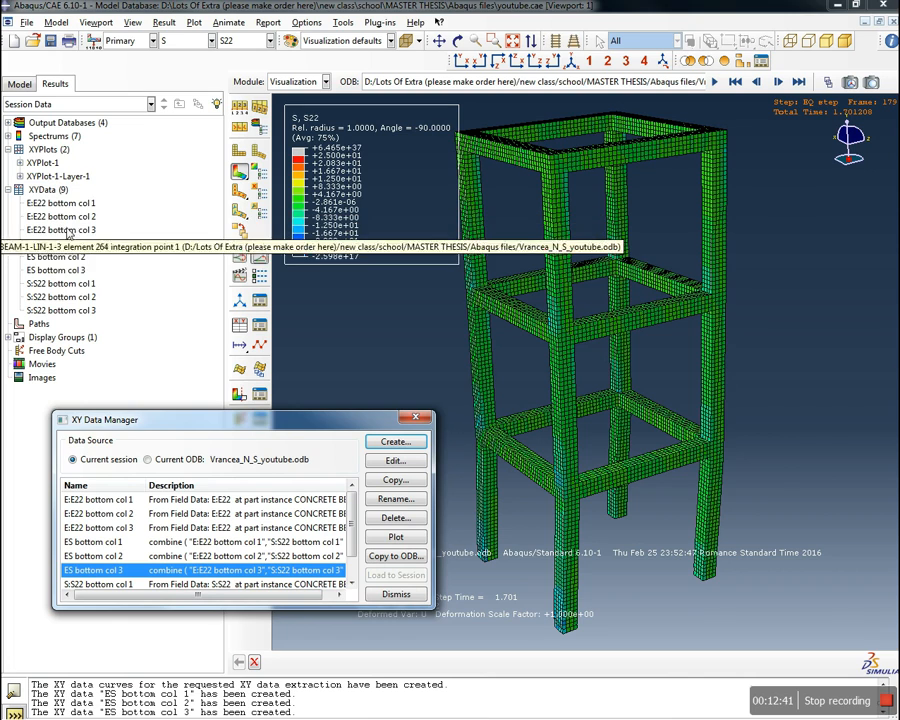
pyautogui.click(57, 245)
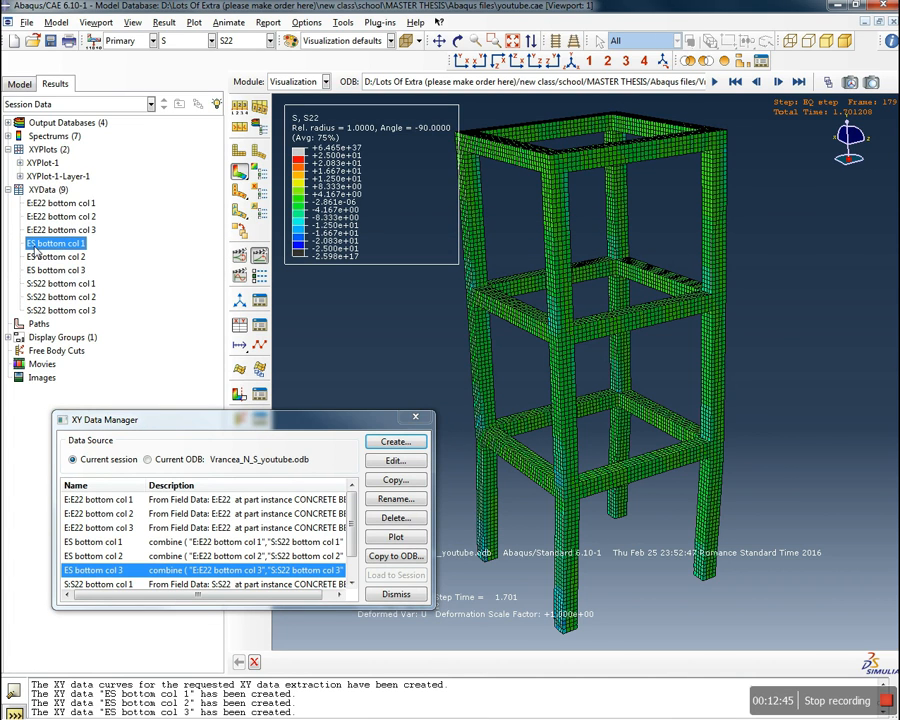
pyautogui.rightClick(60, 244)
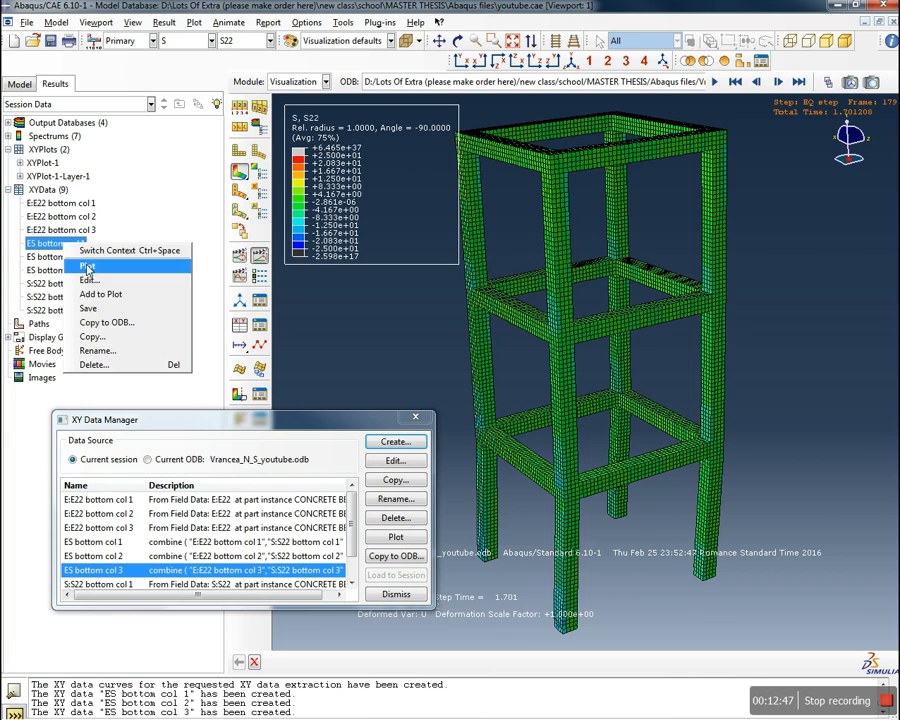
pyautogui.click(87, 267)
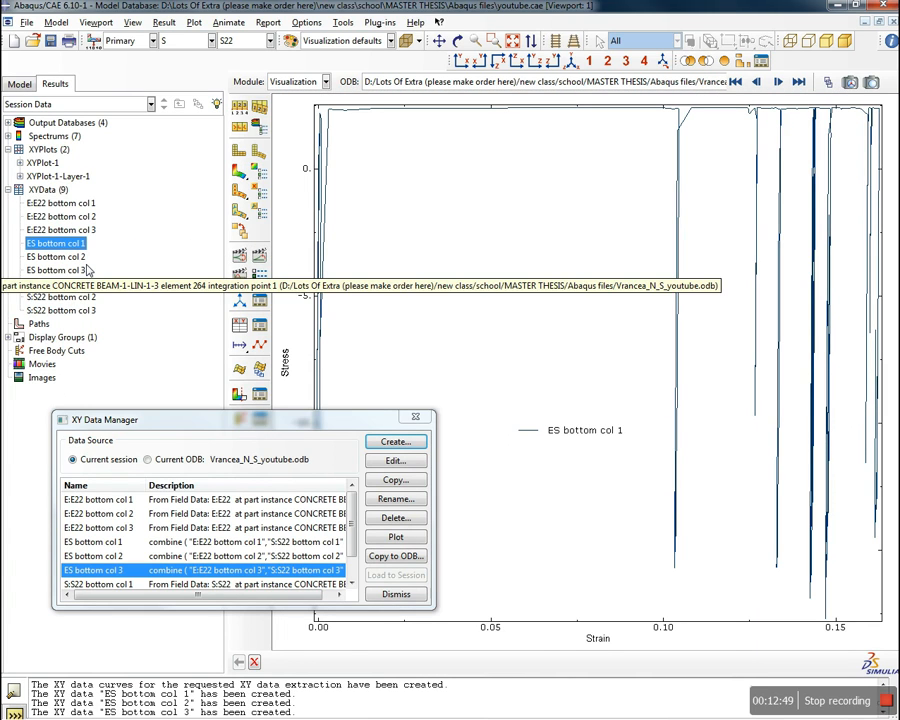
# Add "ES bottom col 2" and "ES bottom col 3" to the current plot and close the XY Data Manager
pyautogui.rightClick(60, 258)
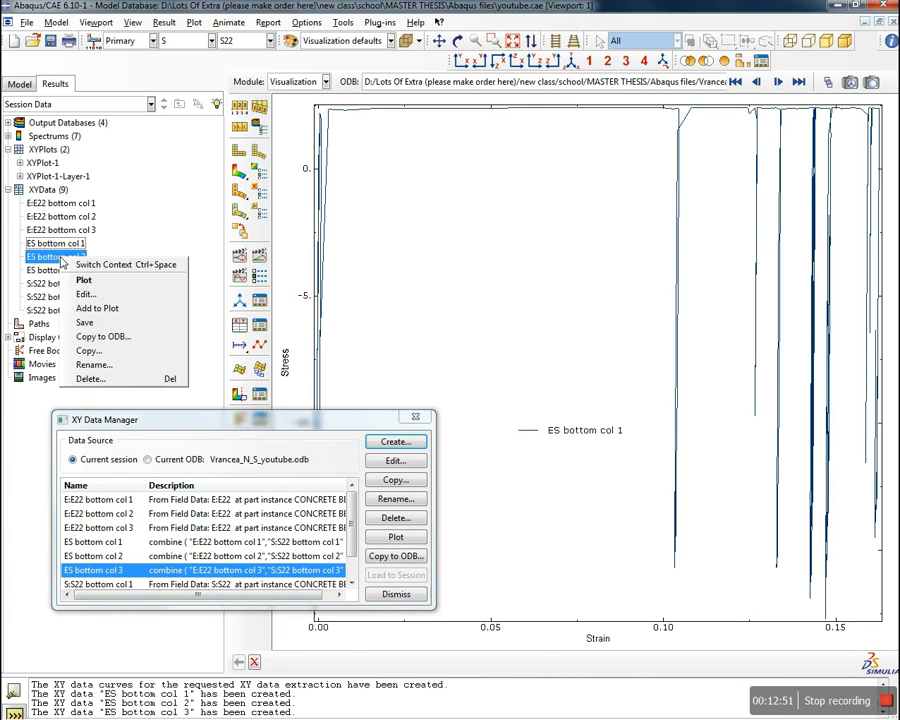
pyautogui.click(82, 280)
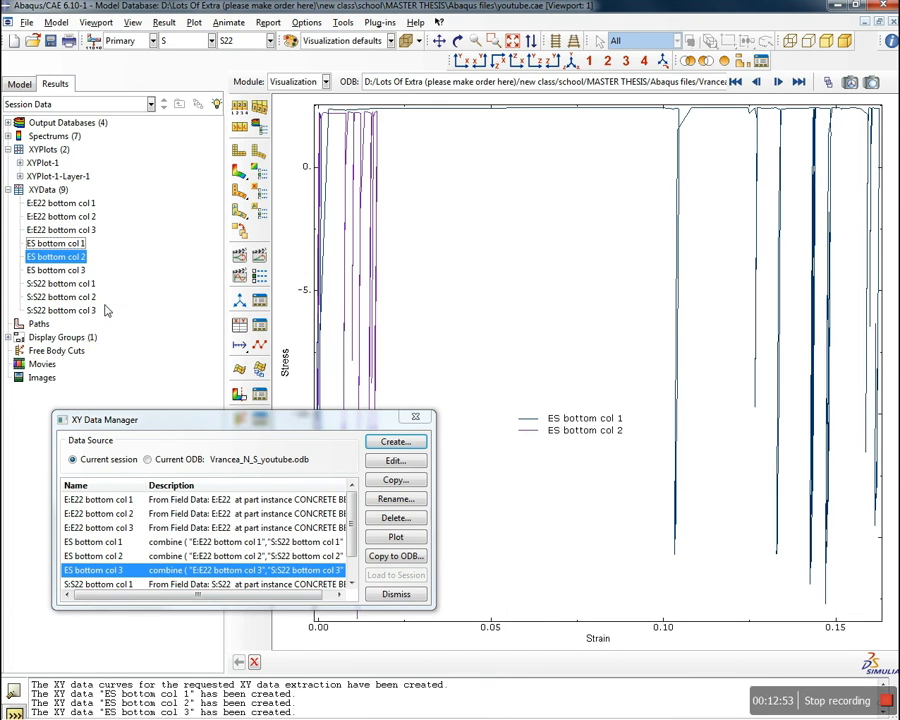
pyautogui.click(66, 273)
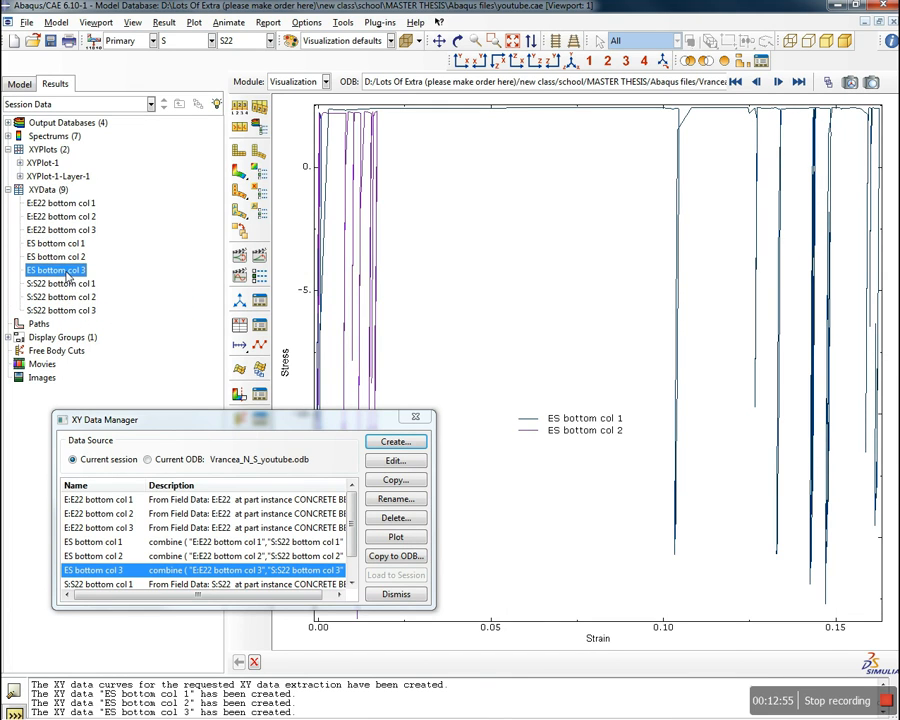
pyautogui.rightClick(66, 275)
pyautogui.click(115, 322)
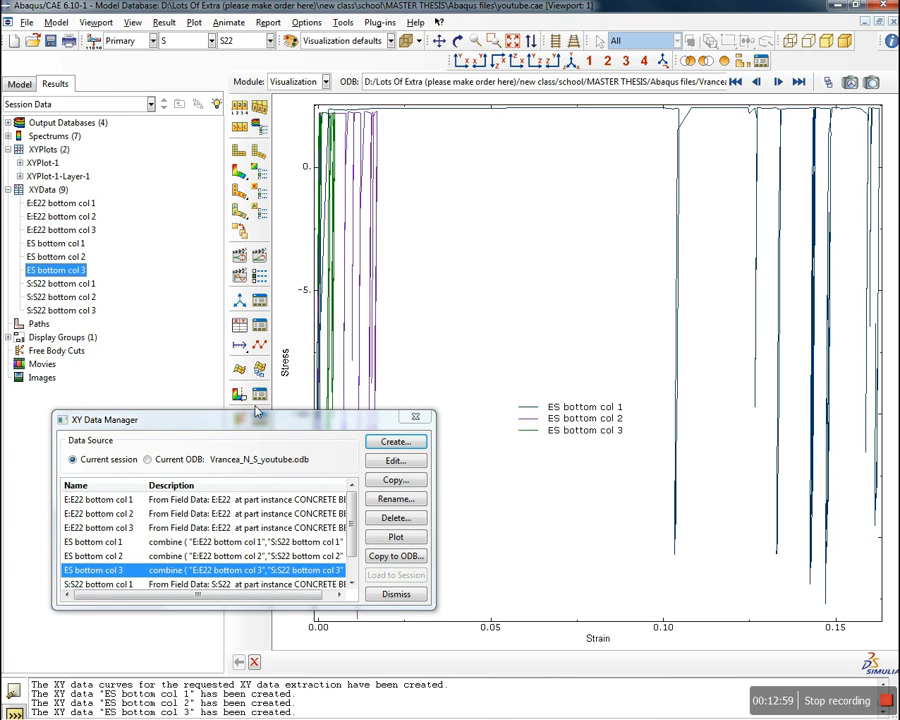
pyautogui.click(418, 419)
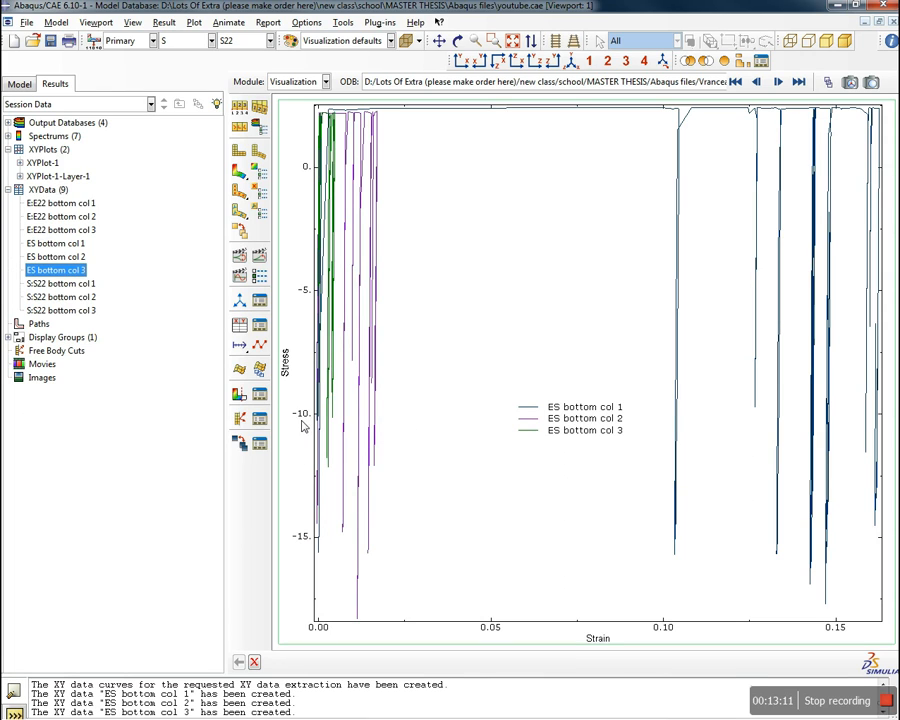
# Open the axis options for the Strain axis and apply a 14-point Verdana font to its labels
pyautogui.doubleClick(495, 633)
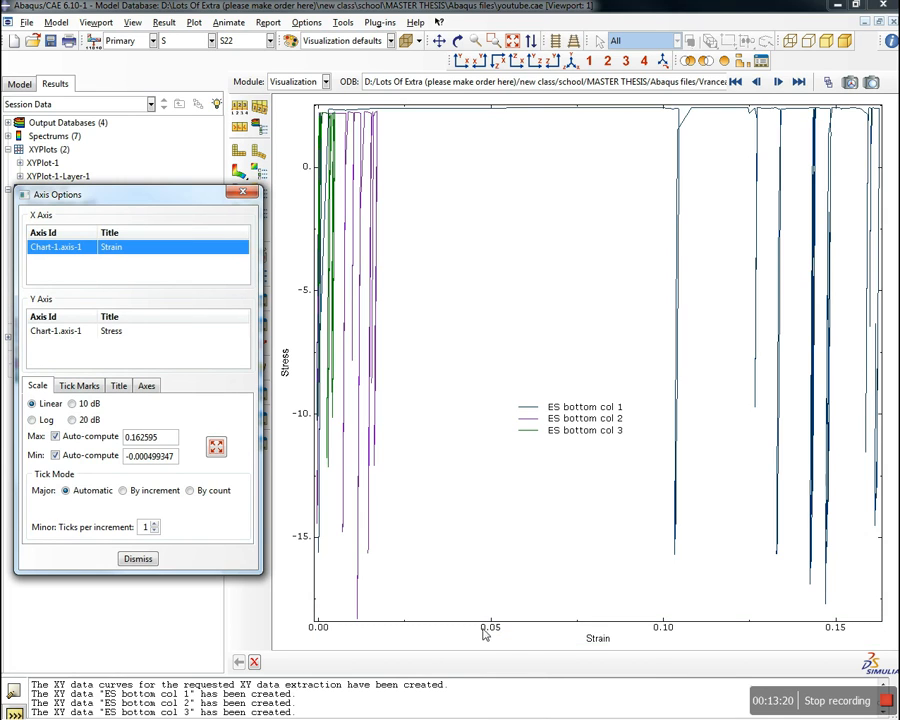
pyautogui.click(80, 388)
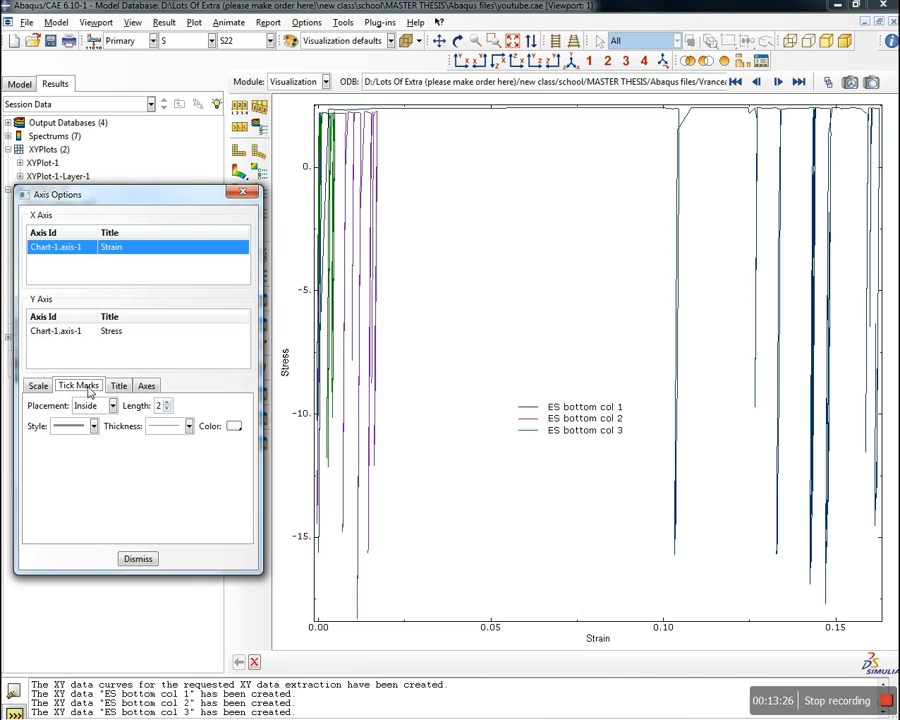
pyautogui.click(146, 388)
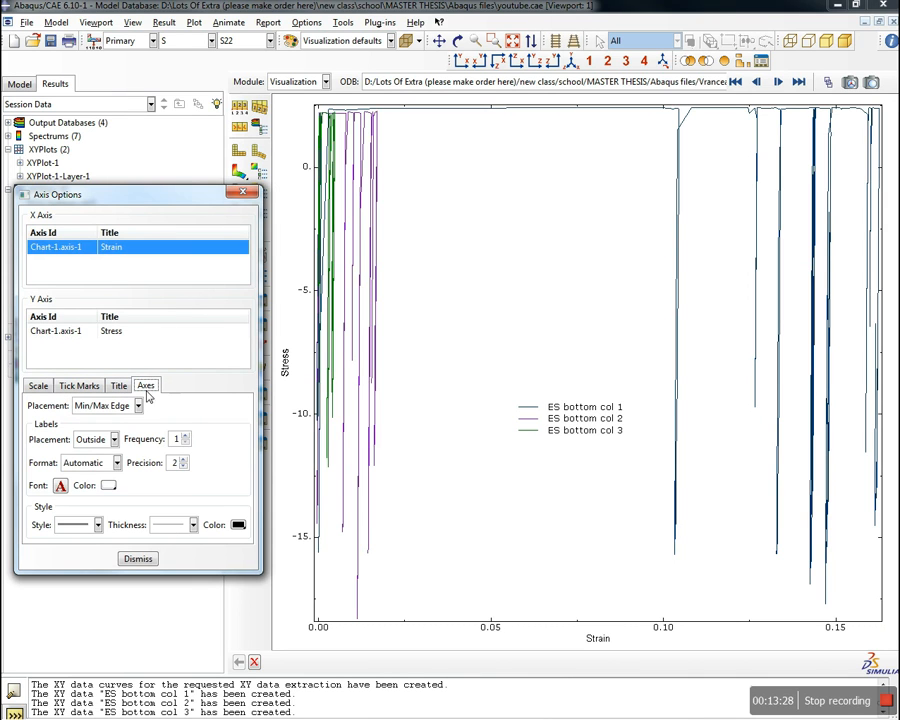
pyautogui.click(60, 485)
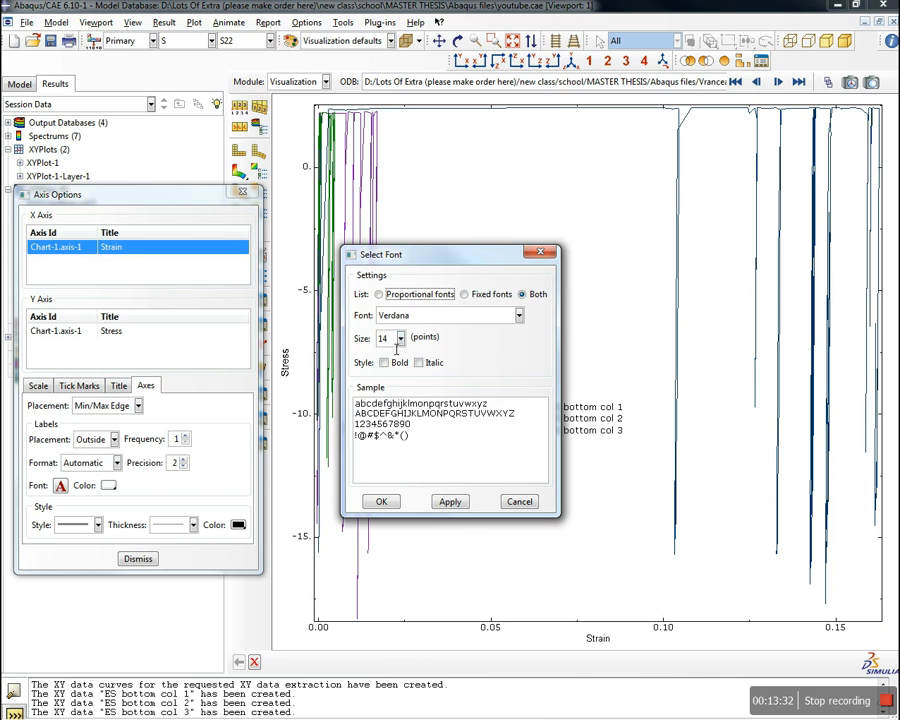
pyautogui.click(401, 342)
pyautogui.click(392, 376)
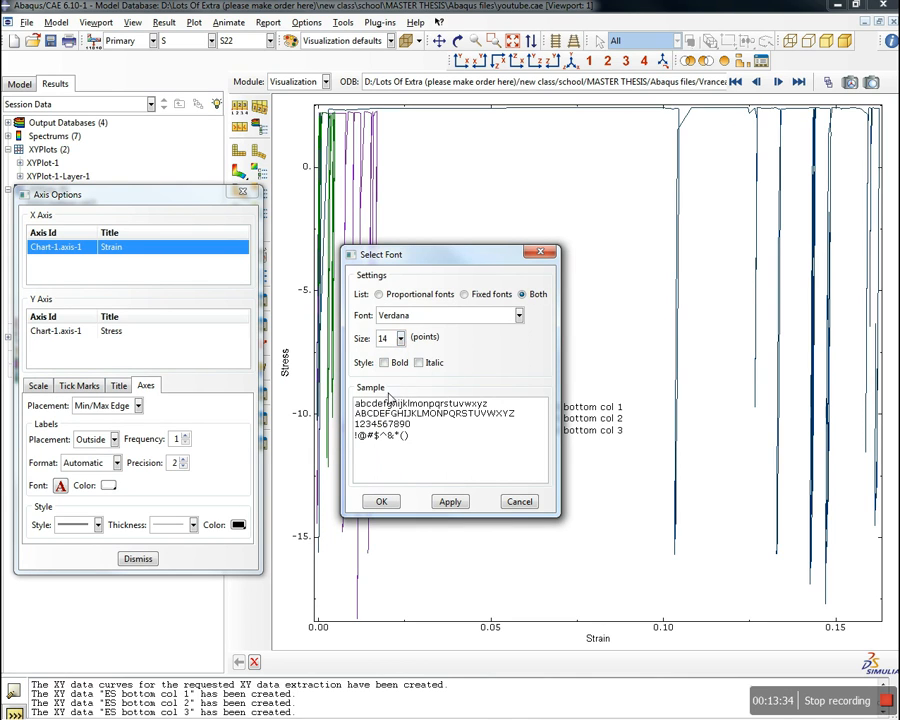
pyautogui.click(449, 502)
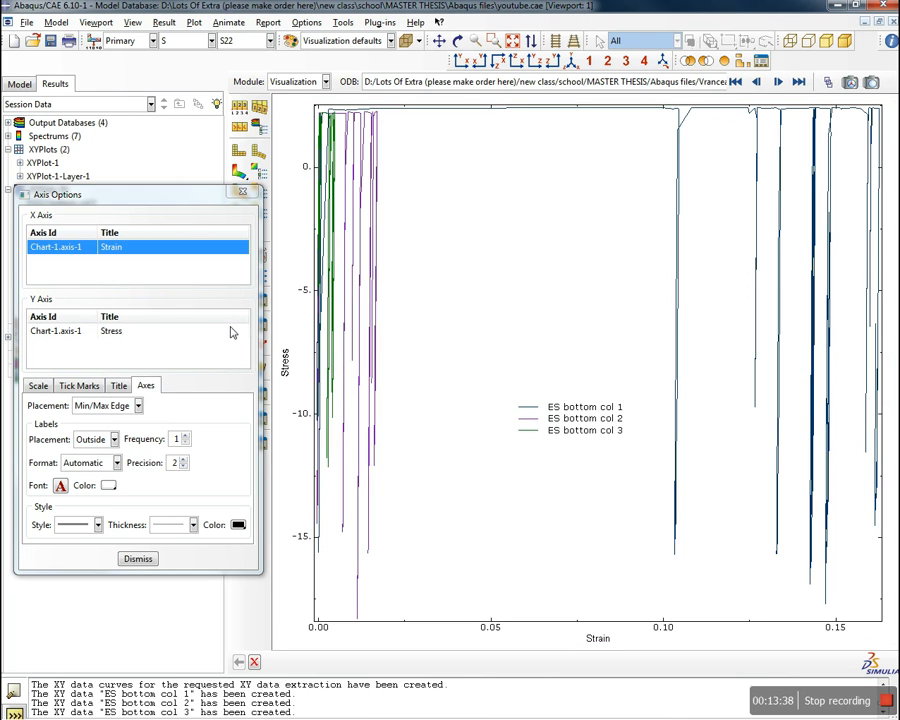
# Select the Stress axis and apply a 36-point Arial font to its title
pyautogui.click(303, 413)
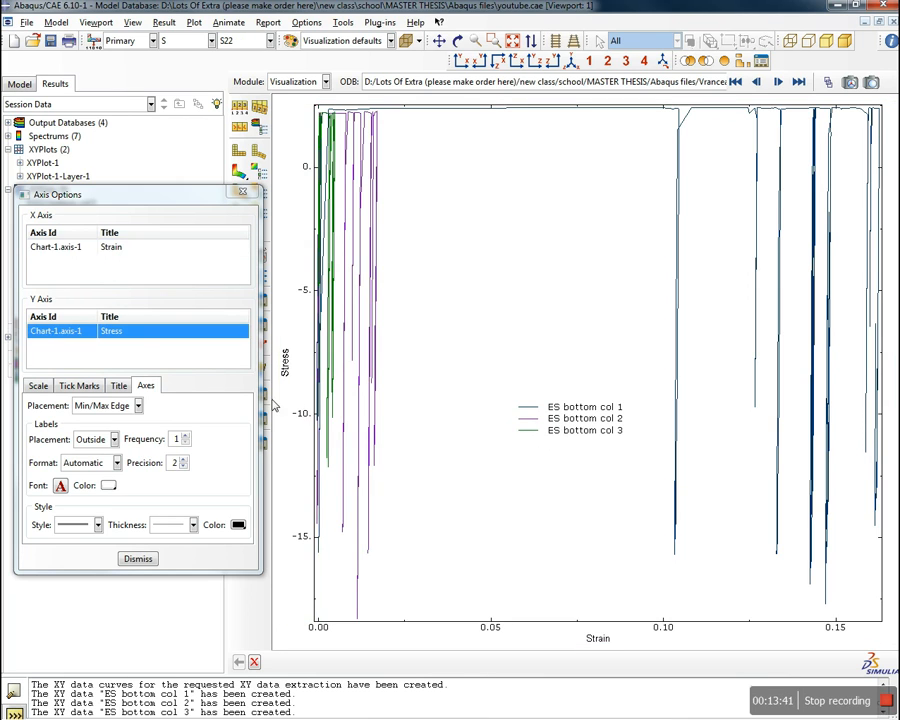
pyautogui.click(60, 486)
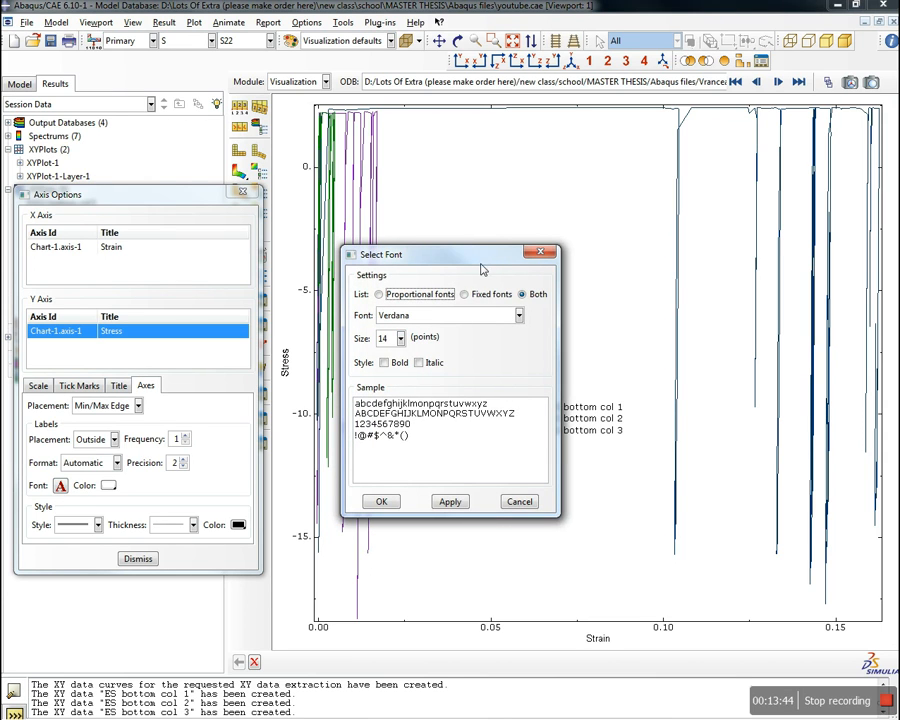
pyautogui.press('Escape')
pyautogui.click(118, 386)
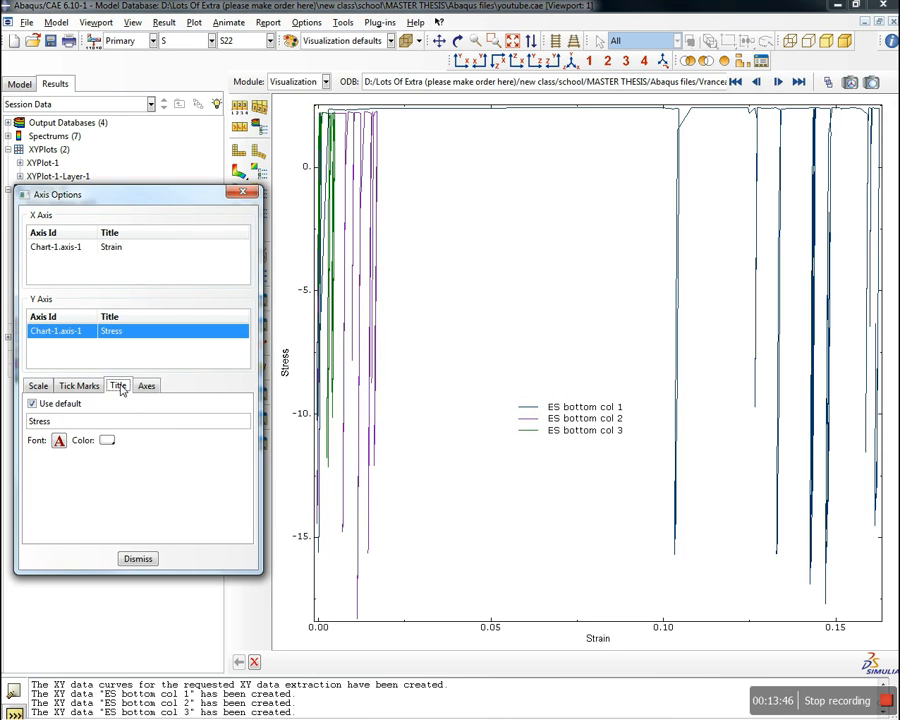
pyautogui.click(59, 440)
pyautogui.click(401, 340)
pyautogui.click(394, 396)
pyautogui.click(401, 341)
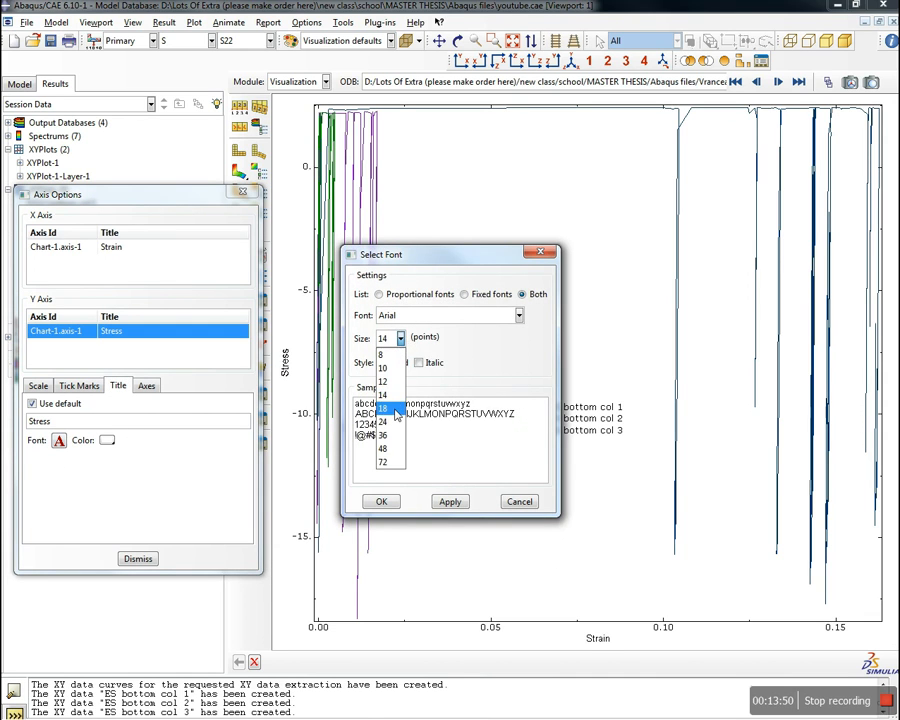
pyautogui.click(383, 435)
pyautogui.click(449, 500)
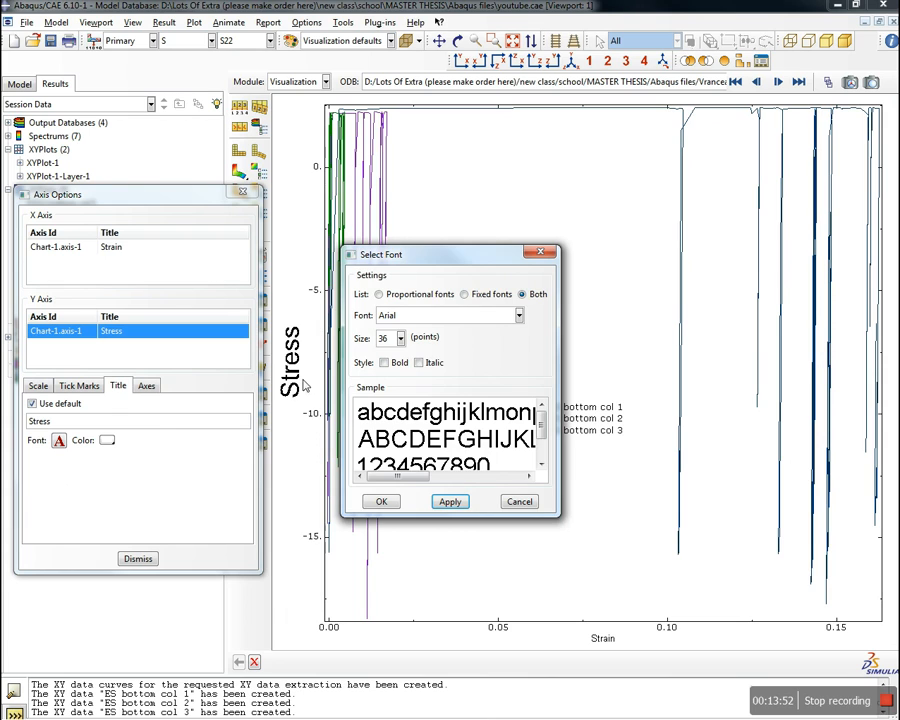
# Set the Stress axis title's Arial font to 14 points and close the axis options
pyautogui.click(400, 339)
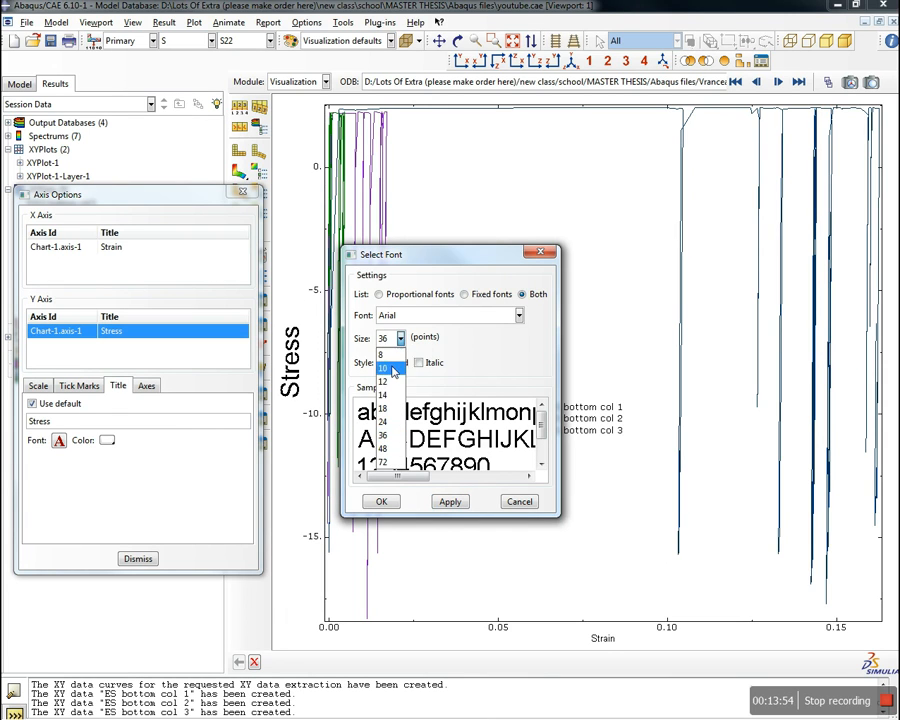
pyautogui.click(384, 395)
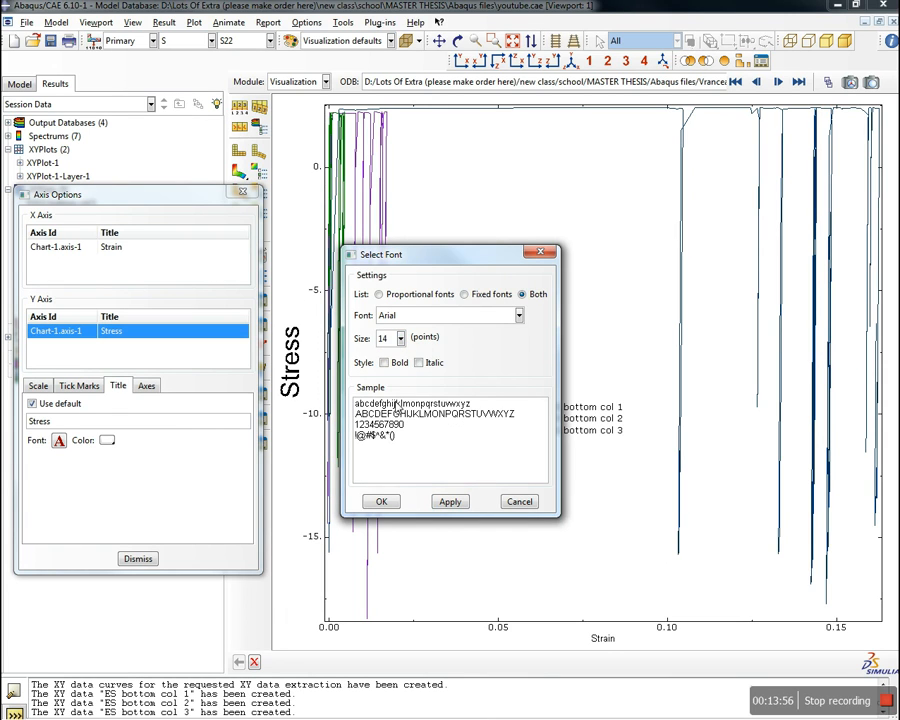
pyautogui.click(449, 500)
pyautogui.click(384, 502)
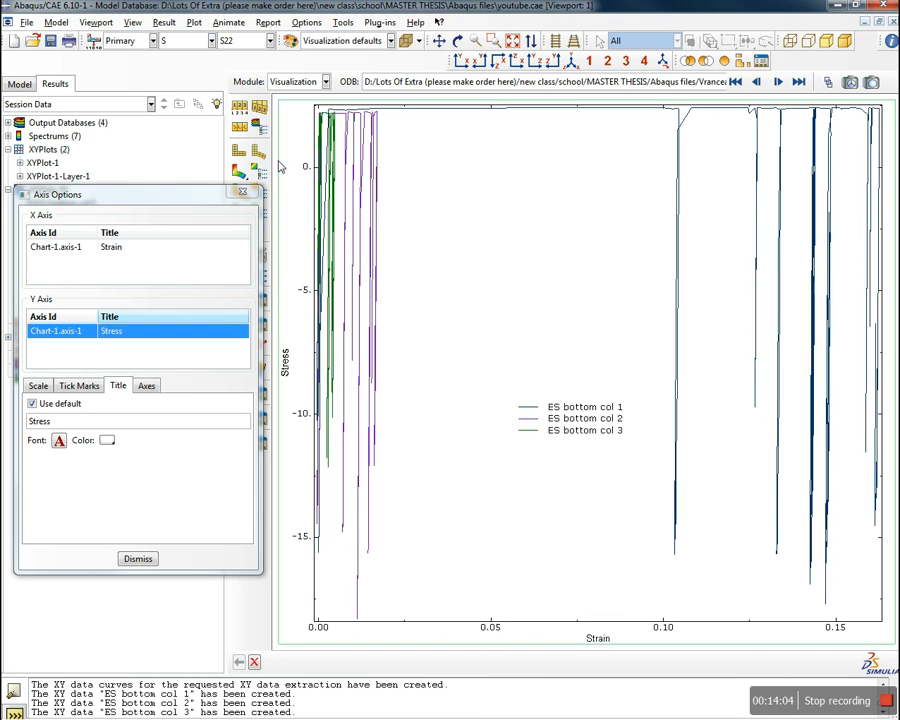
pyautogui.click(242, 191)
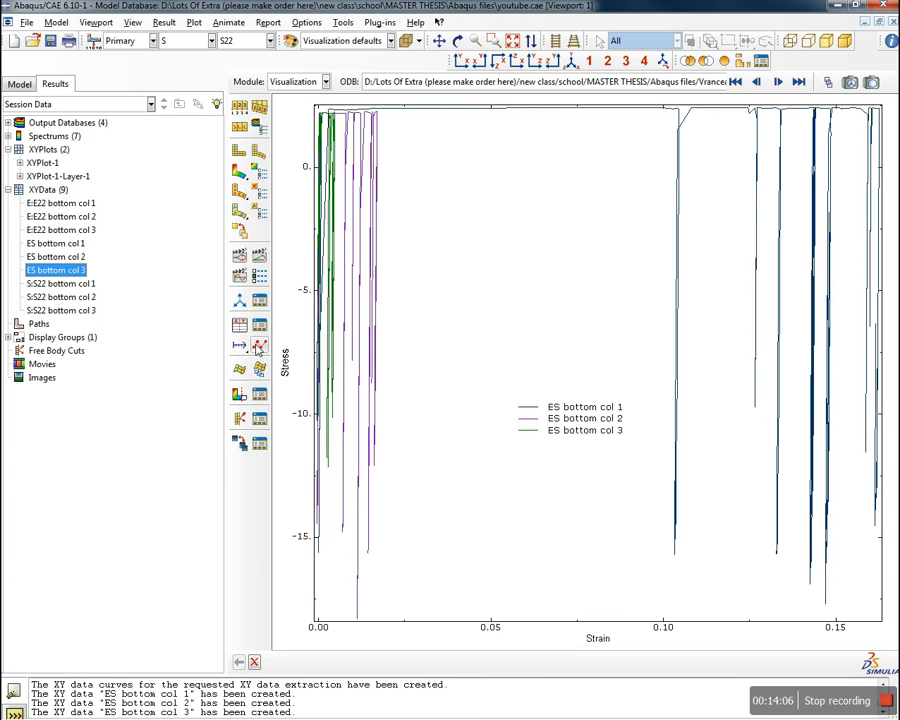
# In the curve options, toggle the symbols of "ES bottom col 1" on and off, and recolour the curve blue
pyautogui.click(261, 346)
pyautogui.moveTo(291, 292); pyautogui.dragTo(101, 197)
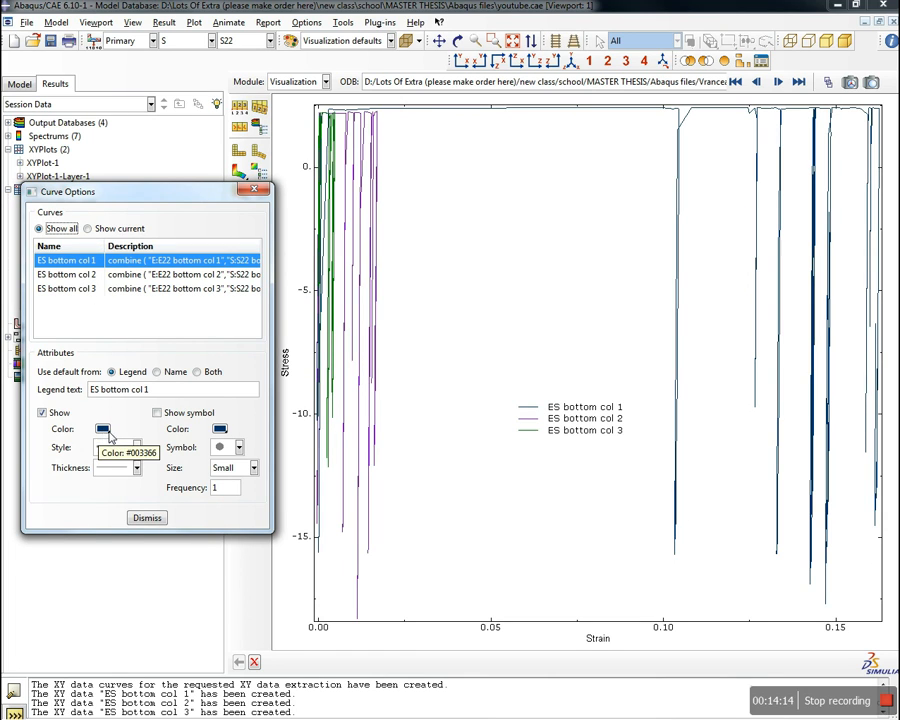
pyautogui.click(157, 412)
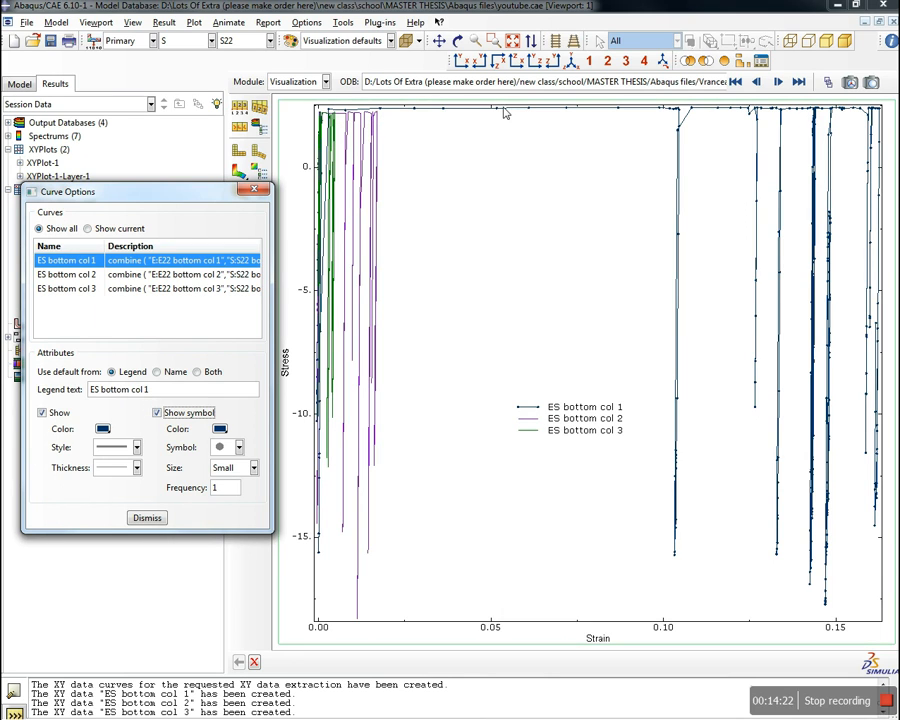
pyautogui.click(156, 413)
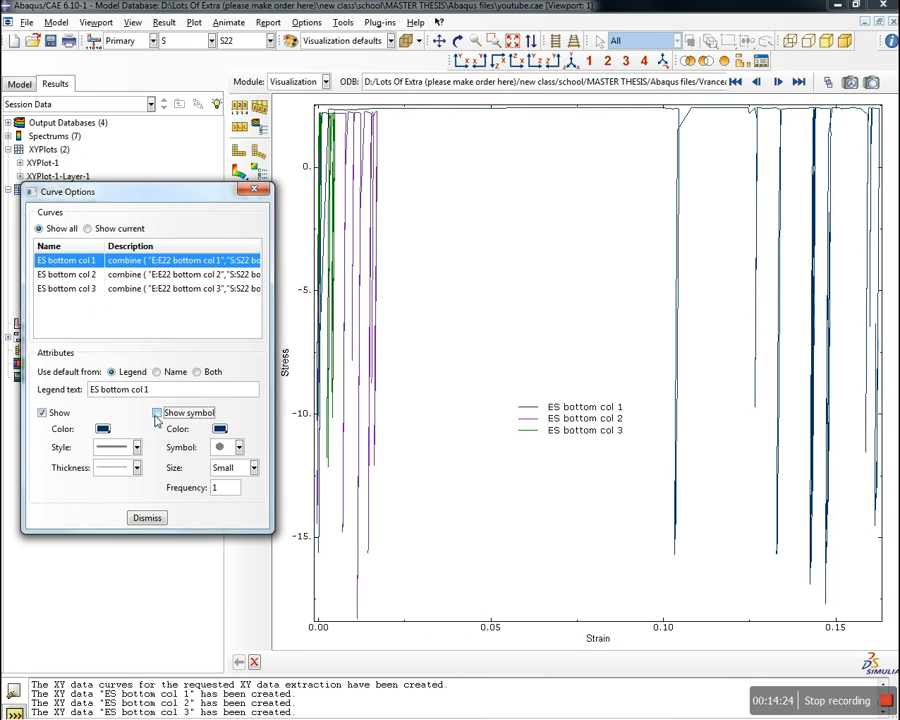
pyautogui.click(103, 429)
pyautogui.click(280, 517)
pyautogui.click(299, 539)
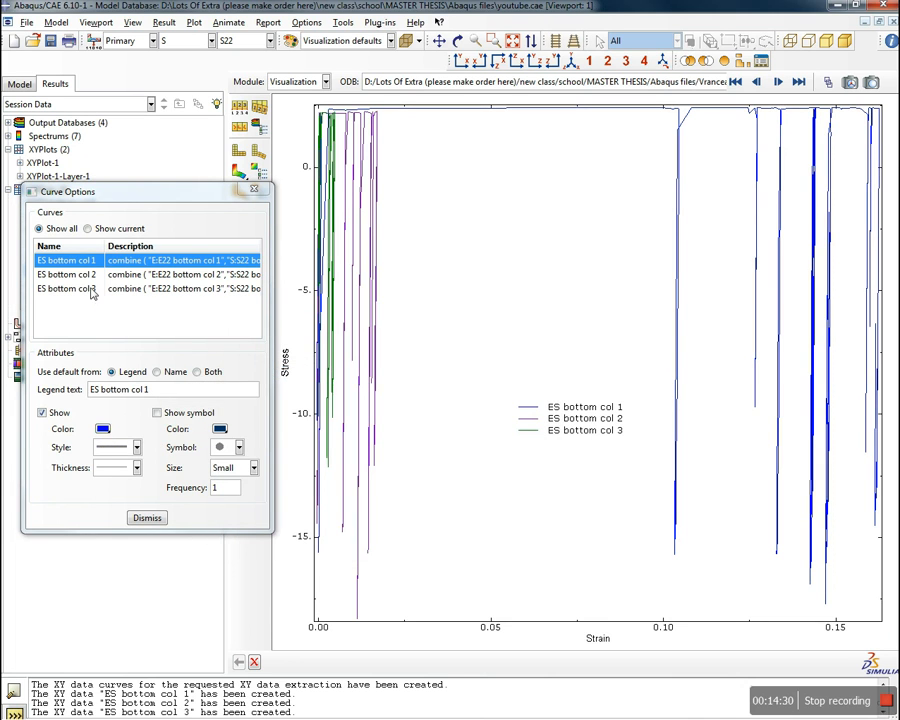
# Recolour the "ES bottom col 2" curve to pure red (255, 0, 0)
pyautogui.click(76, 275)
pyautogui.click(103, 429)
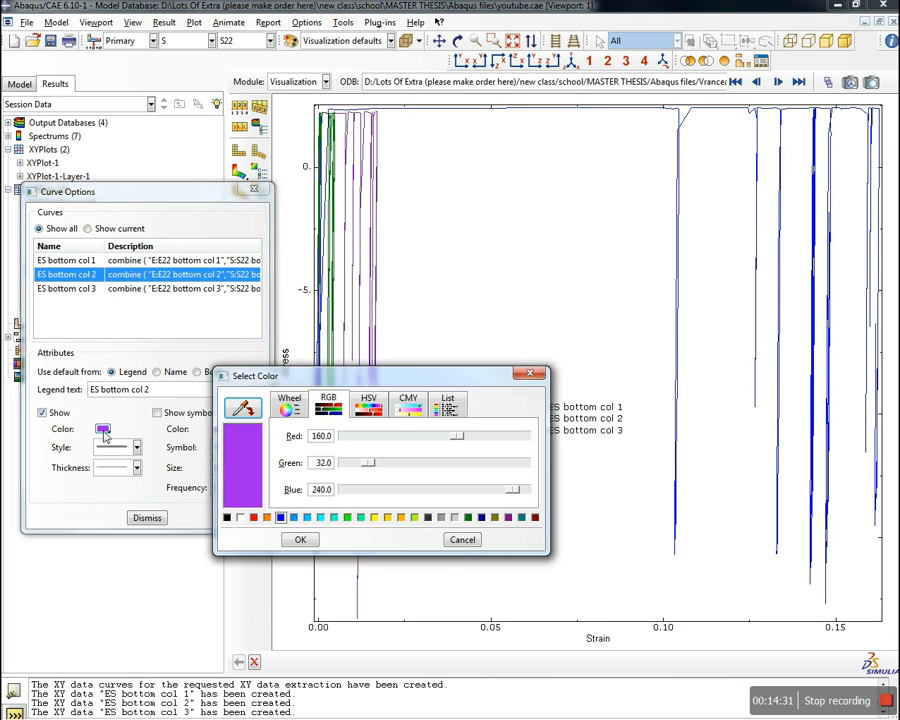
pyautogui.click(254, 518)
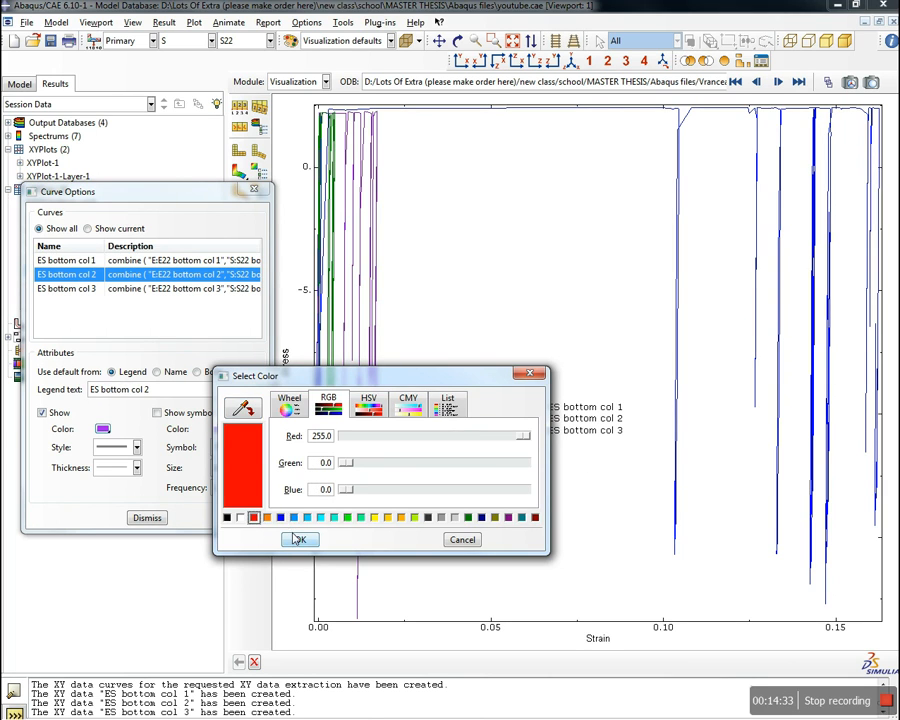
pyautogui.click(298, 539)
# Adjust the RGB colour of "ES bottom col 3", set its green value to 128, and close the curve options
pyautogui.click(76, 289)
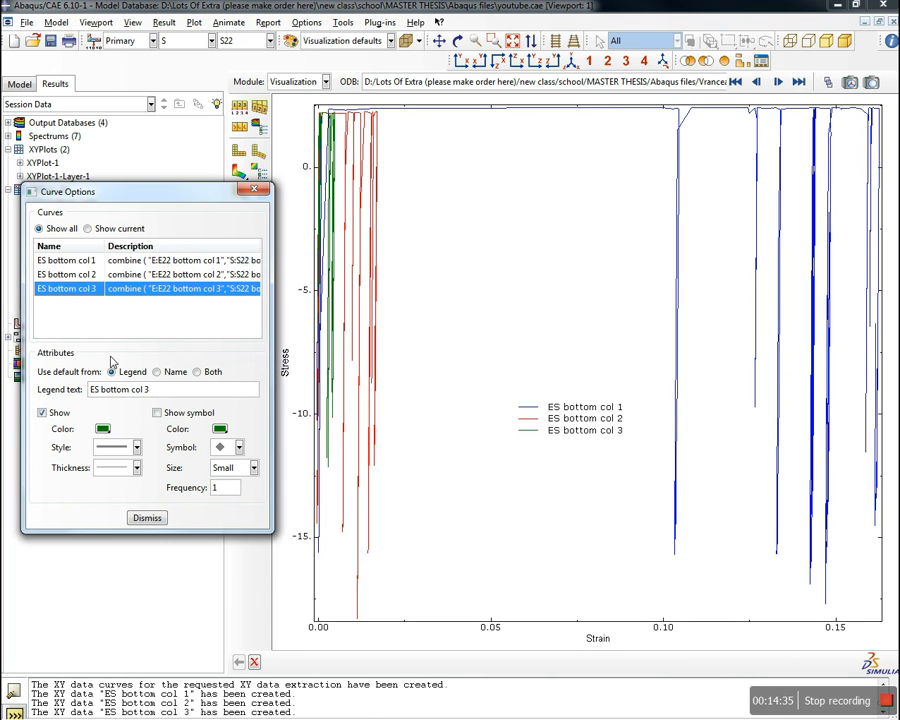
pyautogui.click(104, 429)
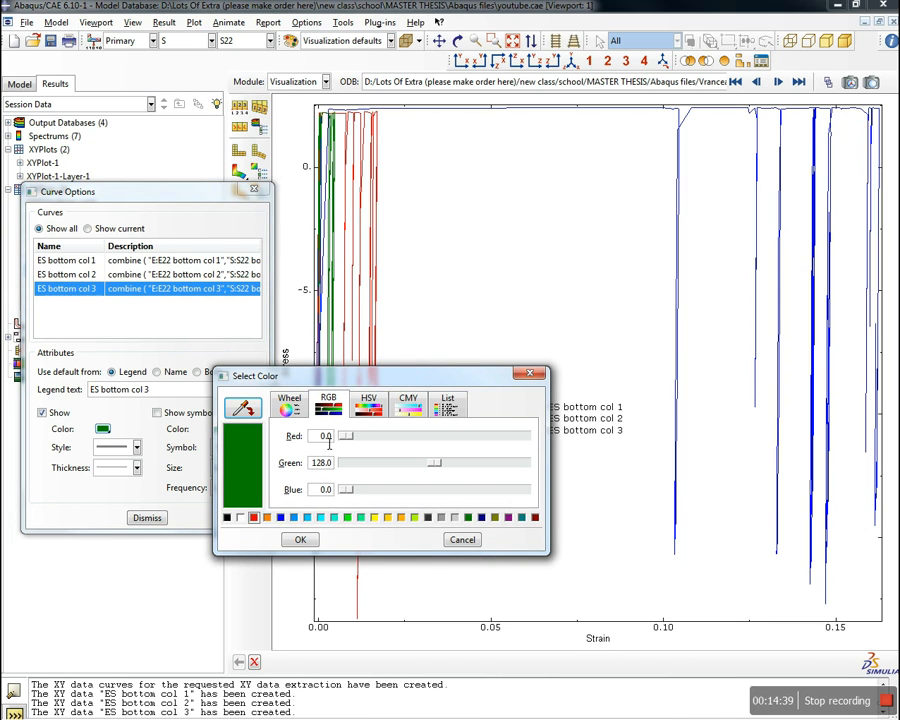
pyautogui.click(289, 403)
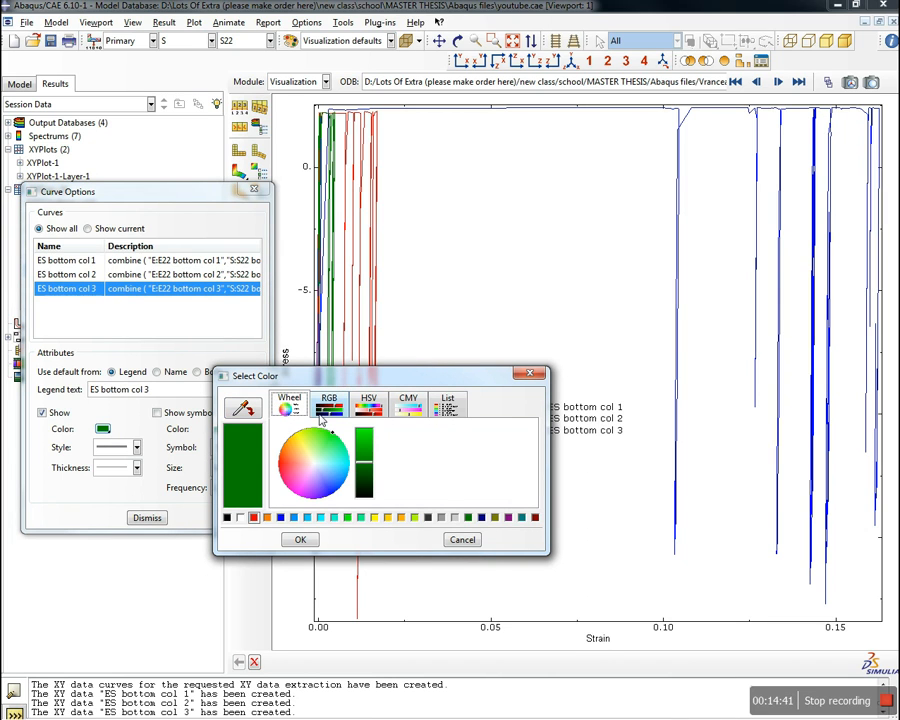
pyautogui.click(329, 403)
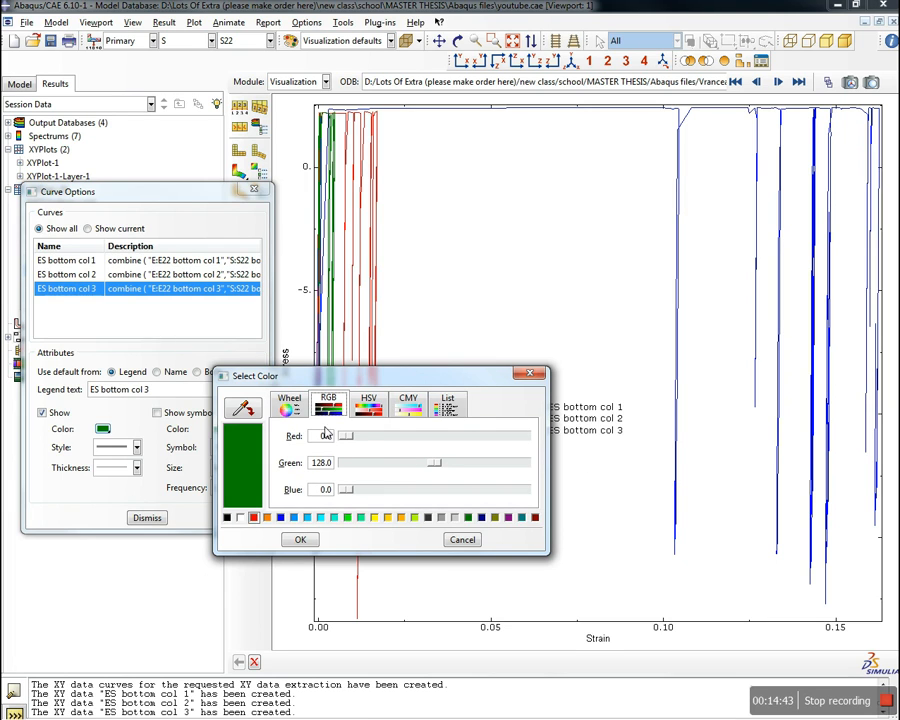
pyautogui.moveTo(346, 436); pyautogui.dragTo(327, 488)
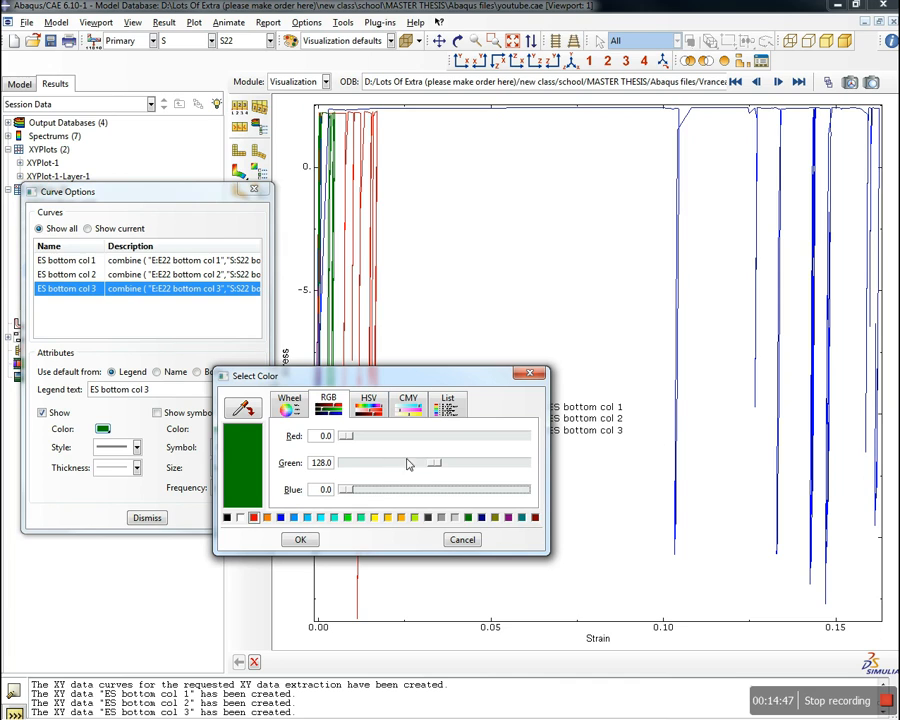
pyautogui.moveTo(426, 465); pyautogui.dragTo(343, 478)
pyautogui.write('128')
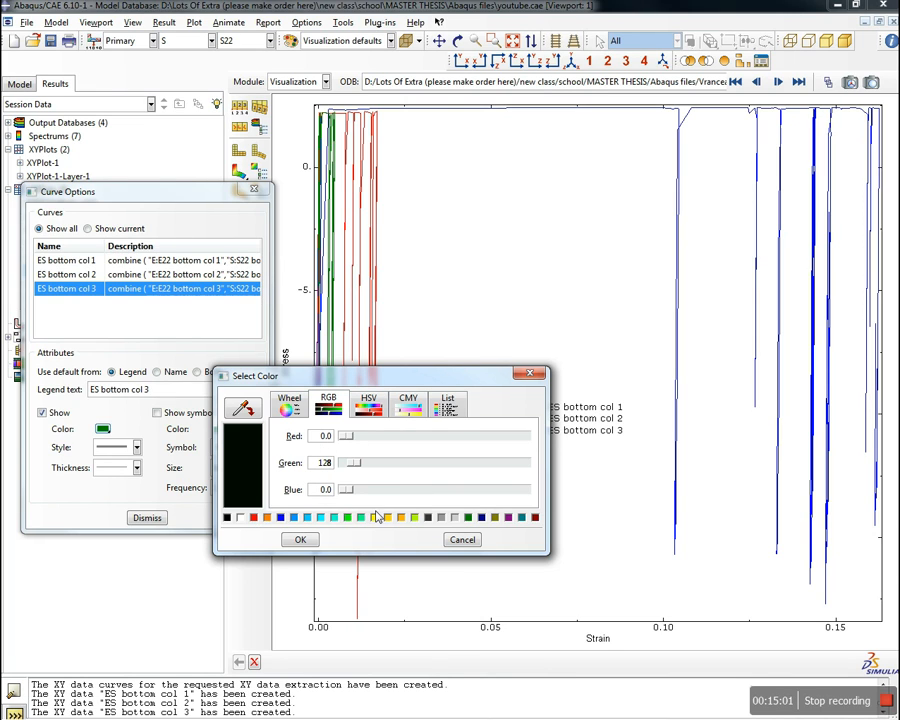
pyautogui.click(298, 539)
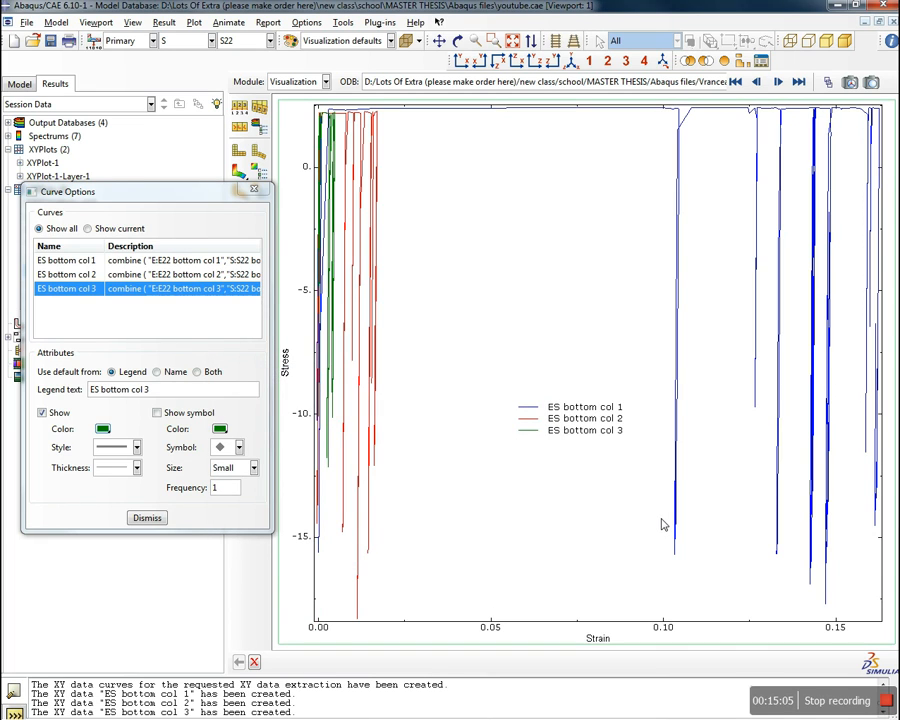
pyautogui.click(265, 191)
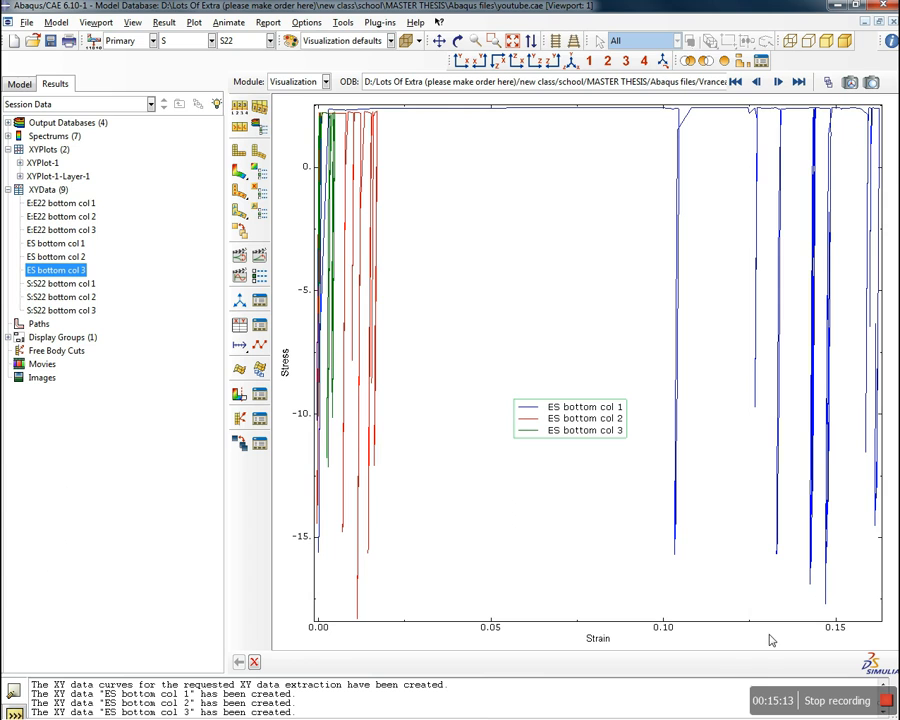
# Open the Chart-1 legend's area options and switch its inset placement off and back on
pyautogui.doubleClick(585, 438)
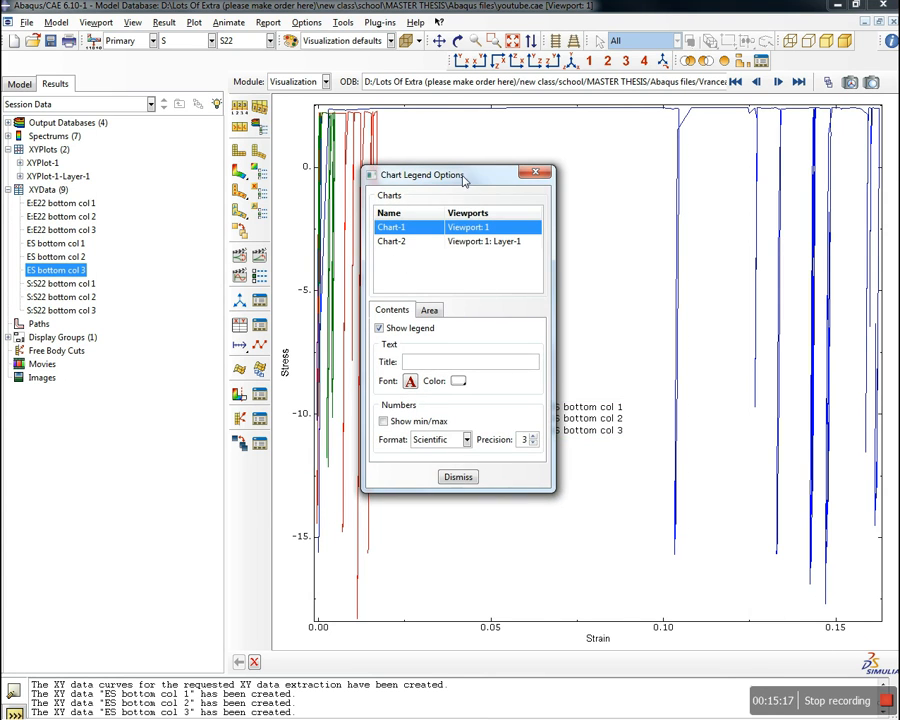
pyautogui.moveTo(464, 177); pyautogui.dragTo(327, 195)
pyautogui.click(290, 328)
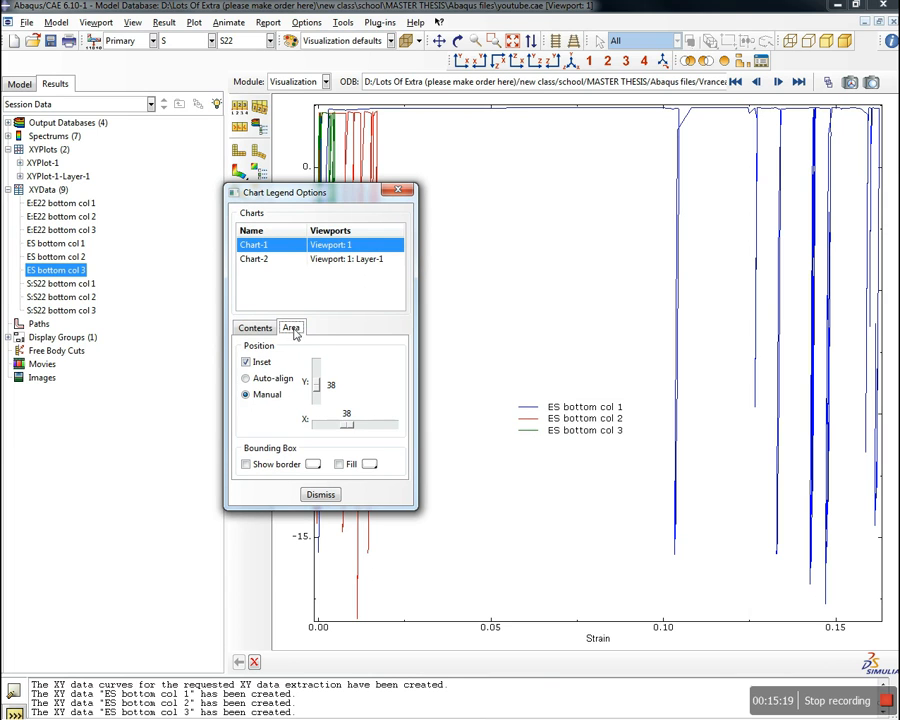
pyautogui.click(246, 363)
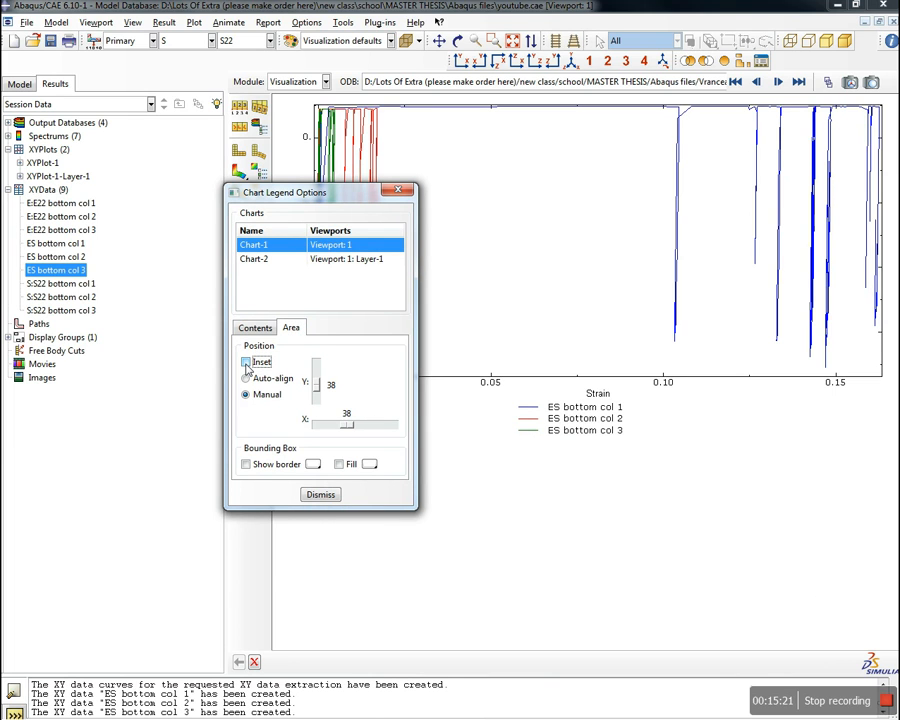
pyautogui.click(246, 363)
pyautogui.moveTo(340, 196); pyautogui.dragTo(206, 195)
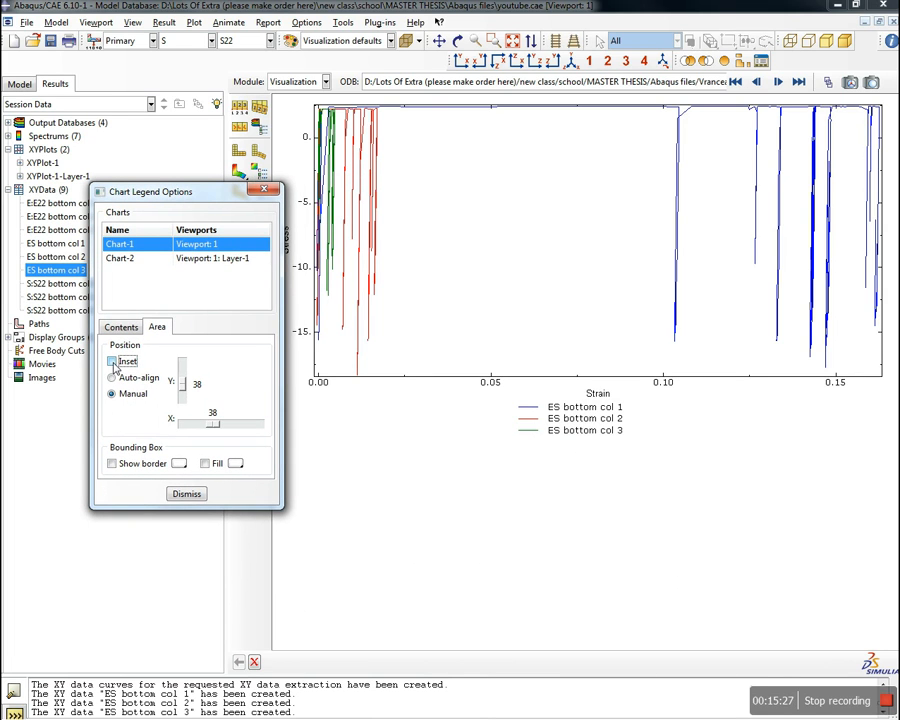
pyautogui.click(113, 363)
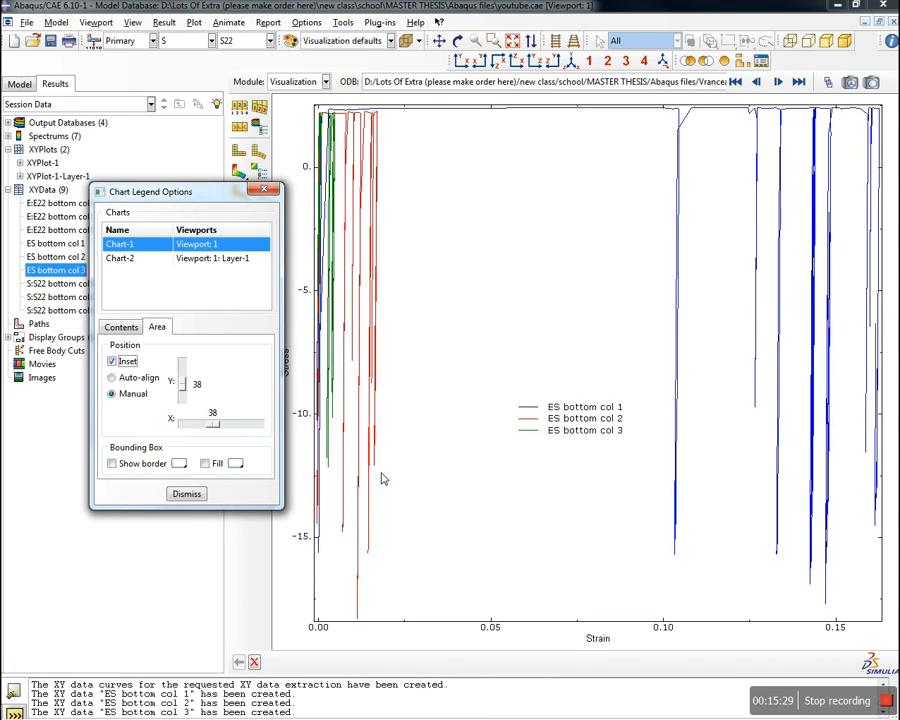
# Move the legend manually to a position of about X 35, Y 38 in the plot
pyautogui.moveTo(595, 430); pyautogui.dragTo(569, 421)
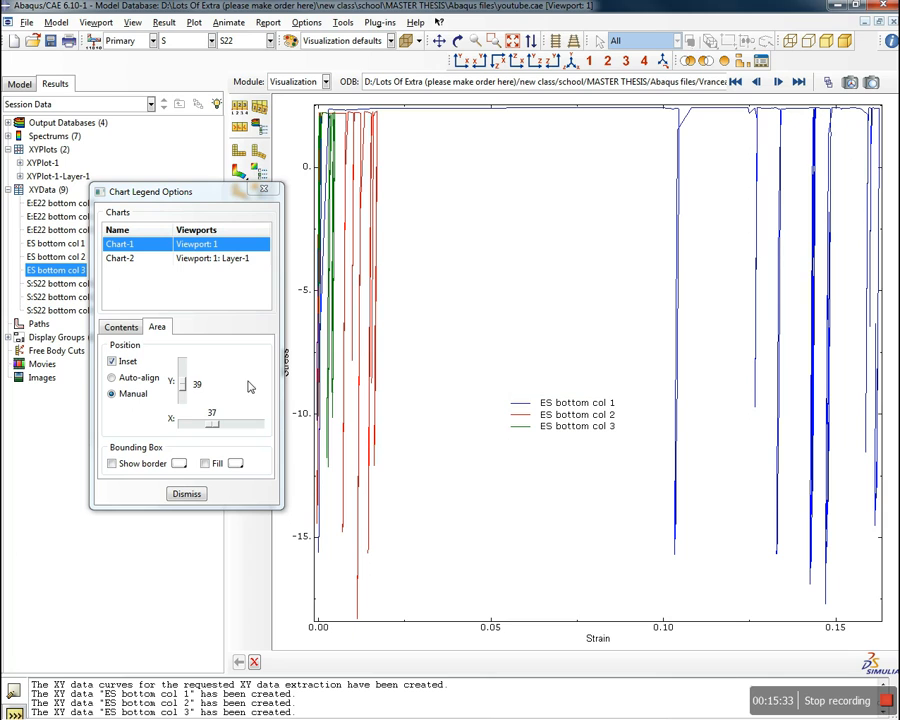
pyautogui.moveTo(177, 378); pyautogui.dragTo(207, 423)
pyautogui.moveTo(522, 505); pyautogui.dragTo(549, 439)
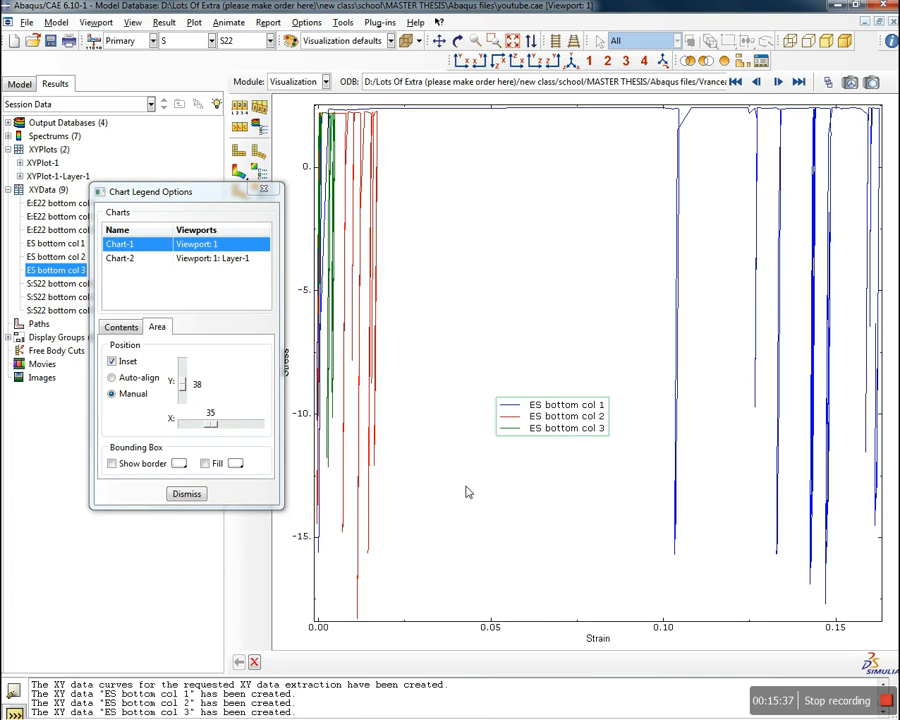
# Apply an 8-point Verdana font to the chart legend text
pyautogui.click(121, 327)
pyautogui.click(139, 398)
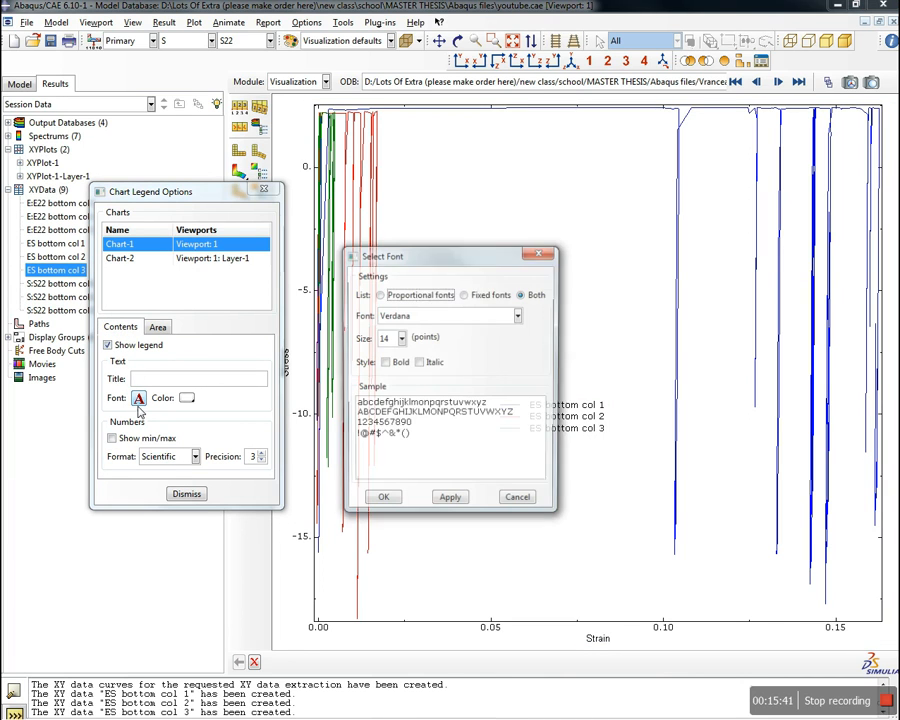
pyautogui.click(400, 339)
pyautogui.click(388, 356)
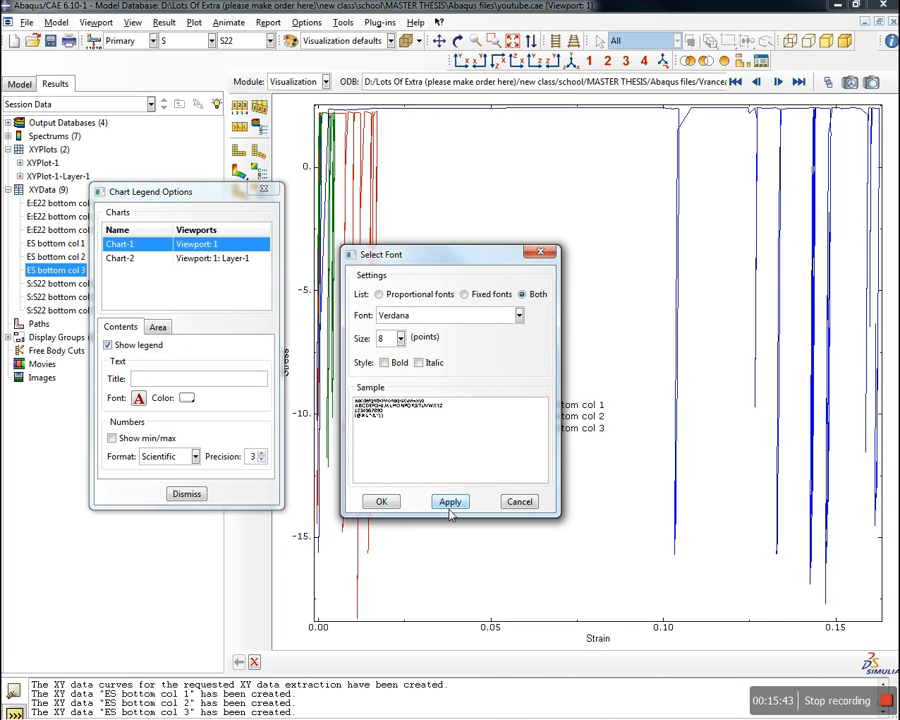
pyautogui.click(450, 501)
pyautogui.moveTo(466, 253); pyautogui.dragTo(210, 180)
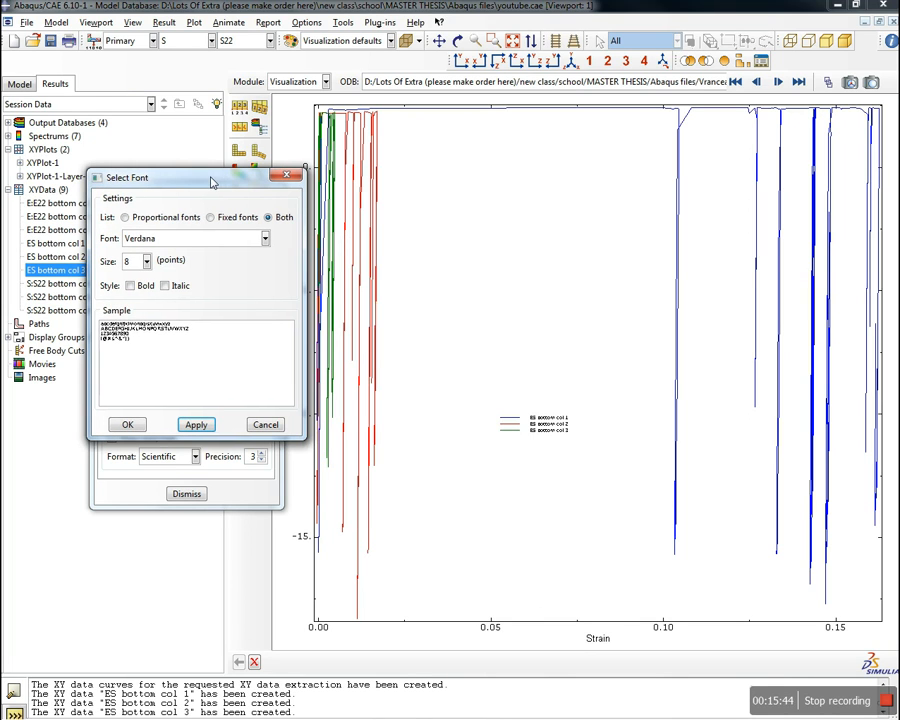
# Set the chart legend's font size to 14 points and close the legend options
pyautogui.click(146, 261)
pyautogui.click(140, 328)
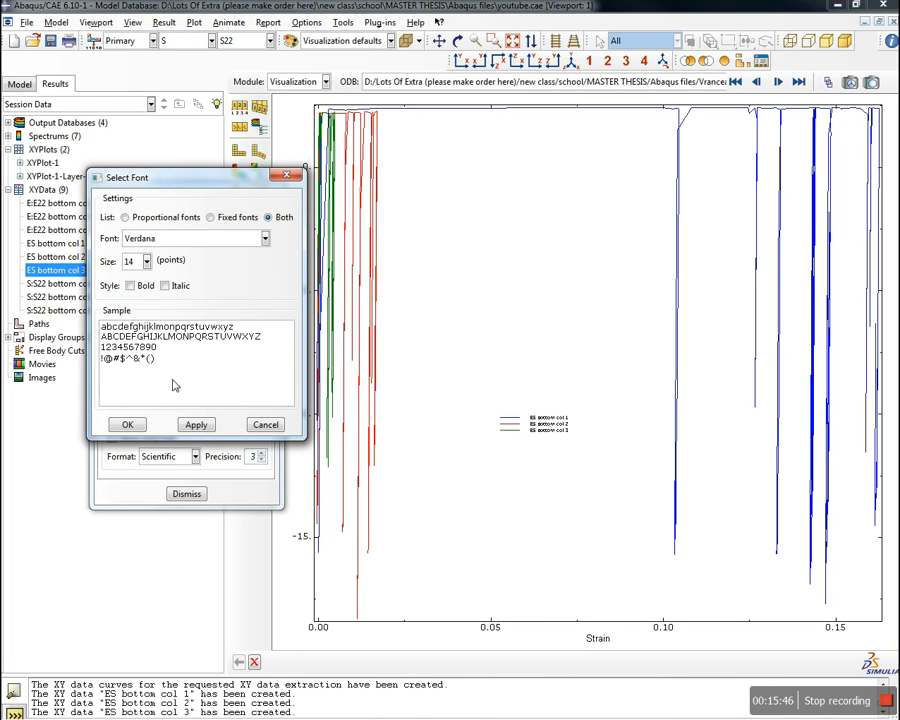
pyautogui.click(196, 424)
pyautogui.click(127, 424)
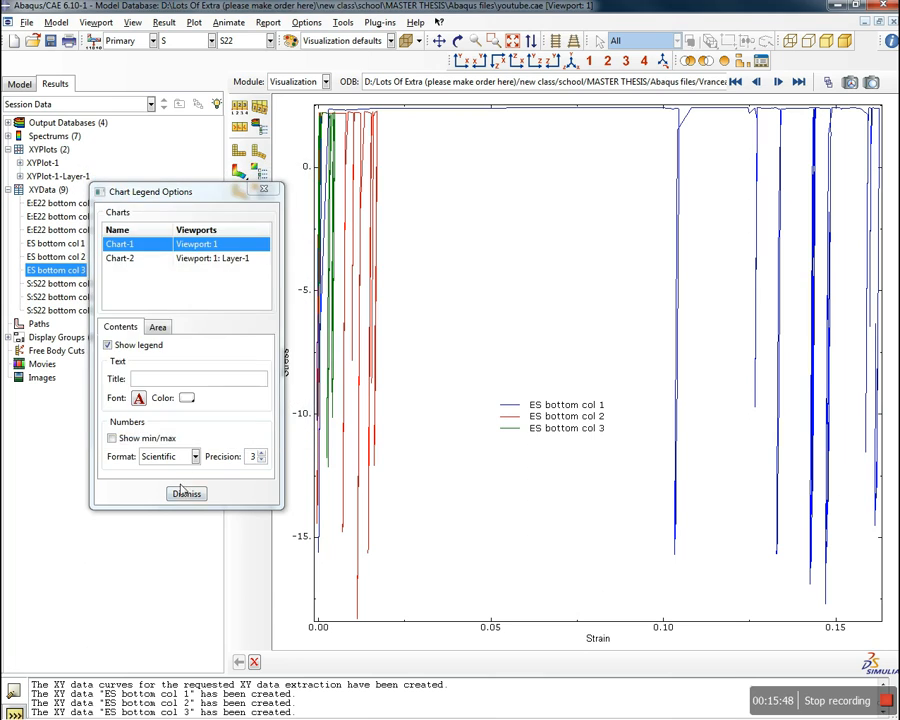
pyautogui.click(186, 493)
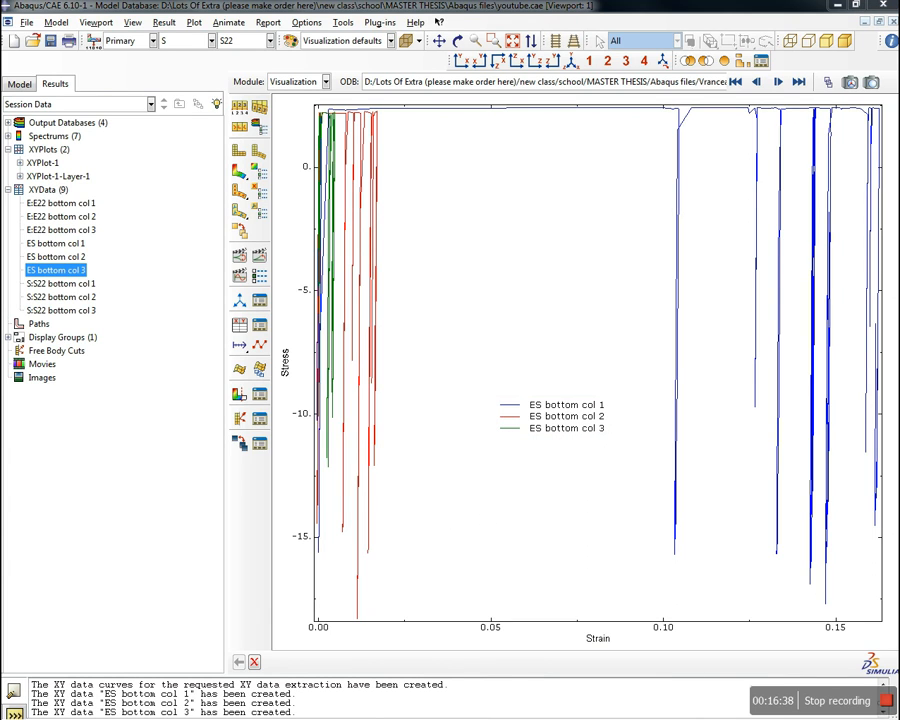
# Switch to Microsoft Excel and examine the concrete compression and tension stress-strain chart on Sheet1
pyautogui.moveTo(0, 82); pyautogui.dragTo(482, 177)
pyautogui.doubleClick(482, 177)
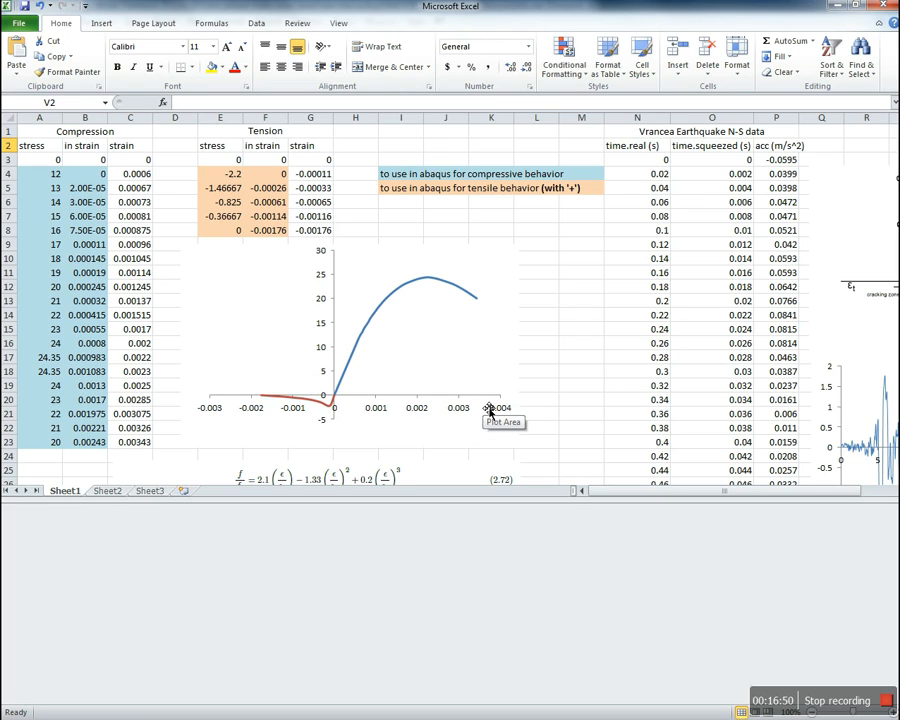
pyautogui.moveTo(479, 303)
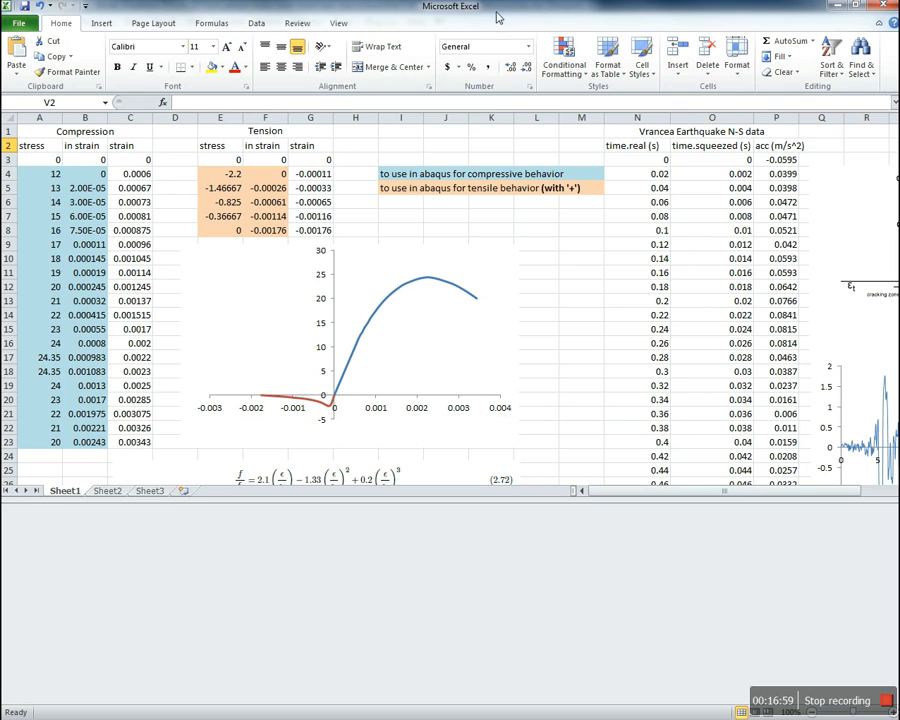
# Switch back to Abaqus/CAE and examine the print settings for the printer and file destinations and for reducing to 256 colors
pyautogui.hotkey('alt', 'Tab')
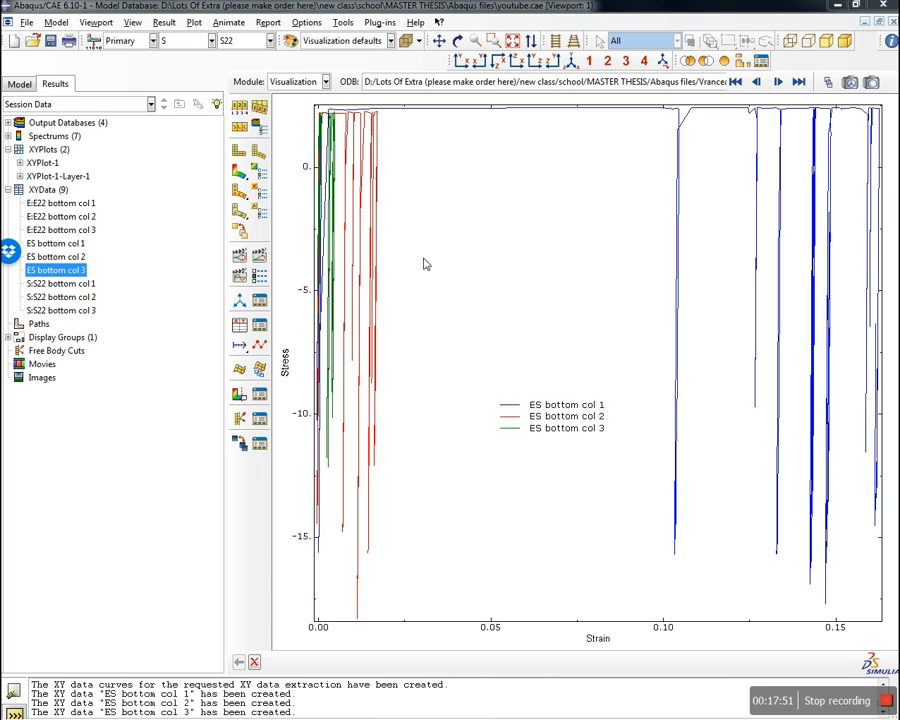
pyautogui.click(31, 24)
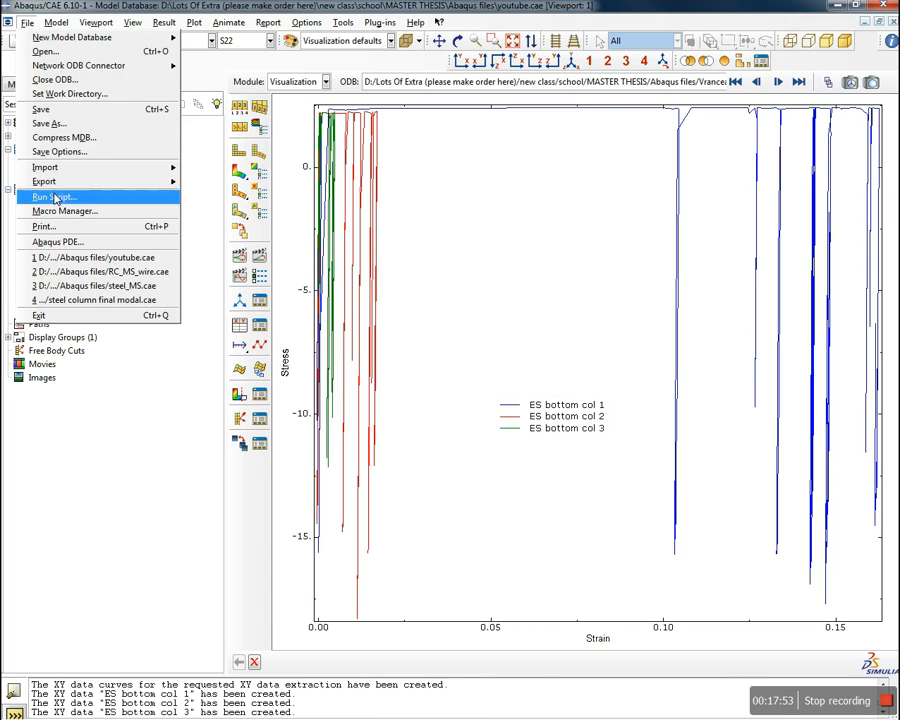
pyautogui.click(60, 228)
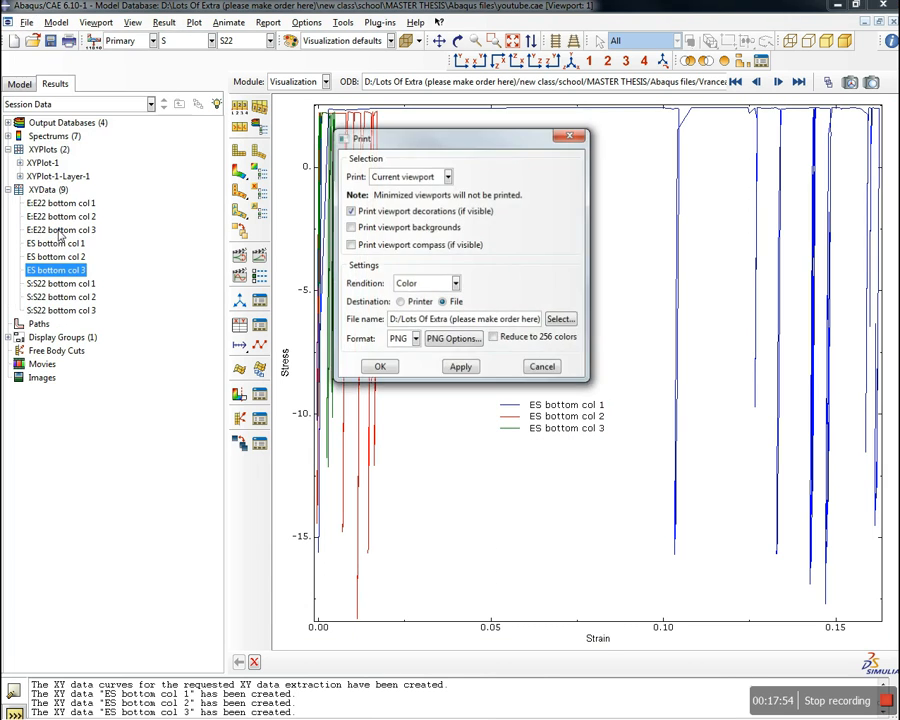
pyautogui.click(401, 302)
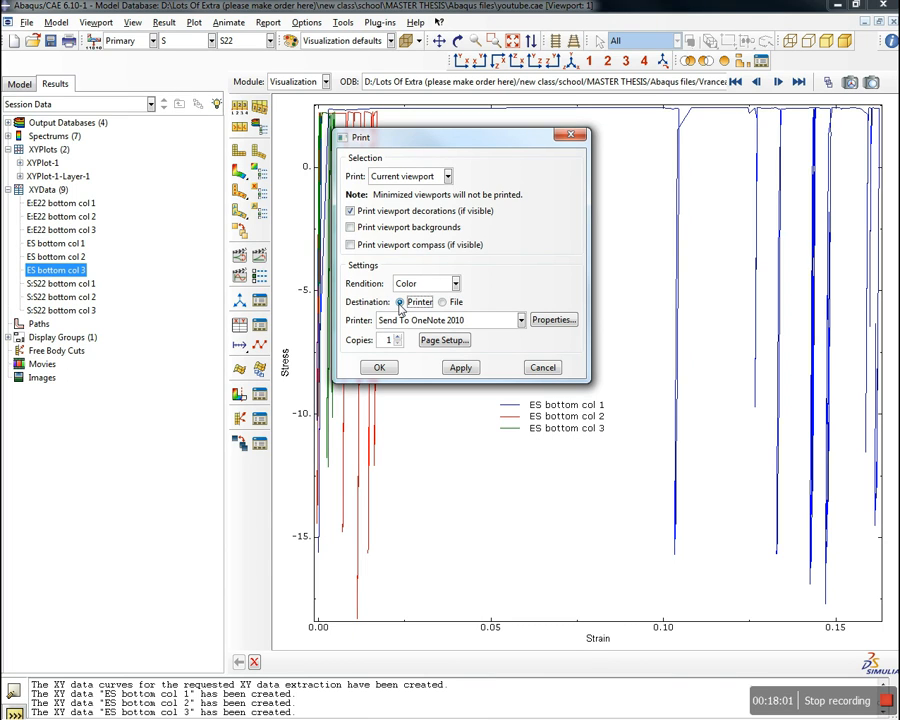
pyautogui.click(442, 302)
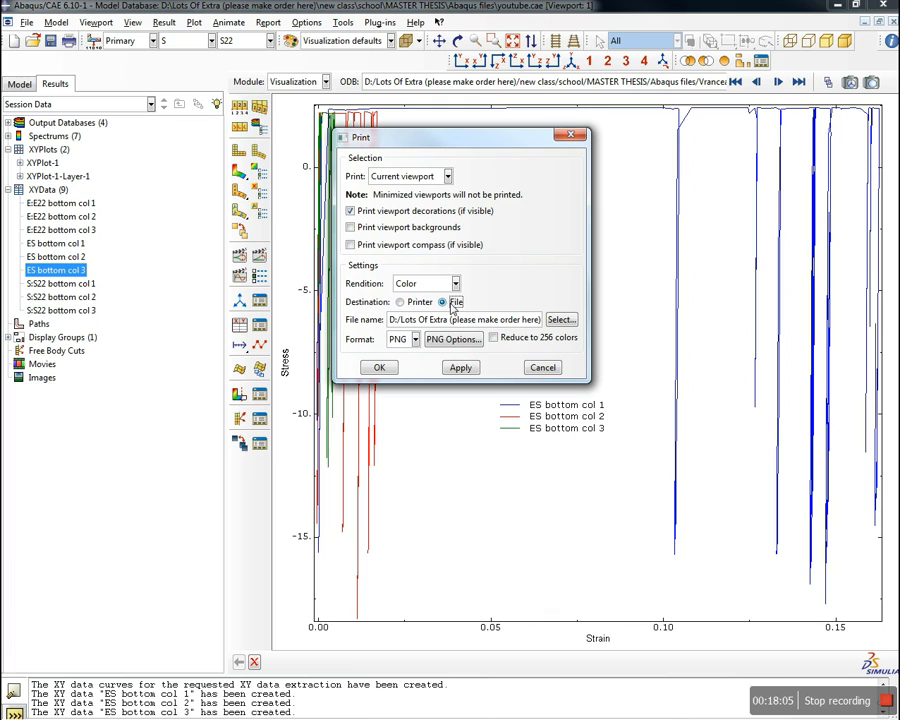
pyautogui.click(531, 339)
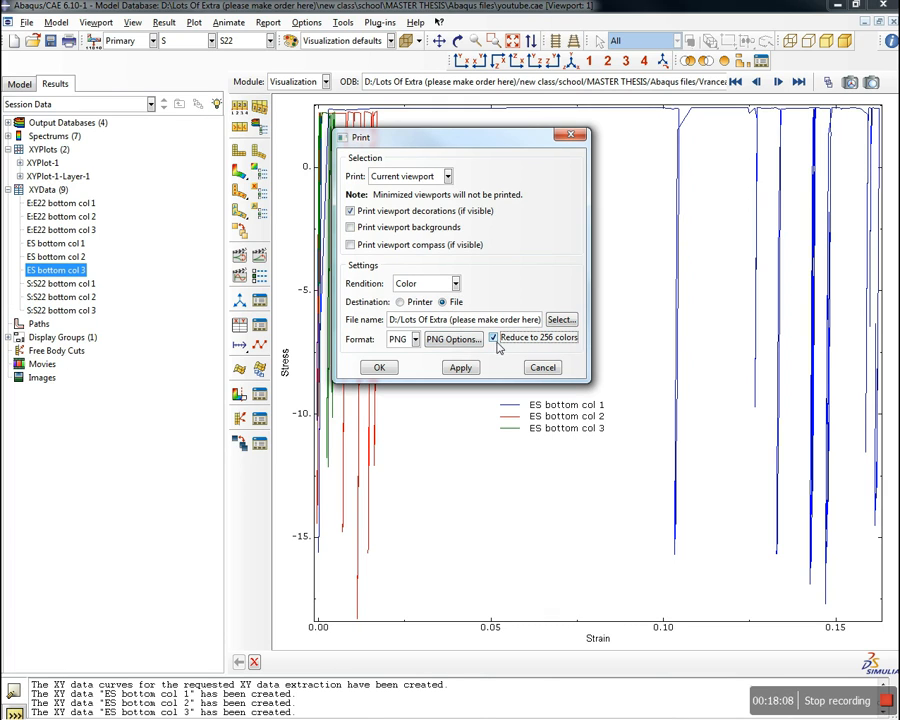
pyautogui.click(494, 339)
# Review the viewport selection, the image formats and the PNG image size options in the print settings
pyautogui.moveTo(520, 155); pyautogui.dragTo(287, 178)
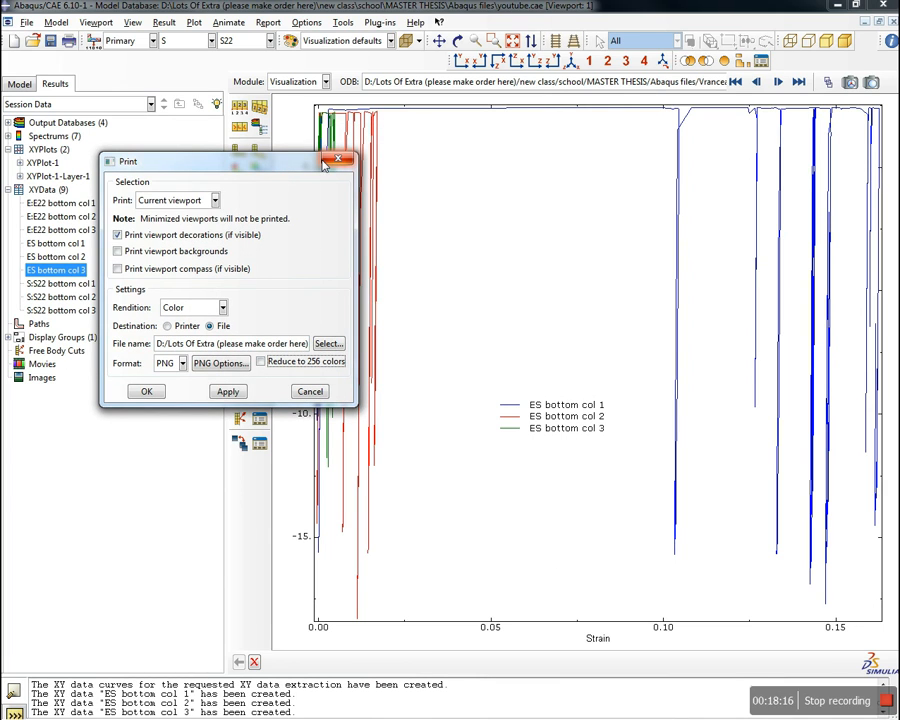
pyautogui.click(214, 200)
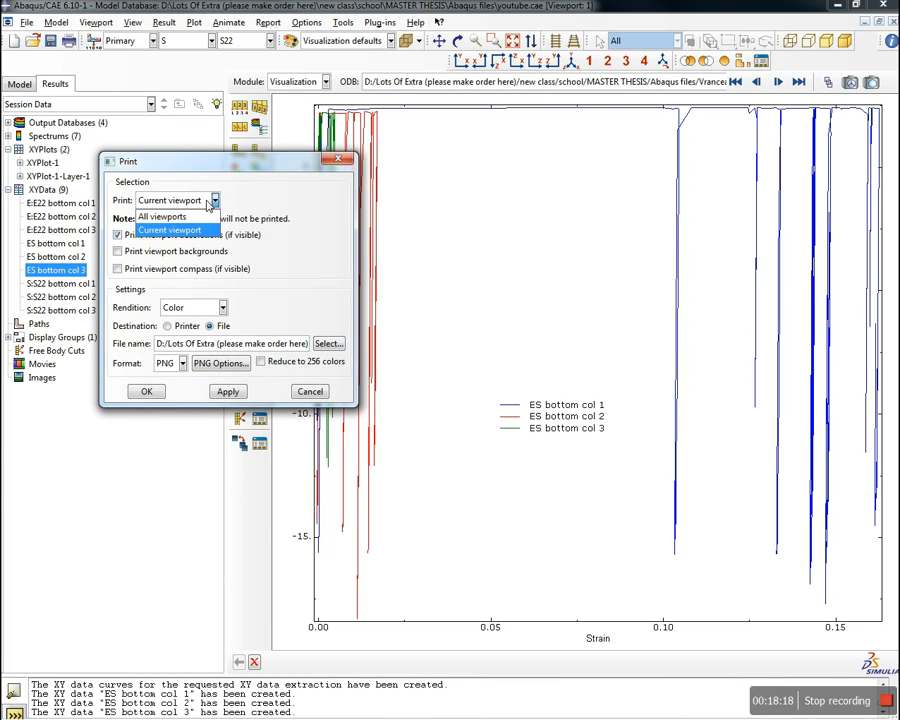
pyautogui.click(190, 231)
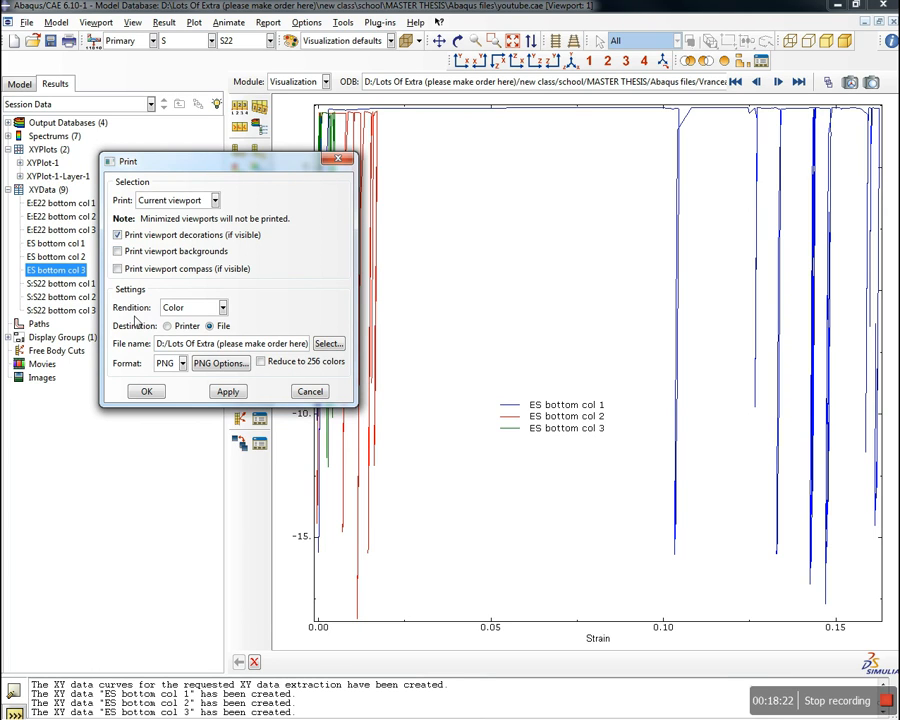
pyautogui.click(182, 364)
pyautogui.click(165, 406)
pyautogui.click(214, 366)
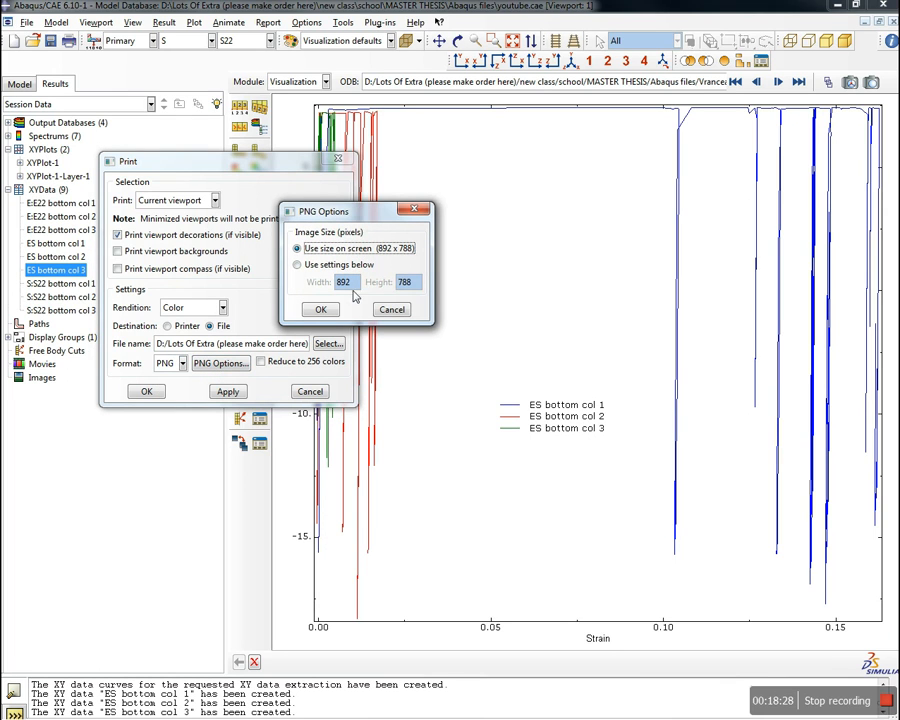
pyautogui.click(392, 311)
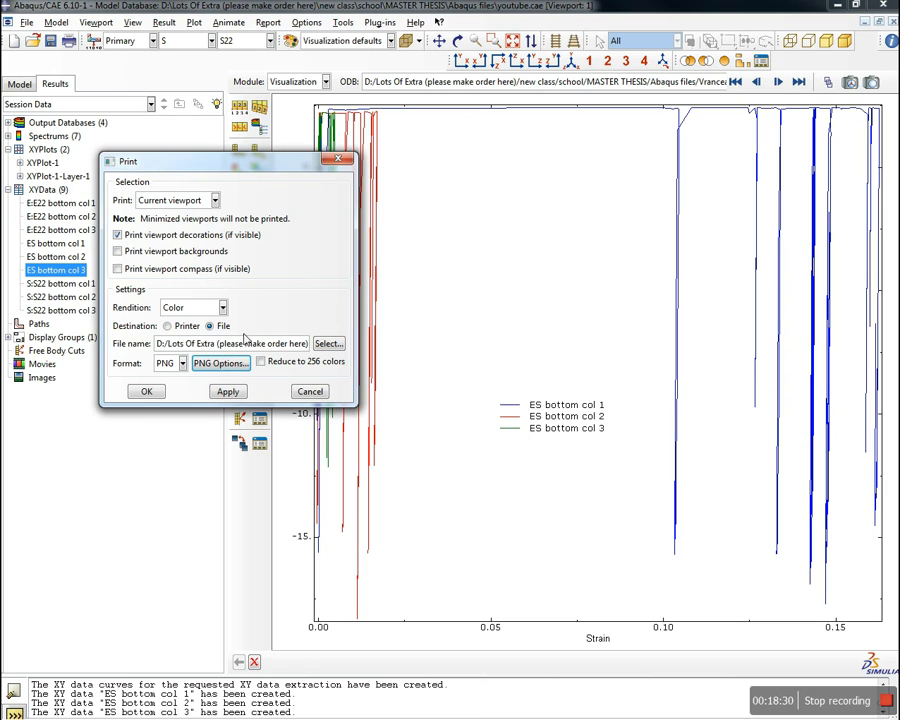
# Select ES youtube as the PNG output file for the stress-strain plot and cancel printing
pyautogui.click(338, 344)
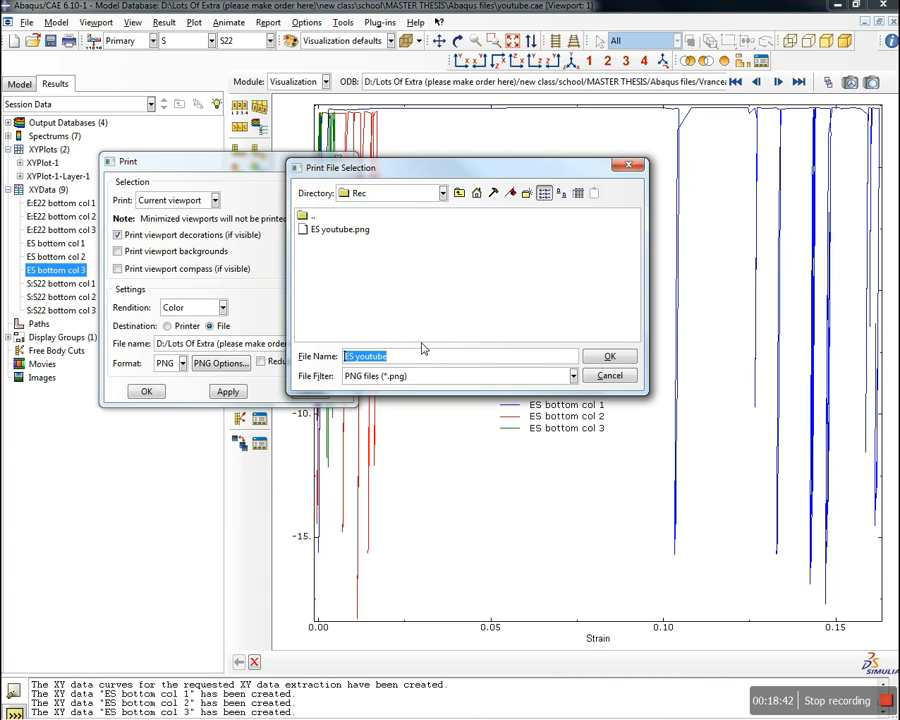
pyautogui.click(609, 362)
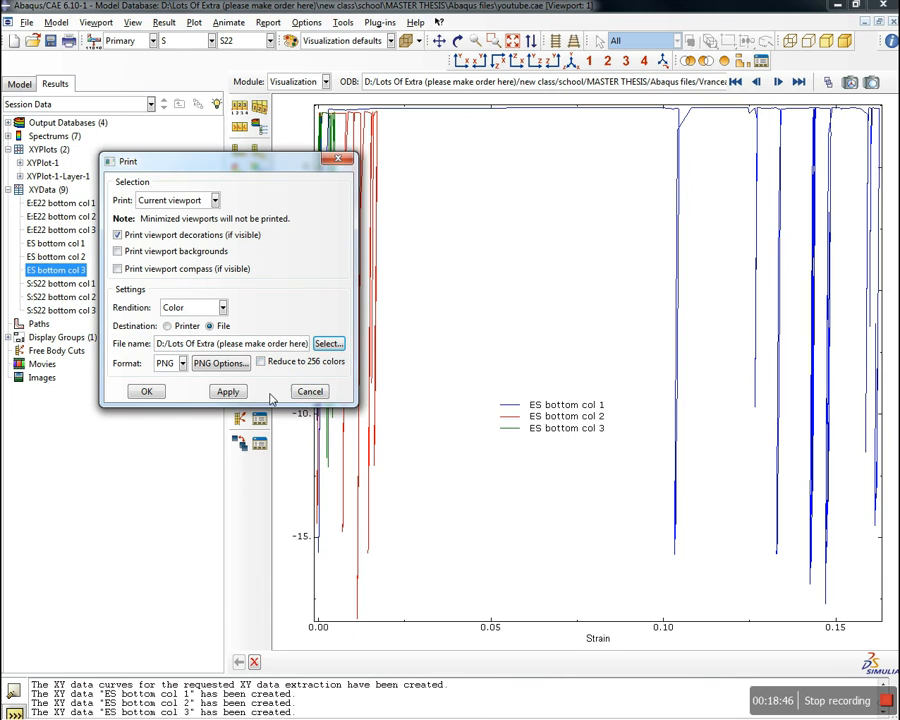
pyautogui.click(311, 391)
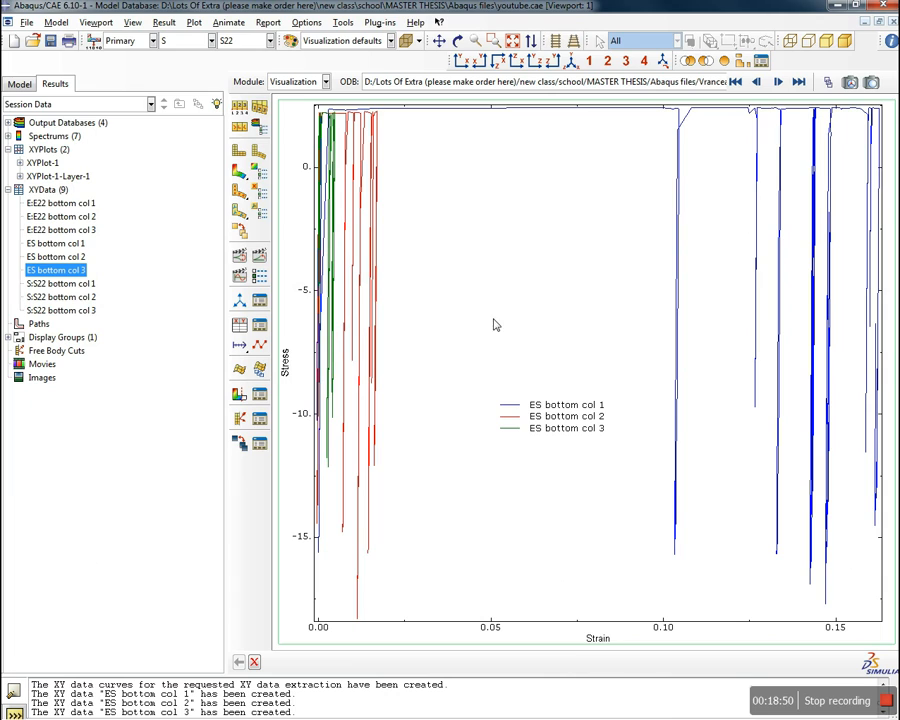
# Try the background fill on Chart-1, turn it off again and close the chart options
pyautogui.doubleClick(504, 242)
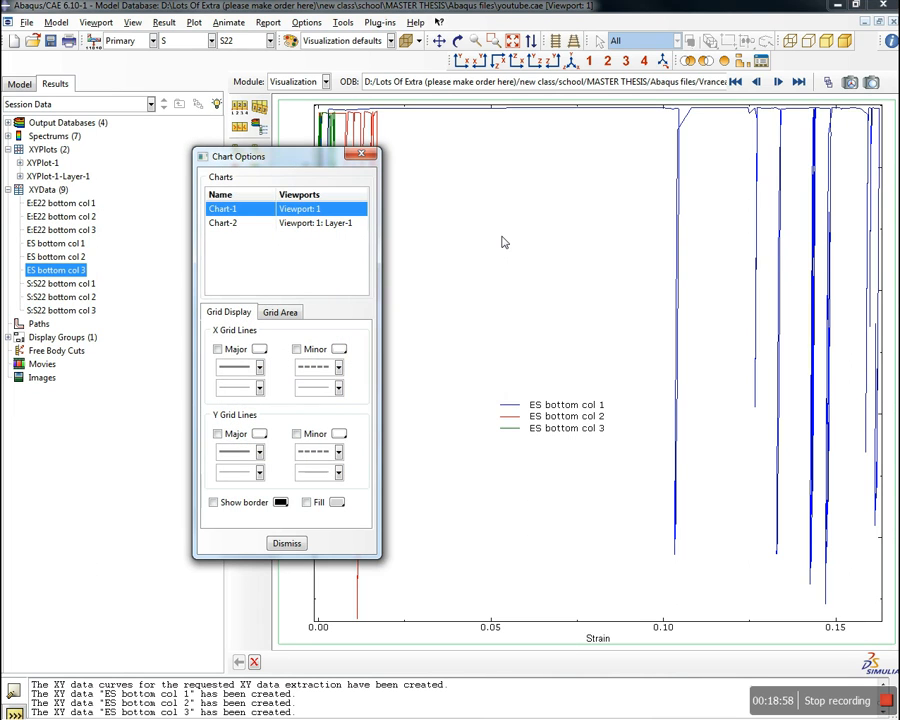
pyautogui.click(307, 503)
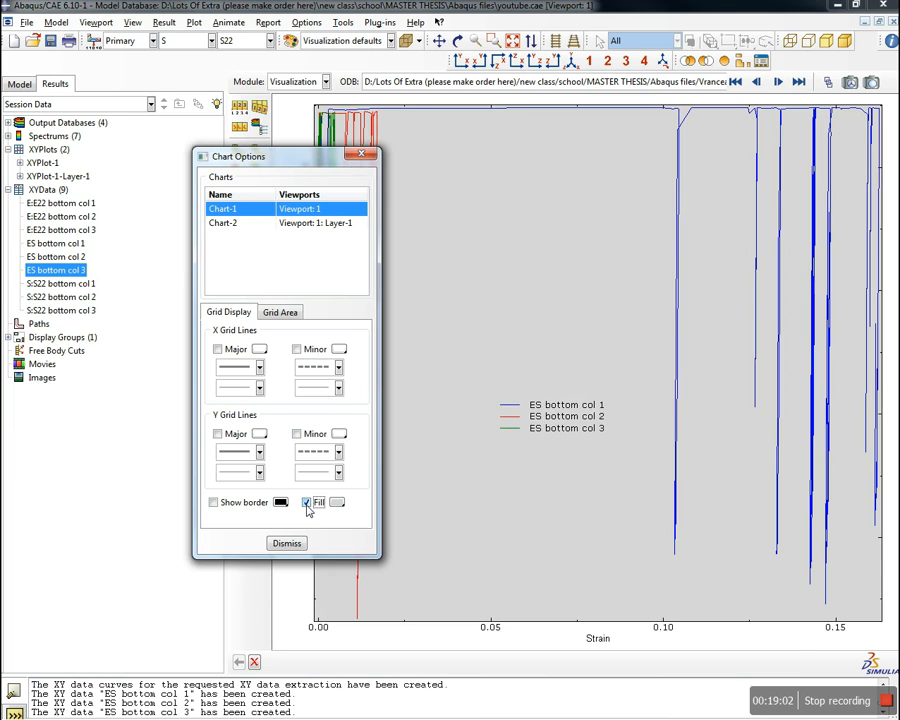
pyautogui.click(307, 503)
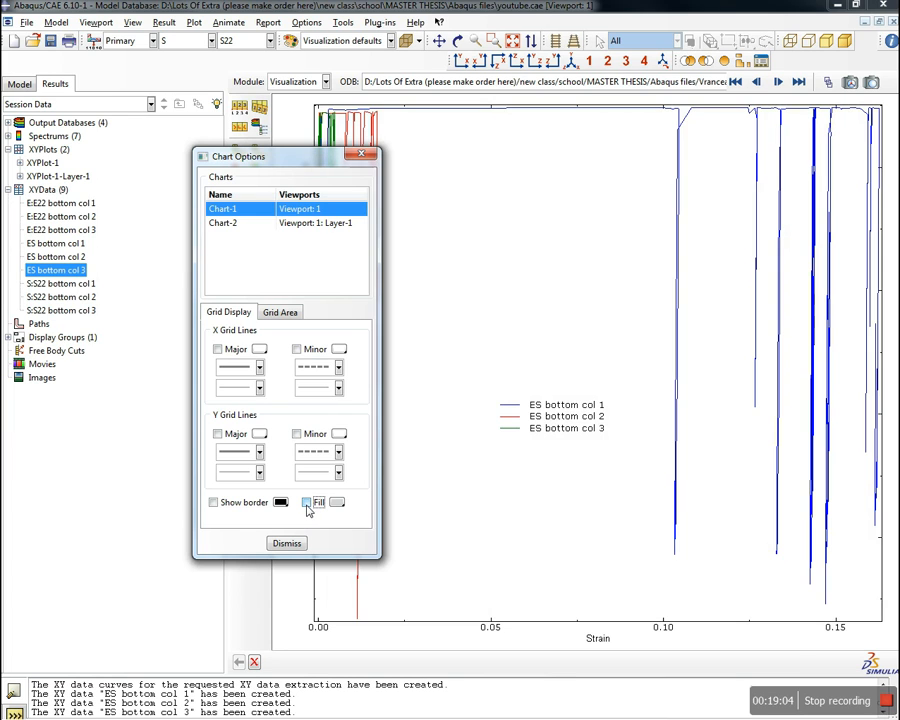
pyautogui.click(292, 543)
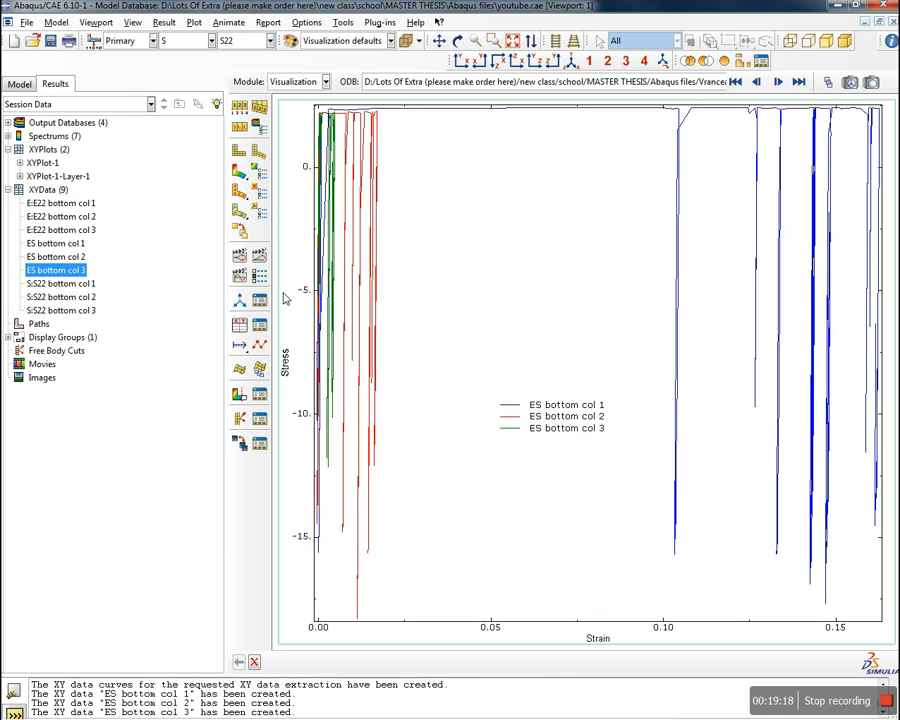
# Show the contours on the deformed frame and plot the U3 component of displacement U
pyautogui.click(239, 172)
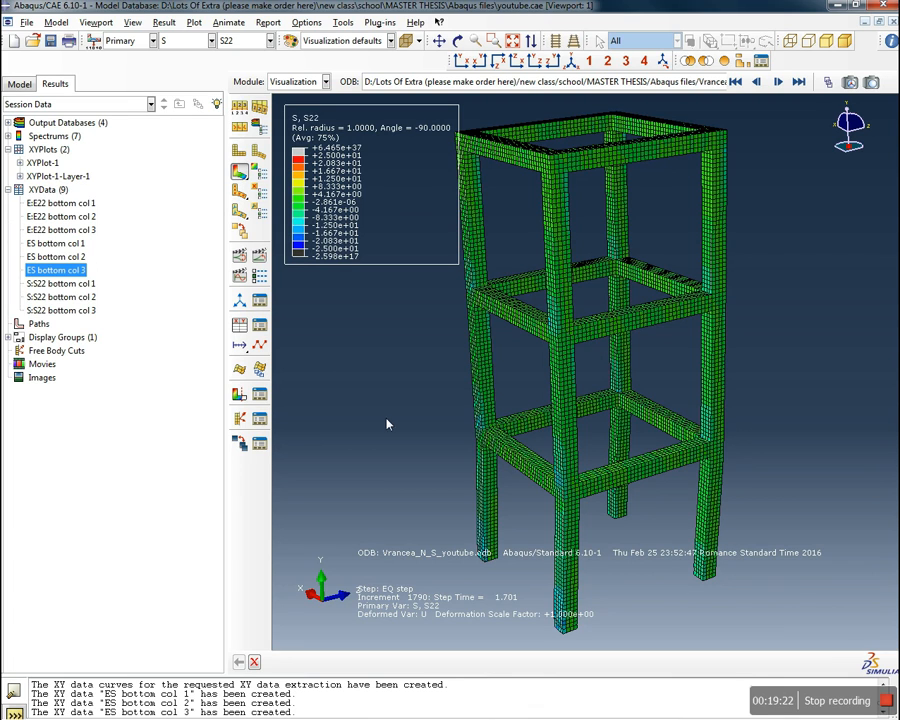
pyautogui.click(208, 40)
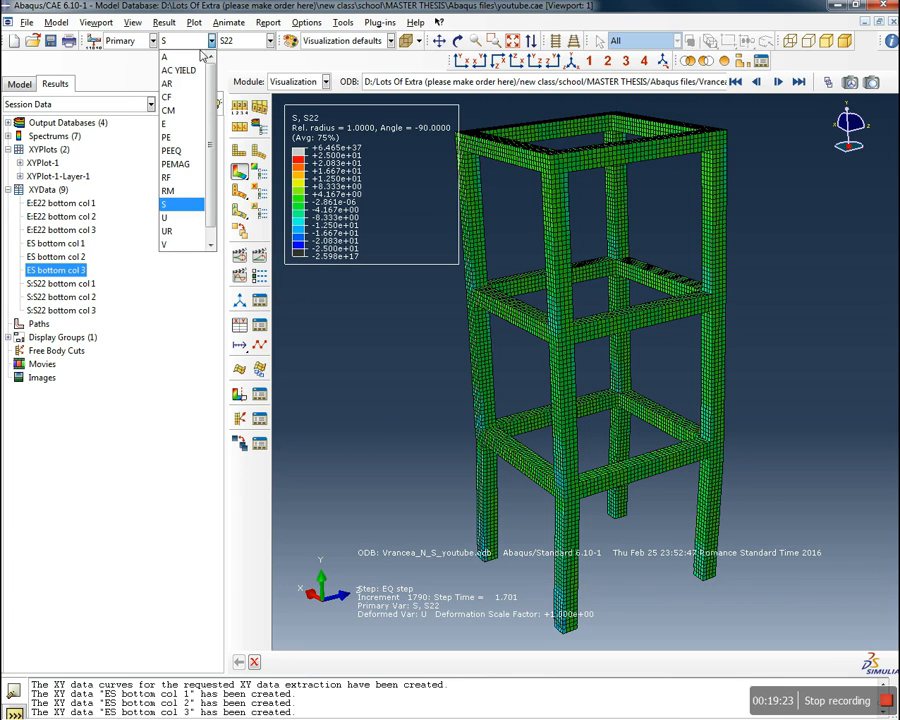
pyautogui.click(178, 219)
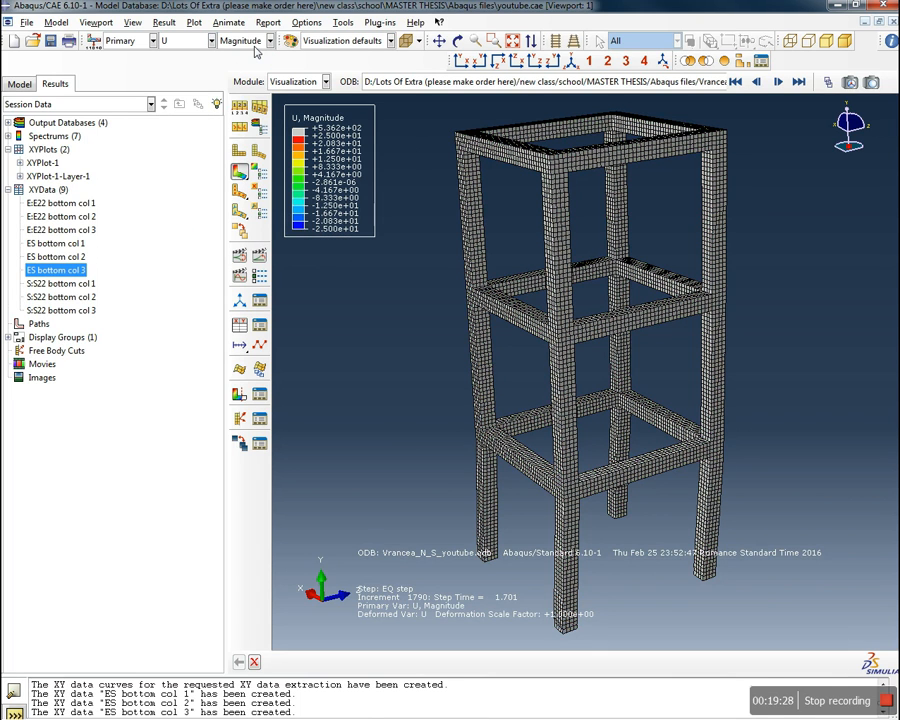
pyautogui.click(262, 41)
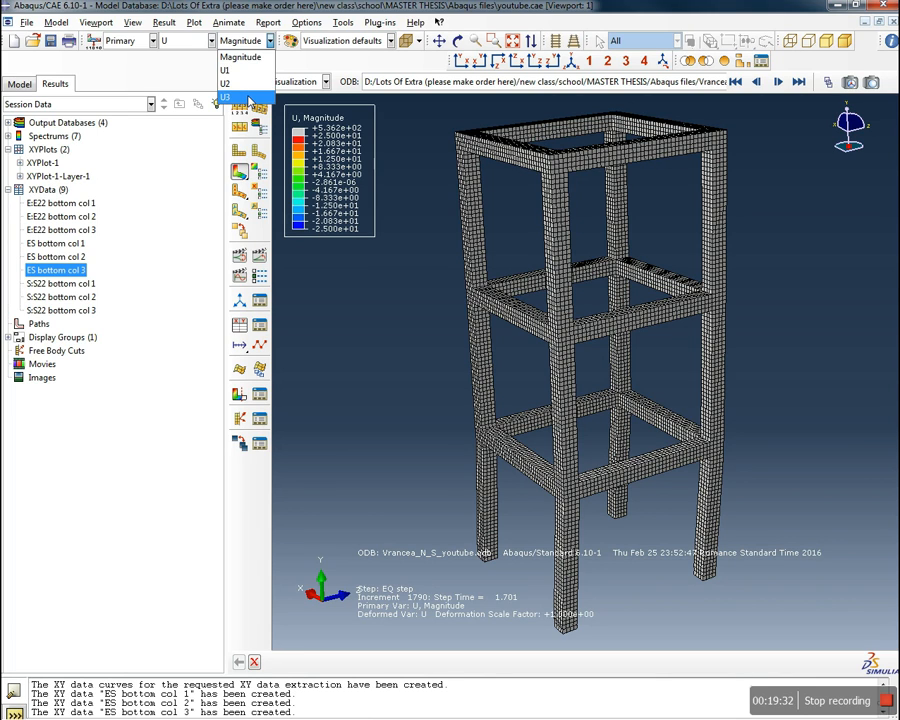
pyautogui.click(250, 98)
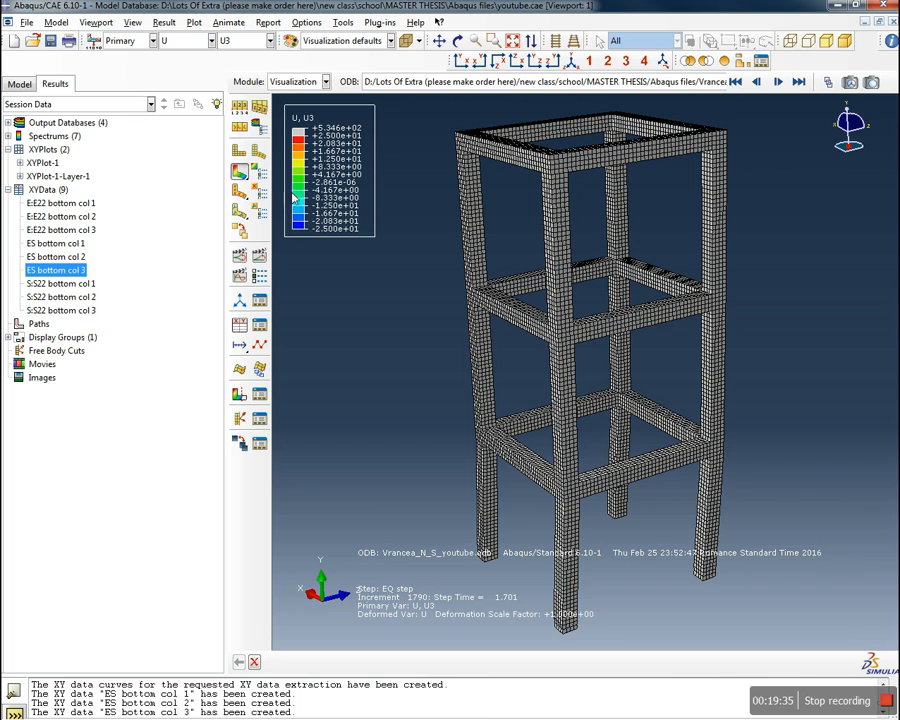
# Set both the maximum and minimum contour limits to auto-compute, apply them and close the contour options
pyautogui.click(258, 174)
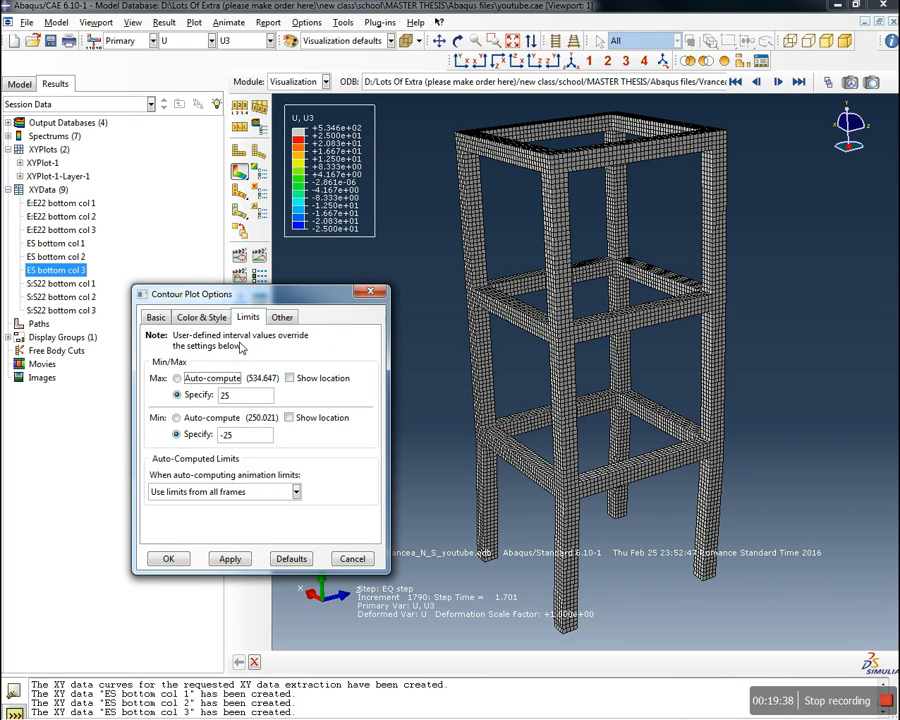
pyautogui.click(178, 378)
pyautogui.click(200, 417)
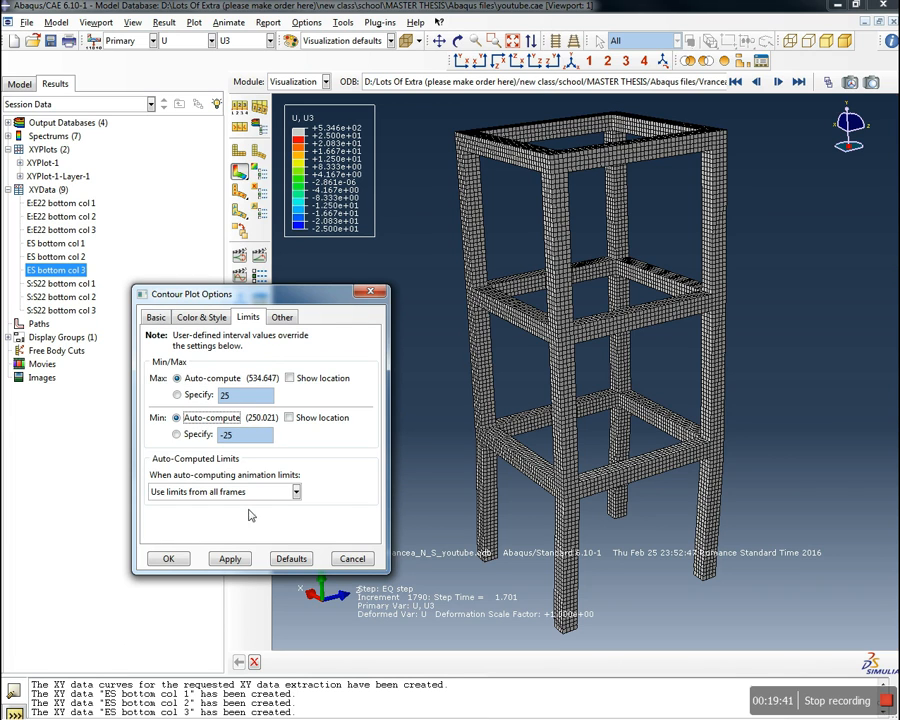
pyautogui.click(230, 559)
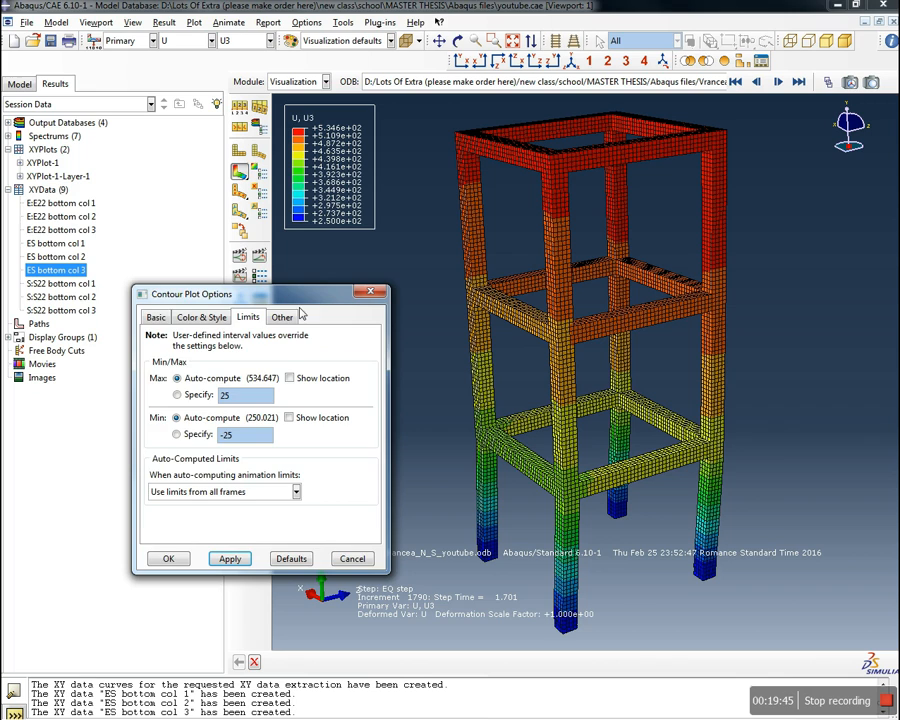
pyautogui.click(371, 292)
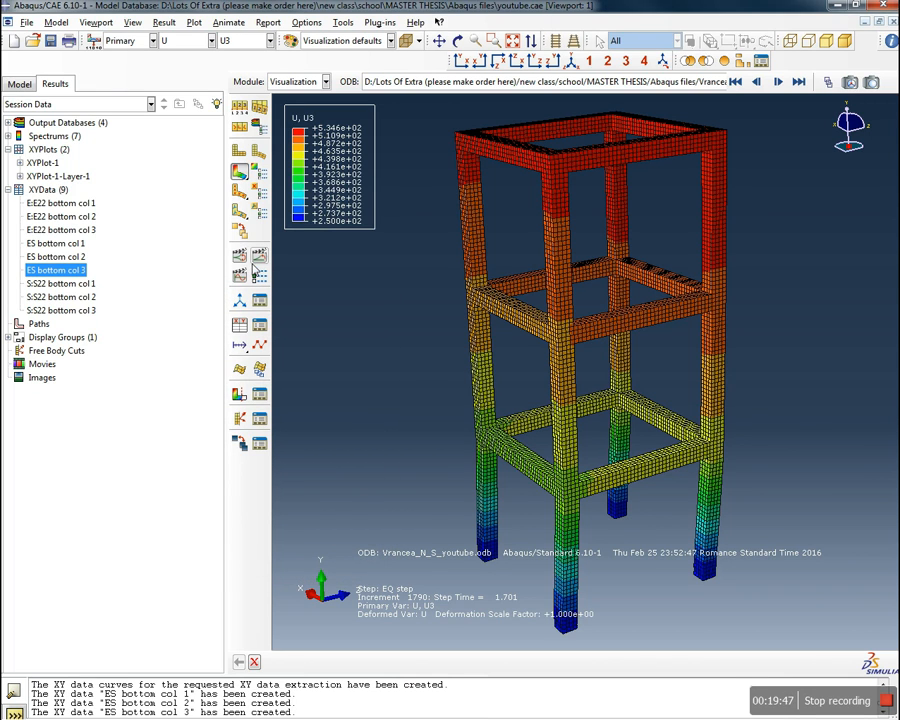
# Animate the U3 contours over the time history and open the animation's time increment setting
pyautogui.click(258, 260)
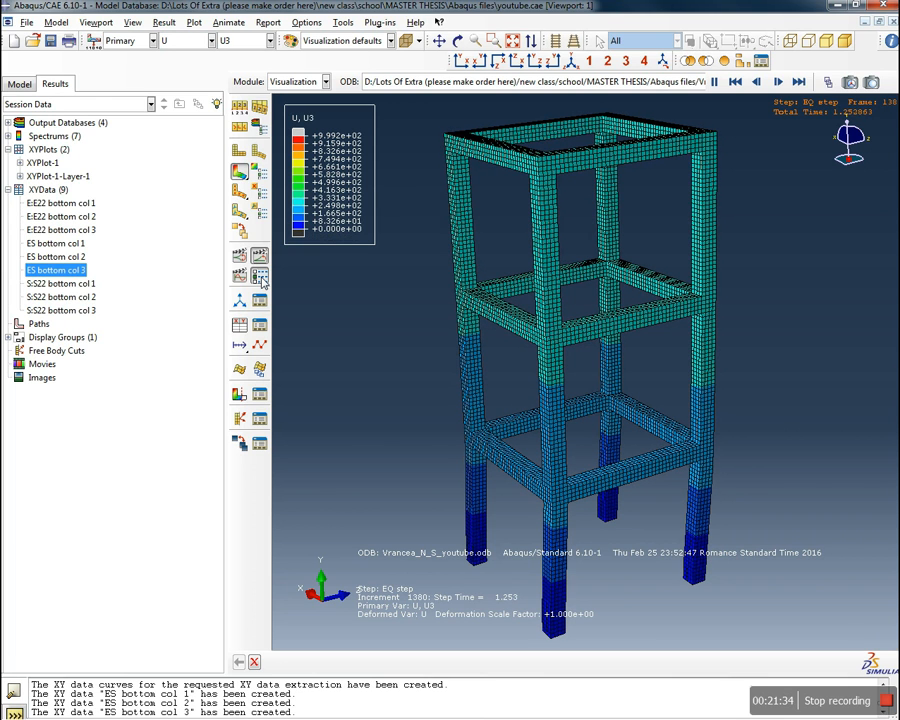
pyautogui.click(260, 280)
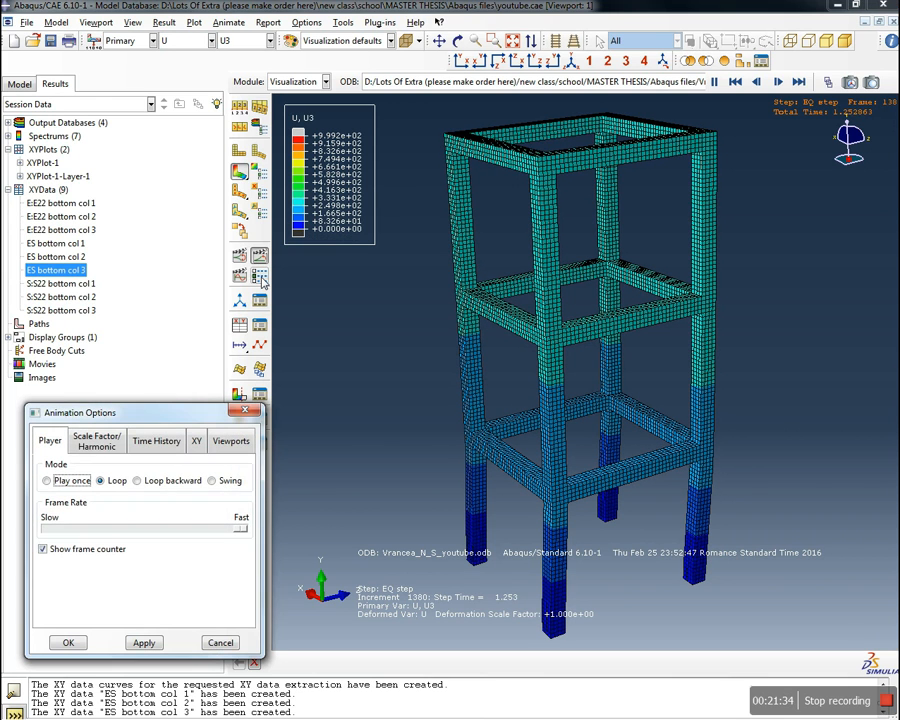
pyautogui.click(165, 442)
pyautogui.moveTo(136, 509); pyautogui.dragTo(70, 528)
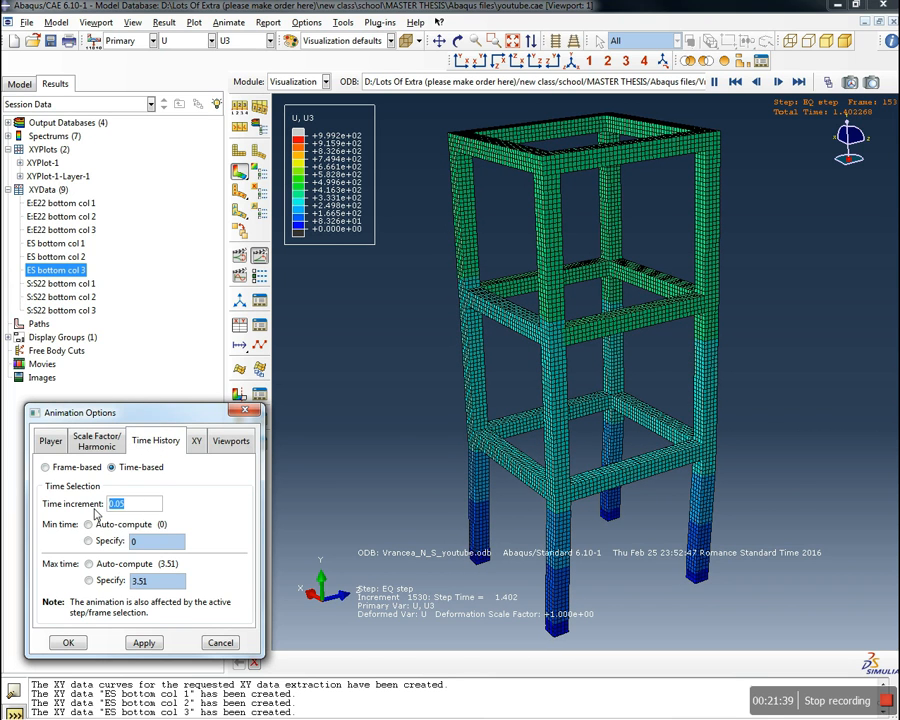
# Try frame-based timing for the animation, return to time-based and check the time increment setting
pyautogui.click(64, 468)
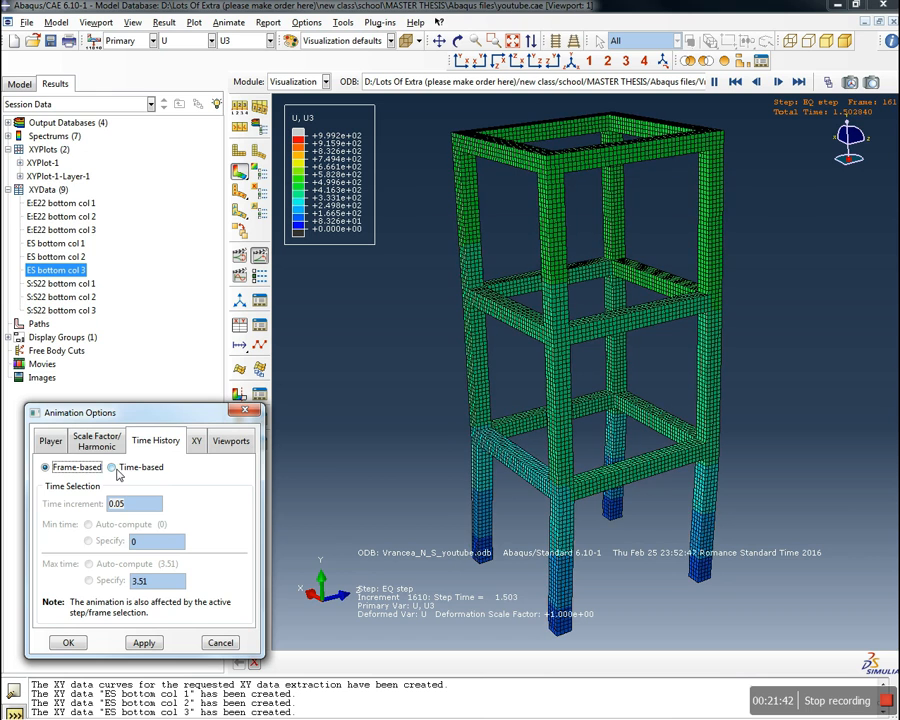
pyautogui.click(112, 467)
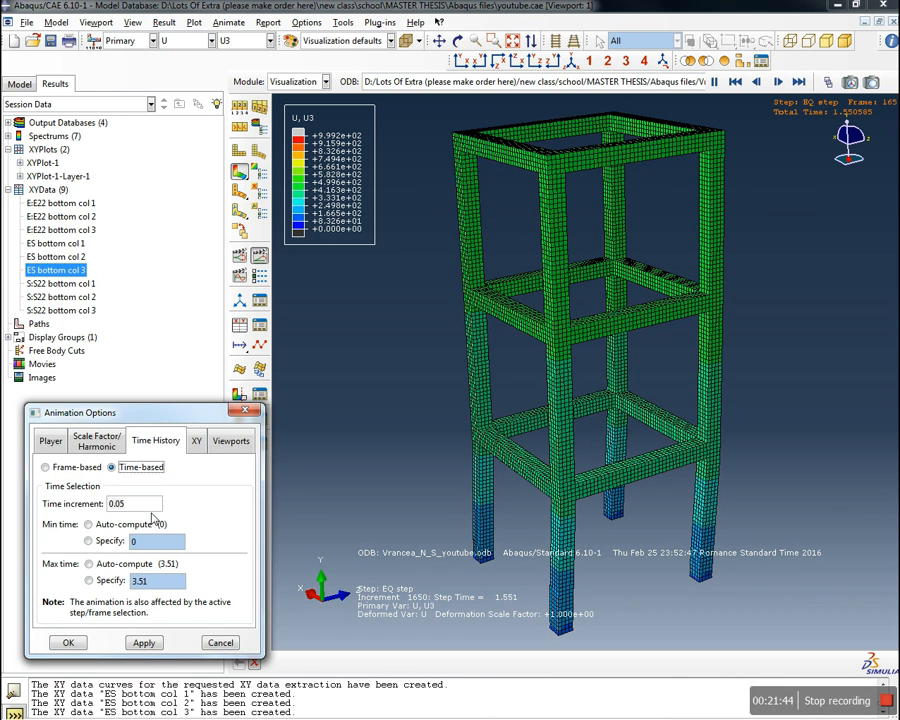
pyautogui.doubleClick(143, 508)
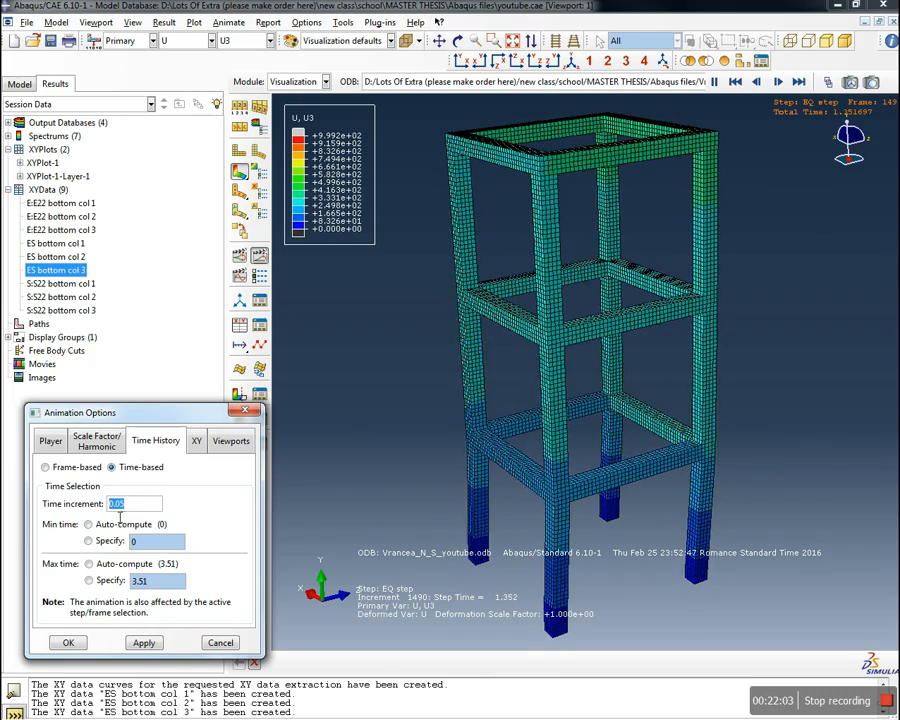
pyautogui.click(139, 512)
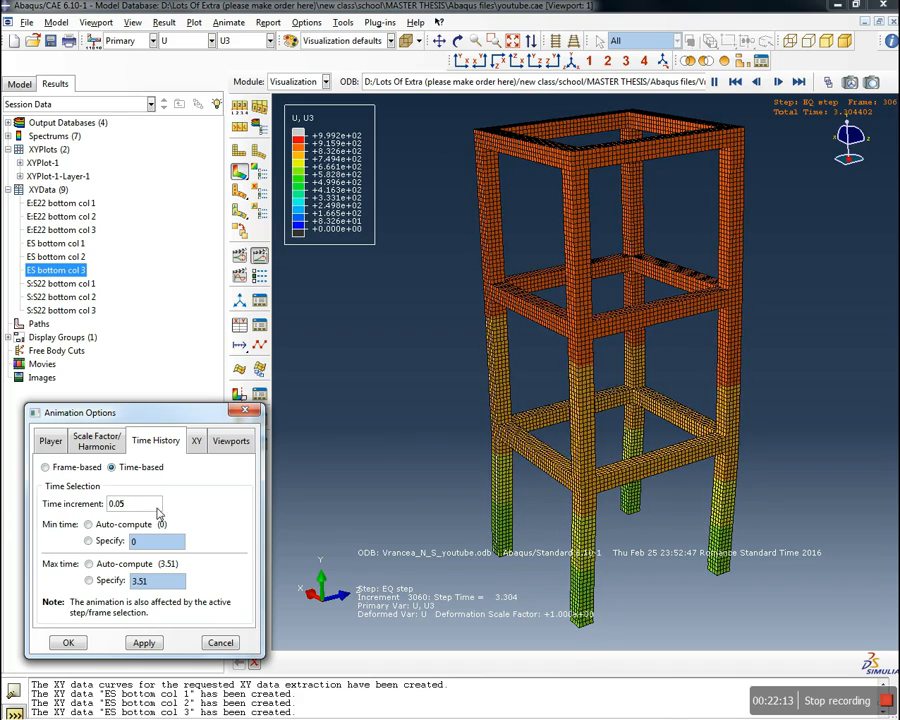
# Review the animation's XY, viewport, scale factor and player settings, and close the animation options
pyautogui.click(192, 446)
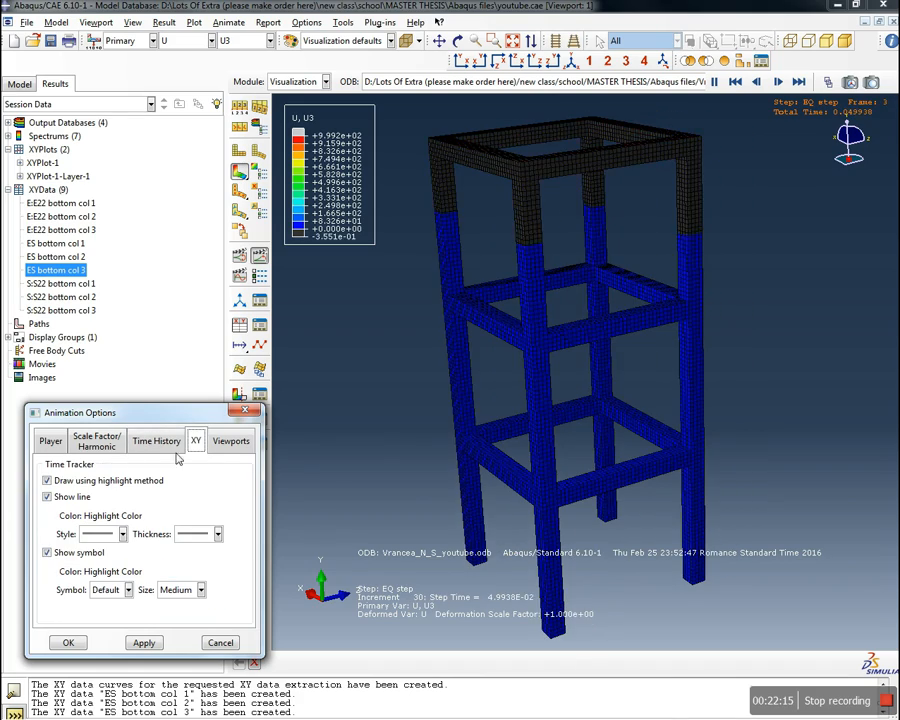
pyautogui.click(230, 443)
pyautogui.click(156, 441)
pyautogui.click(230, 441)
pyautogui.click(96, 441)
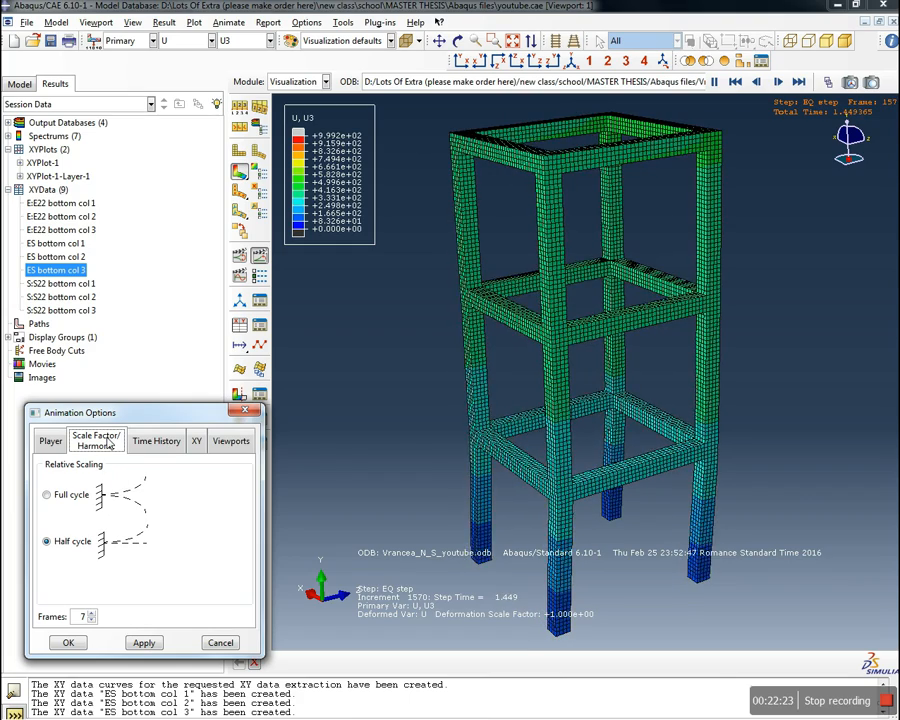
pyautogui.click(50, 441)
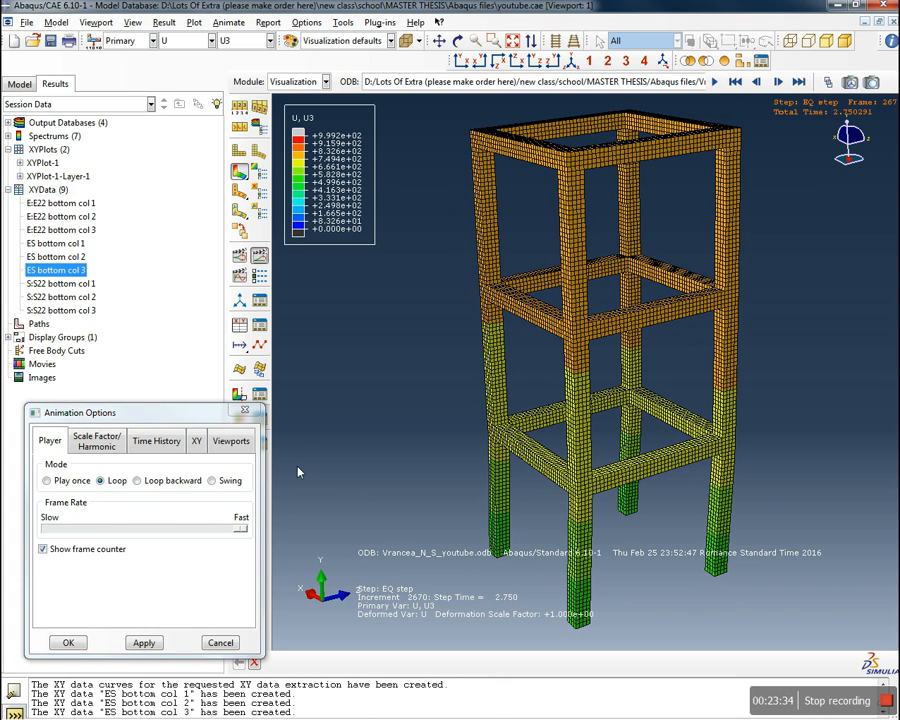
pyautogui.click(245, 411)
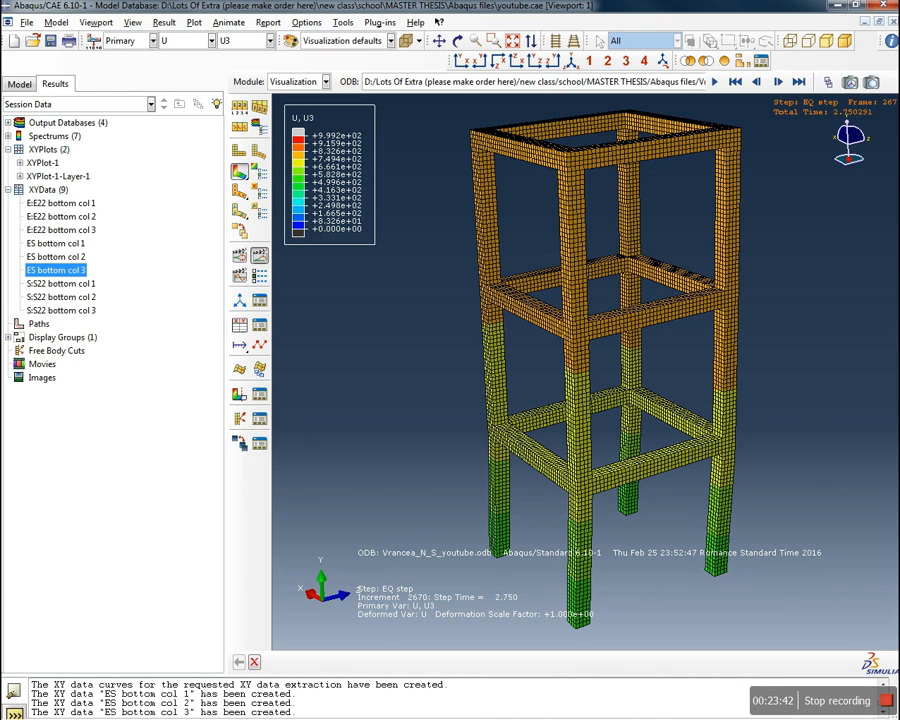
# Switch to report.pdf in Adobe Reader and examine the storey drift definition in the multi-storey framed steel structure section
pyautogui.moveTo(0, 24); pyautogui.dragTo(522, 1)
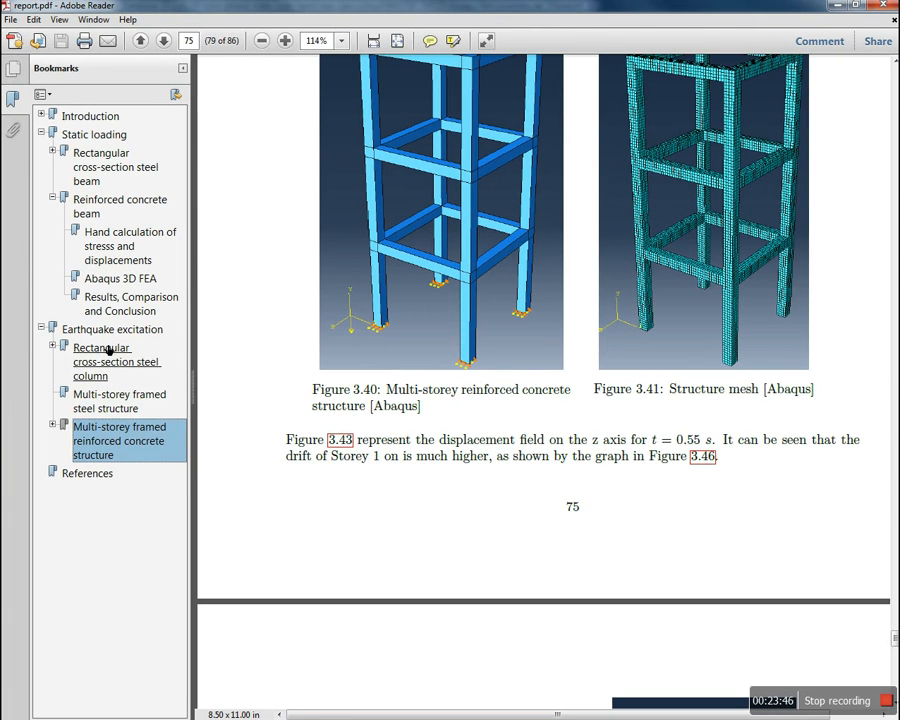
pyautogui.click(126, 396)
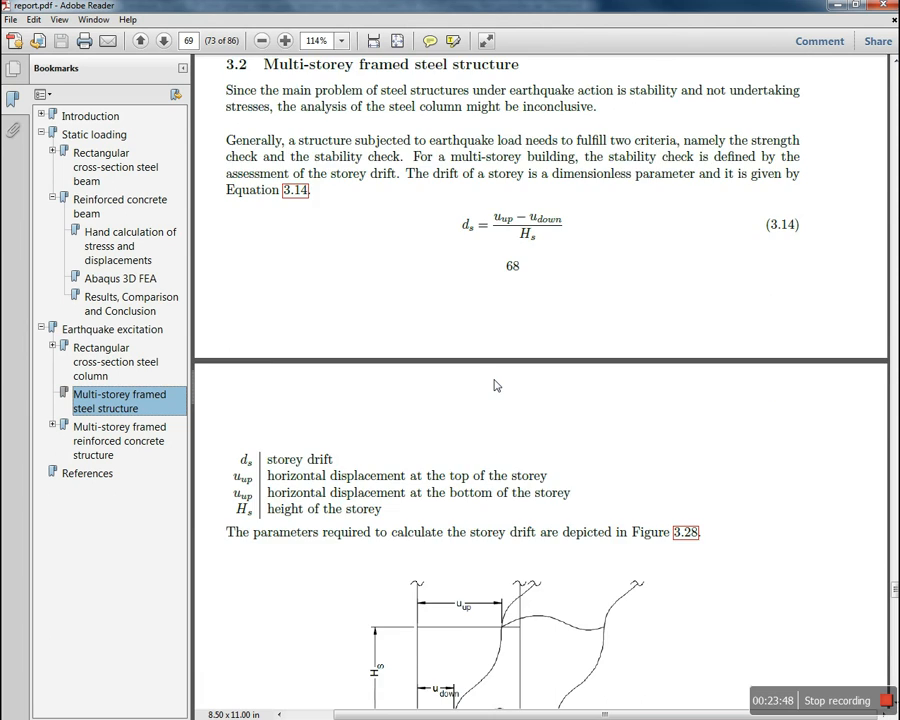
pyautogui.scroll(-3, 497, 386)
pyautogui.scroll(1, 505, 391)
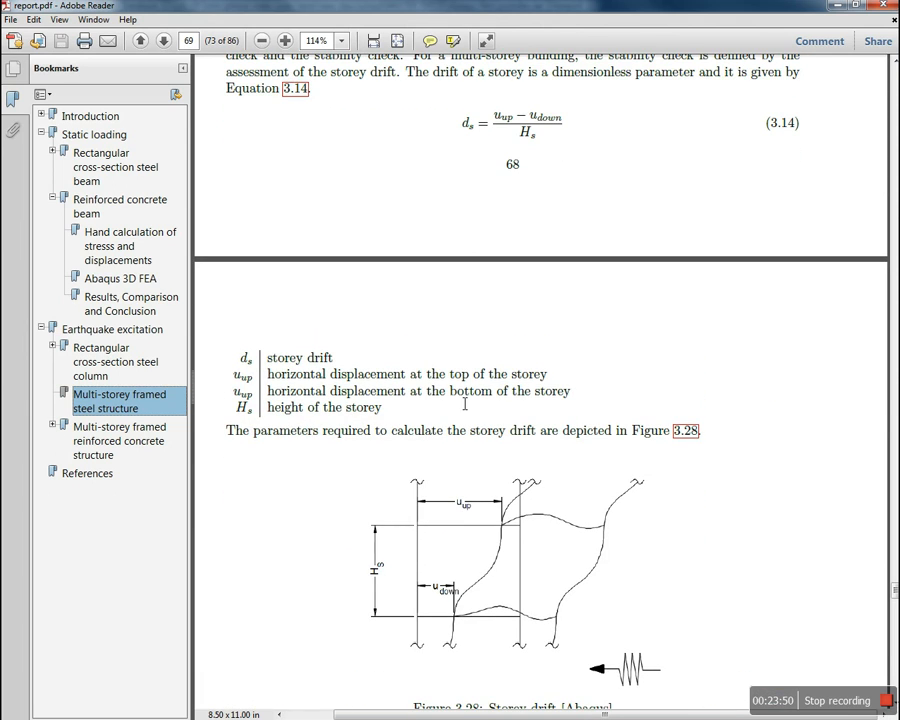
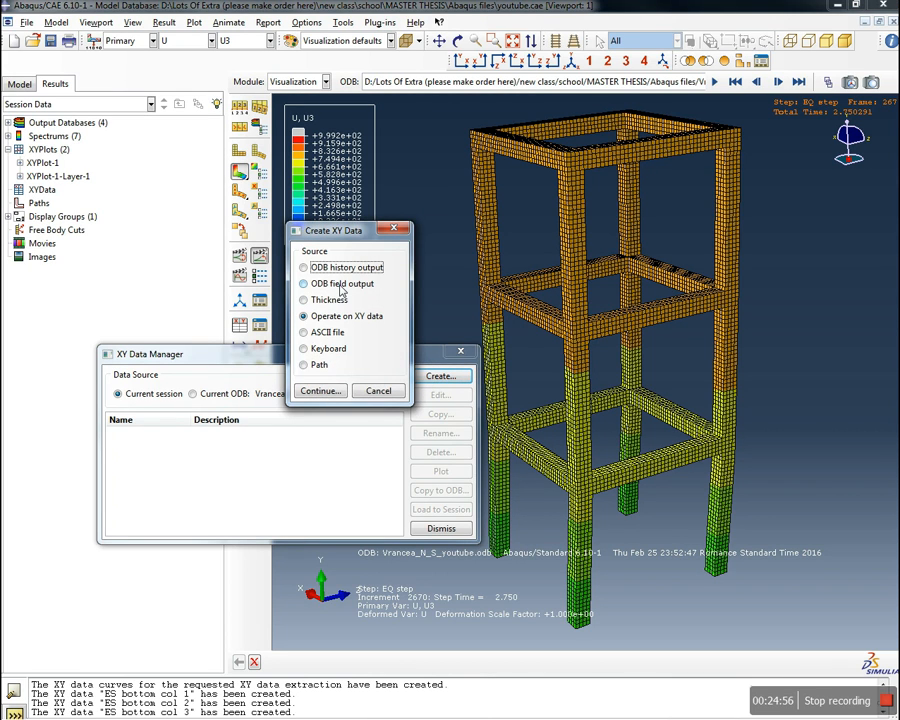
# Start creating XY data from ODB field output, with Unique Nodal as the output variable position
pyautogui.click(335, 286)
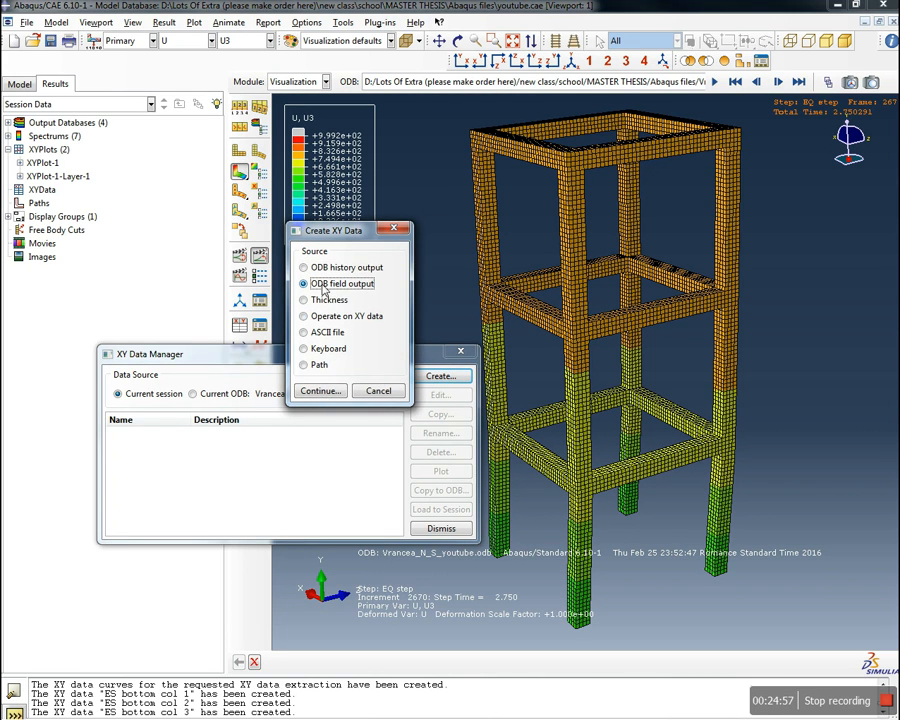
pyautogui.click(325, 392)
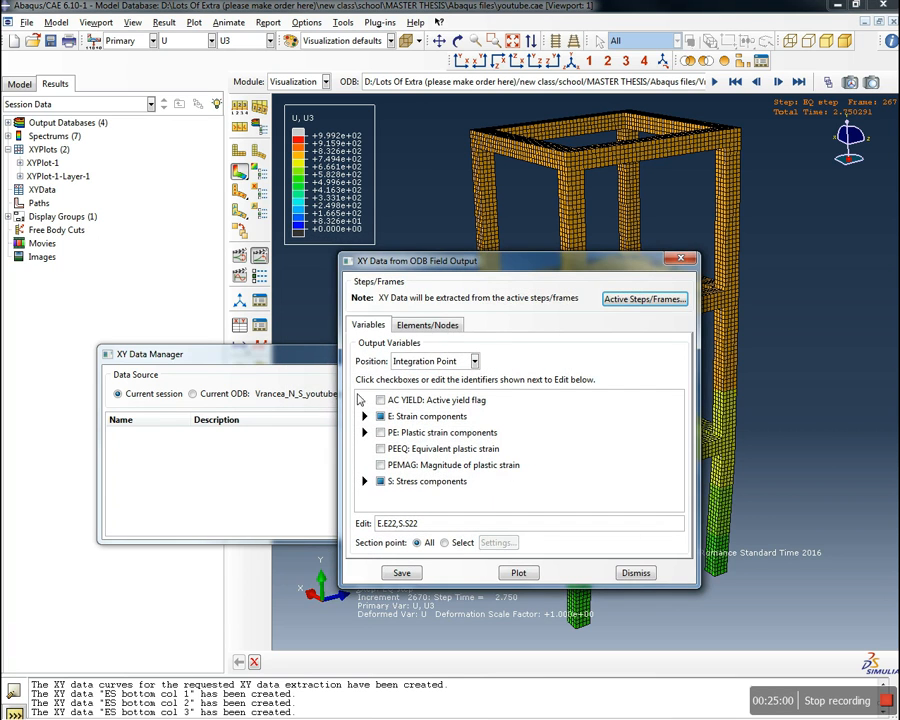
pyautogui.moveTo(430, 261); pyautogui.dragTo(258, 253)
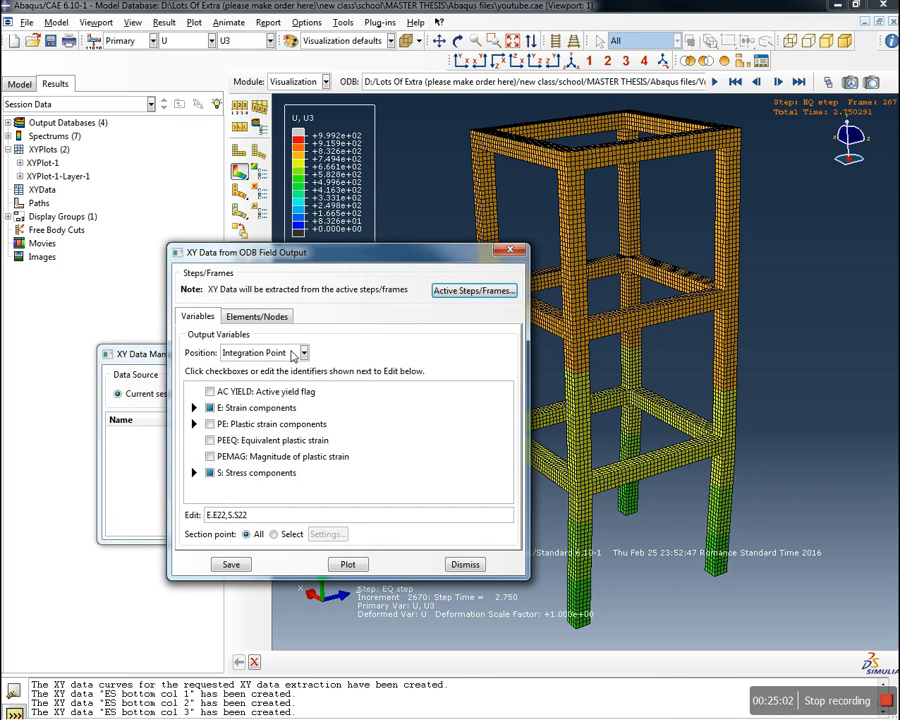
pyautogui.click(304, 353)
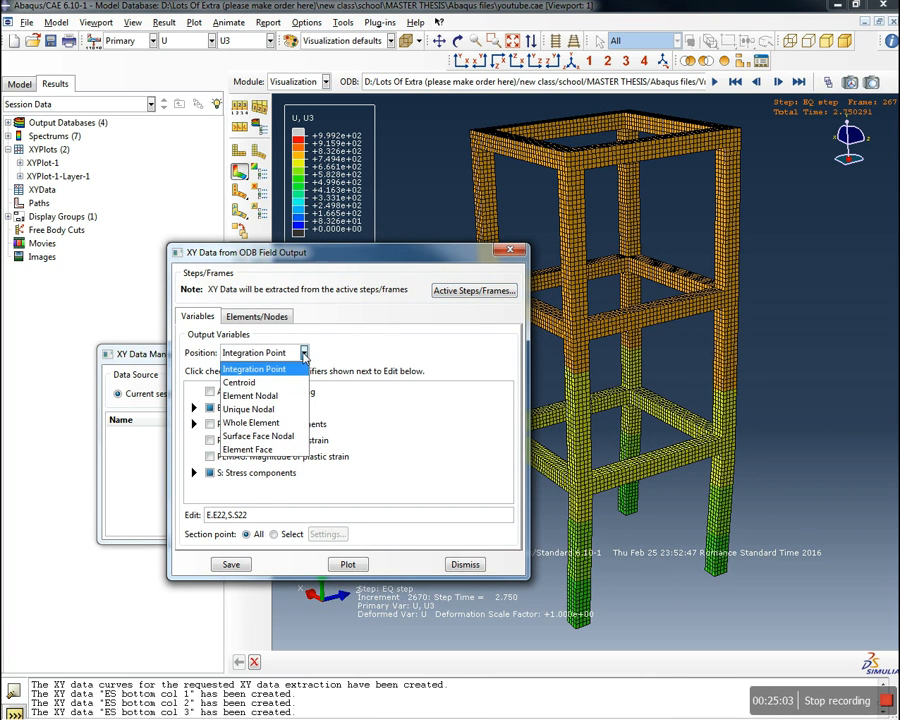
pyautogui.click(284, 416)
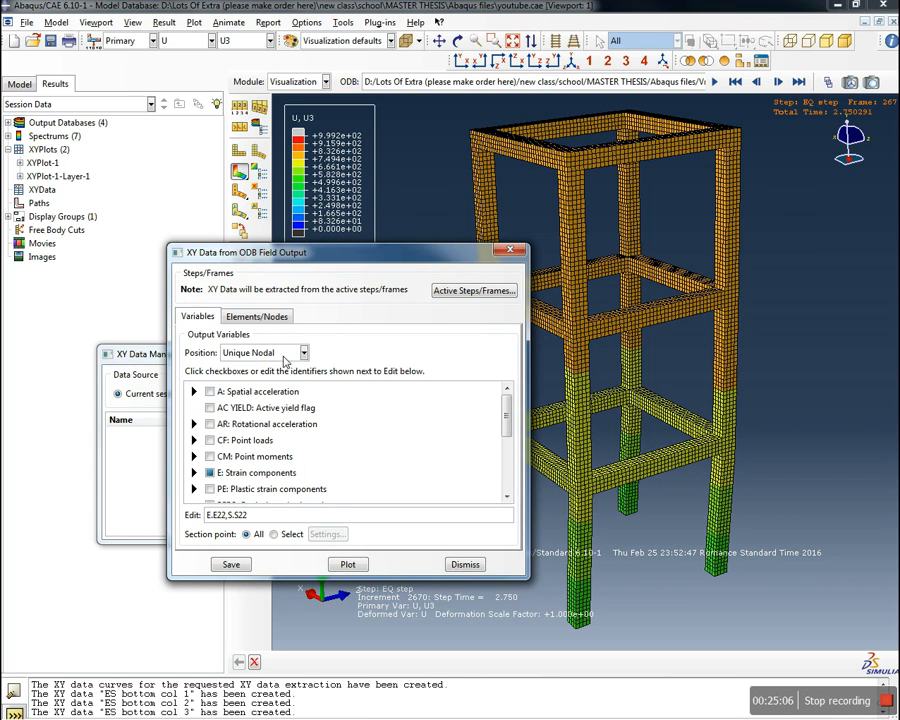
# Deselect the strain components E and stress components S from the output variables
pyautogui.click(209, 473)
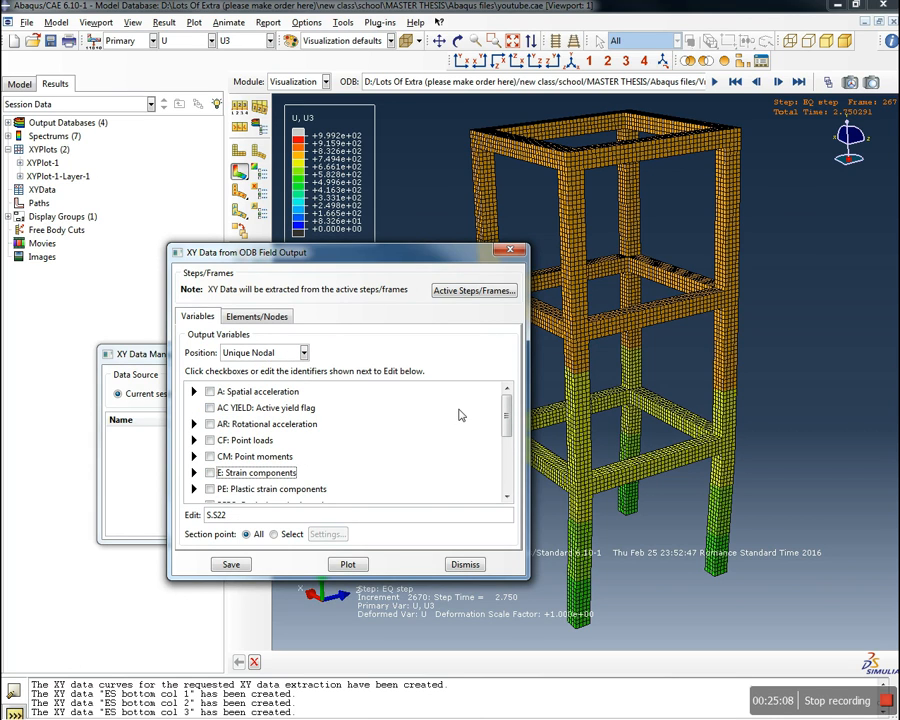
pyautogui.moveTo(506, 412); pyautogui.dragTo(460, 497)
pyautogui.click(209, 428)
pyautogui.scroll(3, 287, 476)
pyautogui.scroll(2, 287, 476)
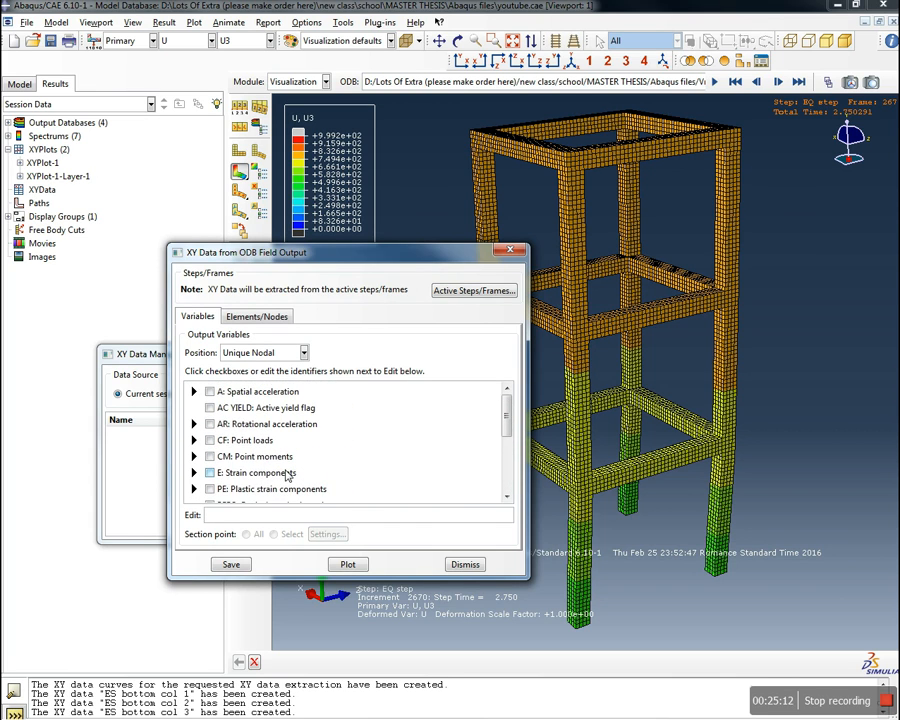
pyautogui.scroll(-3, 305, 455)
pyautogui.scroll(-1, 310, 442)
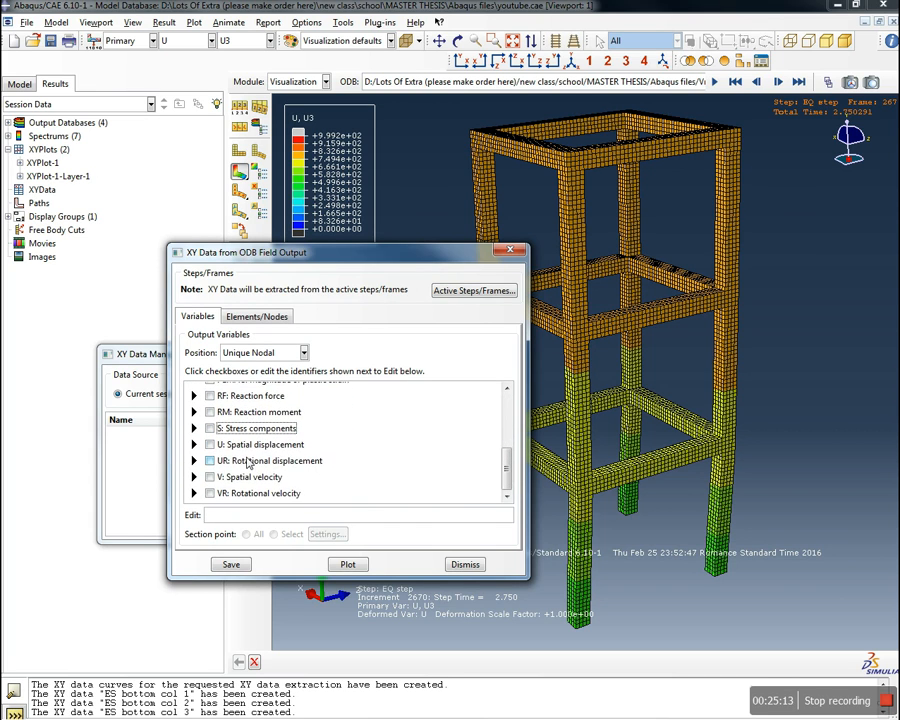
# Expand the spatial displacement U variable and select a single displacement component for extraction
pyautogui.click(194, 444)
pyautogui.scroll(-3, 200, 448)
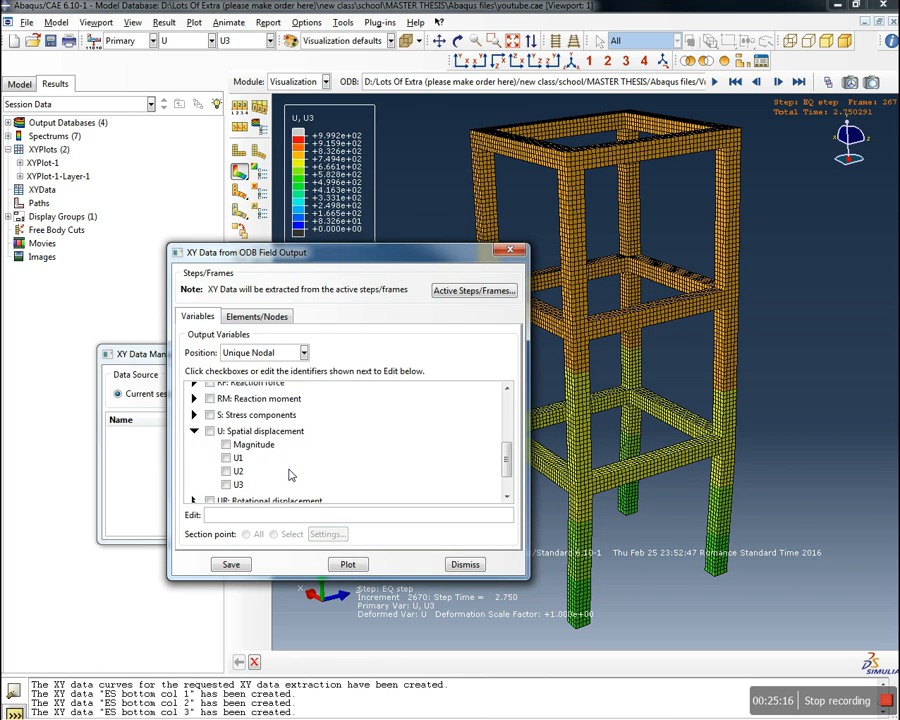
pyautogui.scroll(1, 305, 452)
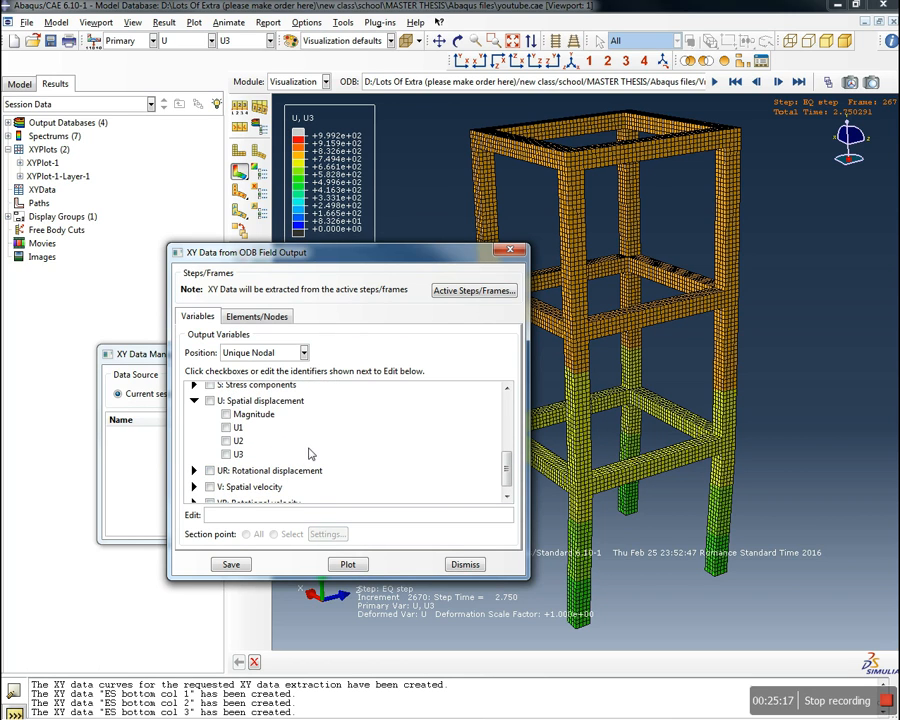
pyautogui.click(226, 441)
# Pick one node on the base edge of the frame's front corner column in the viewport and save its displacement XY data
pyautogui.click(256, 316)
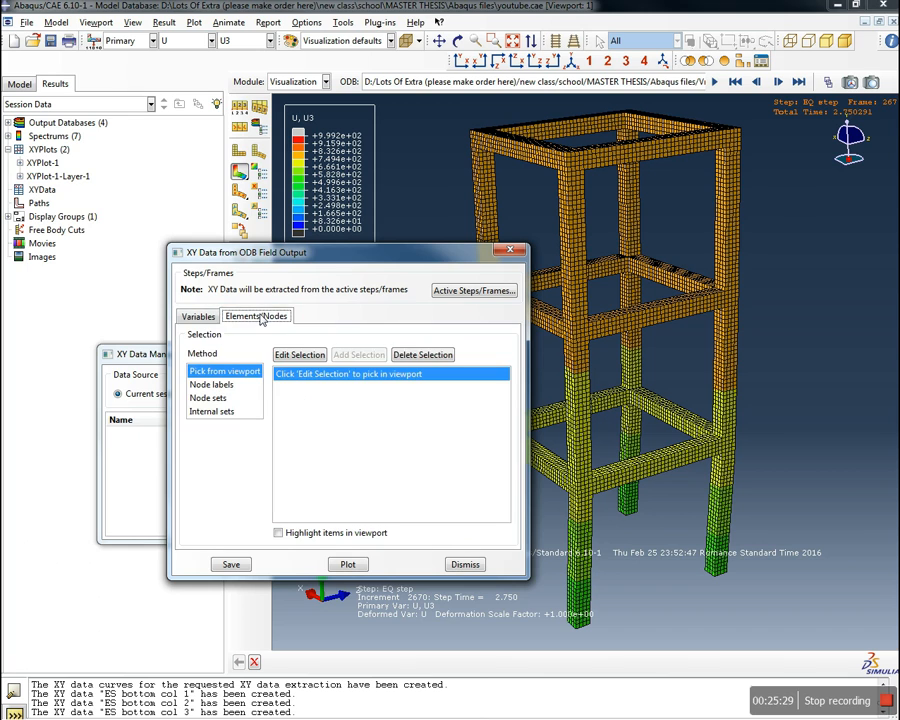
pyautogui.moveTo(387, 262); pyautogui.dragTo(256, 247)
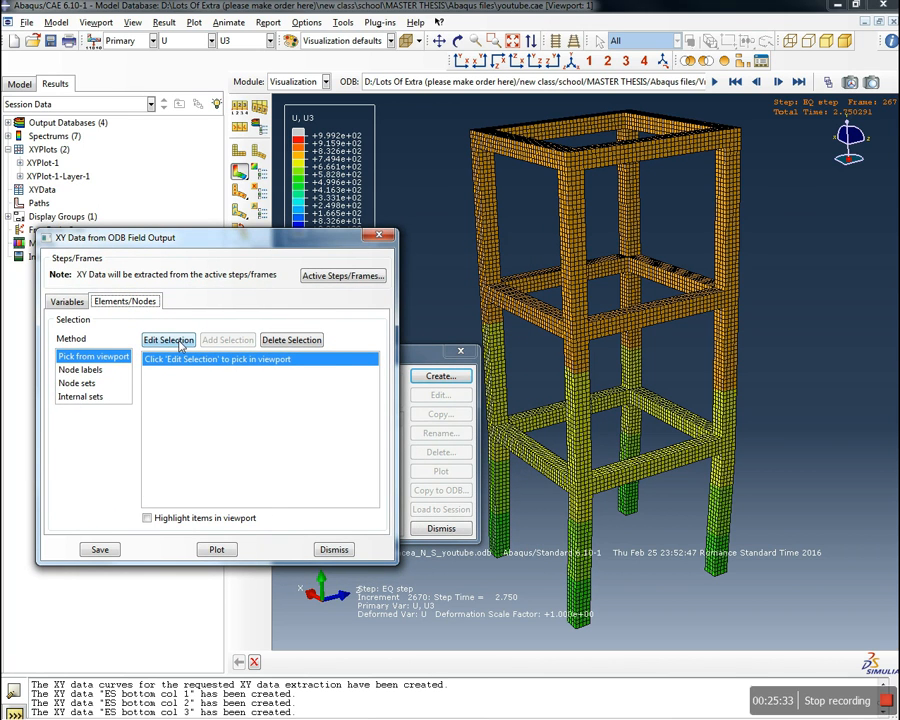
pyautogui.click(168, 340)
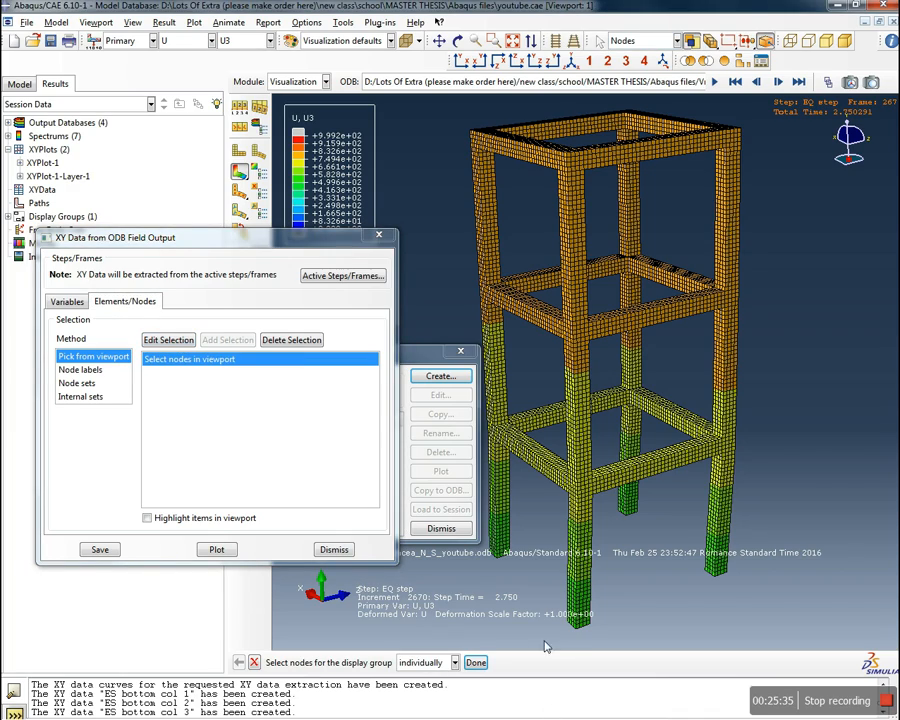
pyautogui.scroll(10, 570, 636)
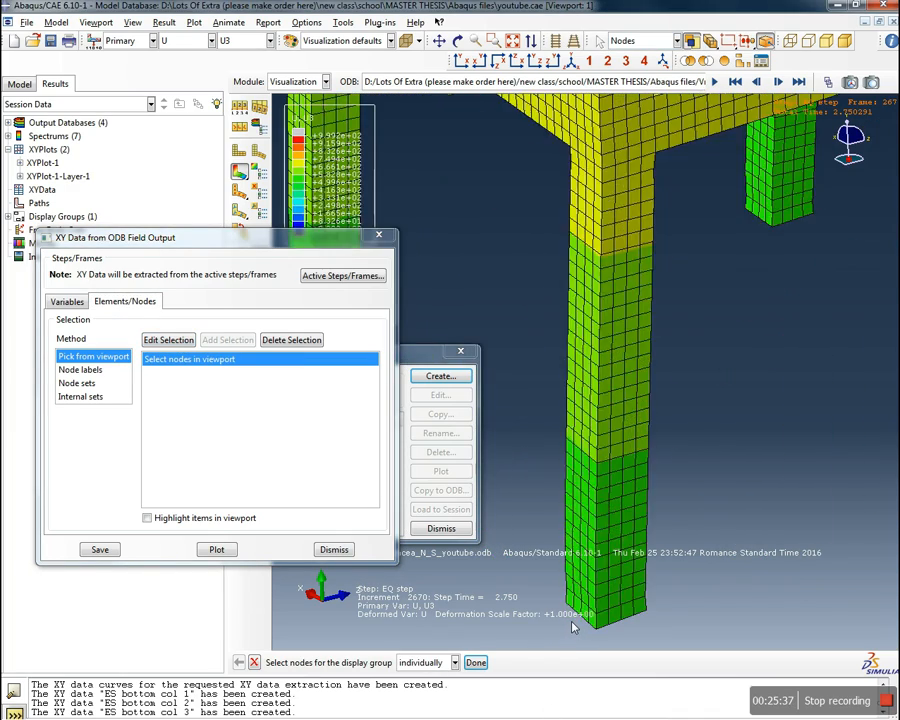
pyautogui.scroll(2, 575, 627)
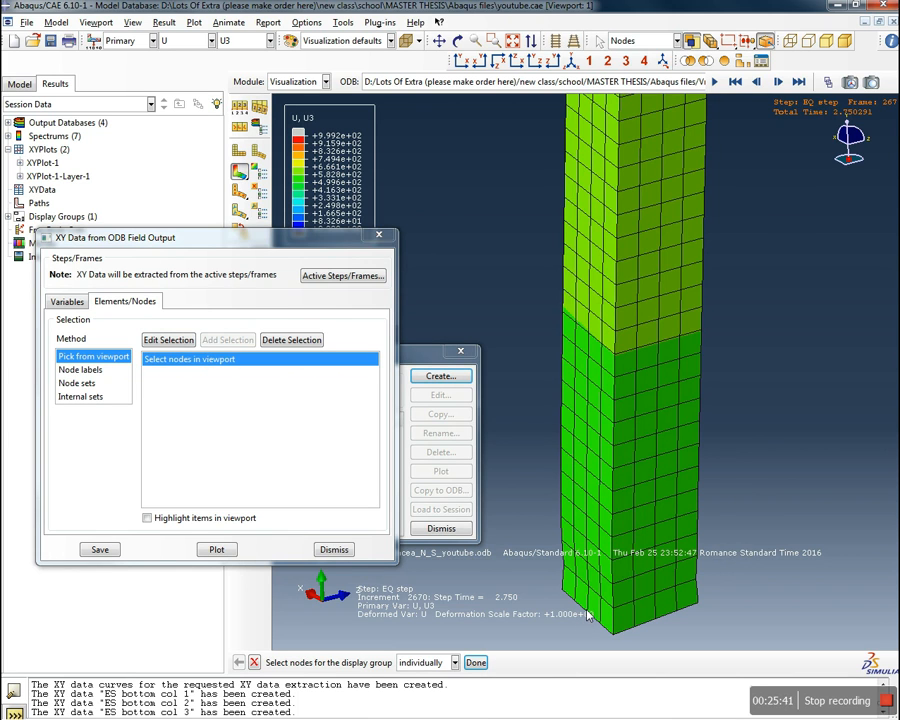
pyautogui.scroll(3, 588, 616)
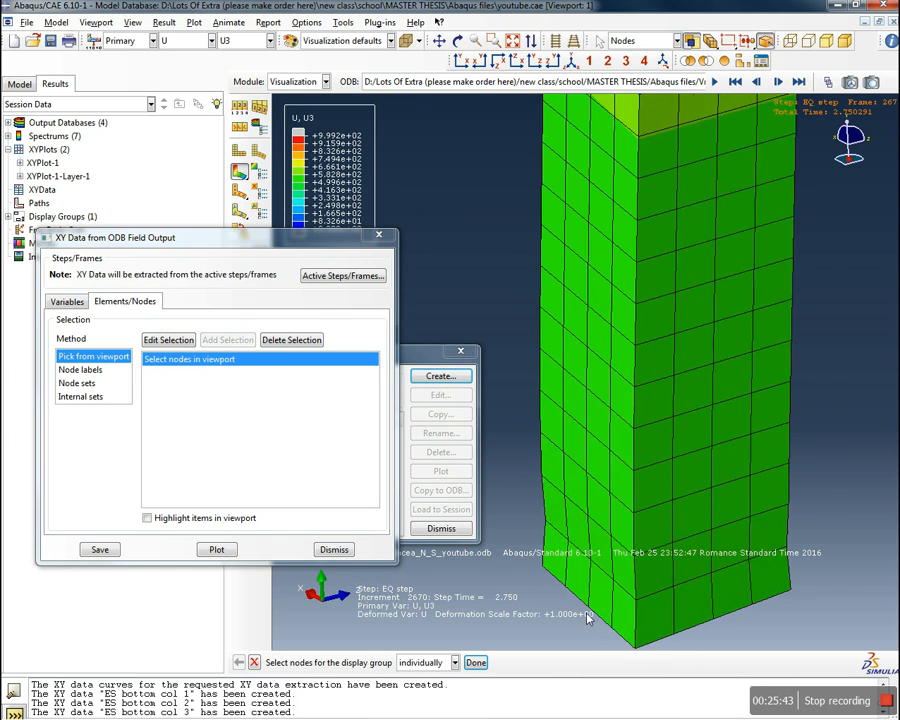
pyautogui.scroll(2, 588, 616)
pyautogui.click(588, 610)
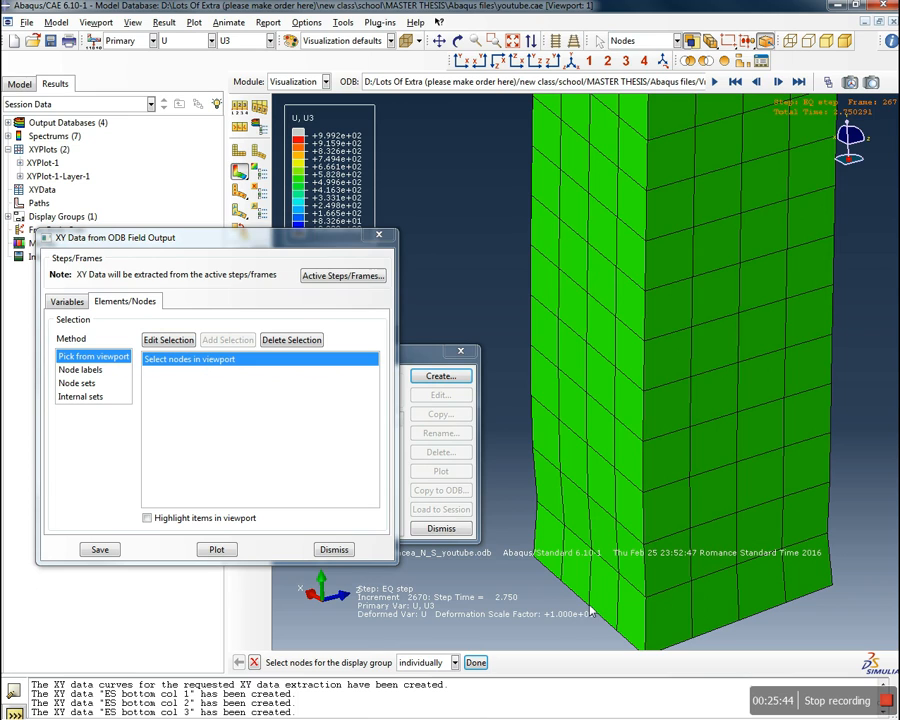
pyautogui.click(476, 663)
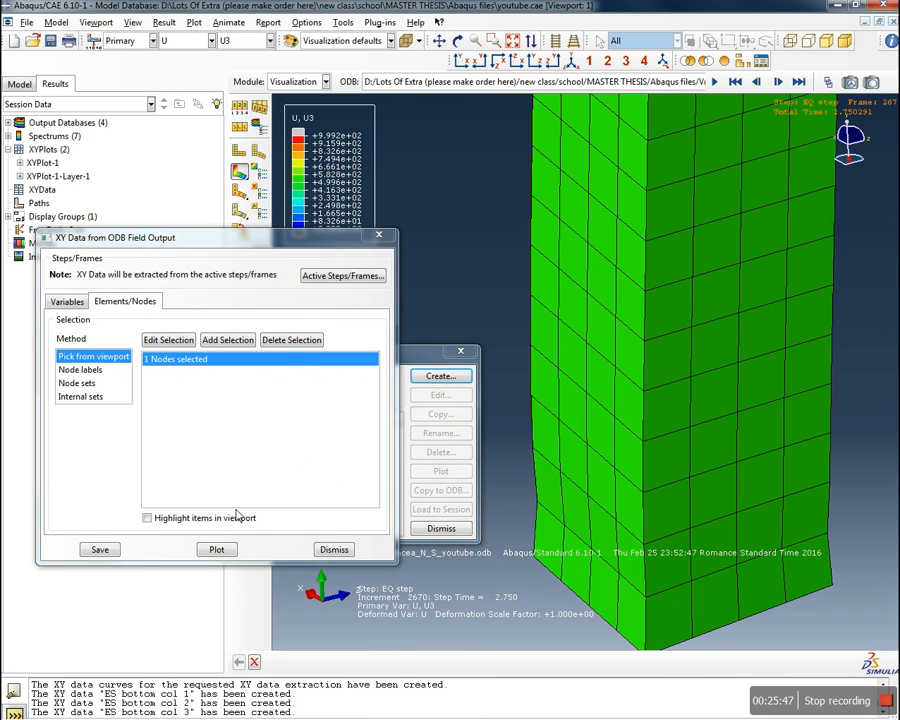
pyautogui.click(100, 549)
pyautogui.click(179, 433)
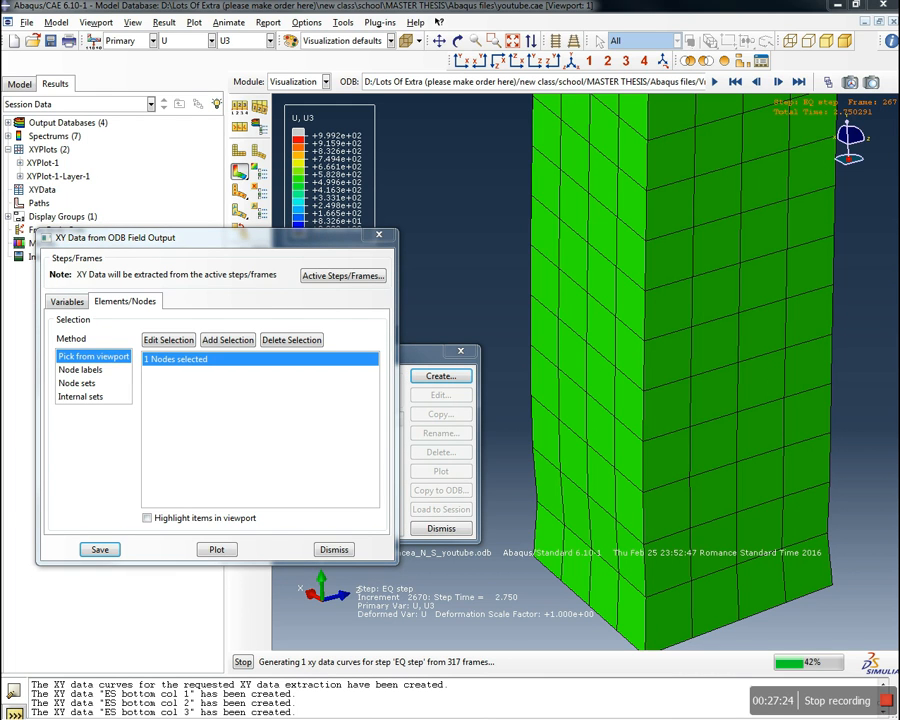
# Switch to report.pdf, reread the storey drift formula in Equation 3.14 and return to Abaqus/CAE
pyautogui.hotkey('alt', 'Tab')
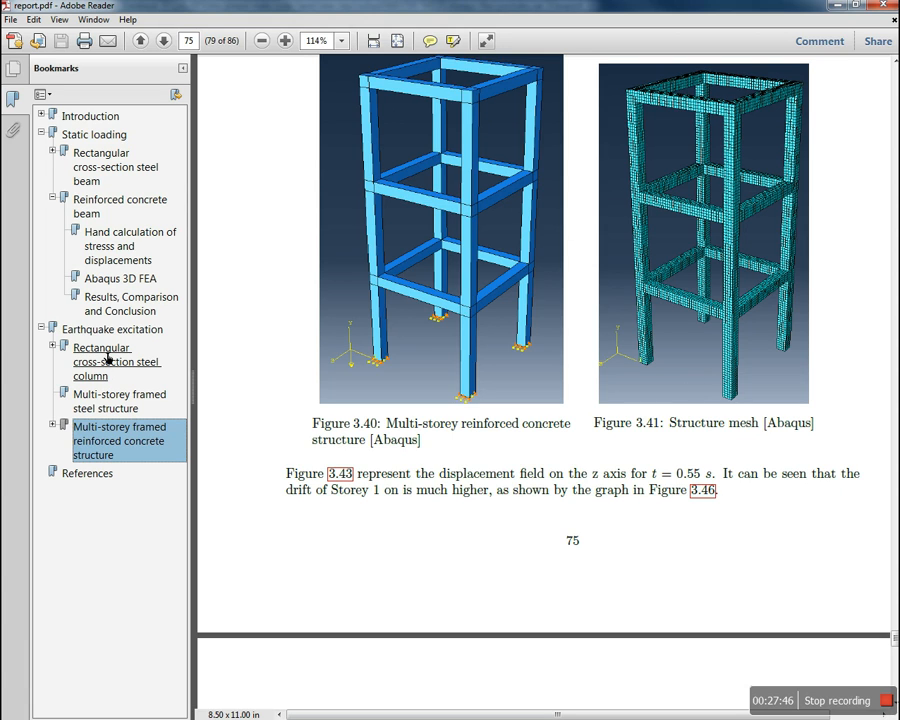
pyautogui.click(120, 402)
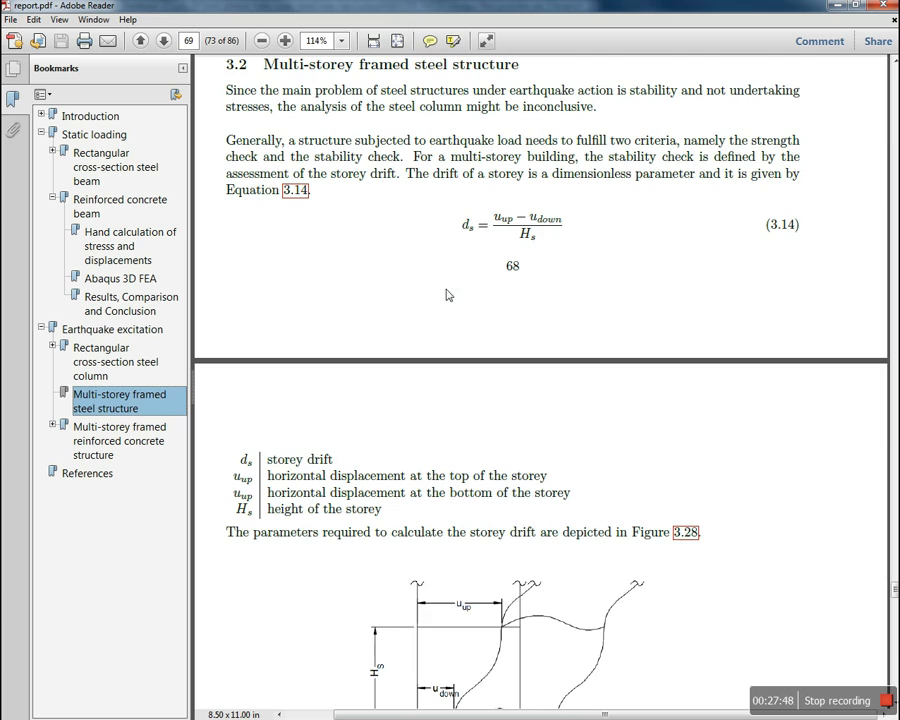
pyautogui.doubleClick(533, 246)
pyautogui.click(589, 267)
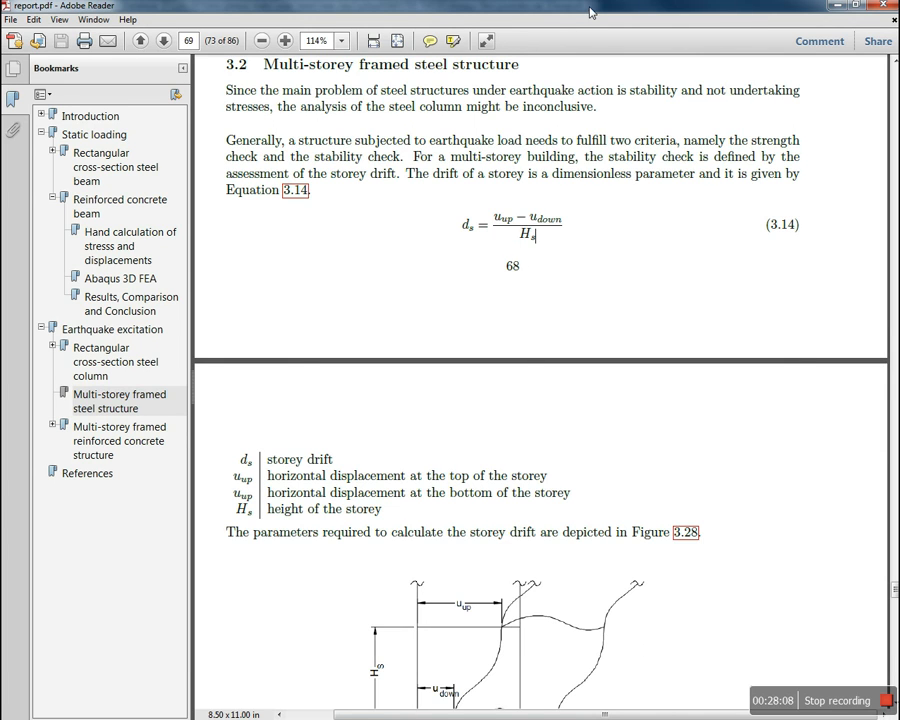
pyautogui.doubleClick(416, 9)
pyautogui.click(2, 280)
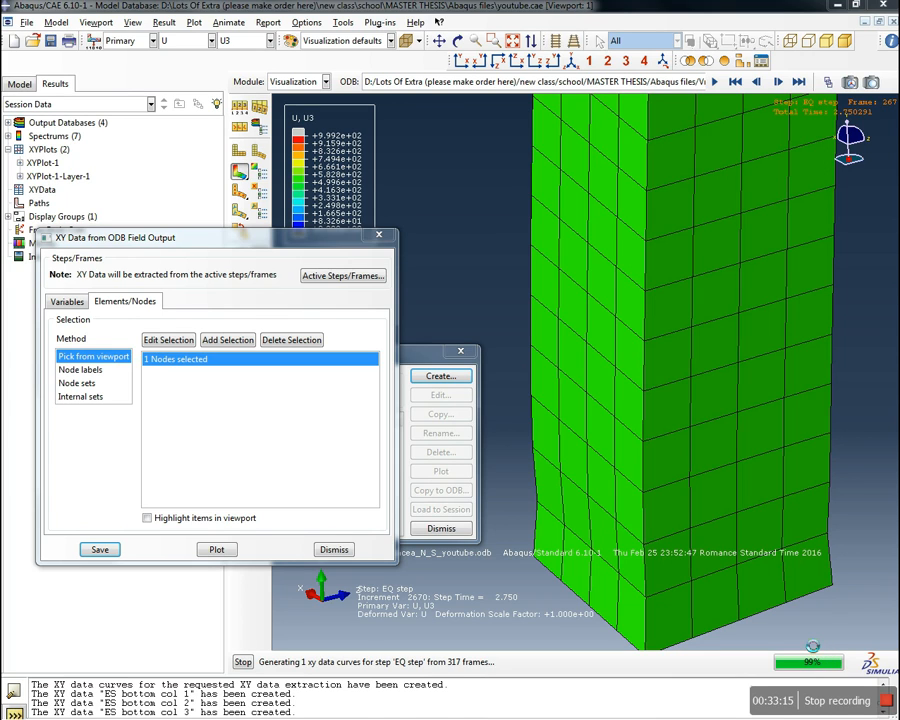
pyautogui.moveTo(260, 243); pyautogui.dragTo(732, 252)
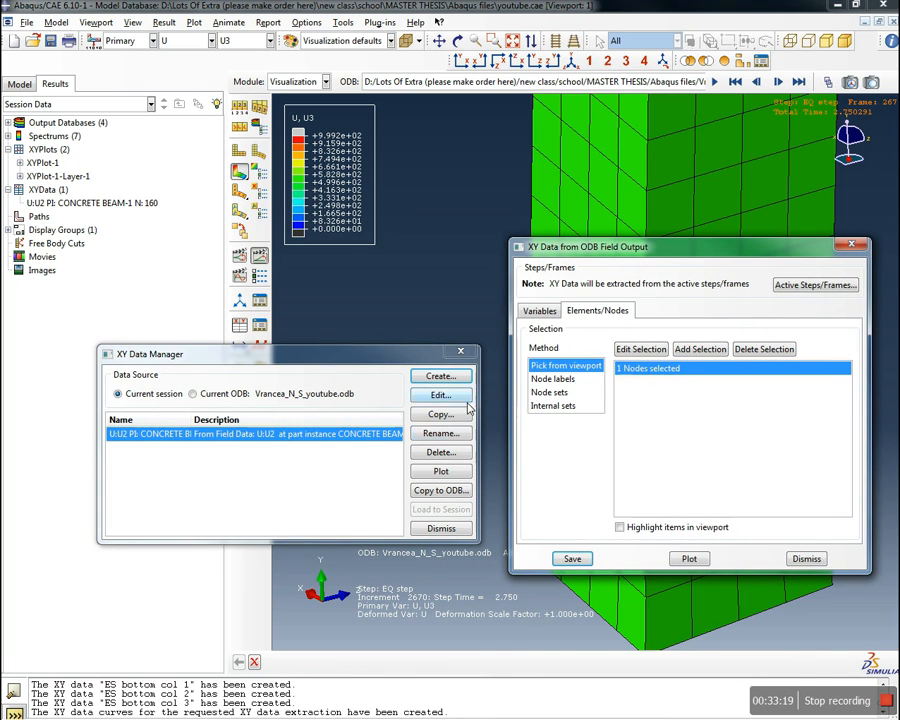
pyautogui.click(440, 433)
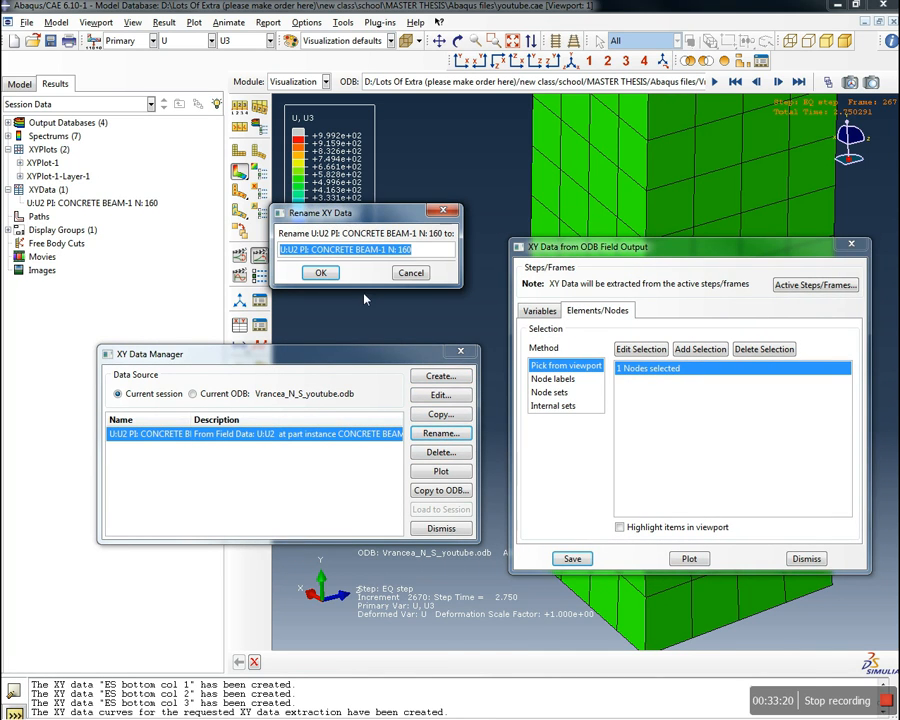
pyautogui.moveTo(424, 253); pyautogui.dragTo(311, 305)
pyautogui.write('Point zero')
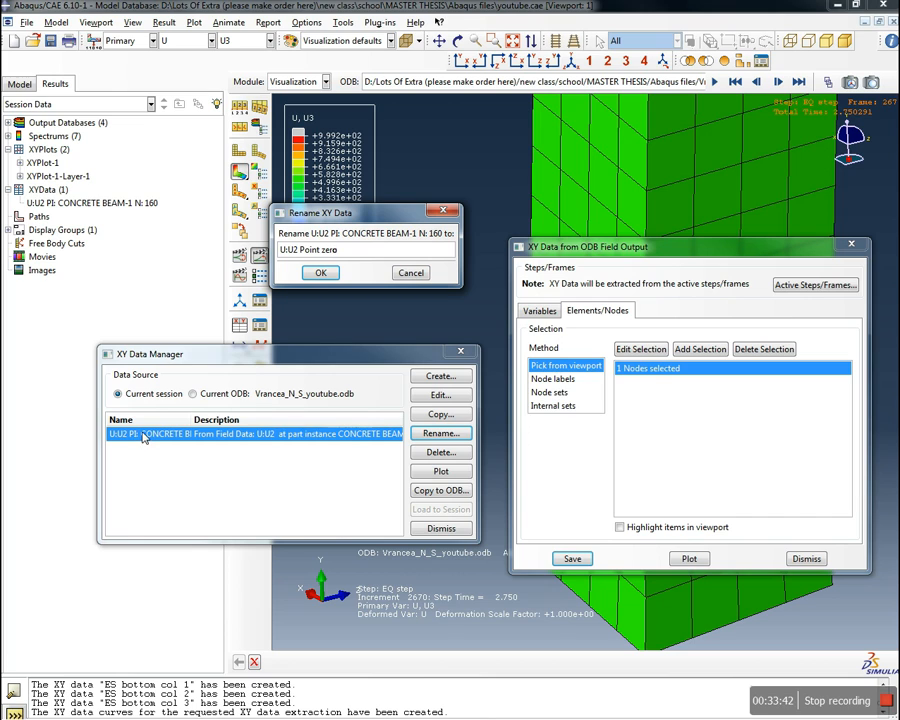
pyautogui.click(411, 272)
# Delete the saved U2 XY data of the base node and switch the extracted displacement component from U2 to U3
pyautogui.click(441, 452)
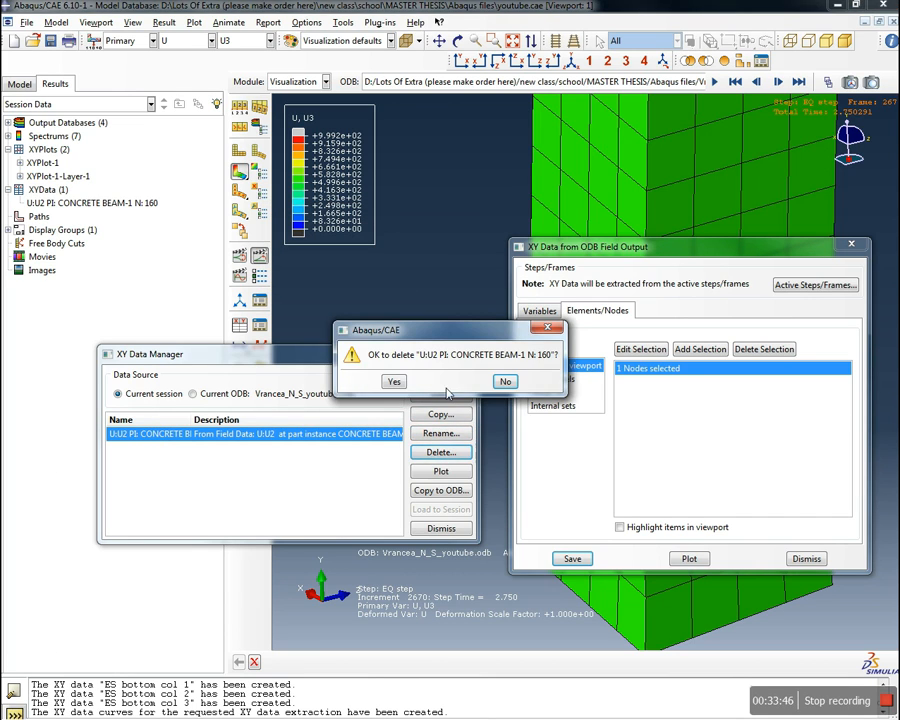
pyautogui.click(393, 379)
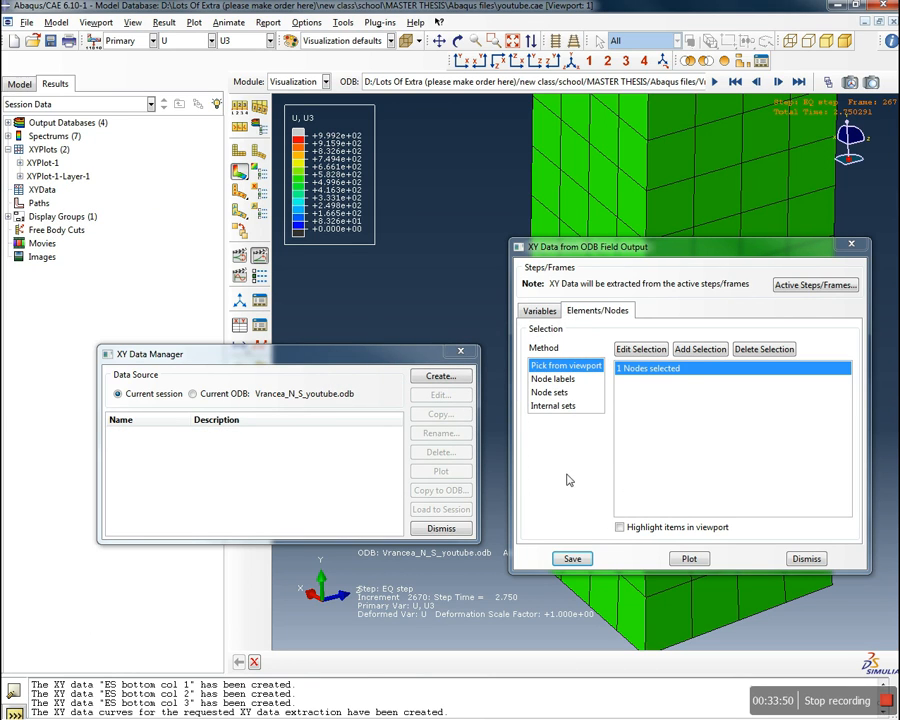
pyautogui.click(539, 311)
pyautogui.click(567, 448)
pyautogui.click(567, 435)
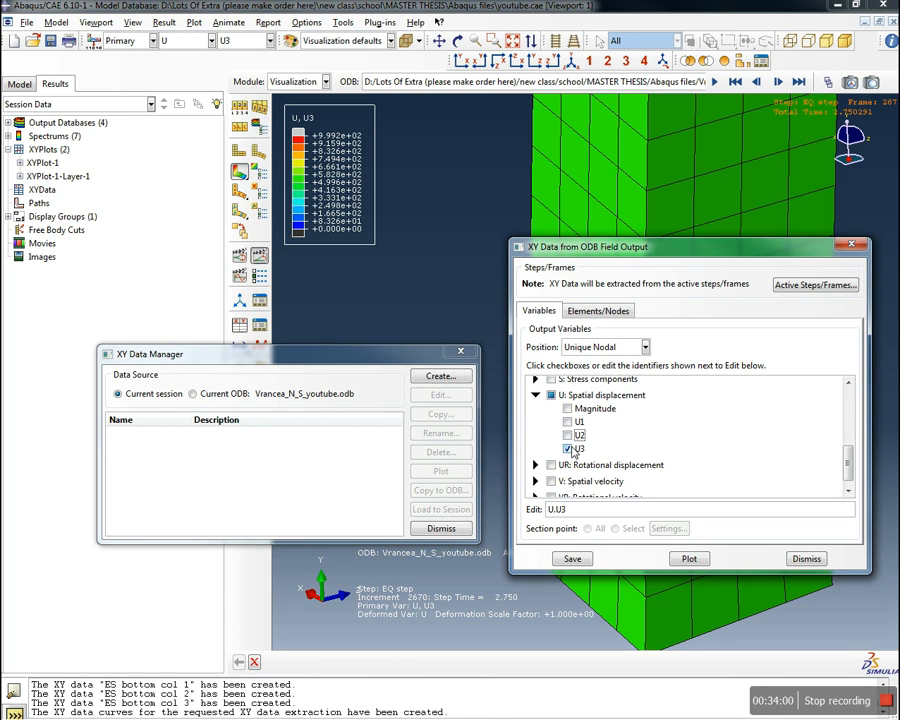
# Pick the node on the base edge of the front corner column again and save its U3 displacement XY data
pyautogui.click(597, 310)
pyautogui.moveTo(630, 258); pyautogui.dragTo(168, 205)
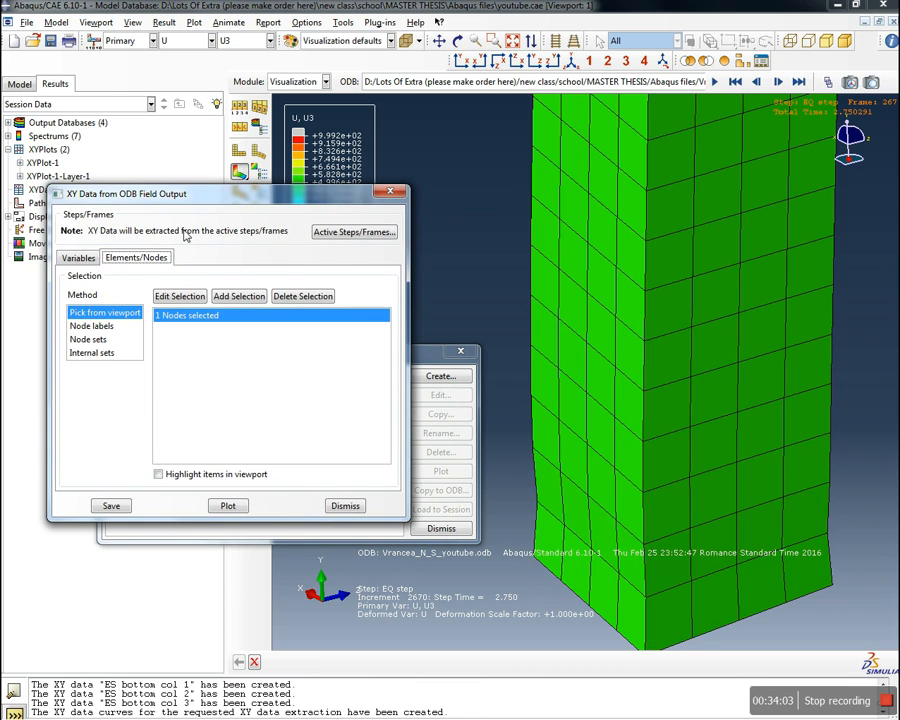
pyautogui.click(196, 299)
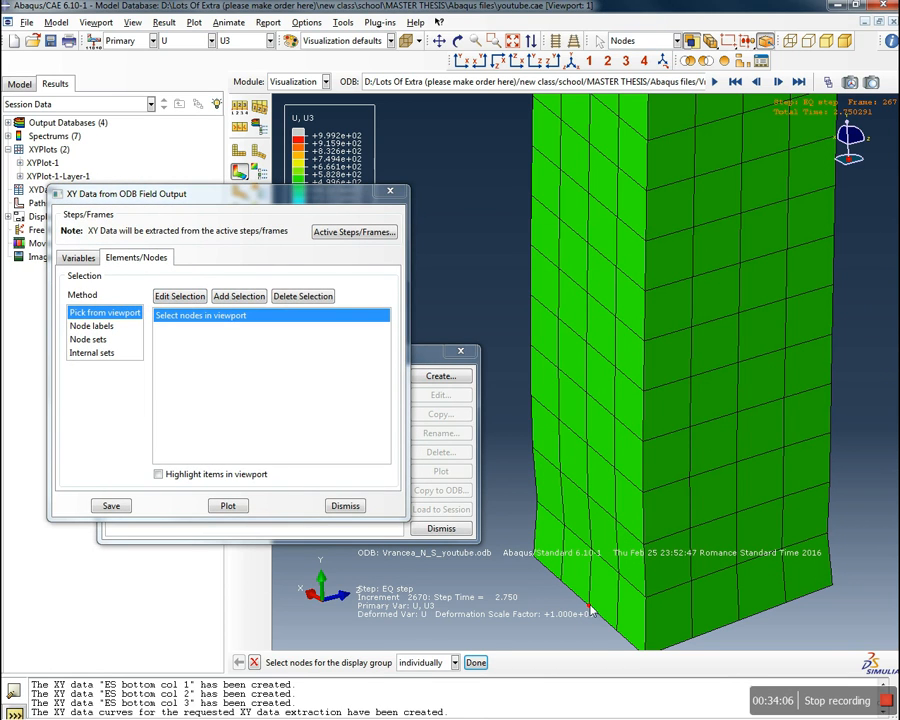
pyautogui.click(476, 662)
pyautogui.moveTo(241, 197); pyautogui.dragTo(252, 133)
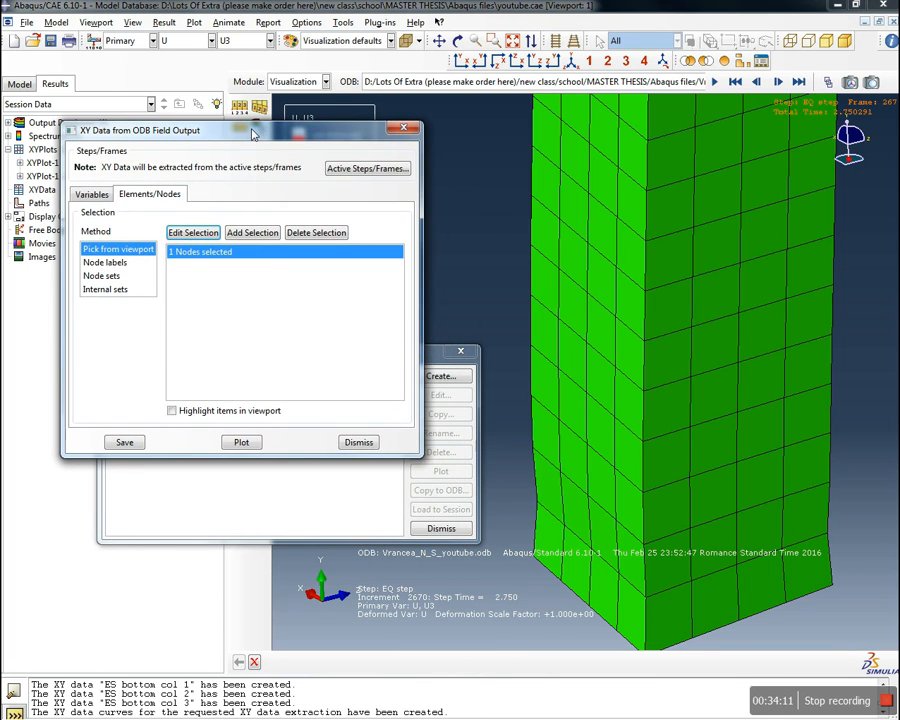
pyautogui.click(124, 442)
pyautogui.click(177, 435)
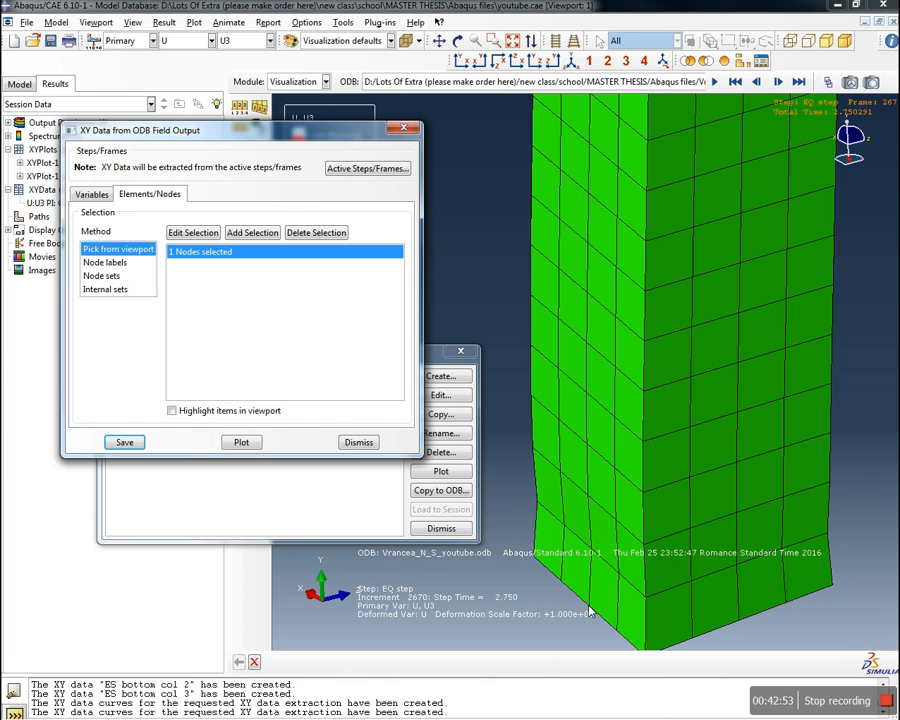
# Rename the base node's XY data to "U:U3 Point 0"
pyautogui.moveTo(281, 137); pyautogui.dragTo(618, 205)
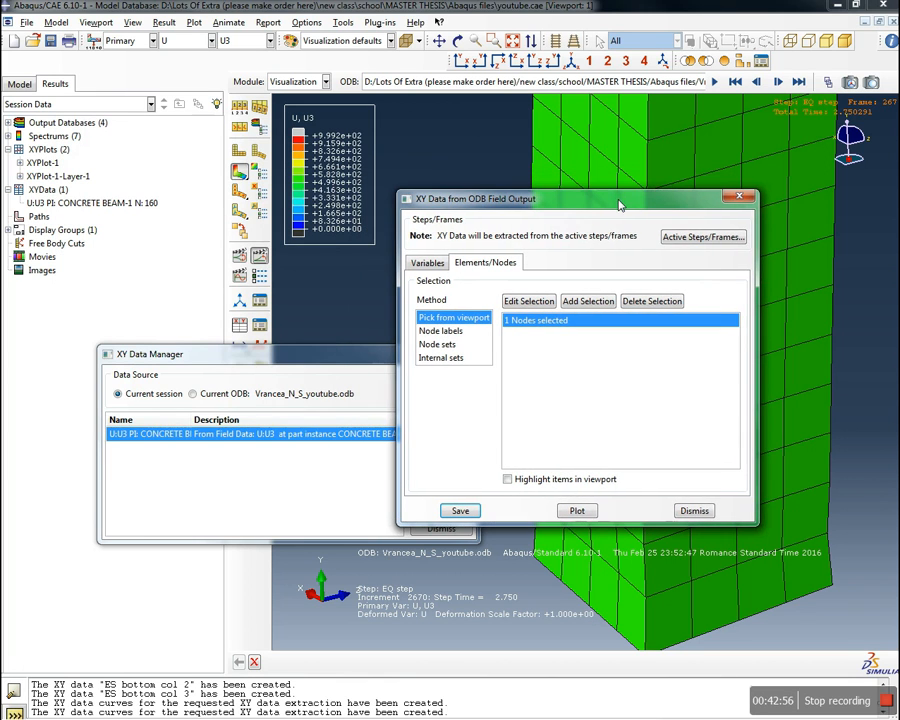
pyautogui.click(261, 502)
pyautogui.click(438, 433)
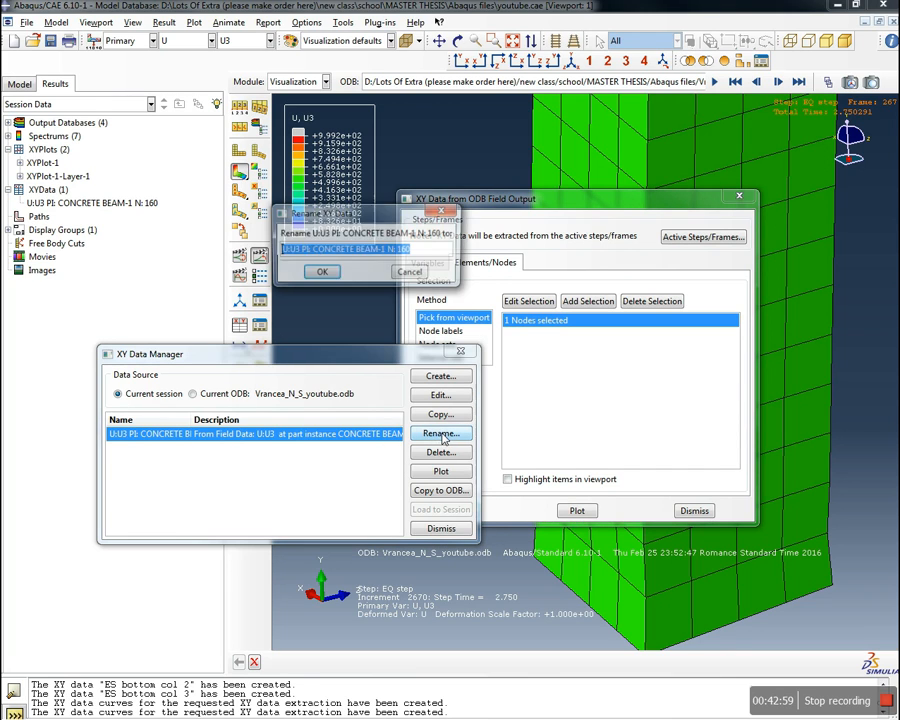
pyautogui.moveTo(420, 251); pyautogui.dragTo(308, 303)
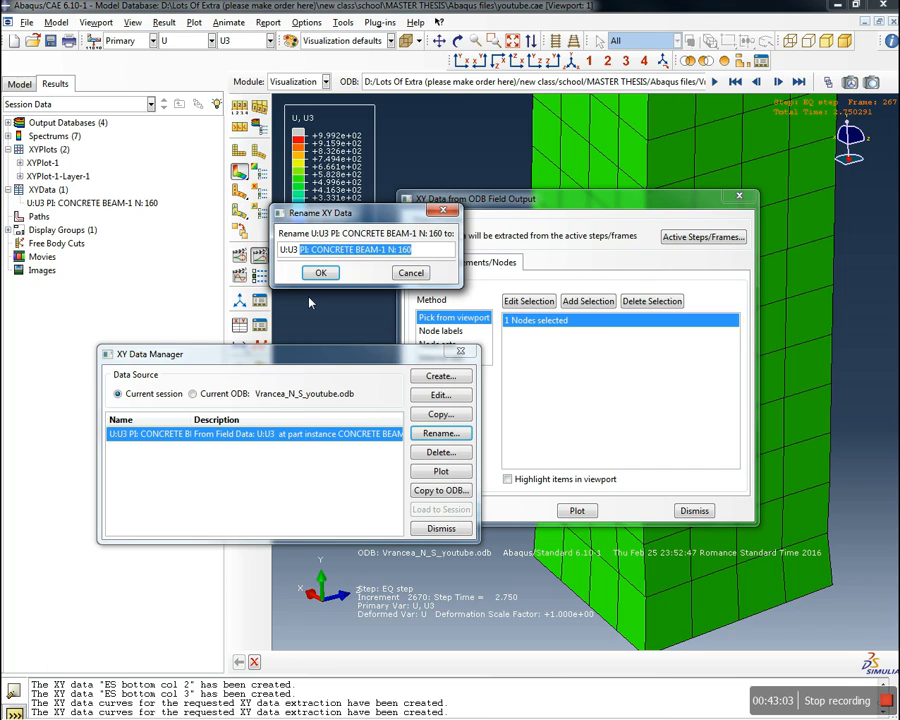
pyautogui.write('Point 0')
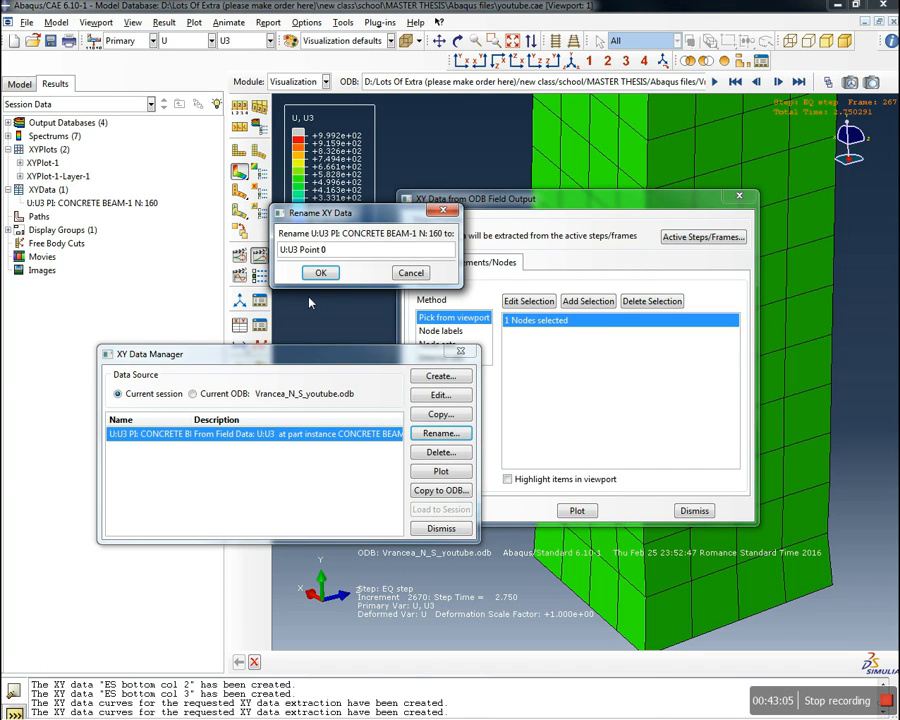
pyautogui.click(320, 274)
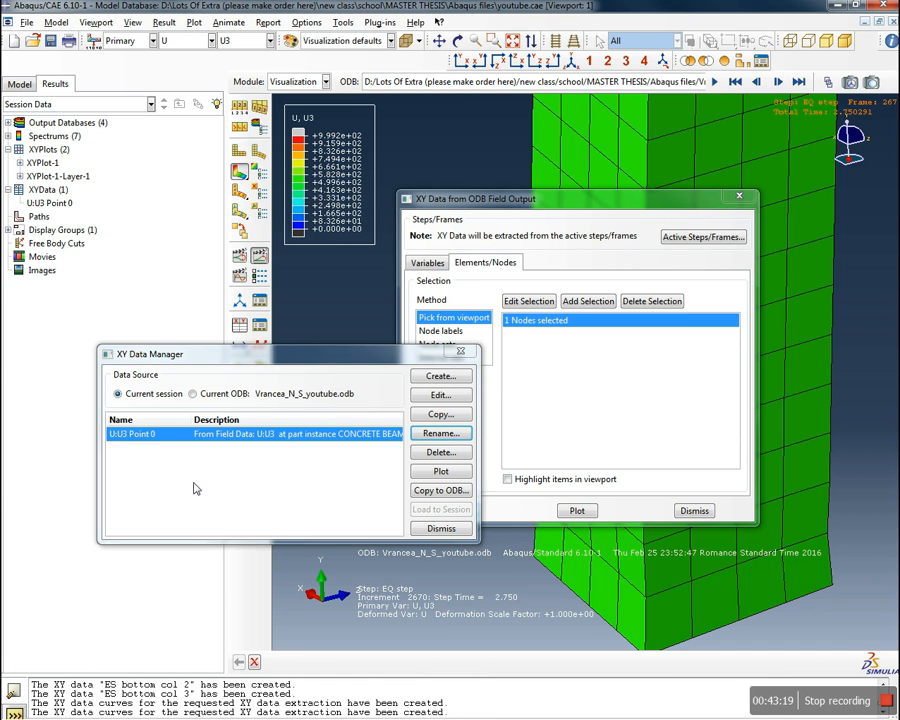
# Pick one node on the front corner column at the first-storey beam joint and save its U3 displacement XY data
pyautogui.moveTo(559, 204); pyautogui.dragTo(307, 209)
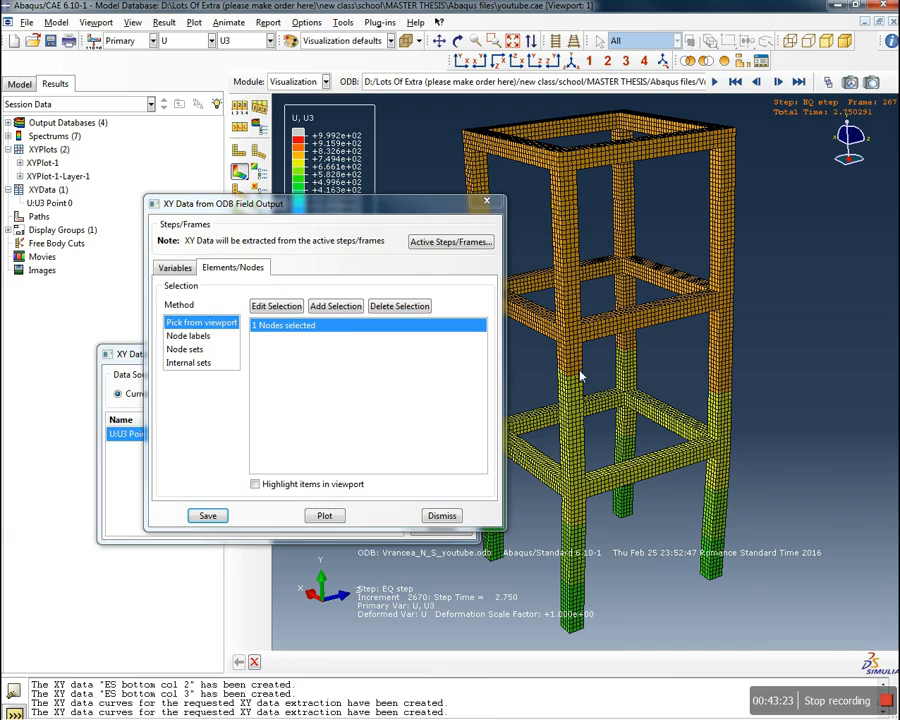
pyautogui.click(276, 306)
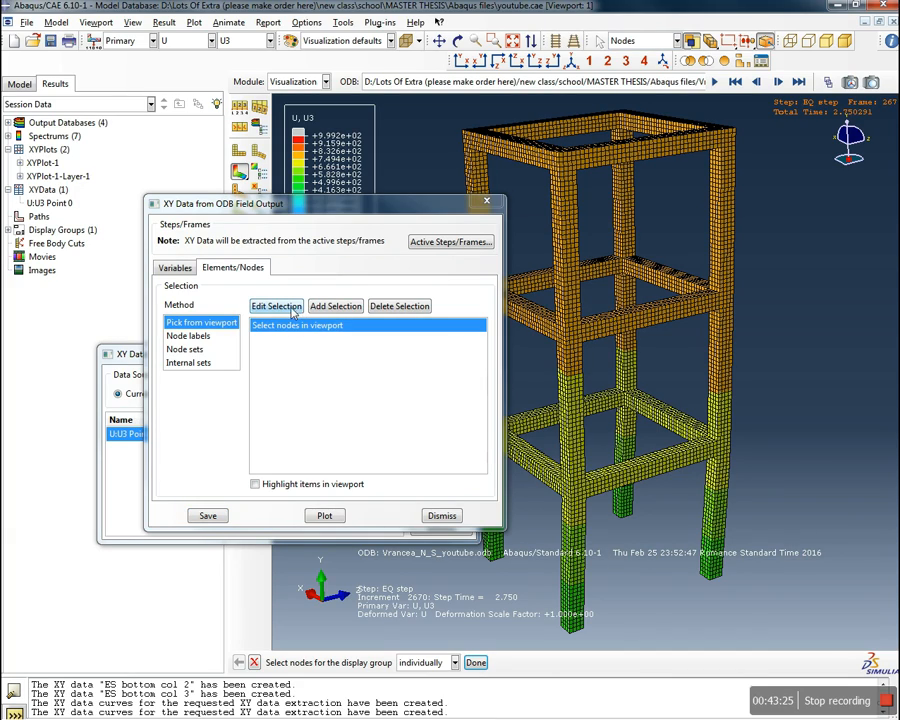
pyautogui.scroll(4, 558, 484)
pyautogui.scroll(-5, 558, 484)
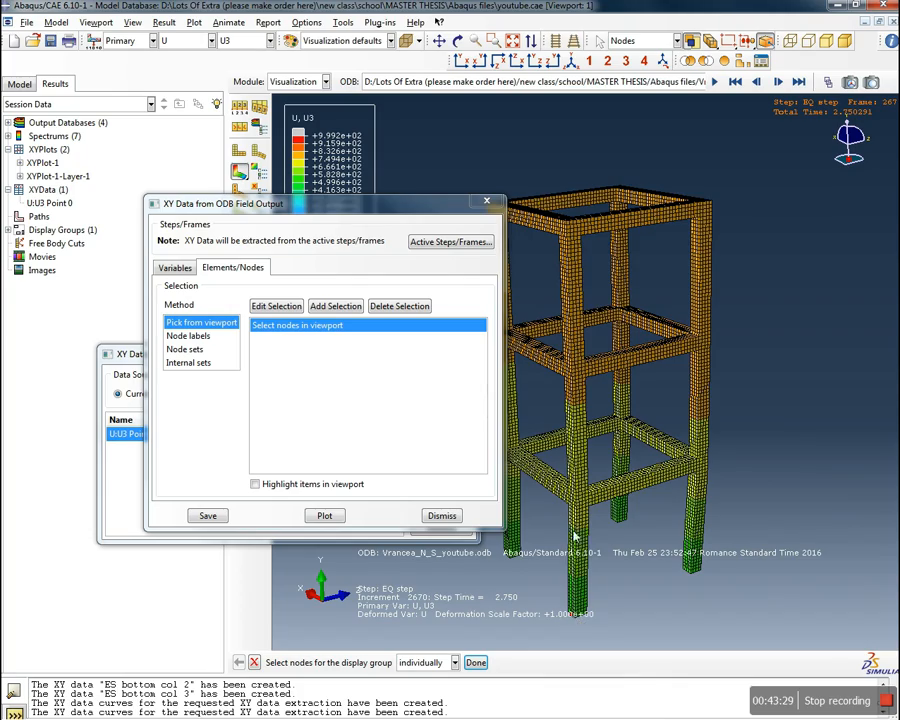
pyautogui.scroll(4, 565, 528)
pyautogui.scroll(-4, 564, 526)
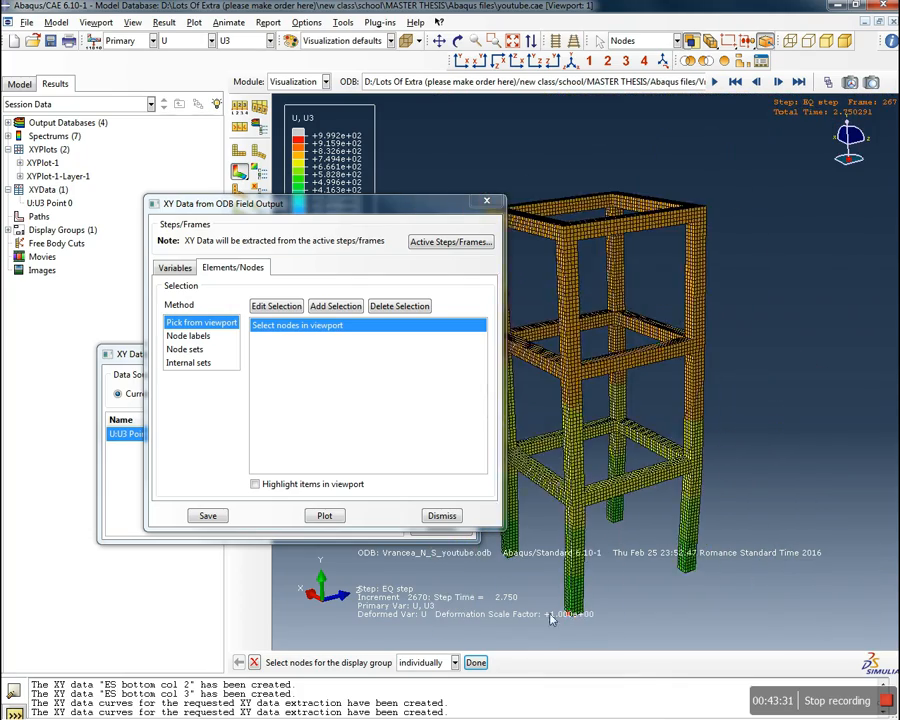
pyautogui.scroll(6, 550, 617)
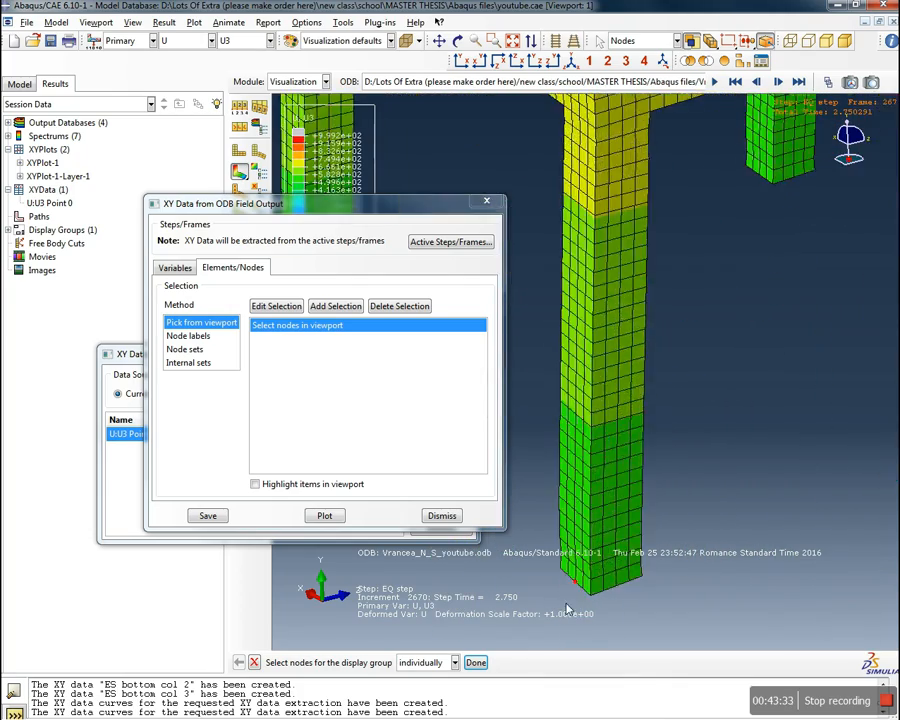
pyautogui.scroll(2, 566, 607)
pyautogui.scroll(-4, 577, 586)
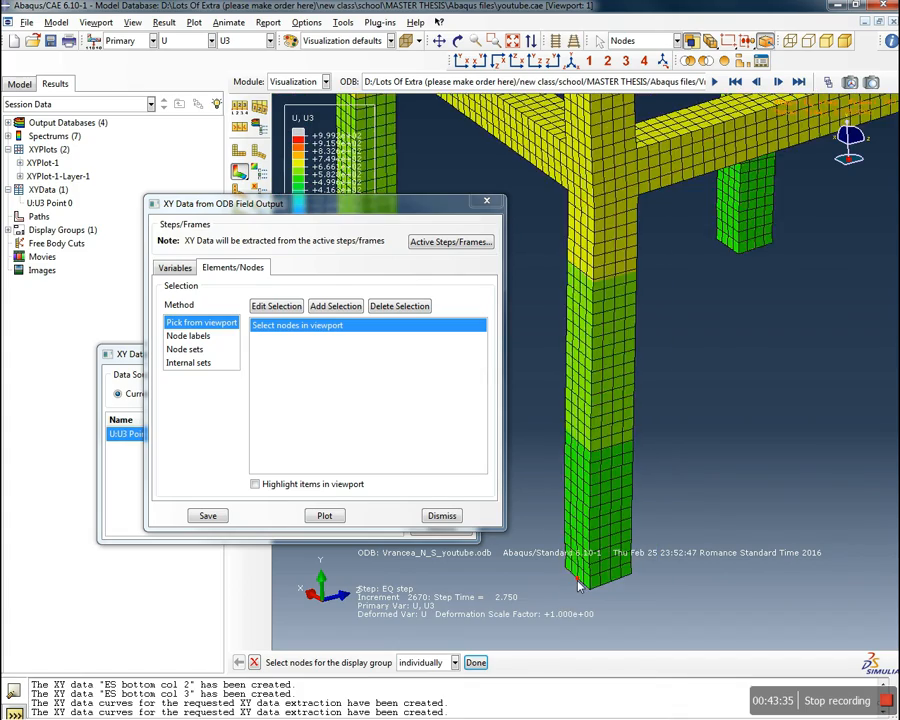
pyautogui.scroll(5, 566, 352)
pyautogui.scroll(2, 566, 352)
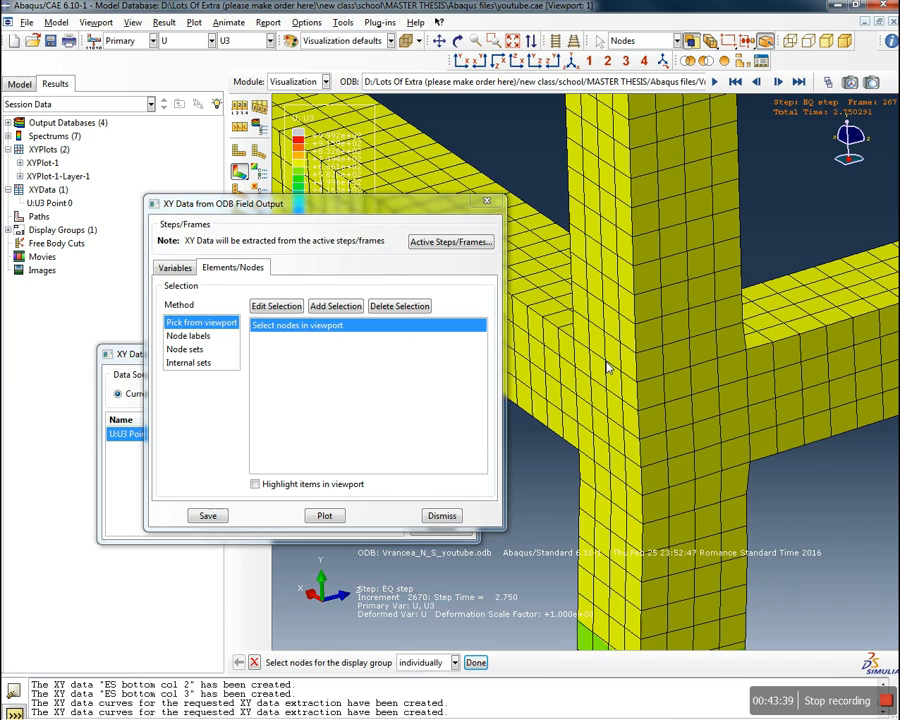
pyautogui.click(480, 660)
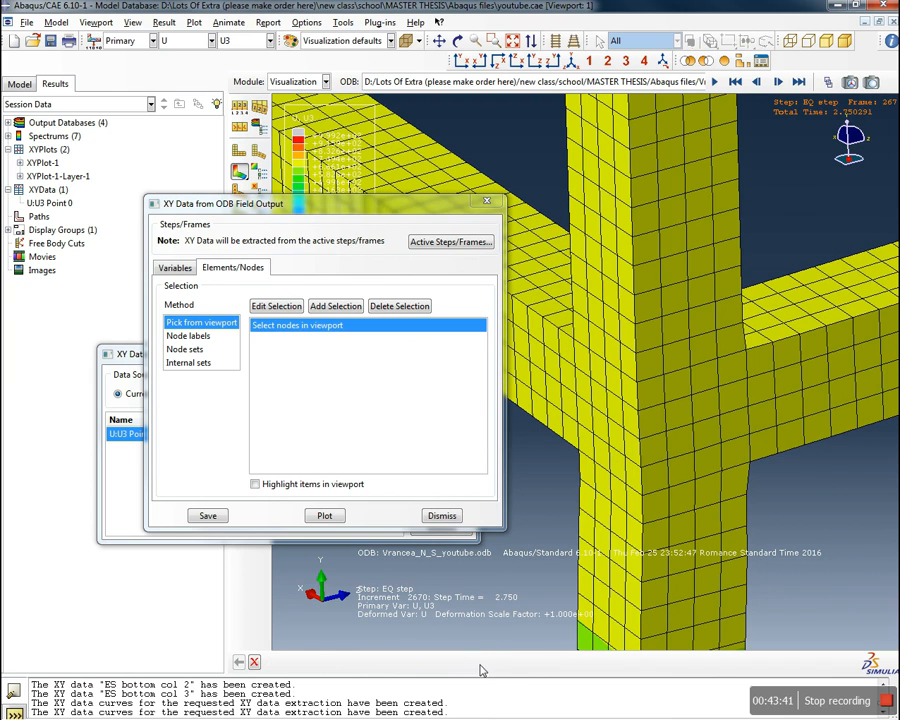
pyautogui.click(208, 515)
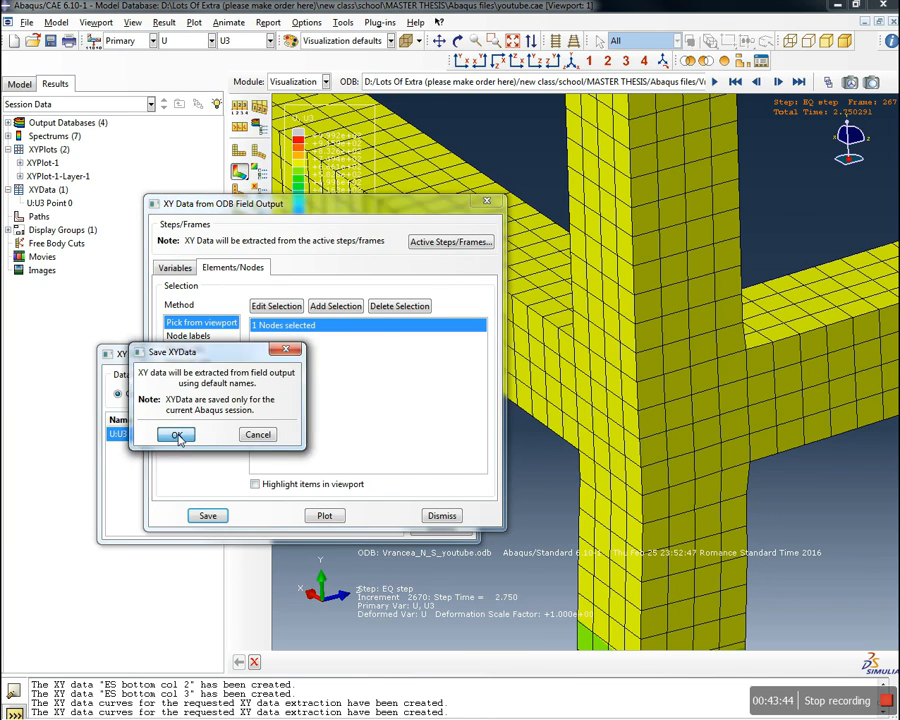
pyautogui.click(179, 434)
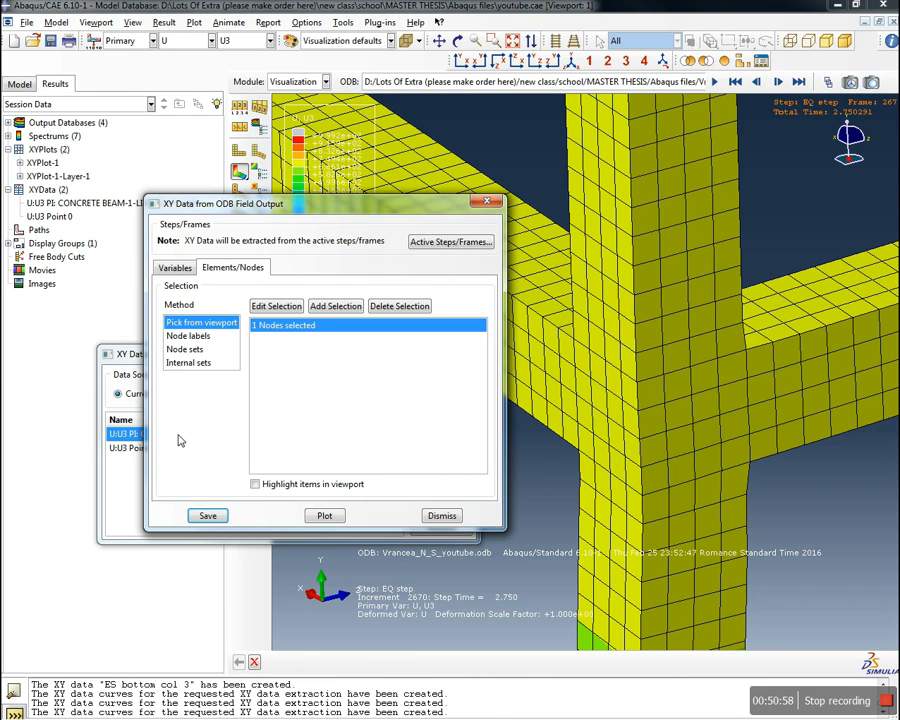
# Rename the first-storey node's XY data to "U:U3 Point 1"
pyautogui.moveTo(318, 205); pyautogui.dragTo(648, 220)
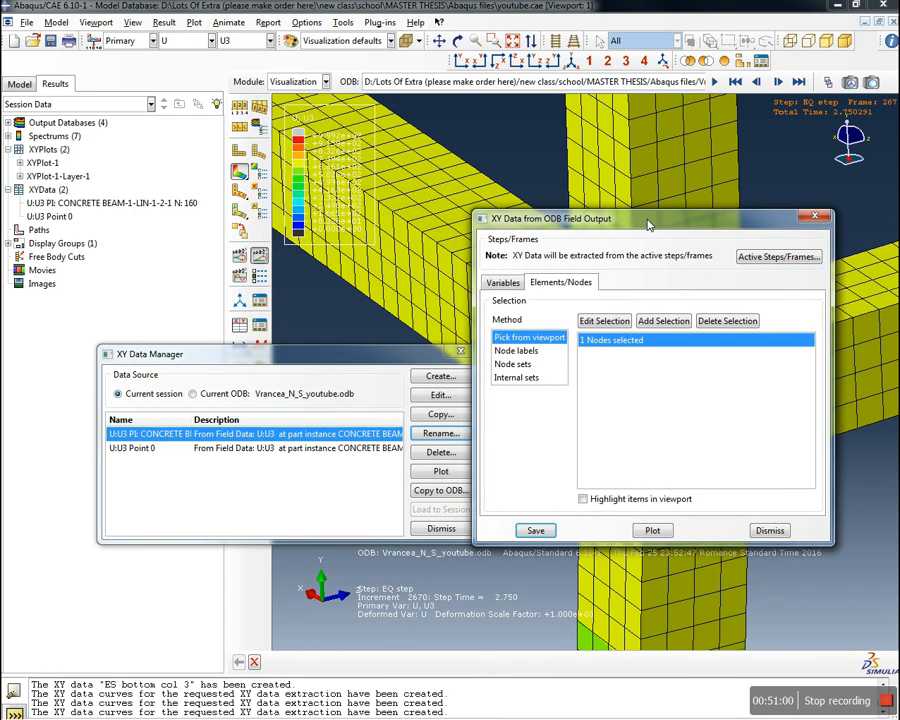
pyautogui.click(266, 449)
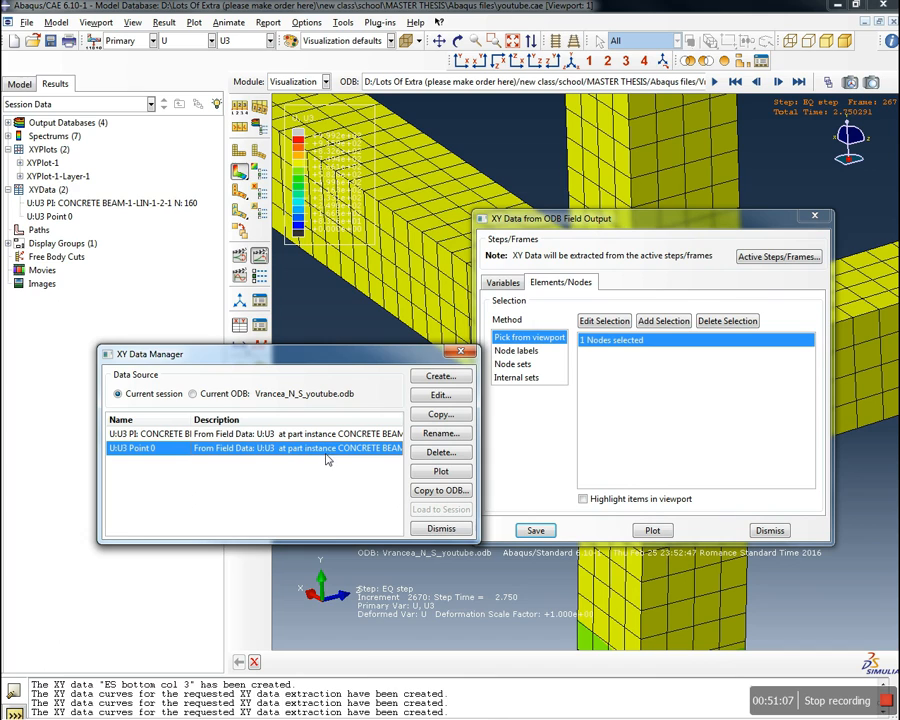
pyautogui.click(181, 436)
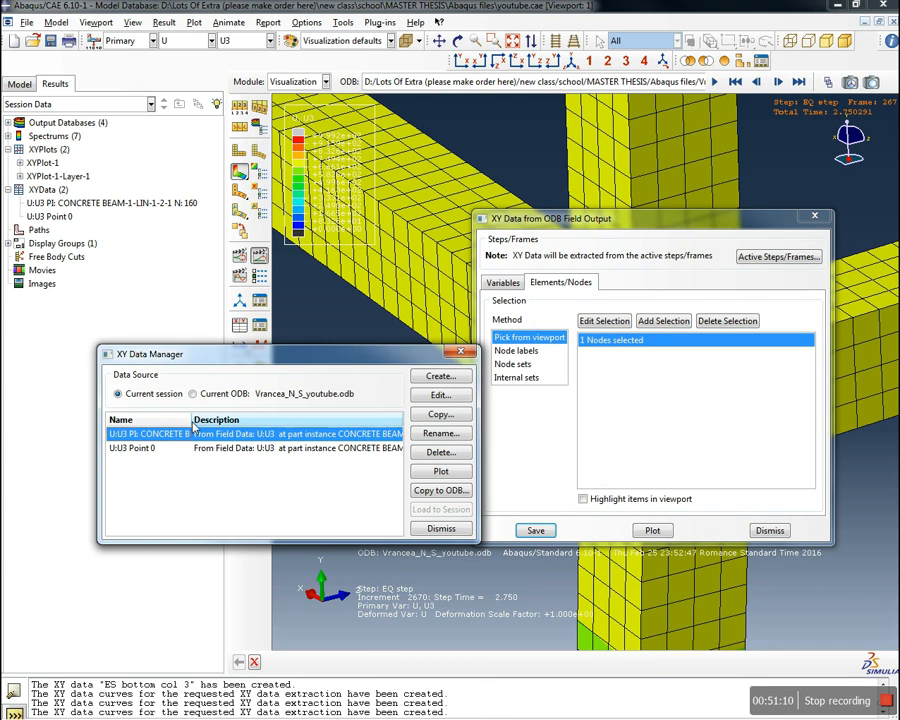
pyautogui.click(438, 438)
pyautogui.moveTo(466, 252); pyautogui.dragTo(303, 319)
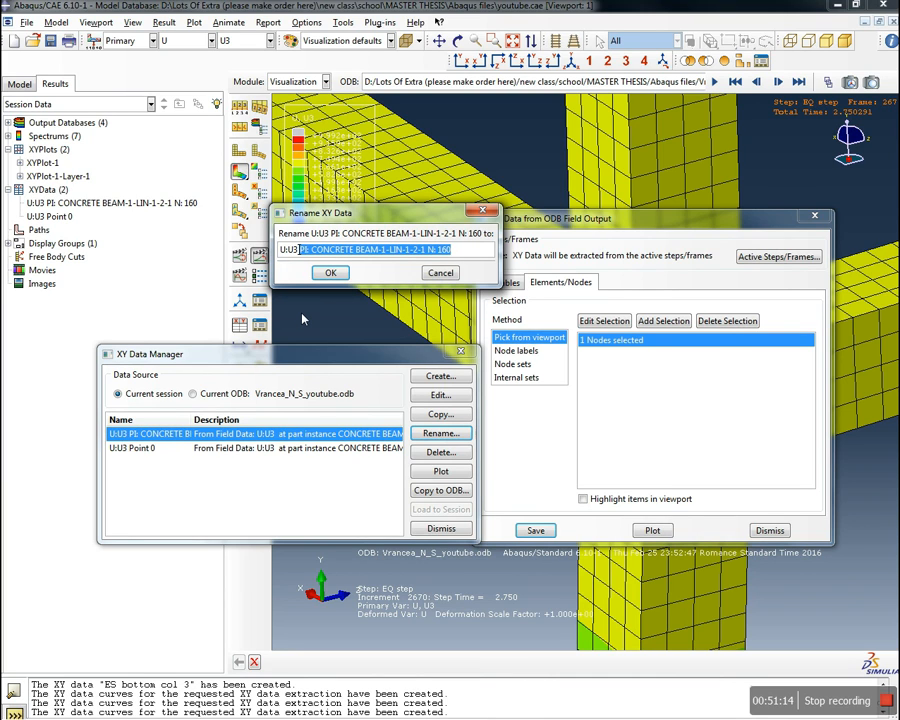
pyautogui.write('point')
pyautogui.press('BackSpace')
pyautogui.press('BackSpace')
pyautogui.press('BackSpace')
pyautogui.press('BackSpace')
pyautogui.press('BackSpace')
pyautogui.press('BackSpace')
pyautogui.write('P')
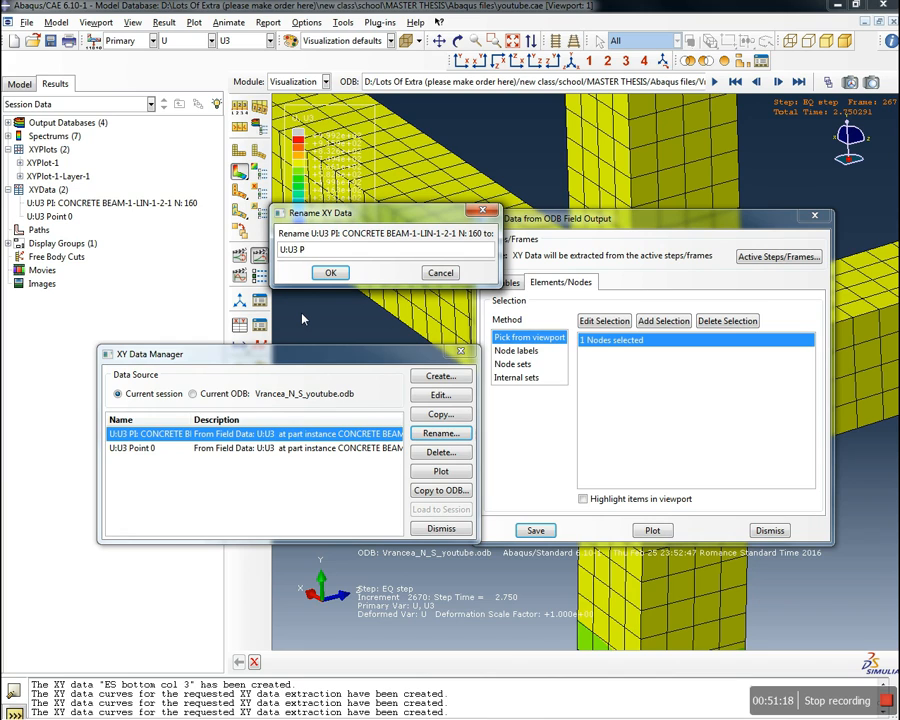
pyautogui.write('oint 1')
pyautogui.click(330, 273)
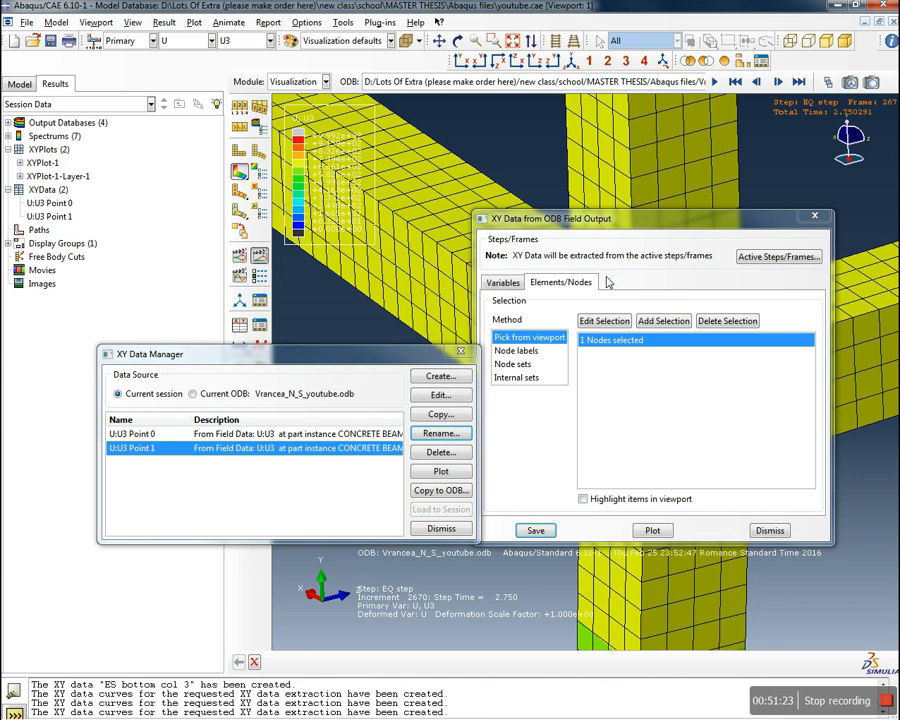
# Pick one node on the front corner column at the second-storey beam joint and save its U3 displacement XY data
pyautogui.moveTo(615, 226); pyautogui.dragTo(203, 249)
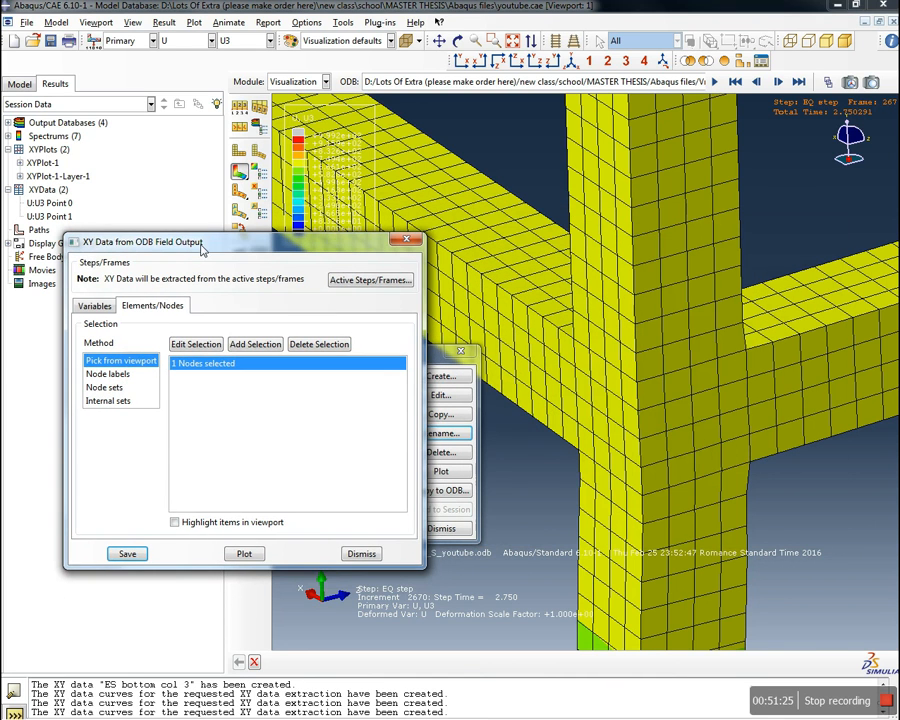
pyautogui.click(513, 42)
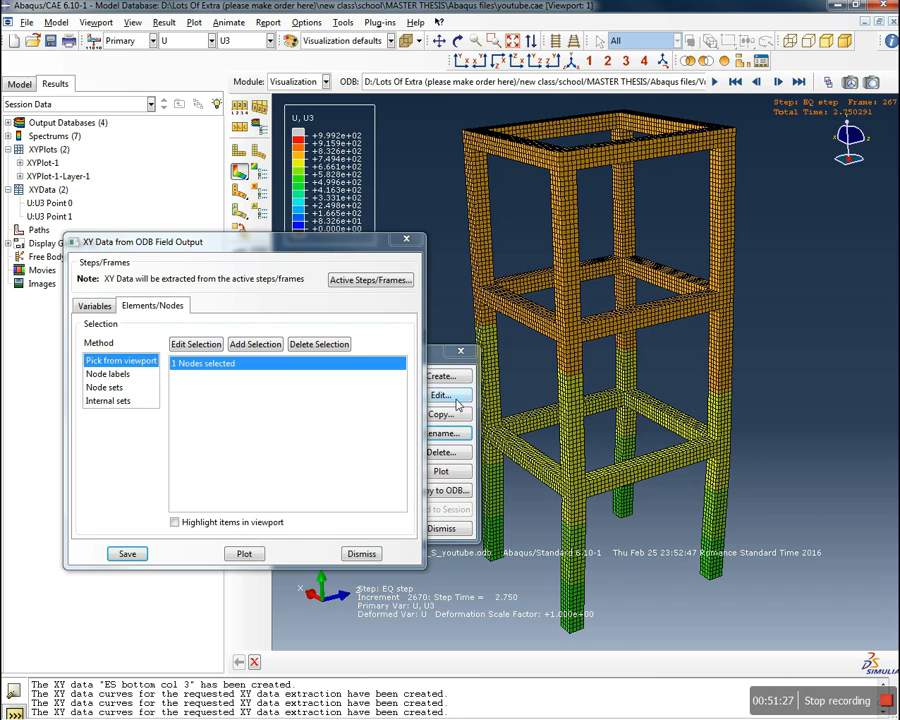
pyautogui.click(194, 346)
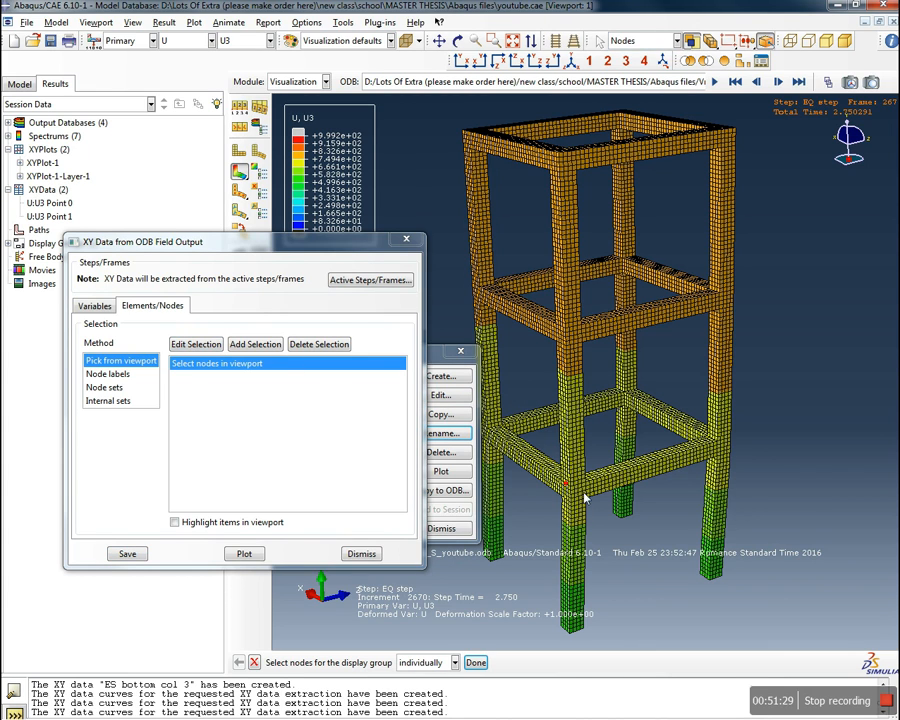
pyautogui.scroll(-5, 558, 381)
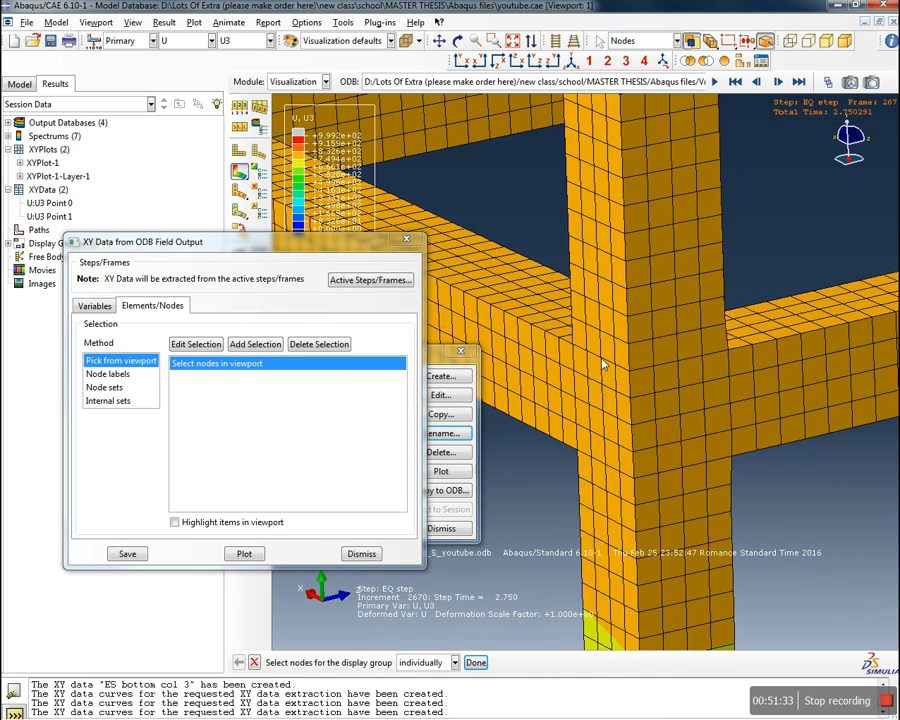
pyautogui.click(475, 662)
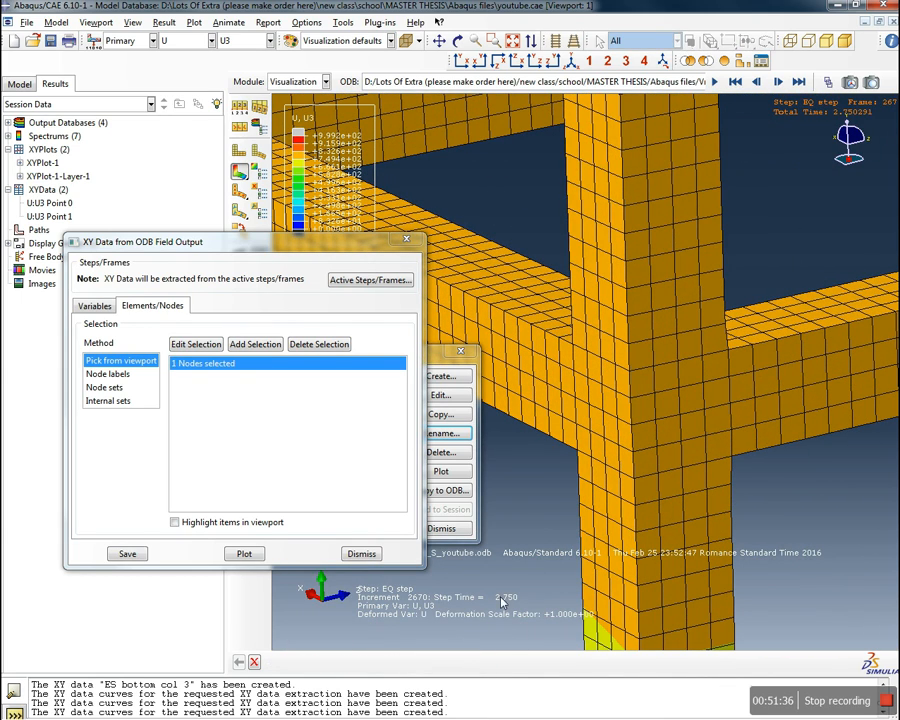
pyautogui.click(127, 553)
pyautogui.click(177, 435)
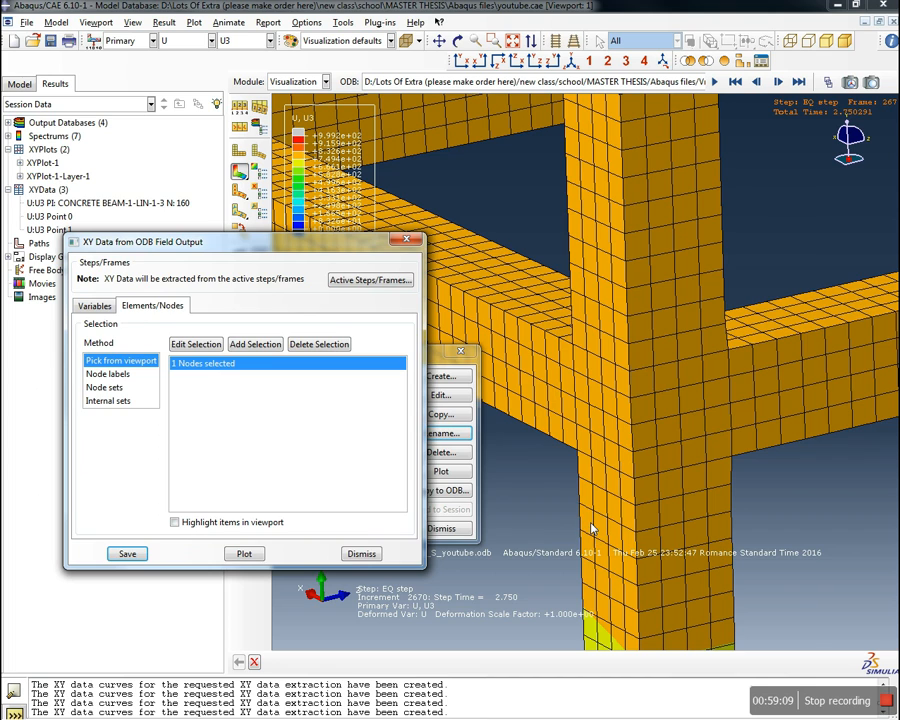
# Rename the second-storey node's XY data to "U:U3 Point 2"
pyautogui.moveTo(360, 241); pyautogui.dragTo(740, 248)
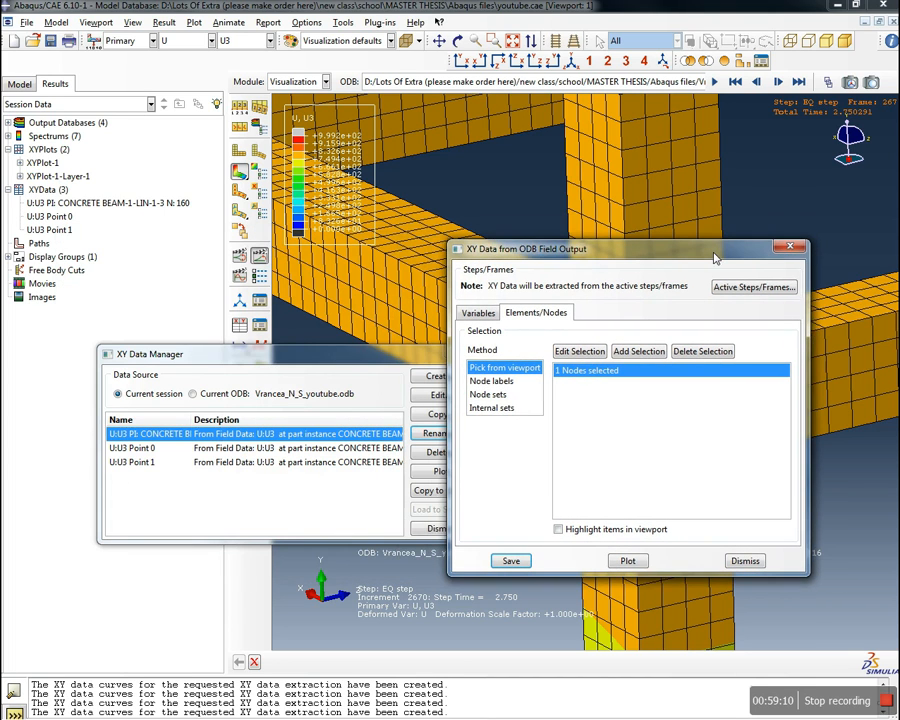
pyautogui.click(341, 357)
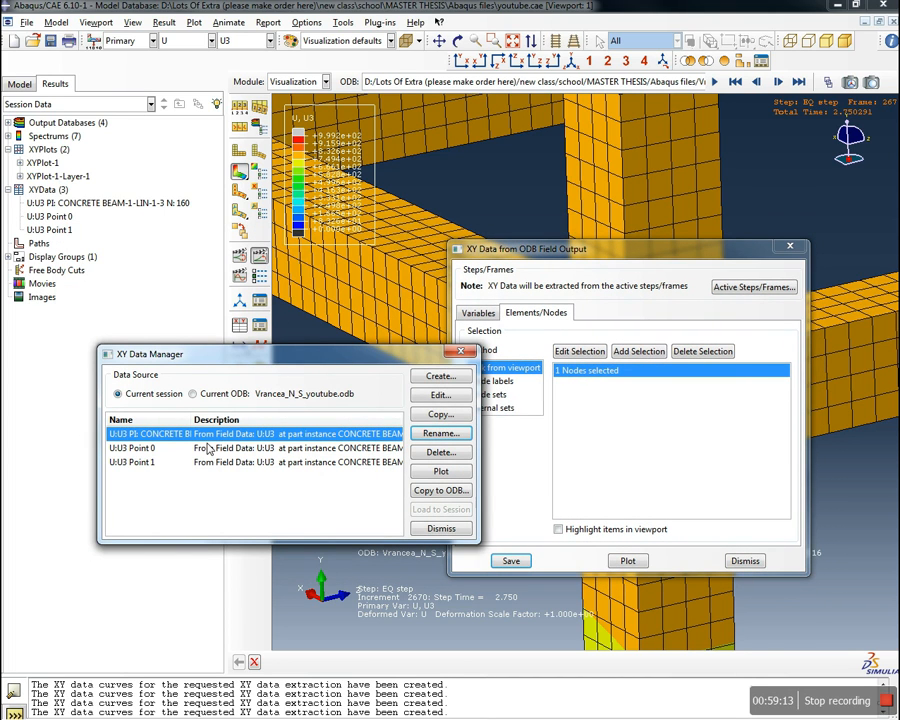
pyautogui.click(440, 433)
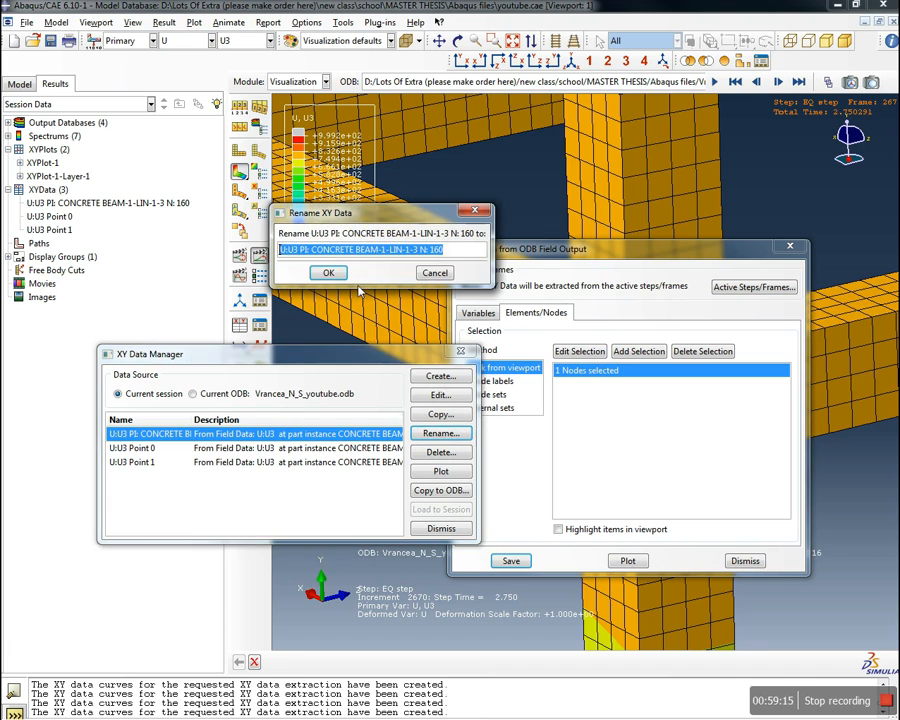
pyautogui.moveTo(450, 249); pyautogui.dragTo(308, 249)
pyautogui.write('oint 2')
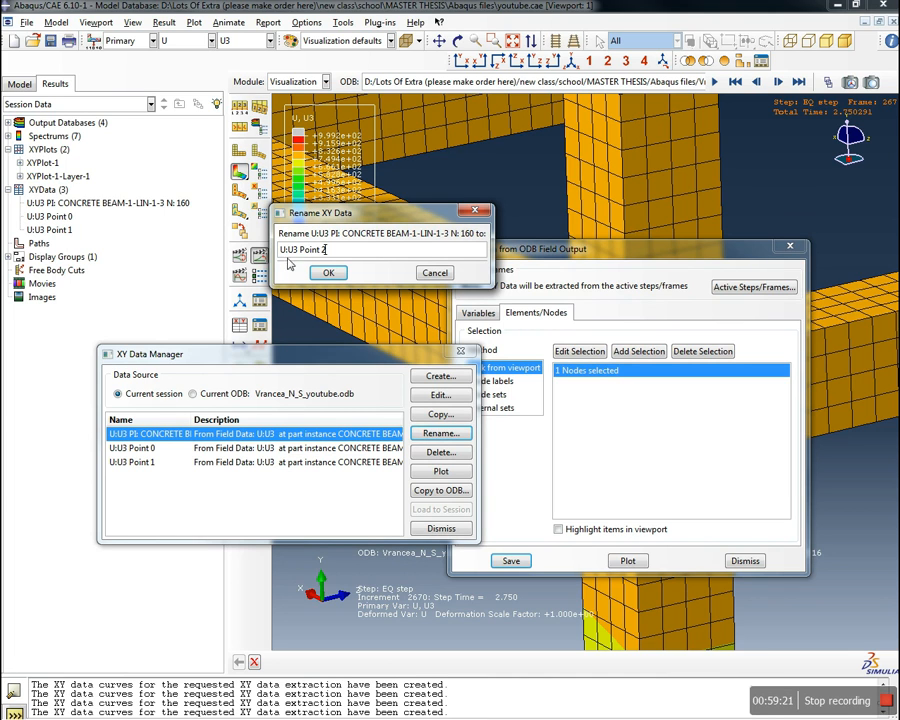
pyautogui.click(333, 275)
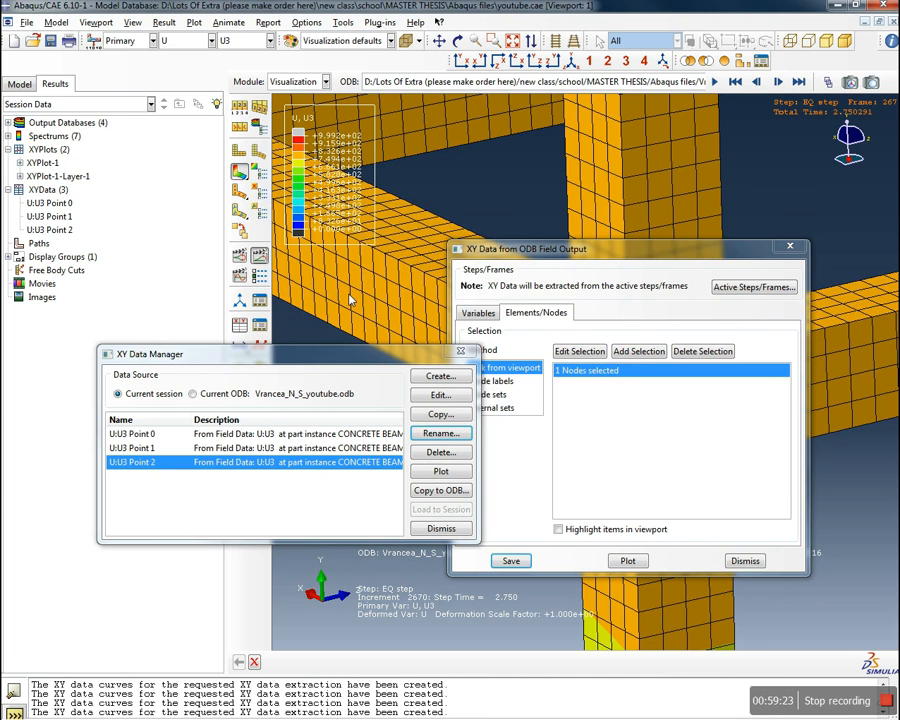
# Pick one node at the top of the front corner column, at the roof beam joint, and save its U3 displacement XY data
pyautogui.moveTo(598, 256); pyautogui.dragTo(211, 232)
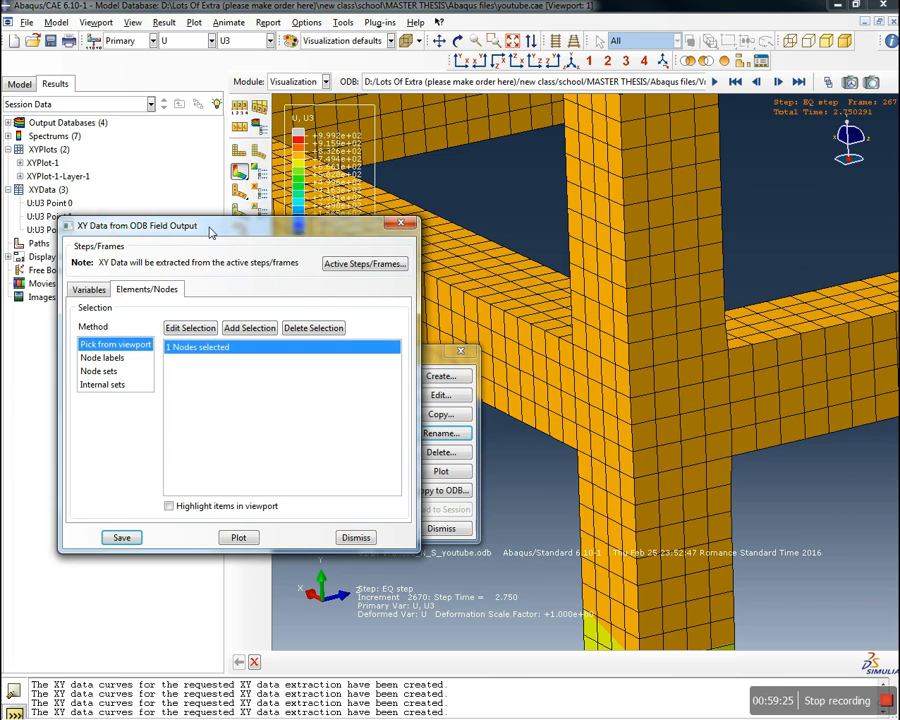
pyautogui.click(512, 45)
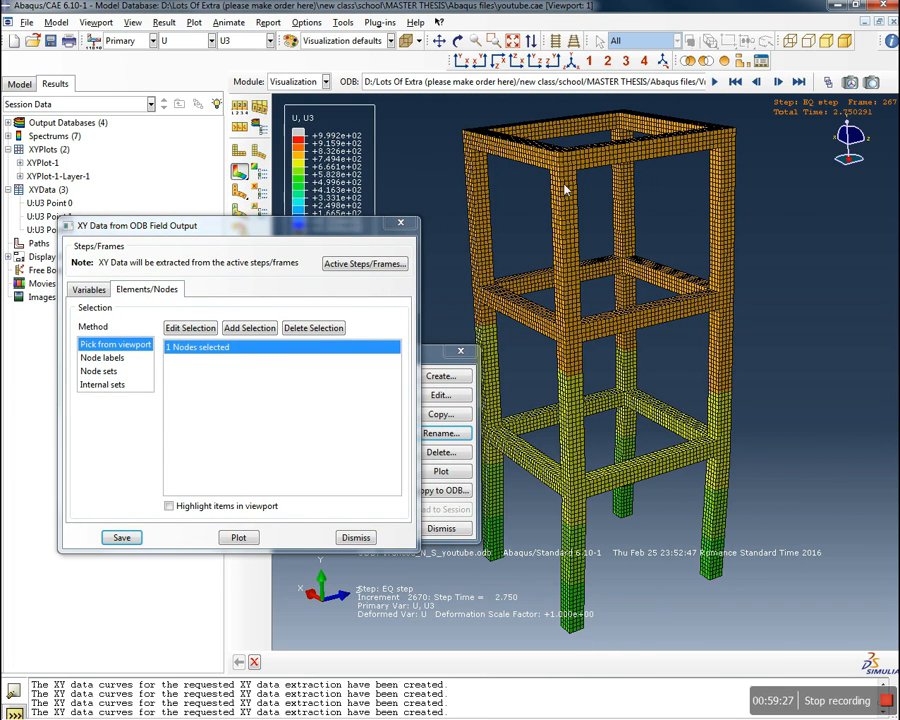
pyautogui.click(193, 330)
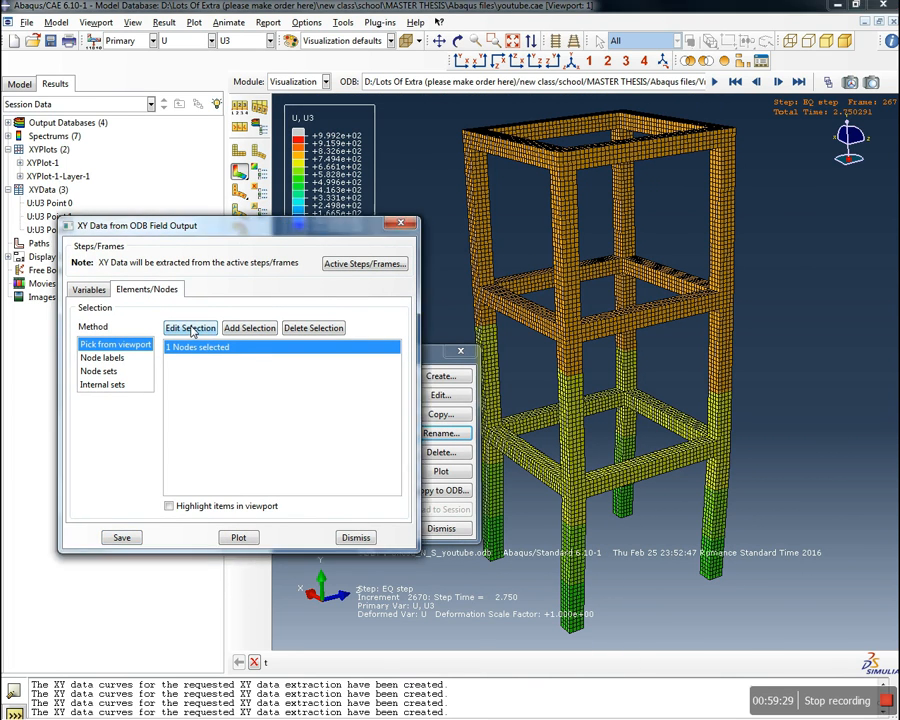
pyautogui.click(190, 328)
pyautogui.scroll(5, 548, 175)
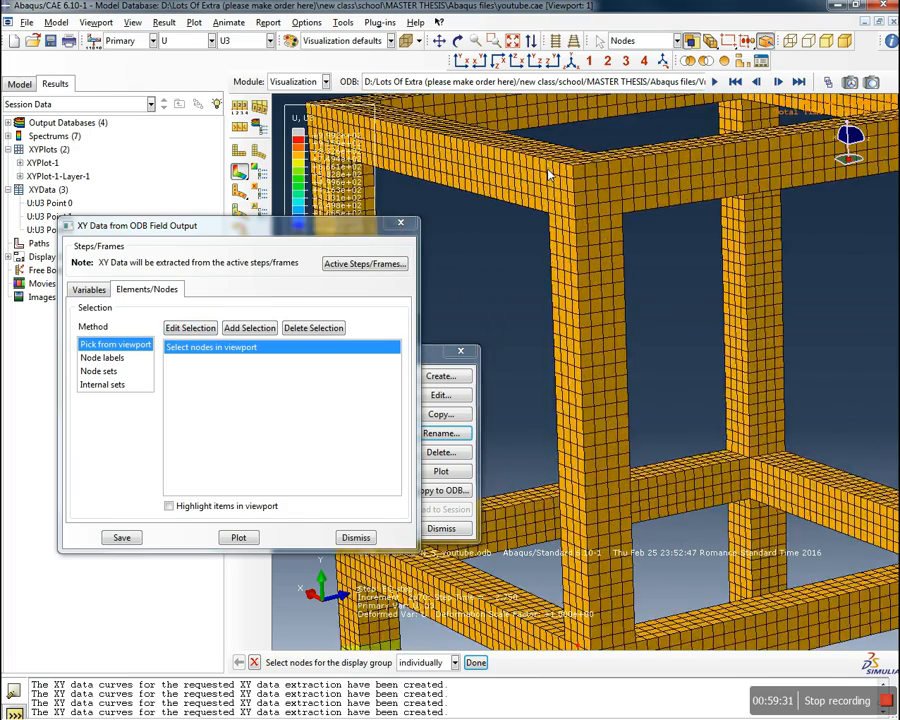
pyautogui.scroll(3, 550, 175)
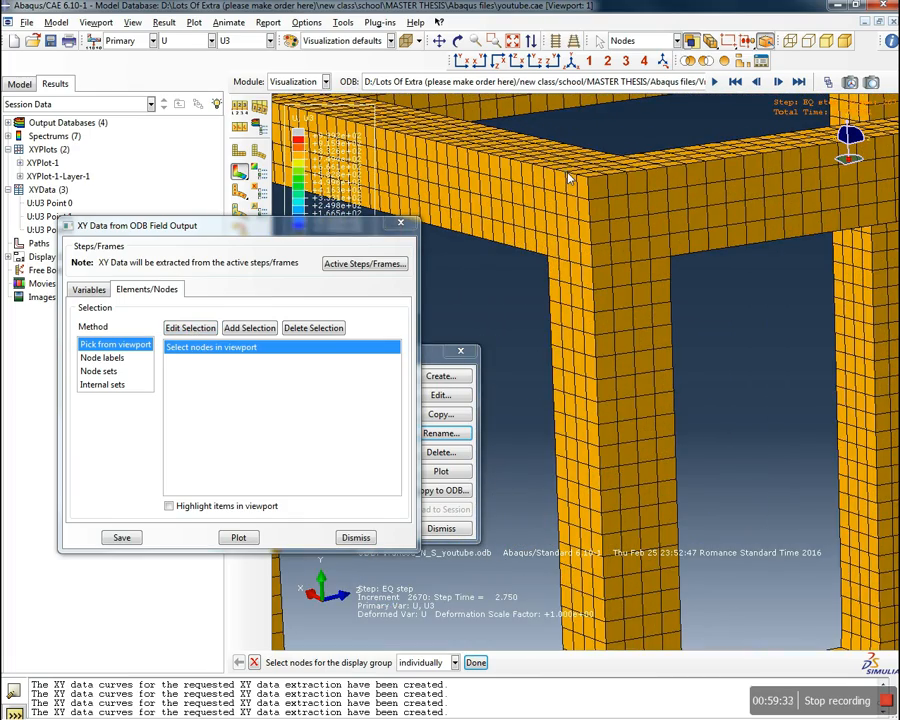
pyautogui.scroll(3, 568, 180)
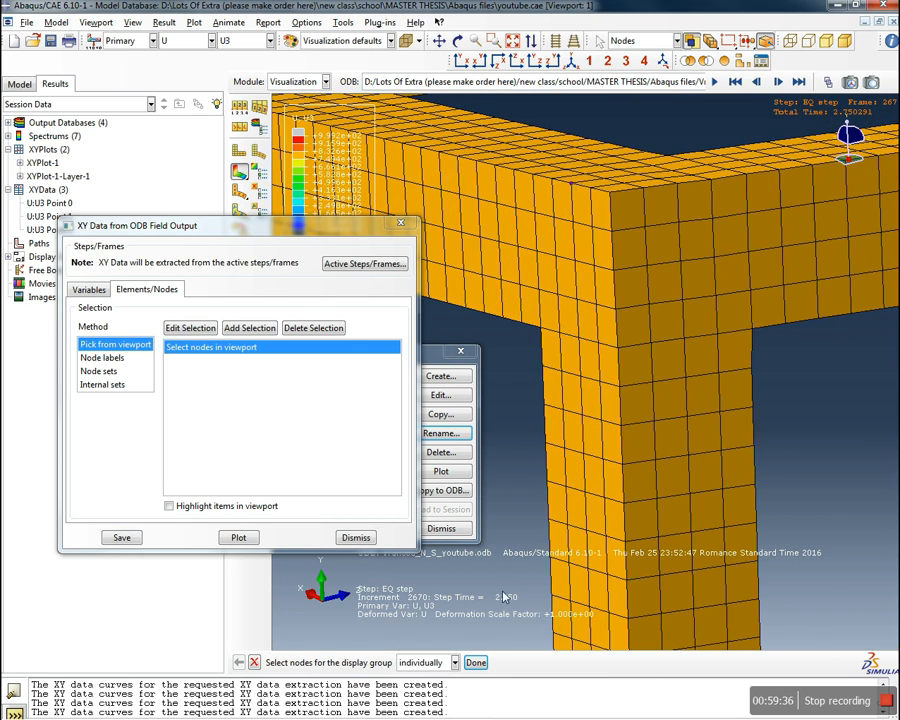
pyautogui.click(480, 663)
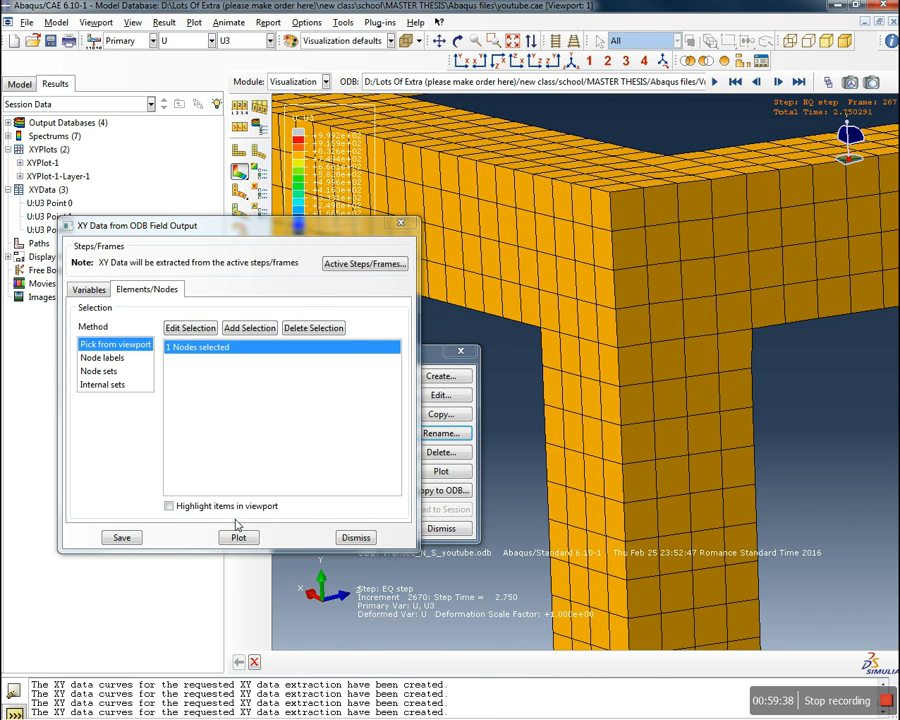
pyautogui.click(121, 537)
pyautogui.click(182, 437)
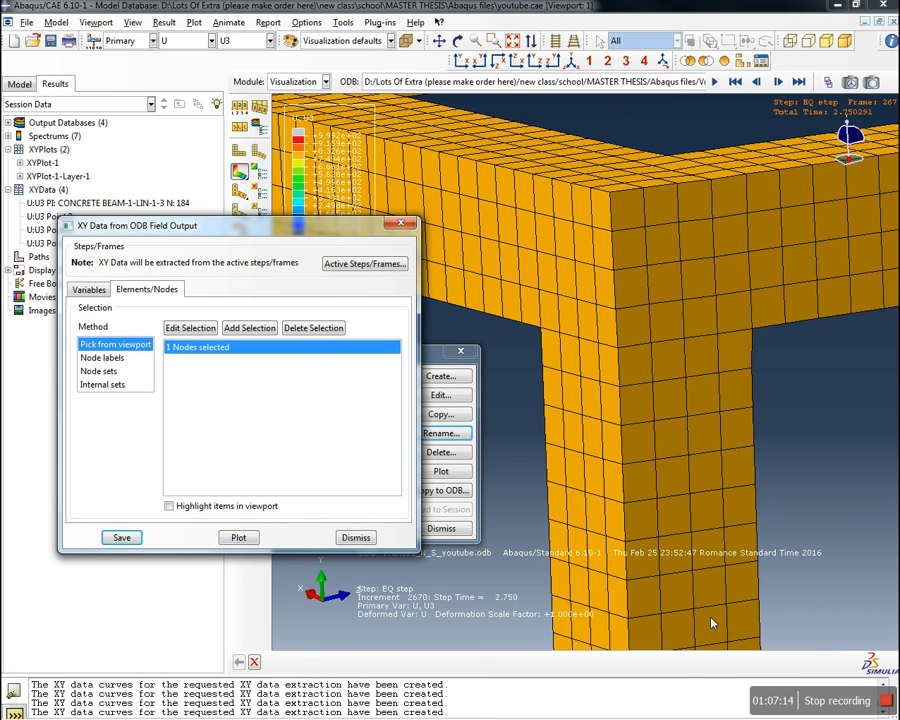
# Close the field output extraction and rename the top-storey node's XY data to "U:U3 Point 3"
pyautogui.click(400, 222)
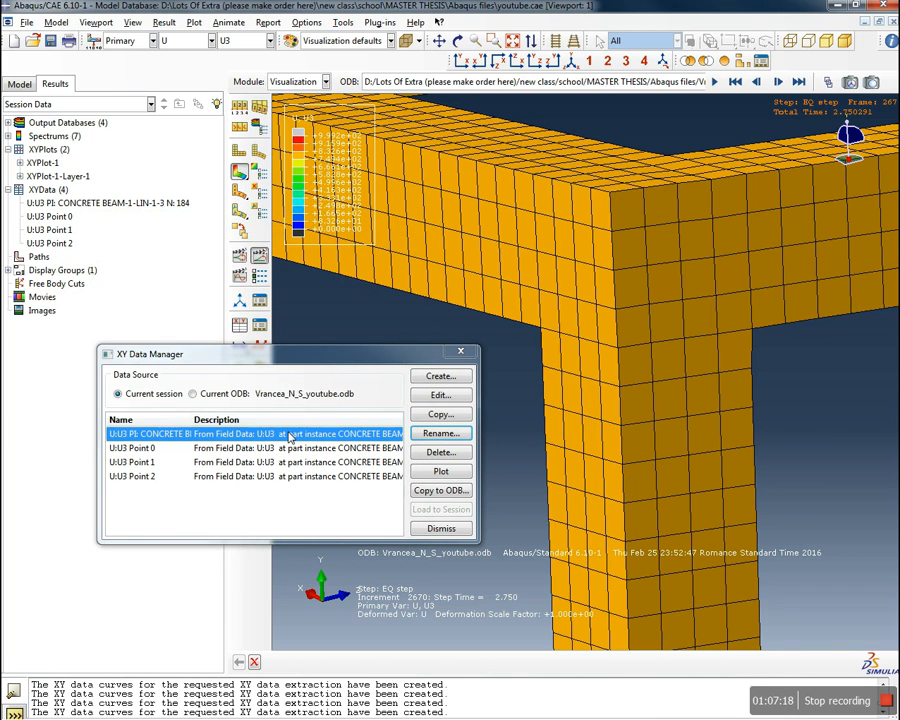
pyautogui.click(438, 434)
pyautogui.moveTo(458, 250); pyautogui.dragTo(313, 314)
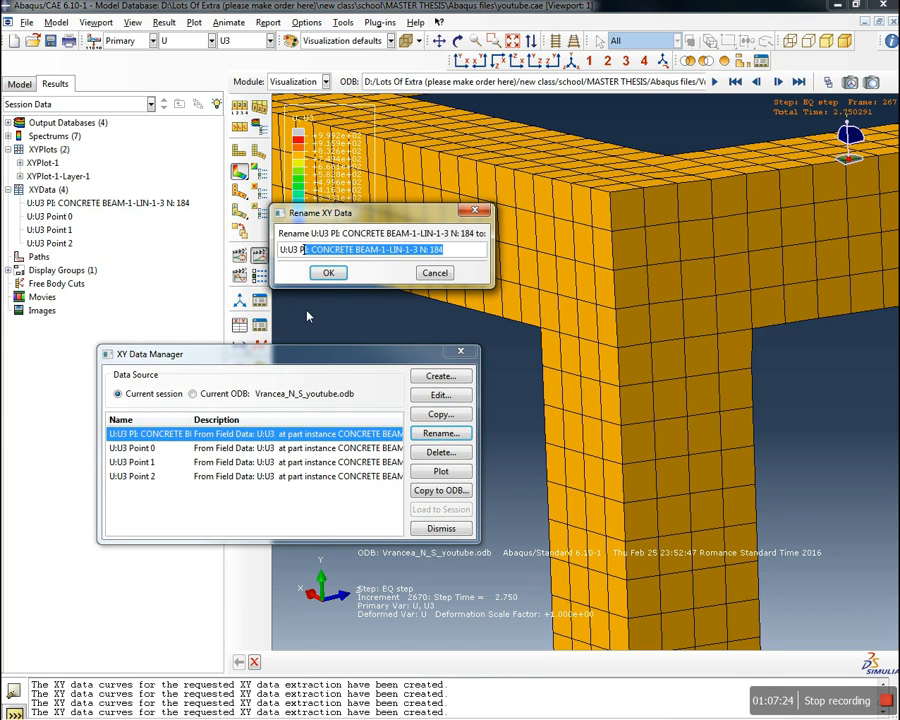
pyautogui.write('oint 3')
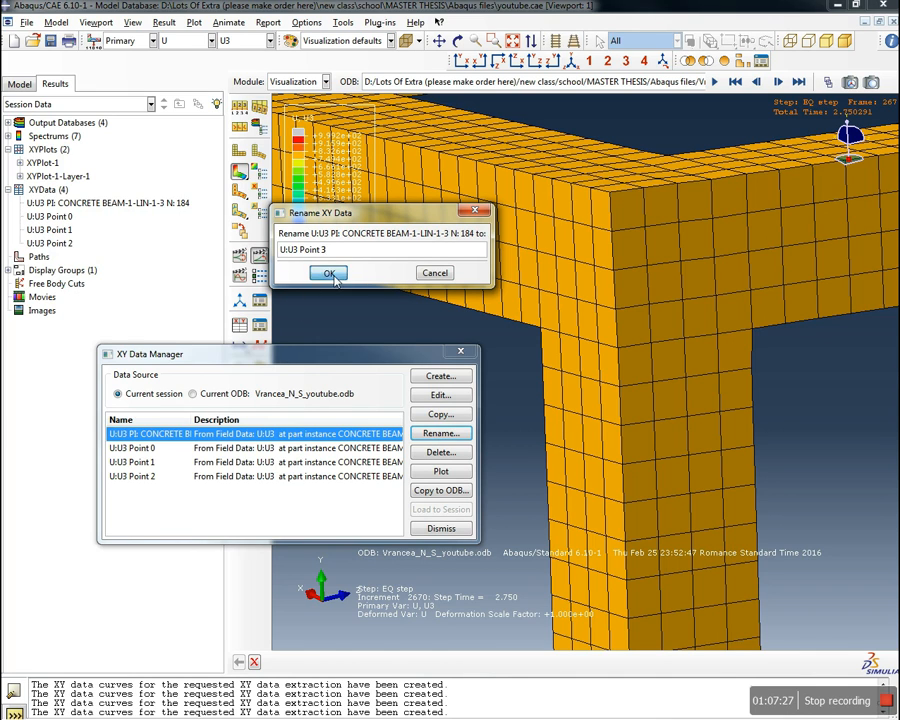
pyautogui.click(327, 273)
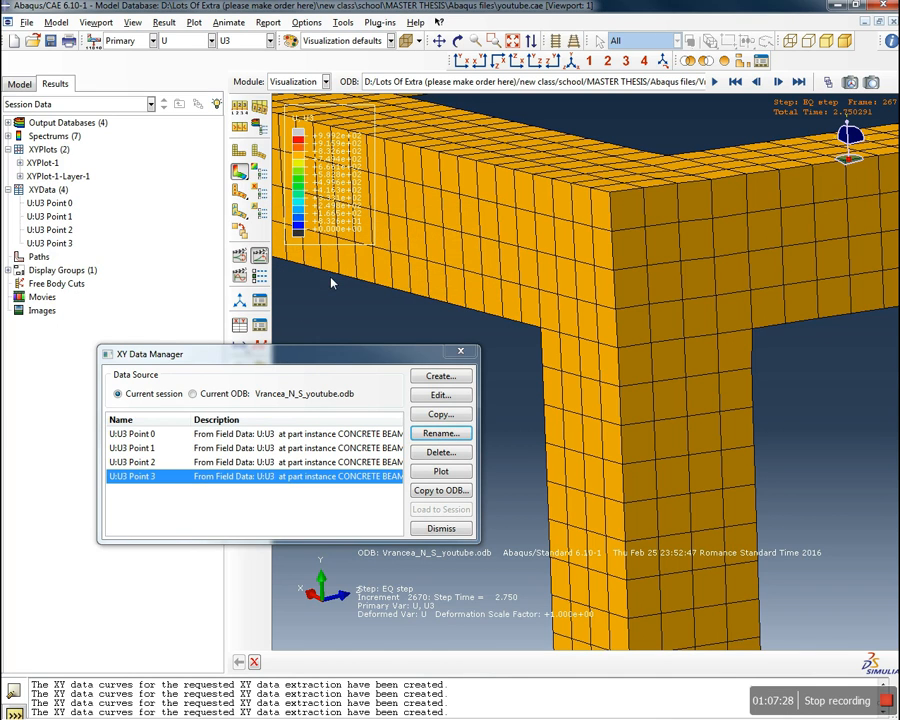
# Create XY data by operating on XY data, building the expression ("U:U3 Point 1"-"U:U3 Point 0")/2800
pyautogui.click(512, 41)
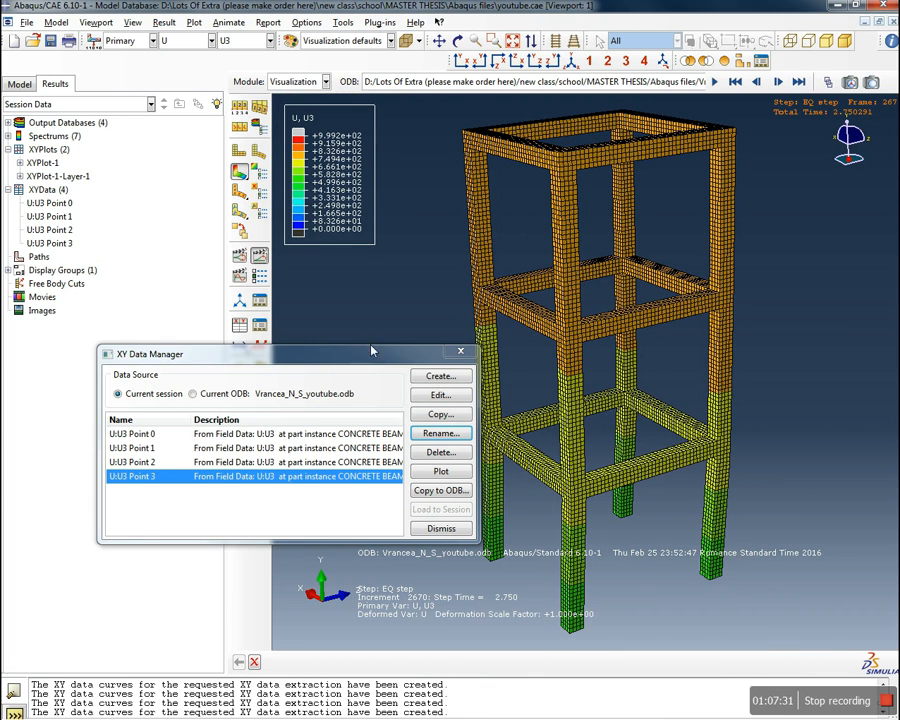
pyautogui.moveTo(365, 358); pyautogui.dragTo(528, 307)
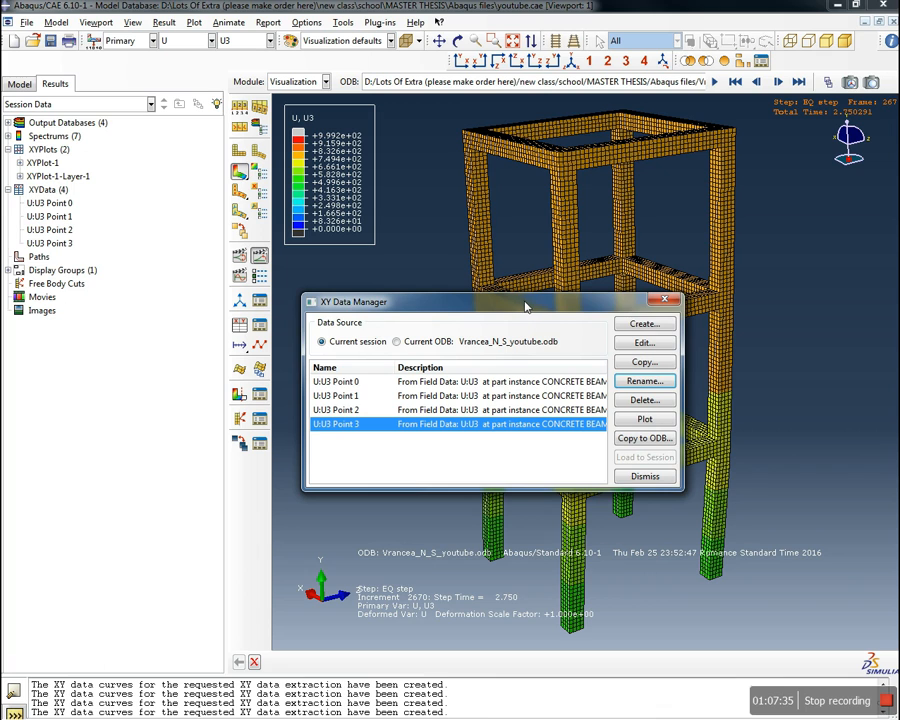
pyautogui.moveTo(533, 311); pyautogui.dragTo(358, 289)
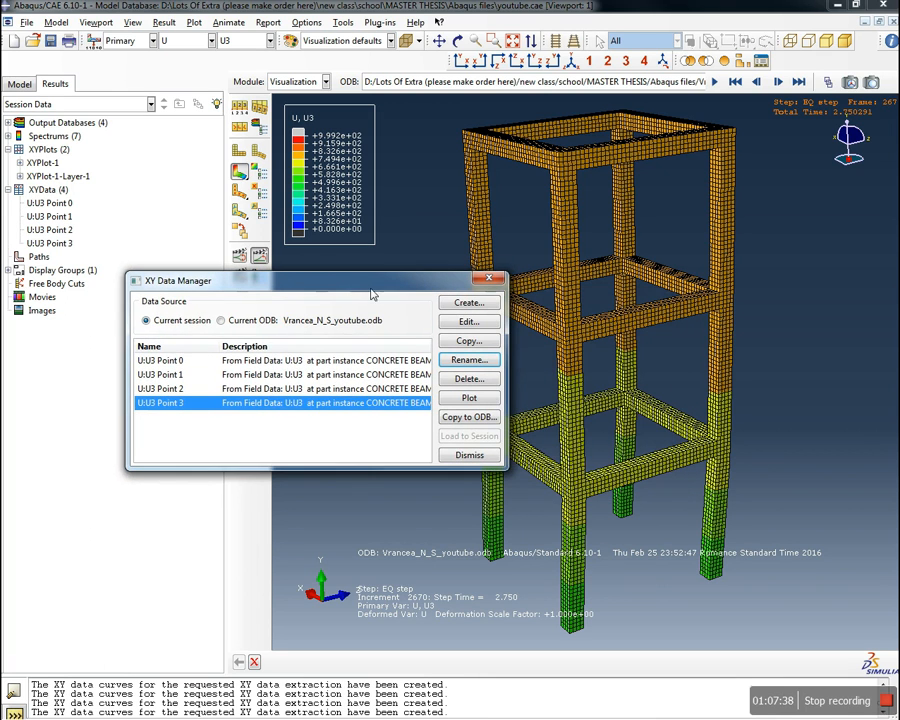
pyautogui.click(460, 304)
pyautogui.click(348, 317)
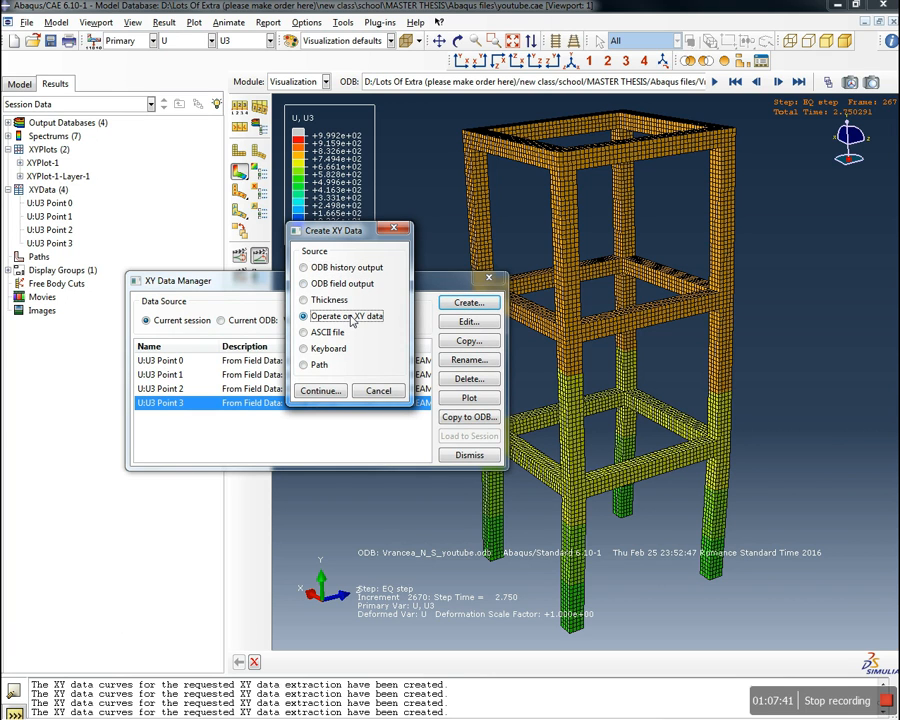
pyautogui.click(333, 391)
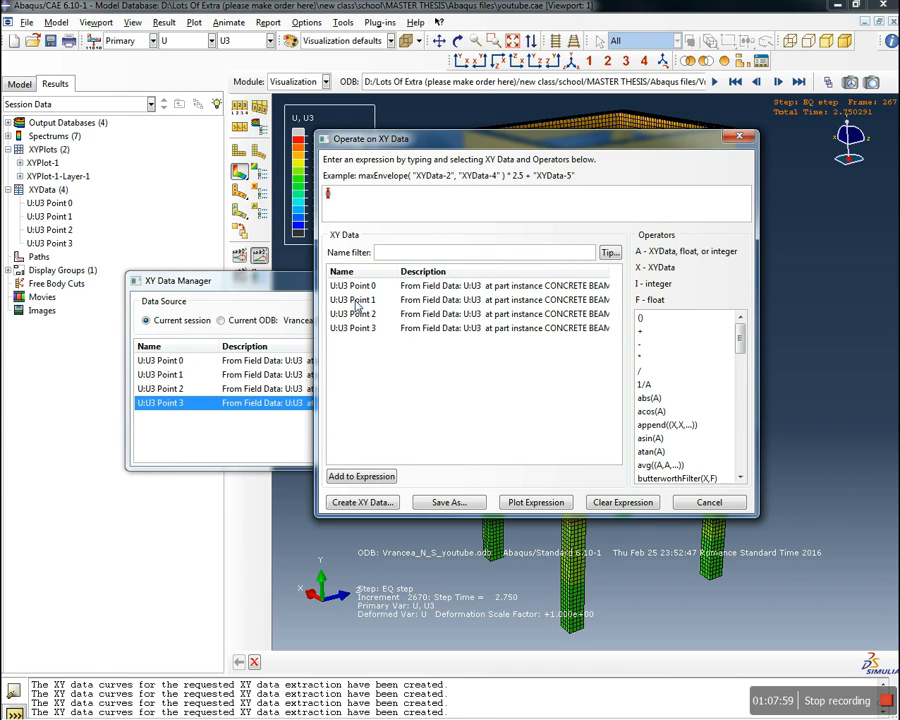
pyautogui.click(358, 300)
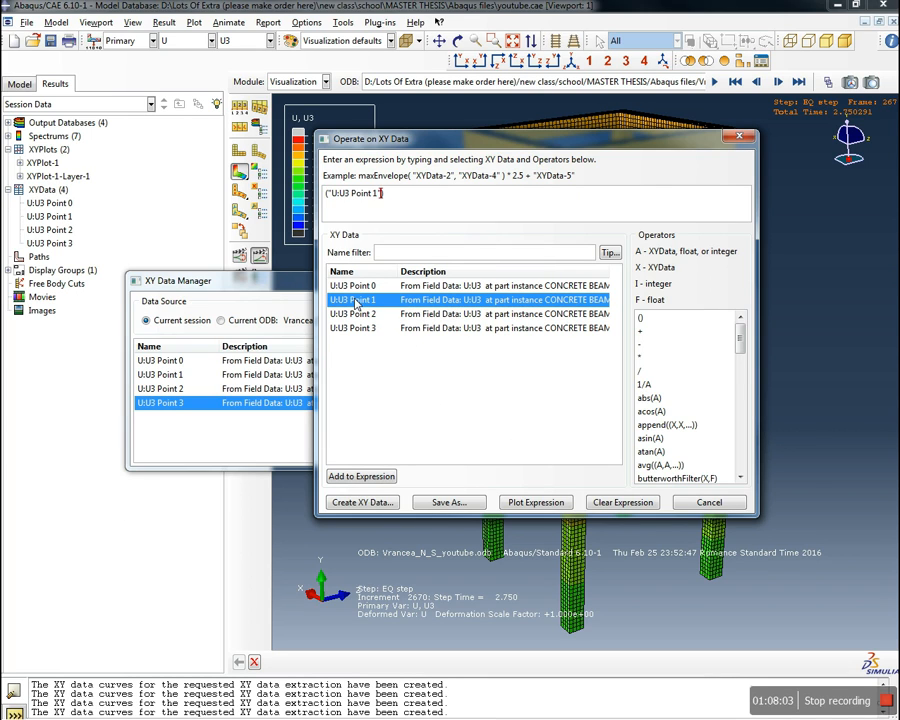
pyautogui.write('-')
pyautogui.click(364, 287)
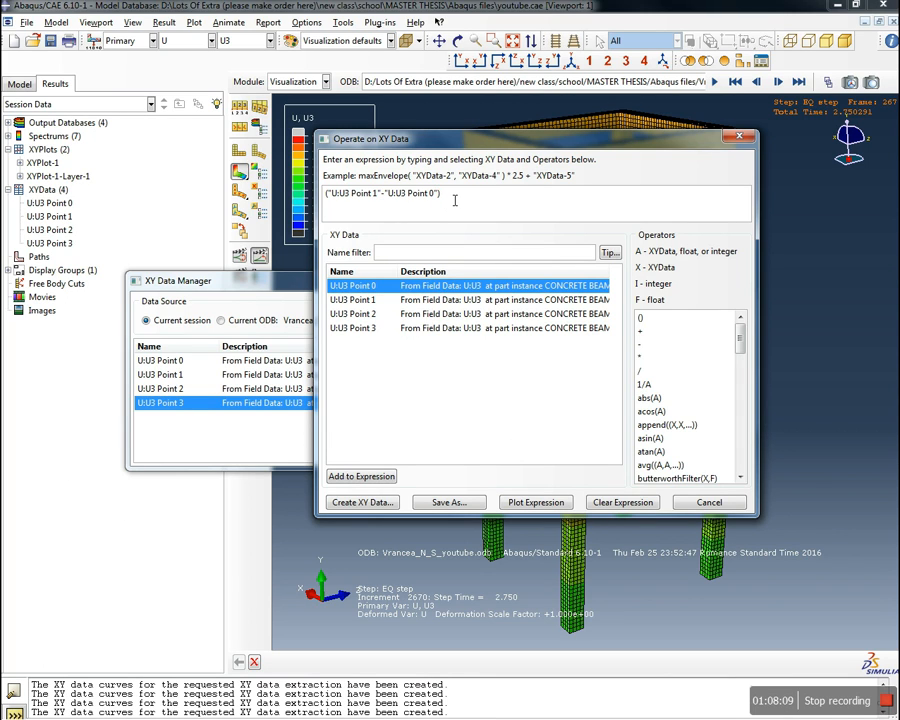
pyautogui.write('/2800')
# Save the first-storey drift expression as XY data named "Drift Storey 1"
pyautogui.click(470, 503)
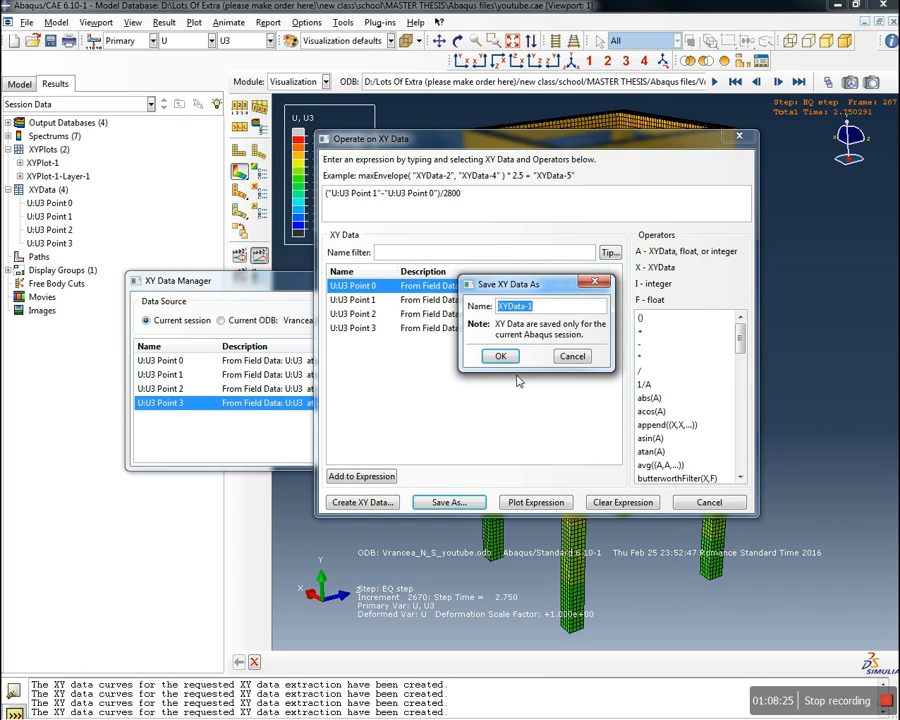
pyautogui.write('Drig')
pyautogui.write('t Storey 1')
pyautogui.click(501, 358)
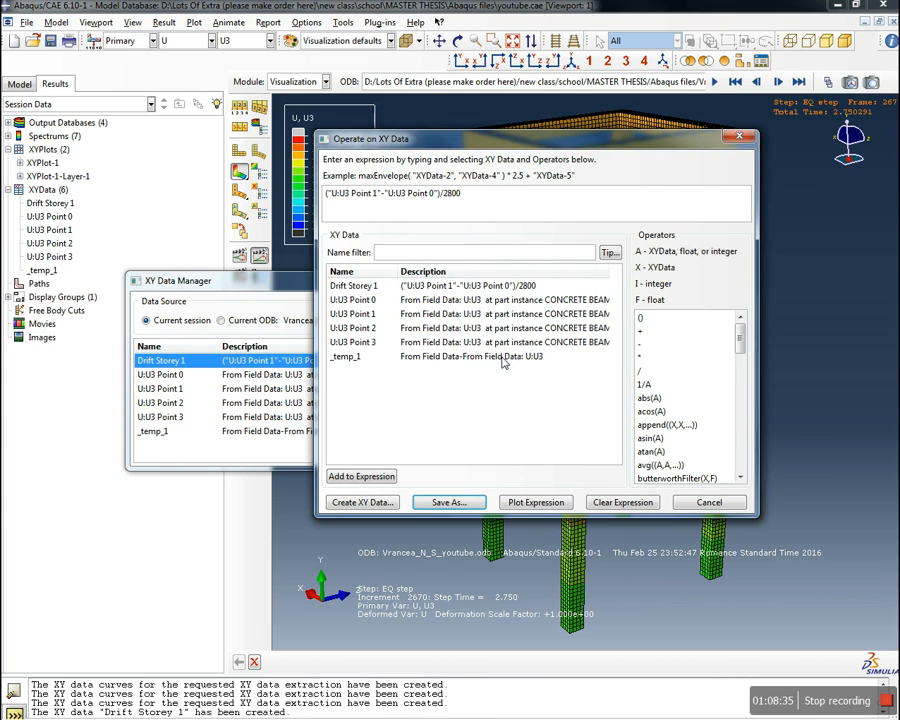
# Change the expression to ("U:U3 Point 2"-"U:U3 Point 1")/2800 for the second-storey drift
pyautogui.click(380, 196)
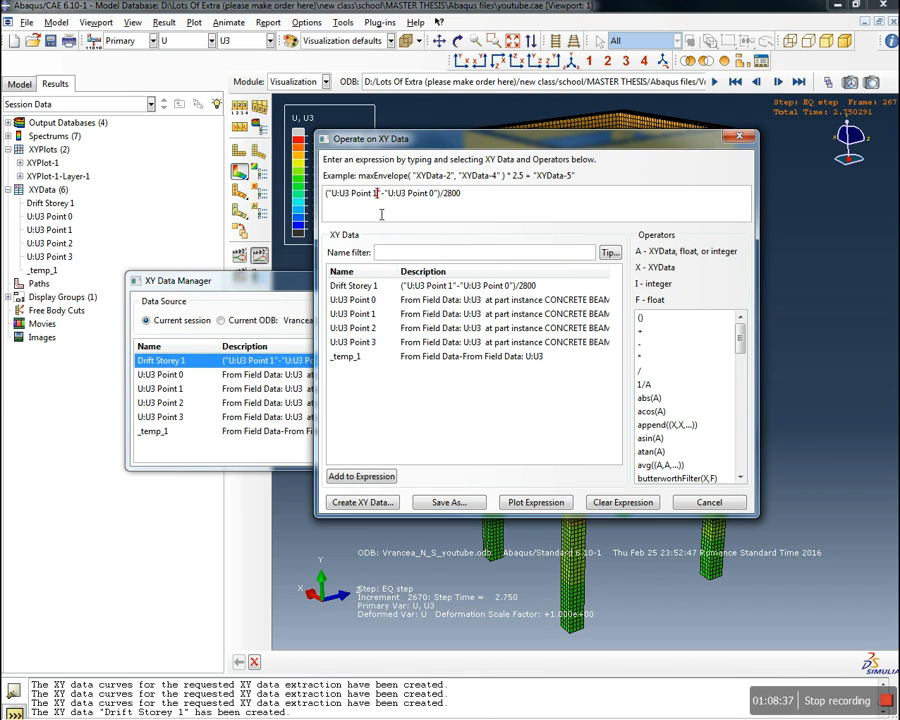
pyautogui.press('BackSpace')
pyautogui.write('2')
pyautogui.press('BackSpace')
pyautogui.click(476, 500)
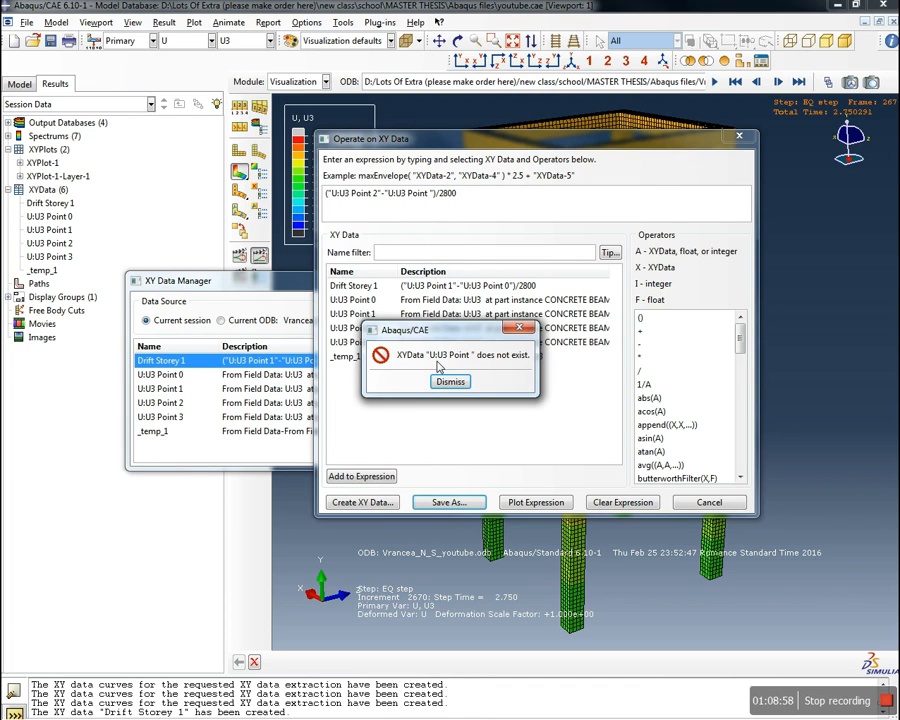
pyautogui.click(458, 386)
pyautogui.click(428, 193)
pyautogui.write('1')
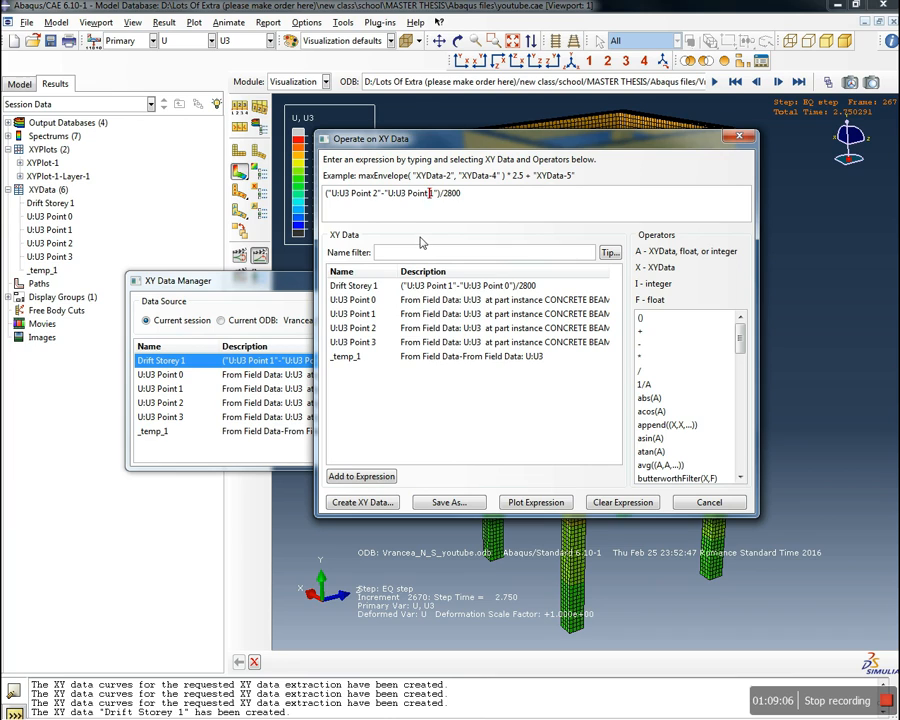
# Save the second-storey drift expression as XY data named "Drift Storey 2"
pyautogui.click(476, 503)
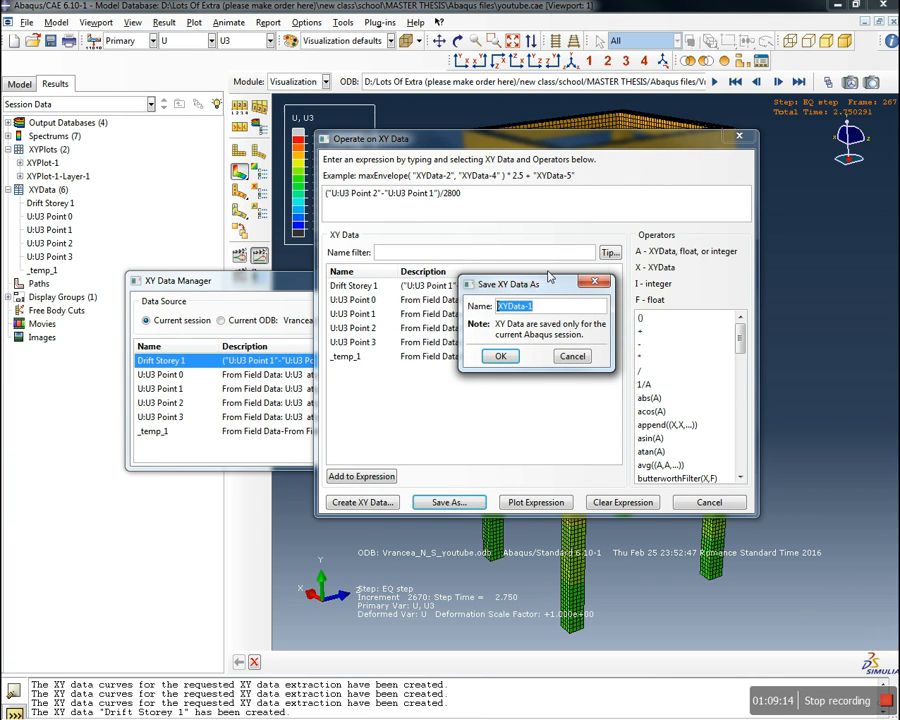
pyautogui.write('Drift Storey 2')
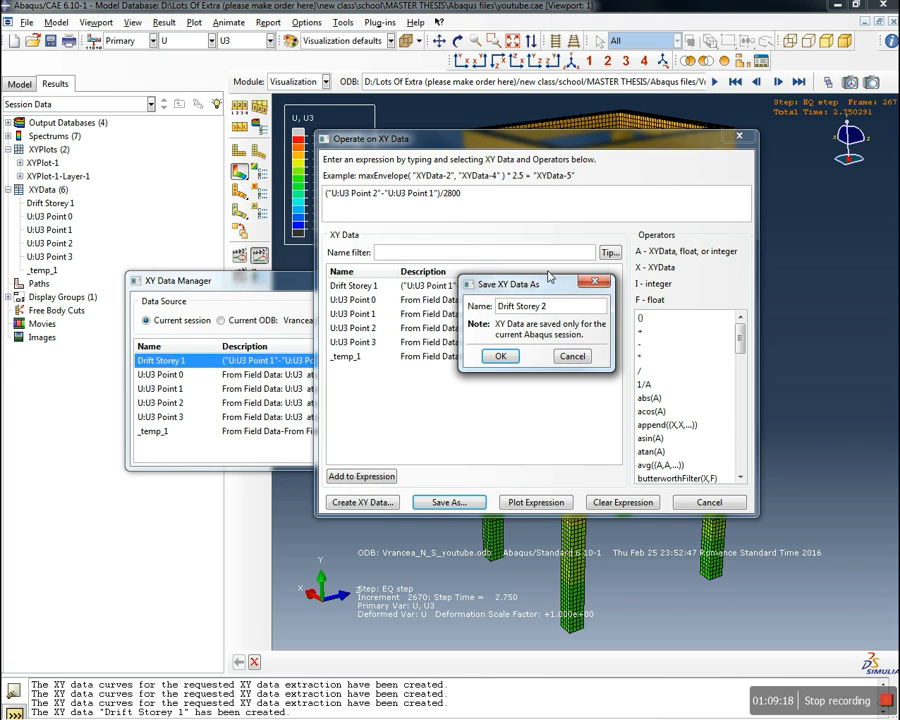
pyautogui.click(502, 356)
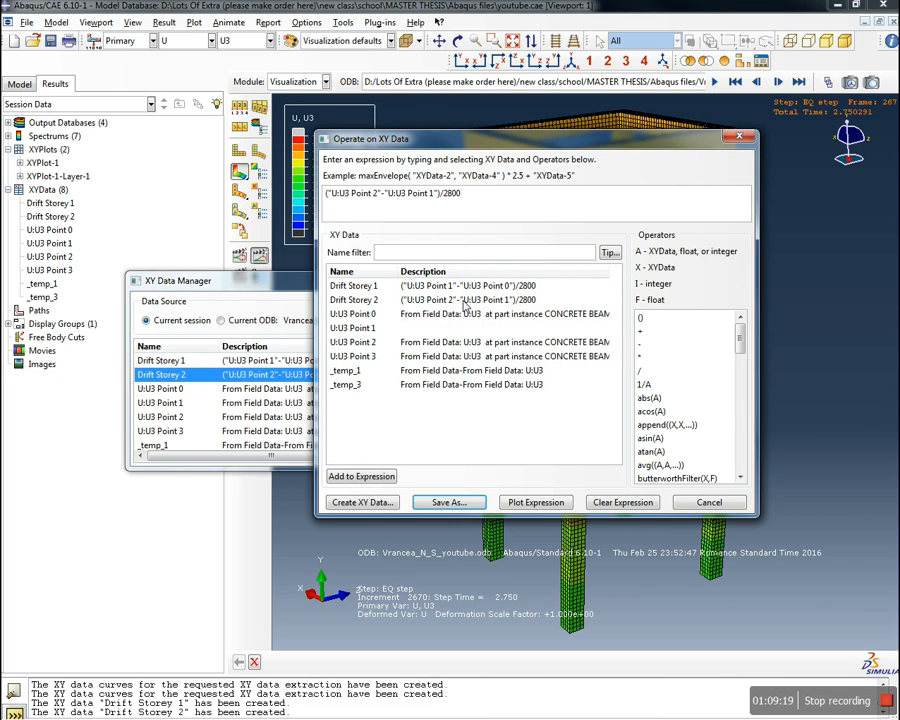
# Change the expression to ("U:U3 Point 3"-"U:U3 Point 2")/2800 for the third-storey drift
pyautogui.click(380, 221)
pyautogui.press('BackSpace')
pyautogui.write('3')
pyautogui.click(434, 198)
pyautogui.press('BackSpace')
pyautogui.write('2')
# Save the third-storey drift expression as XY data named "Drift Storey 3" and close the Operate on XY Data dialog
pyautogui.click(449, 502)
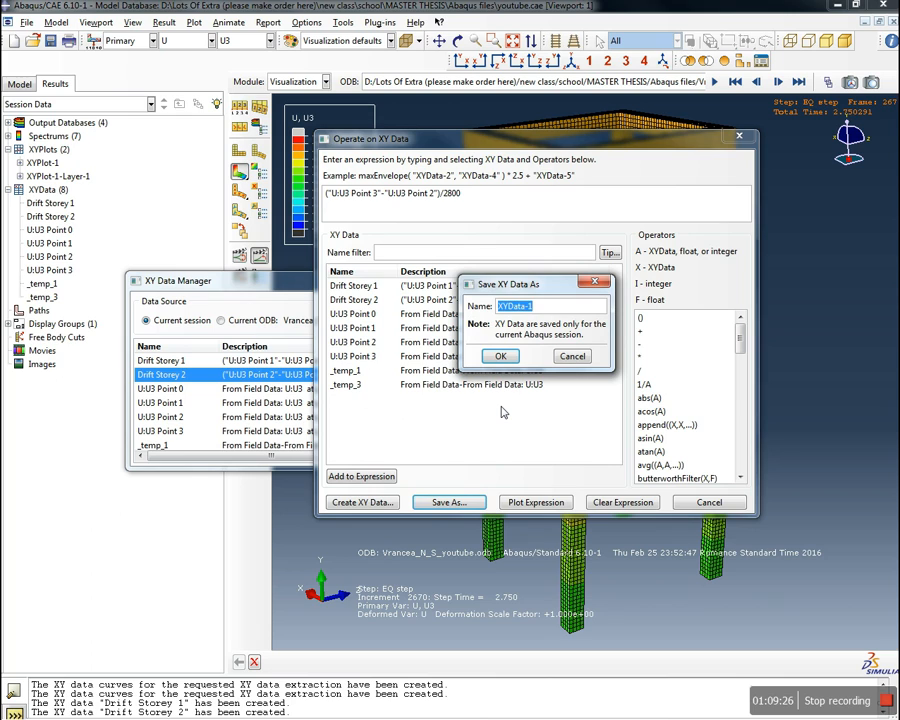
pyautogui.write('Drift Storey 3')
pyautogui.click(510, 357)
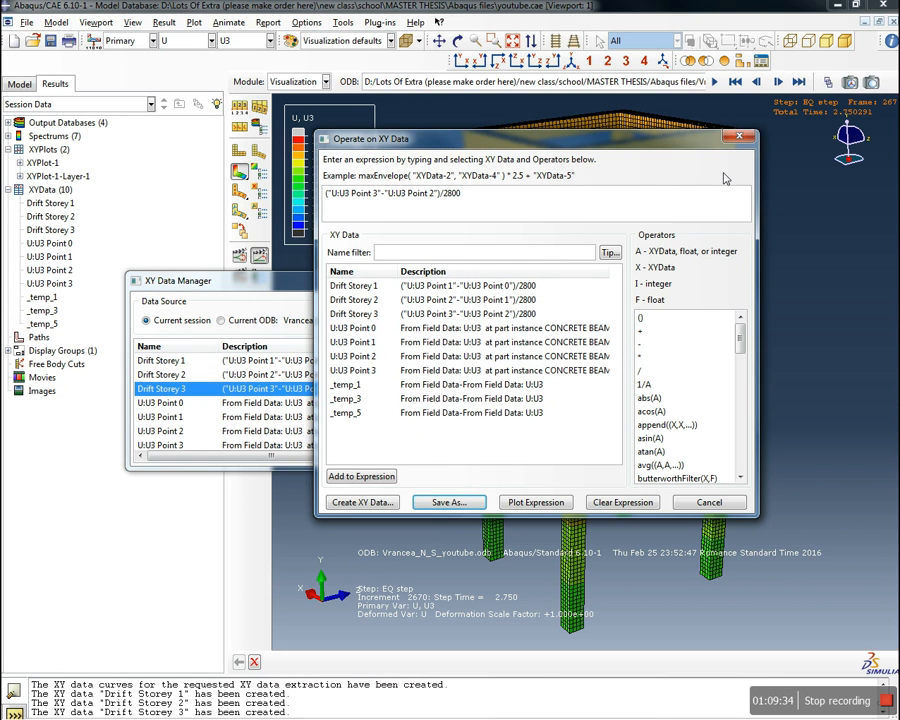
pyautogui.click(738, 137)
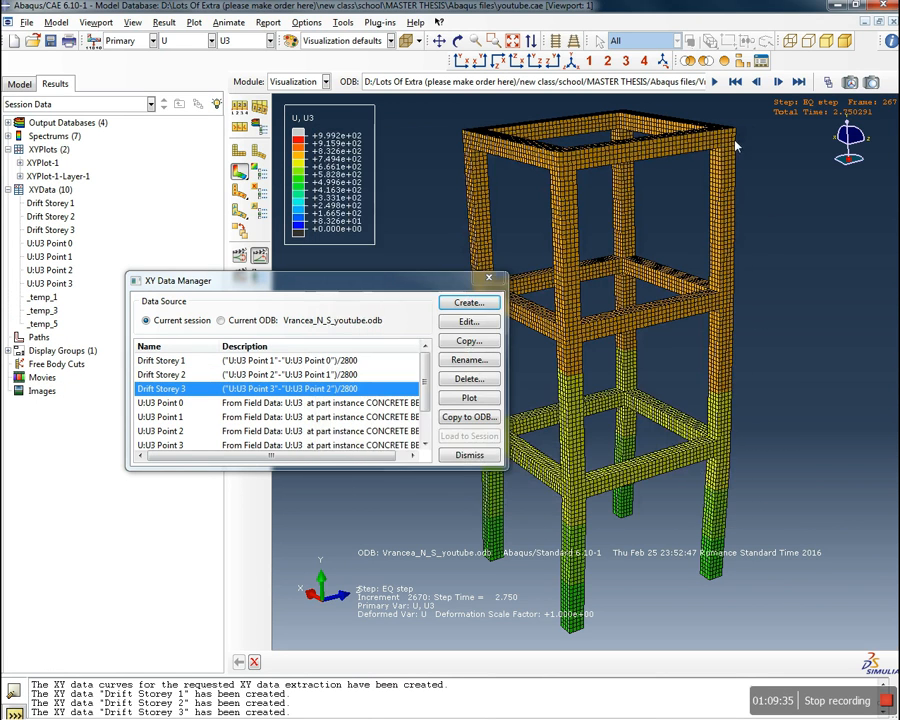
# Close the XY Data Manager and add the Drift Storey 1 curve to the plot
pyautogui.click(58, 204)
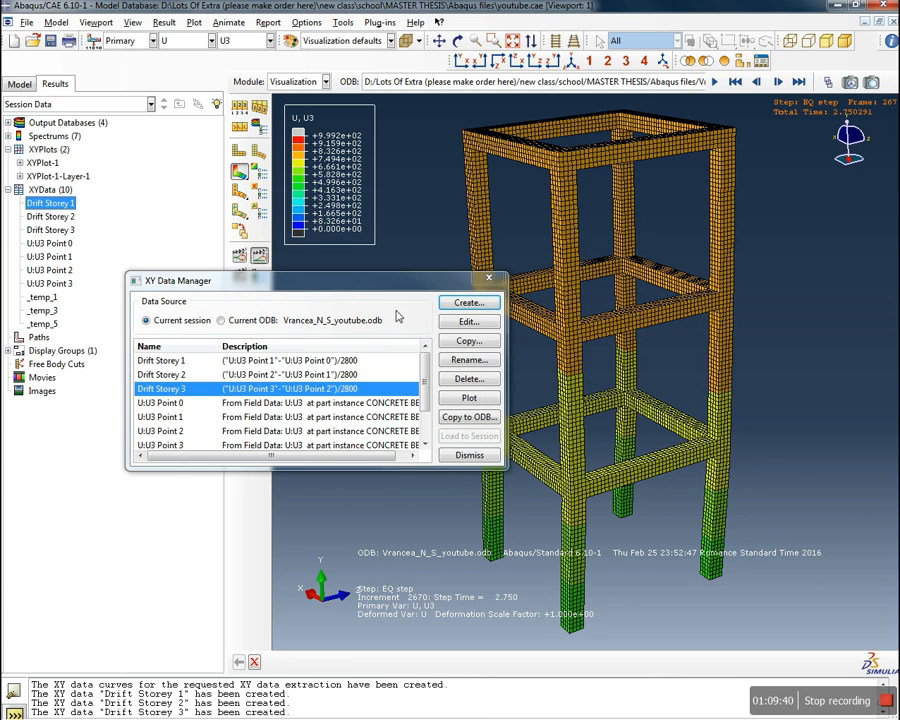
pyautogui.click(489, 280)
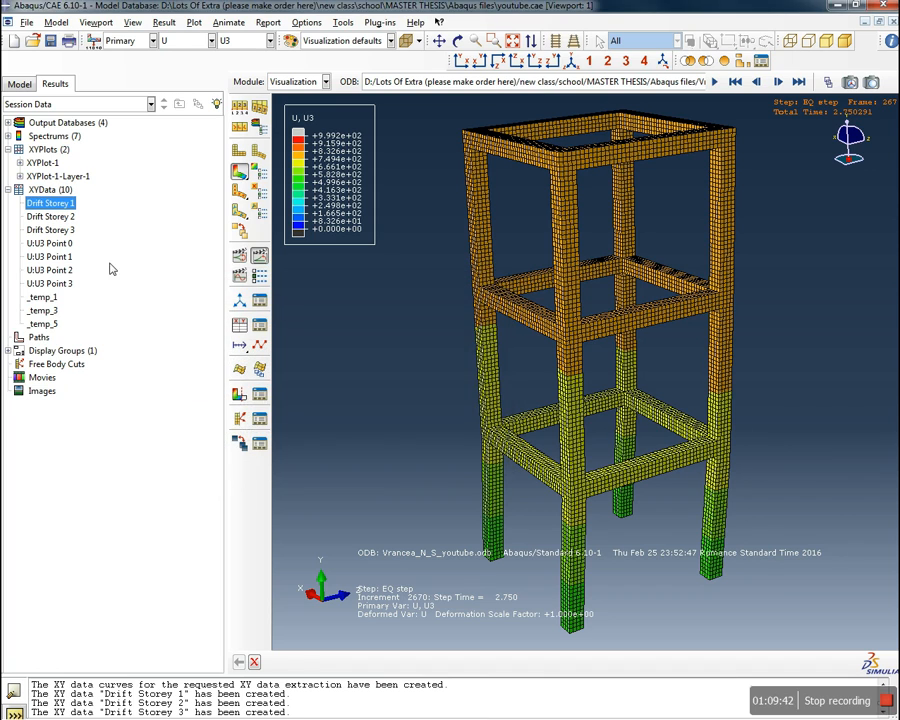
pyautogui.rightClick(68, 207)
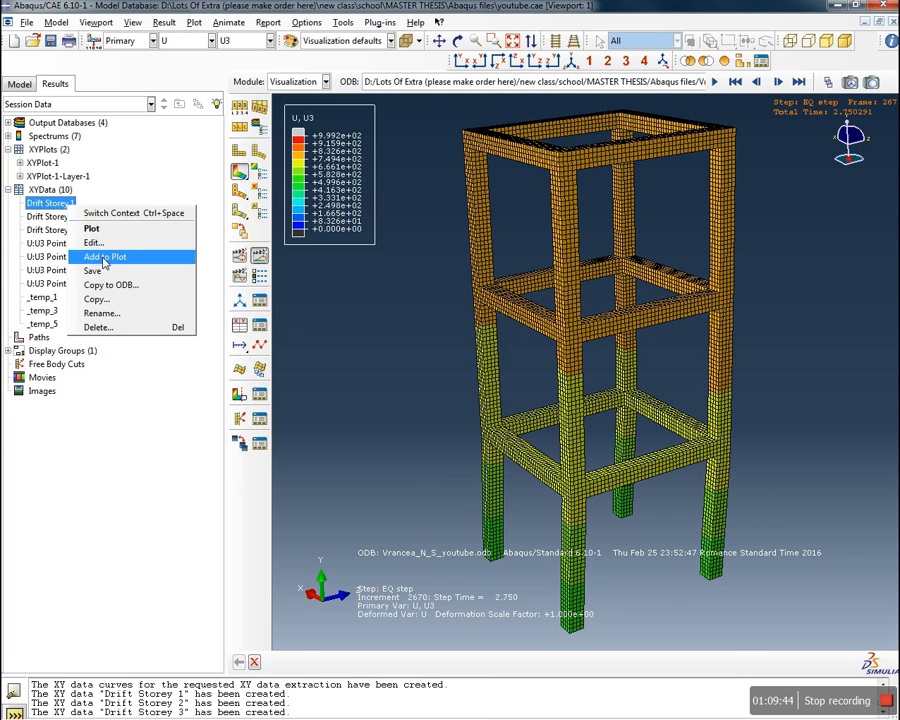
pyautogui.click(100, 256)
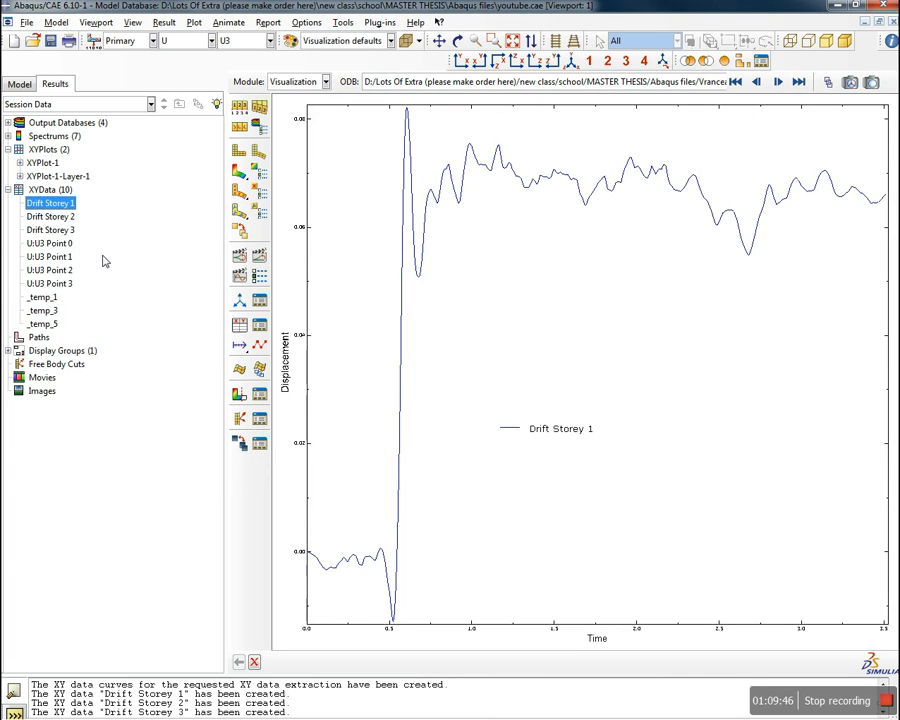
# Add the Drift Storey 2 and Drift Storey 3 curves to the plot and move the legend to the empty area below the curves
pyautogui.click(66, 217)
pyautogui.rightClick(67, 218)
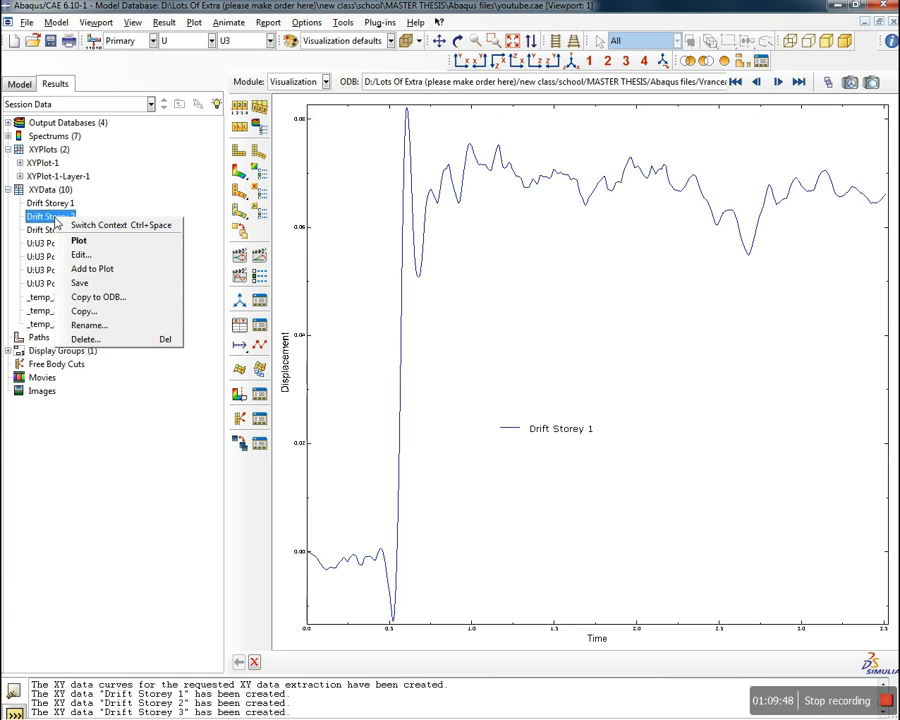
pyautogui.click(96, 268)
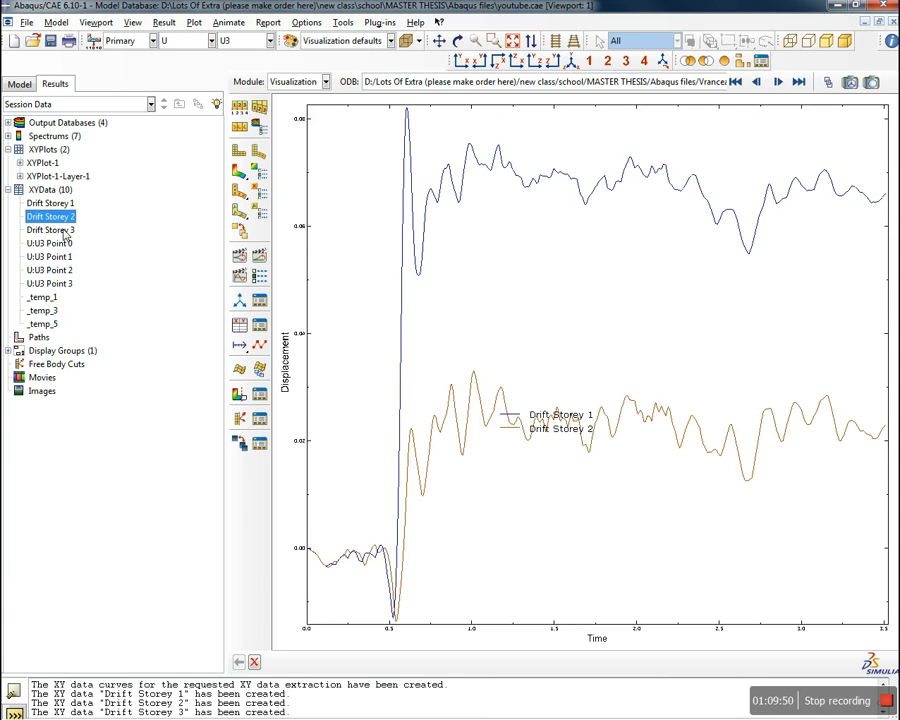
pyautogui.click(62, 231)
pyautogui.rightClick(61, 232)
pyautogui.click(103, 281)
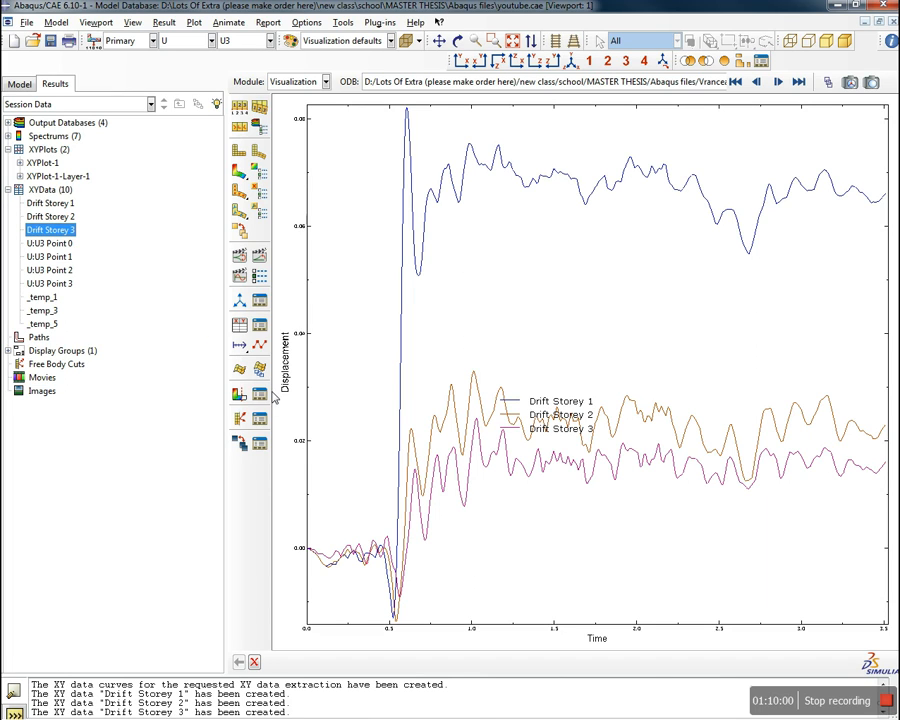
pyautogui.moveTo(545, 424); pyautogui.dragTo(787, 564)
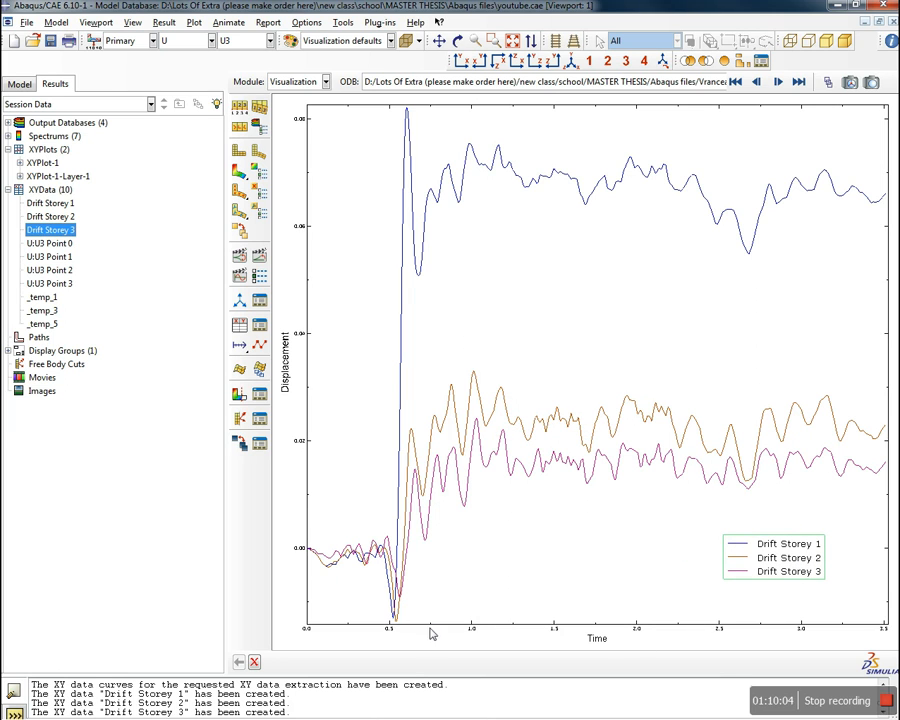
# Open the axis options for the chart's Time axis
pyautogui.click(473, 635)
pyautogui.doubleClick(473, 635)
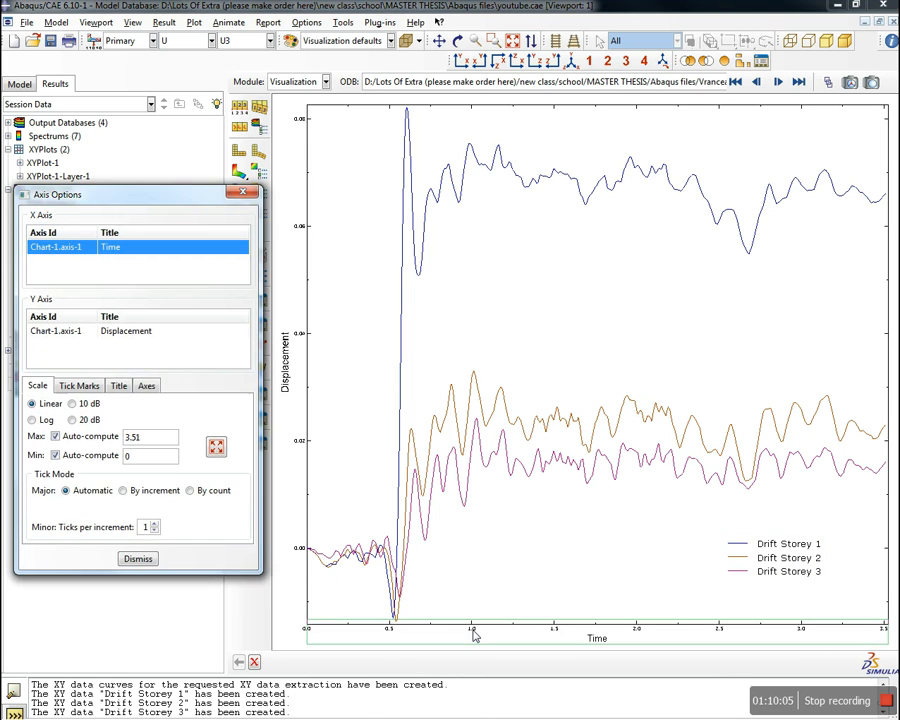
pyautogui.click(79, 385)
pyautogui.click(118, 385)
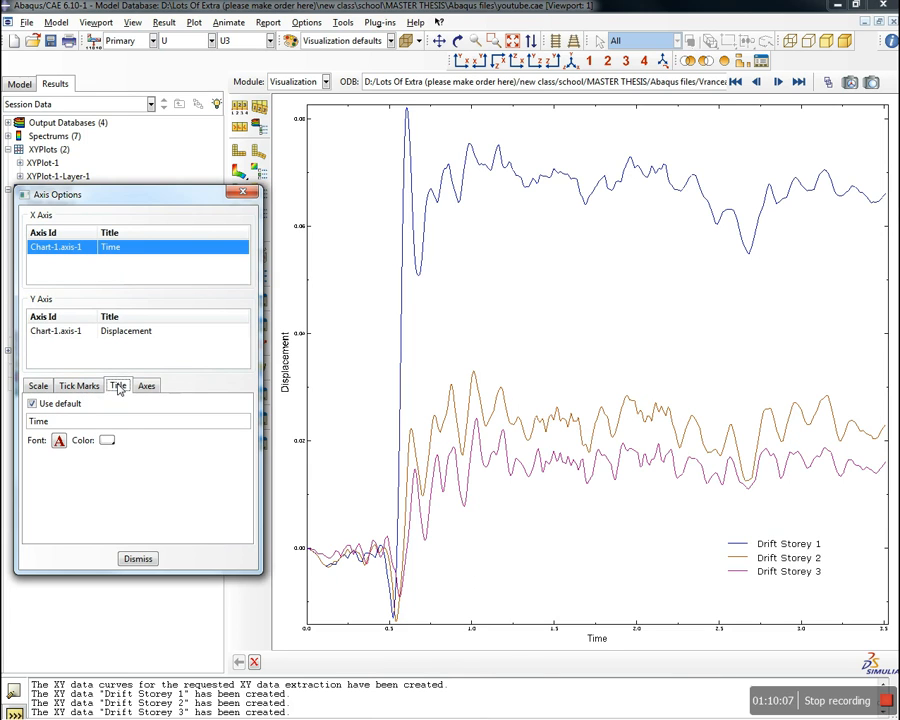
pyautogui.click(59, 440)
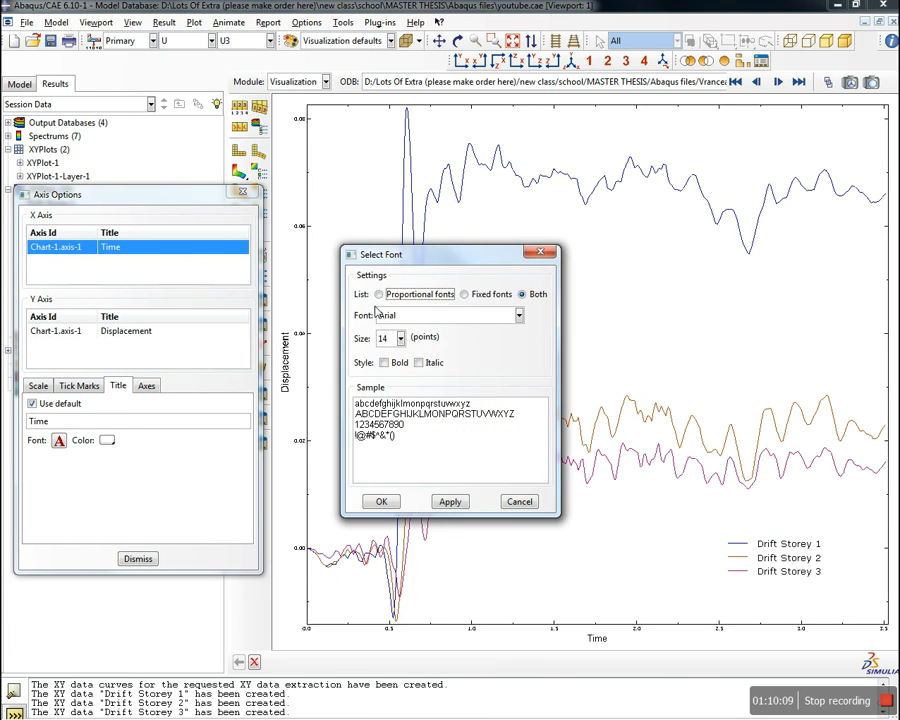
pyautogui.click(536, 256)
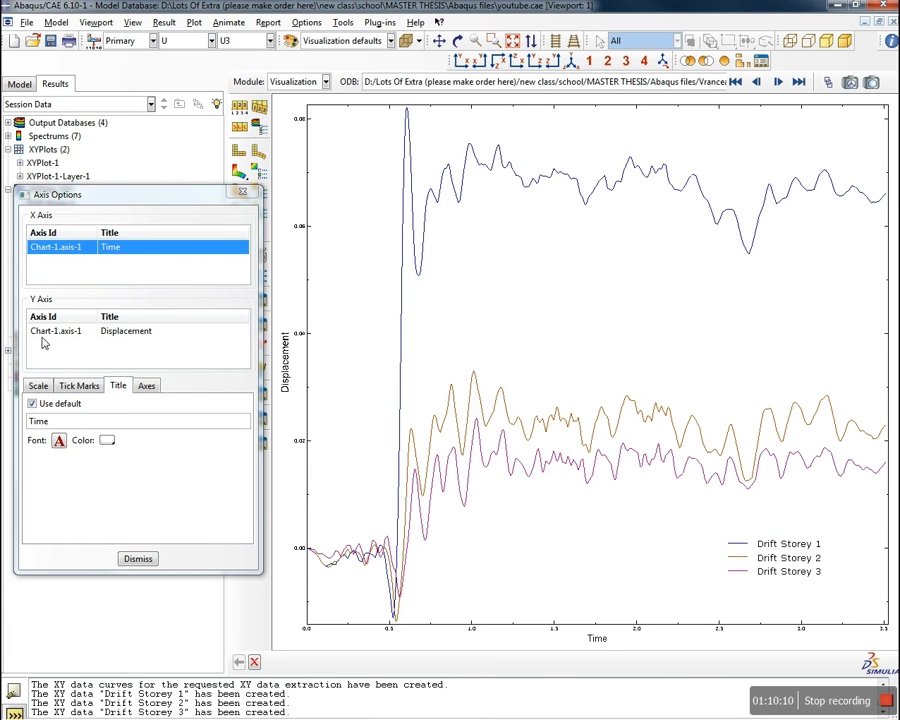
# Set the label font size of the Time axis to 14 points, keeping Verdana
pyautogui.click(146, 385)
pyautogui.click(62, 485)
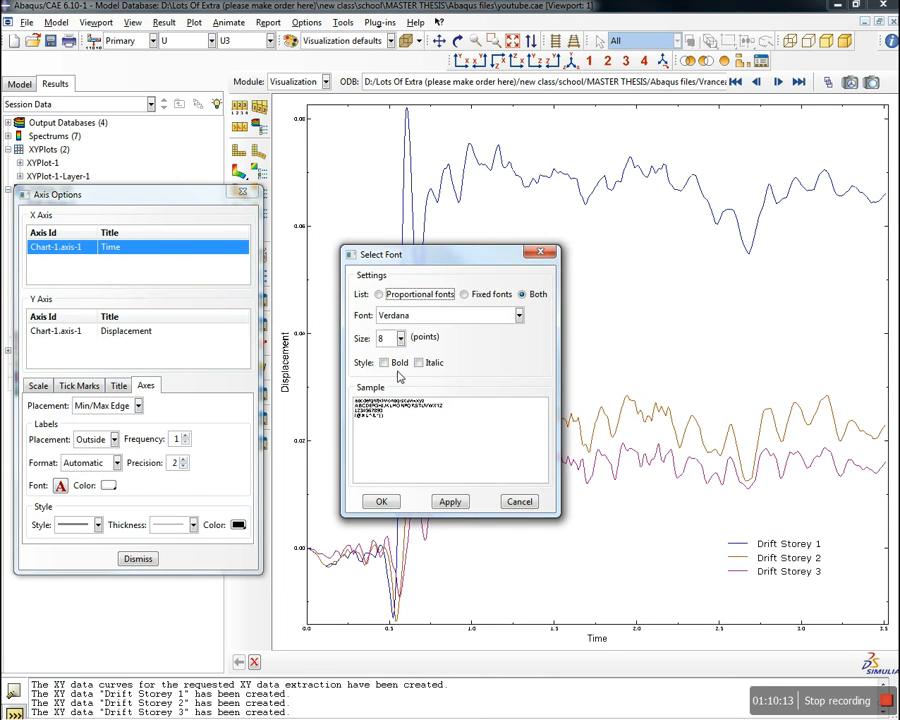
pyautogui.click(400, 339)
pyautogui.click(384, 395)
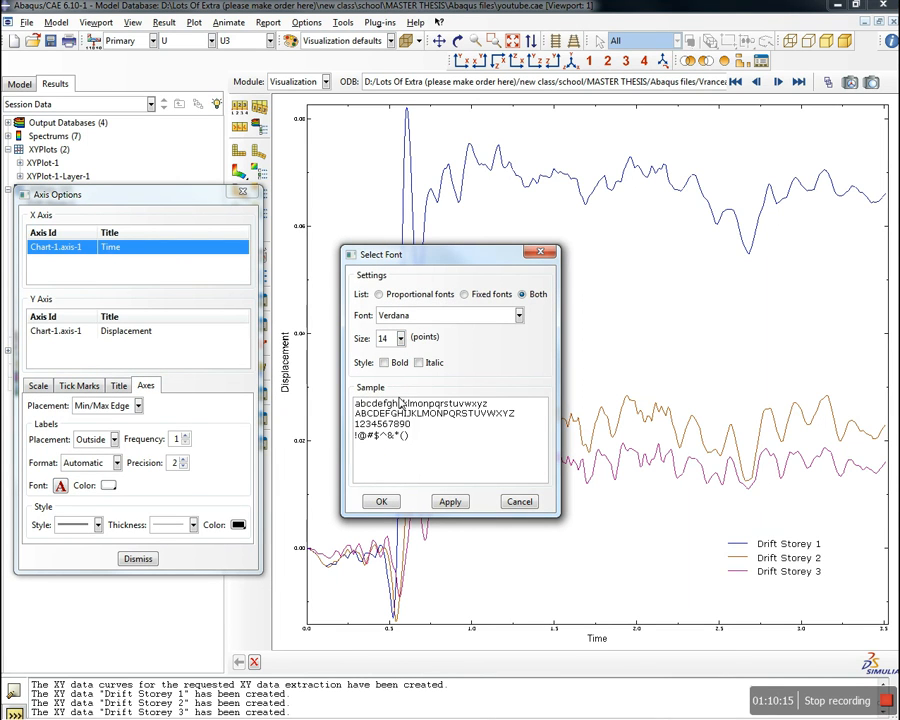
pyautogui.click(450, 501)
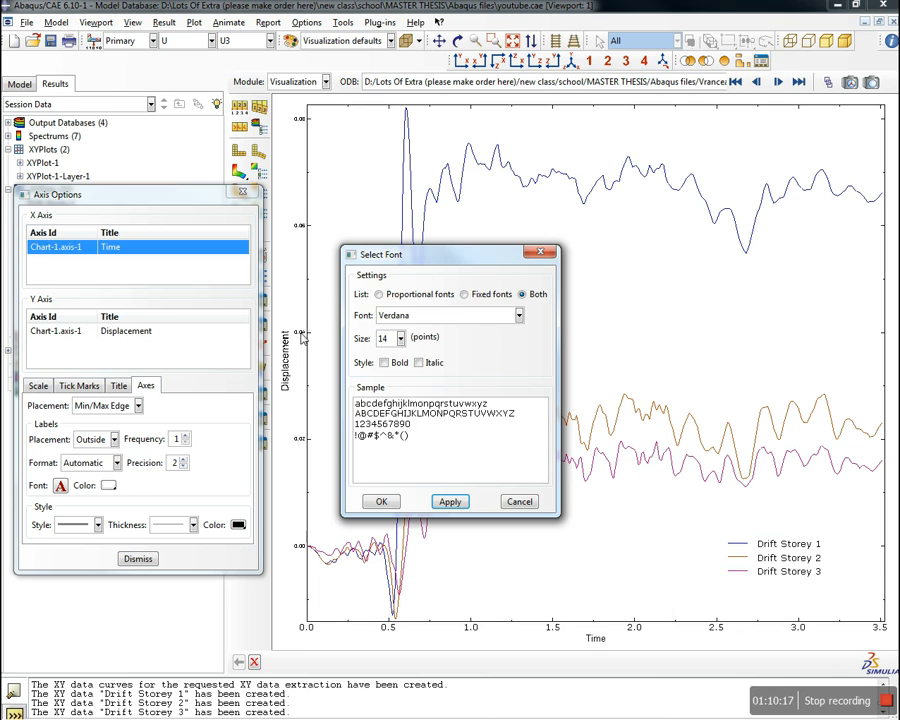
pyautogui.click(384, 502)
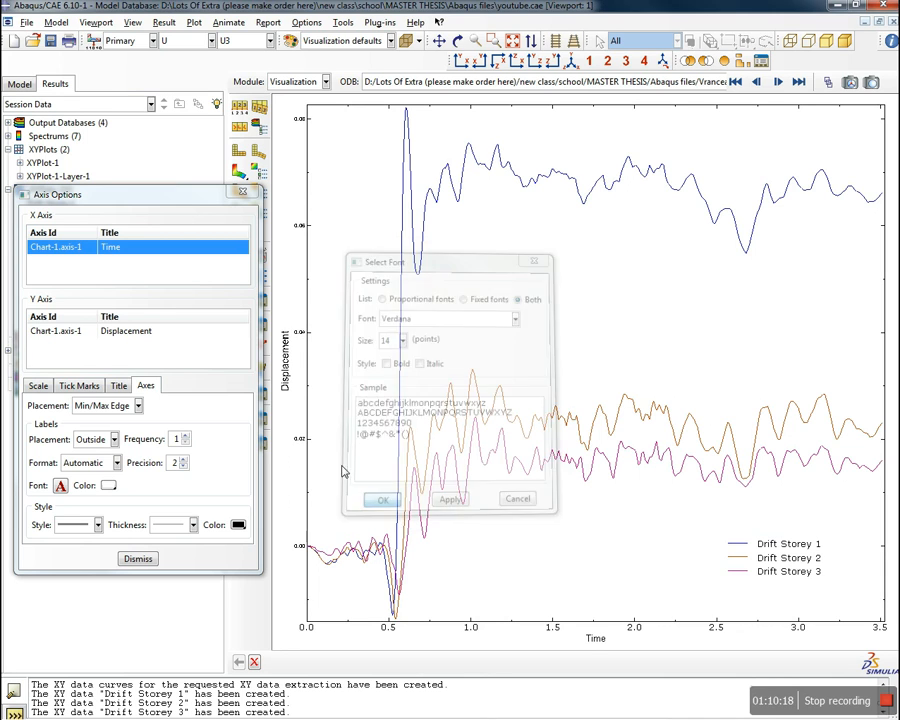
# Set the label font size of the Displacement axis to 14 points, keeping Verdana
pyautogui.click(305, 335)
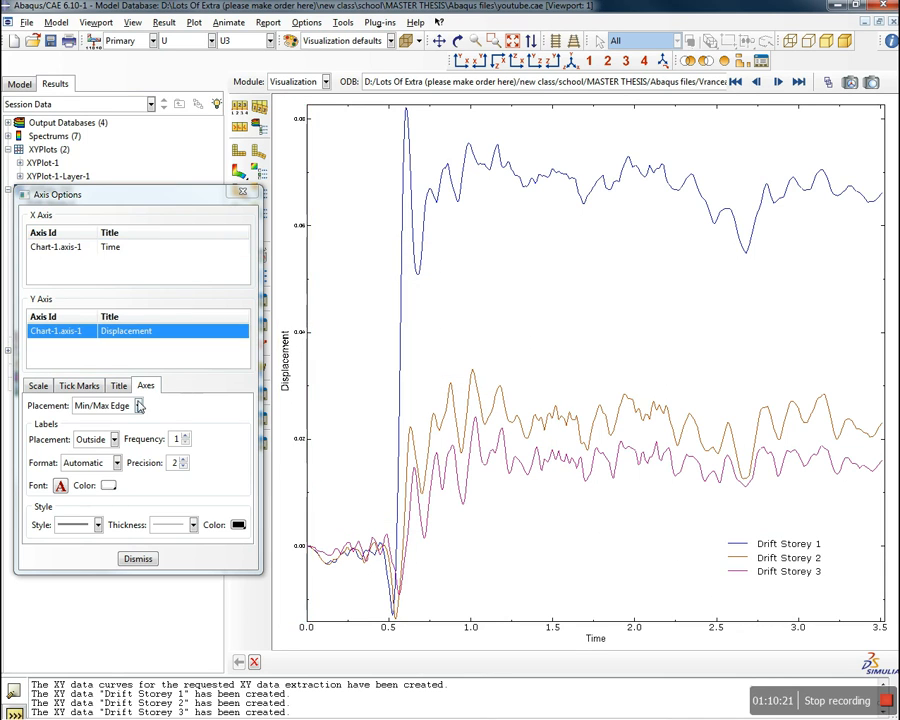
pyautogui.click(60, 485)
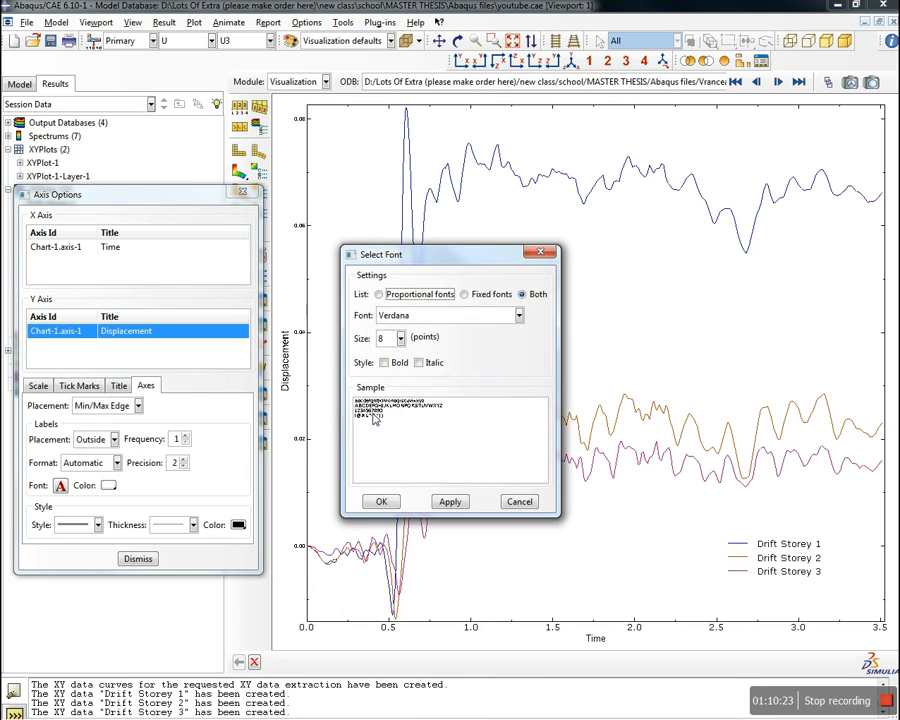
pyautogui.click(400, 338)
pyautogui.click(390, 386)
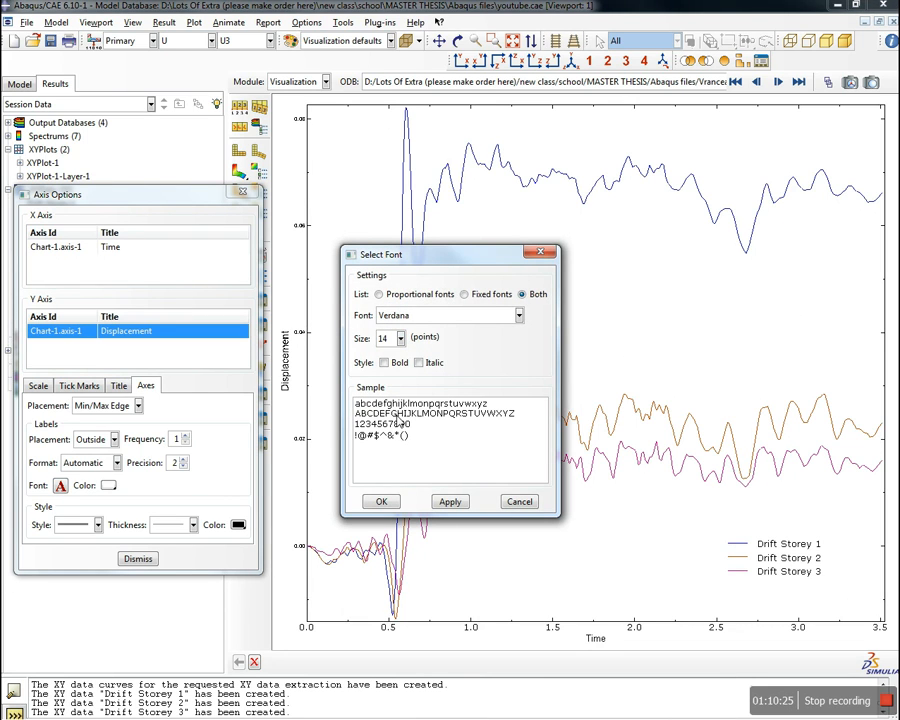
pyautogui.click(452, 503)
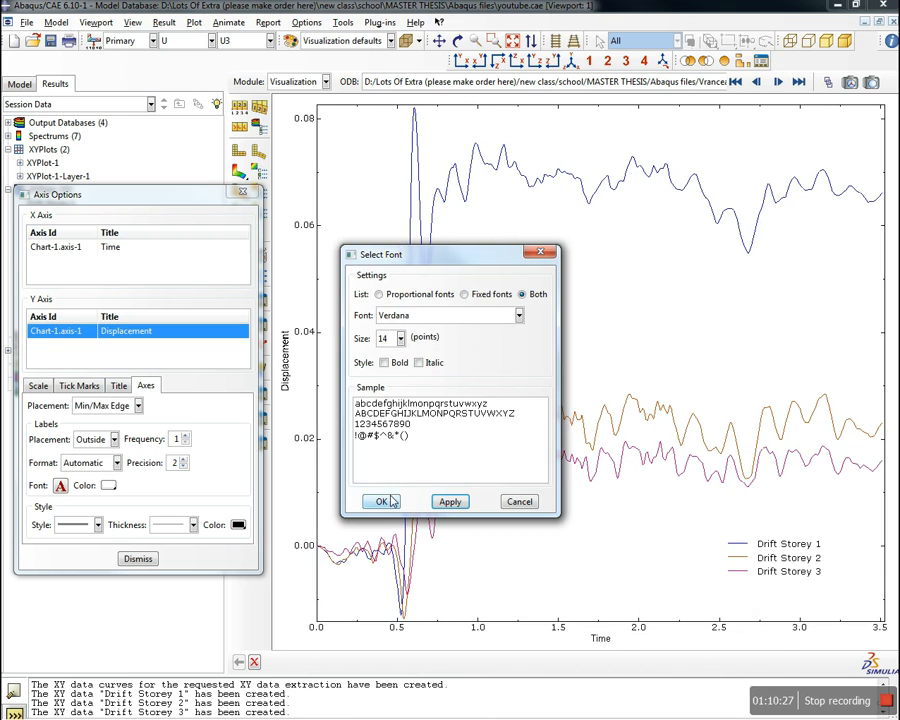
pyautogui.click(387, 502)
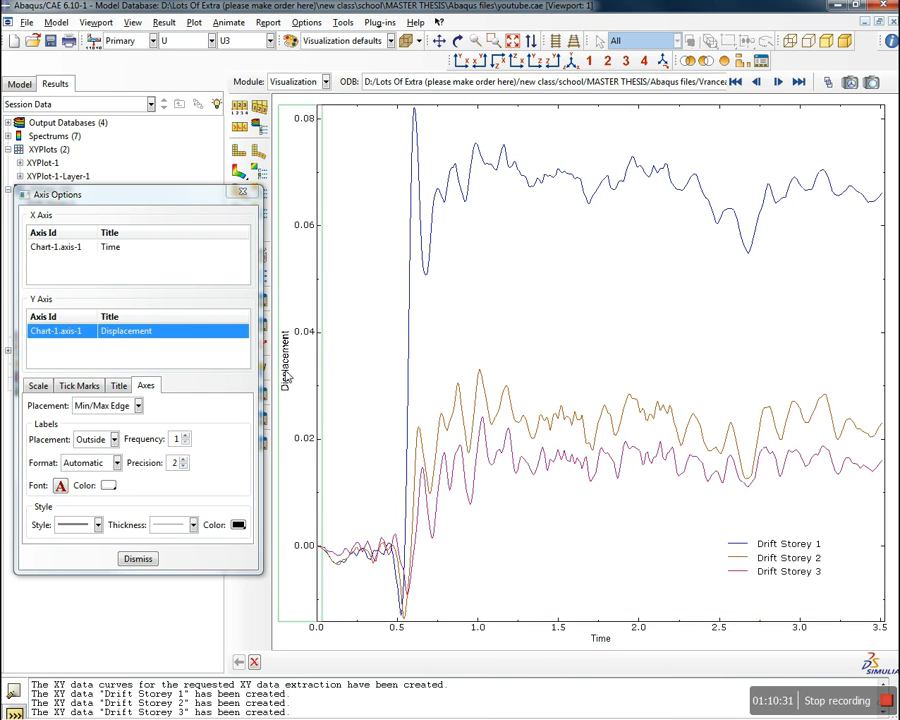
# Check the title settings of the Time and Displacement axes and close the axis options
pyautogui.click(602, 642)
pyautogui.click(118, 385)
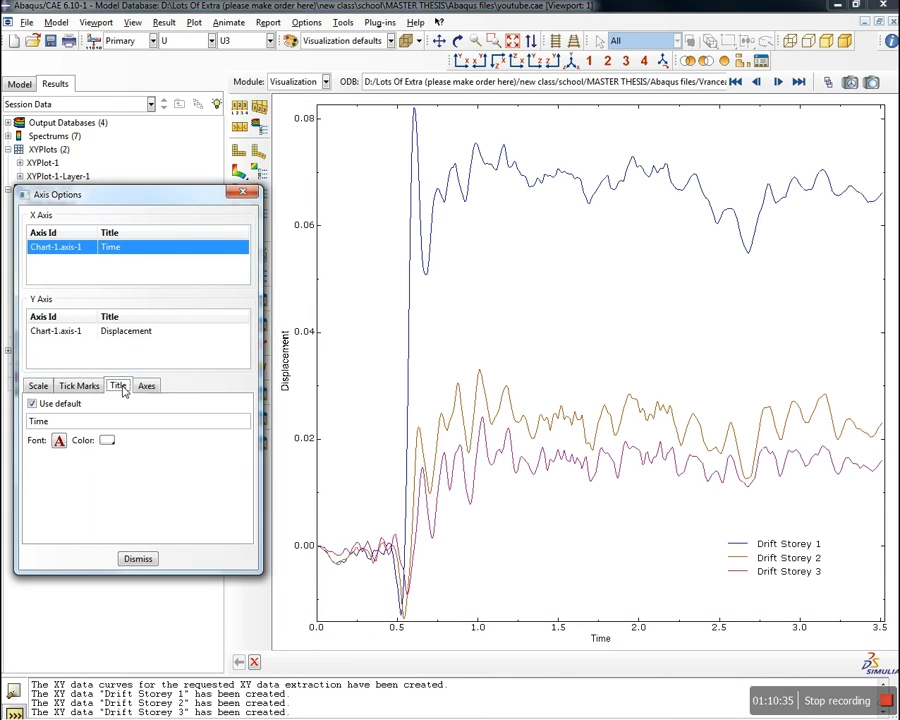
pyautogui.doubleClick(45, 421)
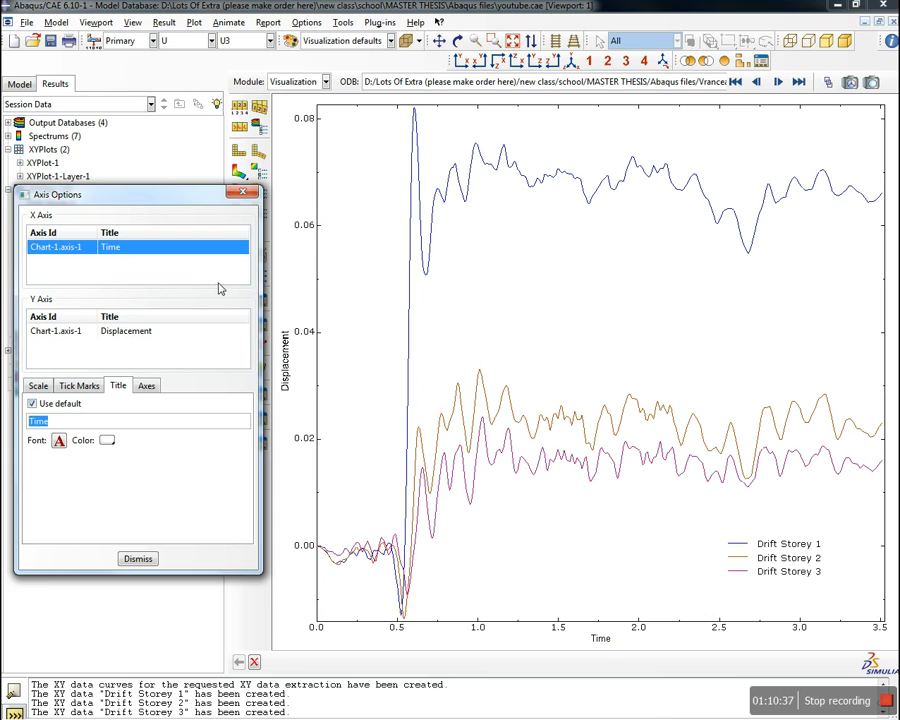
pyautogui.click(288, 347)
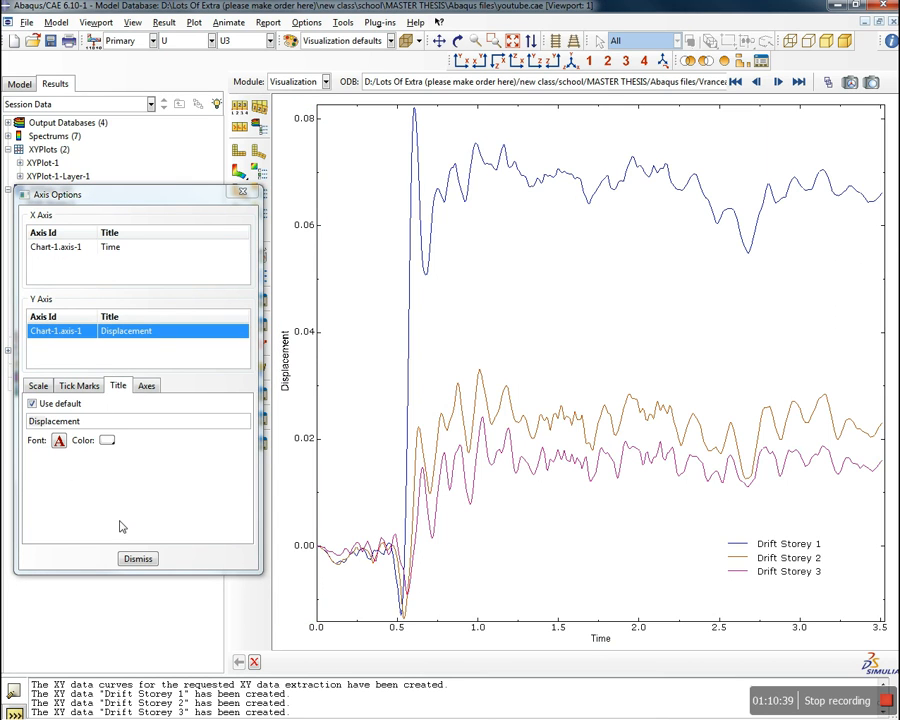
pyautogui.click(137, 559)
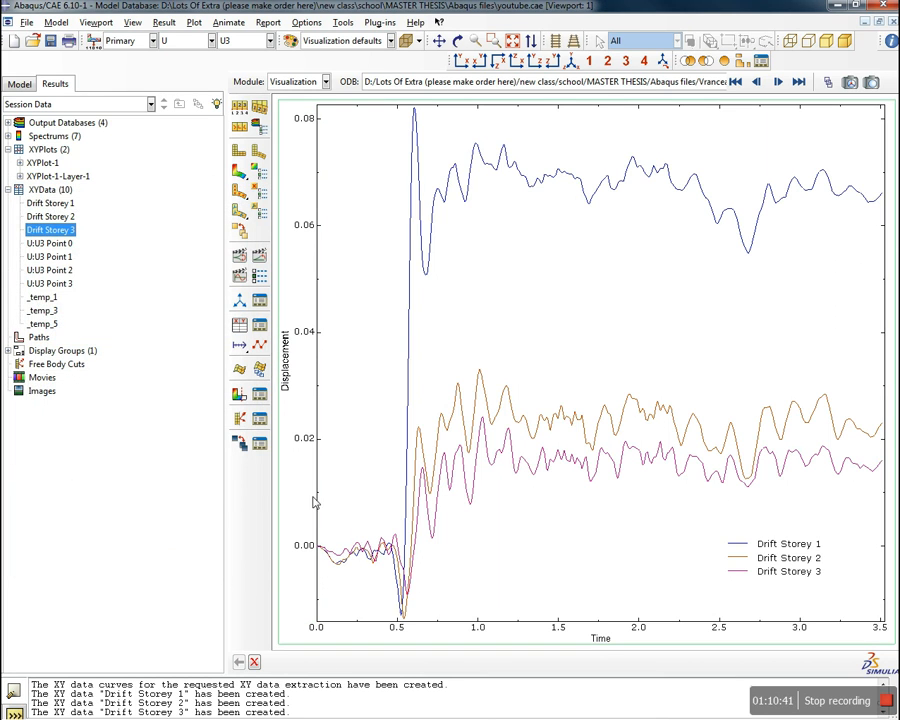
# Open the curve options and confirm blue as the line color of the Drift Storey 1 curve
pyautogui.click(259, 344)
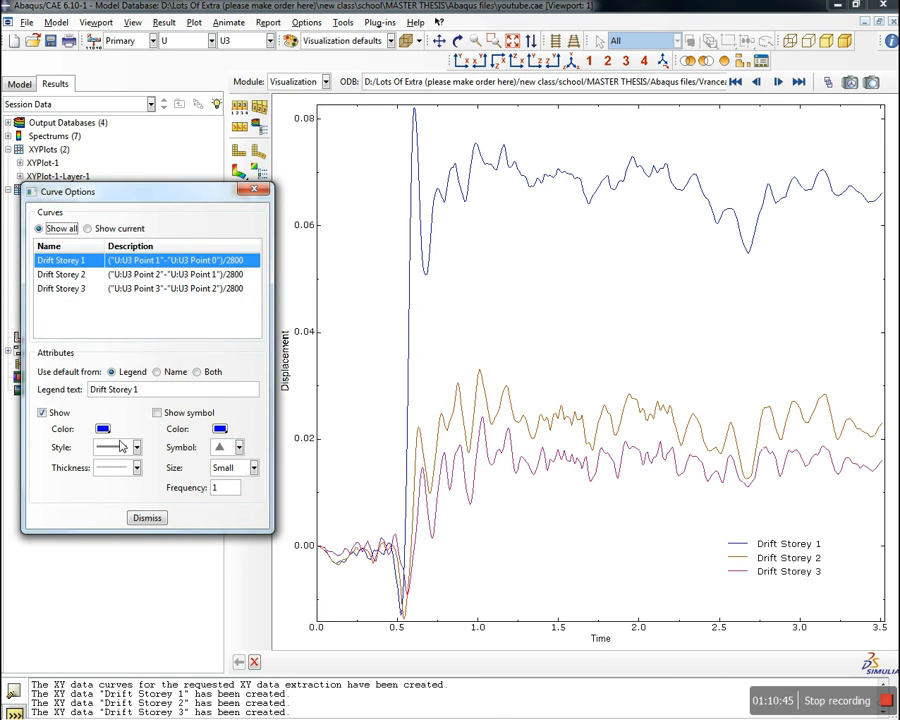
pyautogui.click(145, 517)
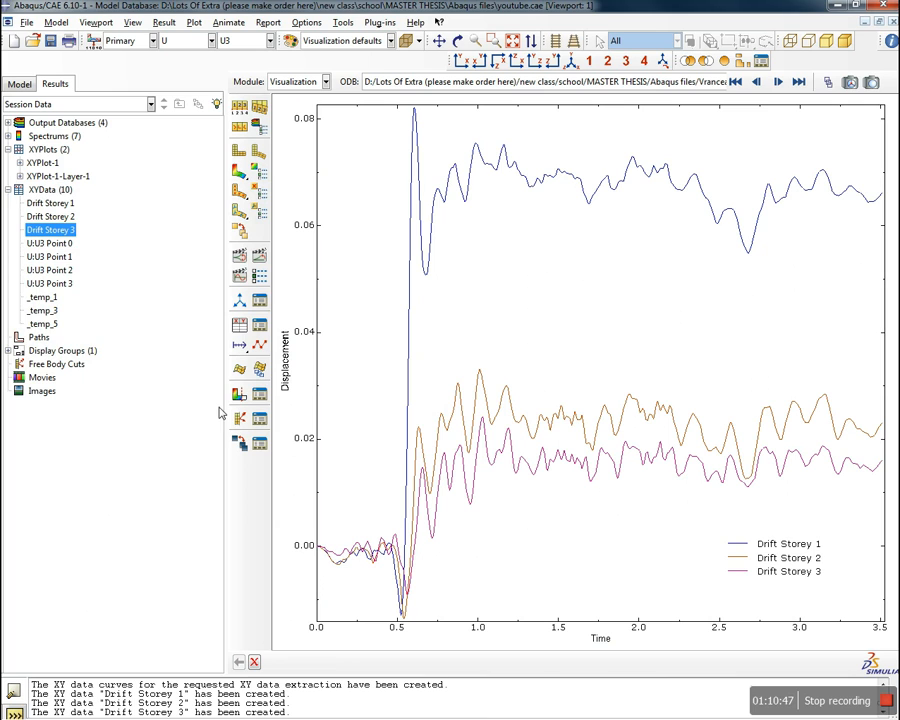
pyautogui.click(259, 348)
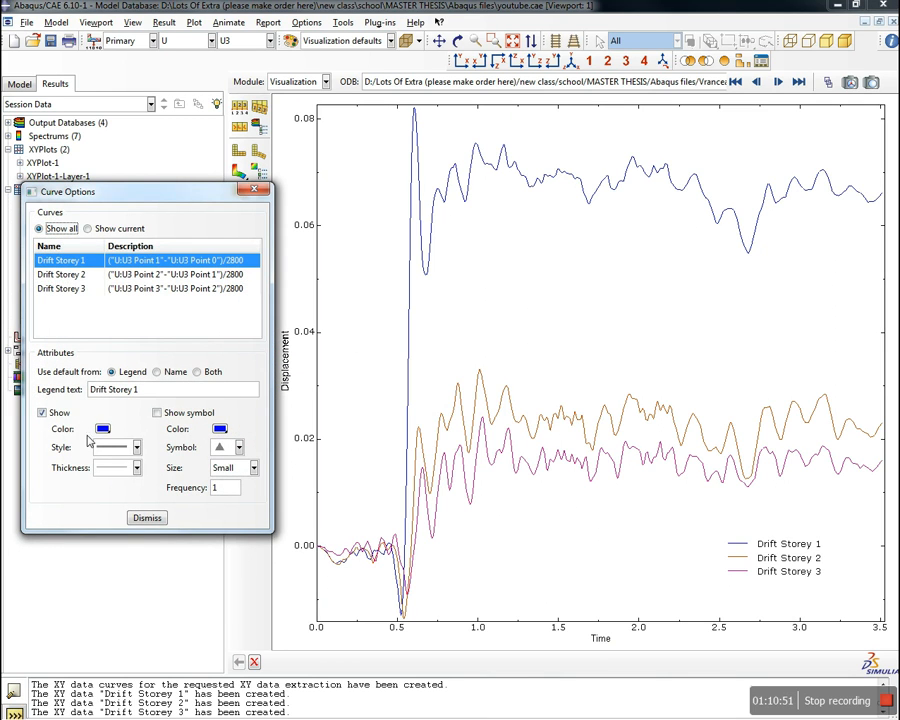
pyautogui.click(104, 428)
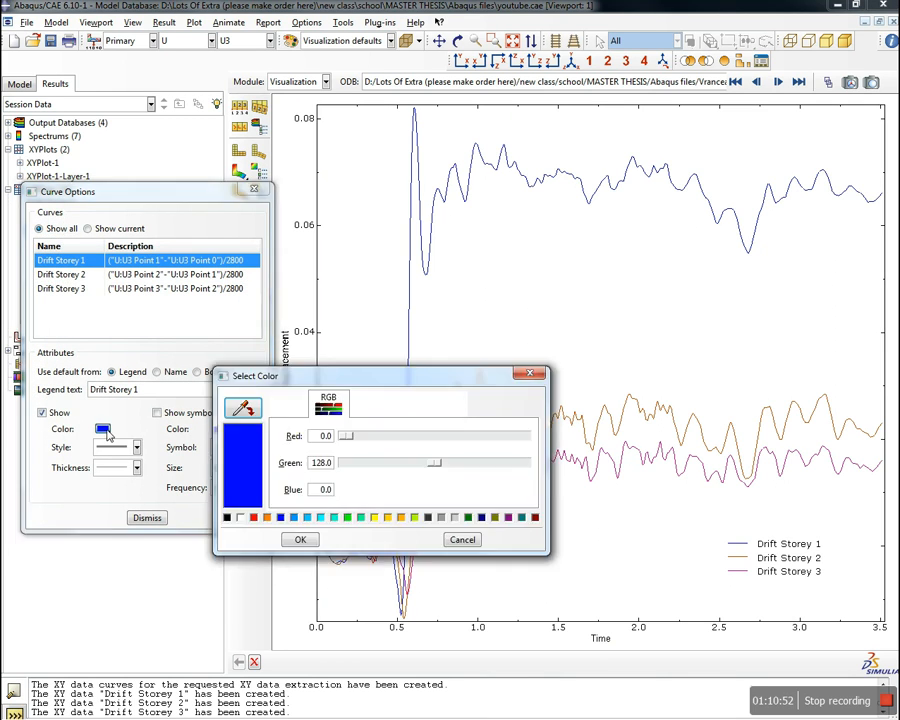
pyautogui.click(300, 539)
# Change the line color of the Drift Storey 2 curve to red
pyautogui.click(80, 275)
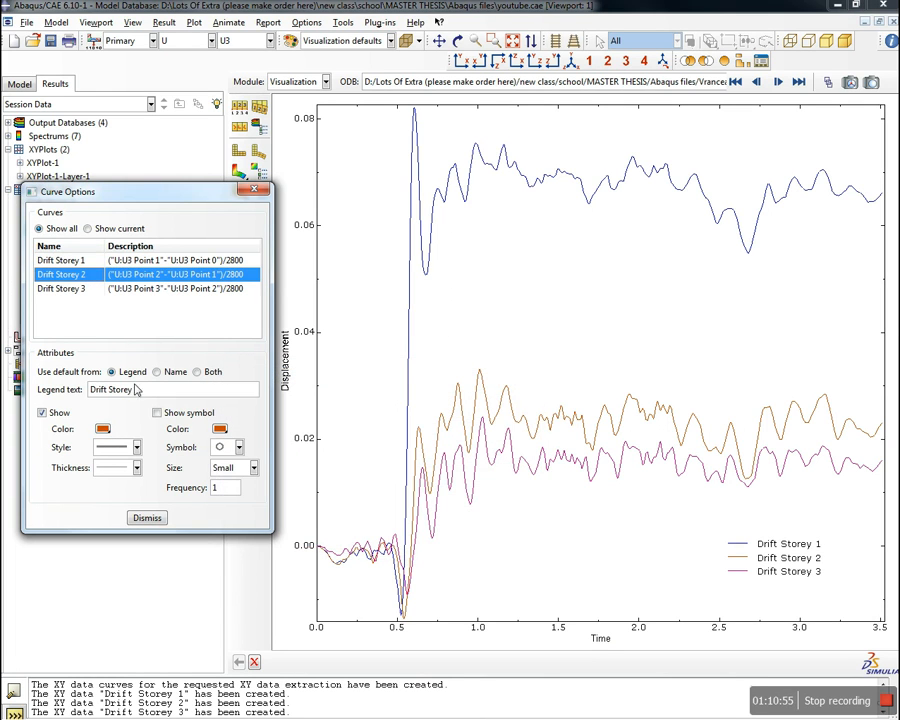
pyautogui.click(102, 428)
pyautogui.click(254, 518)
pyautogui.click(299, 539)
# Color the Drift Storey 3 curve green with RGB 0, 128, 0 and move the legend between the Storey 1 and Storey 2 curves
pyautogui.click(75, 289)
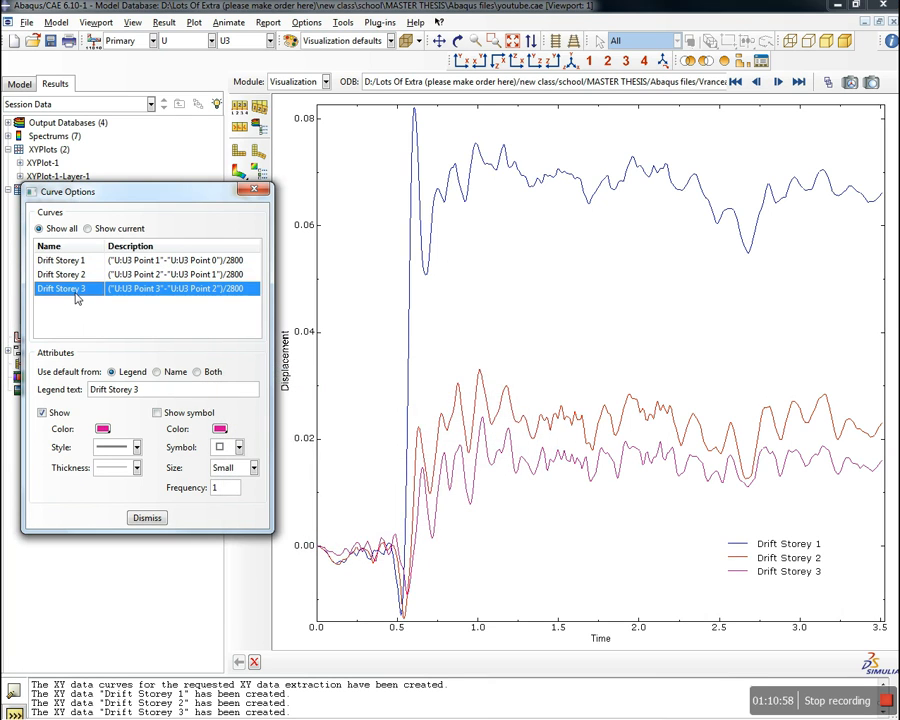
pyautogui.click(102, 428)
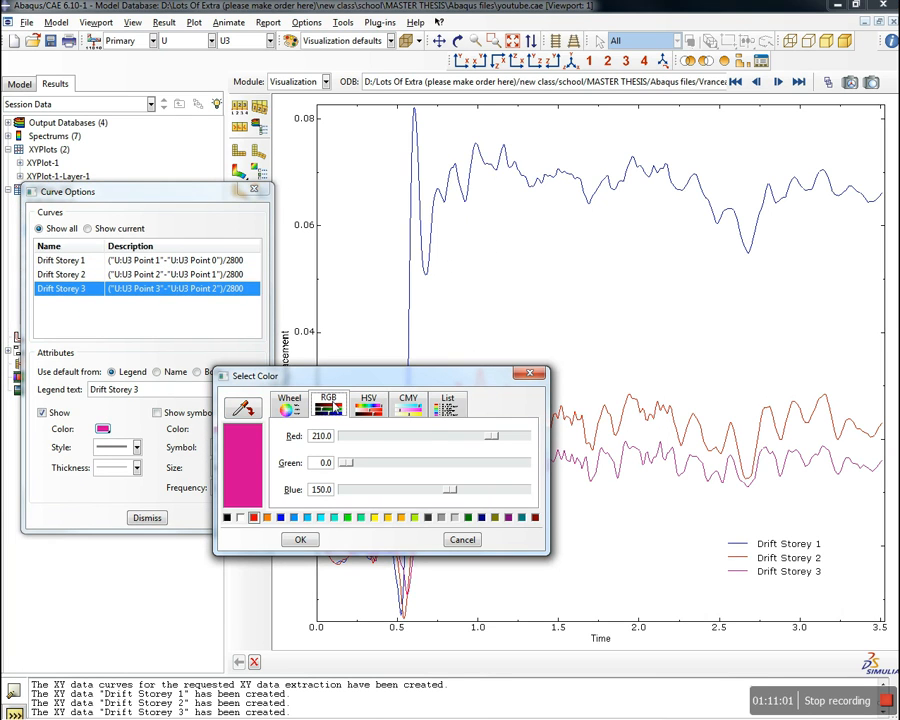
pyautogui.moveTo(491, 437); pyautogui.dragTo(330, 438)
pyautogui.moveTo(449, 490); pyautogui.dragTo(347, 470)
pyautogui.write('128')
pyautogui.press('Return')
pyautogui.click(299, 539)
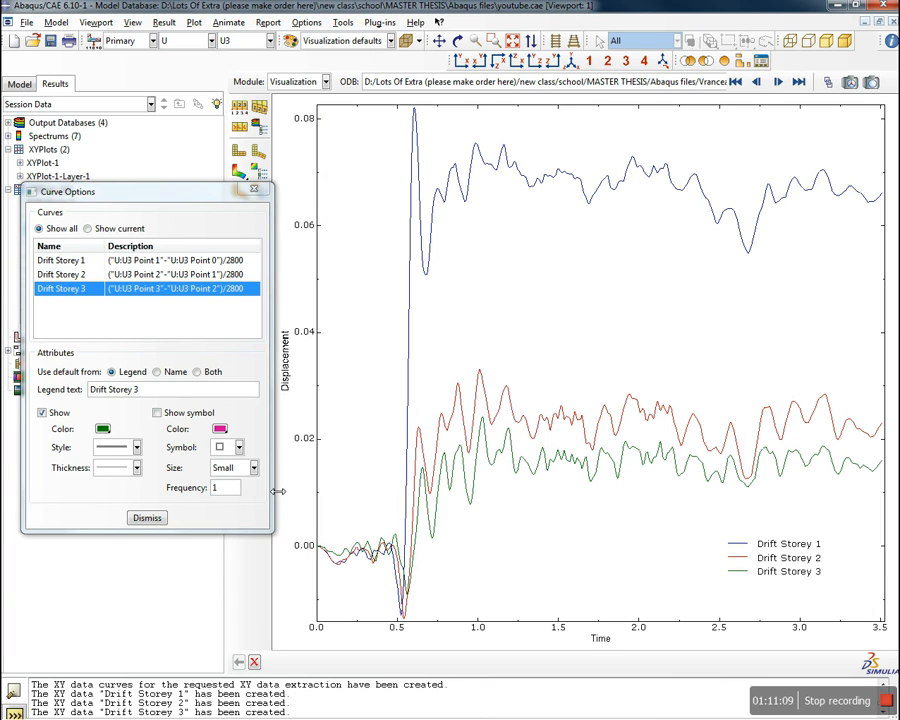
pyautogui.click(147, 518)
pyautogui.moveTo(763, 560); pyautogui.dragTo(560, 305)
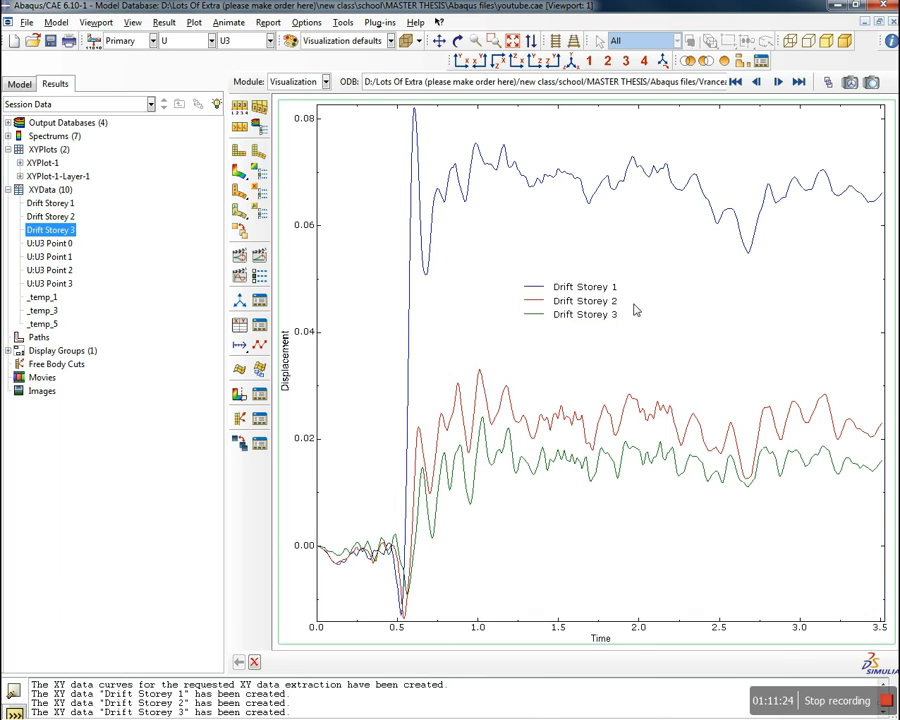
# Print the current viewport in color to a PNG file named "Drifts youtube" in the Rec folder, without reducing it to 256 colors
pyautogui.click(27, 22)
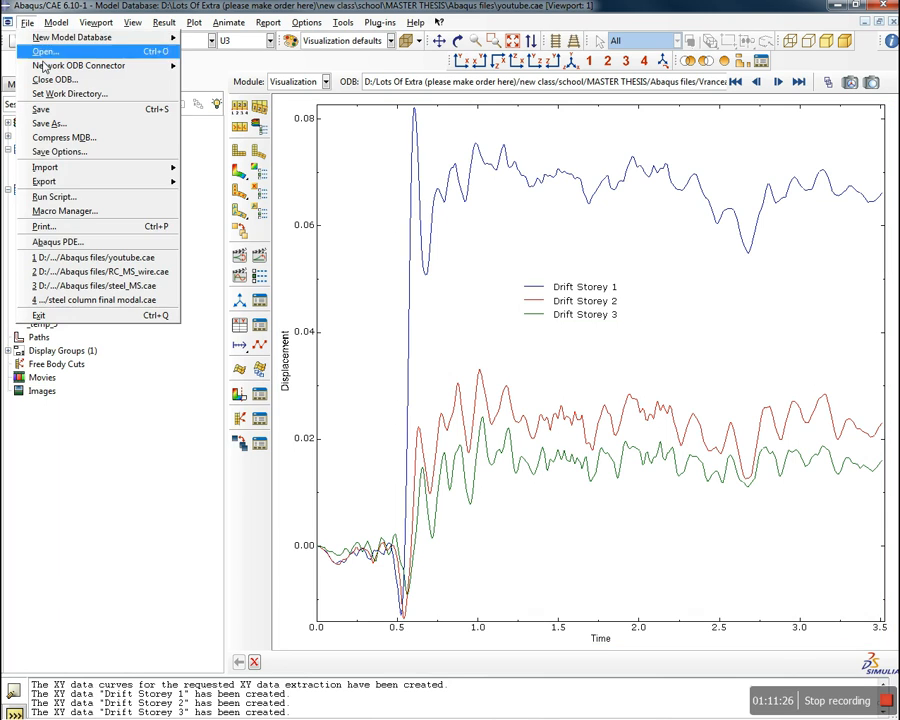
pyautogui.click(44, 226)
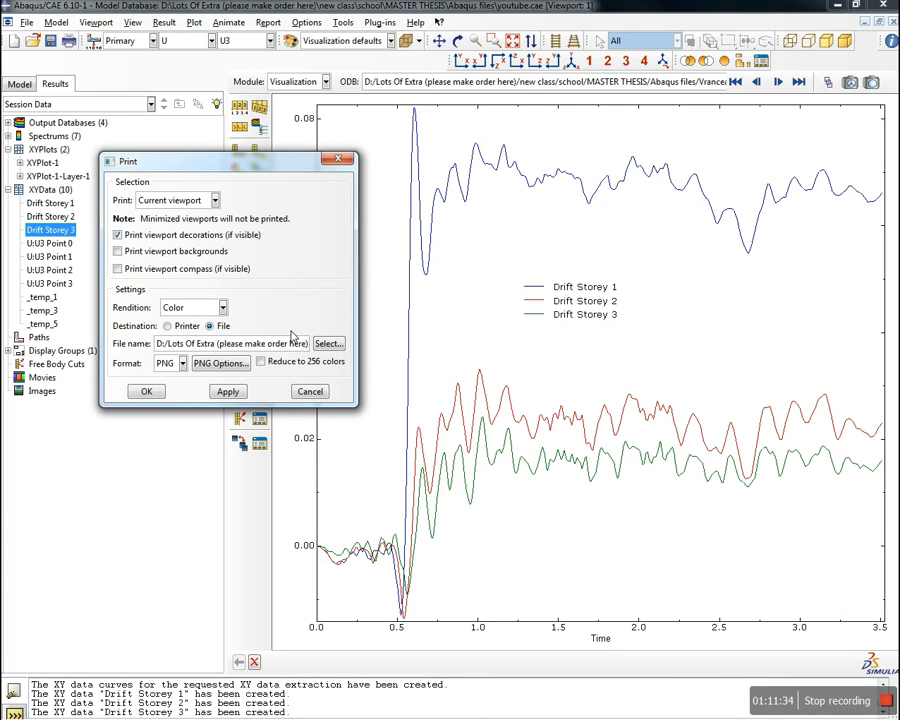
pyautogui.click(328, 343)
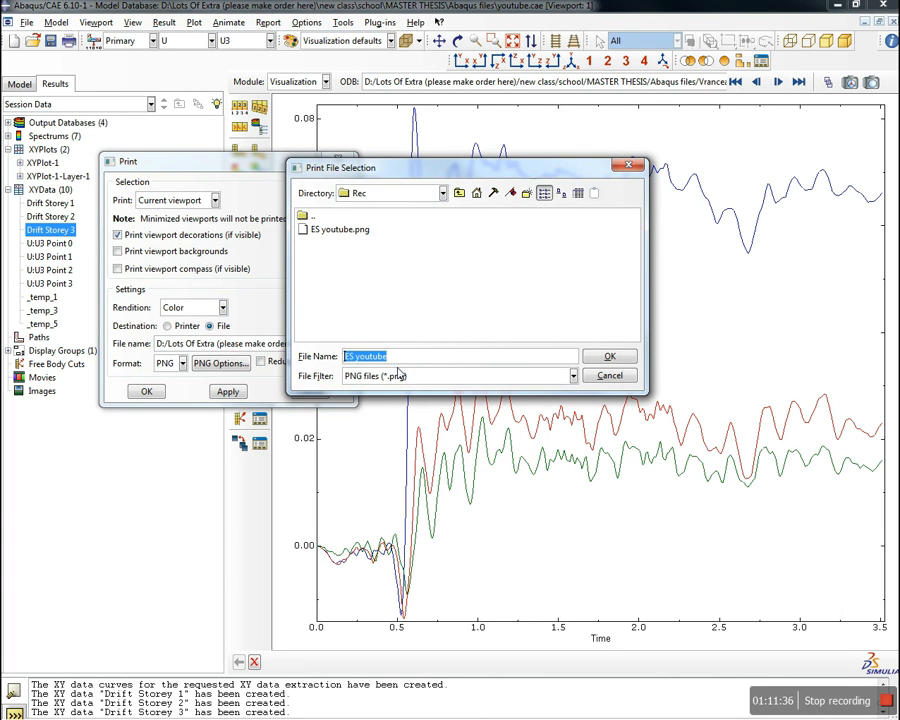
pyautogui.write('Drifts')
pyautogui.click(600, 357)
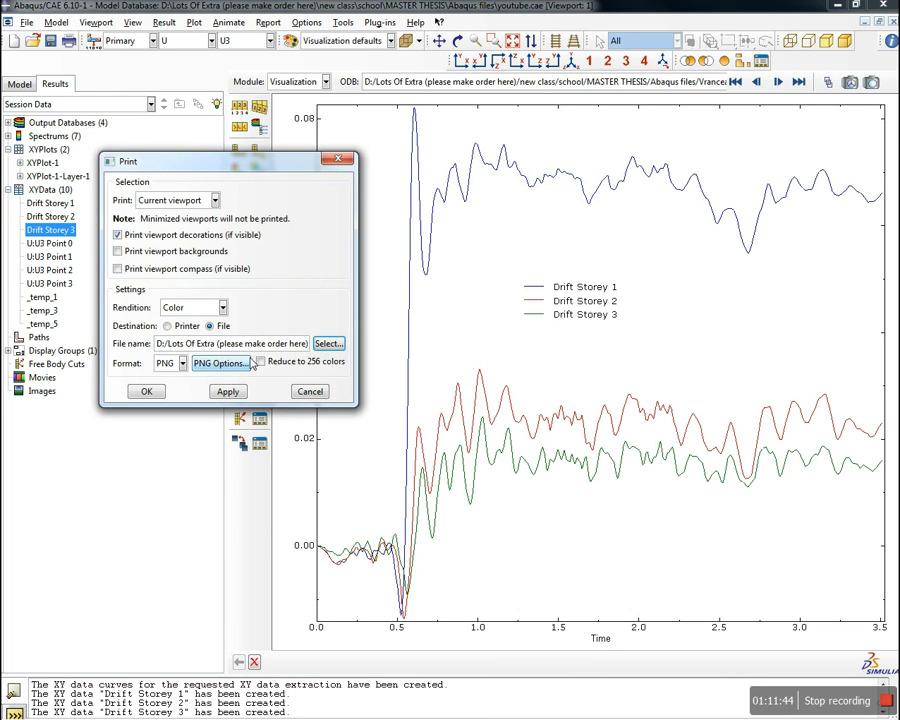
pyautogui.click(326, 343)
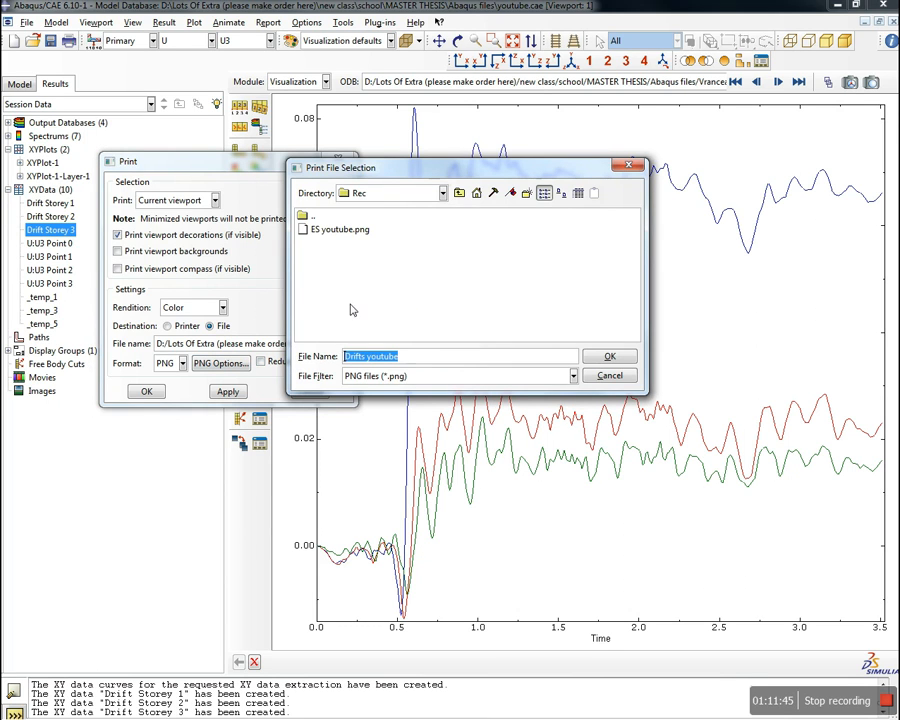
pyautogui.click(605, 358)
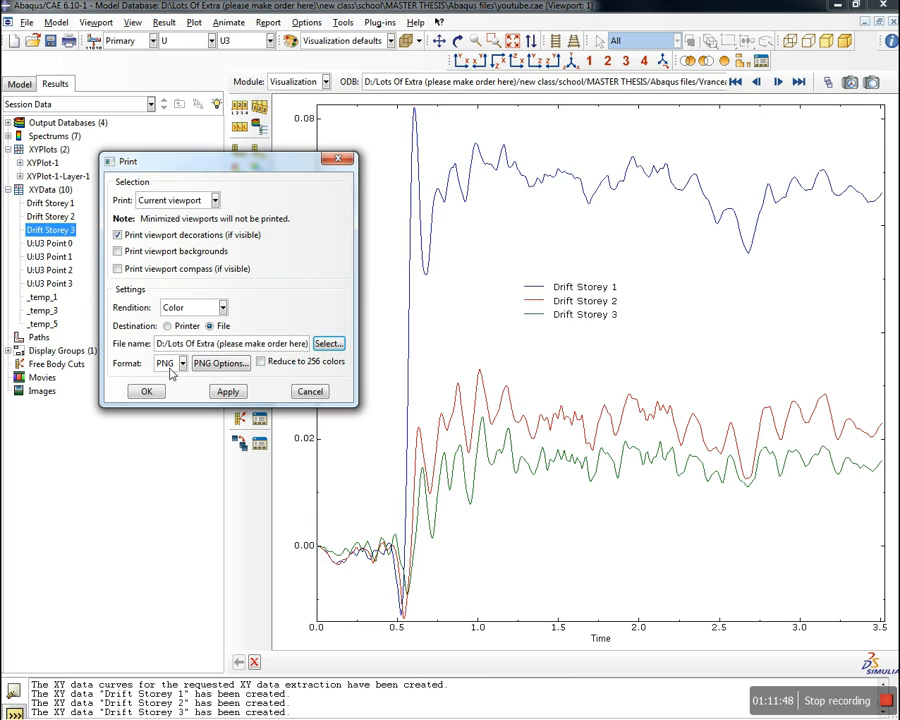
pyautogui.click(261, 362)
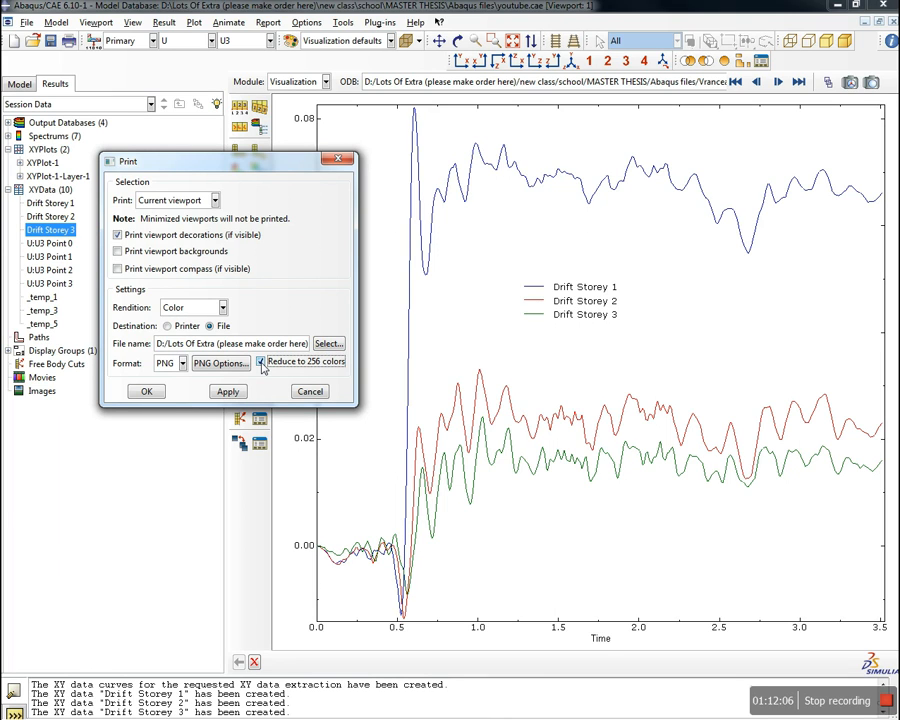
pyautogui.click(261, 362)
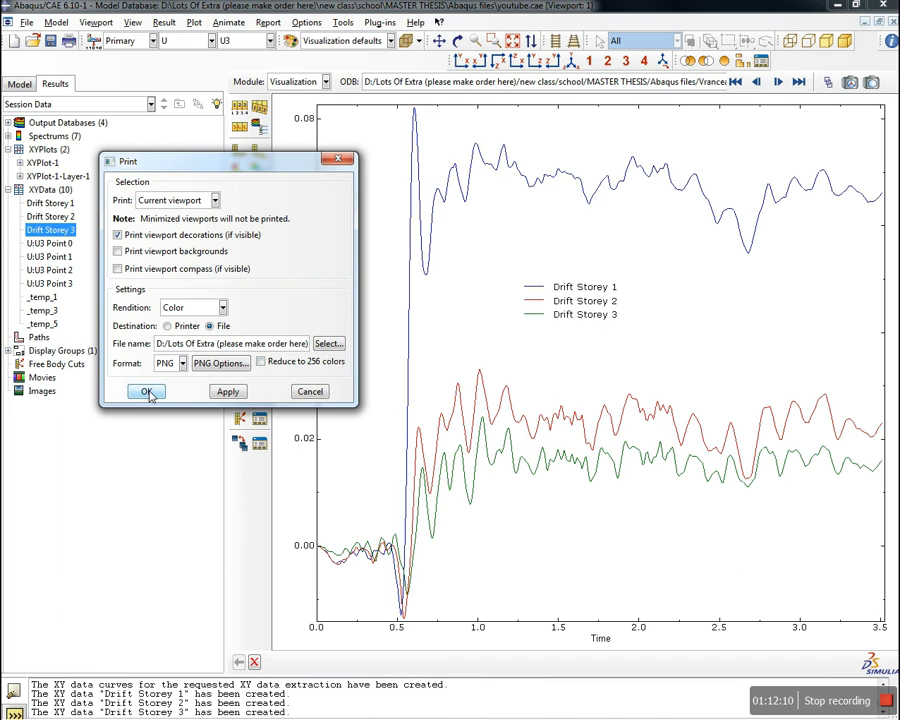
pyautogui.click(147, 392)
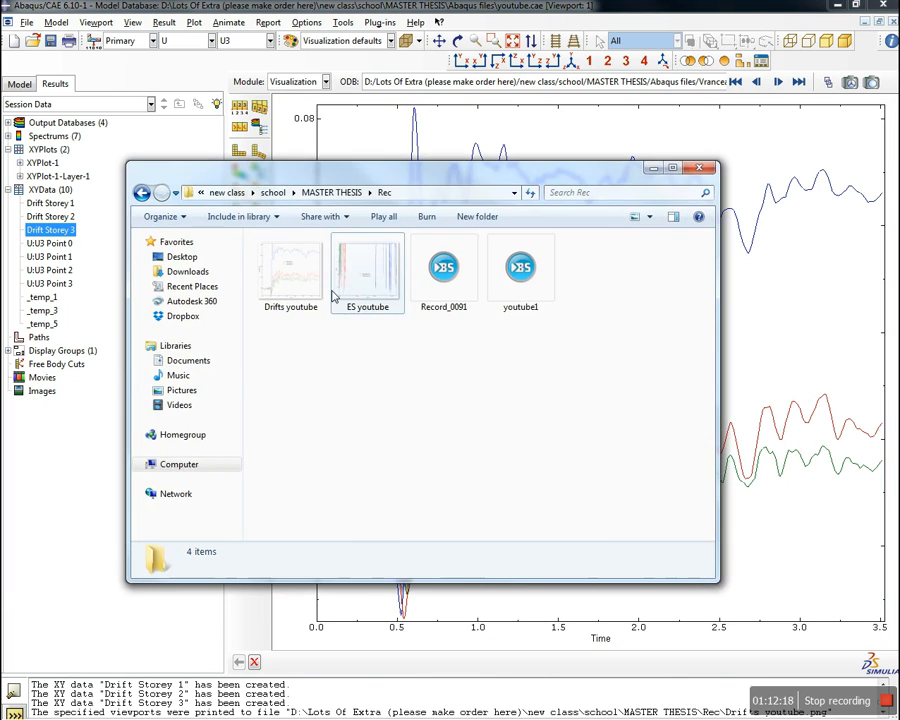
# View the exported images "Drifts youtube" and "ES youtube" from the Rec folder, then return to Abaqus/CAE
pyautogui.click(305, 277)
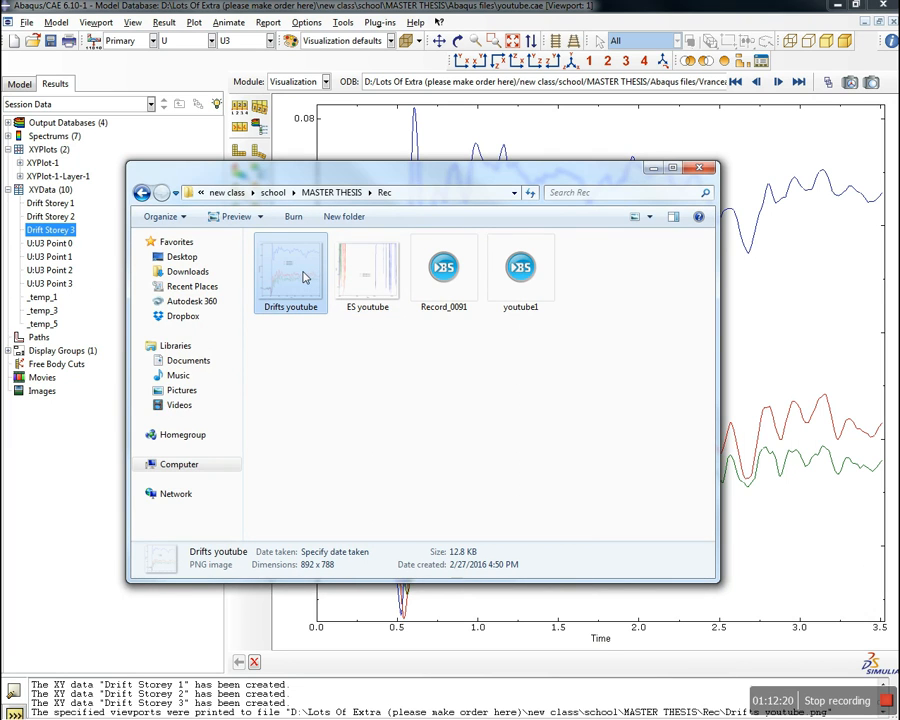
pyautogui.doubleClick(290, 270)
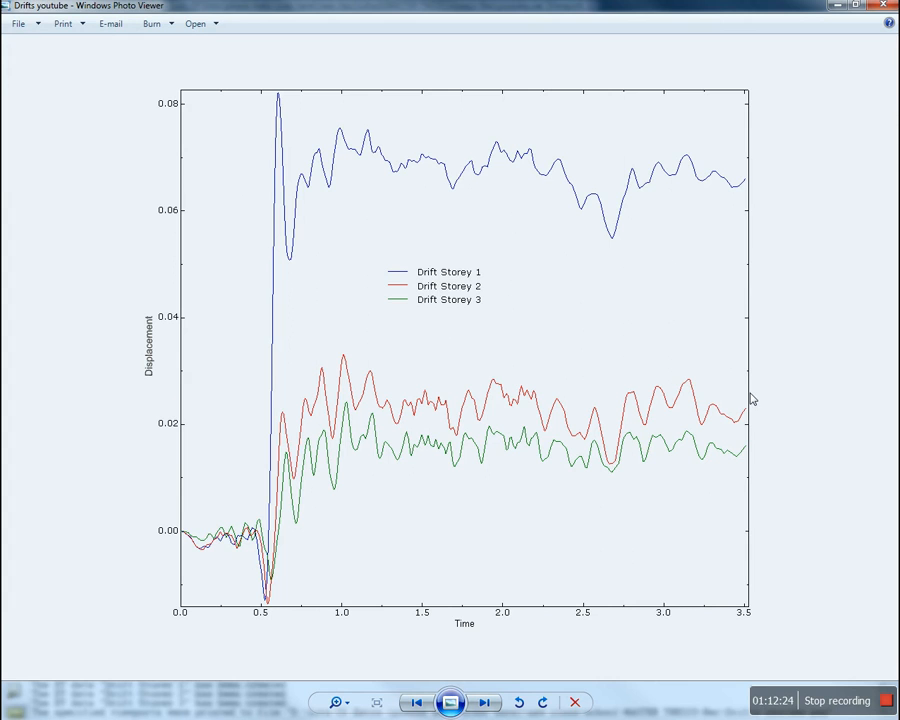
pyautogui.click(881, 8)
pyautogui.click(368, 274)
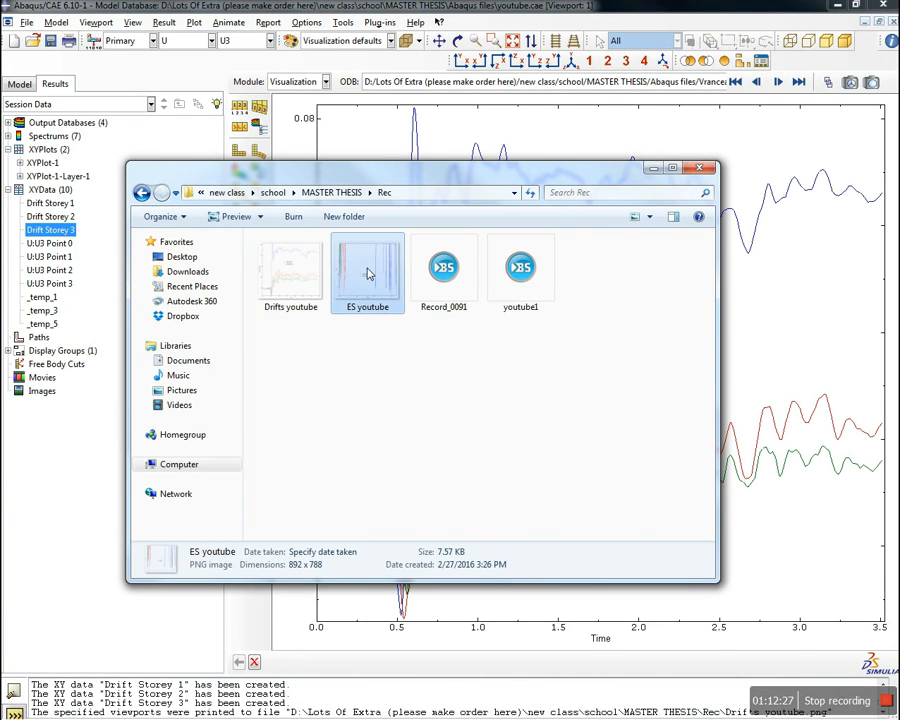
pyautogui.doubleClick(368, 274)
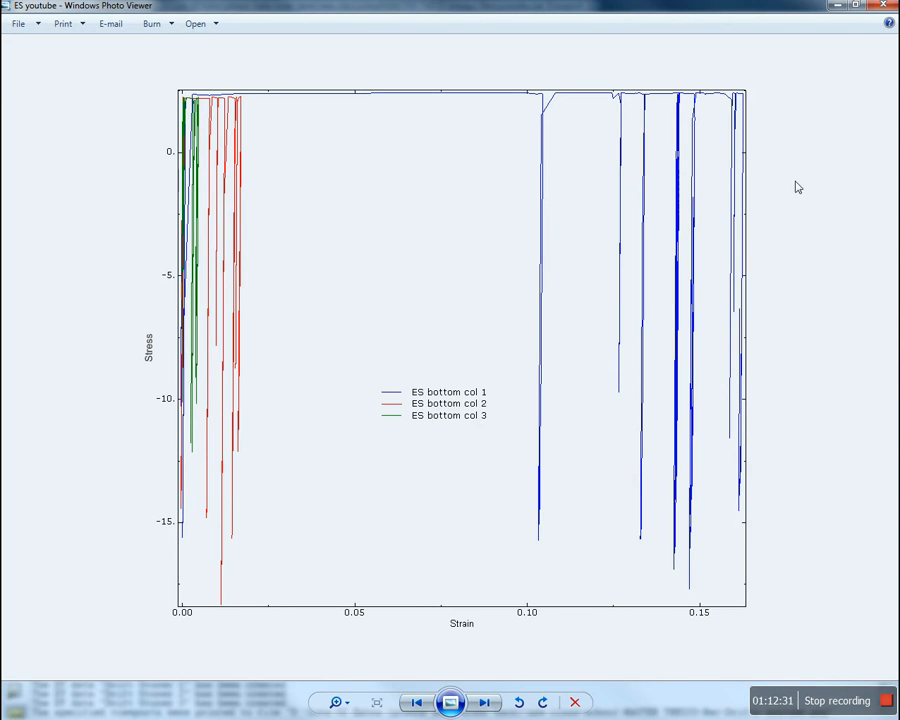
pyautogui.click(884, 8)
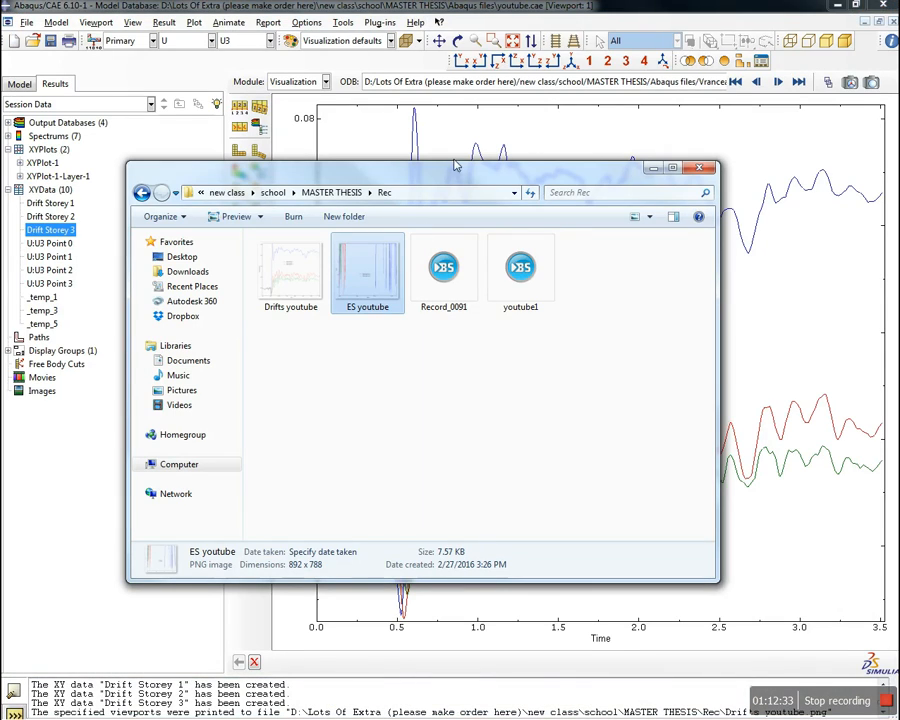
pyautogui.moveTo(493, 183); pyautogui.dragTo(0, 210)
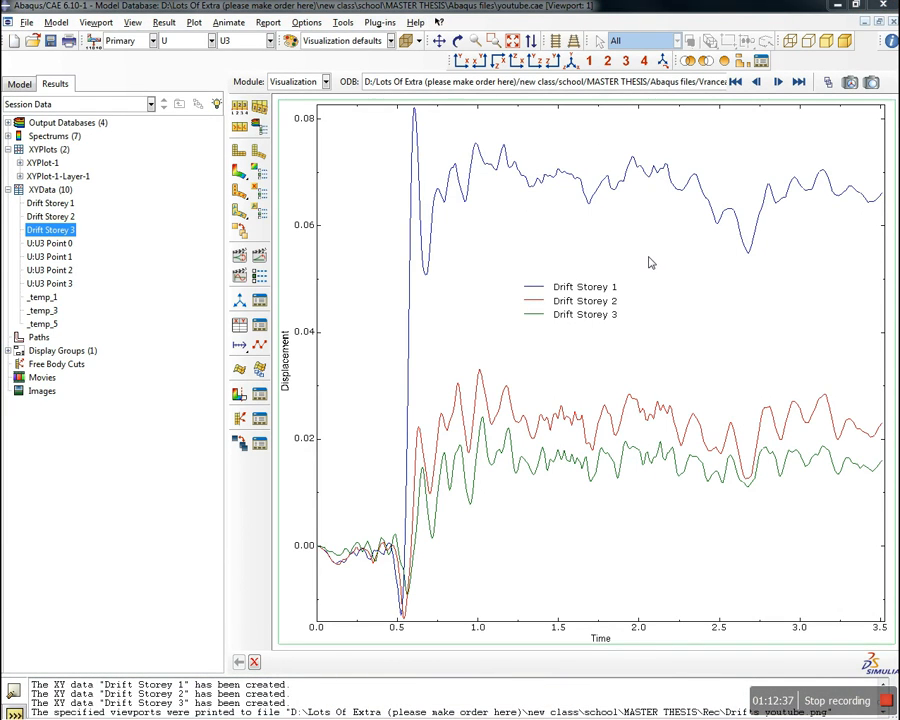
# Plot contours of the S22 stress component on the deformed frame and start the time history animation
pyautogui.click(240, 175)
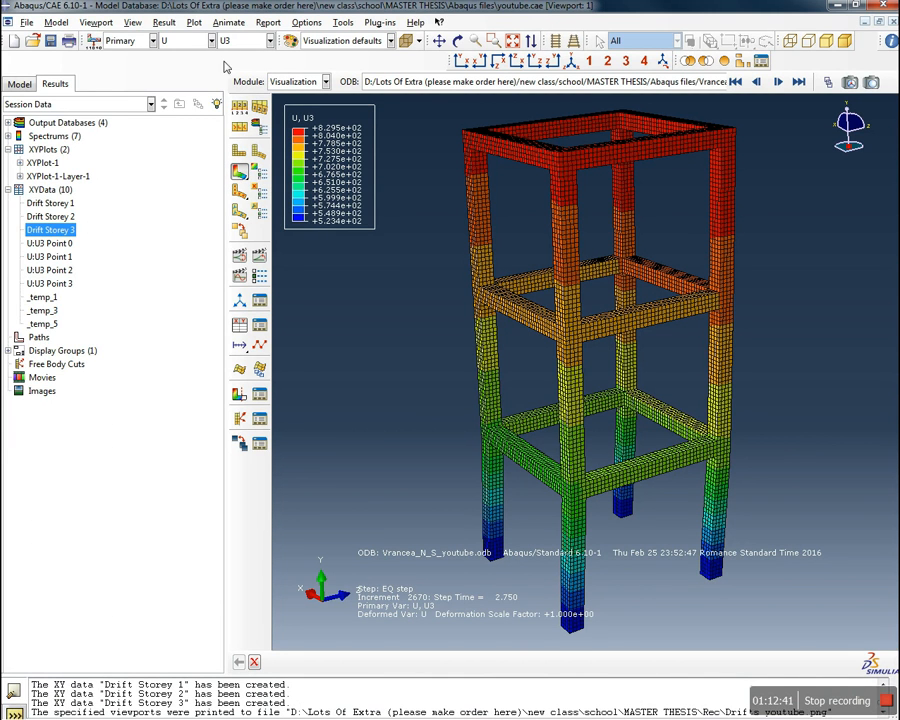
pyautogui.click(212, 40)
pyautogui.click(178, 216)
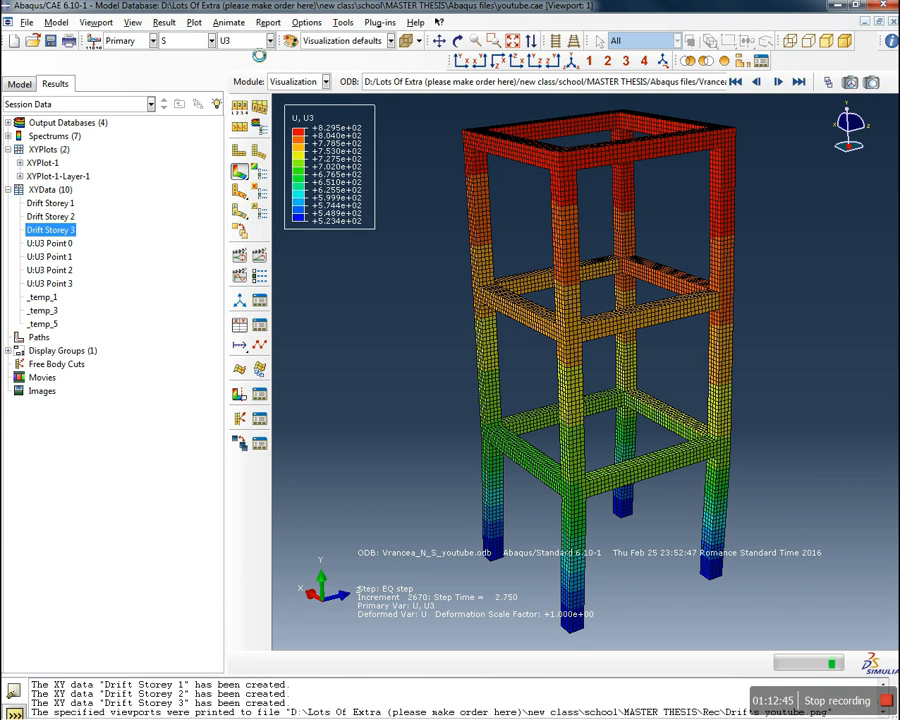
pyautogui.click(269, 40)
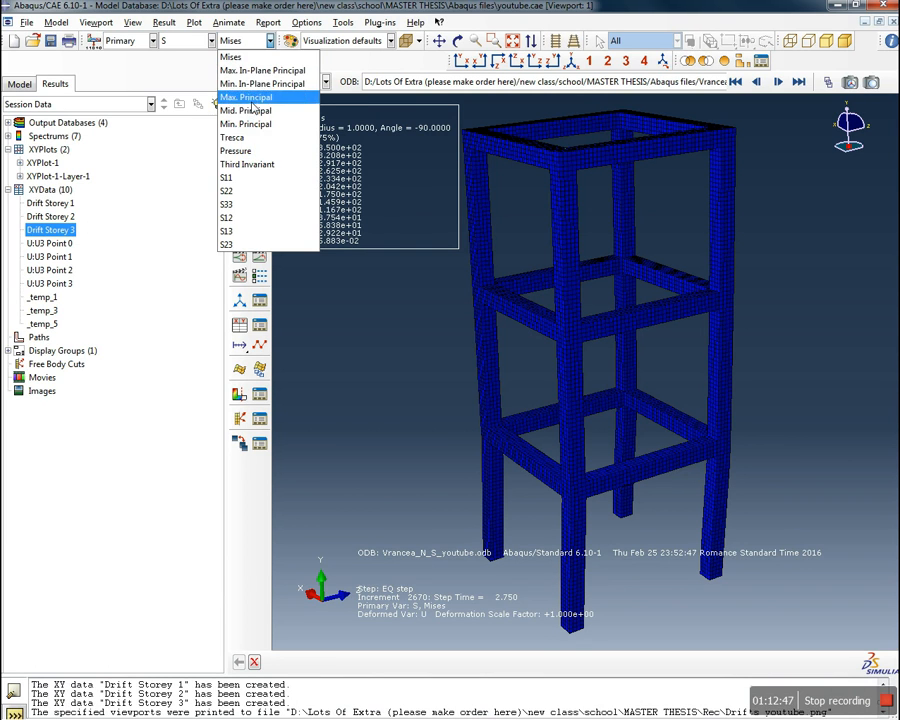
pyautogui.click(263, 192)
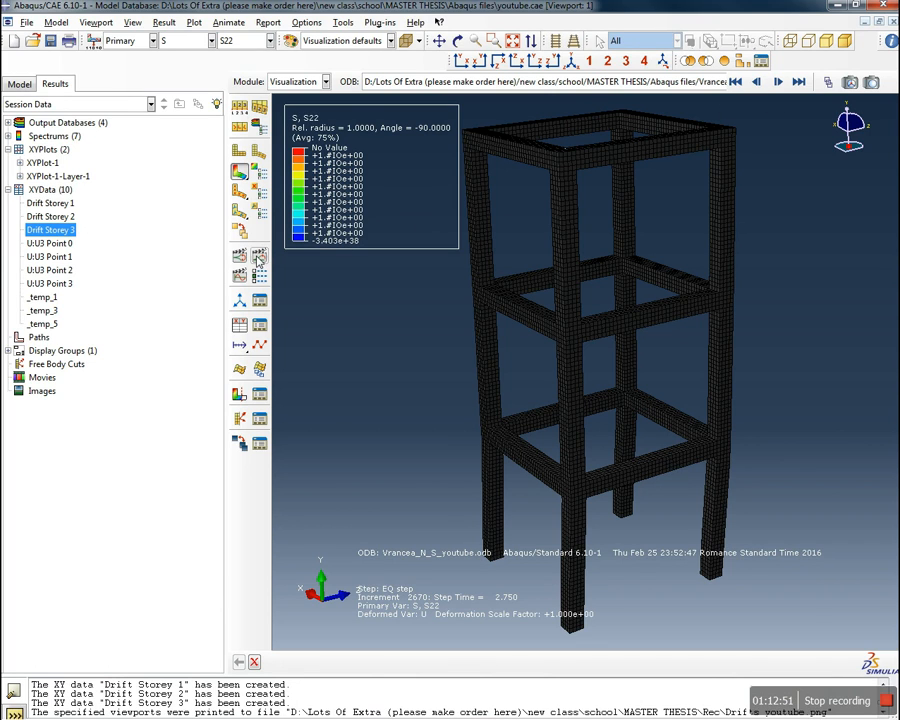
pyautogui.click(258, 257)
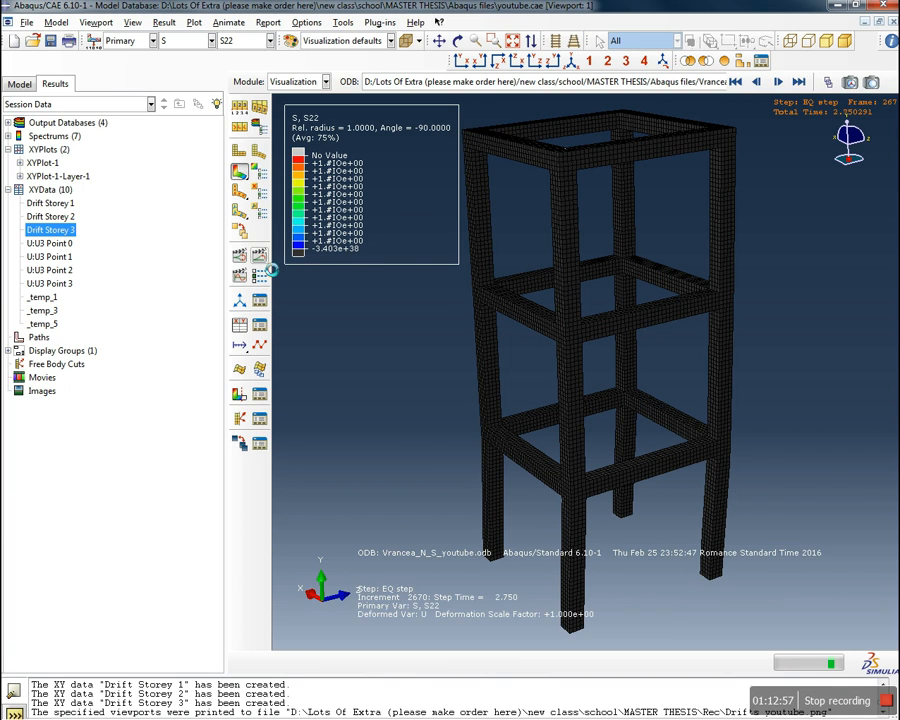
# Specify the contour plot limits with a maximum of 25 and a minimum of -25
pyautogui.click(259, 174)
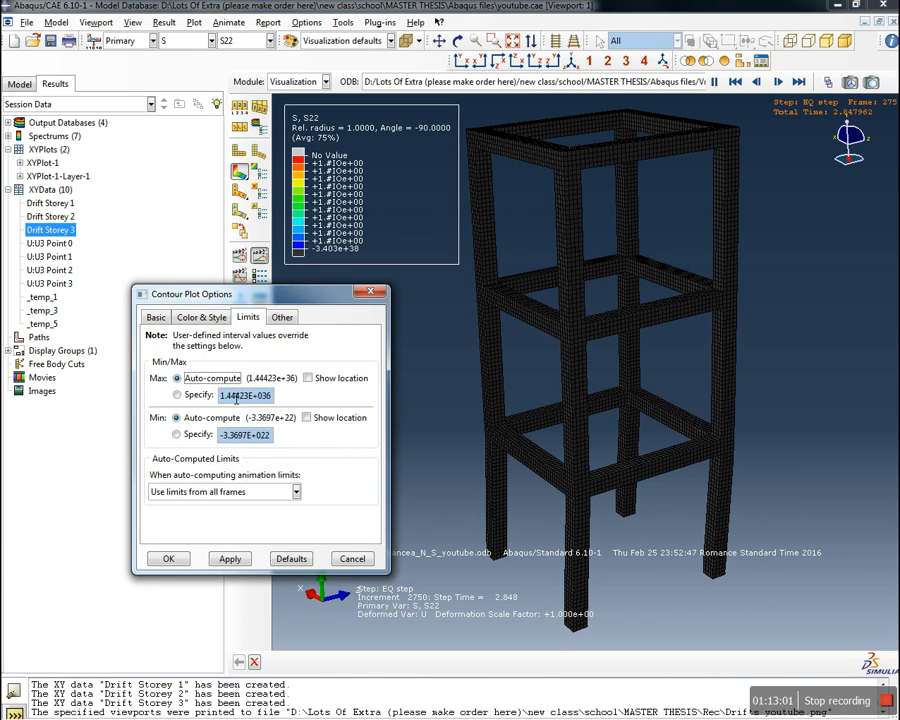
pyautogui.click(182, 395)
pyautogui.click(183, 436)
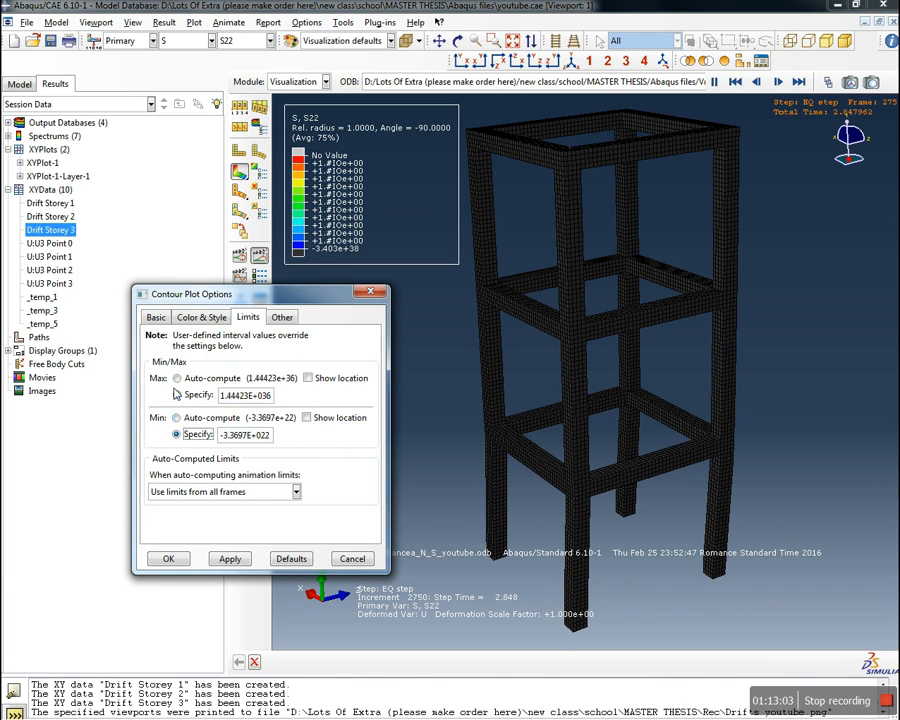
pyautogui.doubleClick(268, 399)
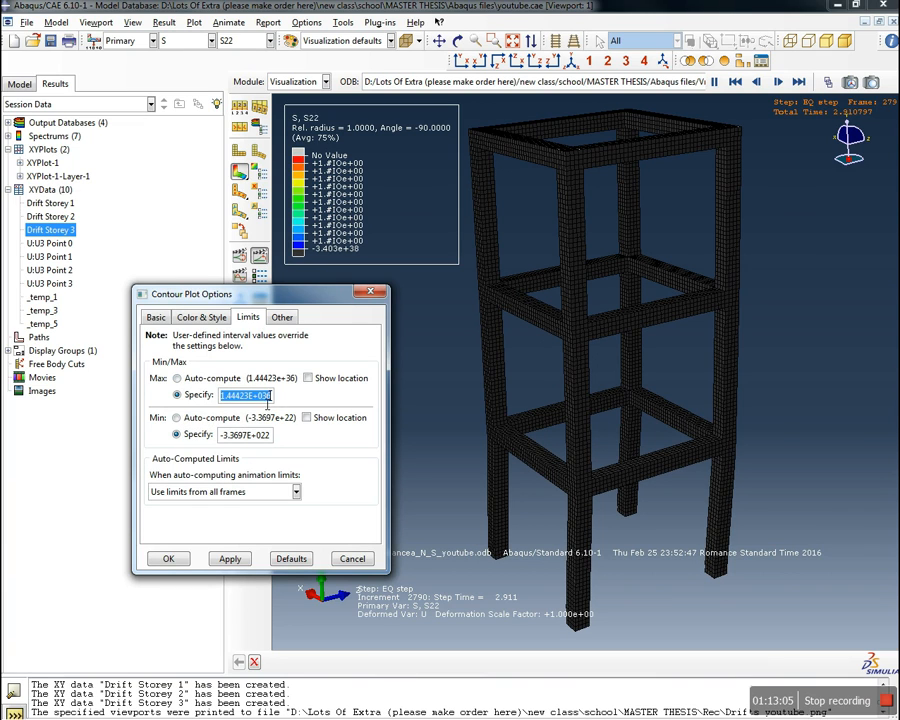
pyautogui.write('25')
pyautogui.doubleClick(265, 436)
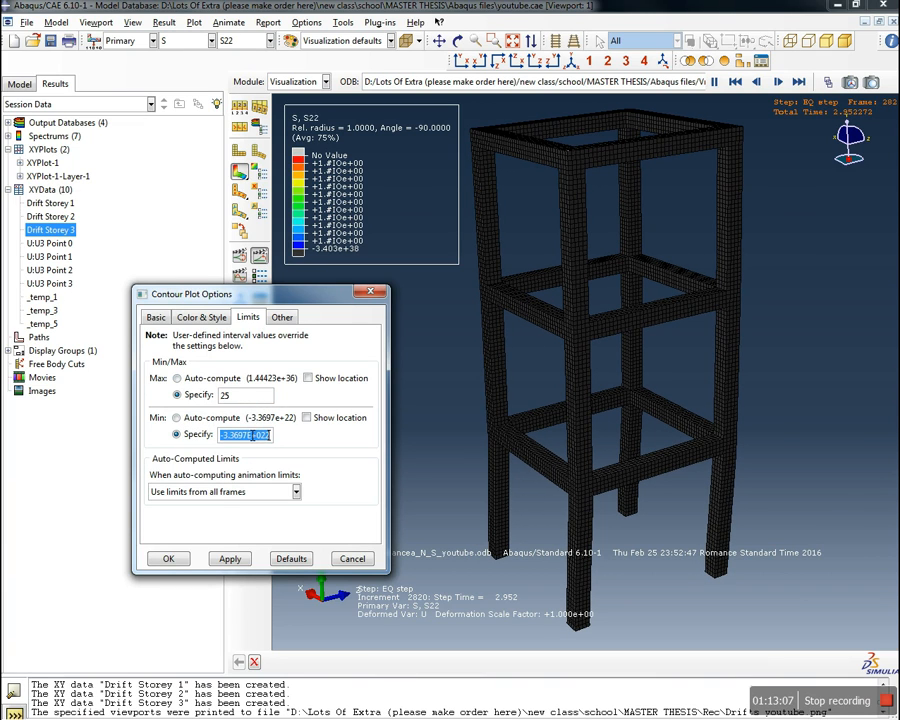
pyautogui.write('-25')
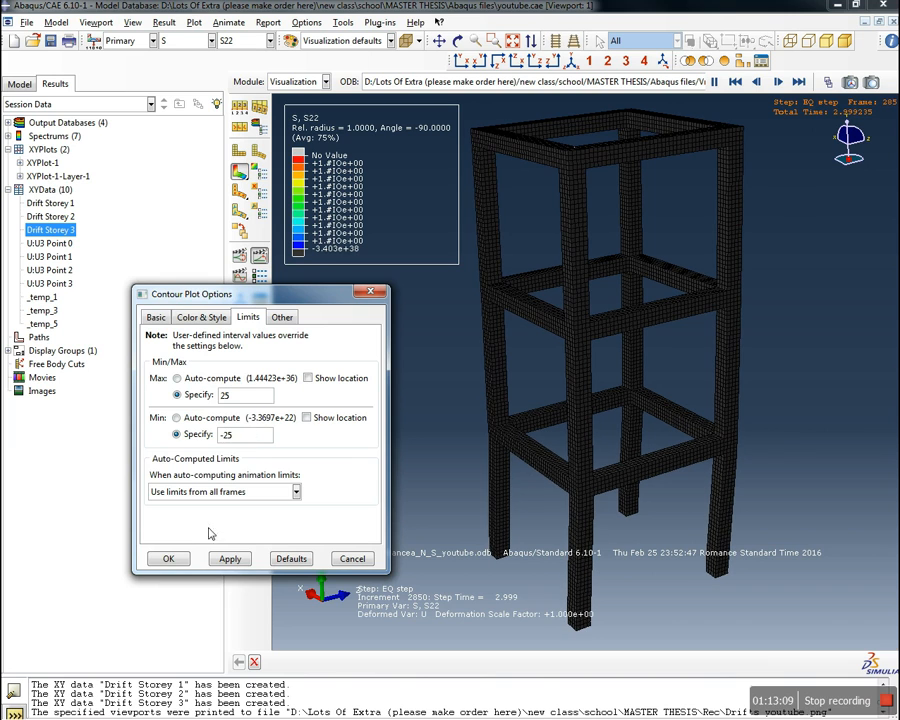
pyautogui.click(181, 563)
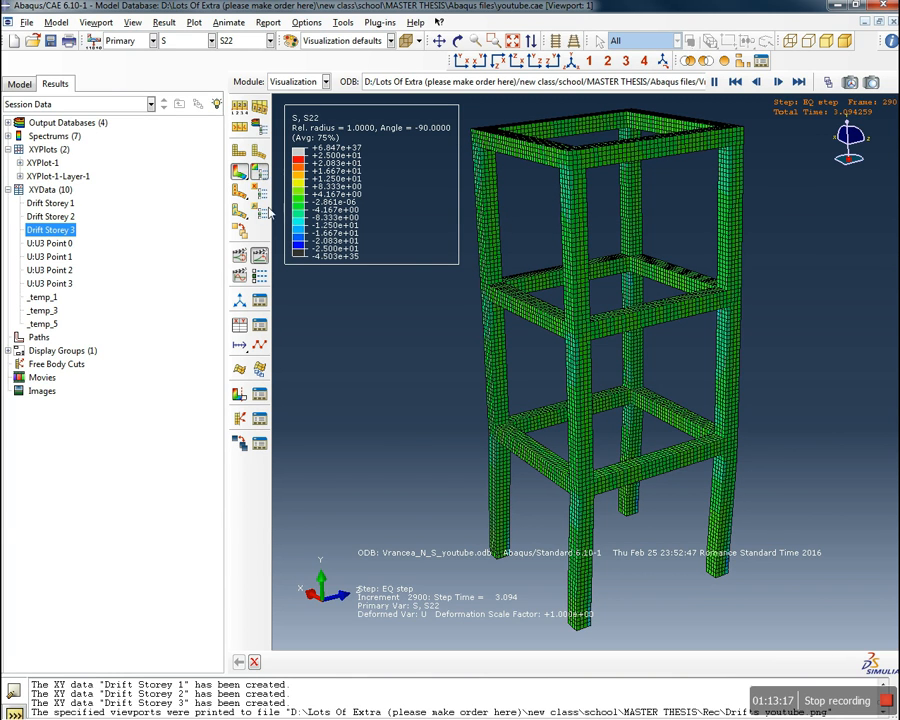
# Set the contour plot's maximum limit to 2.5, keeping the minimum at -25, and apply it to the animated frame
pyautogui.click(259, 172)
pyautogui.click(244, 396)
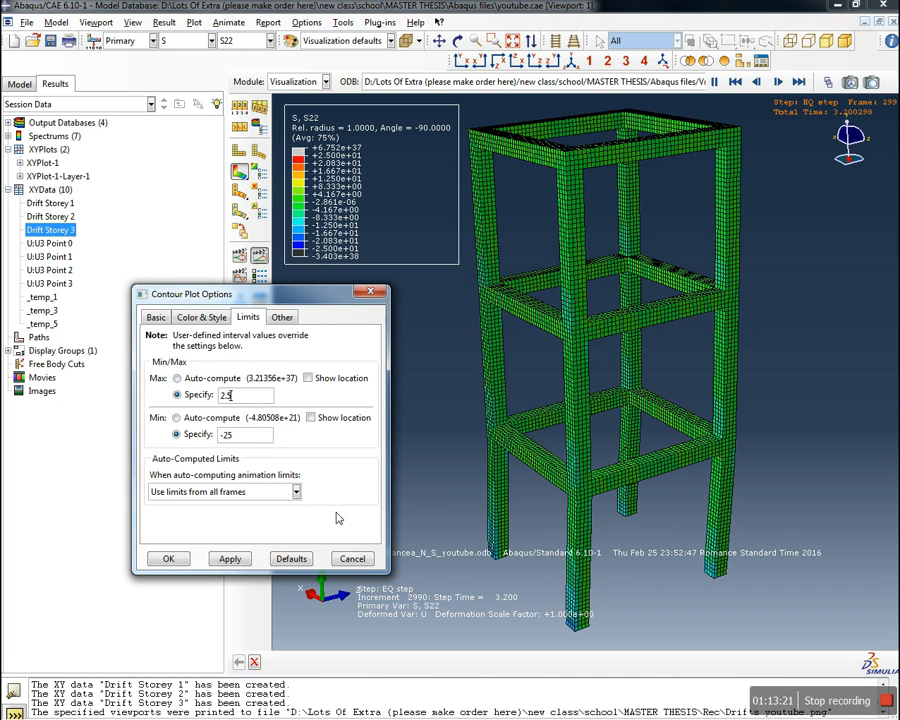
pyautogui.click(232, 561)
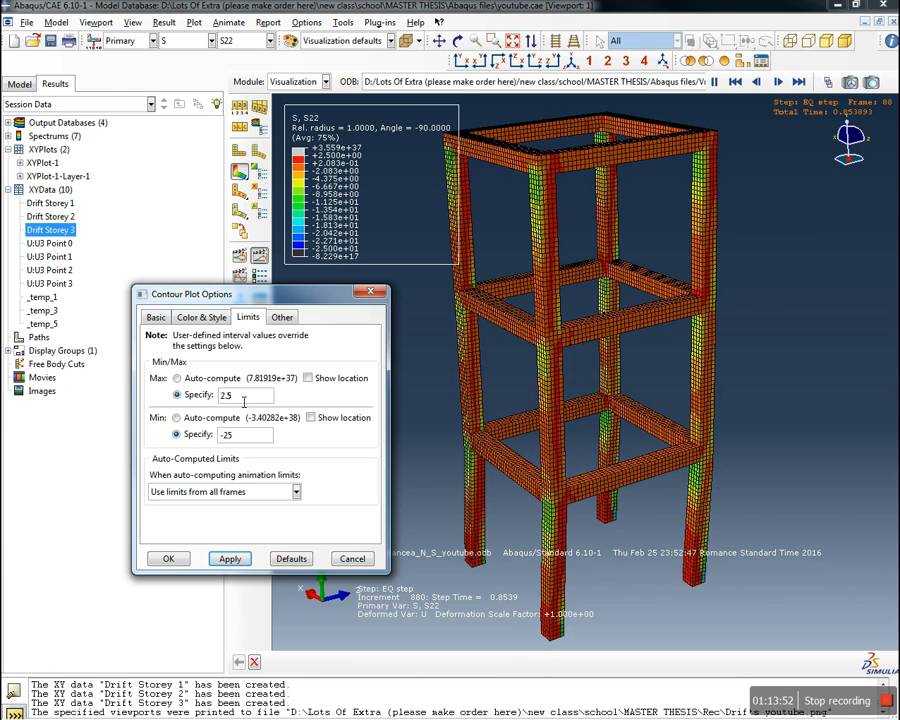
# Set the contour plot's maximum limit to 25 and accept the contour options
pyautogui.moveTo(247, 402); pyautogui.dragTo(221, 404)
pyautogui.write('25')
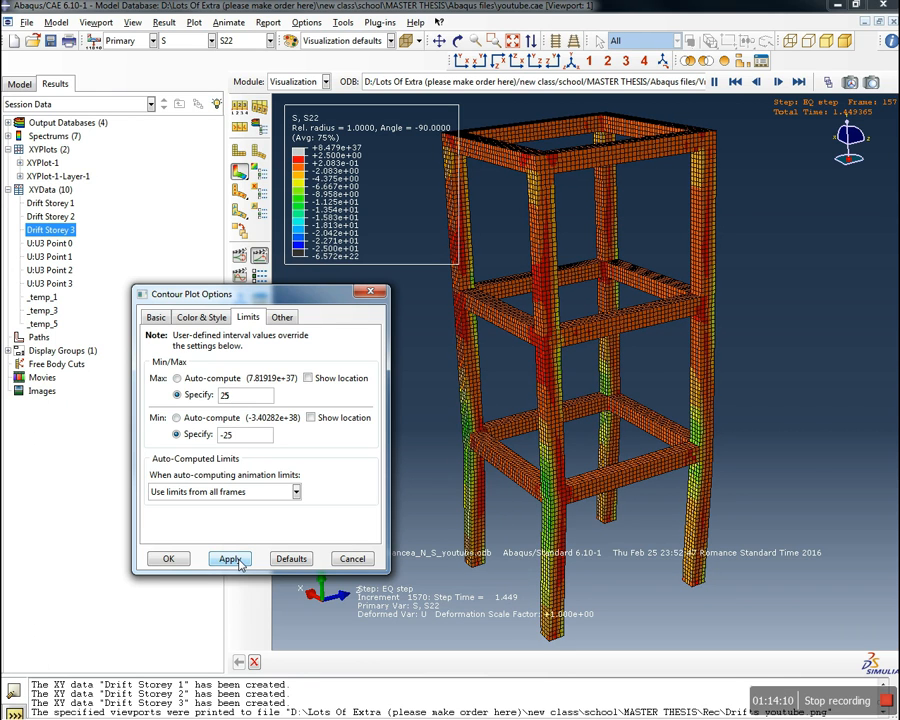
pyautogui.click(230, 559)
pyautogui.click(168, 559)
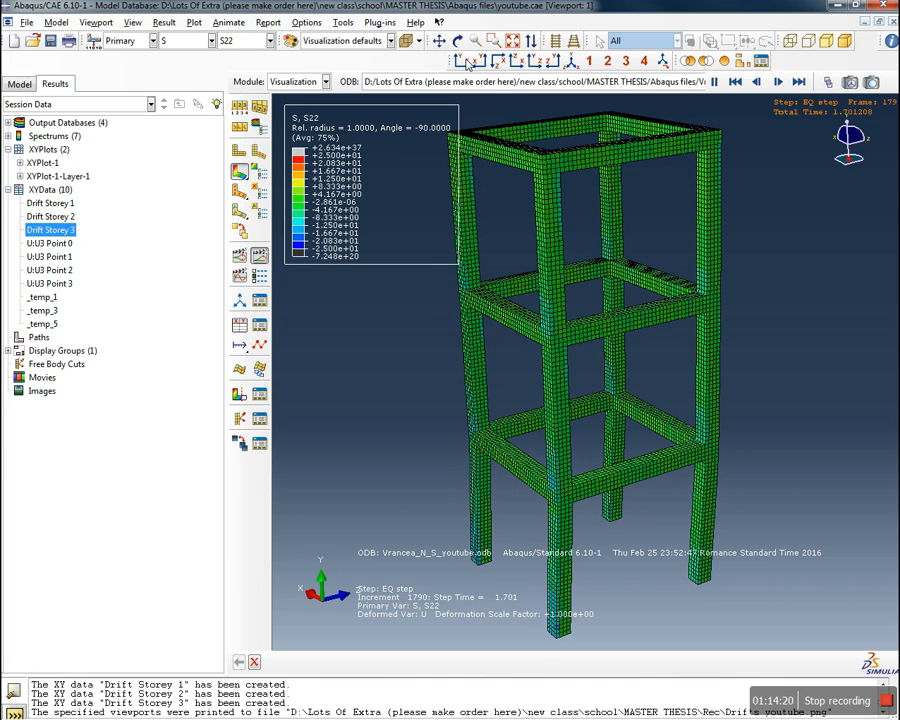
# Examine the animated frame's S22 contours in the Y-Z plane view with perspective turned on
pyautogui.click(536, 62)
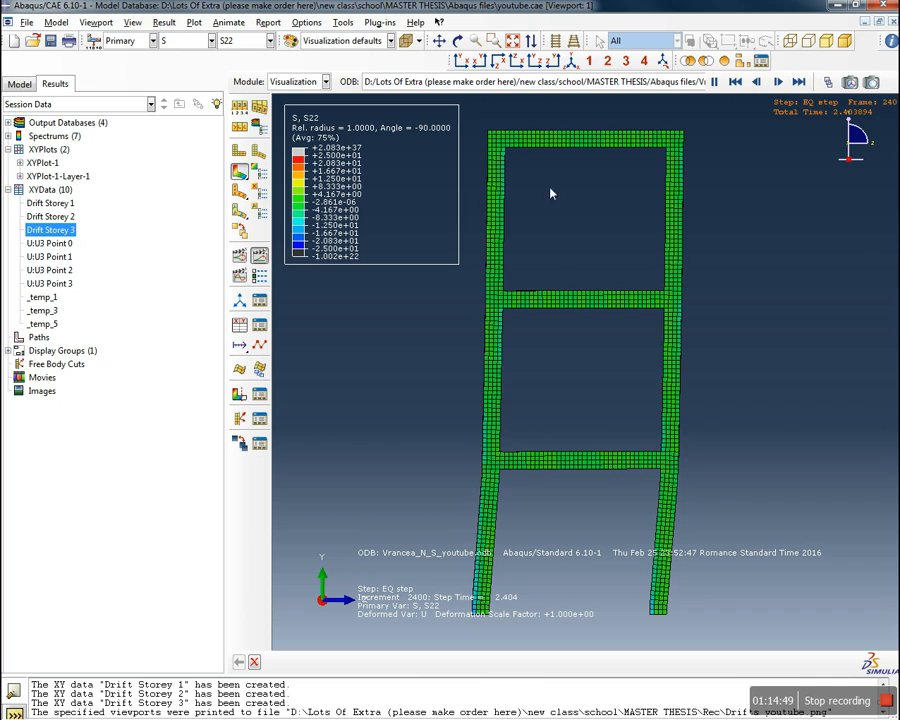
pyautogui.click(588, 57)
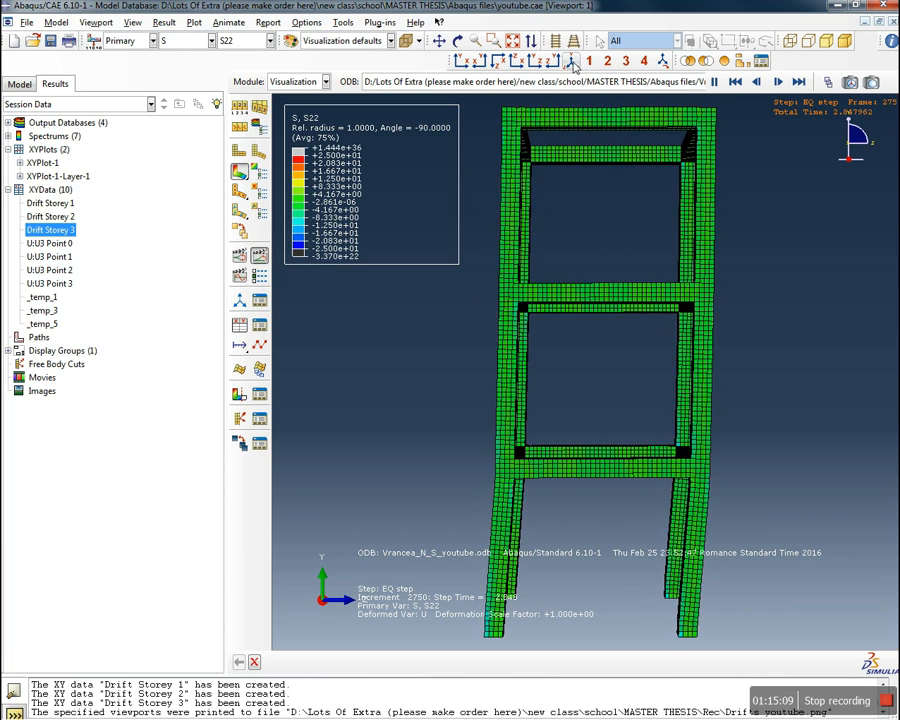
pyautogui.click(572, 61)
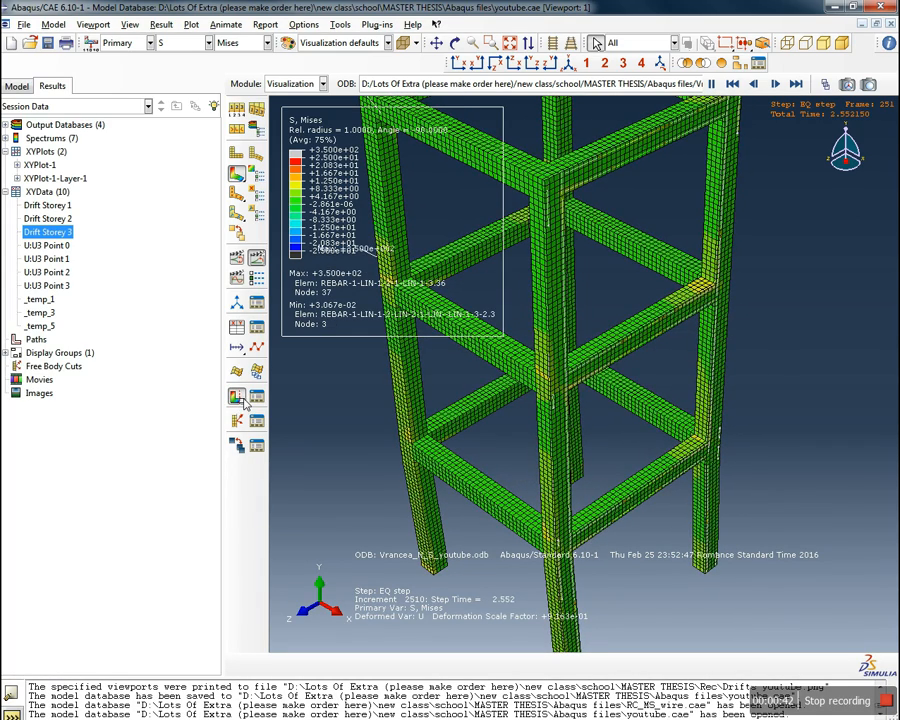
# Try the X-Plane view cut at 3400.95, set its position to 3363, and close the view cut settings
pyautogui.click(240, 398)
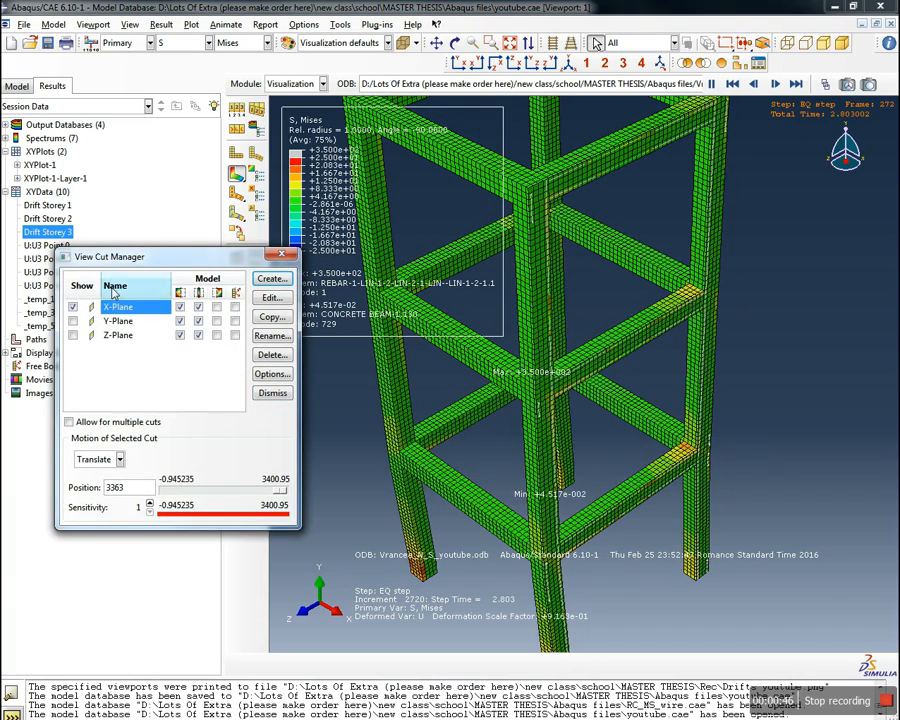
pyautogui.moveTo(279, 491); pyautogui.dragTo(302, 492)
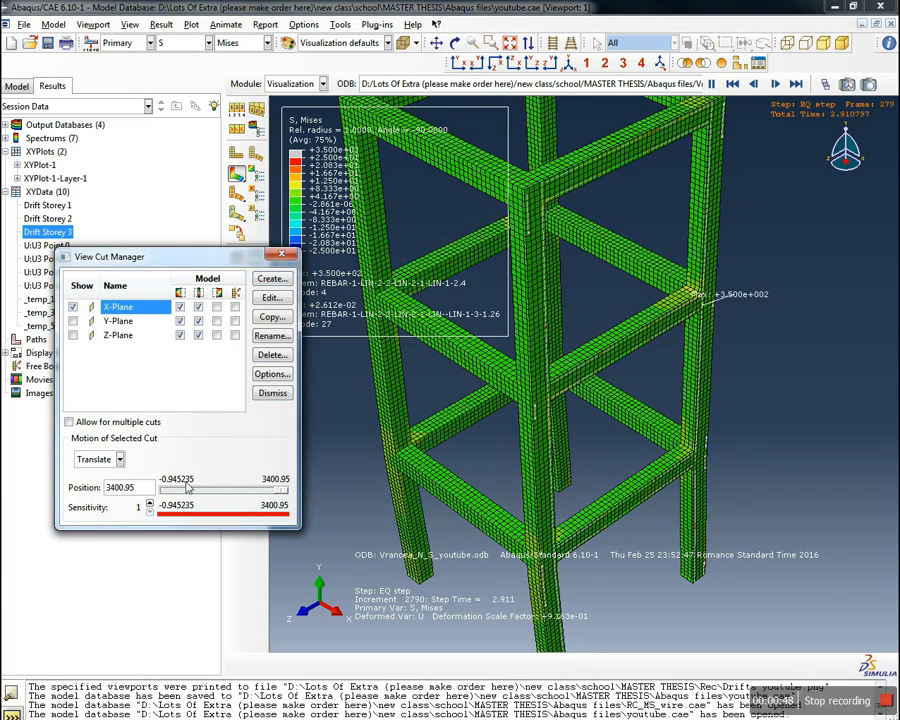
pyautogui.doubleClick(145, 487)
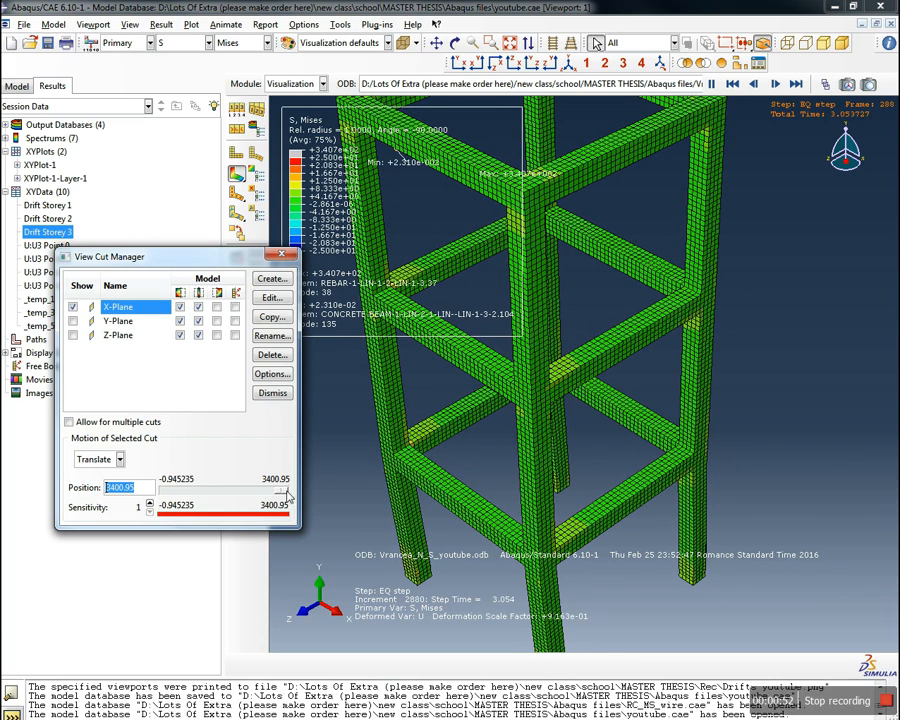
pyautogui.write('3363')
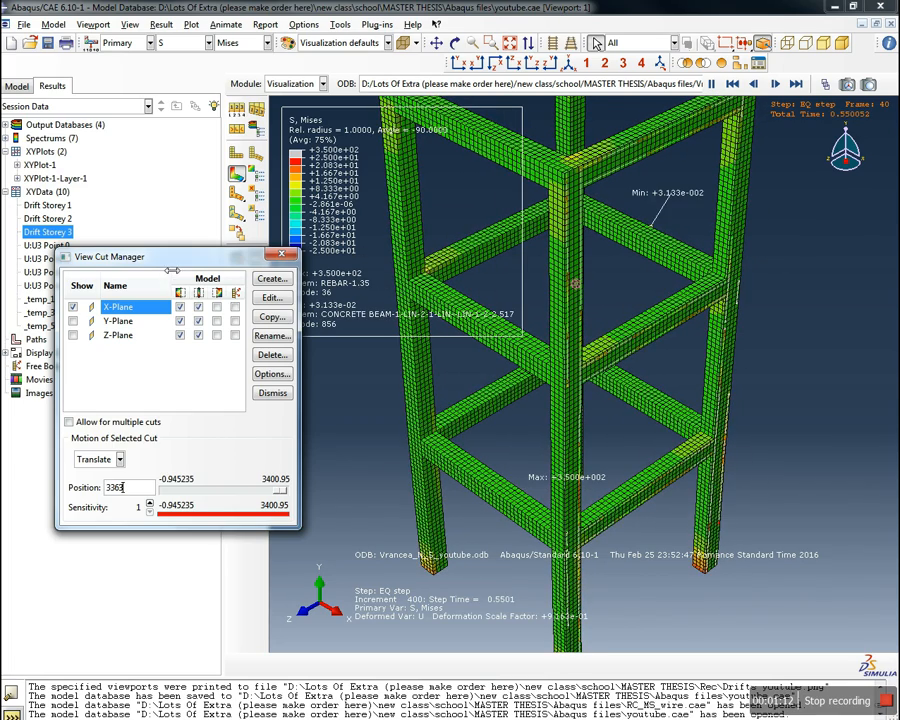
pyautogui.click(280, 256)
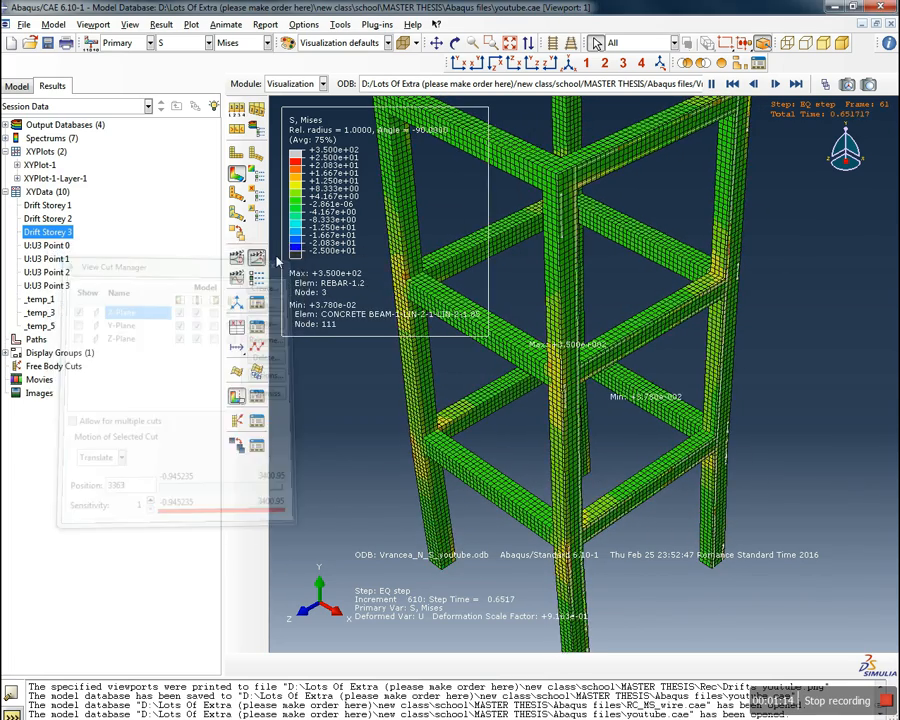
# Set both the maximum and minimum Mises contour limits to auto-compute, apply them, and fit the whole frame in the viewport
pyautogui.click(258, 177)
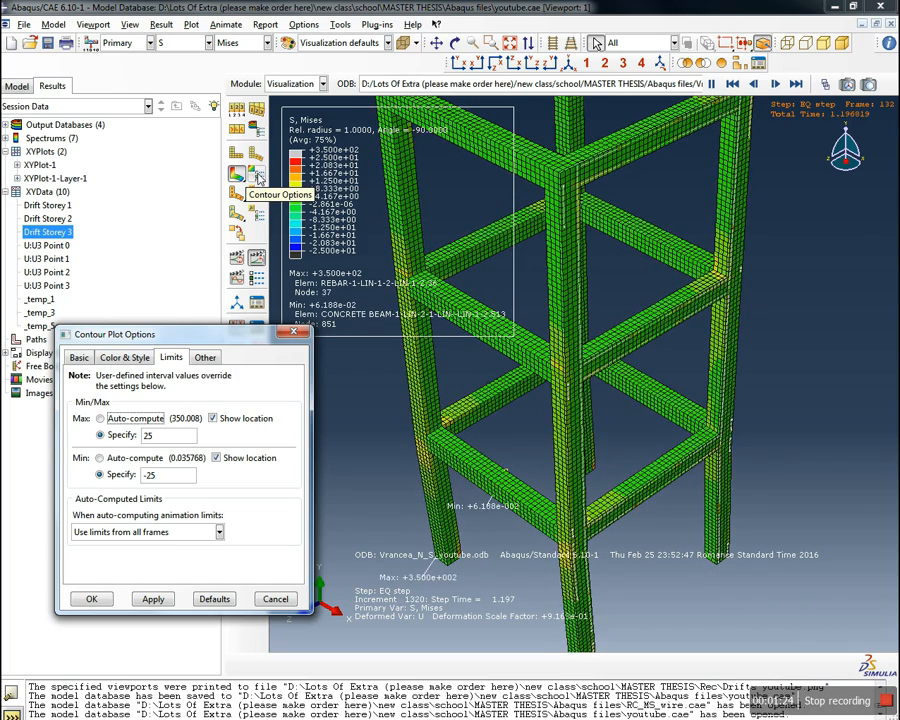
pyautogui.click(112, 420)
pyautogui.click(102, 458)
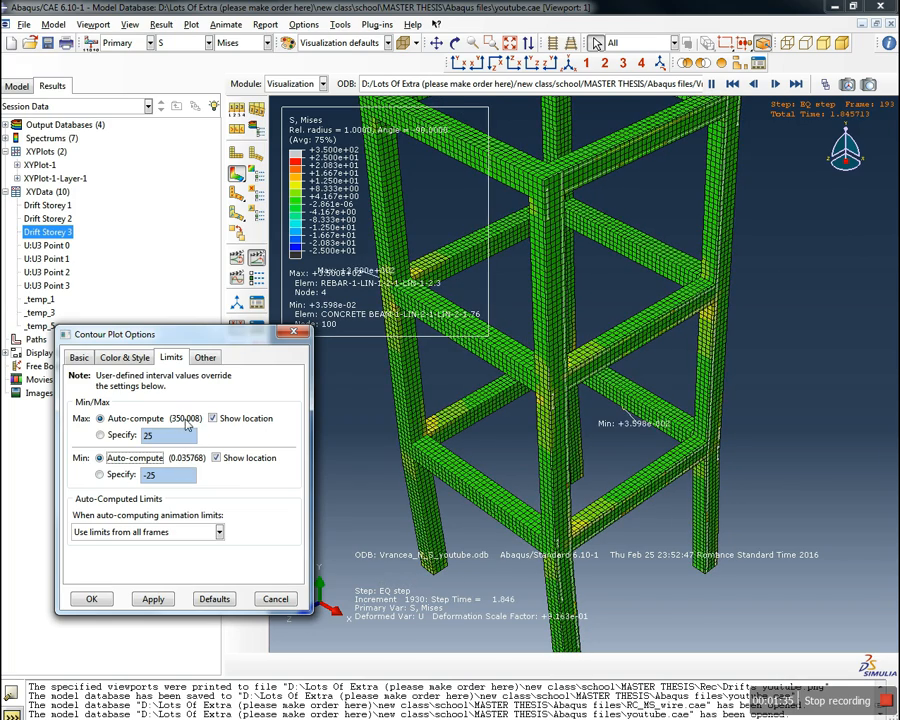
pyautogui.click(153, 598)
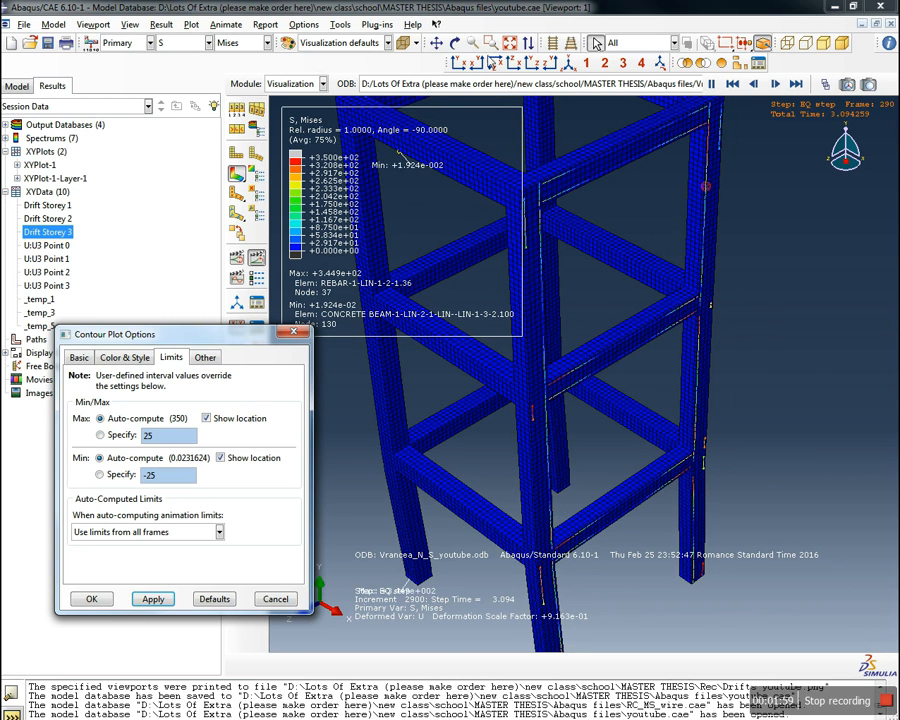
pyautogui.click(510, 43)
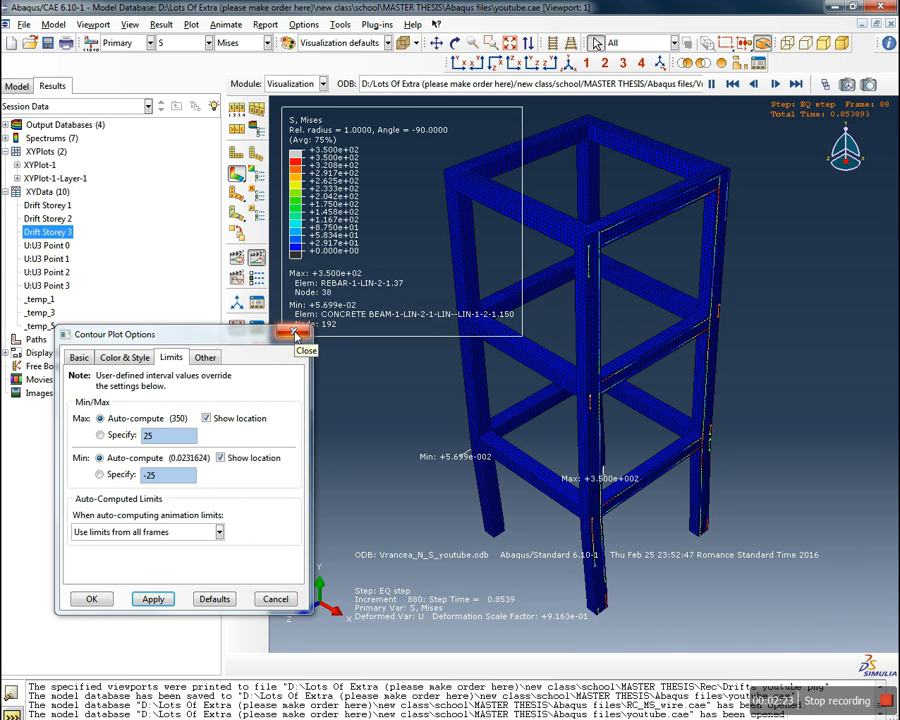
pyautogui.click(295, 333)
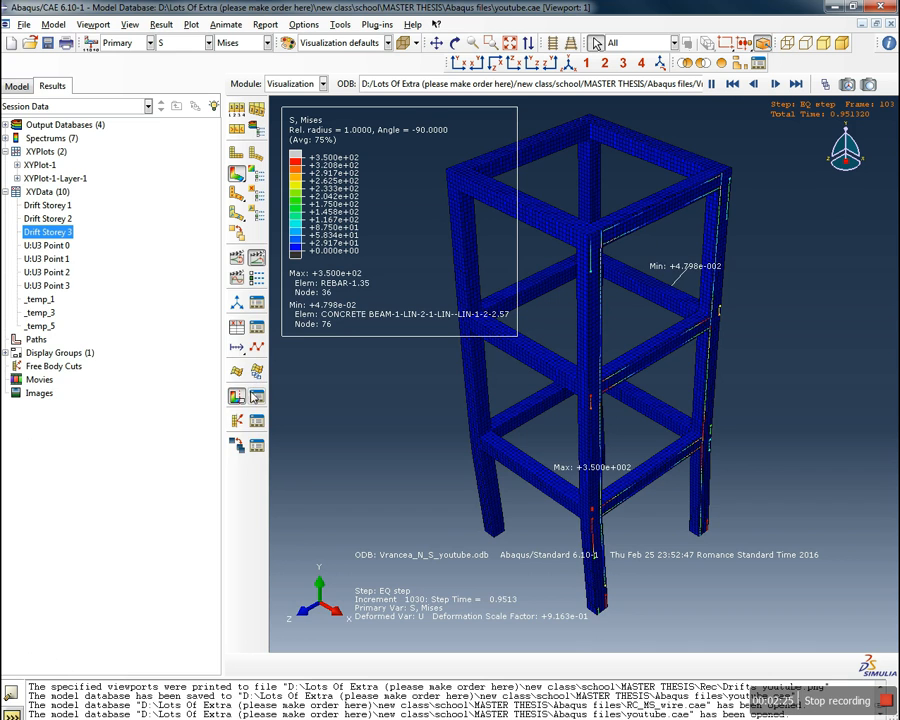
# Move the X-Plane view cut to about 2754.59 to section the frame's beams, and close the view cut settings
pyautogui.click(256, 396)
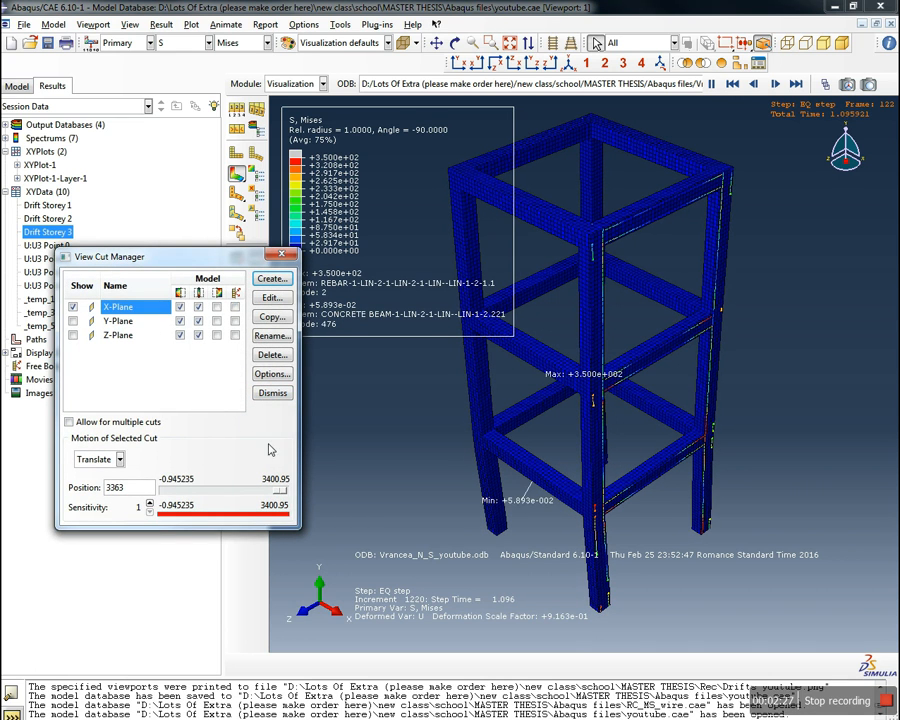
pyautogui.moveTo(279, 503); pyautogui.dragTo(269, 499)
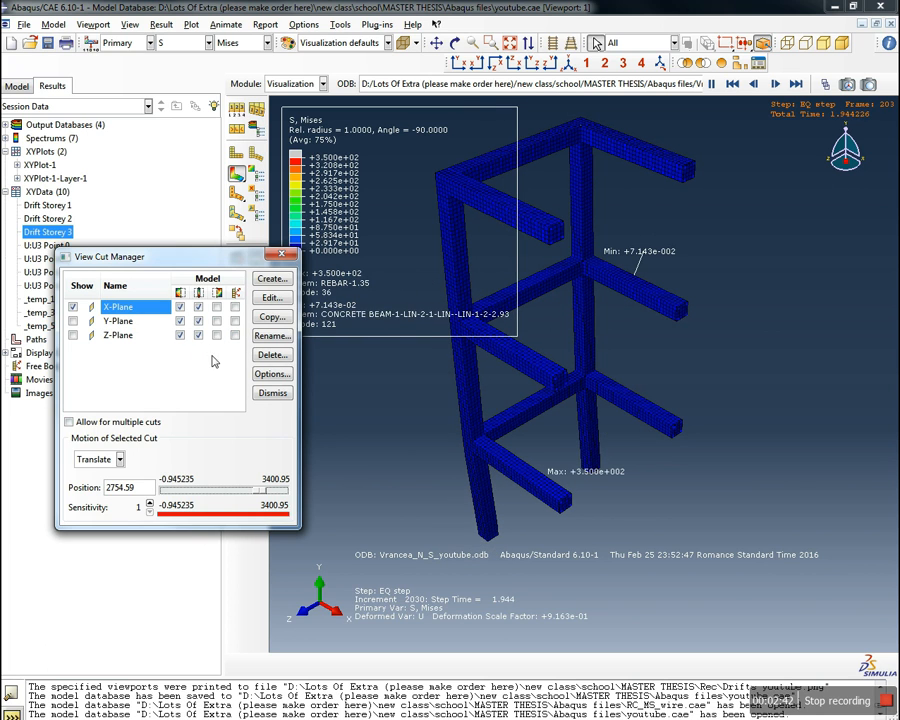
pyautogui.click(281, 257)
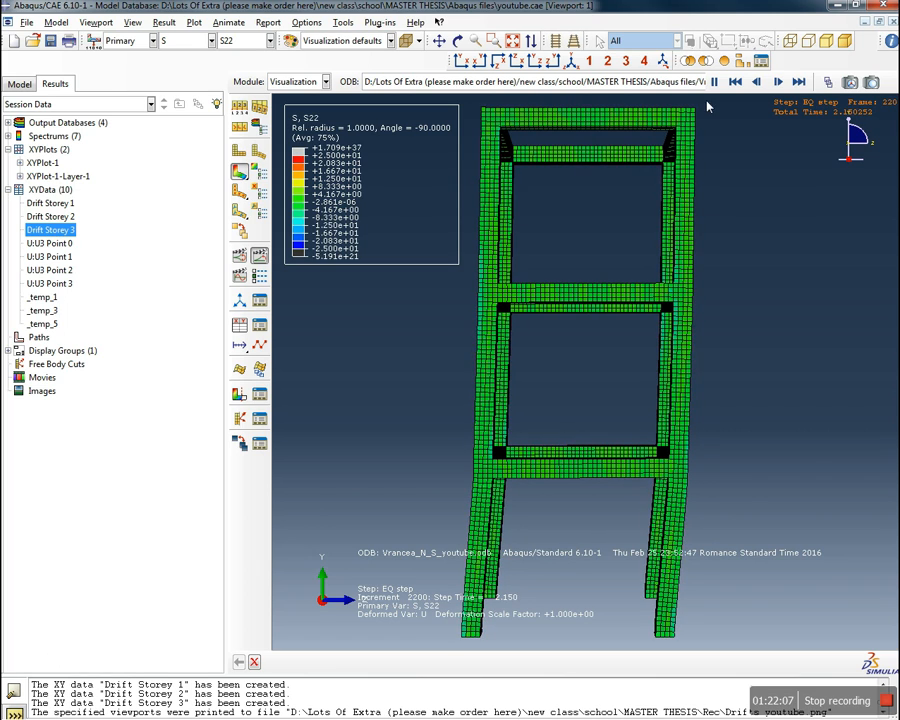
# Pause the S22 animation and show the frame in the isometric view, rotated to a lower viewing angle
pyautogui.click(569, 63)
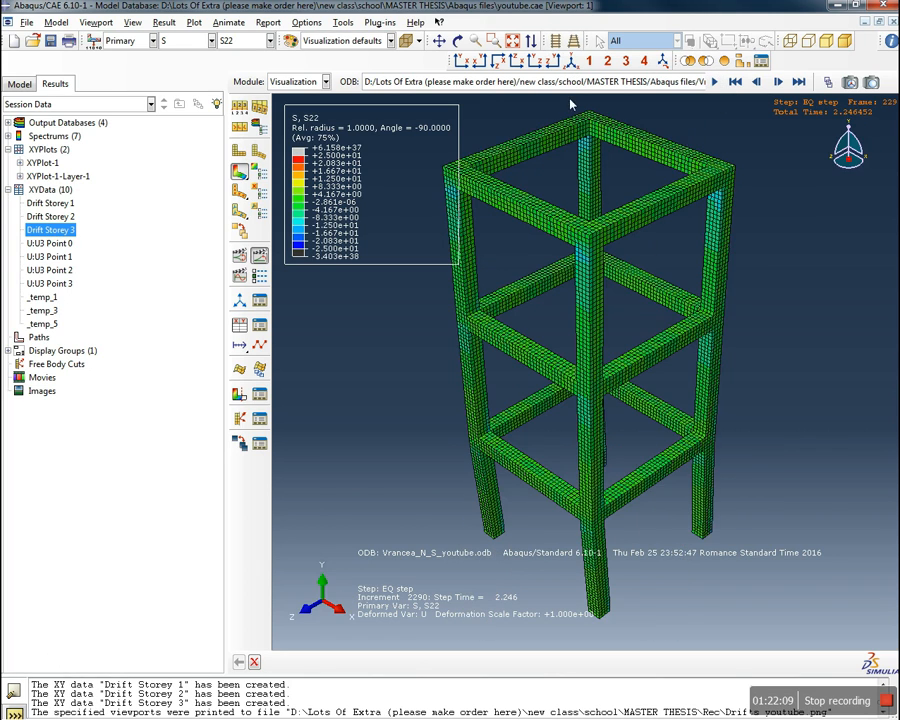
pyautogui.keyDown('ctrl'); pyautogui.keyDown('alt'); pyautogui.moveTo(628, 495); pyautogui.dragTo(612, 576); pyautogui.keyUp('alt'); pyautogui.keyUp('ctrl')
pyautogui.keyDown('ctrl'); pyautogui.keyDown('alt'); pyautogui.click(603, 575); pyautogui.keyUp('alt'); pyautogui.keyUp('ctrl')
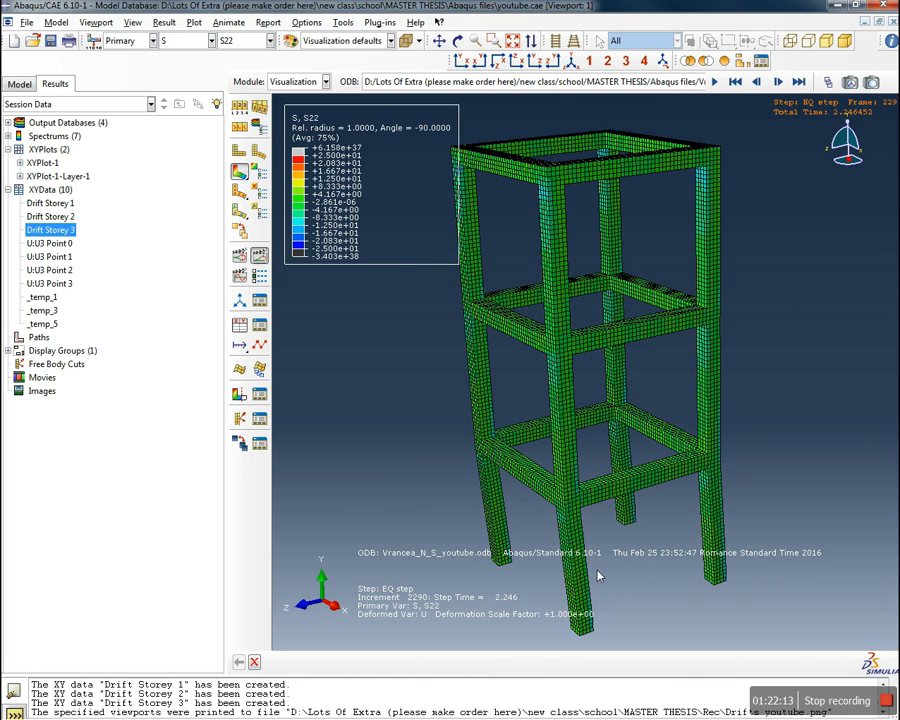